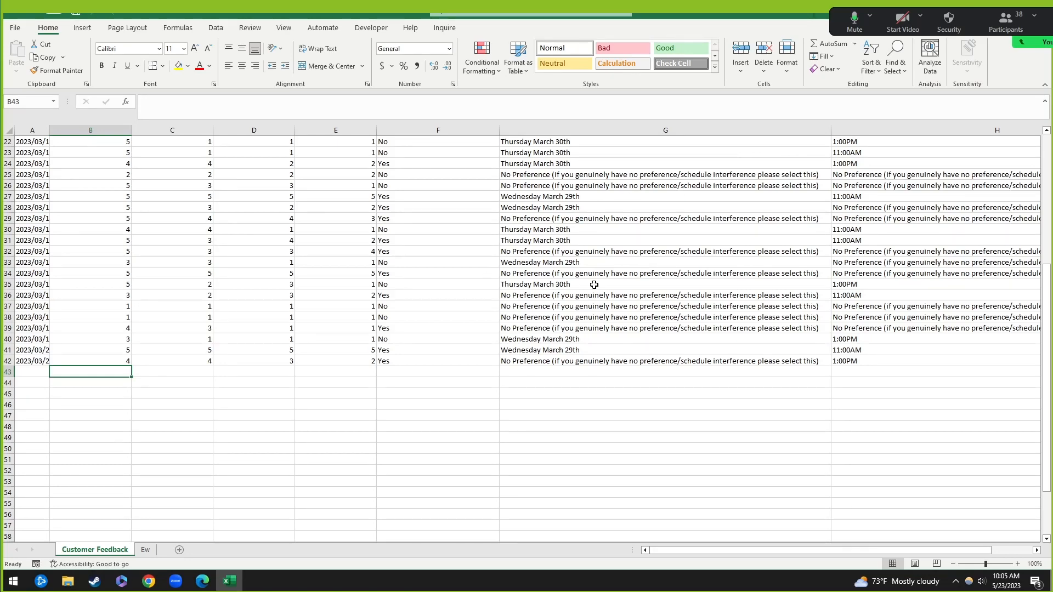
# Step: Review the feedback responses, select B11's rating of 5, and switch to the slide deck
pyautogui.scroll(3, 591, 269)
pyautogui.scroll(4, 524, 409)
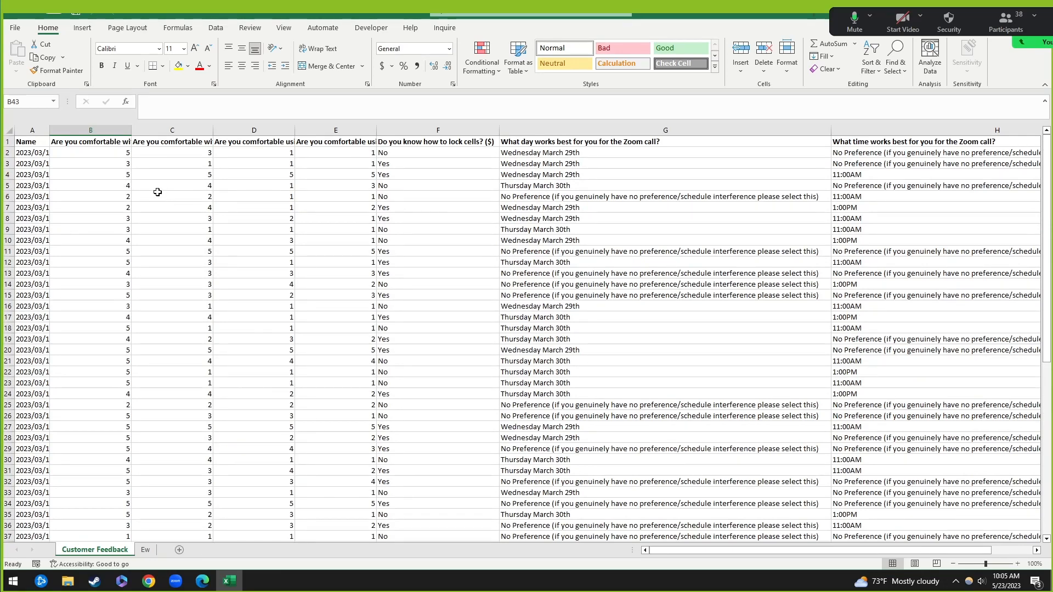
pyautogui.click(115, 252)
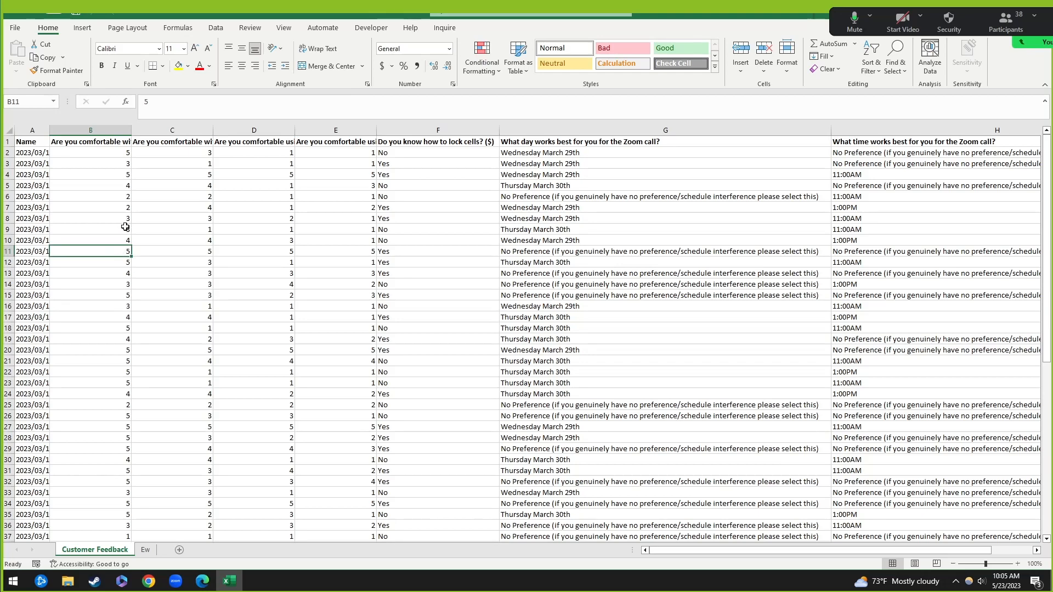
pyautogui.scroll(-6, 158, 422)
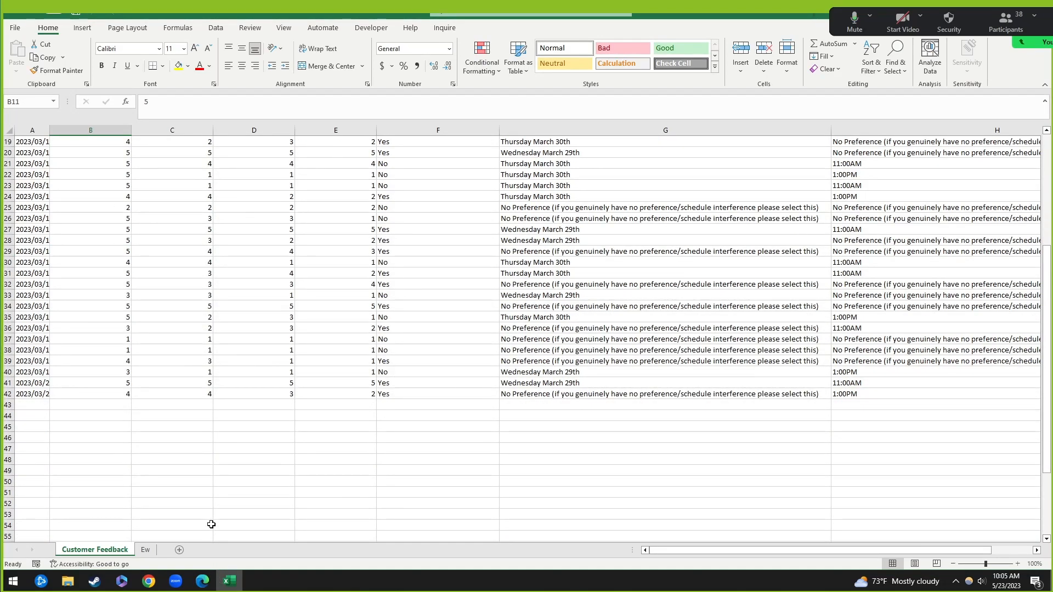
pyautogui.hotkey('alt', 'Tab')
pyautogui.hotkey('alt', 'Tab')
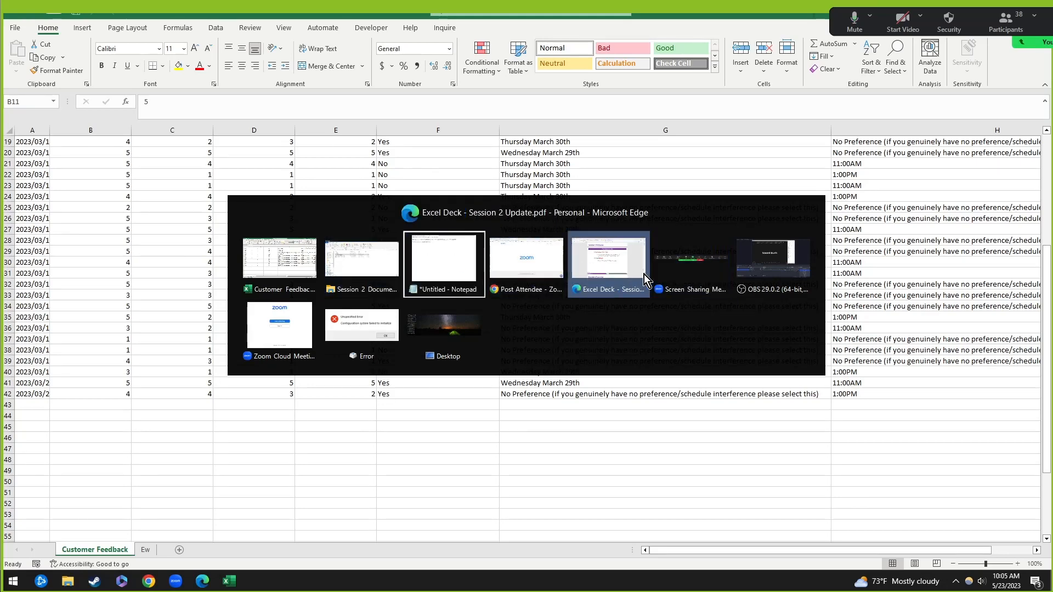
pyautogui.click(623, 271)
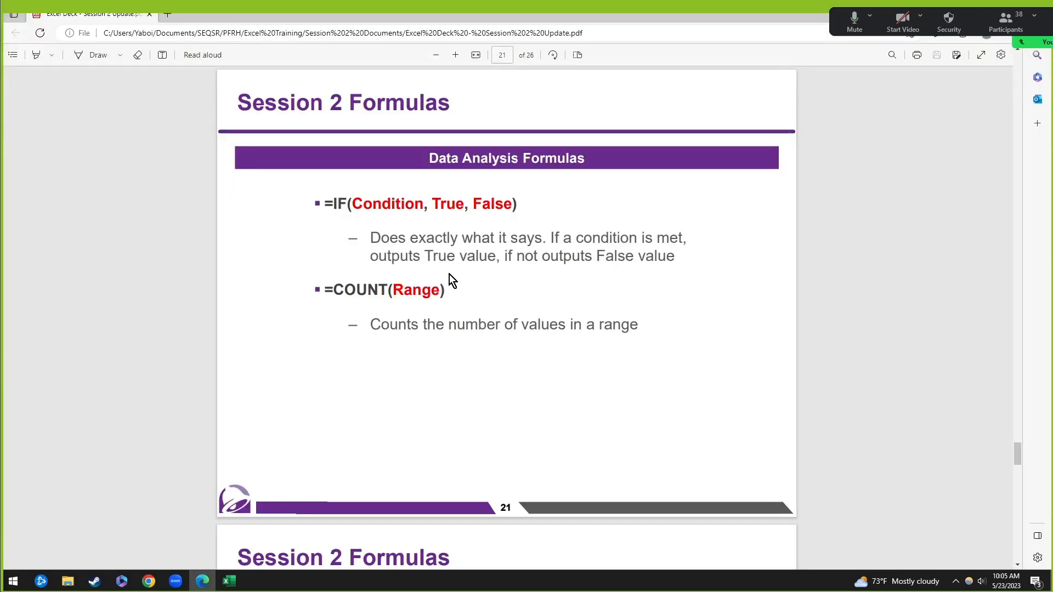
pyautogui.scroll(-5, 458, 302)
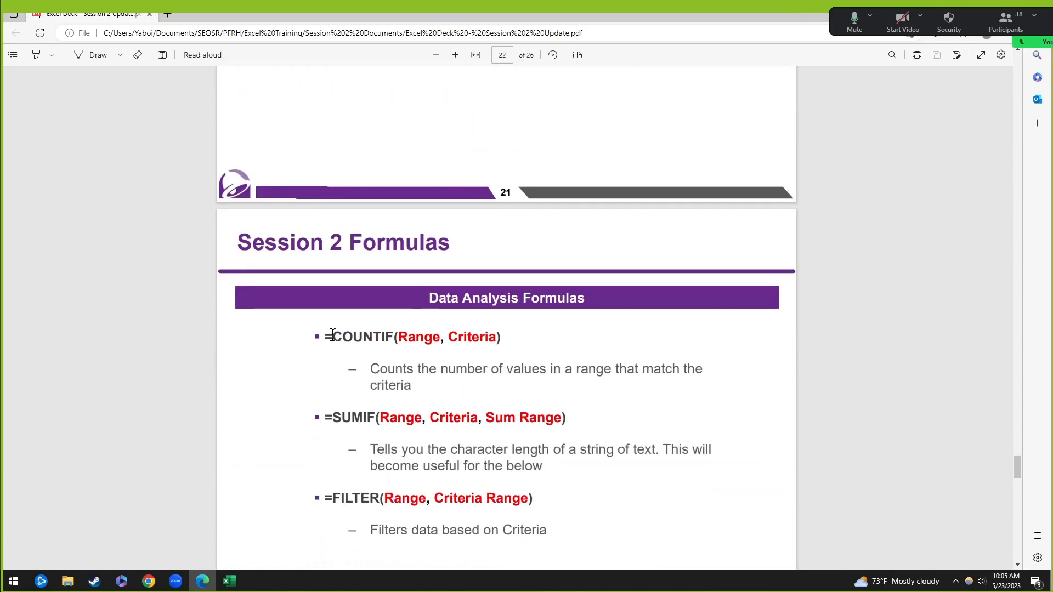
pyautogui.scroll(-2, 470, 350)
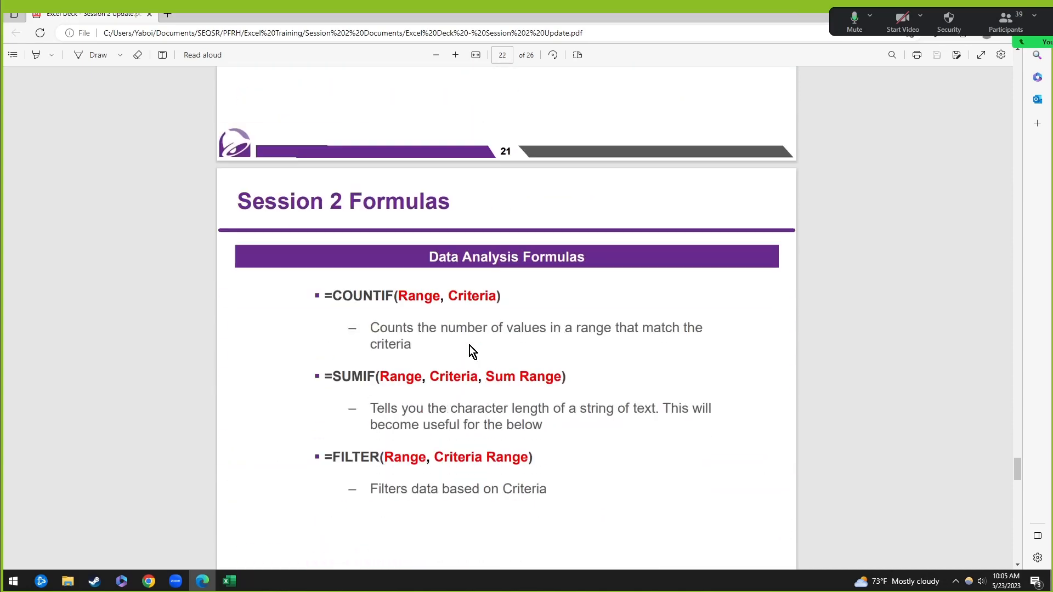
pyautogui.scroll(6, 501, 334)
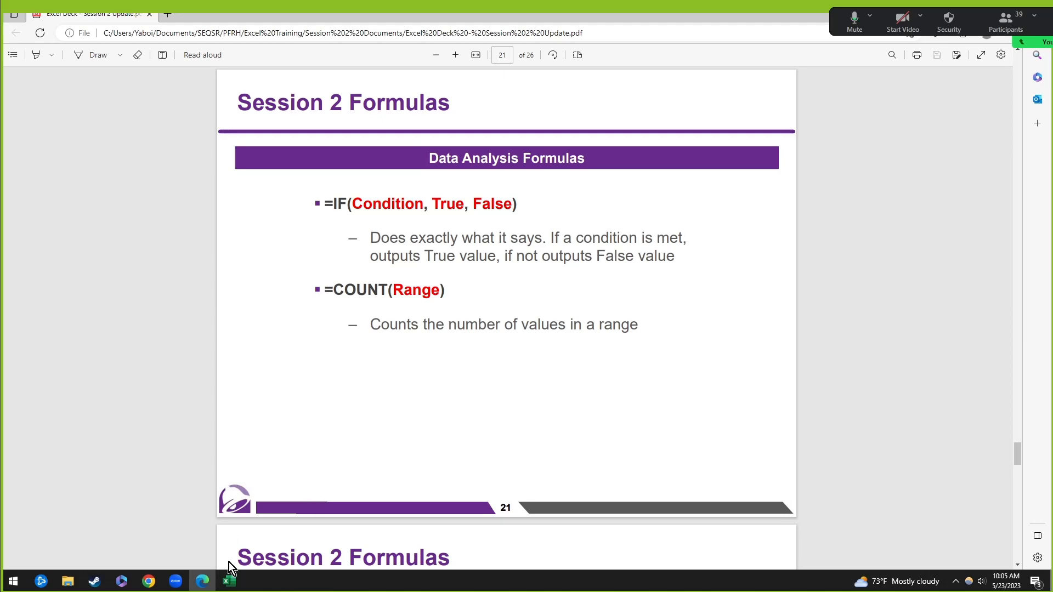
pyautogui.click(229, 581)
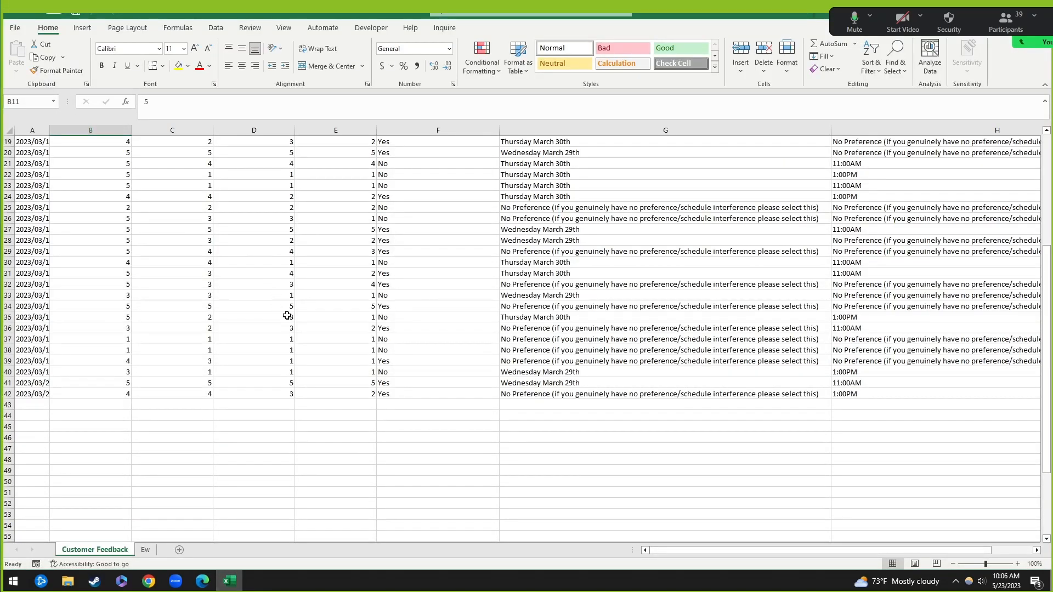
pyautogui.hotkey('alt', 'Tab')
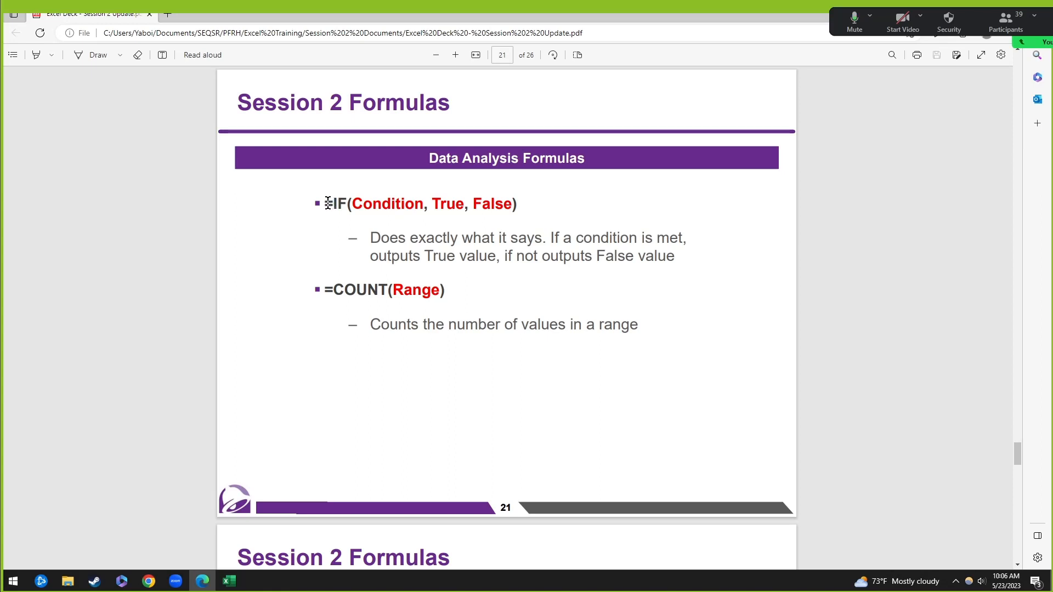
pyautogui.moveTo(328, 205); pyautogui.dragTo(347, 206)
pyautogui.click(448, 206)
pyautogui.moveTo(434, 202); pyautogui.dragTo(462, 204)
pyautogui.click(483, 204)
pyautogui.moveTo(476, 201); pyautogui.dragTo(513, 204)
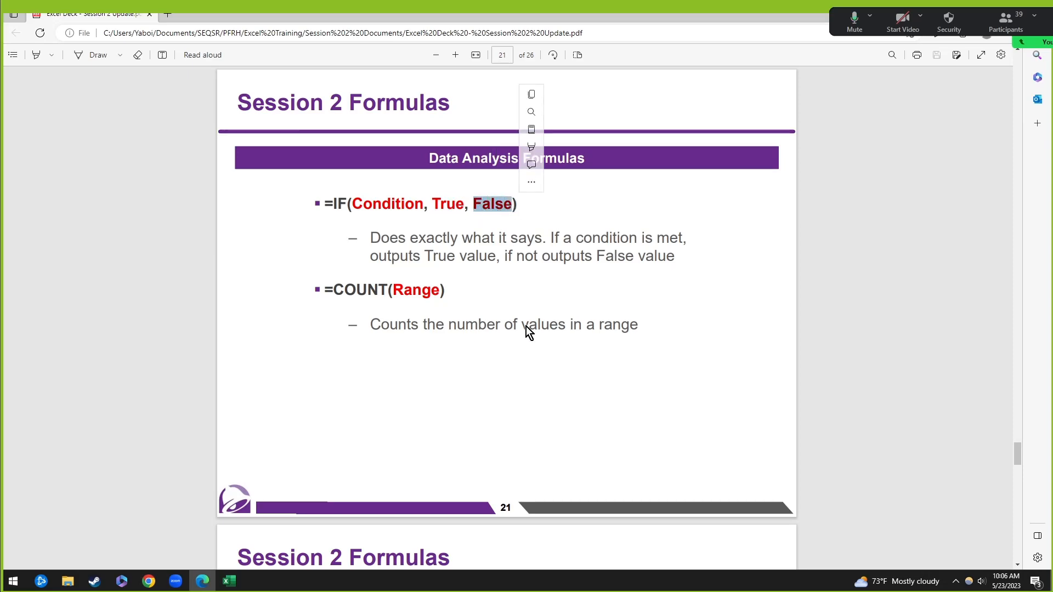
pyautogui.hotkey('alt', 'Tab')
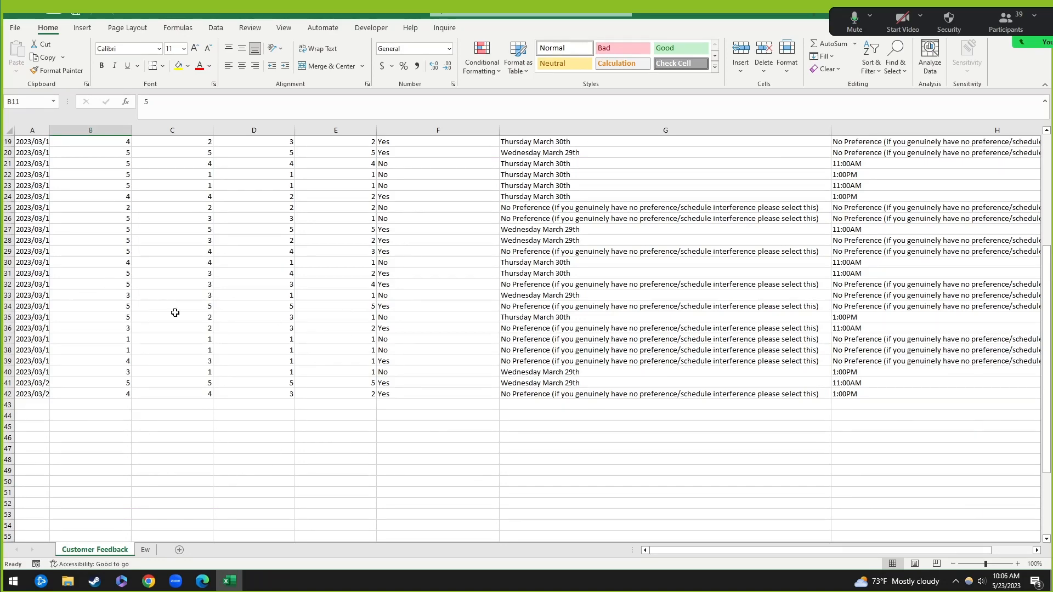
# Step: Insert a new empty column C before the existing question columns
pyautogui.scroll(6, 230, 263)
pyautogui.click(172, 130)
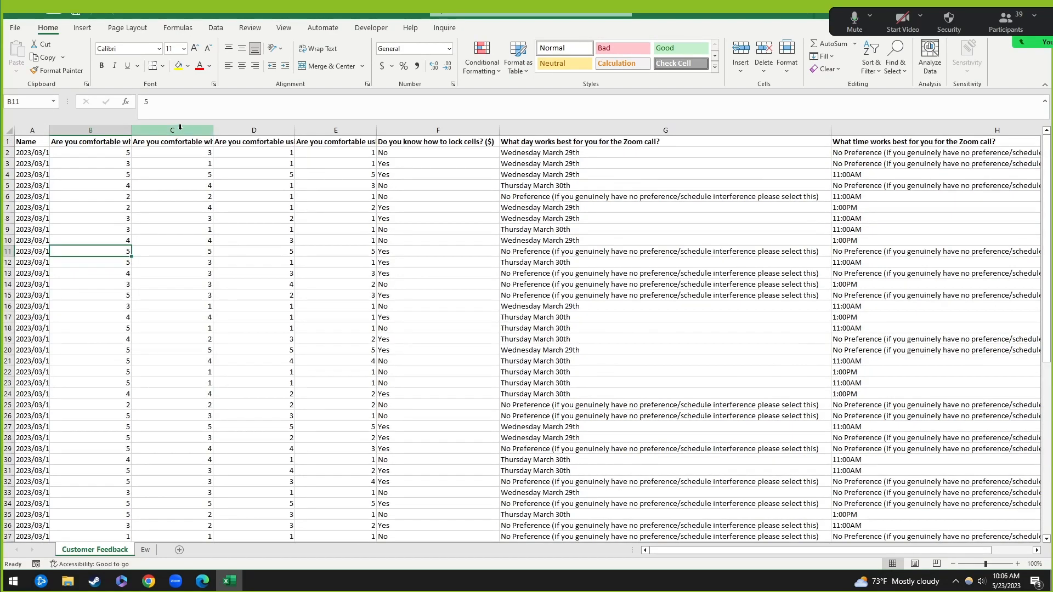
pyautogui.rightClick(181, 132)
pyautogui.click(247, 236)
pyautogui.click(199, 163)
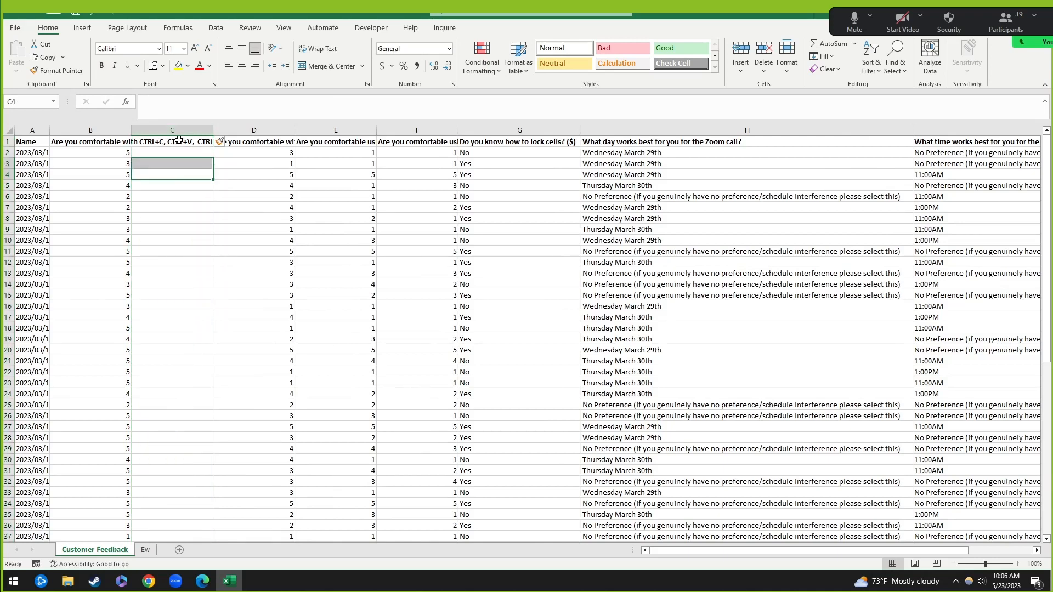
# Step: Widen column C and wrap the text of header row 1
pyautogui.click(192, 141)
pyautogui.moveTo(214, 130); pyautogui.dragTo(291, 130)
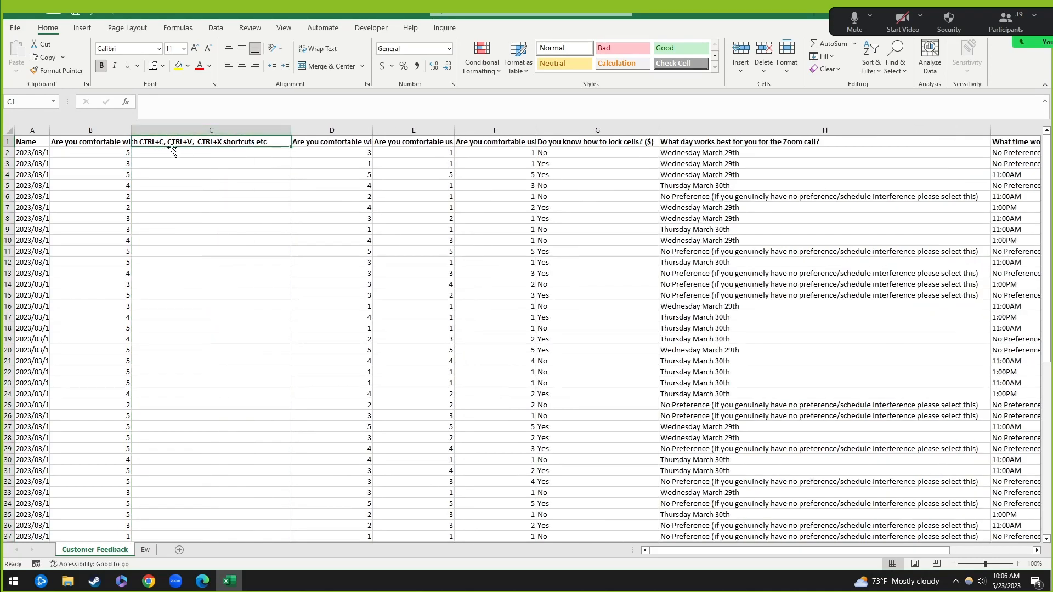
pyautogui.click(4, 142)
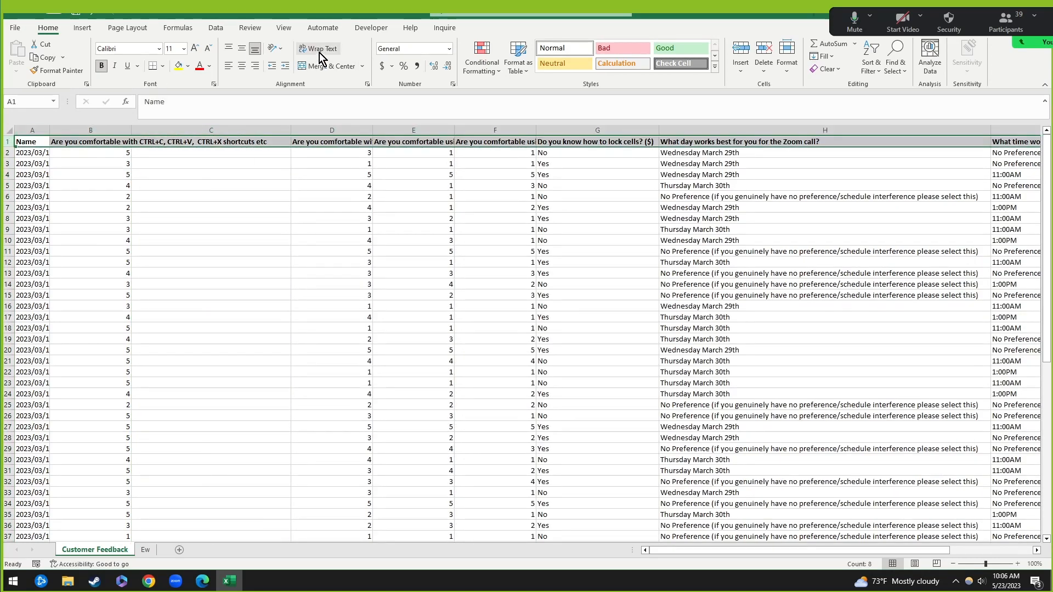
pyautogui.click(318, 49)
pyautogui.click(164, 196)
# Step: Enter the header 'Definitely know what they're doing' in C1
pyautogui.click(193, 149)
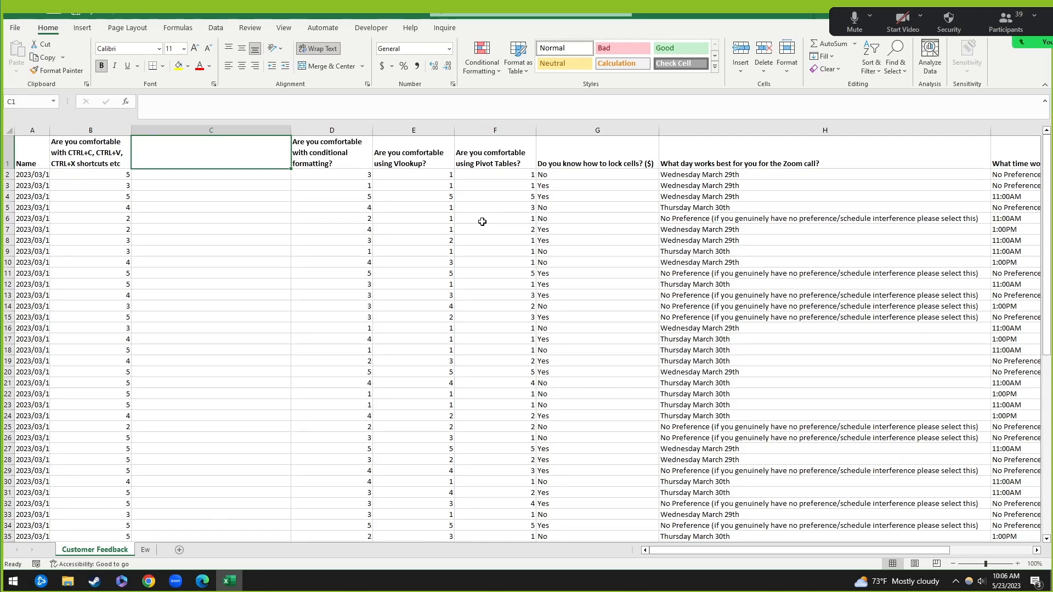
pyautogui.write('Definitel')
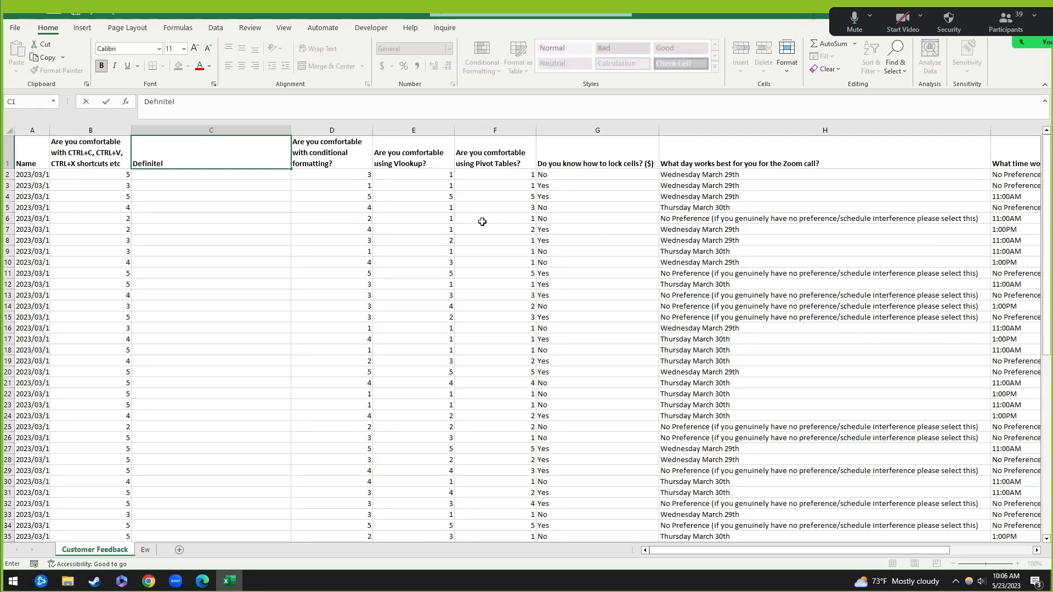
pyautogui.write('y know what')
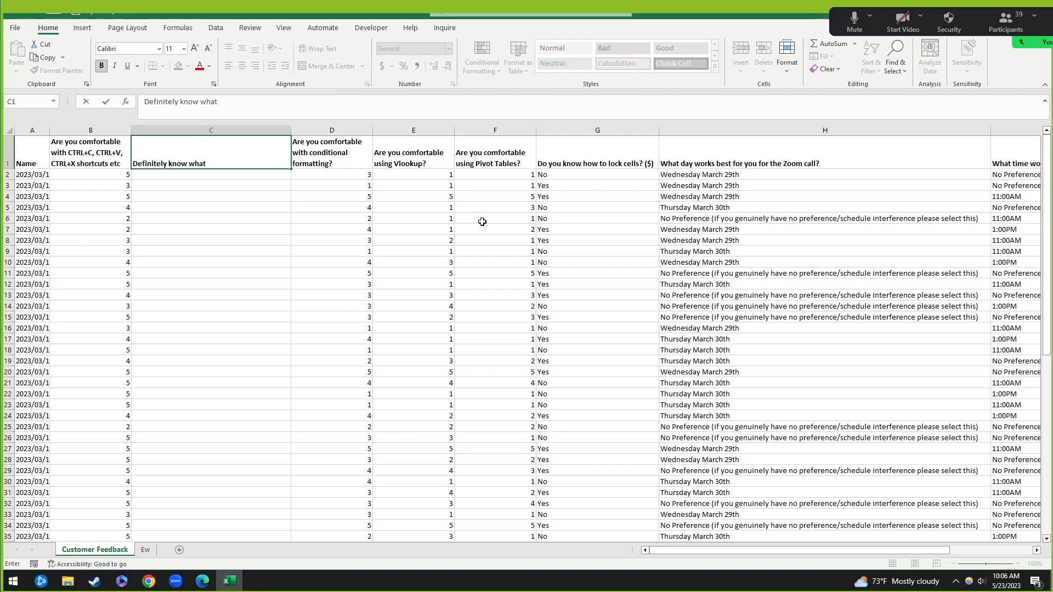
pyautogui.write(" they're doing")
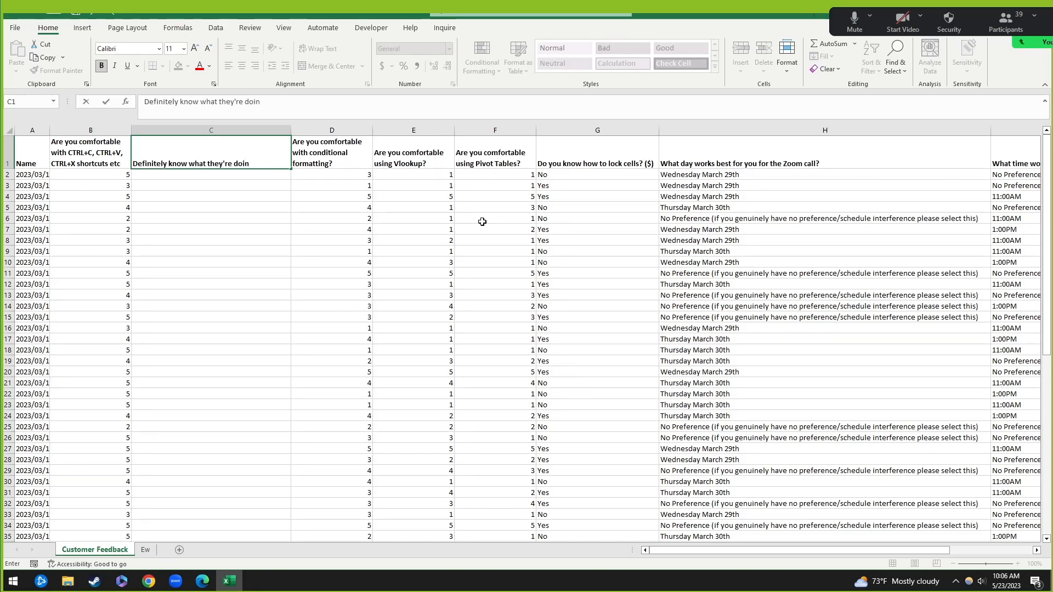
pyautogui.hotkey('ctrl', 'Return')
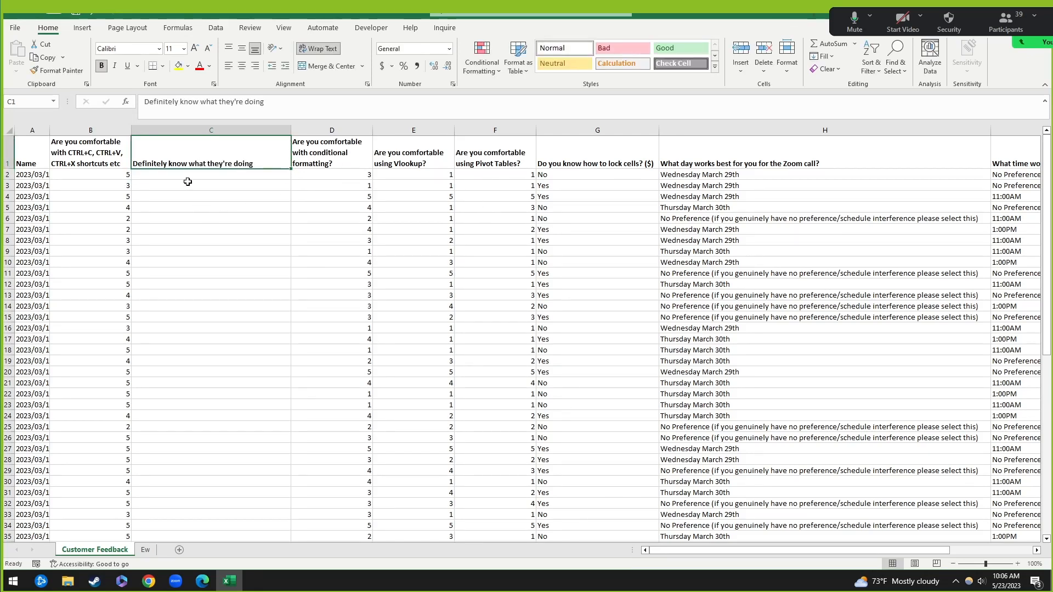
# Step: Compare the B1 header and B2 rating, then begin an IF formula in C2
pyautogui.click(168, 180)
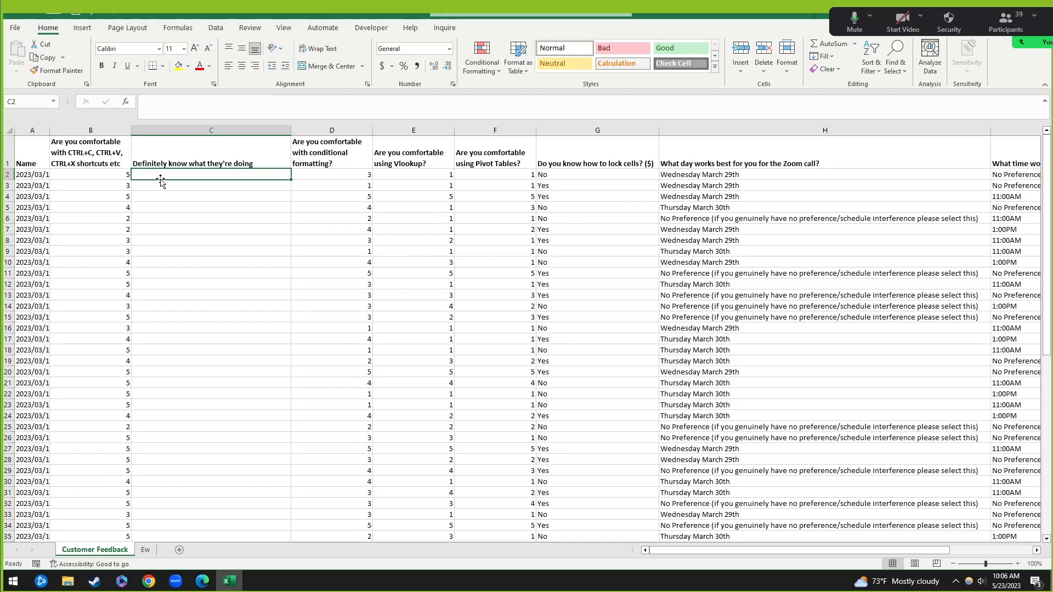
pyautogui.click(92, 144)
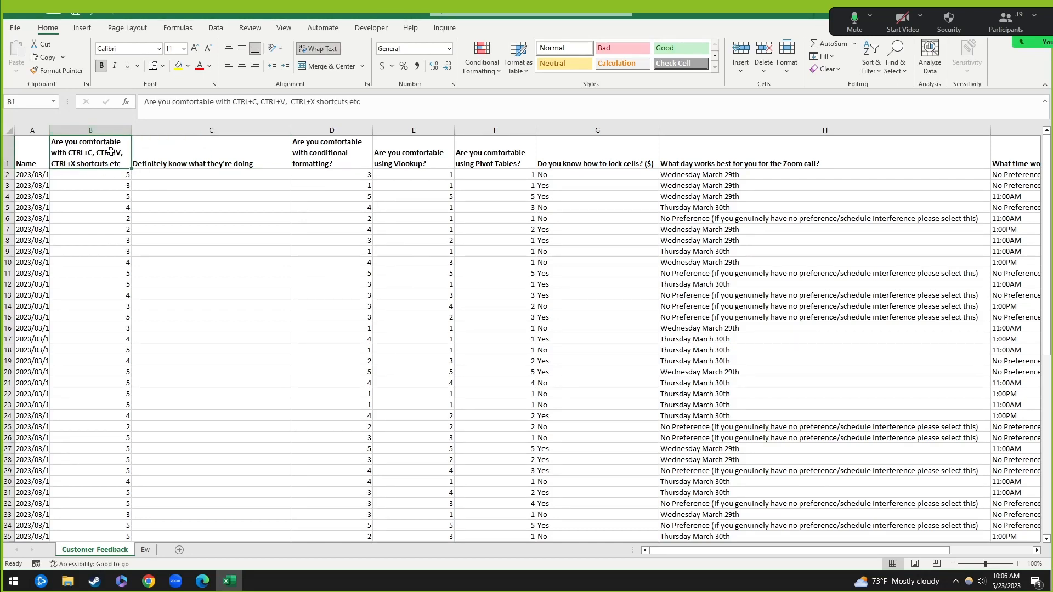
pyautogui.click(116, 174)
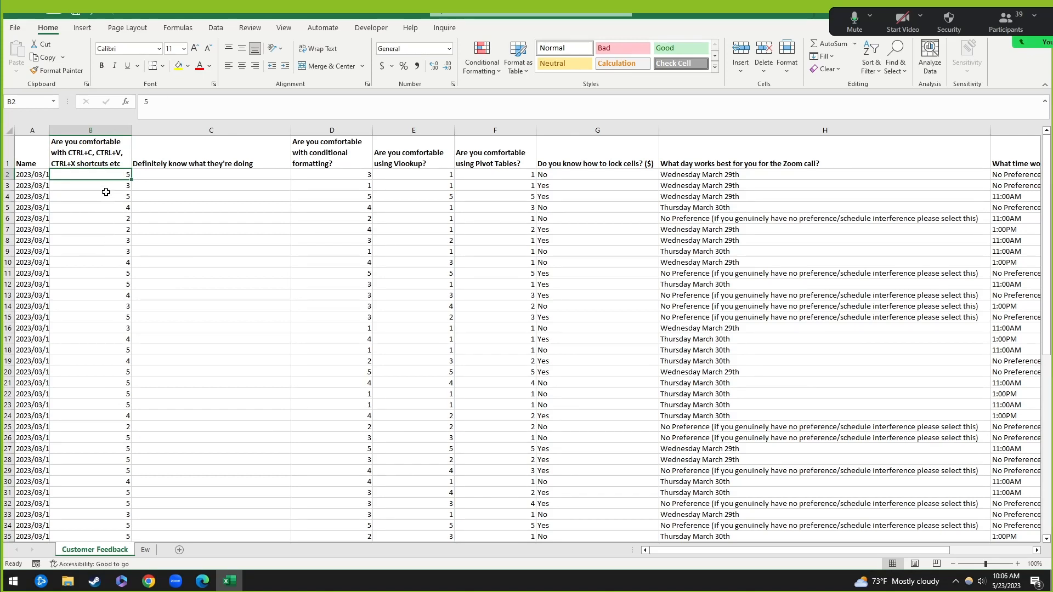
pyautogui.click(233, 174)
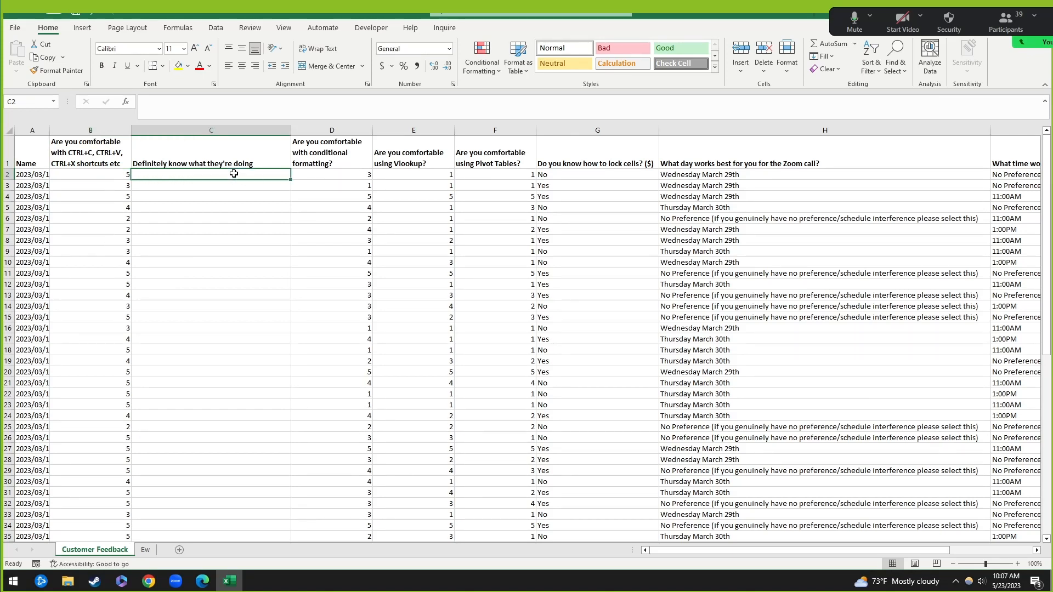
pyautogui.click(185, 162)
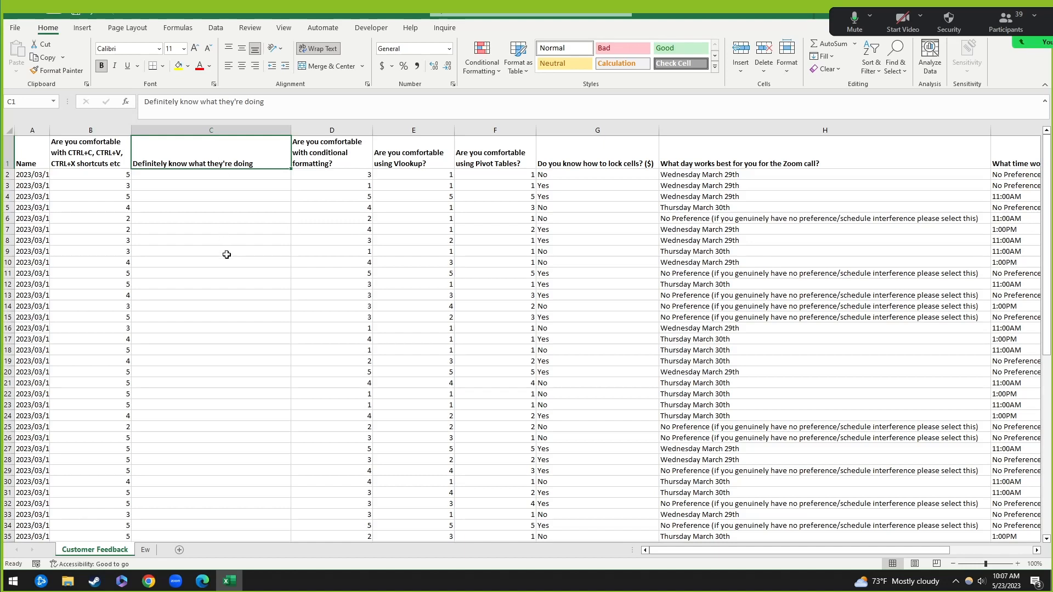
pyautogui.click(194, 180)
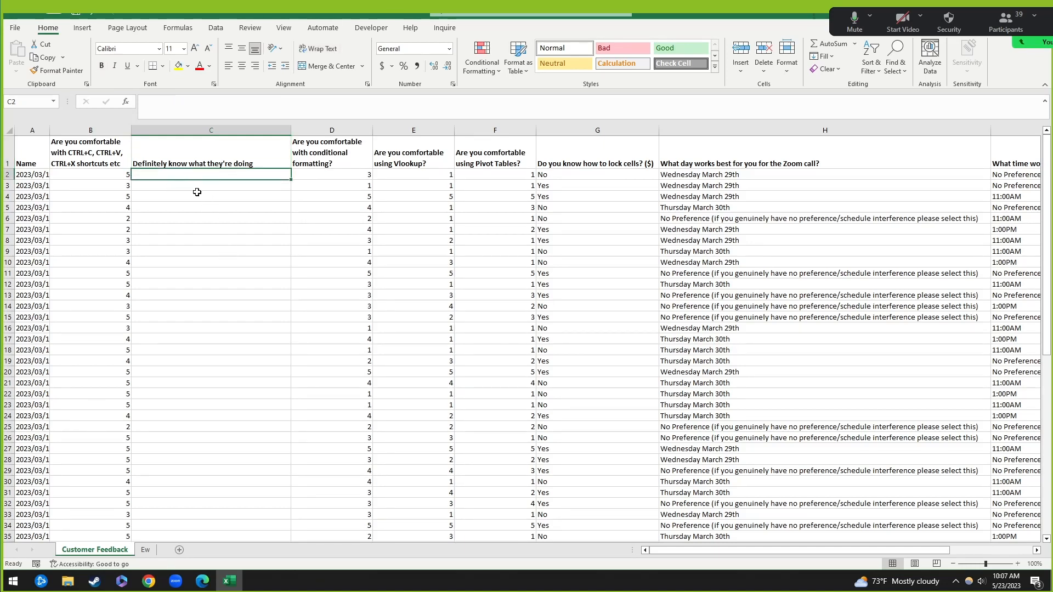
pyautogui.click(115, 175)
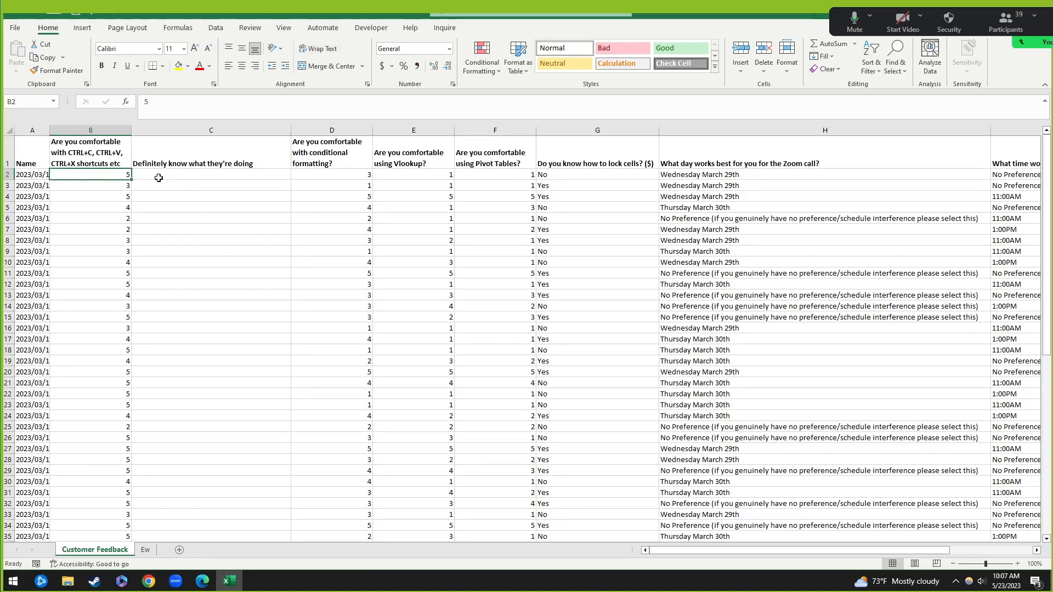
pyautogui.click(175, 176)
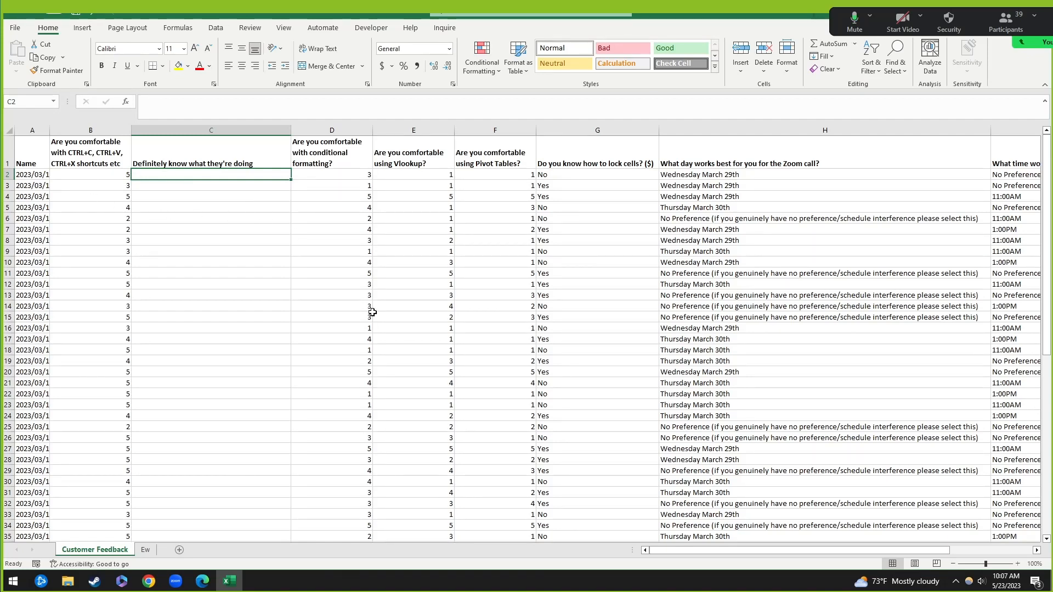
pyautogui.write('=')
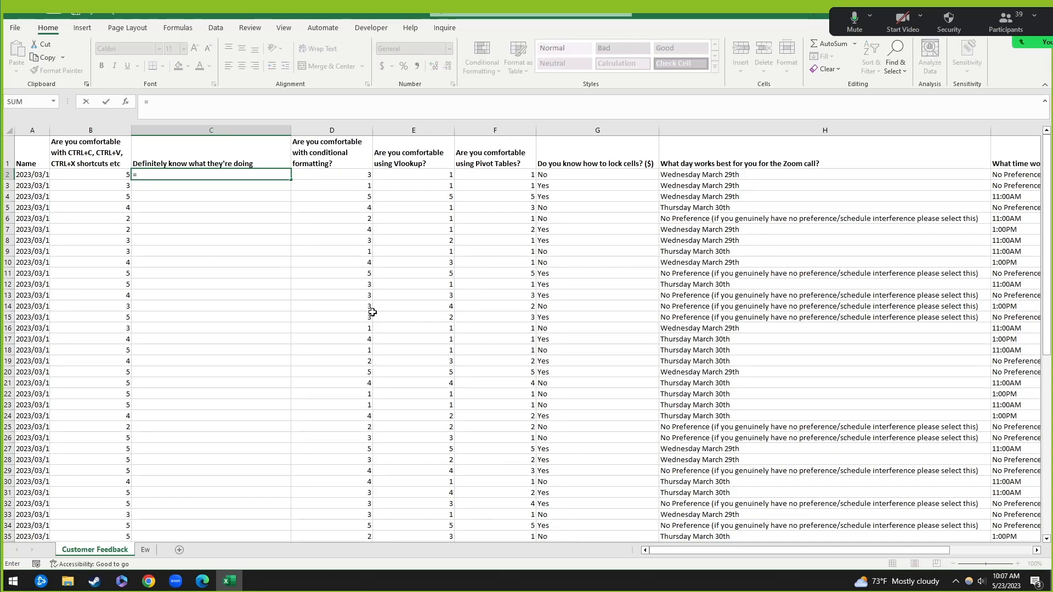
pyautogui.write('if(')
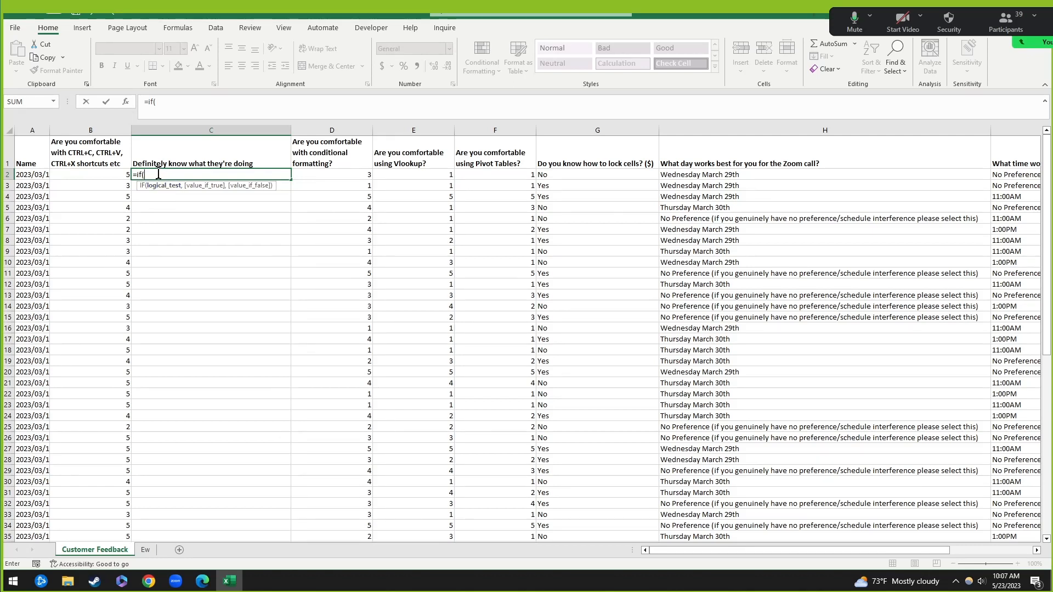
# Step: Complete =IF(B2=5,"YES","") in C2 so it shows YES, then copy it
pyautogui.click(121, 174)
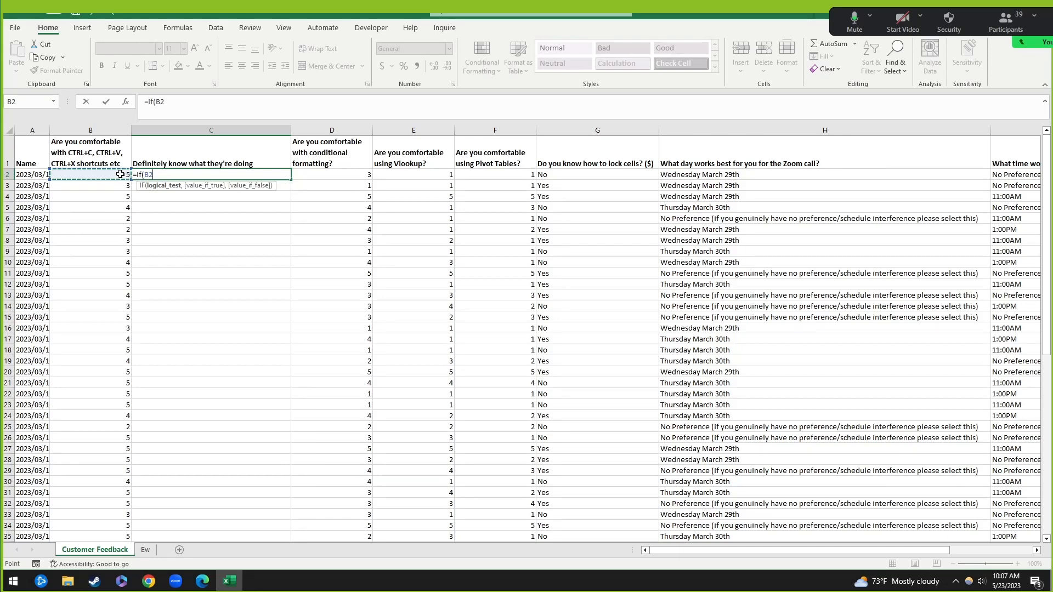
pyautogui.write('=5')
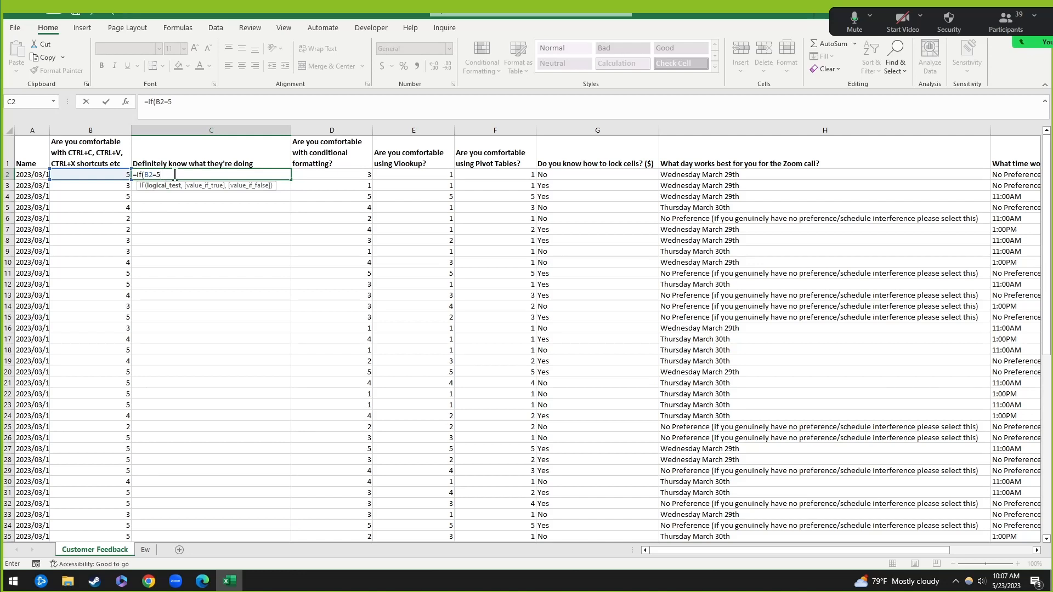
pyautogui.write(',')
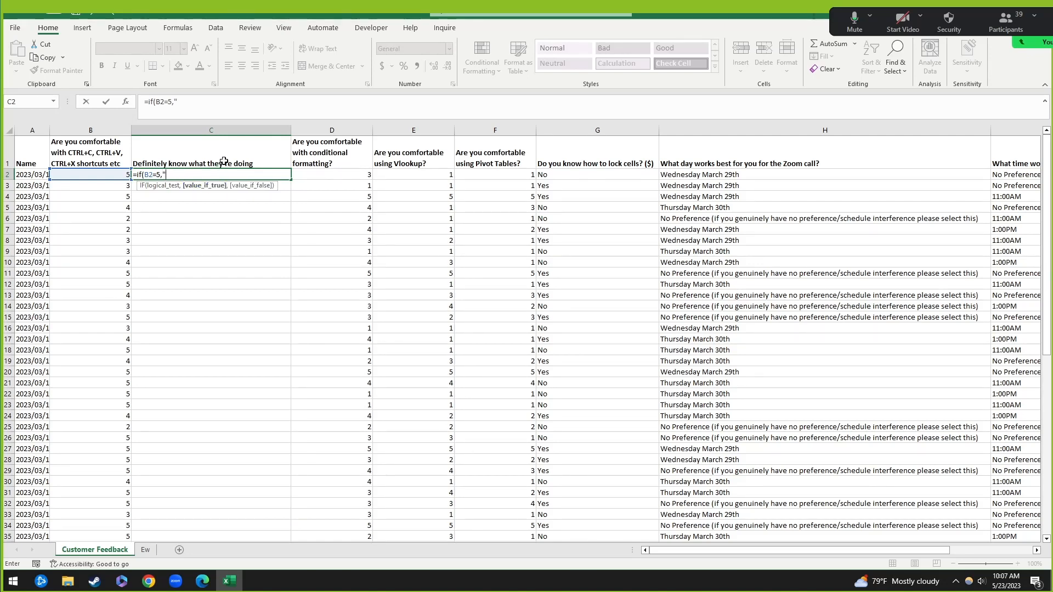
pyautogui.write('"YES","")')
pyautogui.hotkey('ctrl', 'Return')
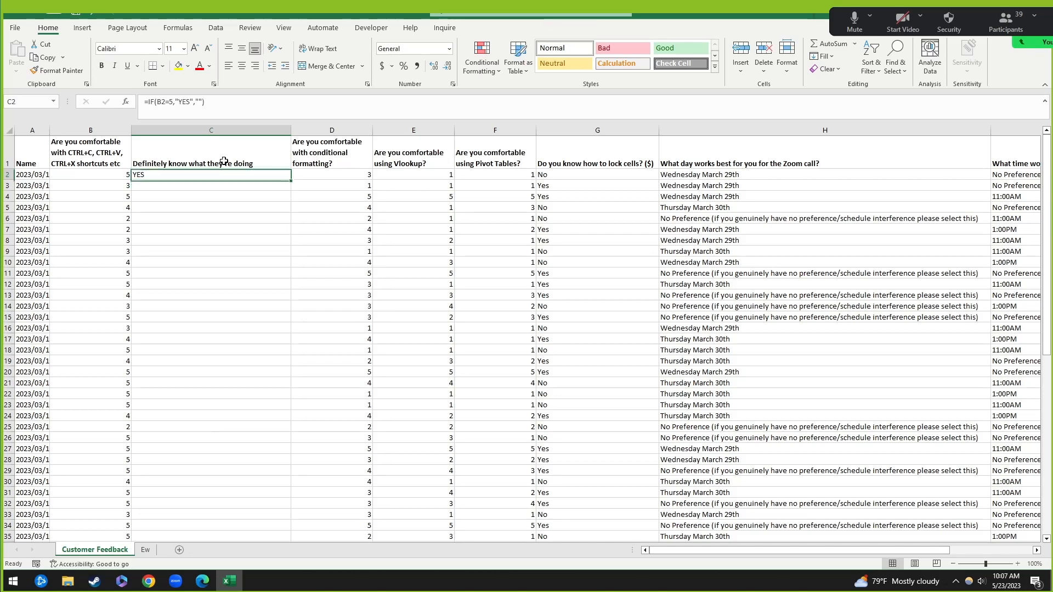
pyautogui.click(224, 103)
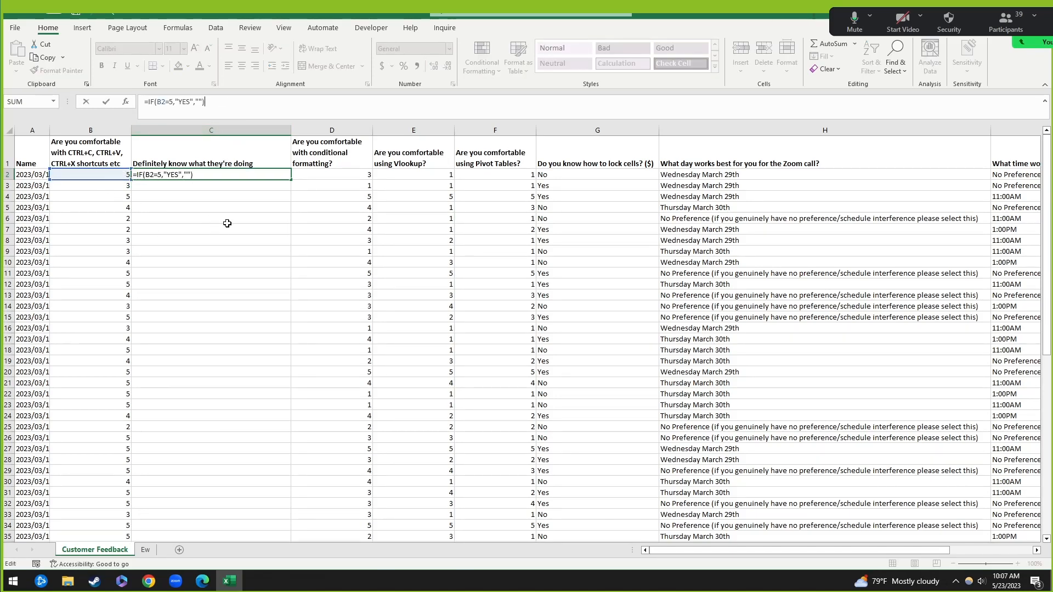
pyautogui.press('Escape')
pyautogui.hotkey('ctrl', 'c')
# Step: Paste the YES formula into C3 and inspect its references, discarding a trial edit
pyautogui.click(181, 188)
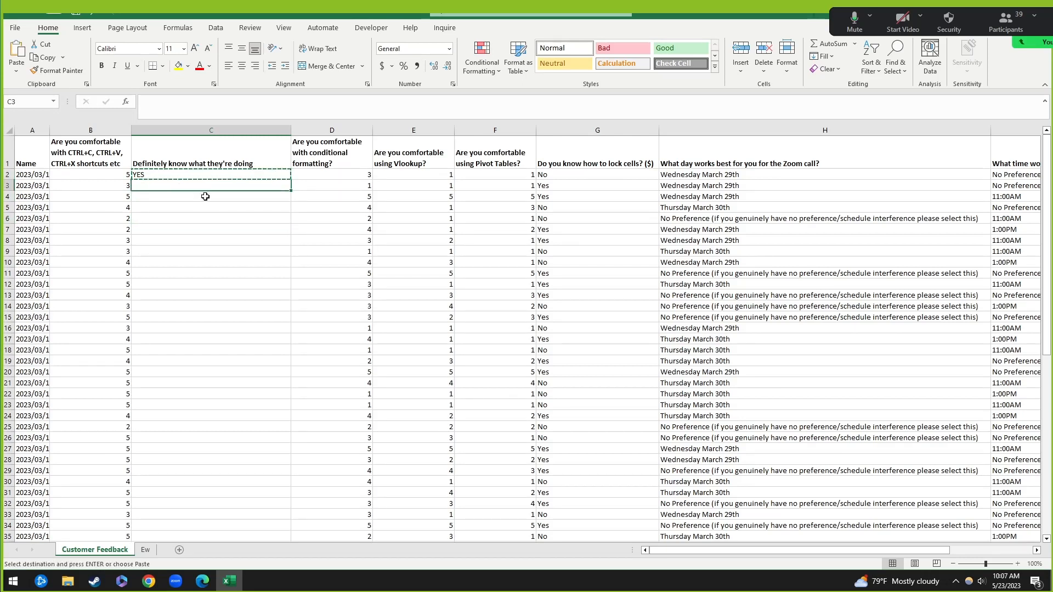
pyautogui.hotkey('ctrl', 'v')
pyautogui.click(231, 239)
pyautogui.click(147, 187)
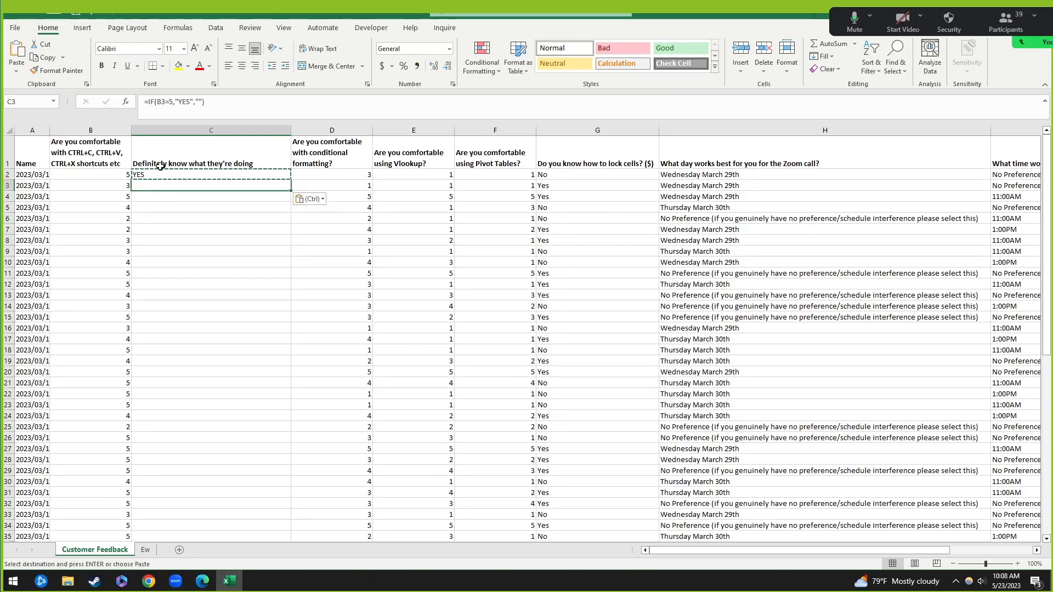
pyautogui.click(204, 112)
pyautogui.click(190, 217)
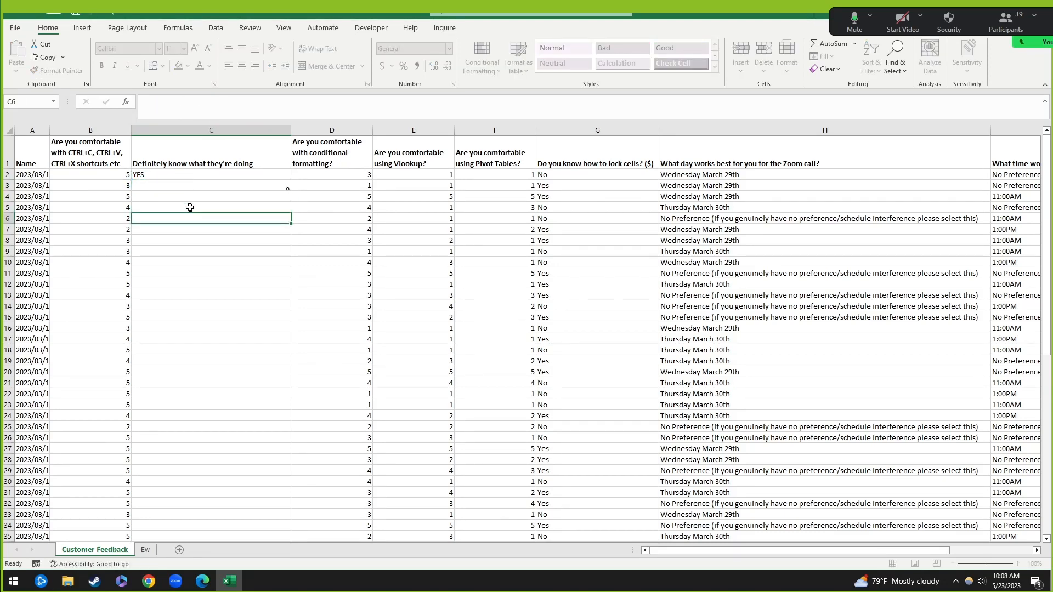
pyautogui.click(188, 187)
pyautogui.click(196, 102)
pyautogui.press('Delete')
pyautogui.press('Delete')
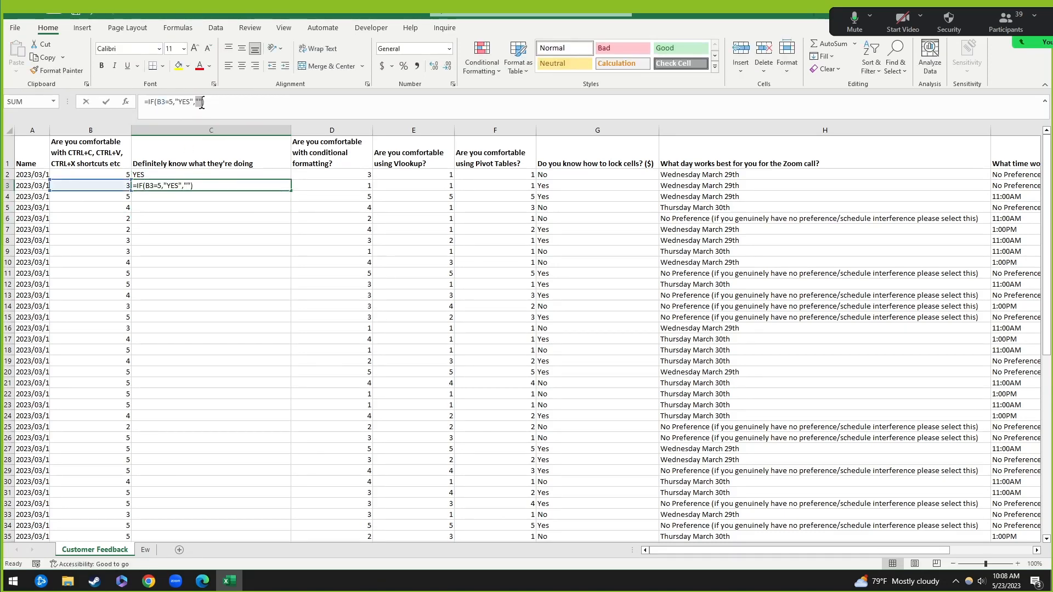
pyautogui.click(216, 229)
pyautogui.press('Escape')
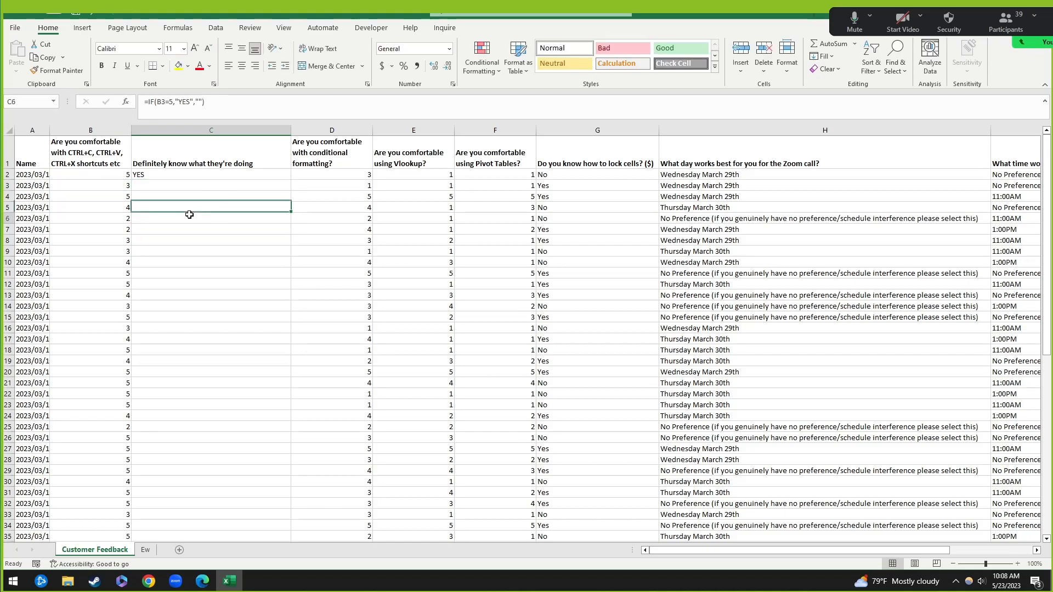
# Step: Fill the YES formula down C2:C42 and compare results like C18 against the column B ratings
pyautogui.scroll(-5, 247, 357)
pyautogui.scroll(-2, 247, 357)
pyautogui.keyDown('shift'); pyautogui.click(214, 352); pyautogui.keyUp('shift')
pyautogui.hotkey('ctrl', 'v')
pyautogui.scroll(8, 238, 346)
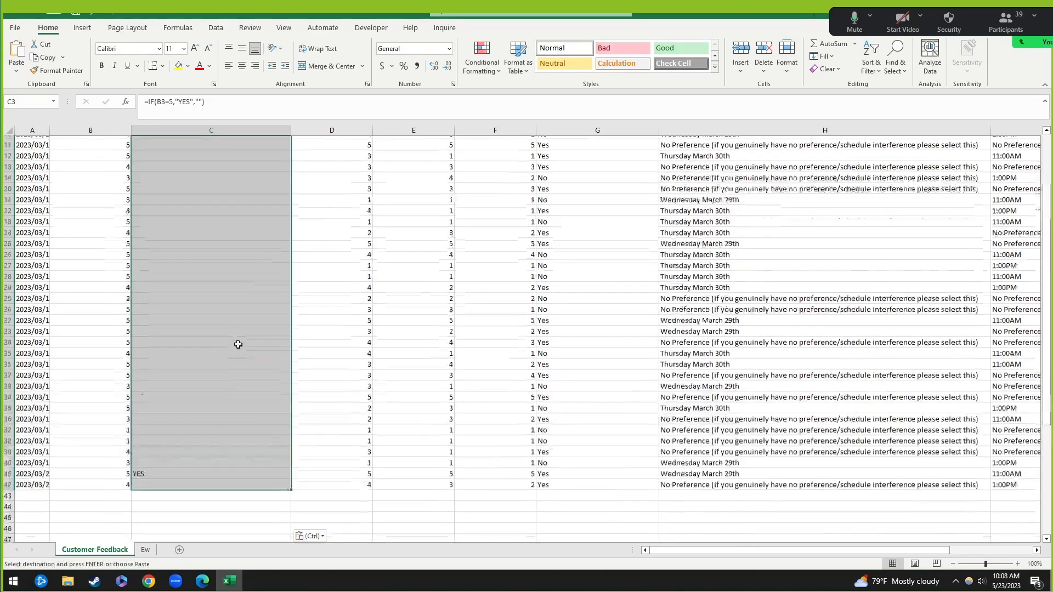
pyautogui.click(144, 349)
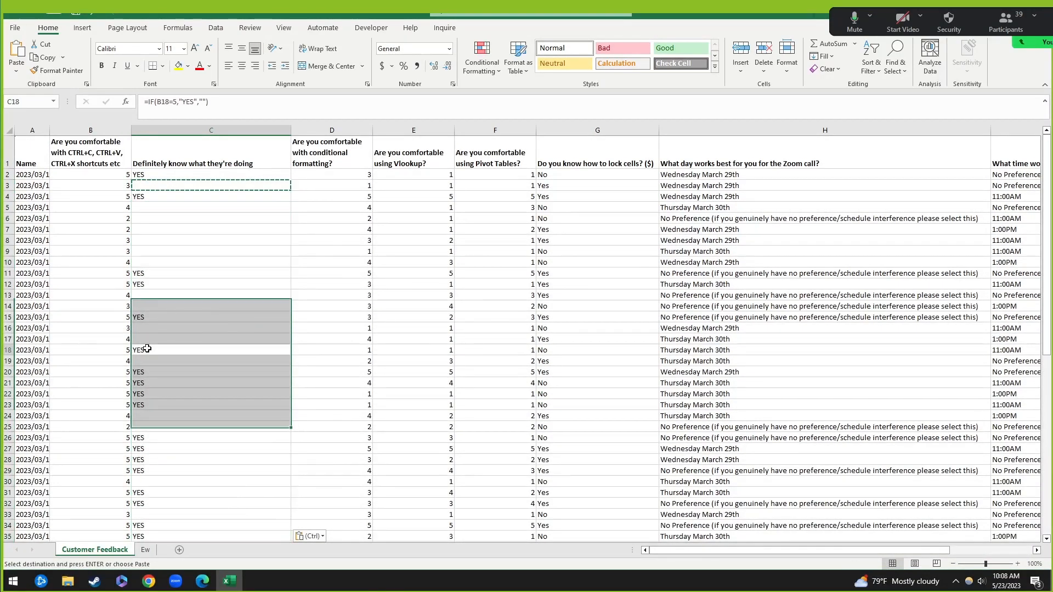
pyautogui.click(118, 352)
pyautogui.moveTo(121, 378); pyautogui.dragTo(159, 407)
pyautogui.click(332, 306)
pyautogui.click(184, 177)
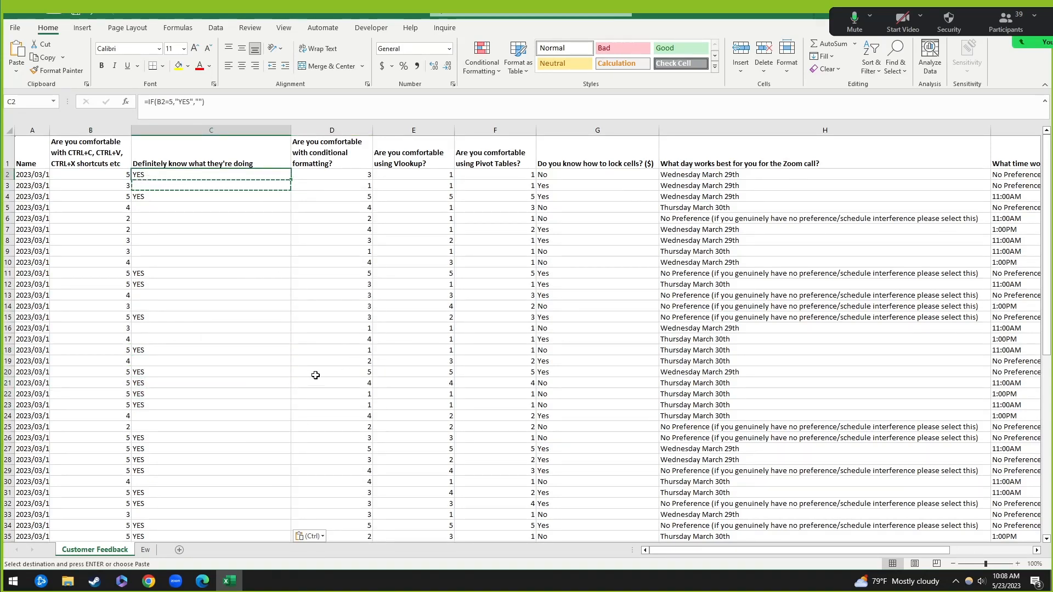
pyautogui.scroll(-3, 323, 378)
pyautogui.keyDown('shift'); pyautogui.click(198, 481); pyautogui.keyUp('shift')
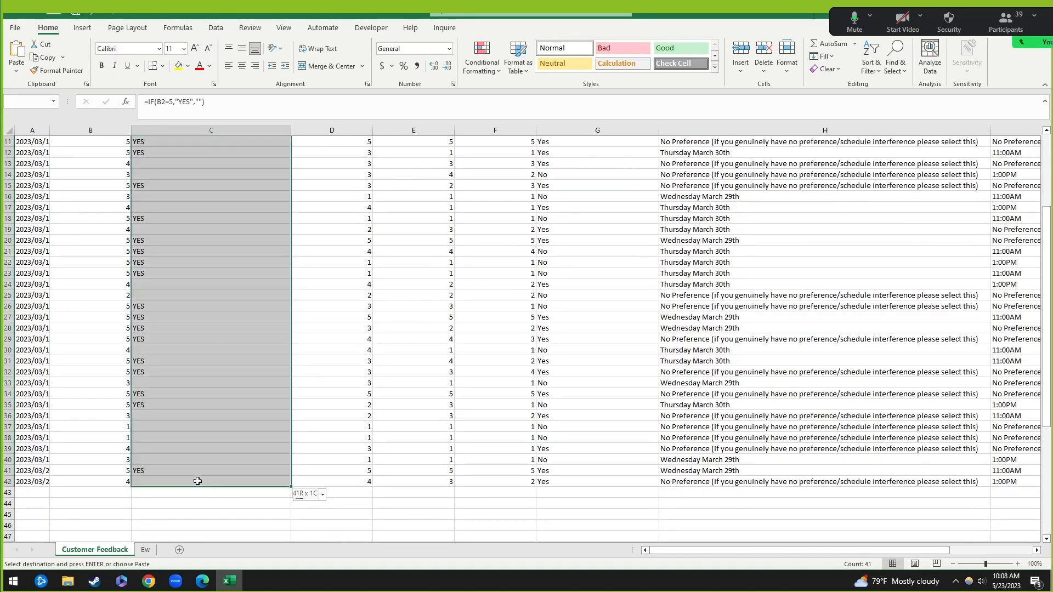
pyautogui.hotkey('ctrl', 'v')
pyautogui.scroll(3, 263, 341)
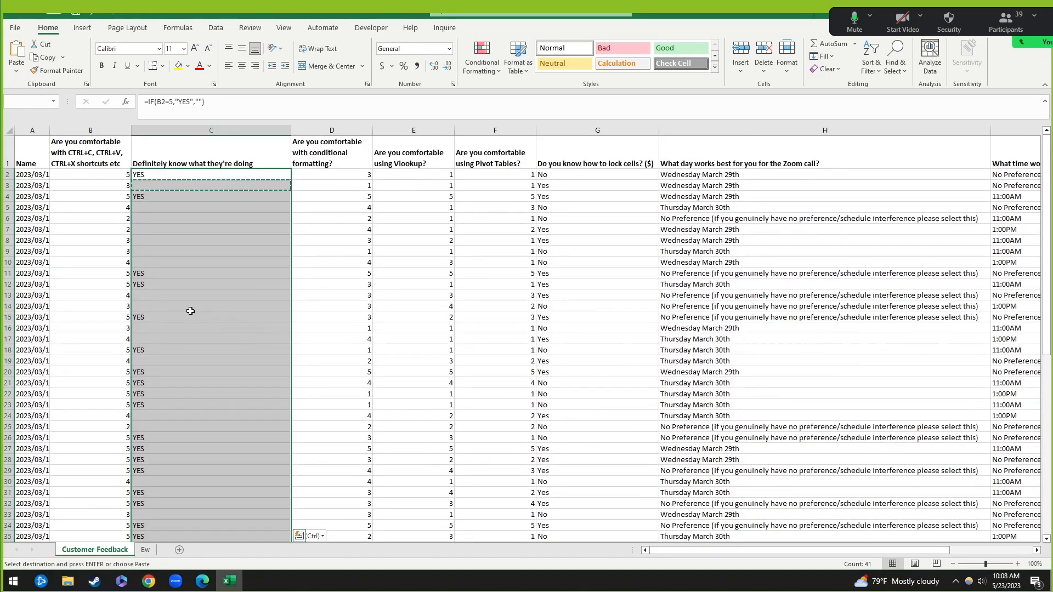
# Step: Clear the YES results, delete column C, and pick B44 below the ratings
pyautogui.press('Delete')
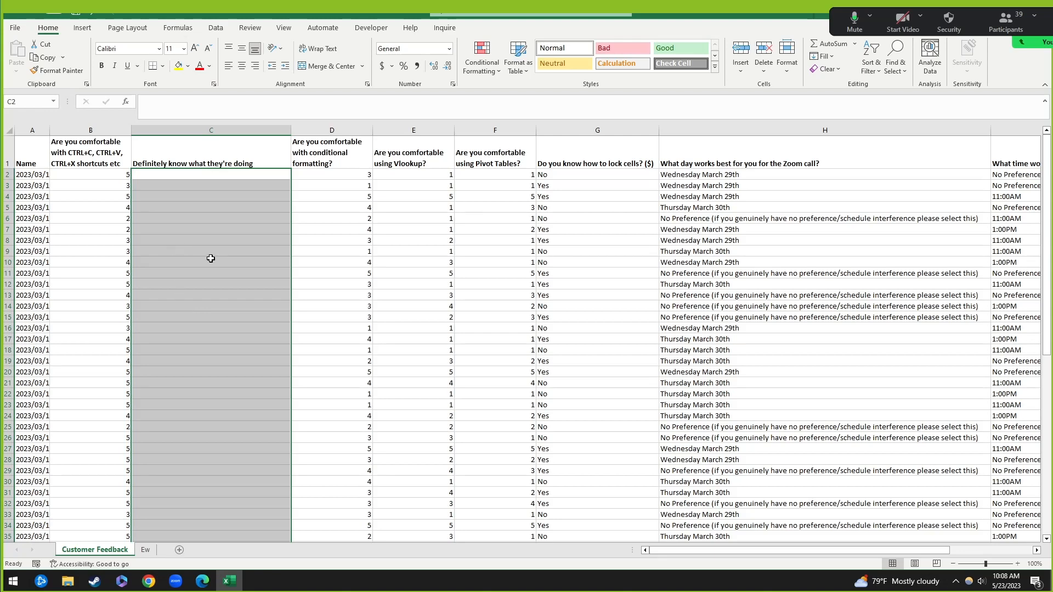
pyautogui.hotkey('ctrl', 'space')
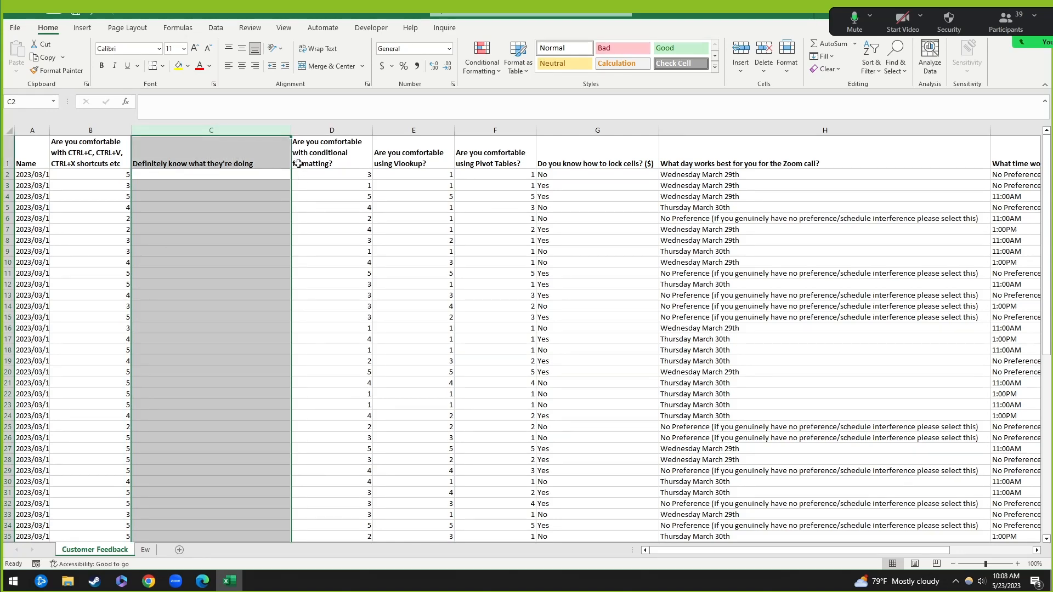
pyautogui.hotkey('ctrl', '-')
pyautogui.click(124, 175)
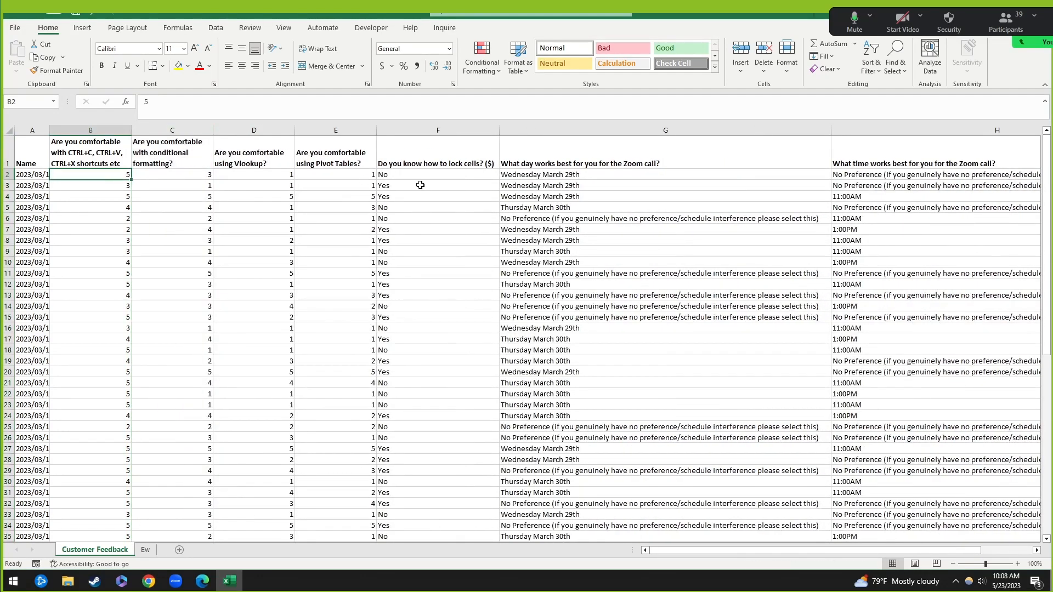
pyautogui.scroll(-5, 152, 422)
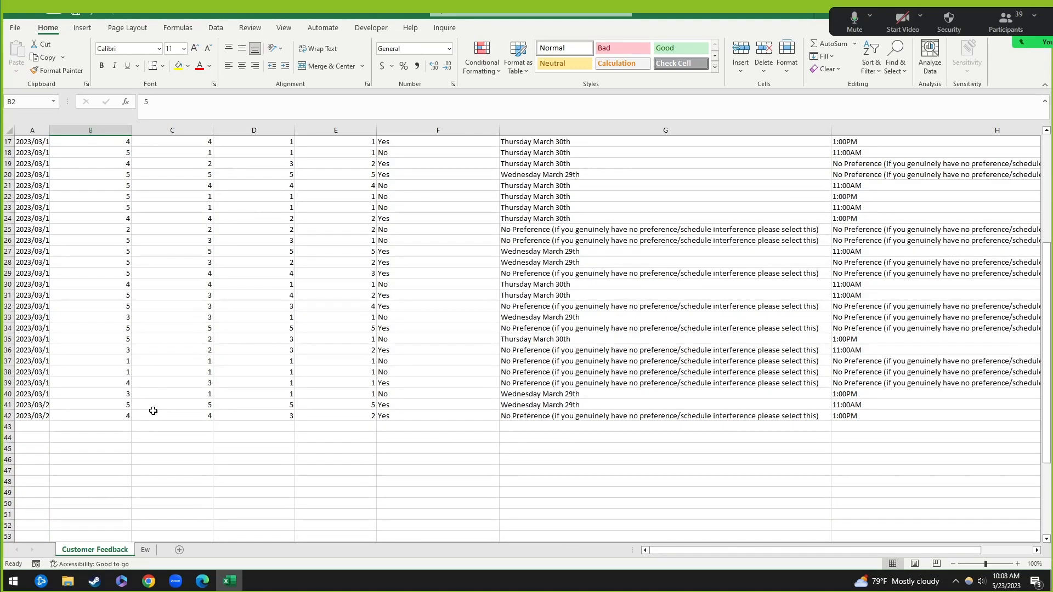
pyautogui.click(110, 441)
pyautogui.hotkey('alt', 'Tab')
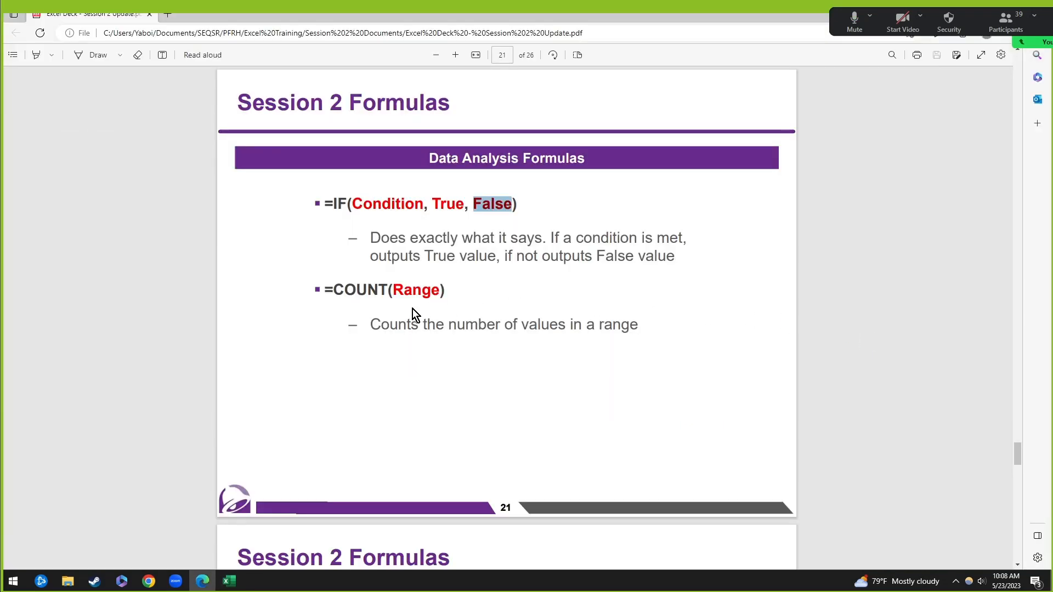
# Step: Highlight the =COUNT(Range) syntax on the slide, then return to Excel
pyautogui.click(376, 290)
pyautogui.moveTo(345, 289); pyautogui.dragTo(441, 292)
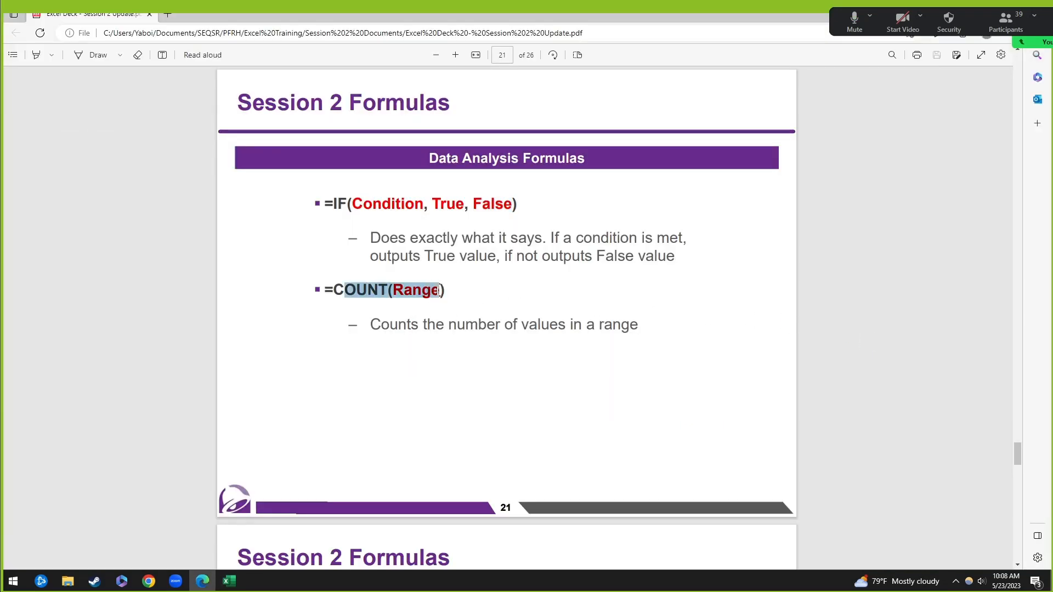
pyautogui.click(497, 309)
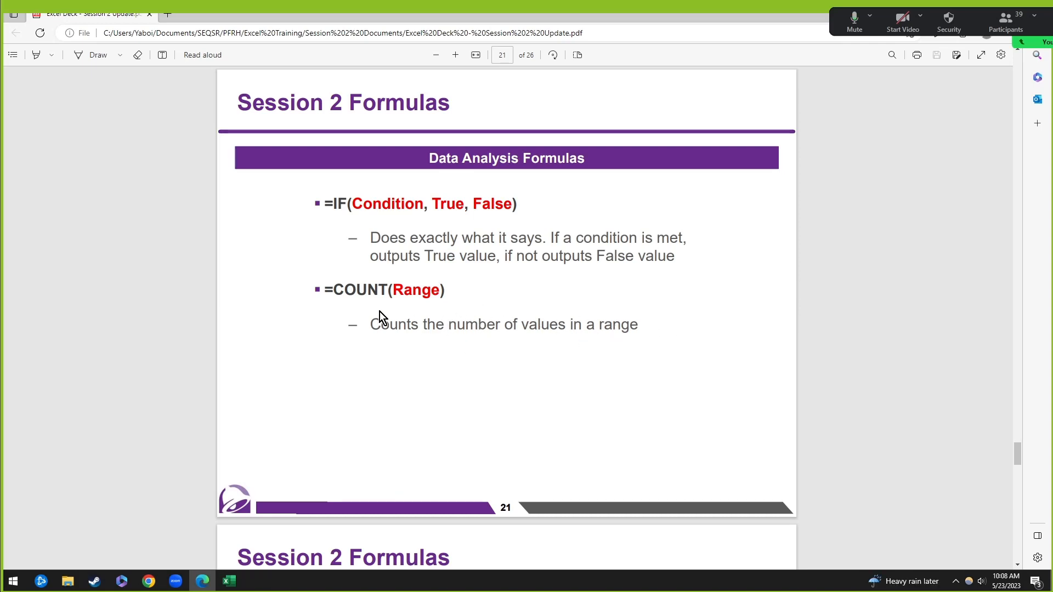
pyautogui.moveTo(328, 290); pyautogui.dragTo(411, 296)
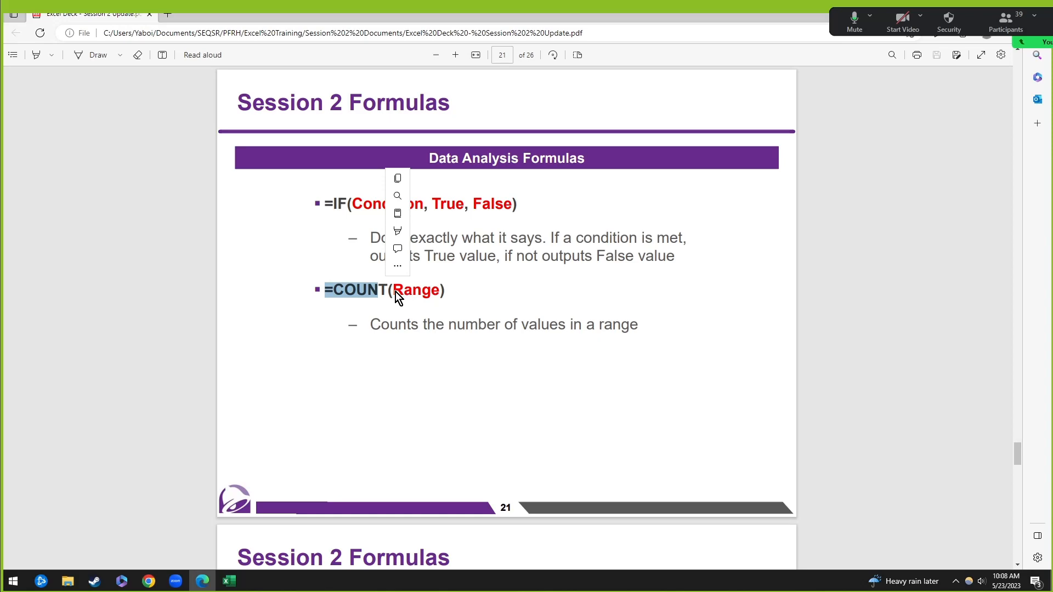
pyautogui.hotkey('alt', 'Tab')
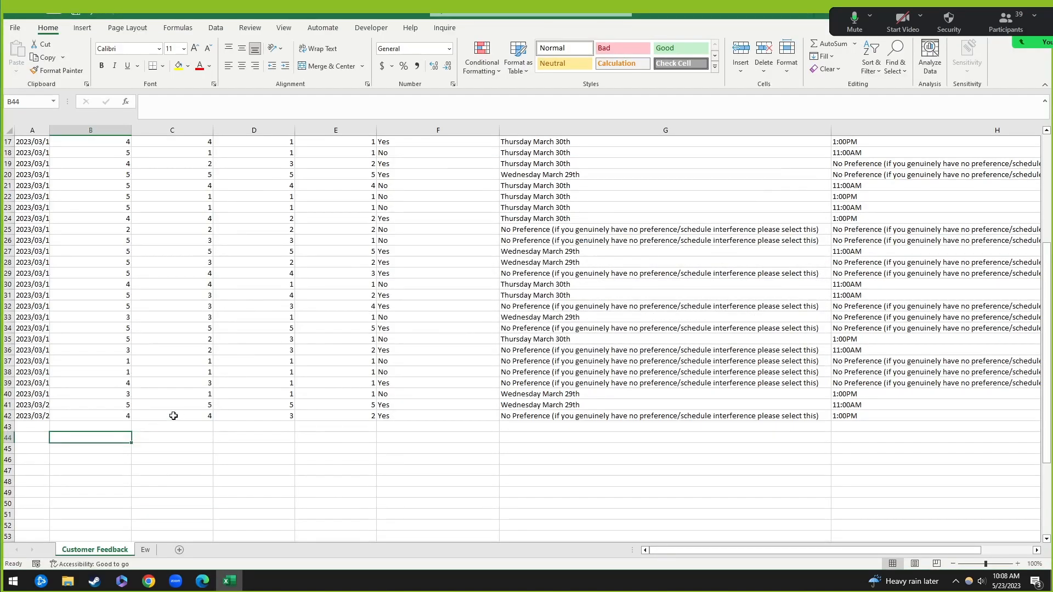
# Step: Enter a COUNT formula over the column B ratings in B44, returning 41
pyautogui.write('=coun')
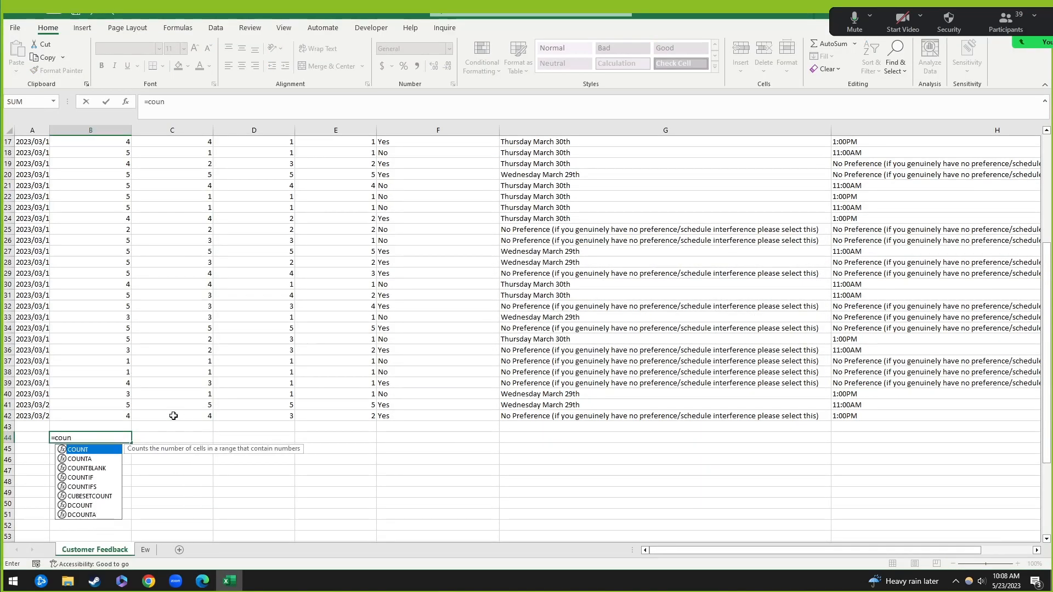
pyautogui.write('t(')
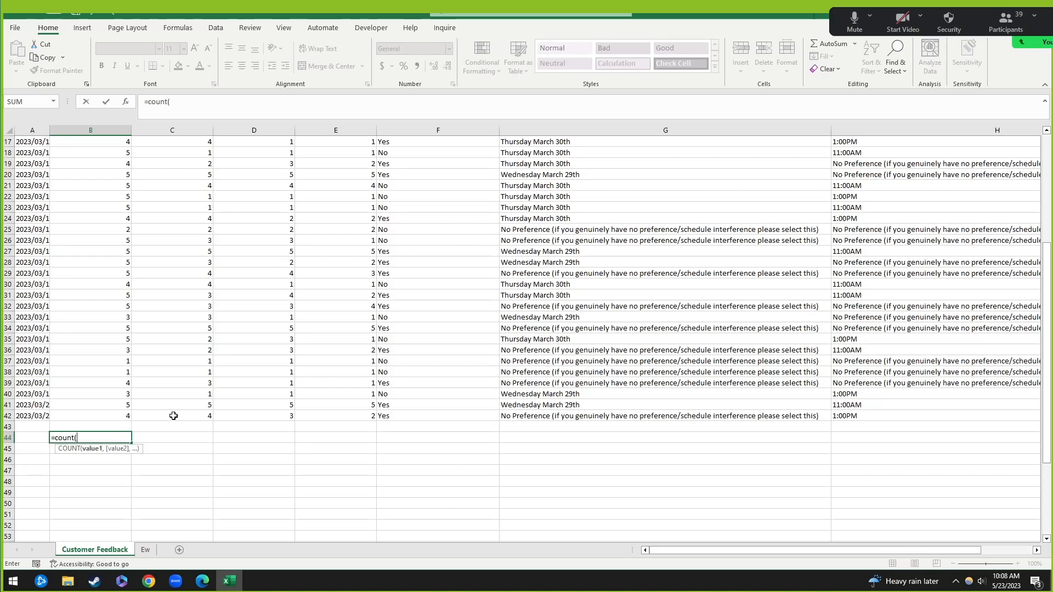
pyautogui.click(110, 416)
pyautogui.scroll(5, 111, 363)
pyautogui.scroll(-5, 315, 333)
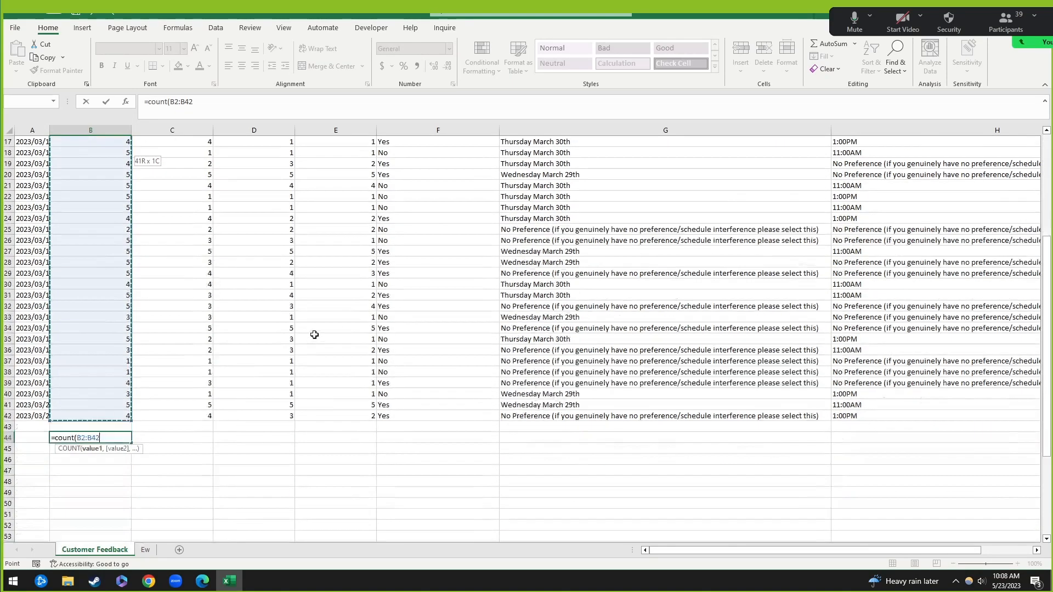
pyautogui.press('Return')
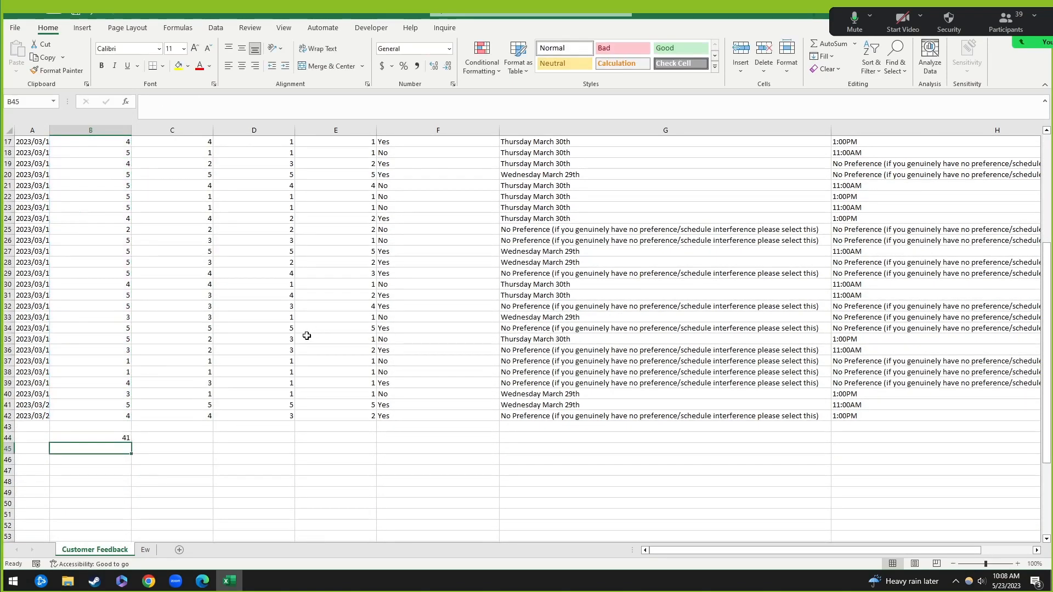
# Step: Review B44's counted range, leave B44 empty again, and go to the COUNTIF slide
pyautogui.click(117, 439)
pyautogui.click(227, 109)
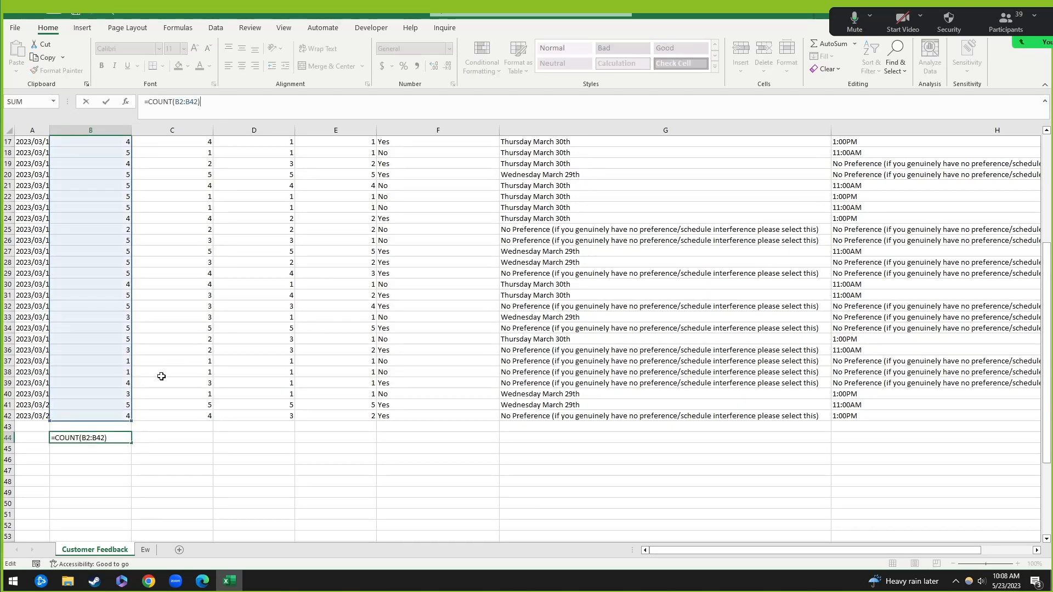
pyautogui.scroll(5, 155, 387)
pyautogui.scroll(-5, 111, 278)
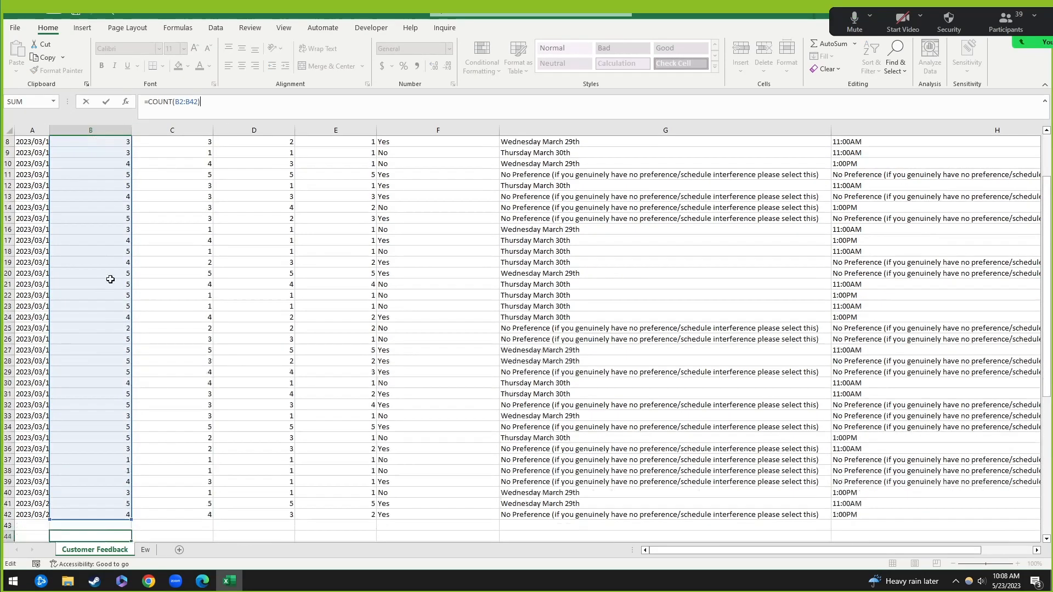
pyautogui.click(179, 487)
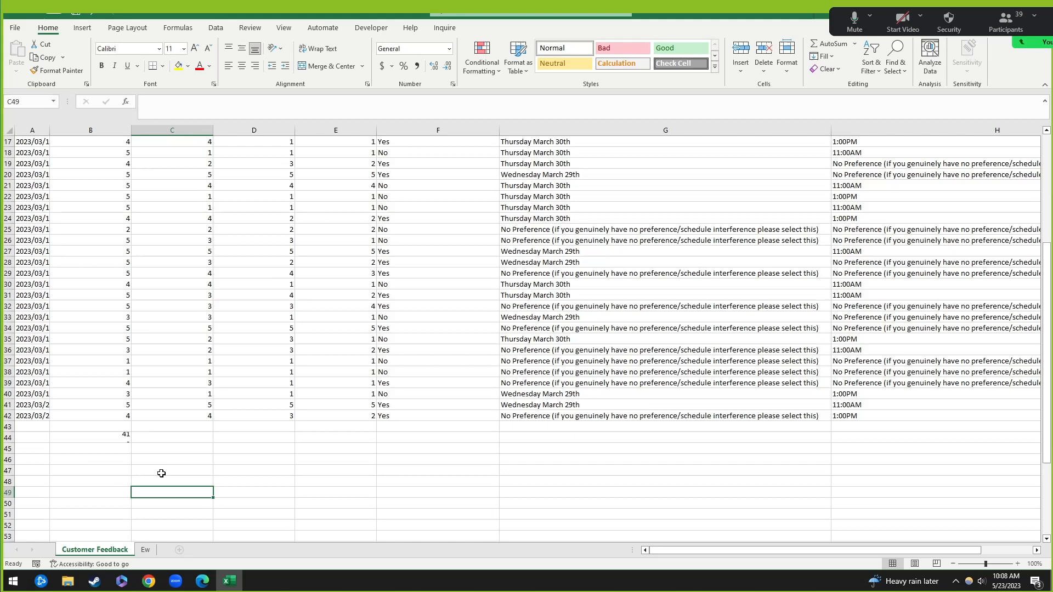
pyautogui.click(108, 437)
pyautogui.click(141, 463)
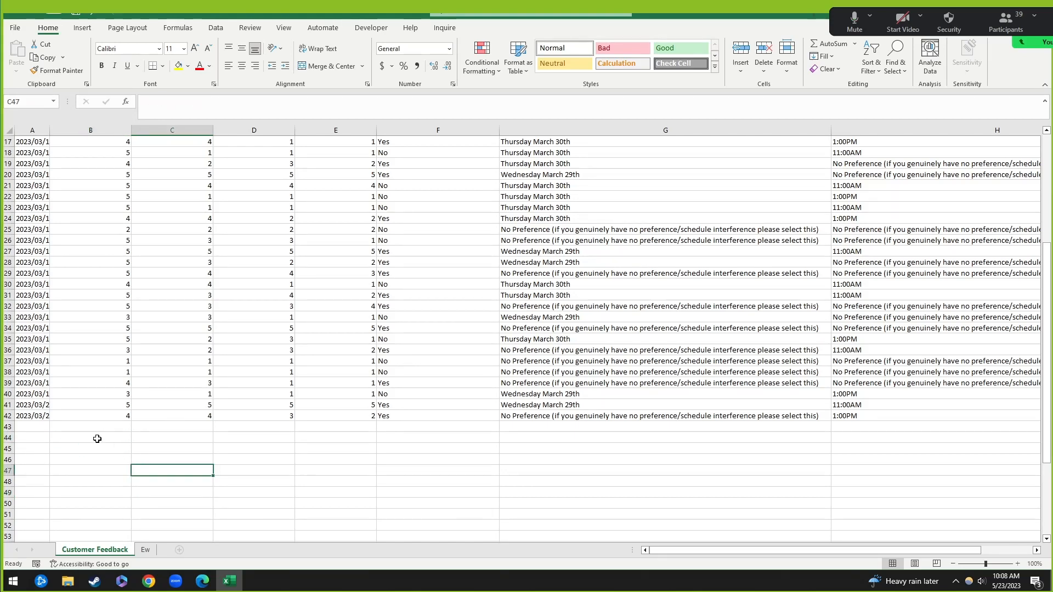
pyautogui.click(96, 438)
pyautogui.hotkey('alt', 'Tab')
pyautogui.scroll(-8, 399, 412)
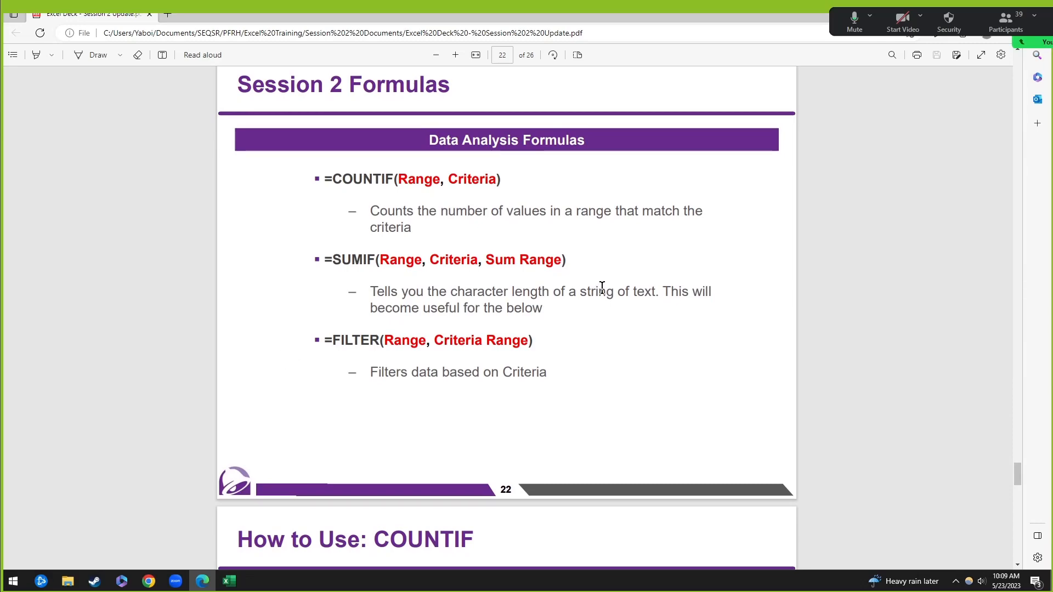
pyautogui.hotkey('alt', 'Tab')
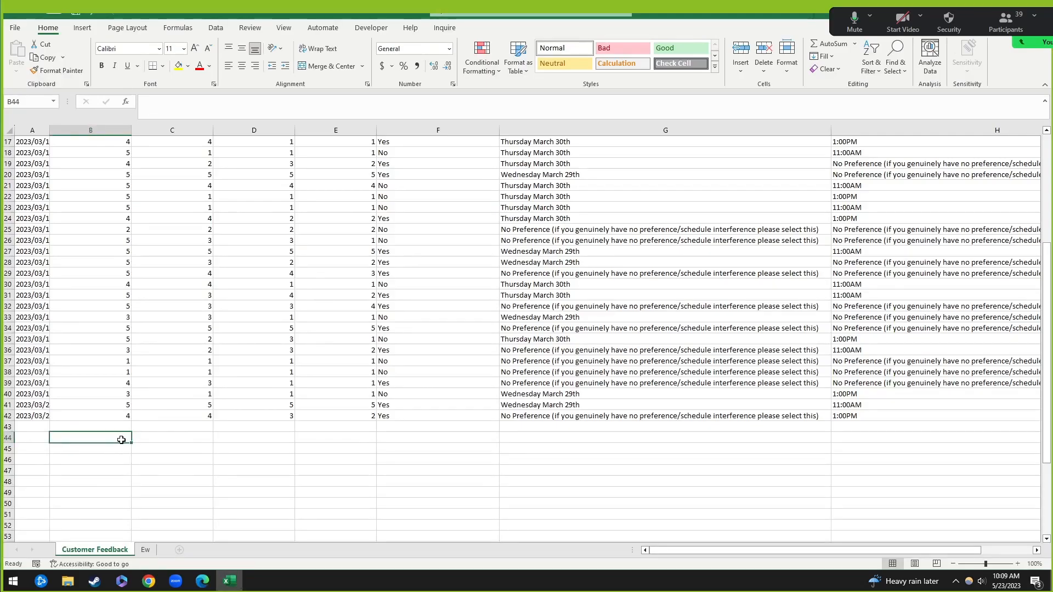
pyautogui.scroll(5, 195, 306)
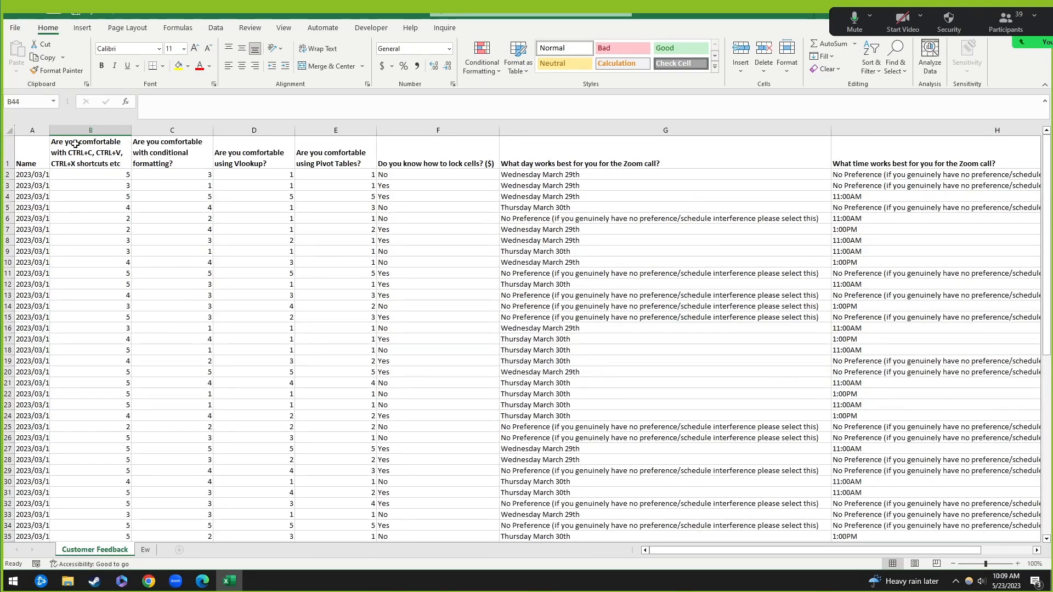
pyautogui.click(76, 145)
pyautogui.keyDown('shift'); pyautogui.click(351, 155); pyautogui.keyUp('shift')
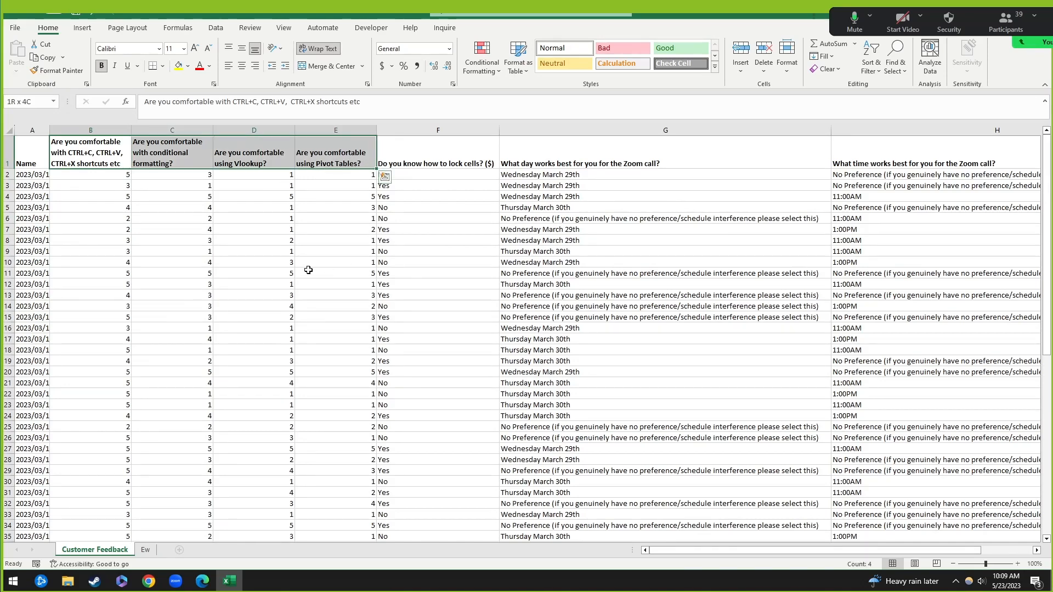
pyautogui.click(111, 174)
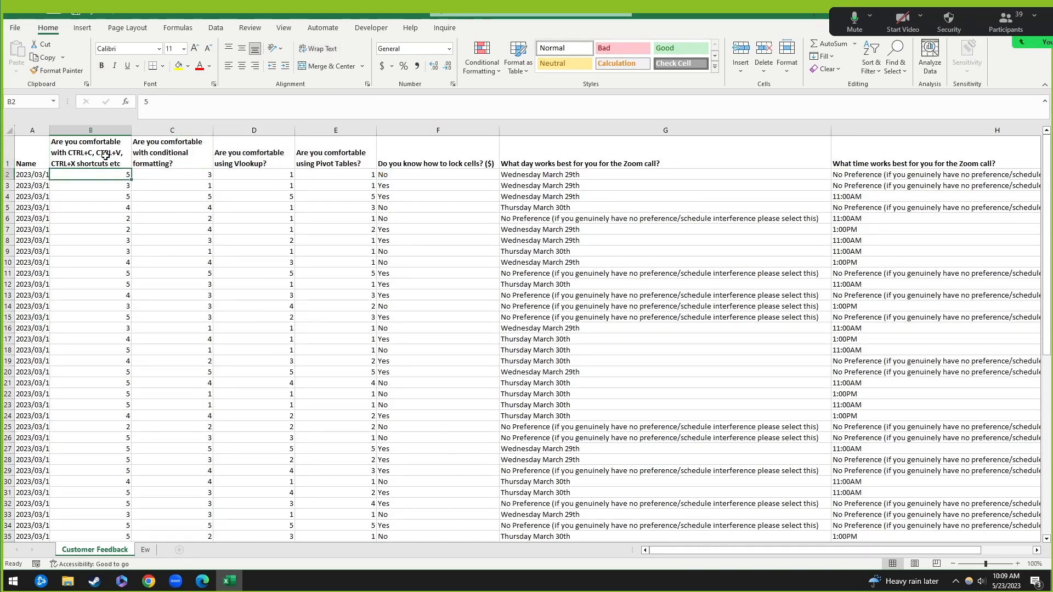
pyautogui.moveTo(105, 155); pyautogui.dragTo(345, 162)
pyautogui.click(311, 218)
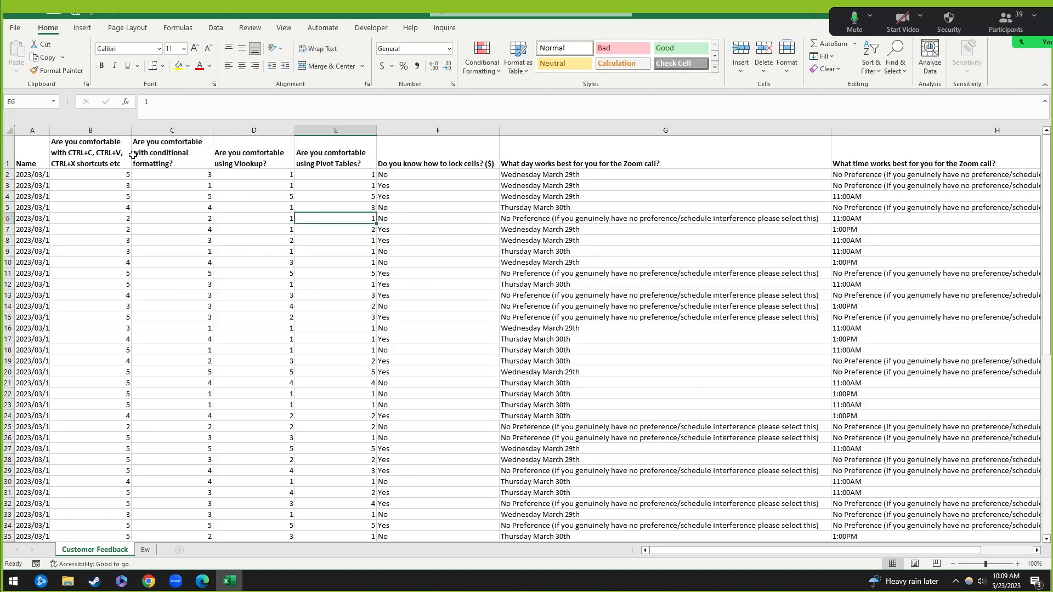
pyautogui.scroll(-5, 302, 405)
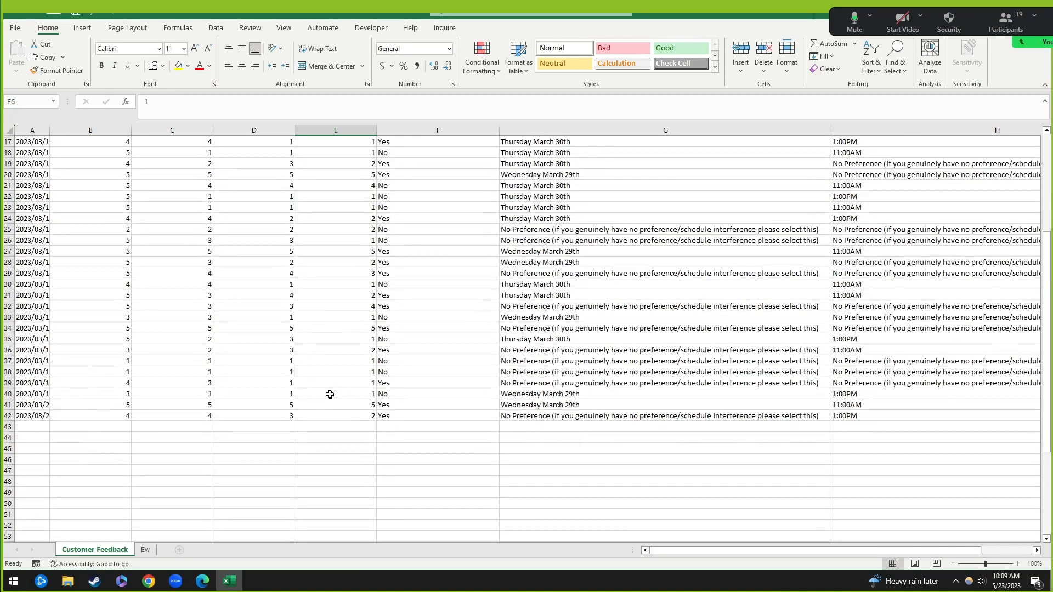
pyautogui.click(126, 438)
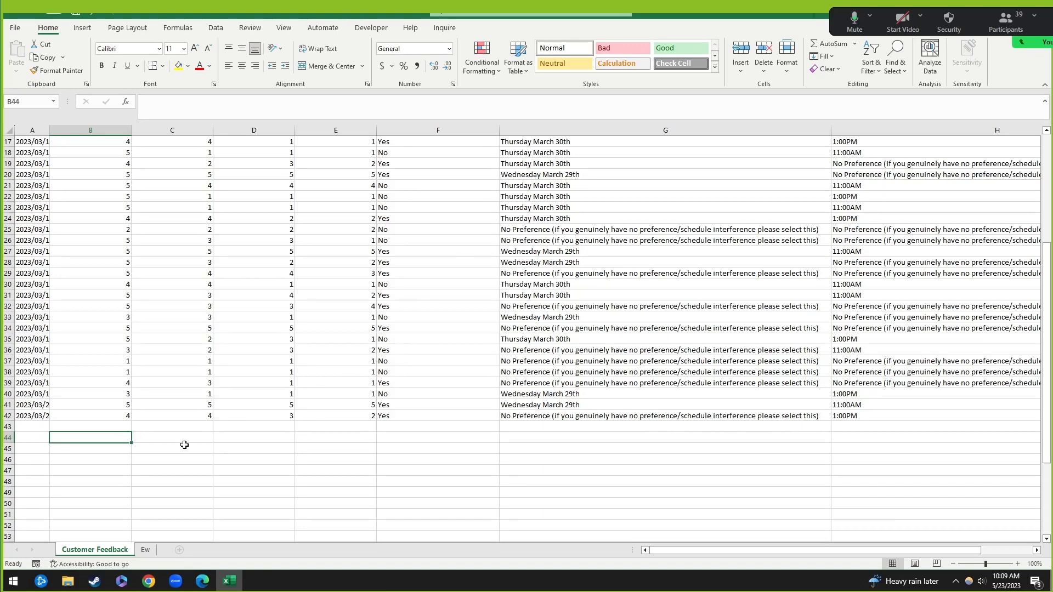
pyautogui.scroll(5, 223, 328)
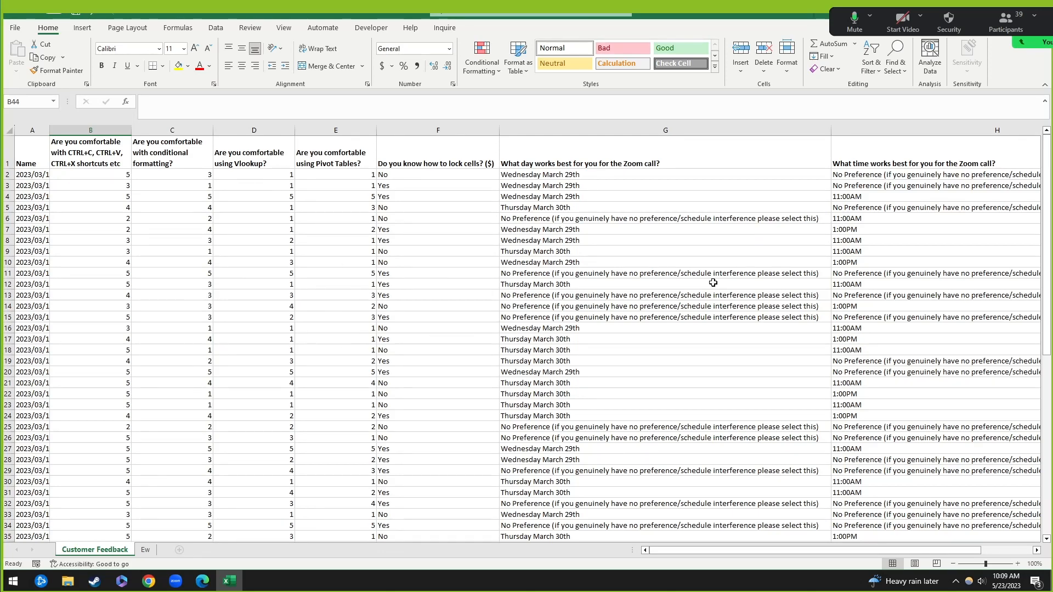
pyautogui.scroll(-7, 188, 393)
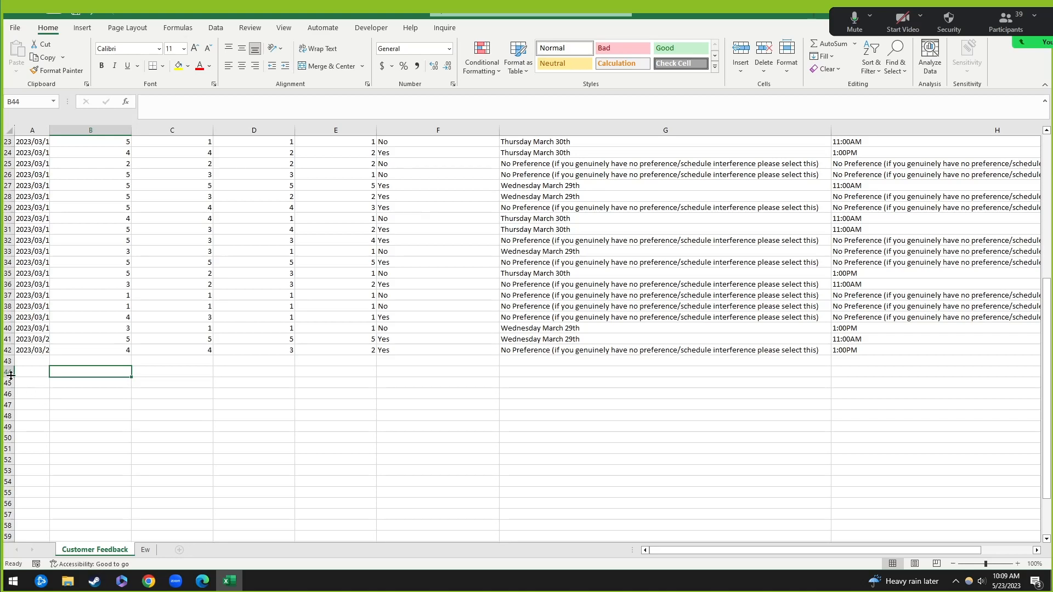
pyautogui.moveTo(11, 376); pyautogui.dragTo(13, 390)
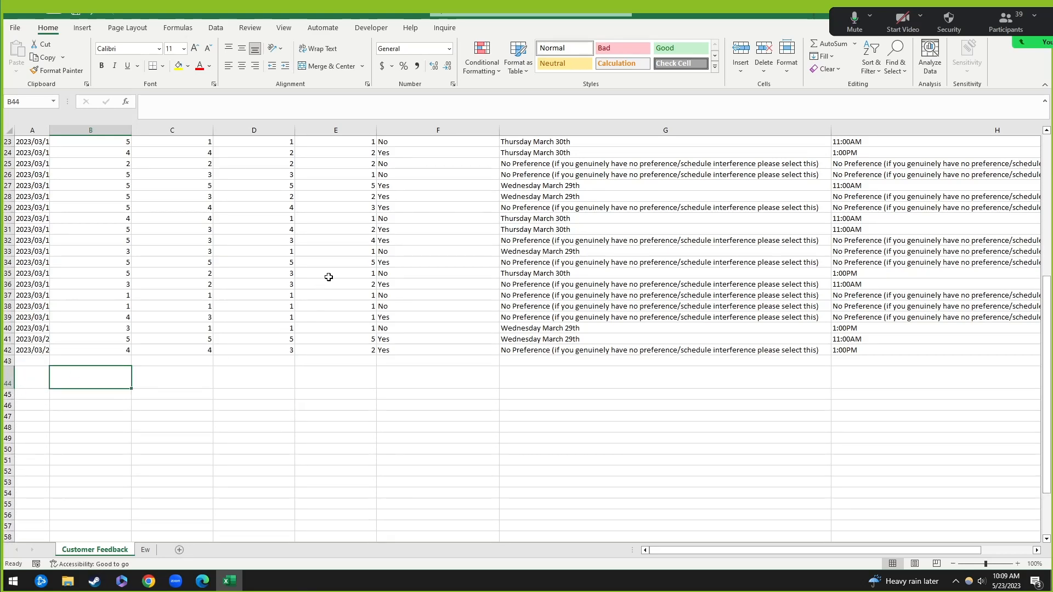
pyautogui.scroll(7, 329, 277)
pyautogui.scroll(-10, 313, 285)
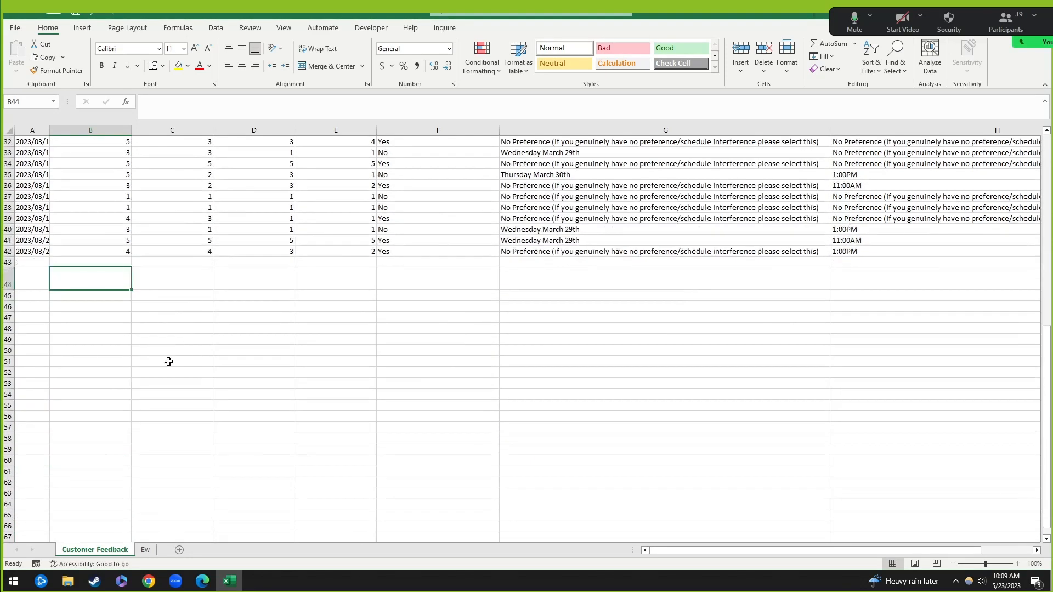
pyautogui.hotkey('ctrl', 'z')
pyautogui.scroll(6, 153, 311)
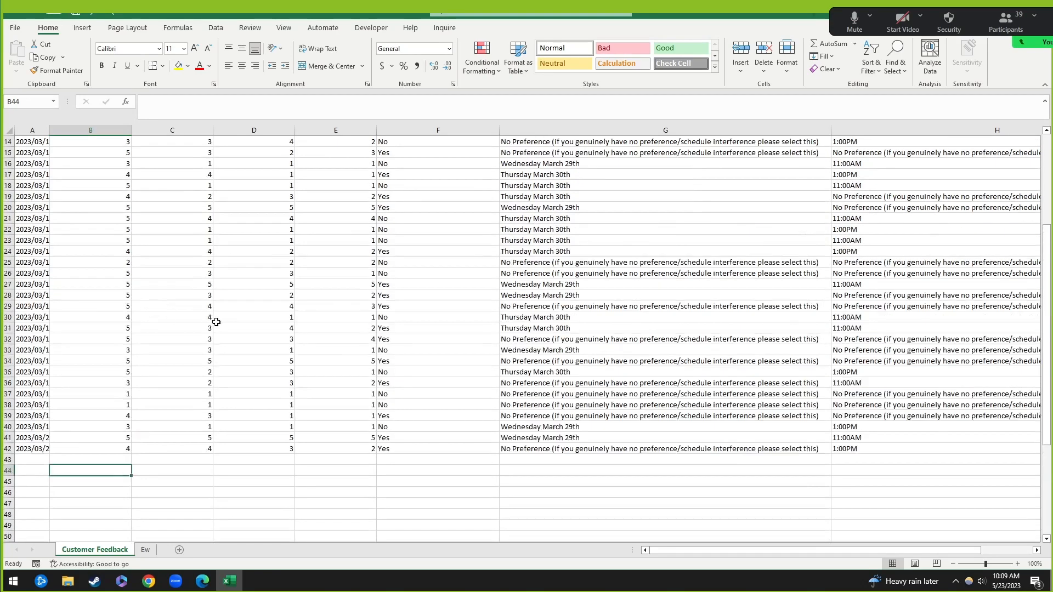
pyautogui.hotkey('alt', 'Tab')
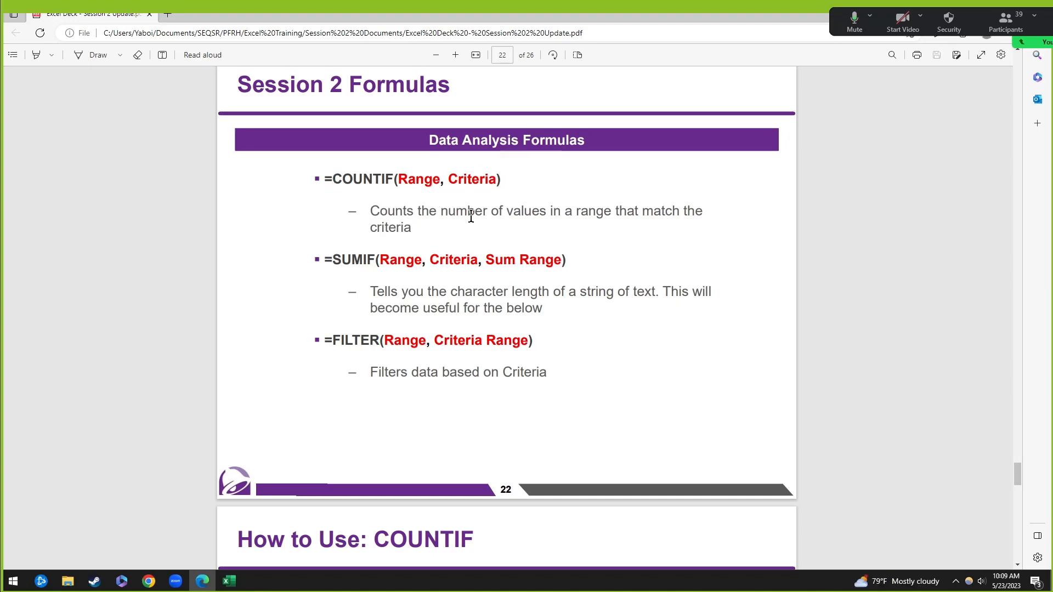
# Step: Compare the COUNT slide on page 21 with page 22 and highlight COUNTIF's arguments
pyautogui.scroll(3, 439, 186)
pyautogui.scroll(6, 460, 206)
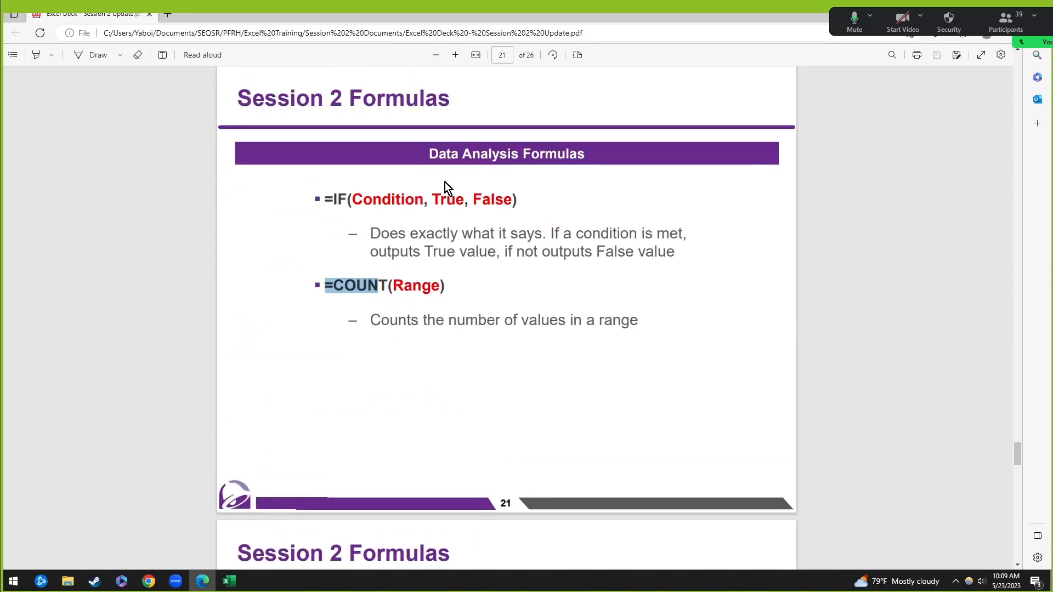
pyautogui.click(522, 235)
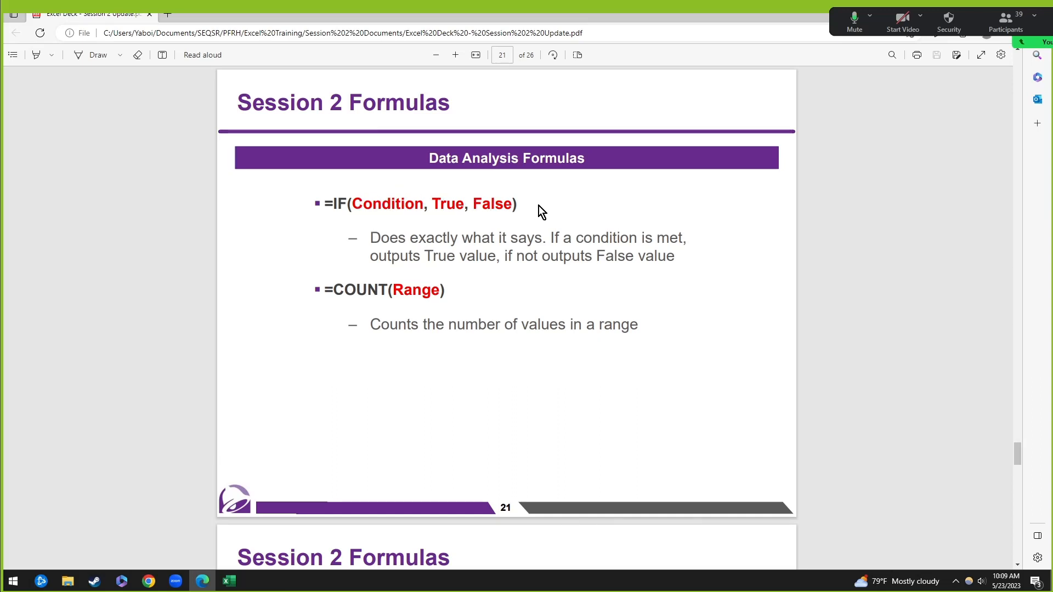
pyautogui.scroll(-2, 469, 288)
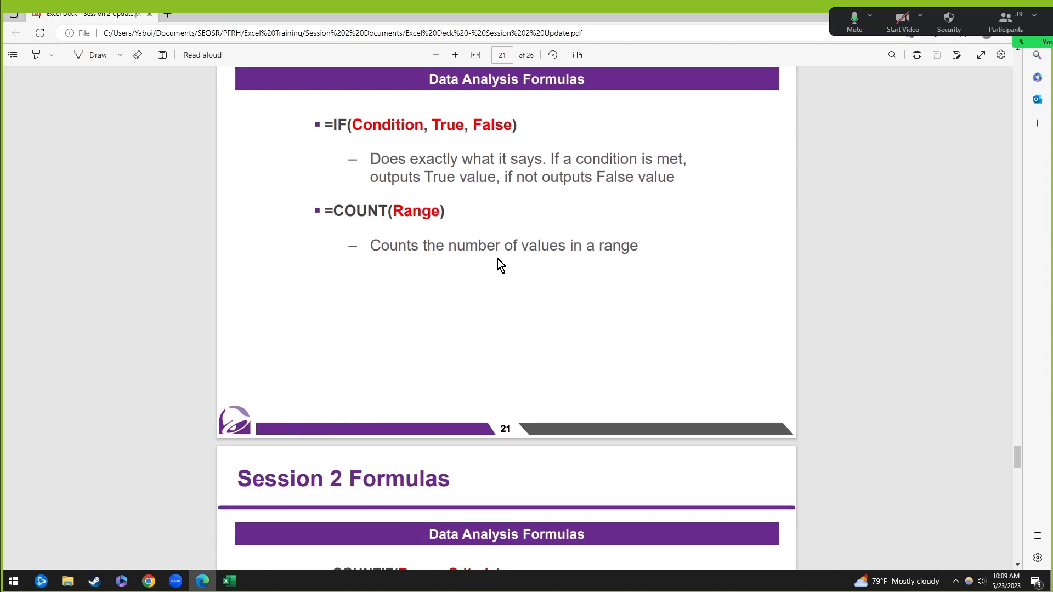
pyautogui.scroll(-7, 590, 242)
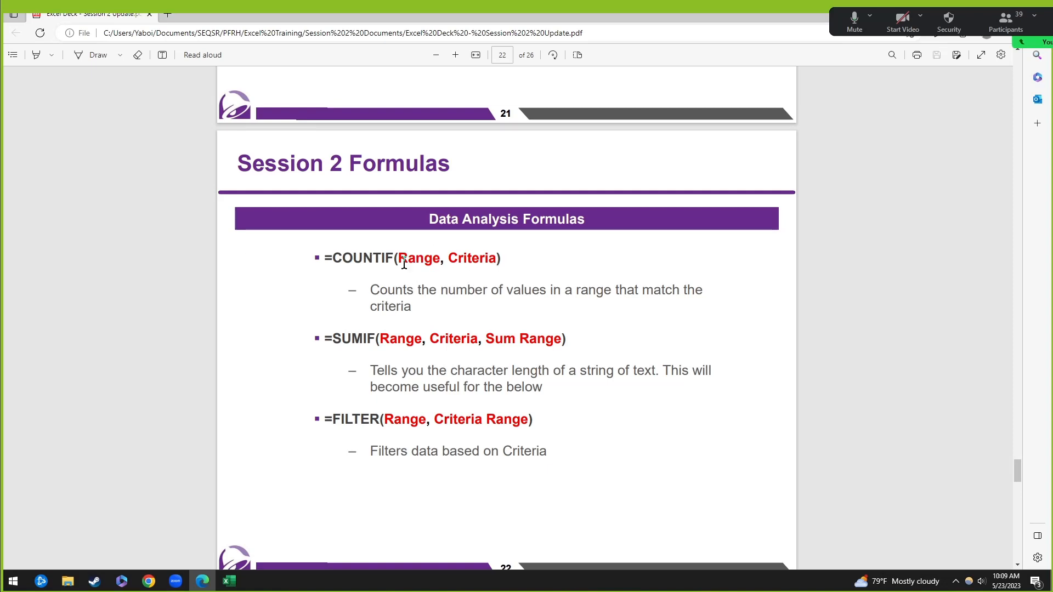
pyautogui.moveTo(396, 255); pyautogui.dragTo(496, 259)
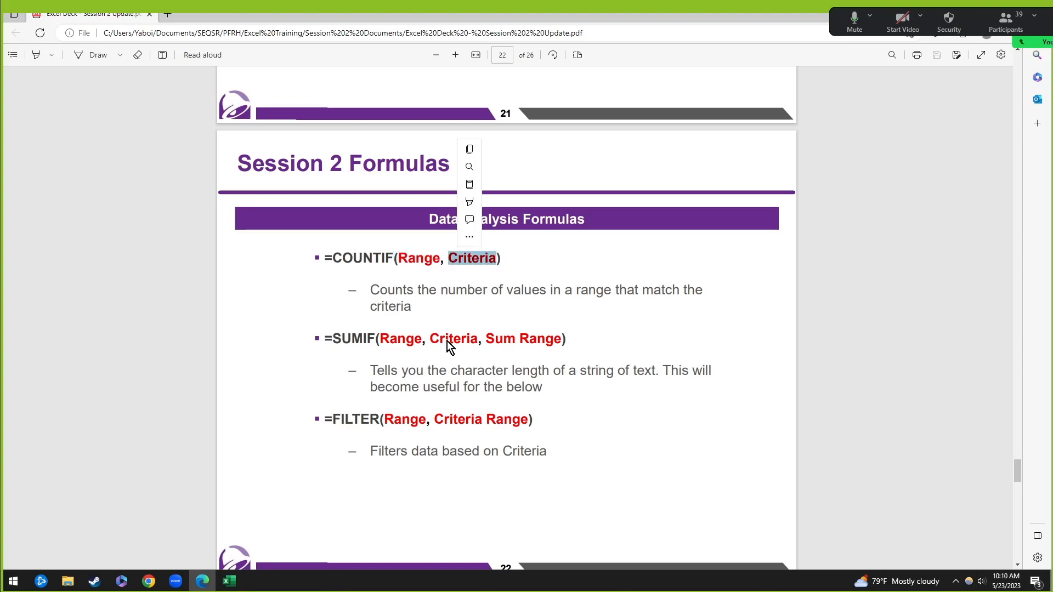
pyautogui.click(229, 581)
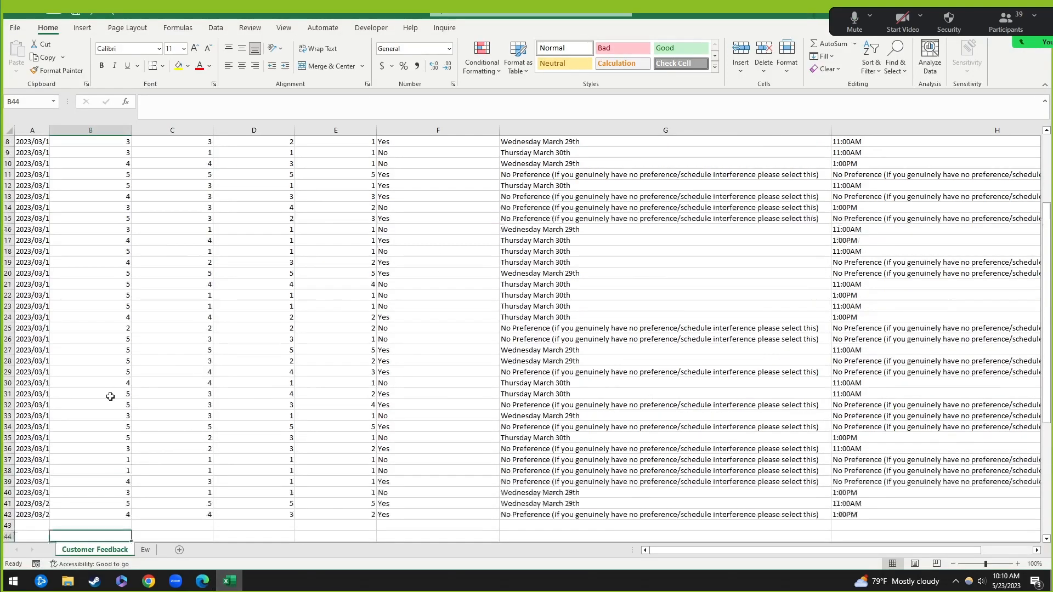
pyautogui.scroll(3, 154, 234)
pyautogui.moveTo(99, 173); pyautogui.dragTo(118, 481)
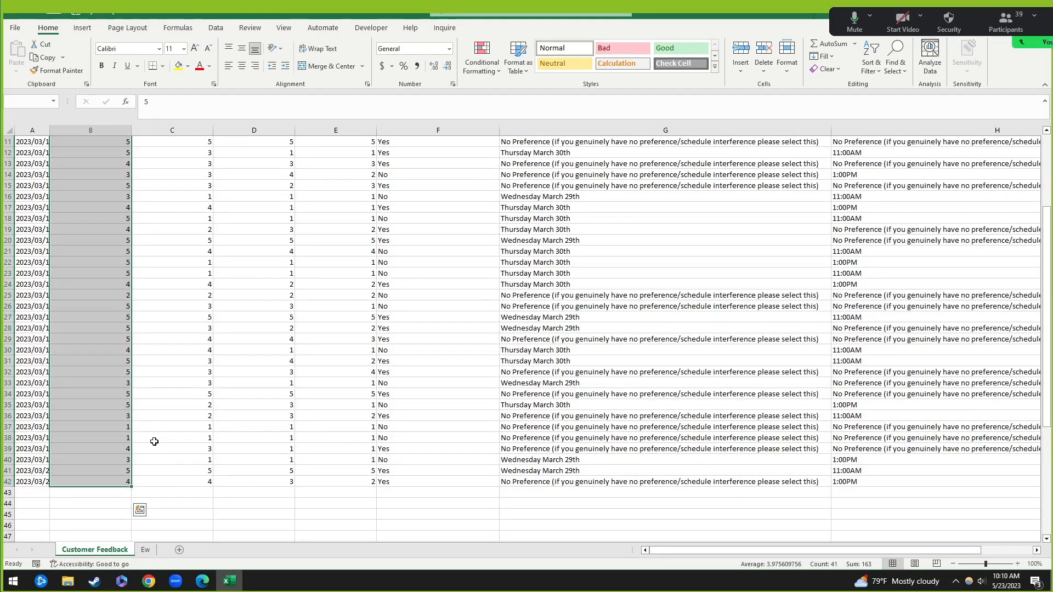
pyautogui.scroll(4, 149, 431)
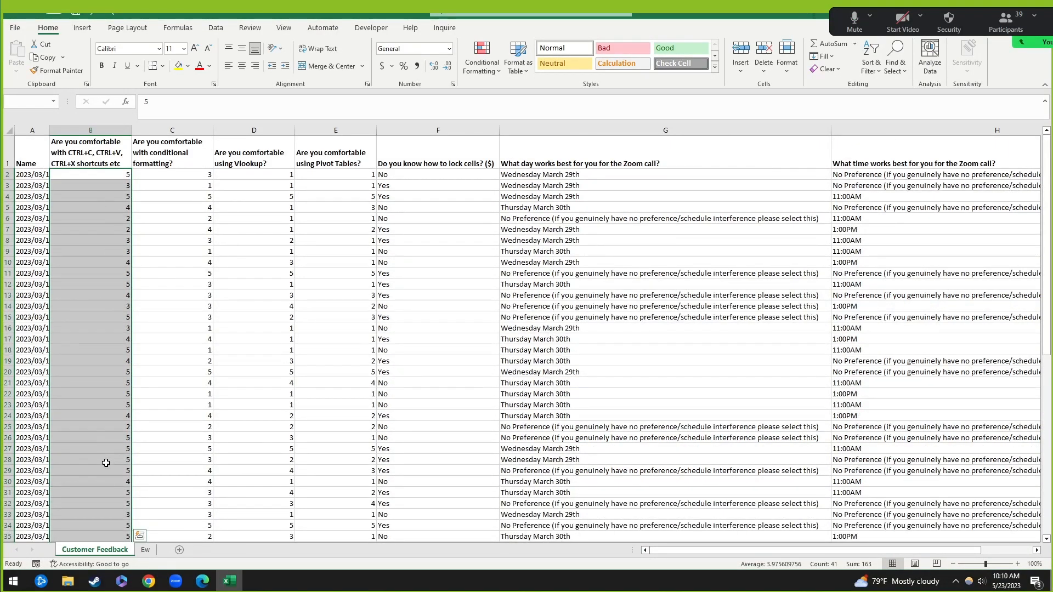
pyautogui.click(184, 173)
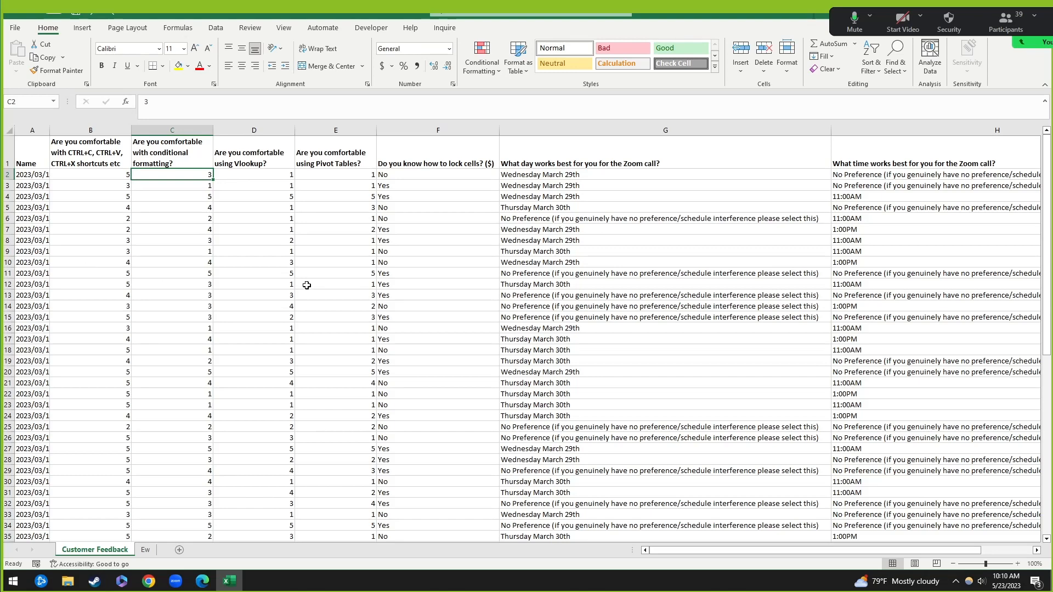
pyautogui.scroll(-4, 84, 265)
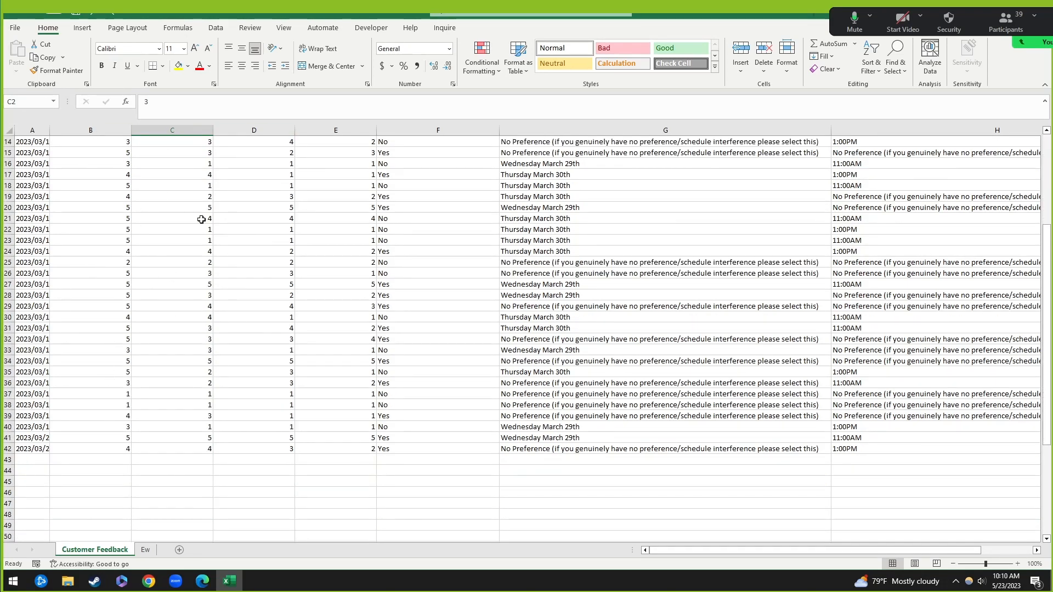
pyautogui.scroll(5, 202, 219)
pyautogui.scroll(-6, 225, 211)
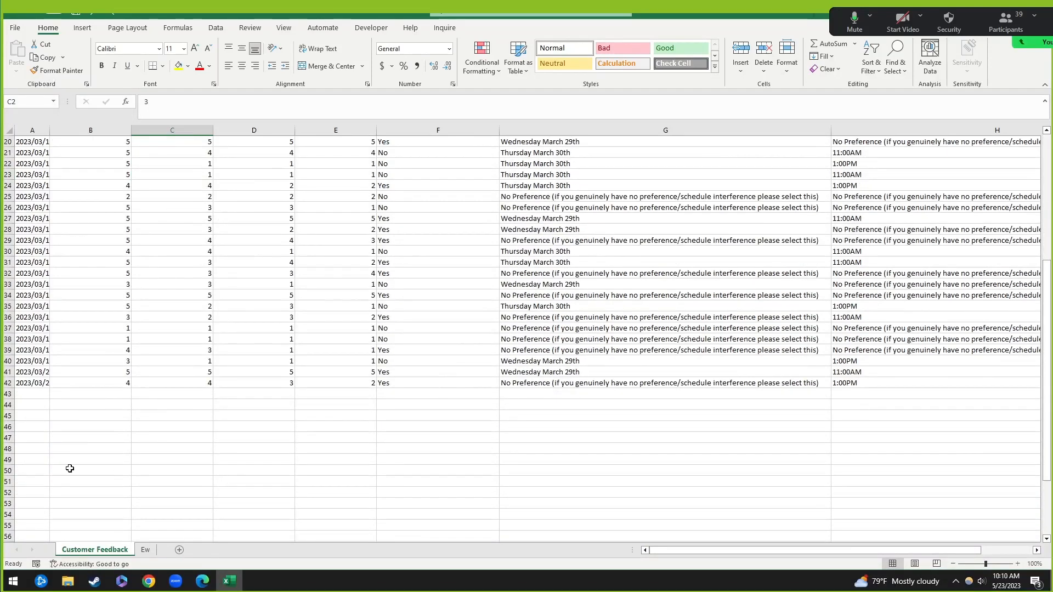
pyautogui.click(34, 426)
pyautogui.click(104, 416)
pyautogui.click(91, 405)
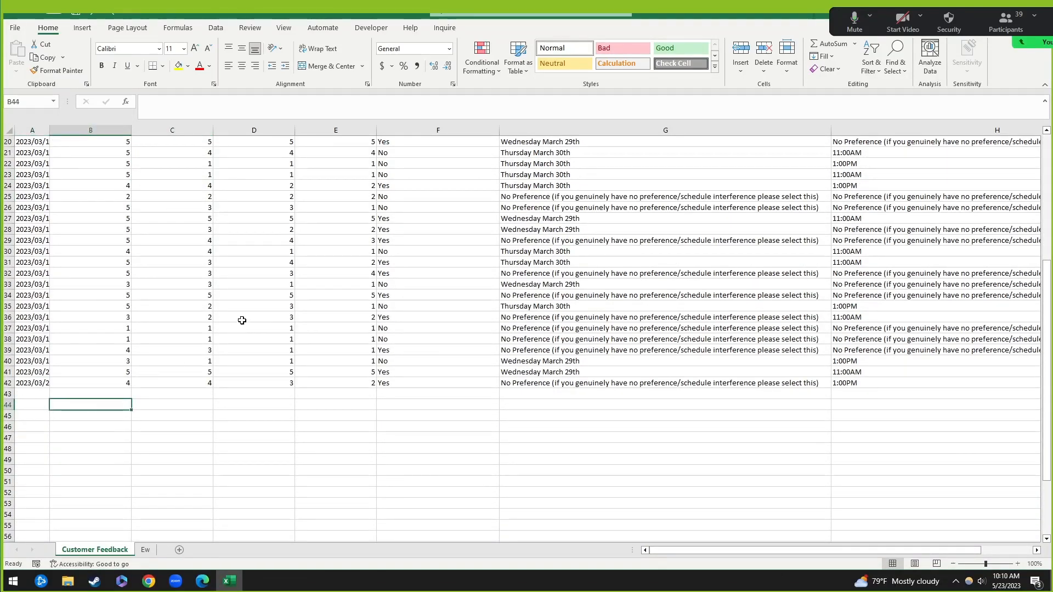
pyautogui.scroll(6, 242, 318)
pyautogui.moveTo(93, 147); pyautogui.dragTo(340, 156)
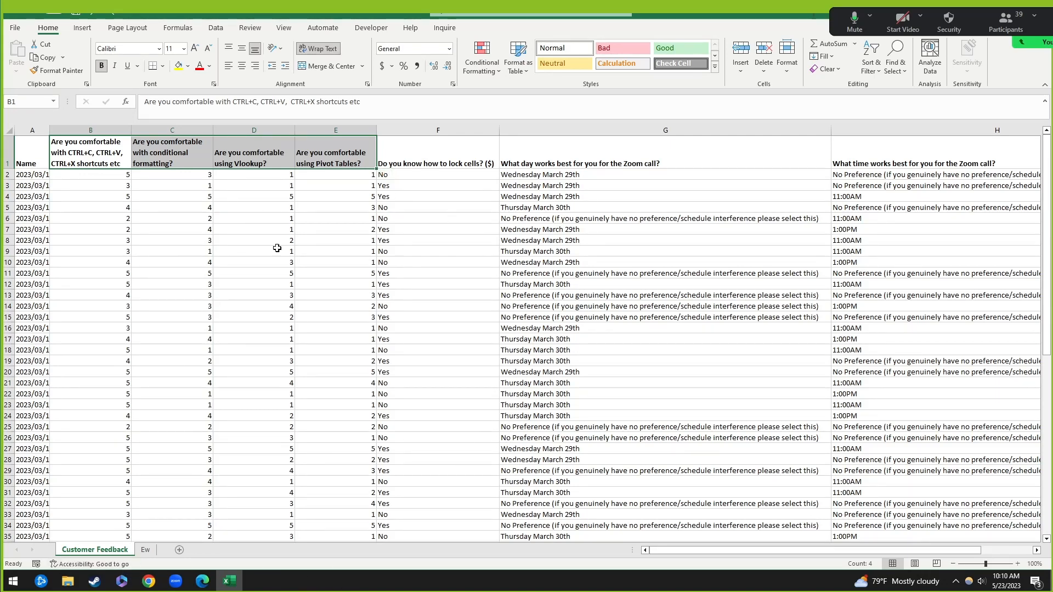
# Step: Paste a first copy of question headers B1:E1 below the survey data
pyautogui.scroll(-6, 199, 459)
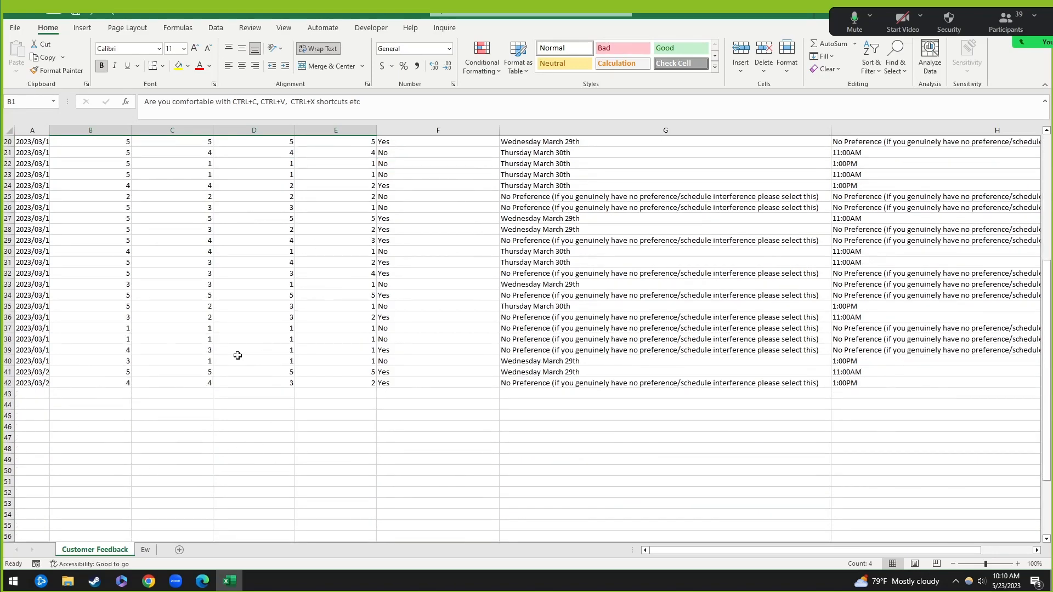
pyautogui.scroll(6, 329, 364)
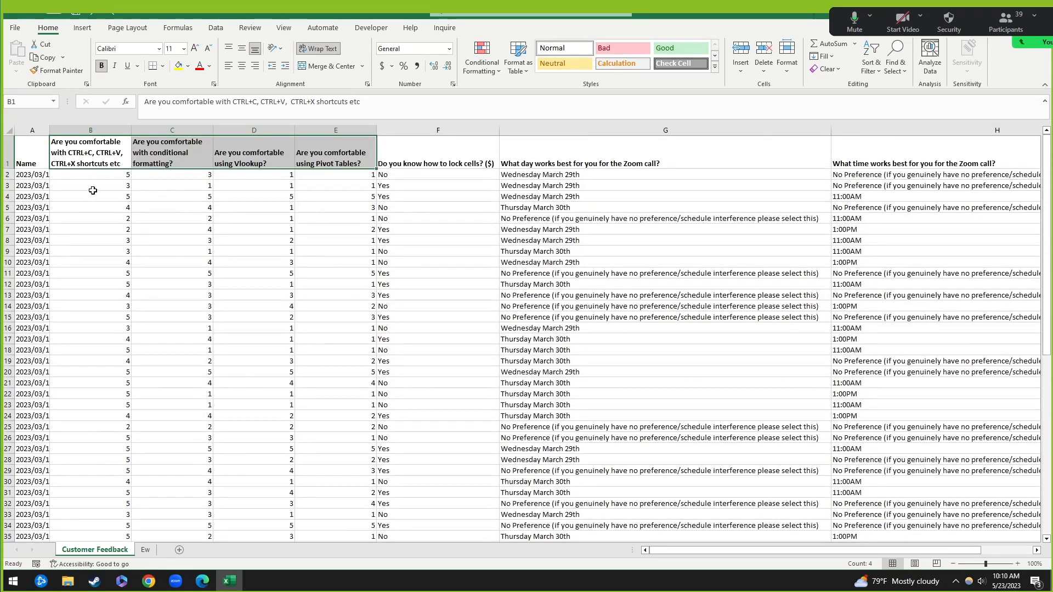
pyautogui.click(93, 190)
pyautogui.moveTo(84, 155); pyautogui.dragTo(328, 157)
pyautogui.moveTo(94, 151); pyautogui.dragTo(330, 158)
pyautogui.hotkey('ctrl', 'c')
pyautogui.scroll(-7, 146, 517)
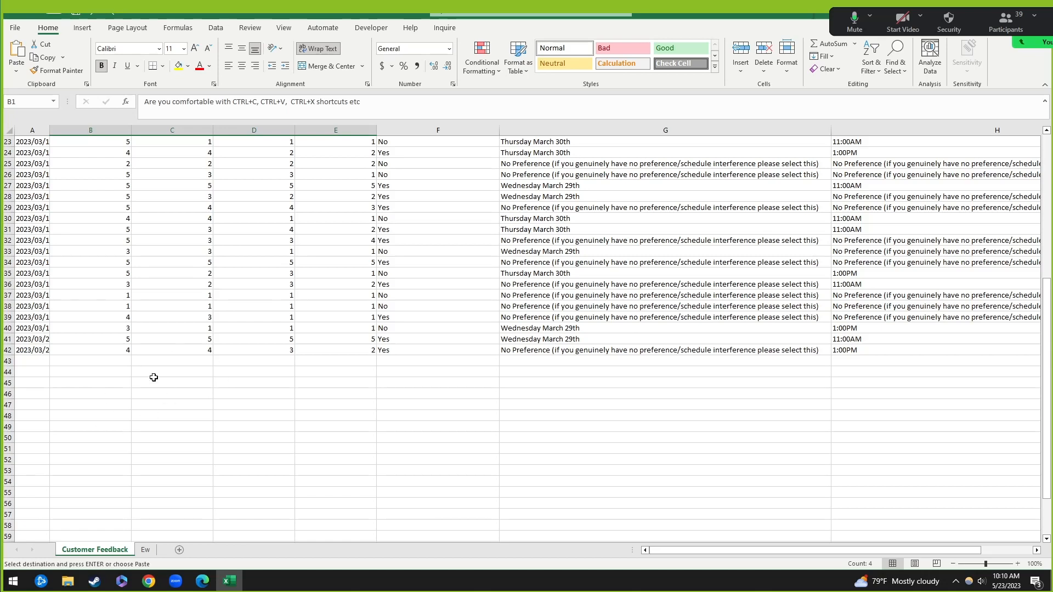
pyautogui.click(117, 382)
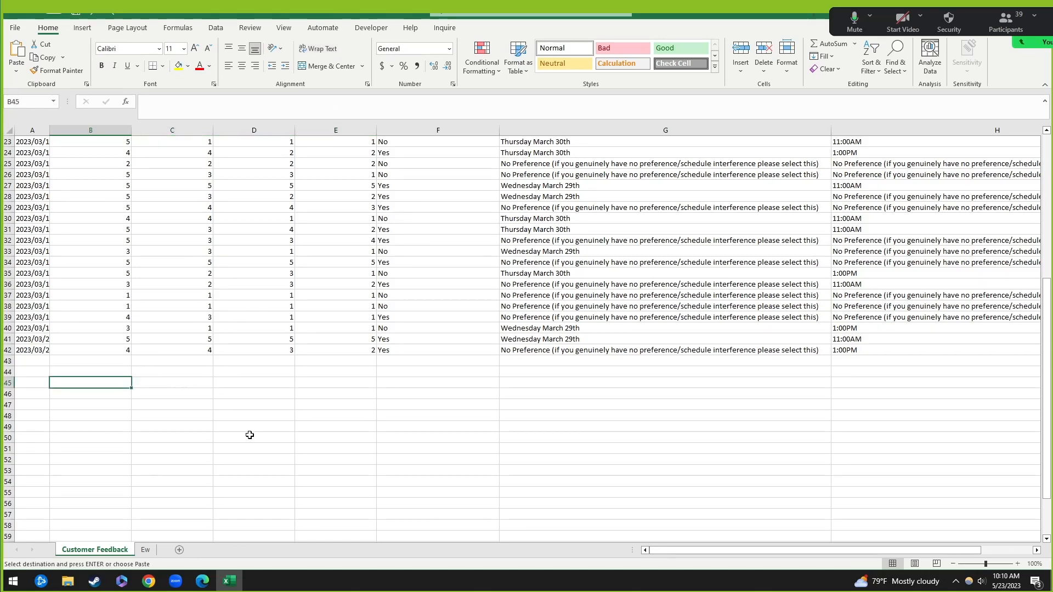
pyautogui.hotkey('ctrl', 'v')
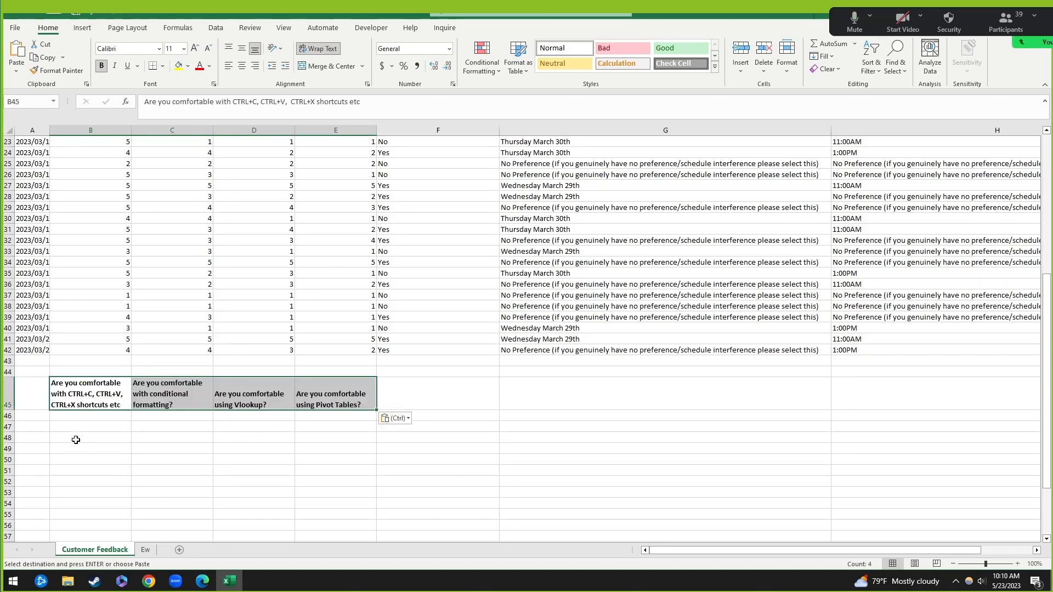
# Step: Clear the misplaced headers from row 45 and unwrap the top header row
pyautogui.click(4, 383)
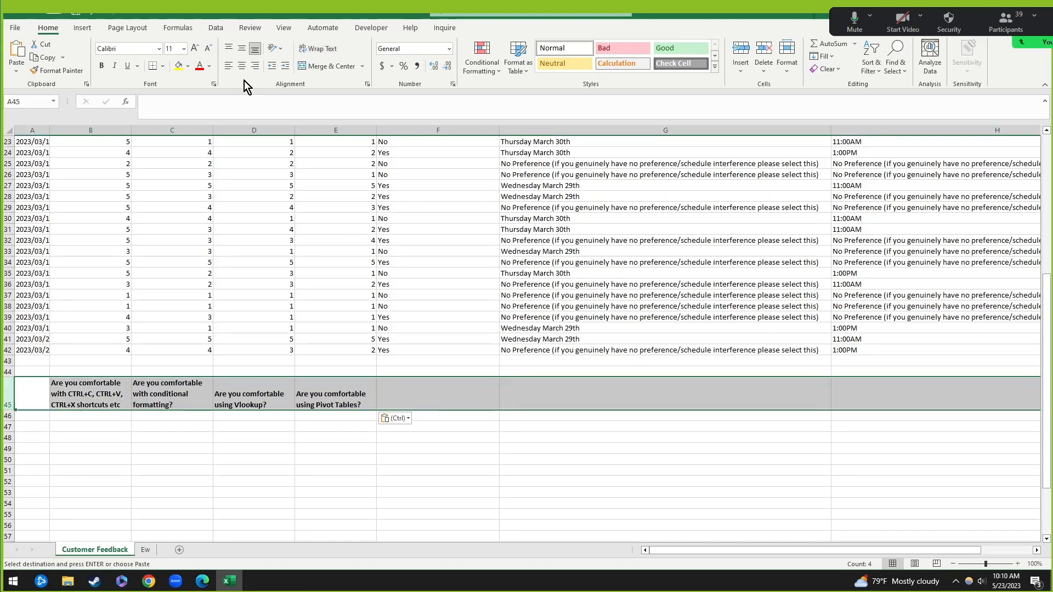
pyautogui.press('Escape')
pyautogui.moveTo(88, 398); pyautogui.dragTo(359, 409)
pyautogui.press('Delete')
pyautogui.scroll(7, 196, 265)
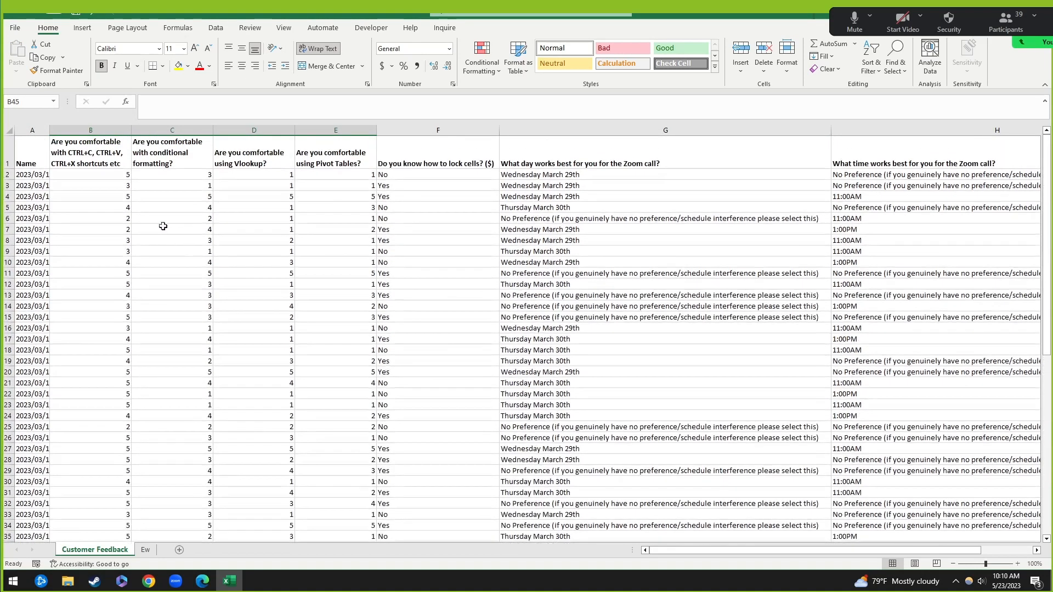
pyautogui.click(8, 154)
pyautogui.click(313, 48)
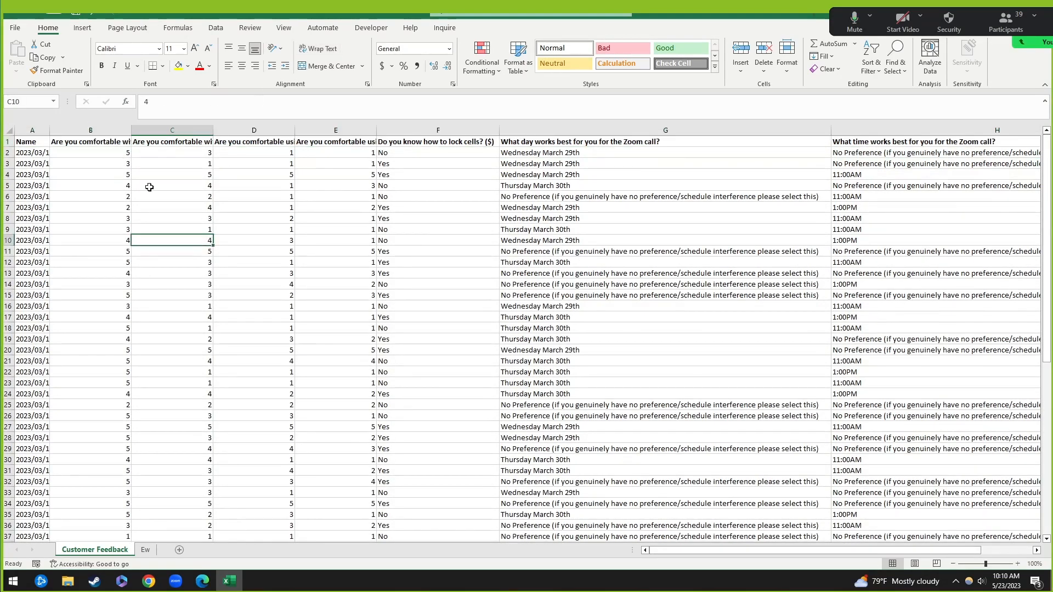
# Step: Copy the four headers B1:E1 into B44:E44
pyautogui.moveTo(74, 142); pyautogui.dragTo(317, 144)
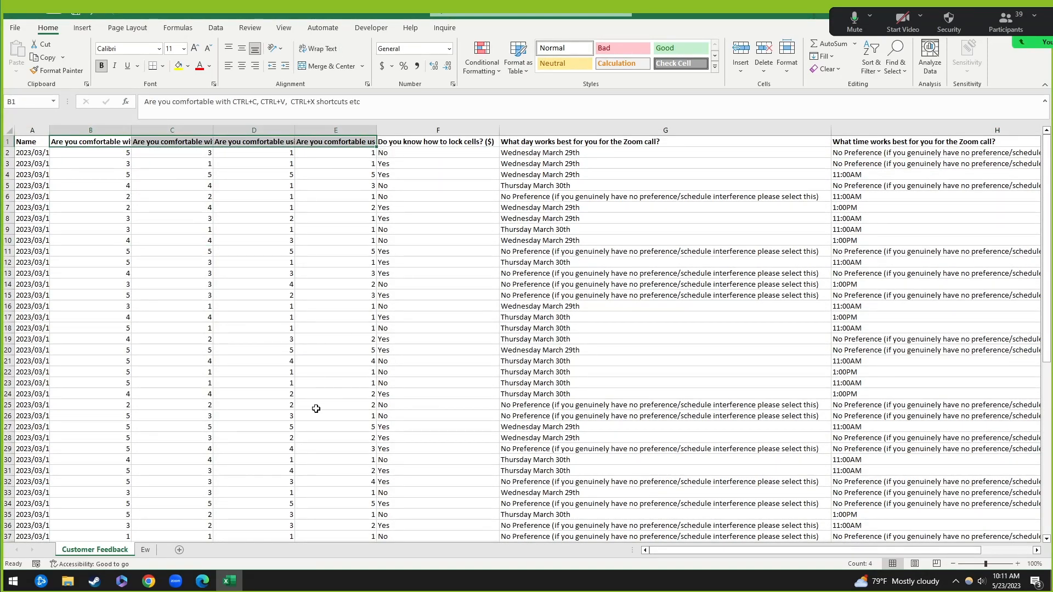
pyautogui.hotkey('ctrl', 'c')
pyautogui.scroll(-6, 214, 392)
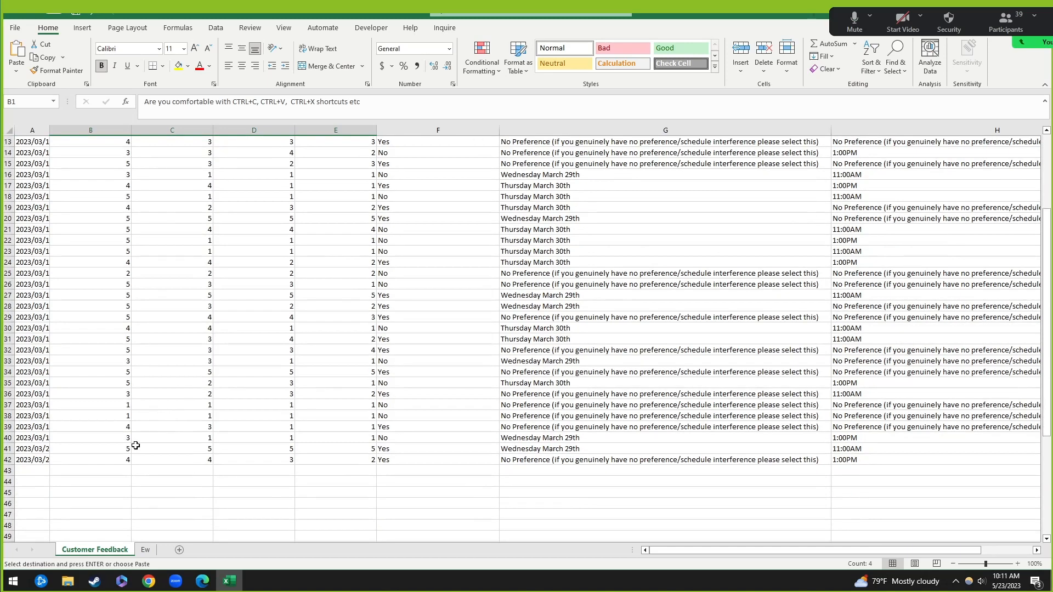
pyautogui.click(87, 419)
pyautogui.hotkey('ctrl', 'v')
pyautogui.click(279, 516)
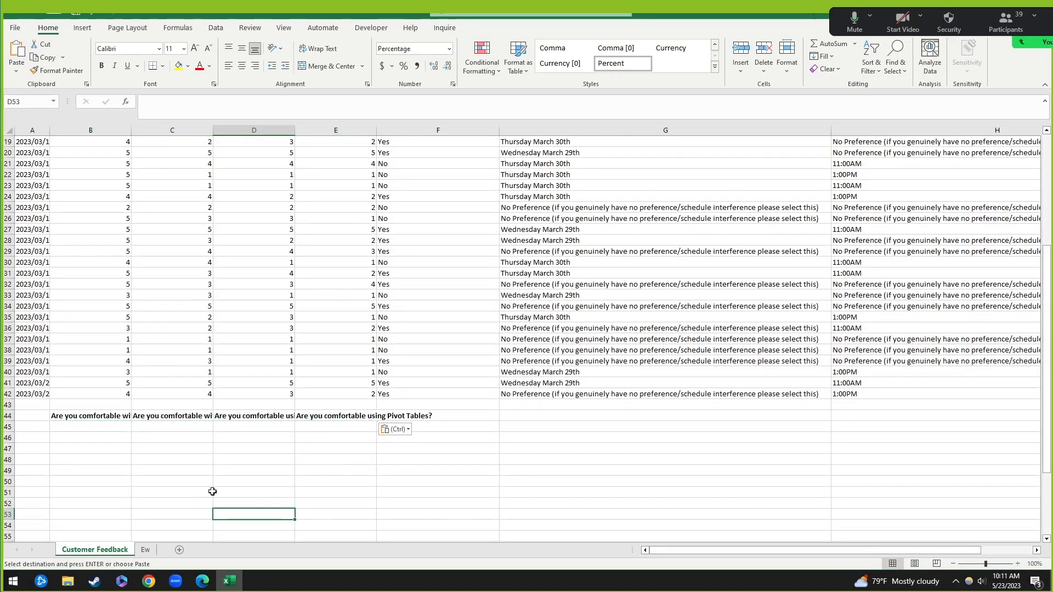
pyautogui.click(64, 421)
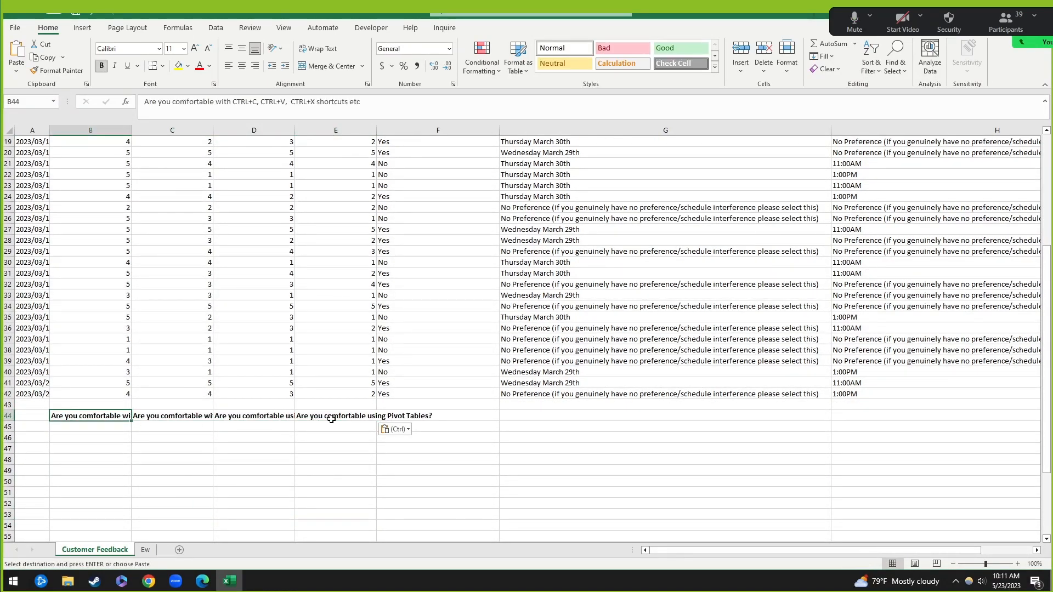
# Step: Wrap the row 44 headers onto several lines
pyautogui.click(7, 416)
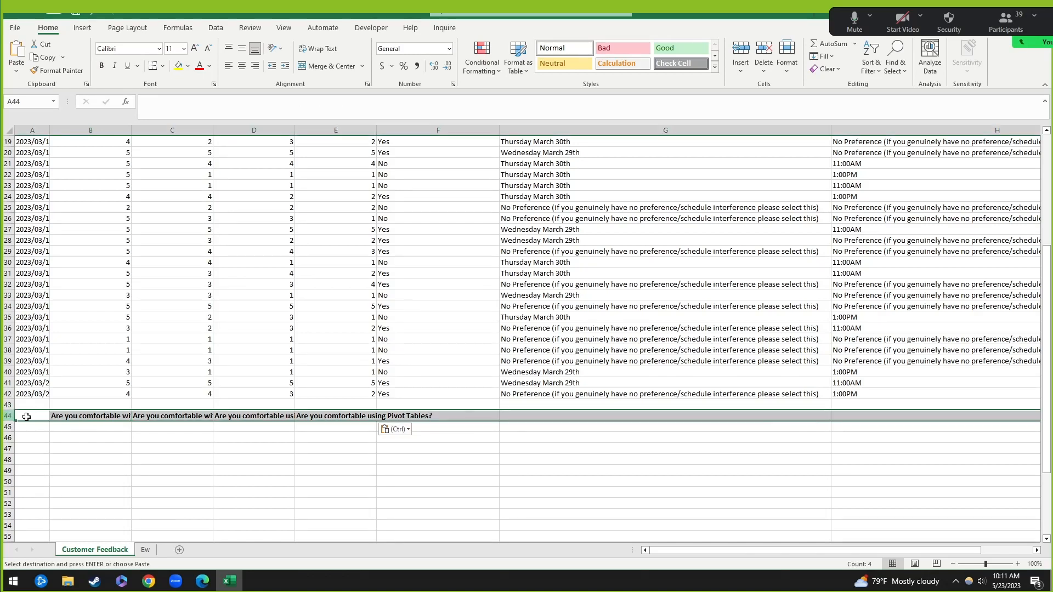
pyautogui.click(307, 517)
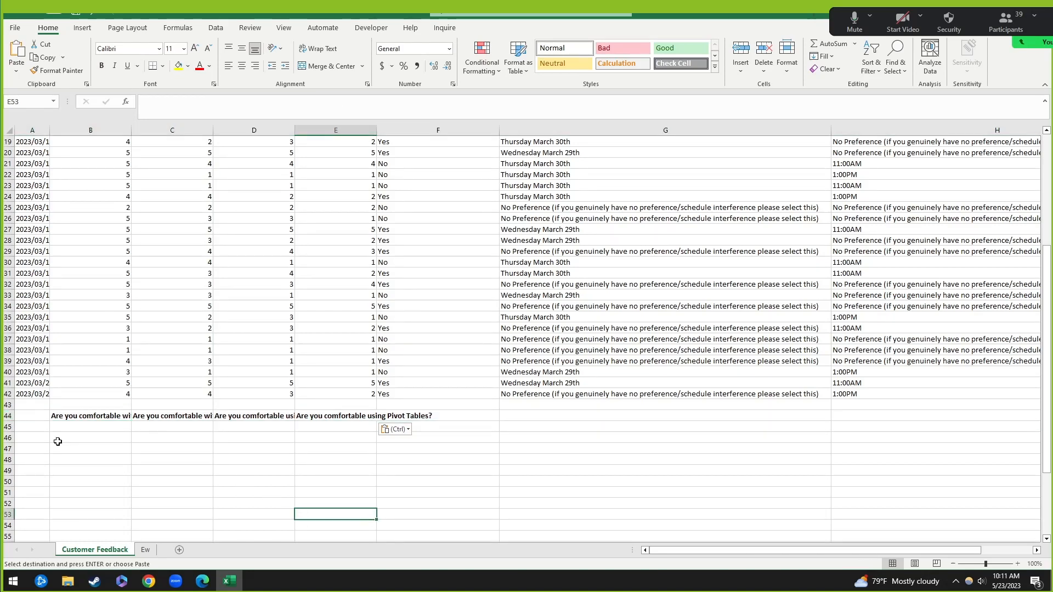
pyautogui.click(4, 417)
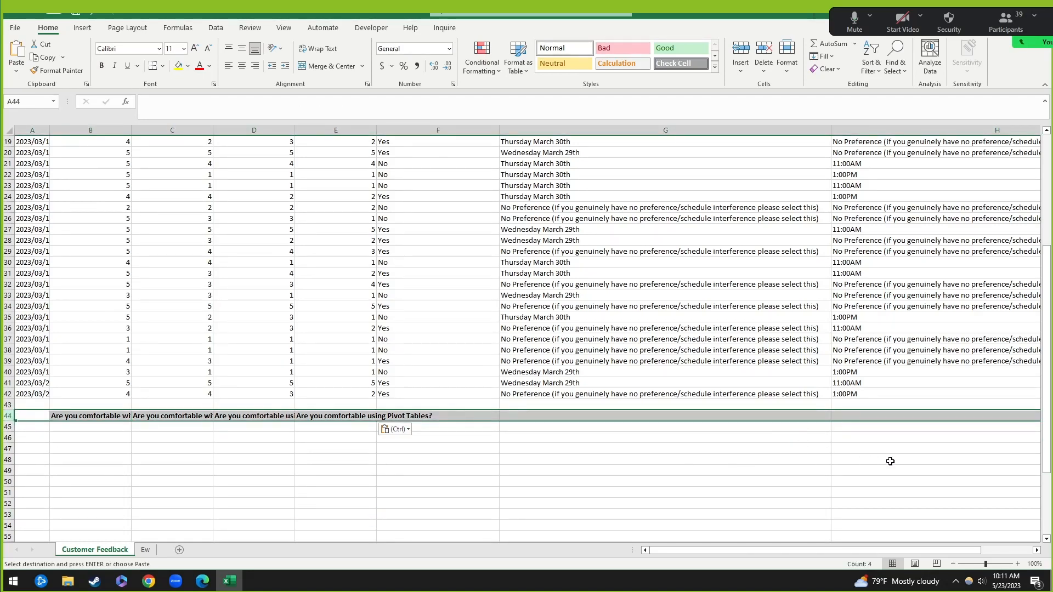
pyautogui.click(314, 55)
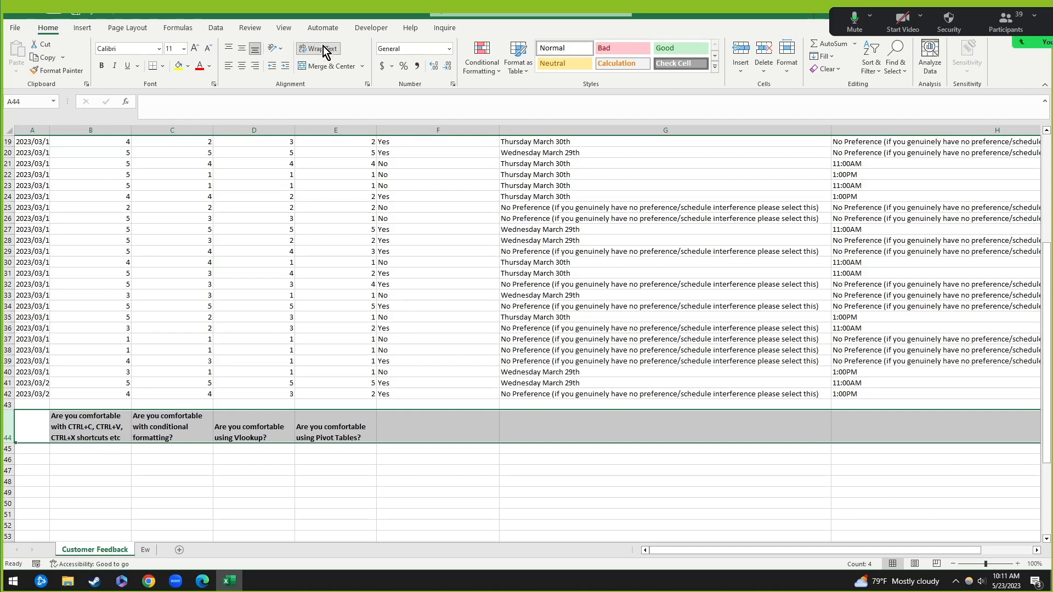
pyautogui.click(88, 424)
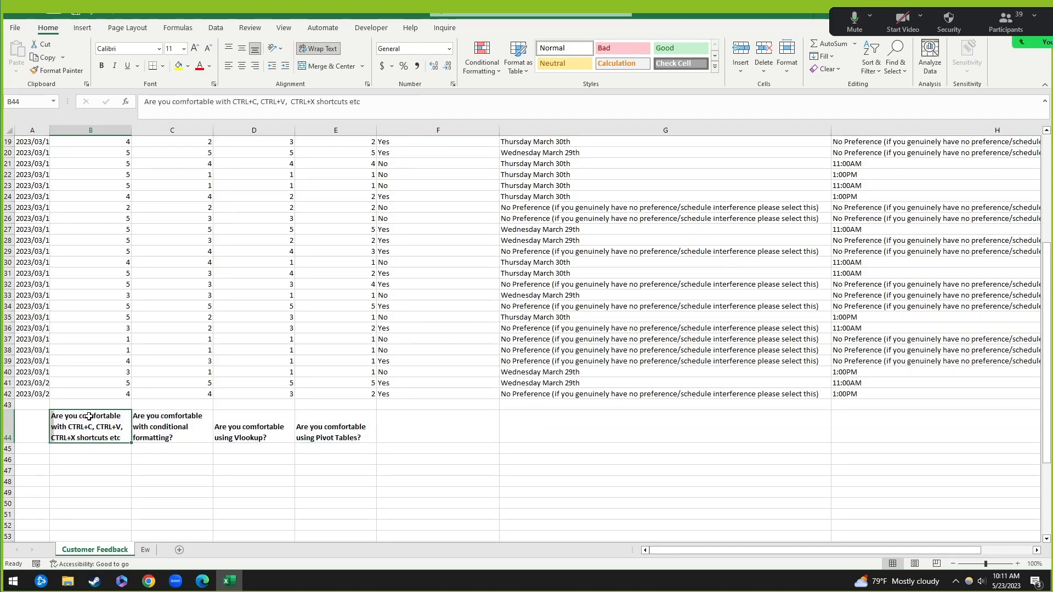
pyautogui.click(193, 421)
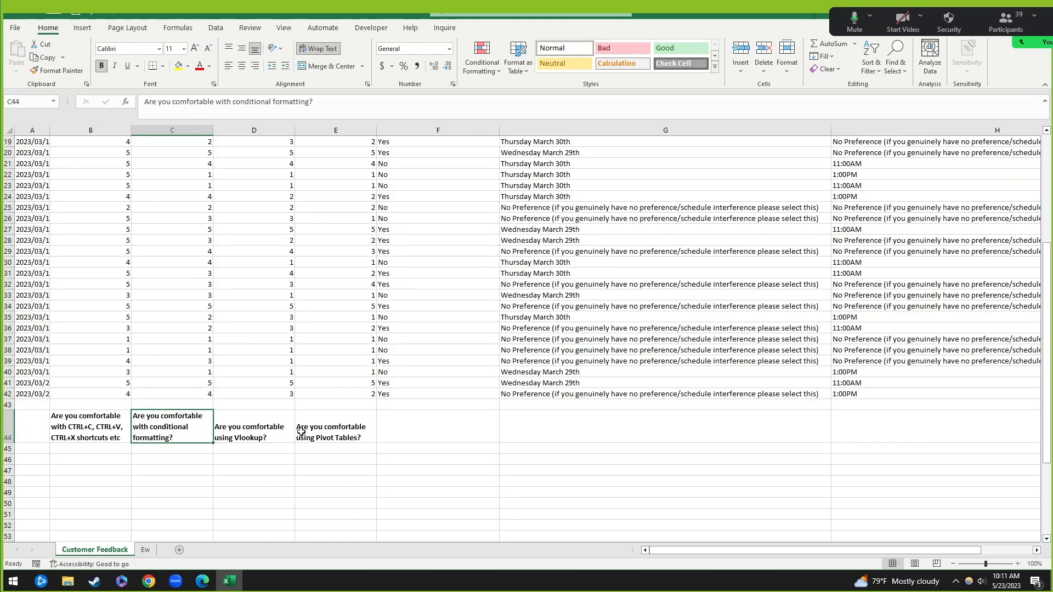
pyautogui.click(359, 428)
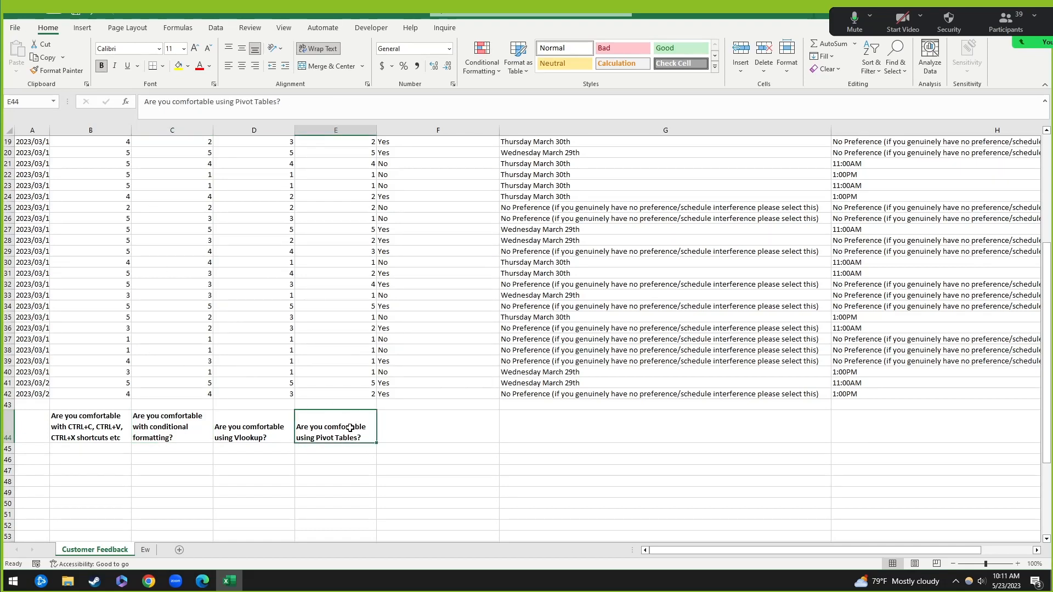
pyautogui.click(110, 430)
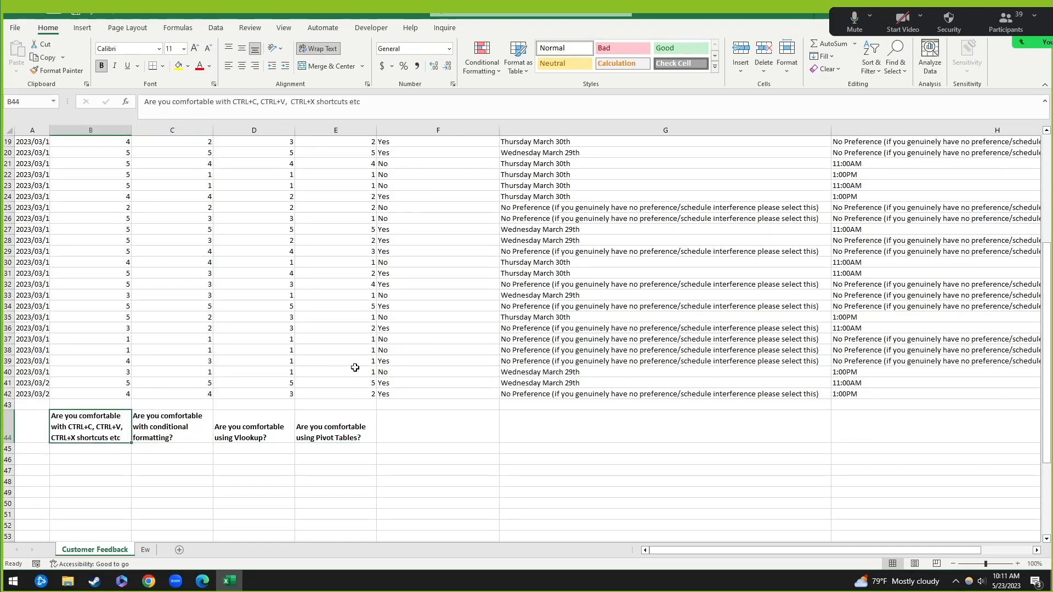
pyautogui.moveTo(103, 431); pyautogui.dragTo(321, 425)
pyautogui.click(228, 481)
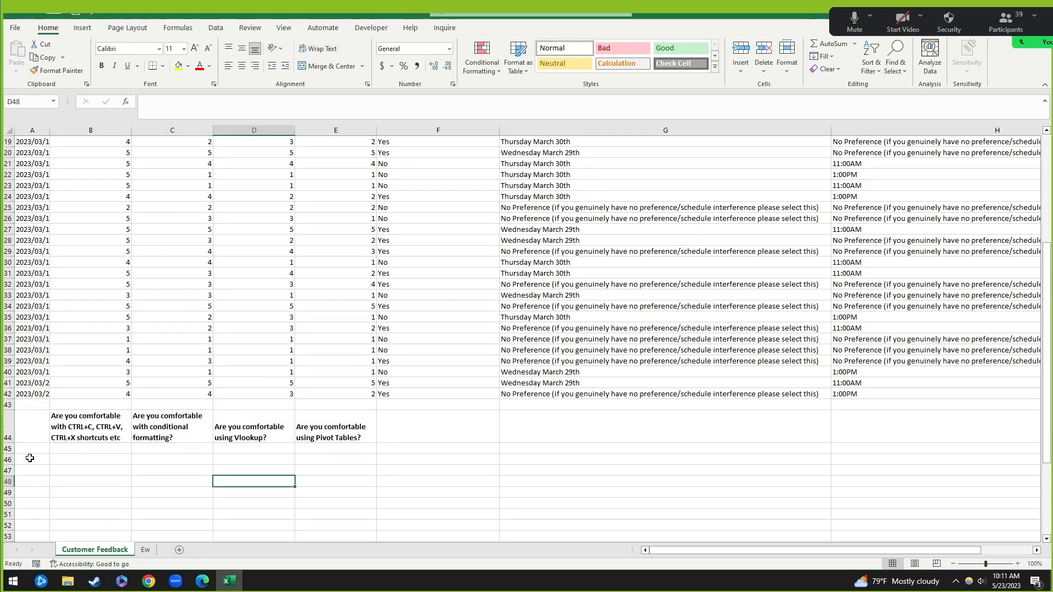
pyautogui.click(29, 452)
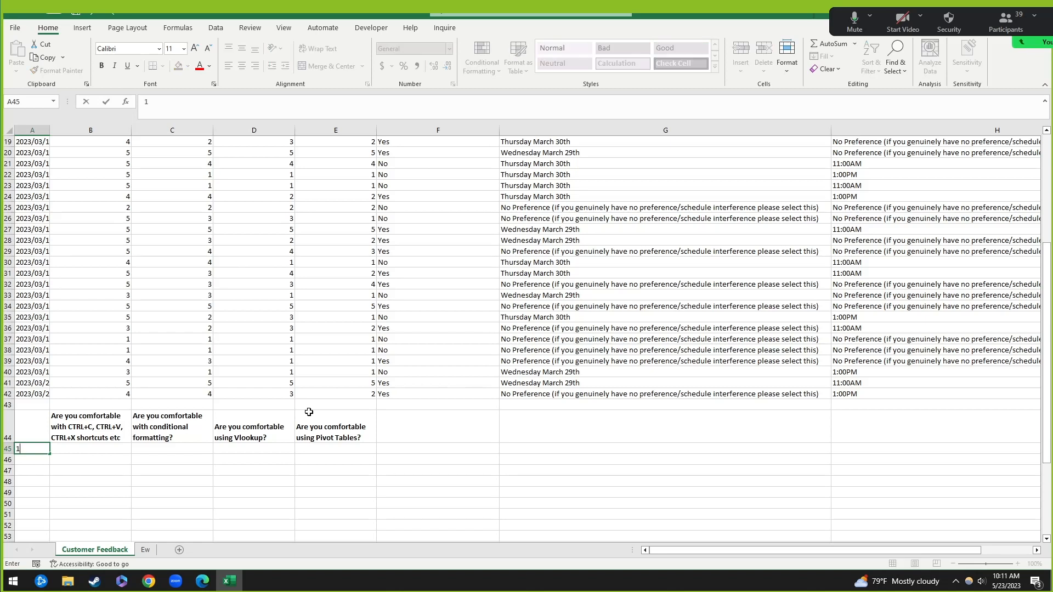
pyautogui.write('1')
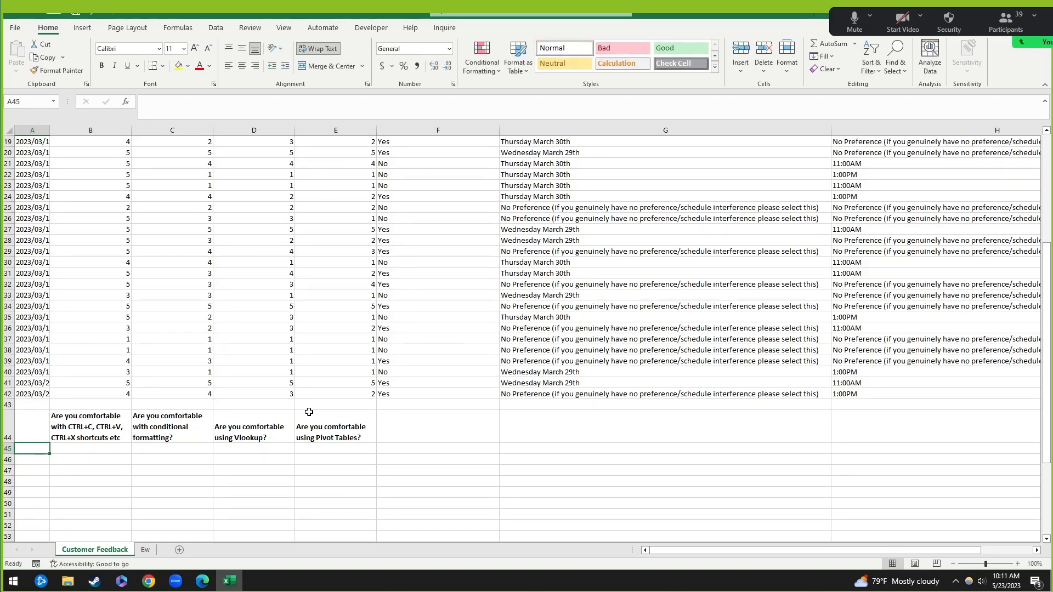
pyautogui.press('Escape')
pyautogui.click(263, 355)
pyautogui.click(27, 448)
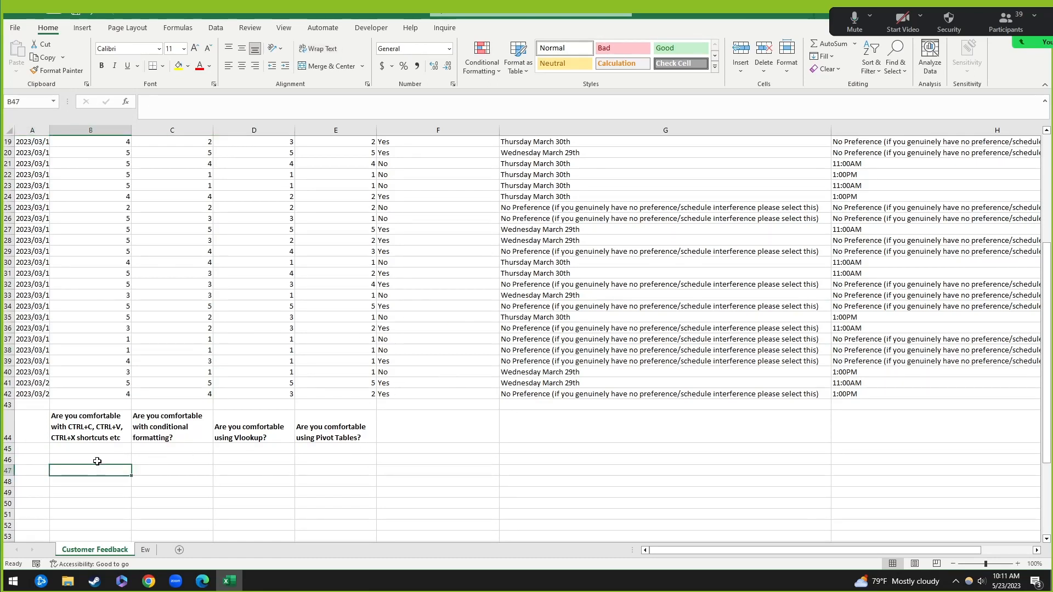
pyautogui.click(77, 428)
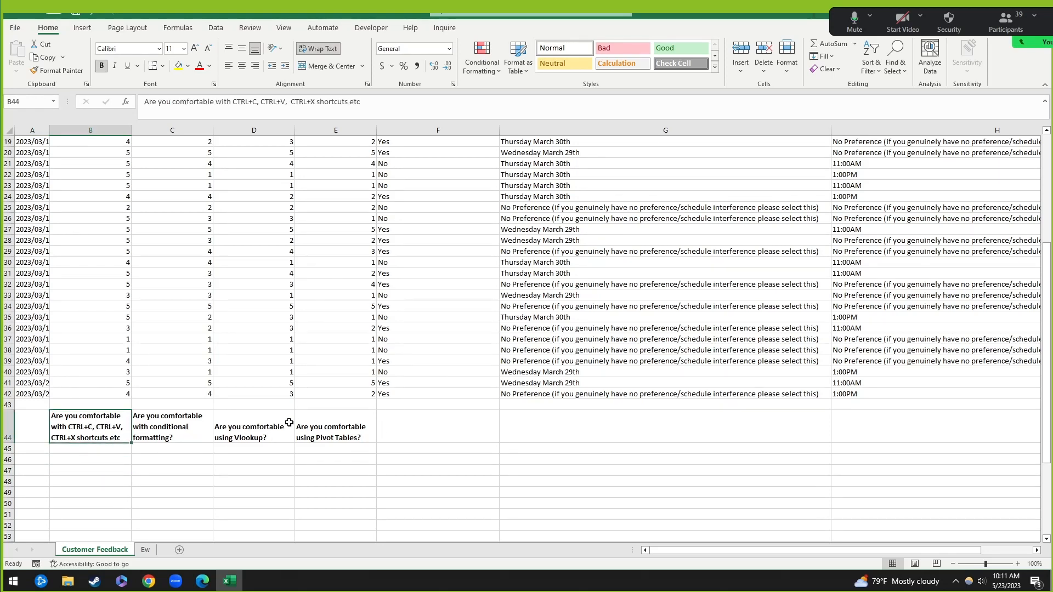
pyautogui.click(117, 469)
pyautogui.click(38, 448)
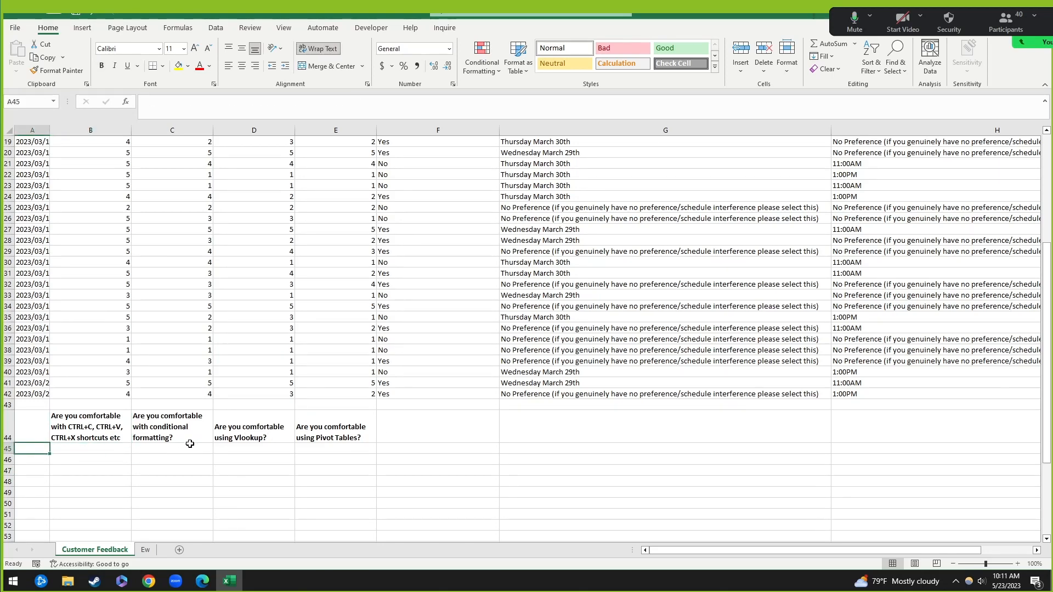
pyautogui.scroll(6, 115, 165)
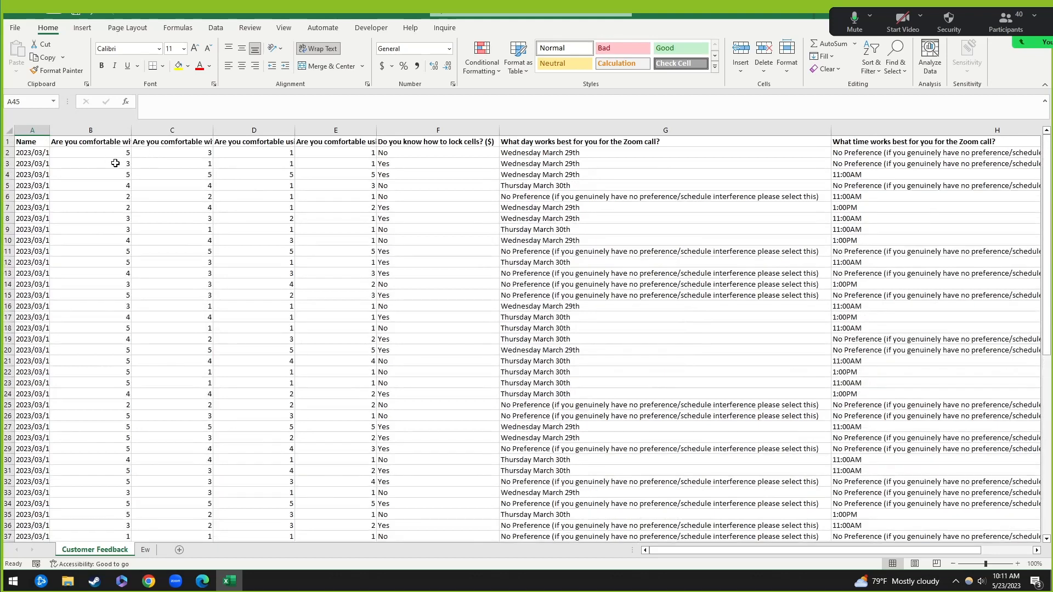
pyautogui.scroll(-10, 107, 307)
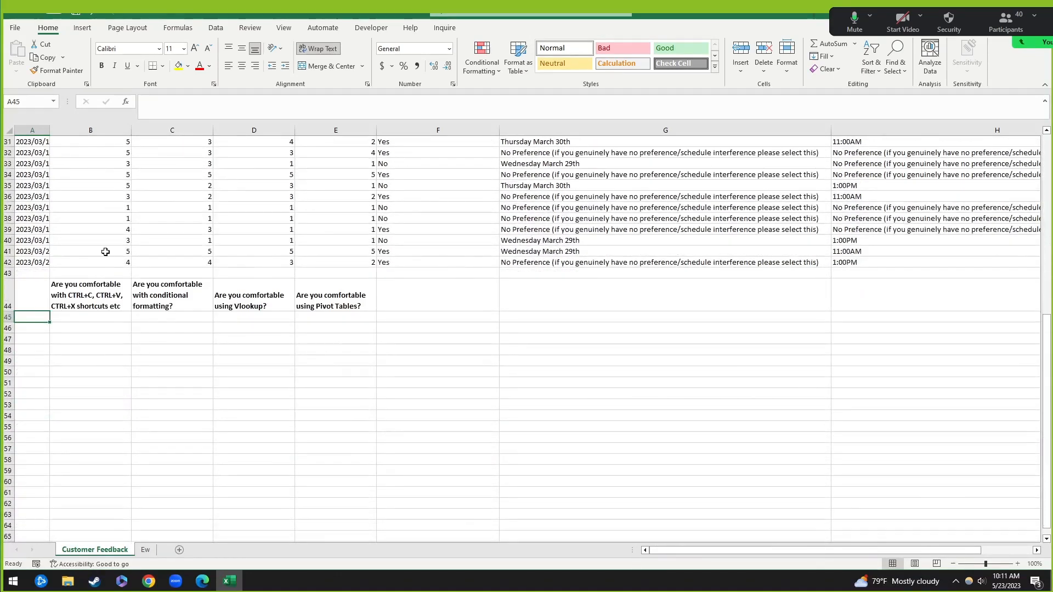
pyautogui.click(38, 360)
pyautogui.click(38, 320)
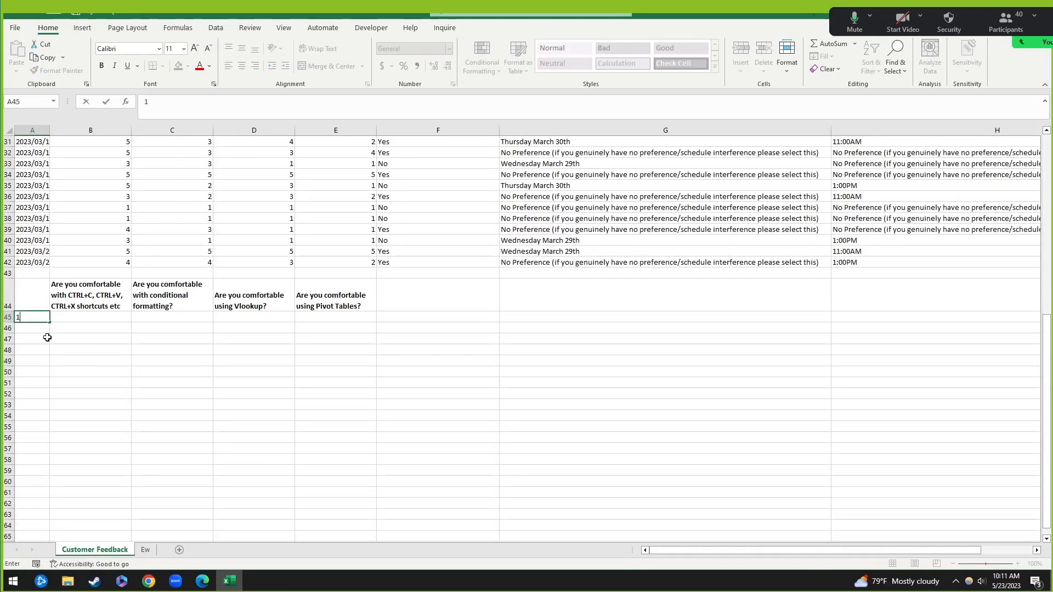
pyautogui.write('1')
pyautogui.press('Return')
pyautogui.write('2')
pyautogui.press('Return')
pyautogui.write('3')
pyautogui.press('Return')
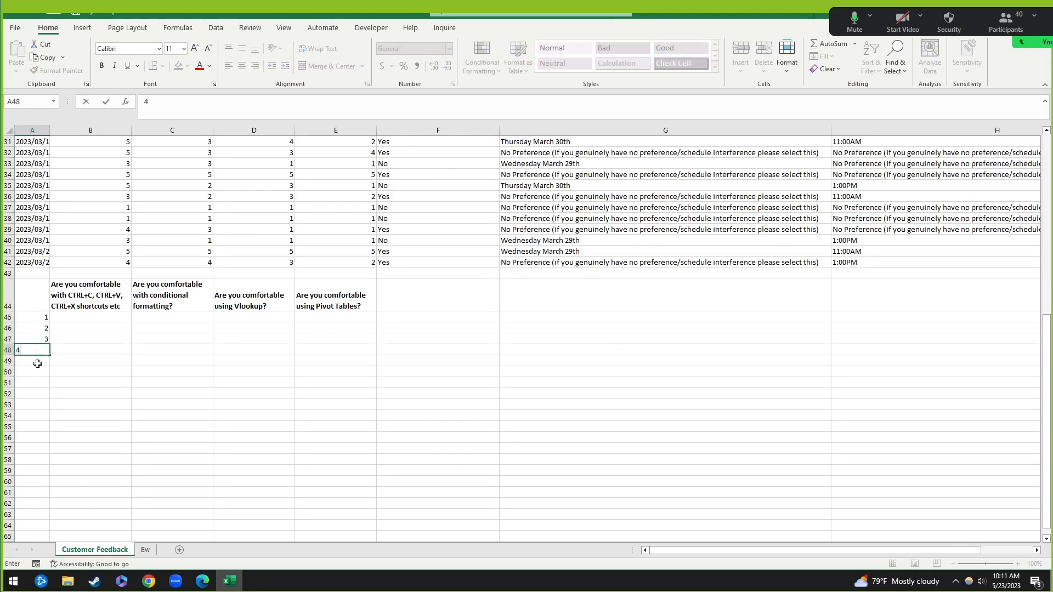
pyautogui.write('4')
pyautogui.press('Return')
pyautogui.write('5')
pyautogui.click(134, 365)
pyautogui.click(44, 319)
pyautogui.moveTo(44, 320); pyautogui.dragTo(44, 361)
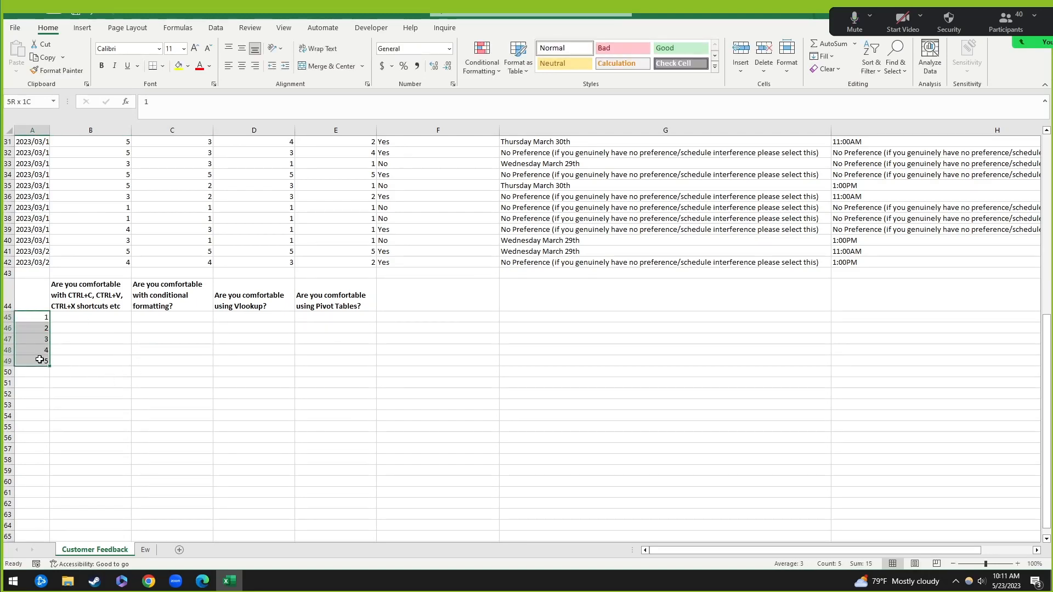
pyautogui.click(122, 350)
pyautogui.click(72, 316)
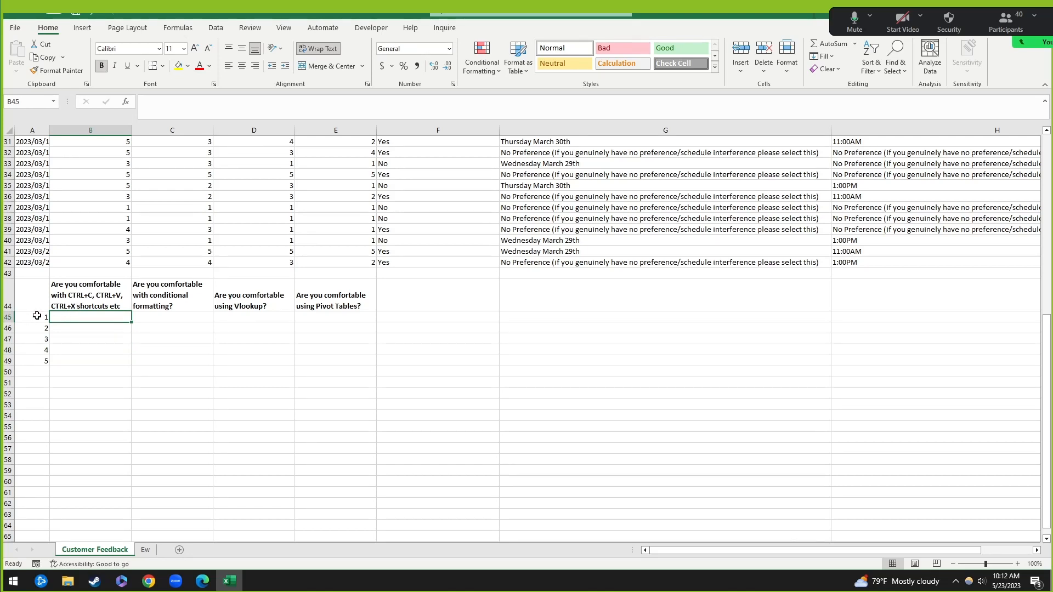
pyautogui.click(93, 308)
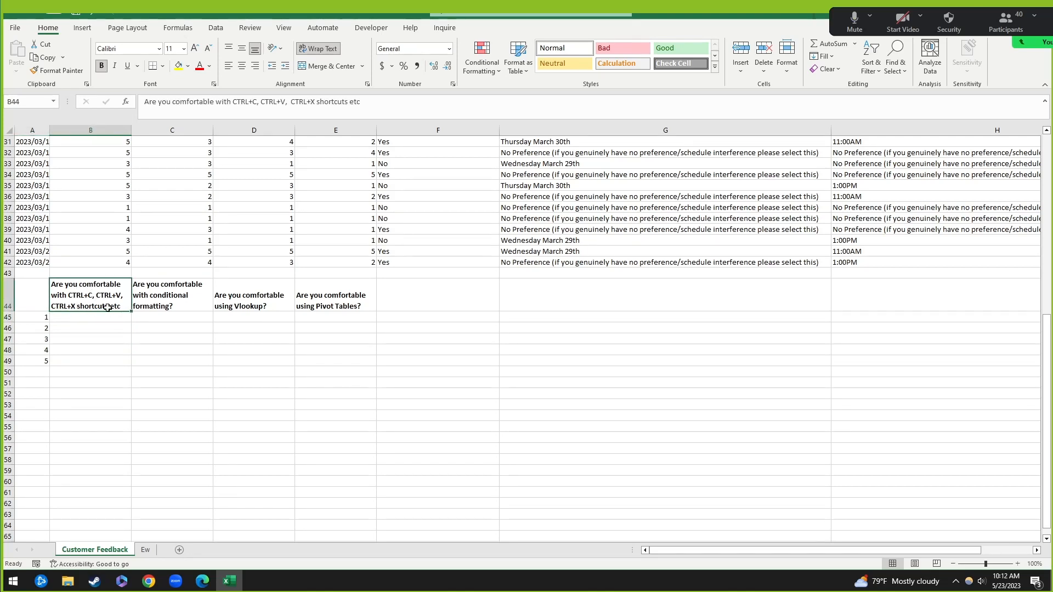
pyautogui.click(158, 319)
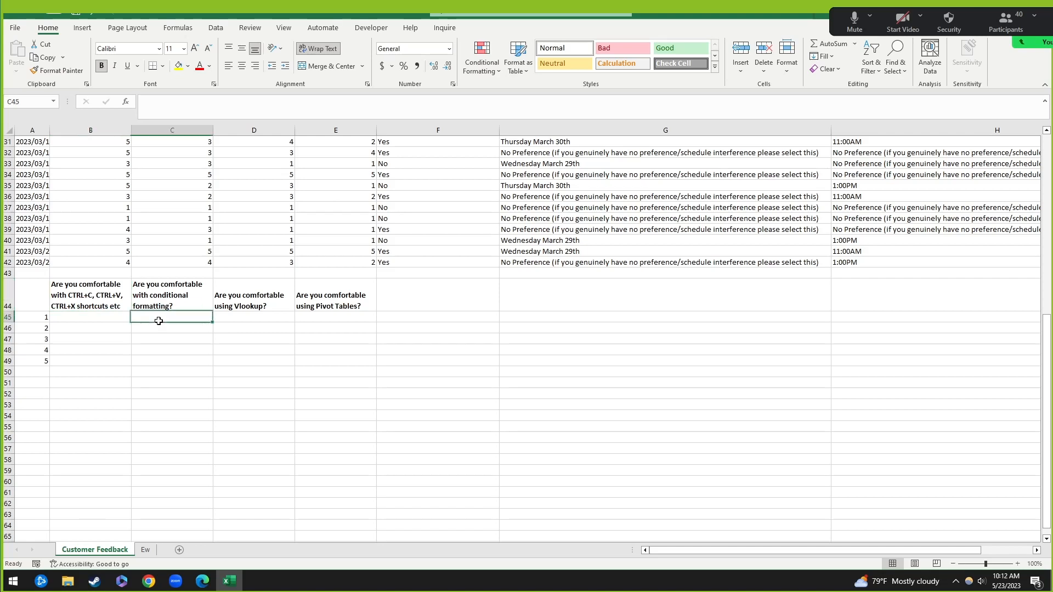
pyautogui.click(258, 316)
pyautogui.click(63, 316)
pyautogui.moveTo(64, 316); pyautogui.dragTo(322, 360)
pyautogui.click(331, 301)
pyautogui.click(290, 302)
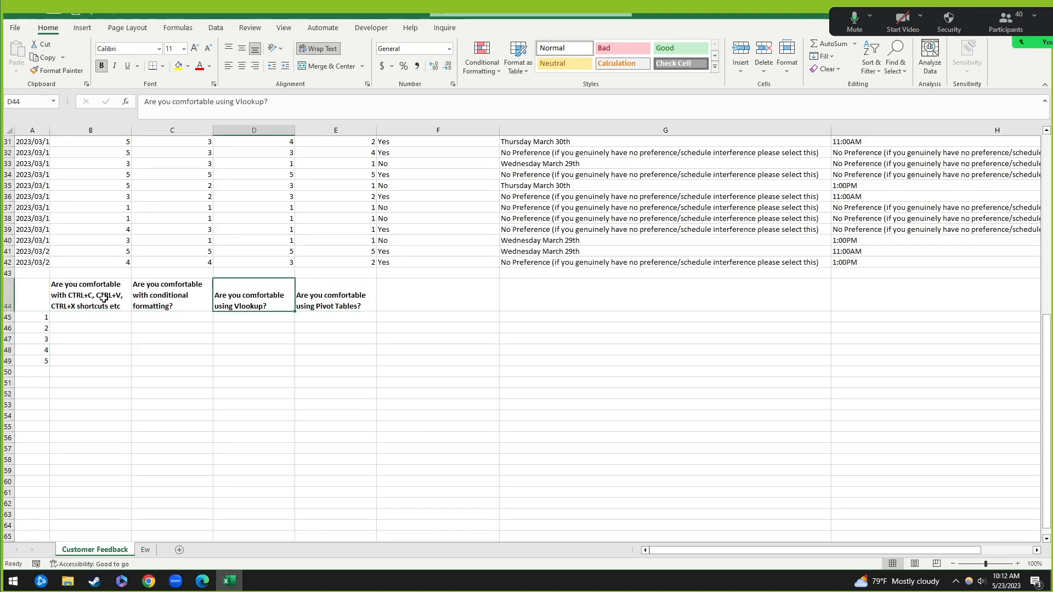
pyautogui.click(109, 298)
pyautogui.scroll(-1, 139, 281)
pyautogui.scroll(11, 138, 281)
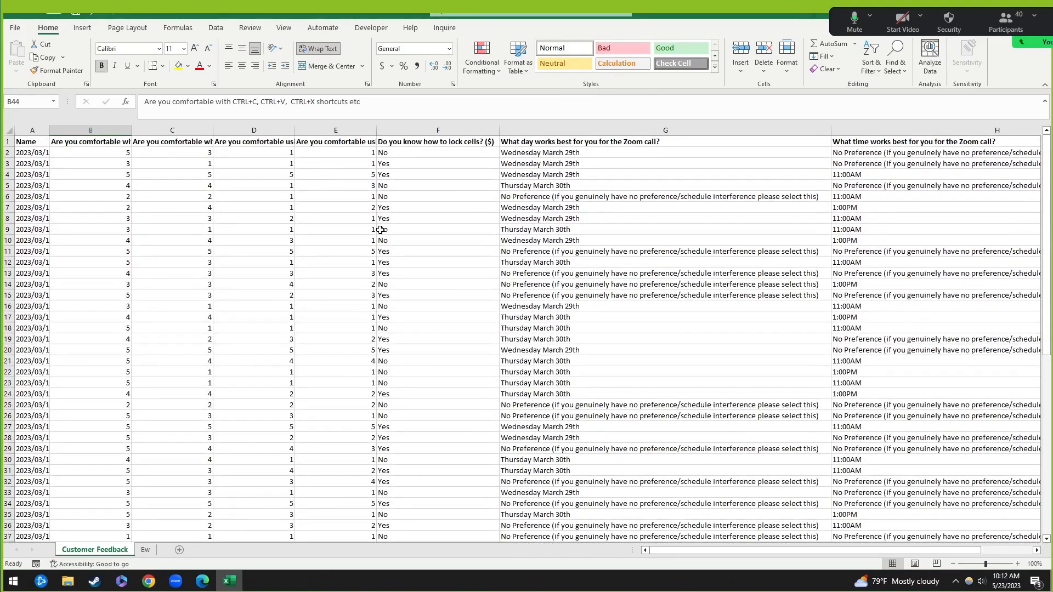
pyautogui.scroll(-7, 273, 372)
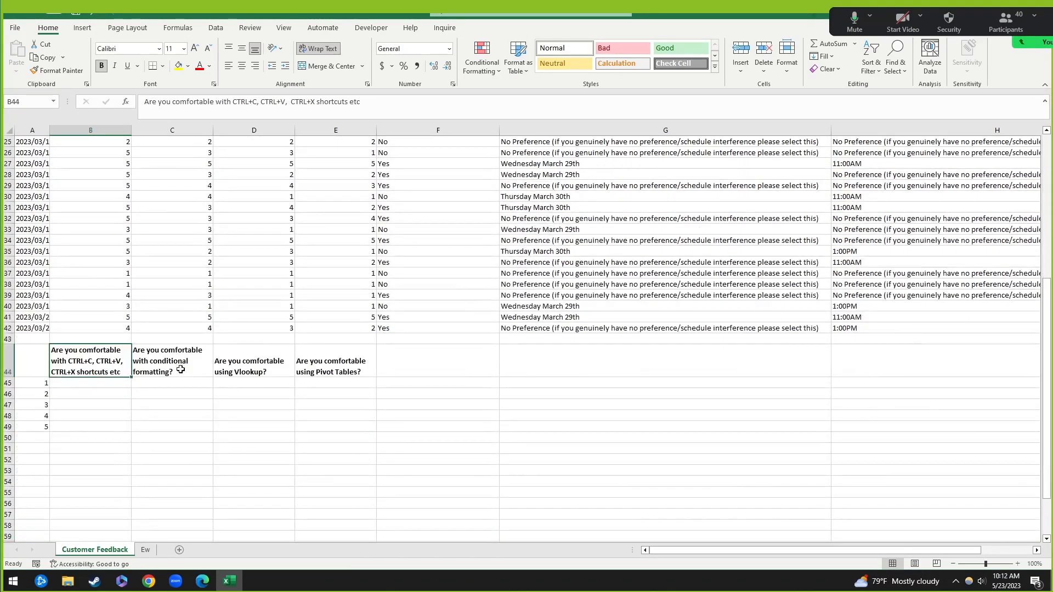
pyautogui.scroll(-4, 198, 359)
pyautogui.click(106, 284)
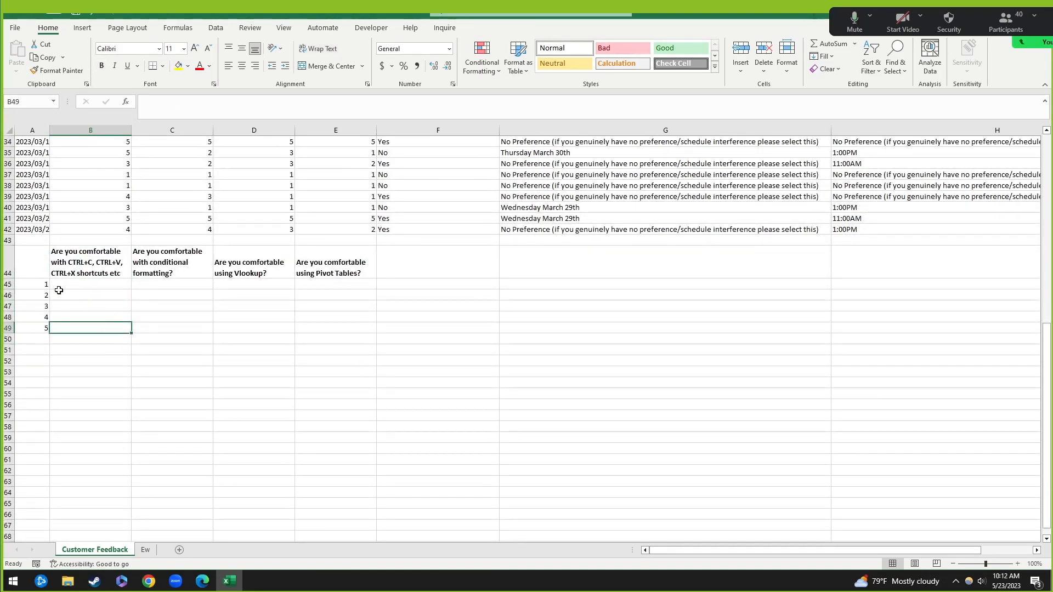
pyautogui.click(43, 286)
# Step: Point out the table's 1–5 rating labels, question headings, and empty count cells
pyautogui.moveTo(43, 286); pyautogui.dragTo(44, 328)
pyautogui.moveTo(87, 266); pyautogui.dragTo(351, 269)
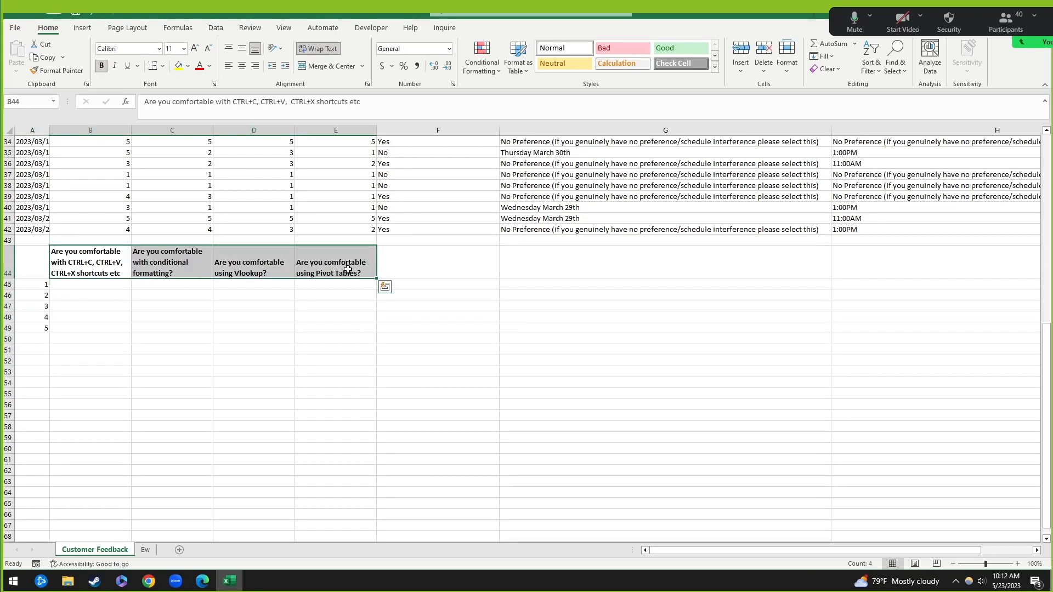
pyautogui.click(136, 314)
pyautogui.click(74, 285)
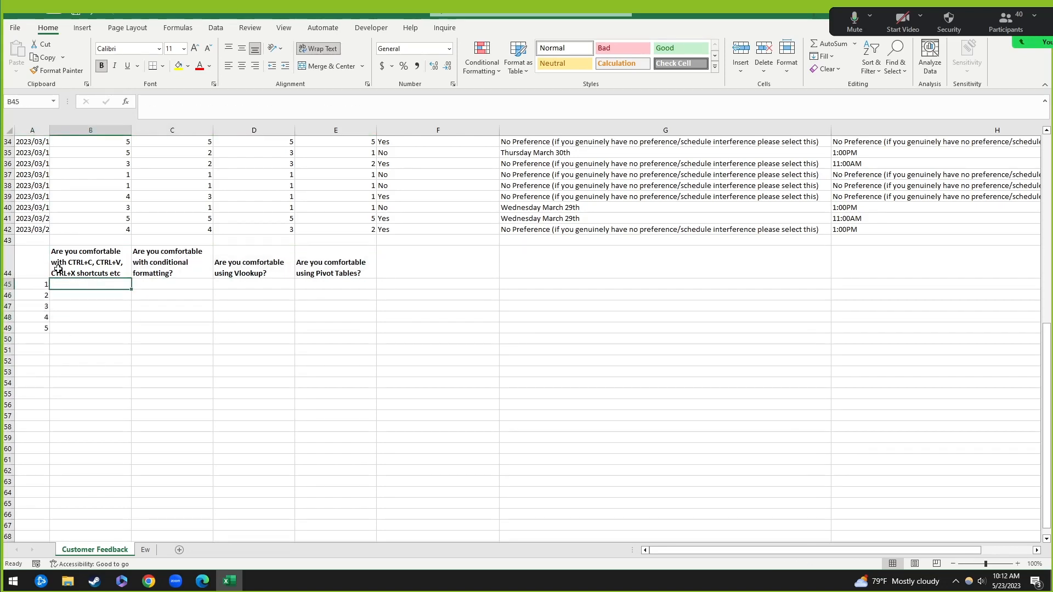
pyautogui.click(64, 265)
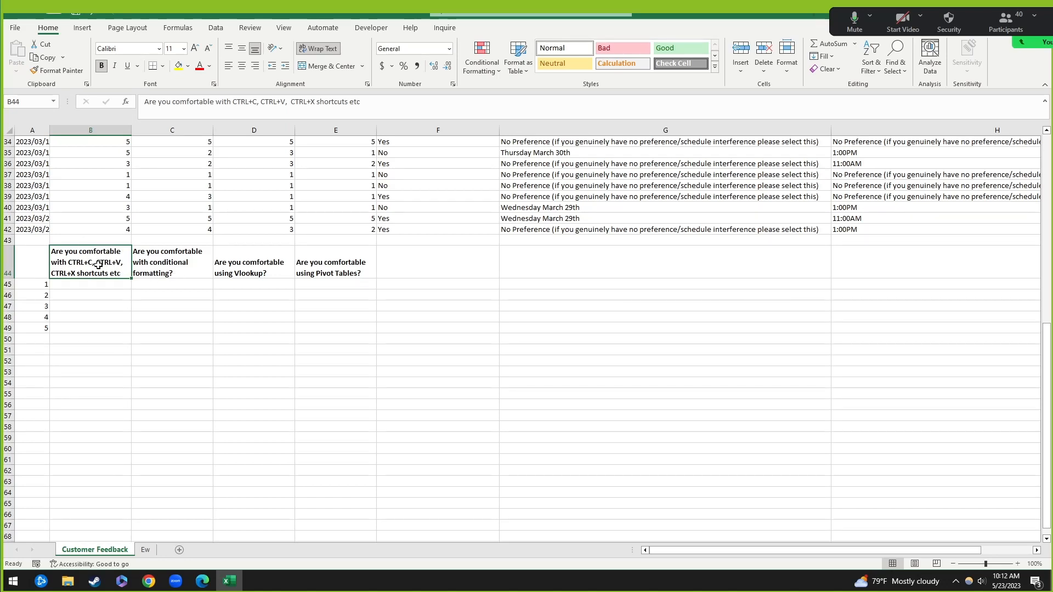
pyautogui.click(86, 288)
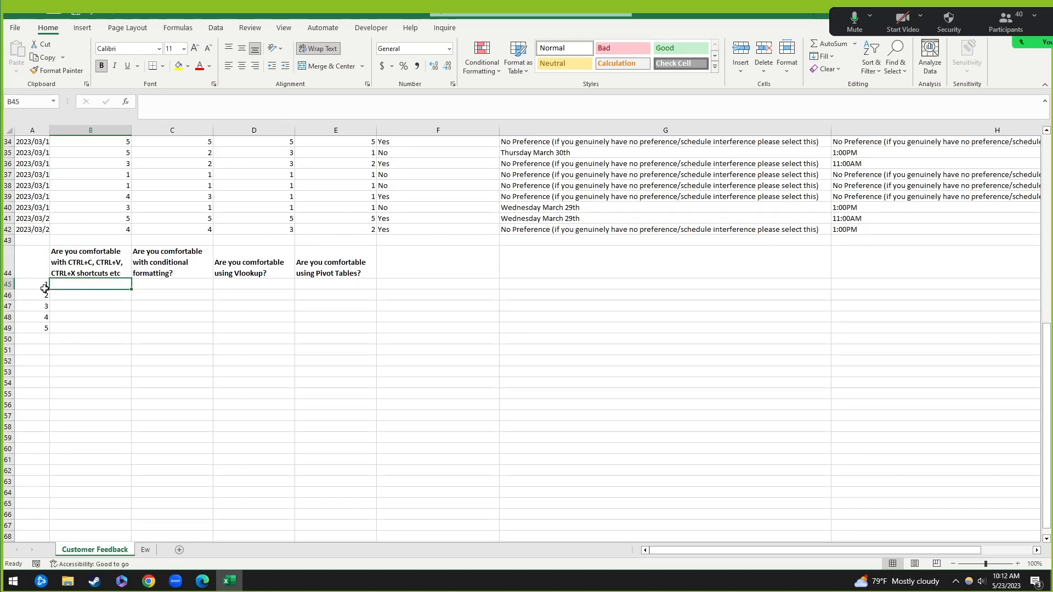
pyautogui.click(66, 267)
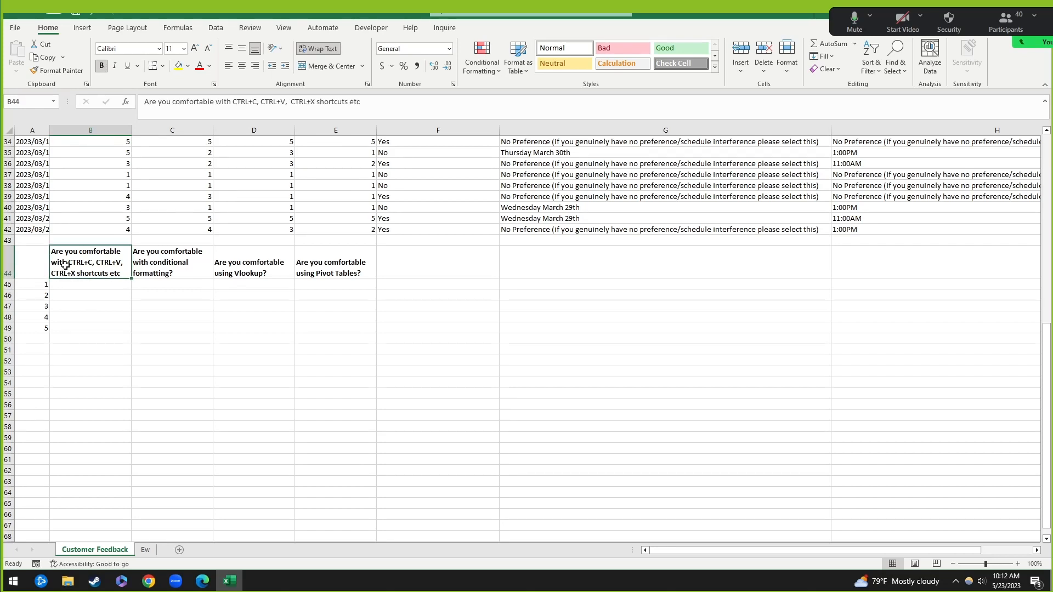
pyautogui.click(83, 284)
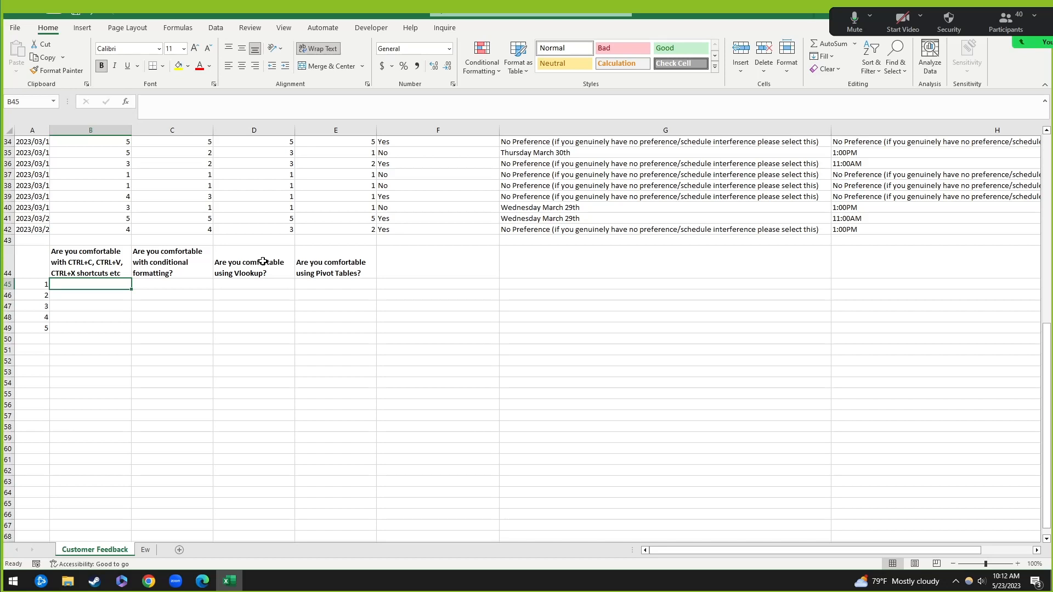
# Step: Set table A44:E49 to 14 pt text and give columns B–E one wider, equal width
pyautogui.moveTo(47, 264); pyautogui.dragTo(305, 329)
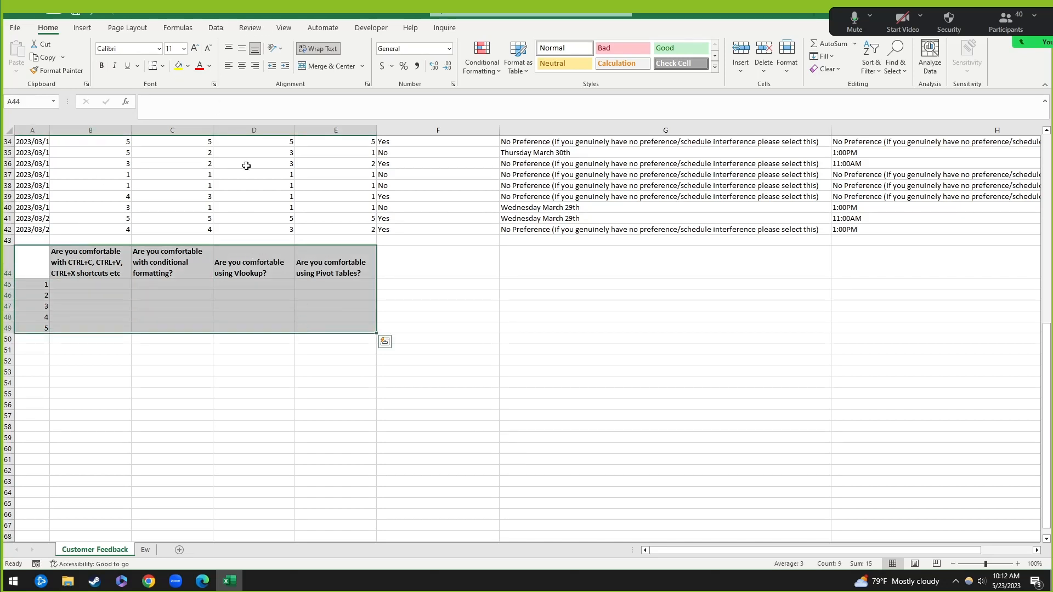
pyautogui.click(195, 48)
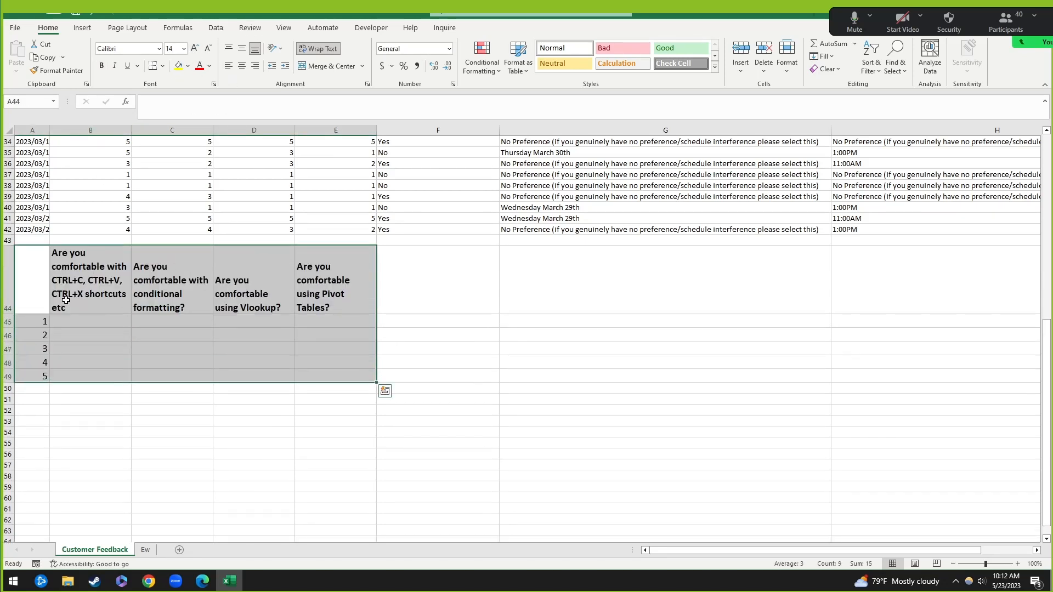
pyautogui.moveTo(109, 131); pyautogui.dragTo(373, 131)
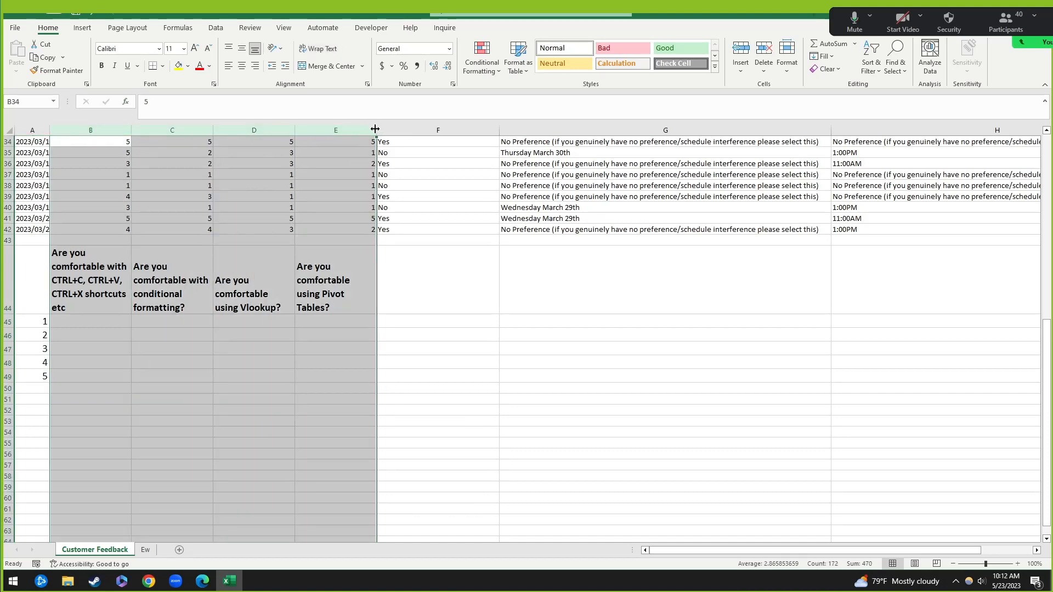
pyautogui.doubleClick(376, 130)
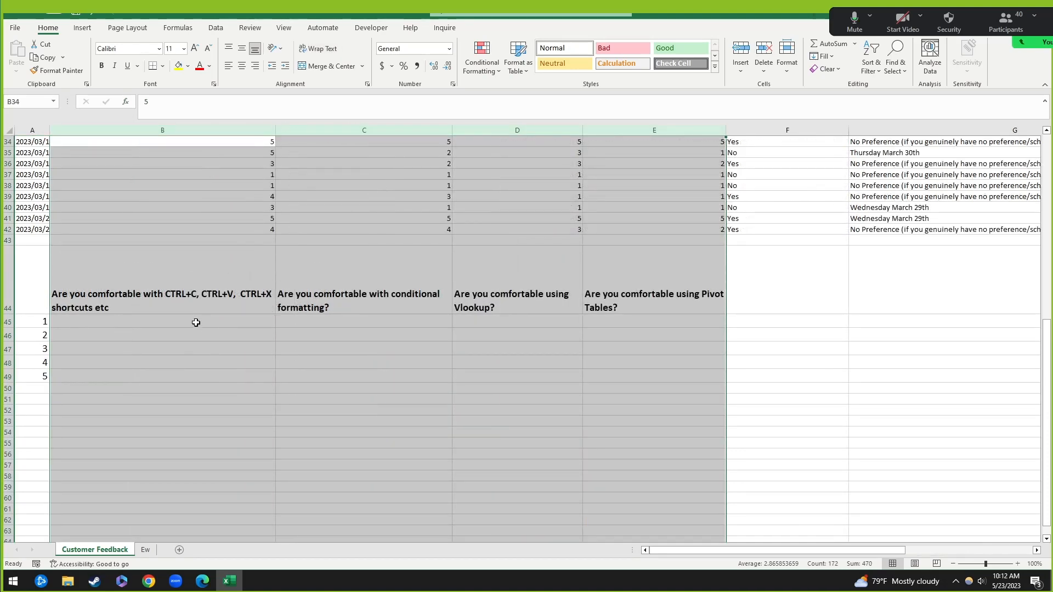
pyautogui.moveTo(277, 129); pyautogui.dragTo(237, 131)
pyautogui.click(110, 349)
pyautogui.click(105, 321)
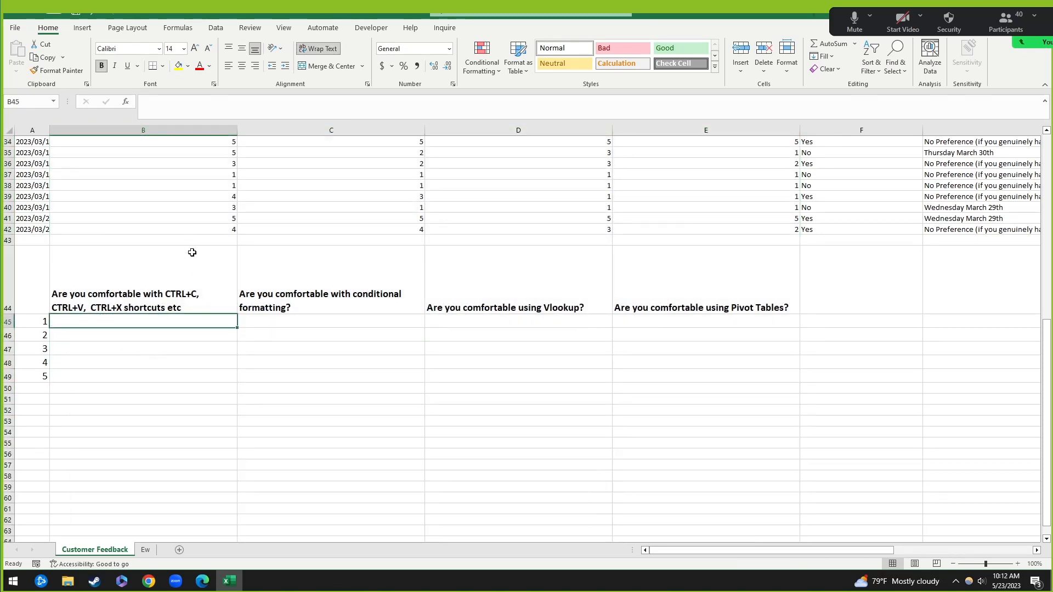
# Step: Enter =COUNTIF(B2:B42,A45) in B45, giving a count of 2 responses rated 1
pyautogui.write('=')
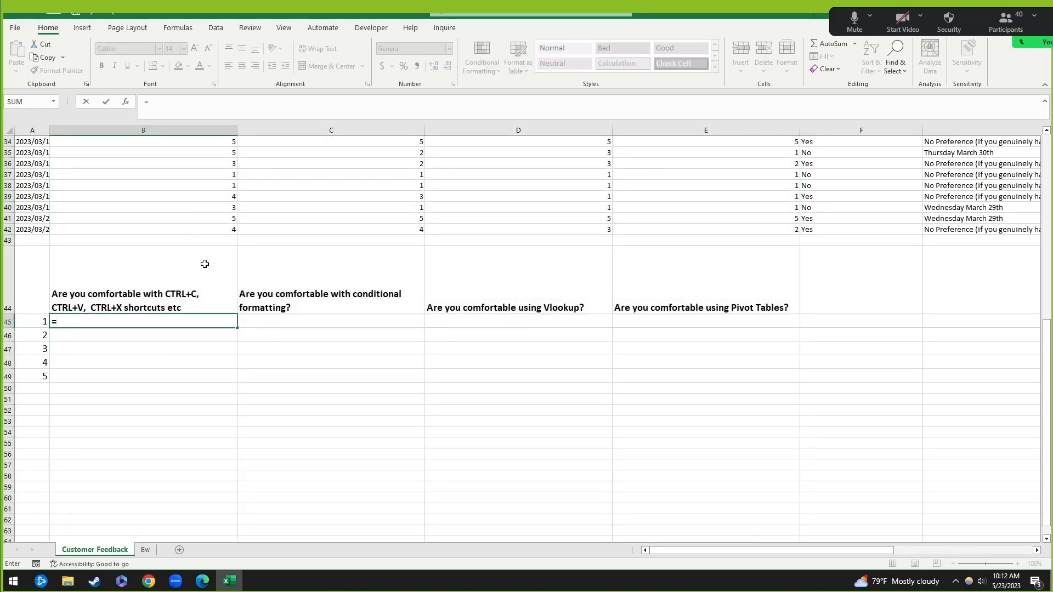
pyautogui.write('countif(')
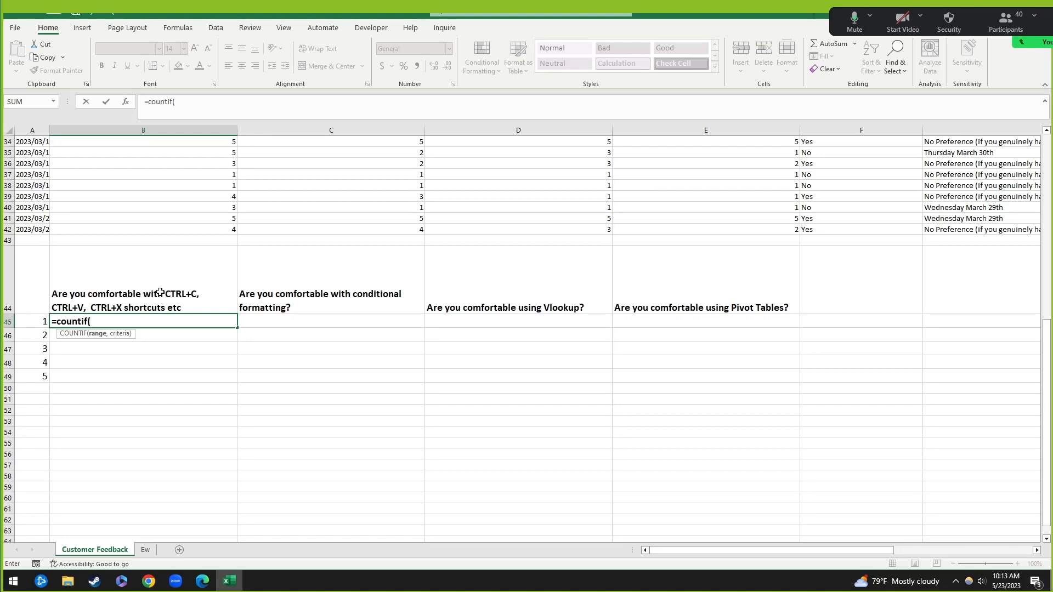
pyautogui.click(210, 231)
pyautogui.scroll(11, 211, 227)
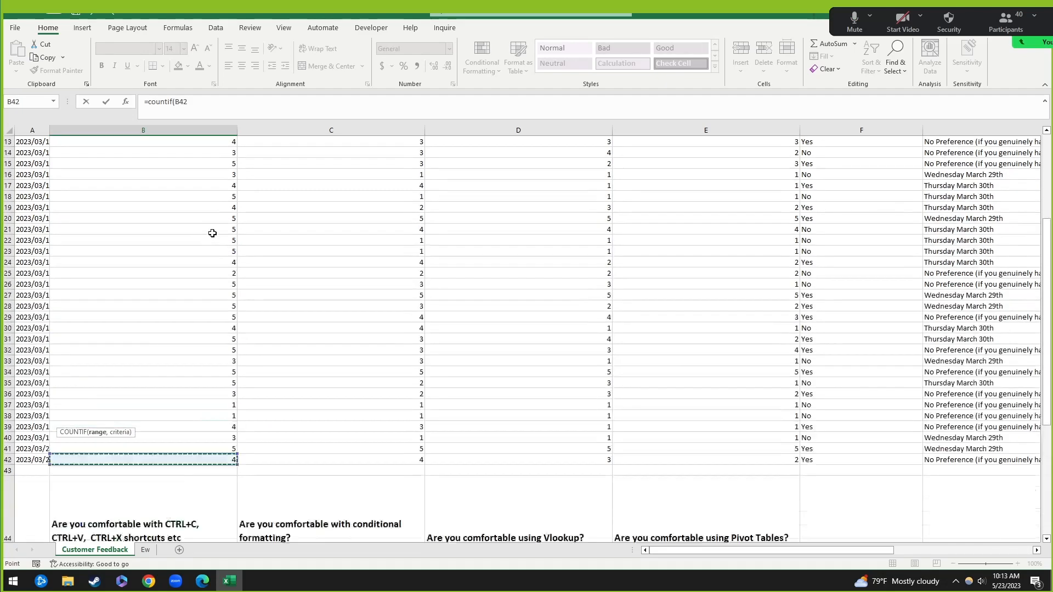
pyautogui.moveTo(202, 151); pyautogui.dragTo(154, 144)
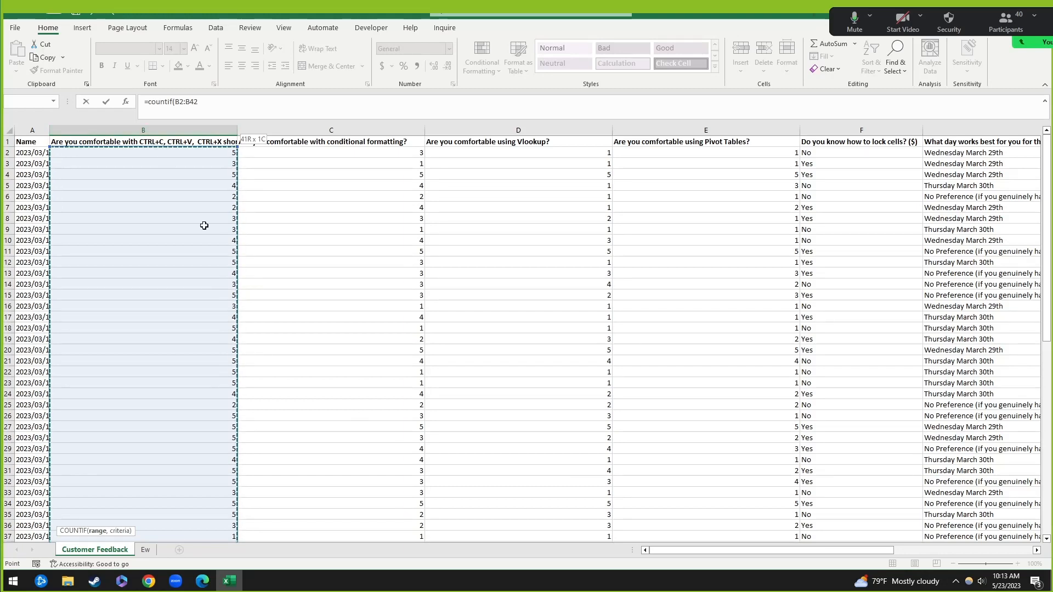
pyautogui.scroll(-8, 280, 327)
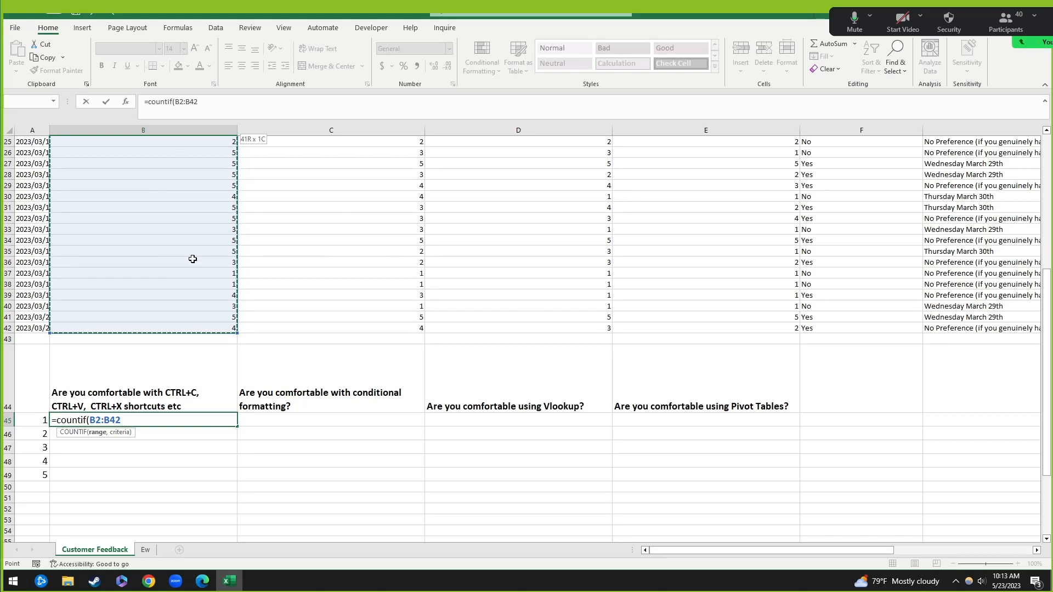
pyautogui.write(',')
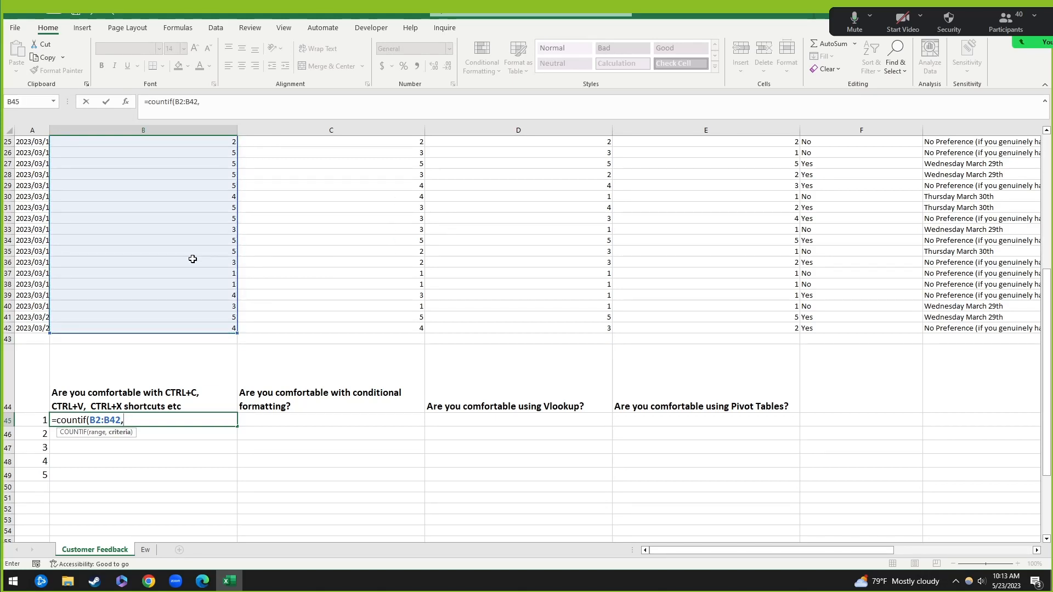
pyautogui.click(33, 420)
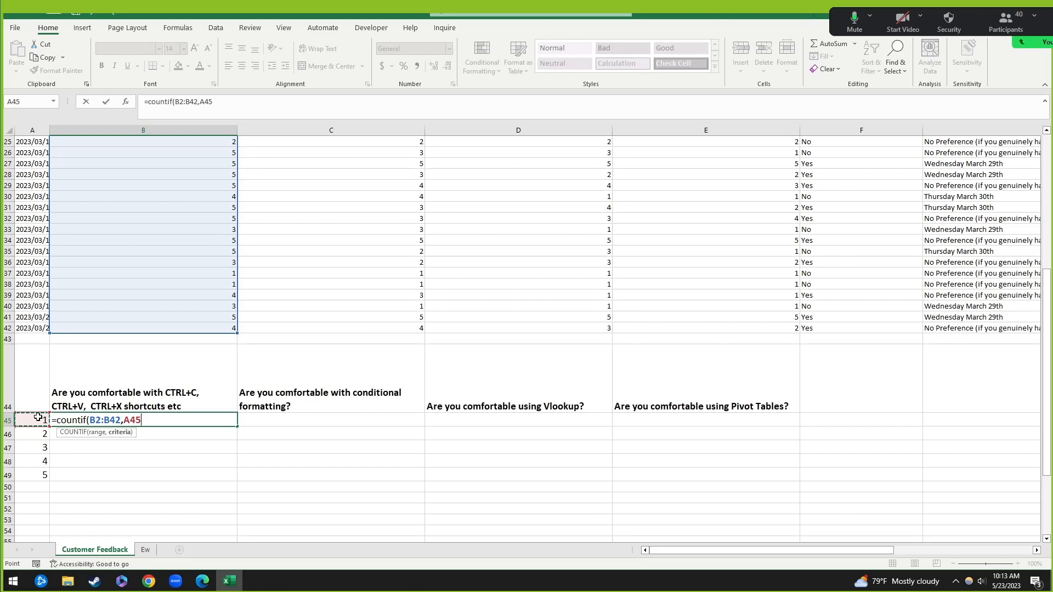
pyautogui.write(')')
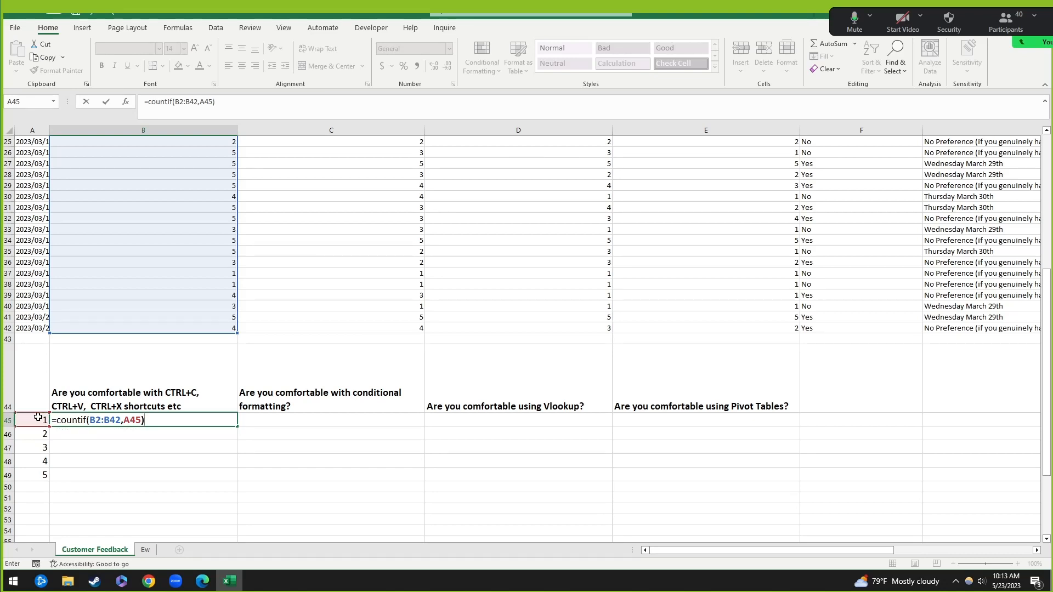
pyautogui.press('Return')
pyautogui.press('Up')
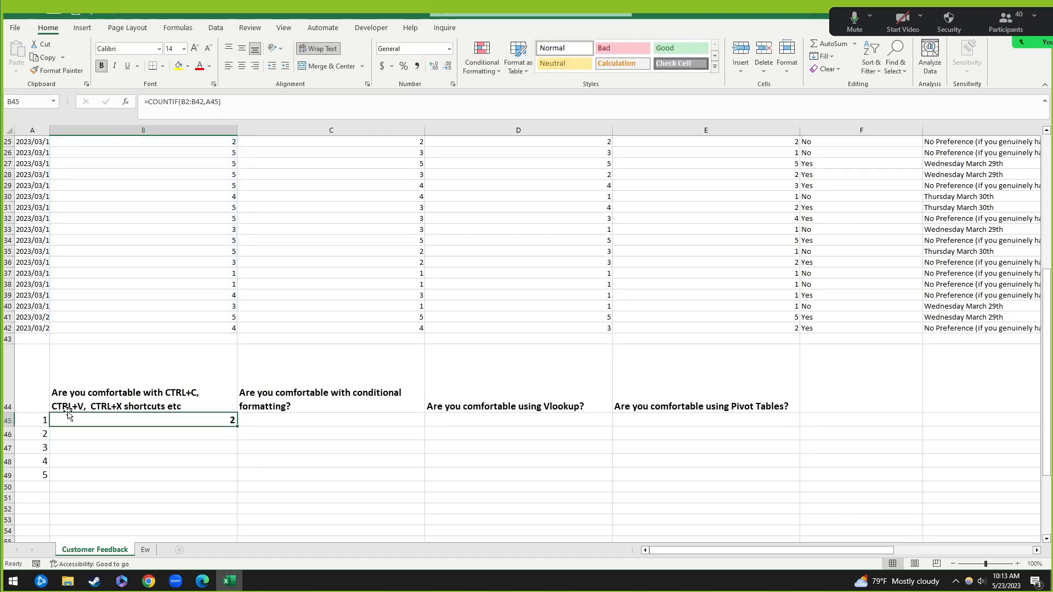
pyautogui.click(221, 435)
pyautogui.click(222, 421)
pyautogui.scroll(8, 218, 238)
pyautogui.scroll(-5, 212, 181)
pyautogui.scroll(5, 212, 183)
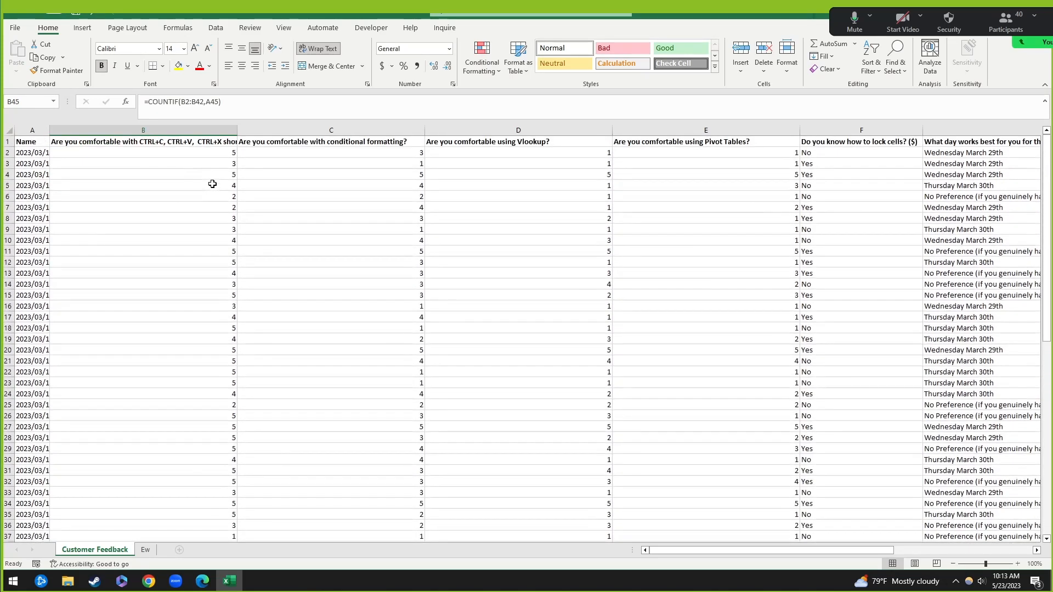
pyautogui.scroll(-7, 212, 181)
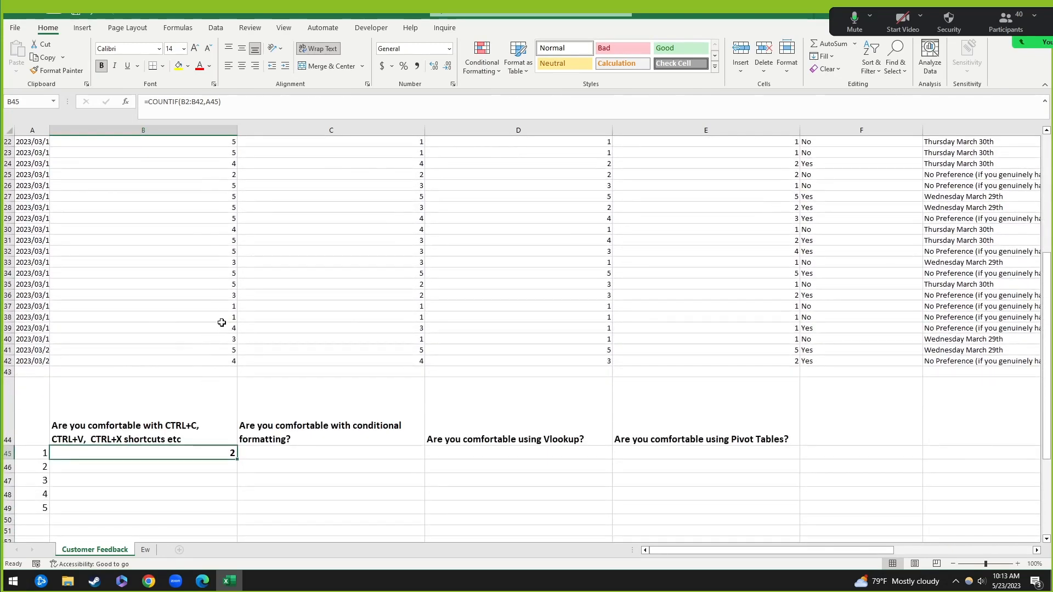
pyautogui.moveTo(224, 305); pyautogui.dragTo(223, 318)
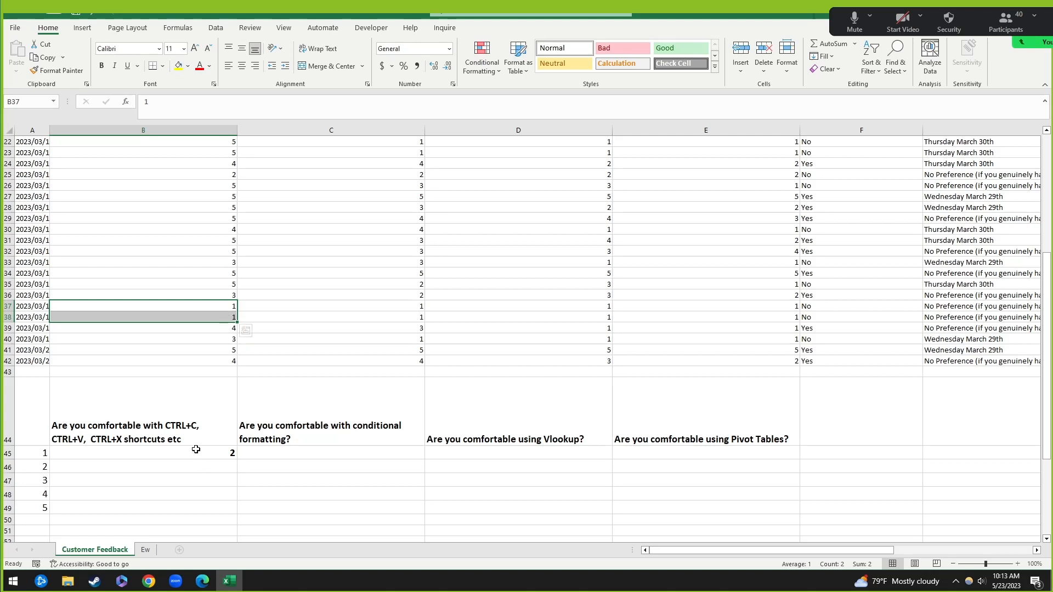
pyautogui.click(196, 450)
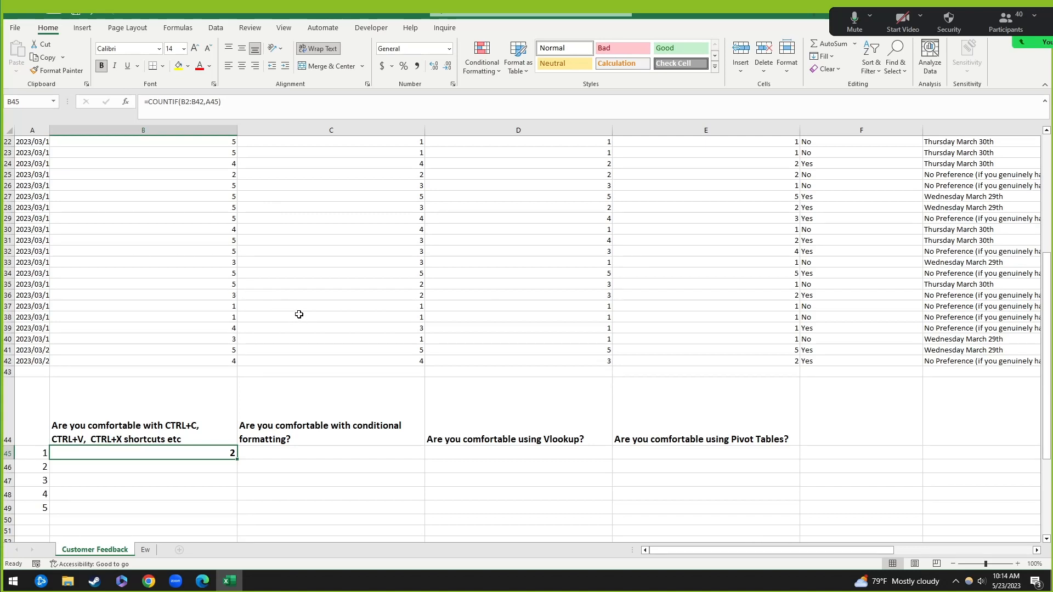
pyautogui.click(223, 469)
pyautogui.click(227, 450)
pyautogui.click(201, 102)
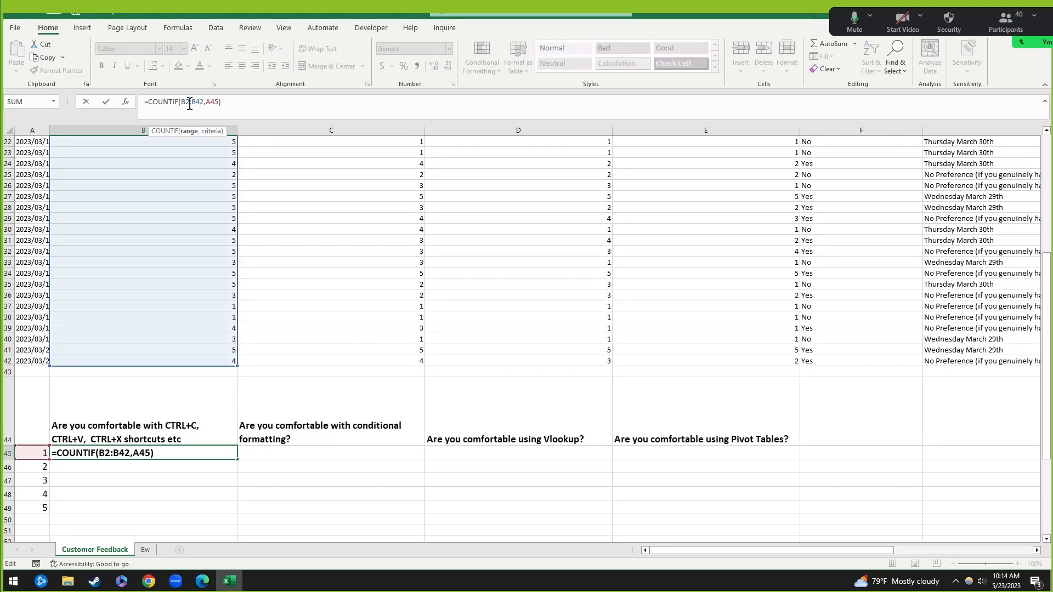
pyautogui.click(256, 465)
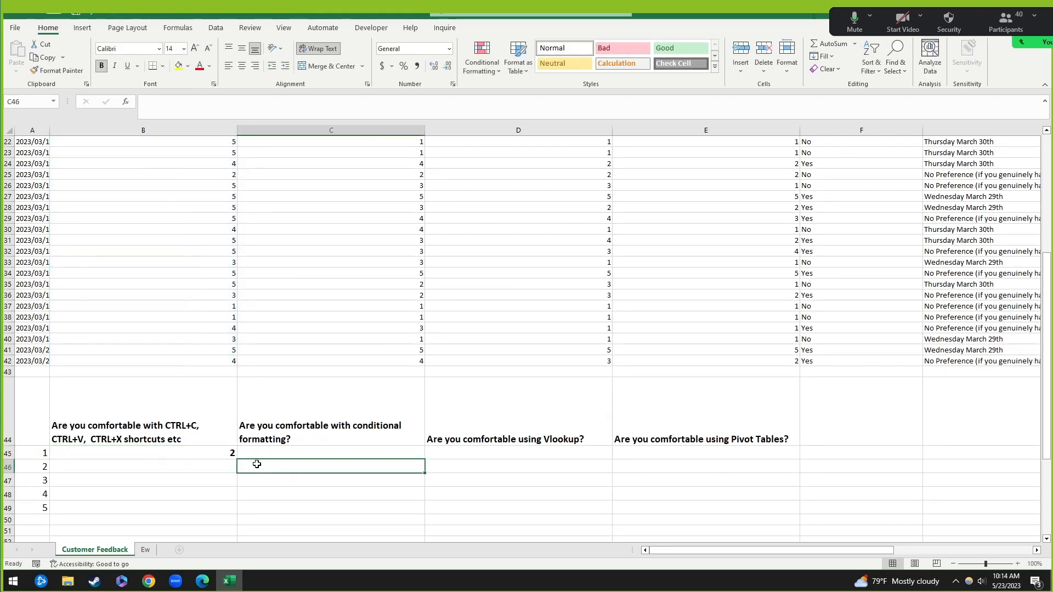
pyautogui.click(208, 453)
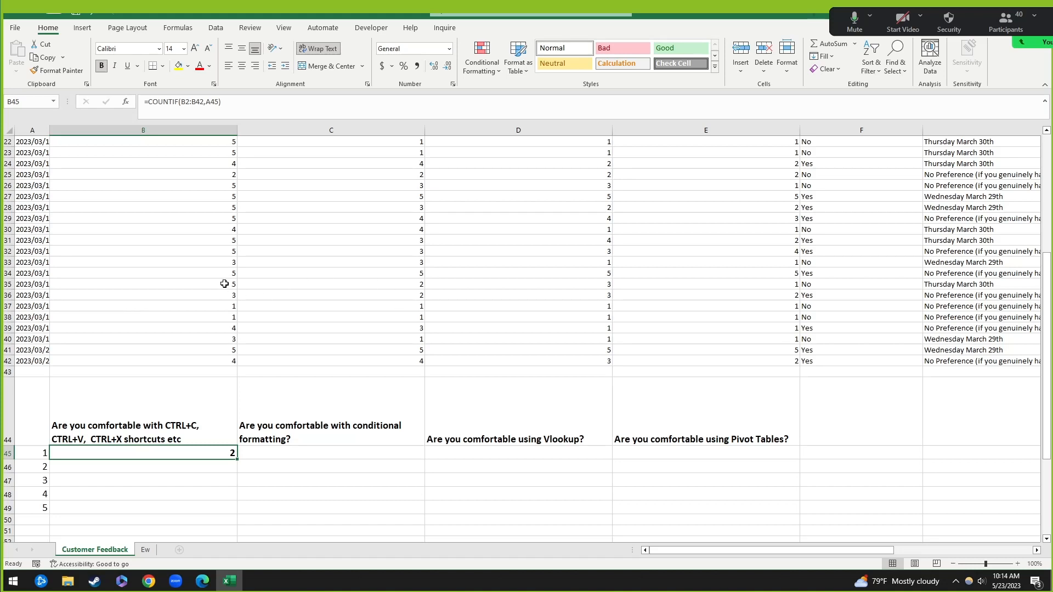
pyautogui.moveTo(224, 284); pyautogui.dragTo(689, 286)
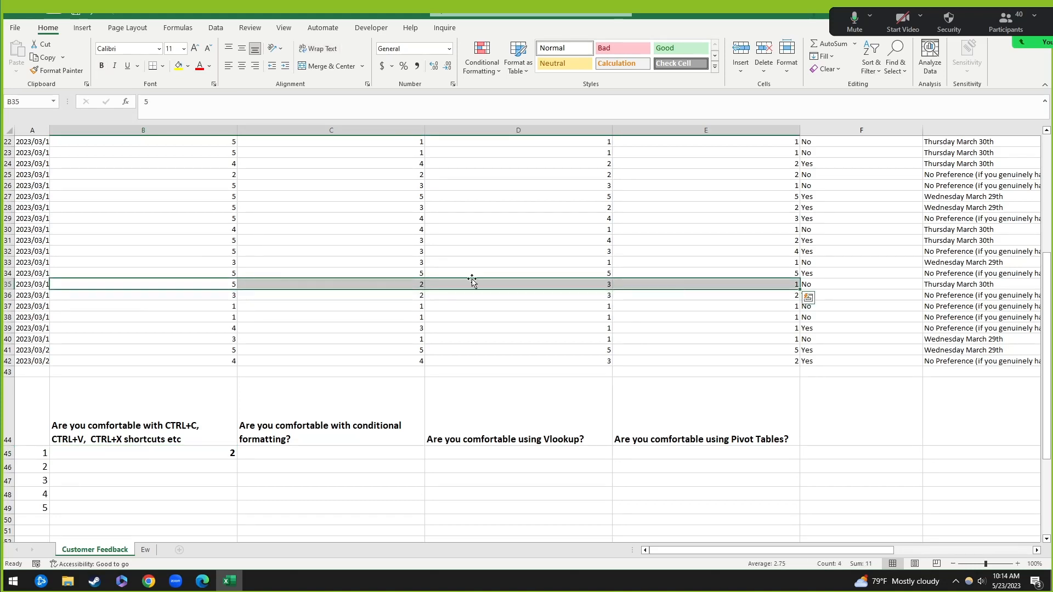
pyautogui.moveTo(143, 417); pyautogui.dragTo(689, 416)
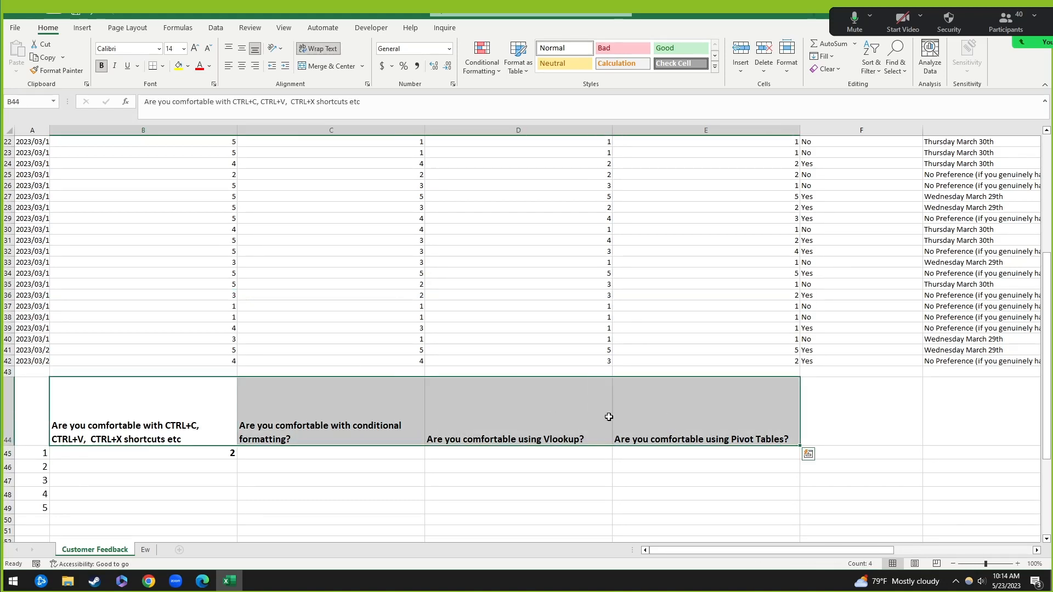
pyautogui.click(160, 420)
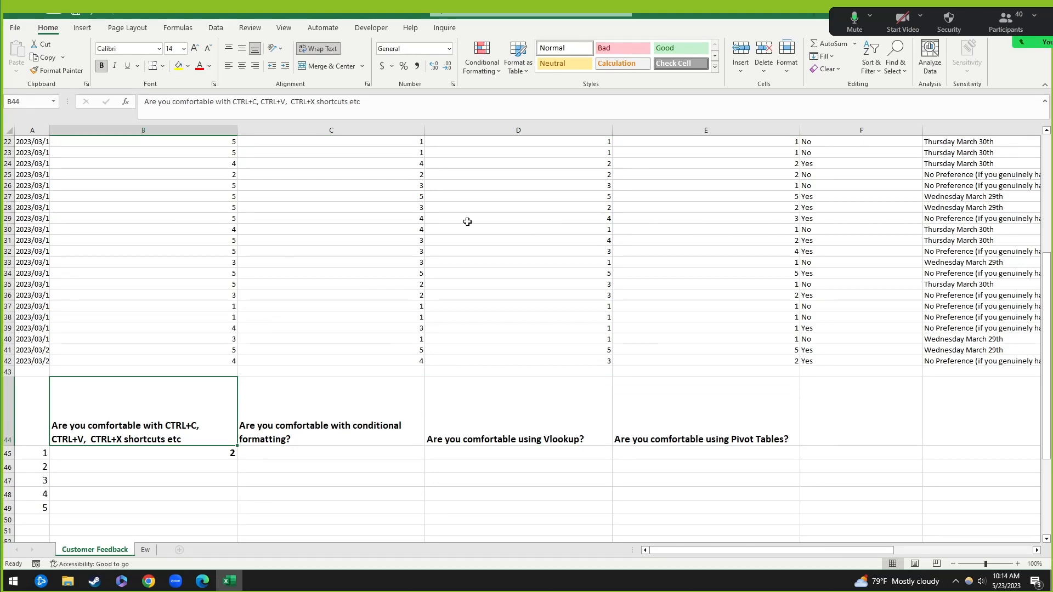
pyautogui.click(155, 455)
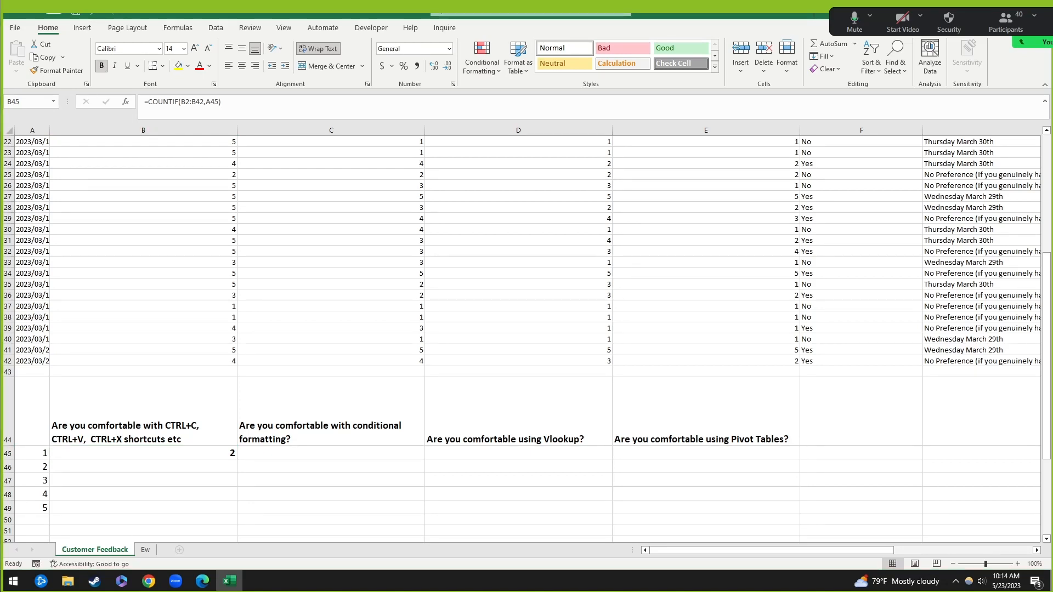
# Step: Point out the rating table, then edit B45's formula at the B2:B42 range
pyautogui.click(191, 454)
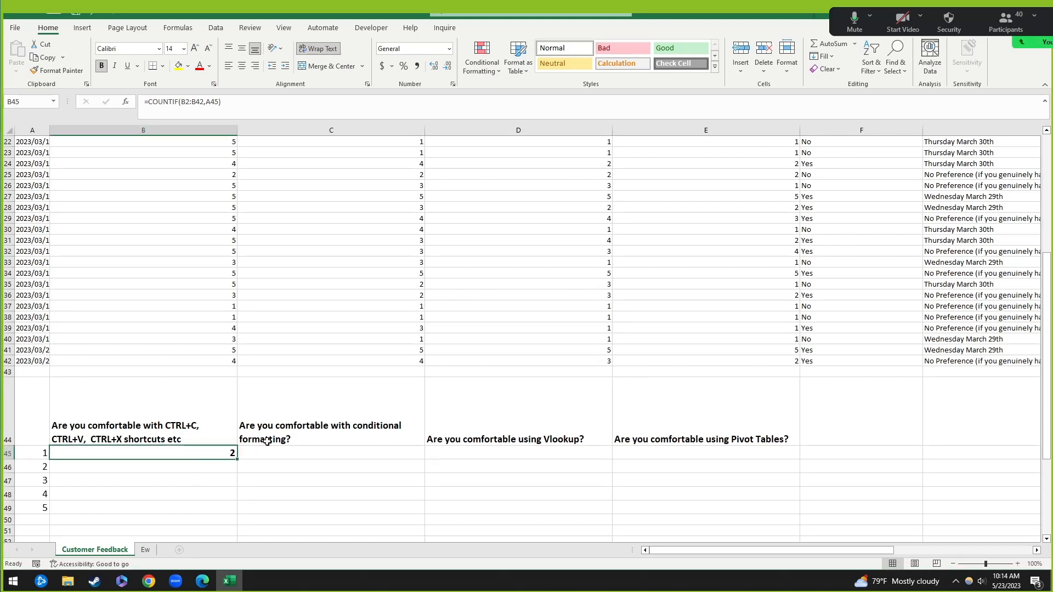
pyautogui.keyDown('shift'); pyautogui.click(743, 508); pyautogui.keyUp('shift')
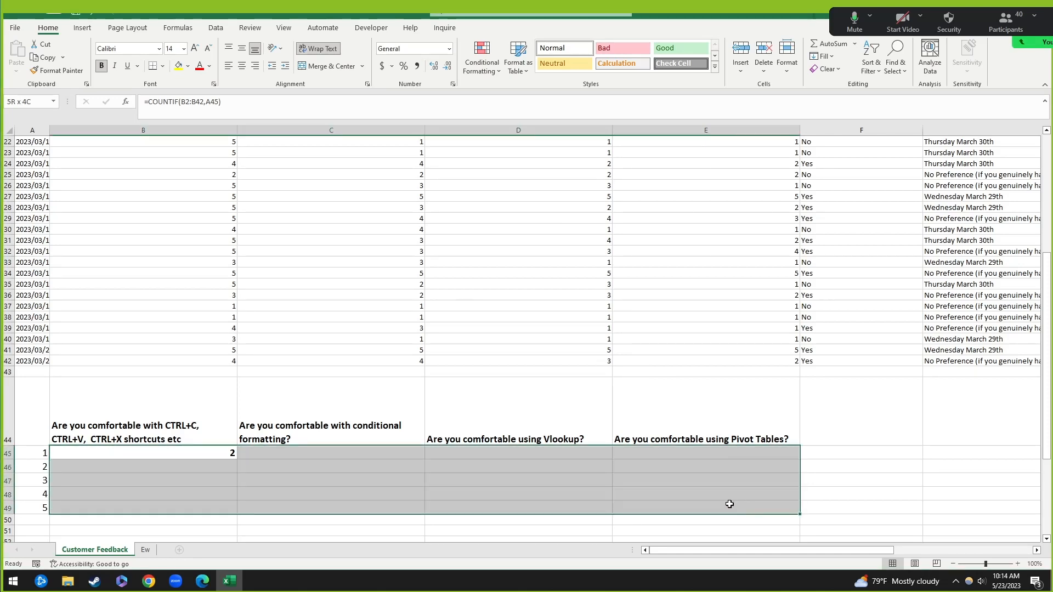
pyautogui.click(189, 454)
pyautogui.click(184, 107)
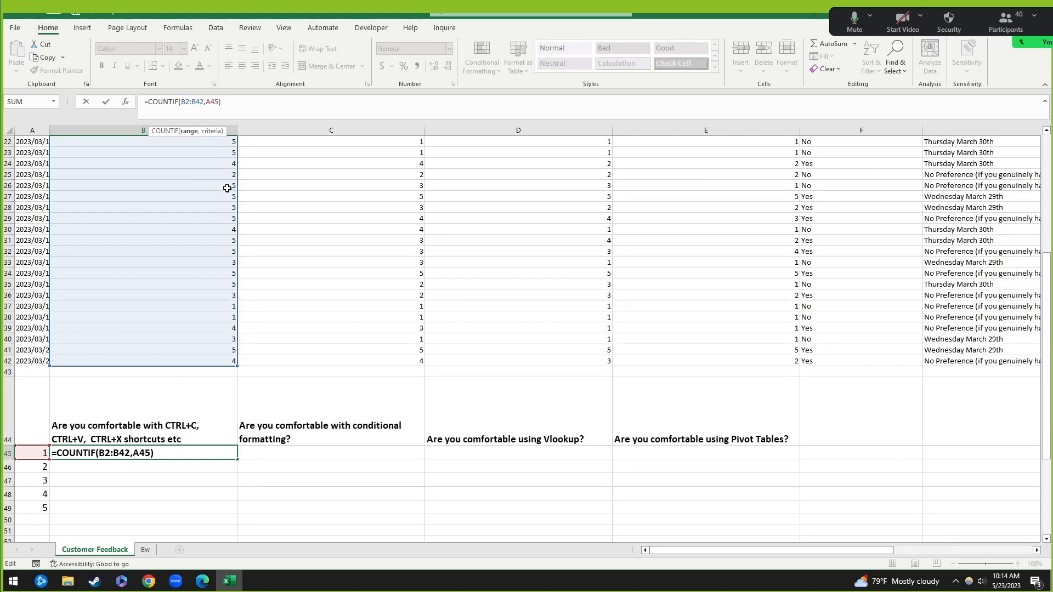
pyautogui.click(224, 101)
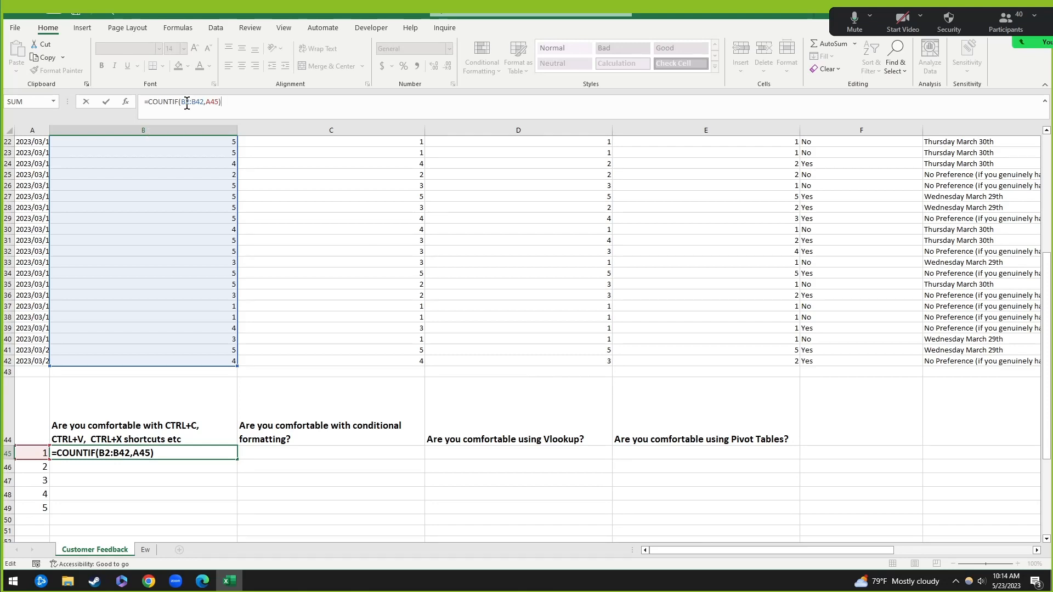
pyautogui.click(188, 102)
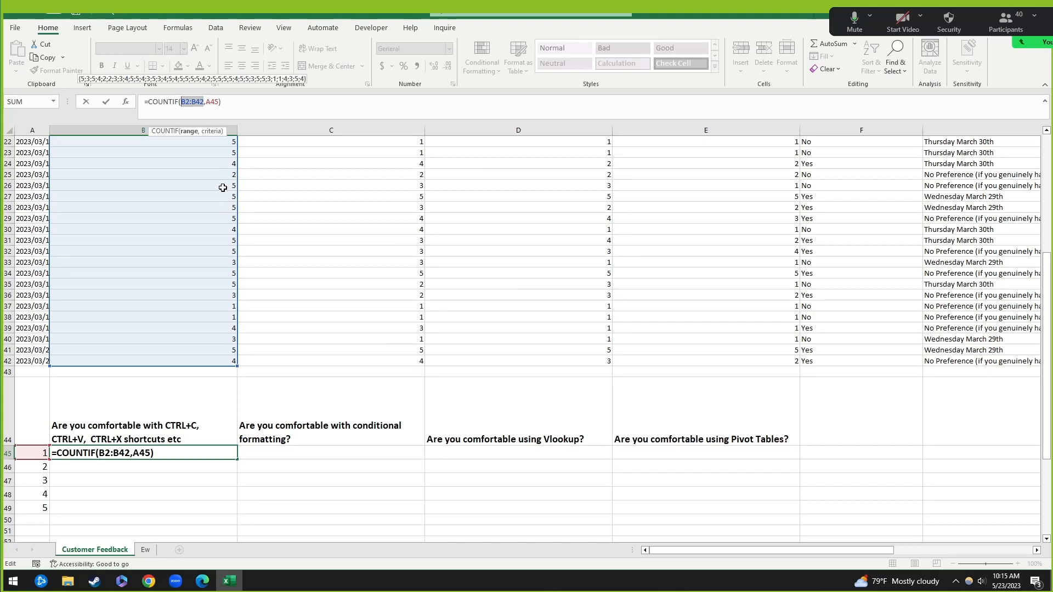
pyautogui.click(189, 102)
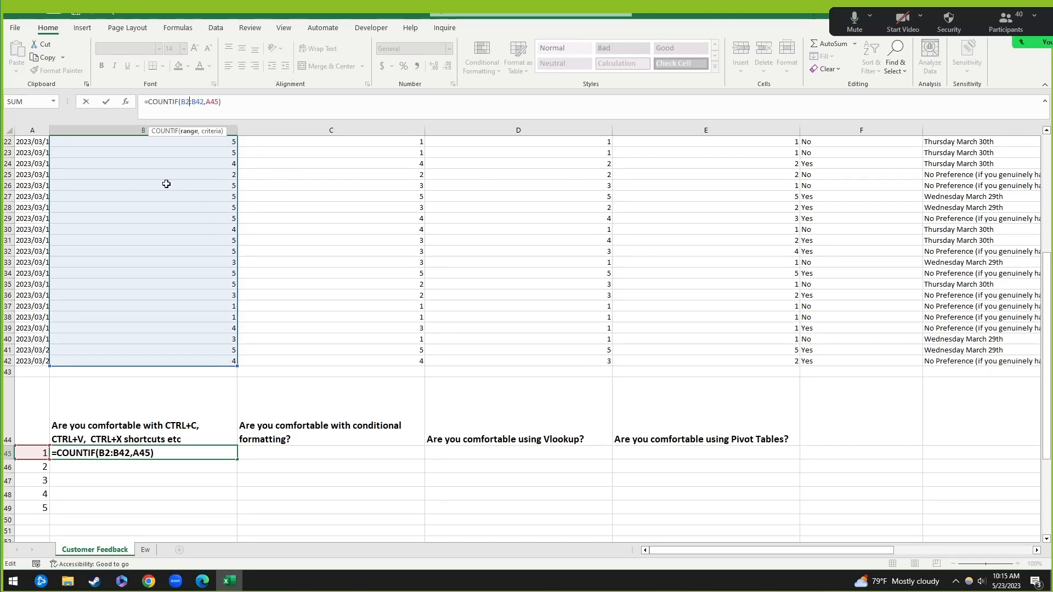
# Step: Toggle the Zoom microphone mute, then resume editing B45's COUNTIF formula
pyautogui.click(857, 25)
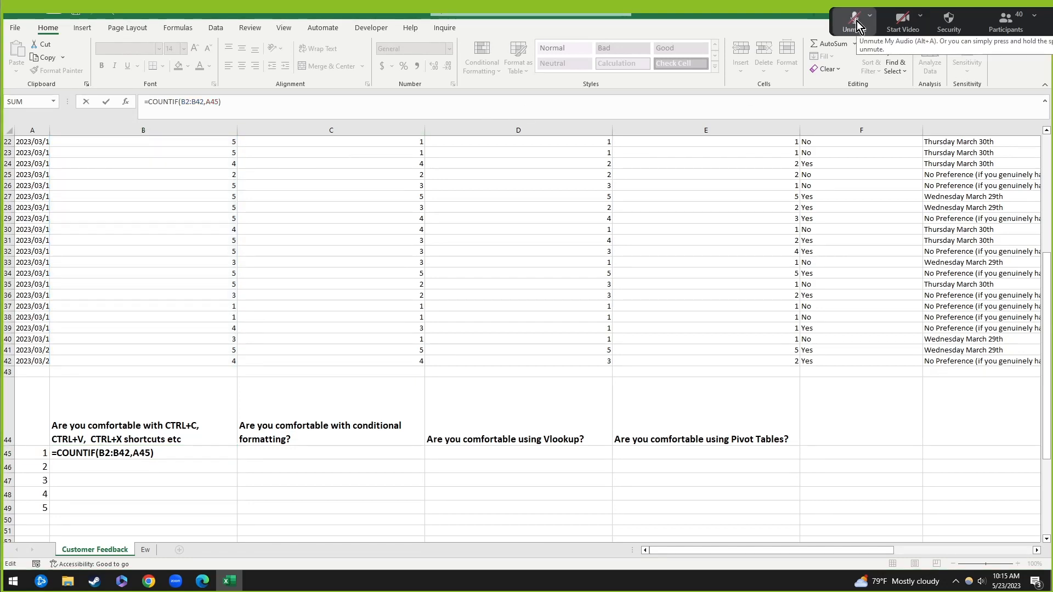
pyautogui.click(857, 22)
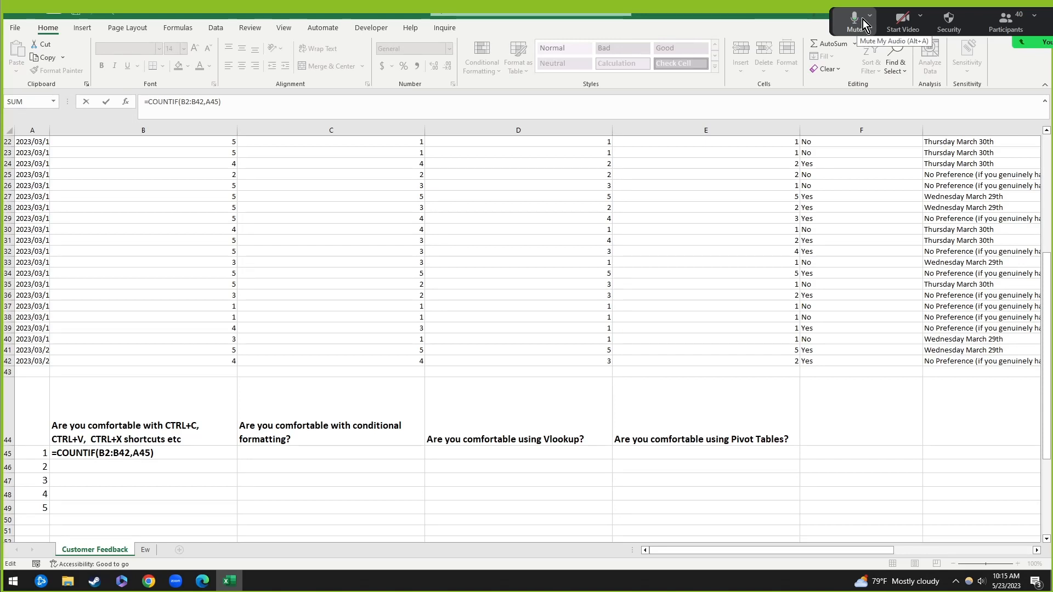
pyautogui.click(856, 17)
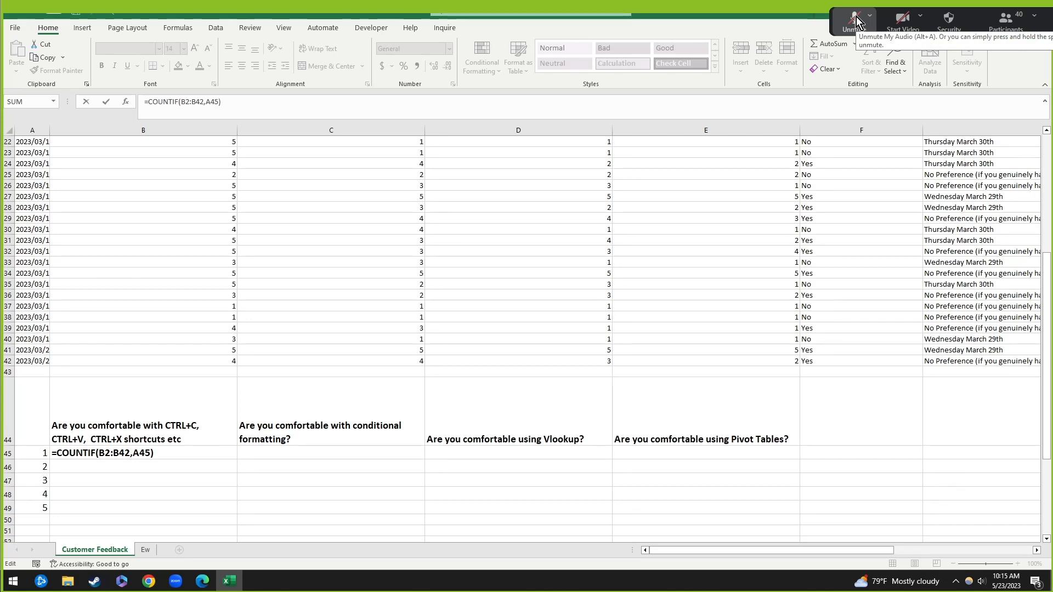
pyautogui.click(857, 16)
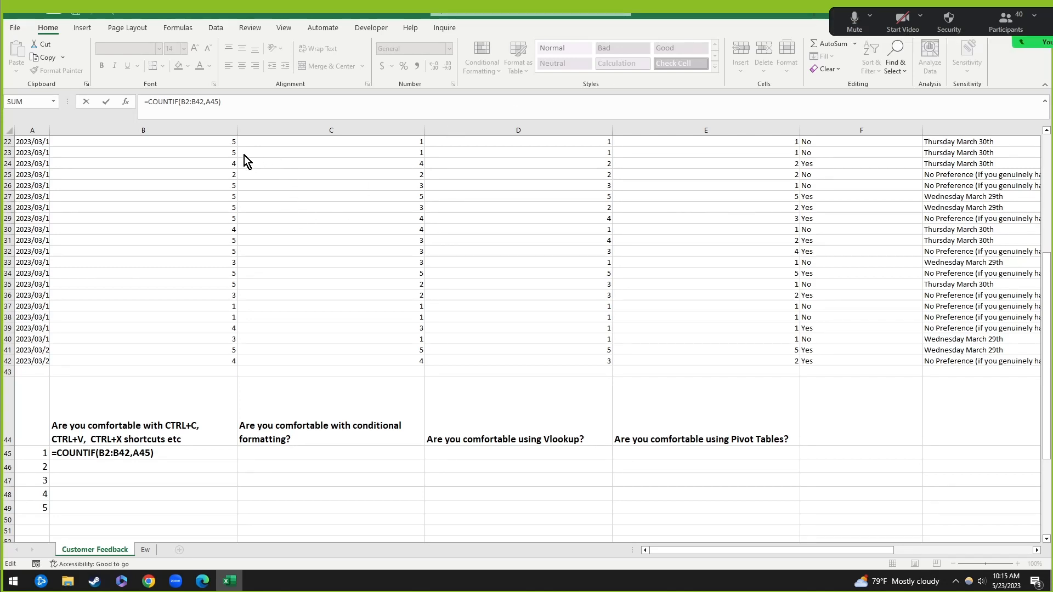
pyautogui.click(190, 101)
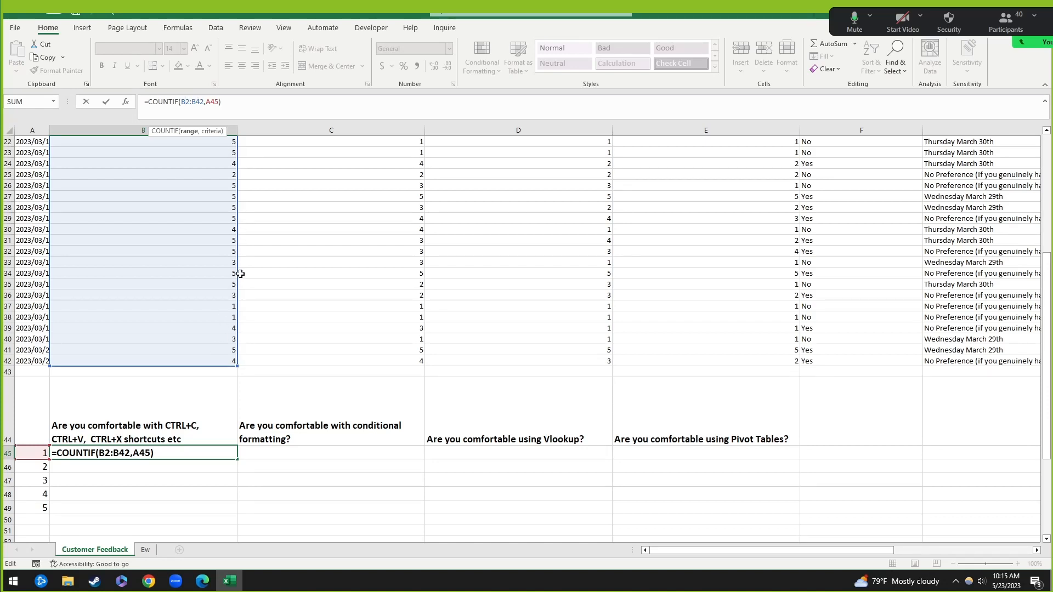
# Step: Show how the counted range drifts, then row-lock it as B$2:B$42
pyautogui.moveTo(237, 284)
pyautogui.mouseDown()
pyautogui.moveTo(235, 308)
pyautogui.moveTo(237, 258)
pyautogui.moveTo(236, 305)
pyautogui.moveTo(236, 272)
pyautogui.mouseUp()
pyautogui.scroll(-1, 238, 268)
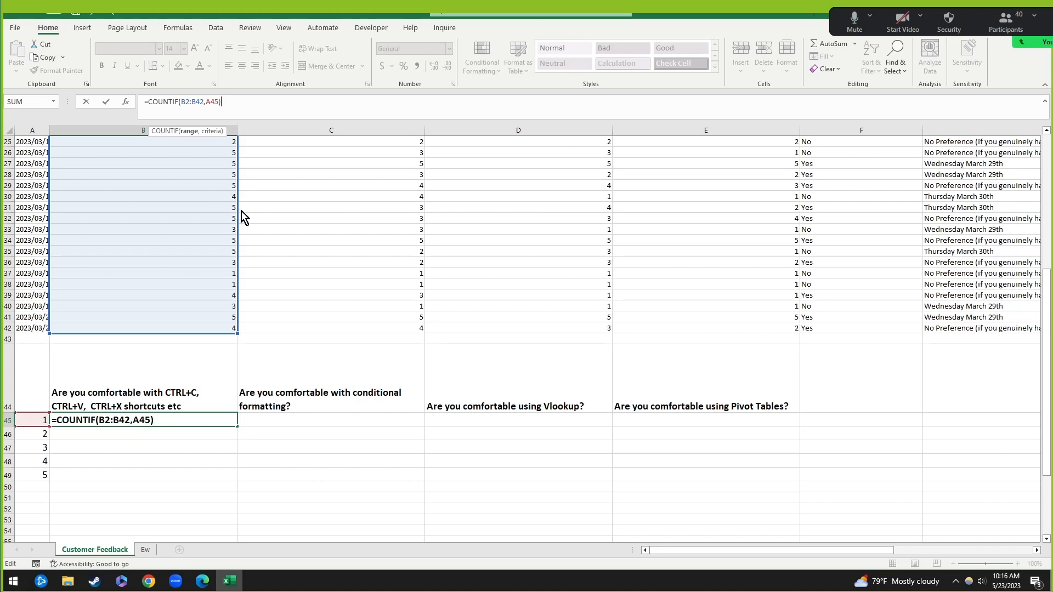
pyautogui.moveTo(241, 212); pyautogui.dragTo(214, 209)
pyautogui.click(185, 103)
pyautogui.write('$')
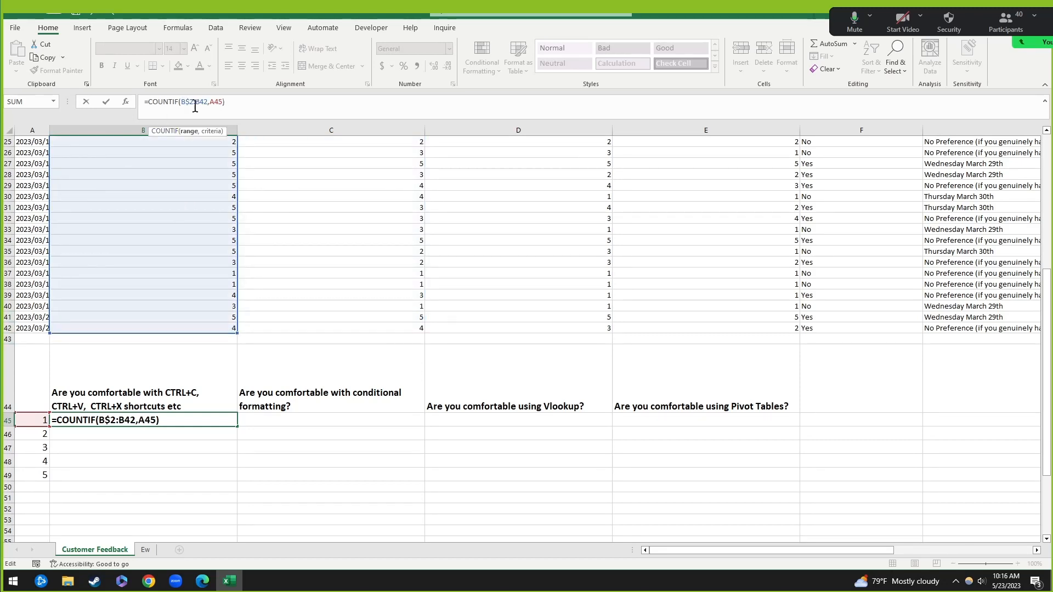
pyautogui.click(199, 103)
pyautogui.write('$')
# Step: Show how the A45 criterion drifts, then column-lock it as $A45
pyautogui.moveTo(237, 196)
pyautogui.mouseDown()
pyautogui.moveTo(237, 207)
pyautogui.moveTo(239, 183)
pyautogui.moveTo(232, 206)
pyautogui.moveTo(228, 187)
pyautogui.moveTo(653, 198)
pyautogui.moveTo(218, 197)
pyautogui.mouseUp()
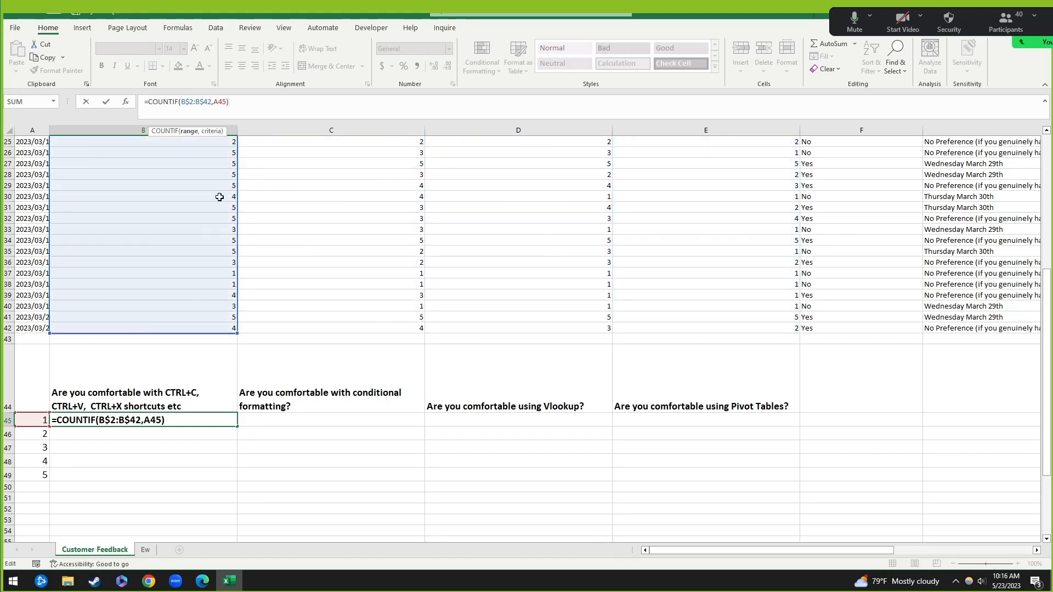
pyautogui.click(215, 102)
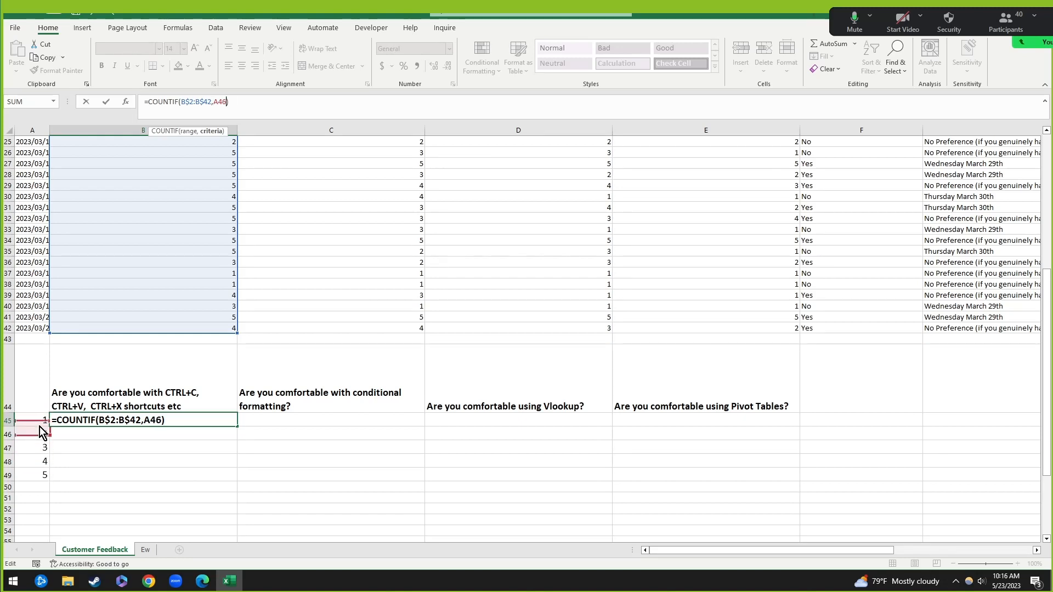
pyautogui.moveTo(40, 427); pyautogui.dragTo(42, 470)
pyautogui.moveTo(50, 420)
pyautogui.mouseDown()
pyautogui.moveTo(634, 417)
pyautogui.moveTo(33, 420)
pyautogui.mouseUp()
pyautogui.write('$A45')
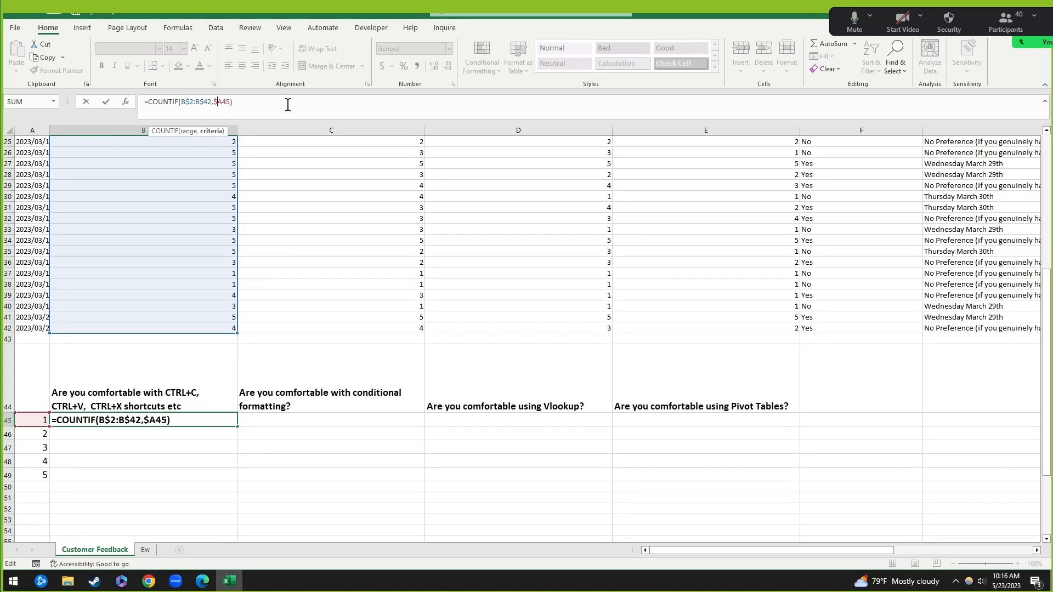
# Step: Commit the anchored formula and paste it across B45:E49
pyautogui.press('Return')
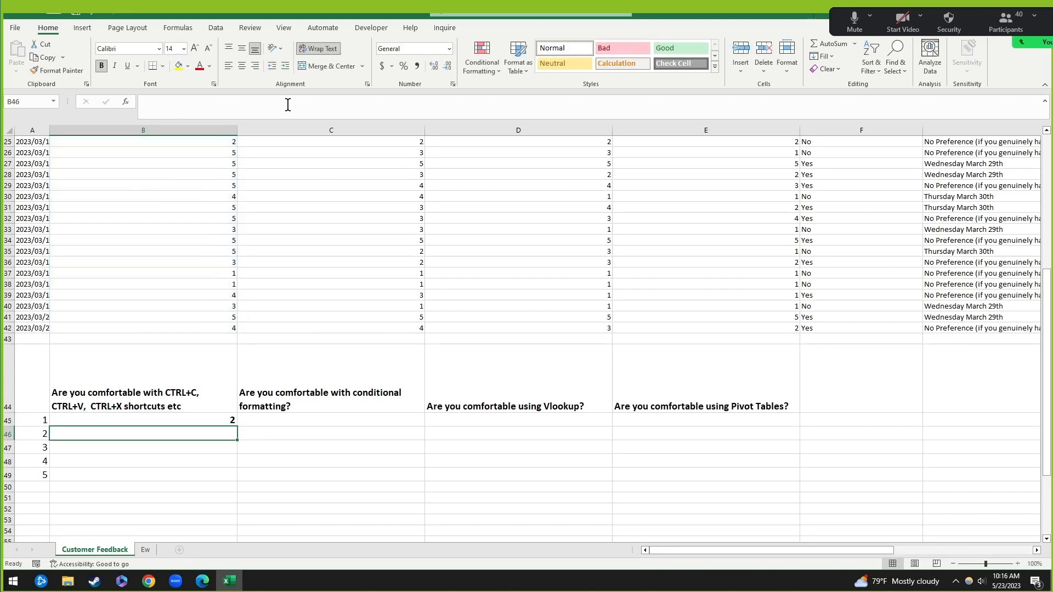
pyautogui.press('Up')
pyautogui.hotkey('ctrl', 'c')
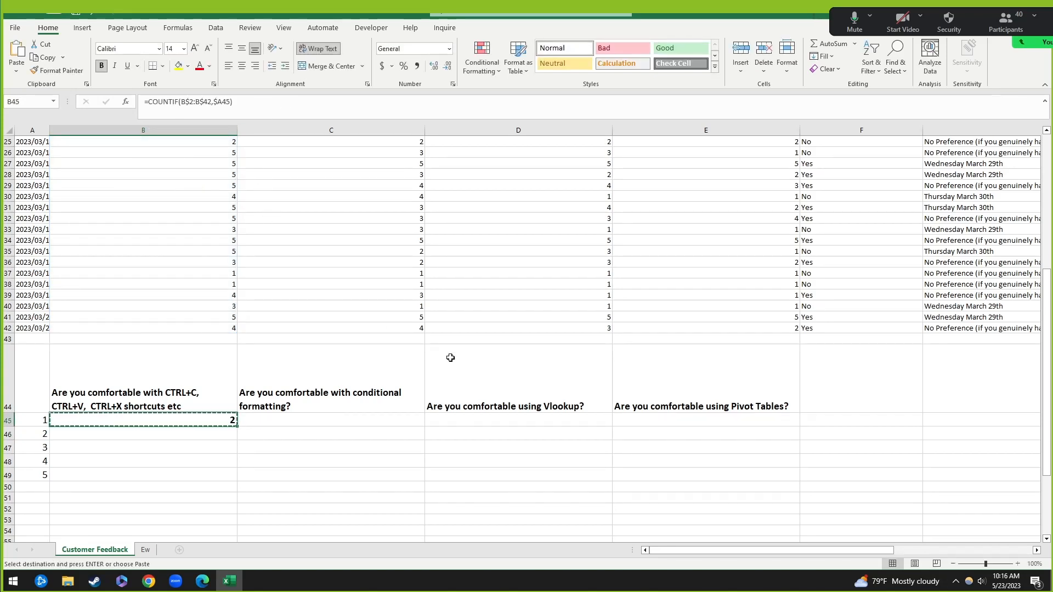
pyautogui.keyDown('shift'); pyautogui.click(748, 474); pyautogui.keyUp('shift')
pyautogui.hotkey('ctrl', 'v')
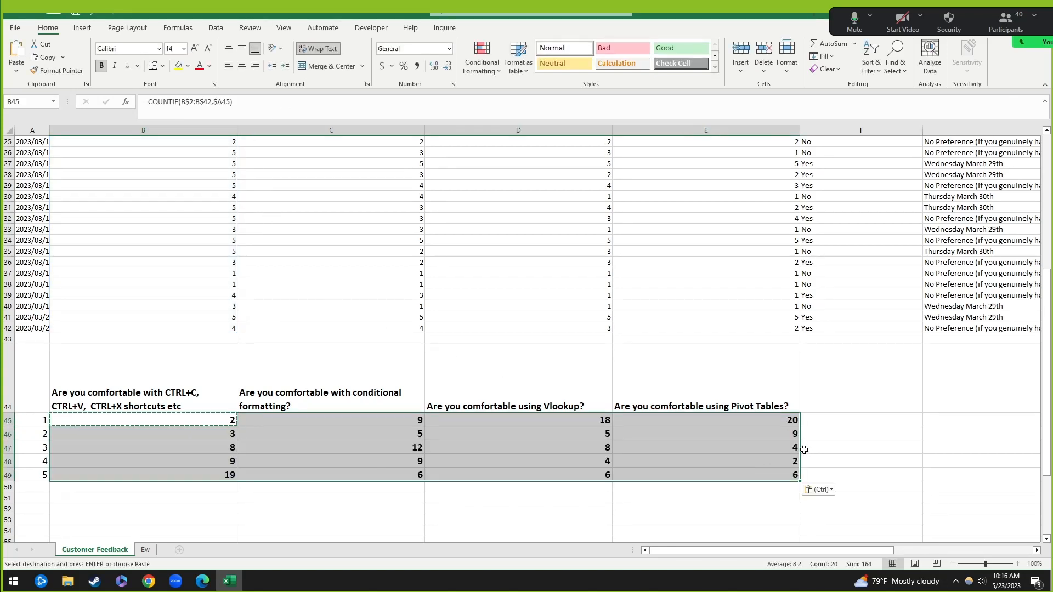
# Step: Inspect D47's formula to verify the copied anchored references
pyautogui.click(340, 503)
pyautogui.moveTo(137, 420); pyautogui.dragTo(734, 475)
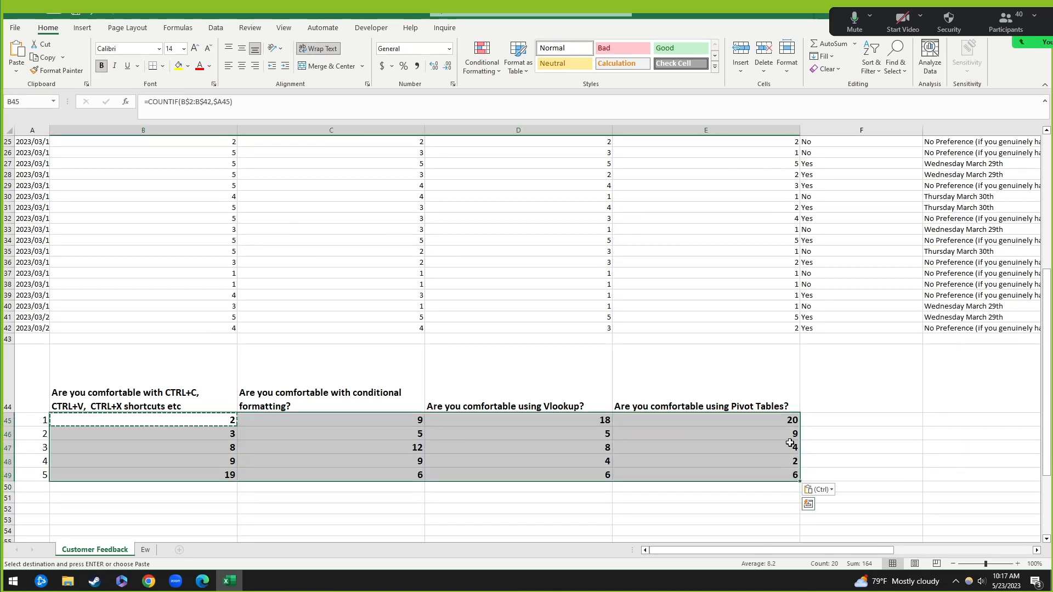
pyautogui.click(591, 449)
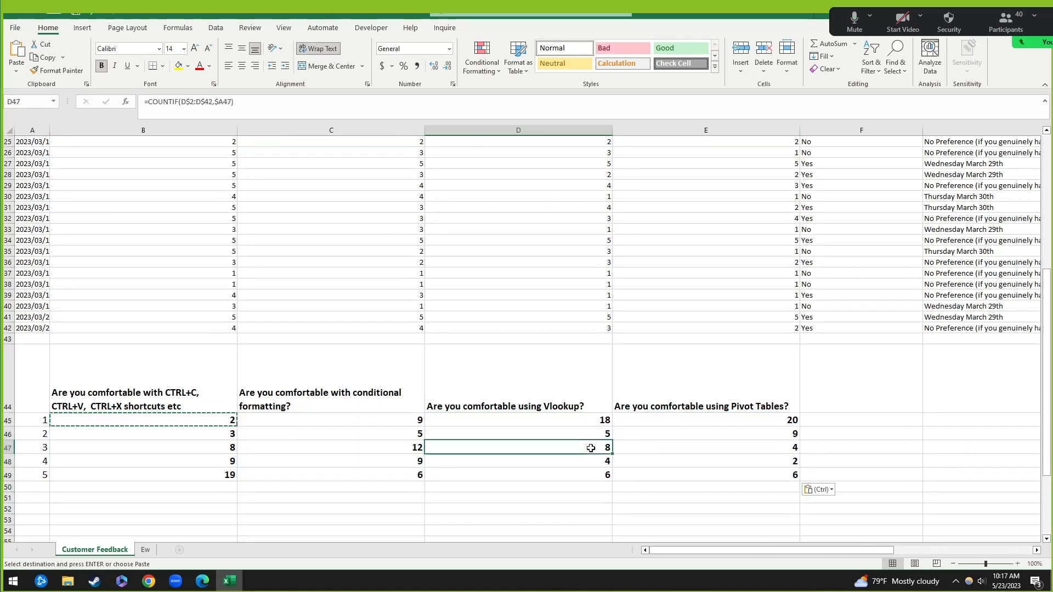
pyautogui.click(280, 106)
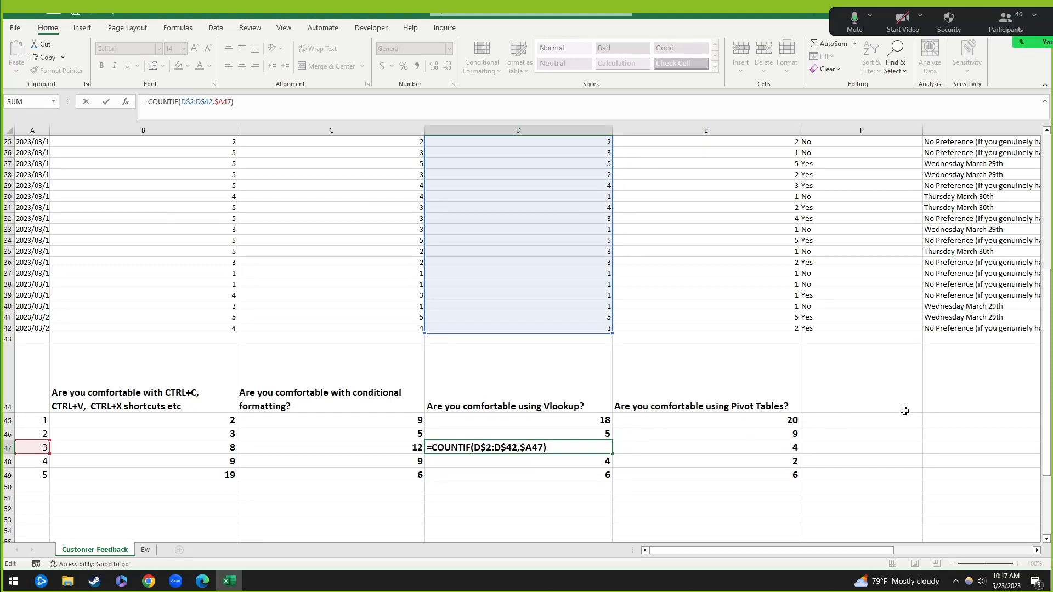
pyautogui.click(926, 406)
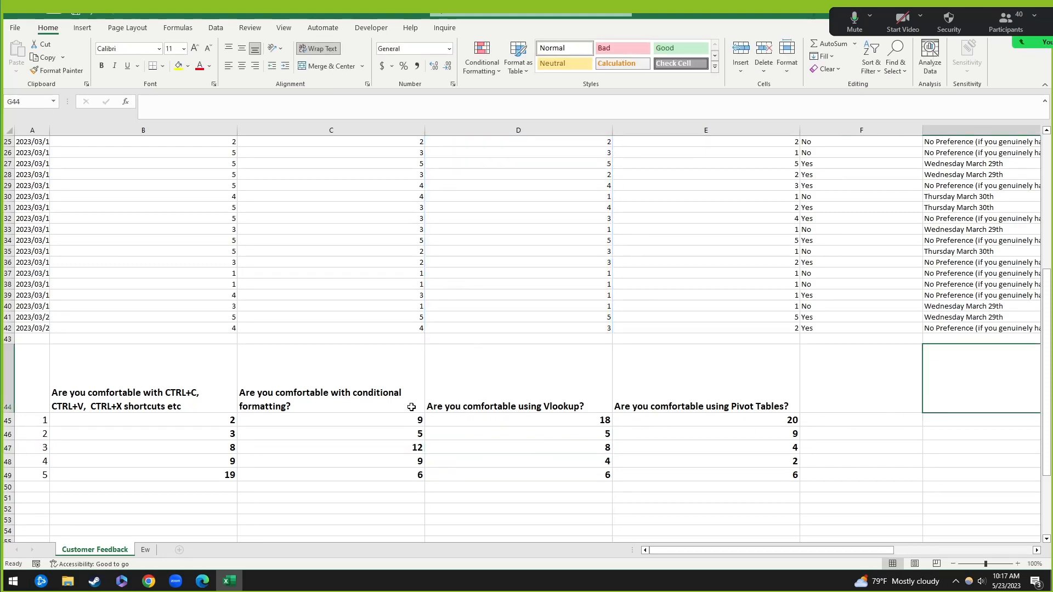
# Step: Undo the table paste and return to the original formula in B45
pyautogui.hotkey('ctrl', 'z')
pyautogui.hotkey('ctrl', 'z')
pyautogui.click(204, 459)
pyautogui.click(184, 421)
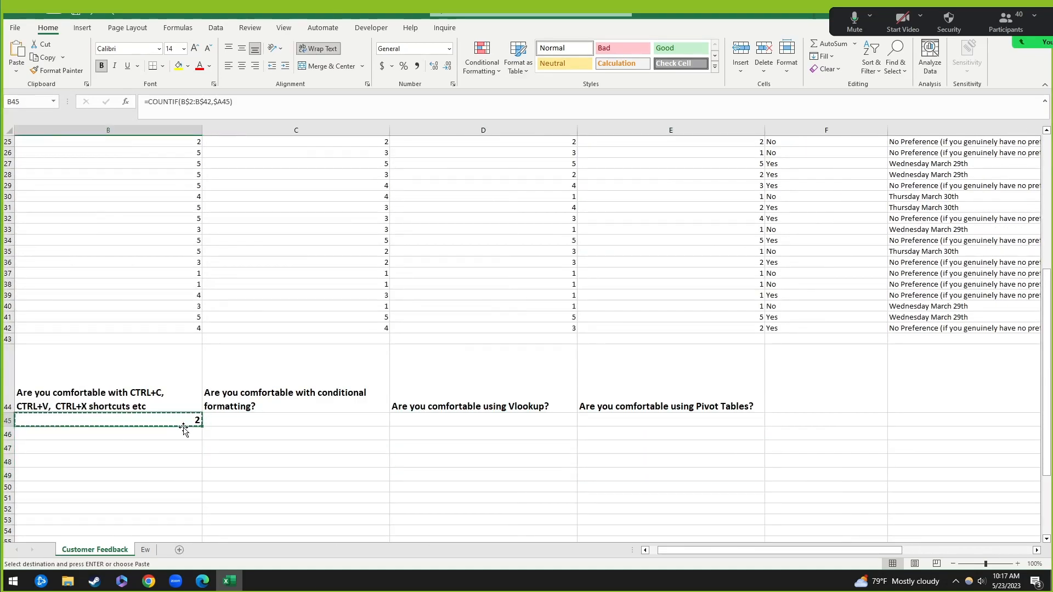
pyautogui.moveTo(693, 553); pyautogui.dragTo(686, 553)
pyautogui.click(180, 431)
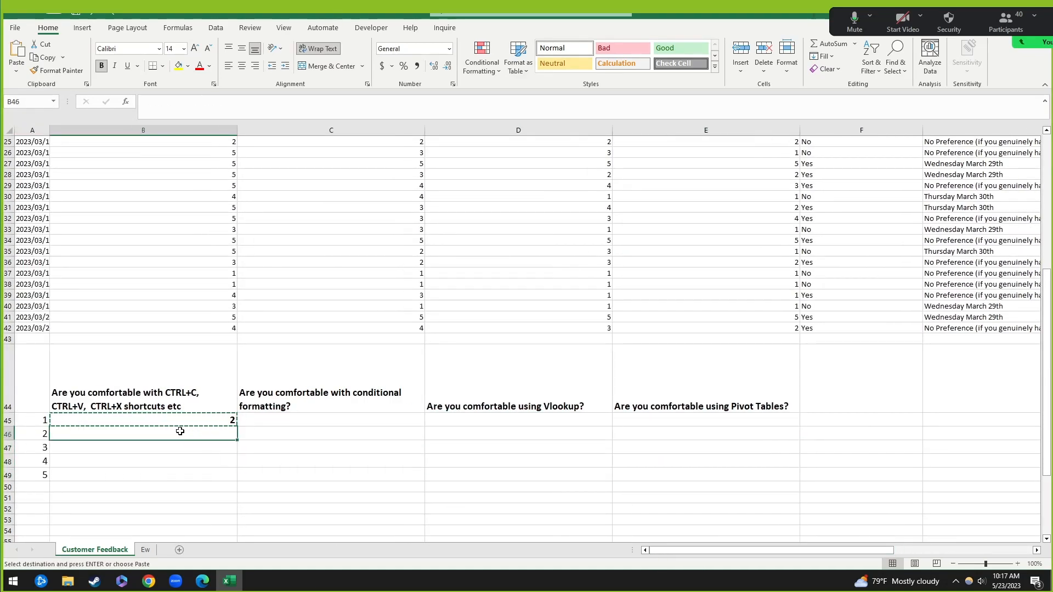
pyautogui.click(183, 420)
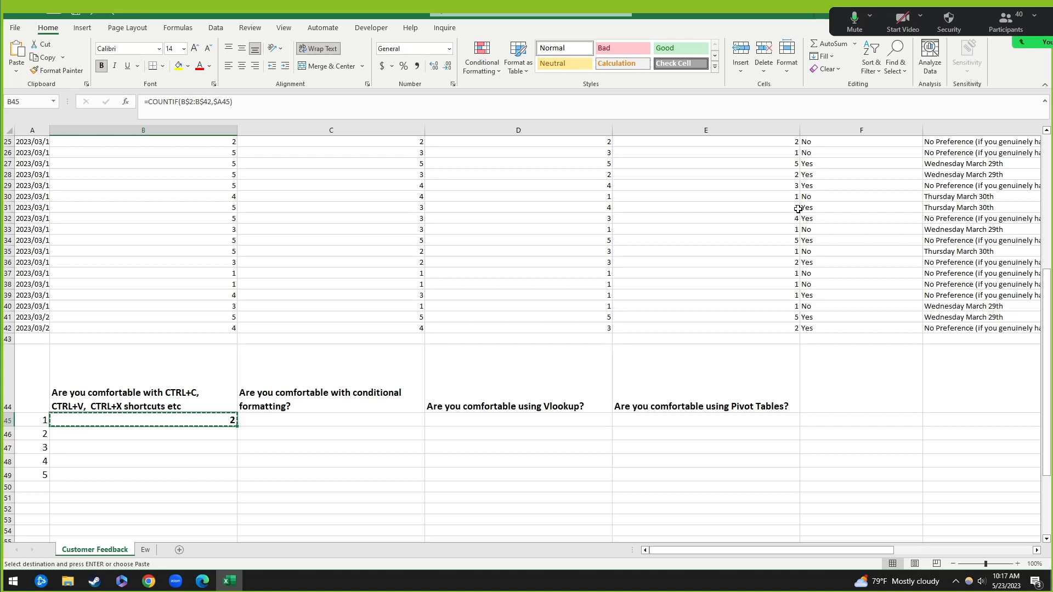
# Step: Try removing the $ anchors in B45 with F4, then cancel the edit
pyautogui.click(191, 102)
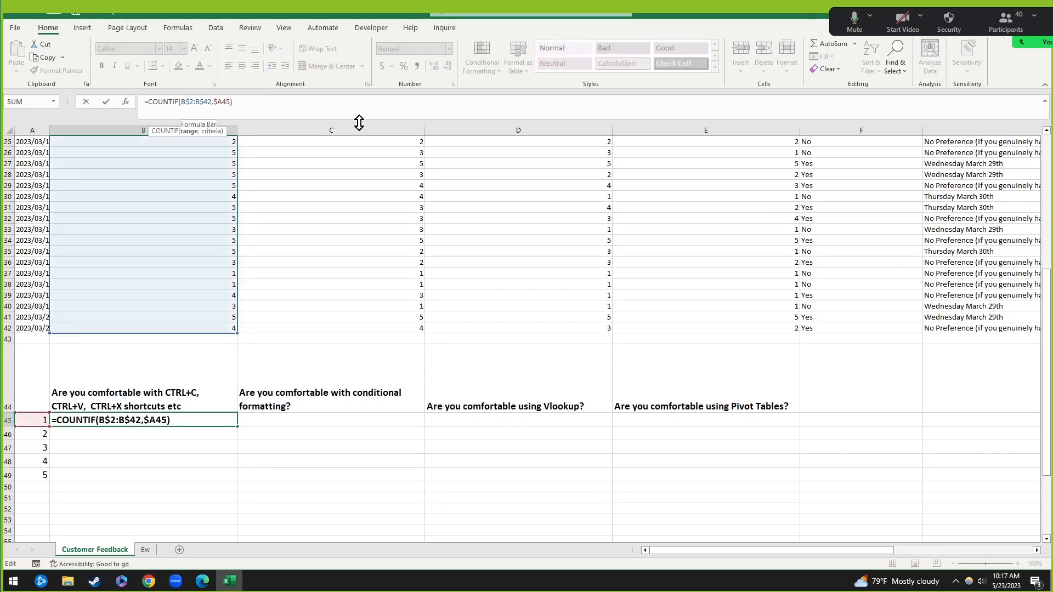
pyautogui.press('F4')
pyautogui.press('F4')
pyautogui.click(204, 102)
pyautogui.press('F4')
pyautogui.press('F4')
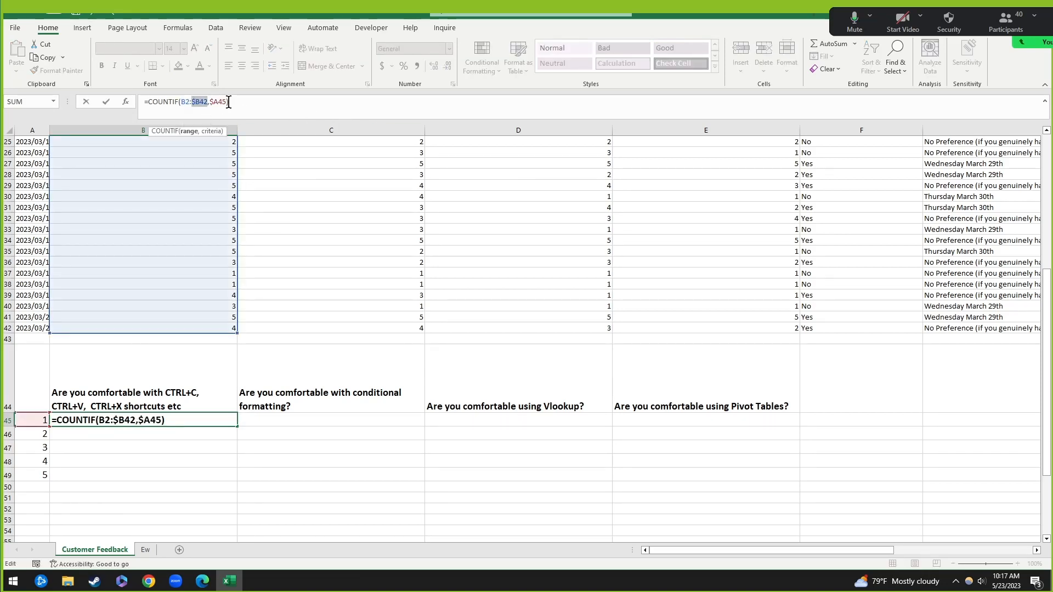
pyautogui.click(216, 102)
pyautogui.press('F4')
pyautogui.press('F4')
pyautogui.press('F4')
pyautogui.press('F4')
pyautogui.press('F4')
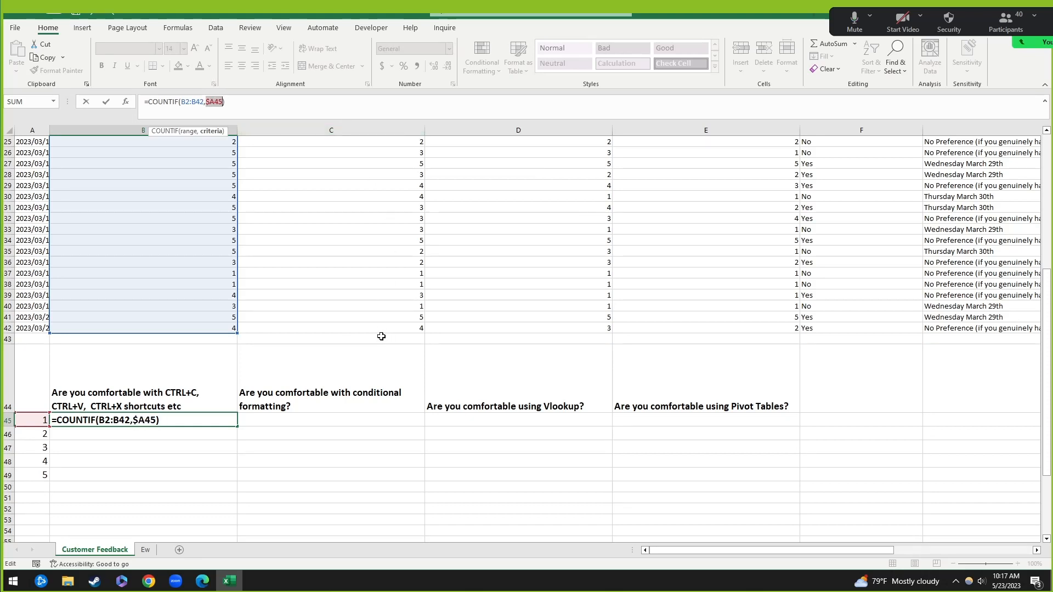
pyautogui.click(330, 356)
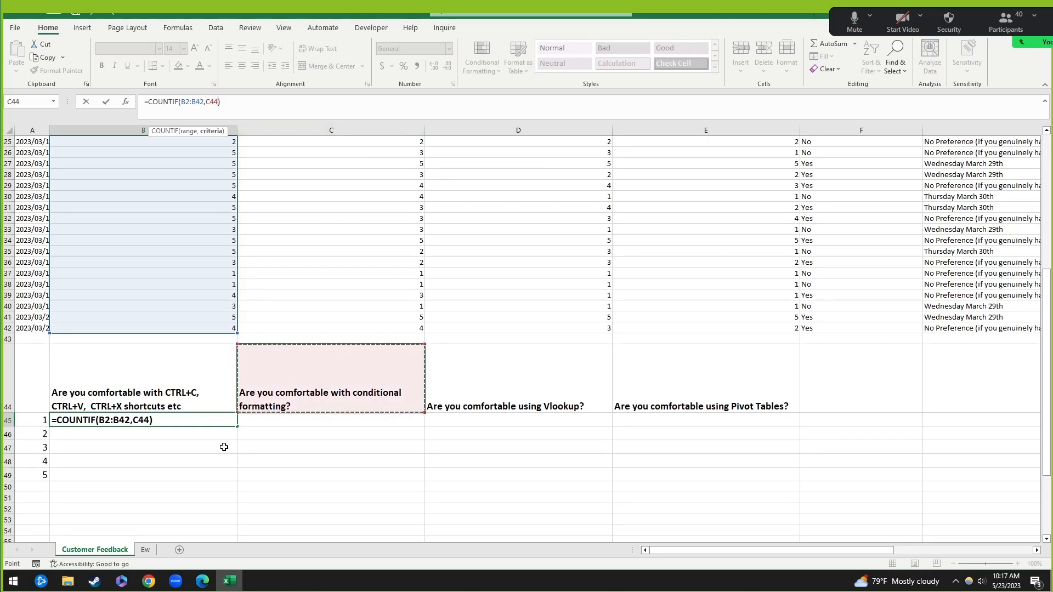
pyautogui.press('Escape')
# Step: Paste the anchored B45 formula across B45:E49 again and check D47
pyautogui.click(216, 469)
pyautogui.click(222, 420)
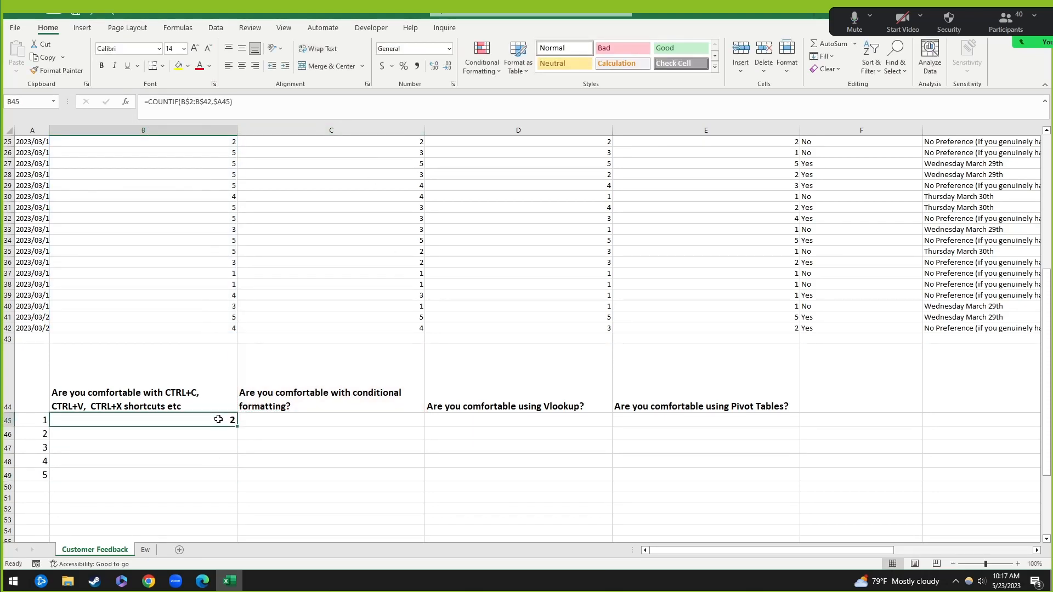
pyautogui.click(258, 102)
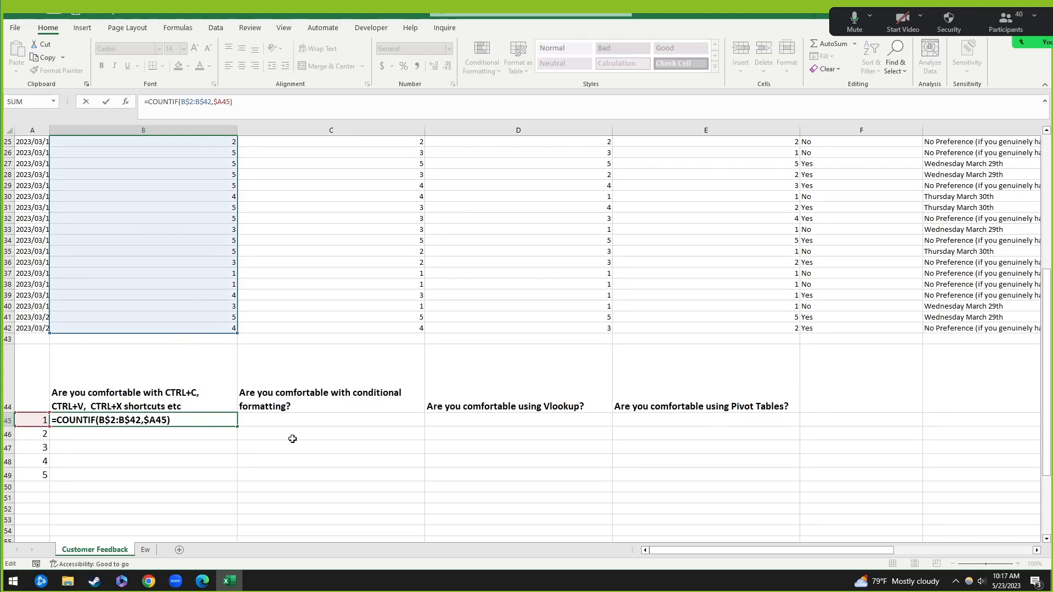
pyautogui.click(327, 473)
pyautogui.click(184, 419)
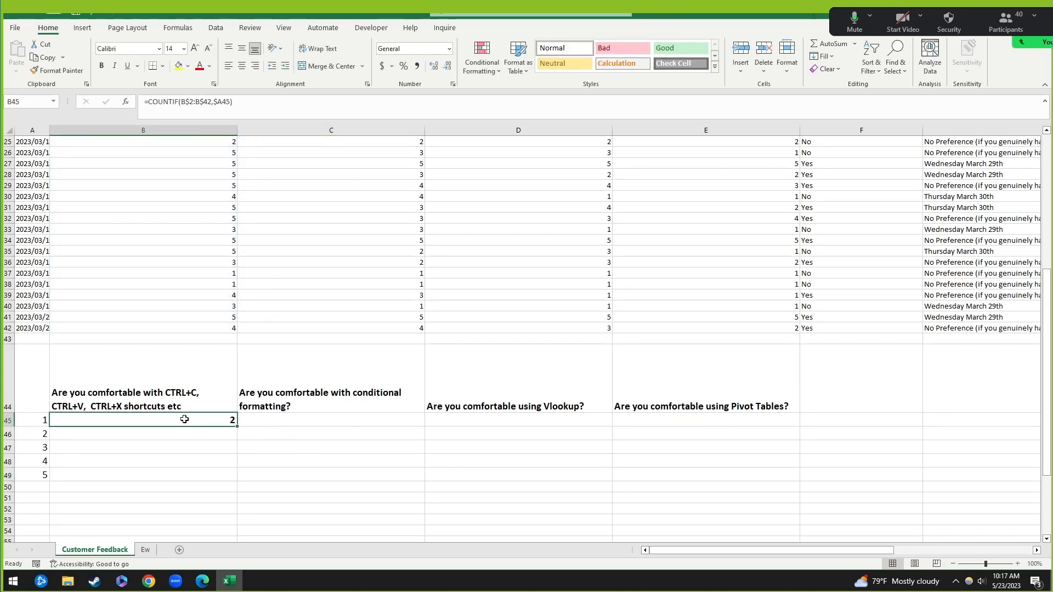
pyautogui.hotkey('ctrl', 'c')
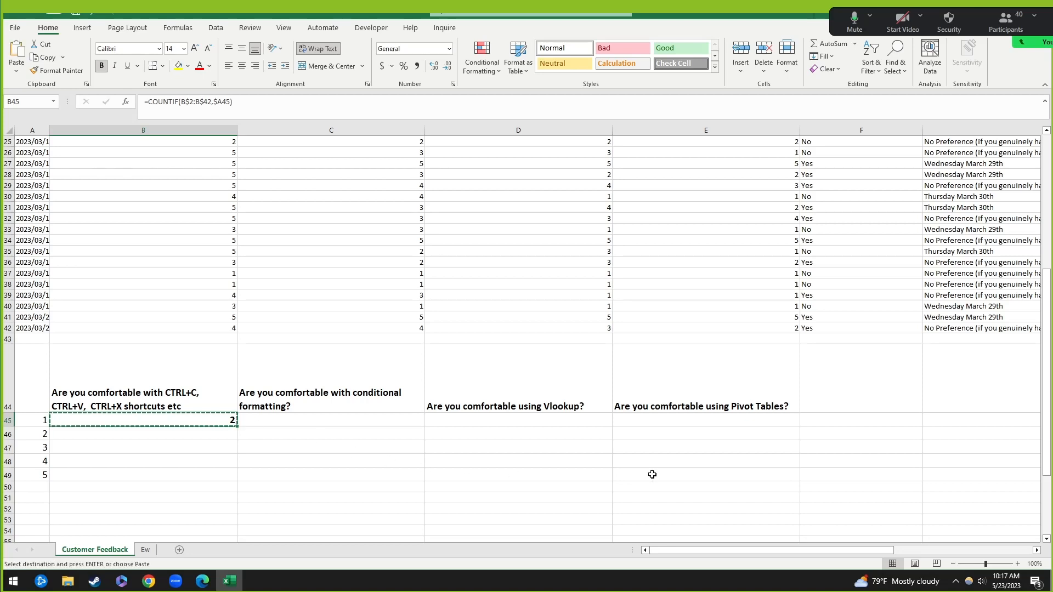
pyautogui.keyDown('shift'); pyautogui.click(651, 474); pyautogui.keyUp('shift')
pyautogui.hotkey('ctrl', 'v')
pyautogui.click(594, 514)
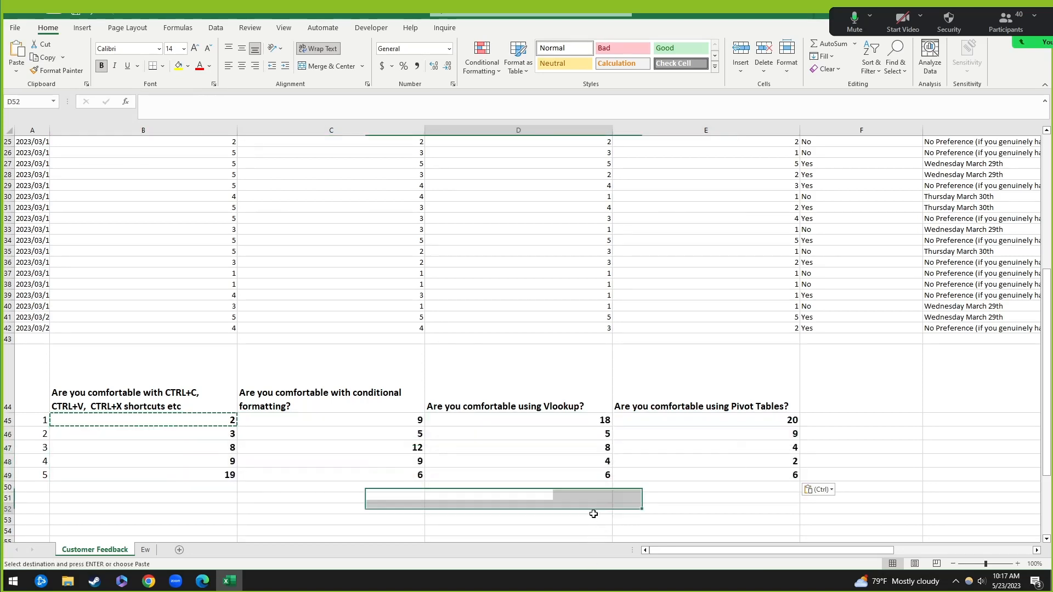
pyautogui.click(504, 446)
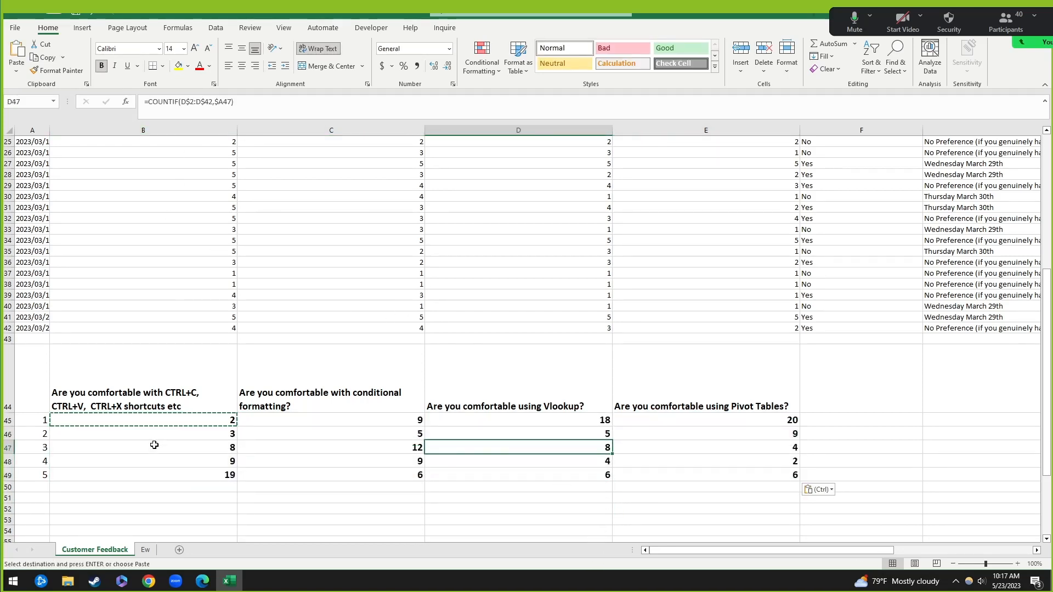
# Step: Undo the paste and delete all three $ signs, leaving =COUNTIF(B2:B42,A45)
pyautogui.click(157, 419)
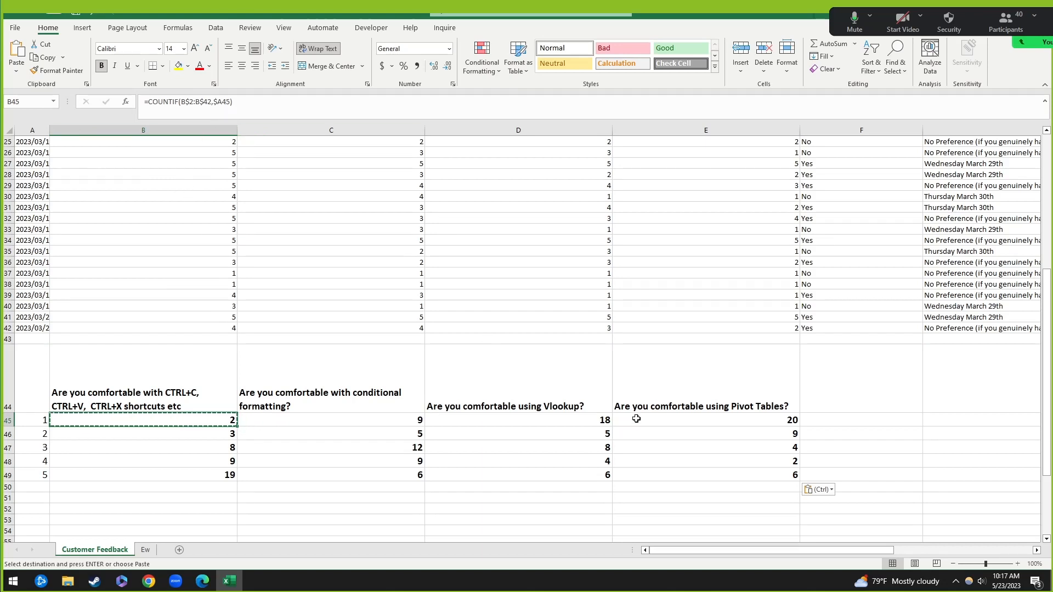
pyautogui.hotkey('ctrl', 'z')
pyautogui.click(198, 420)
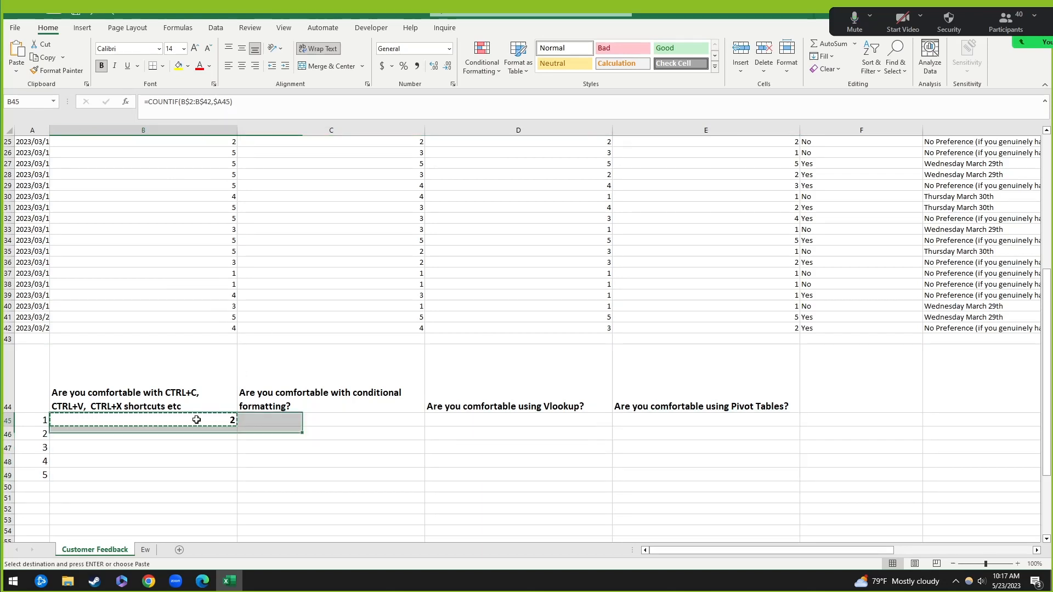
pyautogui.click(188, 103)
pyautogui.press('BackSpace')
pyautogui.click(202, 104)
pyautogui.press('BackSpace')
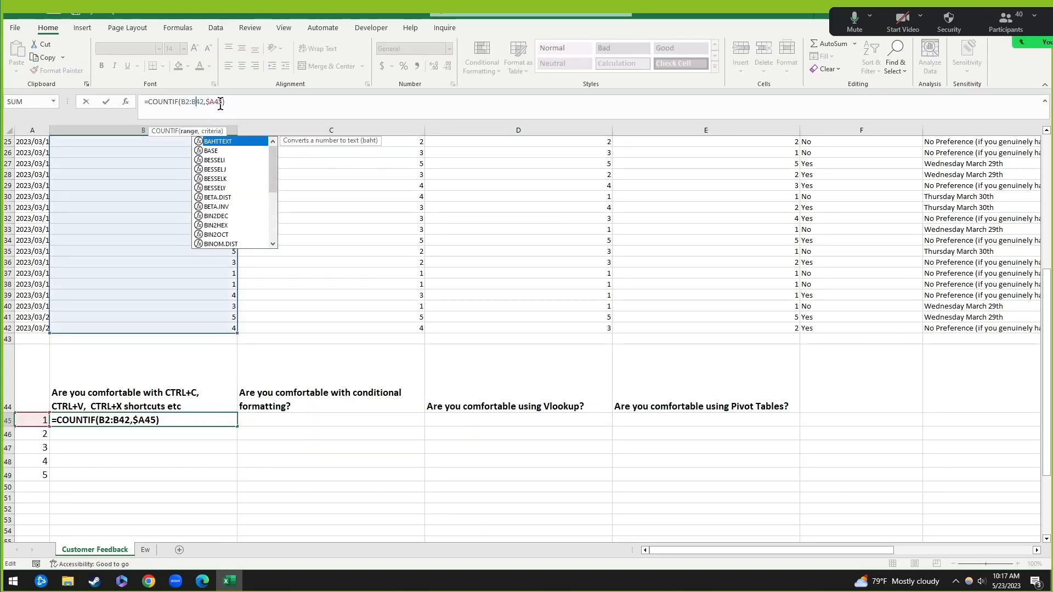
pyautogui.click(209, 103)
pyautogui.press('BackSpace')
pyautogui.press('Return')
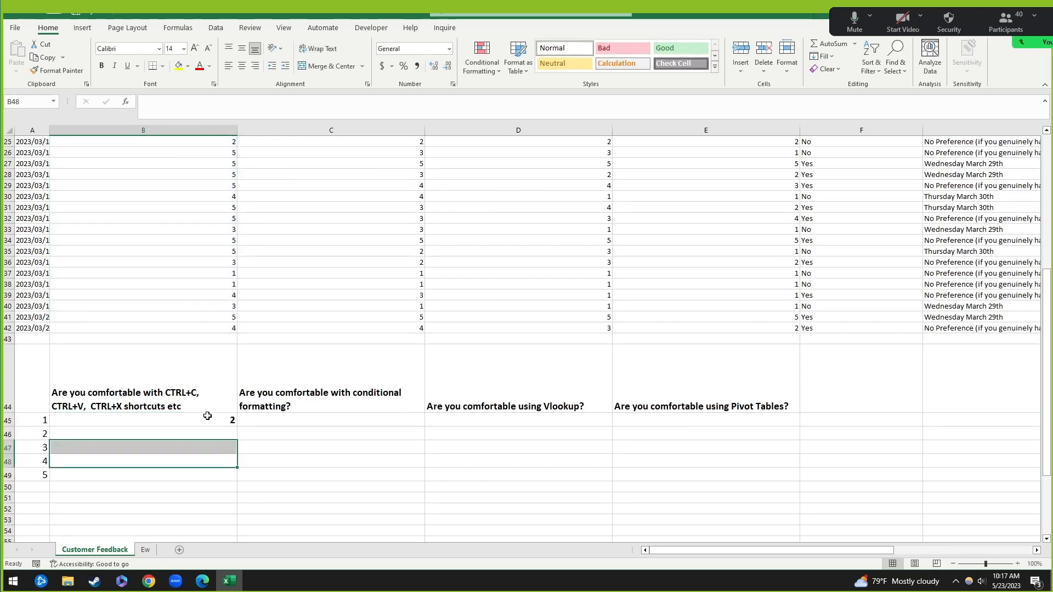
# Step: Paste the unanchored B45 formula across B45:E49, producing skewed counts
pyautogui.click(207, 420)
pyautogui.hotkey('ctrl', 'c')
pyautogui.keyDown('shift'); pyautogui.click(695, 480); pyautogui.keyUp('shift')
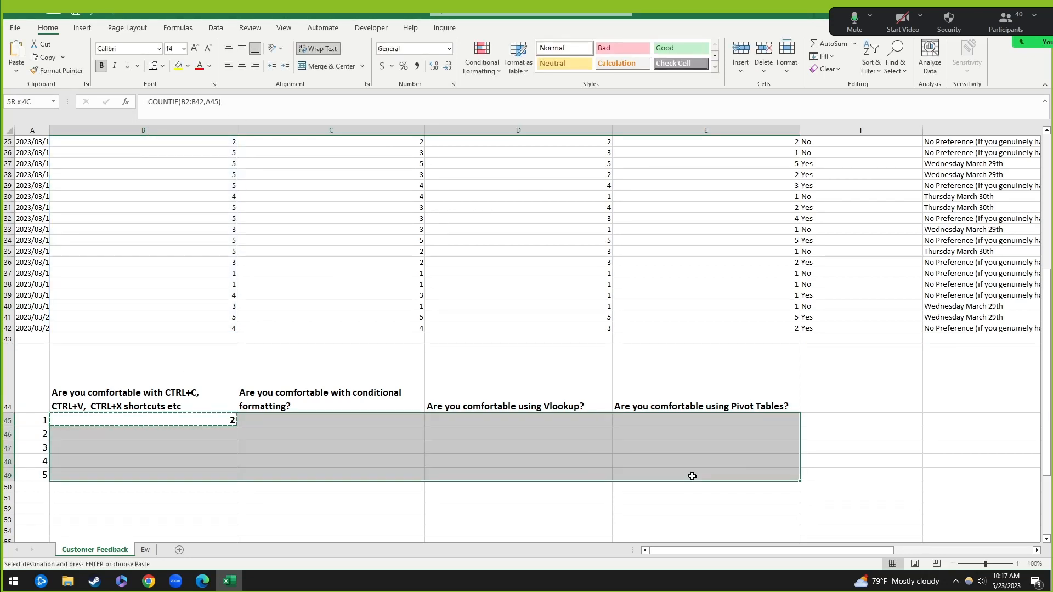
pyautogui.hotkey('ctrl', 'v')
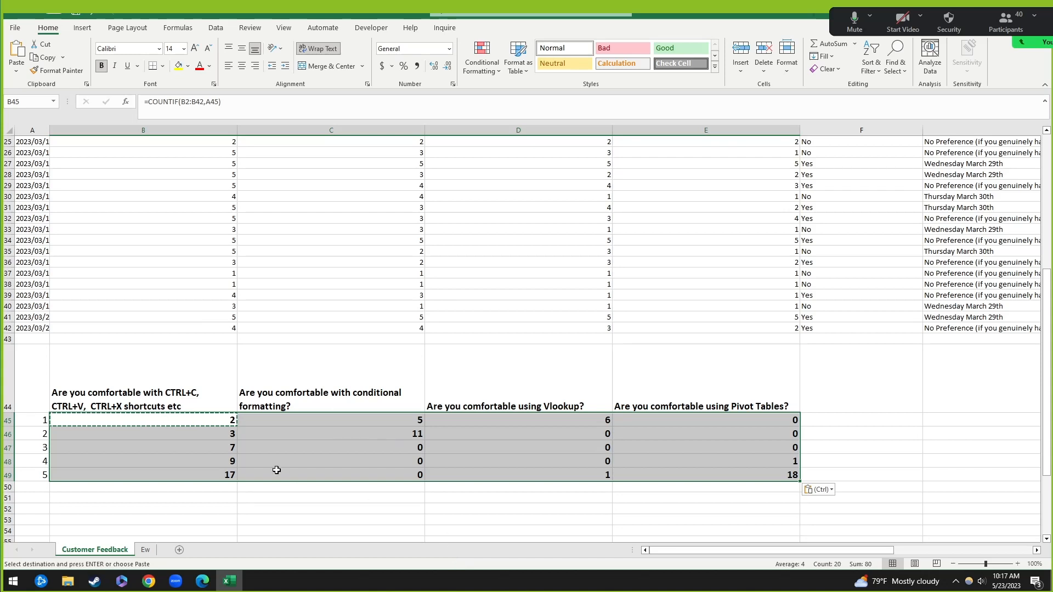
pyautogui.click(621, 499)
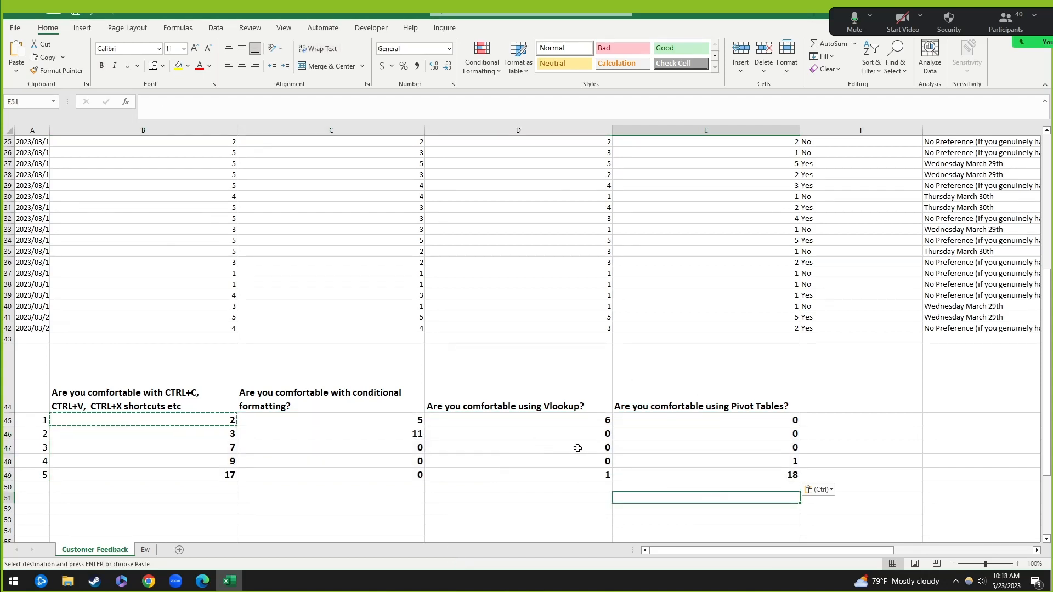
pyautogui.click(607, 463)
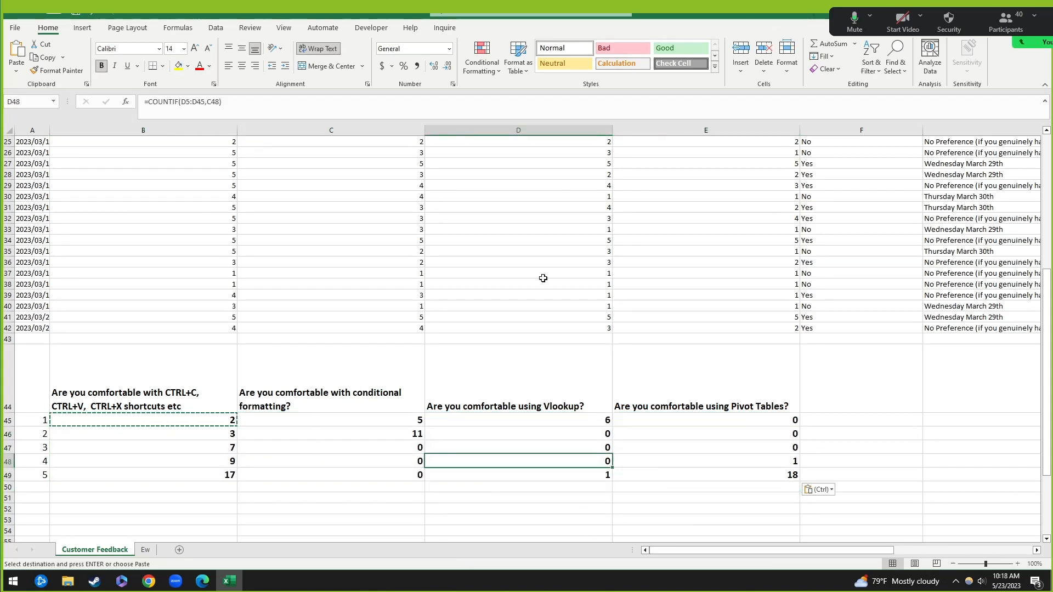
pyautogui.click(301, 102)
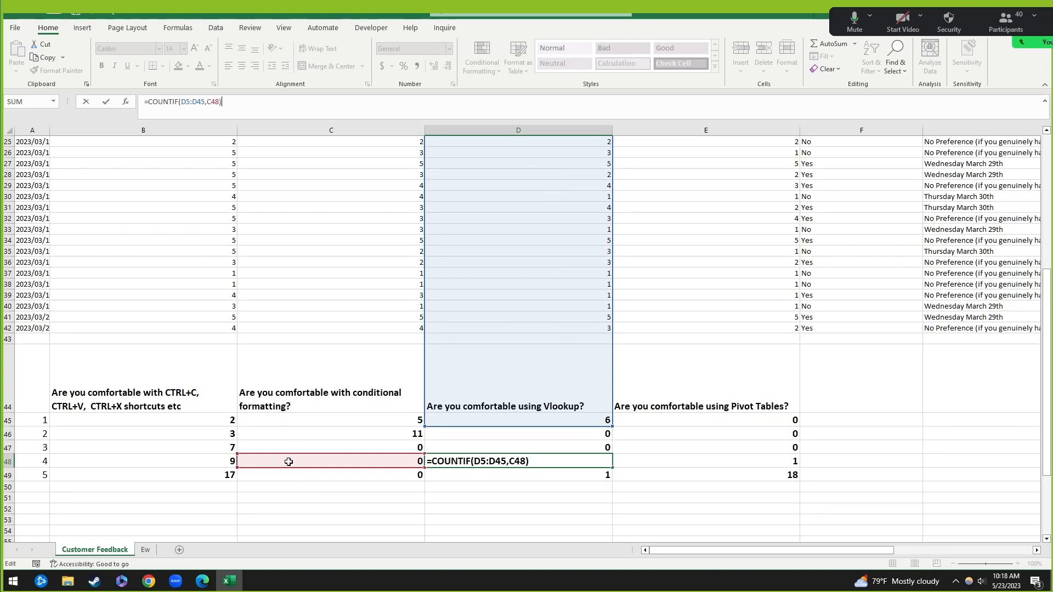
pyautogui.click(61, 469)
pyautogui.click(23, 464)
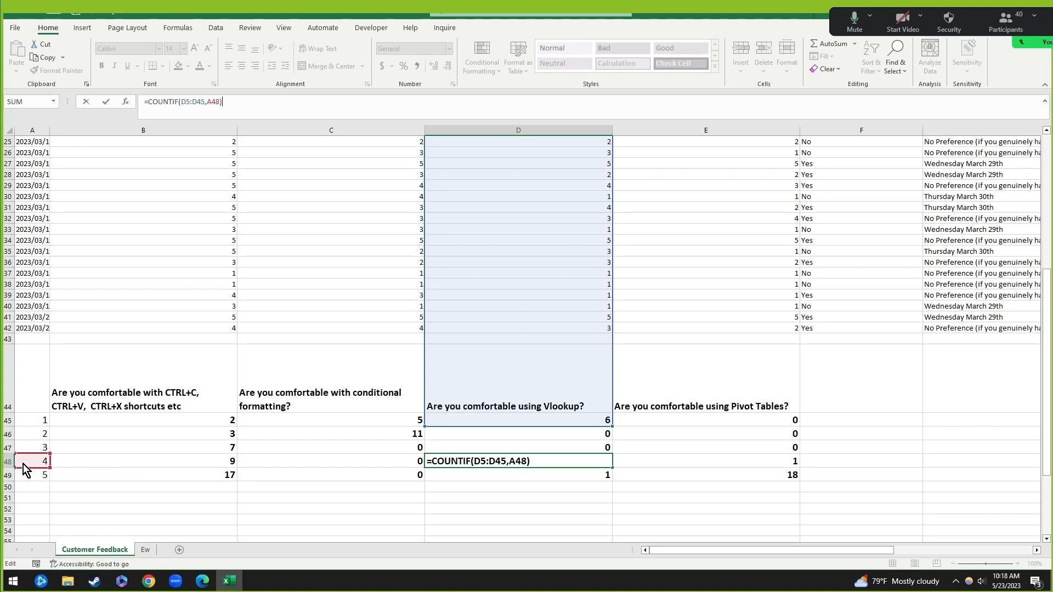
pyautogui.moveTo(28, 464); pyautogui.dragTo(328, 460)
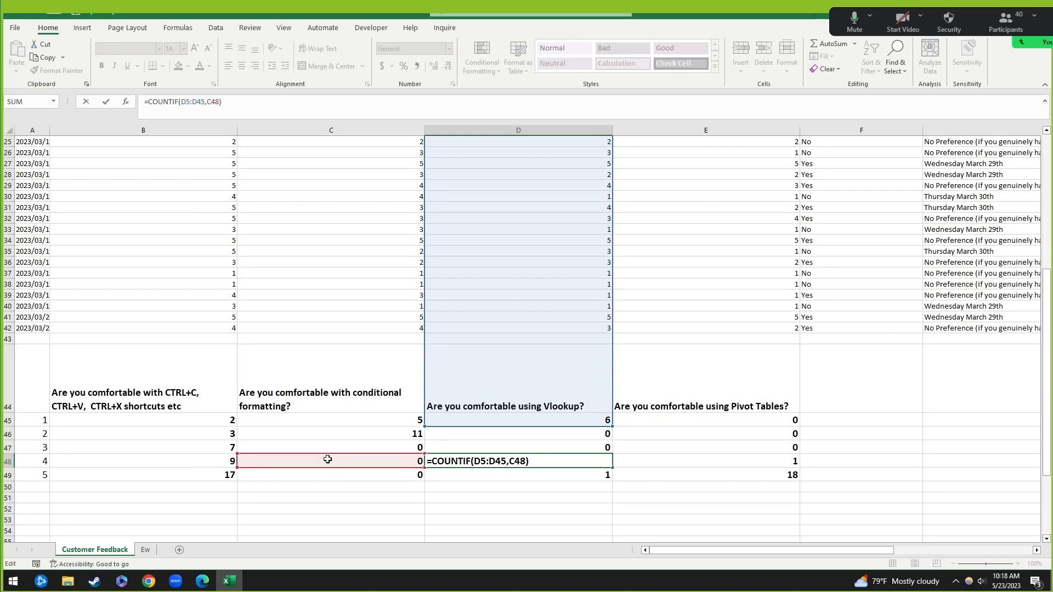
pyautogui.hotkey('ctrl', 'Return')
# Step: Undo the drifted pasted copies so only B45's formula remains
pyautogui.click(329, 496)
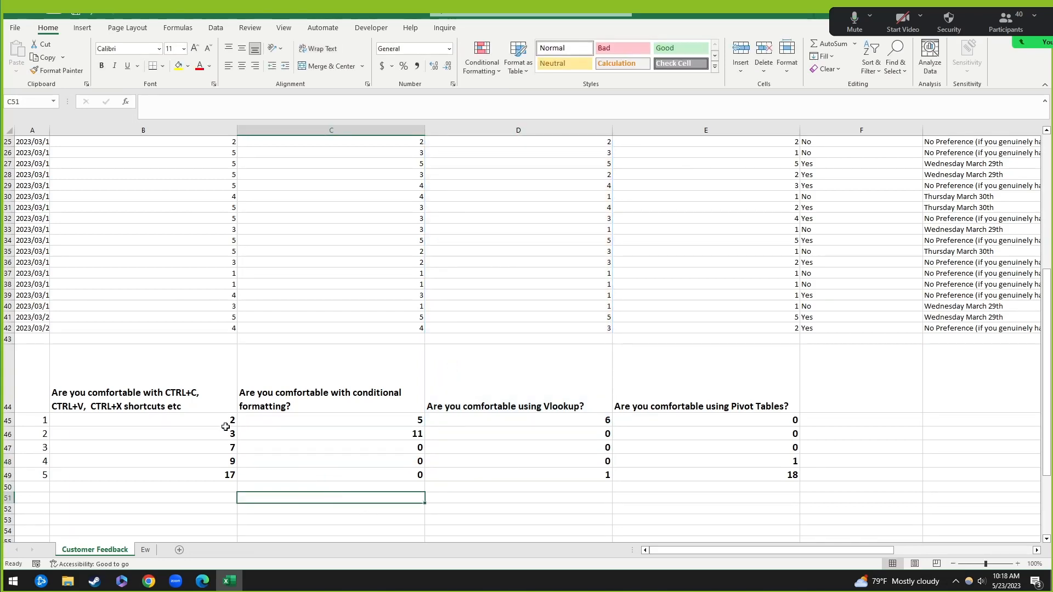
pyautogui.click(226, 428)
pyautogui.hotkey('ctrl', 'z')
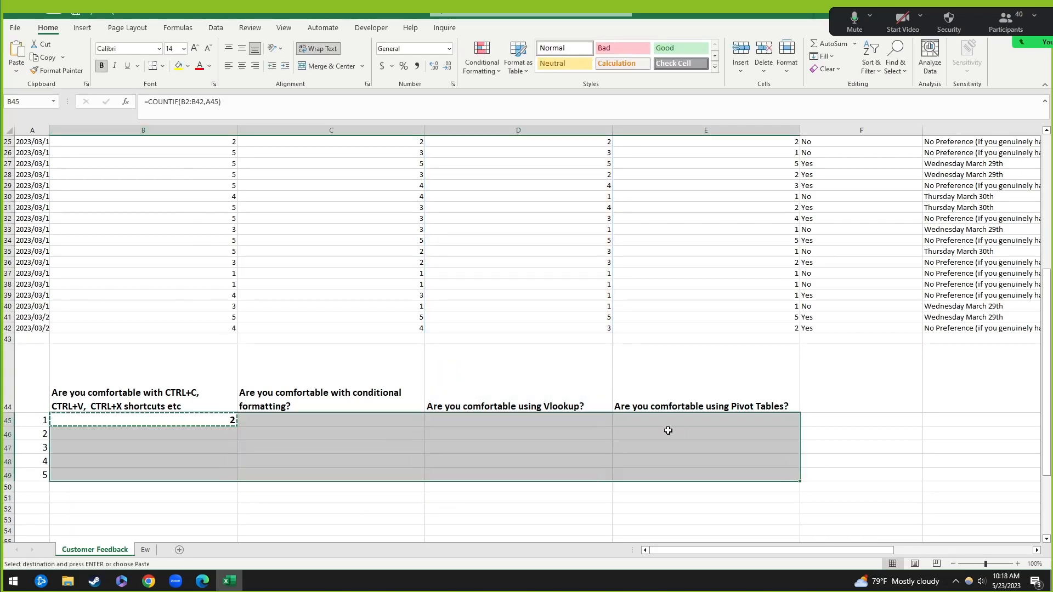
pyautogui.click(193, 429)
pyautogui.click(195, 422)
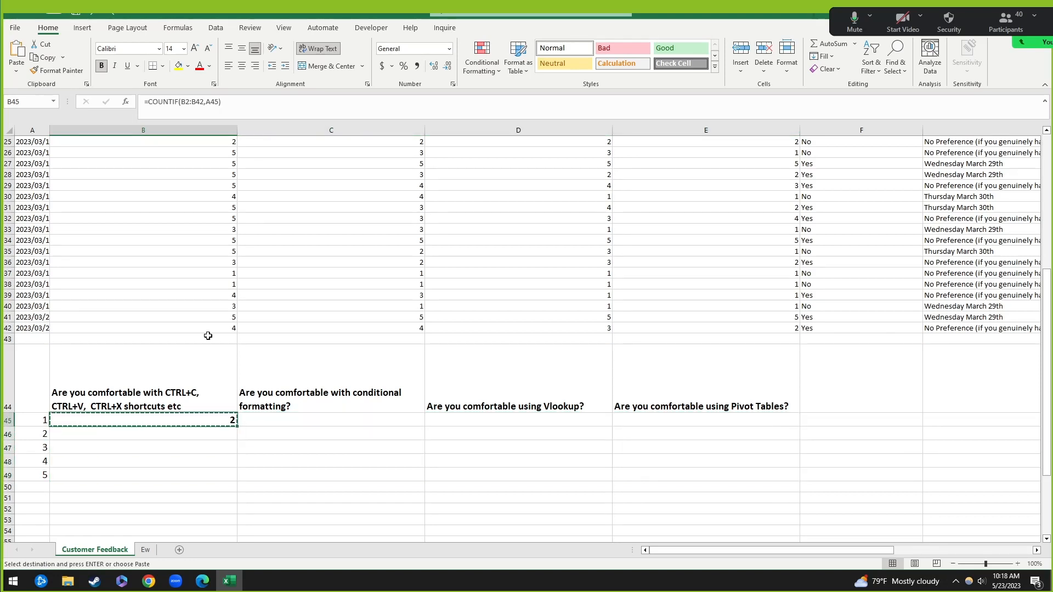
# Step: Review the B2:B42 range and A45 criterion of B45's COUNTIF formula
pyautogui.click(183, 102)
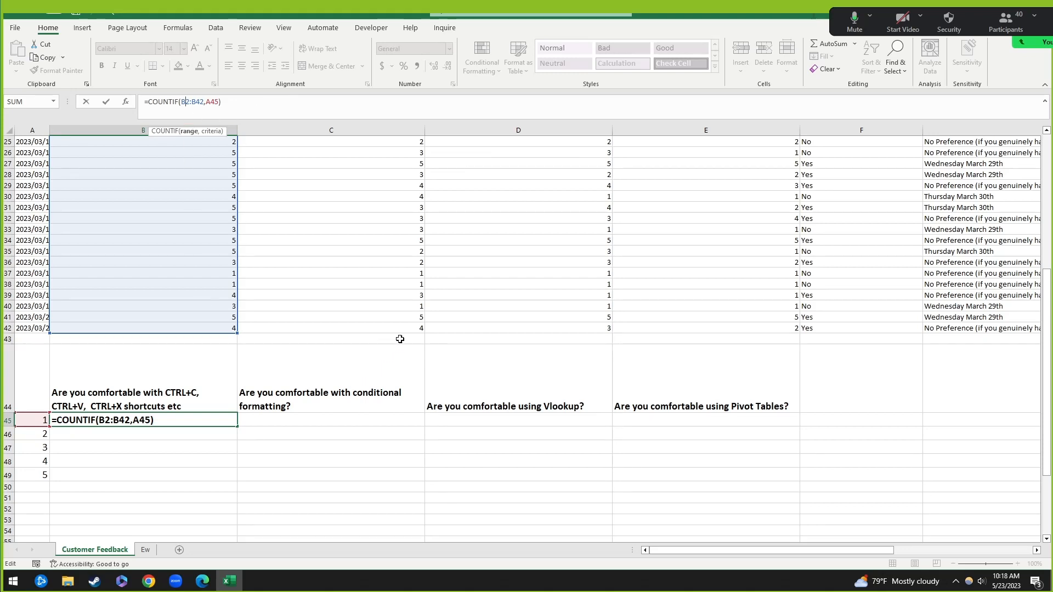
pyautogui.click(237, 103)
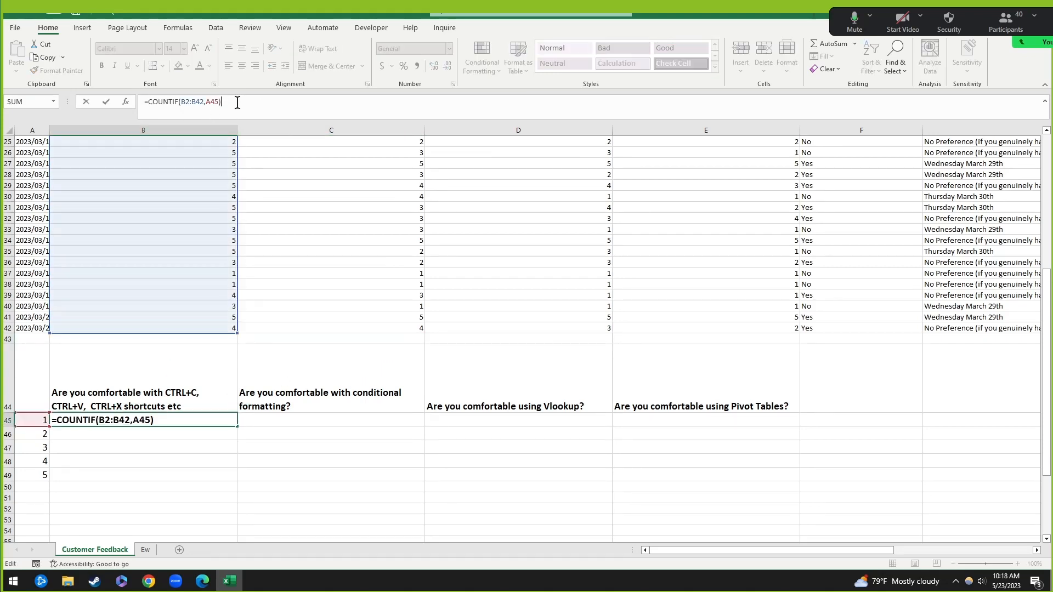
pyautogui.click(162, 102)
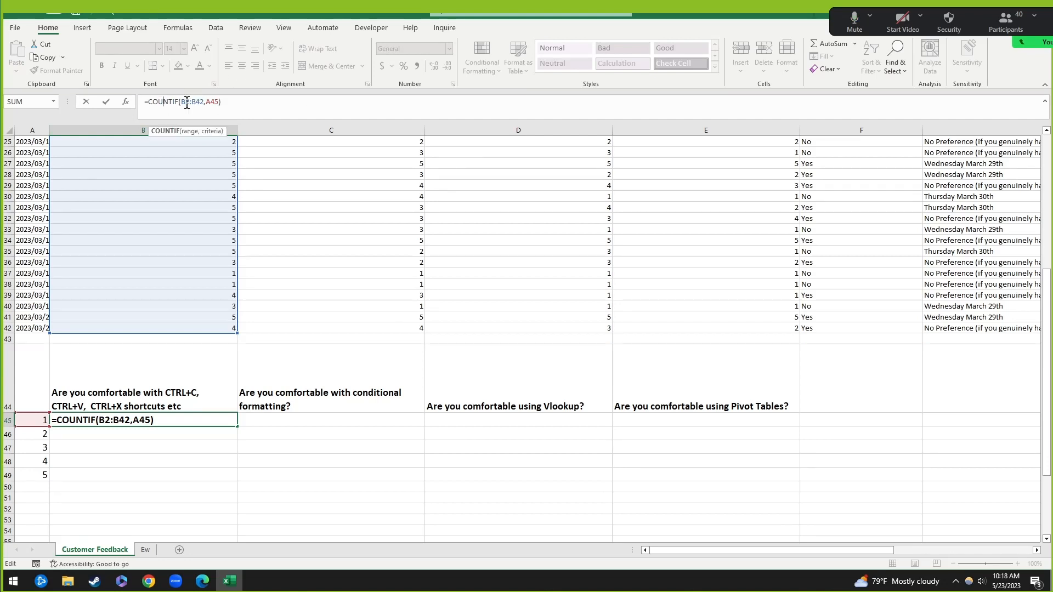
pyautogui.click(181, 102)
pyautogui.click(249, 102)
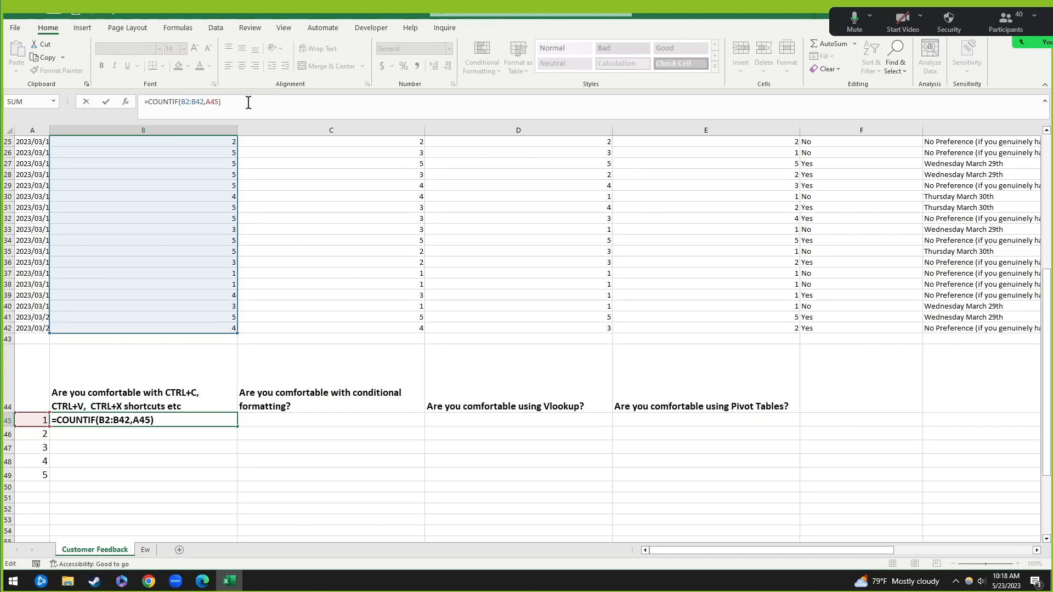
pyautogui.click(187, 102)
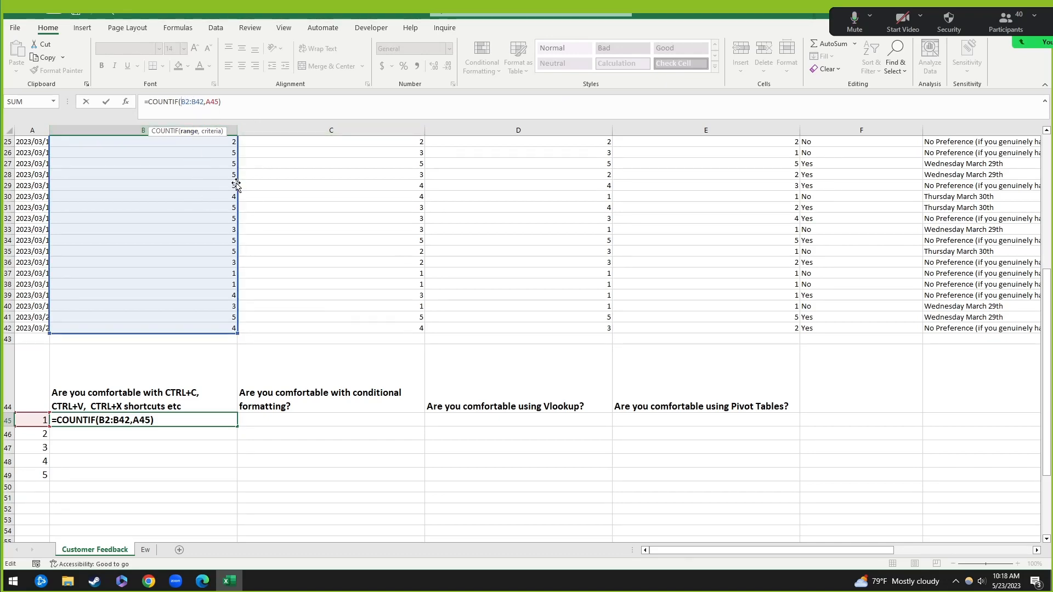
pyautogui.scroll(7, 233, 214)
pyautogui.scroll(-6, 229, 207)
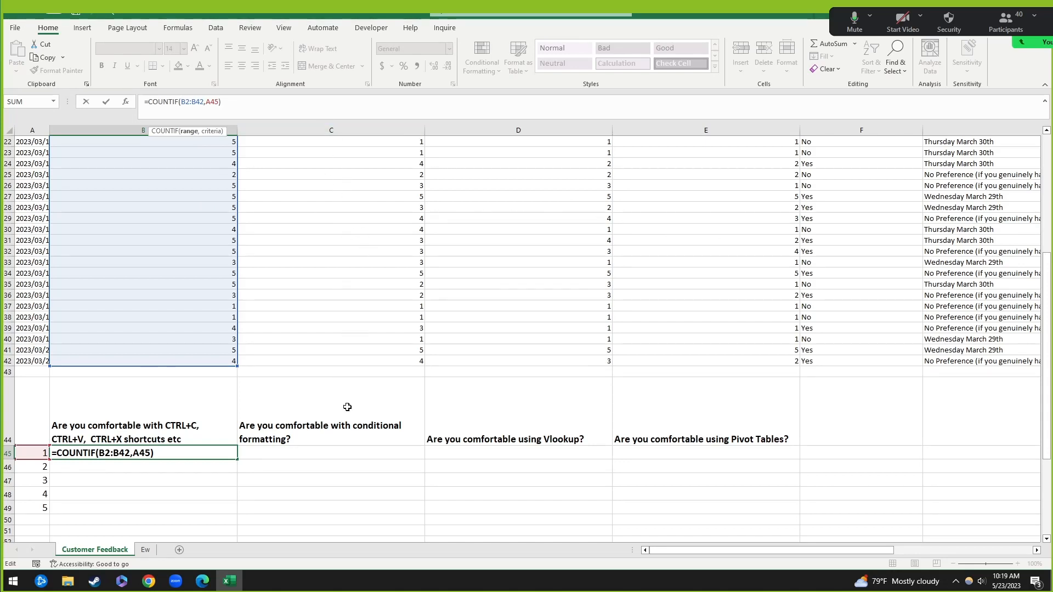
# Step: Adjust B45's COUNTIF range in the formula so it covers B2:B42
pyautogui.moveTo(246, 321); pyautogui.dragTo(337, 349)
pyautogui.scroll(7, 678, 325)
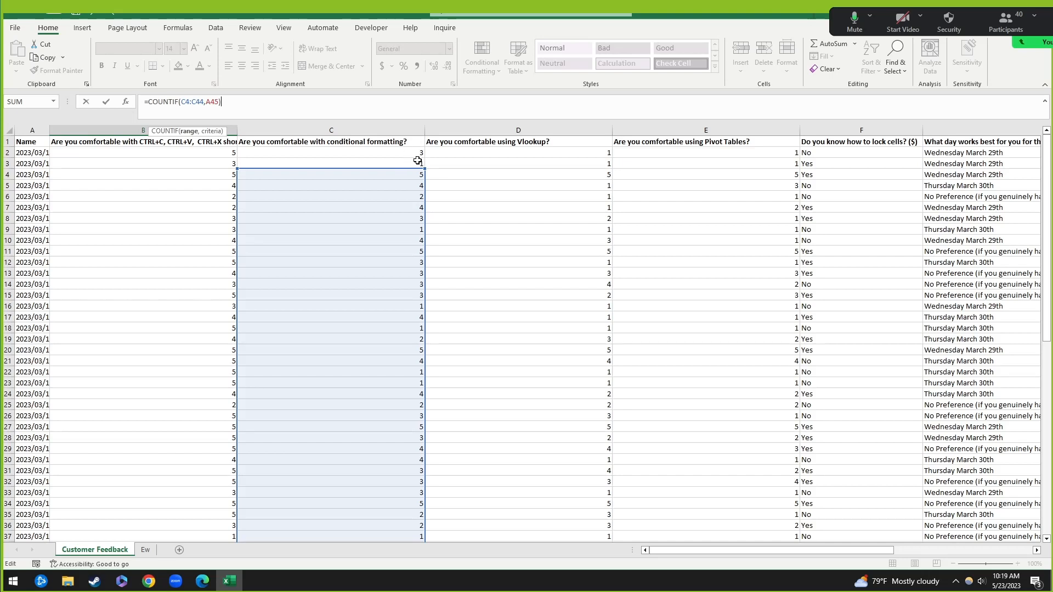
pyautogui.moveTo(417, 160); pyautogui.dragTo(228, 174)
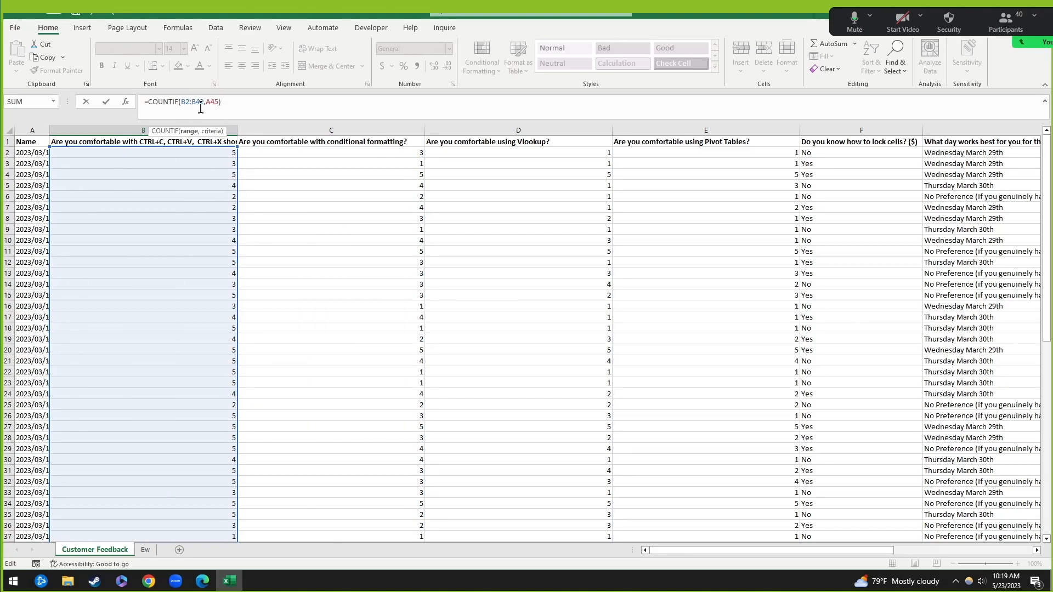
pyautogui.scroll(-4, 195, 219)
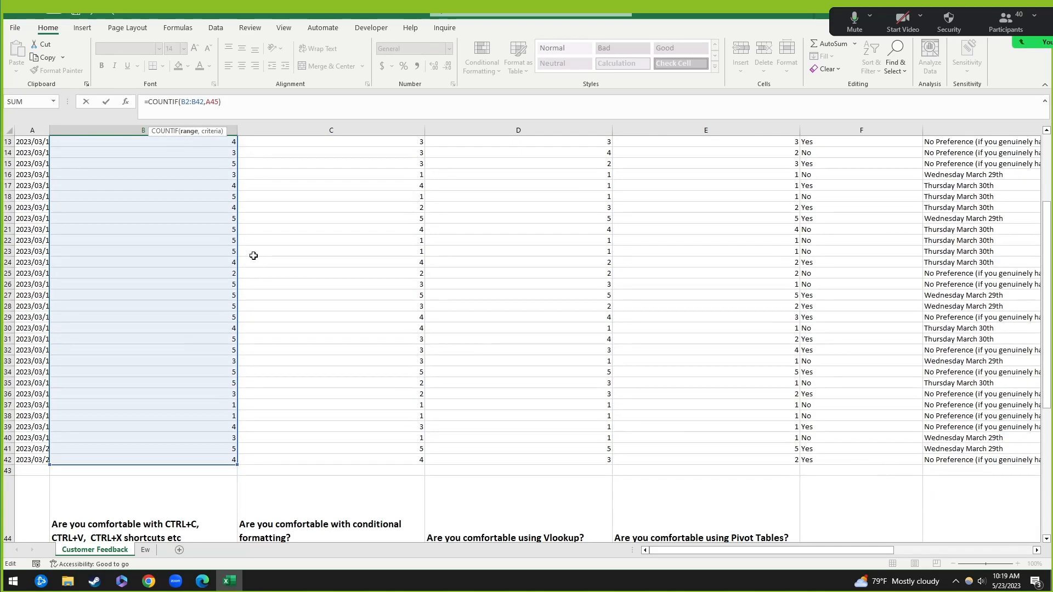
pyautogui.moveTo(238, 292); pyautogui.dragTo(200, 240)
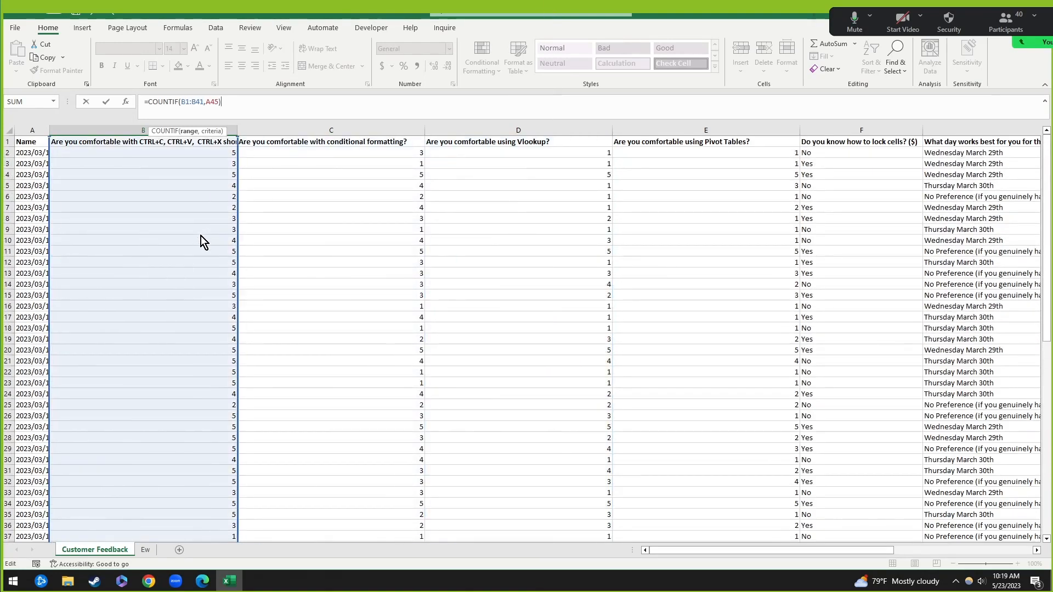
pyautogui.scroll(-8, 252, 296)
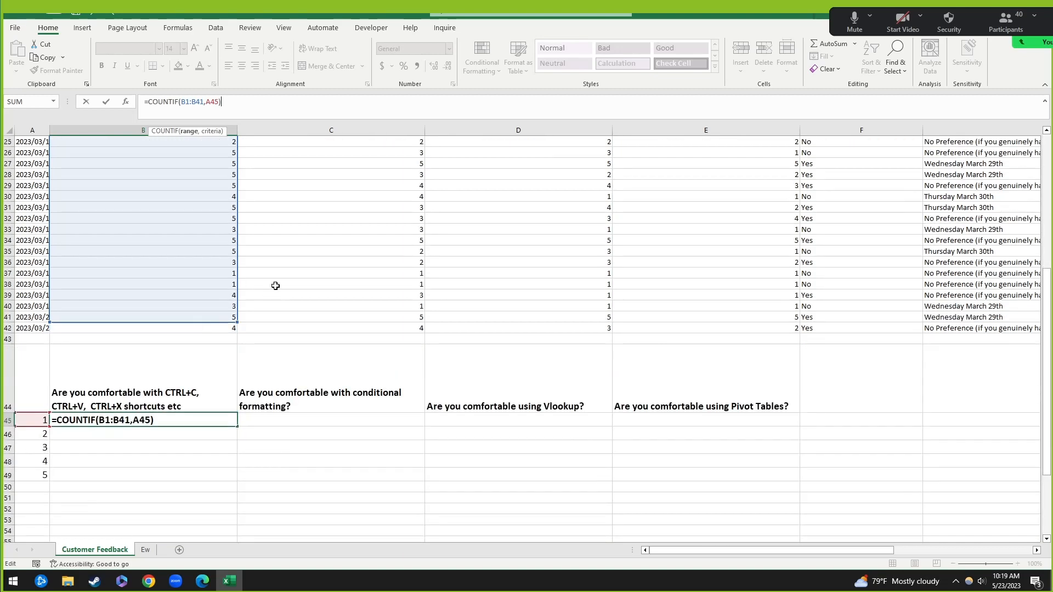
pyautogui.moveTo(236, 322); pyautogui.dragTo(234, 331)
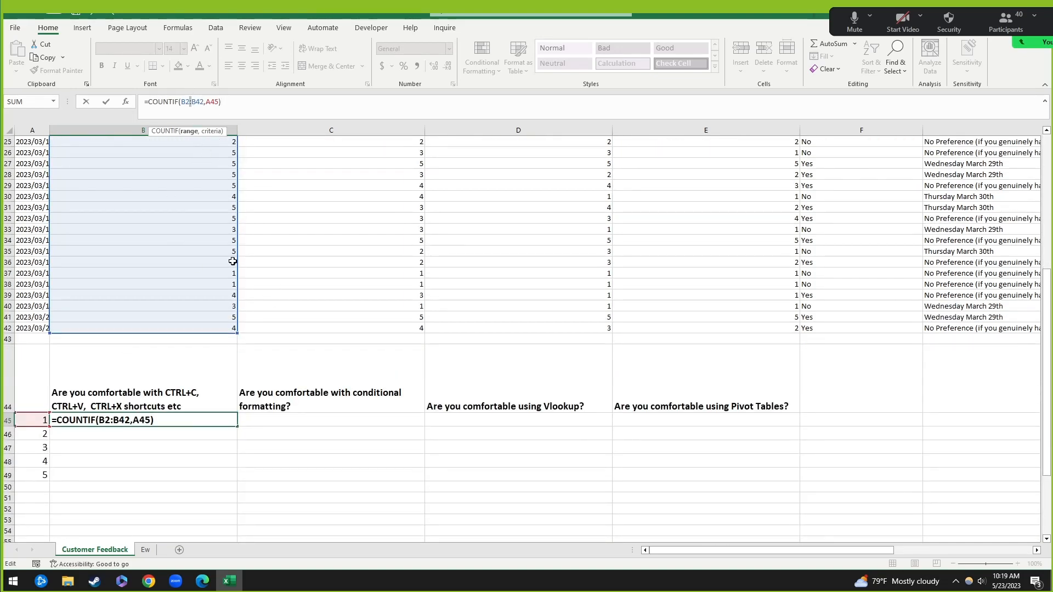
pyautogui.moveTo(235, 251); pyautogui.dragTo(210, 249)
# Step: Lock the range rows and criterion column, giving =COUNTIF(B$2:B$42,$A45), which returns 2
pyautogui.write('$')
pyautogui.click(199, 101)
pyautogui.write('$')
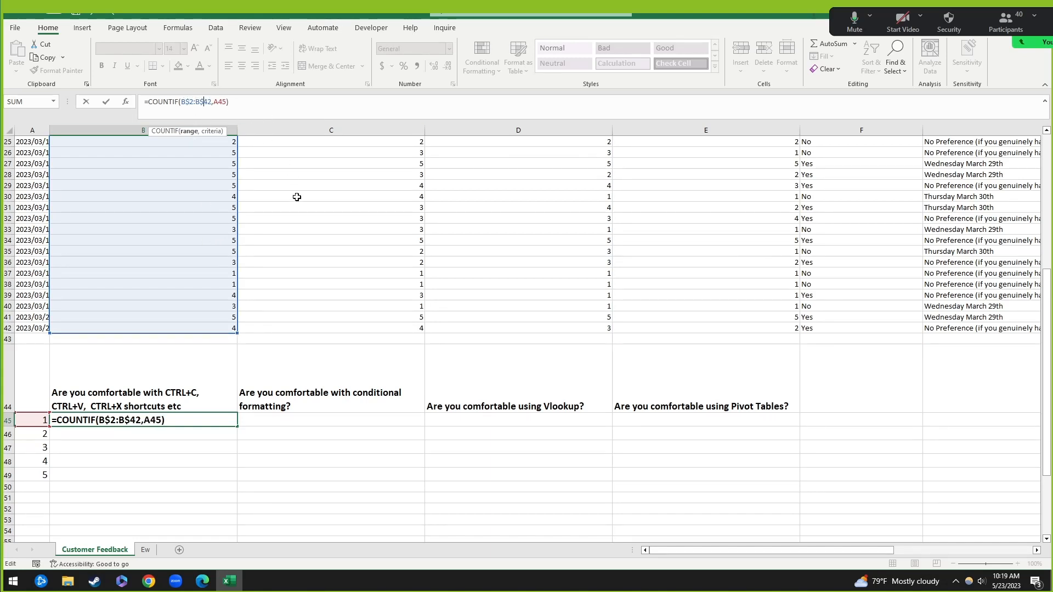
pyautogui.moveTo(30, 428)
pyautogui.mouseDown()
pyautogui.moveTo(30, 442)
pyautogui.moveTo(35, 425)
pyautogui.mouseUp()
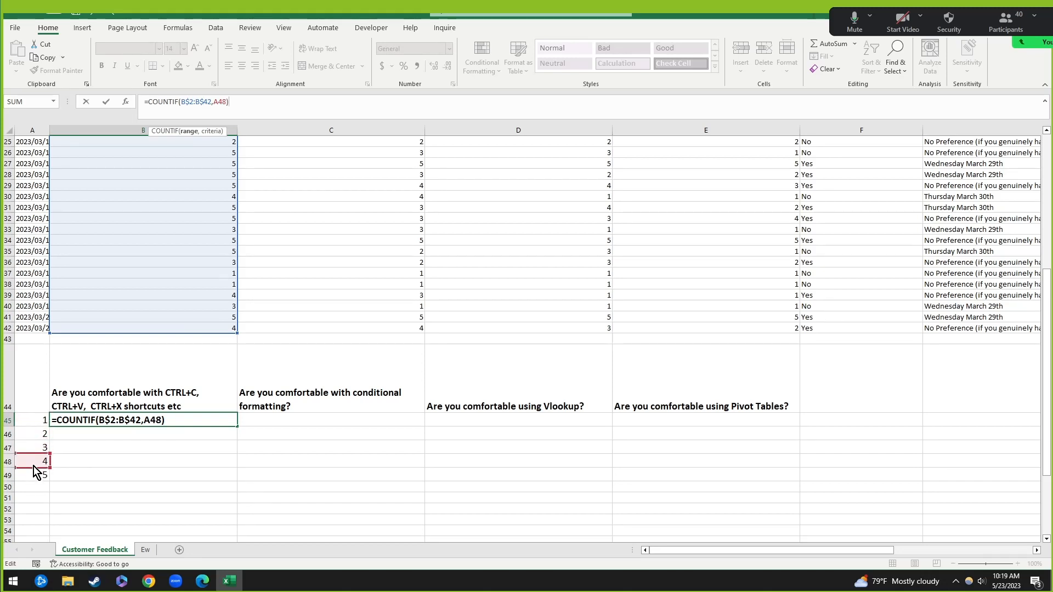
pyautogui.moveTo(34, 466); pyautogui.dragTo(45, 422)
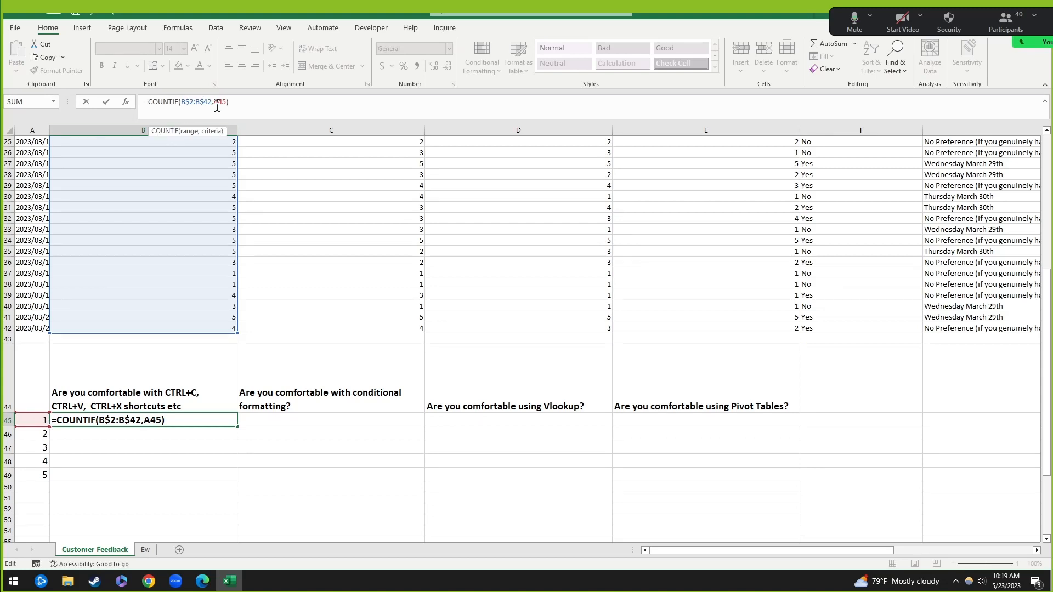
pyautogui.write('$')
pyautogui.hotkey('ctrl', 'Return')
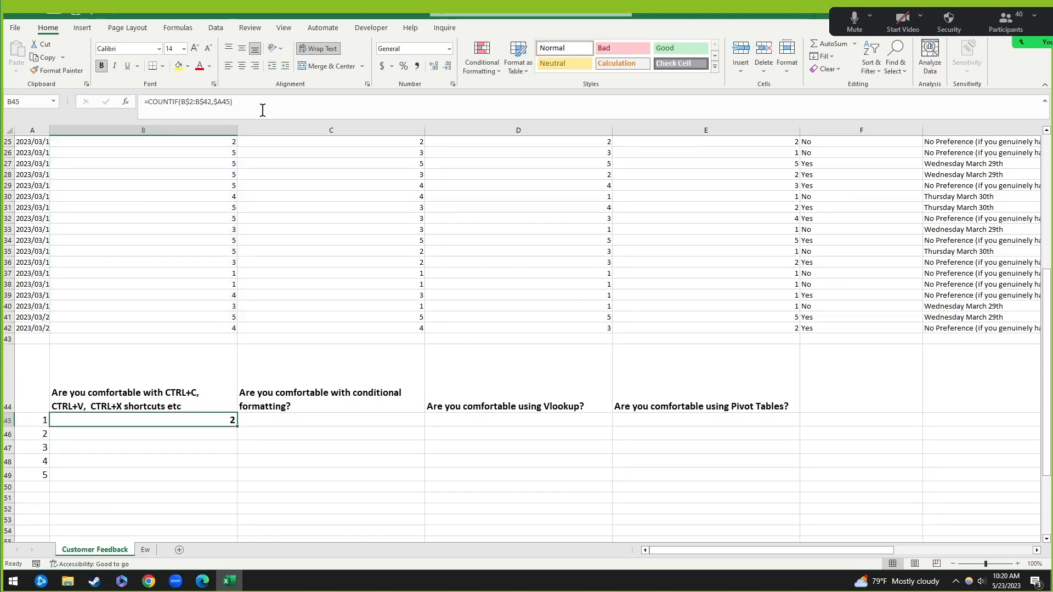
# Step: Copy B45's COUNTIF across B45:E49 to tally ratings 1–5 for all four questions
pyautogui.hotkey('ctrl', 'c')
pyautogui.rightClick(192, 423)
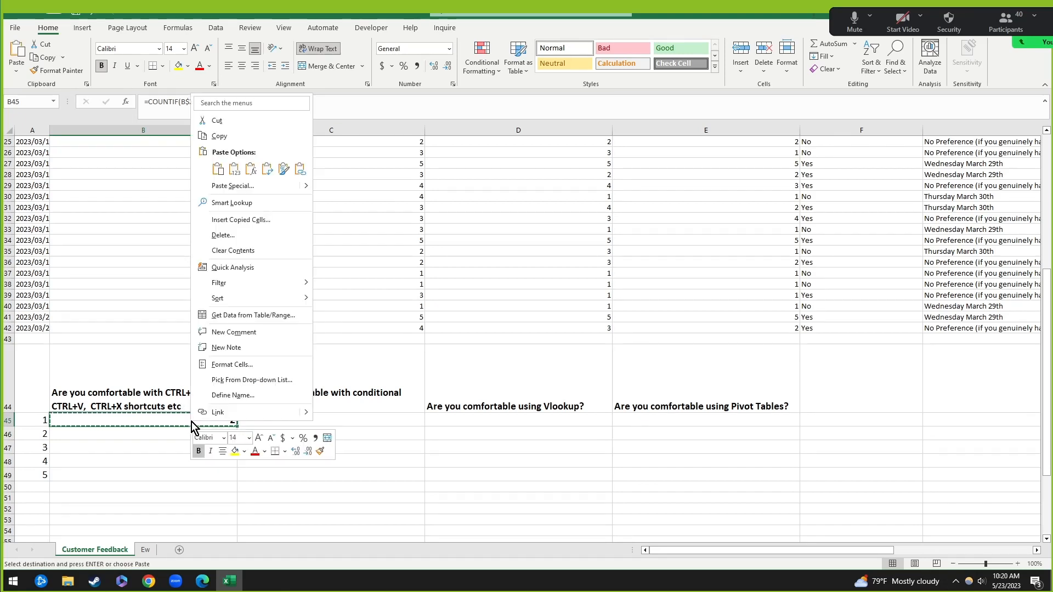
pyautogui.press('Escape')
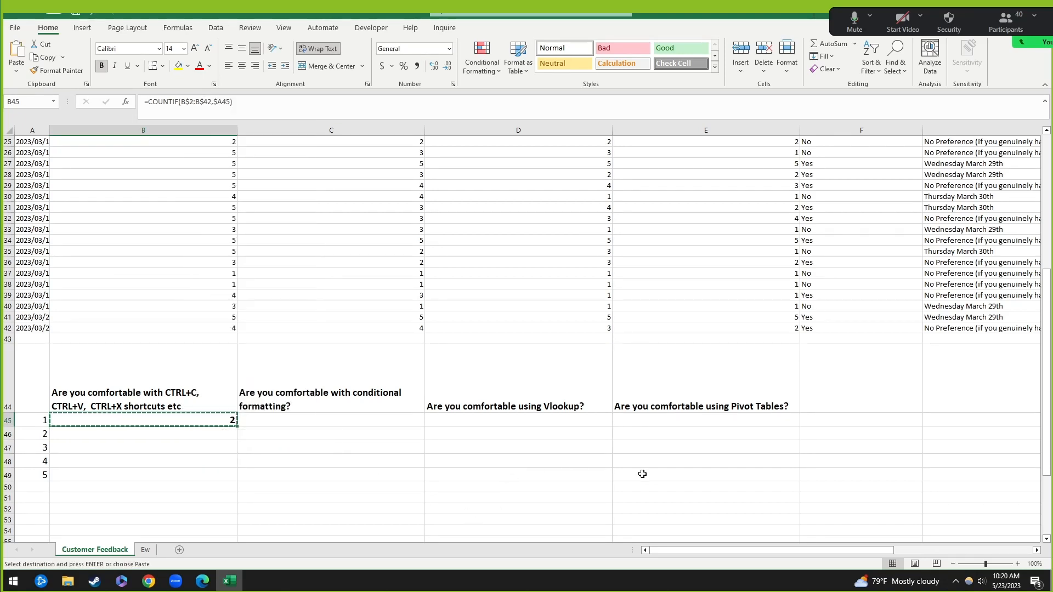
pyautogui.keyDown('shift'); pyautogui.click(696, 475); pyautogui.keyUp('shift')
pyautogui.hotkey('ctrl', 'v')
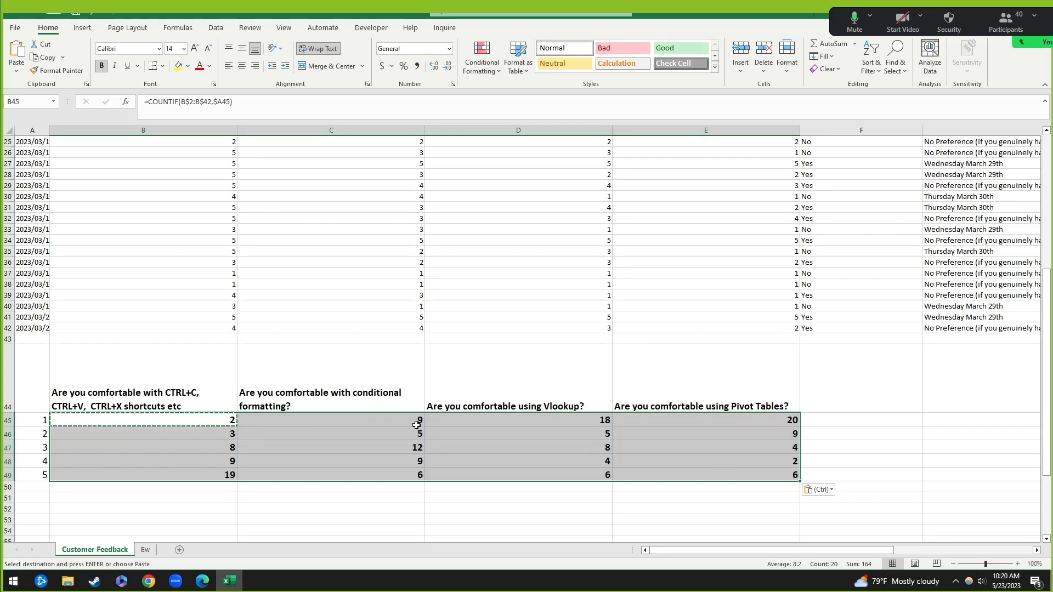
pyautogui.moveTo(417, 425); pyautogui.dragTo(419, 476)
pyautogui.moveTo(748, 430); pyautogui.dragTo(795, 476)
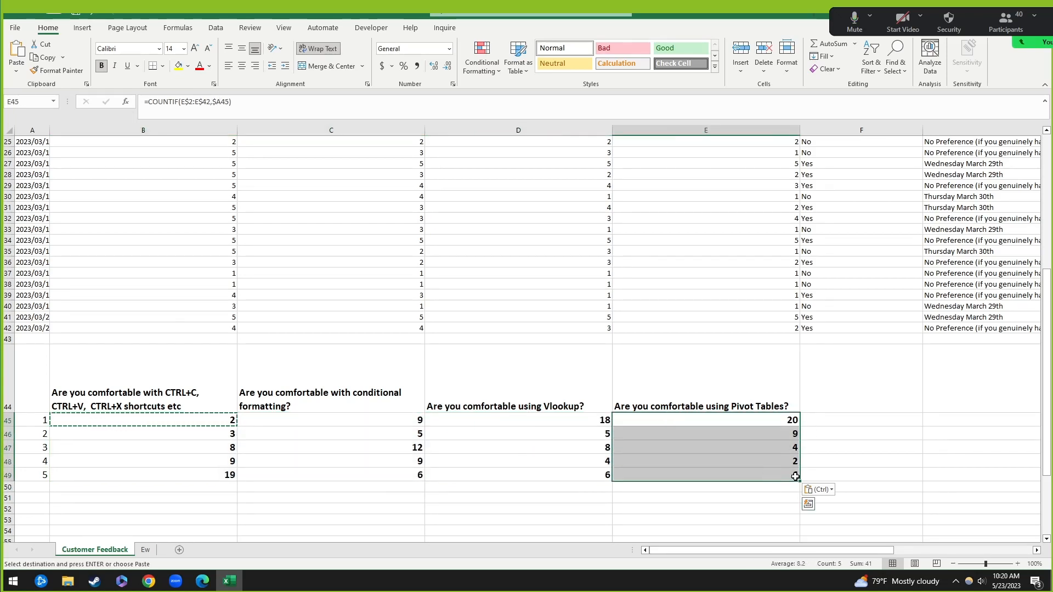
pyautogui.click(104, 426)
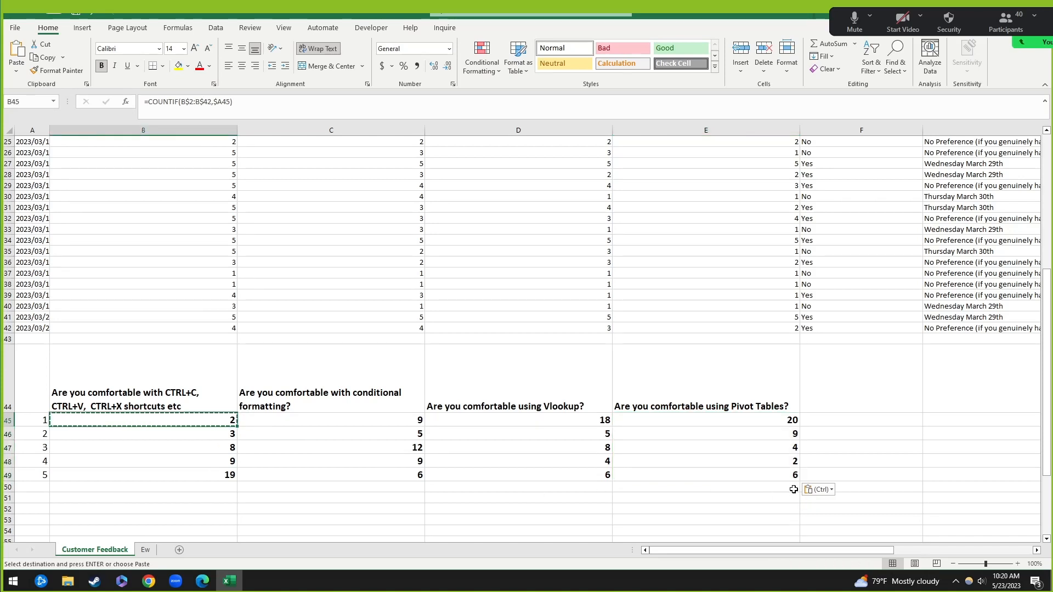
pyautogui.keyDown('shift'); pyautogui.click(783, 470); pyautogui.keyUp('shift')
pyautogui.press('Escape')
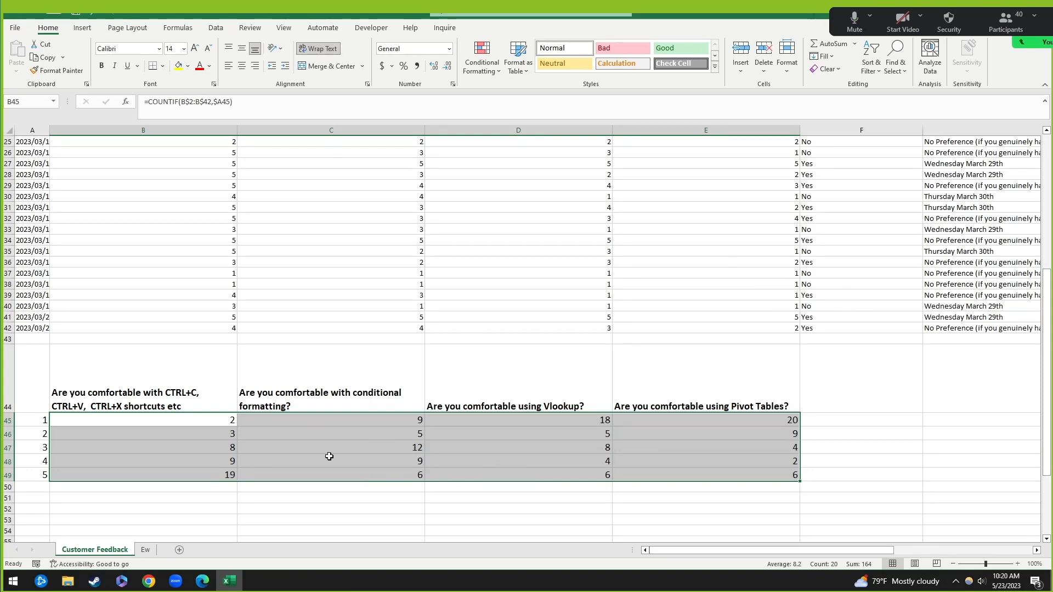
pyautogui.click(235, 418)
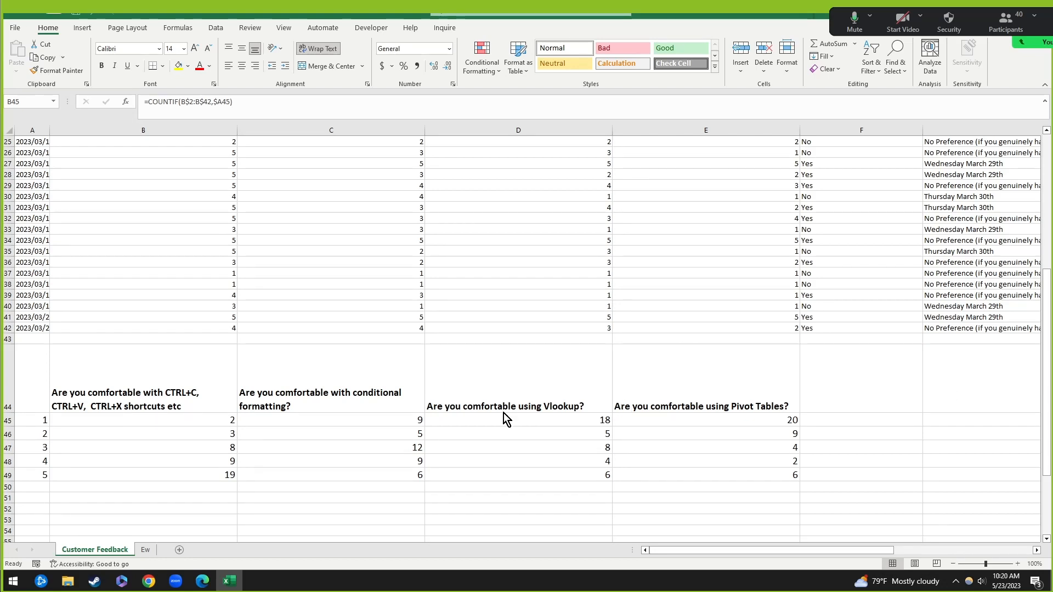
# Step: Select the ratings and CTRL+C question counts in A44:B49
pyautogui.click(273, 427)
pyautogui.scroll(-3, 278, 407)
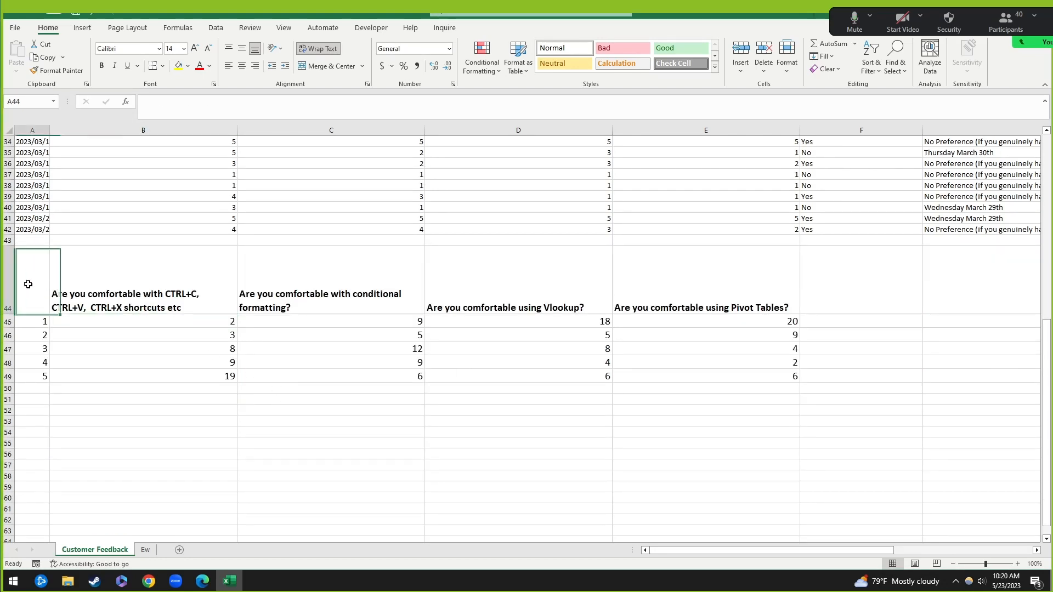
pyautogui.moveTo(28, 282); pyautogui.dragTo(175, 389)
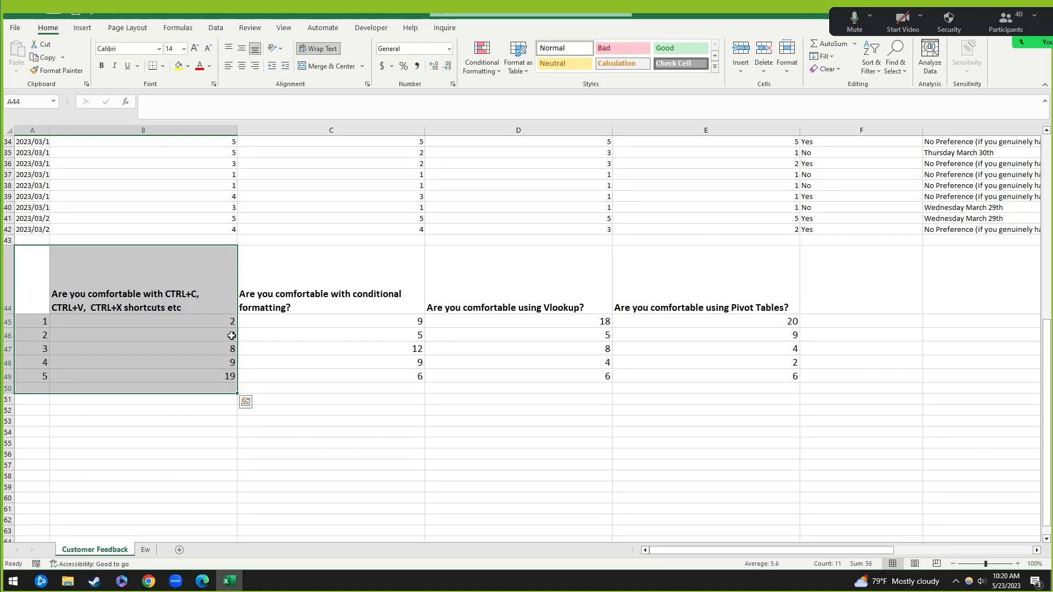
pyautogui.keyDown('shift'); pyautogui.click(171, 376); pyautogui.keyUp('shift')
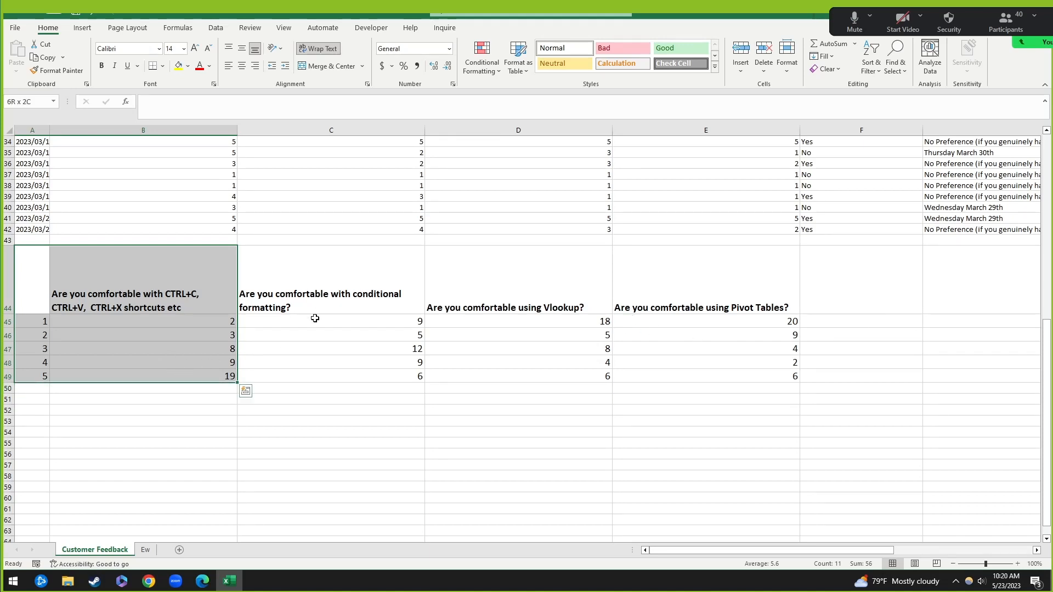
pyautogui.scroll(-2, 203, 329)
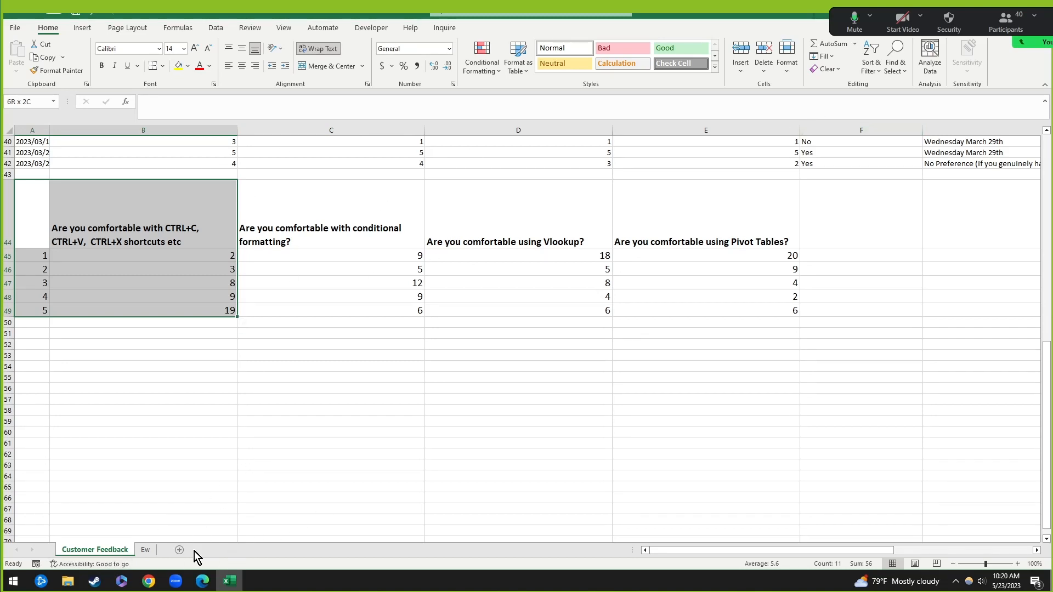
pyautogui.hotkey('alt', 'Tab')
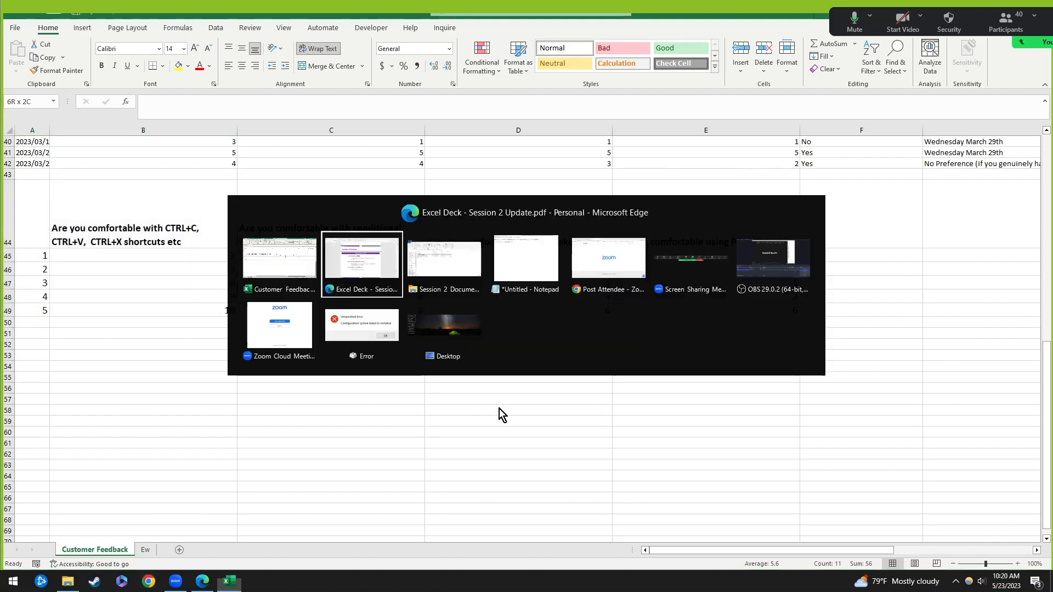
pyautogui.scroll(-5, 540, 285)
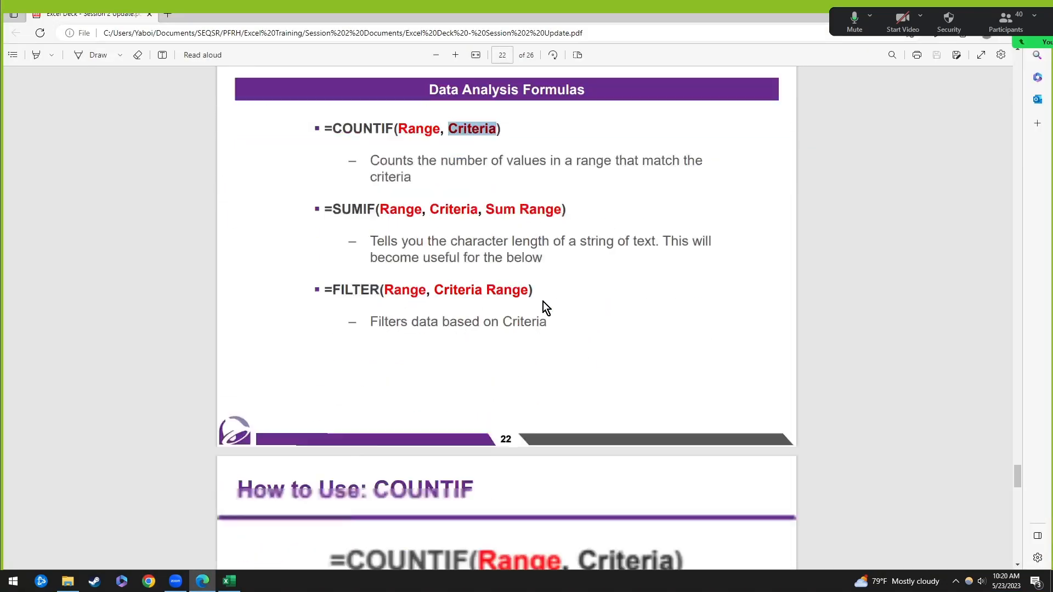
pyautogui.scroll(10, 611, 252)
pyautogui.scroll(15, 757, 326)
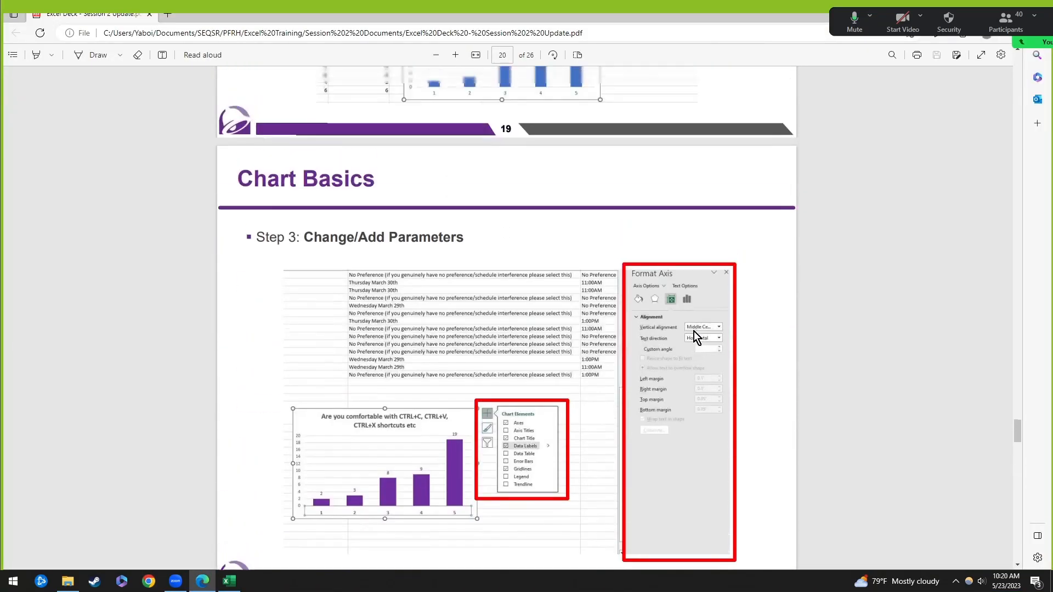
pyautogui.scroll(6, 428, 301)
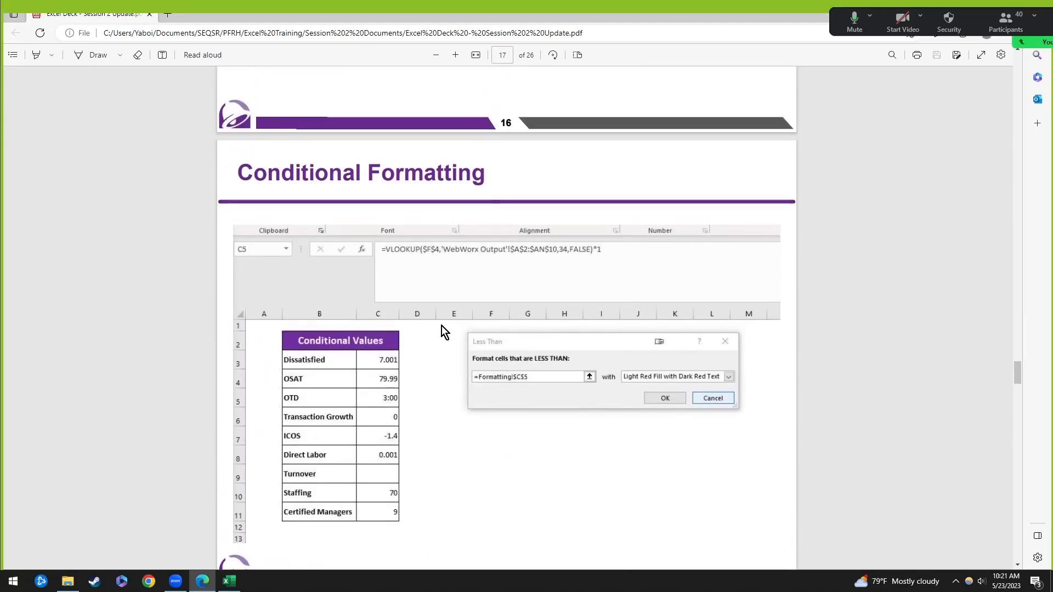
pyautogui.scroll(-10, 522, 346)
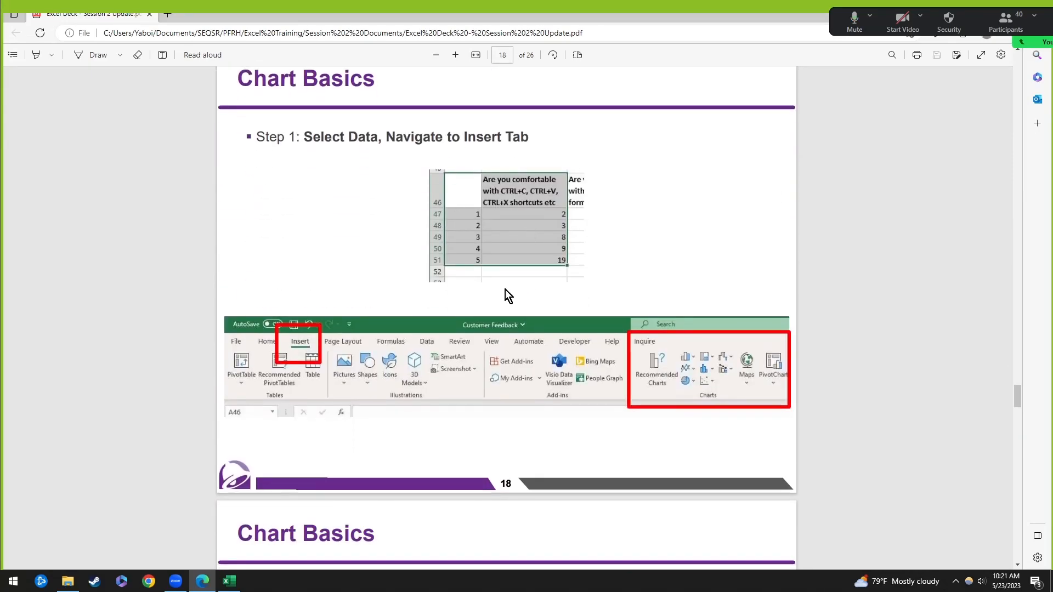
pyautogui.scroll(-2, 629, 321)
pyautogui.hotkey('alt', 'Tab')
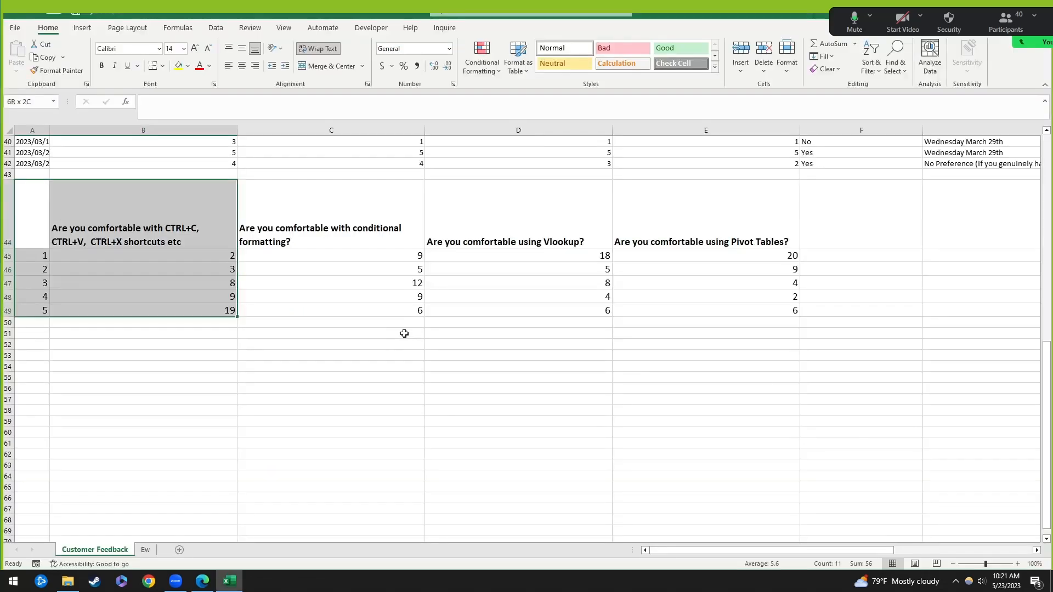
pyautogui.click(188, 392)
pyautogui.moveTo(46, 225); pyautogui.dragTo(170, 310)
# Step: Try selecting the headings and counts of each question in B44:E49
pyautogui.click(82, 31)
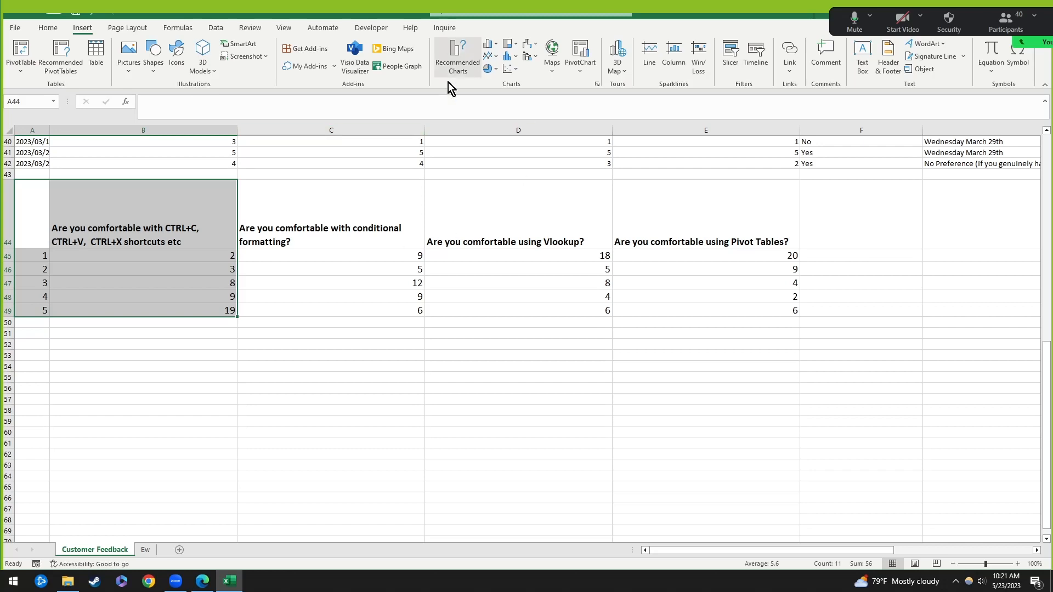
pyautogui.click(172, 381)
pyautogui.moveTo(38, 212); pyautogui.dragTo(155, 312)
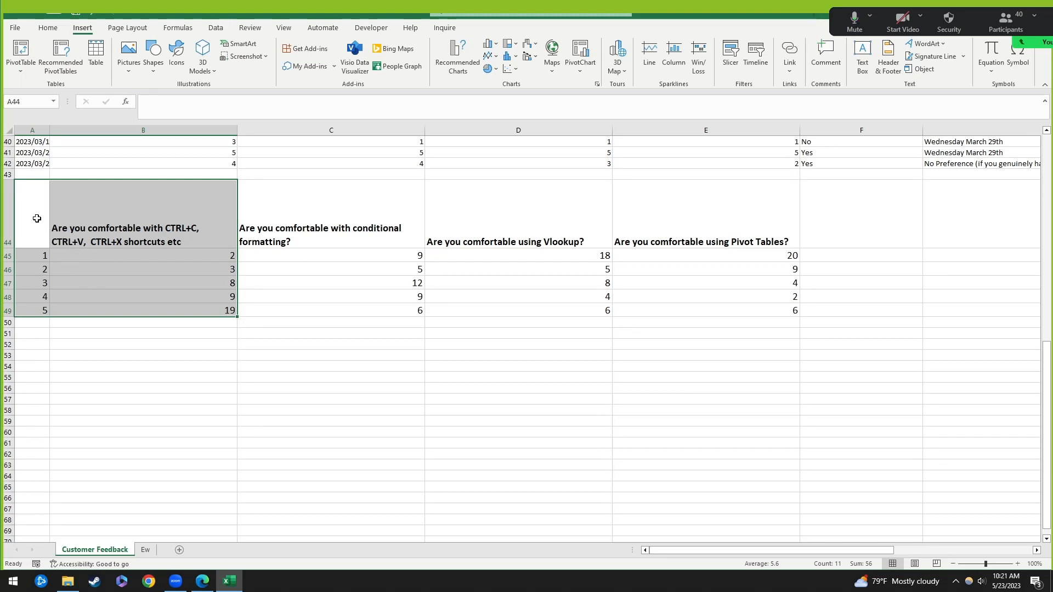
pyautogui.moveTo(36, 218); pyautogui.dragTo(144, 307)
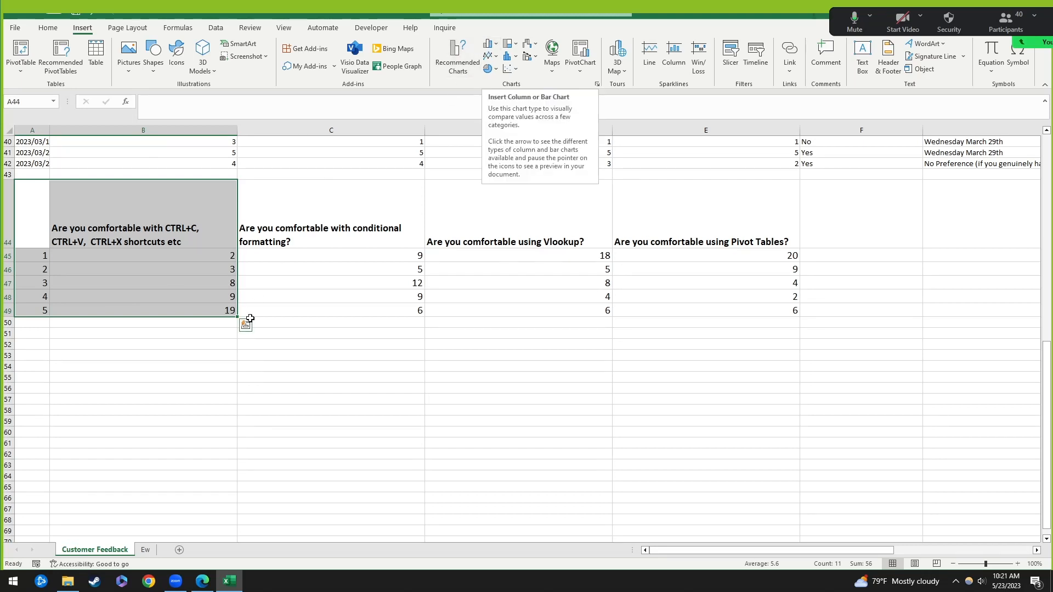
pyautogui.click(168, 223)
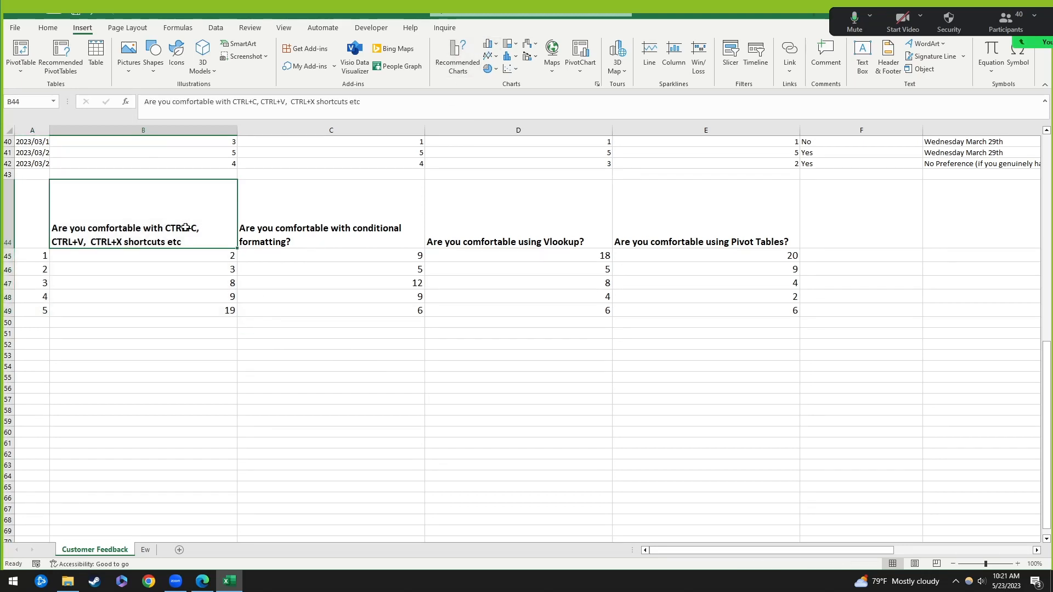
pyautogui.moveTo(186, 227); pyautogui.dragTo(189, 306)
pyautogui.moveTo(357, 207); pyautogui.dragTo(369, 307)
pyautogui.click(531, 223)
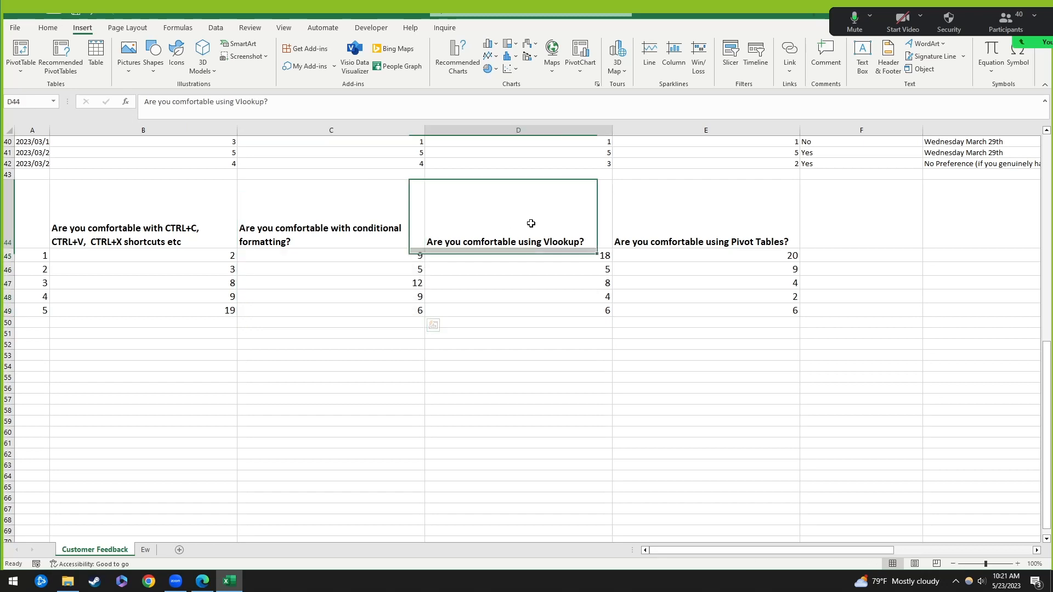
pyautogui.moveTo(531, 223); pyautogui.dragTo(550, 308)
pyautogui.moveTo(690, 241); pyautogui.dragTo(694, 310)
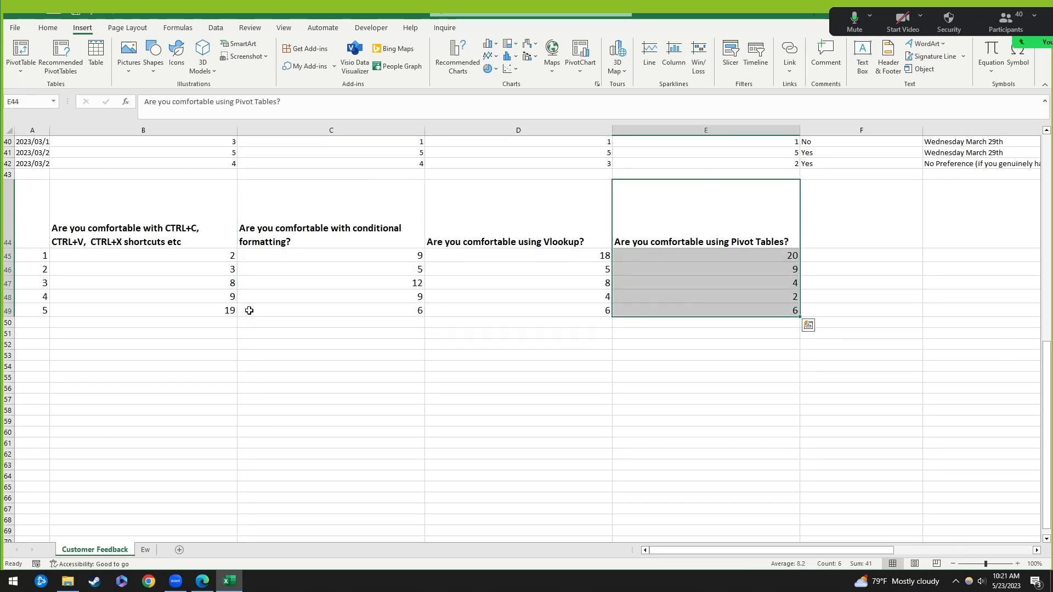
# Step: Select A44:B49 and show the Insert Column or Bar Chart options
pyautogui.moveTo(35, 219); pyautogui.dragTo(175, 302)
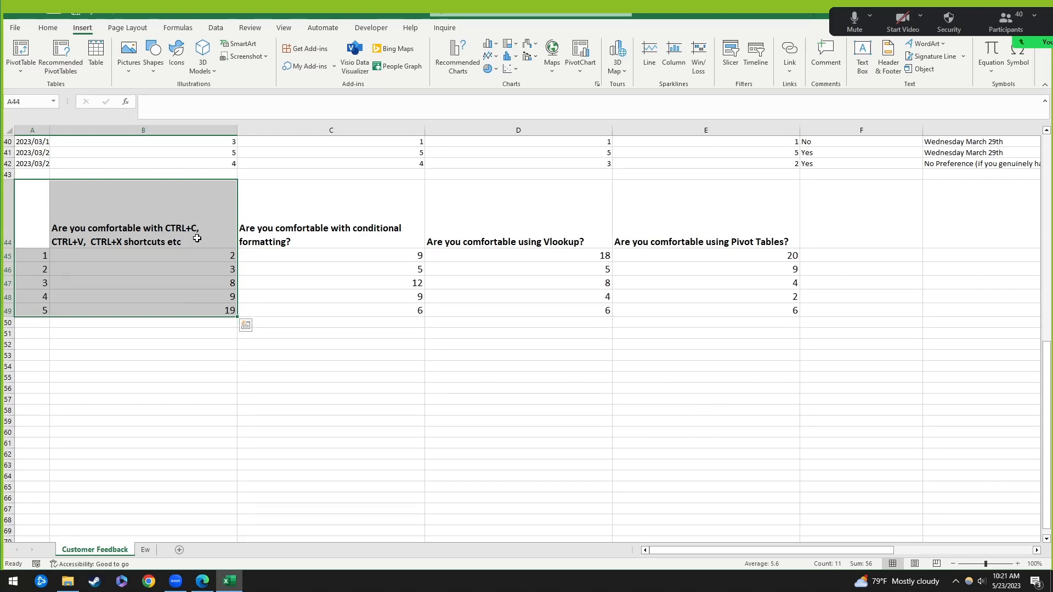
pyautogui.moveTo(31, 210); pyautogui.dragTo(174, 310)
pyautogui.moveTo(30, 255); pyautogui.dragTo(39, 303)
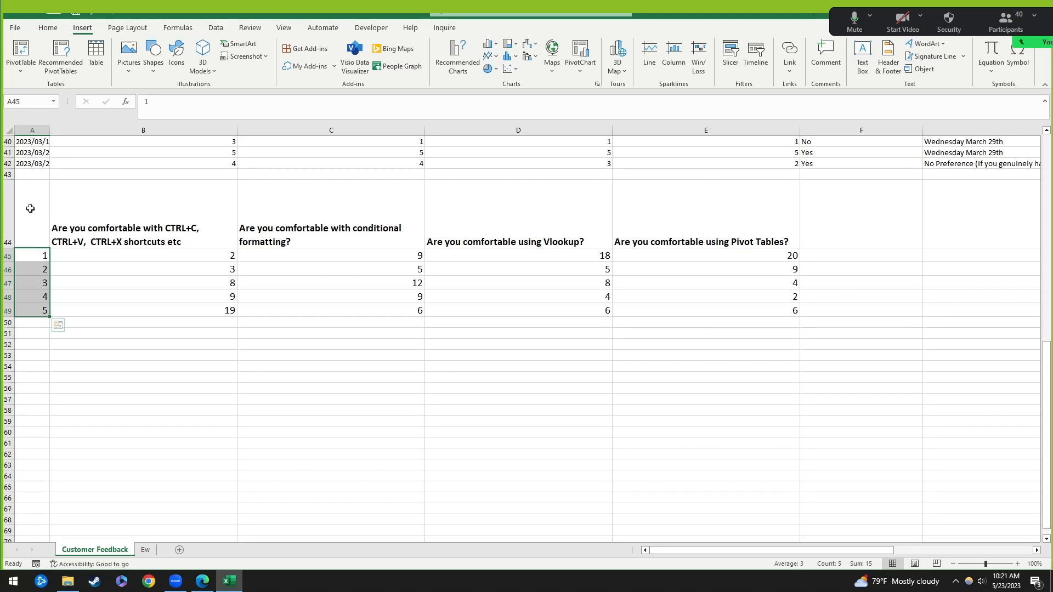
pyautogui.moveTo(31, 207); pyautogui.dragTo(186, 308)
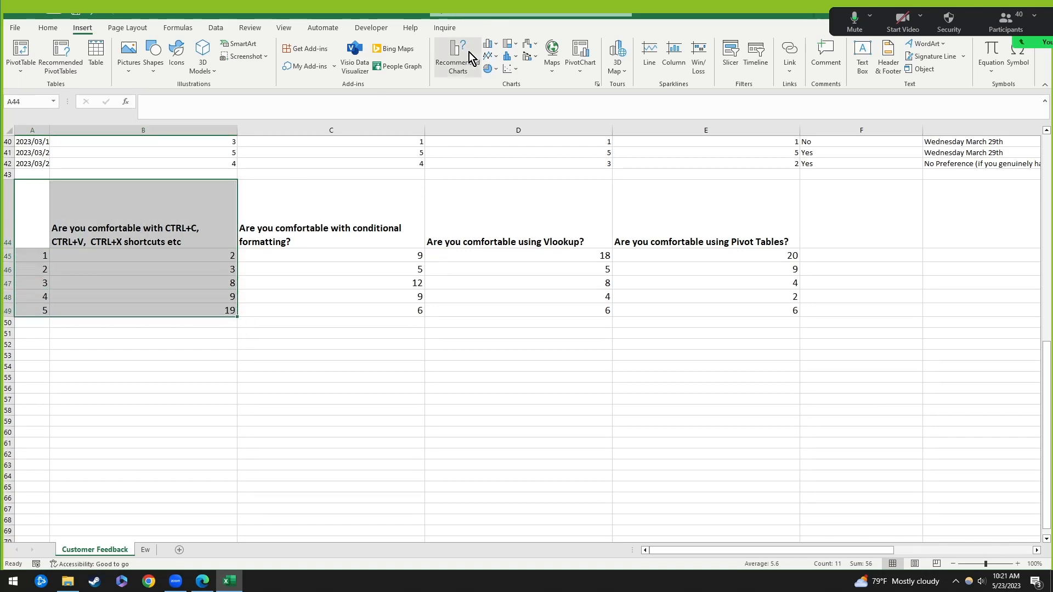
pyautogui.click(57, 30)
pyautogui.click(84, 31)
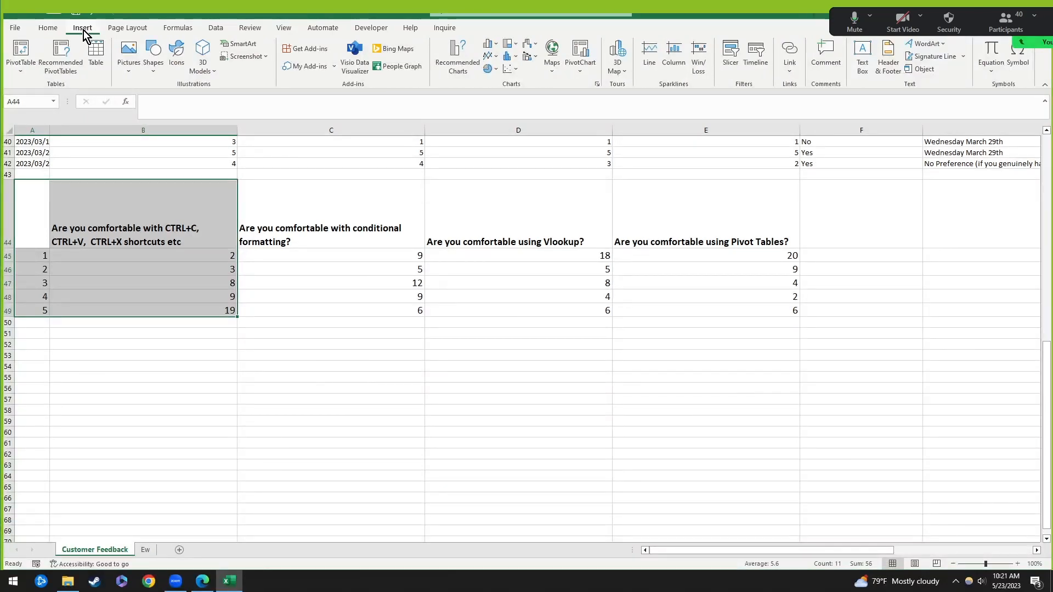
pyautogui.click(489, 47)
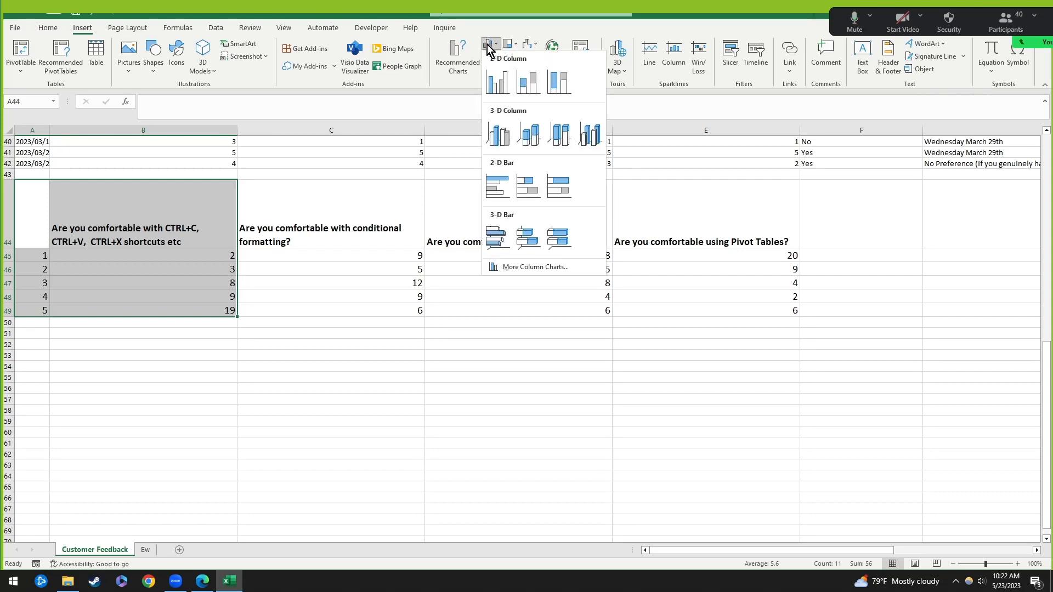
# Step: Preview pie, clustered bar and scatter charts in Recommended Charts, then close without inserting
pyautogui.click(458, 61)
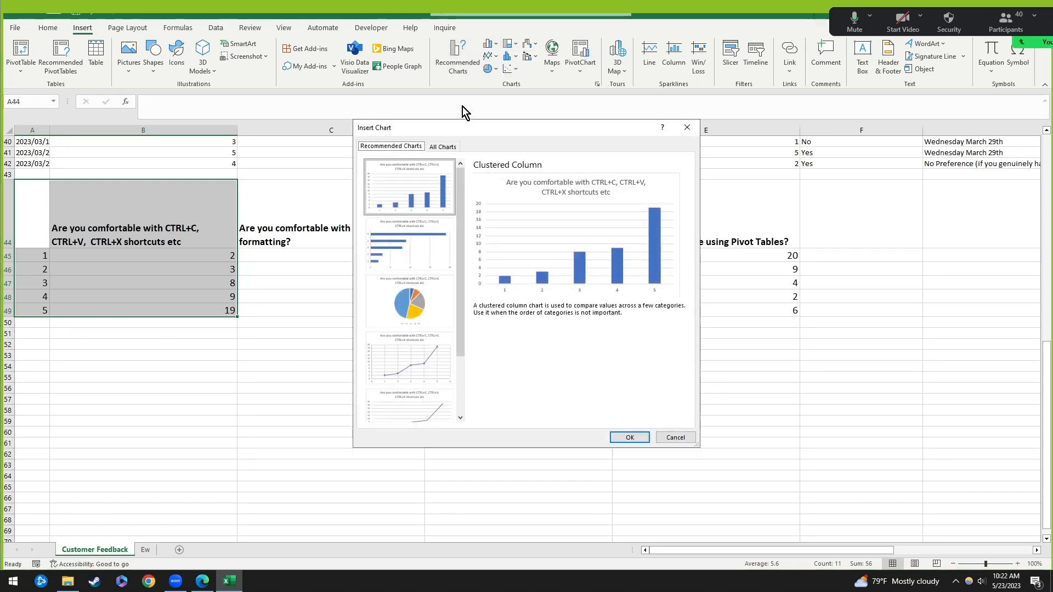
pyautogui.scroll(-3, 414, 317)
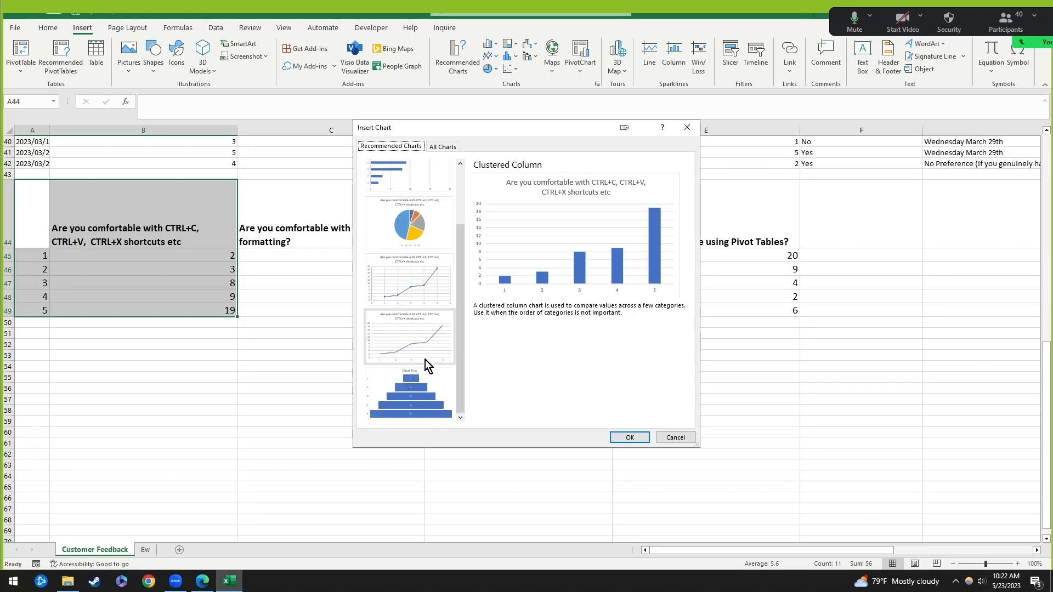
pyautogui.scroll(3, 419, 381)
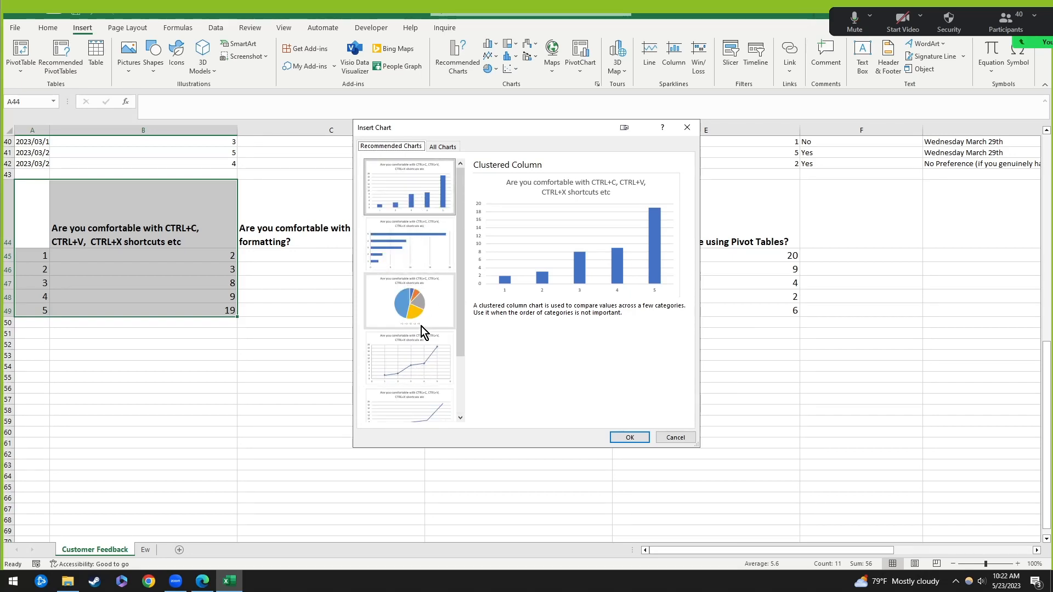
pyautogui.click(417, 304)
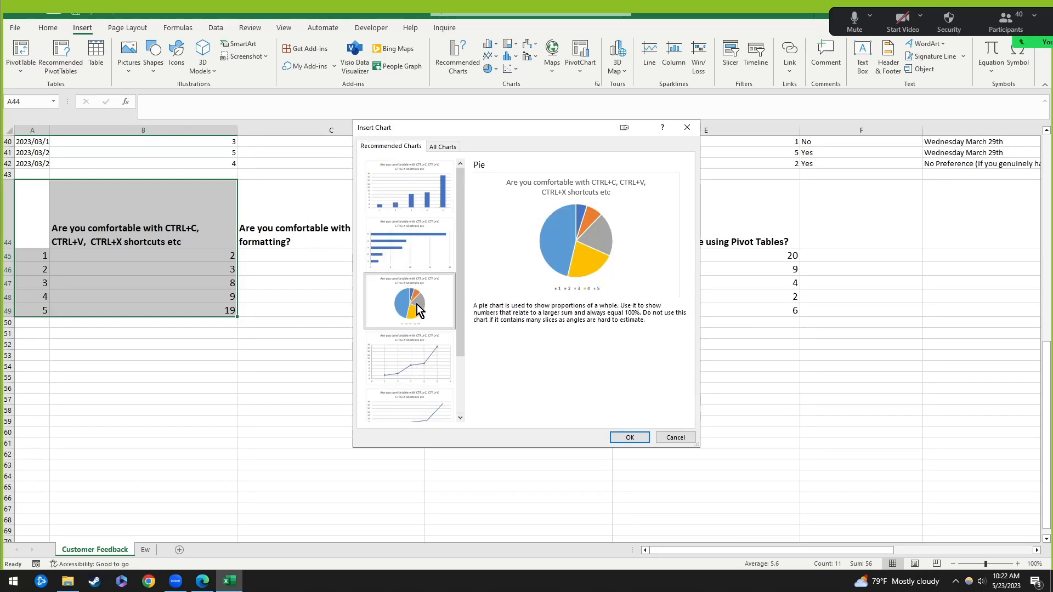
pyautogui.click(425, 202)
pyautogui.click(411, 246)
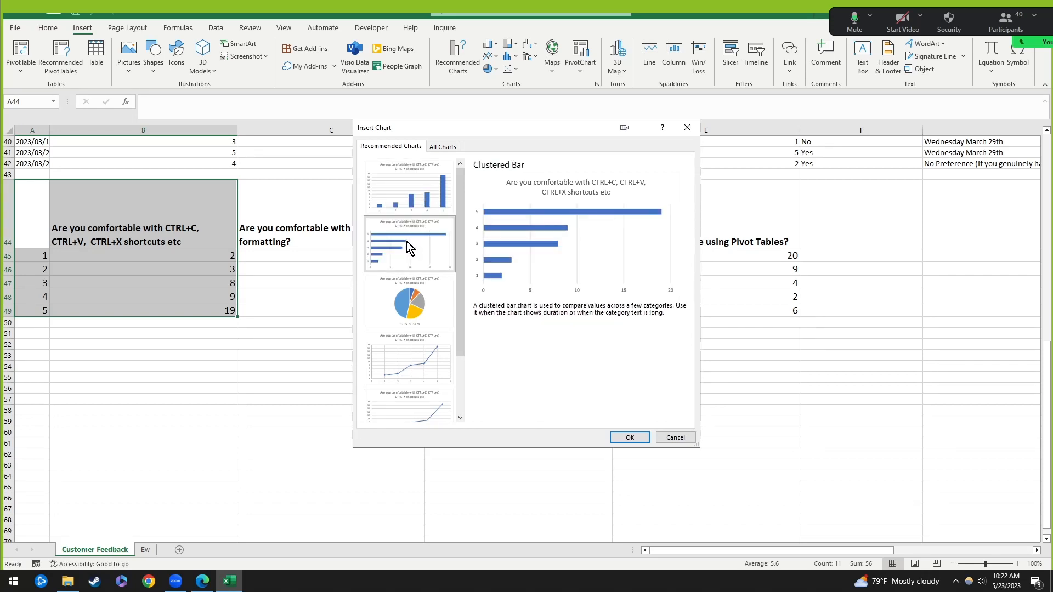
pyautogui.click(404, 188)
pyautogui.click(416, 357)
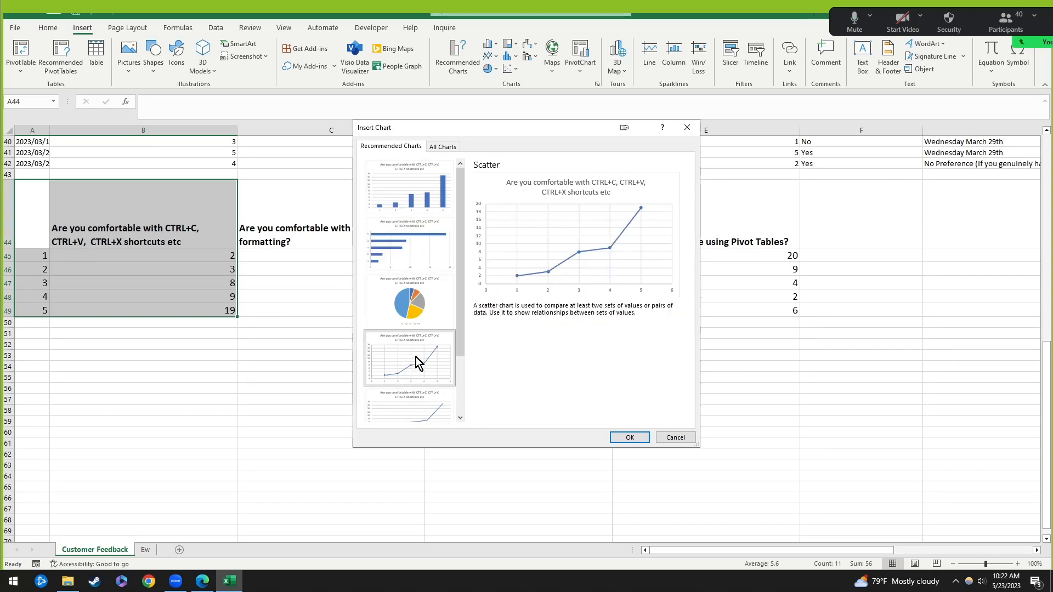
pyautogui.click(417, 190)
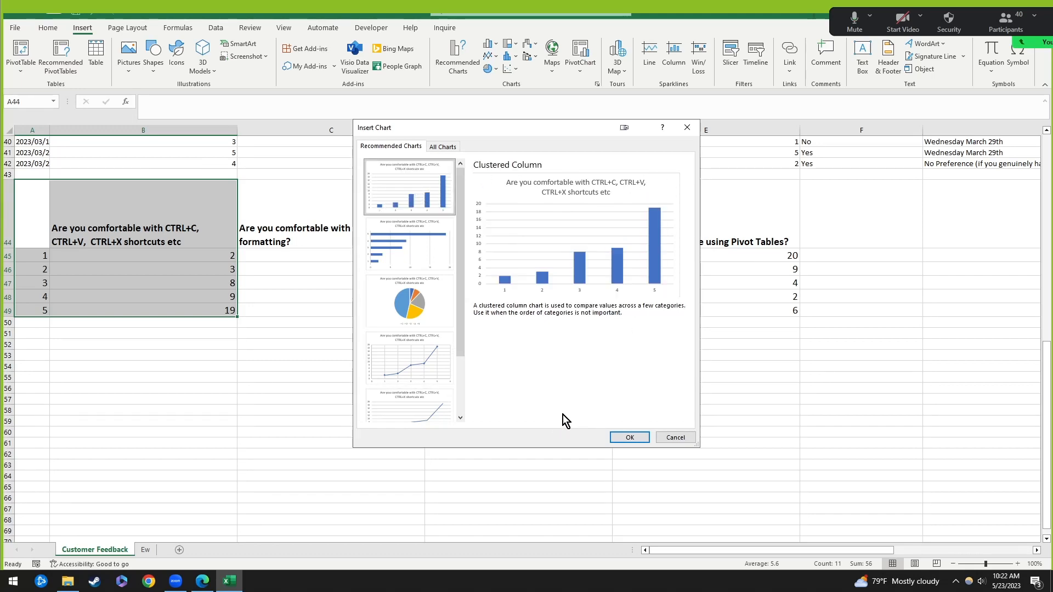
pyautogui.click(688, 128)
# Step: Insert a 2-D Clustered Column chart and move it below the survey table
pyautogui.click(490, 45)
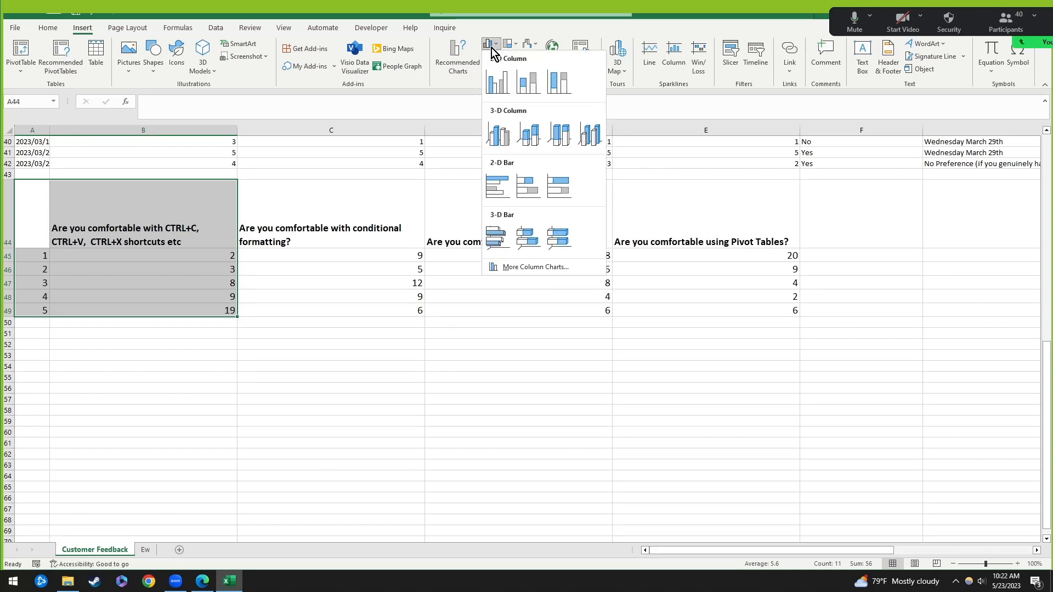
pyautogui.click(502, 86)
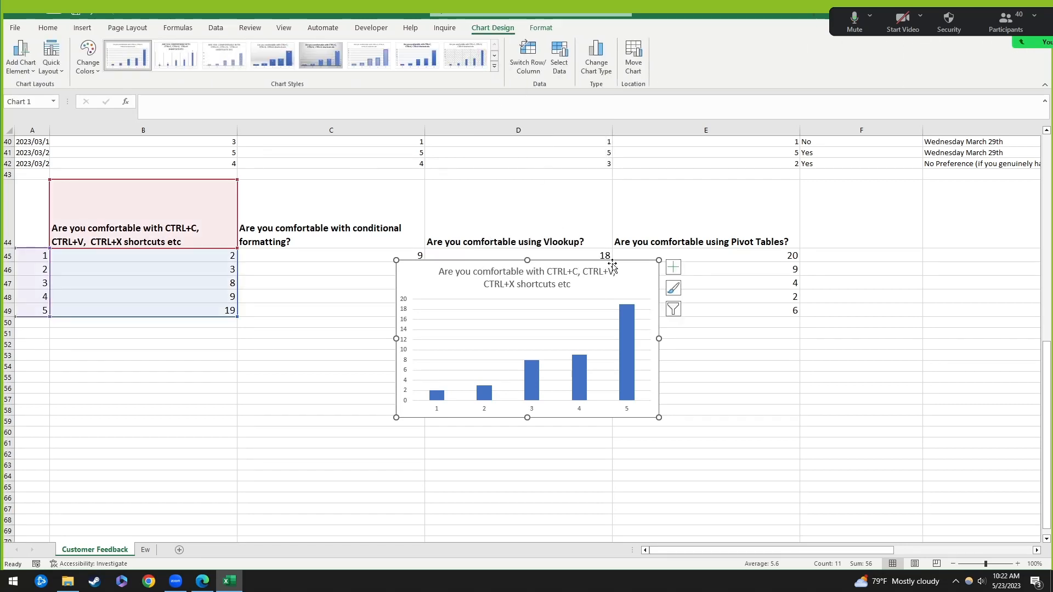
pyautogui.moveTo(613, 266); pyautogui.dragTo(269, 336)
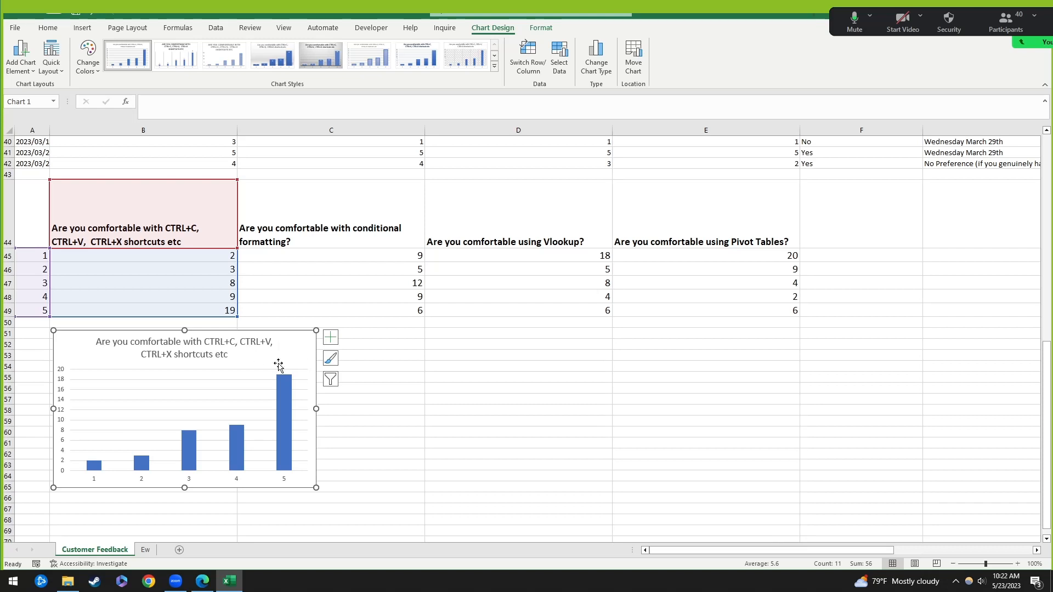
# Step: Widen the shortcuts chart to the right so its title fits on one line
pyautogui.moveTo(316, 488); pyautogui.dragTo(422, 502)
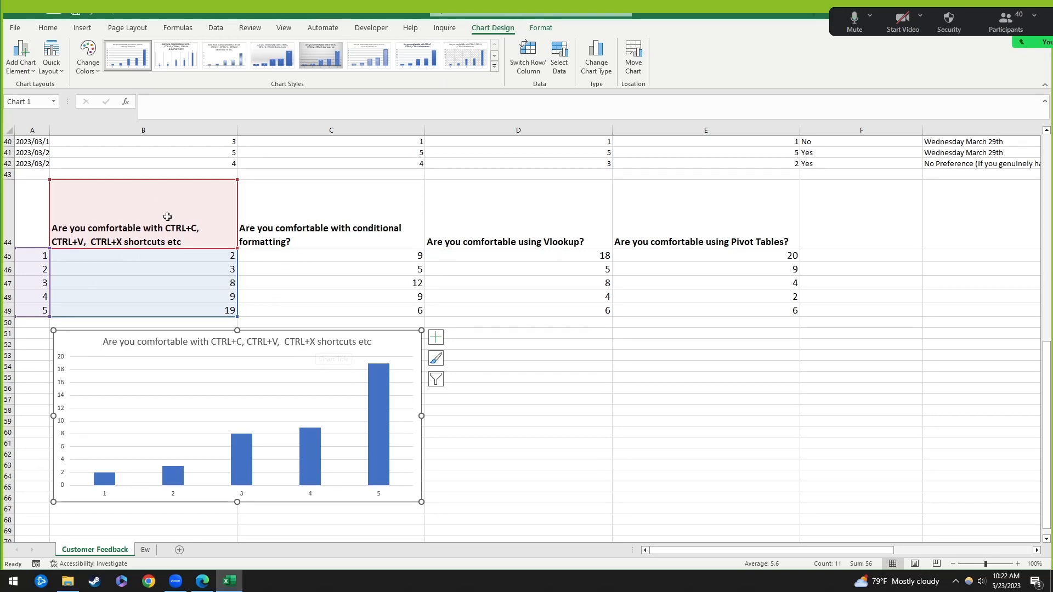
pyautogui.click(107, 495)
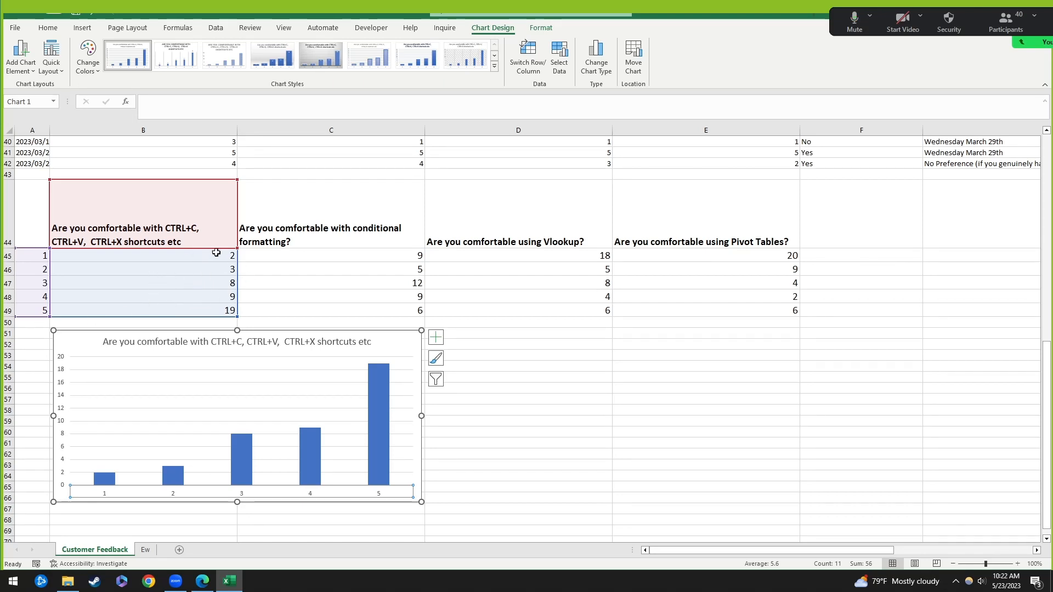
pyautogui.click(528, 444)
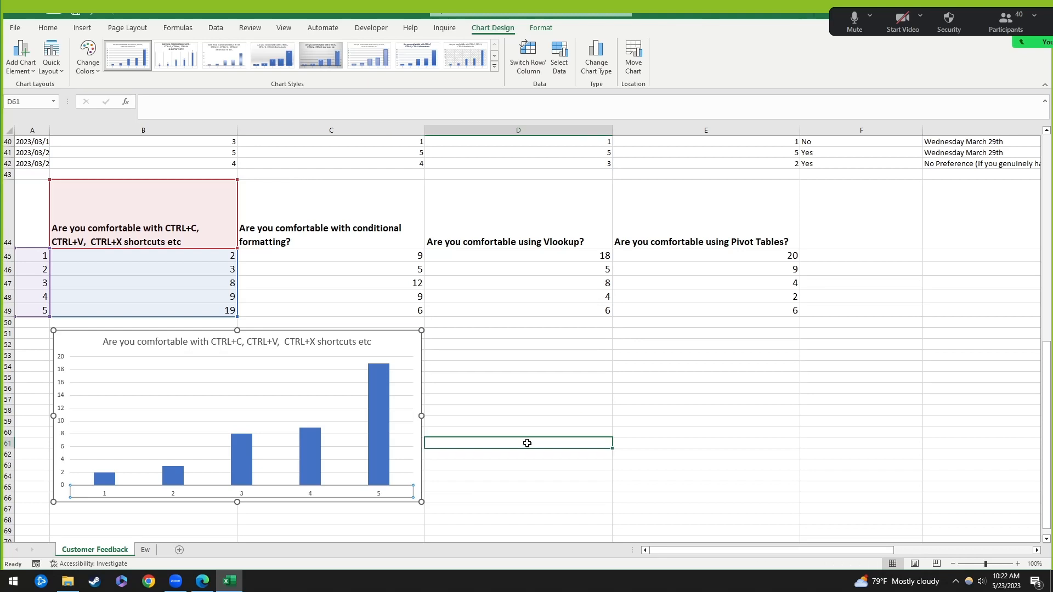
# Step: Make the shortcuts chart title bold
pyautogui.click(213, 347)
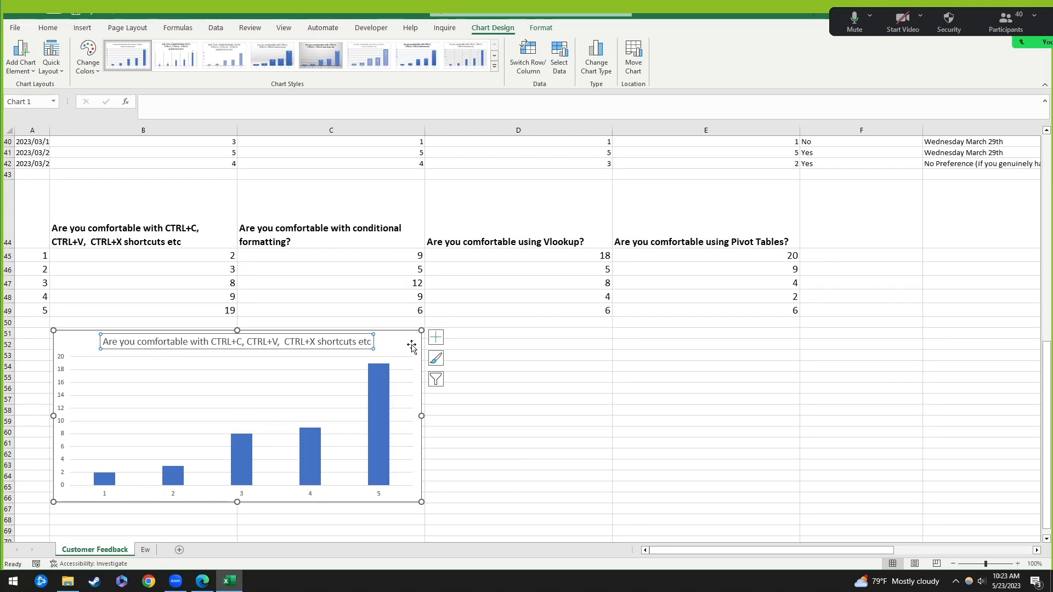
pyautogui.click(94, 360)
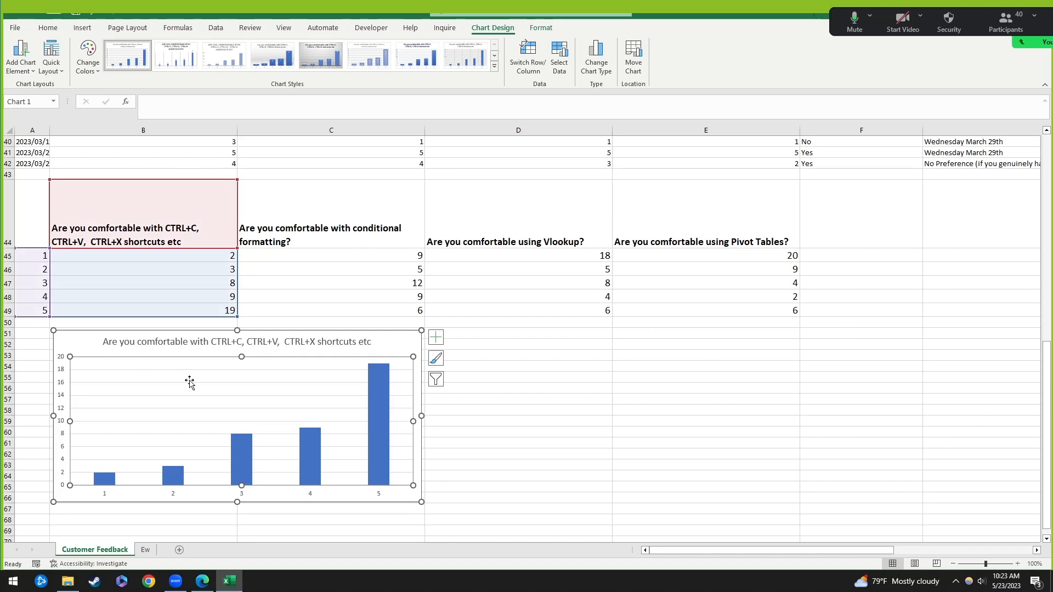
pyautogui.click(117, 344)
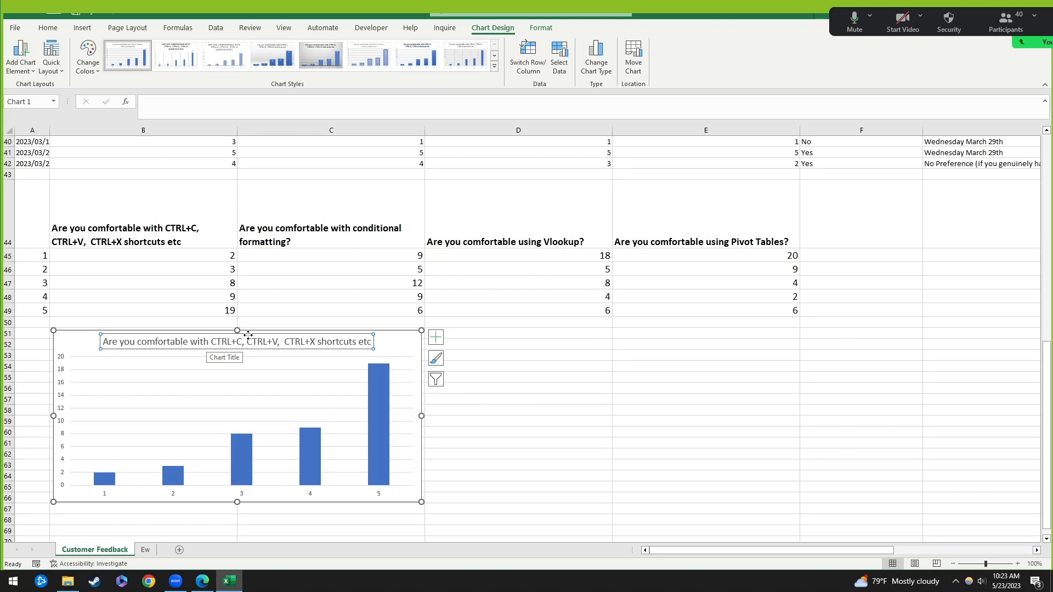
pyautogui.press('Delete')
pyautogui.click(541, 431)
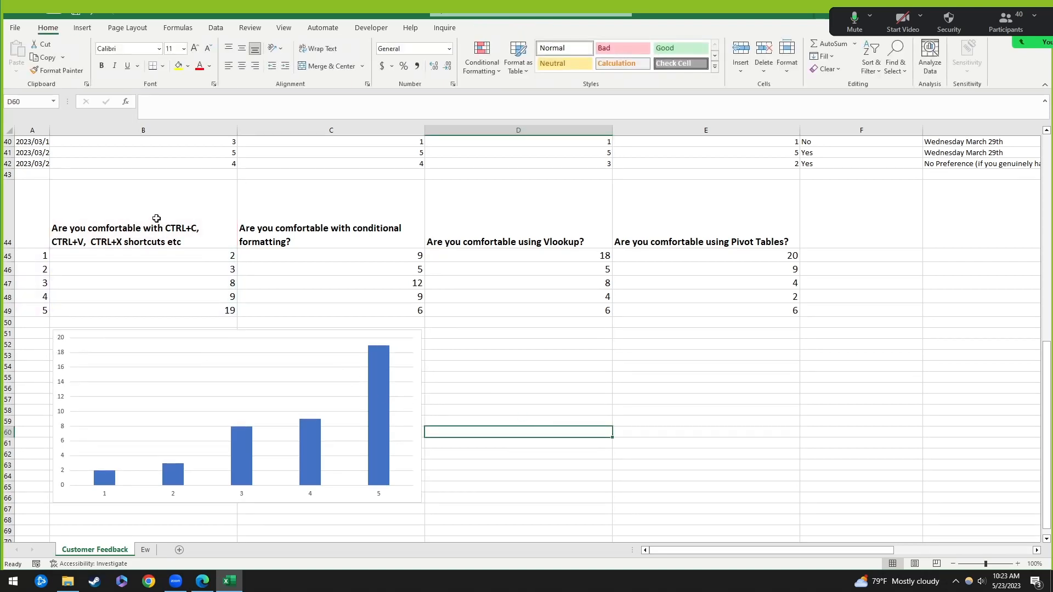
pyautogui.click(137, 216)
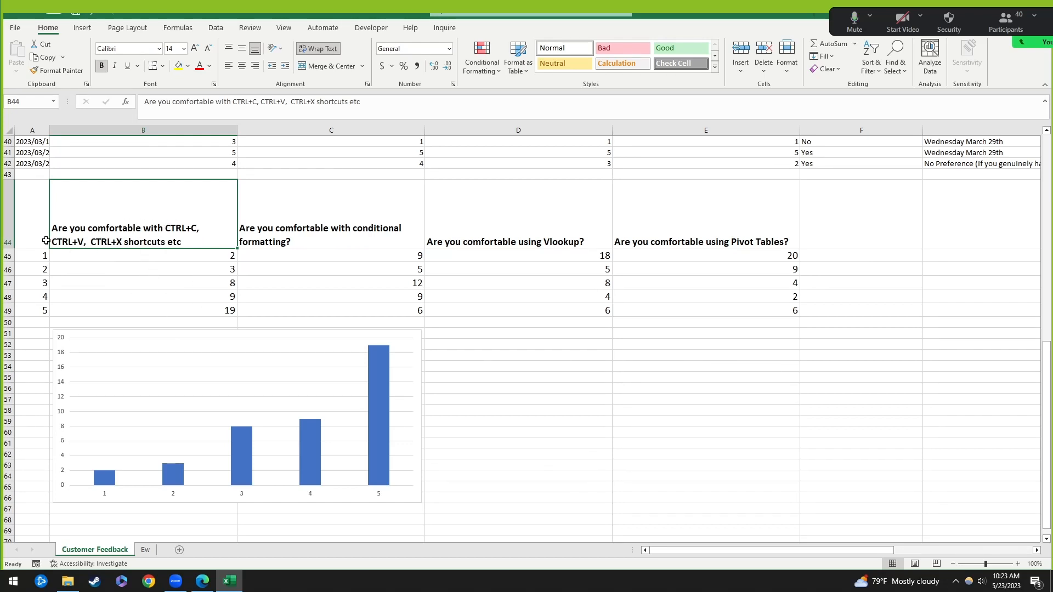
pyautogui.moveTo(46, 240); pyautogui.dragTo(187, 313)
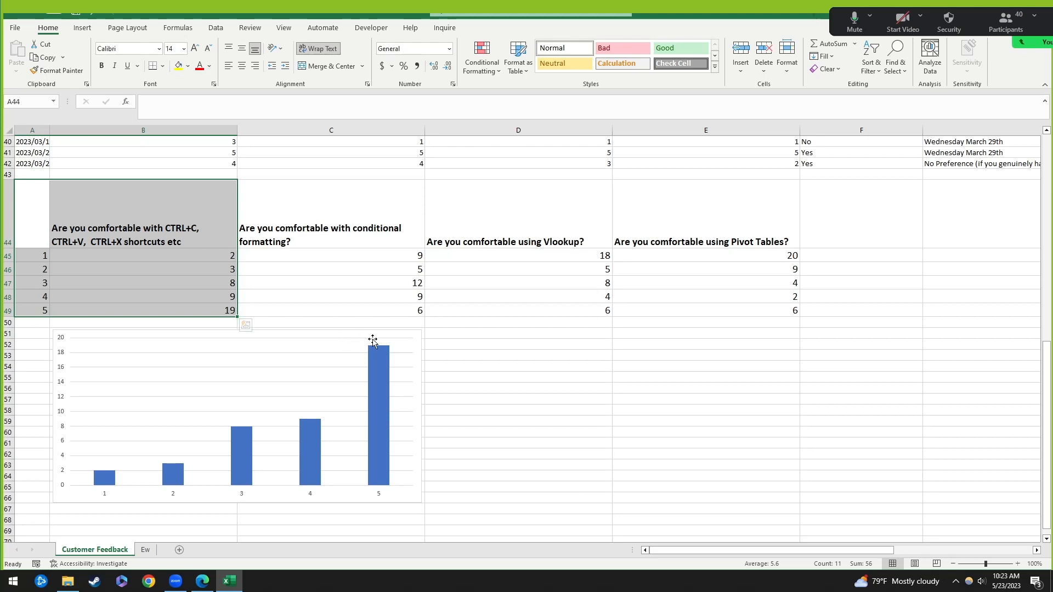
pyautogui.click(589, 420)
pyautogui.click(400, 416)
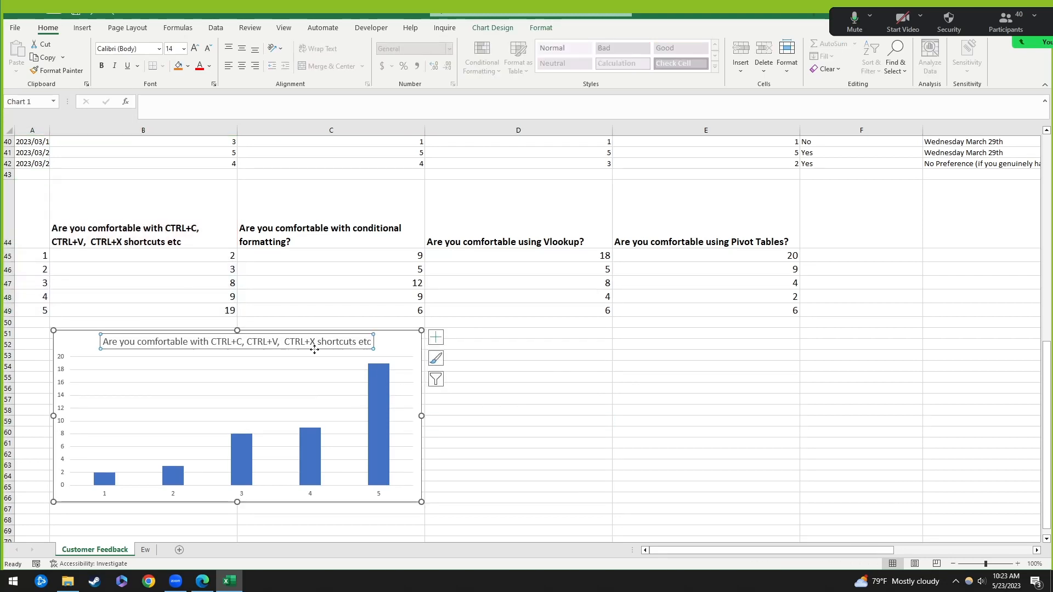
pyautogui.click(397, 345)
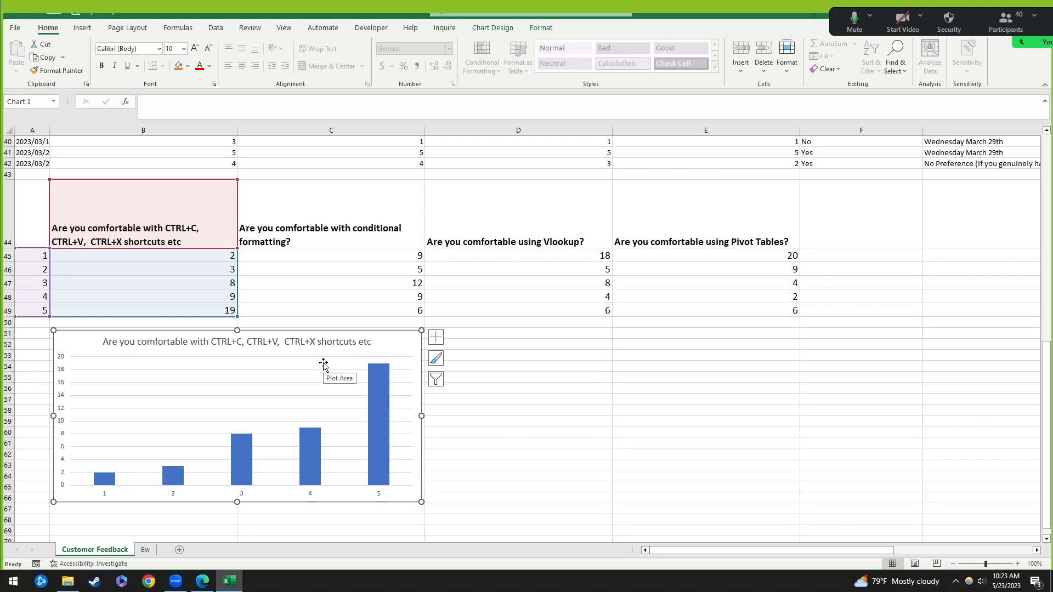
pyautogui.click(185, 345)
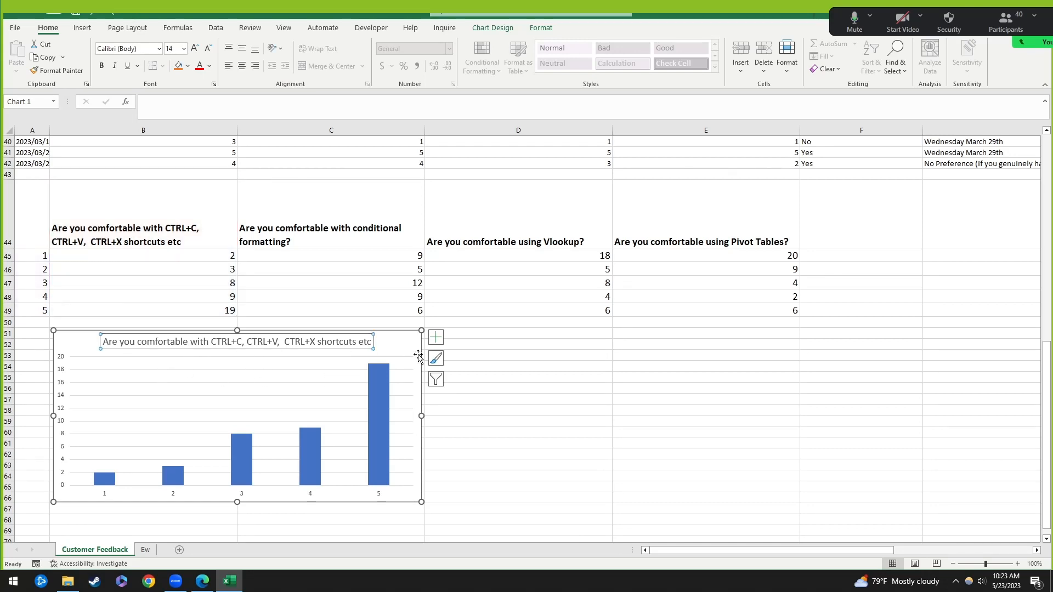
pyautogui.hotkey('ctrl', 'b')
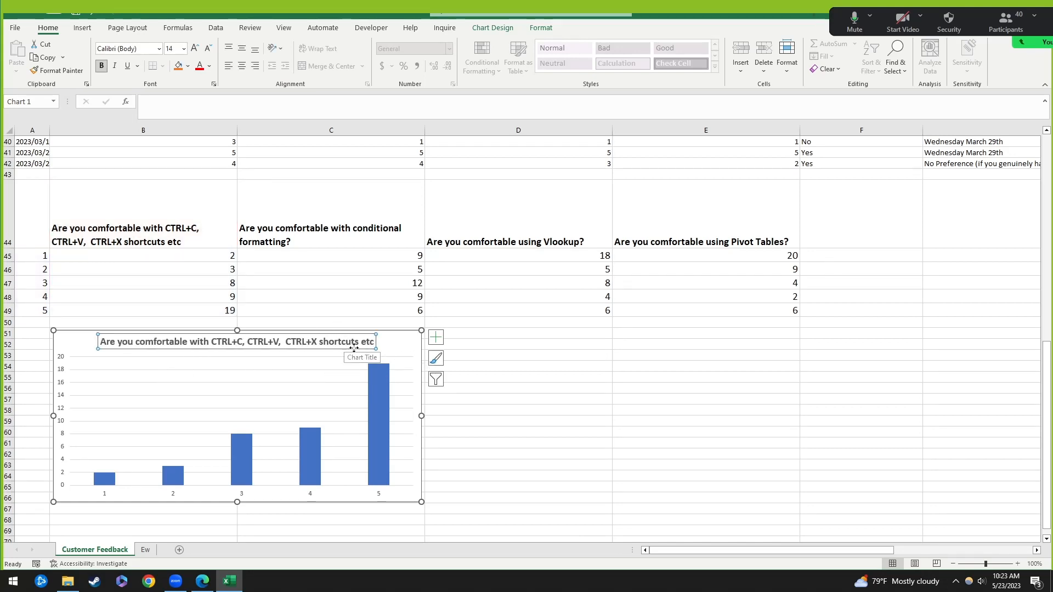
# Step: Enlarge the horizontal axis numbers two sizes and stretch the chart down to row 69
pyautogui.click(243, 494)
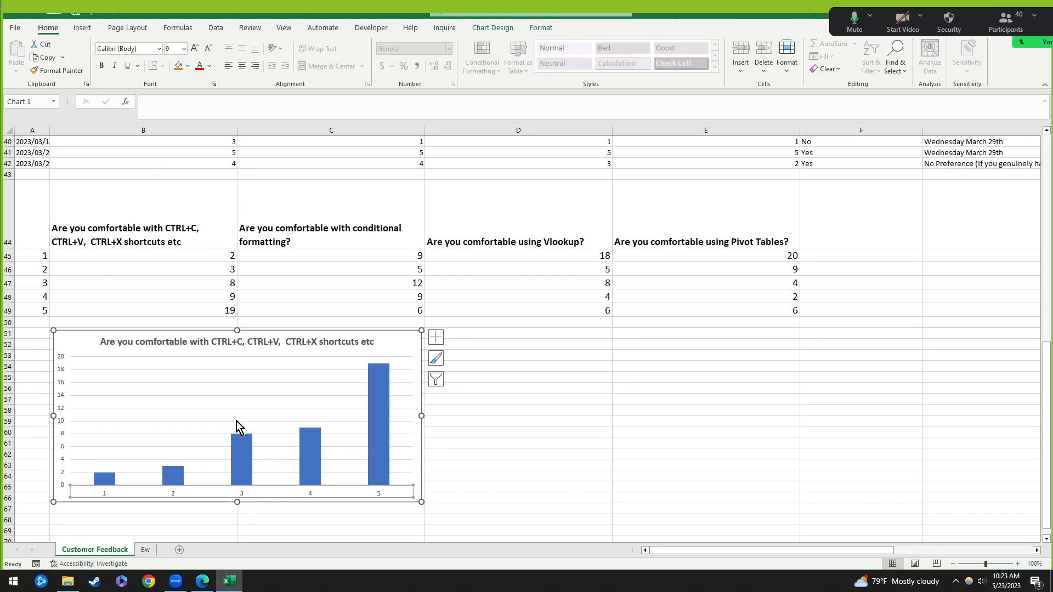
pyautogui.click(195, 49)
pyautogui.click(194, 50)
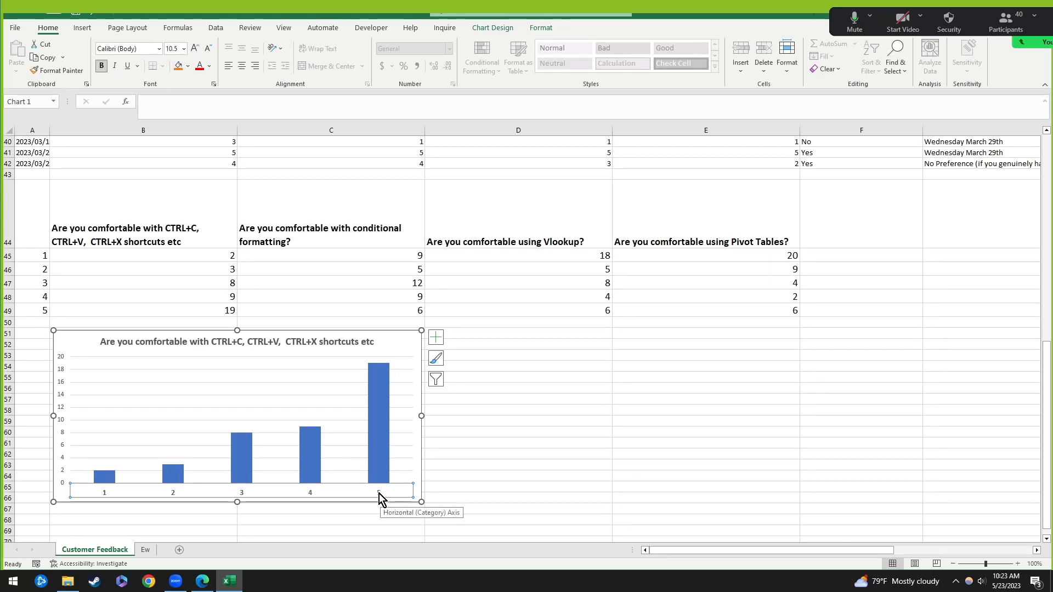
pyautogui.scroll(-2, 454, 450)
pyautogui.moveTo(422, 403); pyautogui.dragTo(420, 436)
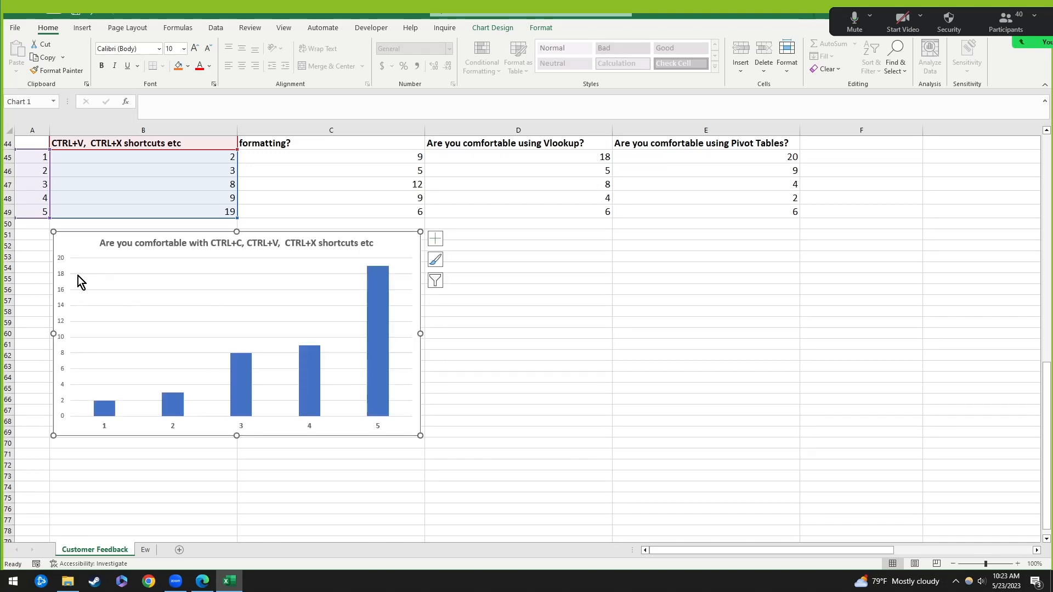
# Step: Select the chart's gridlines, title, plot area, bars and horizontal axis in turn
pyautogui.click(108, 306)
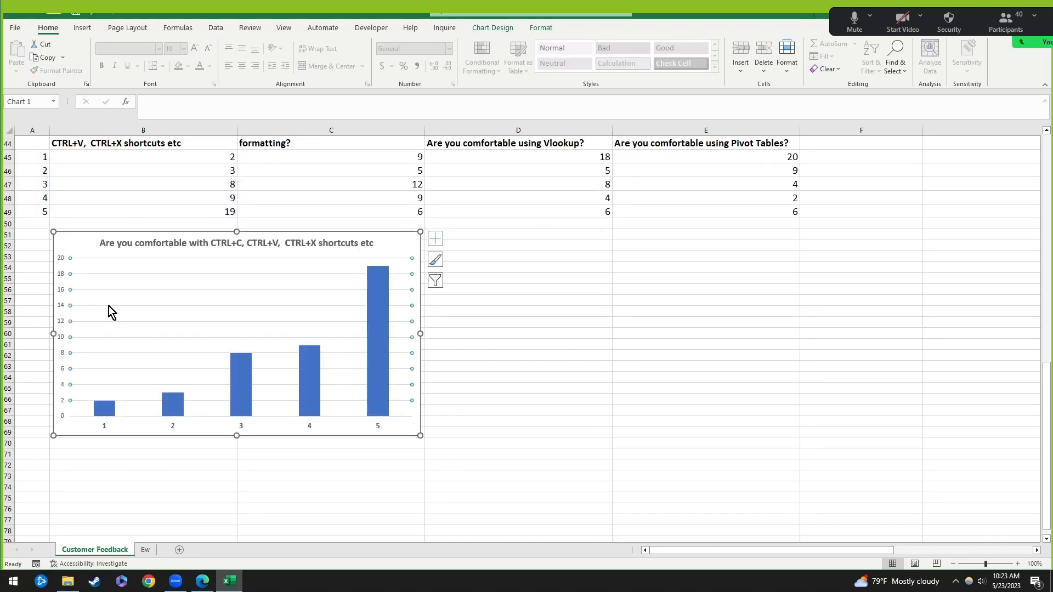
pyautogui.click(99, 246)
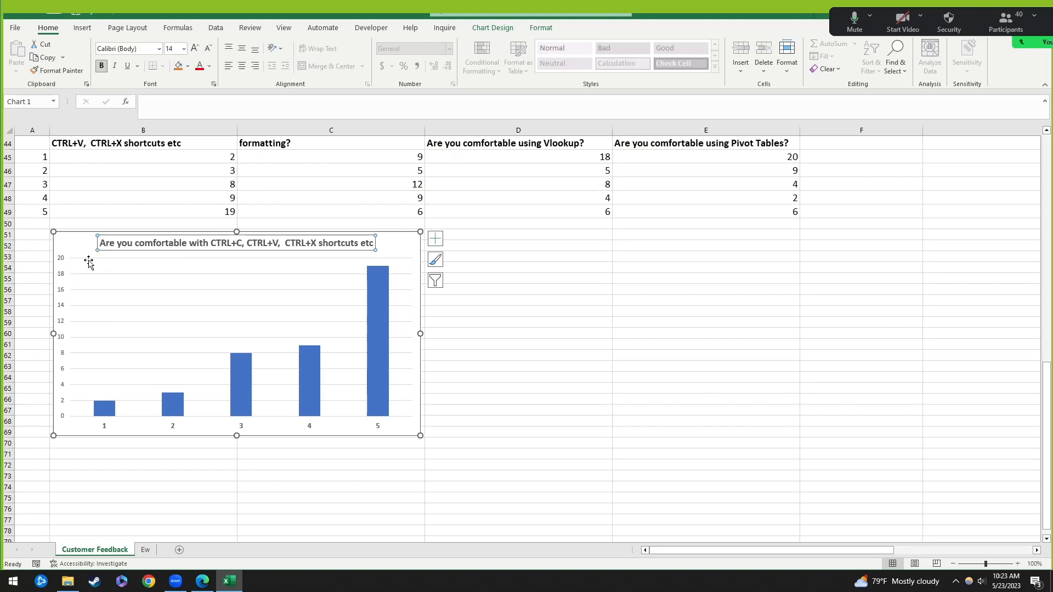
pyautogui.click(89, 260)
pyautogui.click(96, 274)
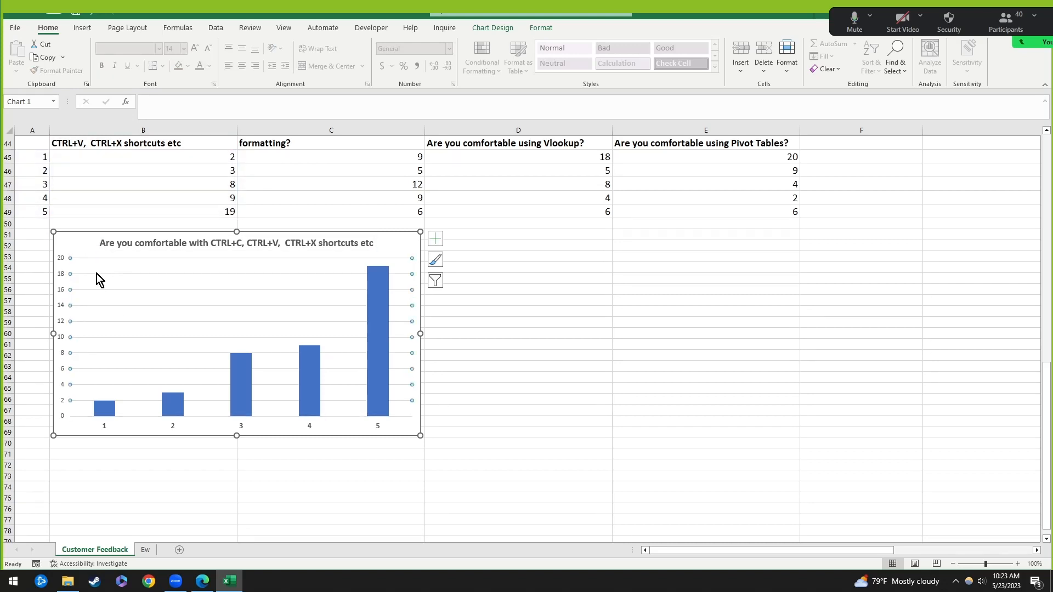
pyautogui.click(177, 405)
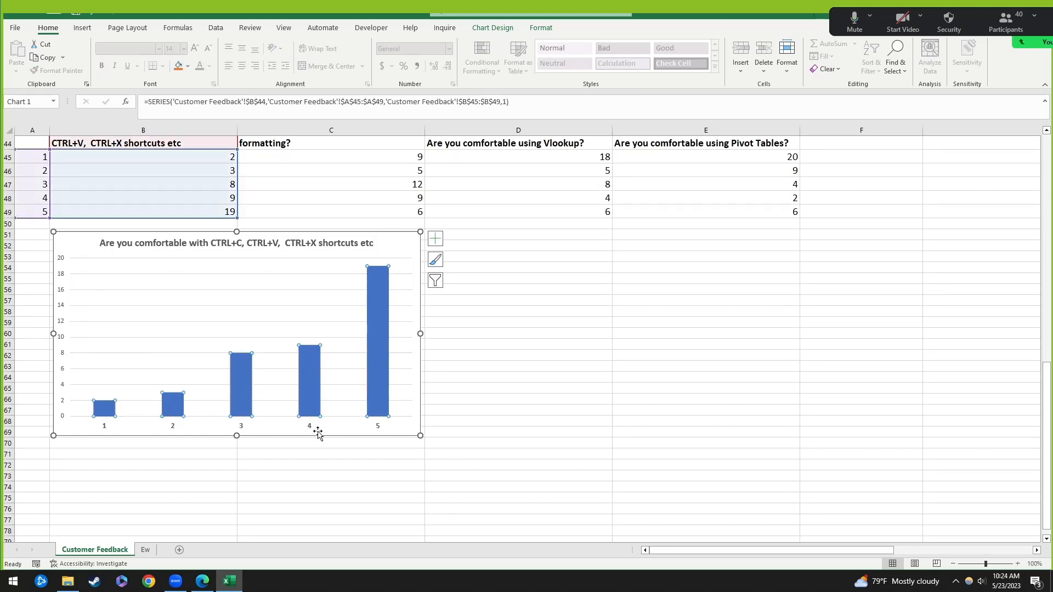
pyautogui.click(312, 429)
pyautogui.click(308, 383)
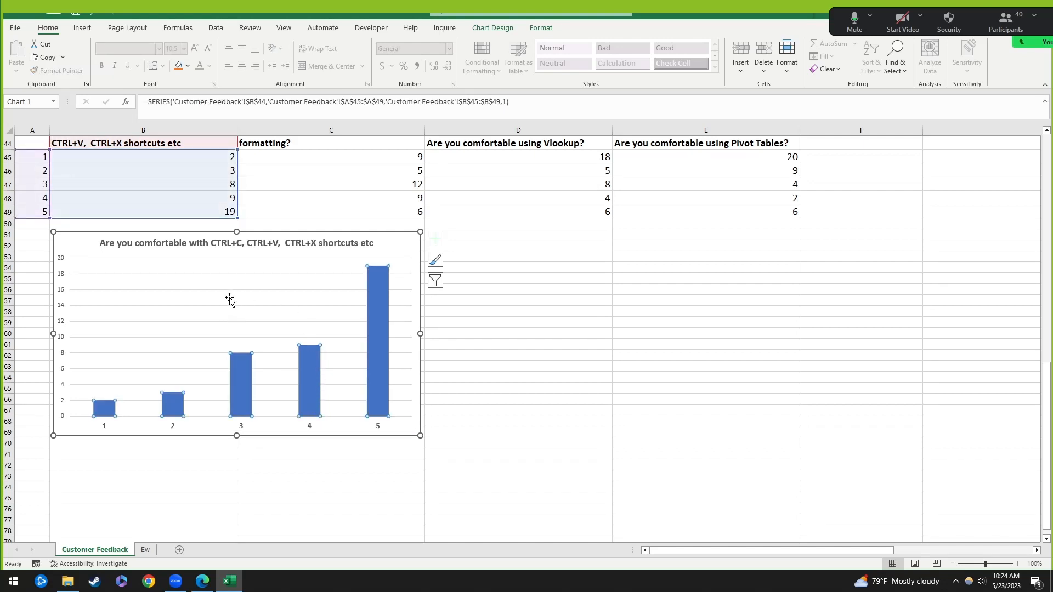
pyautogui.click(260, 325)
pyautogui.click(313, 381)
# Step: Inspect Format pane options for the major gridlines, chart title and bar series
pyautogui.doubleClick(271, 322)
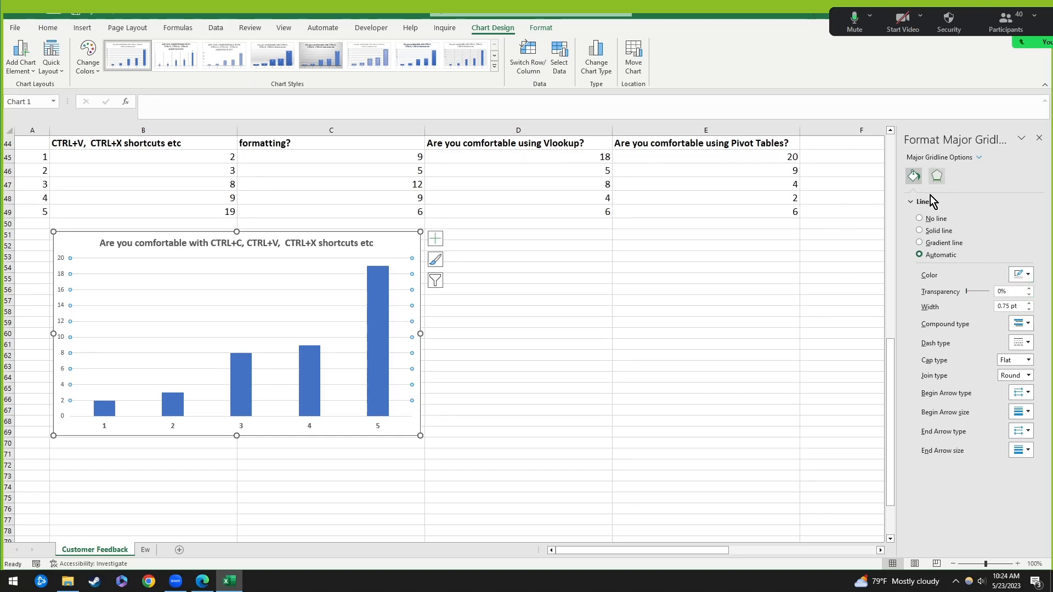
pyautogui.click(341, 247)
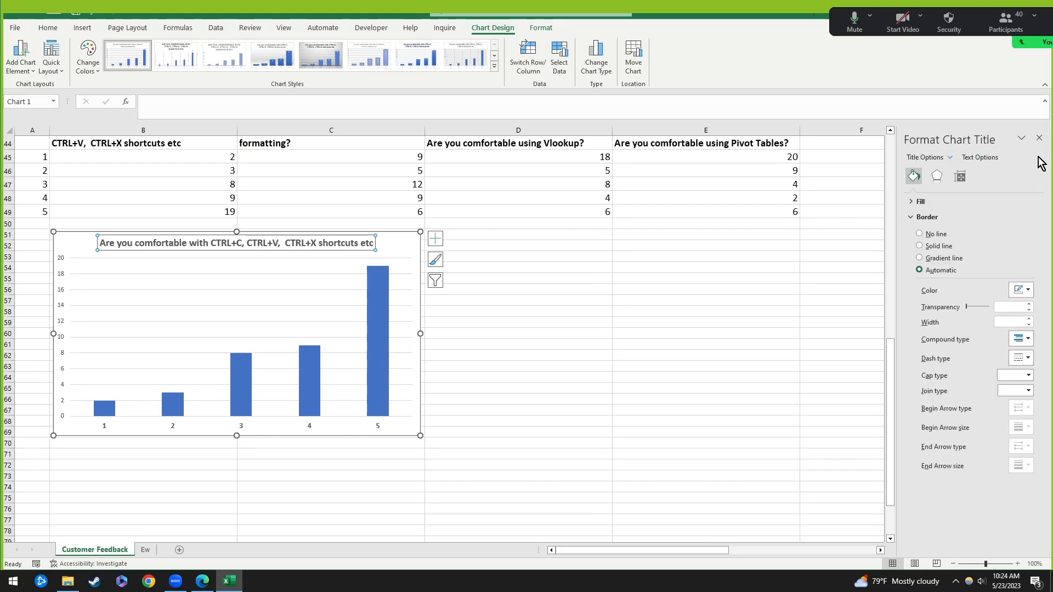
pyautogui.click(1040, 138)
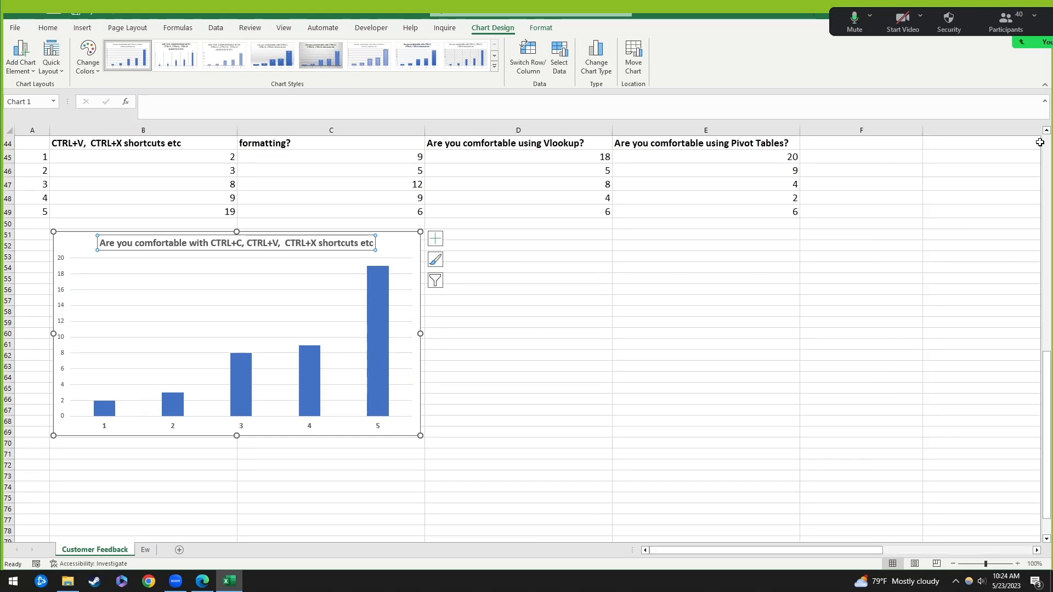
pyautogui.doubleClick(93, 260)
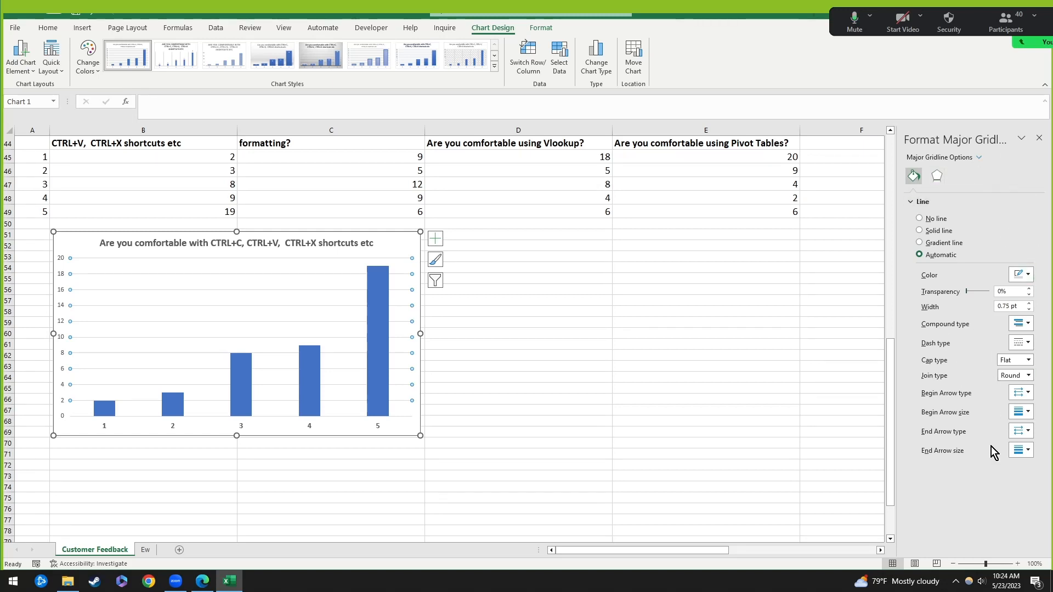
pyautogui.click(317, 391)
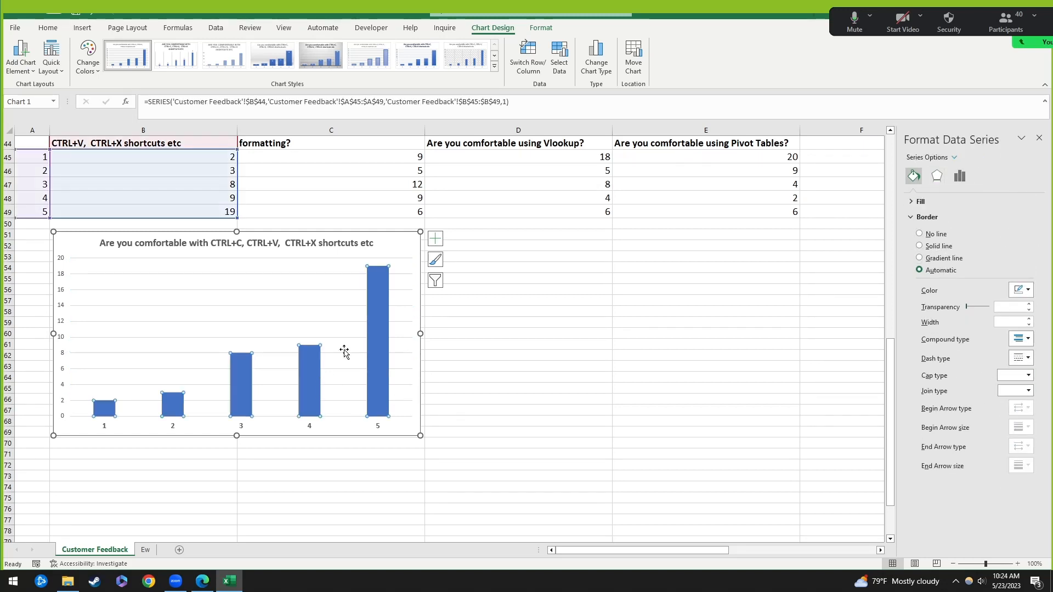
pyautogui.click(352, 338)
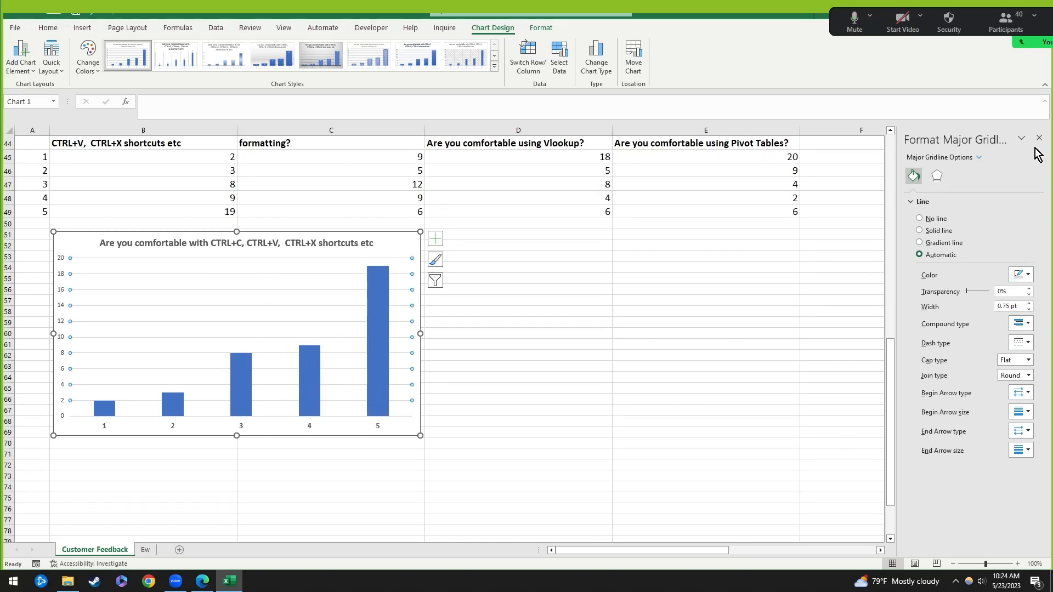
pyautogui.click(378, 329)
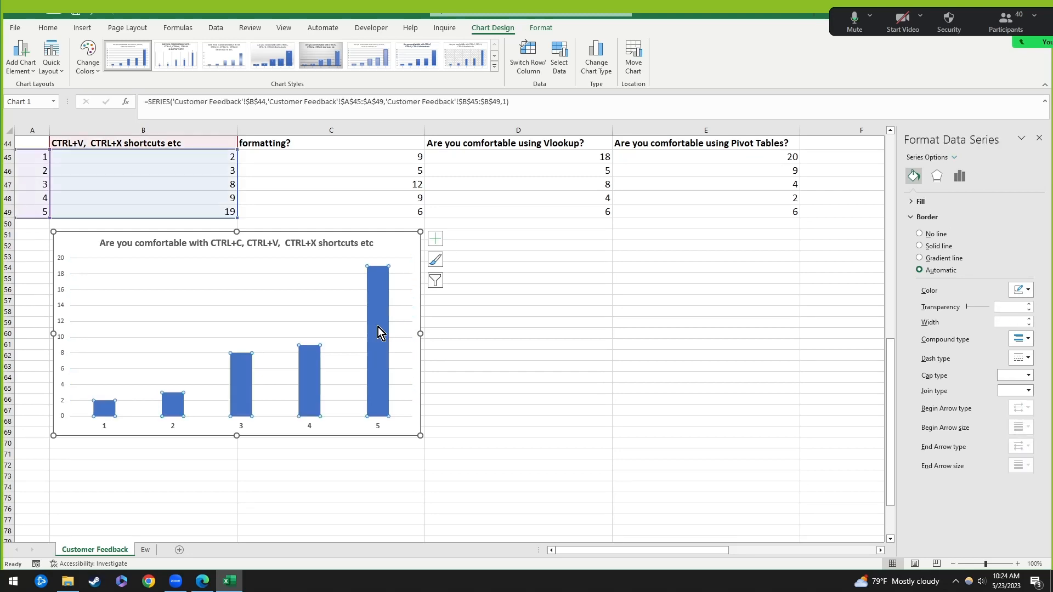
pyautogui.click(1040, 138)
pyautogui.doubleClick(381, 343)
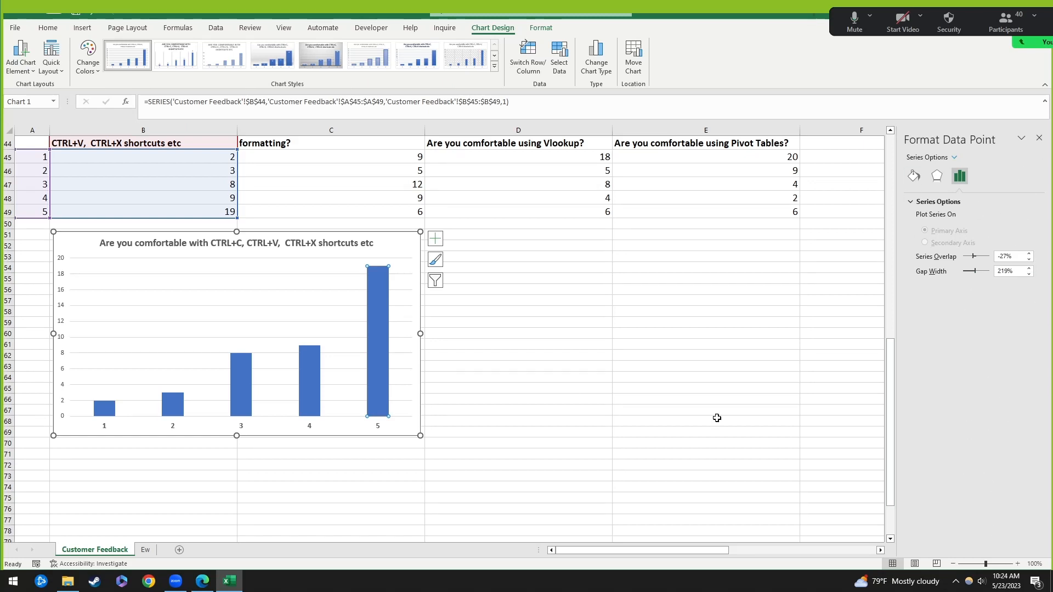
# Step: Cycle through chart parts again and bring up the Chart Elements list
pyautogui.click(268, 337)
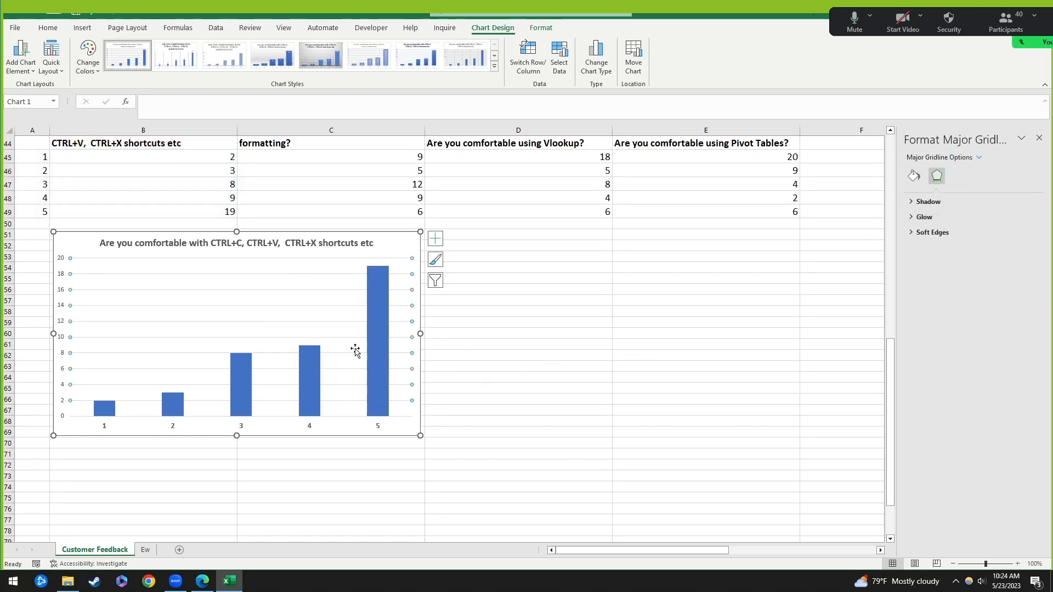
pyautogui.click(307, 391)
pyautogui.click(259, 327)
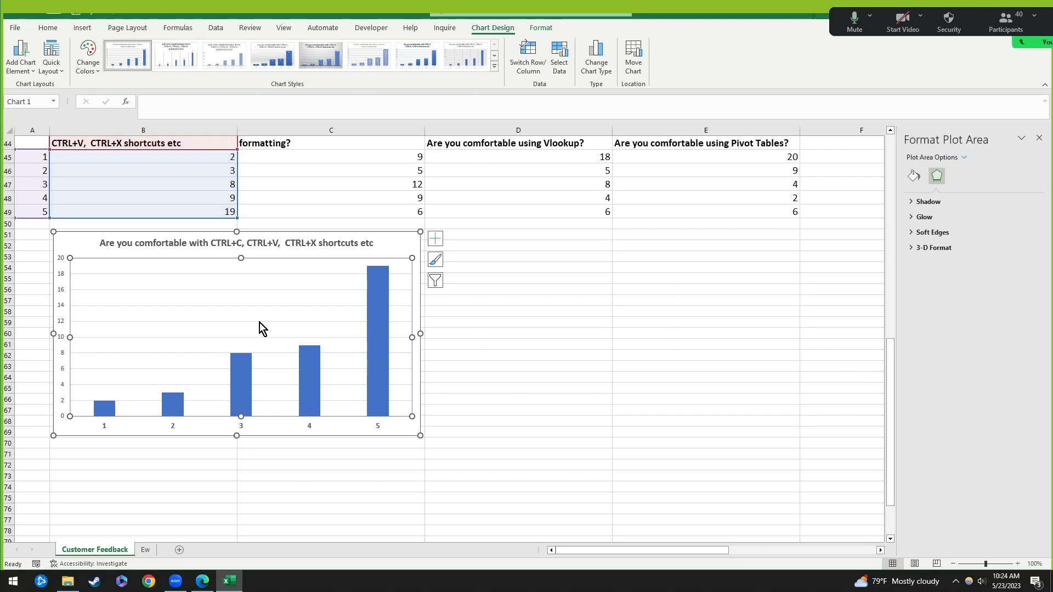
pyautogui.click(260, 322)
pyautogui.click(261, 324)
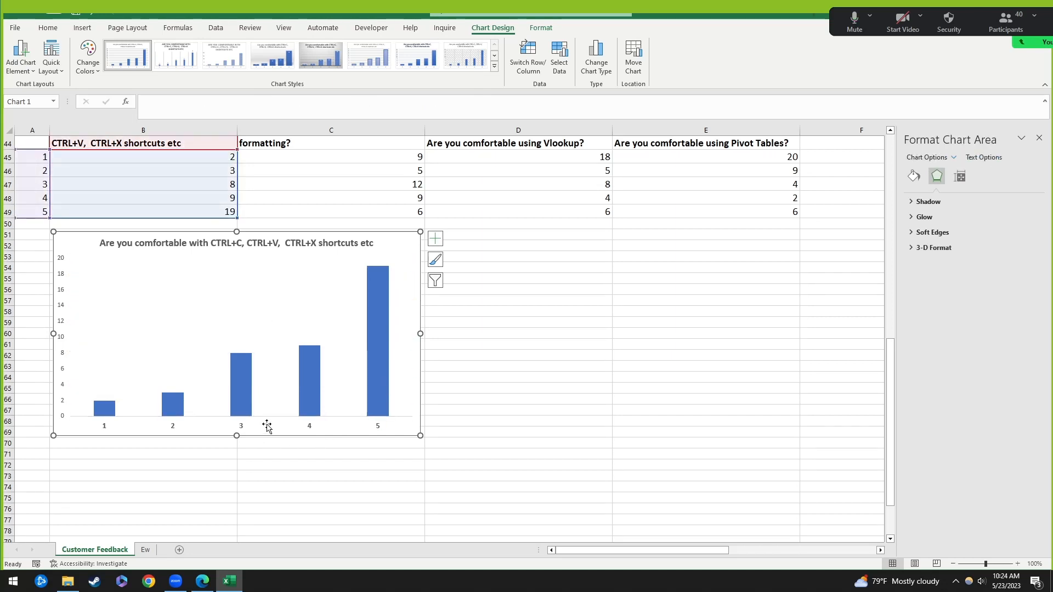
pyautogui.click(314, 363)
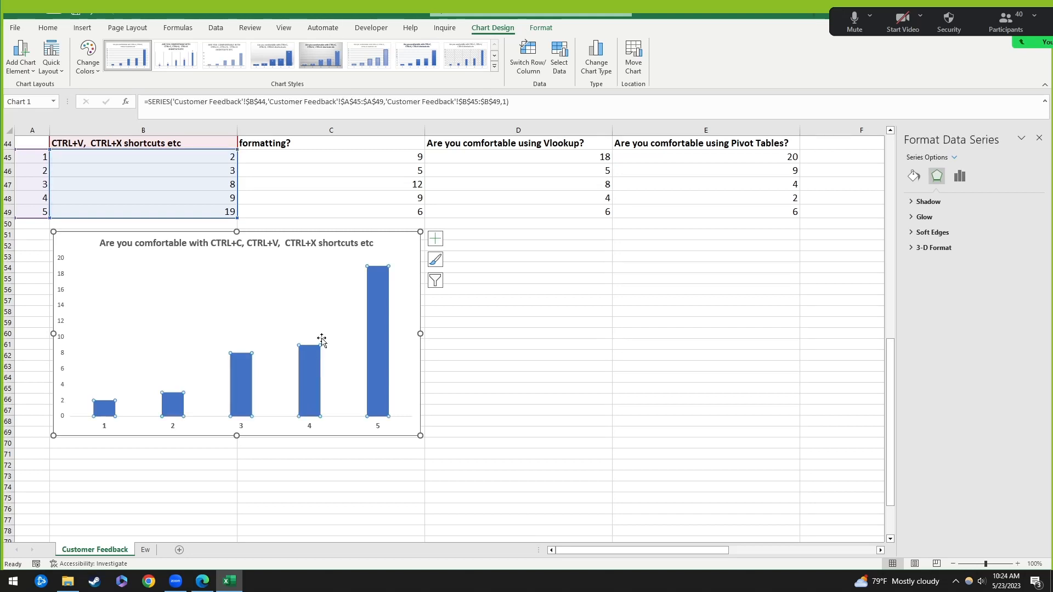
pyautogui.click(436, 240)
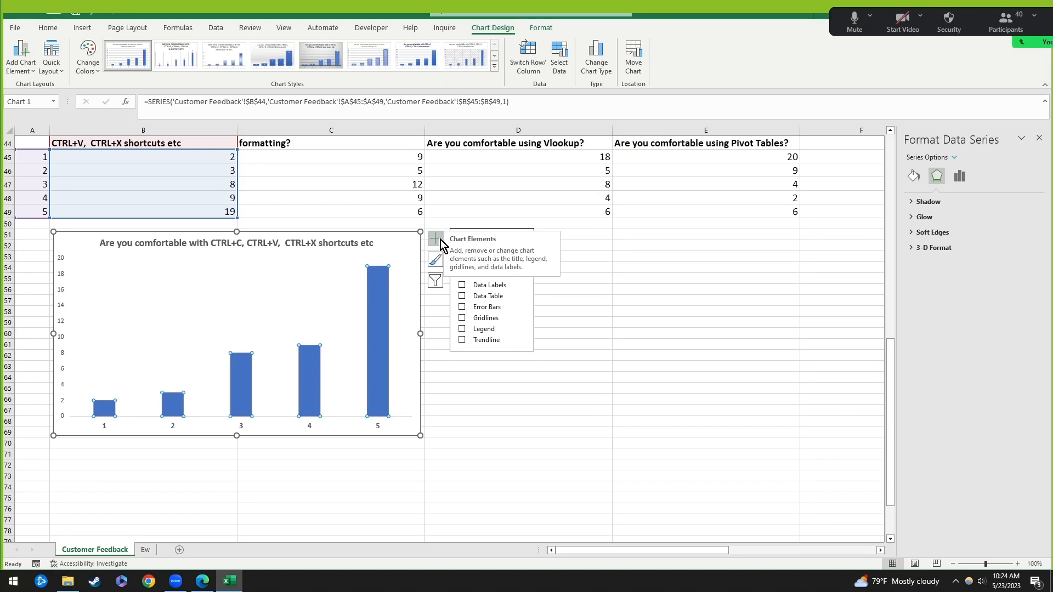
# Step: Toggle data labels and the chart title off and on, keeping the title bold
pyautogui.click(493, 286)
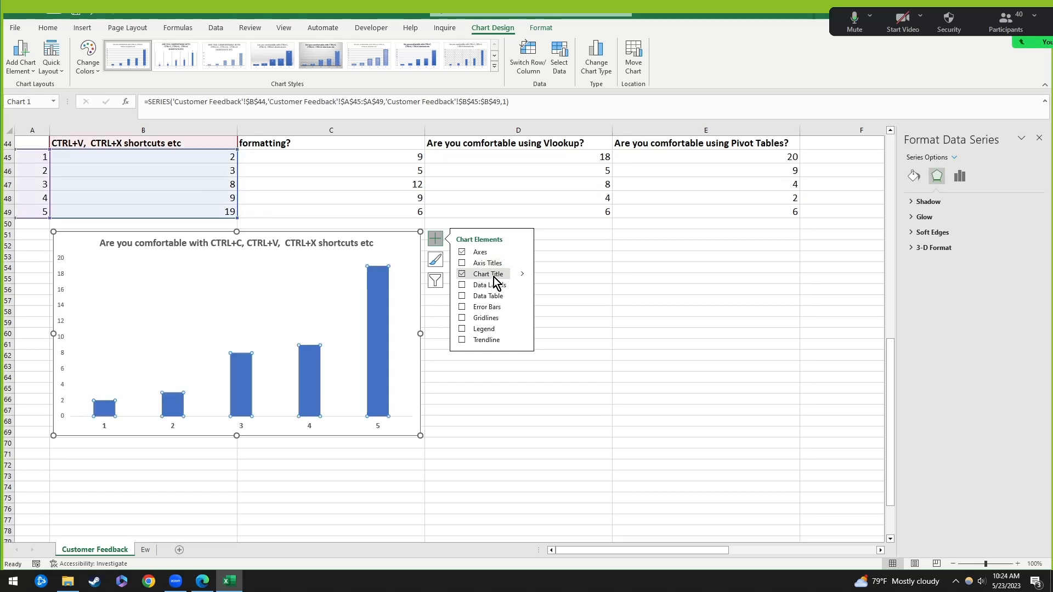
pyautogui.click(463, 275)
pyautogui.click(463, 274)
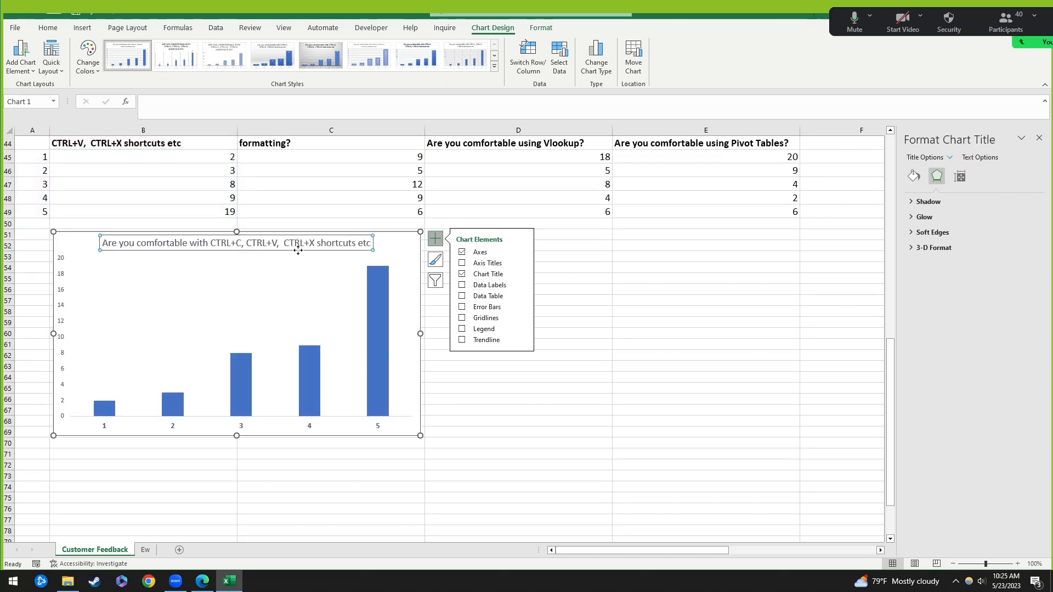
pyautogui.hotkey('ctrl', 'b')
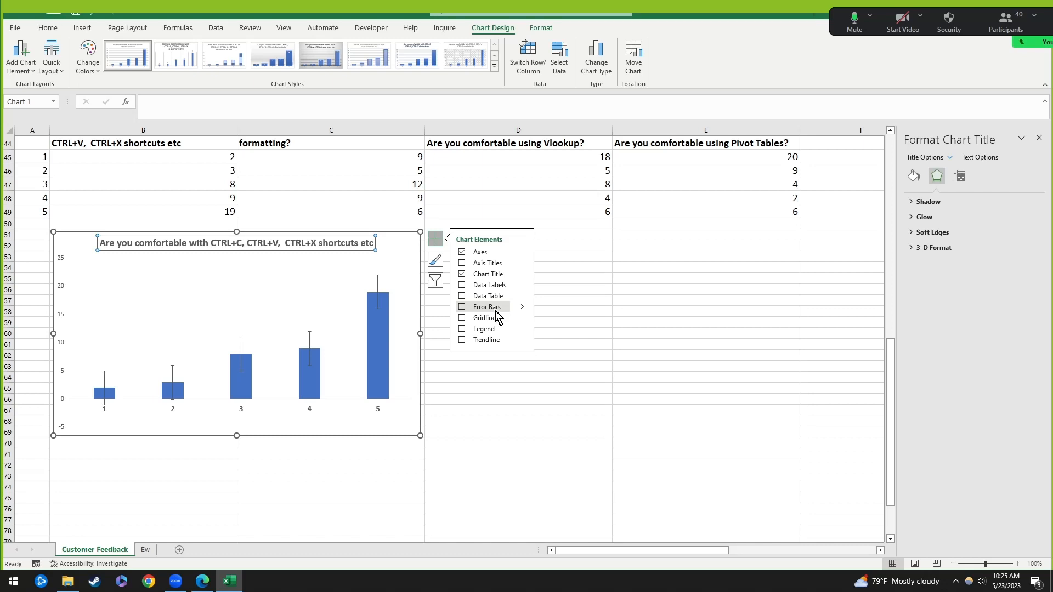
# Step: Show value-only data labels 2, 3, 8, 9 and 19 above the columns
pyautogui.click(462, 285)
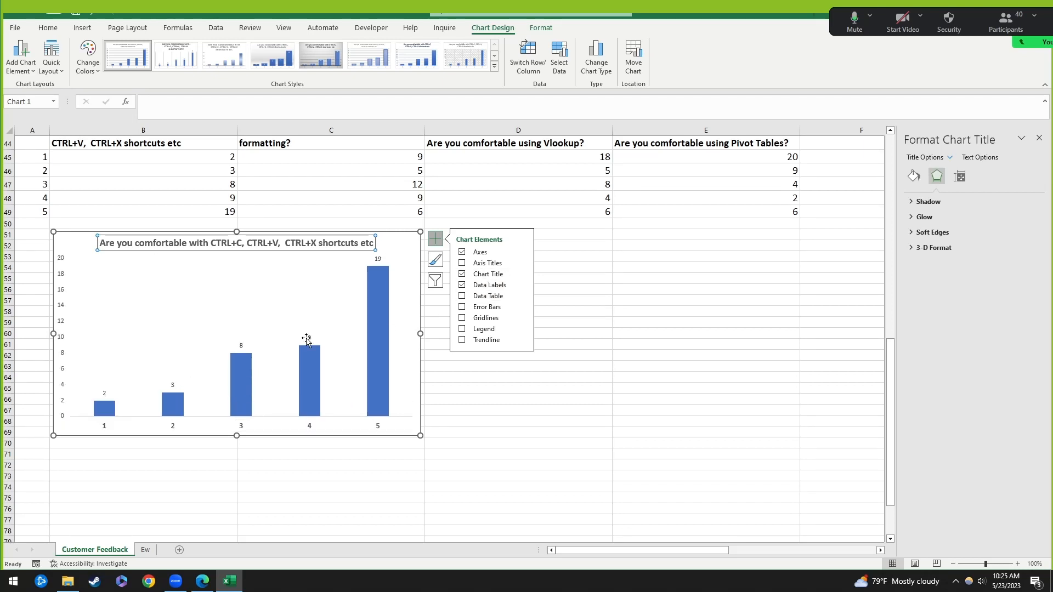
pyautogui.click(310, 338)
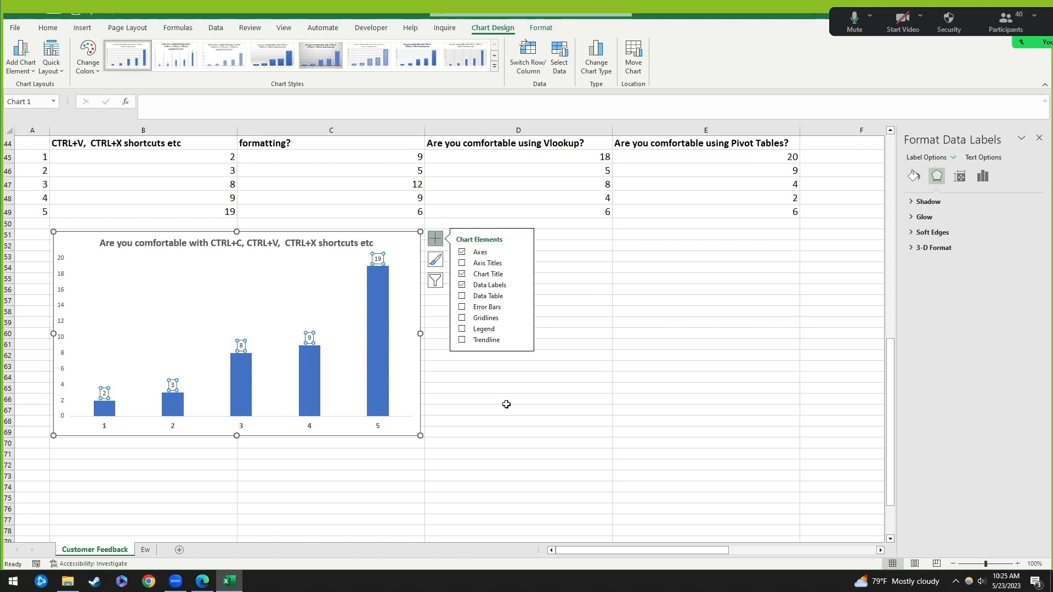
pyautogui.click(504, 287)
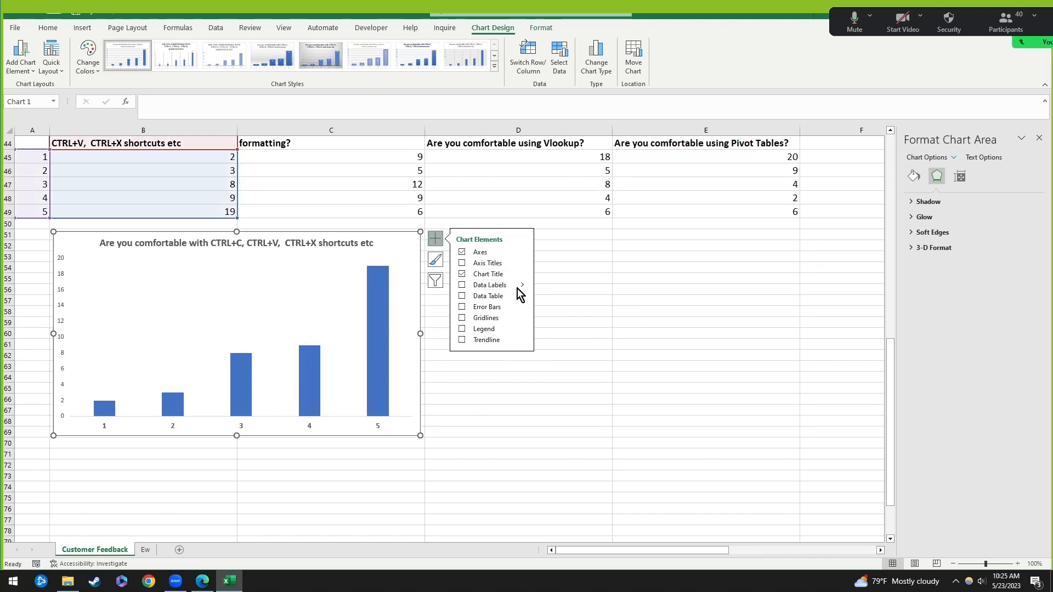
pyautogui.click(505, 287)
pyautogui.click(523, 285)
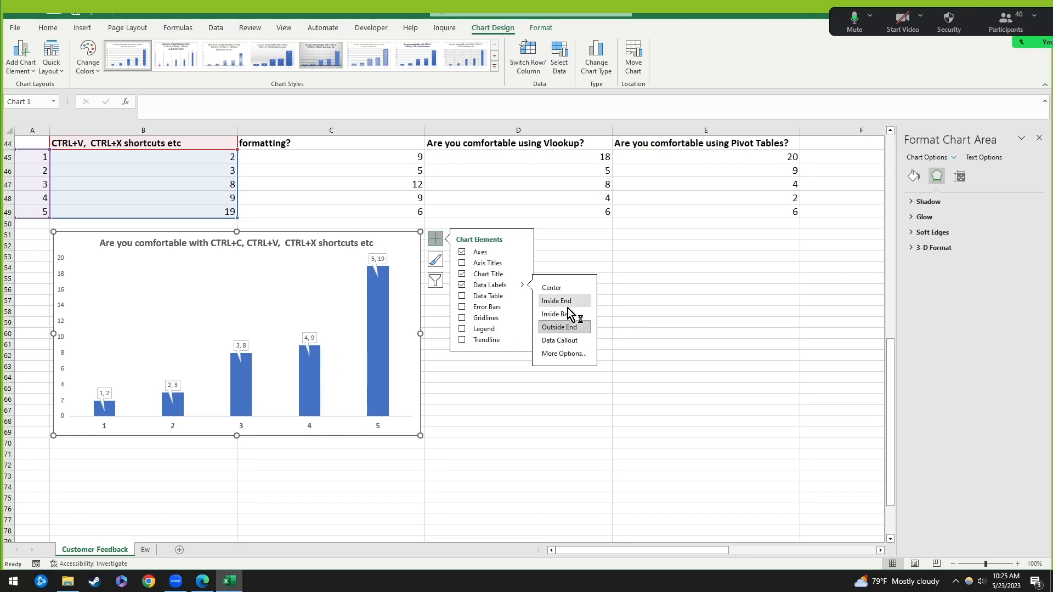
pyautogui.click(522, 285)
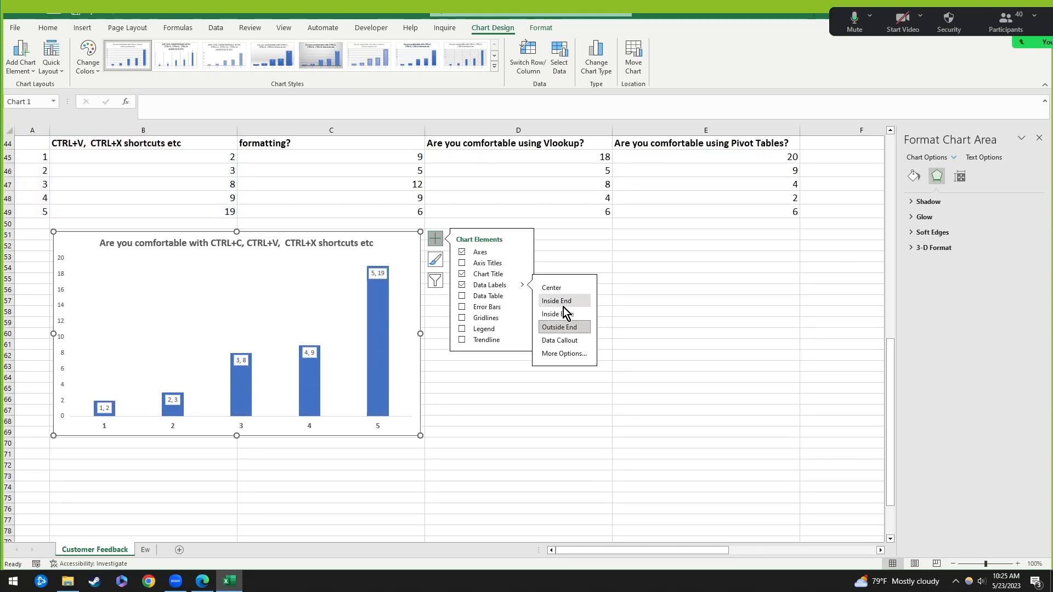
pyautogui.click(495, 285)
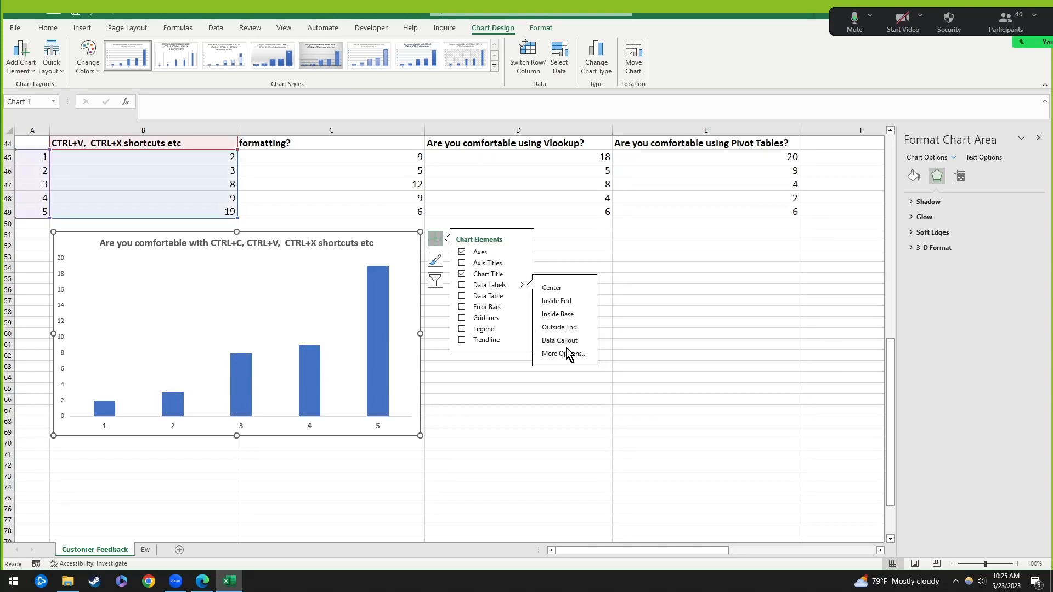
pyautogui.click(567, 353)
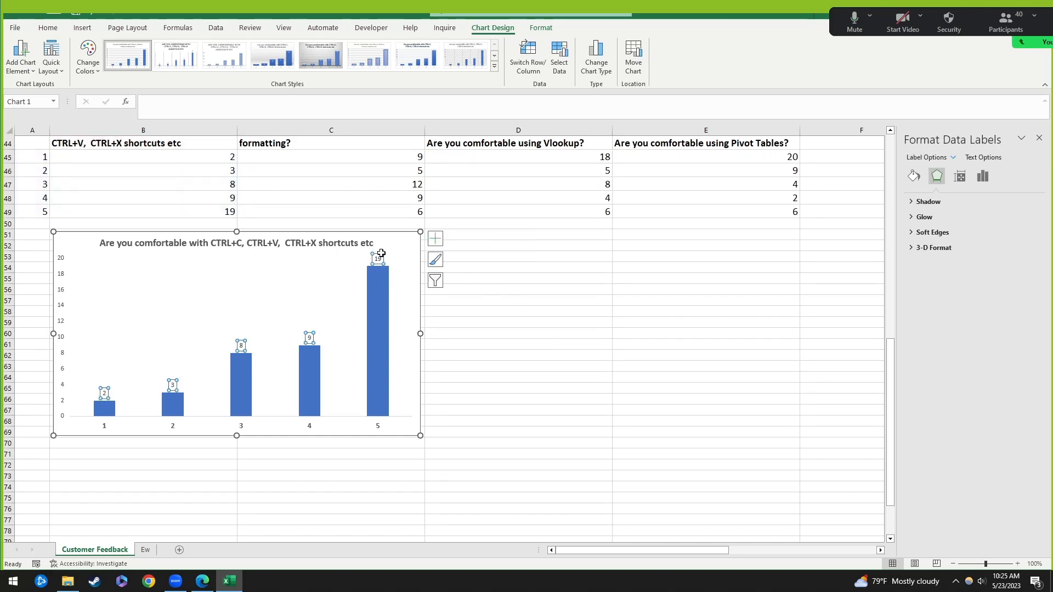
pyautogui.click(275, 294)
pyautogui.click(309, 338)
# Step: Reduce the column series gap width from 106% to 71%
pyautogui.click(376, 365)
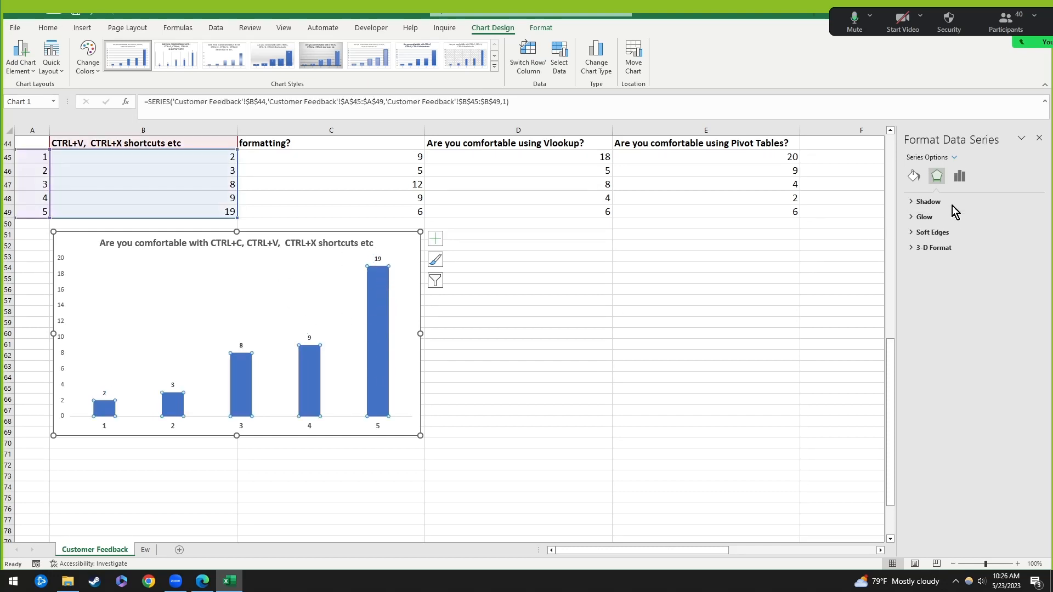
pyautogui.click(965, 176)
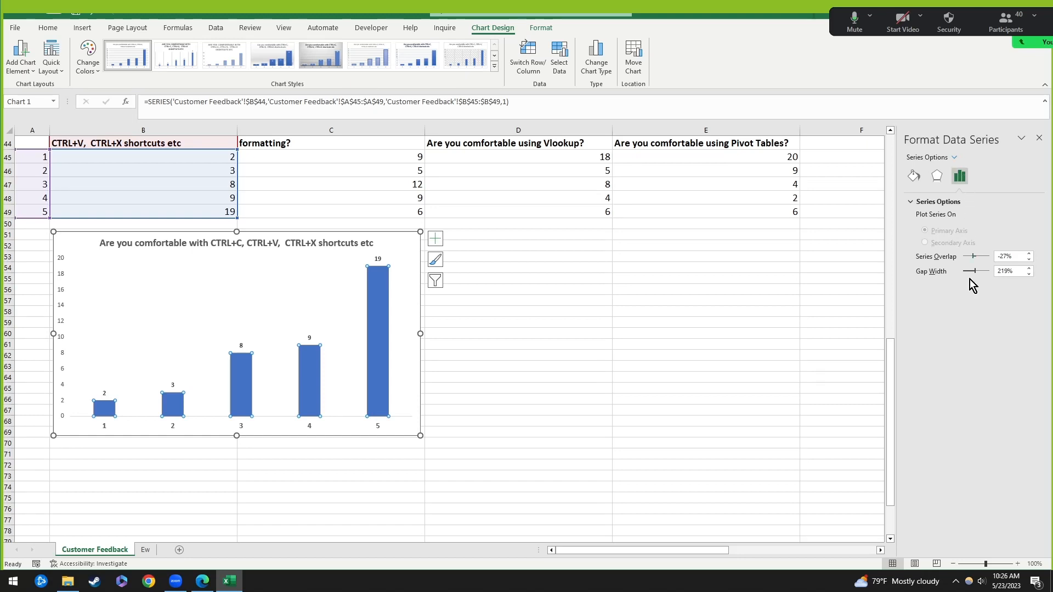
pyautogui.moveTo(973, 274); pyautogui.dragTo(969, 273)
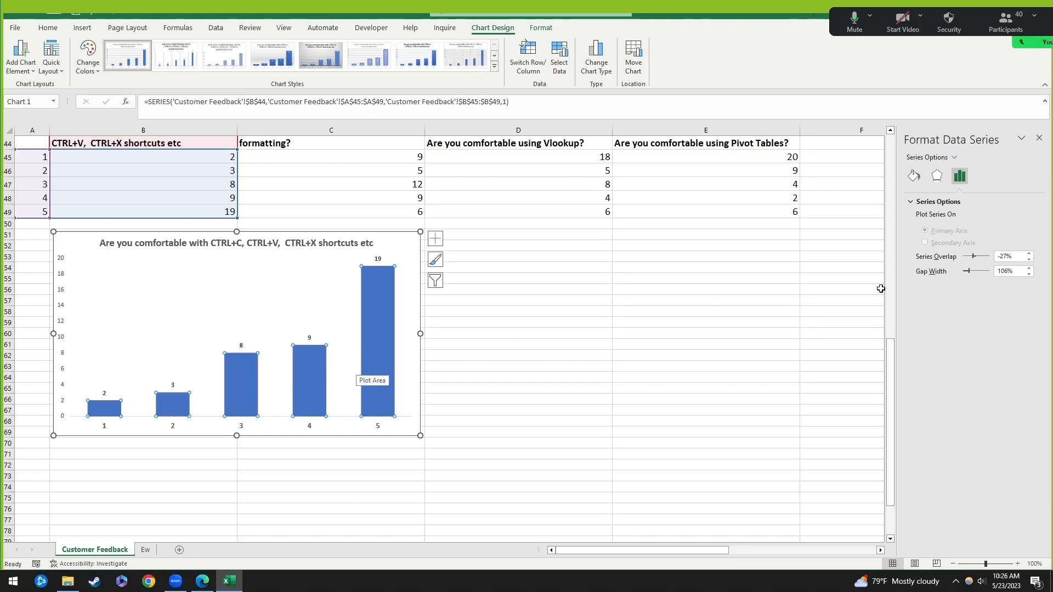
pyautogui.moveTo(969, 272); pyautogui.dragTo(967, 273)
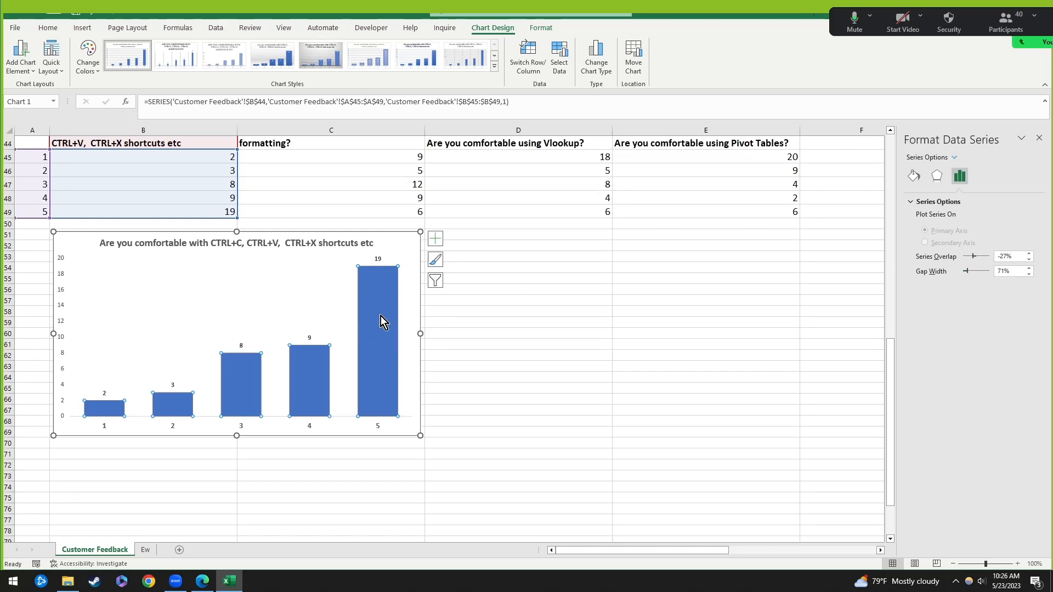
pyautogui.click(351, 287)
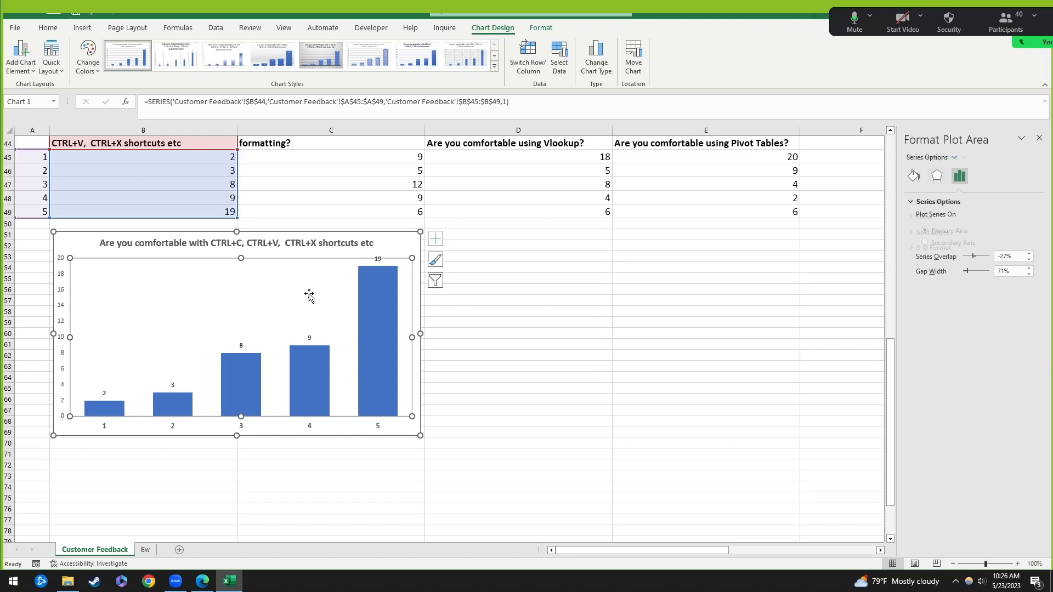
pyautogui.click(311, 358)
# Step: Enlarge the count labels above the shortcuts chart's columns to 12 pt
pyautogui.click(310, 338)
pyautogui.click(48, 28)
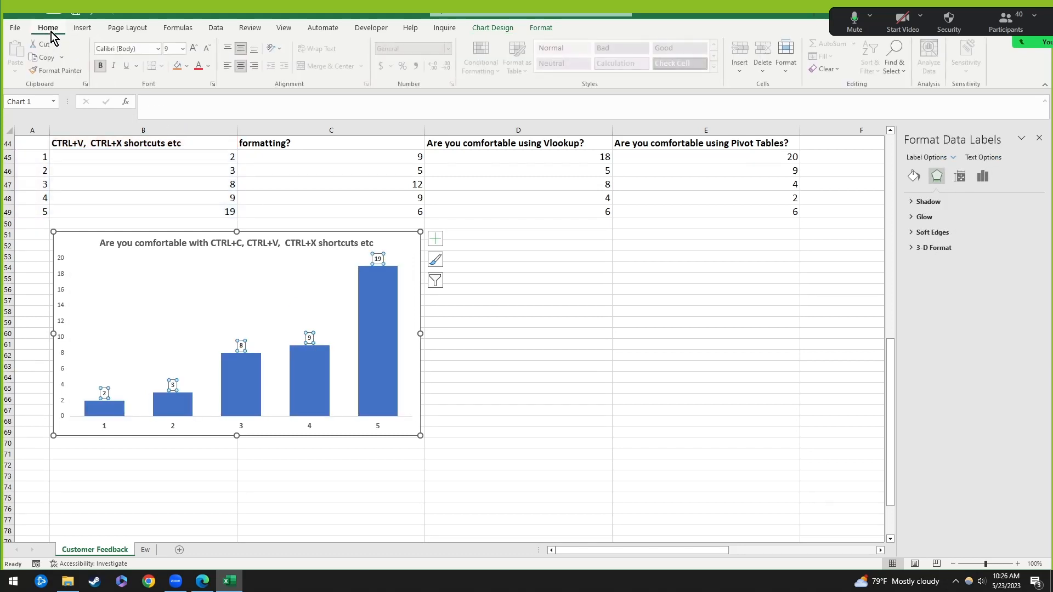
pyautogui.click(196, 49)
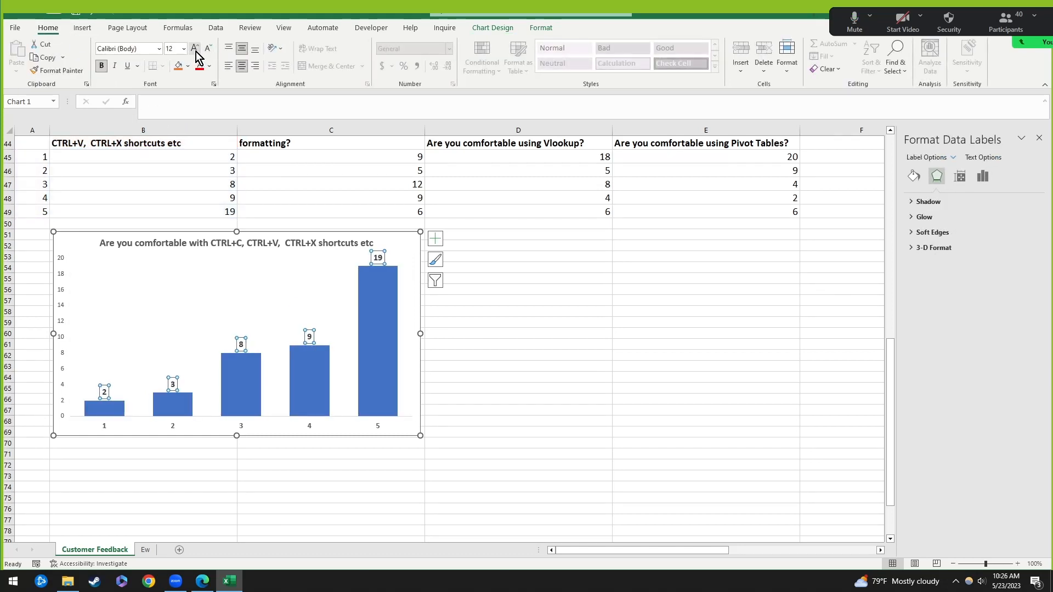
pyautogui.click(197, 49)
pyautogui.click(374, 304)
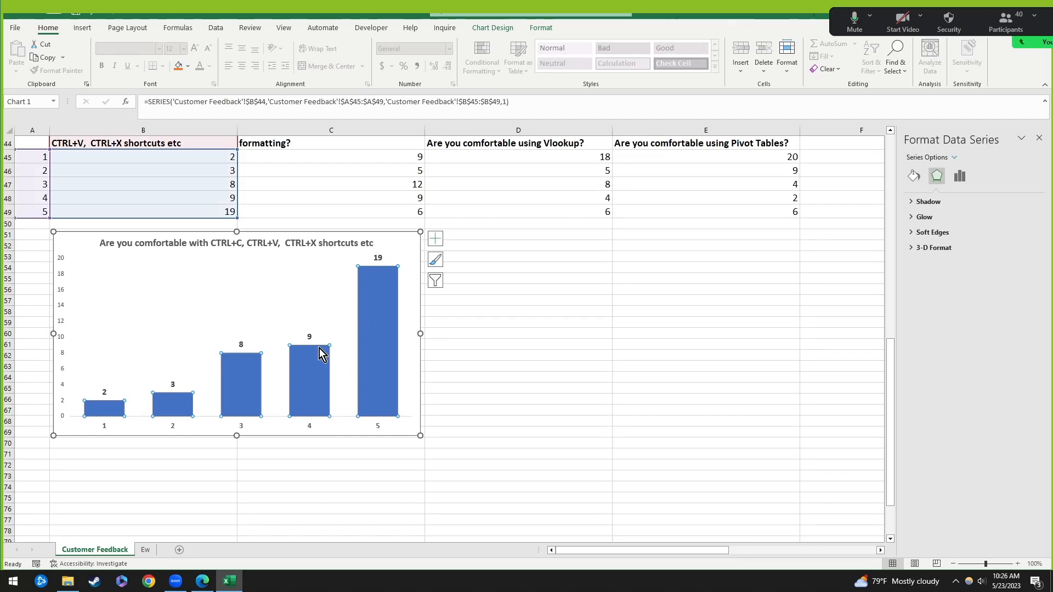
pyautogui.click(62, 305)
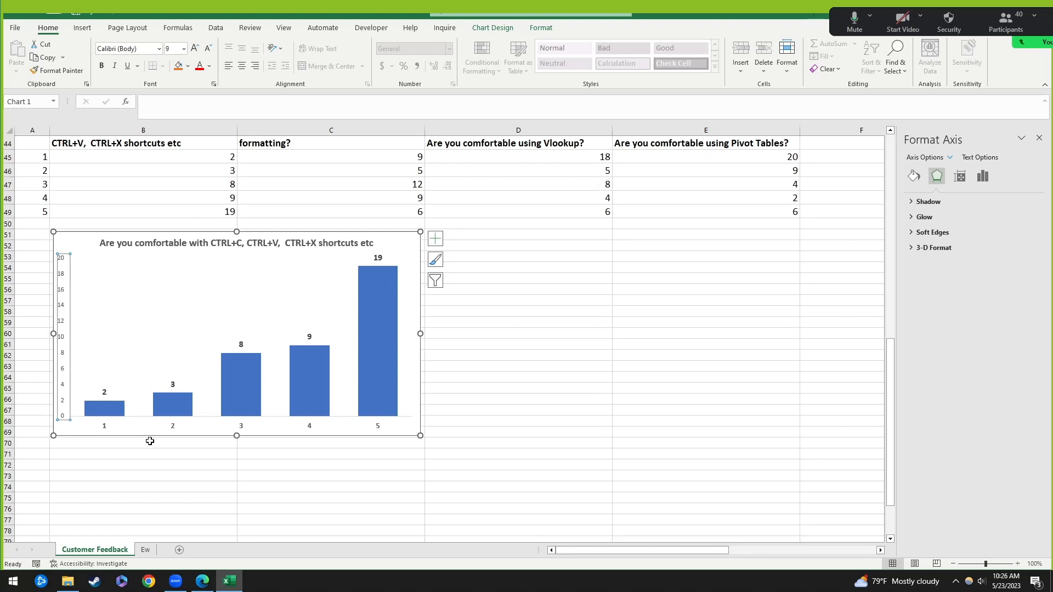
# Step: Set the vertical axis major unit to 4 so it runs 0 to 20
pyautogui.click(176, 429)
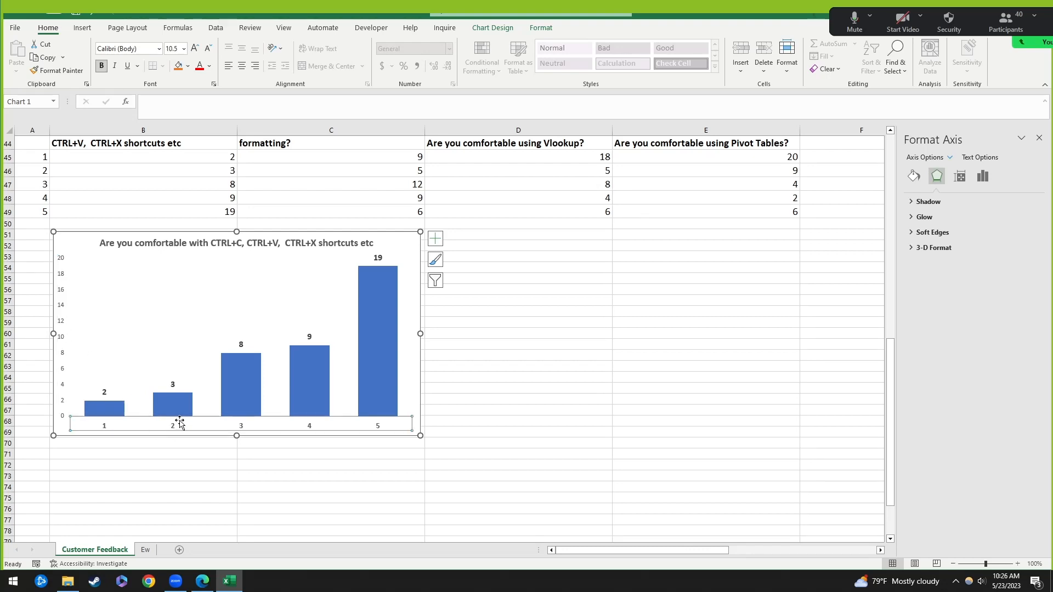
pyautogui.click(60, 306)
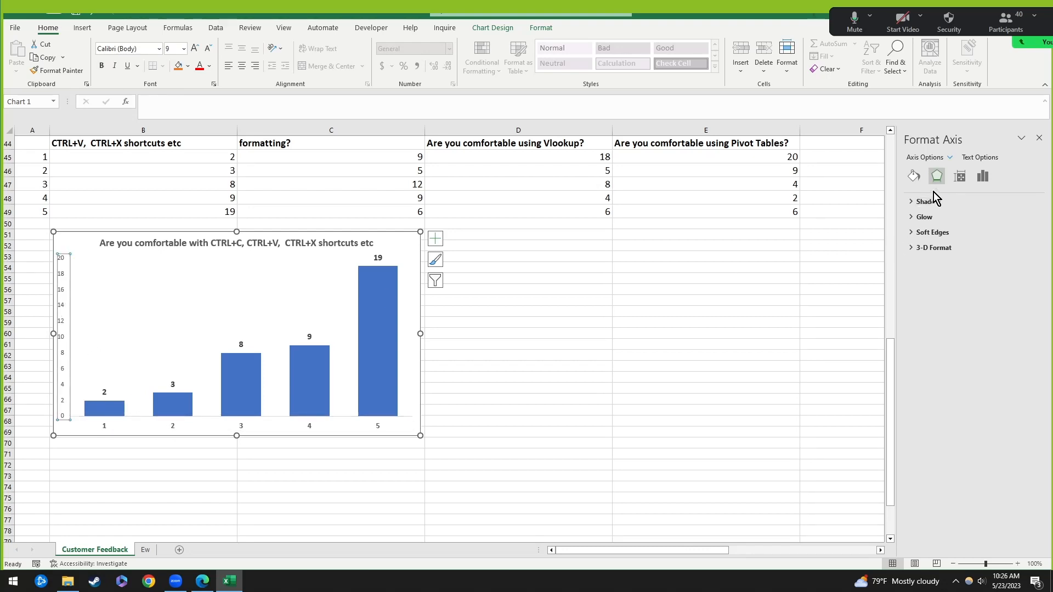
pyautogui.click(960, 177)
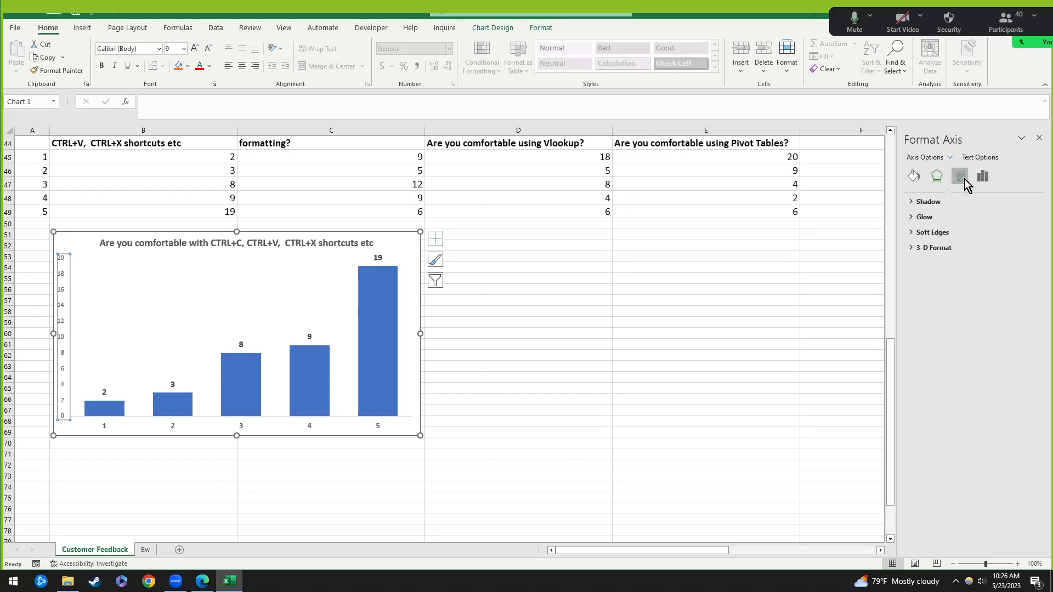
pyautogui.click(983, 178)
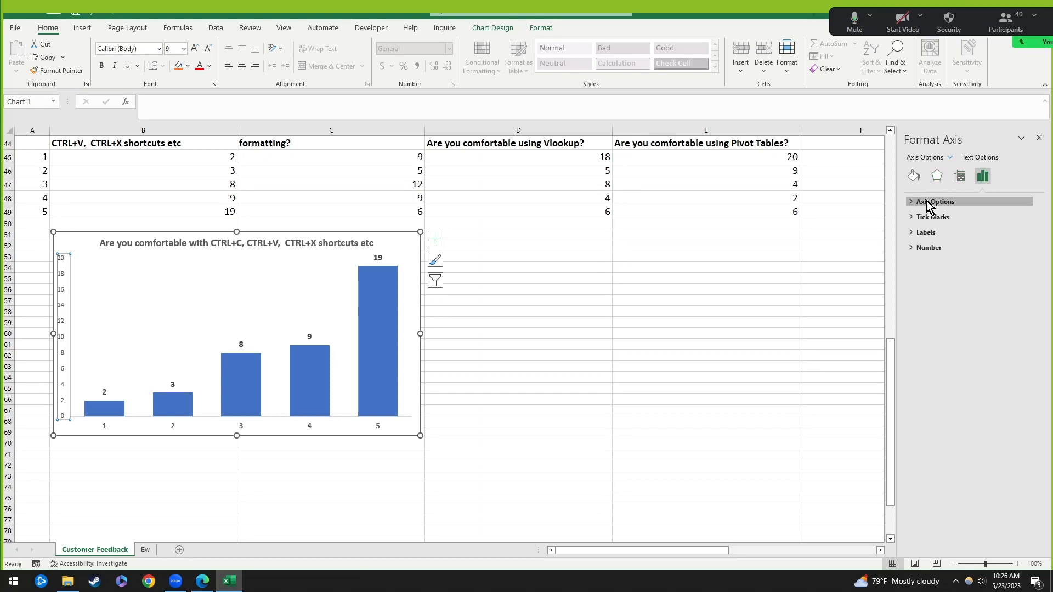
pyautogui.click(927, 202)
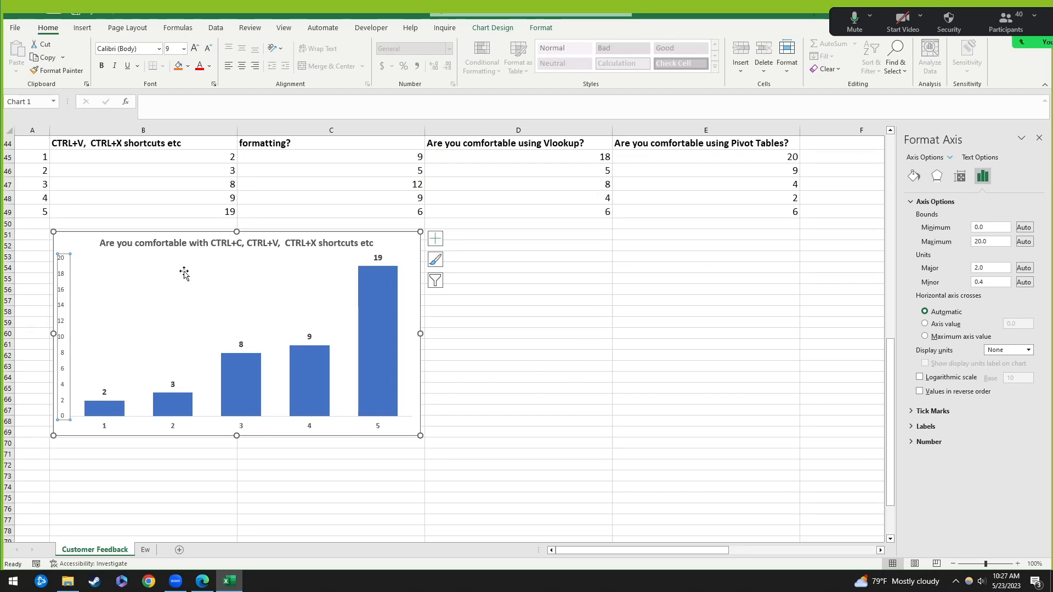
pyautogui.doubleClick(994, 268)
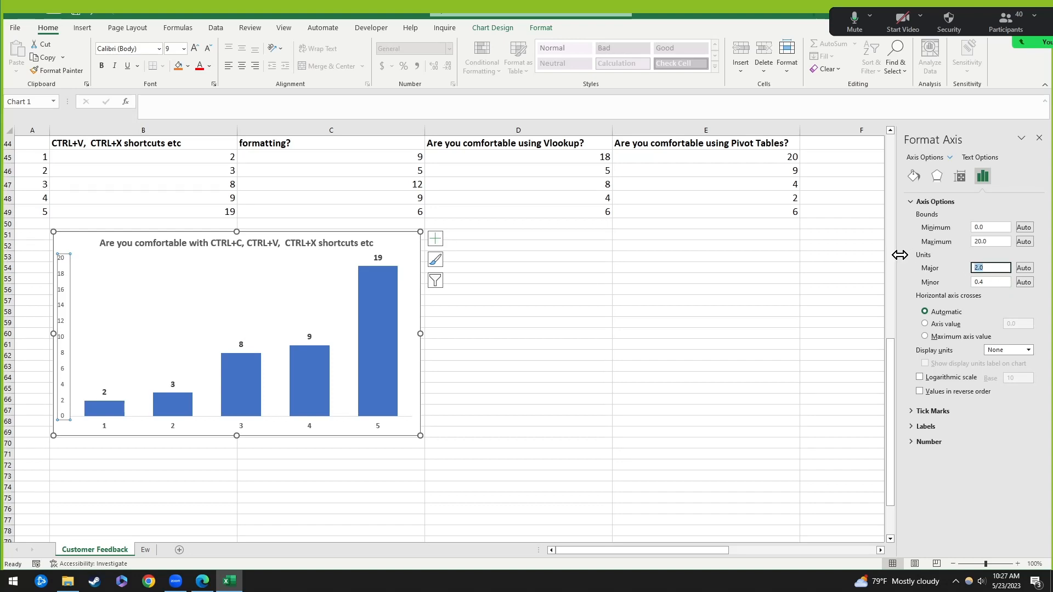
pyautogui.write('45')
pyautogui.press('Return')
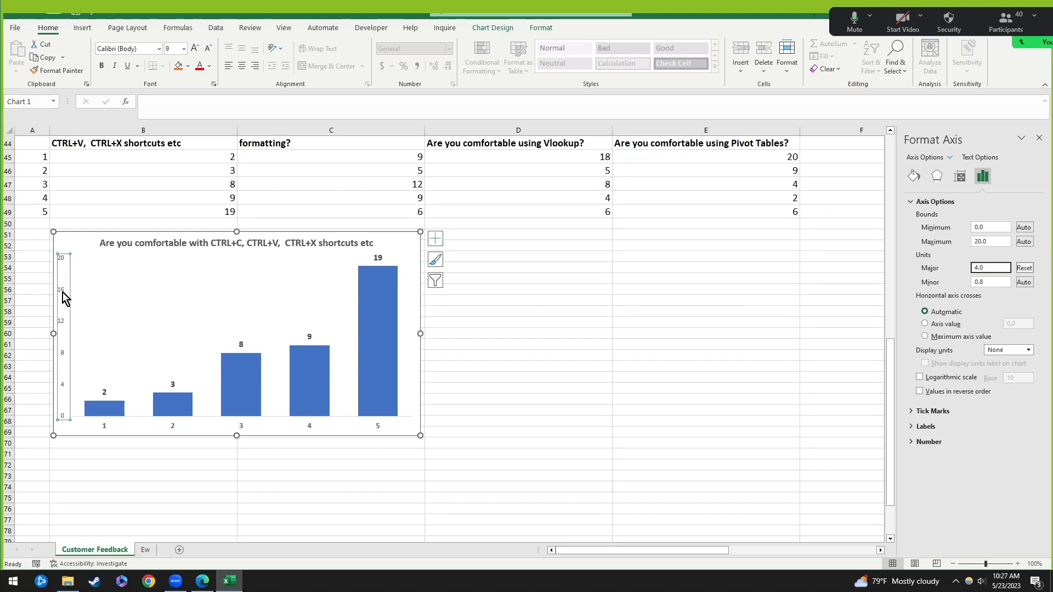
# Step: Review the vertical axis tick mark, label position and number format settings
pyautogui.click(75, 236)
pyautogui.click(58, 296)
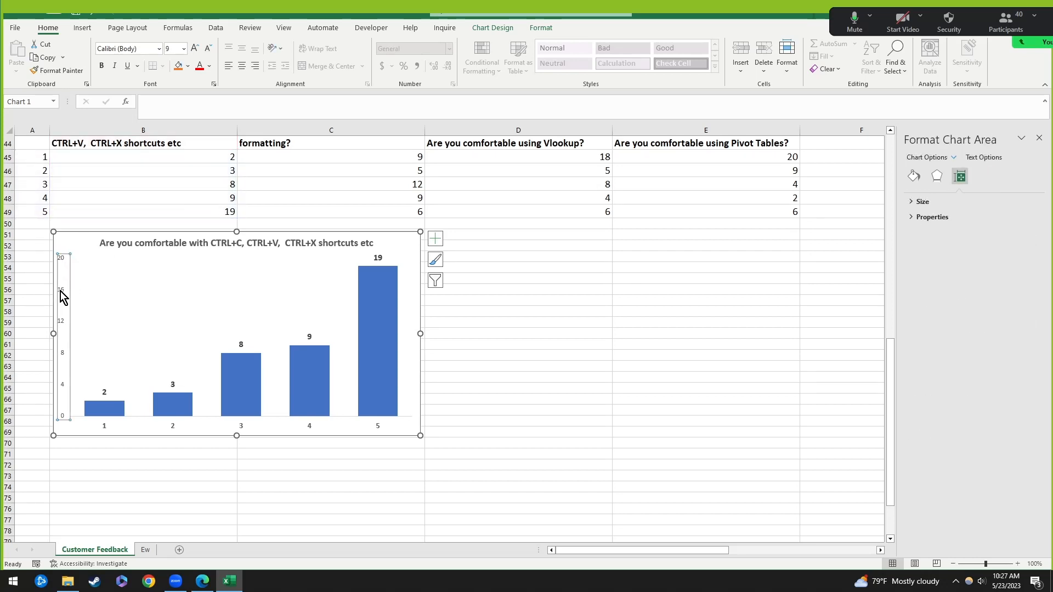
pyautogui.click(983, 177)
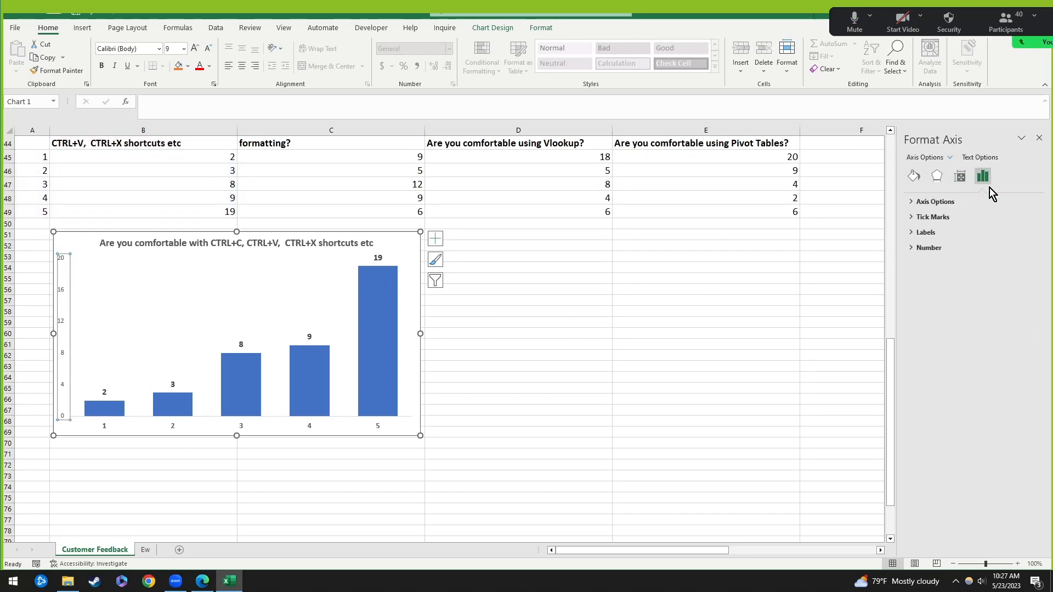
pyautogui.click(934, 202)
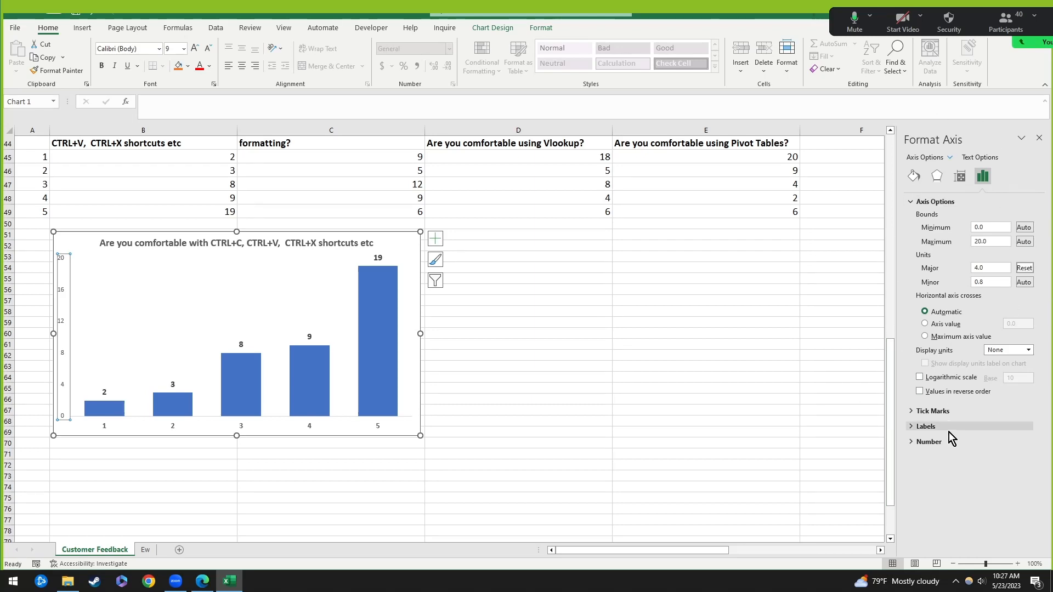
pyautogui.click(933, 411)
pyautogui.click(938, 460)
pyautogui.click(952, 494)
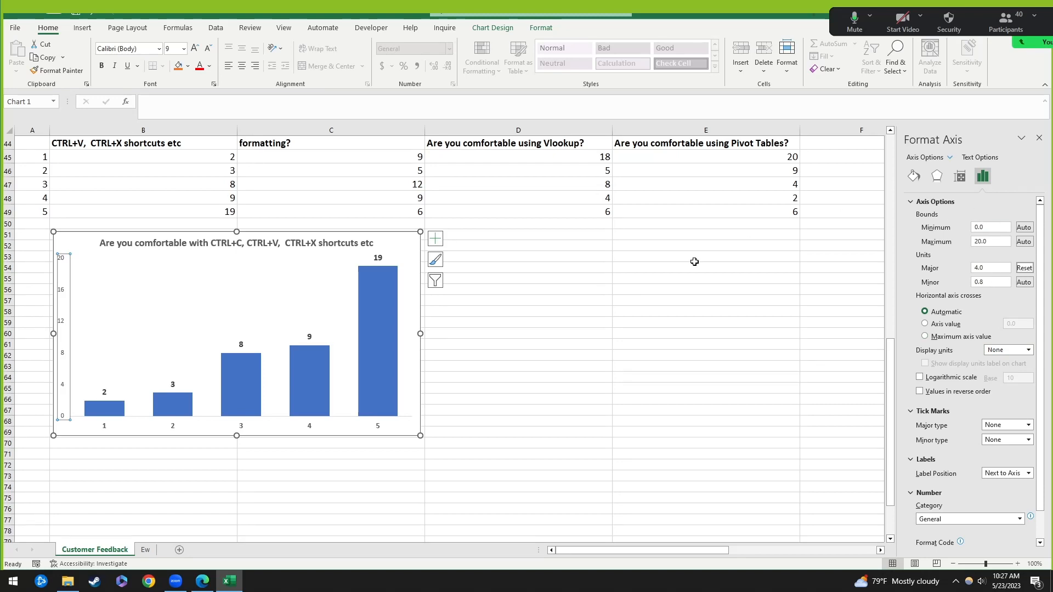
pyautogui.click(310, 370)
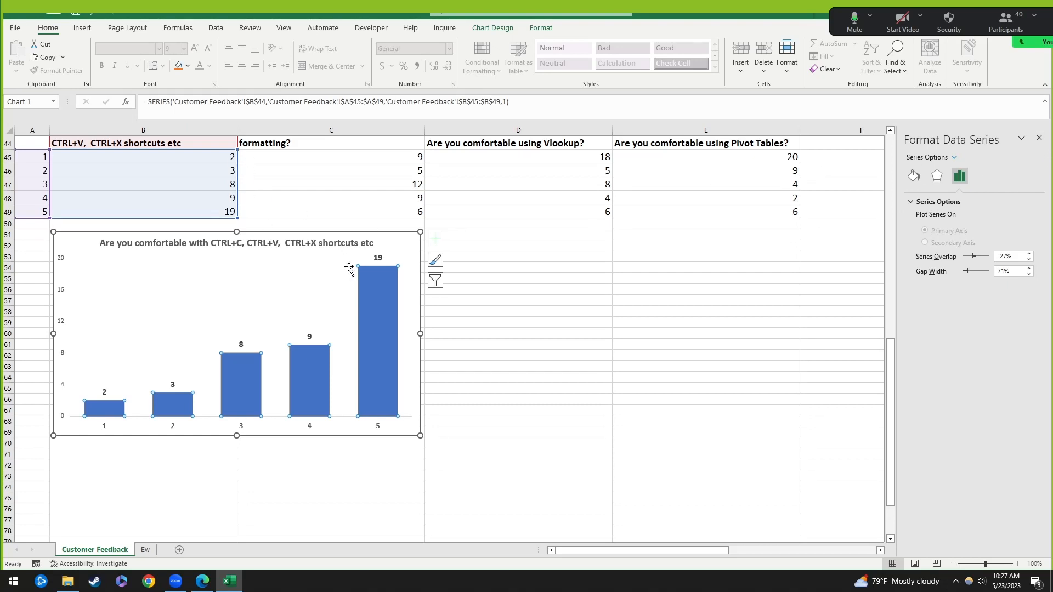
# Step: Fill the shortcuts chart's columns with the standard Purple colour instead of blue
pyautogui.moveTo(387, 299)
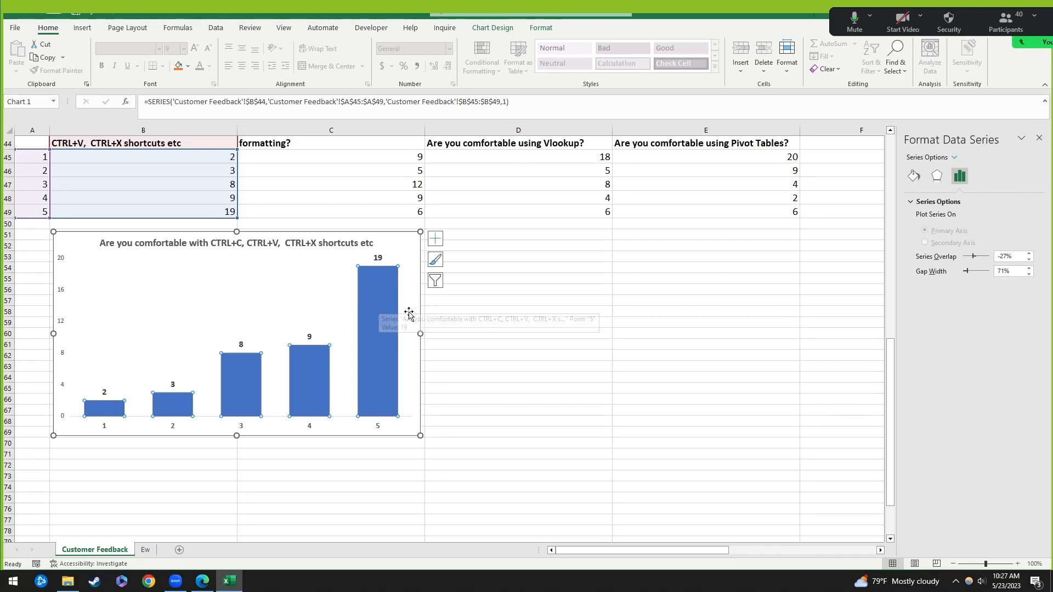
pyautogui.moveTo(378, 318)
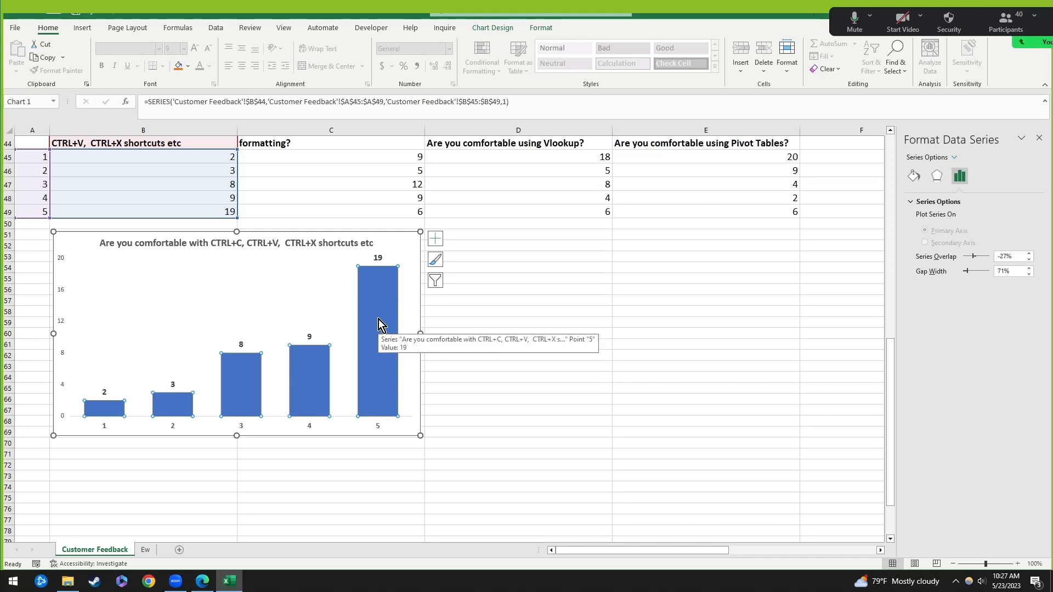
pyautogui.rightClick(379, 319)
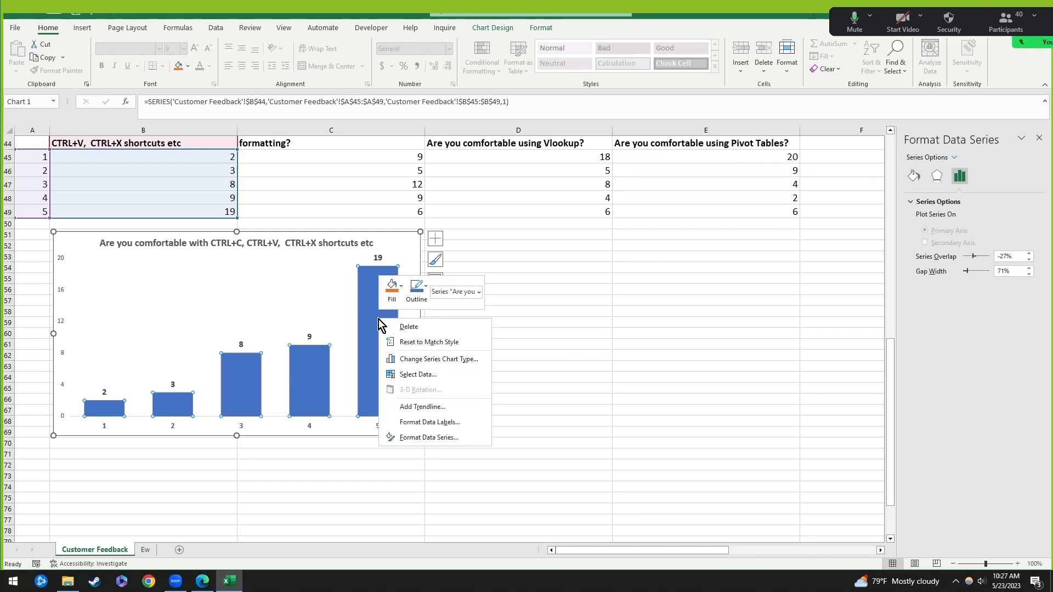
pyautogui.press('Escape')
pyautogui.click(190, 271)
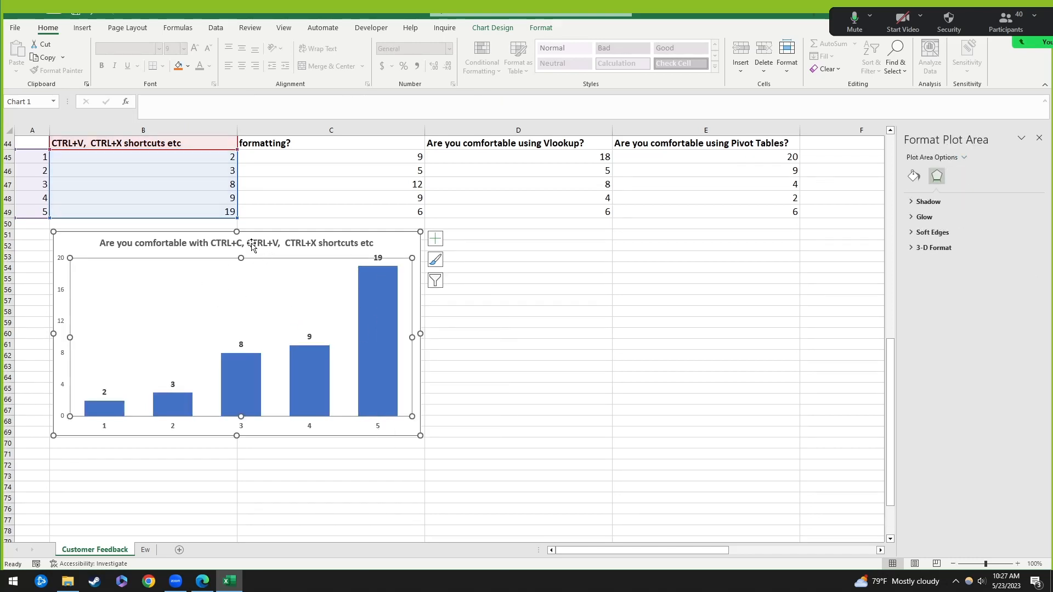
pyautogui.click(312, 378)
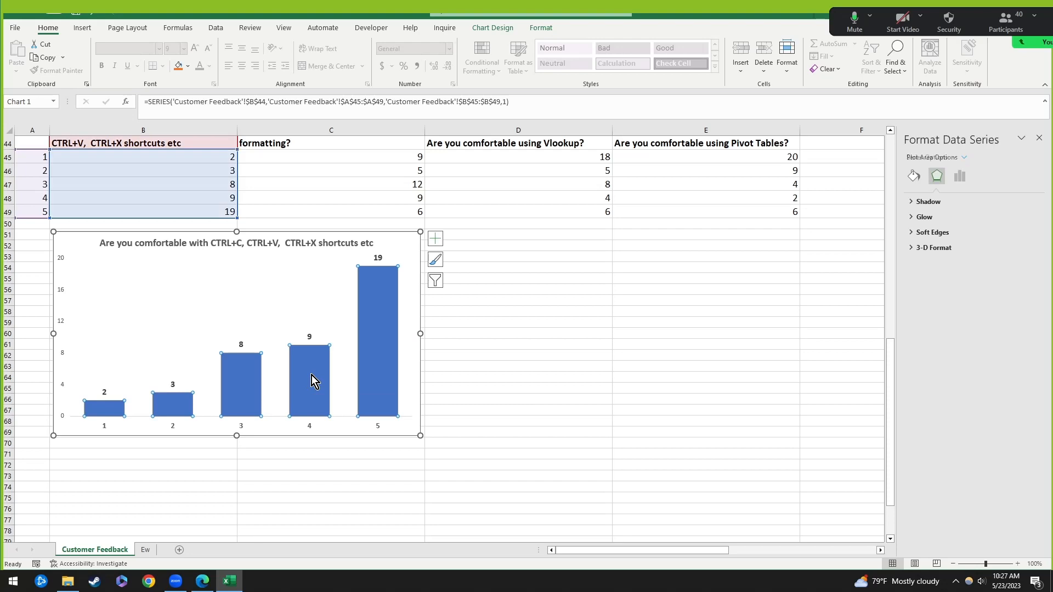
pyautogui.rightClick(373, 324)
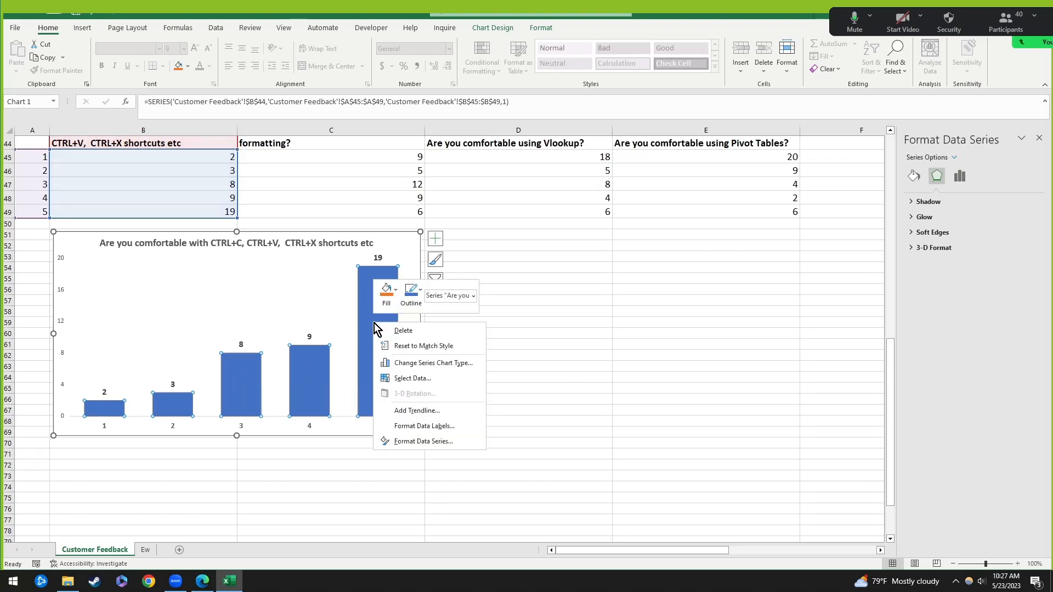
pyautogui.click(387, 290)
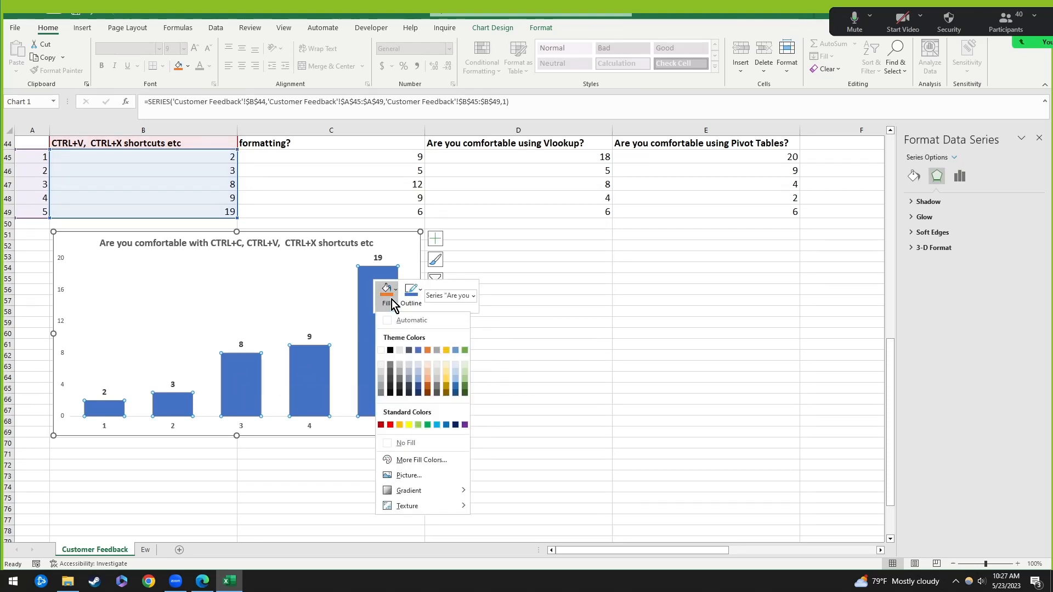
pyautogui.click(466, 425)
pyautogui.click(545, 365)
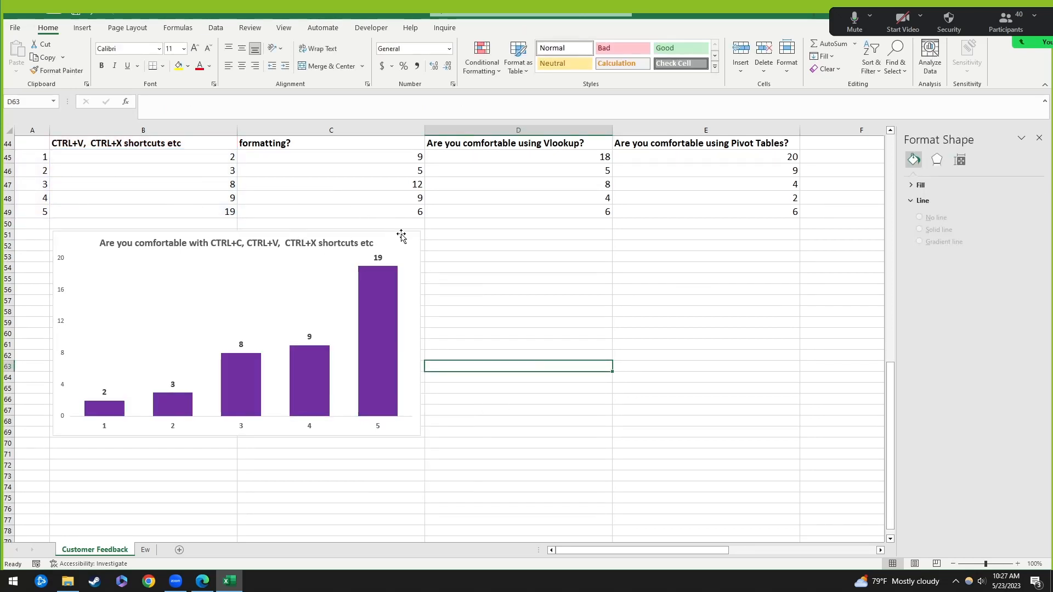
pyautogui.click(401, 236)
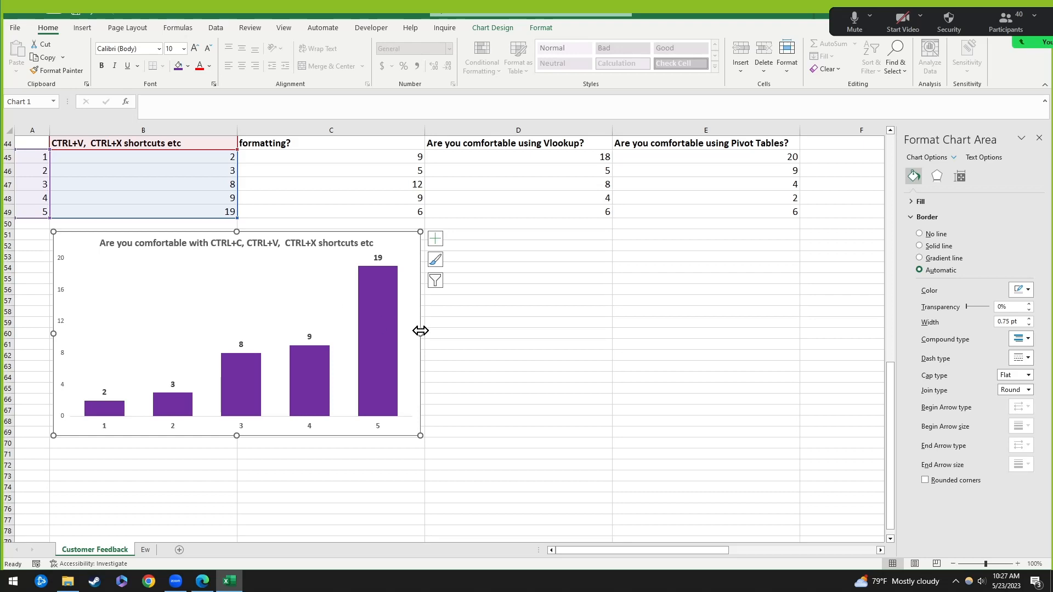
# Step: Narrow the purple shortcuts chart so its title wraps onto two lines
pyautogui.moveTo(421, 331); pyautogui.dragTo(373, 332)
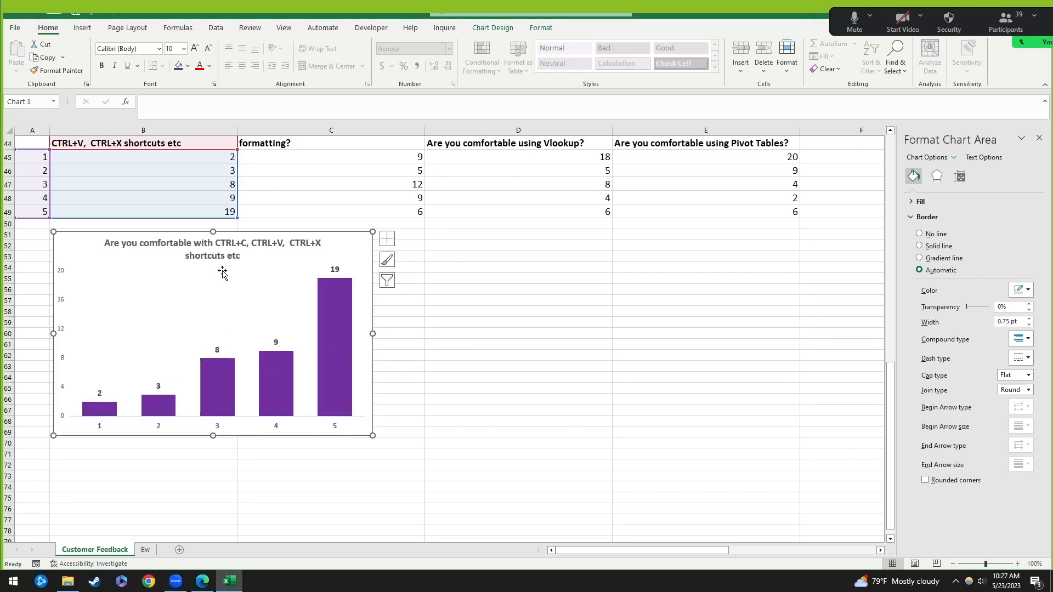
pyautogui.click(335, 269)
pyautogui.click(340, 237)
pyautogui.scroll(1, 352, 255)
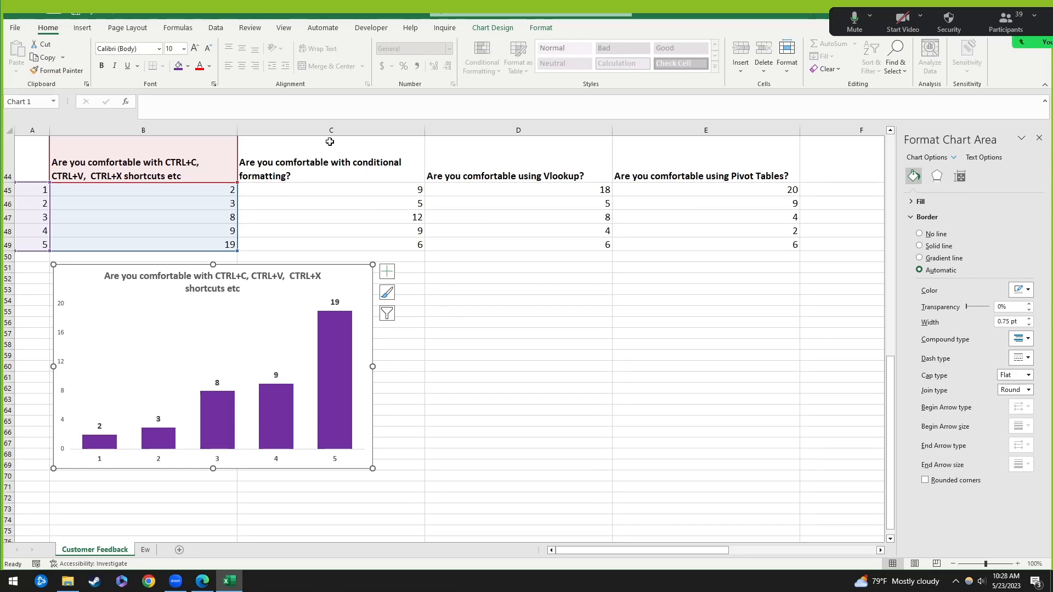
# Step: Select ratings A44:A49 together with conditional formatting answers C44:C49
pyautogui.click(241, 175)
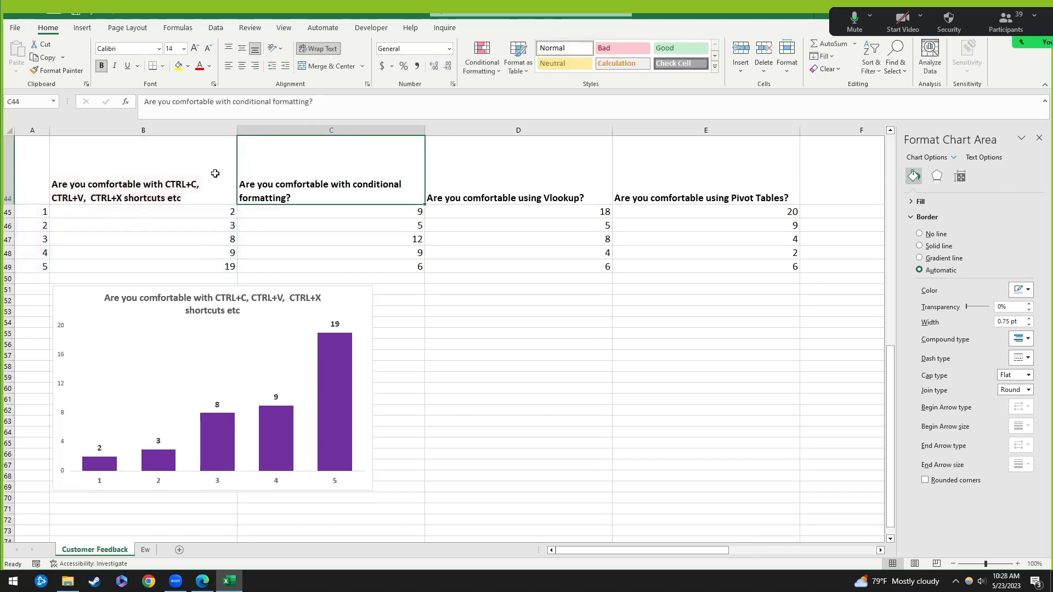
pyautogui.moveTo(24, 176); pyautogui.dragTo(37, 263)
pyautogui.moveTo(329, 164); pyautogui.dragTo(334, 261)
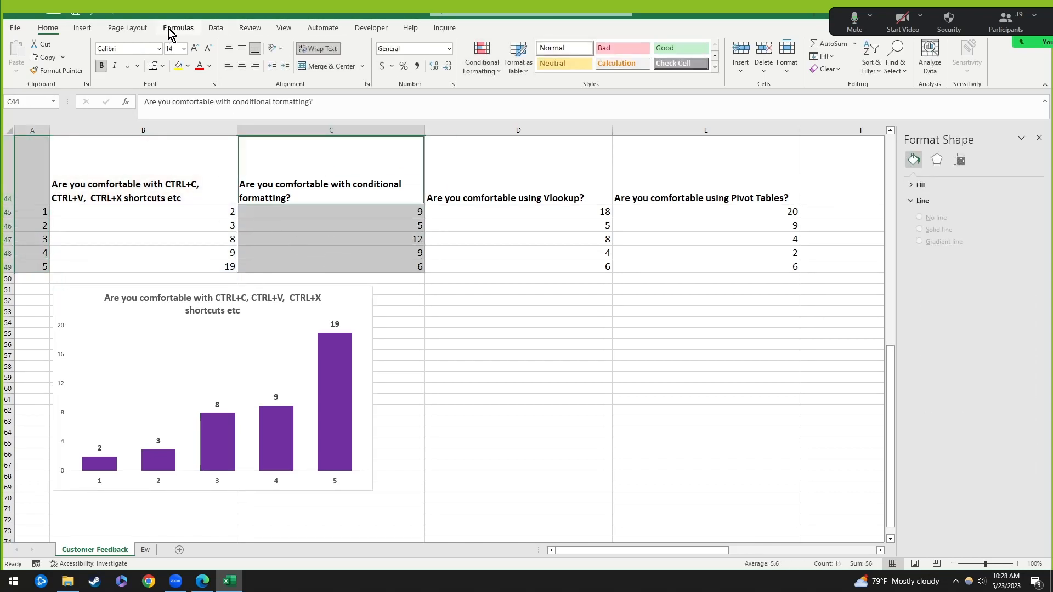
pyautogui.click(83, 28)
pyautogui.click(487, 48)
pyautogui.click(497, 74)
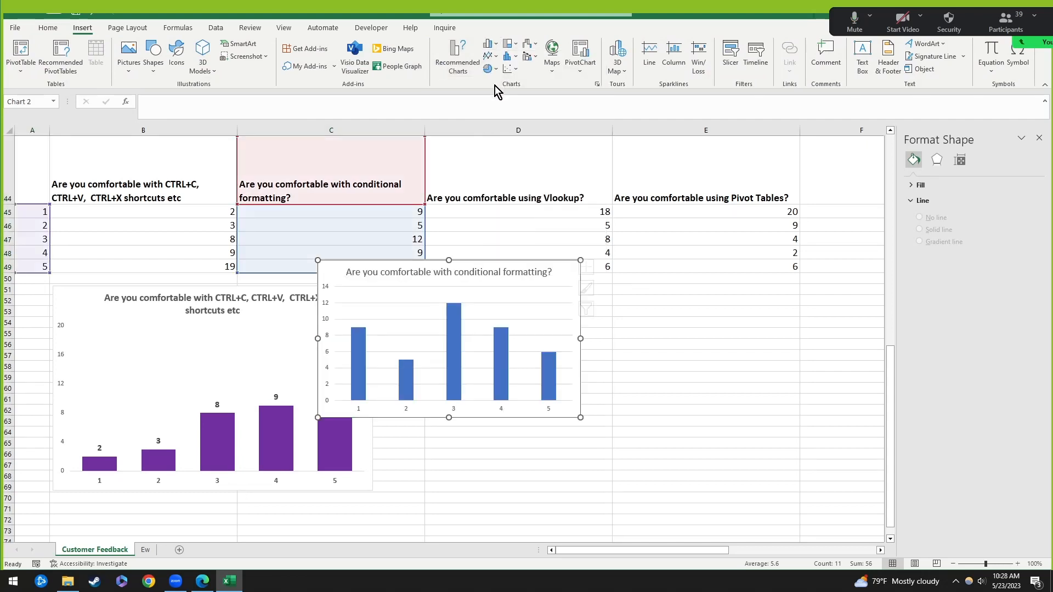
pyautogui.moveTo(547, 262); pyautogui.dragTo(739, 297)
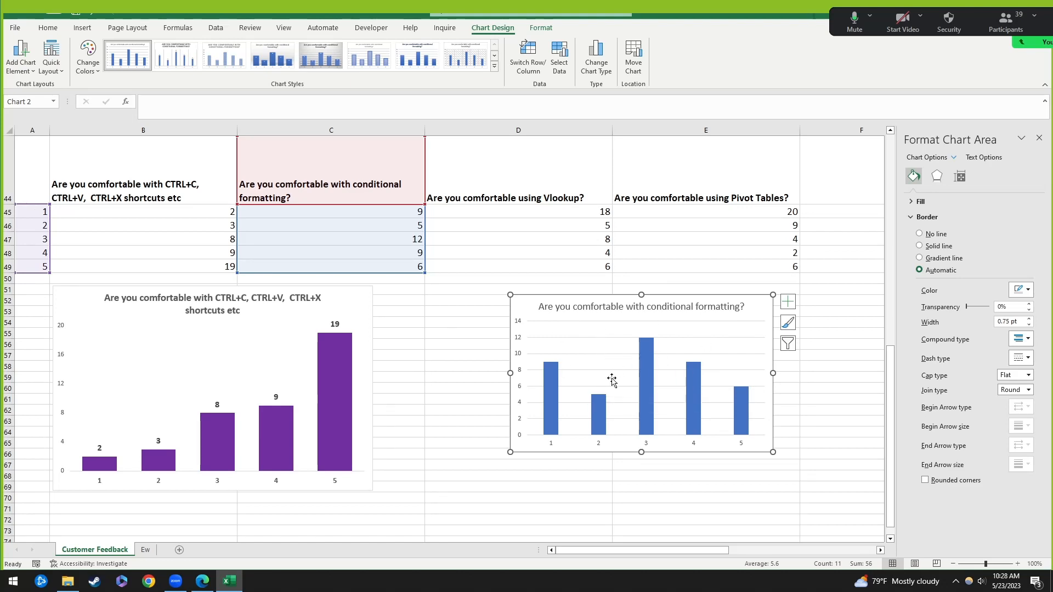
pyautogui.hotkey('ctrl', 'z')
pyautogui.hotkey('ctrl', 'z')
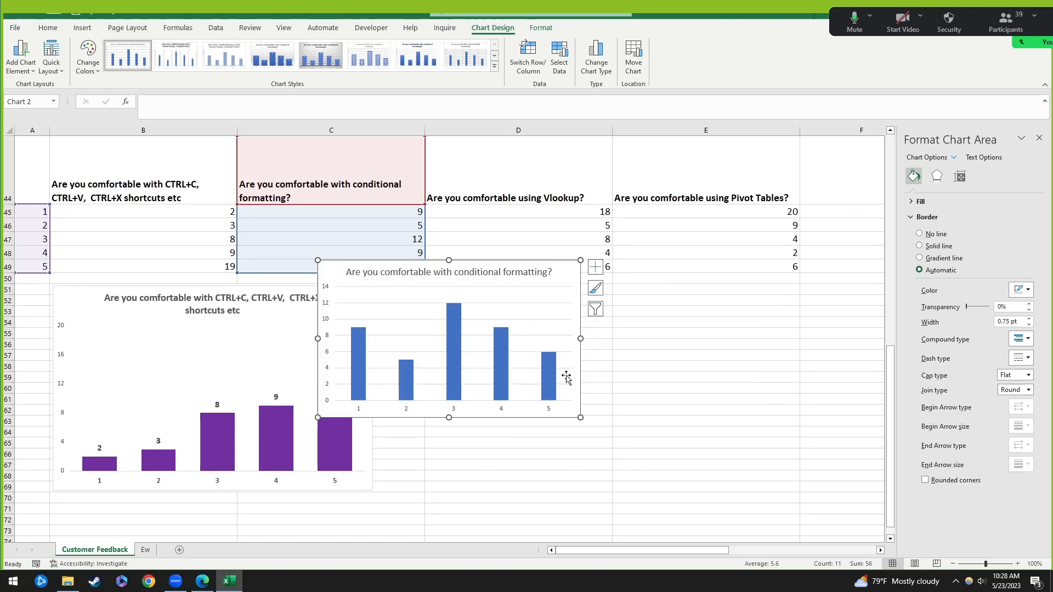
pyautogui.click(516, 299)
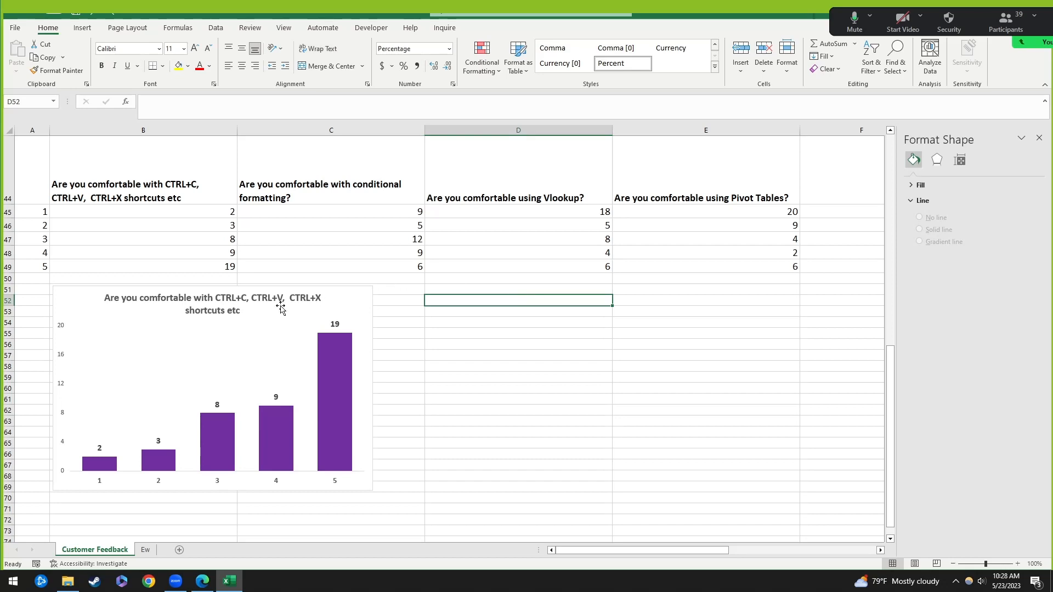
# Step: Copy the purple shortcuts chart, paste it at D51, and place it beside the original
pyautogui.click(336, 293)
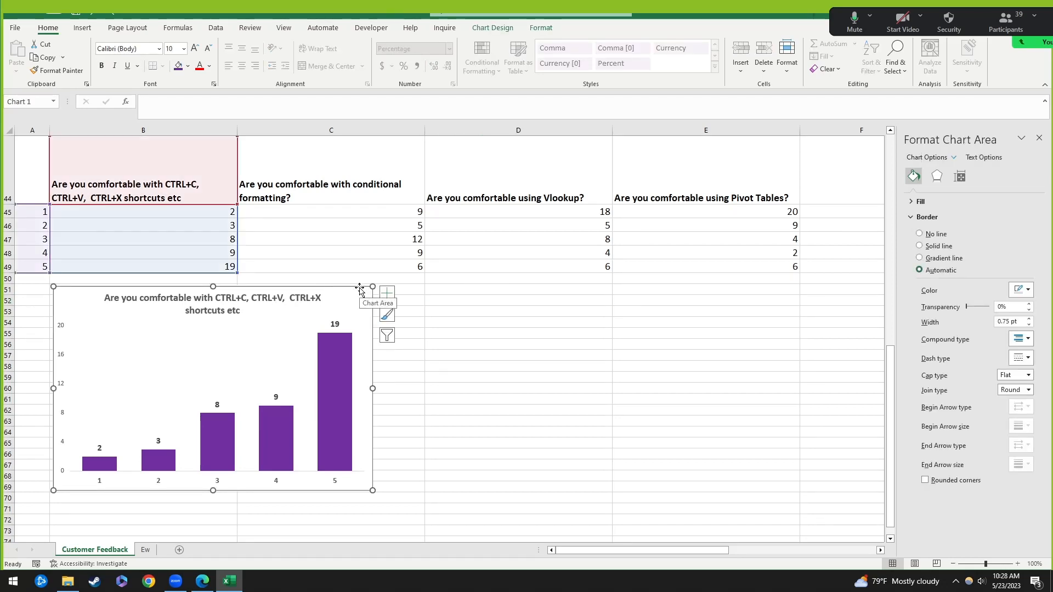
pyautogui.rightClick(360, 289)
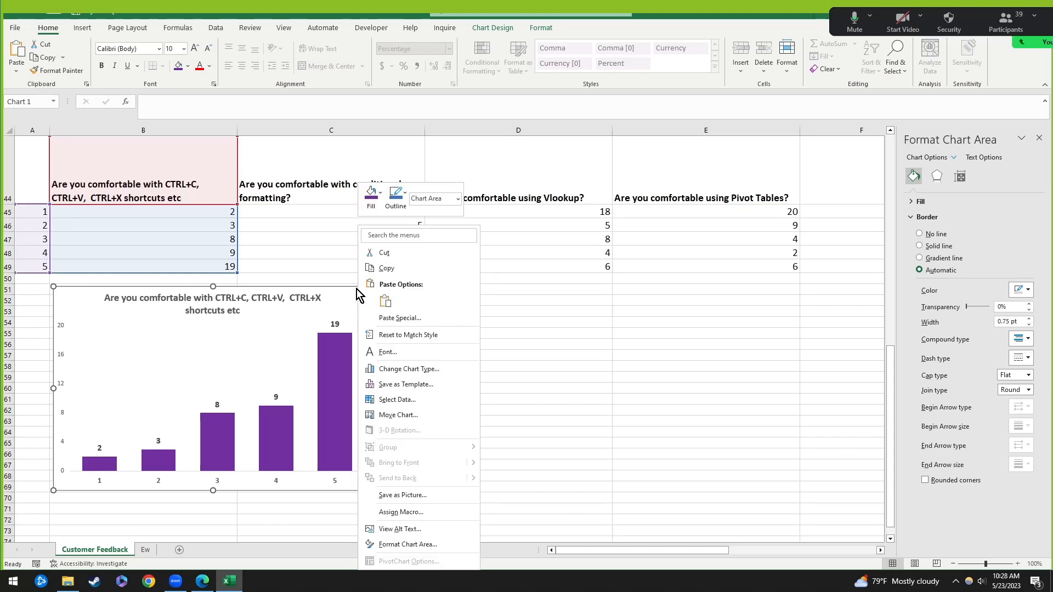
pyautogui.click(386, 268)
pyautogui.click(444, 295)
pyautogui.rightClick(445, 296)
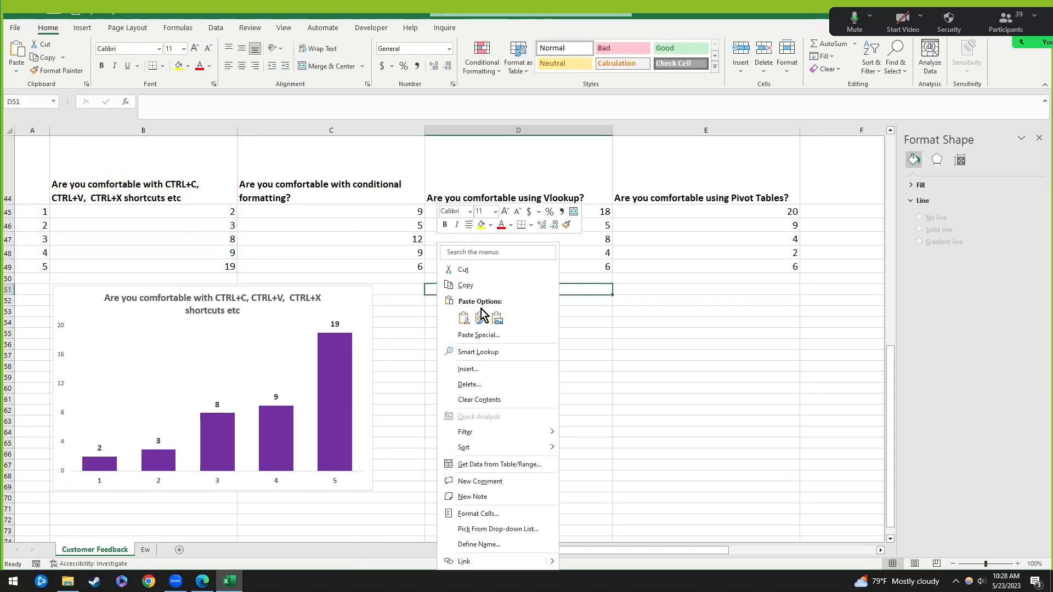
pyautogui.click(463, 318)
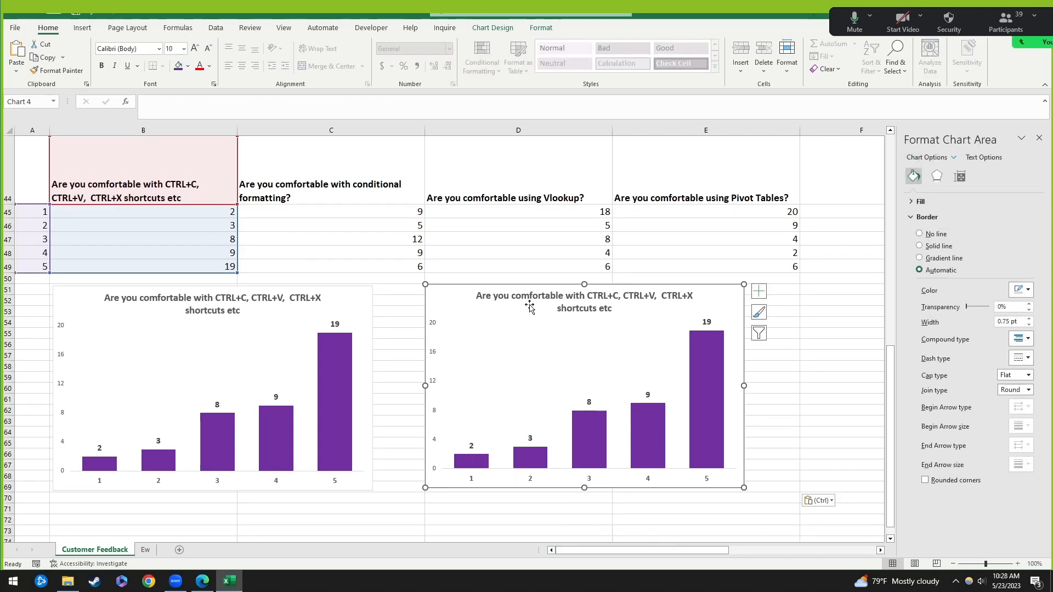
pyautogui.moveTo(509, 287); pyautogui.dragTo(465, 289)
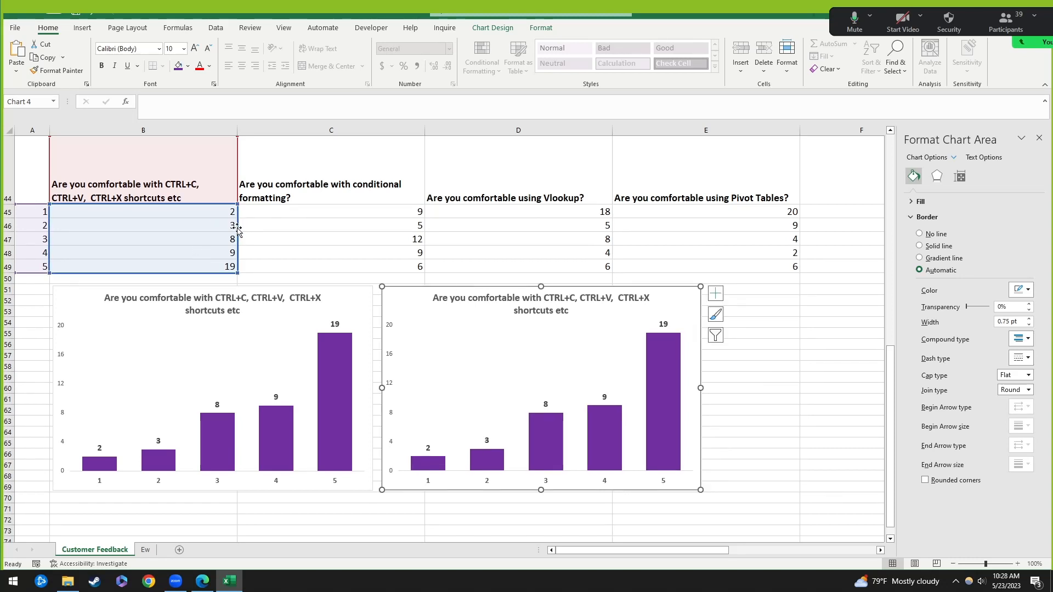
# Step: Shift the copy's data range to column C, then delete that chart
pyautogui.moveTo(238, 229); pyautogui.dragTo(315, 227)
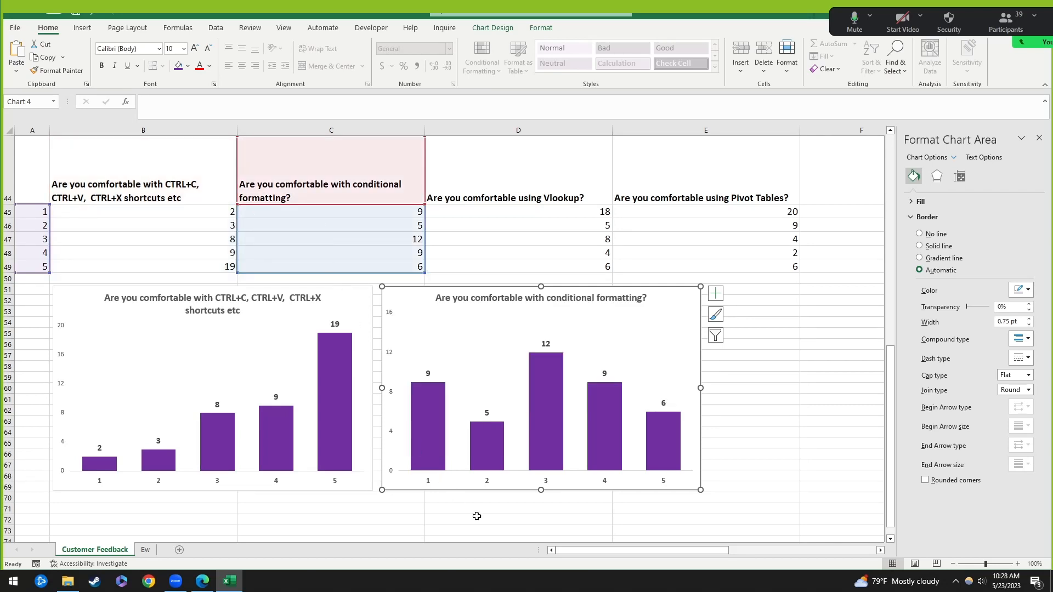
pyautogui.click(245, 350)
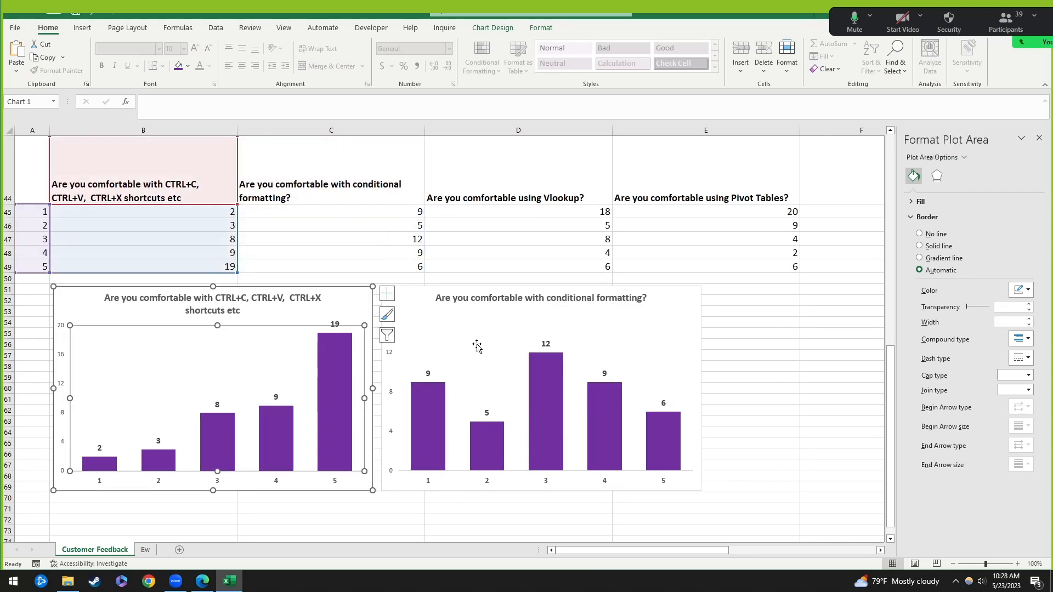
pyautogui.click(498, 360)
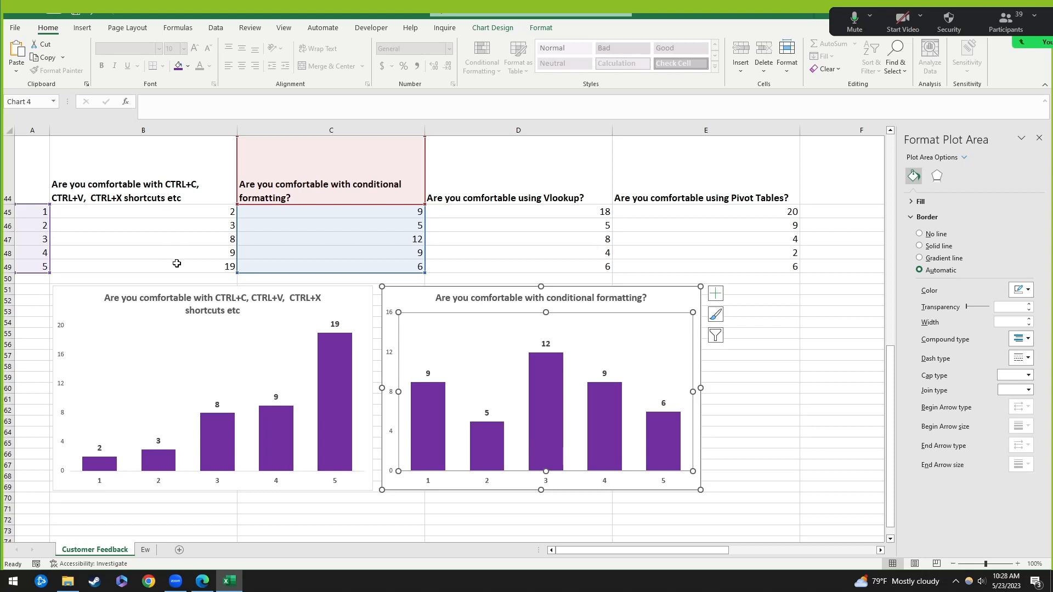
pyautogui.click(787, 342)
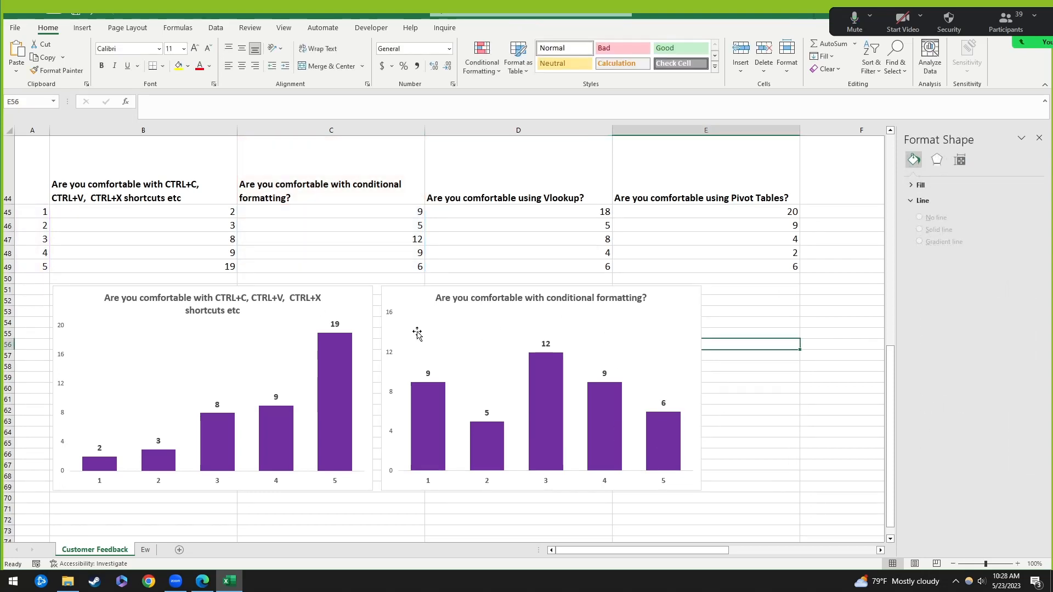
pyautogui.click(396, 290)
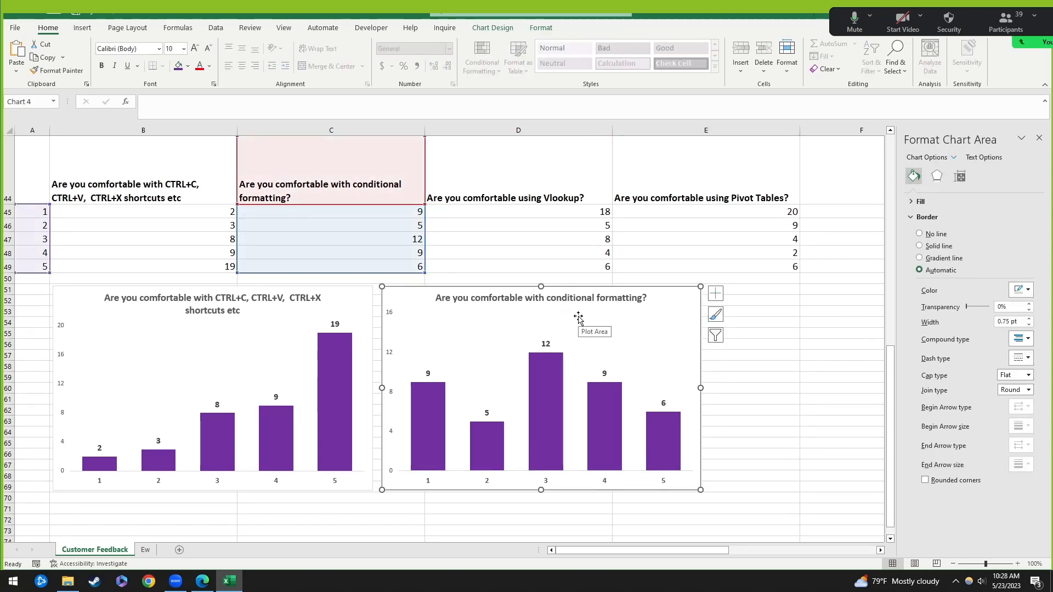
pyautogui.press('Delete')
# Step: Paste a fresh copy of the purple chart at D51 beside the original
pyautogui.click(112, 295)
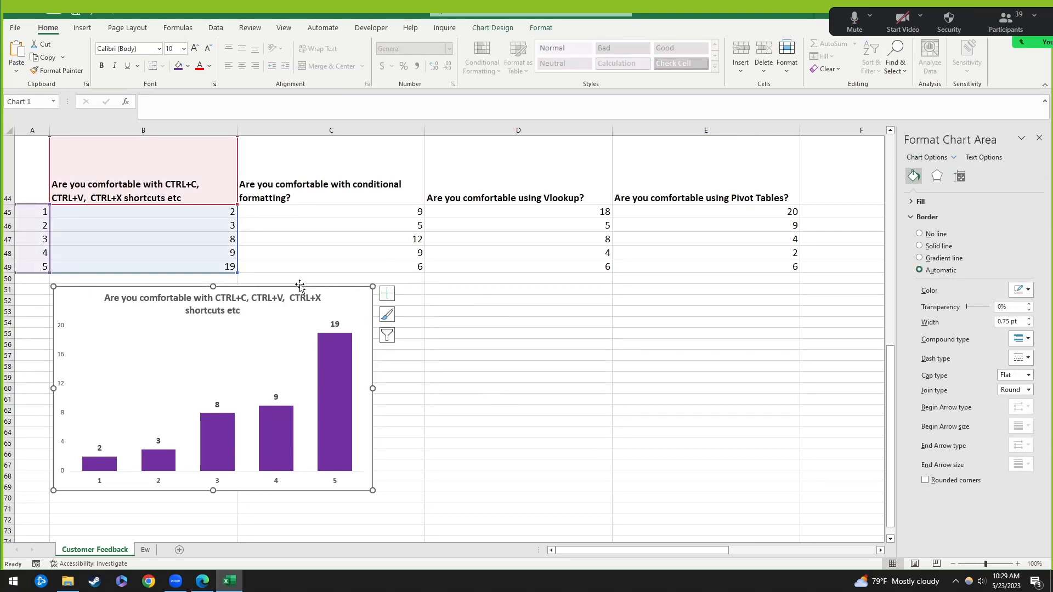
pyautogui.click(447, 286)
pyautogui.hotkey('ctrl', 'v')
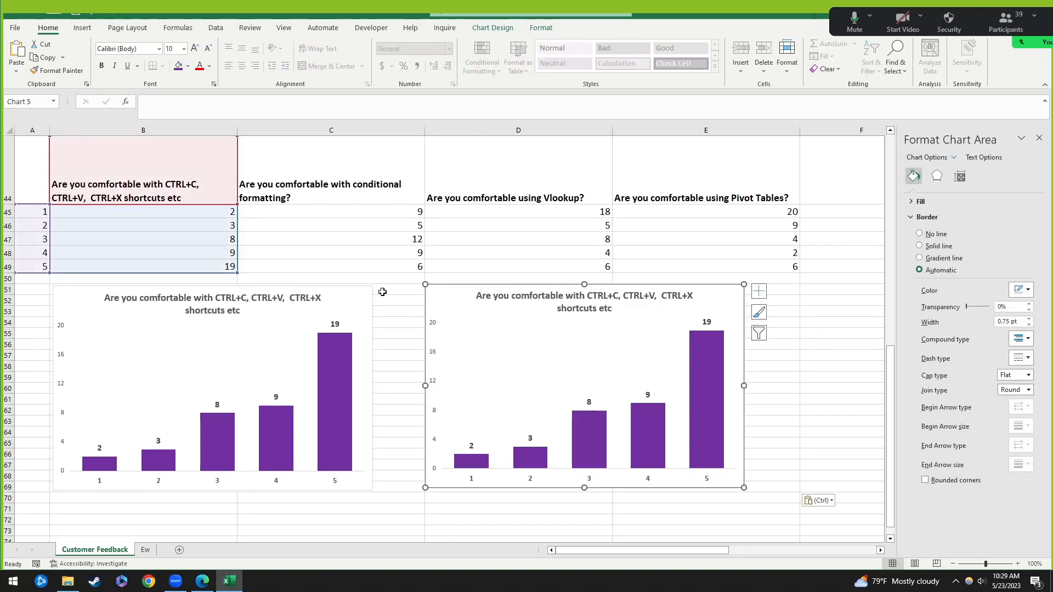
pyautogui.press('Delete')
pyautogui.click(340, 292)
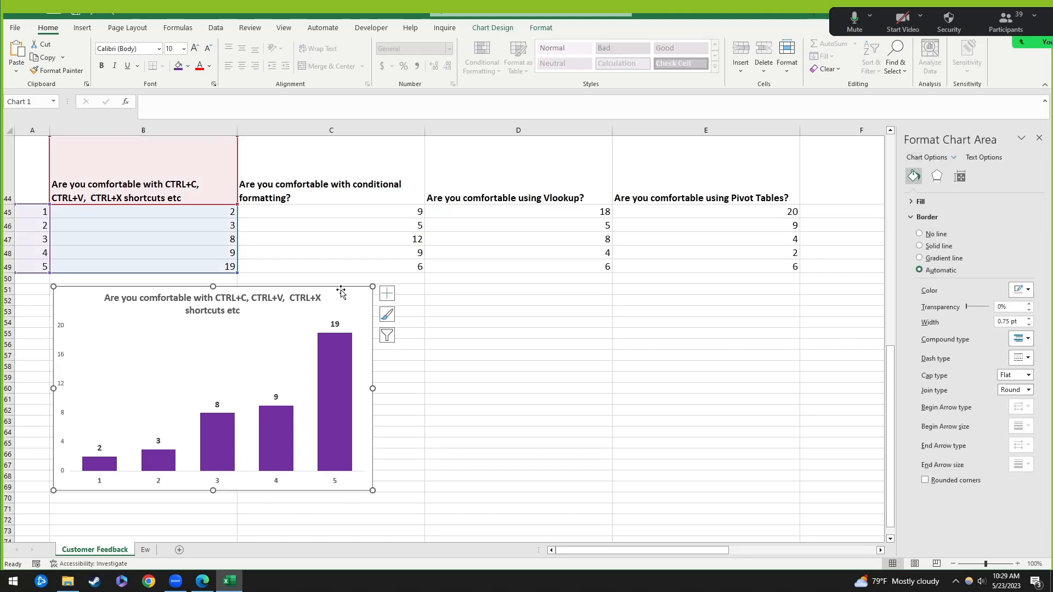
pyautogui.hotkey('ctrl', 'v')
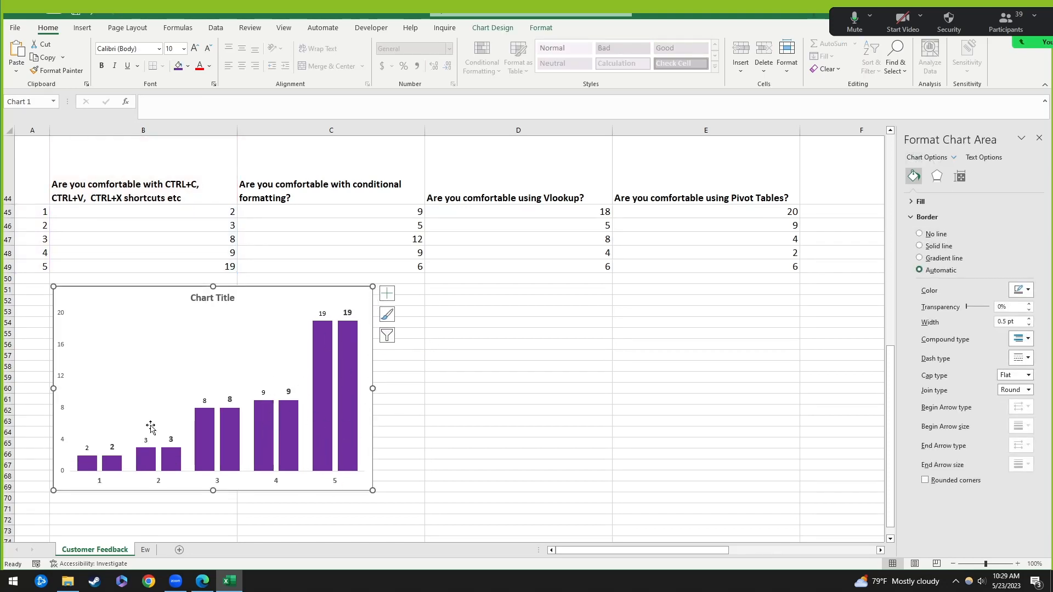
pyautogui.hotkey('ctrl', 'z')
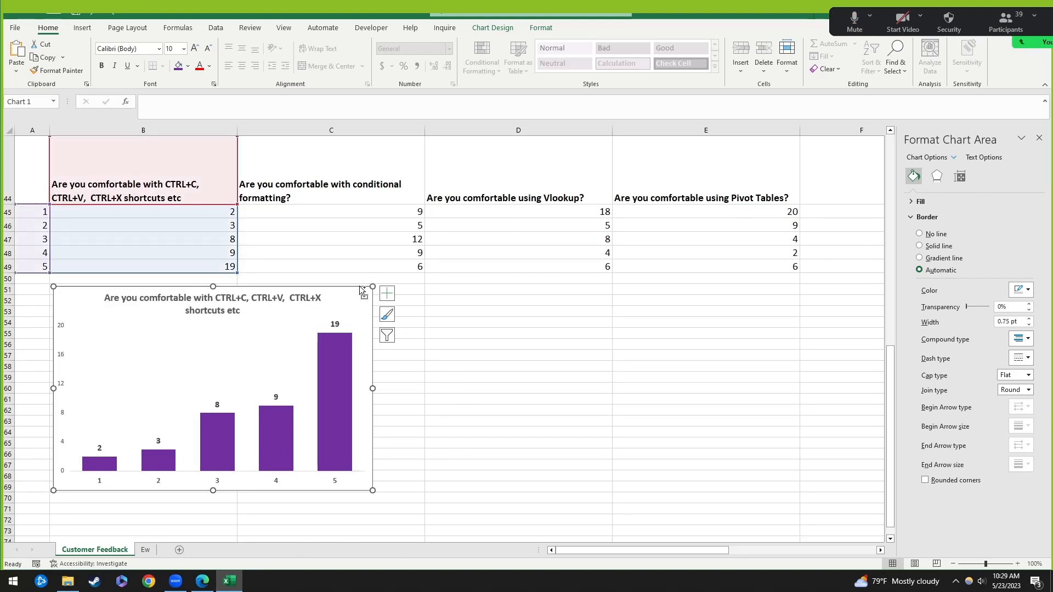
pyautogui.click(435, 291)
pyautogui.hotkey('ctrl', 'v')
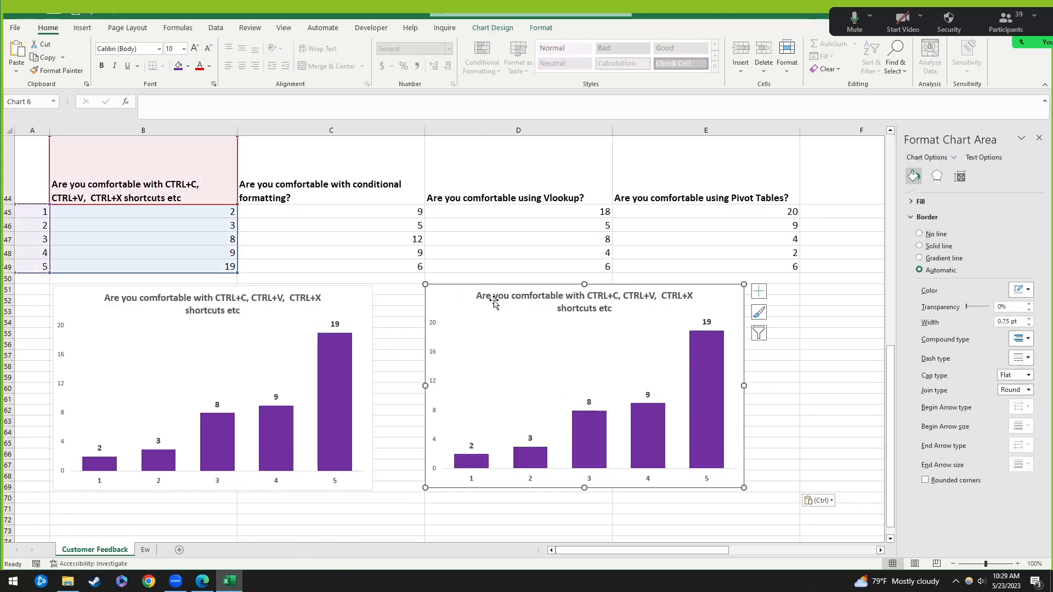
pyautogui.moveTo(463, 289); pyautogui.dragTo(420, 292)
# Step: Point the copy's data range at the conditional formatting ratings in column C
pyautogui.click(346, 290)
pyautogui.click(422, 288)
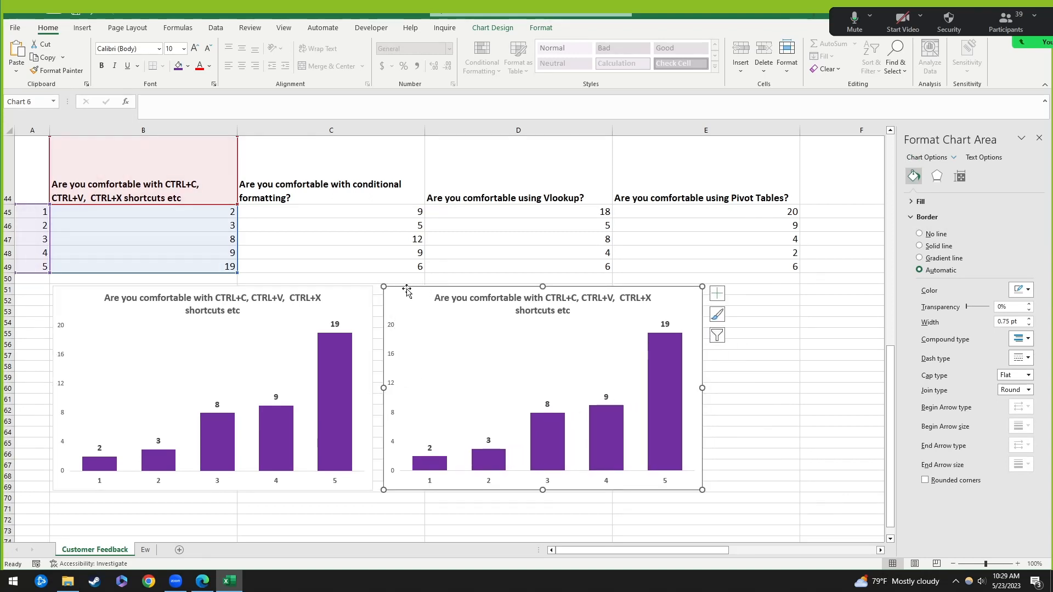
pyautogui.click(363, 290)
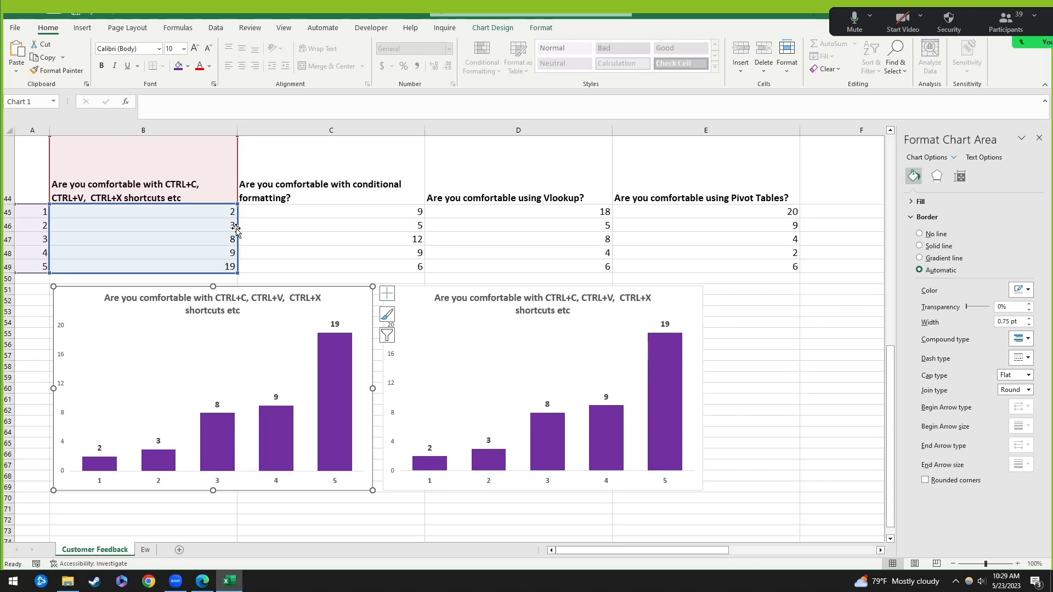
pyautogui.click(421, 297)
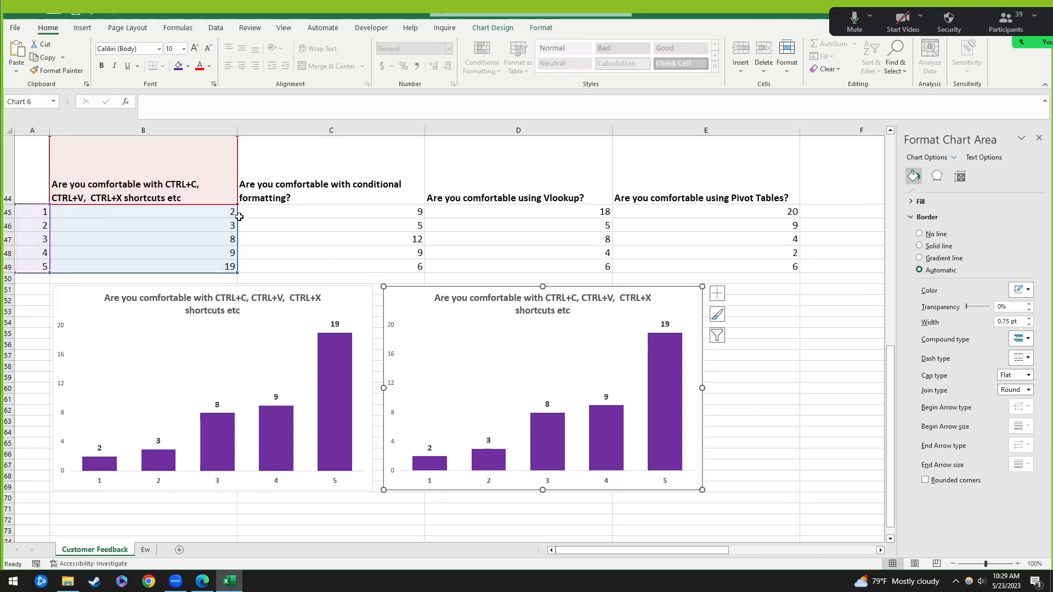
pyautogui.moveTo(238, 220); pyautogui.dragTo(284, 225)
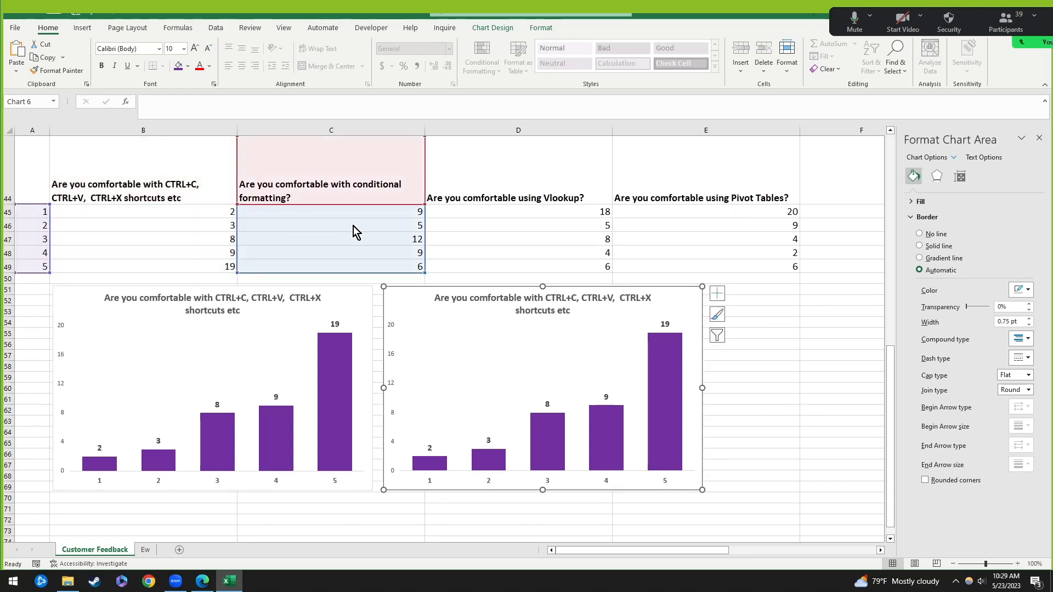
pyautogui.moveTo(353, 226); pyautogui.dragTo(353, 226)
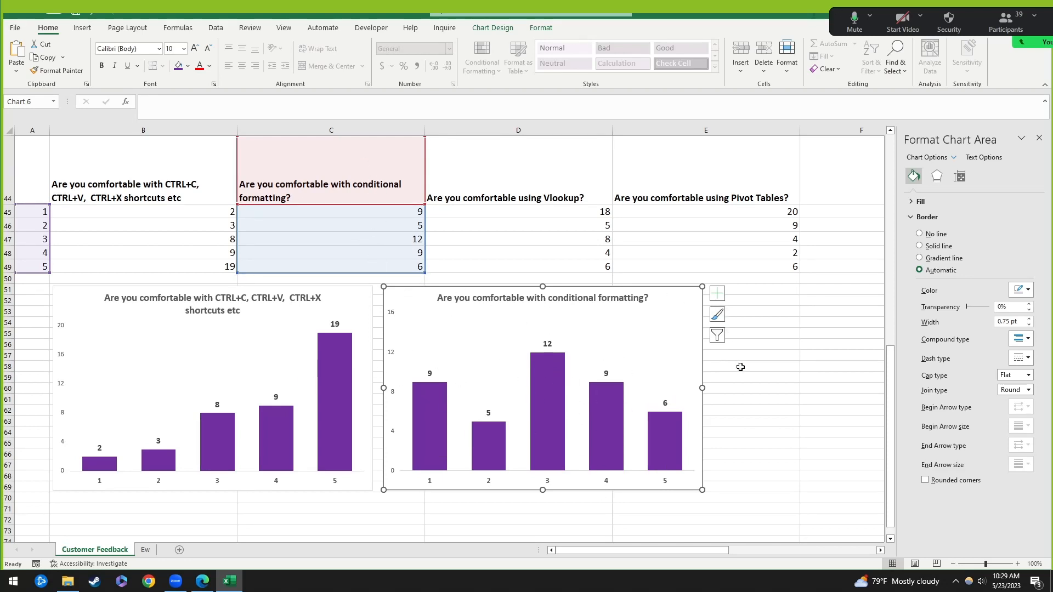
pyautogui.click(794, 320)
pyautogui.click(413, 291)
pyautogui.scroll(-2, 729, 344)
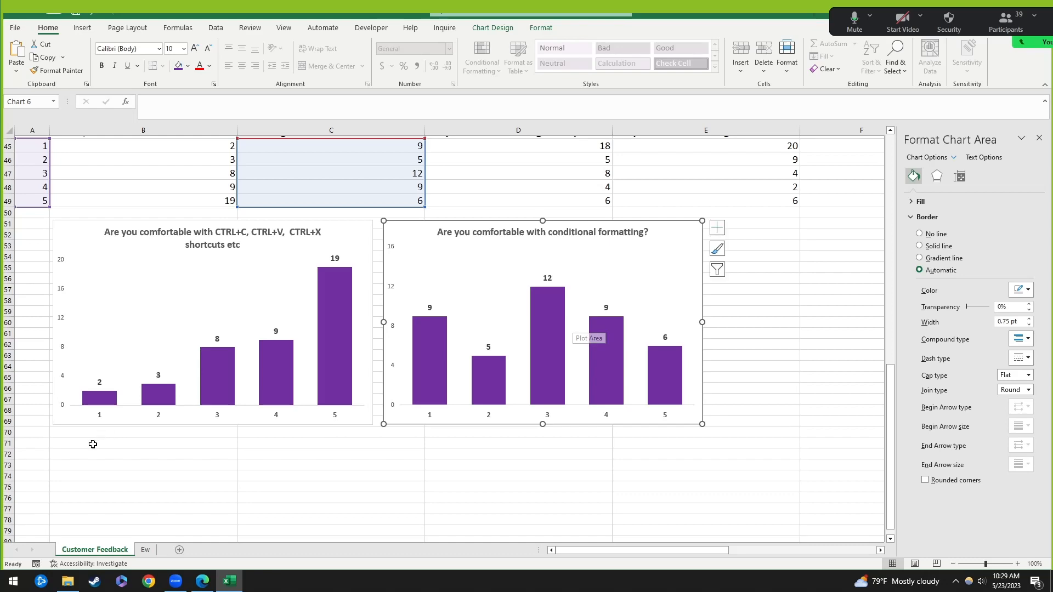
# Step: Paste a chart copy below the first pair and make it plot the Vlookup ratings
pyautogui.click(144, 445)
pyautogui.hotkey('ctrl', 'v')
pyautogui.scroll(3, 425, 291)
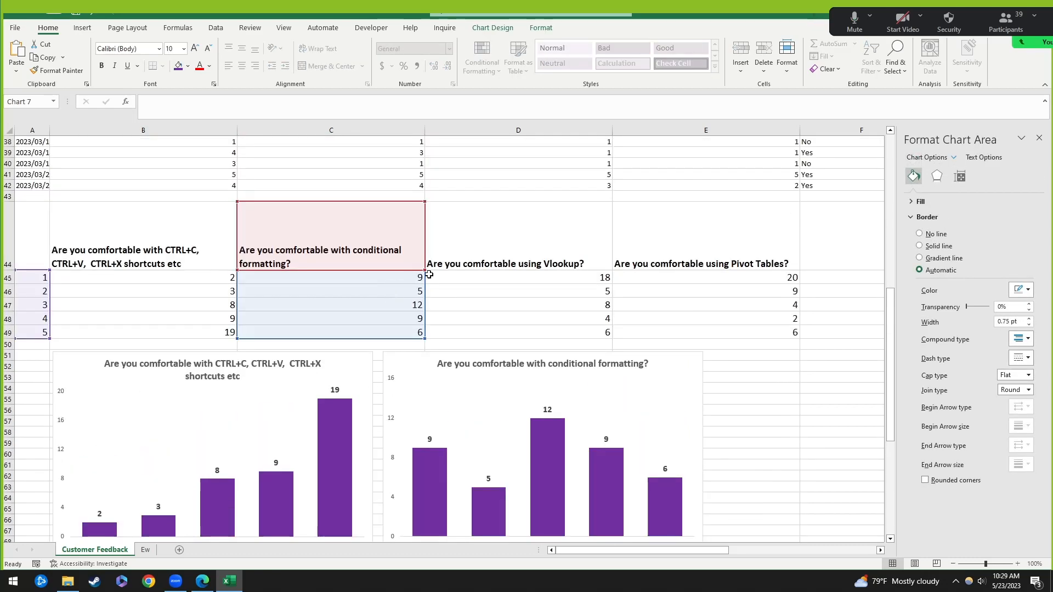
pyautogui.moveTo(426, 291); pyautogui.dragTo(529, 294)
pyautogui.scroll(-4, 460, 444)
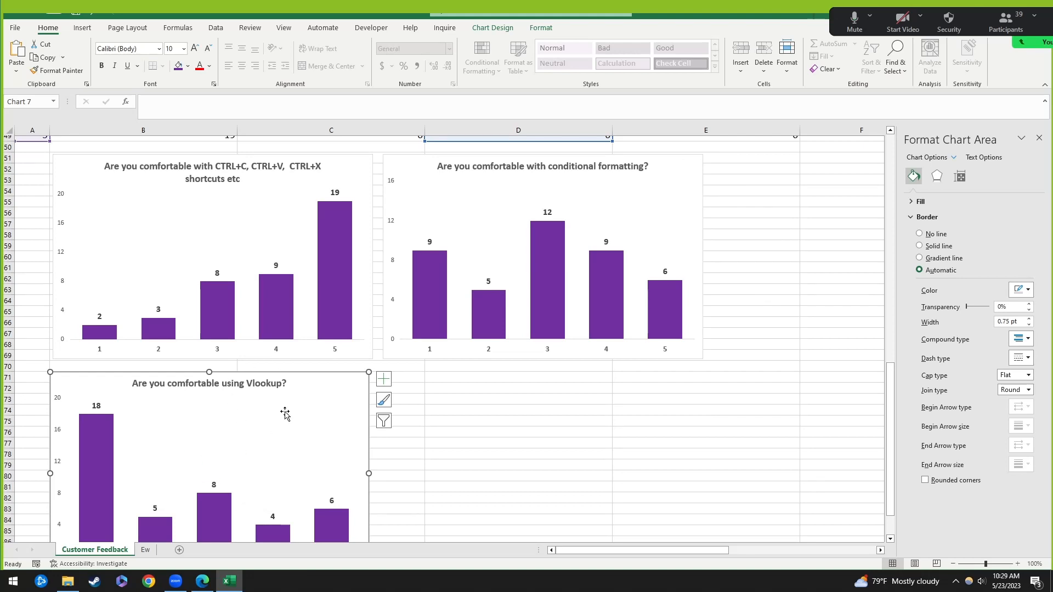
# Step: Add another copy beside the Vlookup chart plotting the Pivot Tables ratings
pyautogui.click(435, 373)
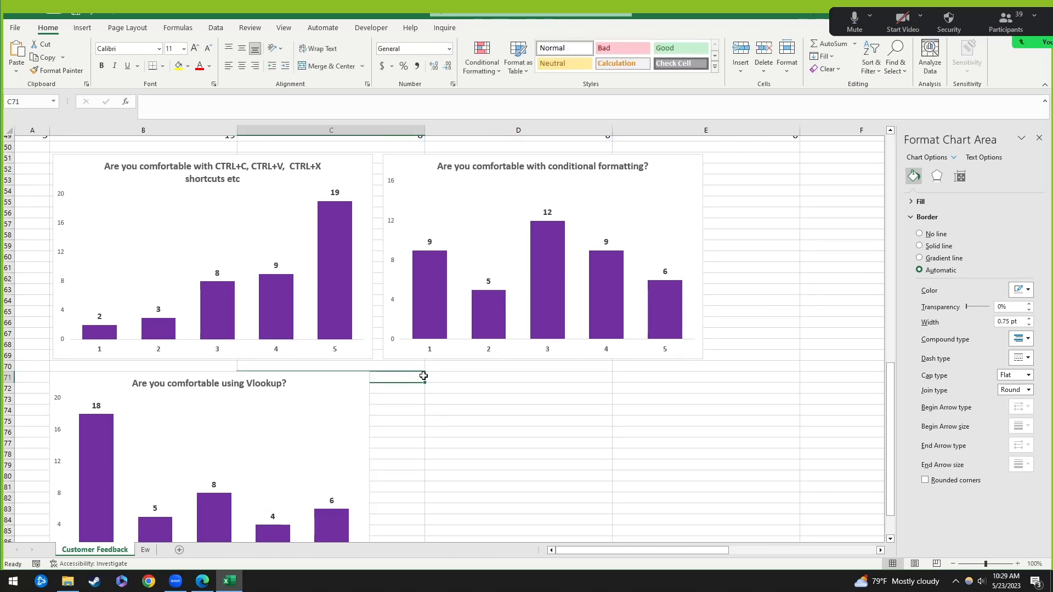
pyautogui.hotkey('ctrl', 'v')
pyautogui.moveTo(437, 376); pyautogui.dragTo(570, 376)
pyautogui.scroll(3, 599, 240)
pyautogui.moveTo(599, 240); pyautogui.dragTo(682, 263)
pyautogui.scroll(-2, 619, 442)
pyautogui.scroll(-3, 605, 416)
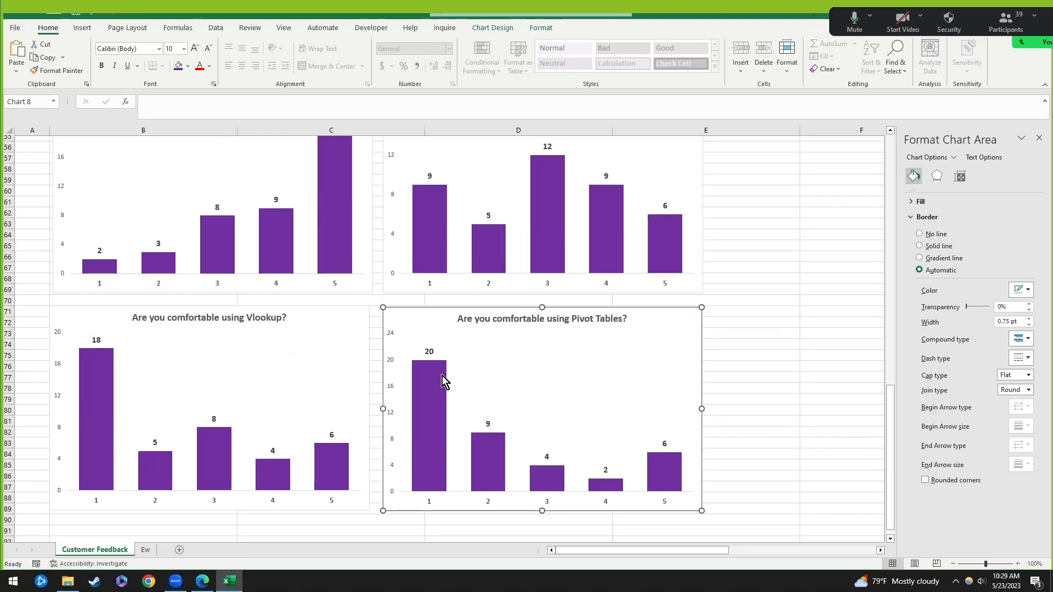
pyautogui.scroll(1, 453, 388)
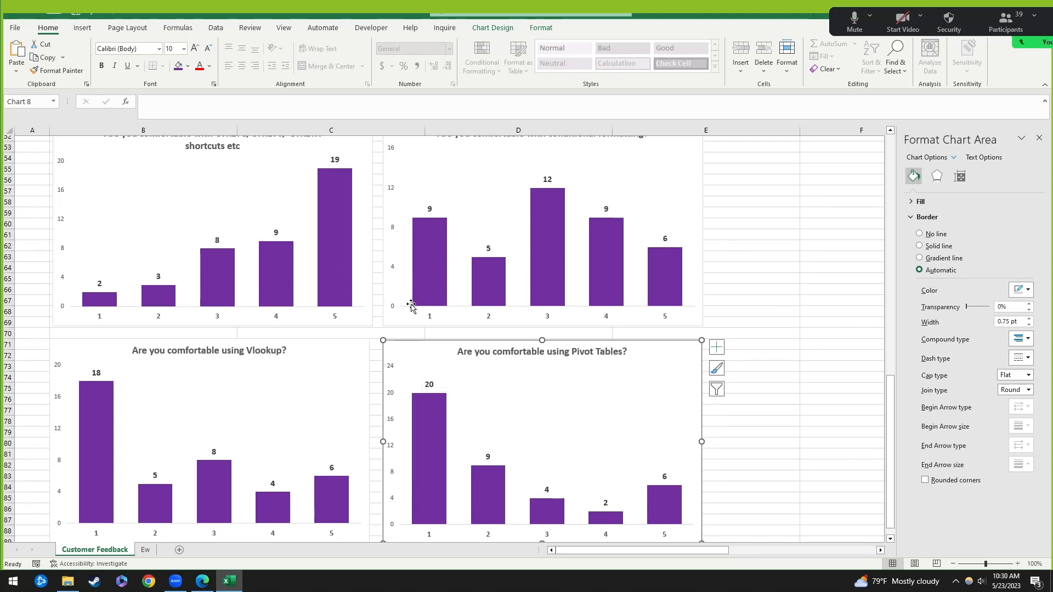
pyautogui.click(276, 233)
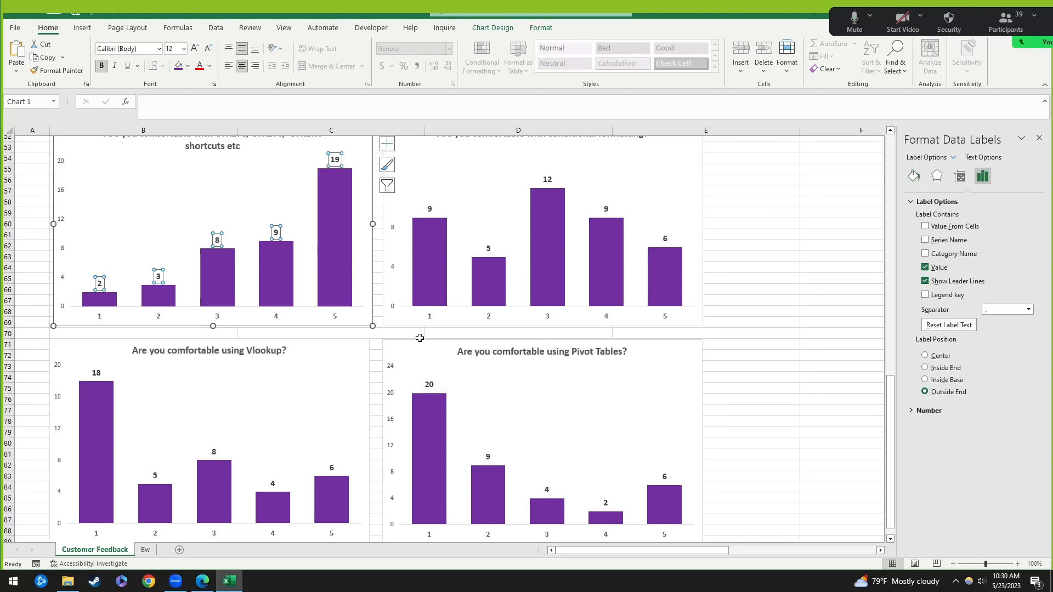
# Step: Delete the Vlookup, Pivot Tables and conditional formatting charts, plus the shortcuts chart's vertical axis
pyautogui.click(350, 345)
pyautogui.press('Delete')
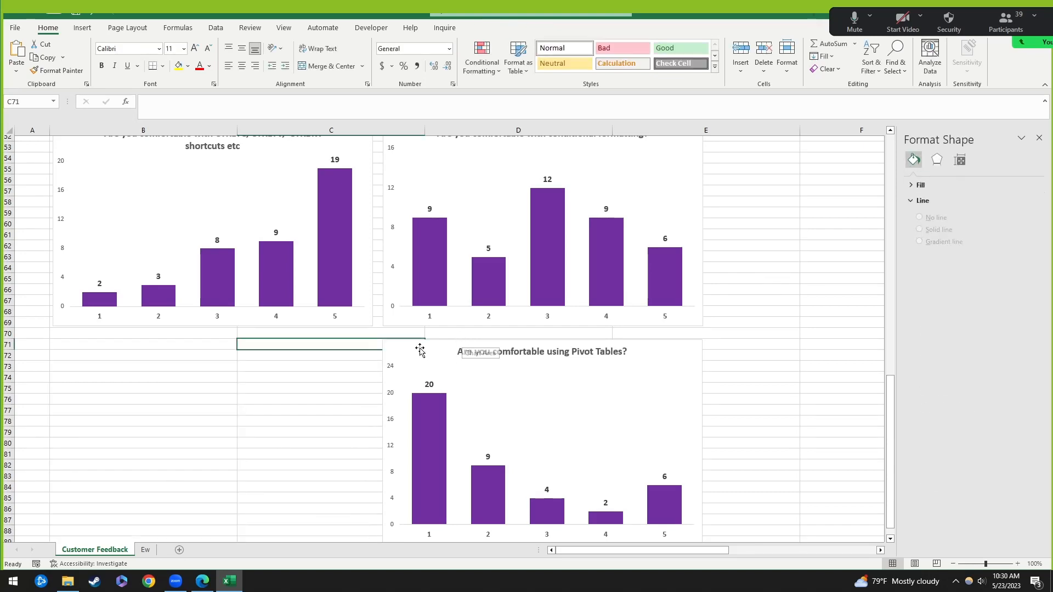
pyautogui.click(463, 343)
pyautogui.press('Delete')
pyautogui.click(692, 188)
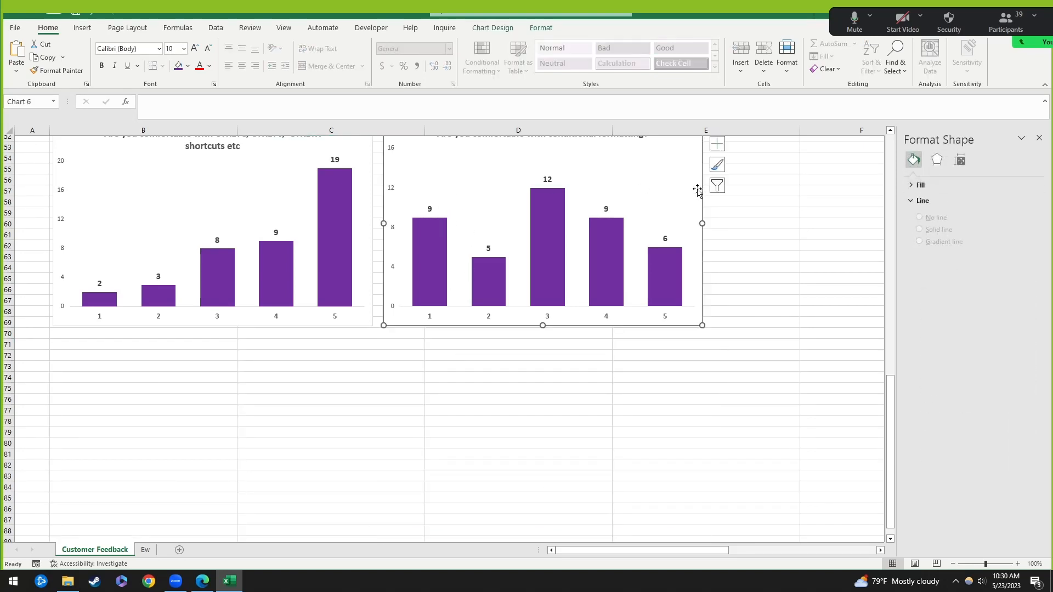
pyautogui.press('Delete')
pyautogui.click(69, 221)
pyautogui.press('Delete')
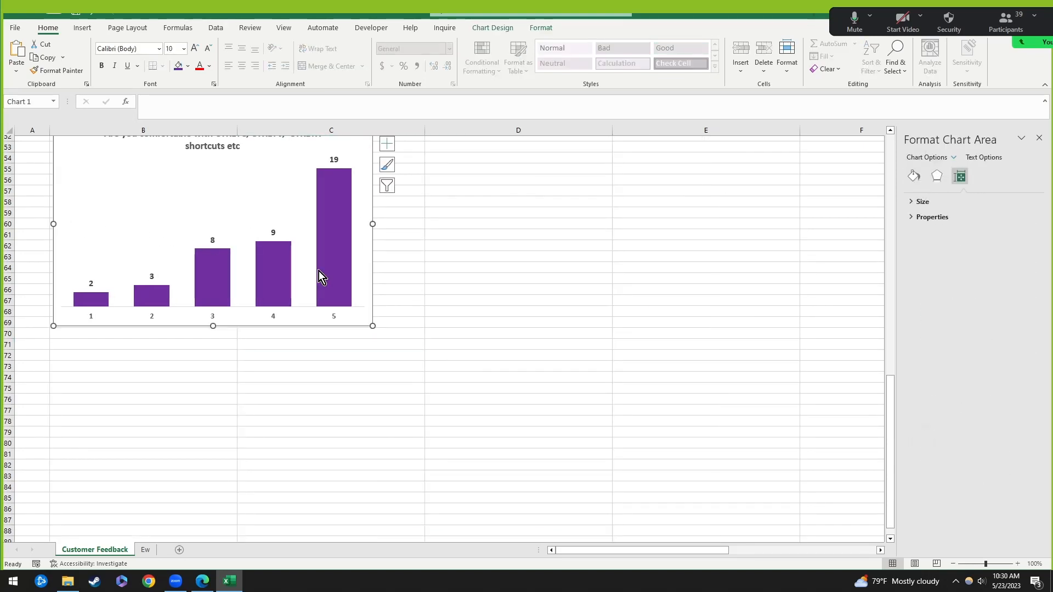
# Step: Look through the data labels' placement, size, text and number format settings
pyautogui.scroll(1, 355, 248)
pyautogui.click(334, 192)
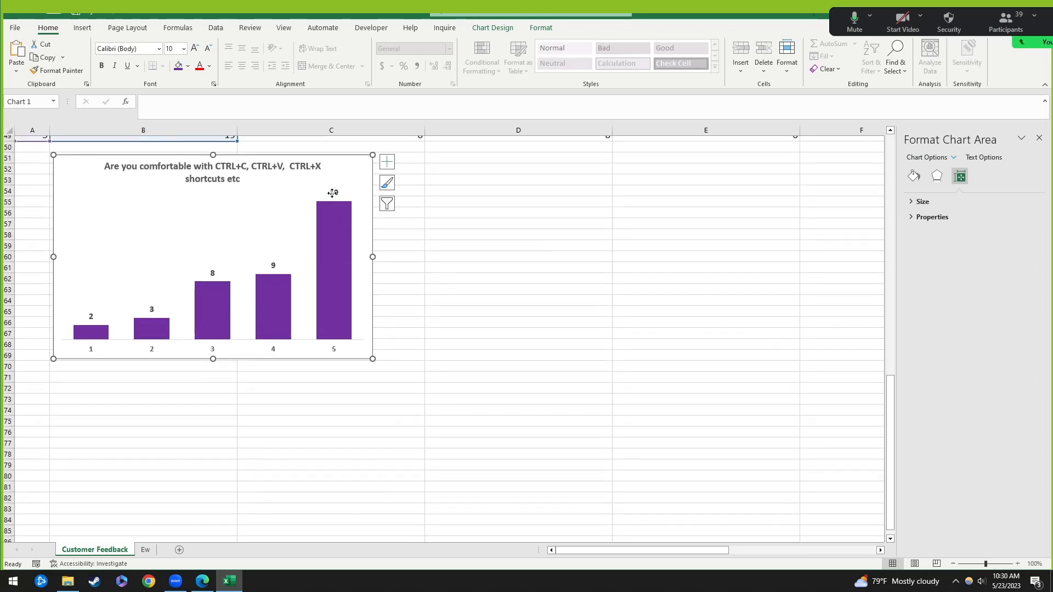
pyautogui.click(386, 163)
pyautogui.click(477, 209)
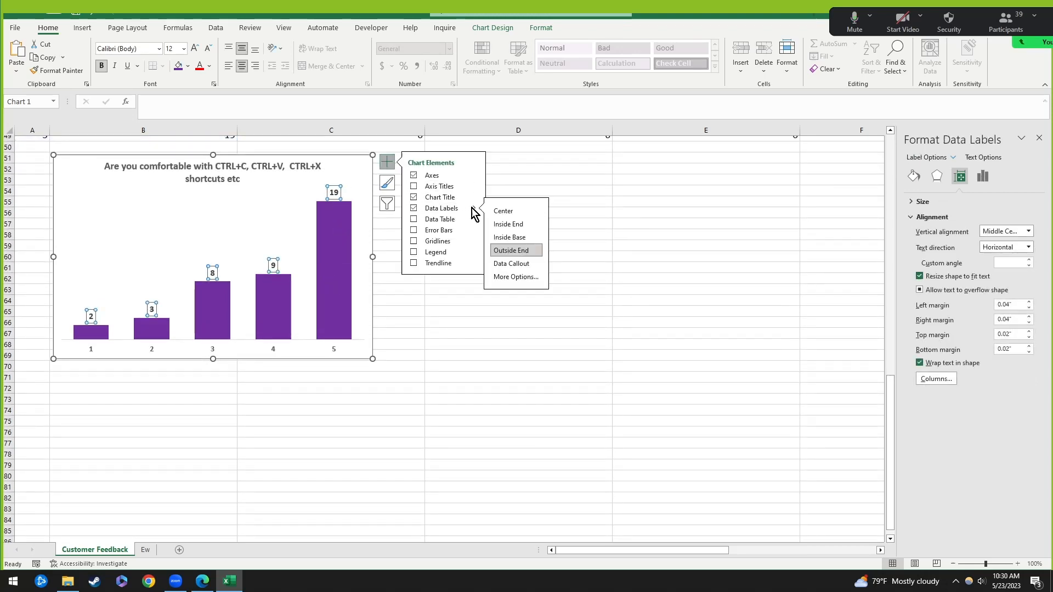
pyautogui.click(516, 279)
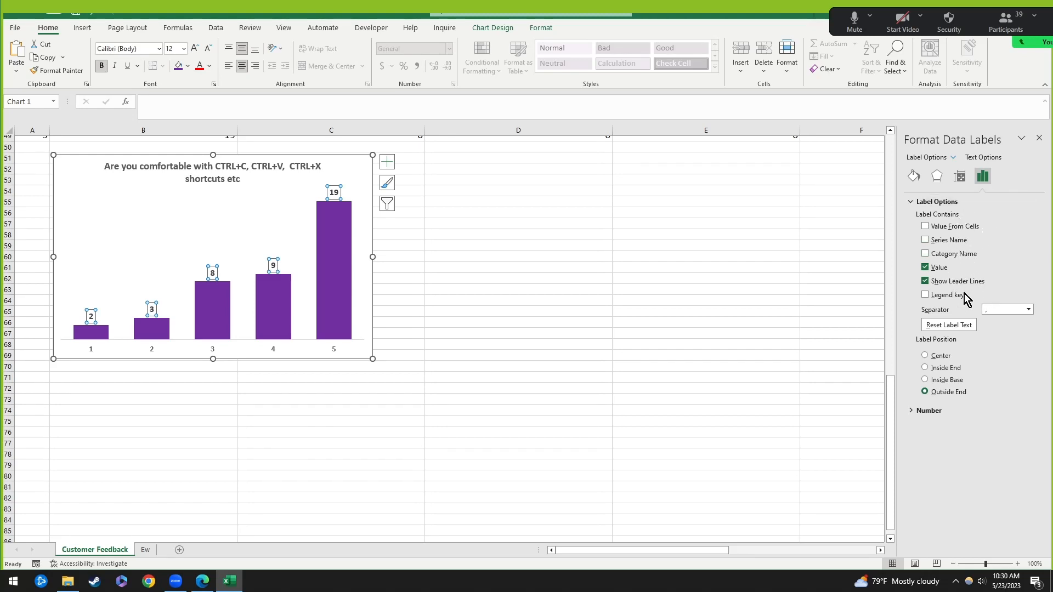
pyautogui.click(963, 179)
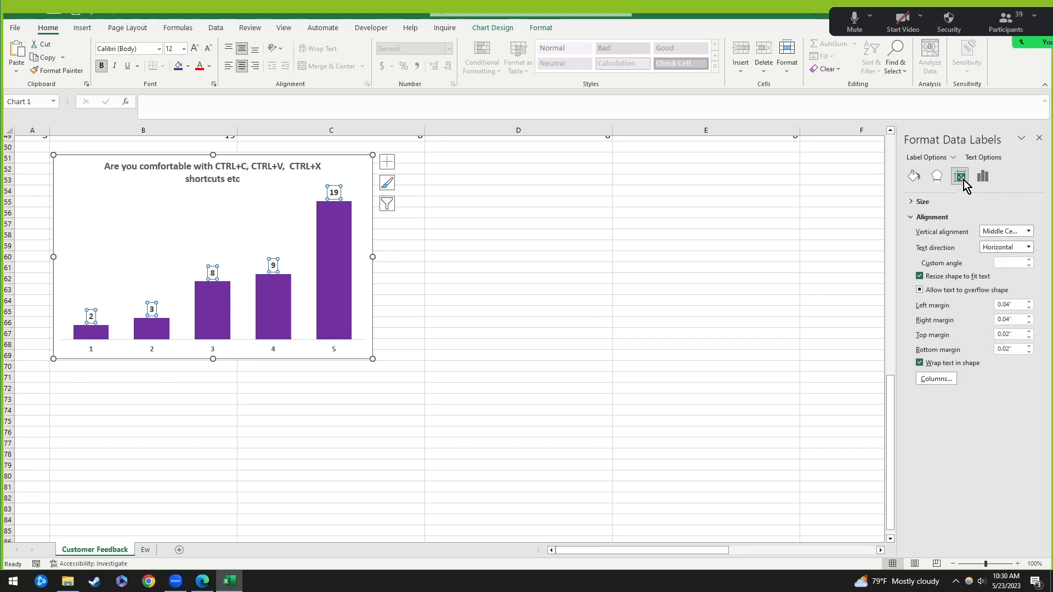
pyautogui.click(937, 176)
pyautogui.click(983, 176)
pyautogui.click(982, 159)
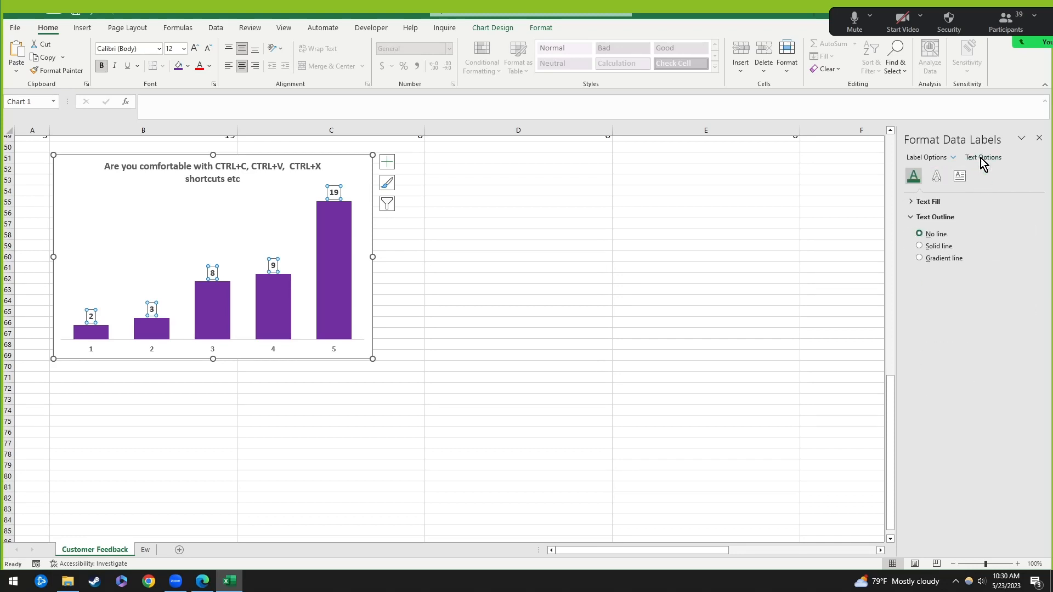
pyautogui.click(964, 177)
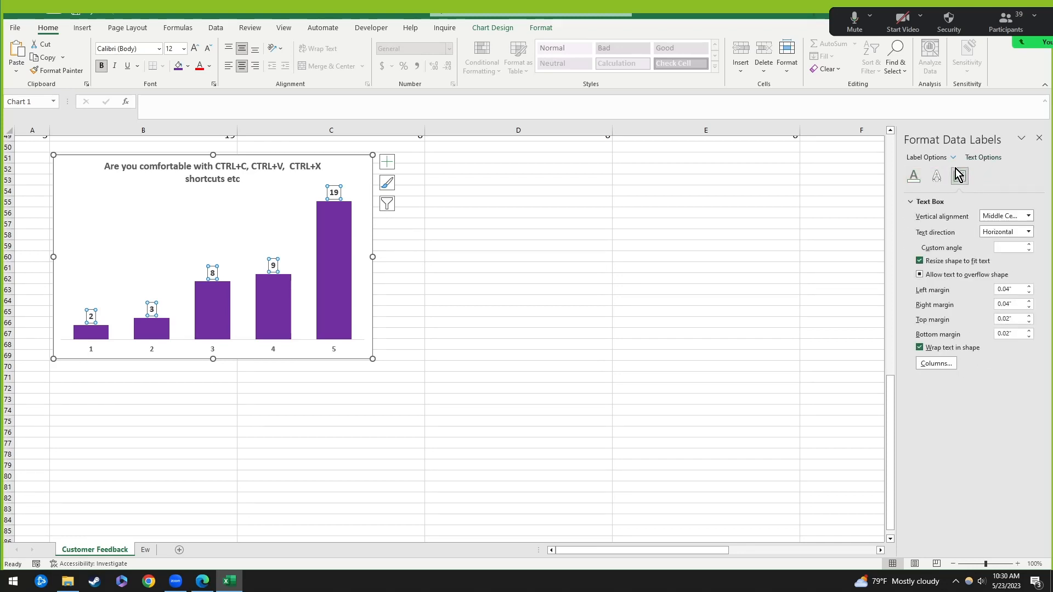
pyautogui.click(926, 158)
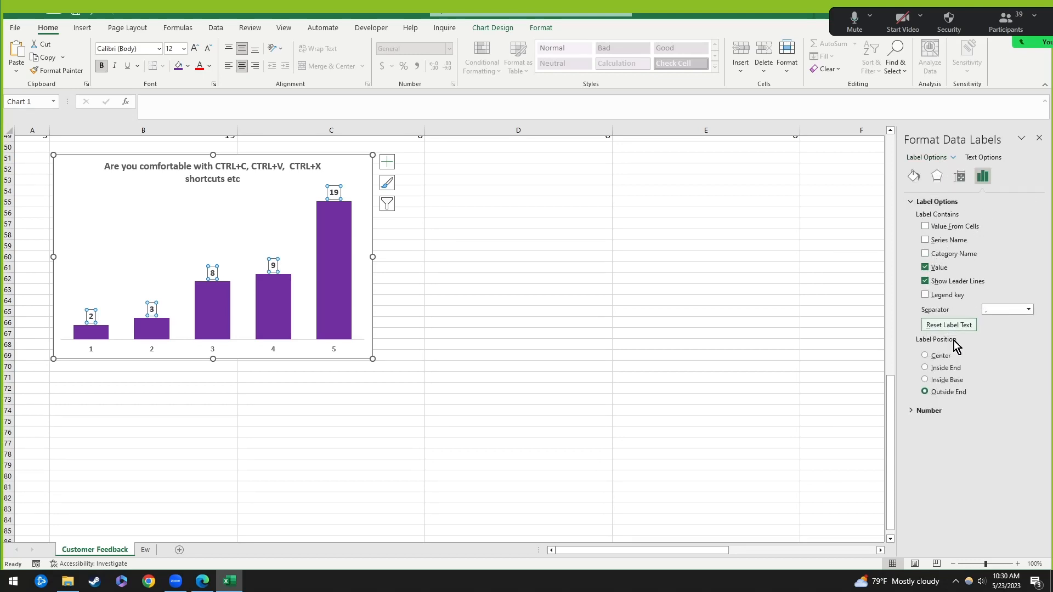
pyautogui.click(927, 411)
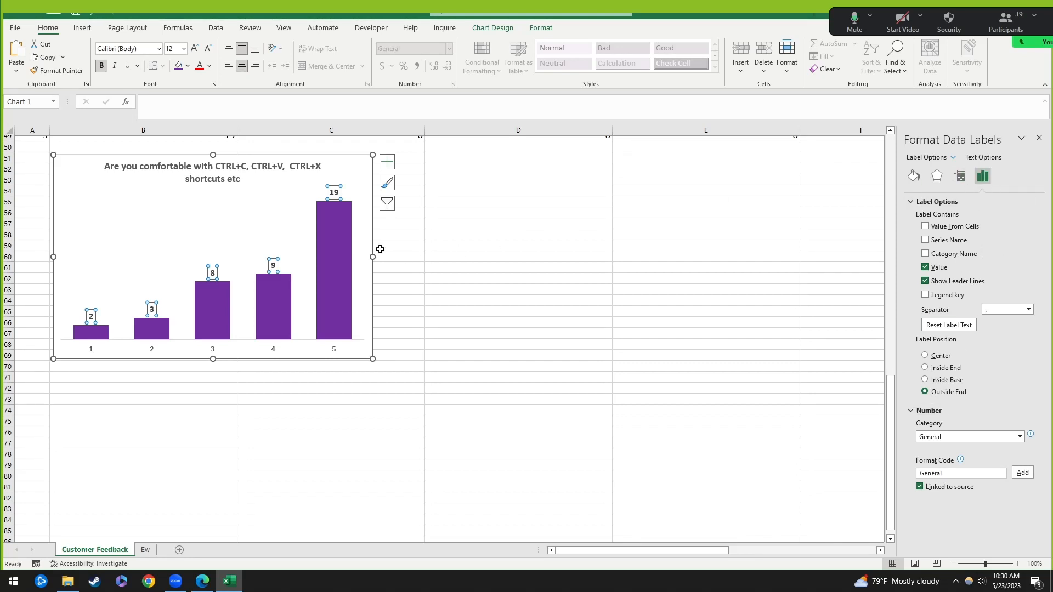
pyautogui.click(490, 224)
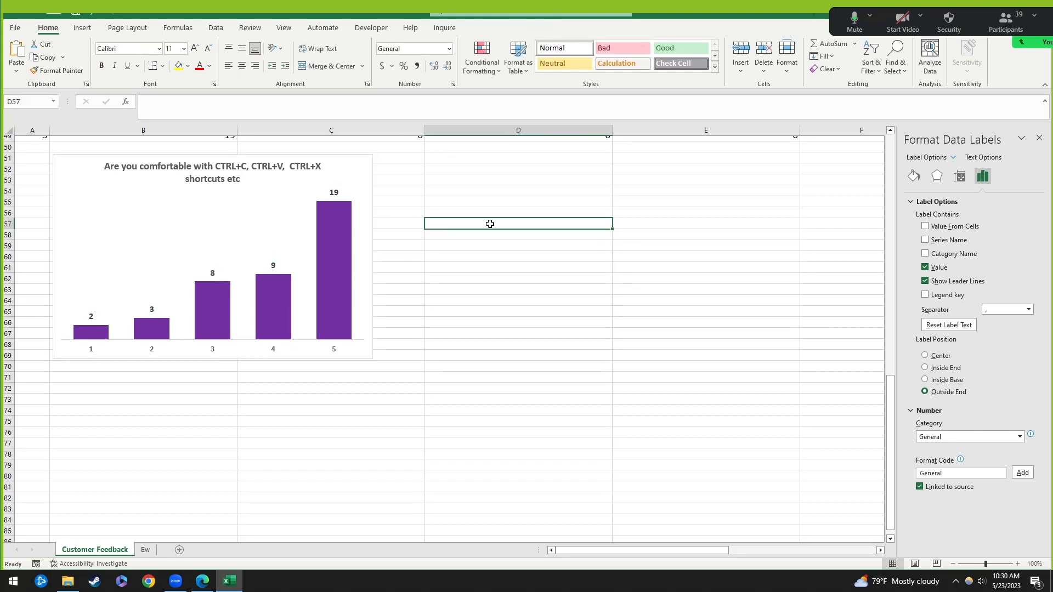
pyautogui.click(336, 192)
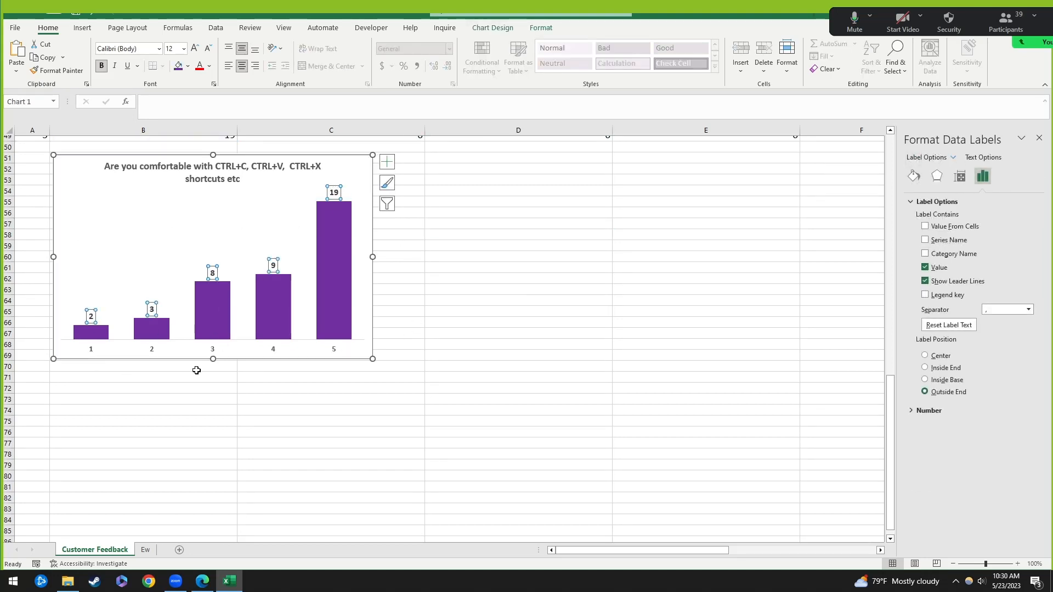
# Step: Enlarge the horizontal axis rating numbers 1–5 to 12 pt
pyautogui.click(153, 351)
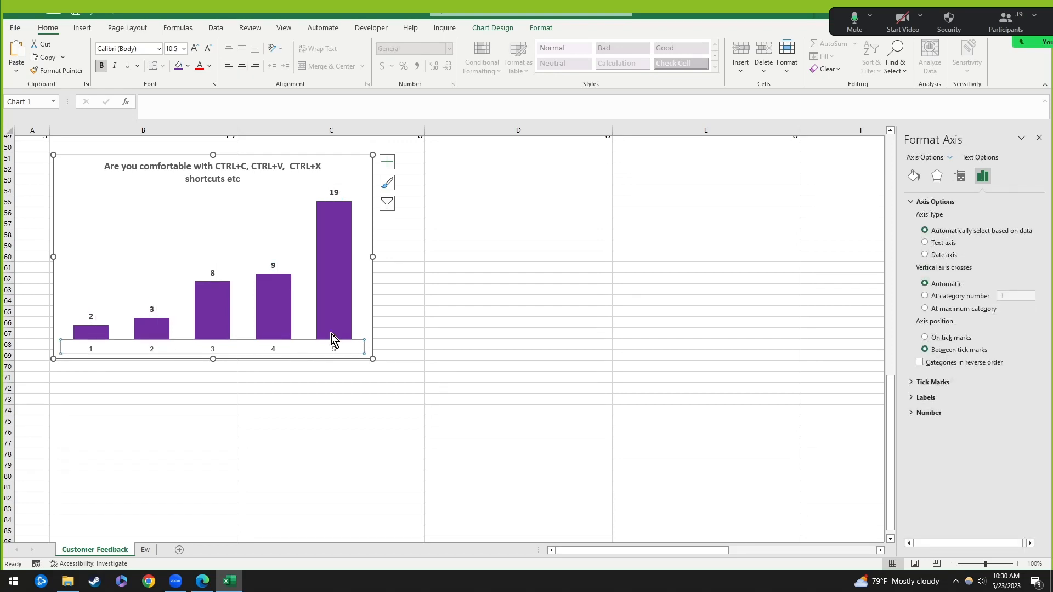
pyautogui.scroll(2, 352, 228)
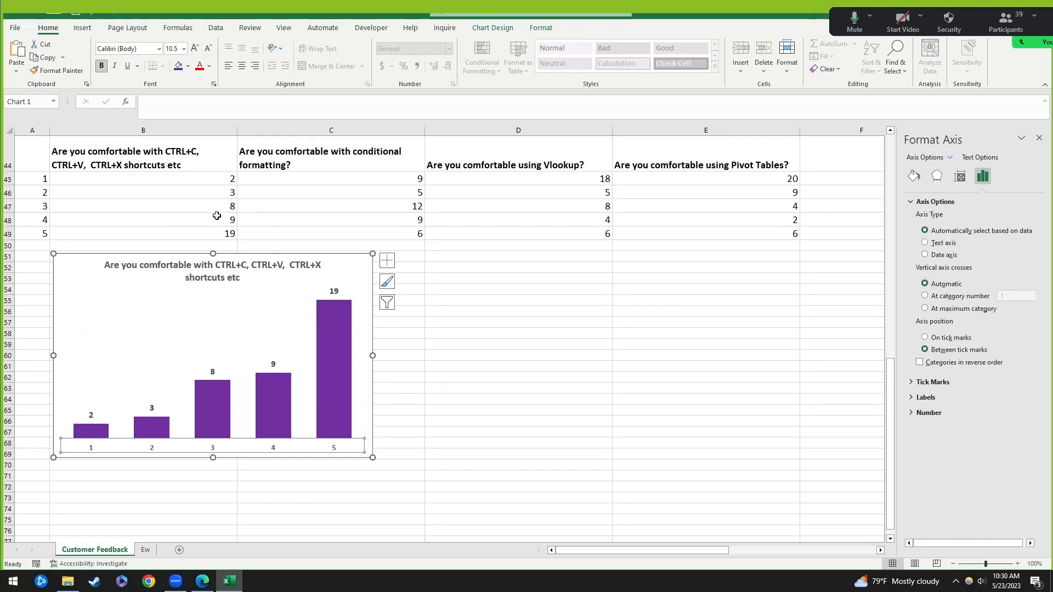
pyautogui.click(194, 52)
pyautogui.click(193, 53)
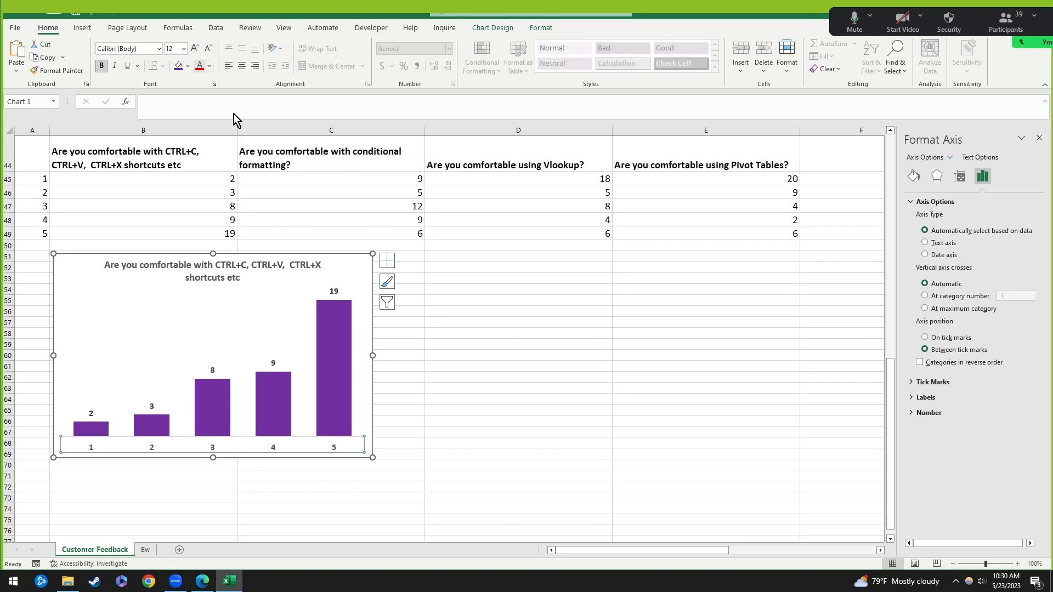
pyautogui.click(369, 329)
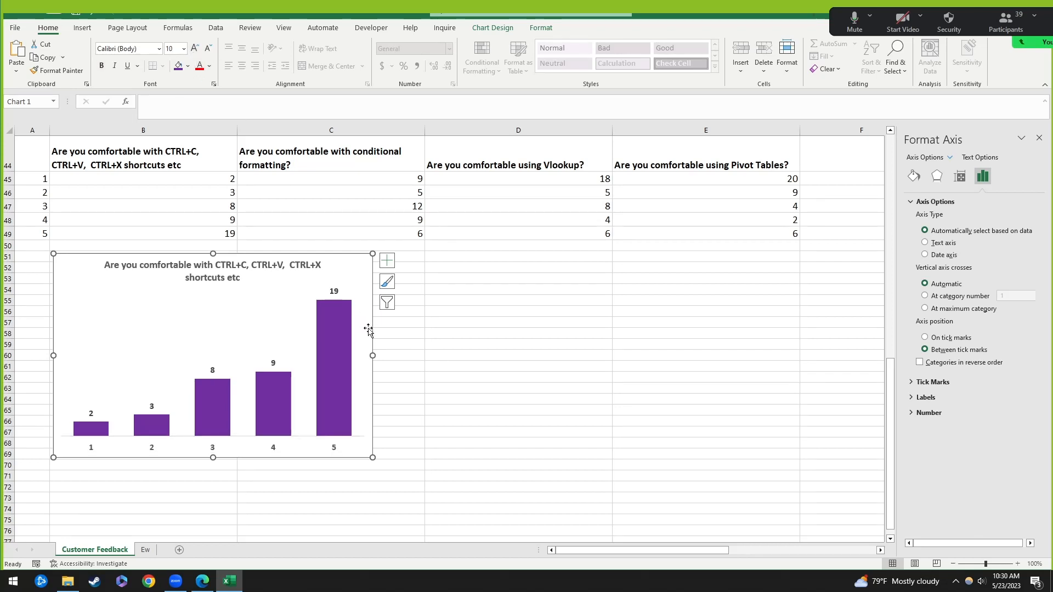
# Step: Paste two chart copies and retarget the one at D51 to the conditional formatting ratings
pyautogui.click(469, 264)
pyautogui.hotkey('ctrl', 'v')
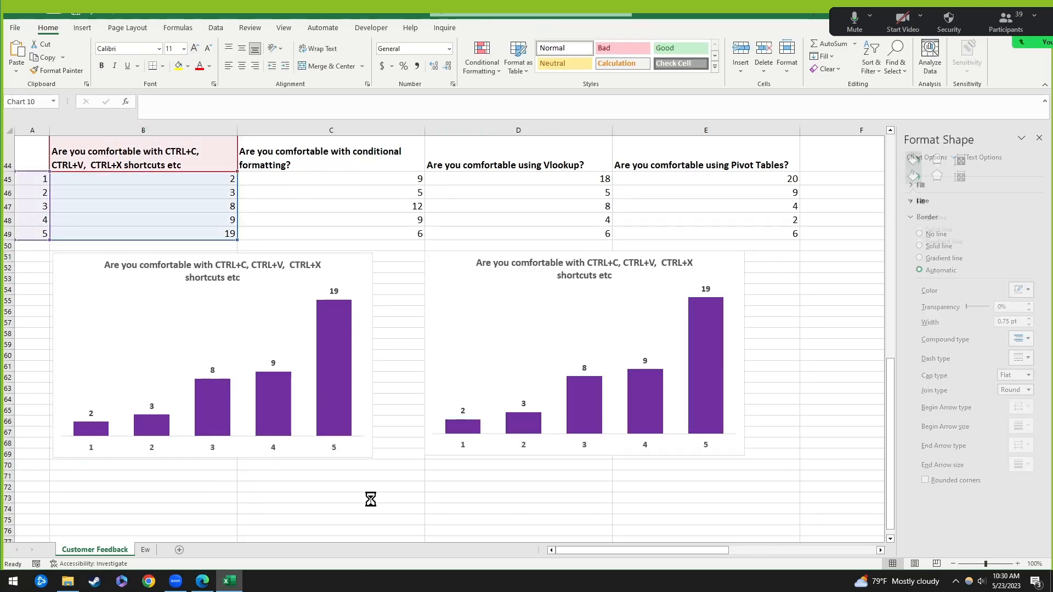
pyautogui.click(495, 478)
pyautogui.hotkey('ctrl', 'v')
pyautogui.click(452, 274)
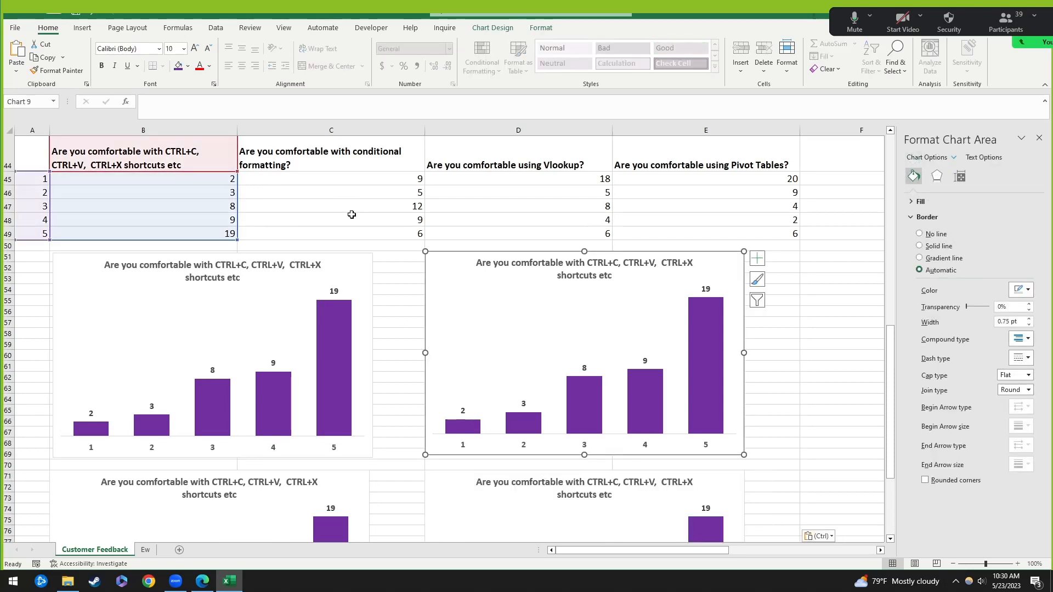
pyautogui.click(245, 209)
pyautogui.click(496, 292)
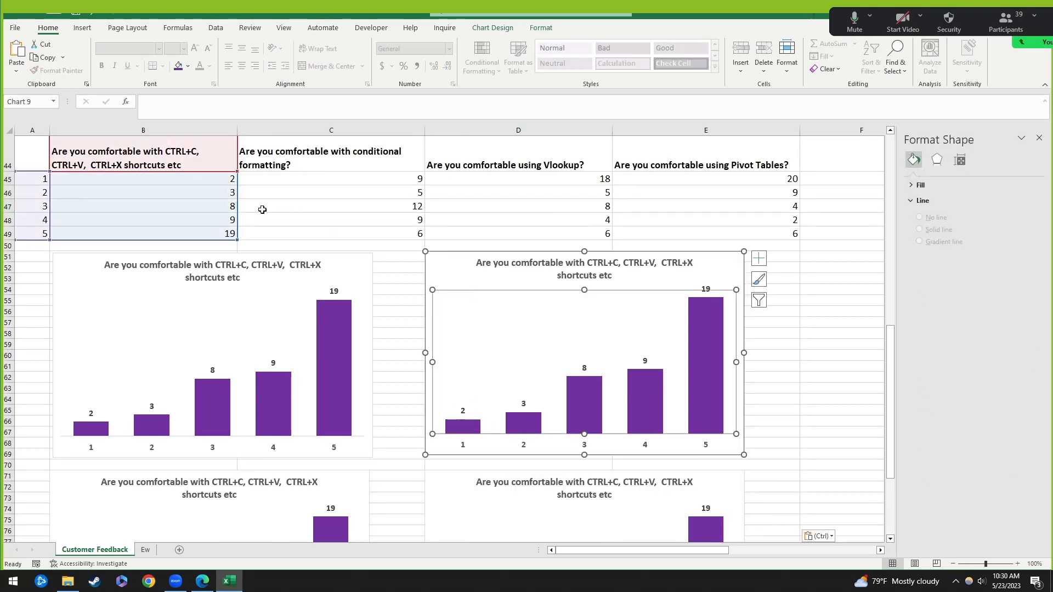
pyautogui.moveTo(238, 212); pyautogui.dragTo(518, 218)
# Step: Point the lower-right chart copy at another survey question's ratings column
pyautogui.click(345, 488)
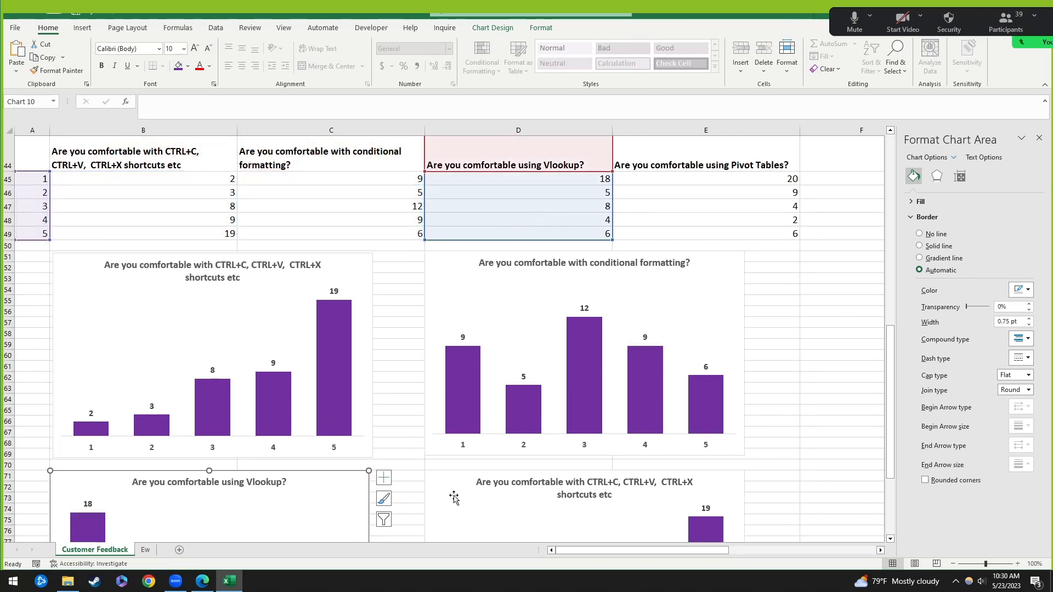
pyautogui.click(454, 498)
pyautogui.moveTo(238, 213); pyautogui.dragTo(693, 214)
pyautogui.scroll(-4, 729, 437)
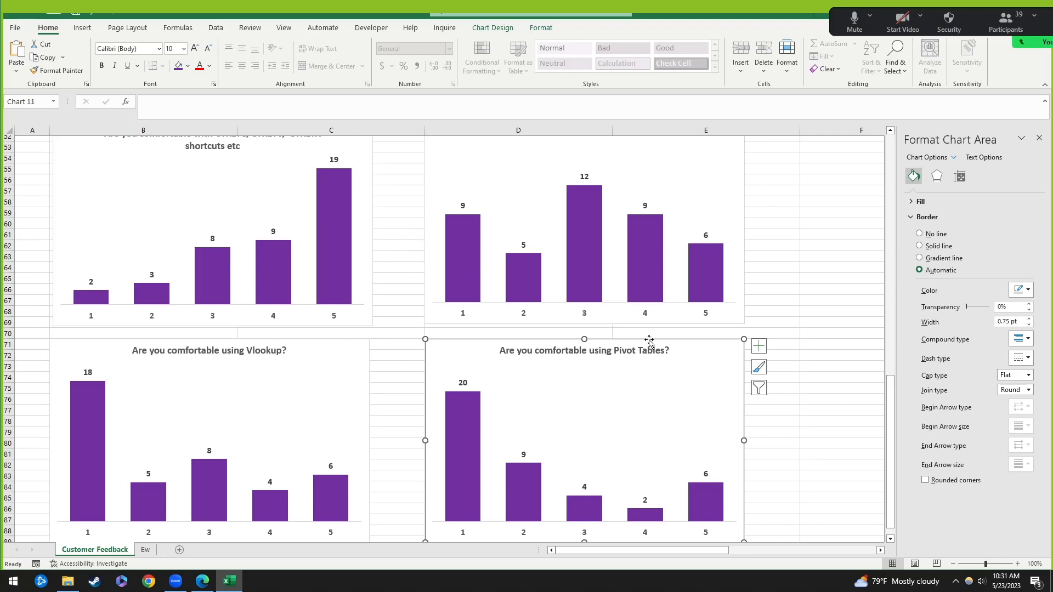
# Step: Delete the Pivot Tables, Vlookup and conditional formatting charts, then move the CTRL shortcuts chart under columns D–E
pyautogui.press('Delete')
pyautogui.click(341, 345)
pyautogui.press('Delete')
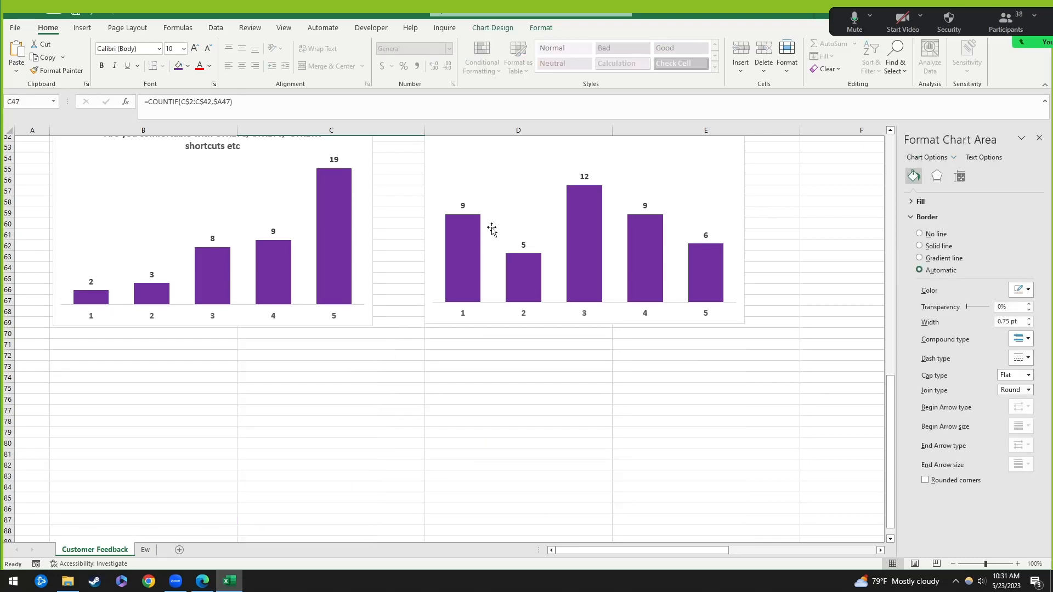
pyautogui.click(428, 182)
pyautogui.press('Delete')
pyautogui.scroll(4, 483, 290)
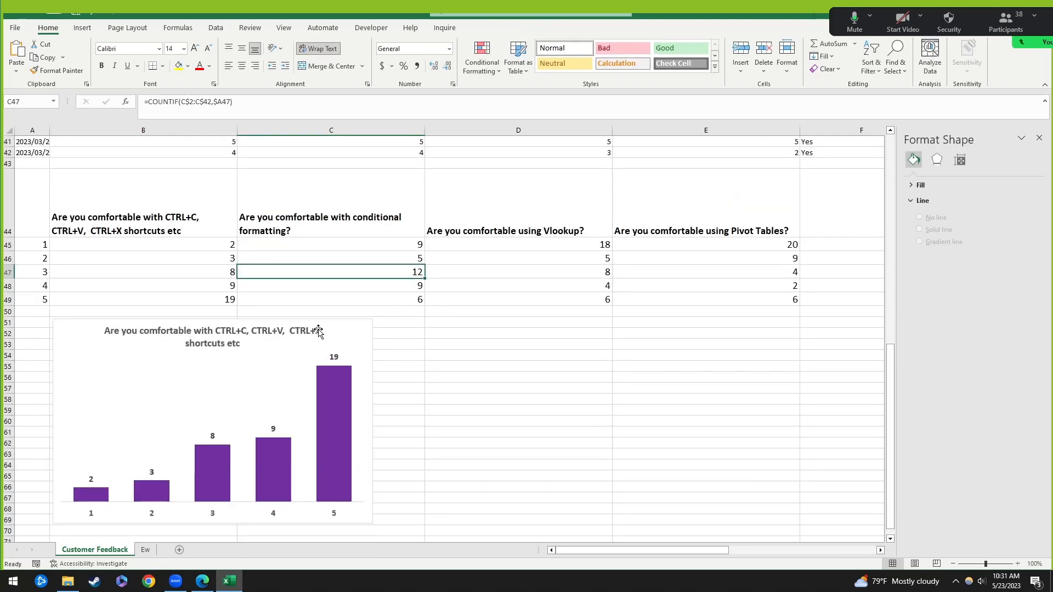
pyautogui.moveTo(319, 332); pyautogui.dragTo(770, 335)
# Step: Copy the conditional formatting column C44:C49 into B51:B56
pyautogui.click(312, 236)
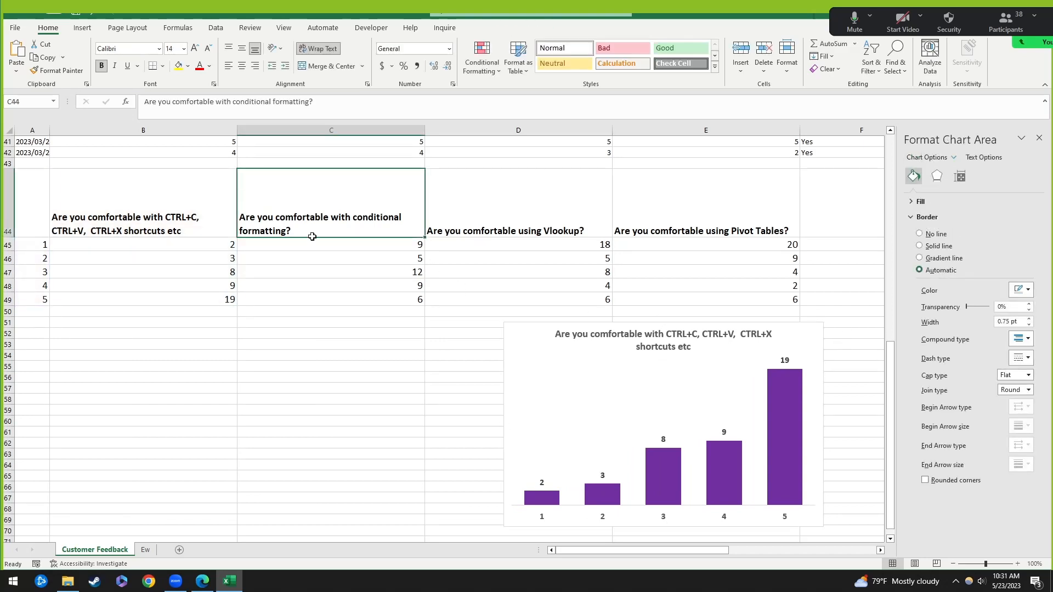
pyautogui.moveTo(357, 218); pyautogui.dragTo(357, 306)
pyautogui.hotkey('ctrl', 'c')
pyautogui.click(130, 323)
pyautogui.hotkey('ctrl', 'v')
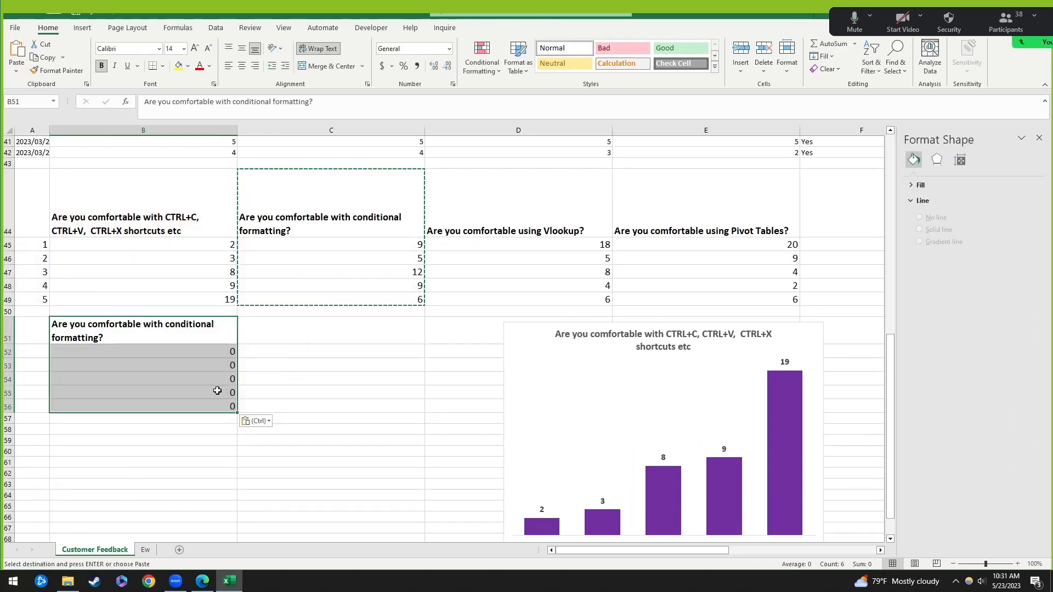
# Step: Paste the counts 9, 5, 12, 9, 6 from C45:C49 as values into B52:B56
pyautogui.moveTo(367, 245); pyautogui.dragTo(366, 299)
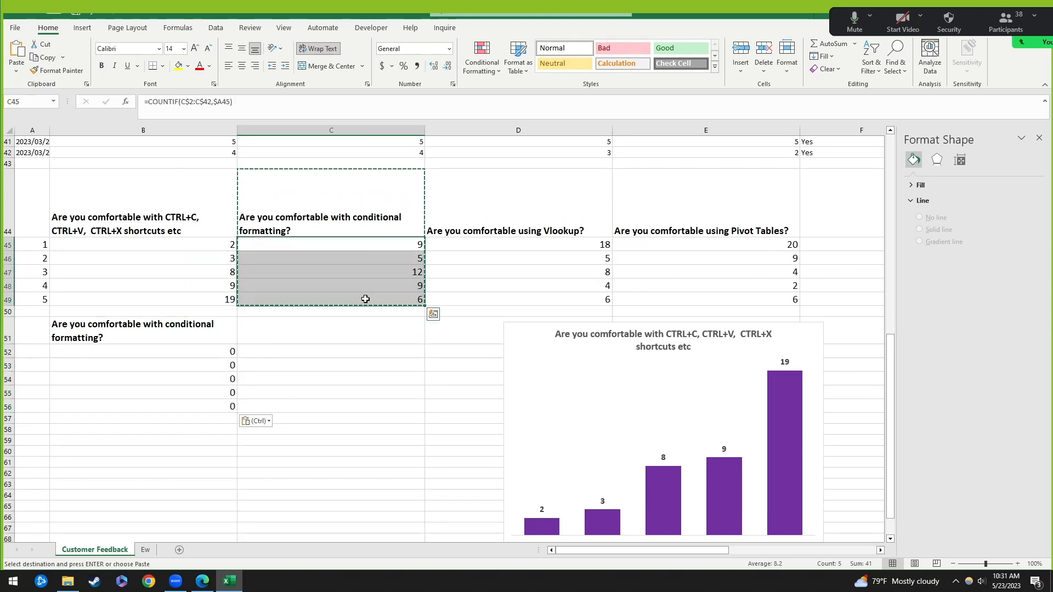
pyautogui.hotkey('ctrl', 'c')
pyautogui.press('Down')
pyautogui.press('Down')
pyautogui.press('Down')
pyautogui.press('Down')
pyautogui.press('Down')
pyautogui.press('Down')
pyautogui.press('Down')
pyautogui.press('Left')
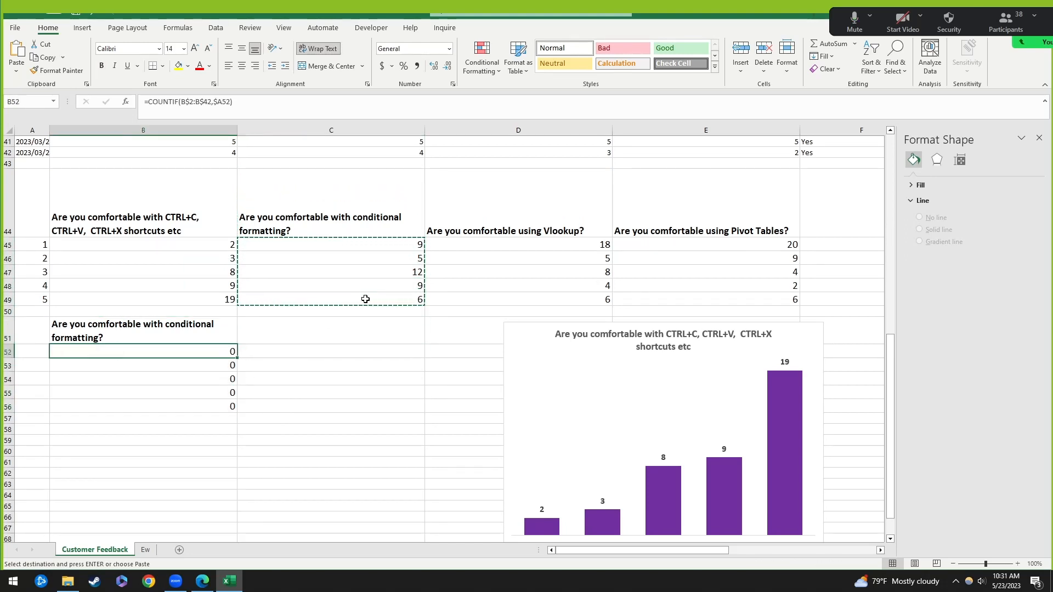
pyautogui.hotkey('shift', 'Down')
pyautogui.hotkey('shift', 'Down')
pyautogui.hotkey('shift', 'Down')
pyautogui.hotkey('shift', 'Down')
pyautogui.hotkey('ctrl', 'alt', 'v')
pyautogui.press('v')
pyautogui.press('Return')
# Step: Copy the ratings 1–5 from A45:A49 into A52:A56
pyautogui.press('Left')
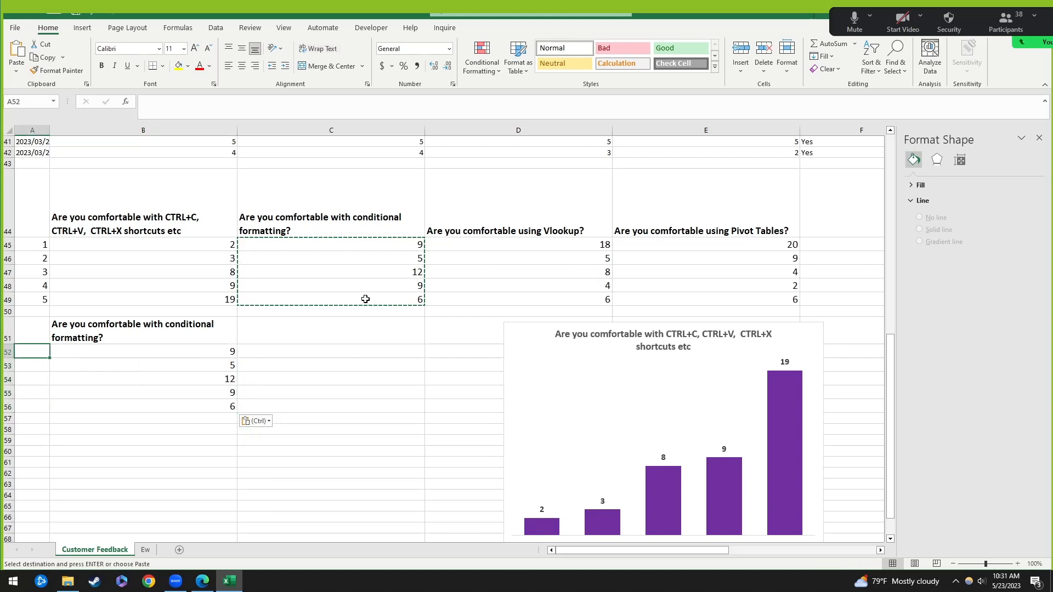
pyautogui.press('Up')
pyautogui.press('Up')
pyautogui.press('Up')
pyautogui.press('Up')
pyautogui.press('Up')
pyautogui.press('Up')
pyautogui.press('Up')
pyautogui.hotkey('shift', 'Down')
pyautogui.hotkey('shift', 'Down')
pyautogui.hotkey('shift', 'Down')
pyautogui.hotkey('shift', 'Down')
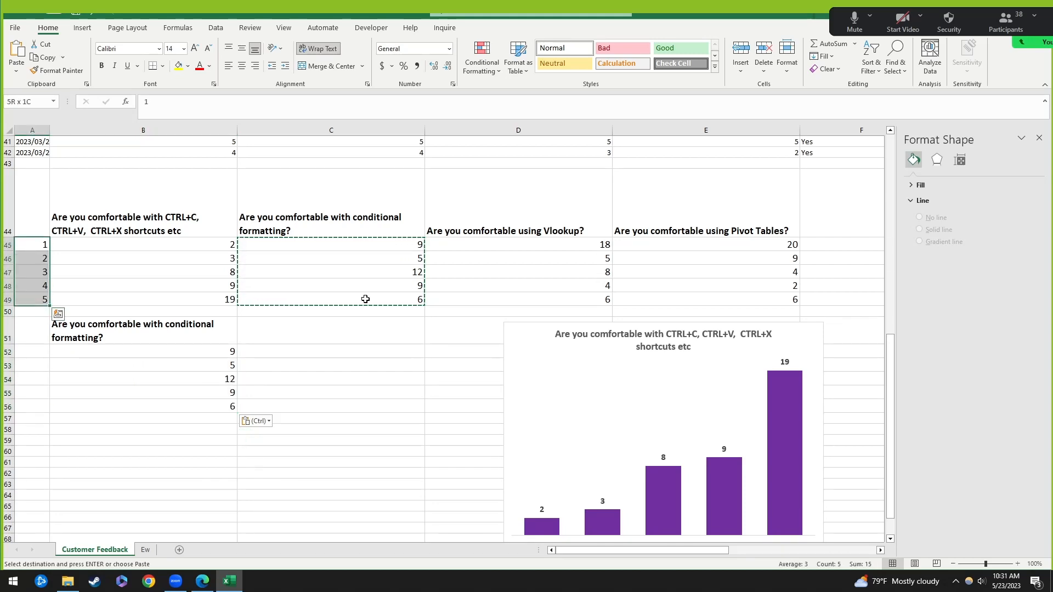
pyautogui.hotkey('ctrl', 'c')
pyautogui.press('Down')
pyautogui.press('Down')
pyautogui.press('Down')
pyautogui.press('Down')
pyautogui.press('Down')
pyautogui.press('Down')
pyautogui.press('Down')
pyautogui.hotkey('ctrl', 'v')
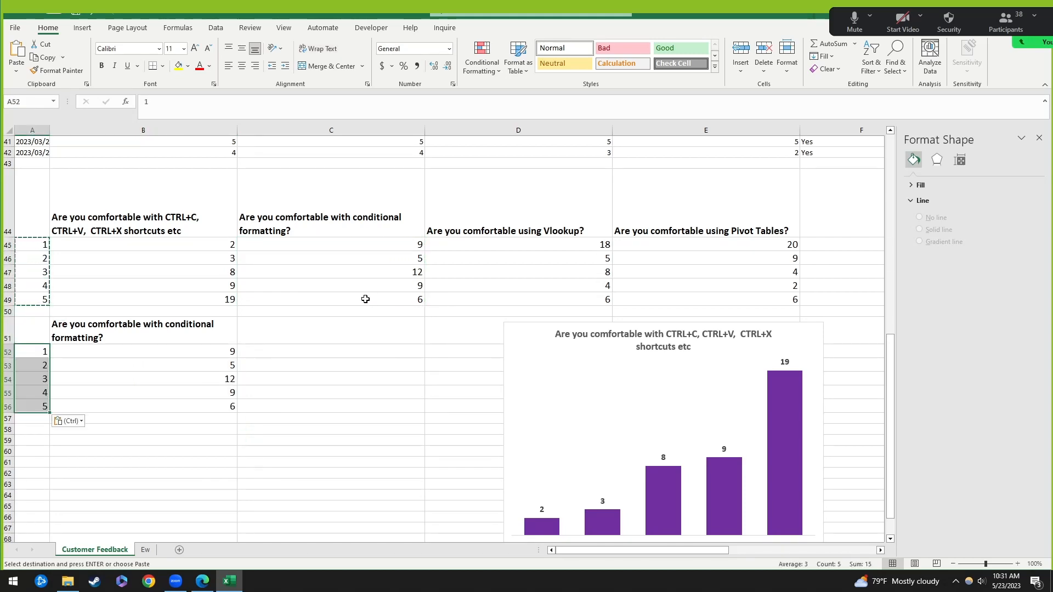
# Step: Move the CTRL shortcuts chart below the table and point it at the copied data A52:B56
pyautogui.click(533, 362)
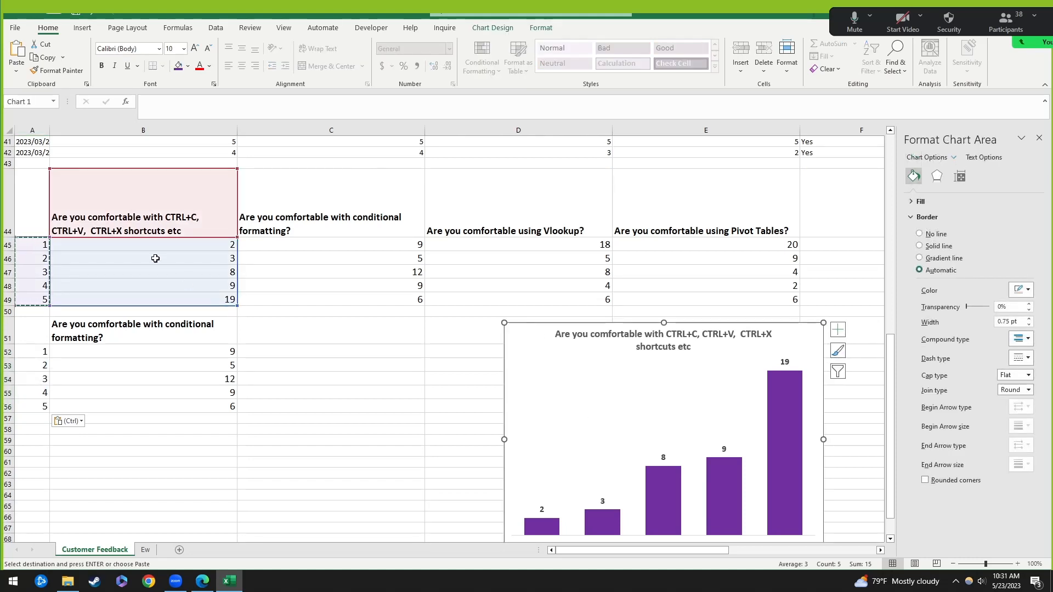
pyautogui.moveTo(535, 323); pyautogui.dragTo(328, 332)
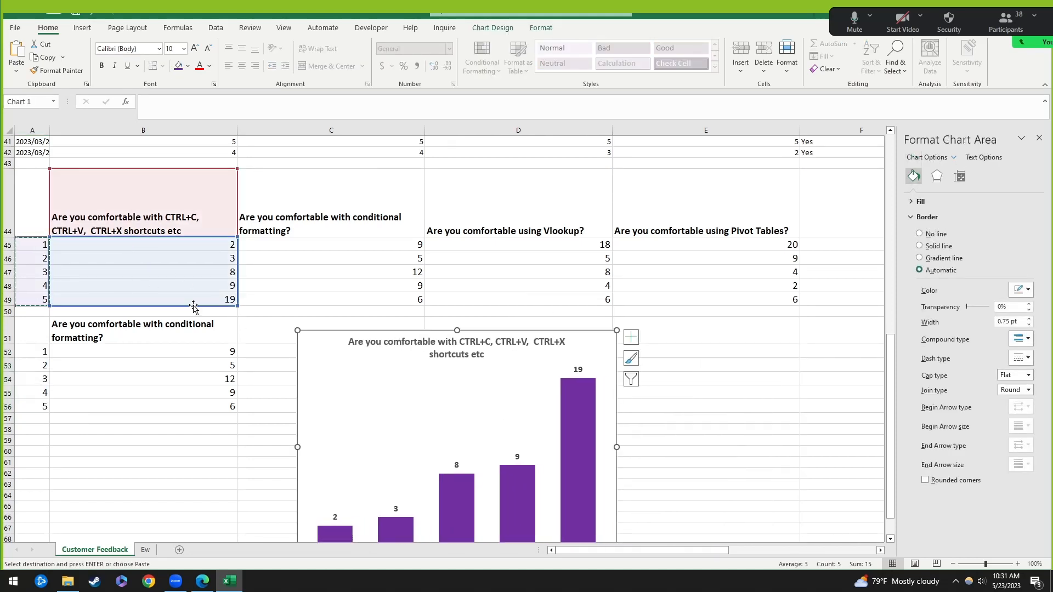
pyautogui.moveTo(195, 305); pyautogui.dragTo(192, 405)
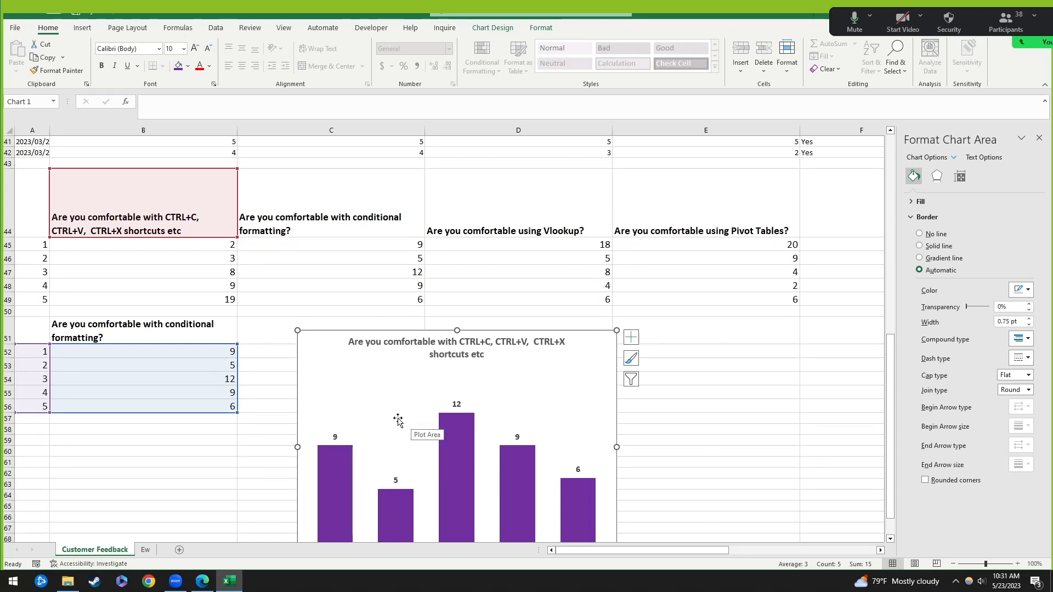
# Step: Point the chart back at the CTRL shortcuts data A44:B49 and clear the helper cells A51:B56
pyautogui.moveTo(96, 271); pyautogui.dragTo(117, 275)
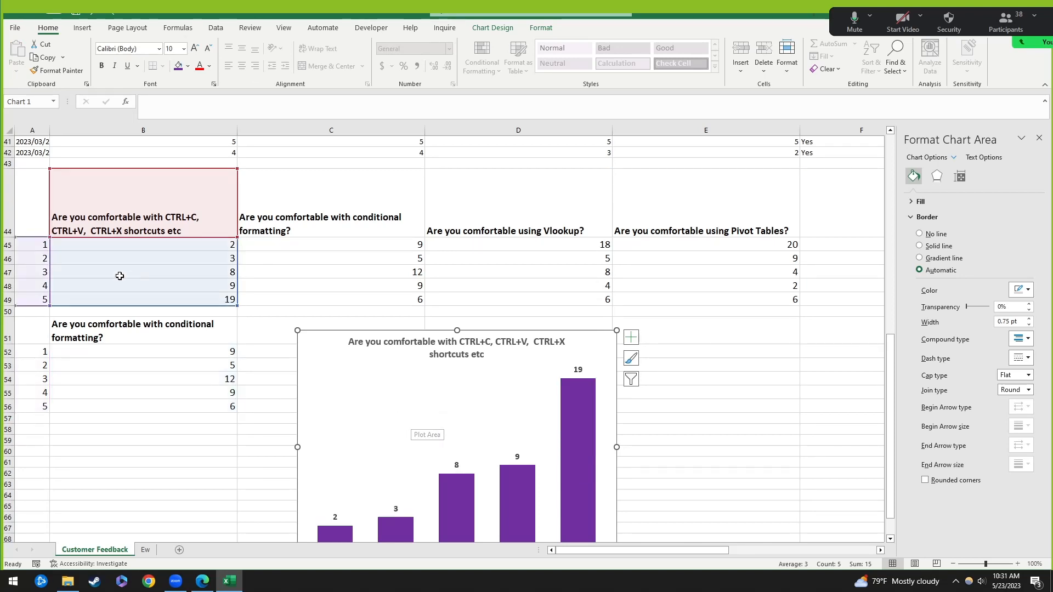
pyautogui.moveTo(189, 295)
pyautogui.mouseDown()
pyautogui.moveTo(399, 304)
pyautogui.moveTo(207, 299)
pyautogui.mouseUp()
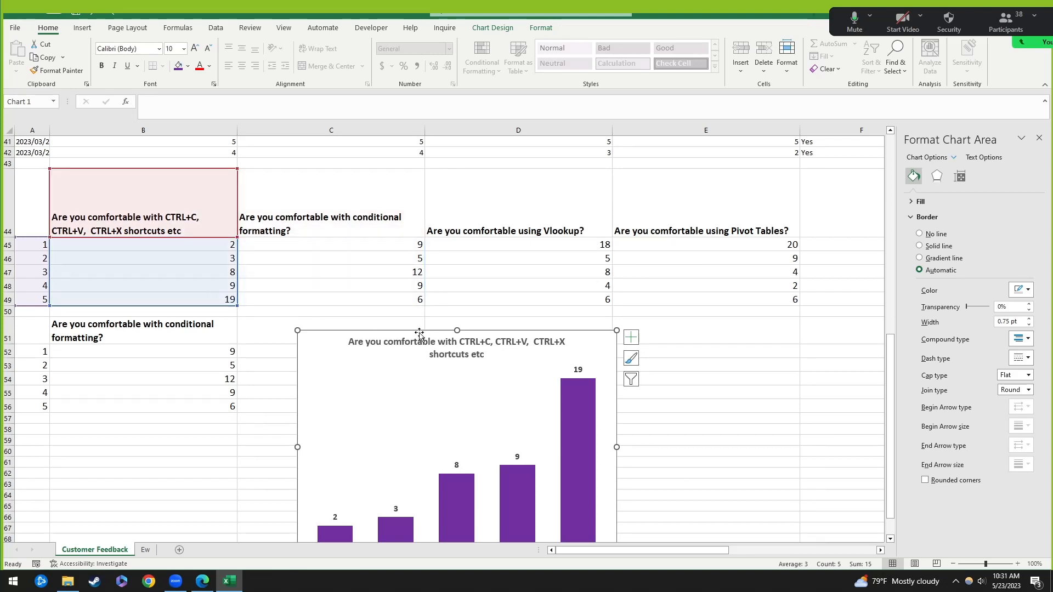
pyautogui.moveTo(38, 332); pyautogui.dragTo(230, 409)
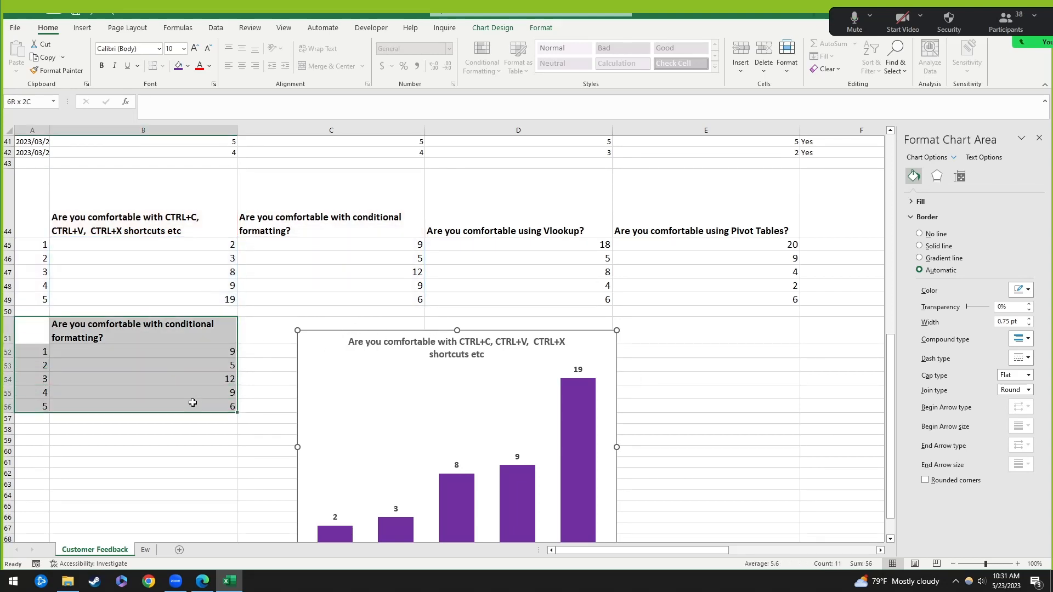
pyautogui.press('Delete')
# Step: Place the chart under the table in columns A–B and close the Format Chart Area pane
pyautogui.moveTo(342, 335); pyautogui.dragTo(101, 324)
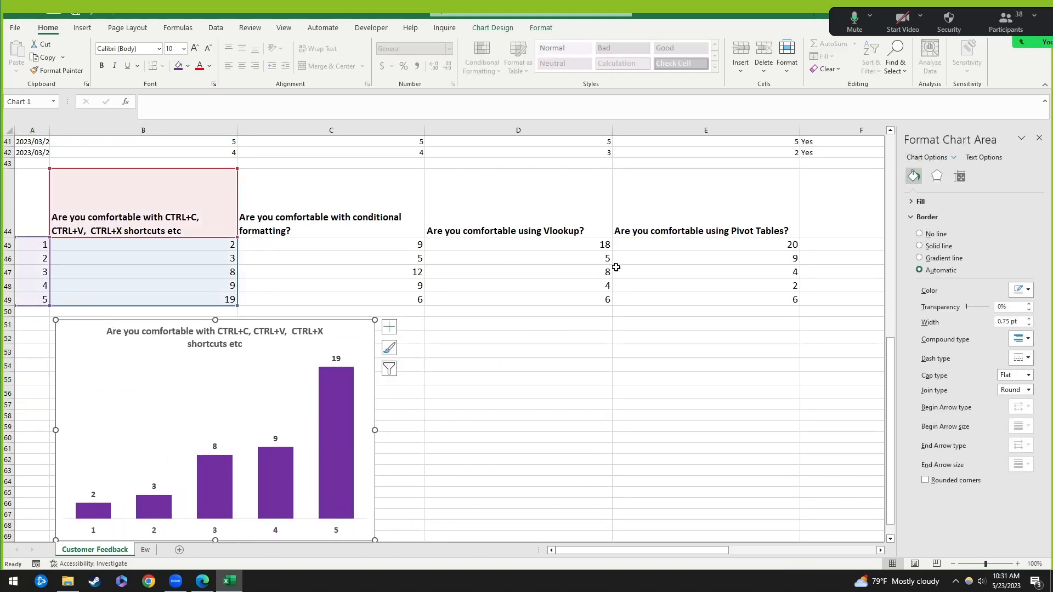
pyautogui.click(1040, 139)
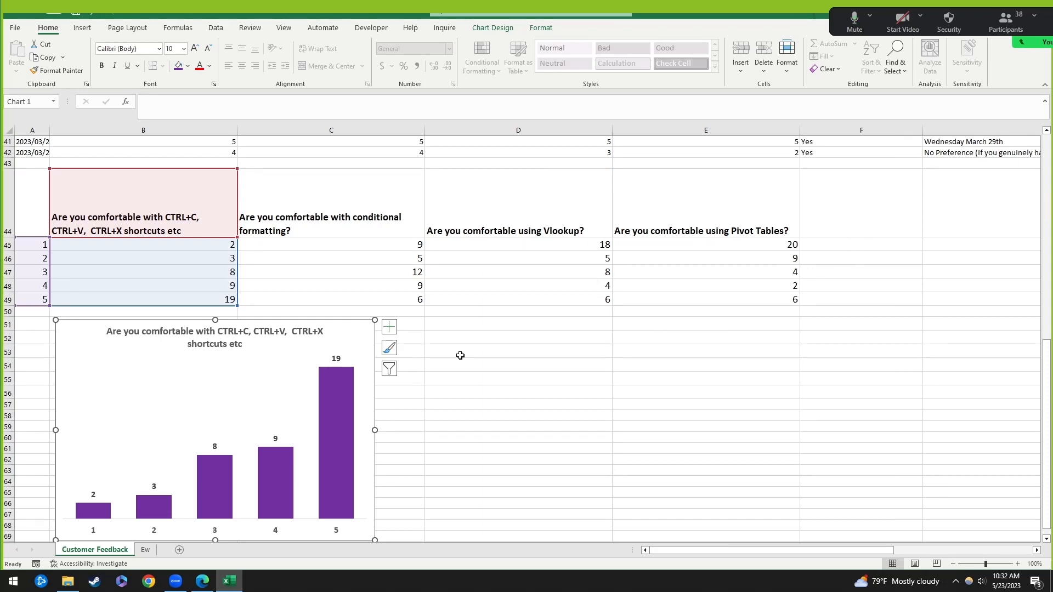
pyautogui.scroll(-1, 475, 361)
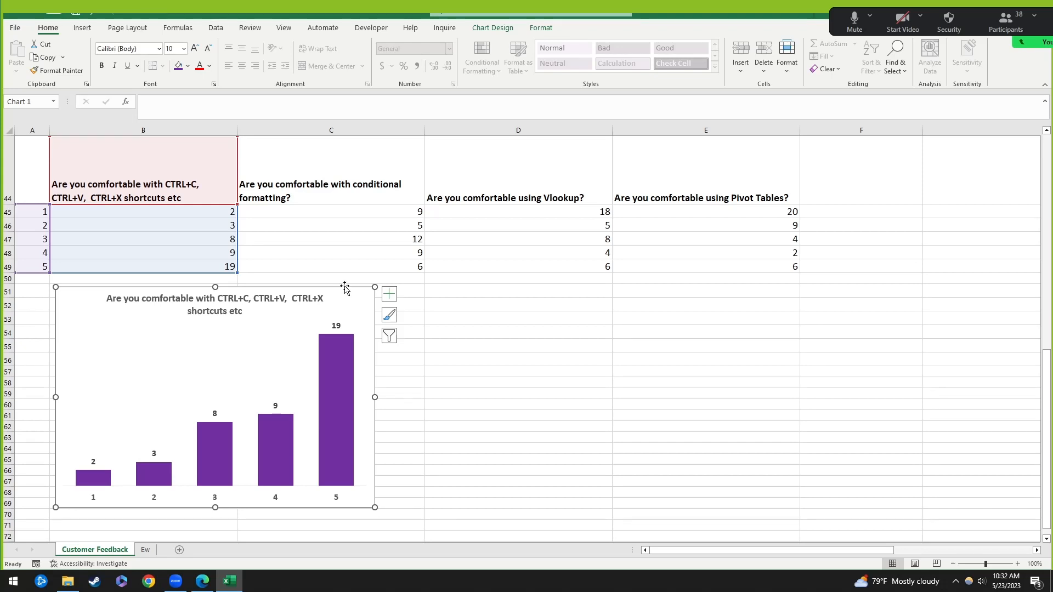
pyautogui.moveTo(344, 290); pyautogui.dragTo(341, 290)
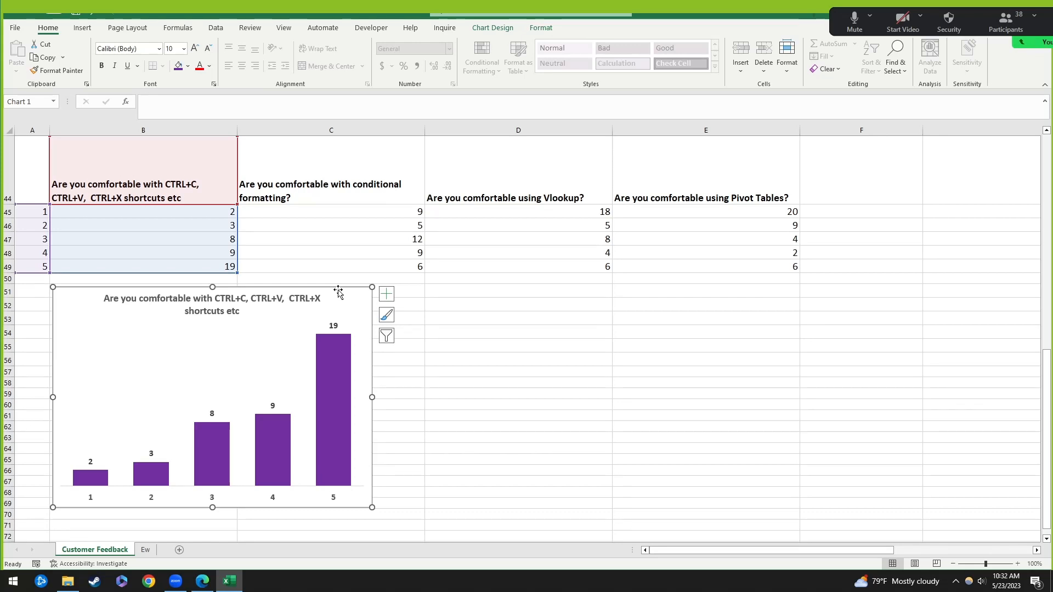
# Step: Copy the CTRL shortcuts chart and paste a duplicate at cell D51
pyautogui.hotkey('ctrl', 'c')
pyautogui.rightClick(338, 290)
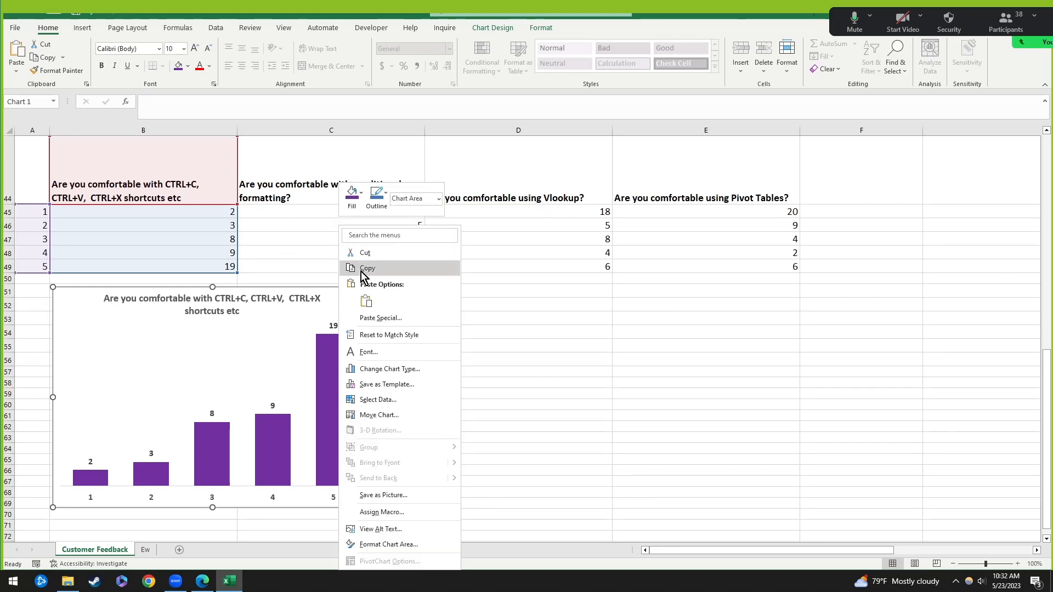
pyautogui.click(363, 269)
pyautogui.click(451, 293)
pyautogui.rightClick(452, 293)
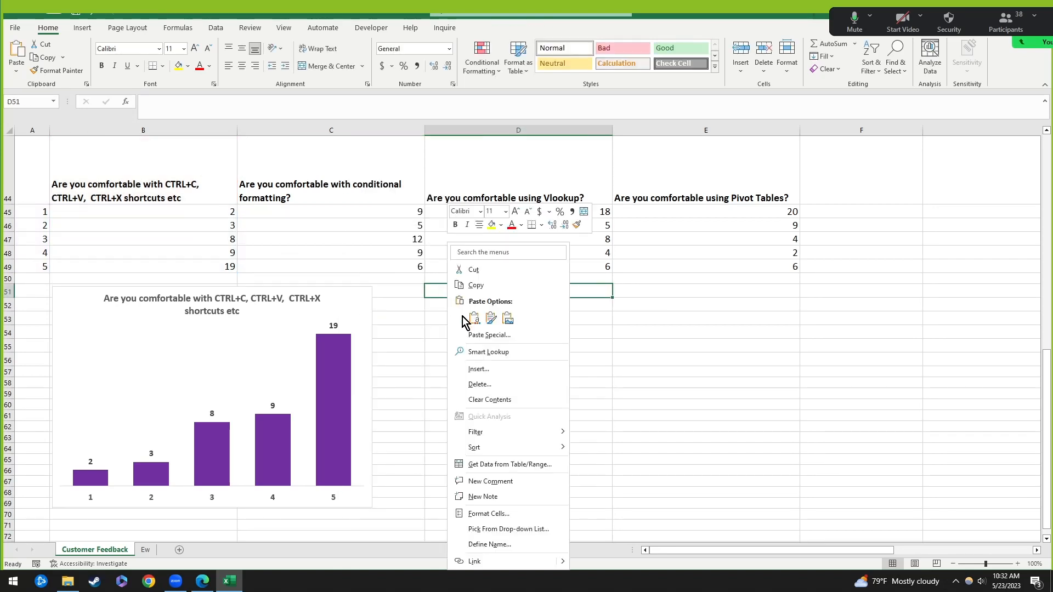
pyautogui.click(475, 318)
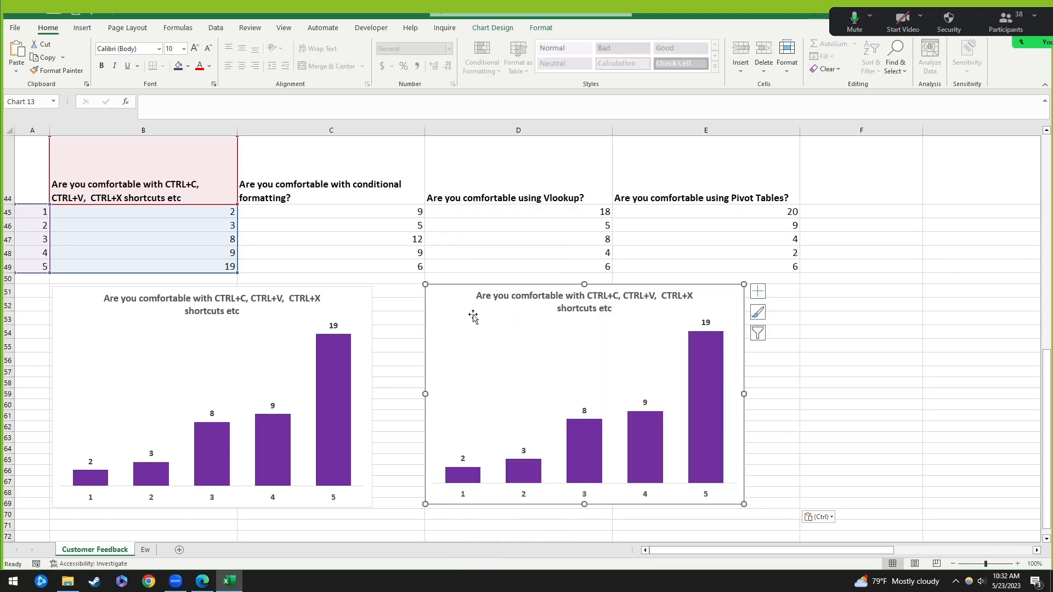
pyautogui.moveTo(443, 285)
pyautogui.mouseDown()
pyautogui.moveTo(471, 302)
pyautogui.moveTo(430, 294)
pyautogui.mouseUp()
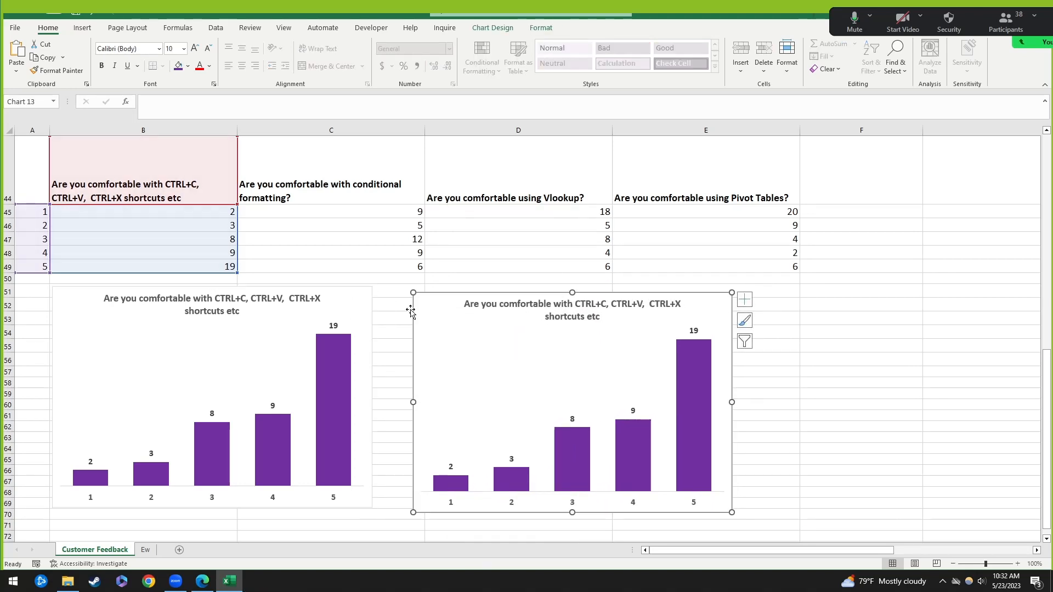
# Step: Point the duplicate at the conditional formatting counts C44:C49 and align it beside the first chart
pyautogui.click(366, 310)
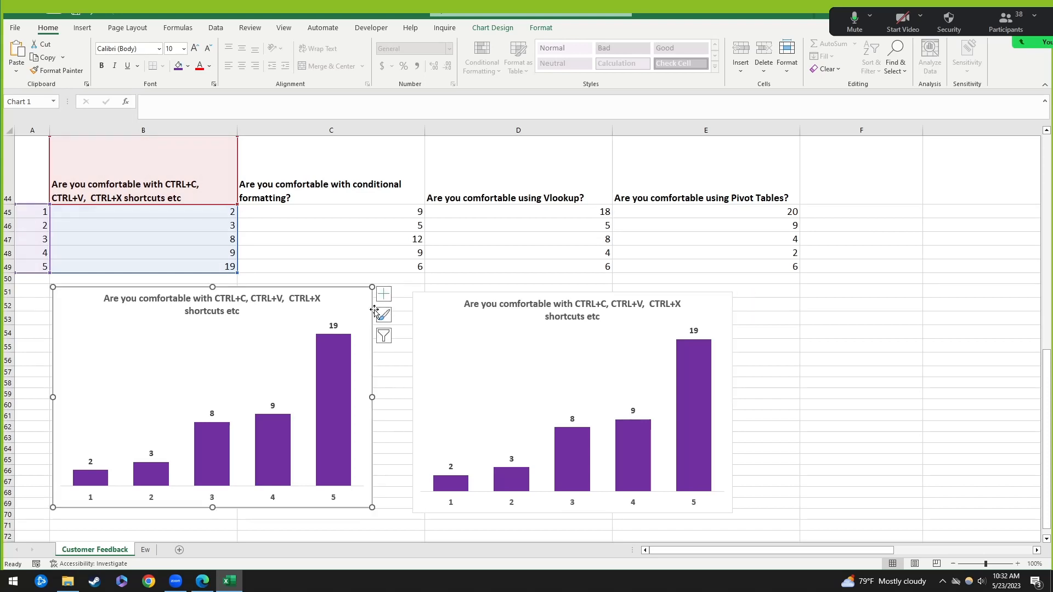
pyautogui.click(429, 311)
pyautogui.moveTo(437, 296); pyautogui.dragTo(436, 290)
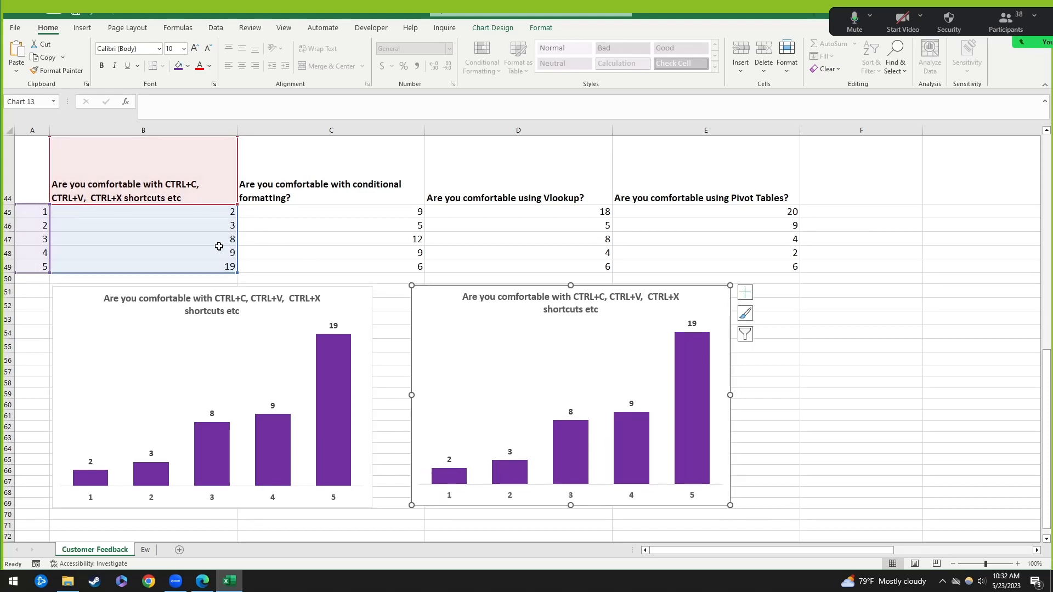
pyautogui.moveTo(236, 241); pyautogui.dragTo(365, 239)
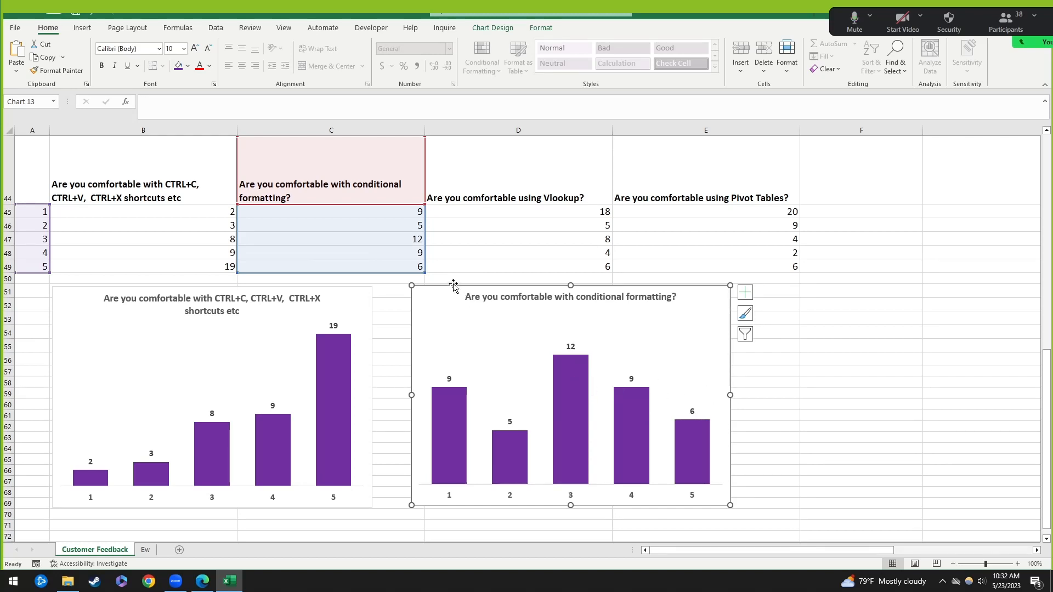
pyautogui.moveTo(449, 286); pyautogui.dragTo(418, 289)
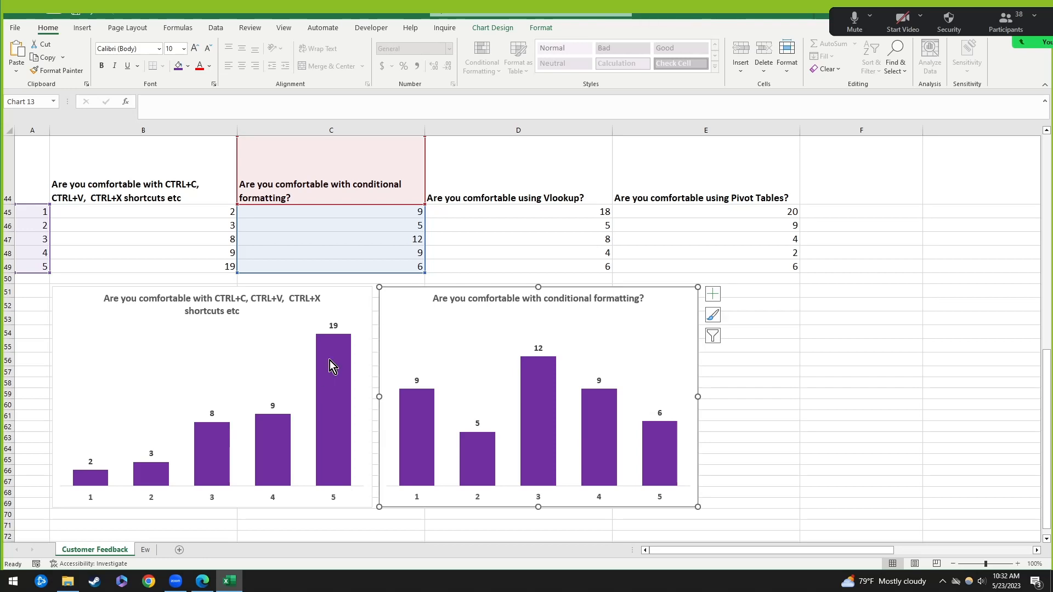
pyautogui.click(341, 383)
pyautogui.click(416, 418)
# Step: Paste two more copies of the rating chart below the first pair, the second at D71
pyautogui.scroll(-1, 498, 399)
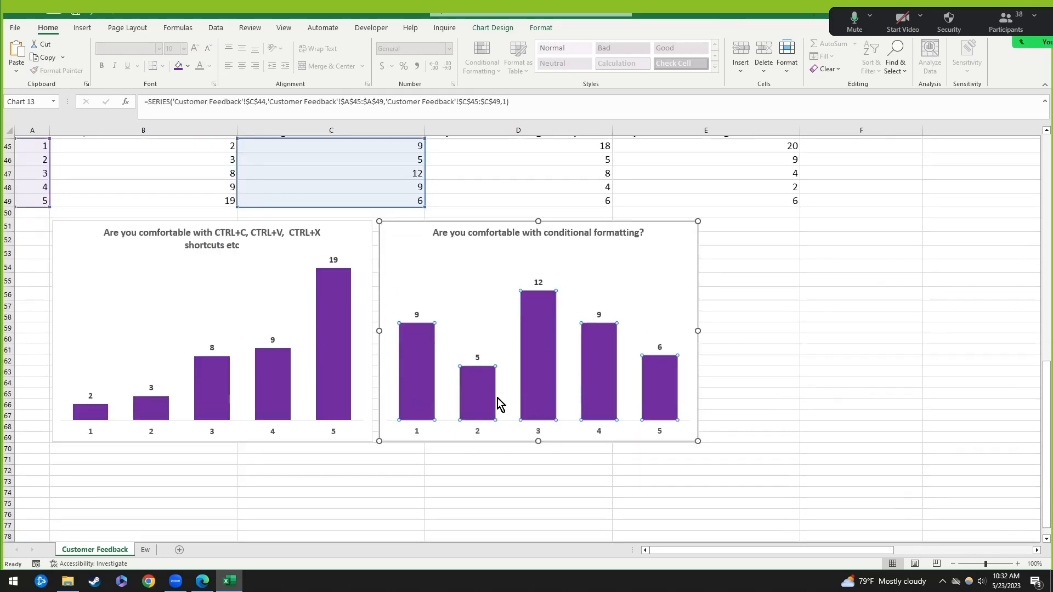
pyautogui.rightClick(416, 364)
pyautogui.click(403, 225)
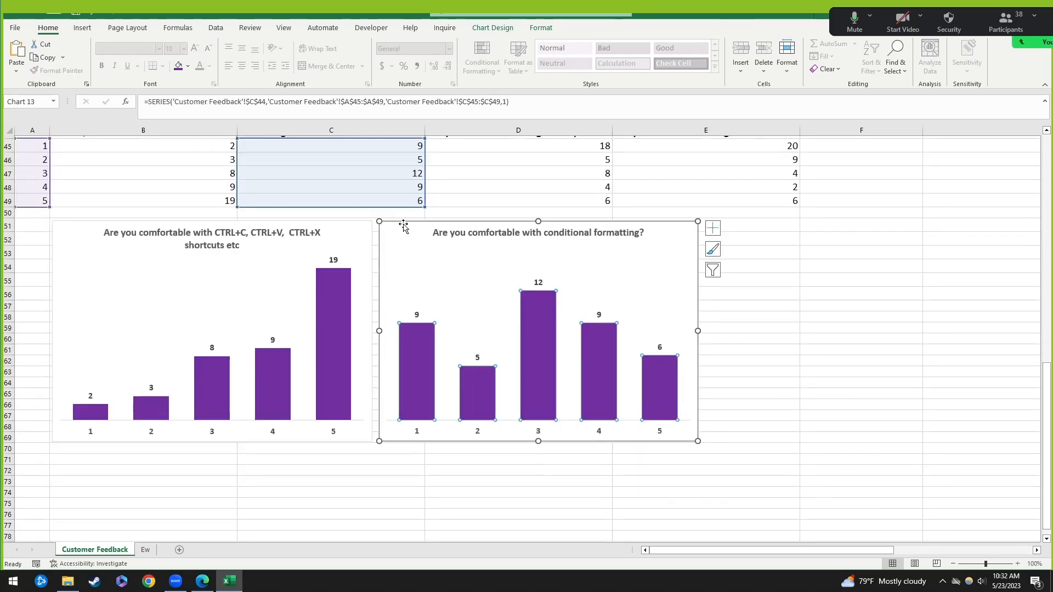
pyautogui.hotkey('ctrl', 'c')
pyautogui.click(82, 456)
pyautogui.hotkey('ctrl', 'v')
pyautogui.click(430, 458)
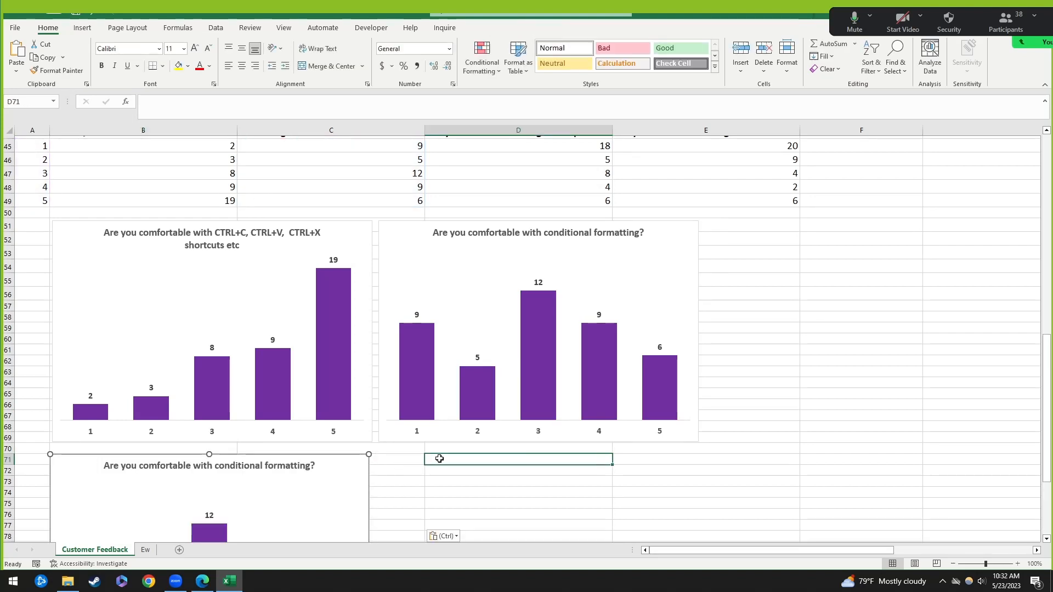
pyautogui.hotkey('ctrl', 'v')
pyautogui.moveTo(430, 458); pyautogui.dragTo(434, 458)
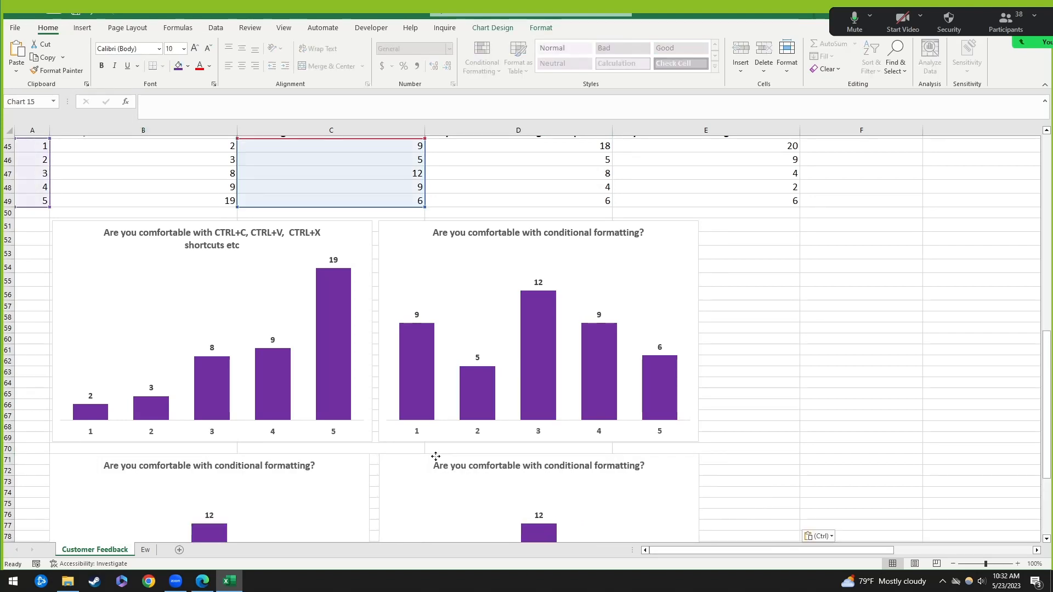
# Step: Point the lower-left copy at the Vlookup column D and the lower-right at Pivot Tables column E
pyautogui.click(413, 226)
pyautogui.click(336, 467)
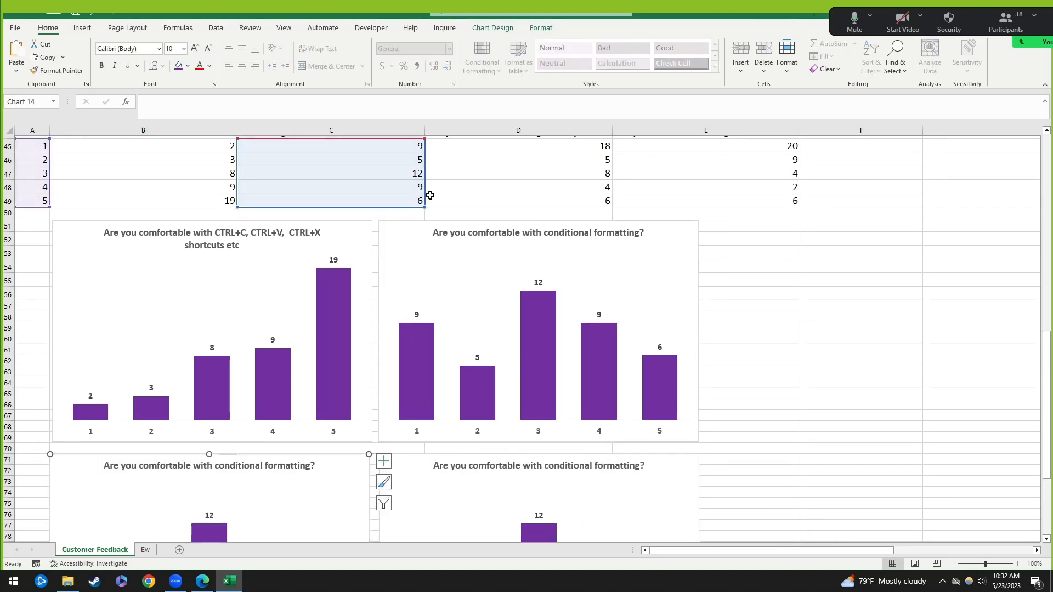
pyautogui.moveTo(426, 192); pyautogui.dragTo(496, 187)
pyautogui.click(420, 466)
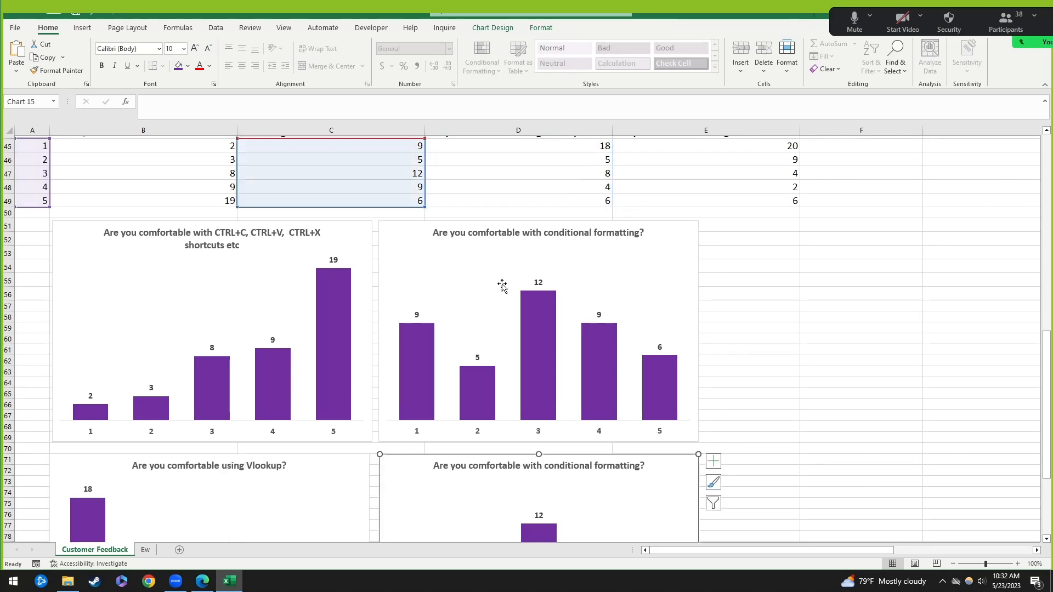
pyautogui.moveTo(423, 183); pyautogui.dragTo(736, 189)
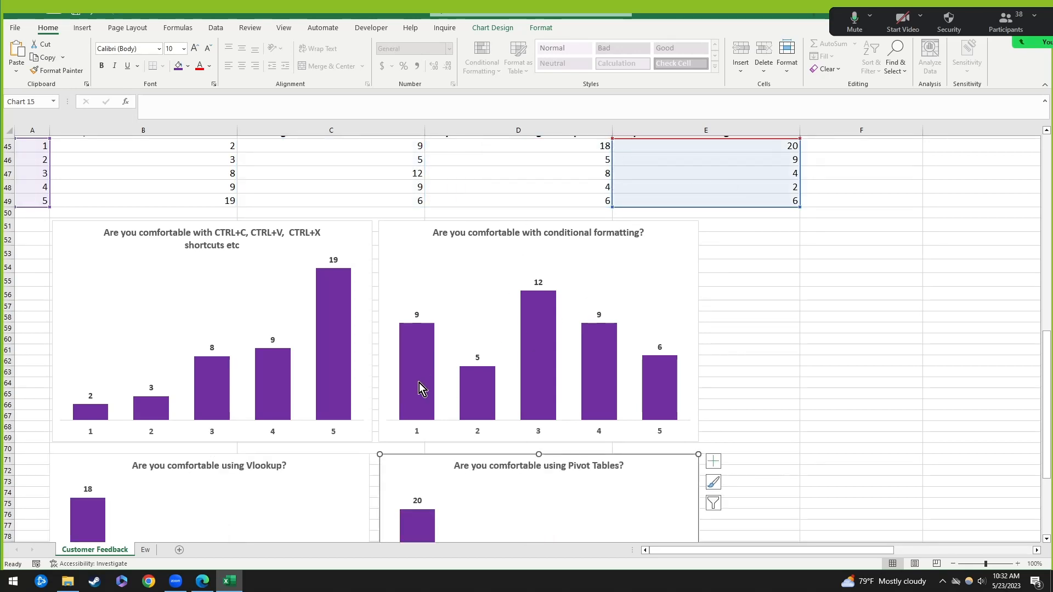
pyautogui.scroll(-2, 425, 340)
pyautogui.click(419, 281)
pyautogui.rightClick(419, 281)
# Step: Fill the conditional formatting chart's bars green, the Vlookup bars gold and the Pivot Tables bars red
pyautogui.click(432, 250)
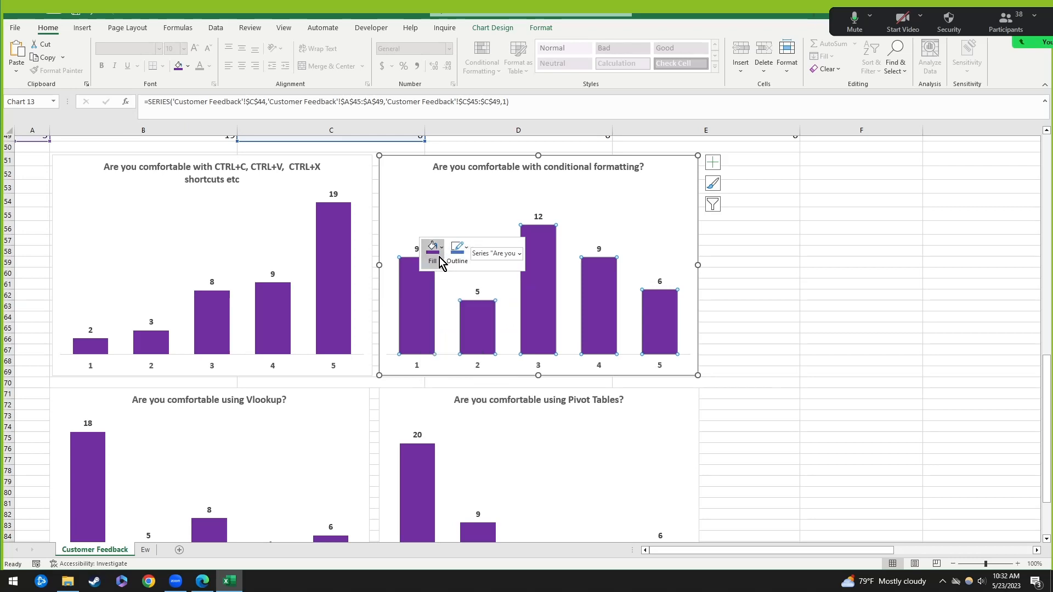
pyautogui.click(473, 382)
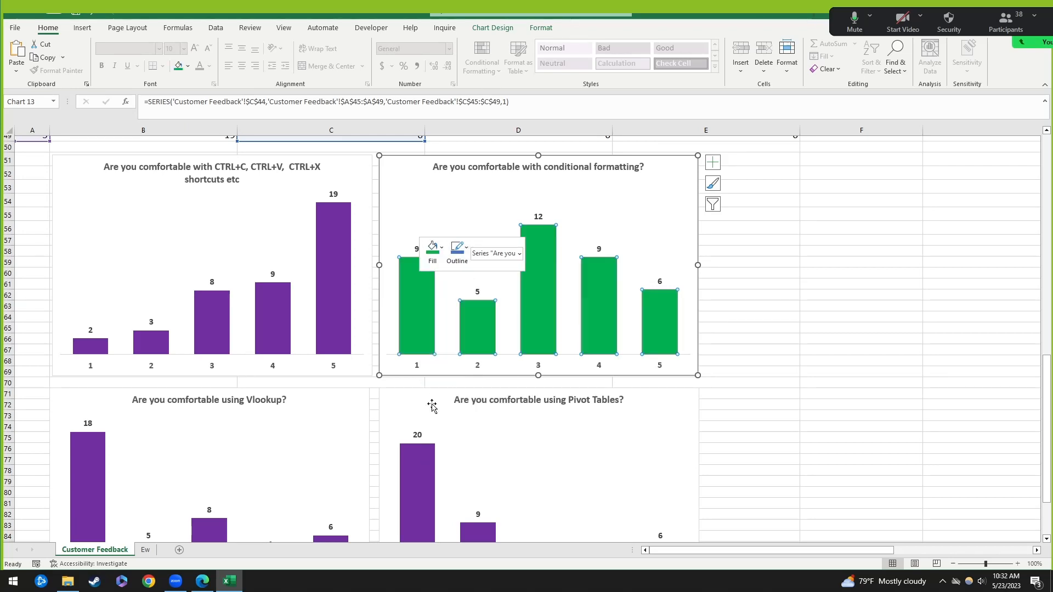
pyautogui.click(103, 489)
pyautogui.rightClick(104, 489)
pyautogui.click(116, 506)
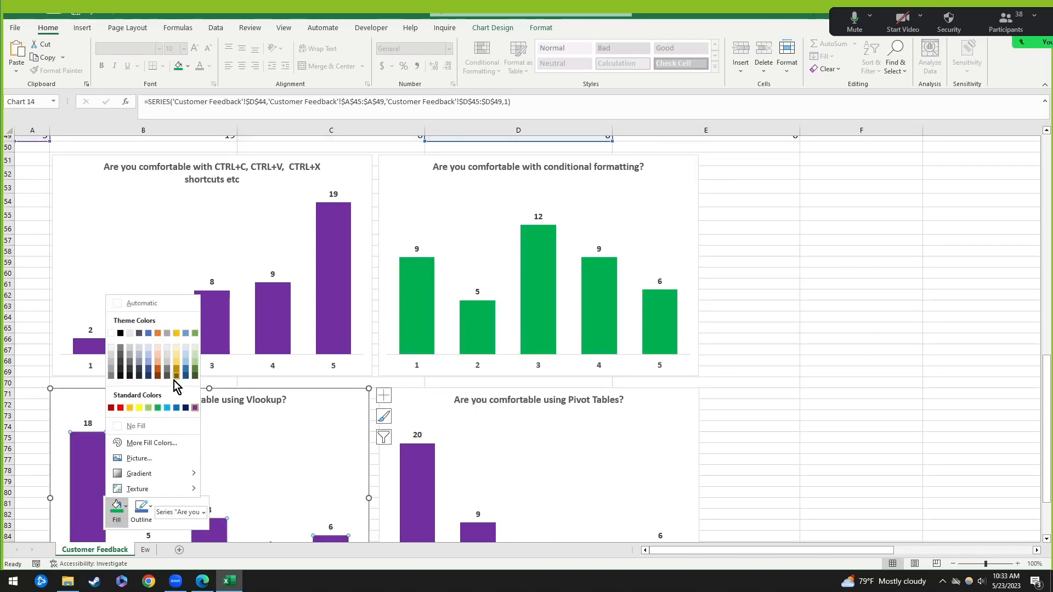
pyautogui.click(130, 408)
pyautogui.click(417, 494)
pyautogui.rightClick(417, 494)
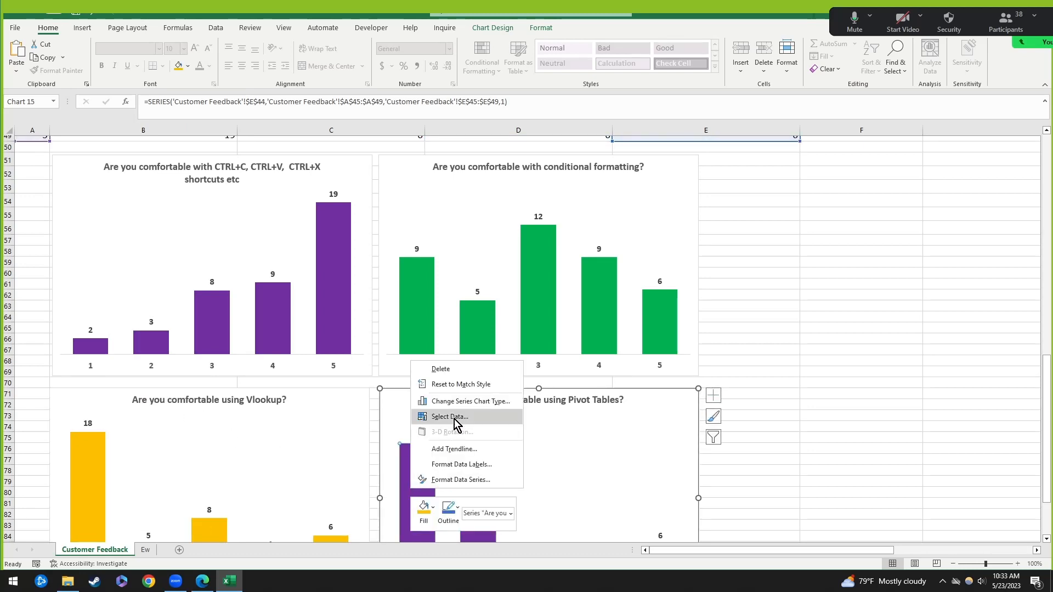
pyautogui.click(424, 508)
pyautogui.click(431, 346)
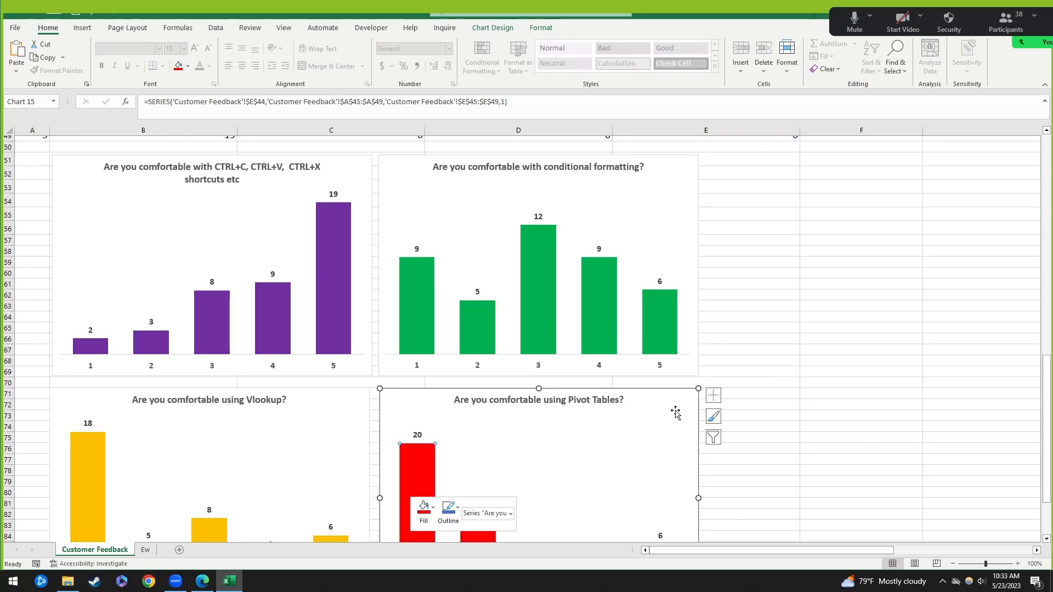
pyautogui.scroll(-2, 768, 384)
# Step: Scroll up to review the rating responses B1:E32, then return to the charts
pyautogui.click(809, 319)
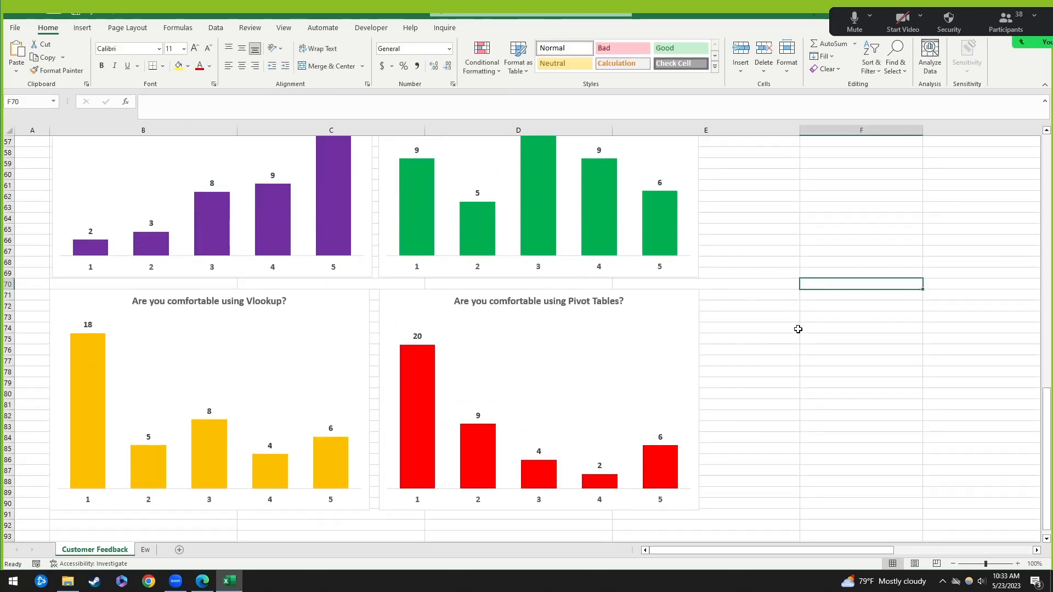
pyautogui.scroll(1, 787, 330)
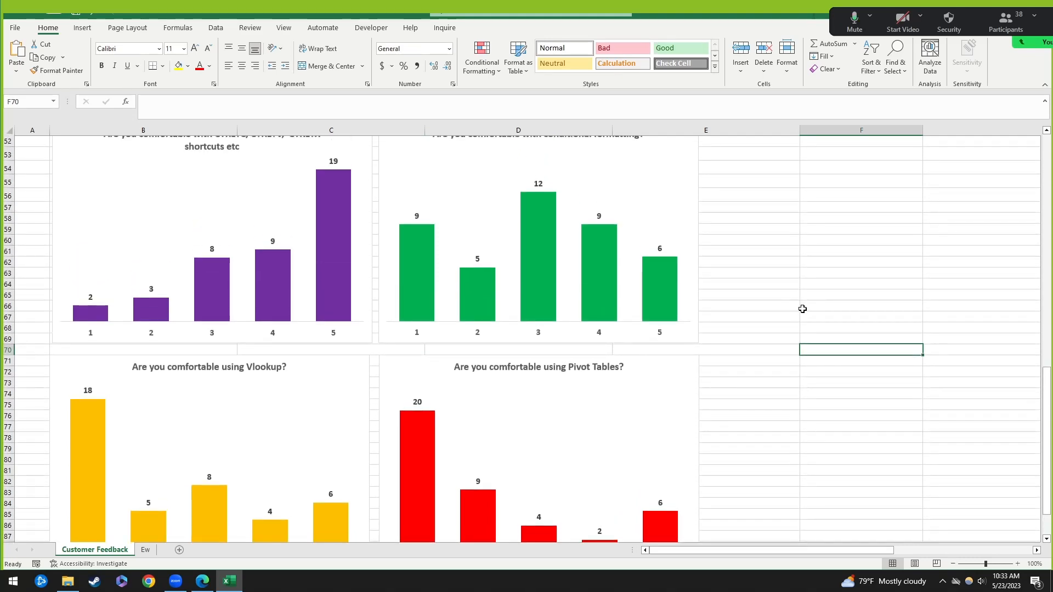
pyautogui.scroll(10, 375, 232)
pyautogui.scroll(7, 722, 190)
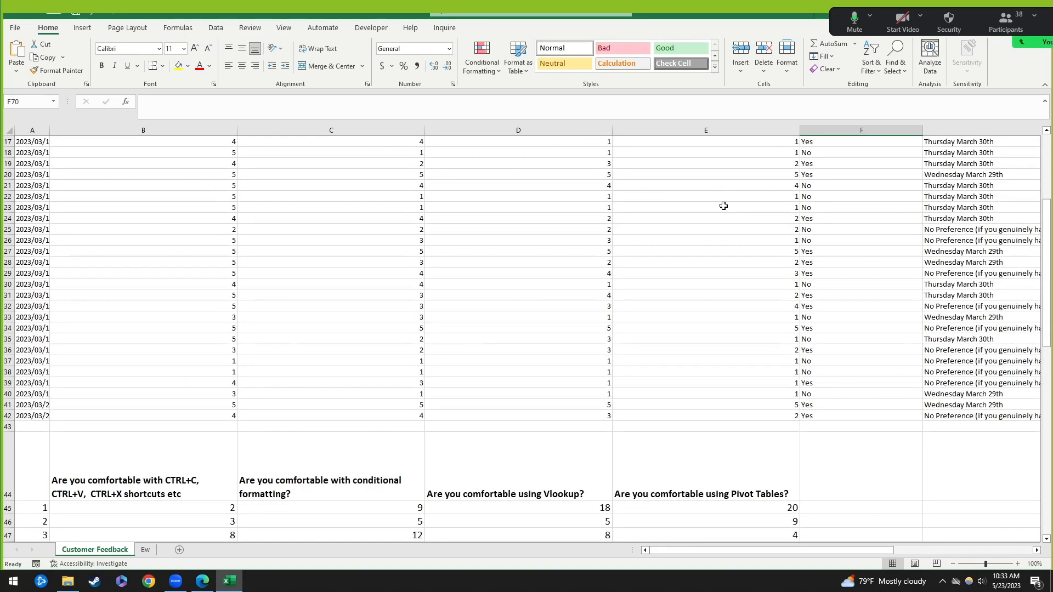
pyautogui.moveTo(207, 143); pyautogui.dragTo(657, 331)
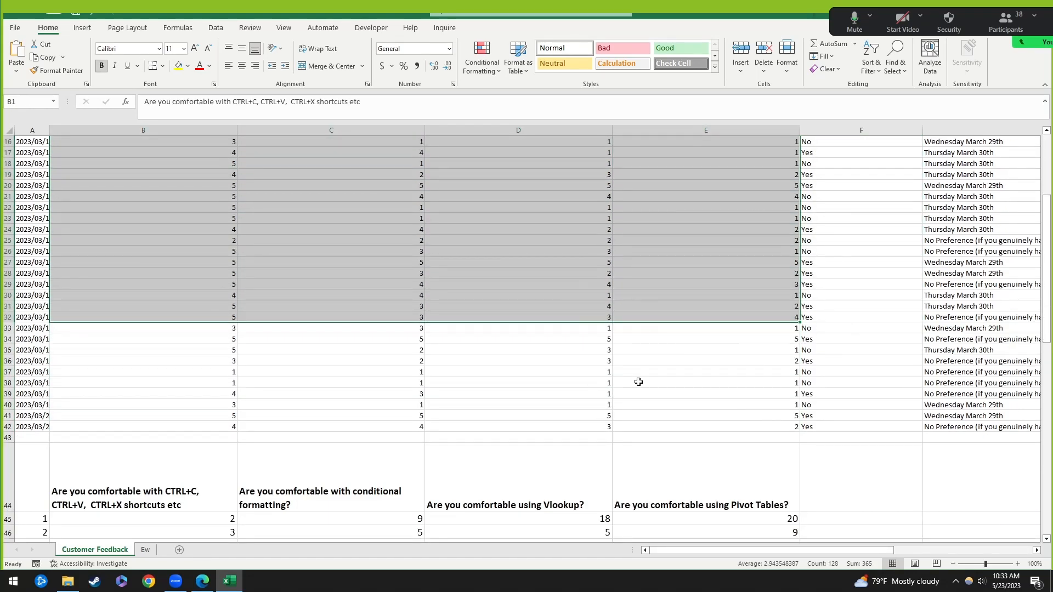
pyautogui.scroll(-9, 746, 325)
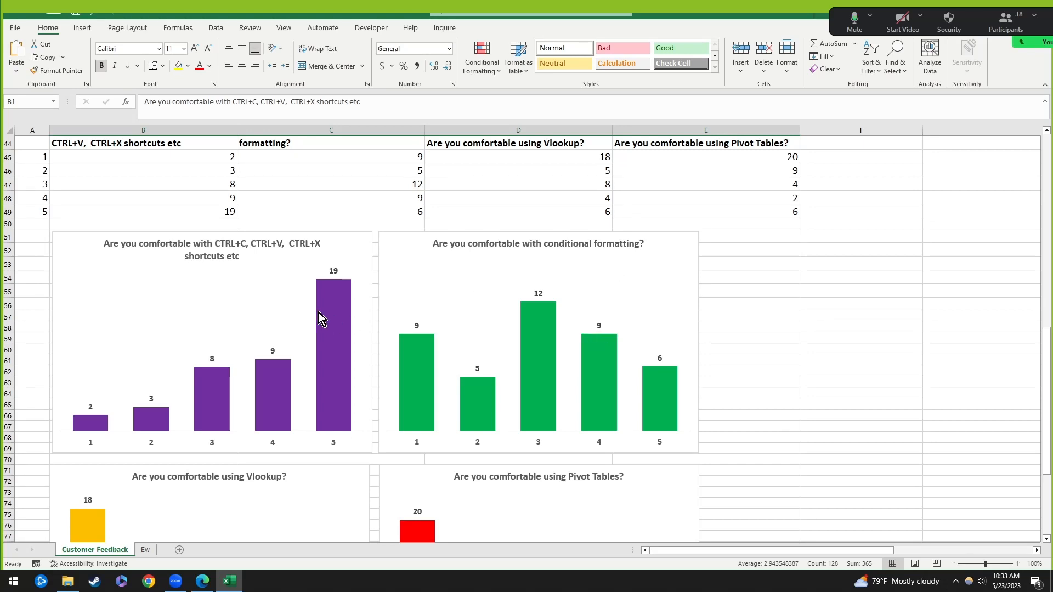
pyautogui.scroll(-2, 318, 313)
pyautogui.click(136, 226)
pyautogui.click(822, 220)
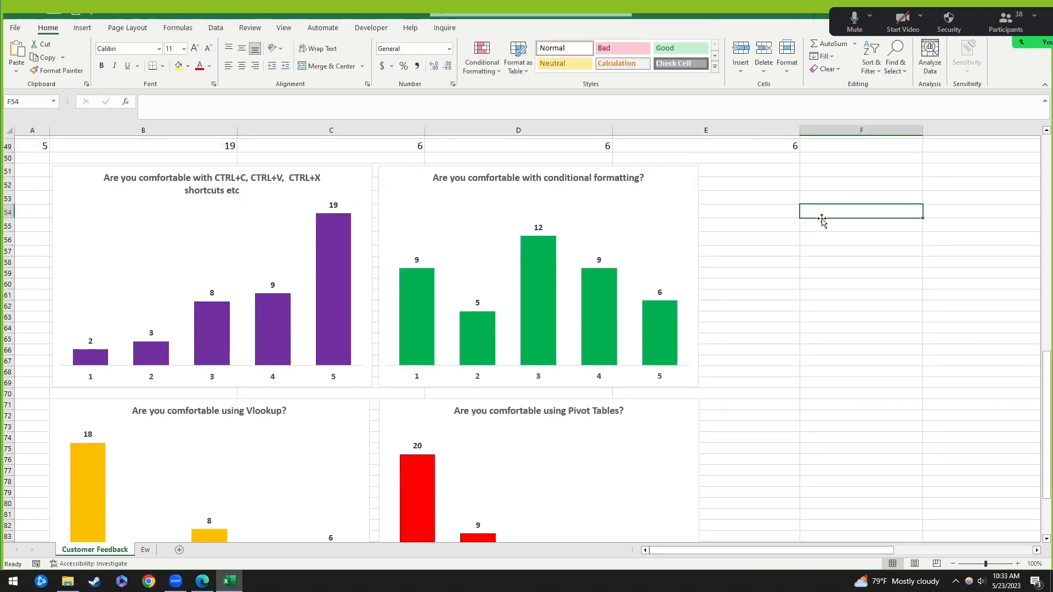
# Step: Delete the green, gold and red charts, keeping the purple CTRL+C shortcuts chart
pyautogui.click(382, 188)
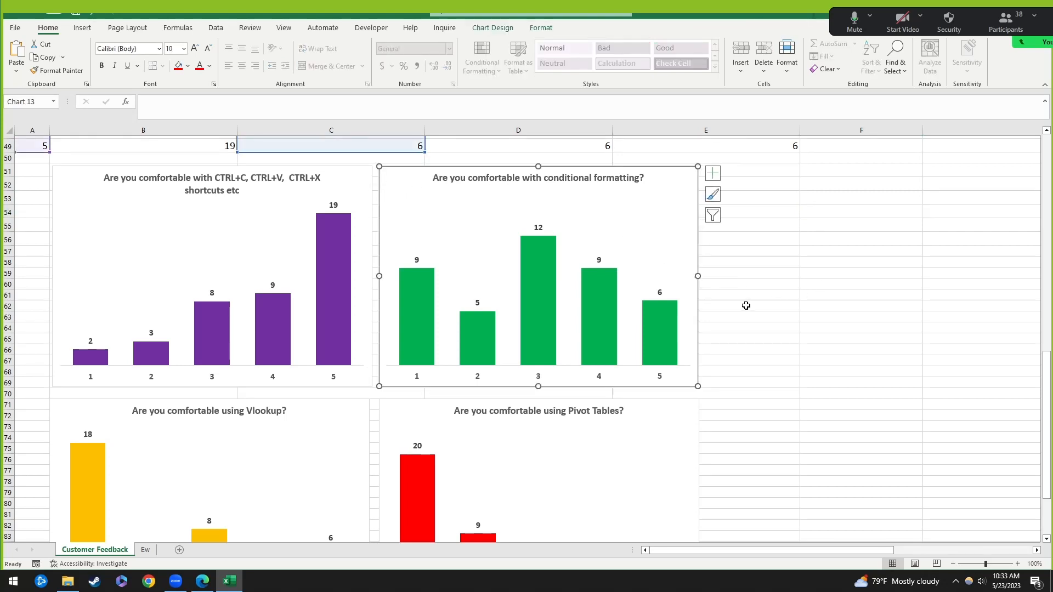
pyautogui.press('Delete')
pyautogui.click(332, 403)
pyautogui.press('Delete')
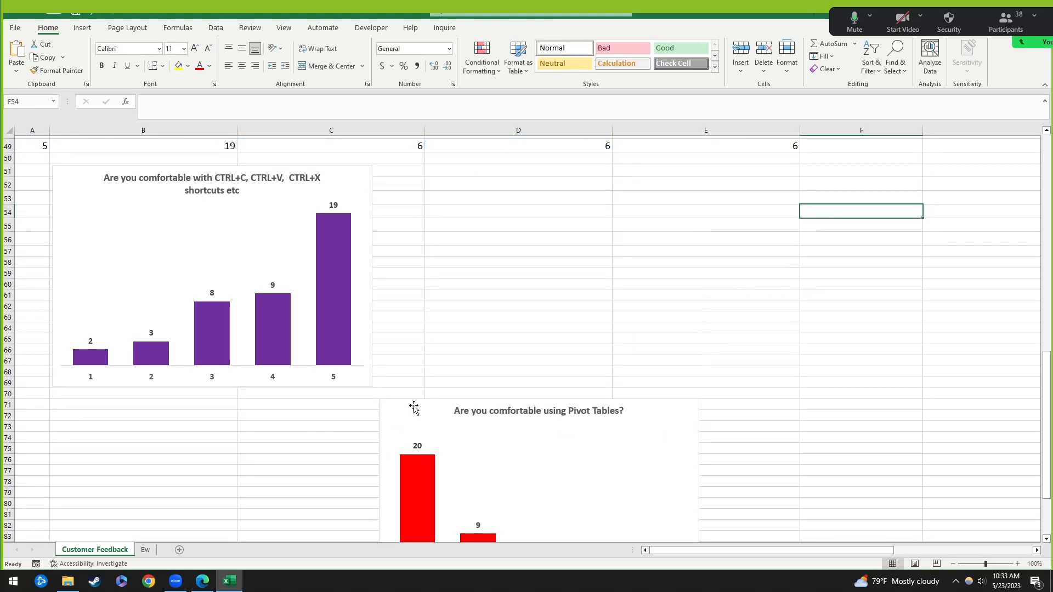
pyautogui.click(412, 407)
pyautogui.press('Delete')
pyautogui.scroll(3, 435, 320)
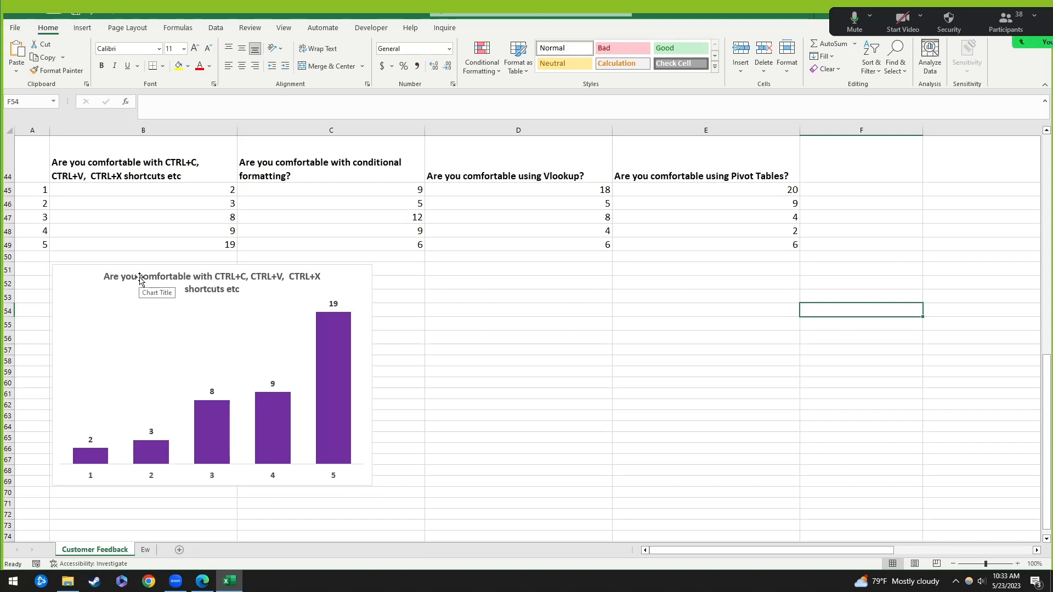
pyautogui.click(105, 276)
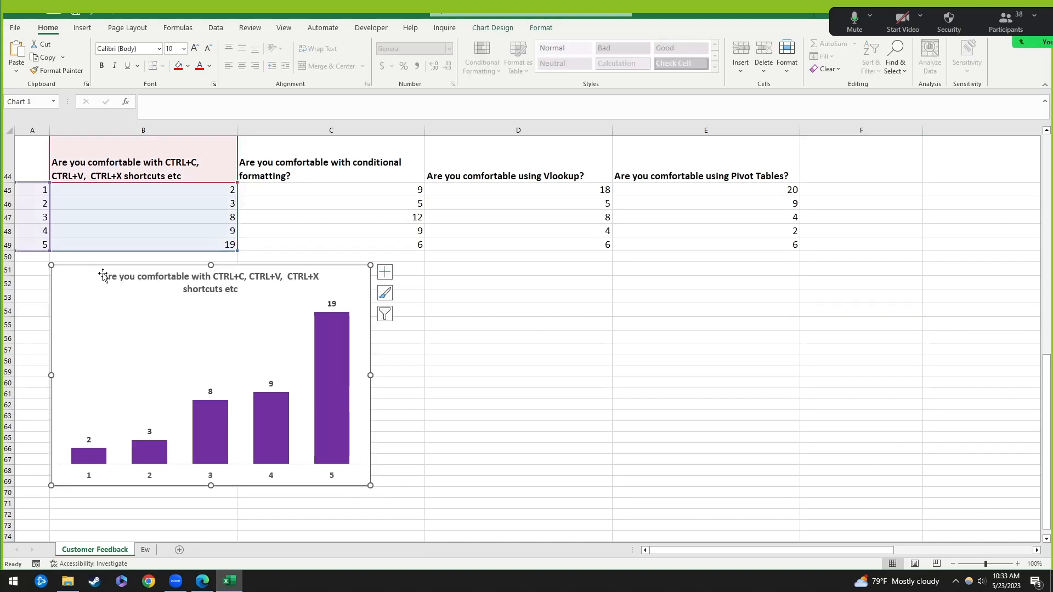
# Step: Open the Example Dashboard - Empty workbook from the Session 2 Documents window
pyautogui.click(68, 581)
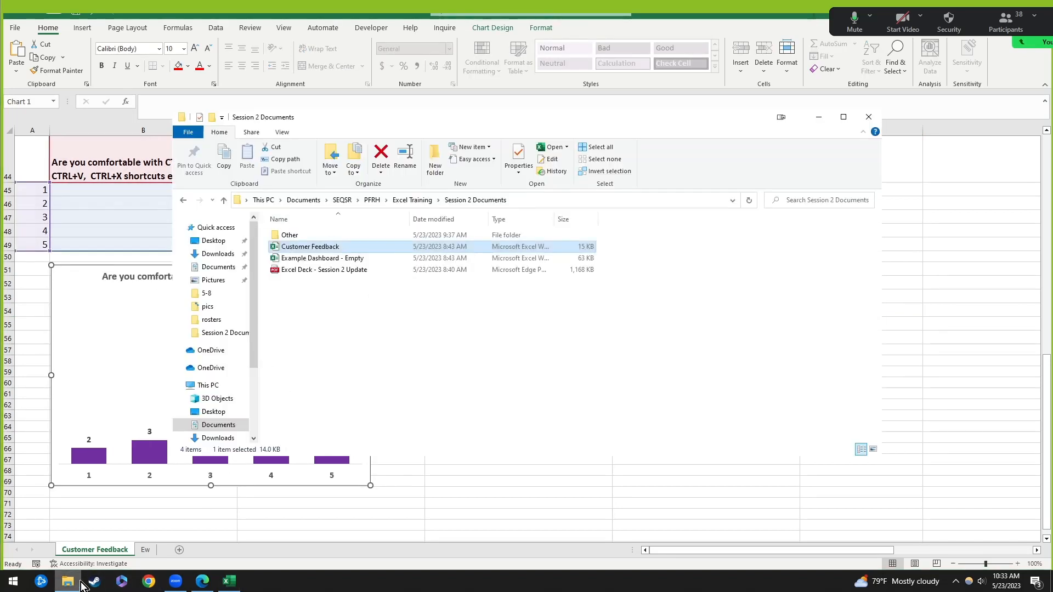
pyautogui.doubleClick(337, 259)
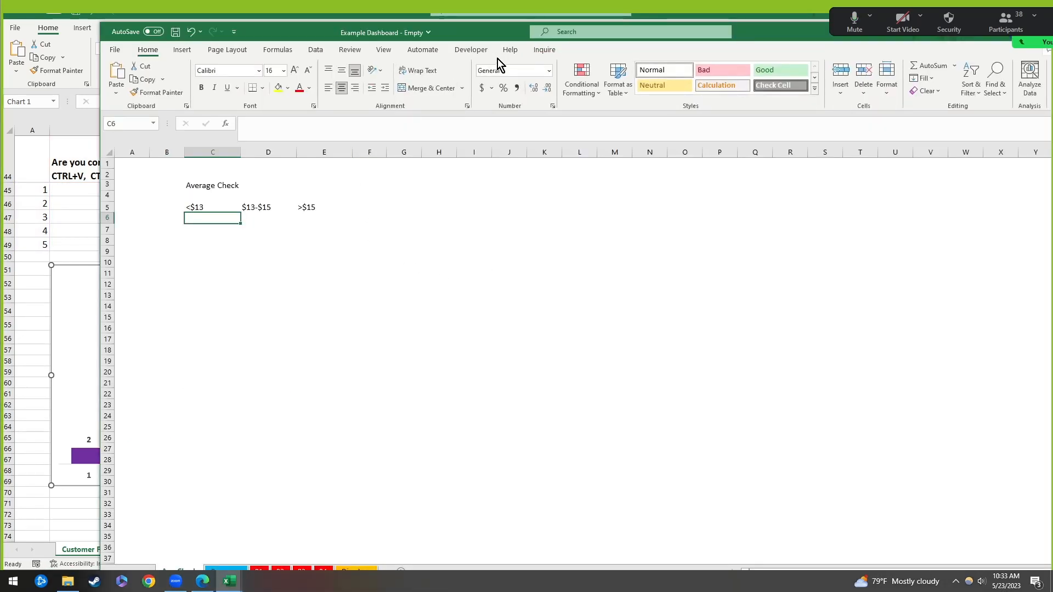
# Step: Maximize the dashboard workbook, select cell C6 under <$13, then switch to the Session 2 deck PDF
pyautogui.doubleClick(505, 35)
pyautogui.click(100, 210)
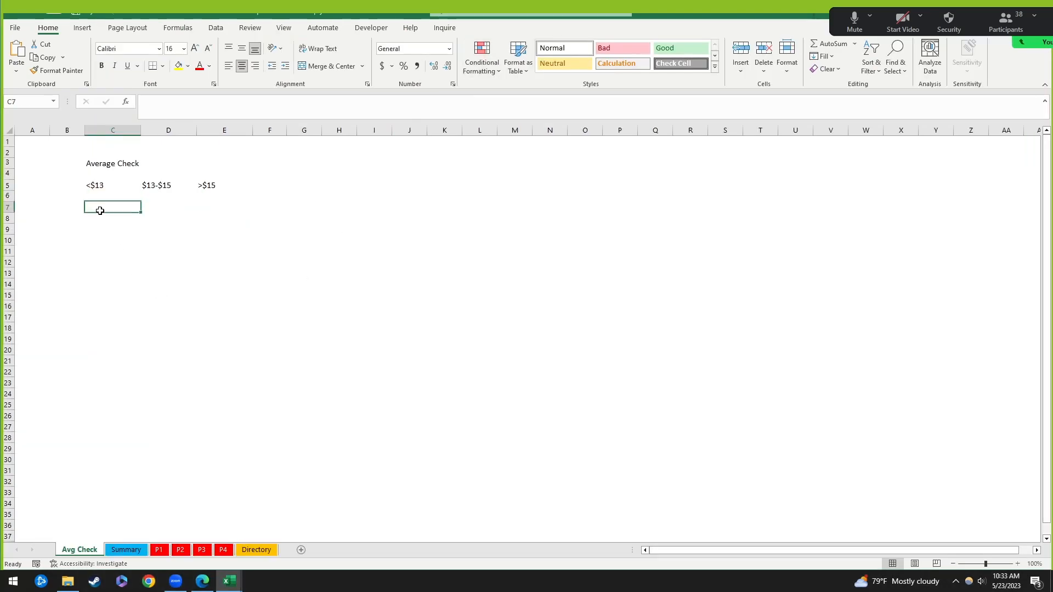
pyautogui.click(111, 196)
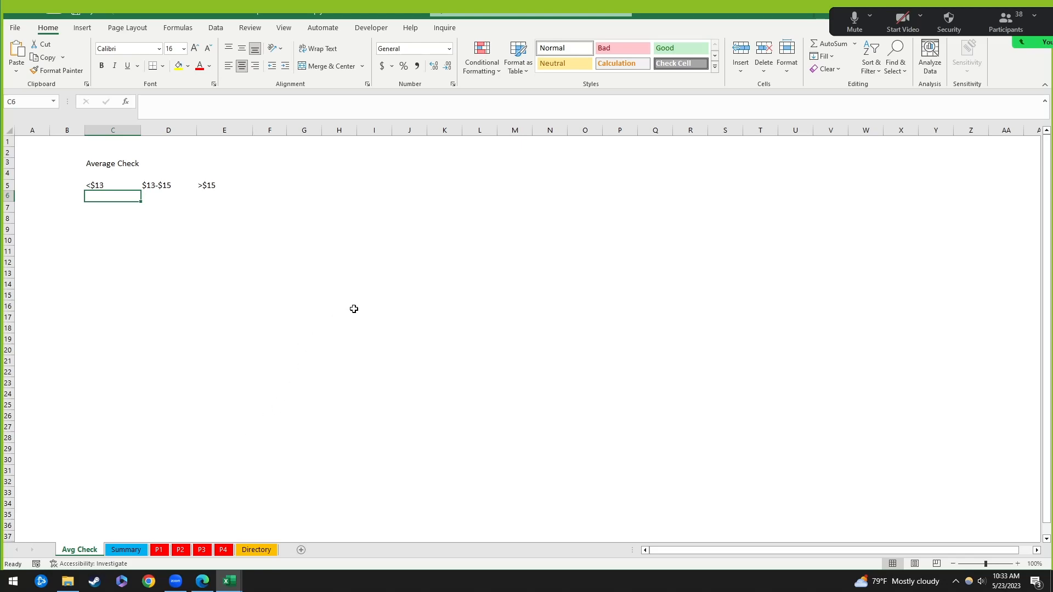
pyautogui.click(202, 581)
# Step: Scroll the Session 2 deck to the page 23 COUNTIF slide, then return to Excel's Avg Check sheet
pyautogui.scroll(-20, 387, 343)
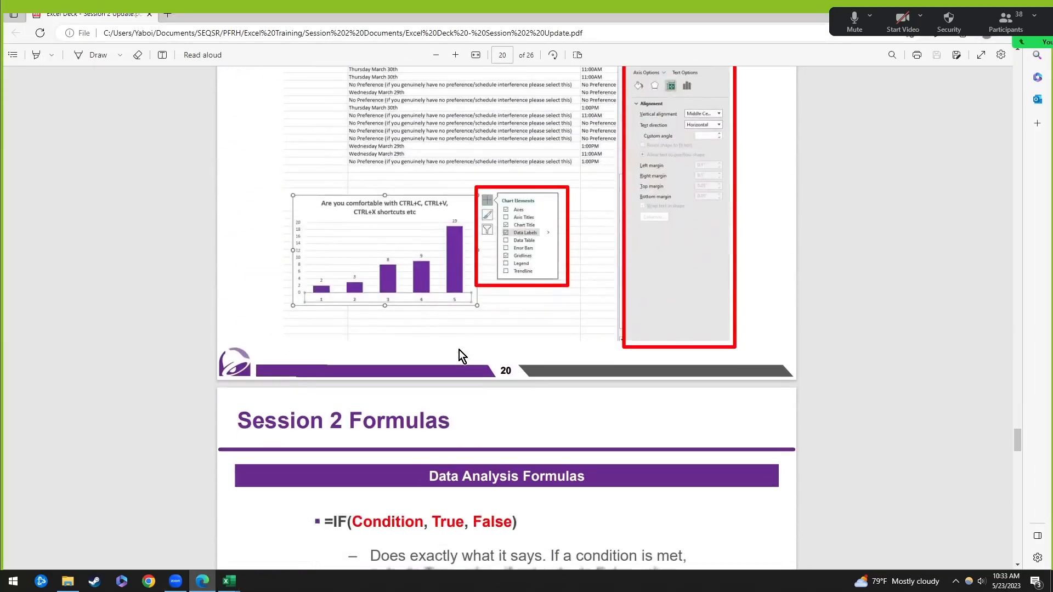
pyautogui.scroll(-10, 768, 393)
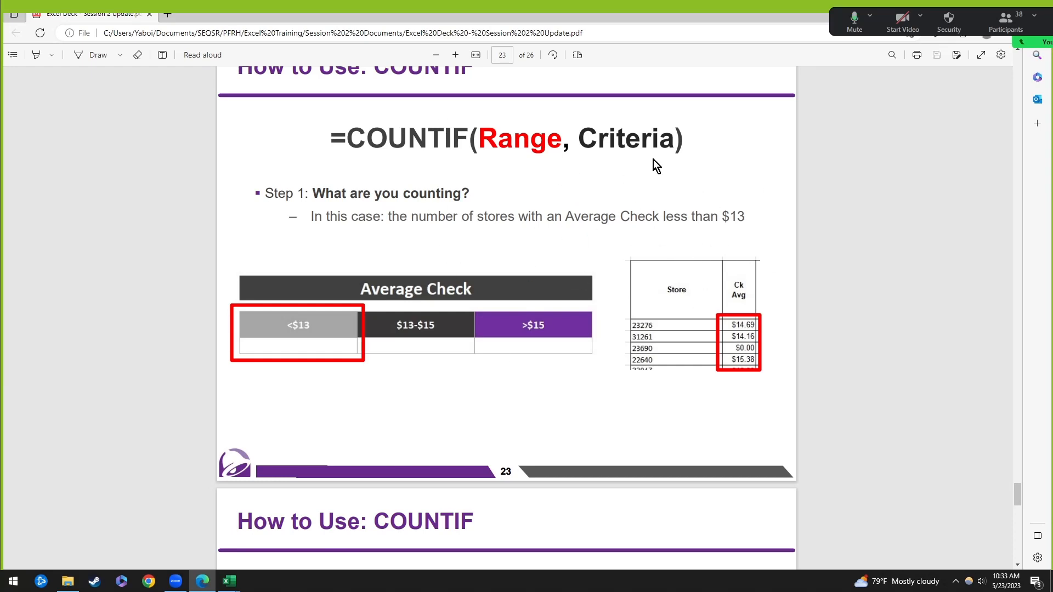
pyautogui.scroll(-3, 551, 326)
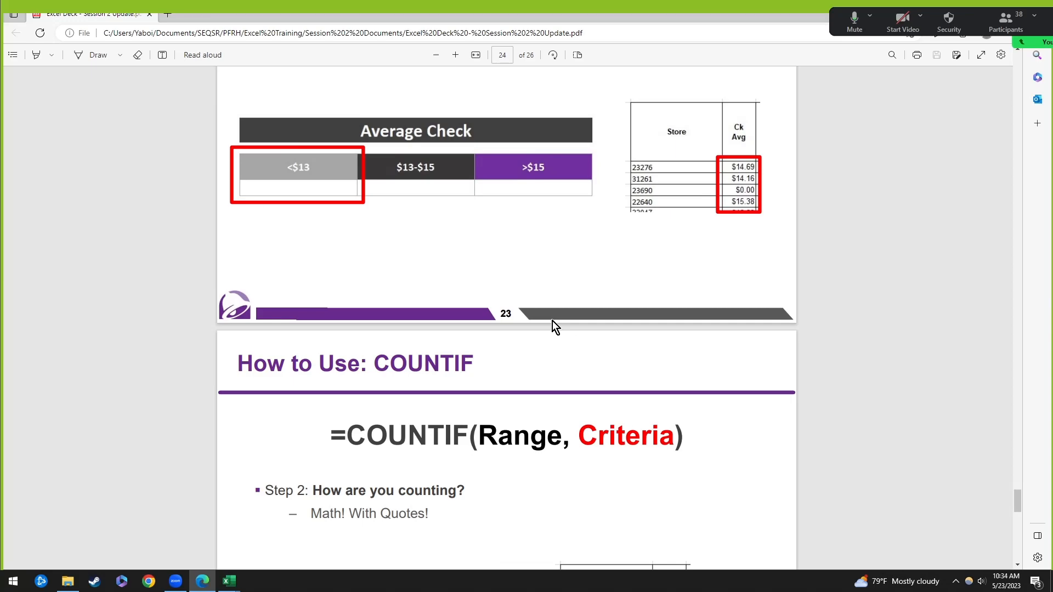
pyautogui.scroll(-2, 555, 319)
pyautogui.scroll(7, 554, 319)
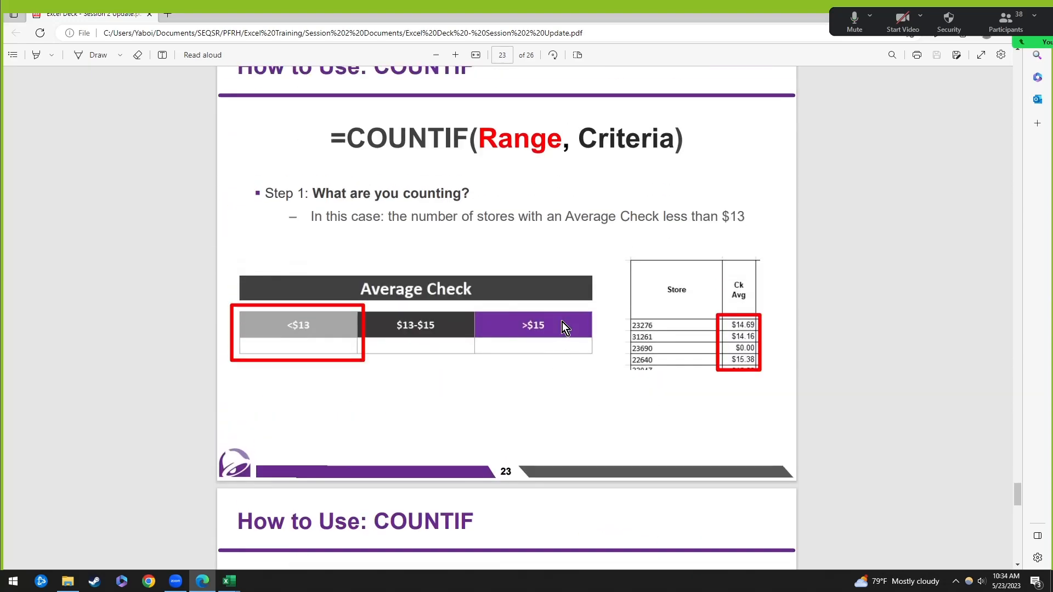
pyautogui.hotkey('alt', 'Tab')
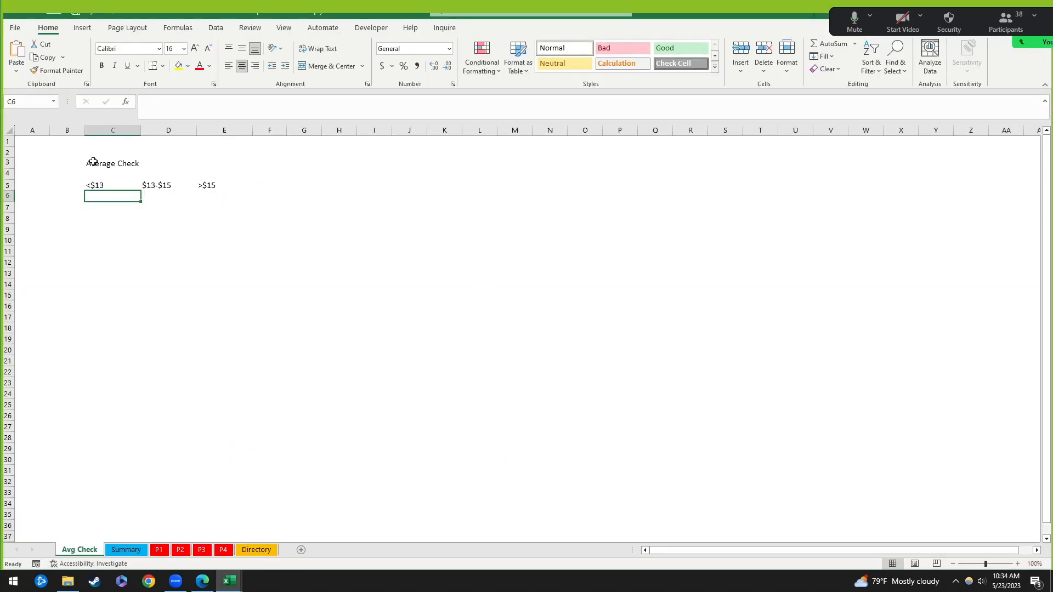
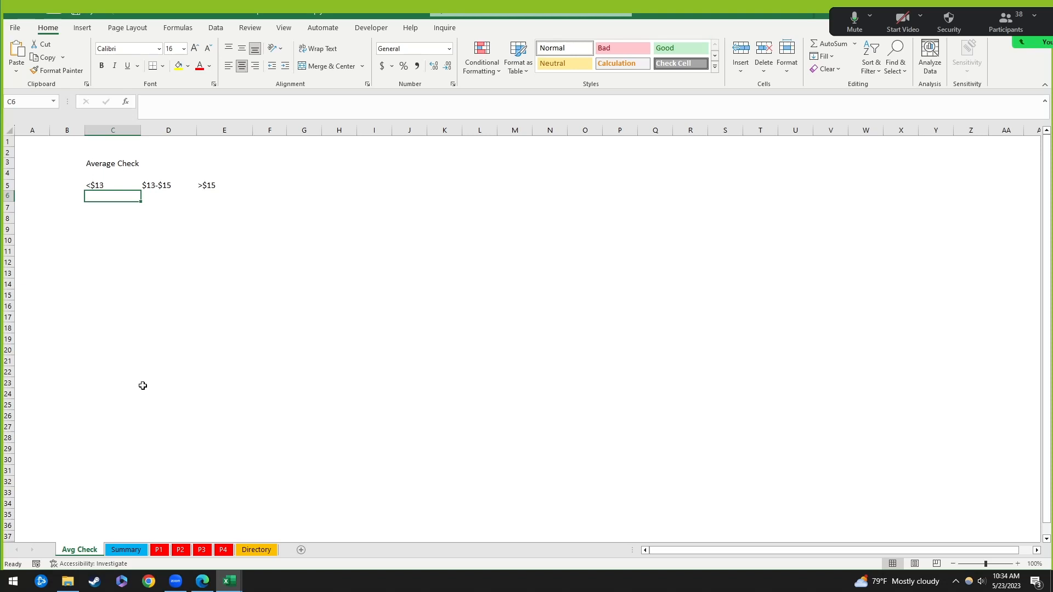
# Step: Check the Summary dashboard's empty <$13 and $13-$15 cells, then reselect the Average Check title
pyautogui.click(140, 551)
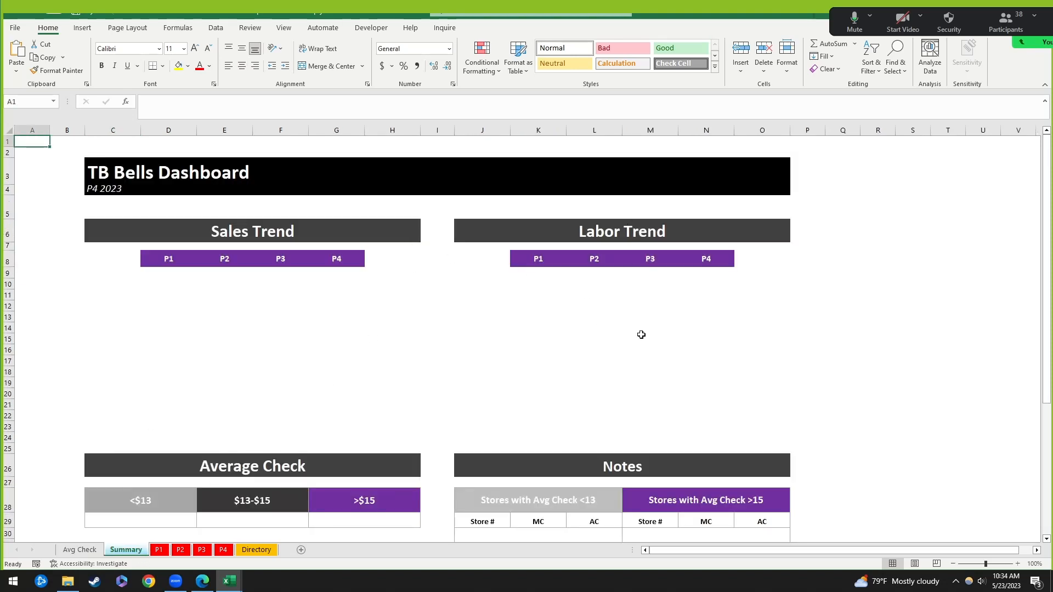
pyautogui.scroll(-3, 642, 335)
pyautogui.click(157, 431)
pyautogui.click(267, 419)
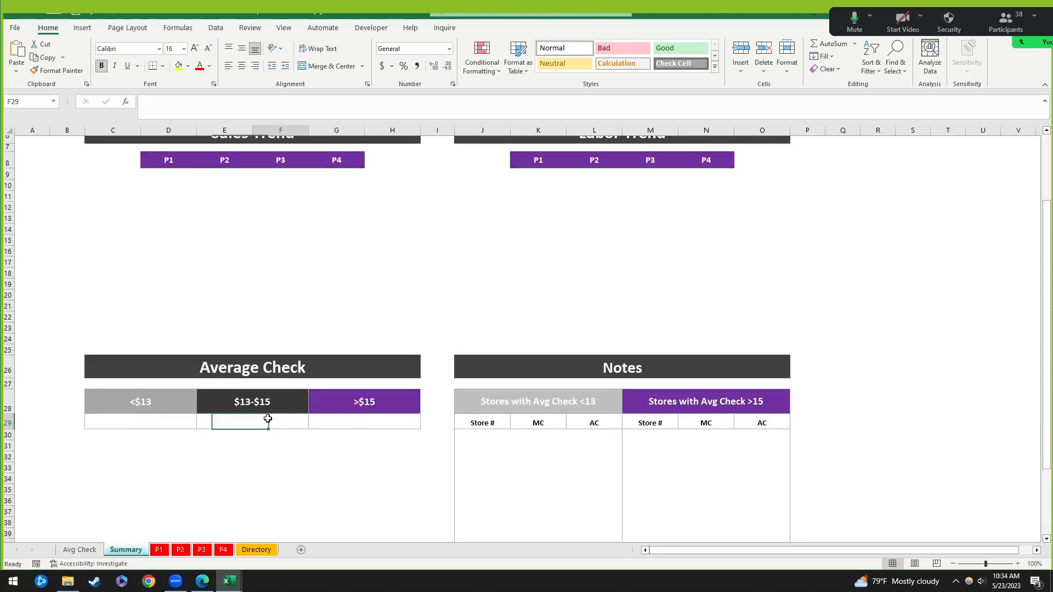
pyautogui.click(81, 550)
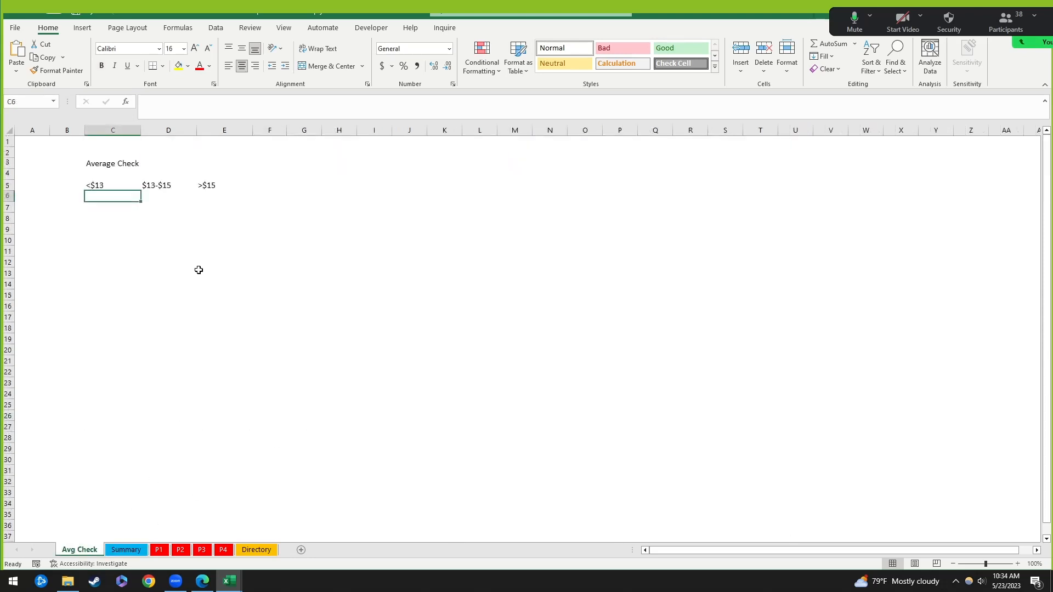
pyautogui.moveTo(91, 160); pyautogui.dragTo(212, 168)
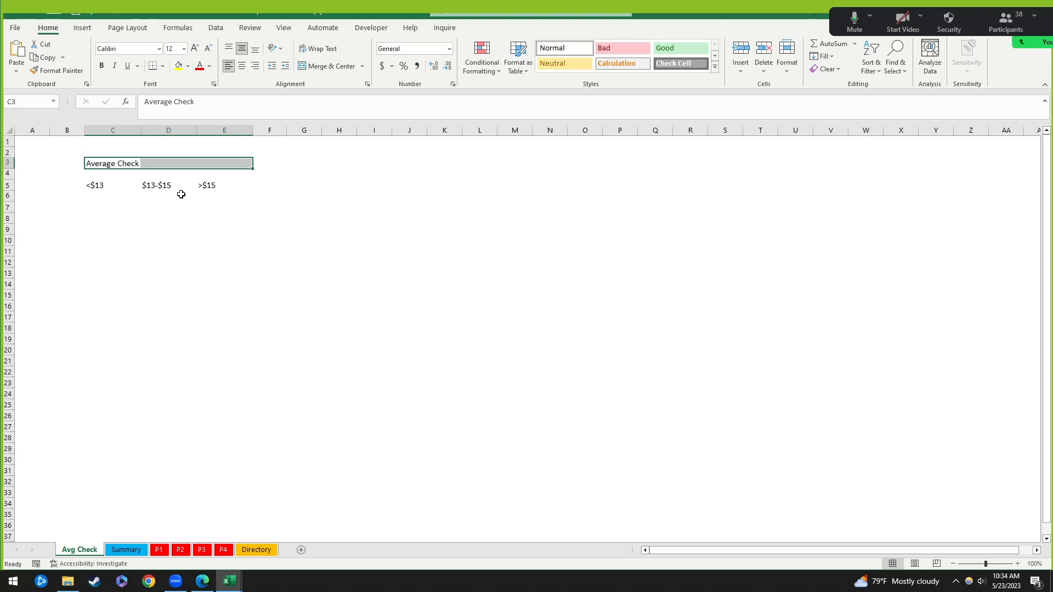
pyautogui.click(91, 216)
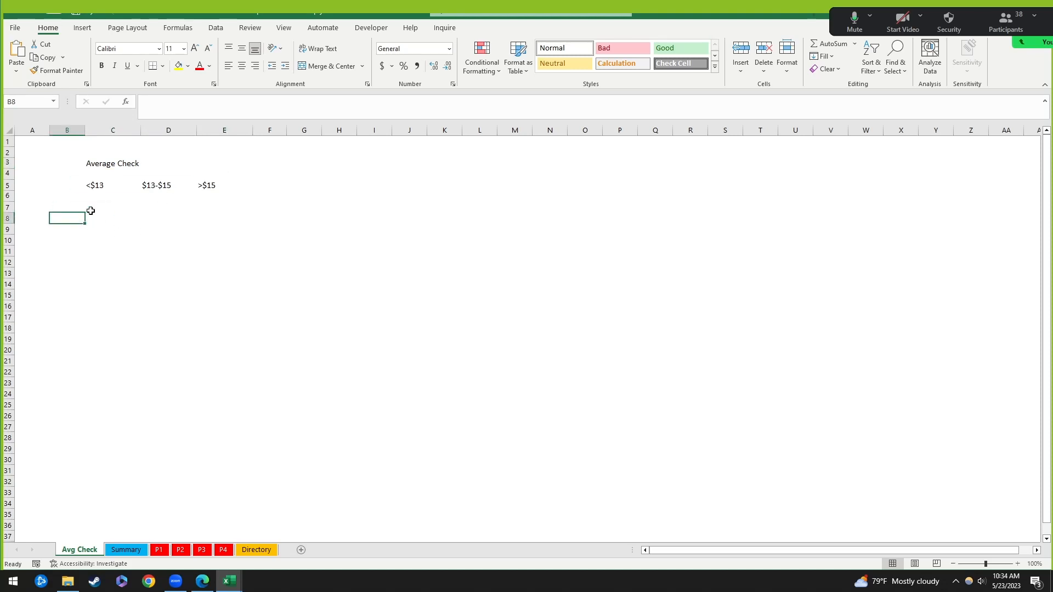
pyautogui.click(107, 164)
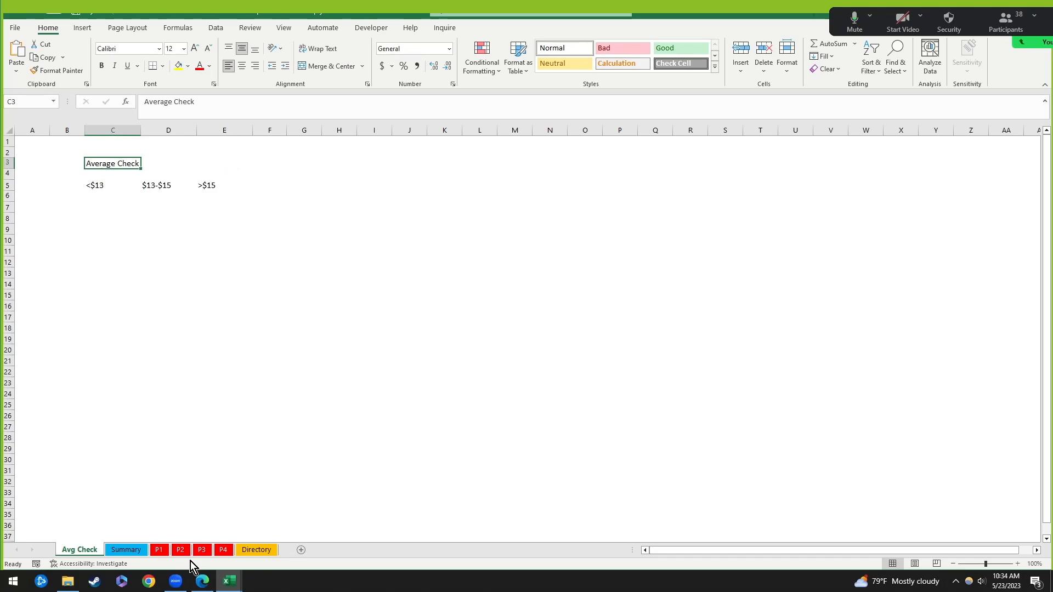
# Step: Browse the P1, P2, P4 and P3 store data sheets, returning P2 to its top
pyautogui.click(165, 550)
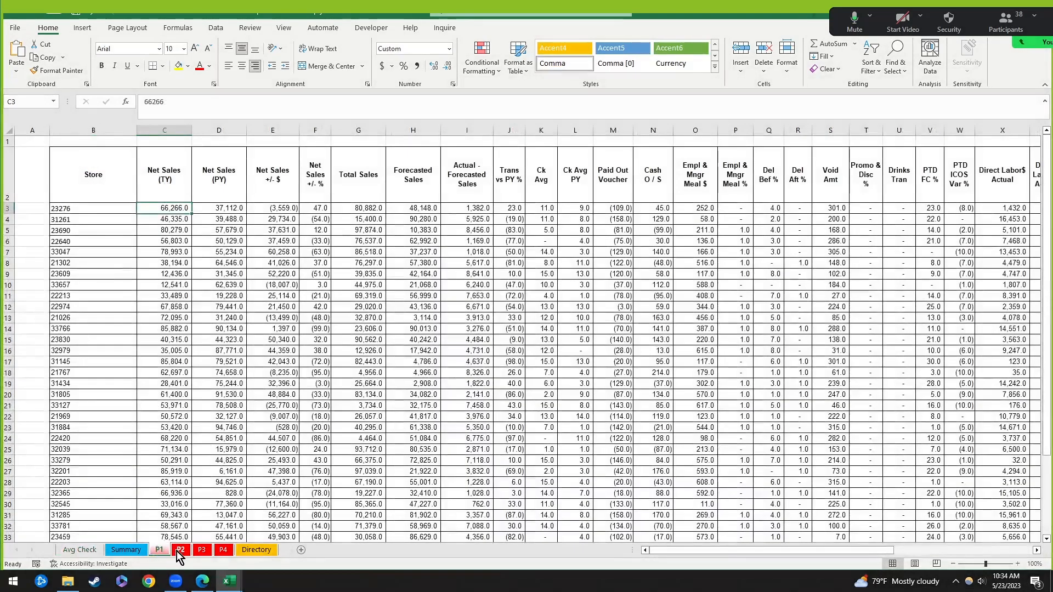
pyautogui.click(179, 551)
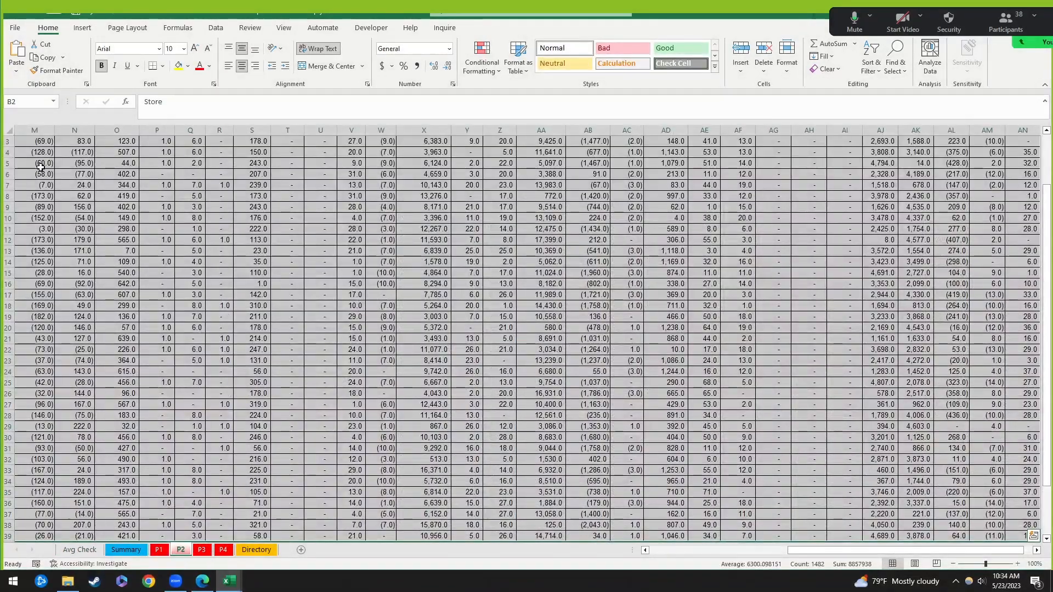
pyautogui.click(40, 167)
pyautogui.hotkey('ctrl', 'Home')
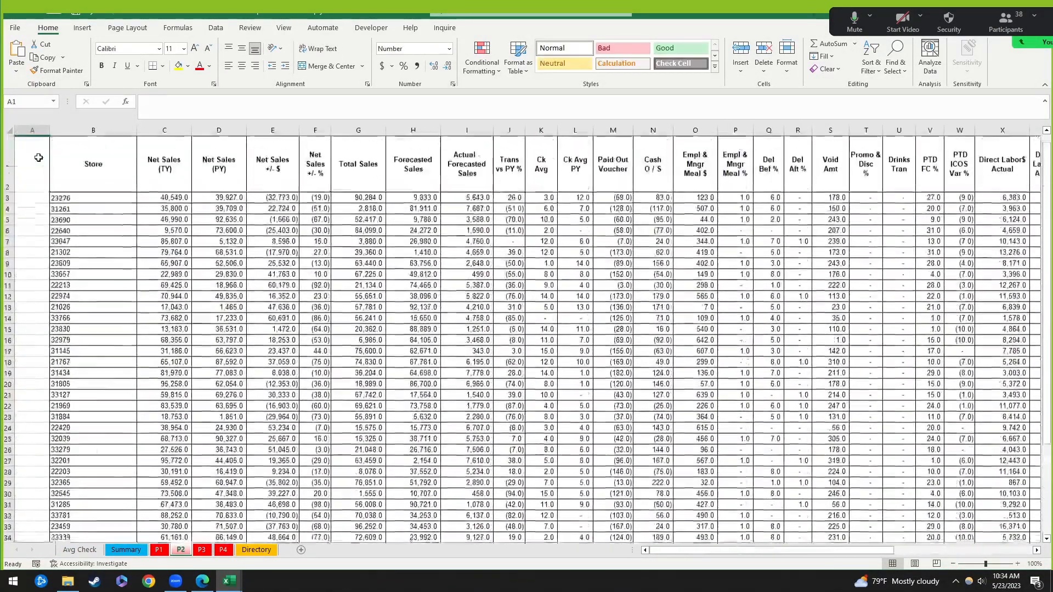
pyautogui.click(165, 552)
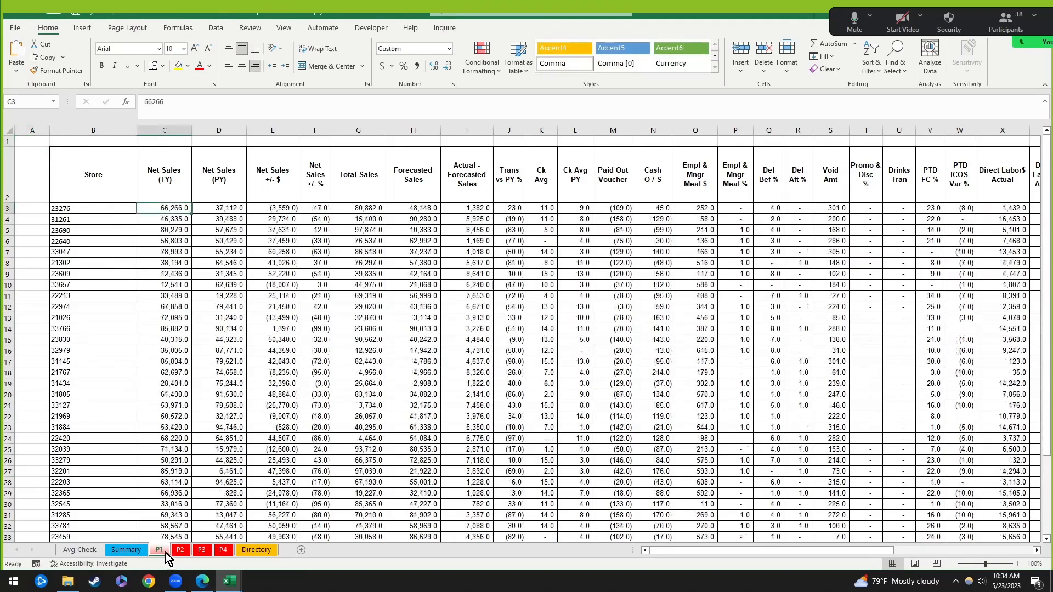
pyautogui.click(223, 550)
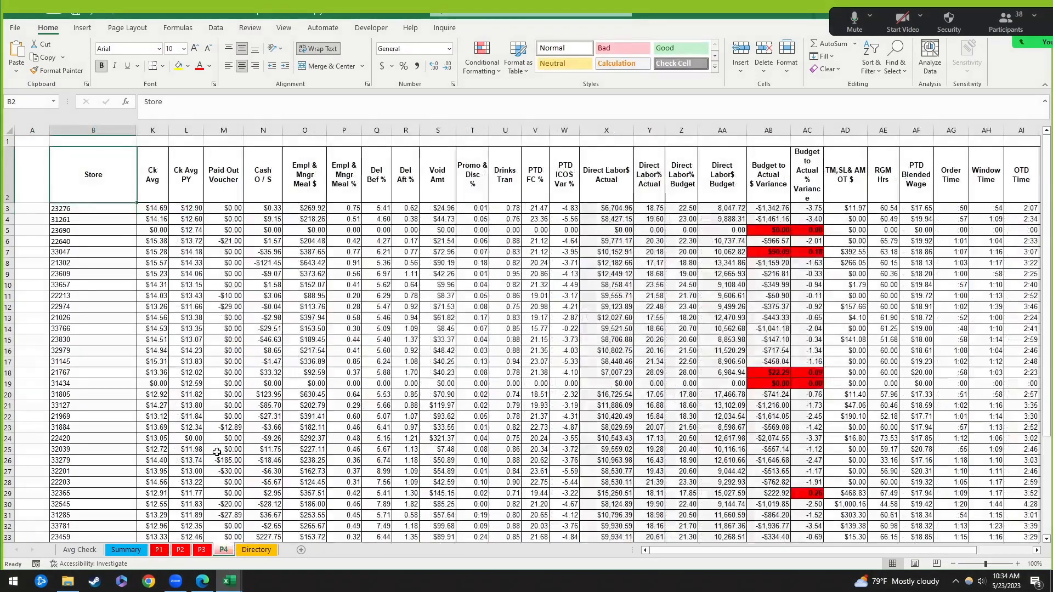
pyautogui.click(210, 552)
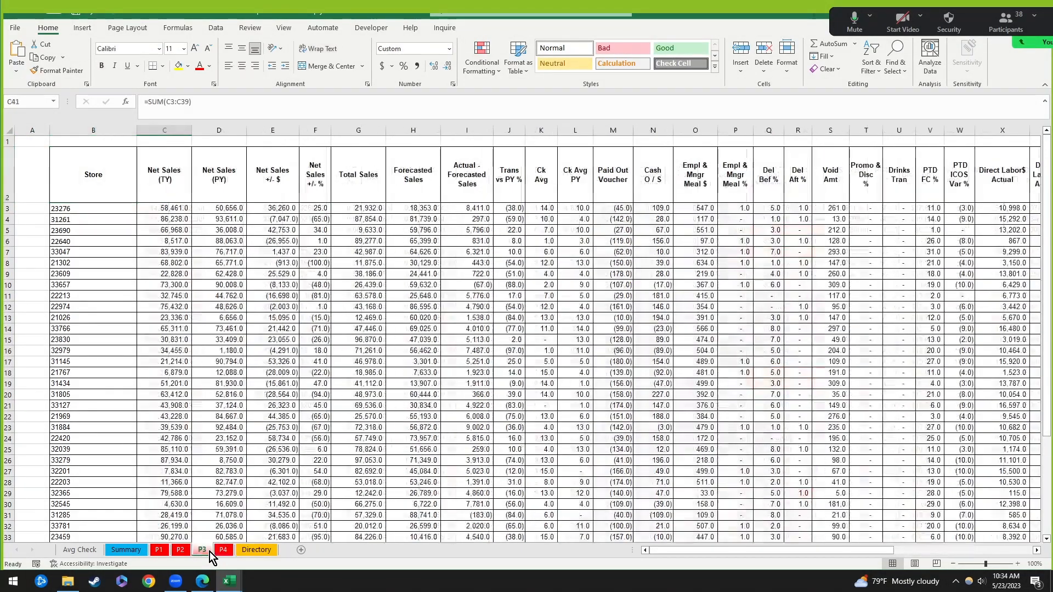
pyautogui.click(166, 552)
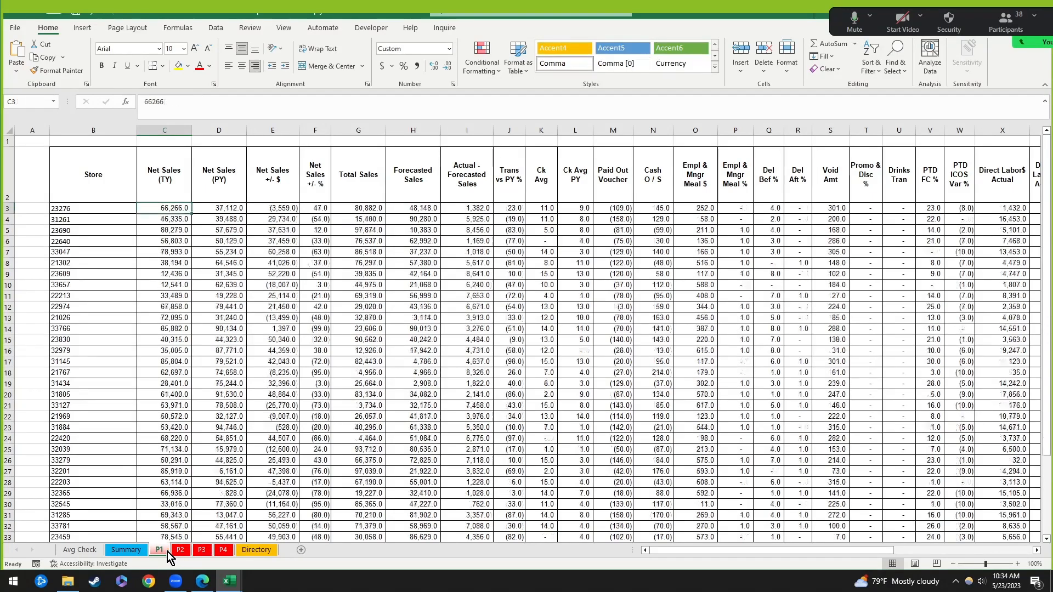
# Step: Cycle through P1 to P4 again, selecting store 23276 in B3, then bring up Directory
pyautogui.scroll(-2, 186, 393)
pyautogui.scroll(2, 159, 324)
pyautogui.click(224, 551)
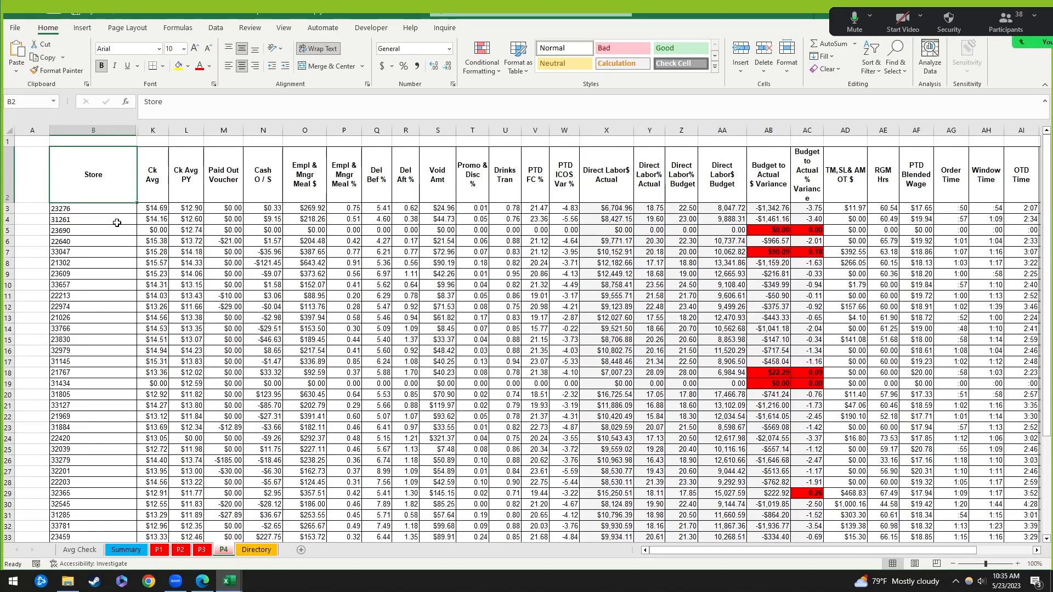
pyautogui.click(159, 551)
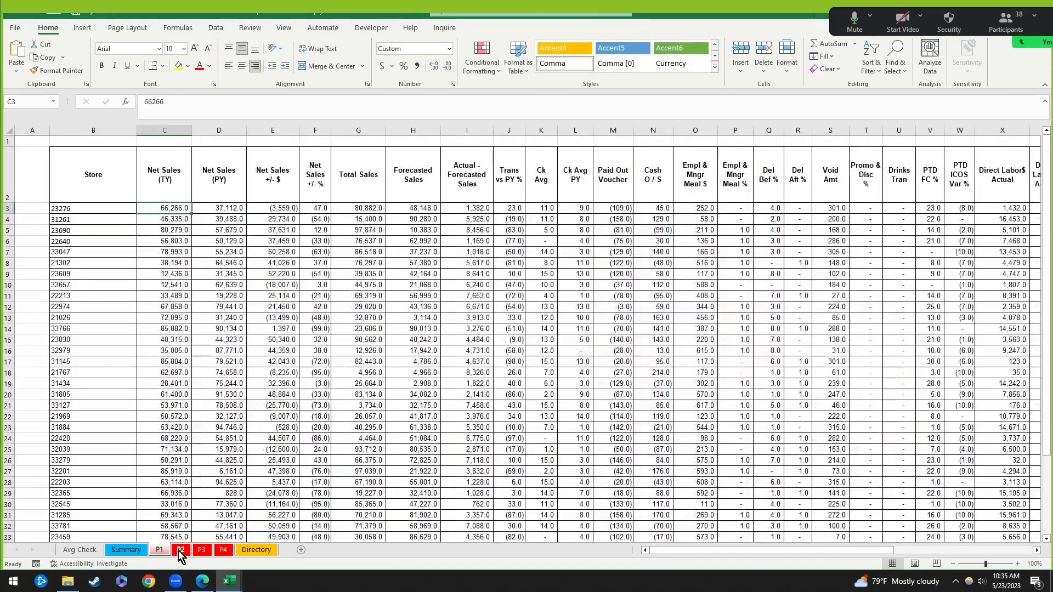
pyautogui.click(179, 551)
pyautogui.click(202, 551)
pyautogui.click(223, 551)
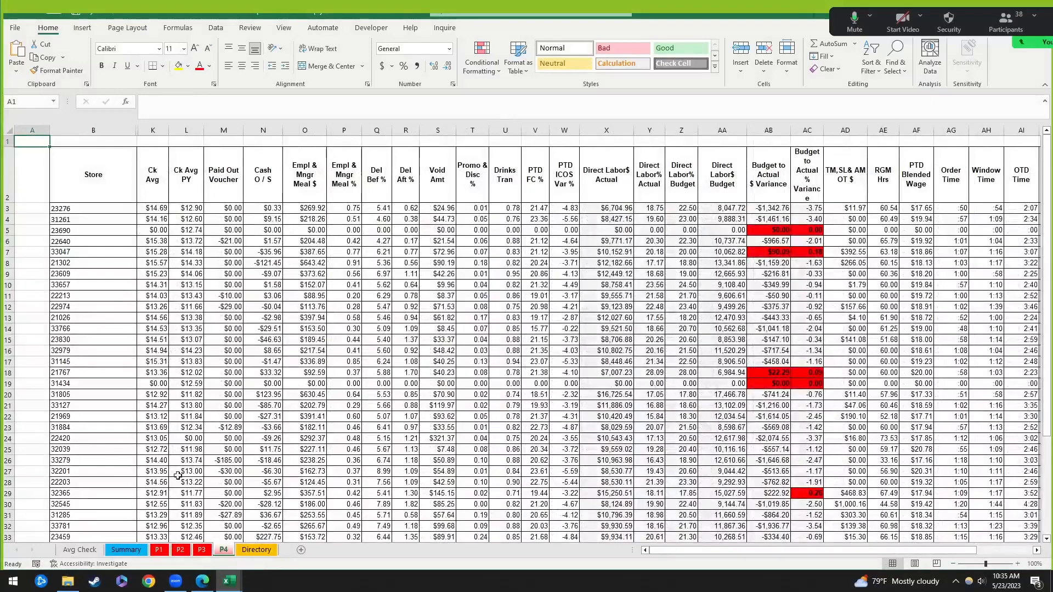
pyautogui.click(81, 209)
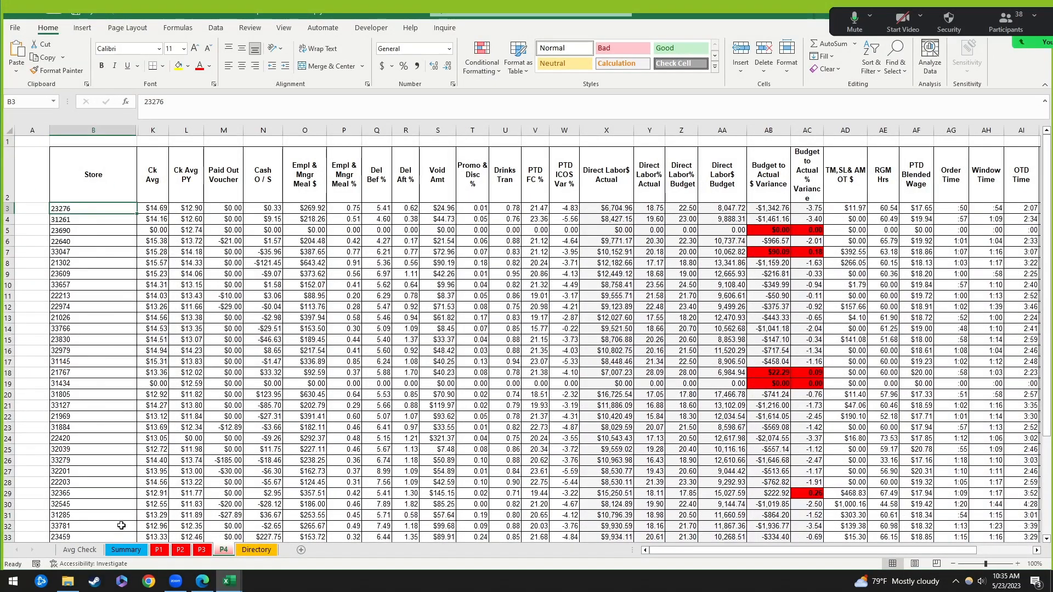
pyautogui.click(249, 553)
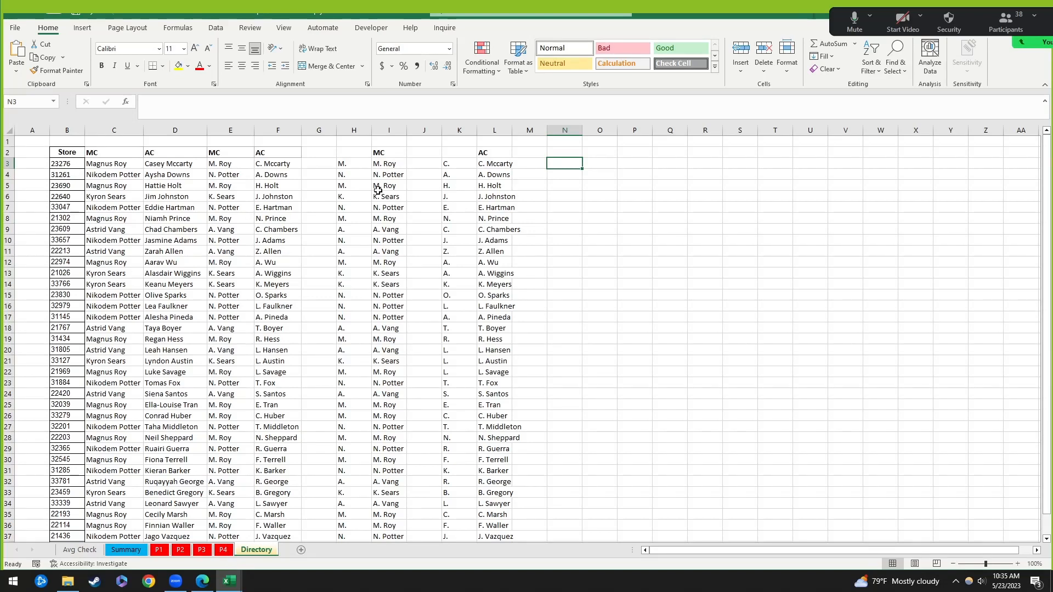
# Step: Inspect the abbreviated name block H2:L6 and read the LEFT-based formulas in H3 and I3
pyautogui.moveTo(353, 149); pyautogui.dragTo(485, 228)
pyautogui.doubleClick(347, 152)
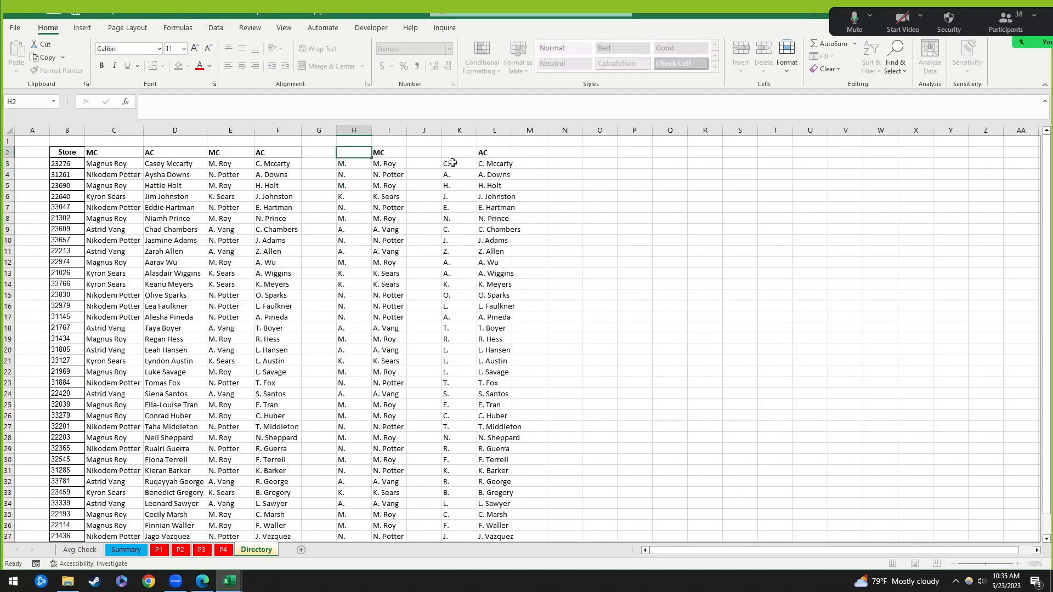
pyautogui.press('Escape')
pyautogui.moveTo(351, 152); pyautogui.dragTo(491, 183)
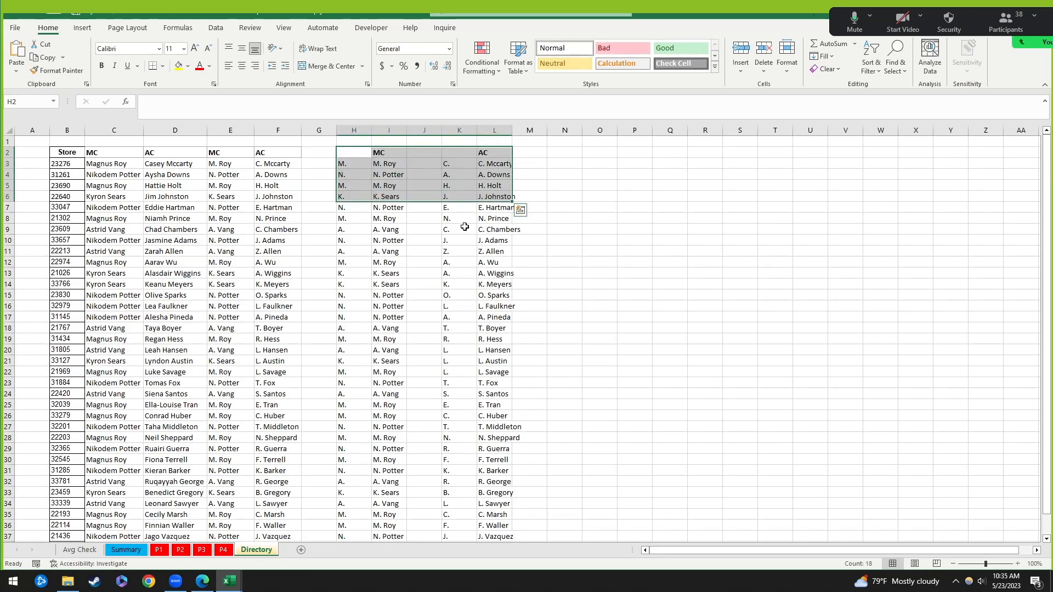
pyautogui.click(365, 163)
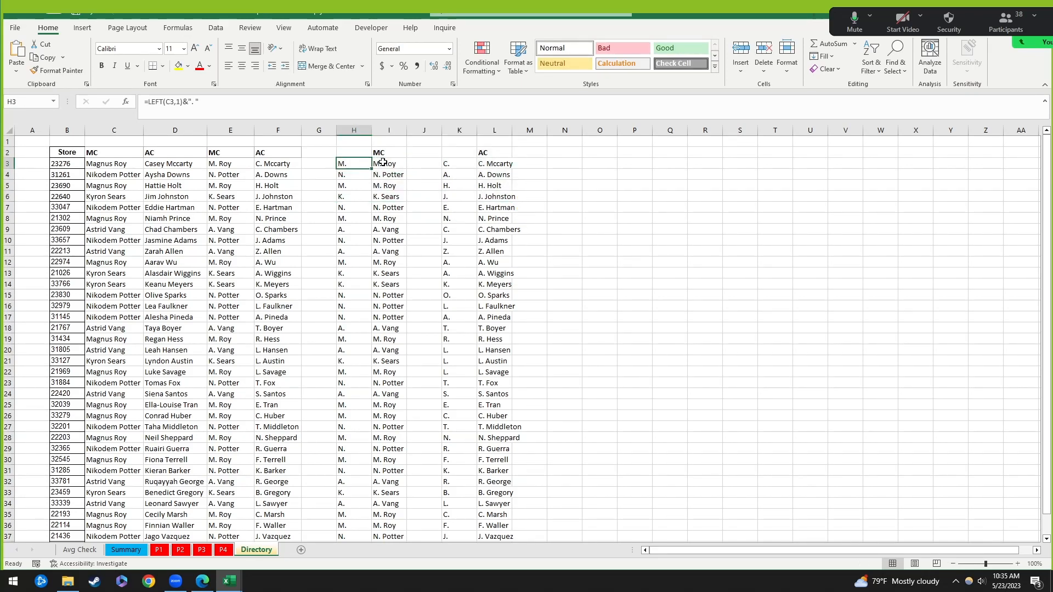
pyautogui.press('Right')
# Step: Select the full MC and AC name columns C and D, then return to Avg Check
pyautogui.click(76, 550)
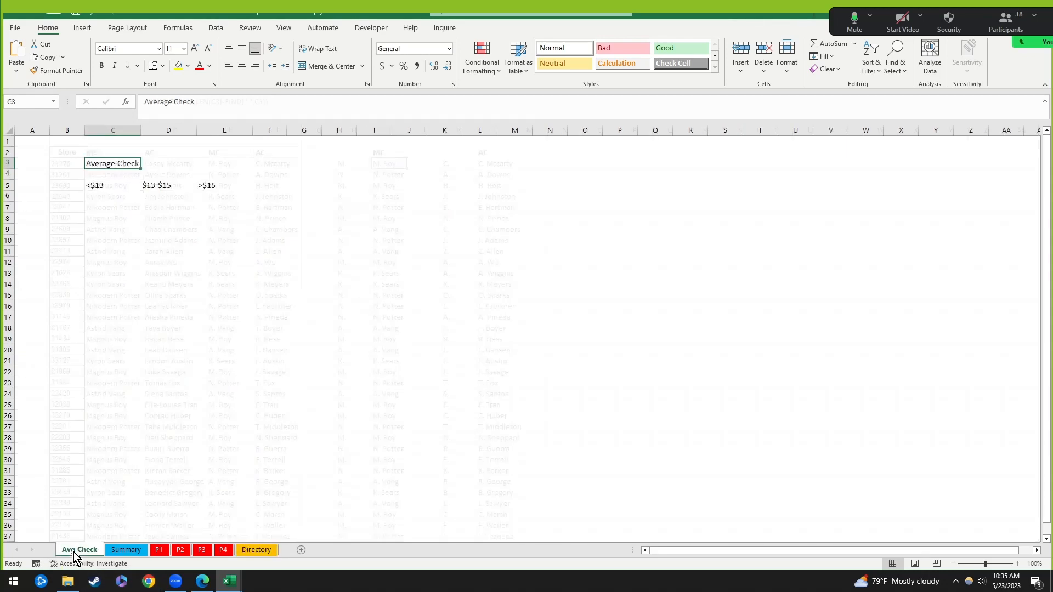
pyautogui.click(255, 550)
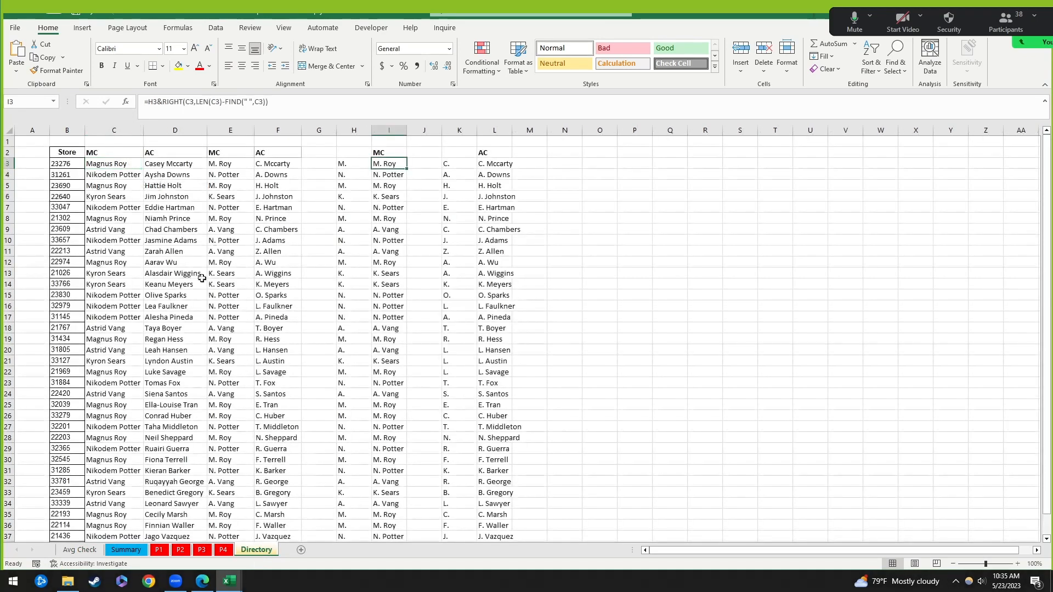
pyautogui.click(113, 130)
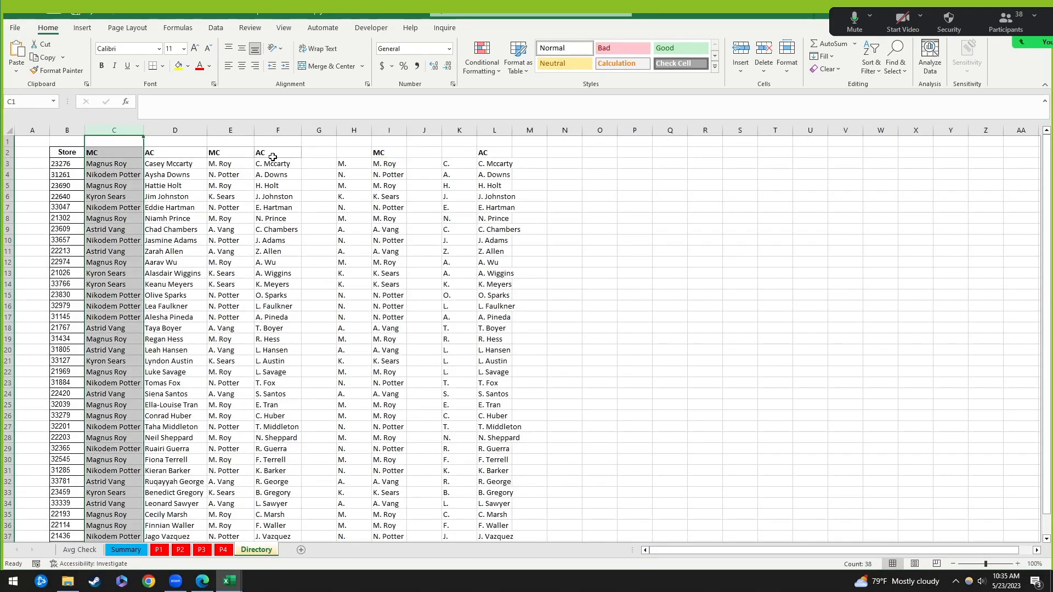
pyautogui.click(175, 130)
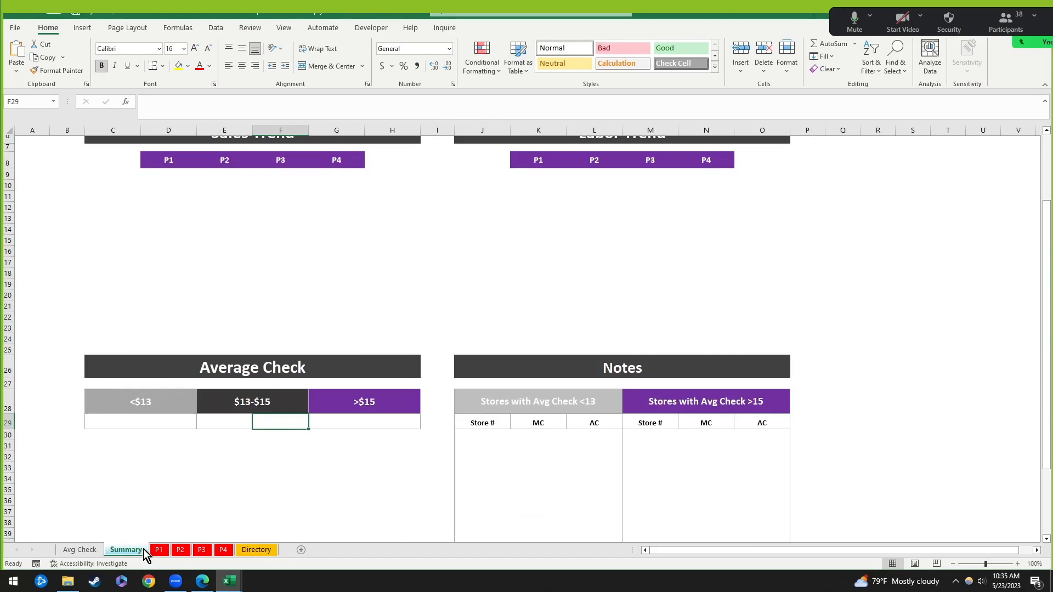
pyautogui.click(80, 549)
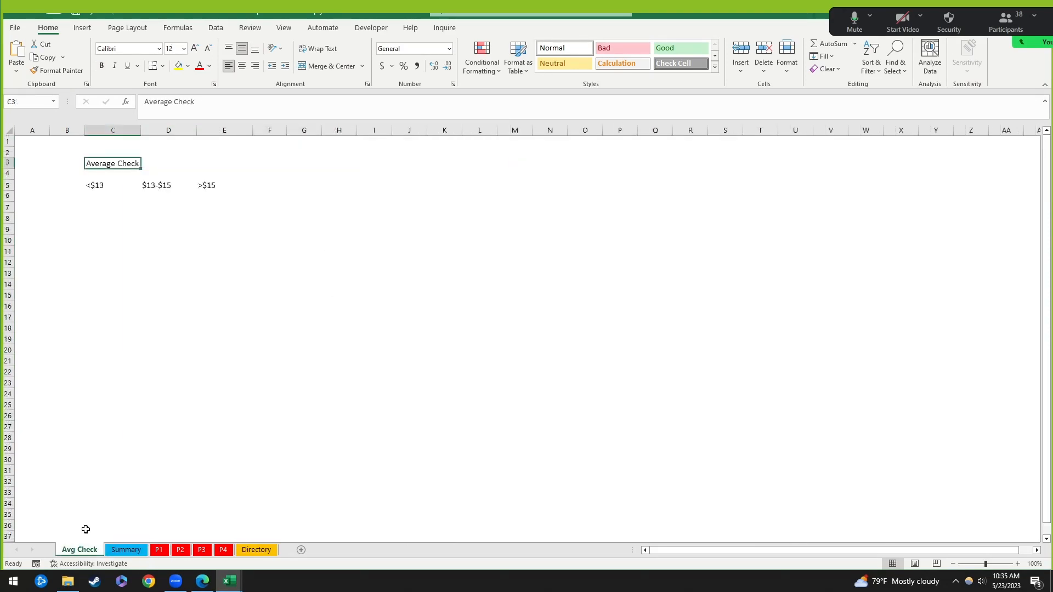
# Step: Review the Average Check title in C3 and the <$13, $13-$15, >$15 headings in C5:E5
pyautogui.click(120, 215)
pyautogui.click(108, 163)
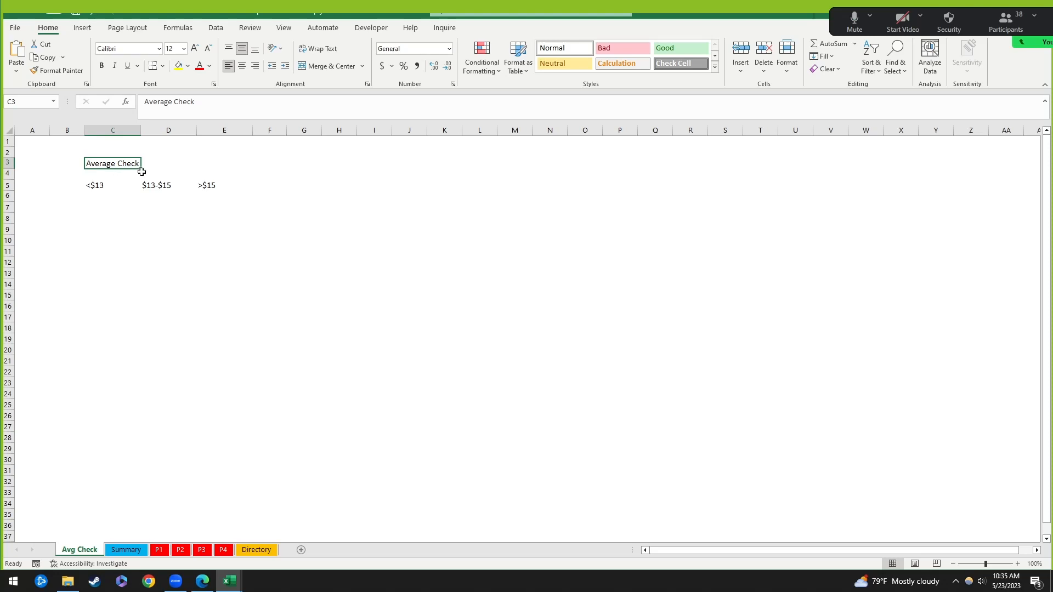
pyautogui.click(107, 179)
pyautogui.click(108, 165)
pyautogui.click(111, 185)
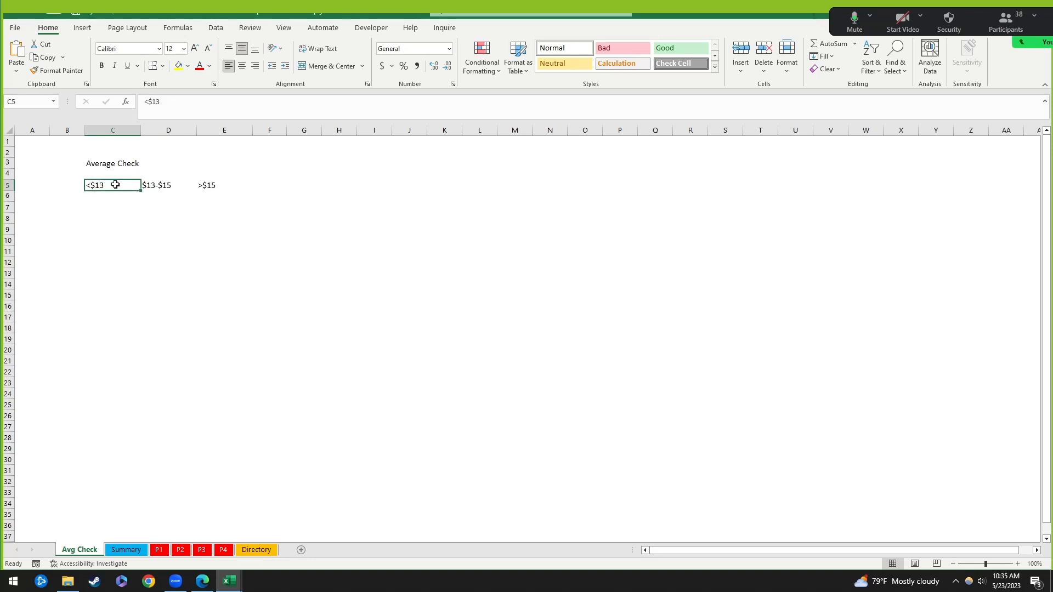
pyautogui.click(169, 185)
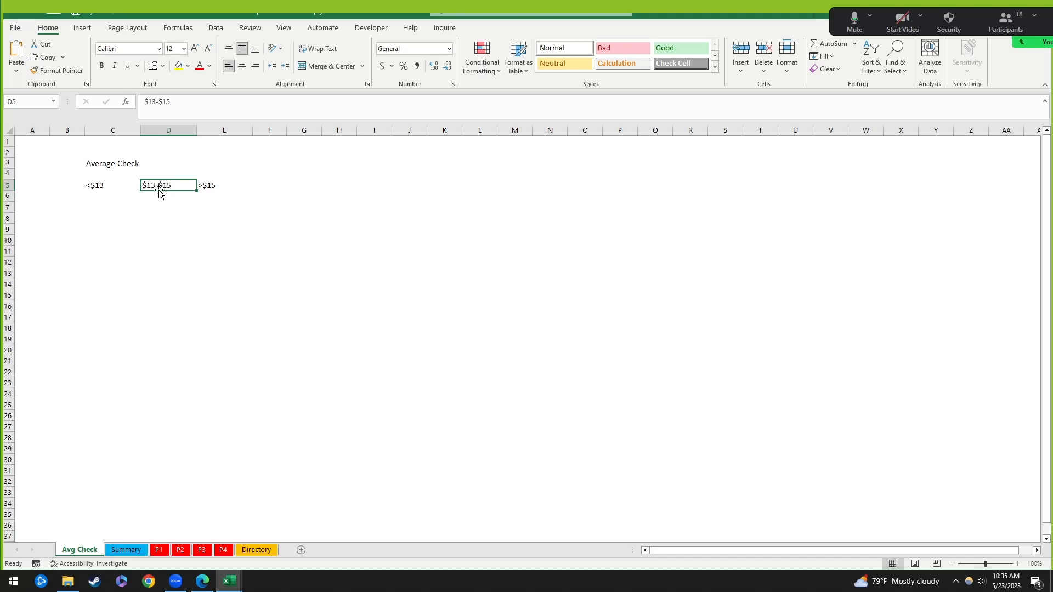
pyautogui.click(218, 187)
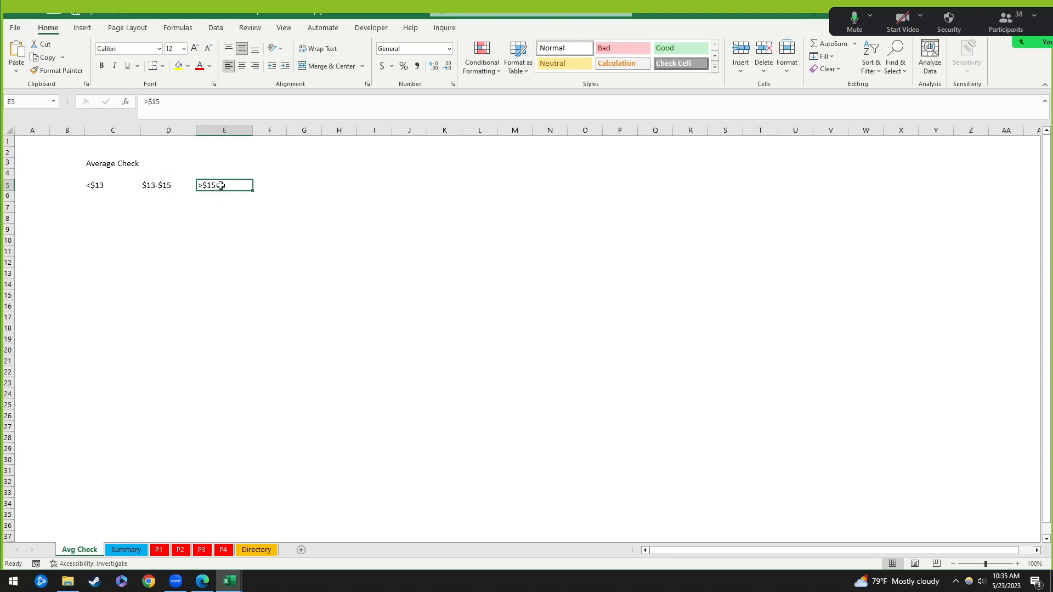
pyautogui.click(101, 194)
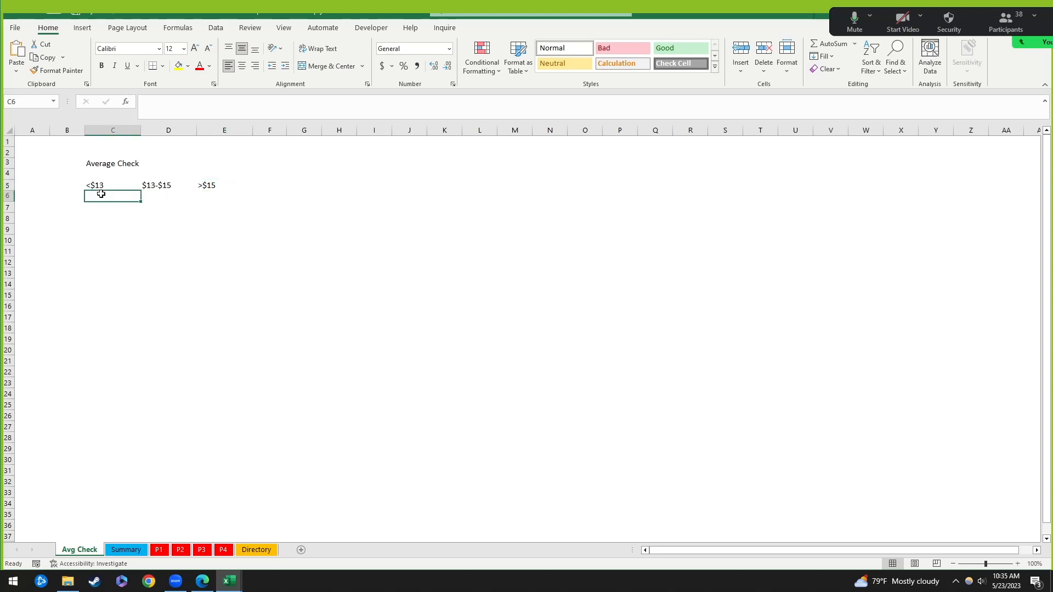
pyautogui.click(110, 166)
# Step: Apply All Borders to the header and value rows C5:E6
pyautogui.click(110, 195)
pyautogui.moveTo(101, 185); pyautogui.dragTo(217, 200)
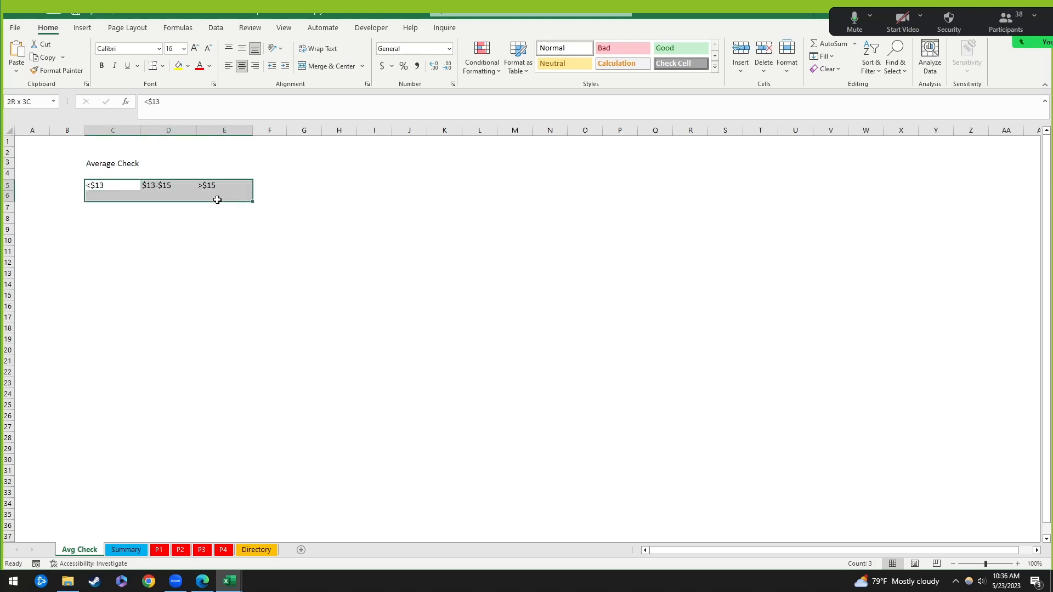
pyautogui.click(163, 66)
pyautogui.click(189, 181)
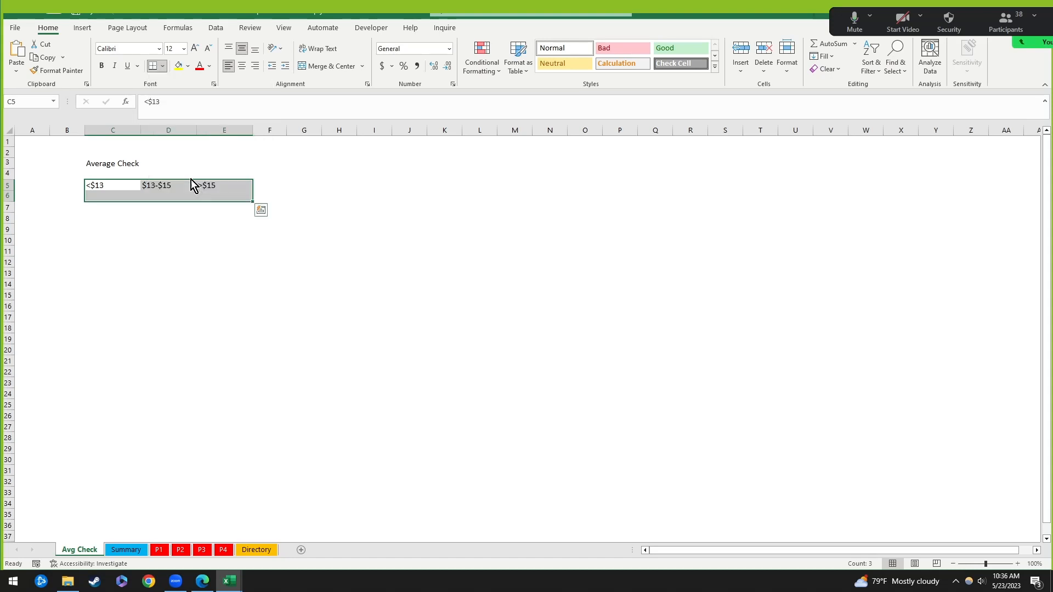
pyautogui.click(154, 240)
# Step: Look over the bordered table's cells and the C3:E3 title row, ending on C6 under <$13
pyautogui.click(112, 187)
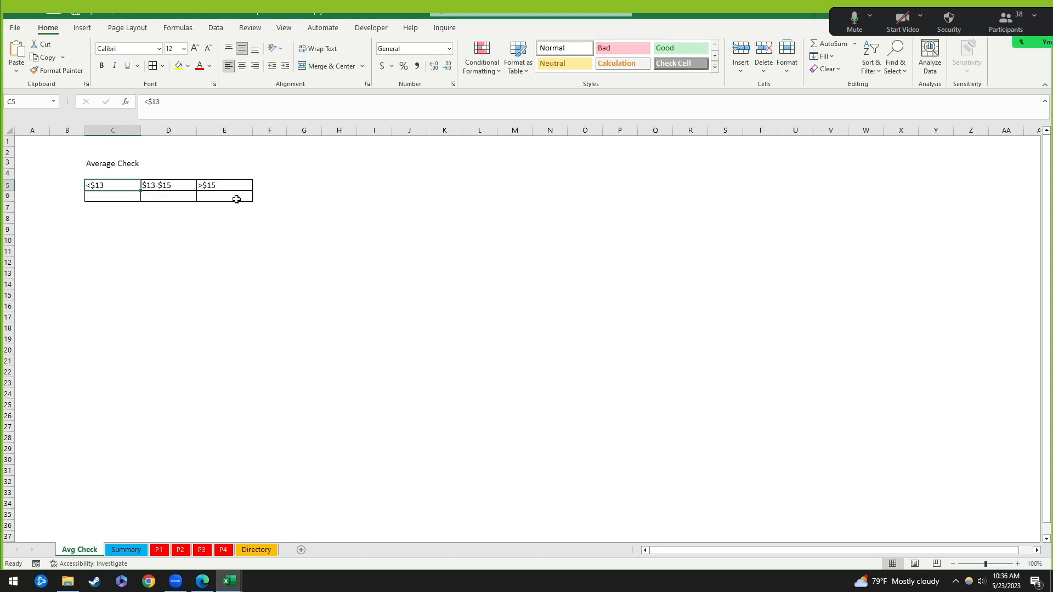
pyautogui.click(237, 199)
pyautogui.click(111, 195)
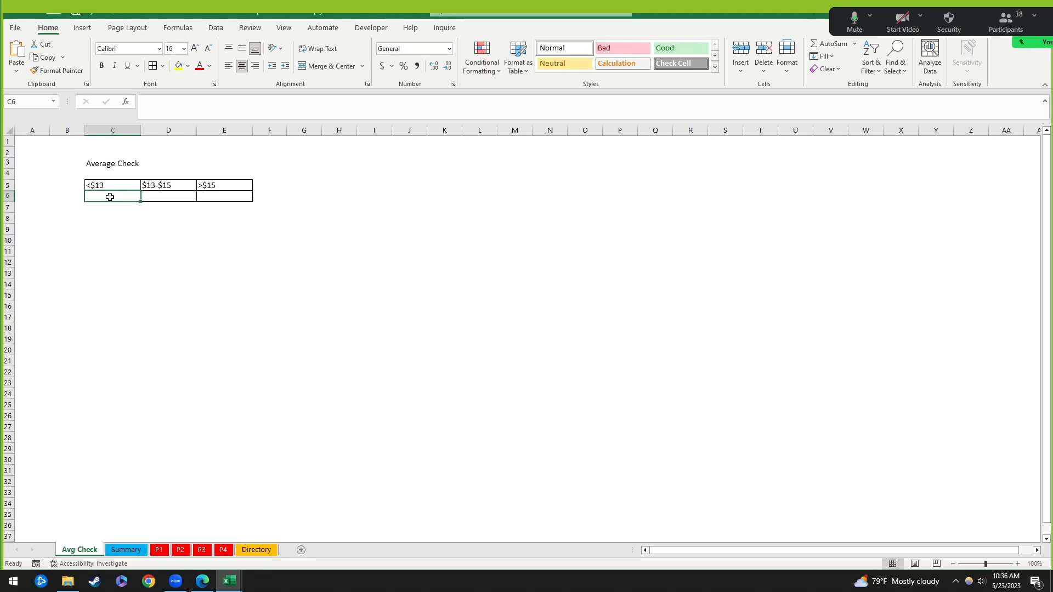
pyautogui.click(170, 197)
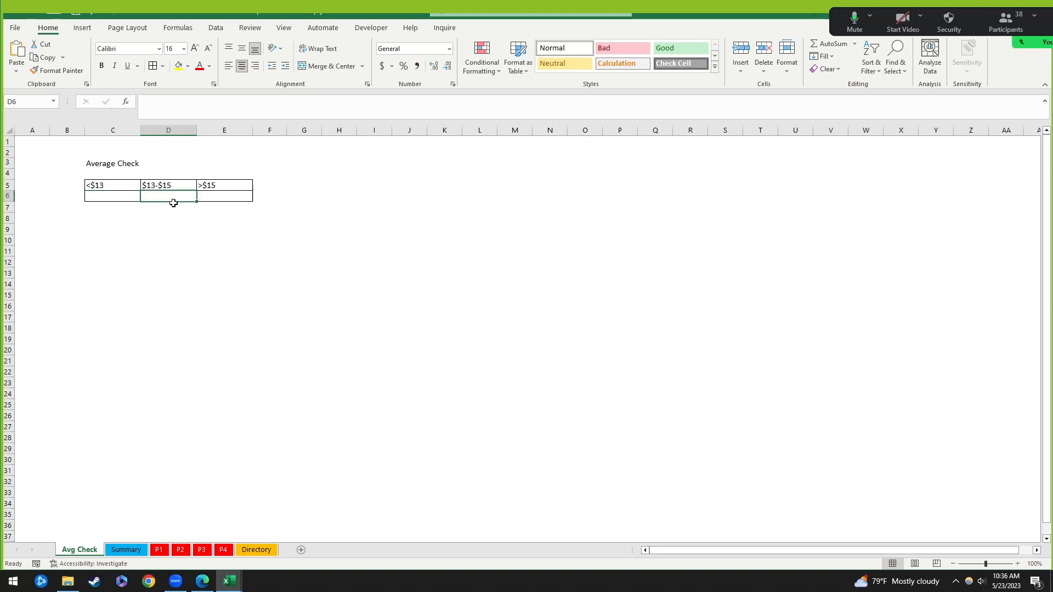
pyautogui.click(214, 196)
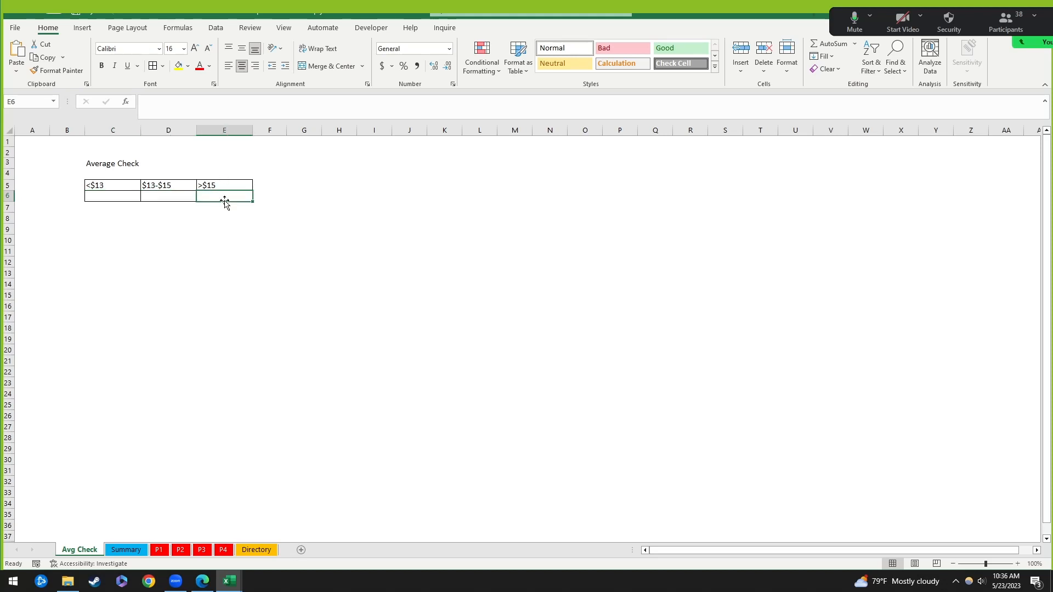
pyautogui.click(97, 210)
pyautogui.moveTo(95, 169); pyautogui.dragTo(225, 162)
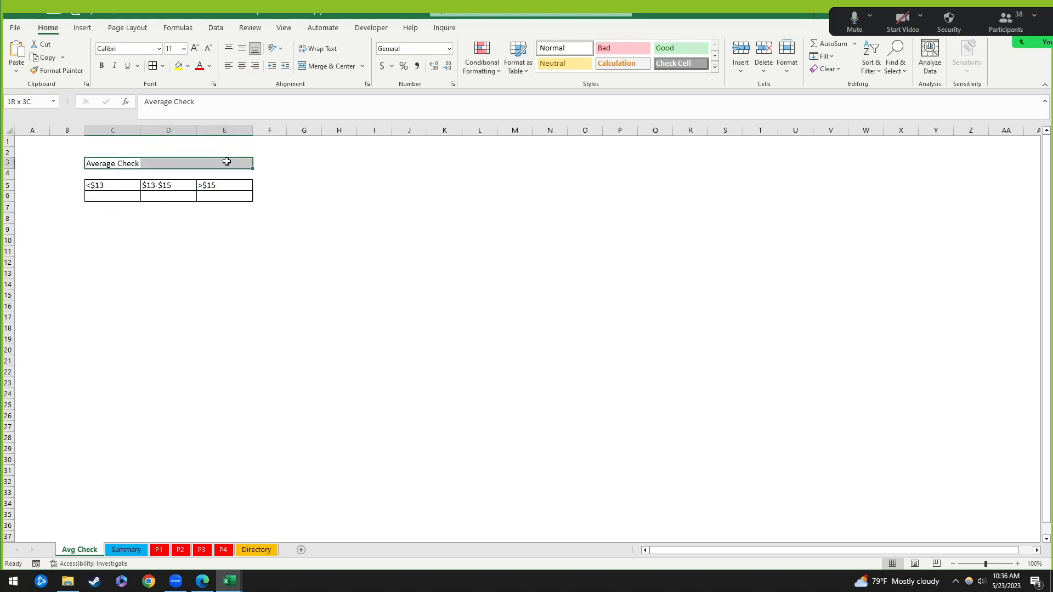
pyautogui.click(119, 197)
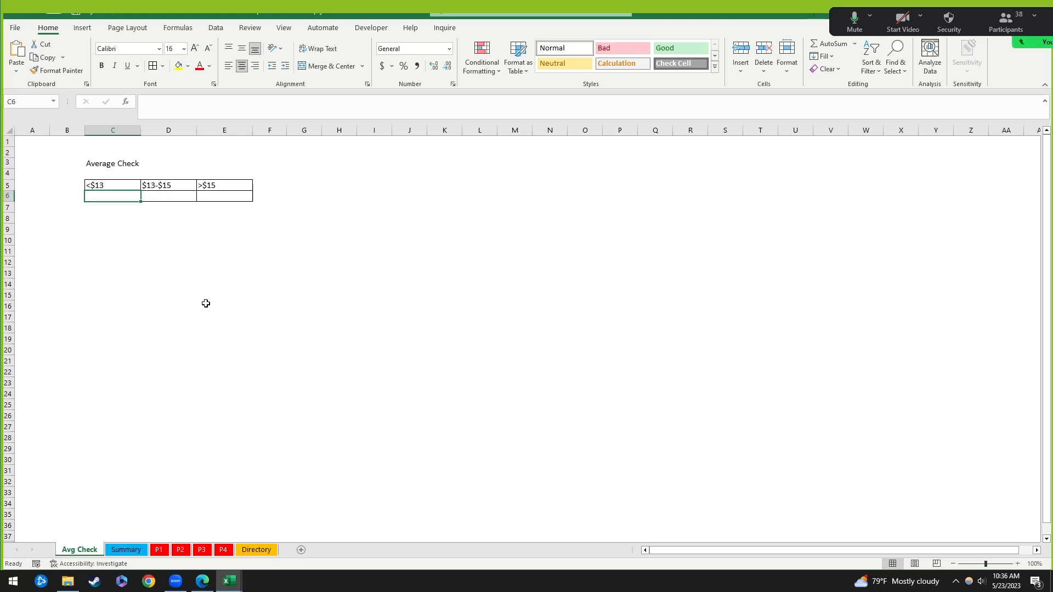
pyautogui.click(131, 241)
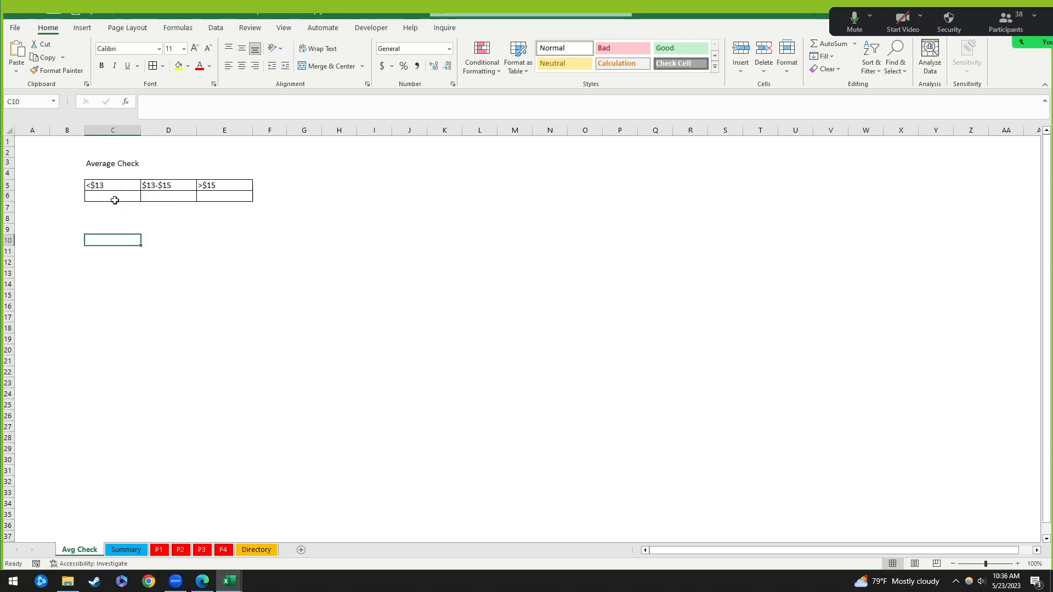
pyautogui.click(113, 197)
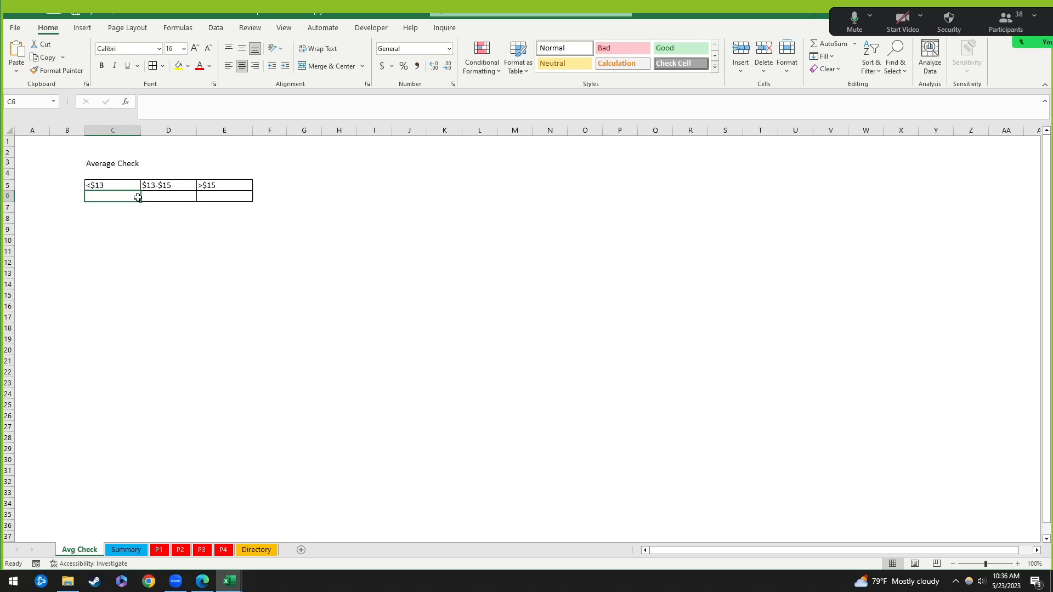
pyautogui.moveTo(88, 218); pyautogui.dragTo(246, 311)
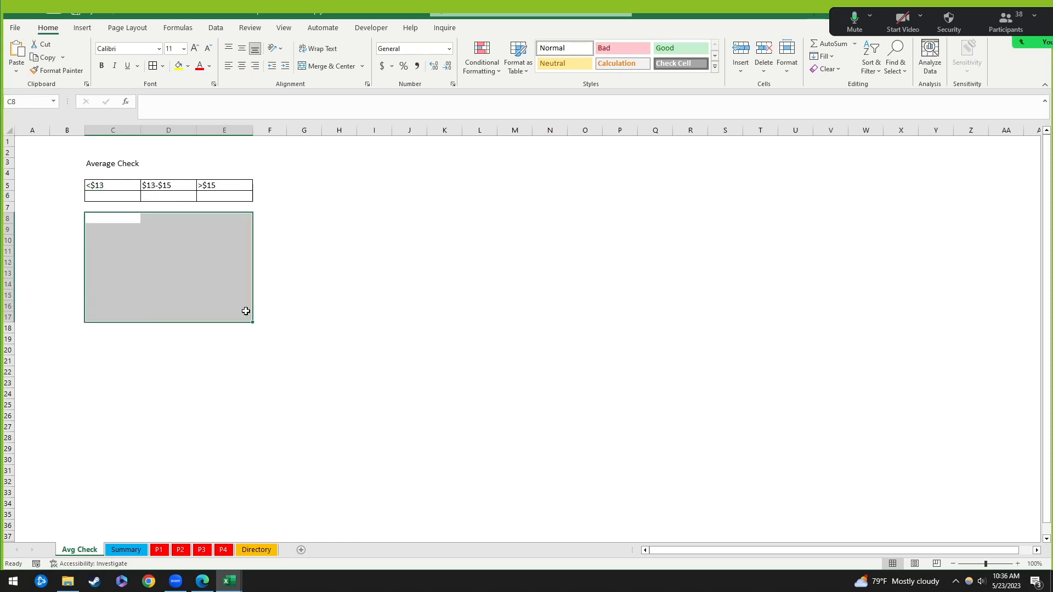
pyautogui.hotkey('ctrl', 'pagedown')
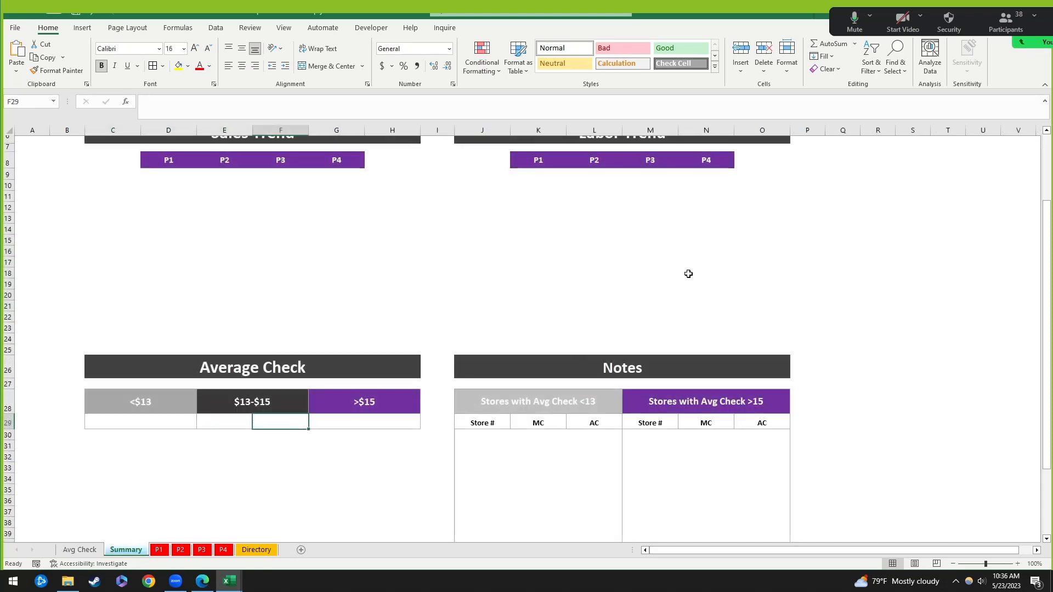
pyautogui.scroll(2, 510, 234)
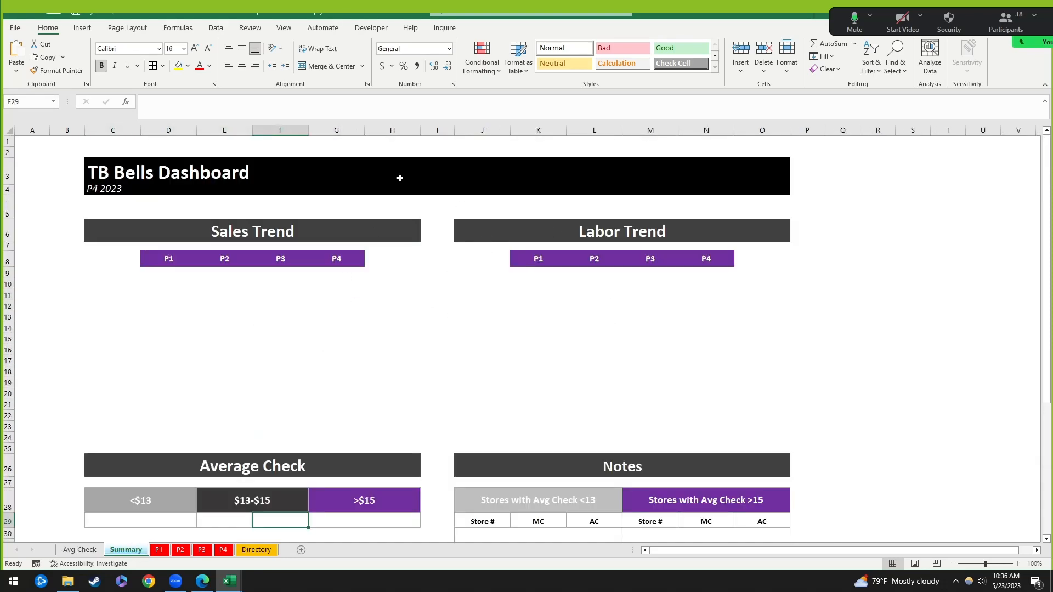
pyautogui.scroll(-4, 527, 289)
pyautogui.scroll(3, 400, 334)
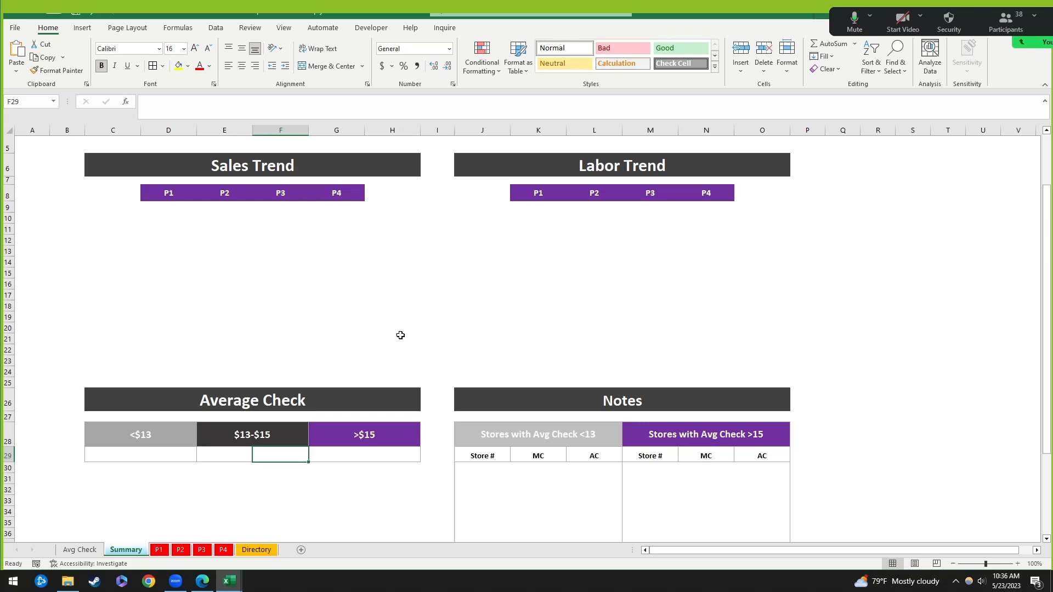
pyautogui.click(79, 551)
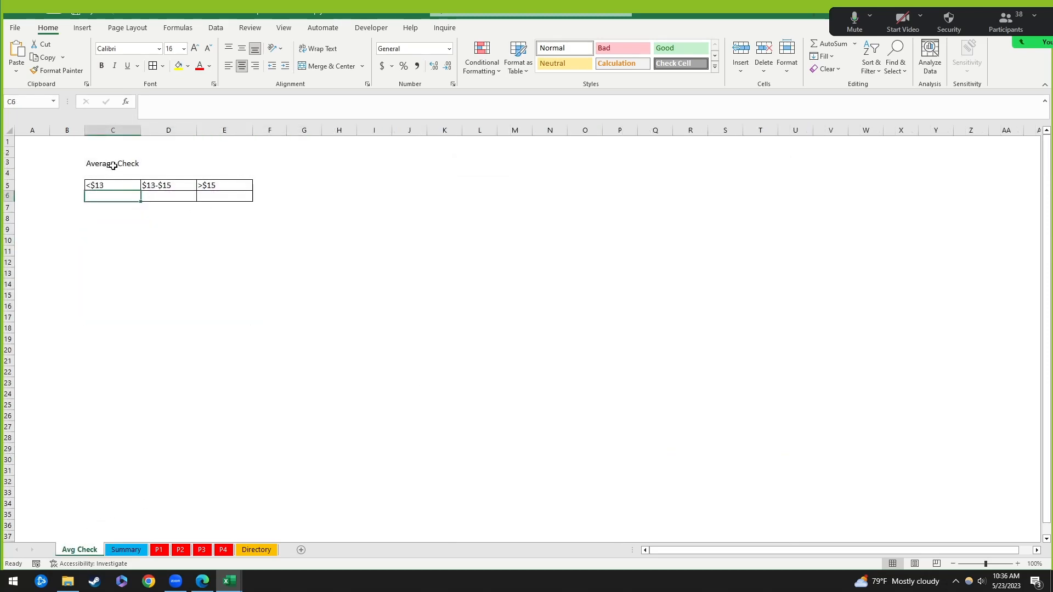
pyautogui.moveTo(102, 165); pyautogui.dragTo(251, 163)
pyautogui.click(114, 199)
pyautogui.click(109, 217)
pyautogui.click(115, 197)
pyautogui.click(192, 197)
pyautogui.click(123, 195)
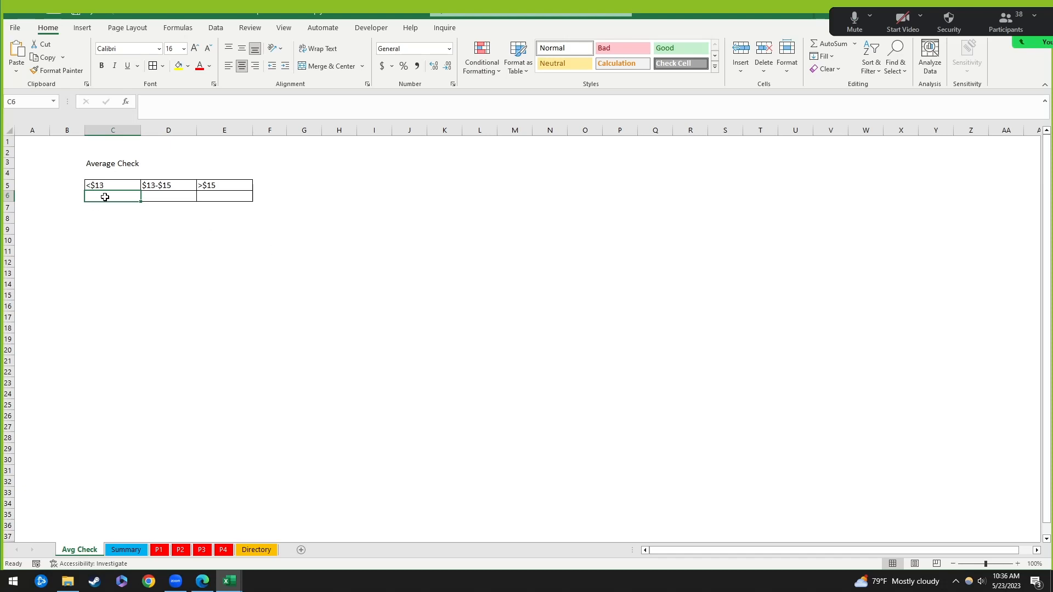
pyautogui.click(231, 194)
pyautogui.click(122, 199)
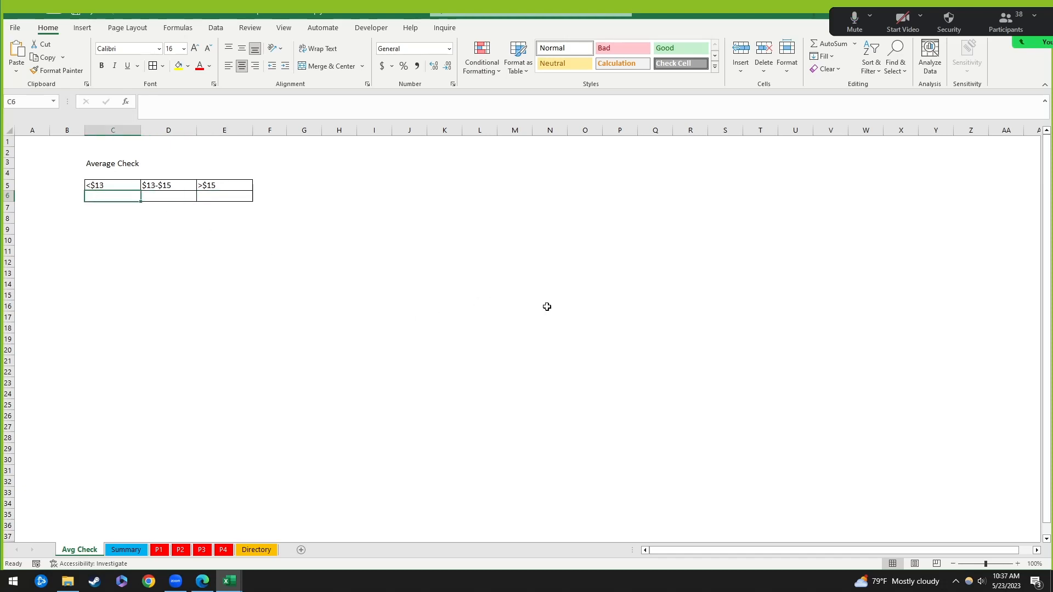
pyautogui.click(857, 25)
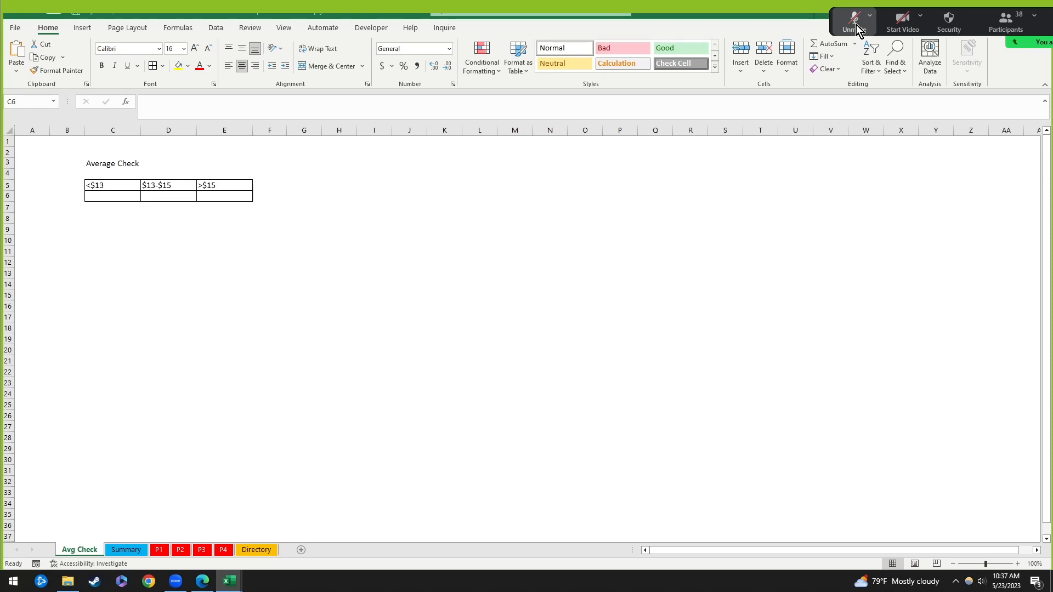
pyautogui.click(857, 25)
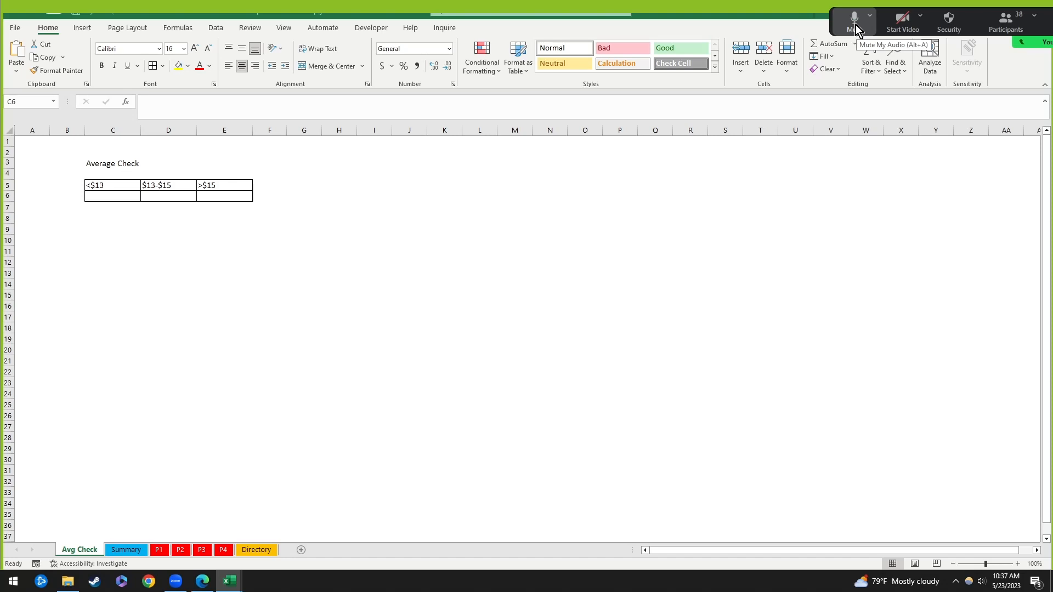
pyautogui.click(120, 196)
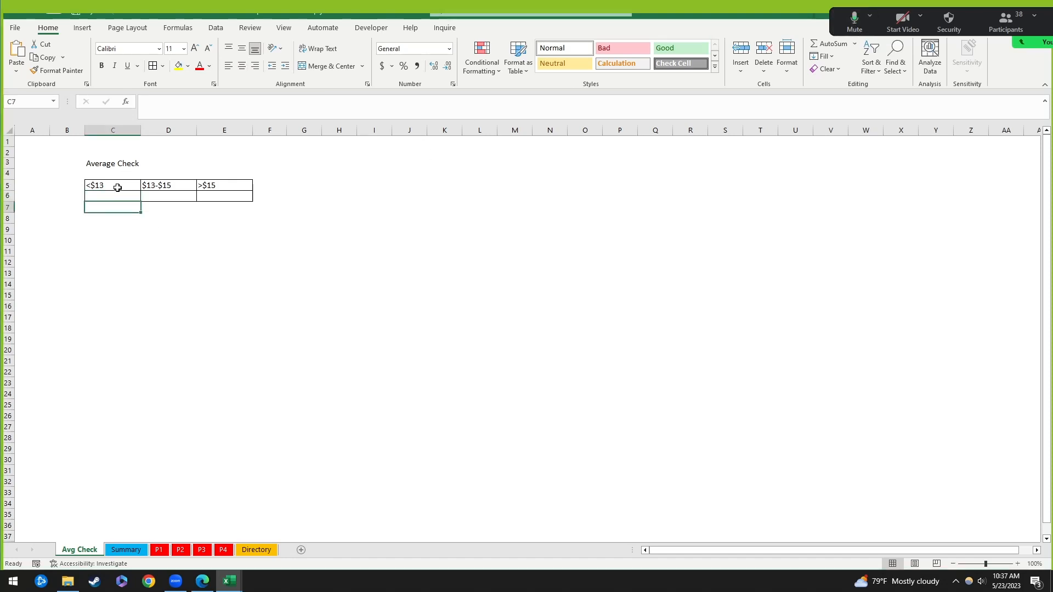
pyautogui.click(110, 187)
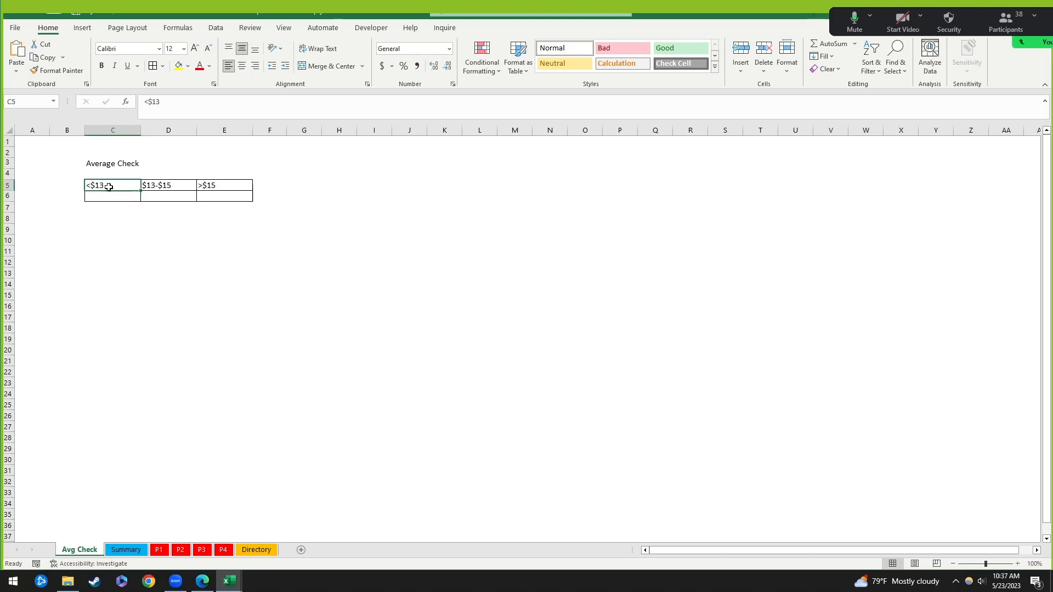
pyautogui.click(110, 197)
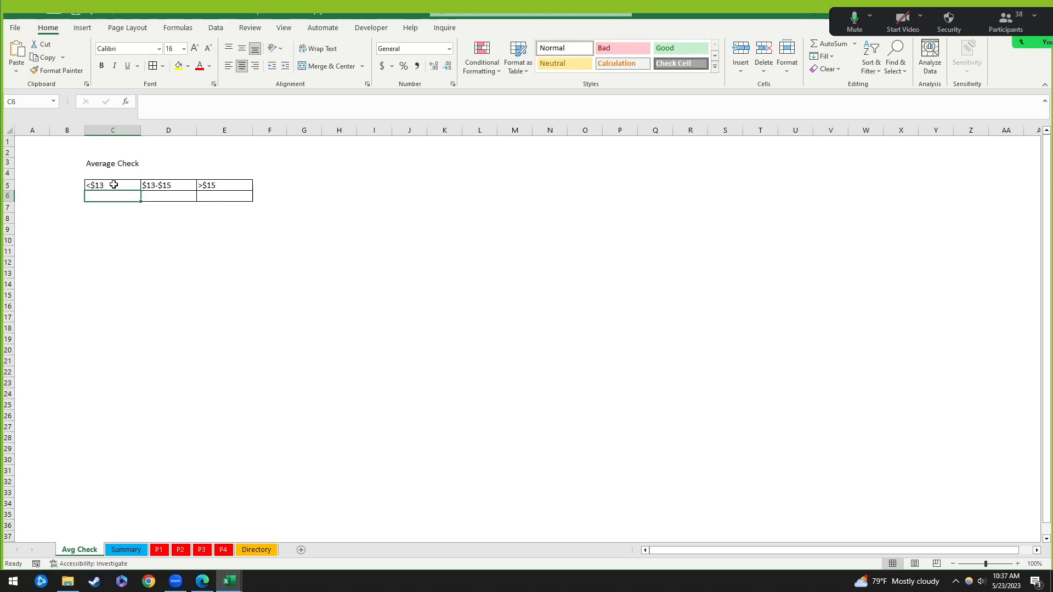
pyautogui.click(104, 186)
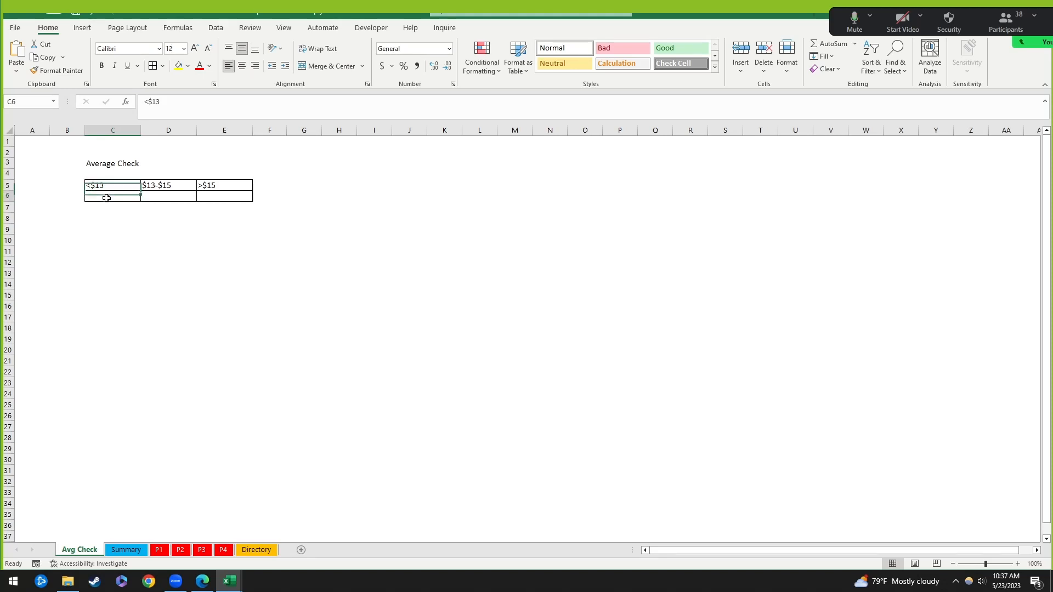
pyautogui.click(104, 197)
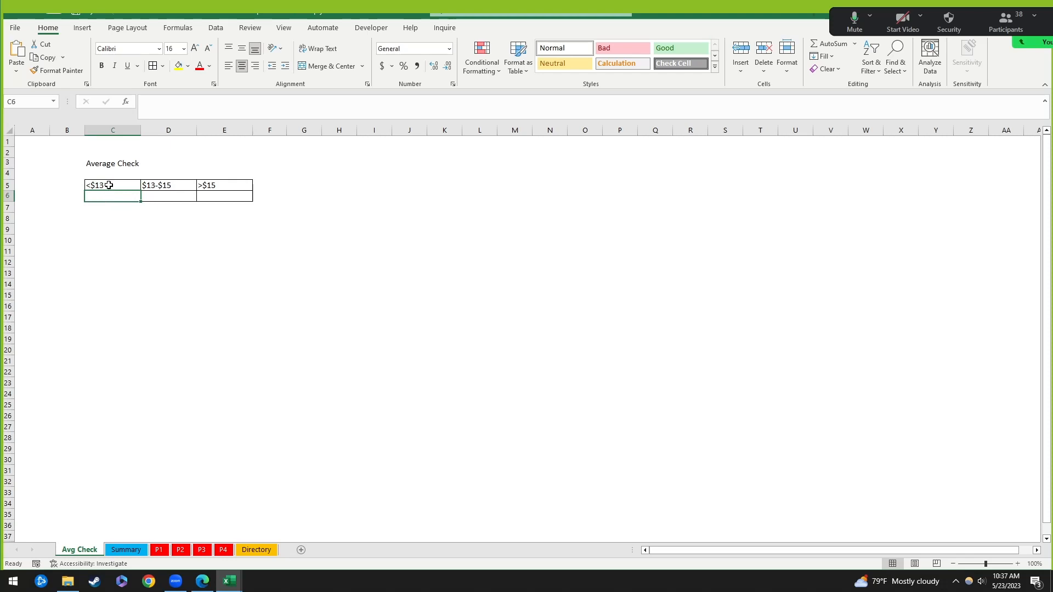
# Step: Append P4 to the C3 title so it reads 'Average Check P4', then bring up sheet P4
pyautogui.click(111, 163)
pyautogui.click(240, 106)
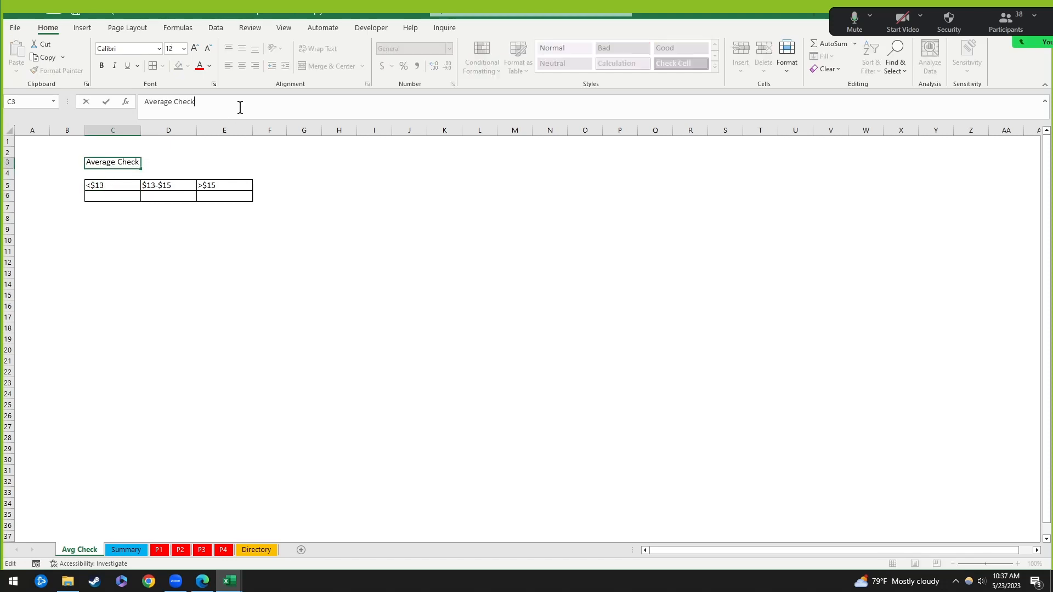
pyautogui.write('P4')
pyautogui.press('Return')
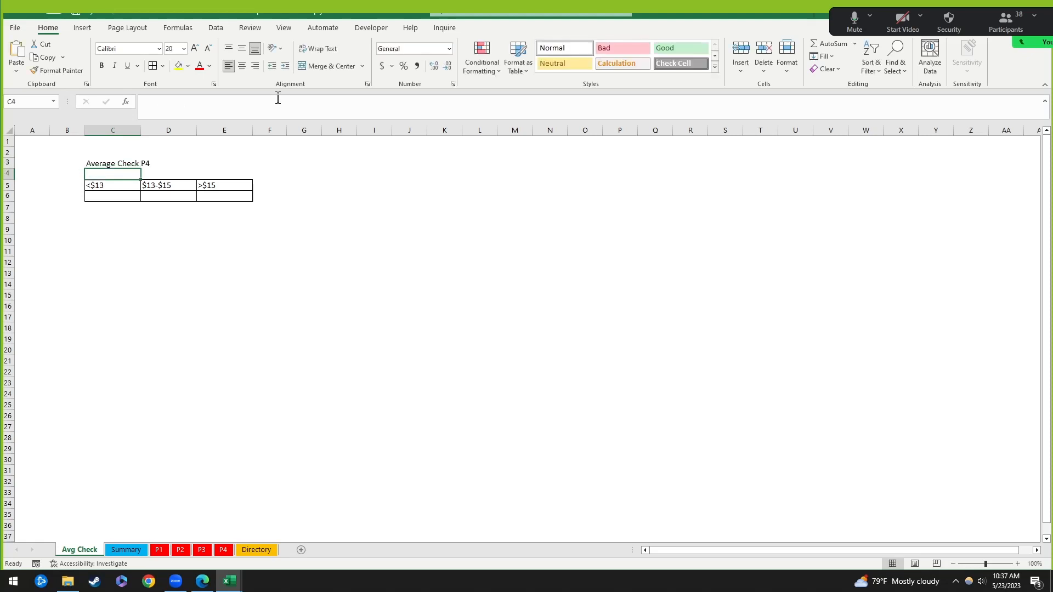
pyautogui.press('Up')
pyautogui.press('Down')
pyautogui.press('Down')
pyautogui.press('Down')
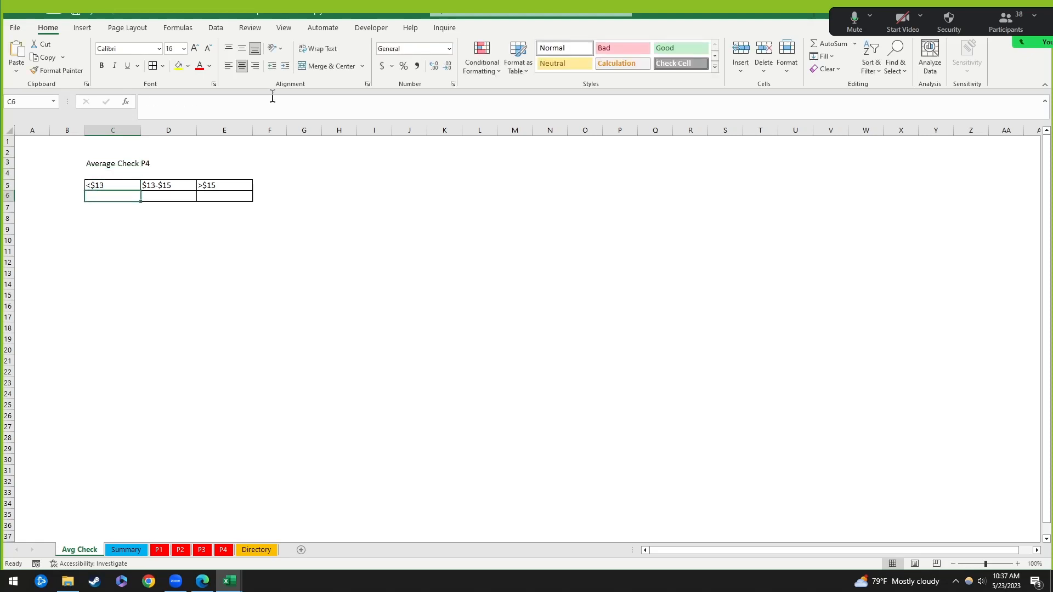
pyautogui.click(105, 212)
pyautogui.click(115, 199)
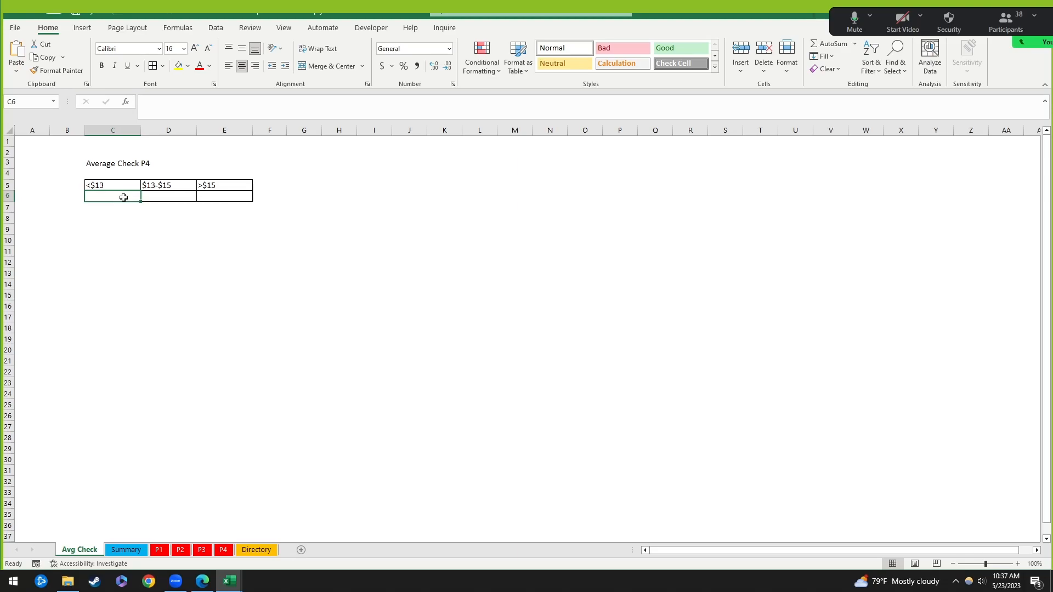
pyautogui.click(223, 551)
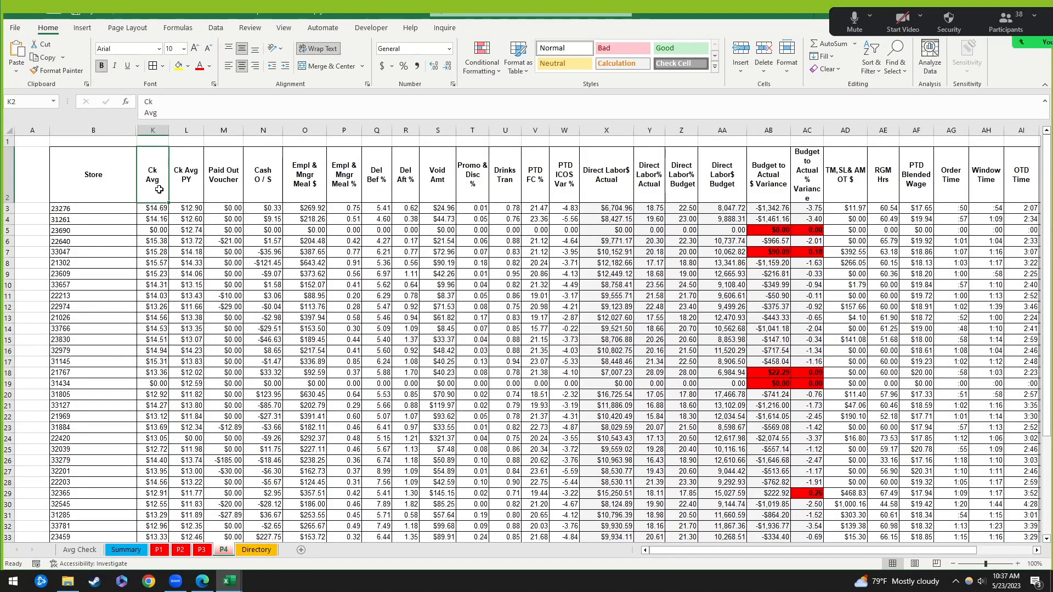
# Step: Select the Ck Avg values K3:K39 on P4 and check them, including the $0.00 in K19
pyautogui.click(155, 131)
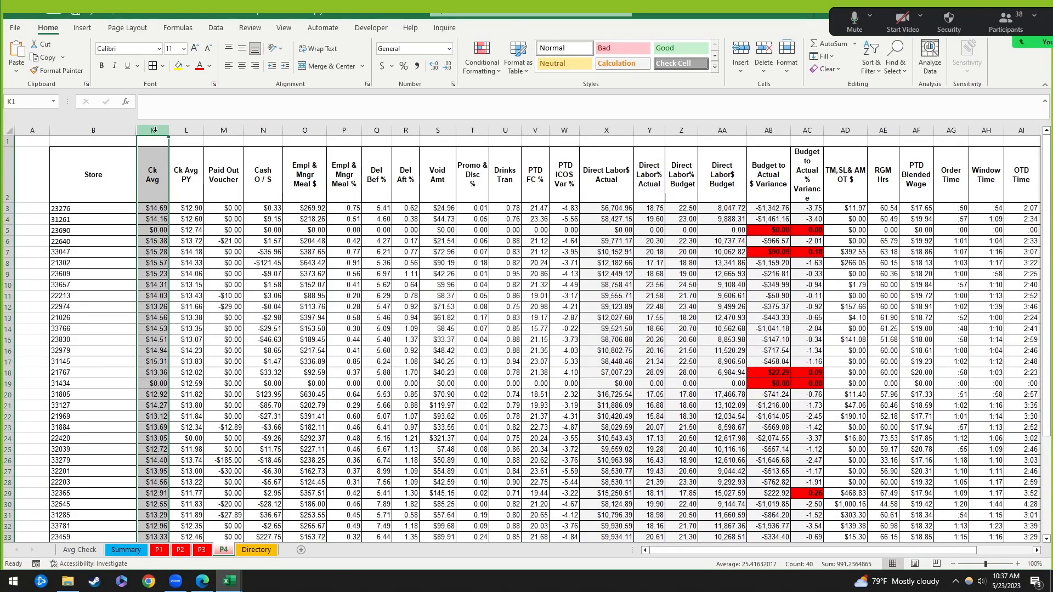
pyautogui.click(156, 221)
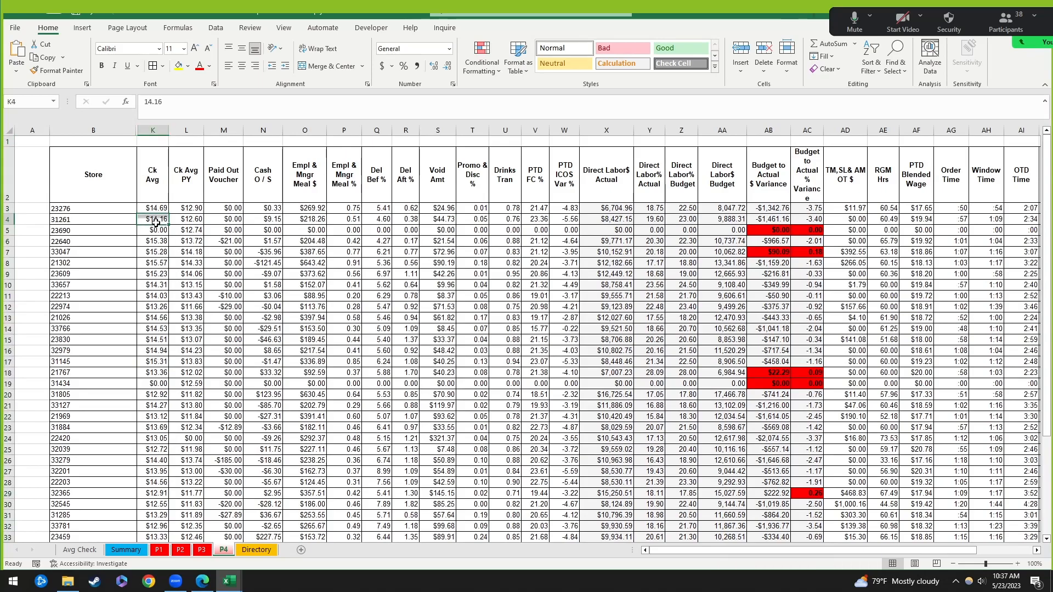
pyautogui.click(155, 211)
pyautogui.hotkey('ctrl', 'shift', 'Down')
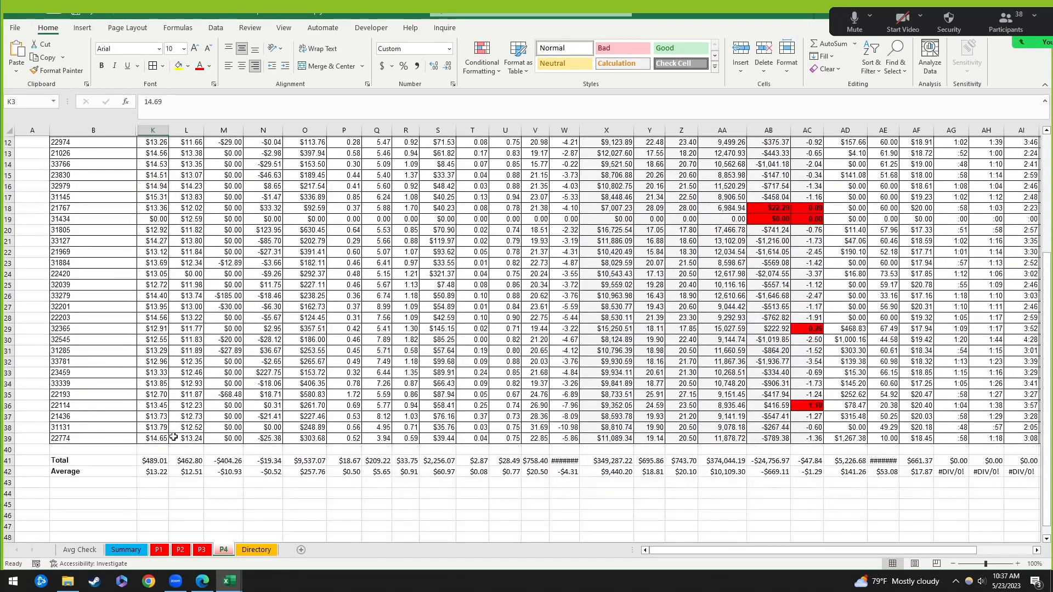
pyautogui.scroll(1, 172, 373)
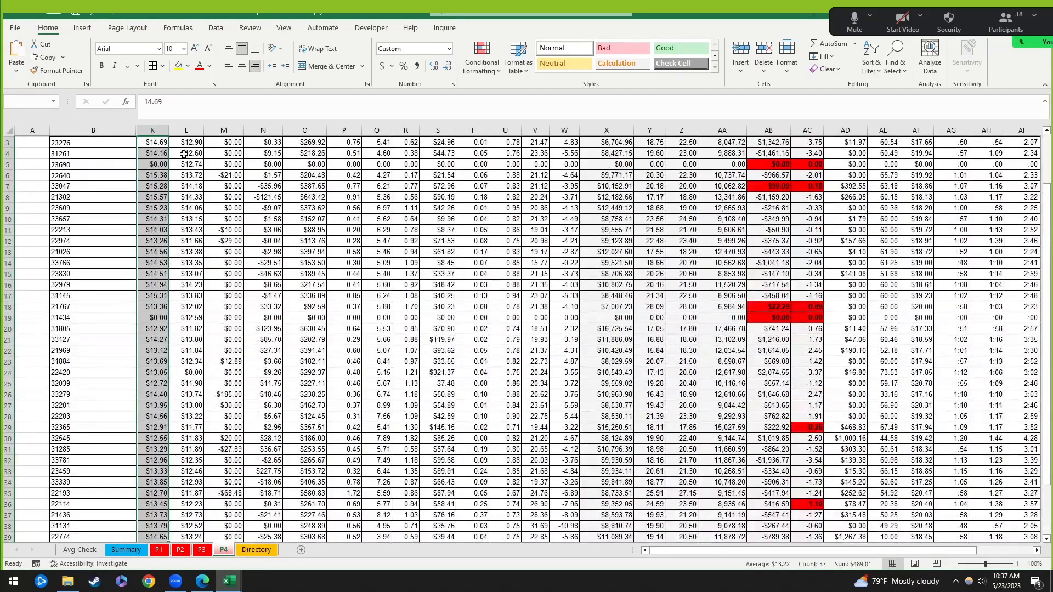
pyautogui.scroll(-5, 156, 444)
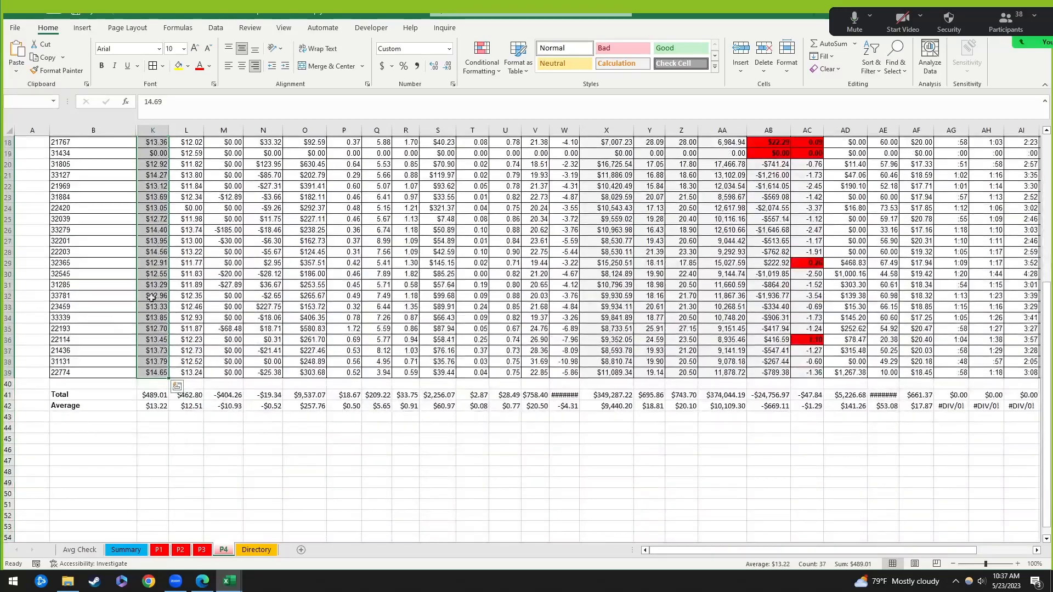
pyautogui.scroll(8, 175, 400)
pyautogui.click(164, 385)
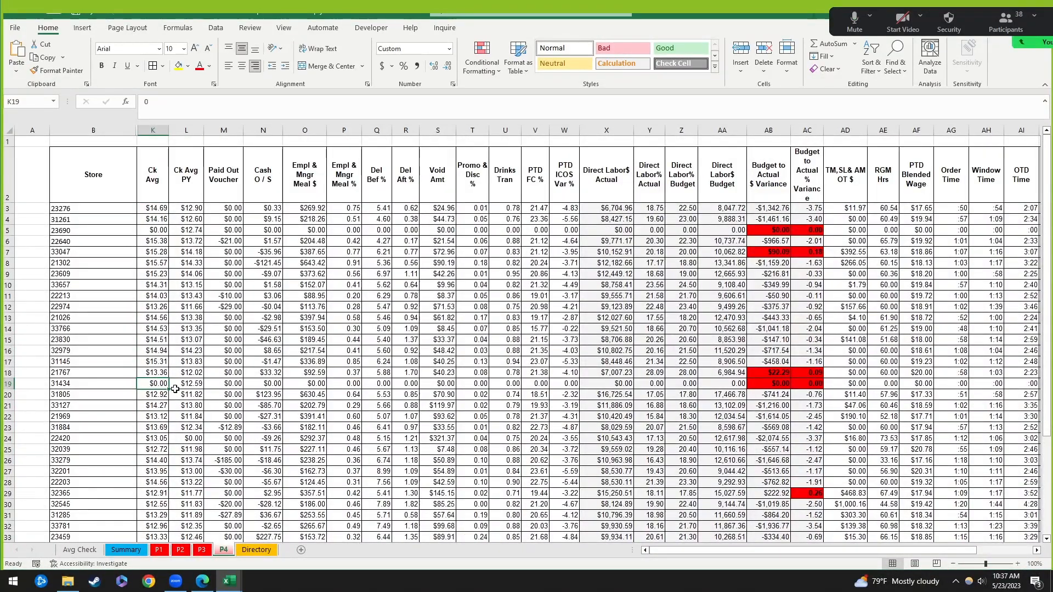
pyautogui.click(159, 209)
# Step: Start =countif( in cell C6 under <$13 and switch to sheet P1 for its range
pyautogui.click(77, 550)
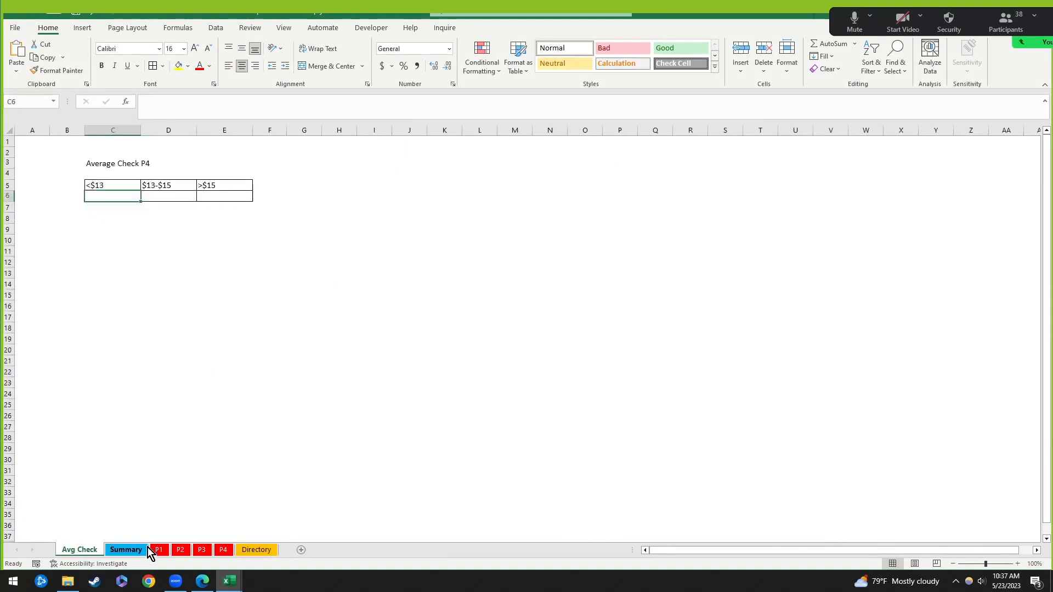
pyautogui.click(117, 229)
pyautogui.click(117, 198)
pyautogui.write('=coui')
pyautogui.press('BackSpace')
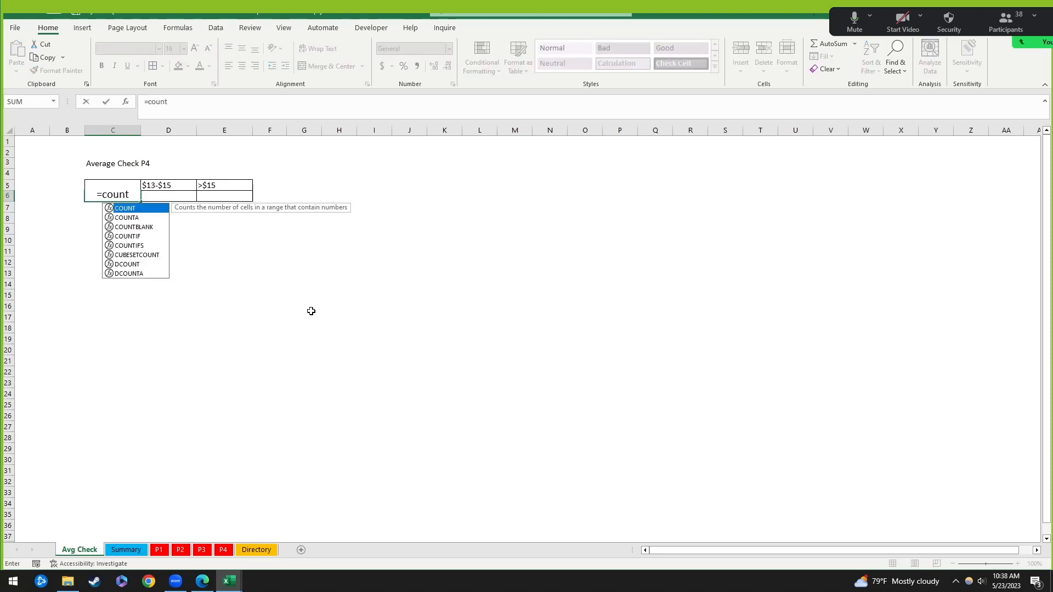
pyautogui.write('ntif(')
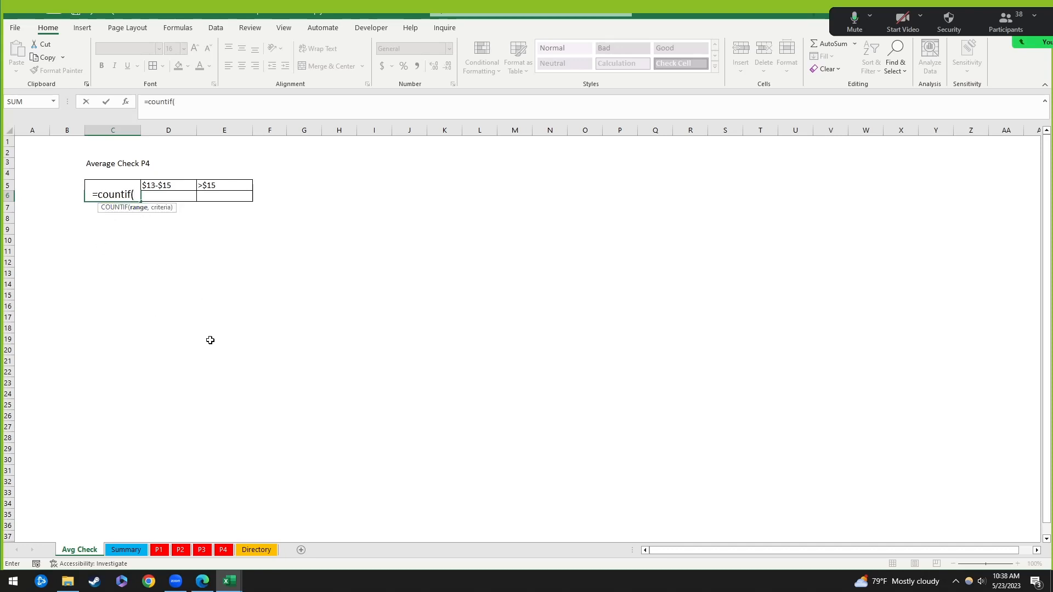
pyautogui.click(166, 551)
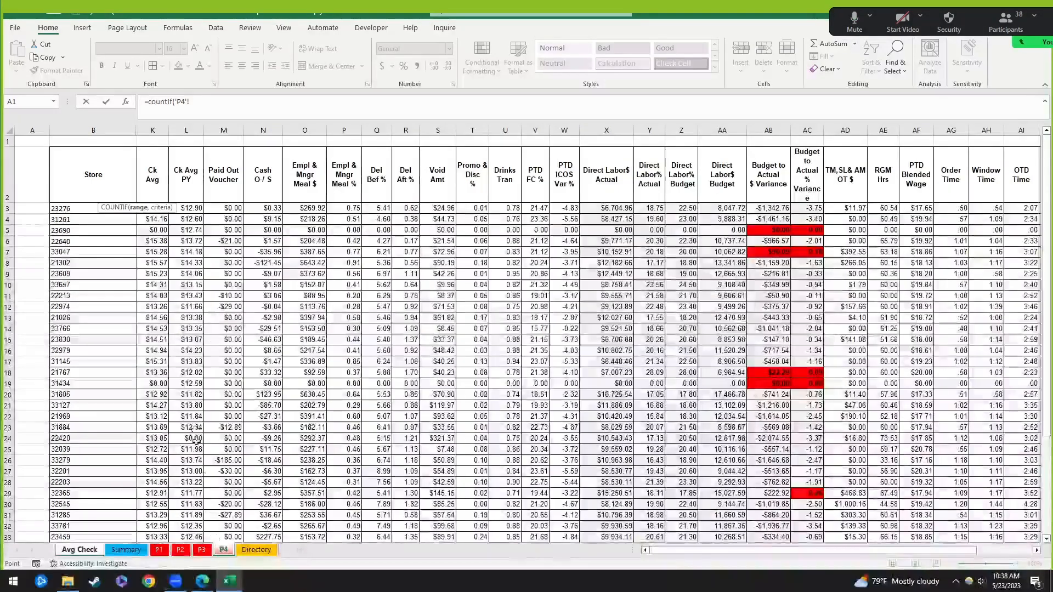
# Step: Point the COUNTIF range at Ck Avg cells K3:K39 and add the comma before the criterion
pyautogui.click(223, 550)
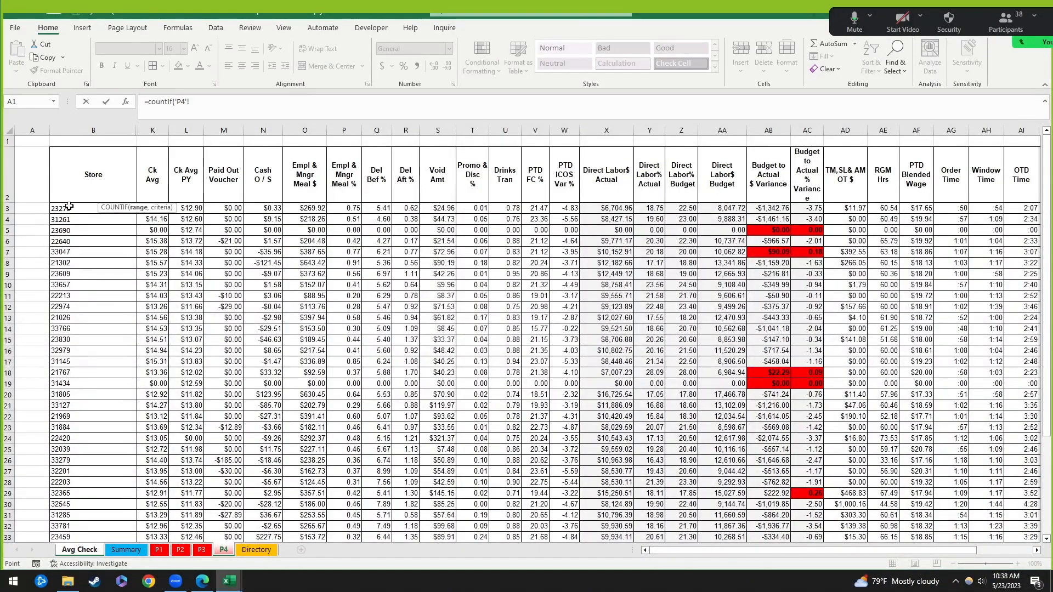
pyautogui.click(69, 208)
pyautogui.scroll(-5, 158, 414)
pyautogui.keyDown('shift'); pyautogui.click(97, 407); pyautogui.keyUp('shift')
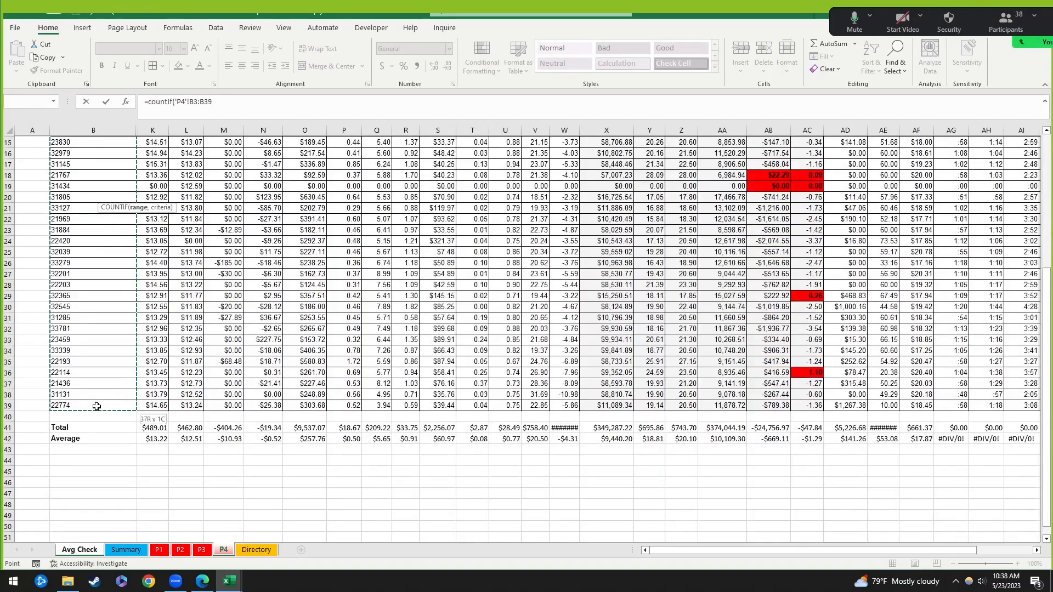
pyautogui.scroll(3, 274, 353)
pyautogui.scroll(2, 277, 352)
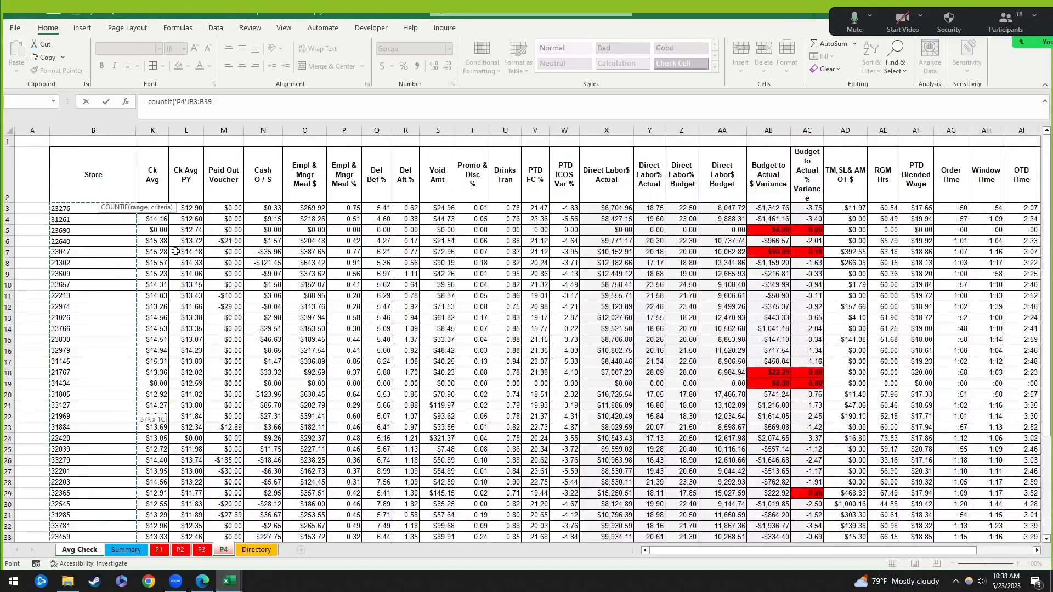
pyautogui.press('Right')
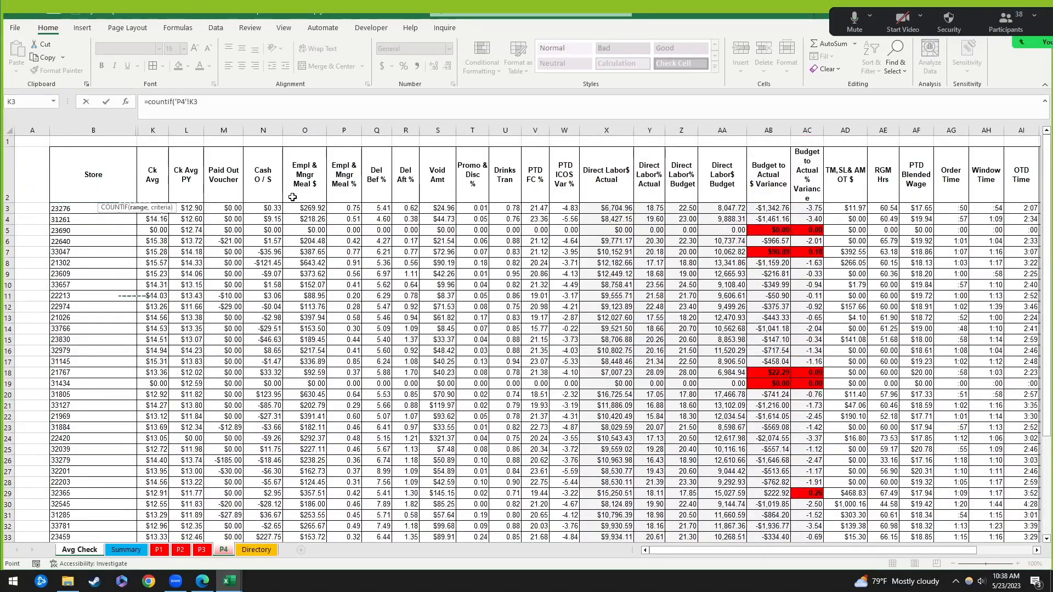
pyautogui.hotkey('ctrl', 'shift', 'Down')
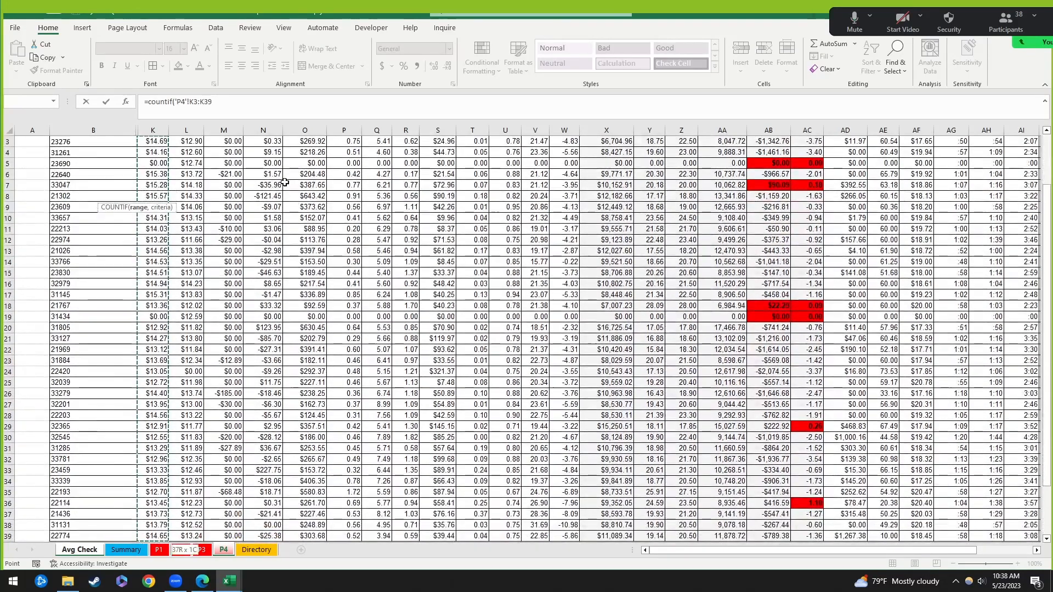
pyautogui.scroll(-3, 174, 334)
pyautogui.scroll(4, 168, 395)
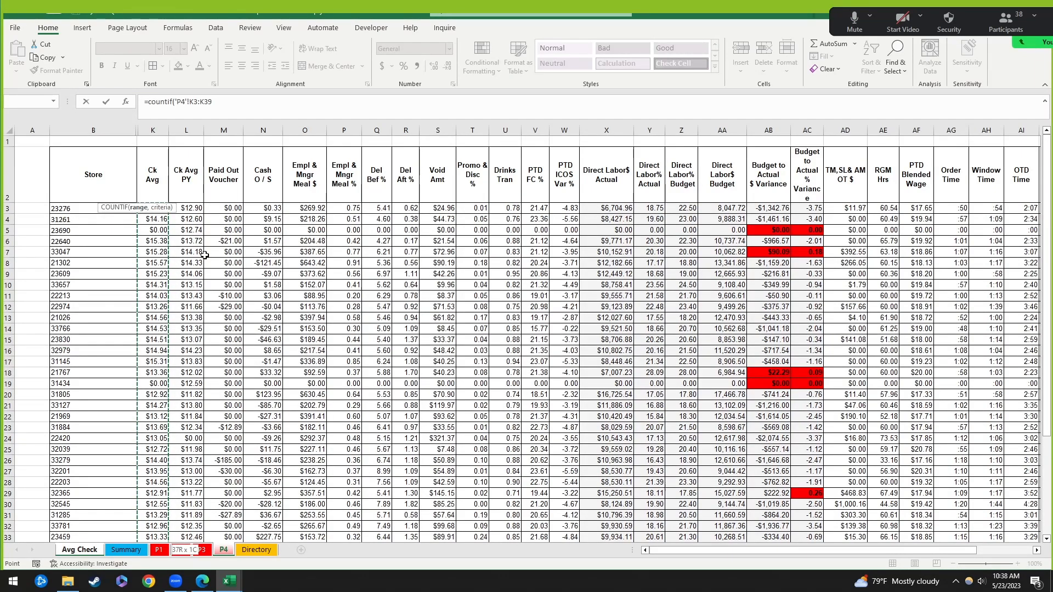
pyautogui.click(97, 548)
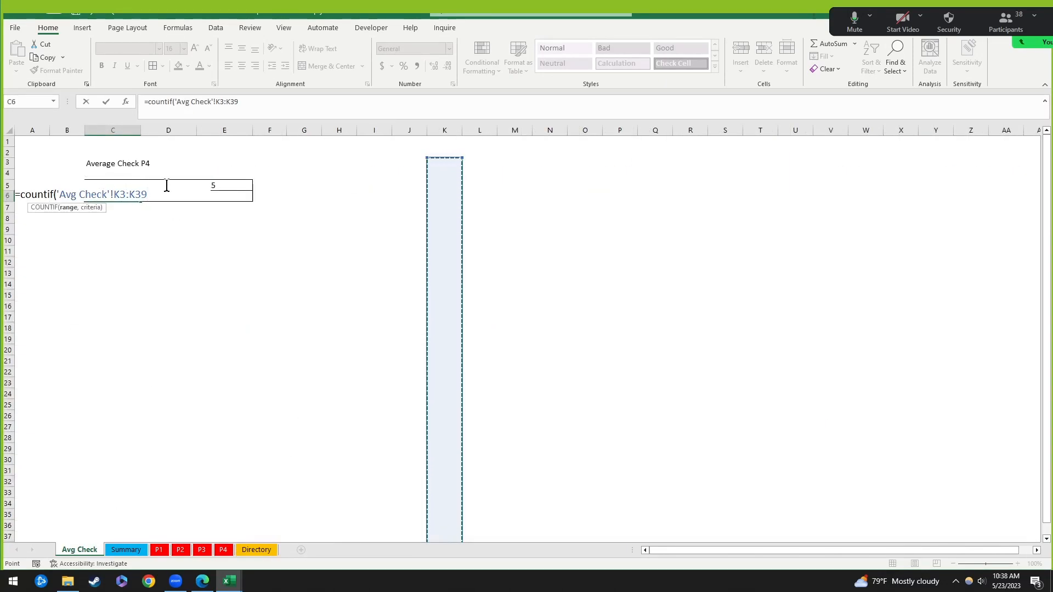
pyautogui.write(',')
pyautogui.hotkey('alt', 'Tab')
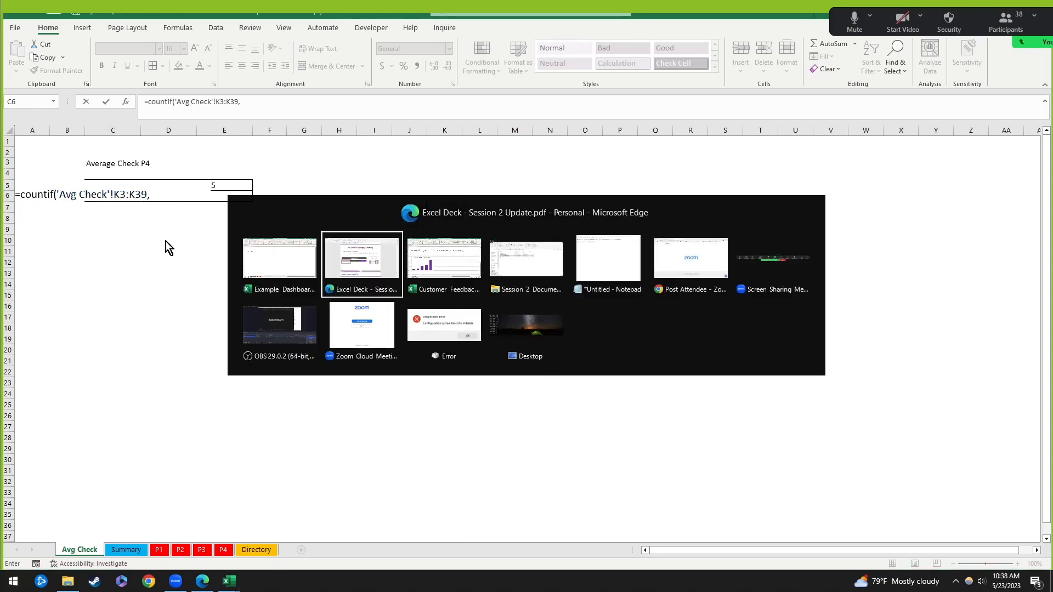
pyautogui.hotkey('alt', 'Tab')
pyautogui.click(354, 265)
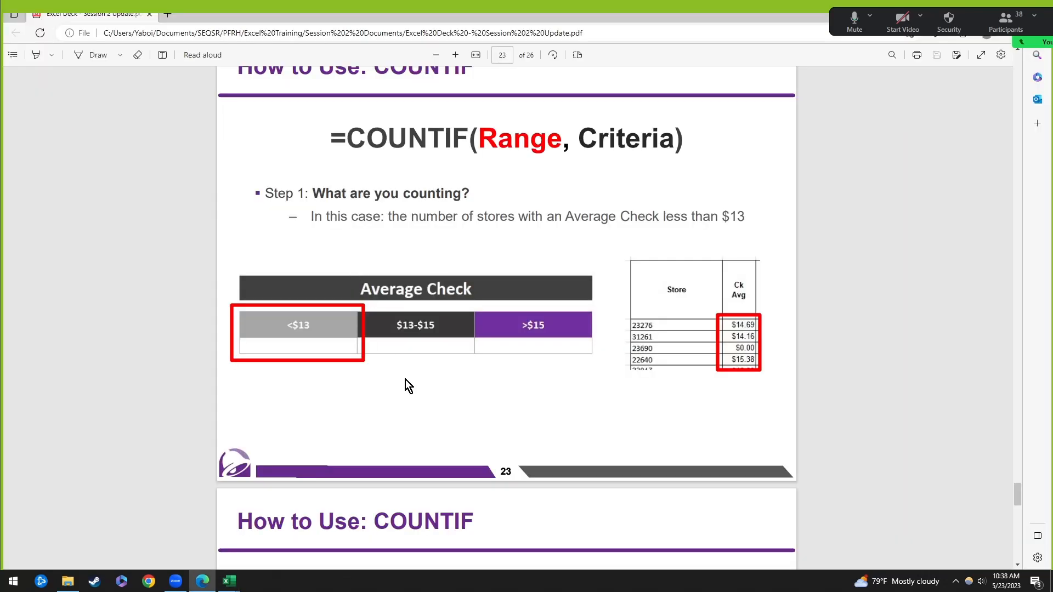
pyautogui.scroll(-5, 406, 380)
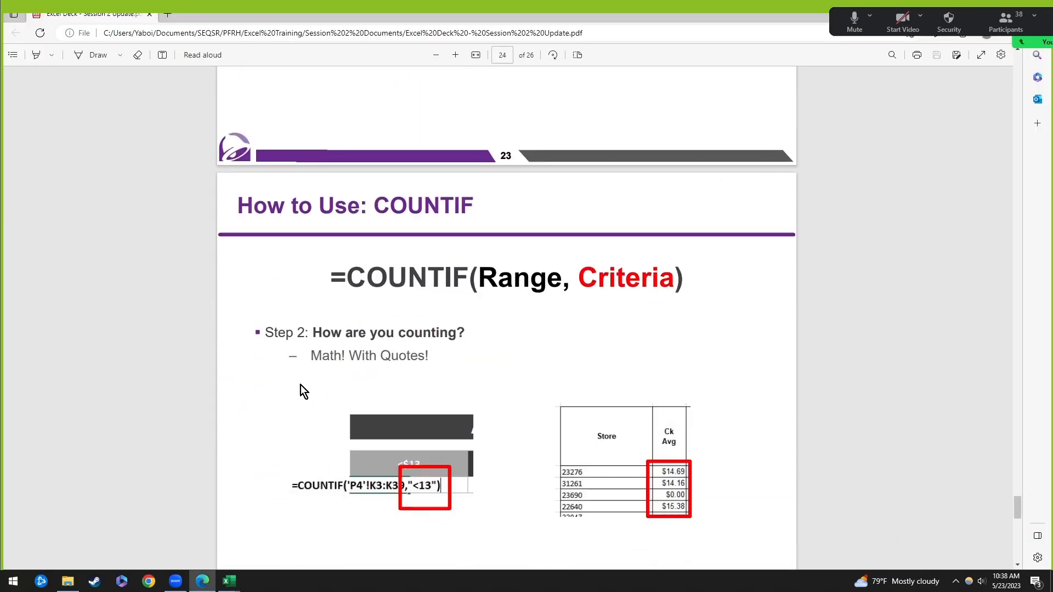
pyautogui.scroll(-2, 231, 402)
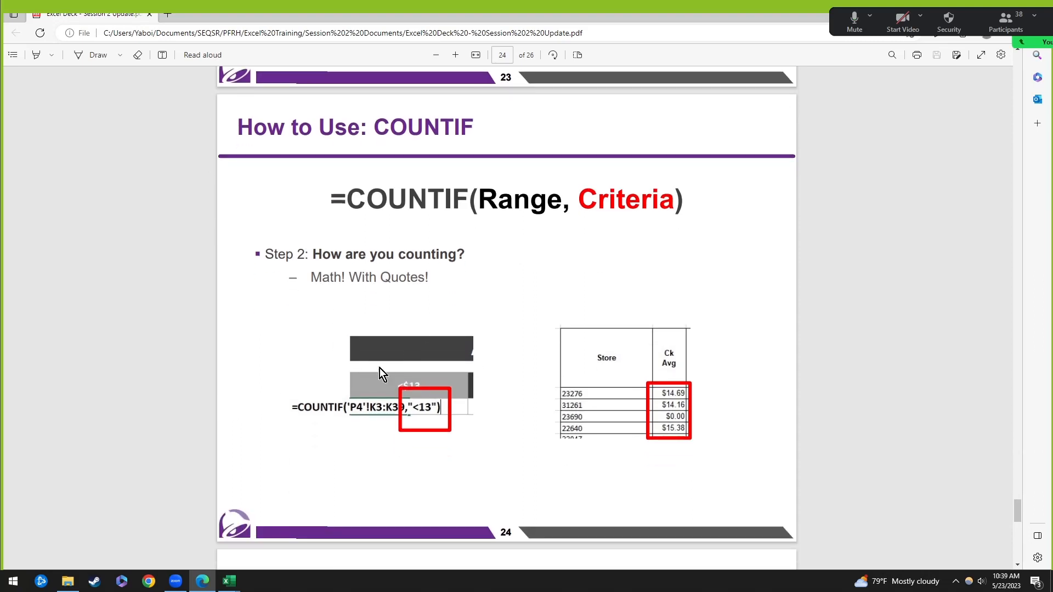
pyautogui.hotkey('alt', 'Tab')
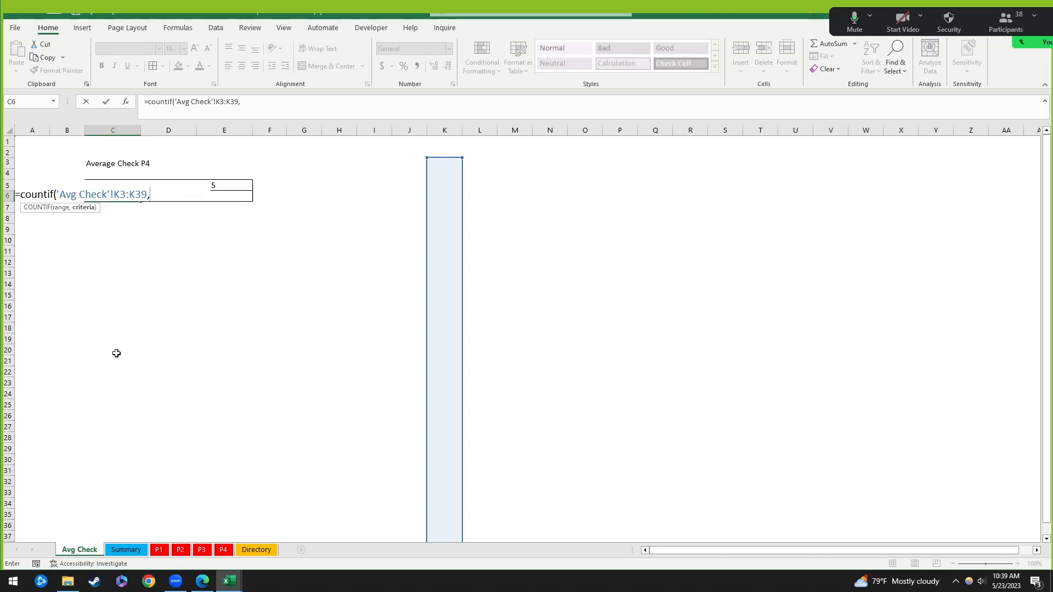
# Step: Delete the stray sheet reference from the formula and enter the <13 criterion after K39
pyautogui.click(159, 550)
pyautogui.click(217, 549)
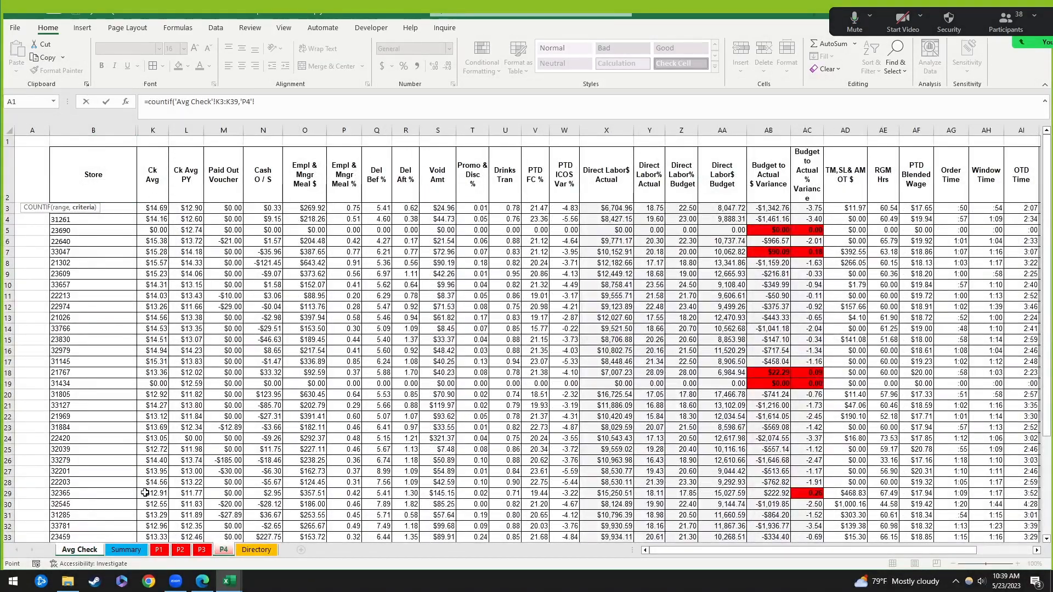
pyautogui.click(82, 551)
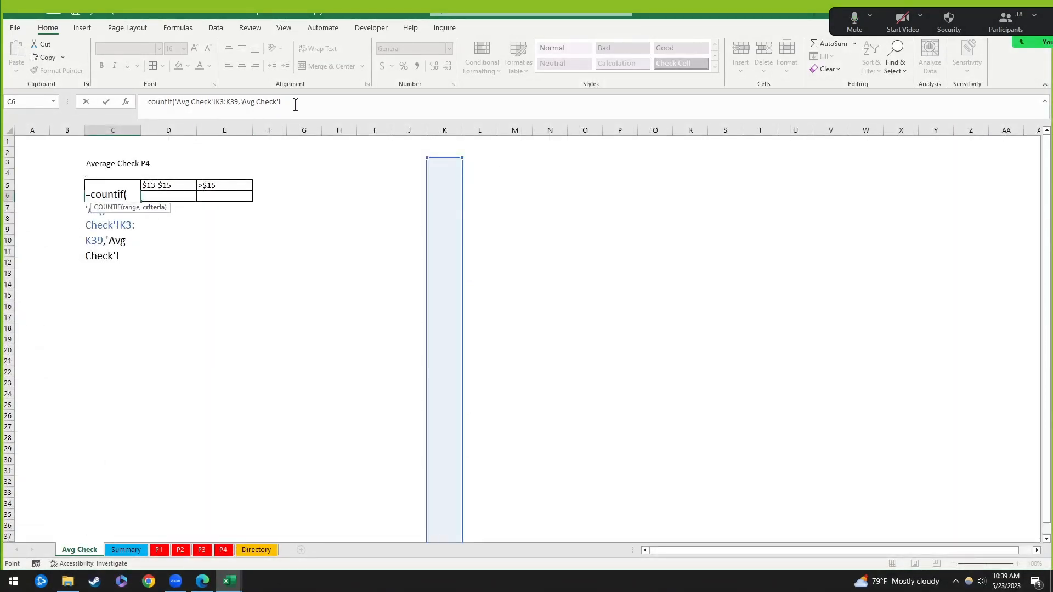
pyautogui.moveTo(282, 102); pyautogui.dragTo(240, 108)
pyautogui.press('BackSpace')
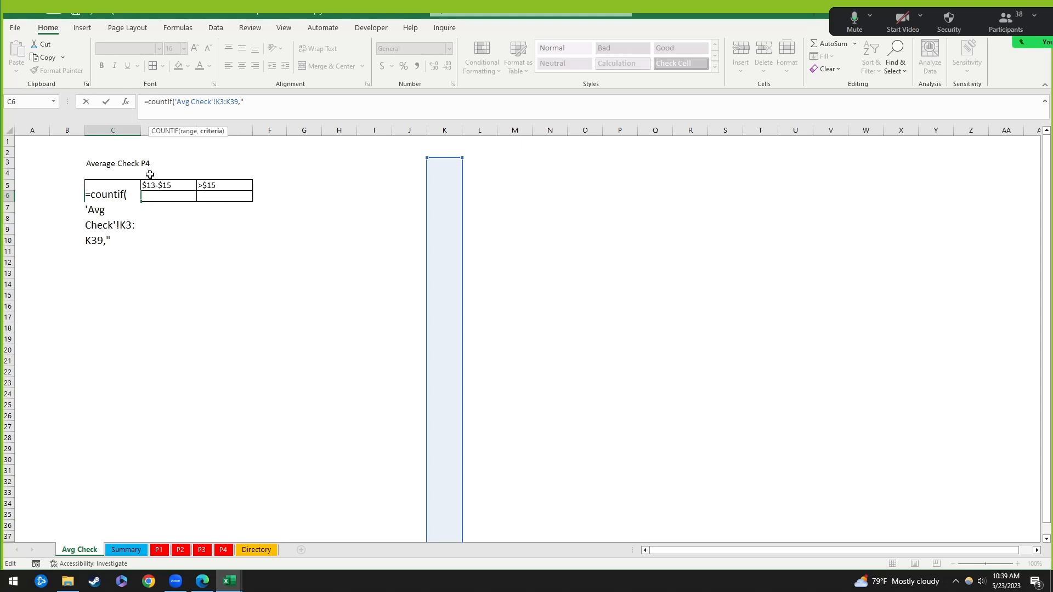
pyautogui.press('BackSpace')
pyautogui.write('<')
pyautogui.write('24')
pyautogui.press('BackSpace')
pyautogui.press('BackSpace')
pyautogui.write('1')
# Step: Add the missing opening quote so =COUNTIF('Avg Check'!K3:K39,"<13") commits, returning 0
pyautogui.press('Return')
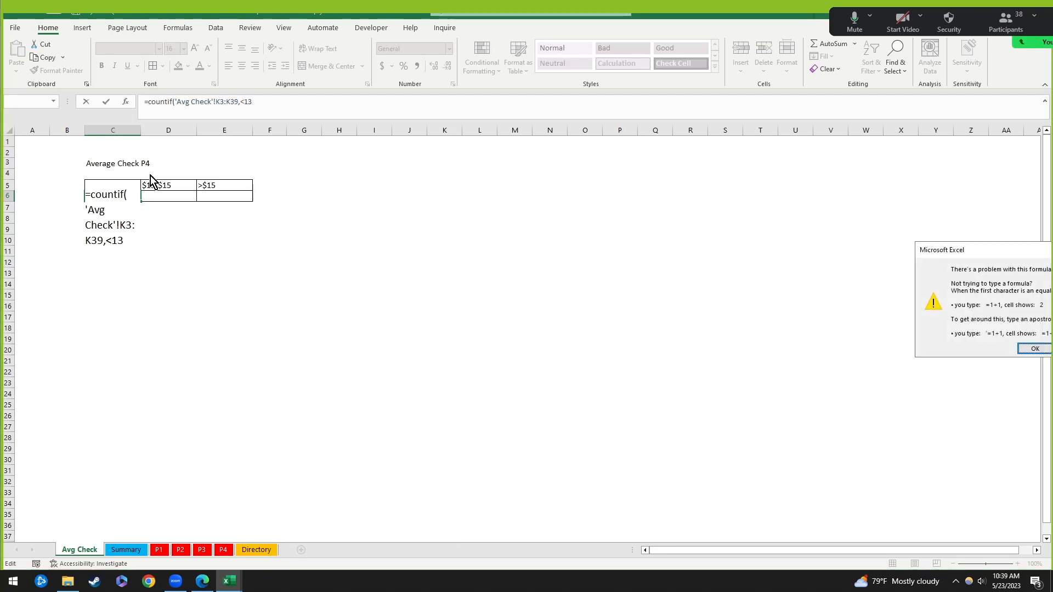
pyautogui.press('Return')
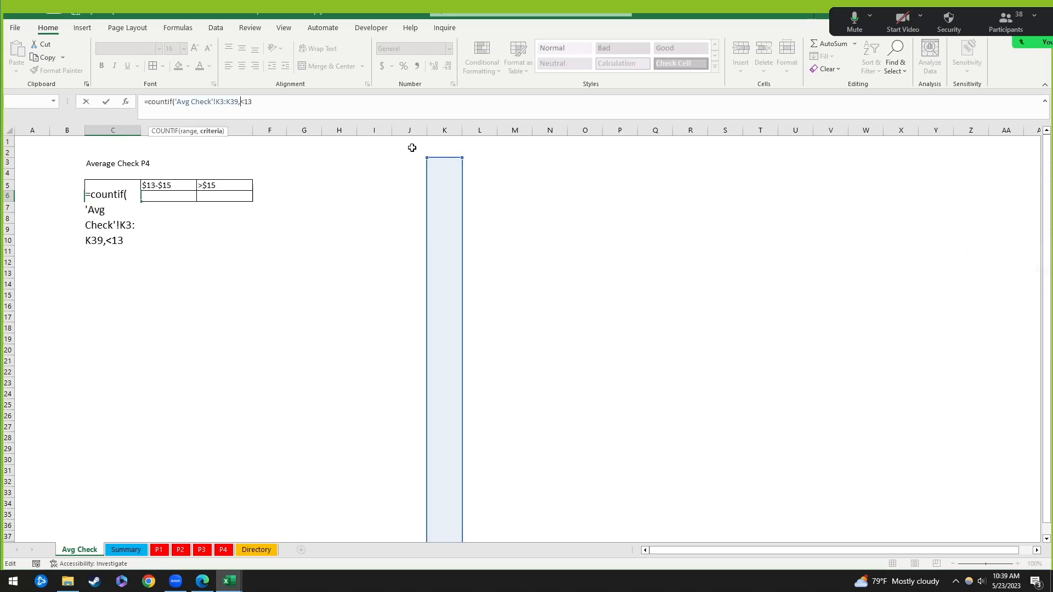
pyautogui.click(242, 103)
pyautogui.write('"')
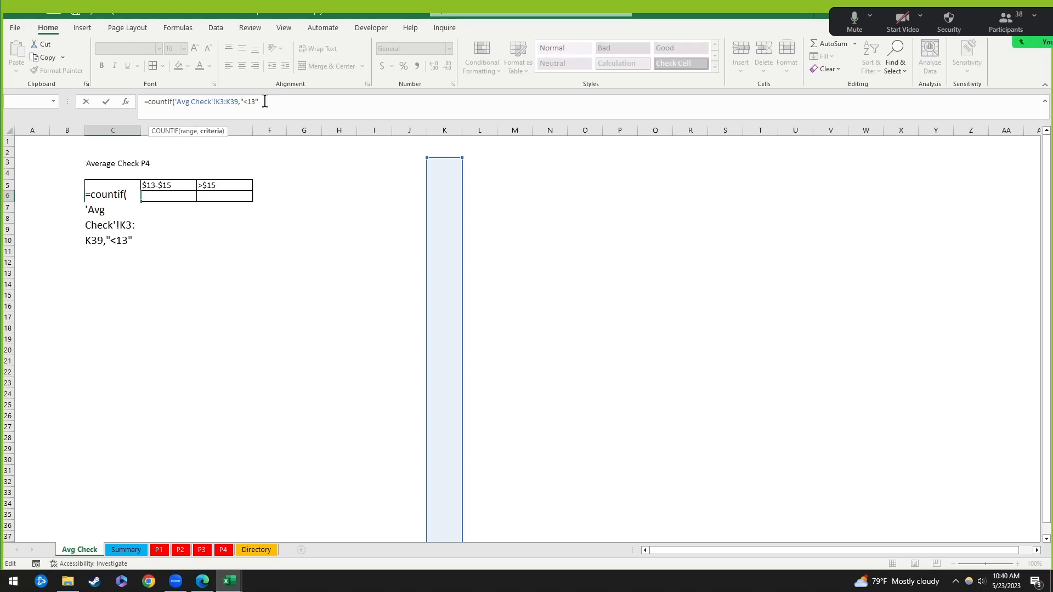
pyautogui.press('Return')
pyautogui.press('Up')
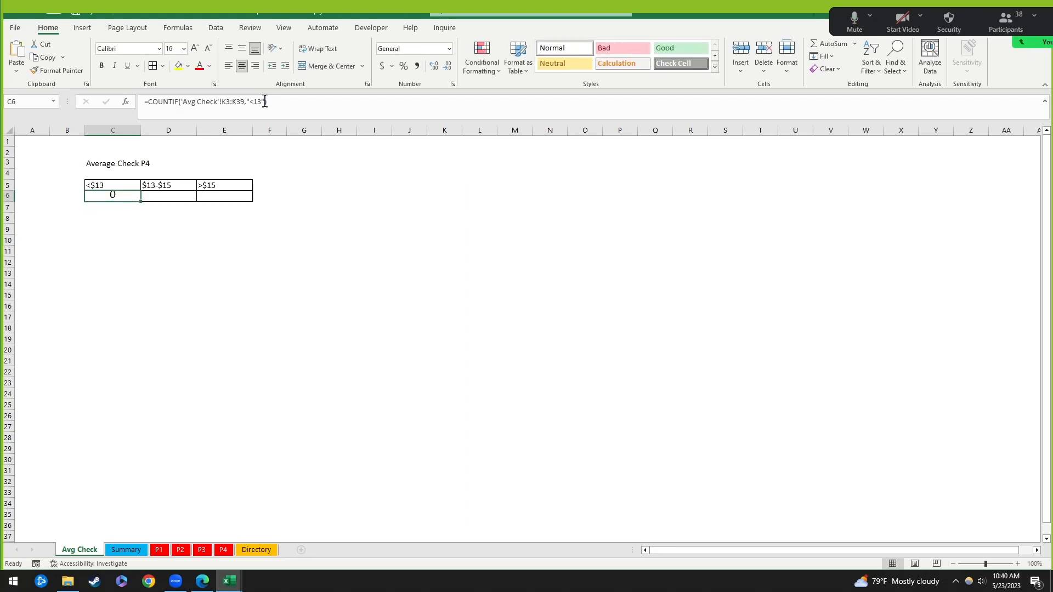
# Step: Inspect P4's Ck Avg values, including row 33 and K3, ending back on Avg Check
pyautogui.click(159, 551)
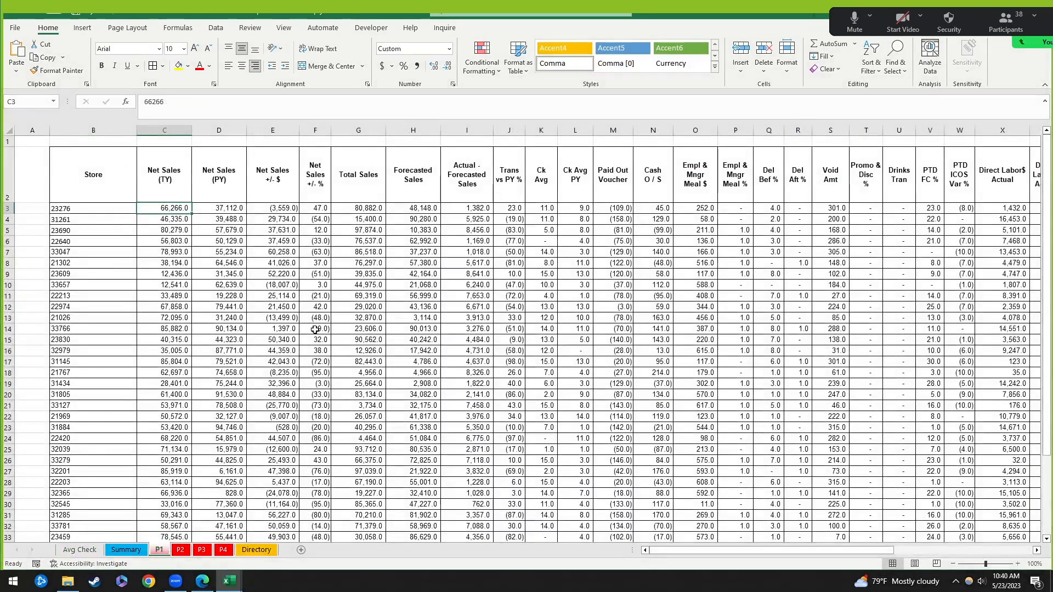
pyautogui.click(223, 550)
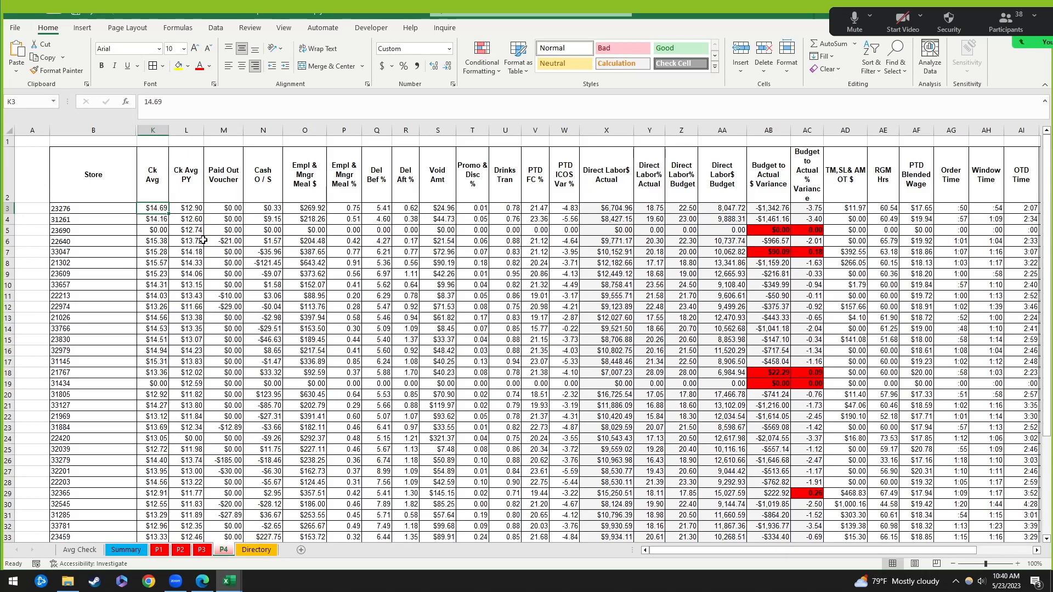
pyautogui.scroll(-2, 175, 375)
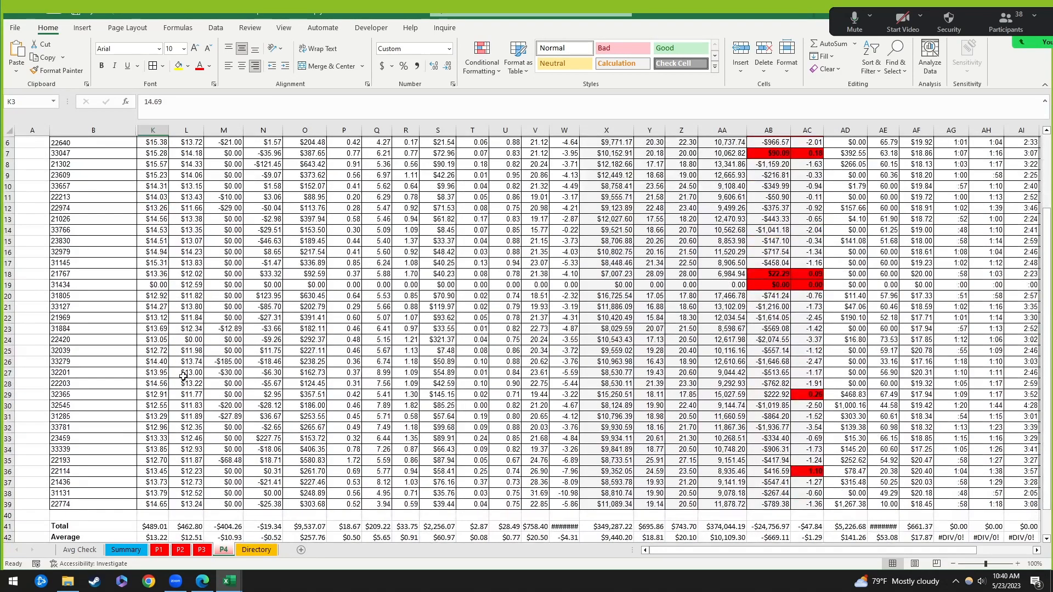
pyautogui.click(158, 436)
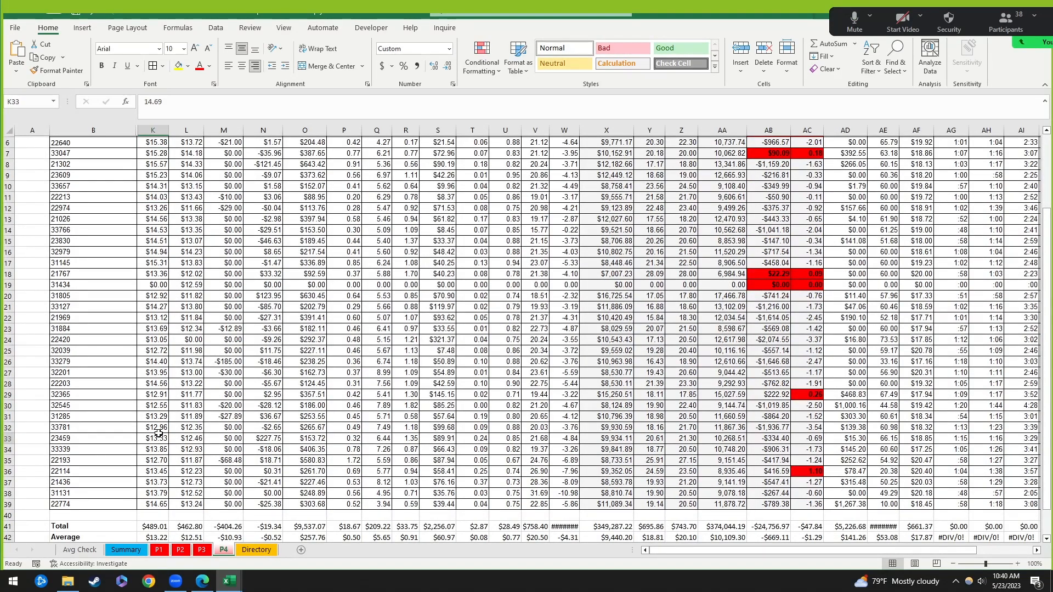
pyautogui.scroll(2, 124, 550)
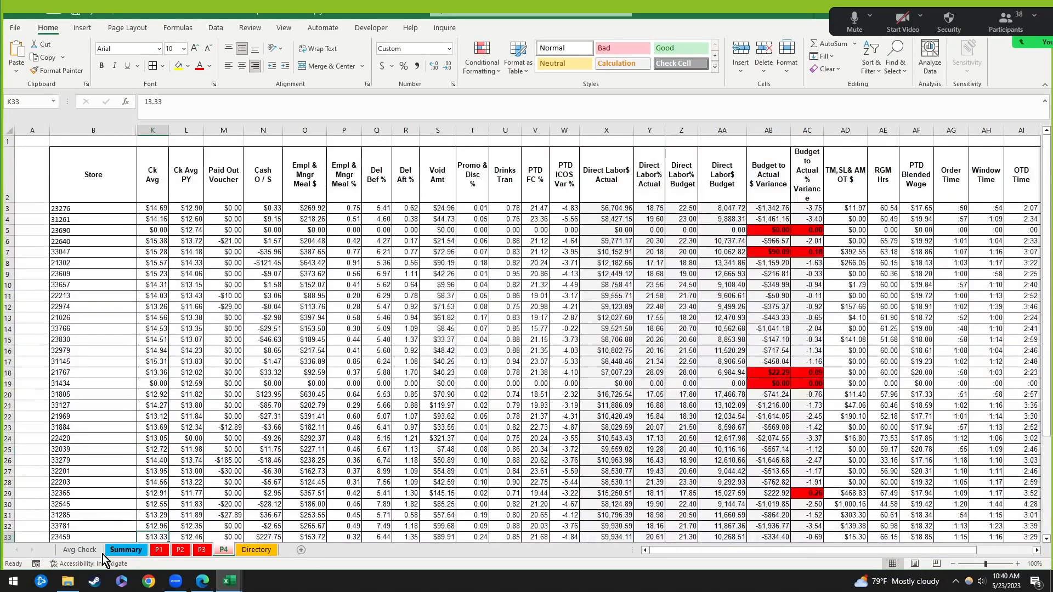
pyautogui.click(97, 553)
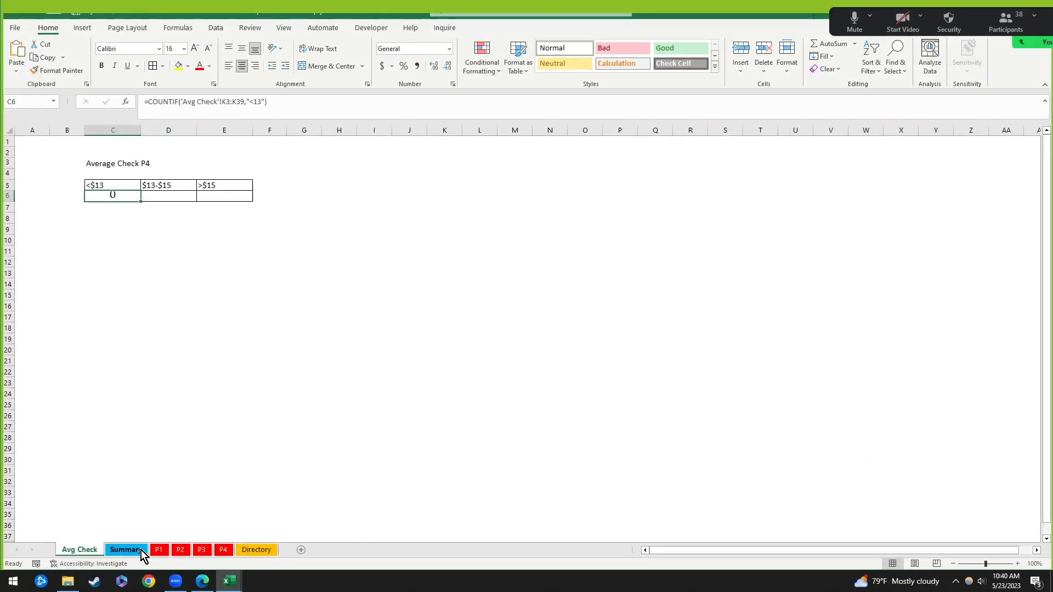
pyautogui.click(222, 551)
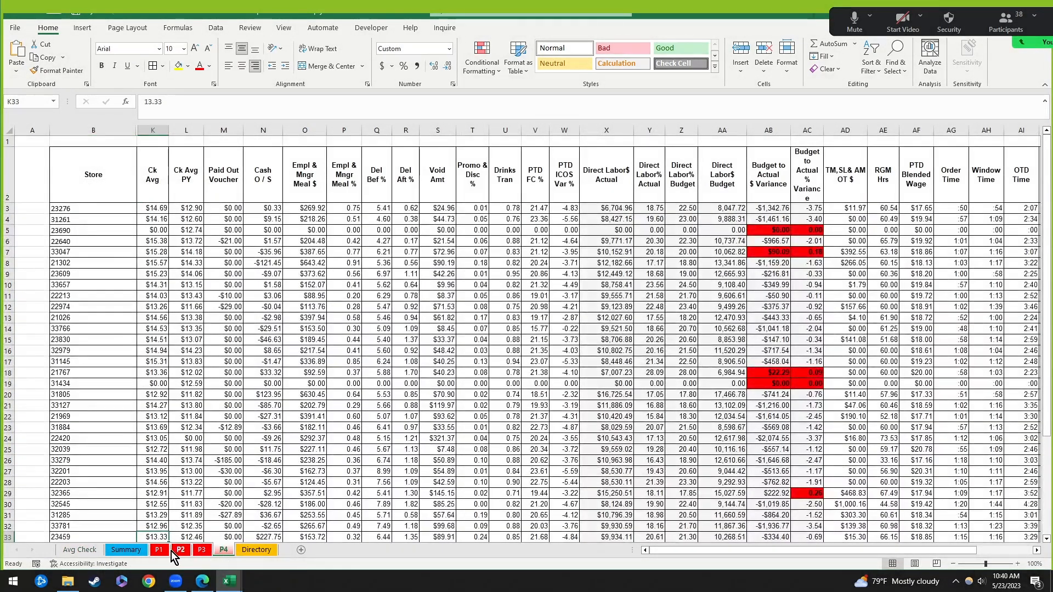
pyautogui.click(155, 209)
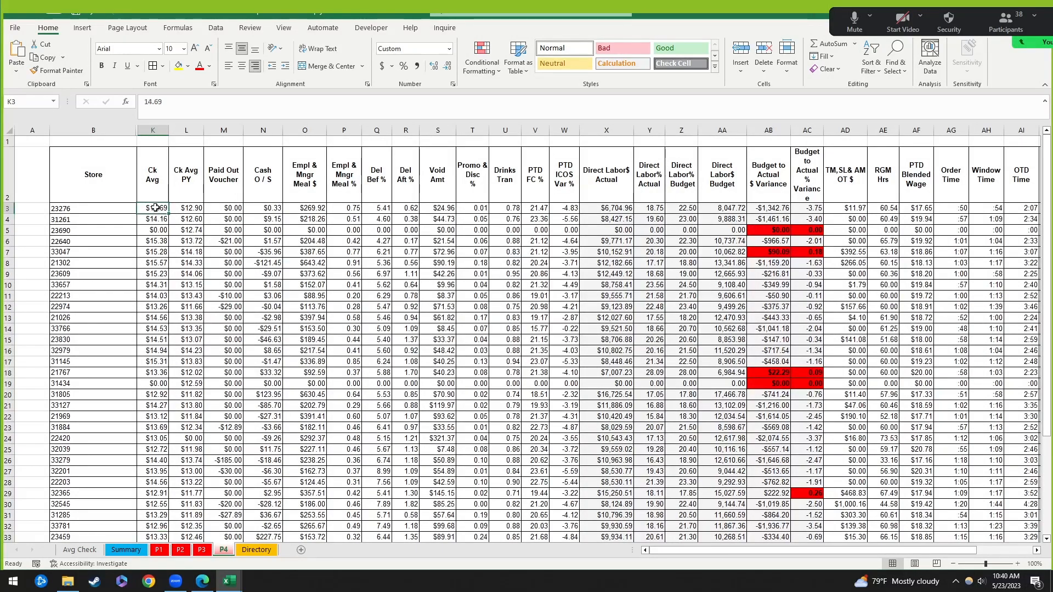
pyautogui.click(94, 553)
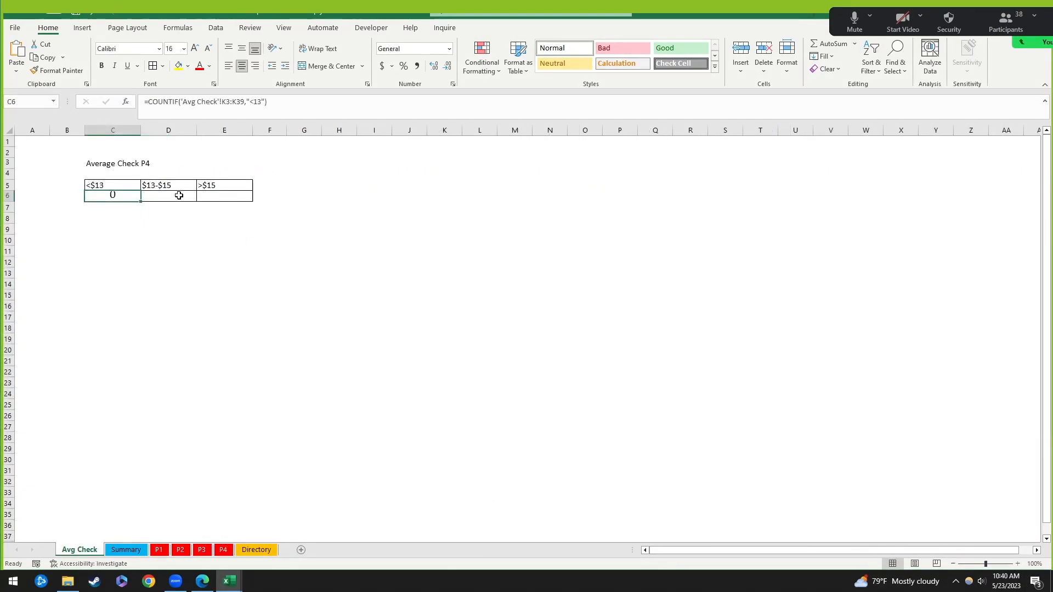
# Step: Try fixing C6's COUNTIF by appending *1 to the range, then retyping the "<13" criterion
pyautogui.click(264, 102)
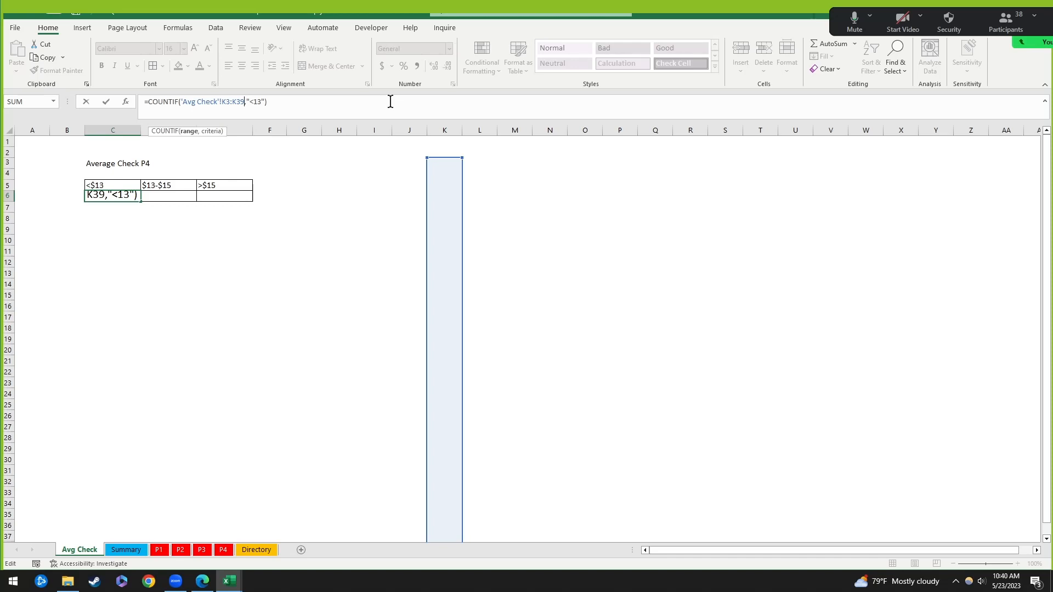
pyautogui.write('*1')
pyautogui.press('Return')
pyautogui.press('Return')
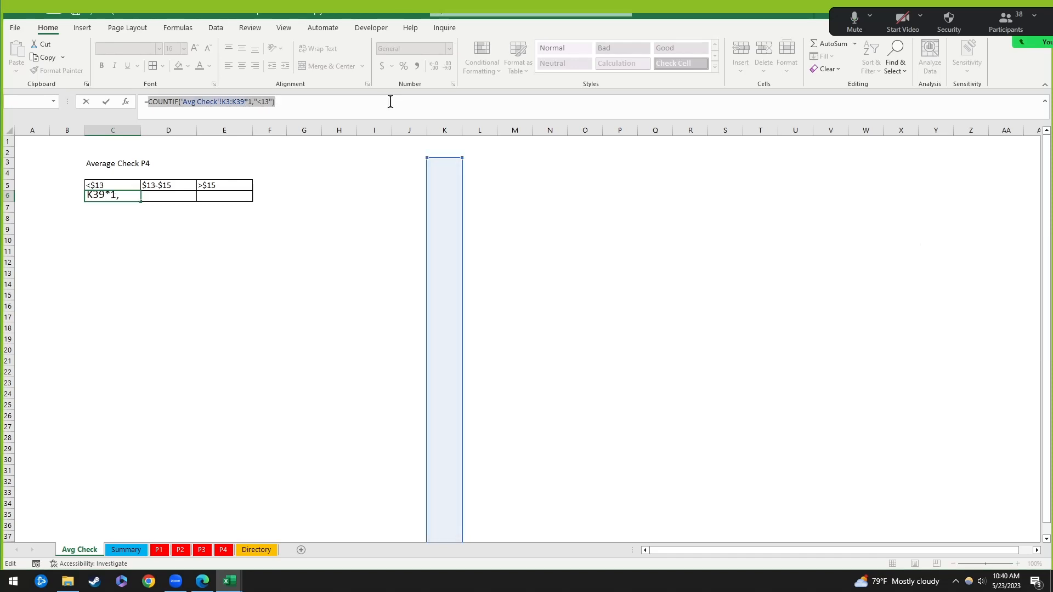
pyautogui.press('Escape')
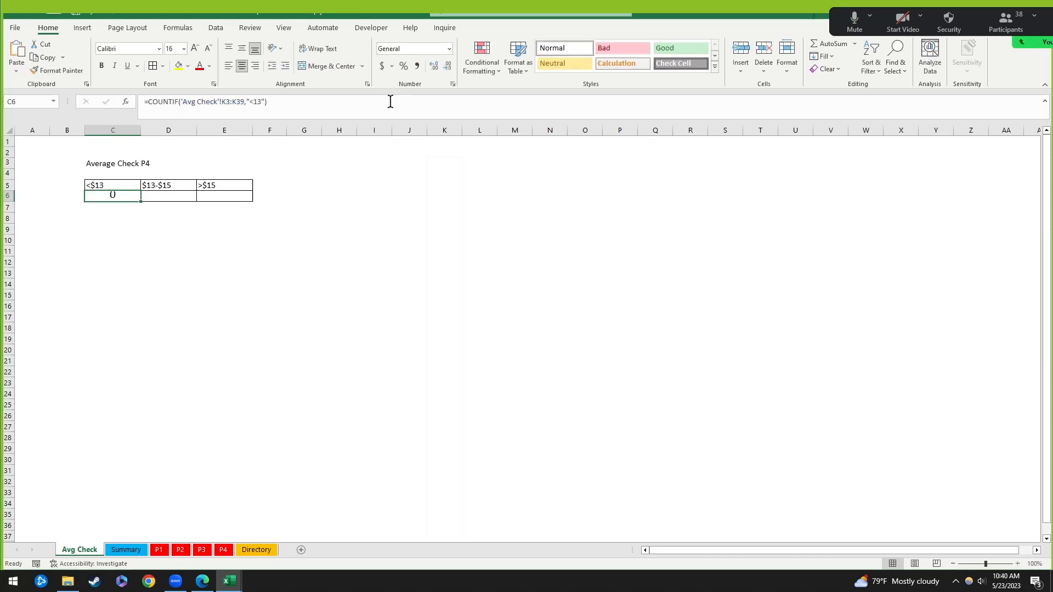
pyautogui.click(265, 103)
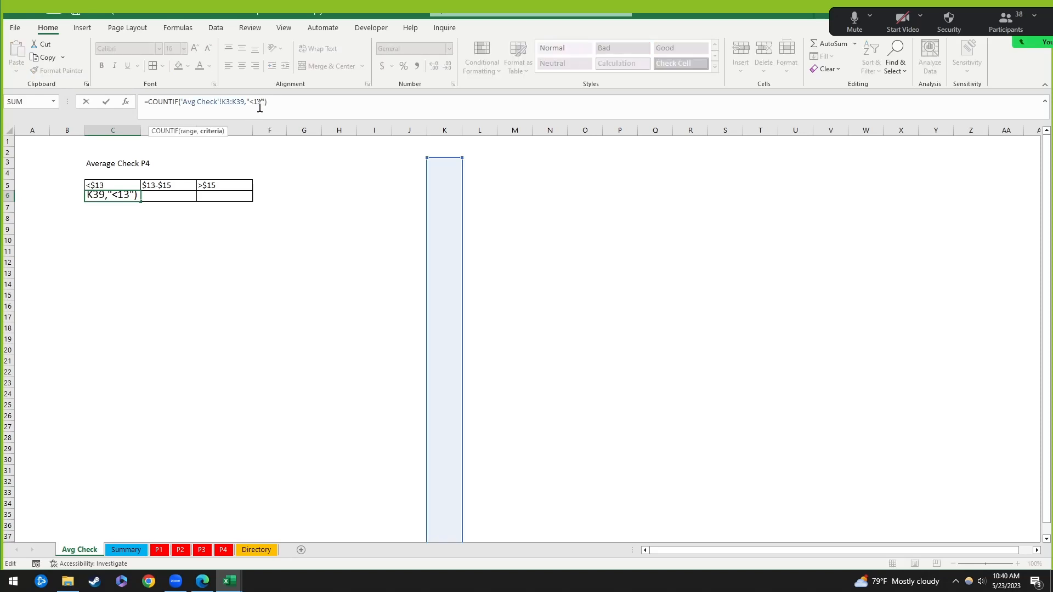
pyautogui.press('BackSpace')
pyautogui.press('BackSpace')
pyautogui.press('BackSpace')
pyautogui.press('BackSpace')
pyautogui.press('BackSpace')
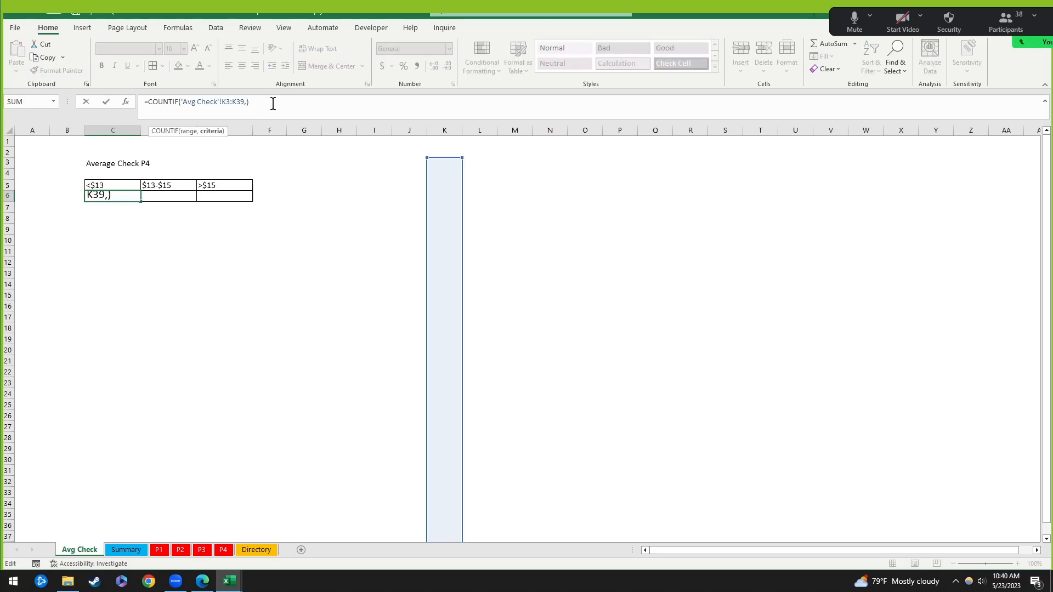
pyautogui.write('"<13")')
pyautogui.press('Return')
pyautogui.press('Return')
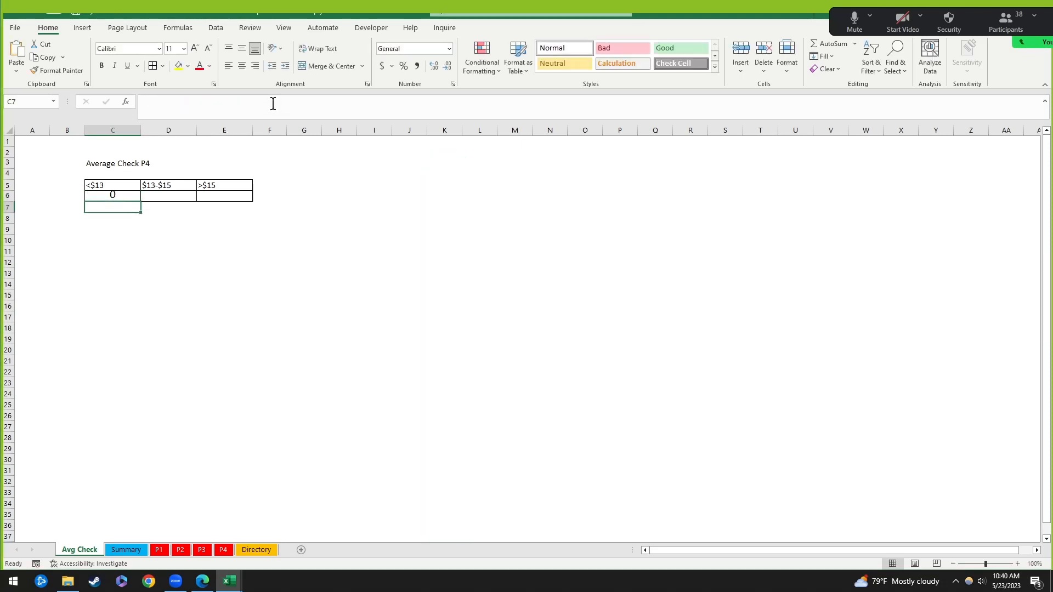
pyautogui.press('Up')
# Step: Cut the 'Avg Check'!K3:K39 range out of C6's formula, leaving =COUNTIF(
pyautogui.click(221, 102)
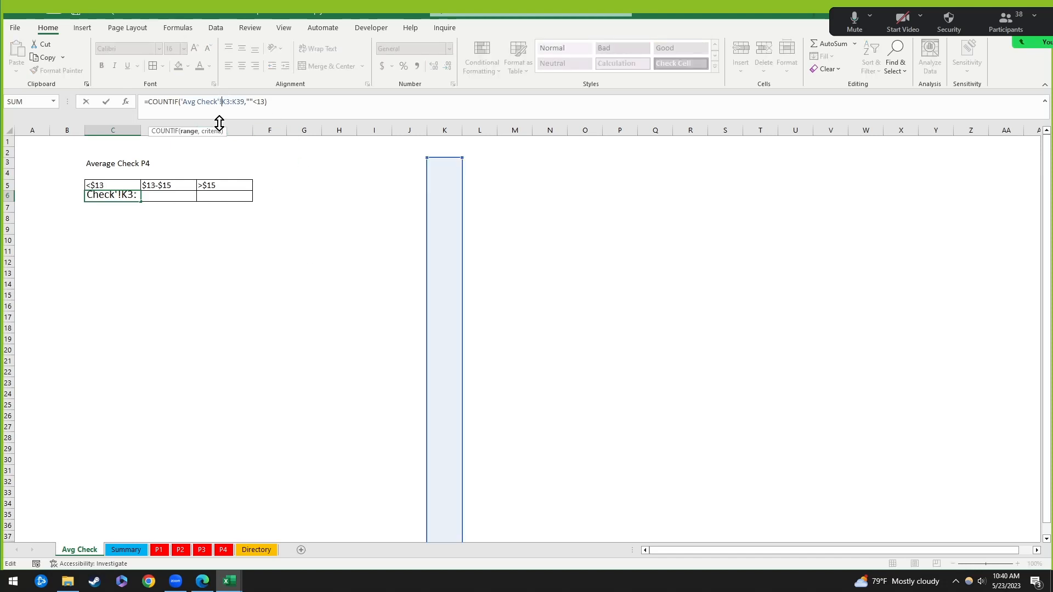
pyautogui.moveTo(235, 105); pyautogui.dragTo(179, 105)
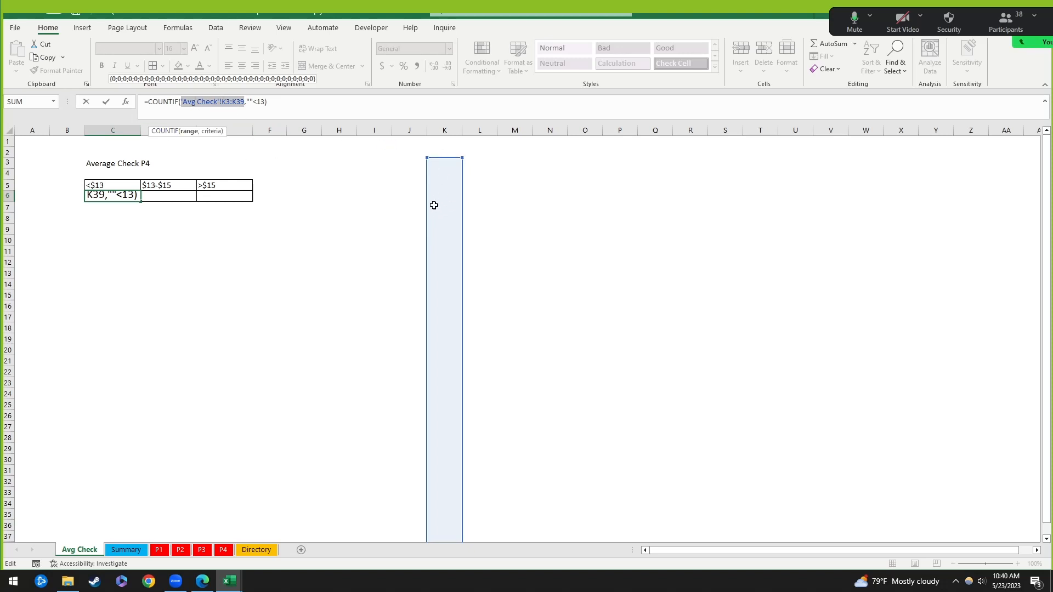
pyautogui.click(282, 101)
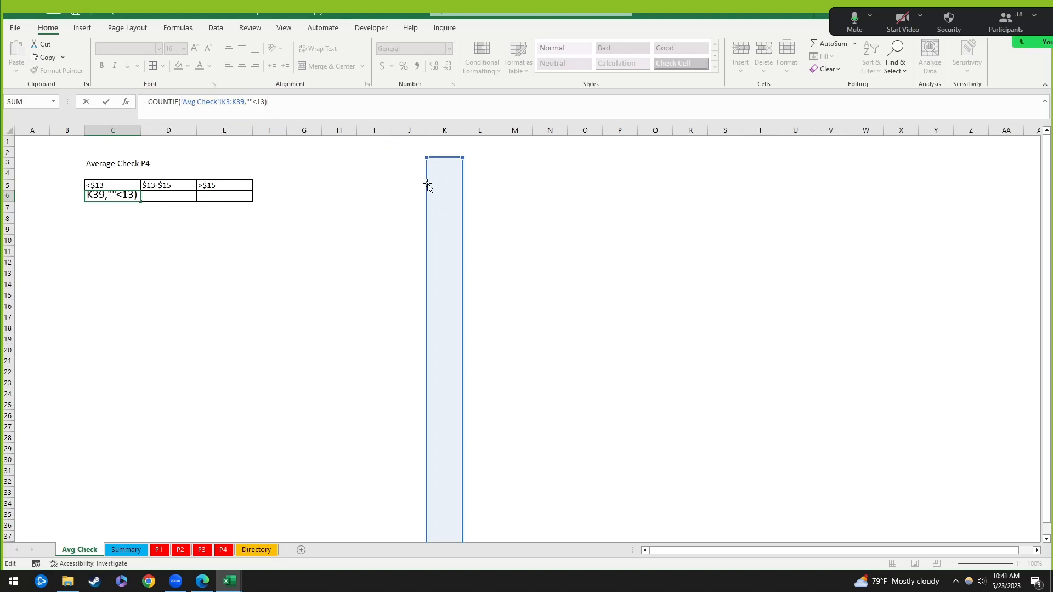
pyautogui.moveTo(428, 184)
pyautogui.mouseDown()
pyautogui.moveTo(496, 186)
pyautogui.moveTo(426, 193)
pyautogui.moveTo(445, 192)
pyautogui.mouseUp()
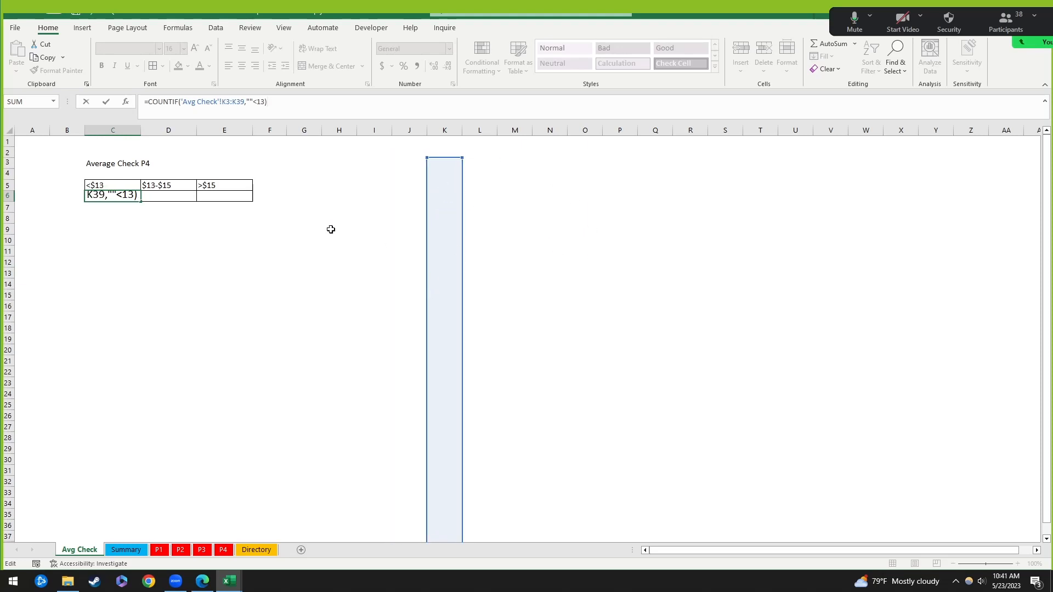
pyautogui.moveTo(245, 102); pyautogui.dragTo(179, 104)
pyautogui.press('BackSpace')
pyautogui.press('BackSpace')
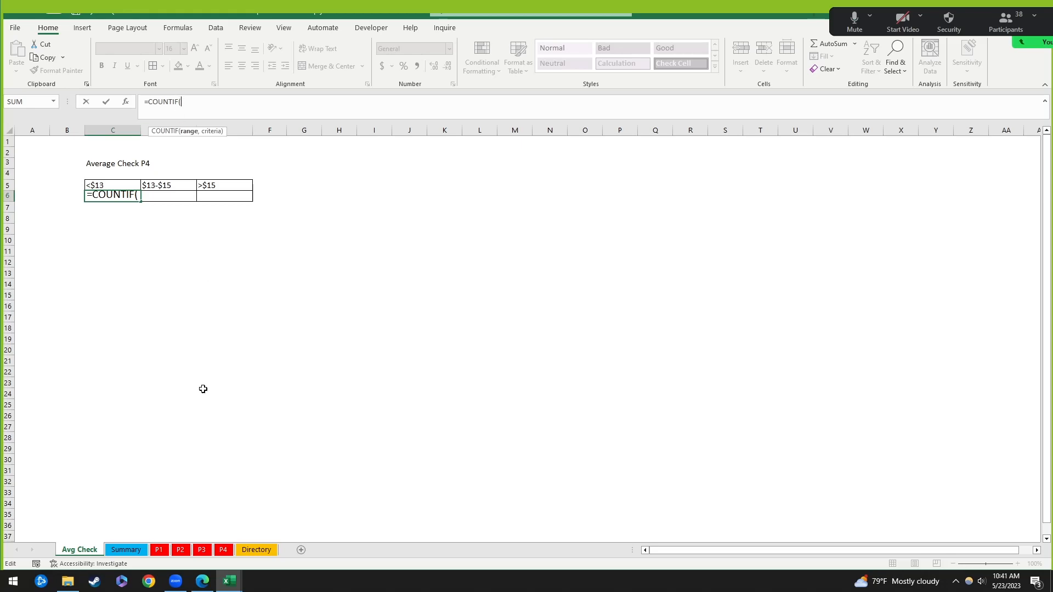
# Step: Complete C6 as =COUNTIF('P4'!K3:K39,"<13"), which returns 8
pyautogui.click(222, 552)
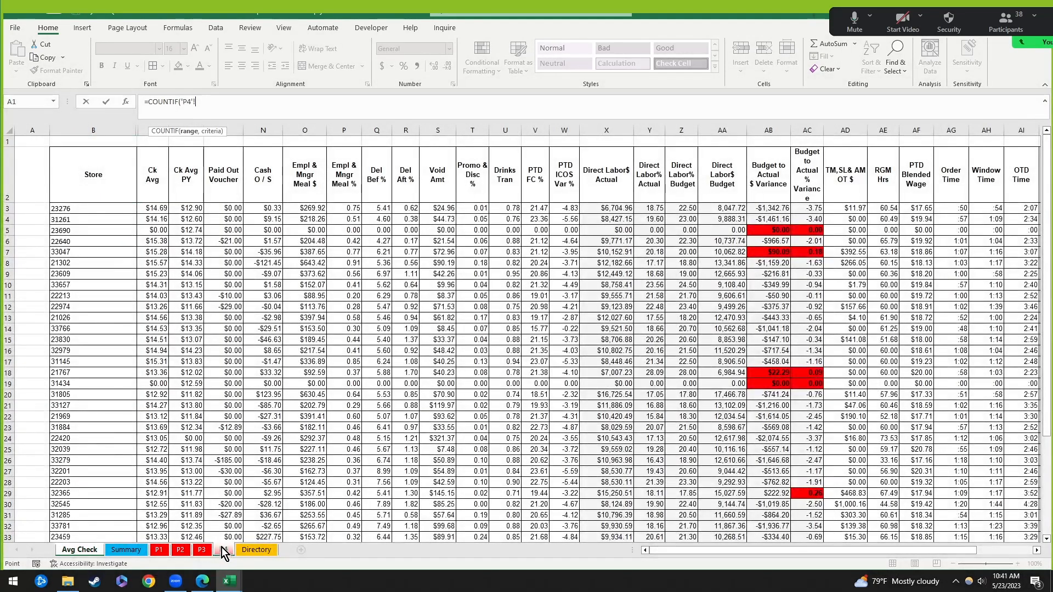
pyautogui.click(155, 208)
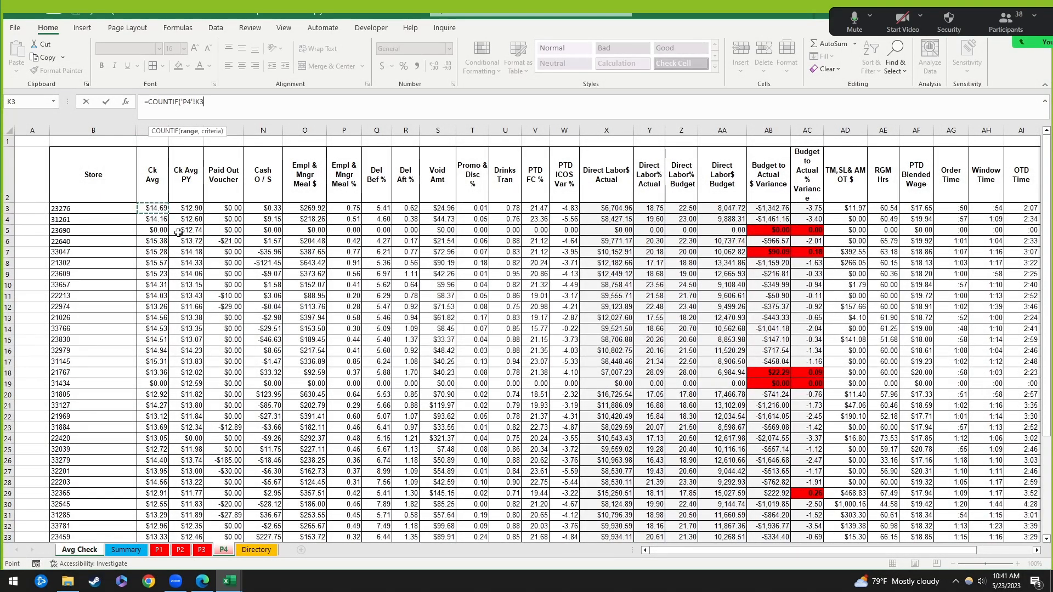
pyautogui.scroll(-7, 210, 388)
pyautogui.keyDown('shift'); pyautogui.click(157, 338); pyautogui.keyUp('shift')
pyautogui.scroll(7, 324, 345)
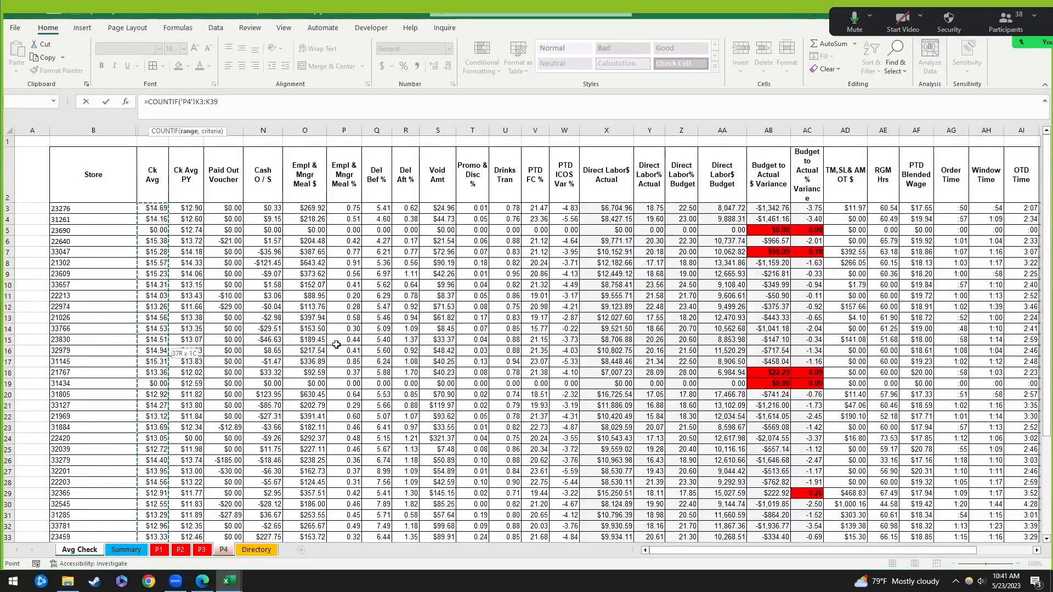
pyautogui.write(',')
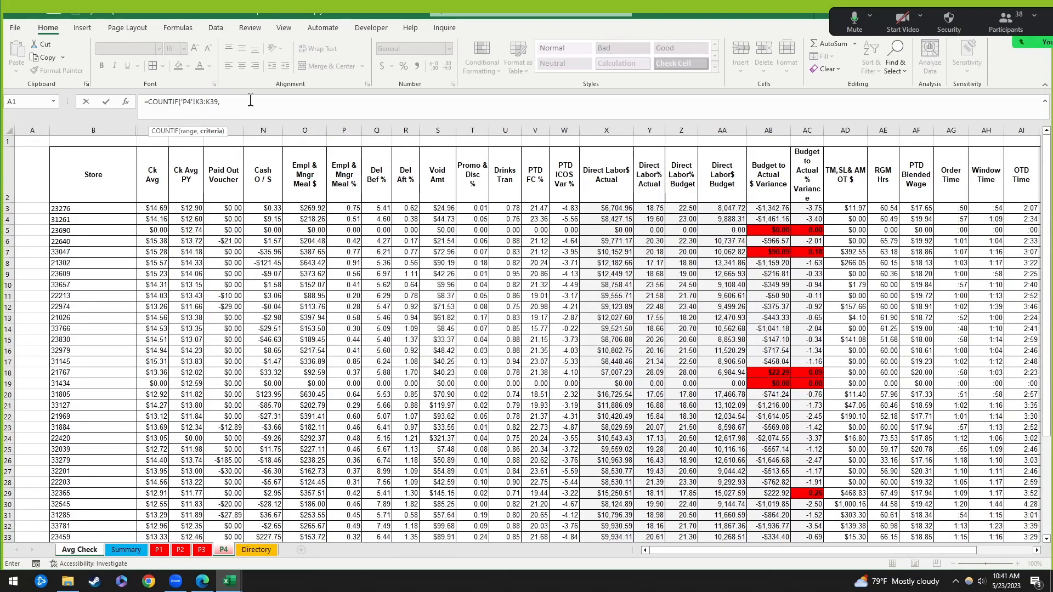
pyautogui.write('<13')
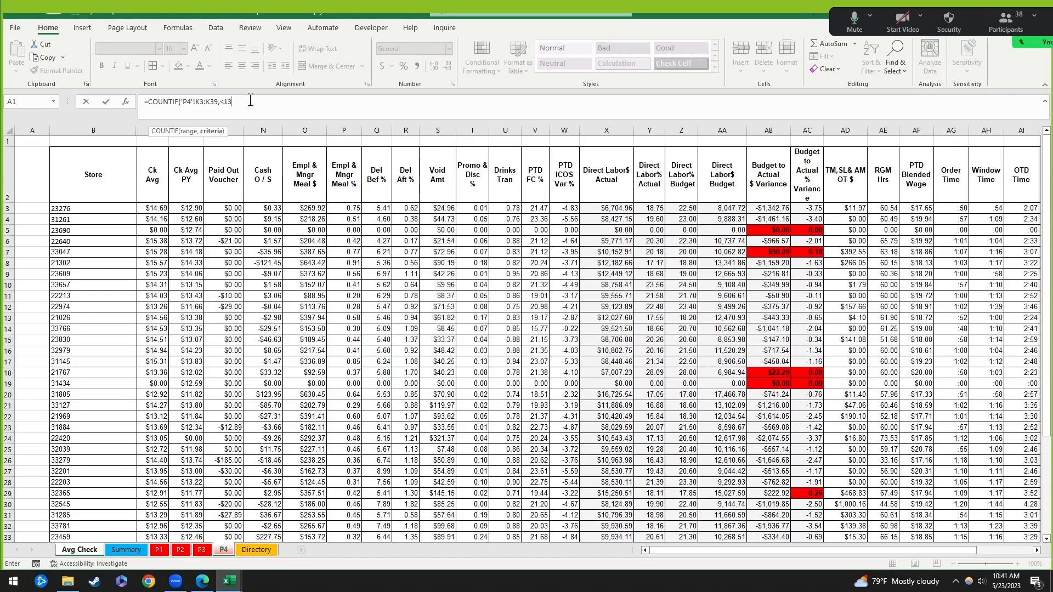
pyautogui.click(220, 101)
pyautogui.write('"')
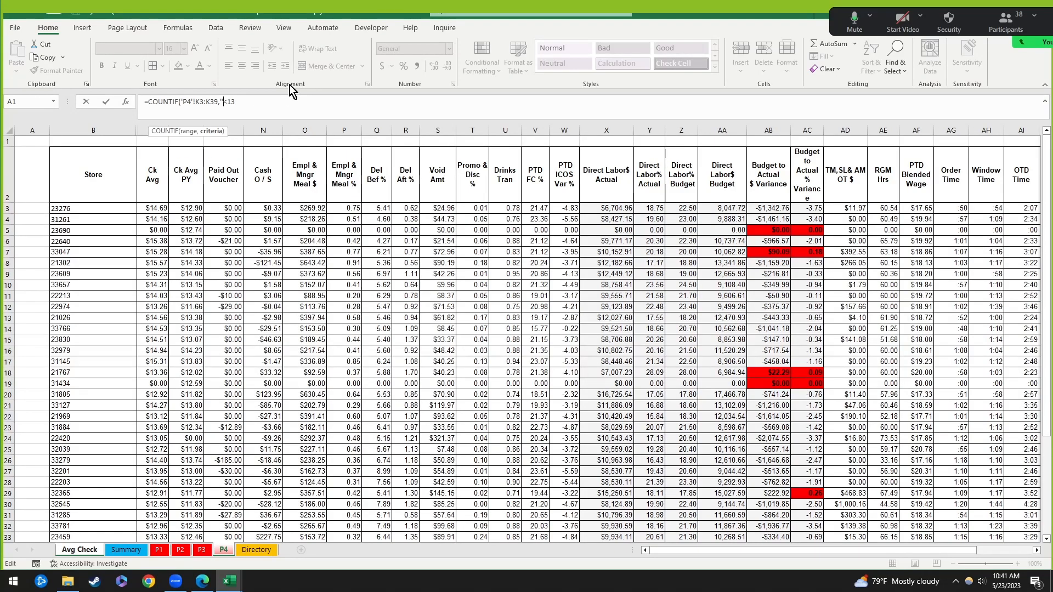
pyautogui.click(277, 100)
pyautogui.write('"')
pyautogui.press('Return')
pyautogui.press('Up')
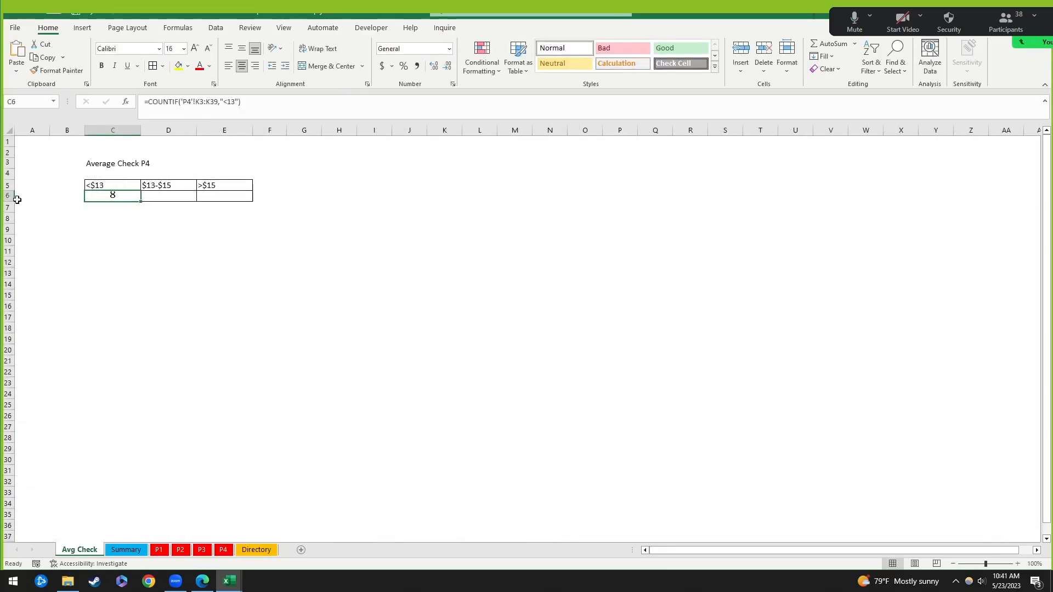
# Step: Make row 6 taller and inspect the <$13 COUNTIF formula in C6
pyautogui.moveTo(17, 200); pyautogui.dragTo(12, 207)
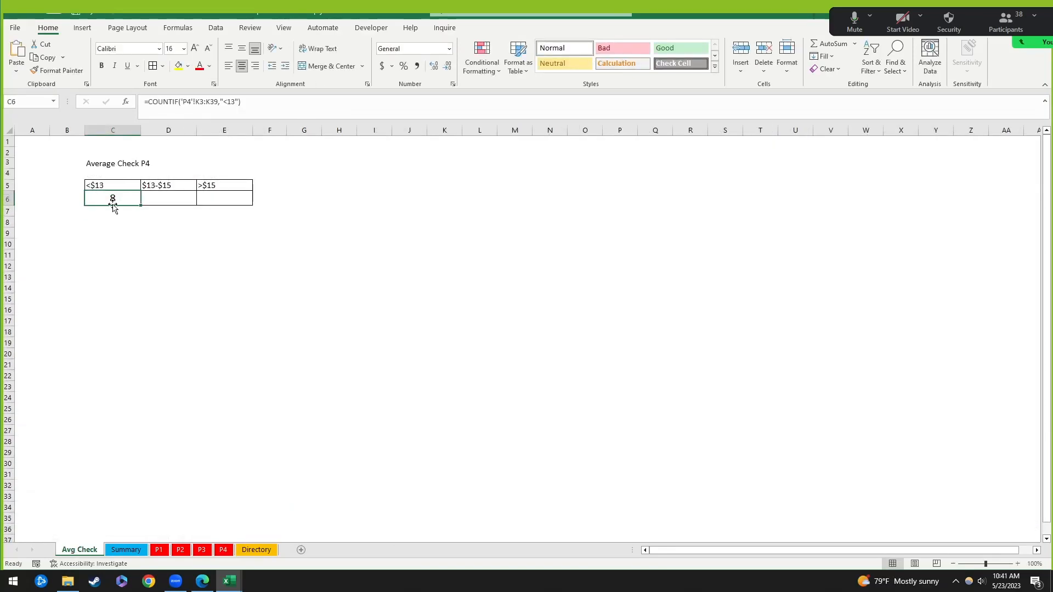
pyautogui.click(175, 198)
pyautogui.click(104, 199)
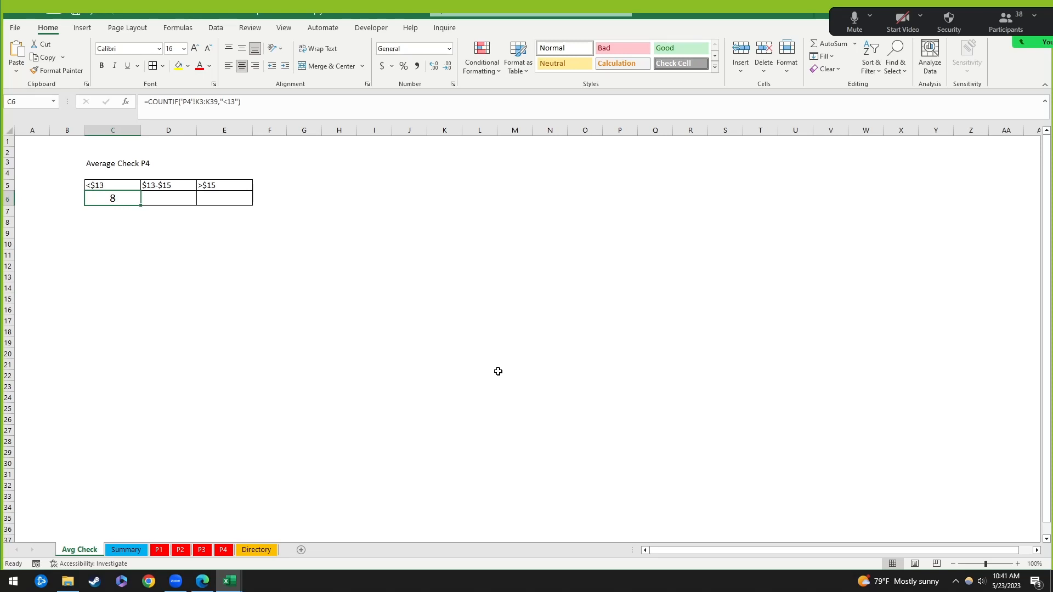
pyautogui.click(341, 231)
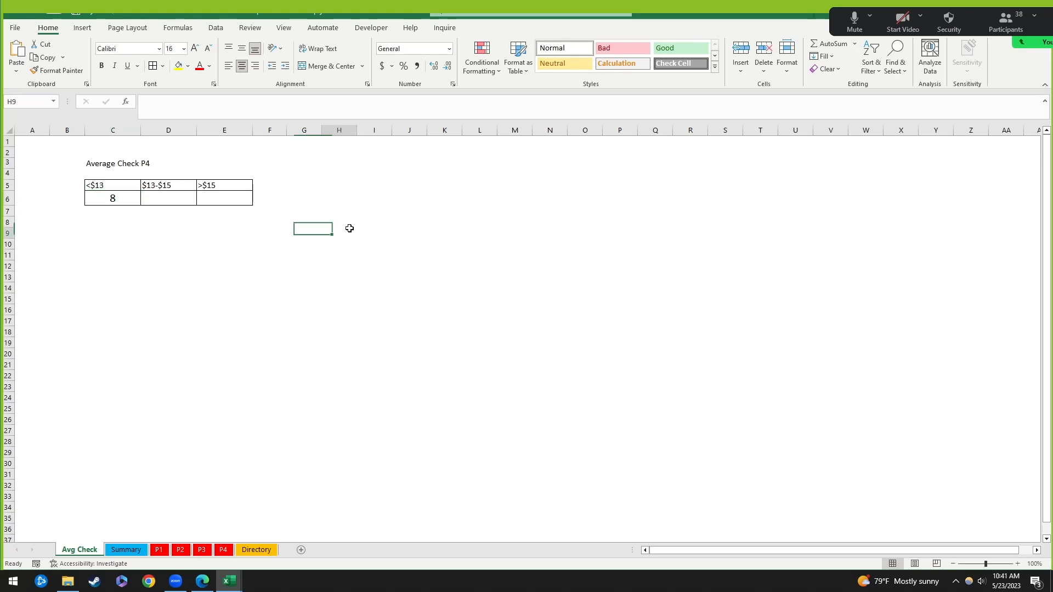
pyautogui.click(130, 198)
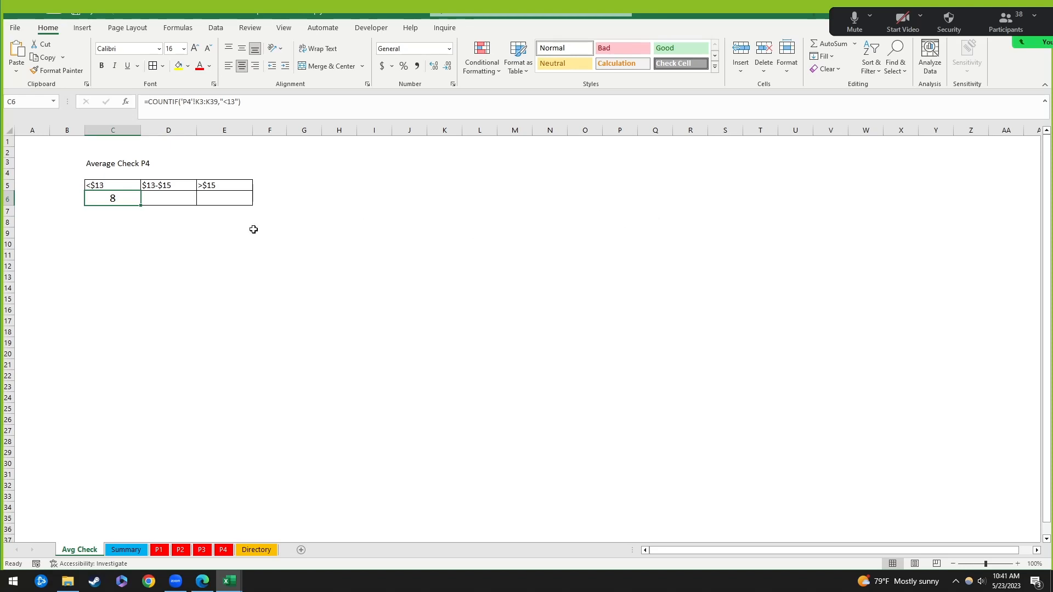
pyautogui.click(135, 241)
pyautogui.click(128, 204)
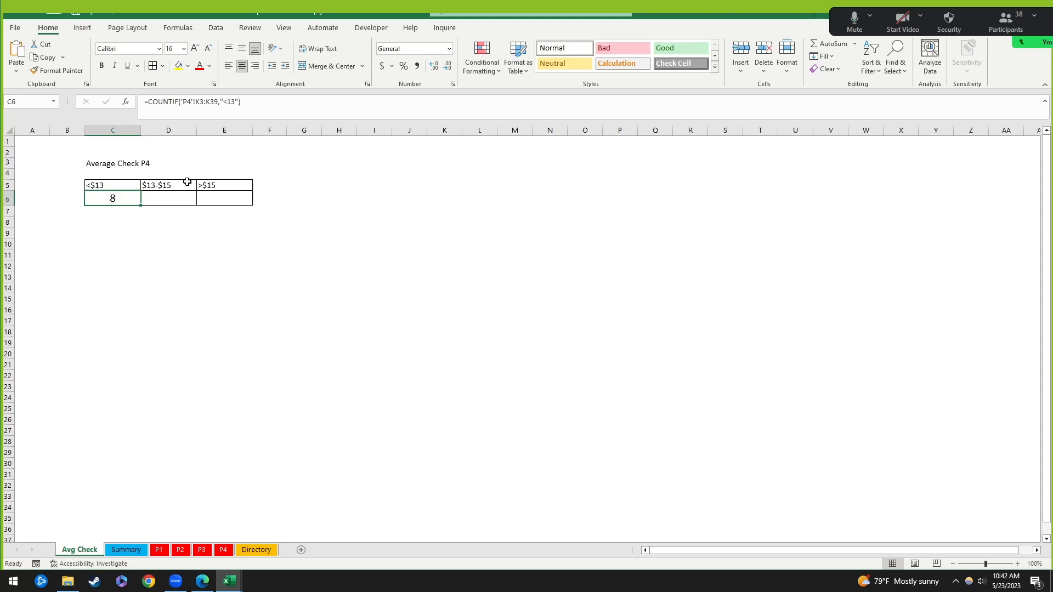
pyautogui.click(228, 208)
pyautogui.click(137, 200)
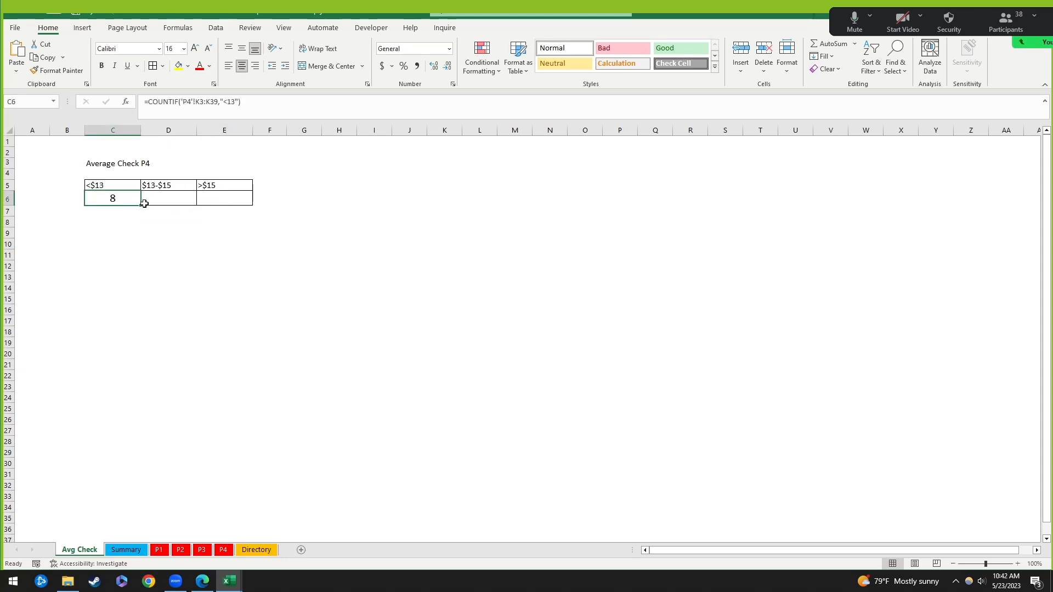
pyautogui.click(169, 197)
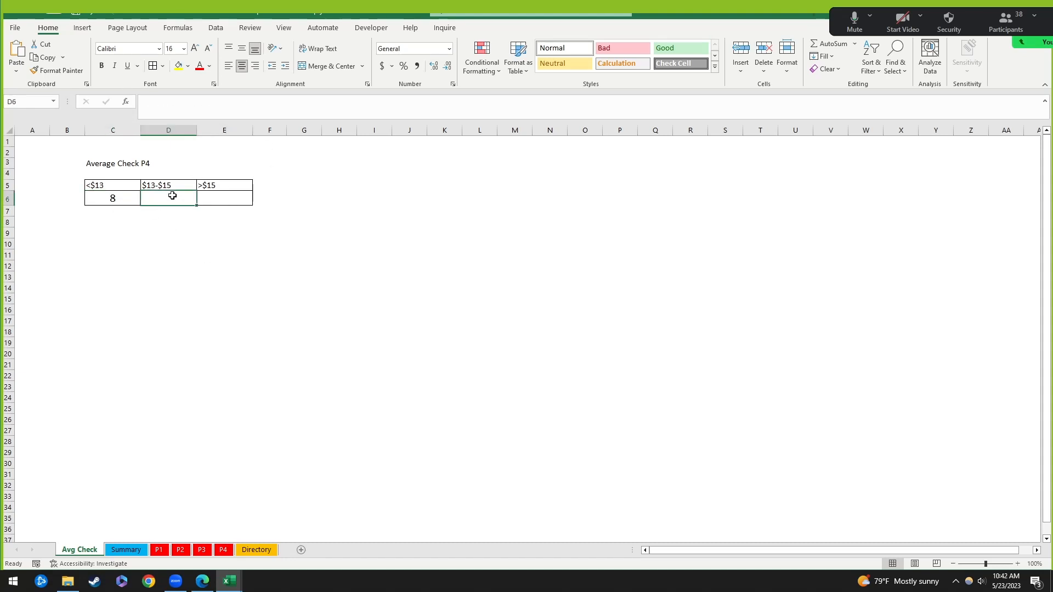
pyautogui.click(167, 186)
# Step: Compare the empty $13-$15 and >$15 result cells with the C6 formula
pyautogui.moveTo(175, 188); pyautogui.dragTo(169, 197)
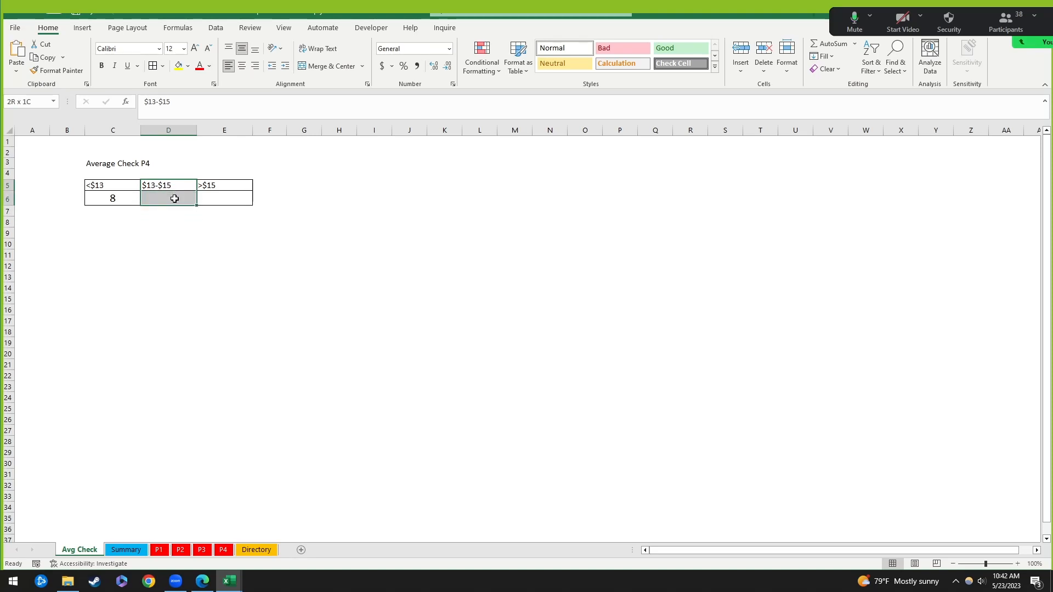
pyautogui.click(173, 198)
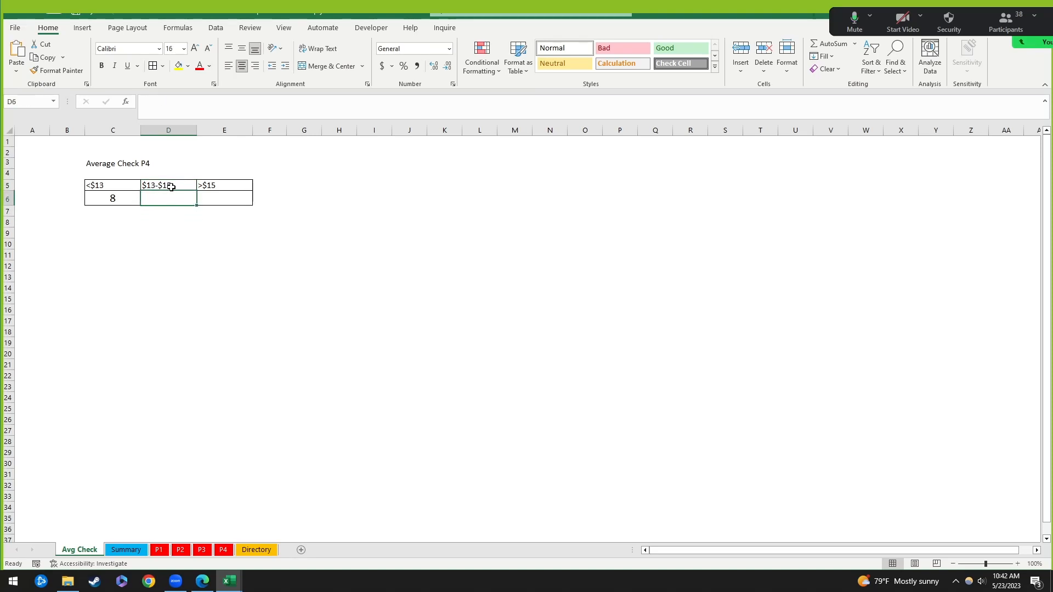
pyautogui.click(226, 198)
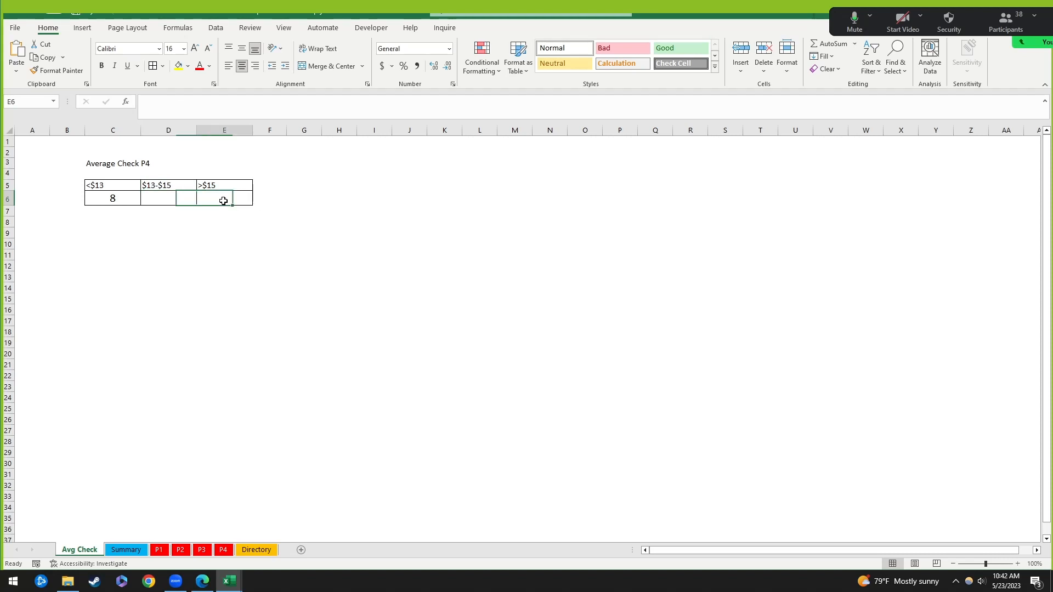
pyautogui.click(170, 254)
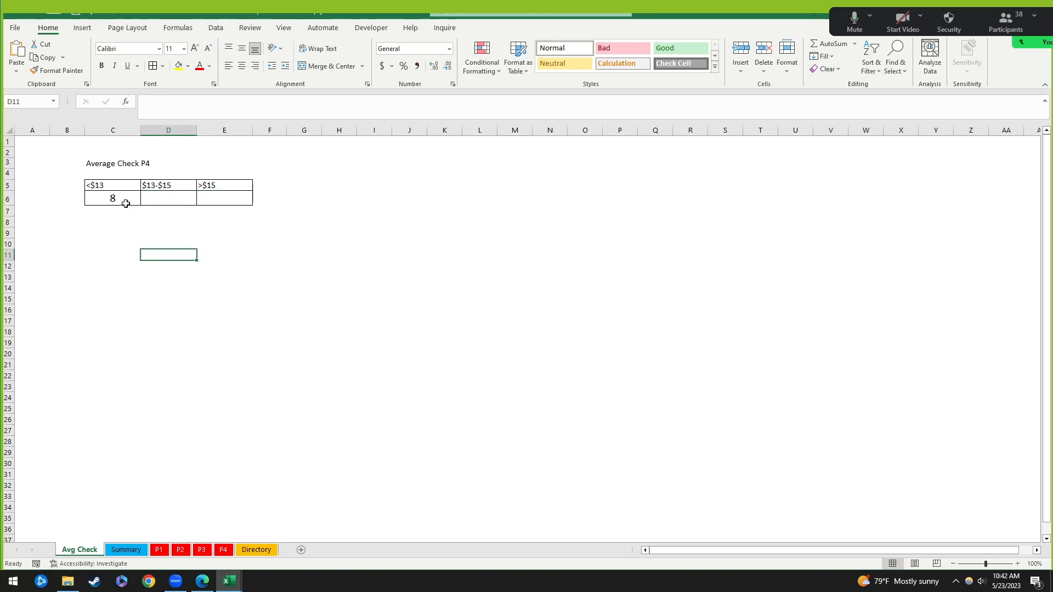
pyautogui.click(113, 198)
pyautogui.click(217, 198)
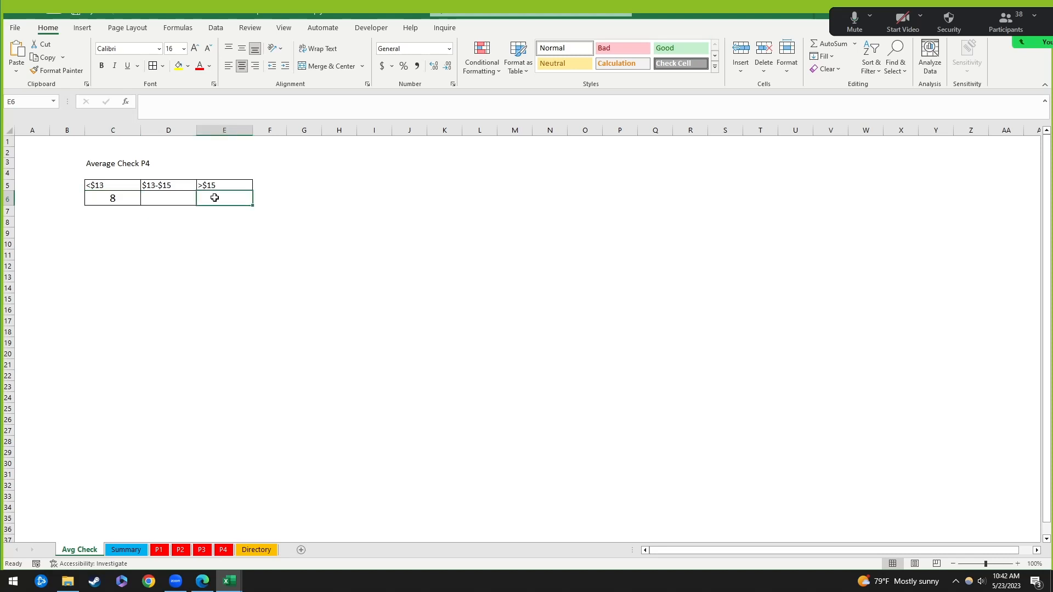
pyautogui.click(135, 198)
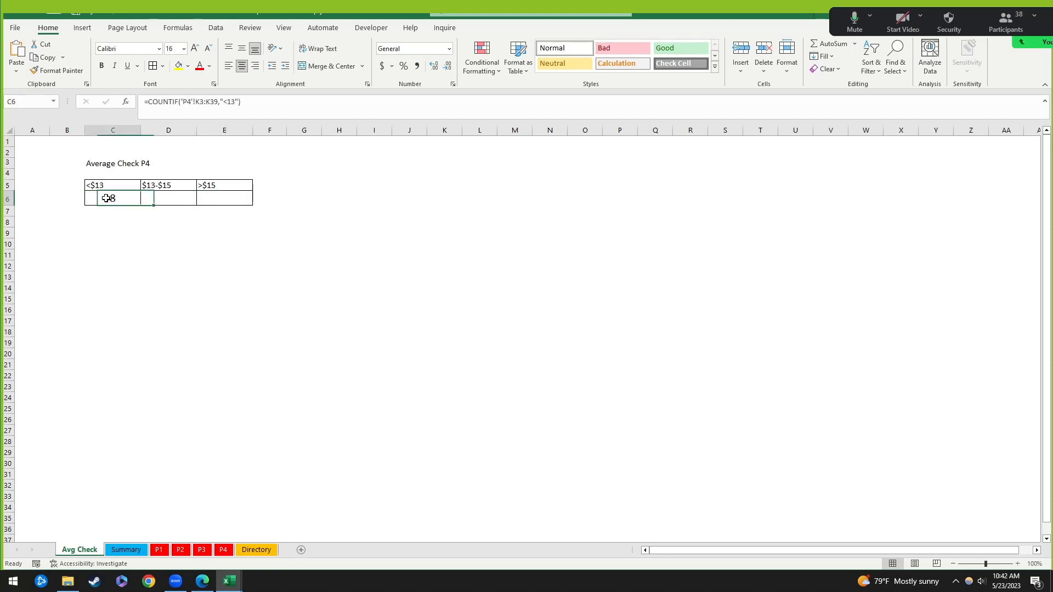
pyautogui.click(203, 200)
pyautogui.click(130, 200)
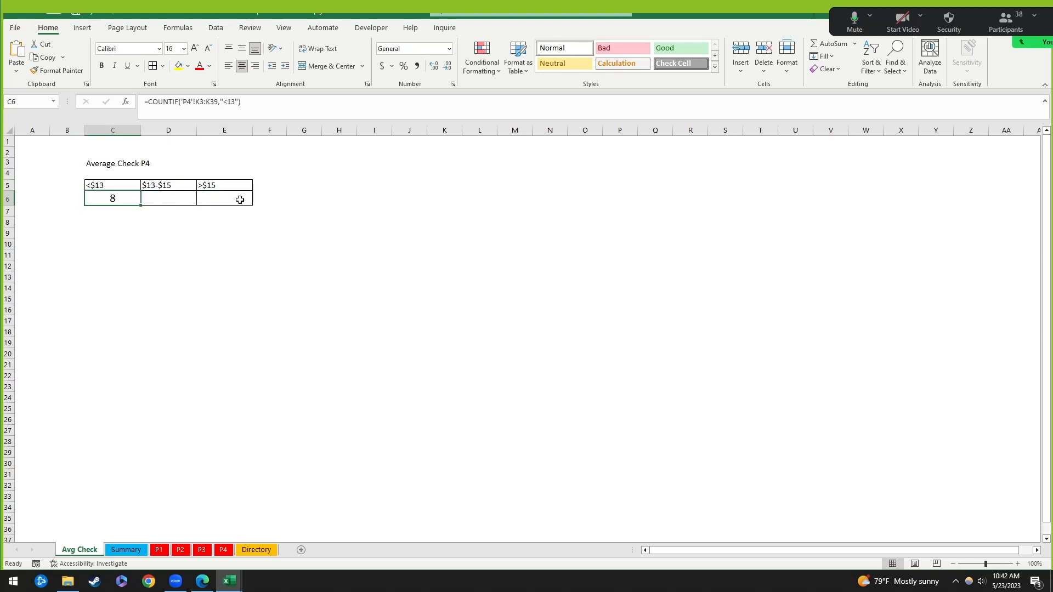
pyautogui.click(212, 199)
pyautogui.click(112, 198)
# Step: Copy C6's COUNTIF formula text and paste it into E6 under >$15
pyautogui.moveTo(247, 102); pyautogui.dragTo(131, 108)
pyautogui.hotkey('ctrl', 'c')
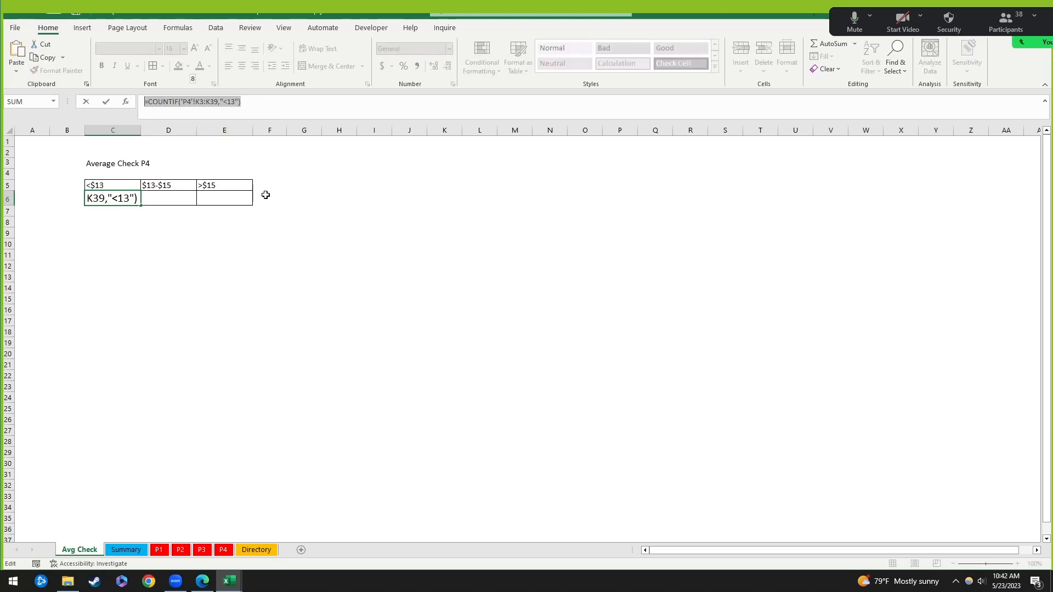
pyautogui.hotkey('shift', 'Return')
pyautogui.press('Down')
pyautogui.press('Right')
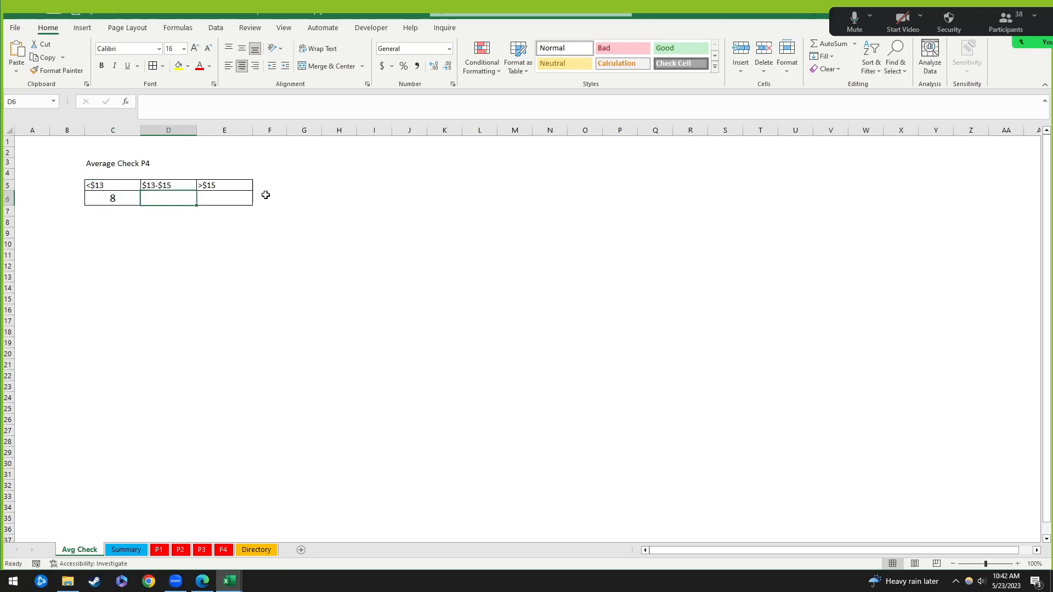
pyautogui.press('Right')
pyautogui.click(242, 234)
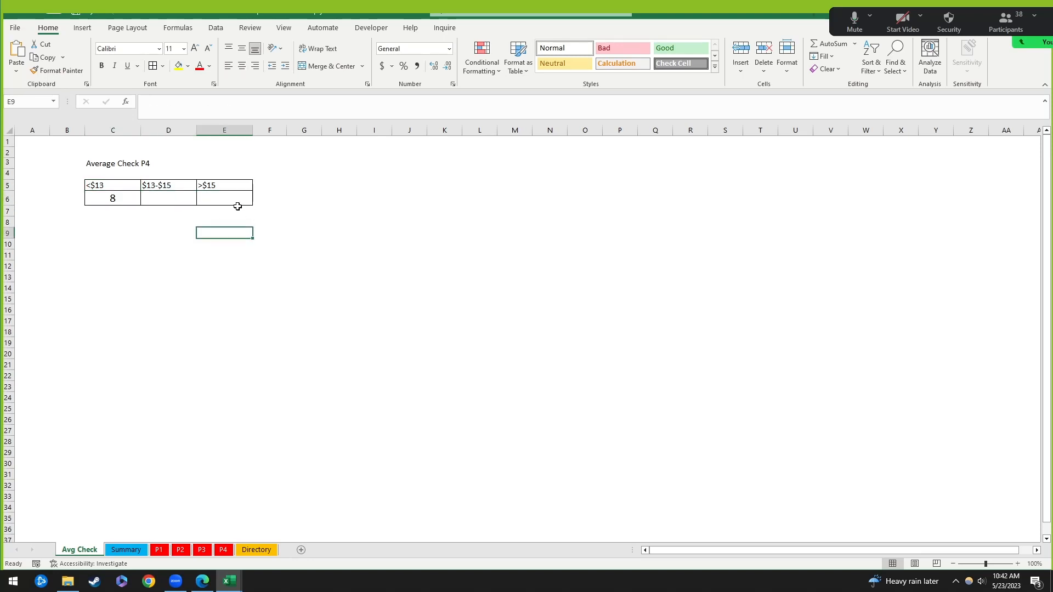
pyautogui.click(235, 198)
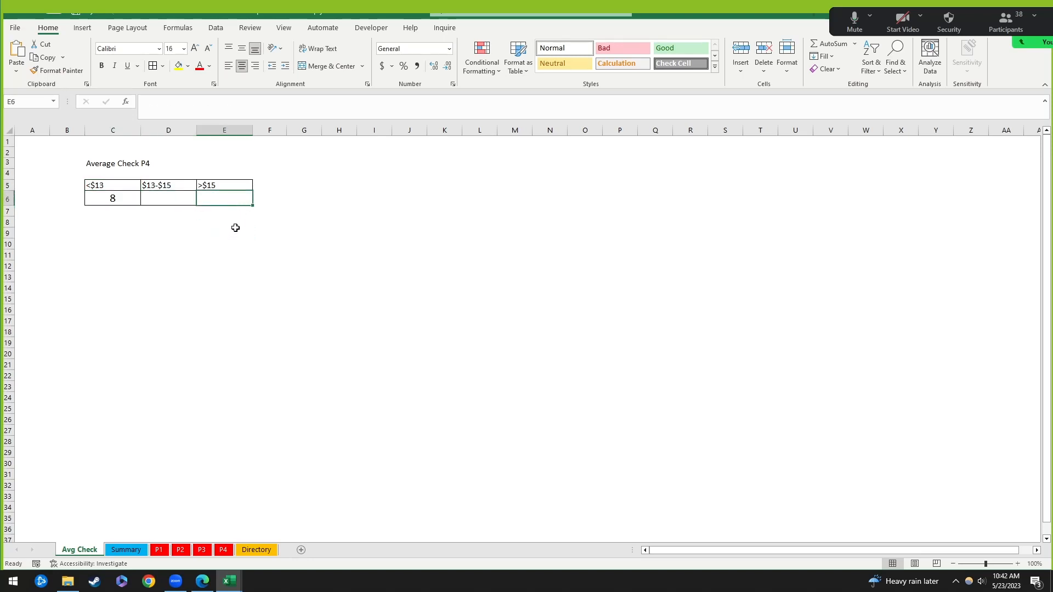
pyautogui.hotkey('ctrl', 'v')
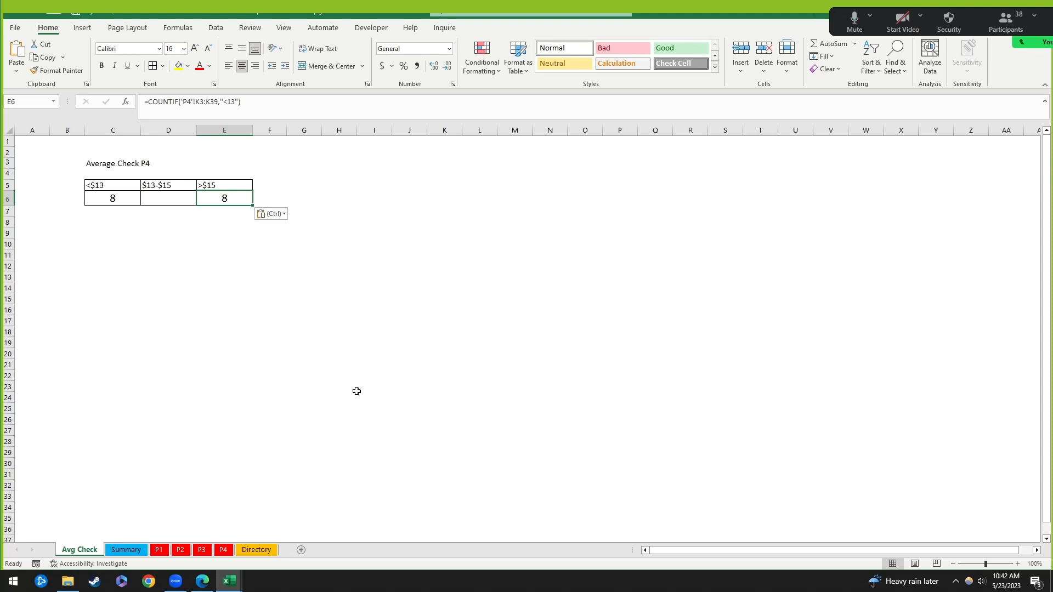
pyautogui.click(244, 321)
pyautogui.click(123, 195)
pyautogui.hotkey('ctrl', 'c')
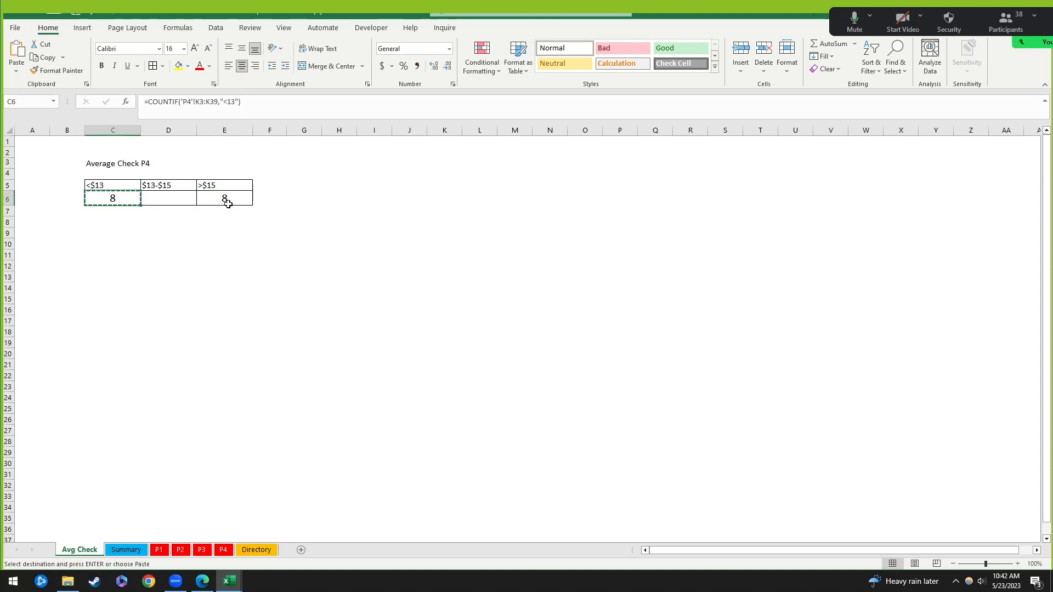
pyautogui.click(227, 203)
pyautogui.hotkey('ctrl', 'v')
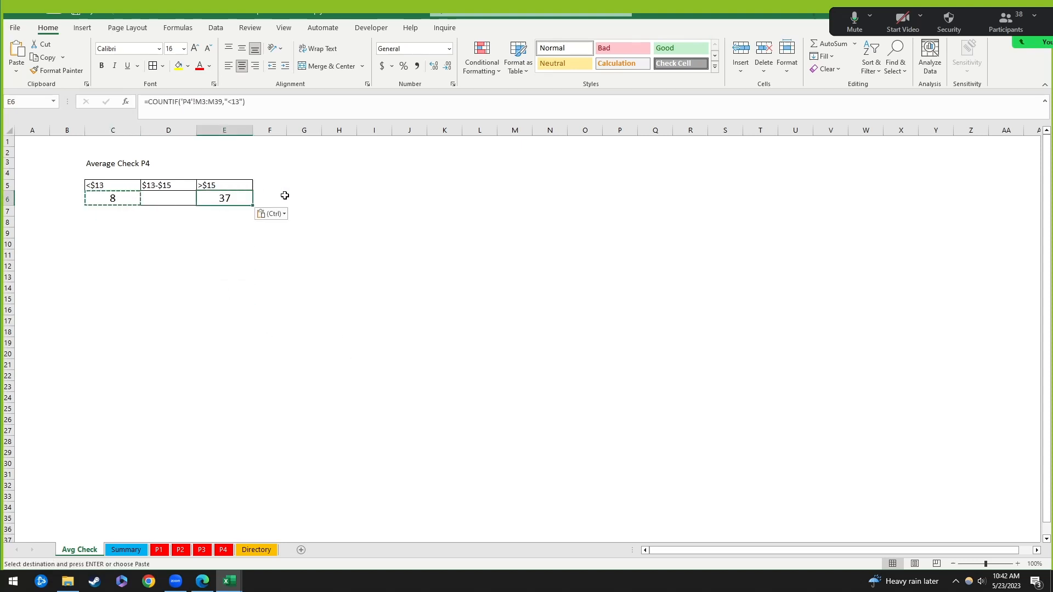
pyautogui.click(235, 103)
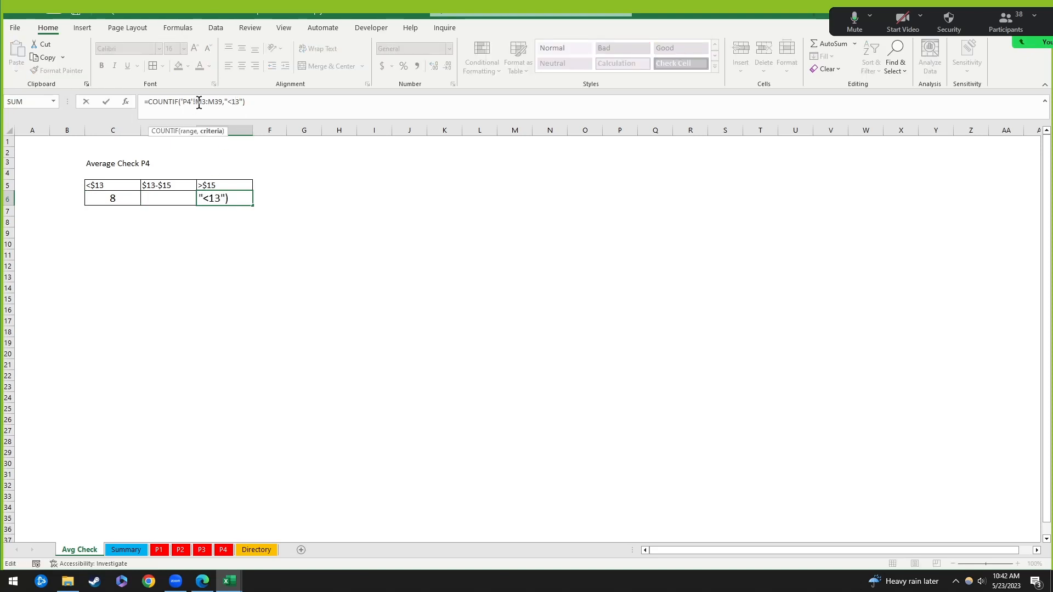
pyautogui.moveTo(196, 103); pyautogui.dragTo(223, 103)
pyautogui.click(385, 225)
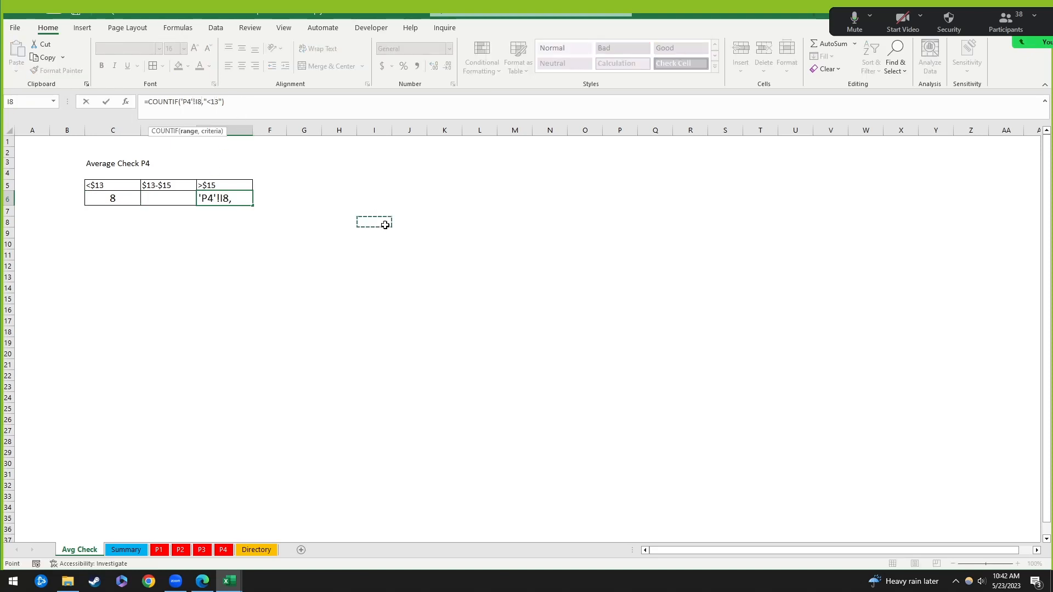
pyautogui.hotkey('ctrl', 'z')
pyautogui.hotkey('ctrl', 'z')
pyautogui.press('Escape')
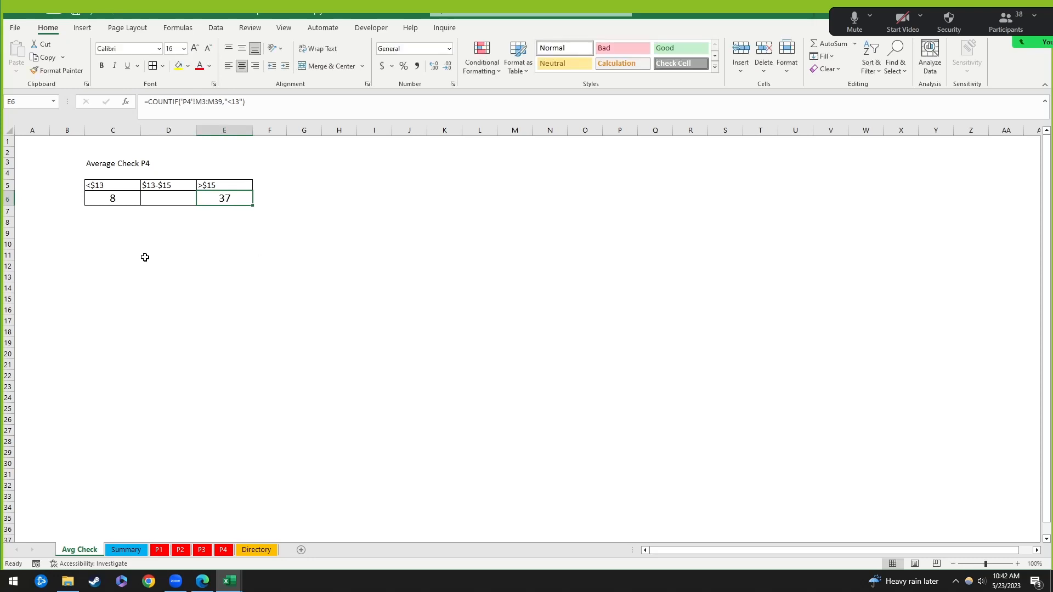
pyautogui.click(116, 199)
pyautogui.moveTo(265, 109); pyautogui.dragTo(100, 106)
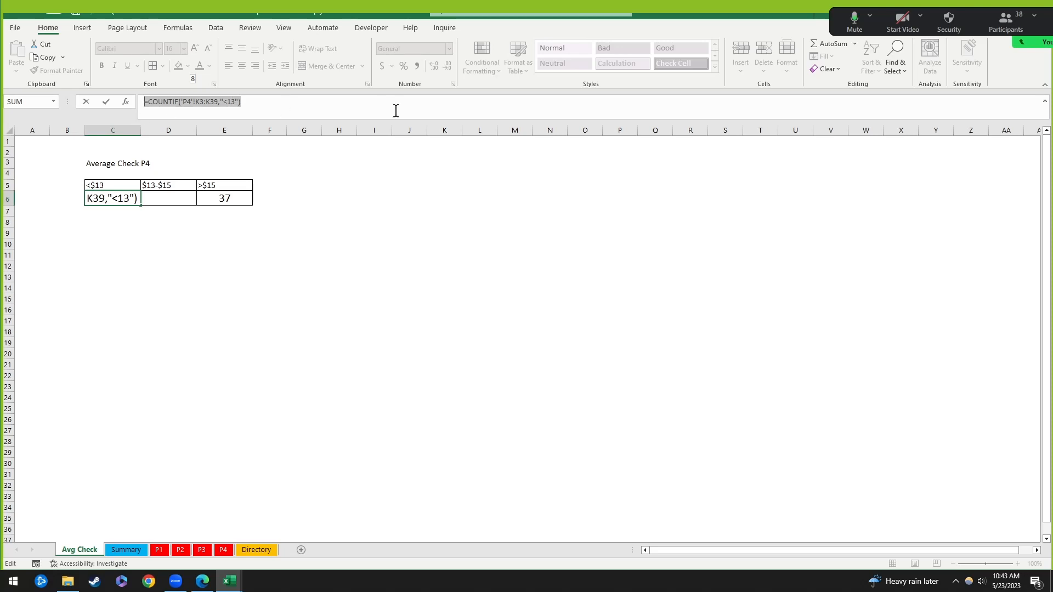
pyautogui.hotkey('ctrl', 'c')
pyautogui.press('Escape')
pyautogui.press('Right')
pyautogui.press('Right')
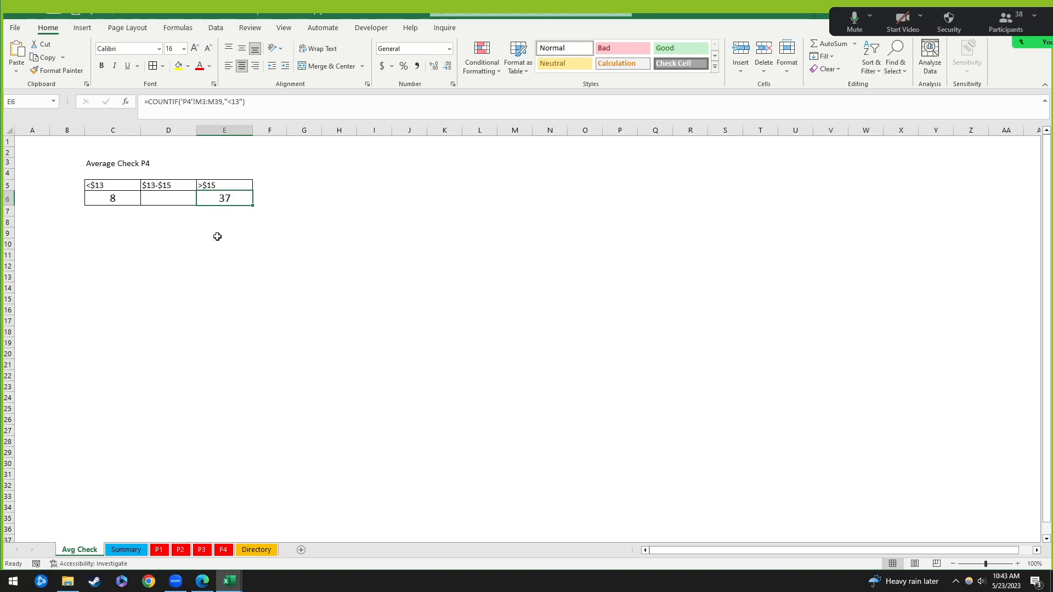
pyautogui.hotkey('ctrl', 'v')
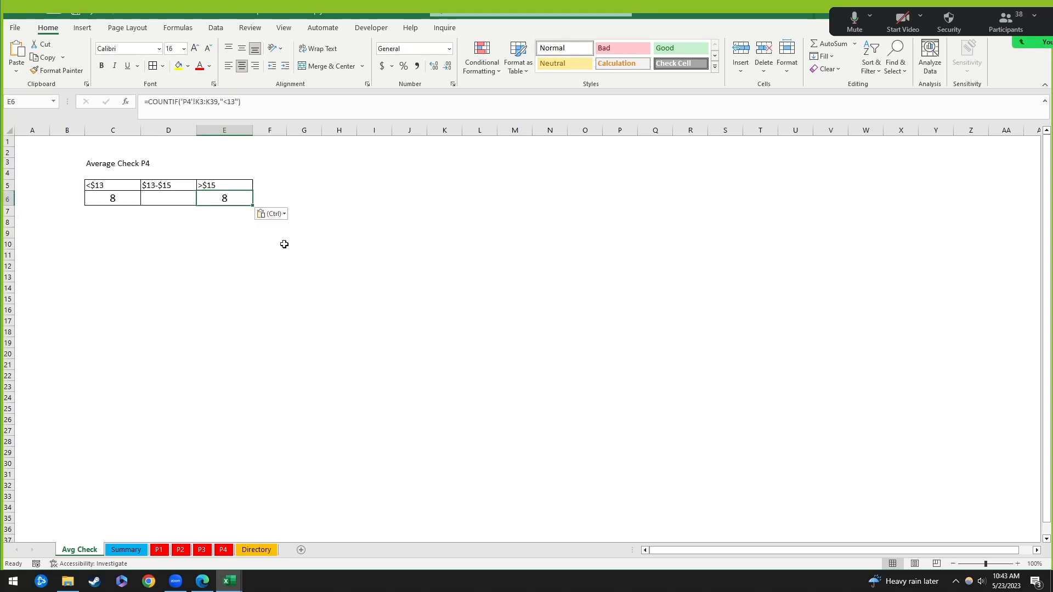
pyautogui.click(231, 276)
pyautogui.click(233, 196)
pyautogui.click(248, 106)
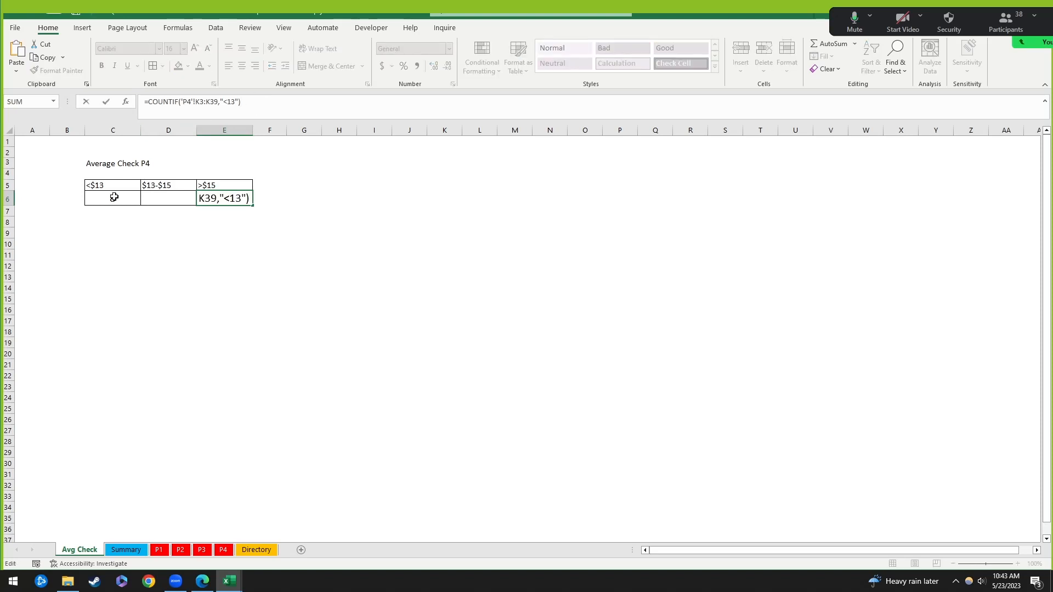
pyautogui.click(167, 276)
pyautogui.click(121, 198)
pyautogui.click(220, 199)
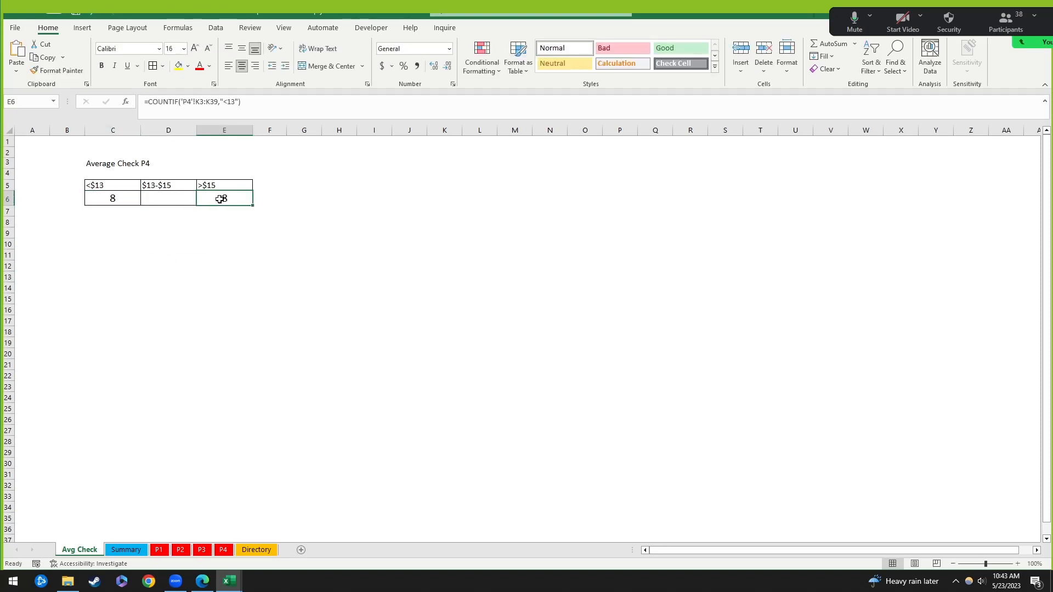
pyautogui.click(110, 200)
pyautogui.click(223, 198)
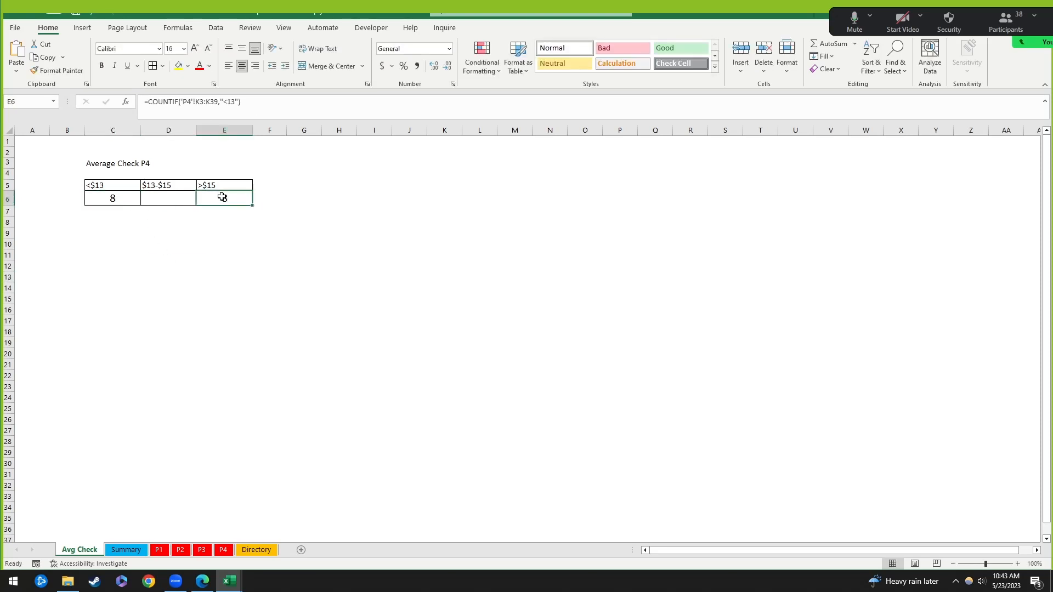
pyautogui.click(235, 104)
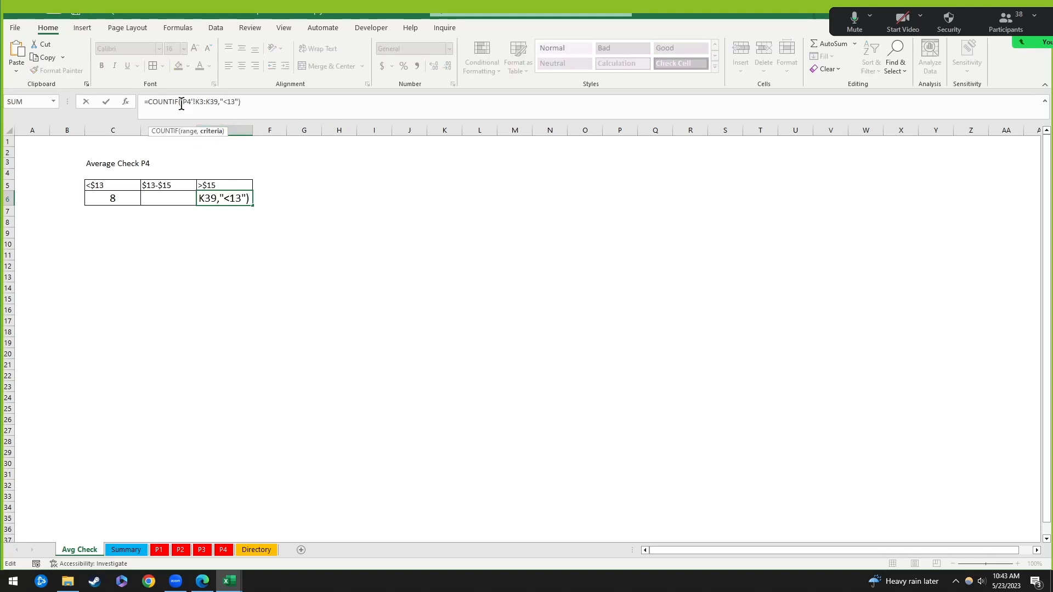
pyautogui.moveTo(181, 103); pyautogui.dragTo(226, 103)
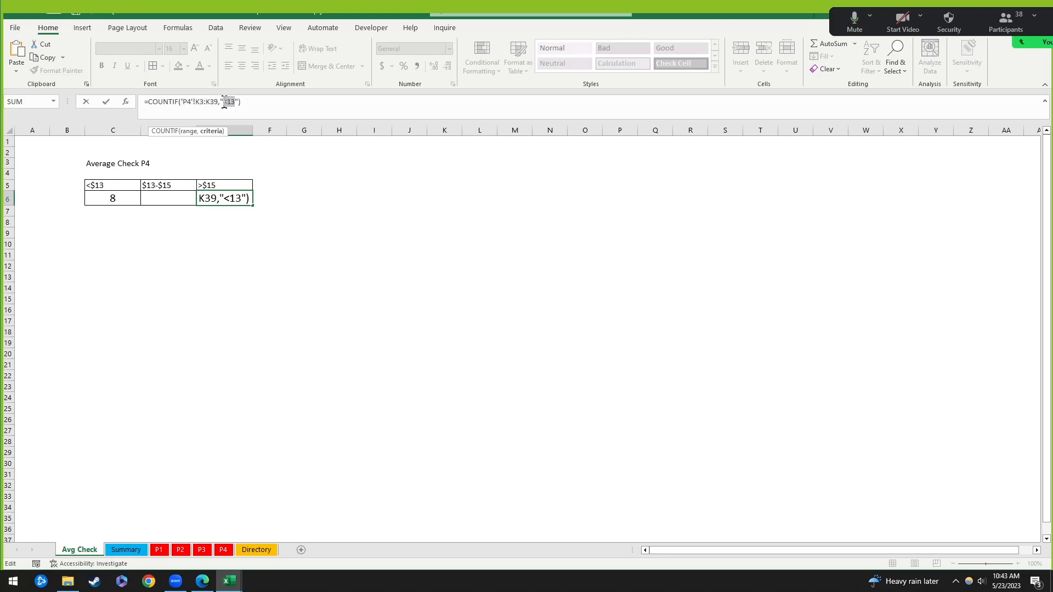
pyautogui.click(228, 103)
pyautogui.press('BackSpace')
pyautogui.write('>')
pyautogui.press('BackSpace')
pyautogui.write('5')
pyautogui.hotkey('ctrl', 'Return')
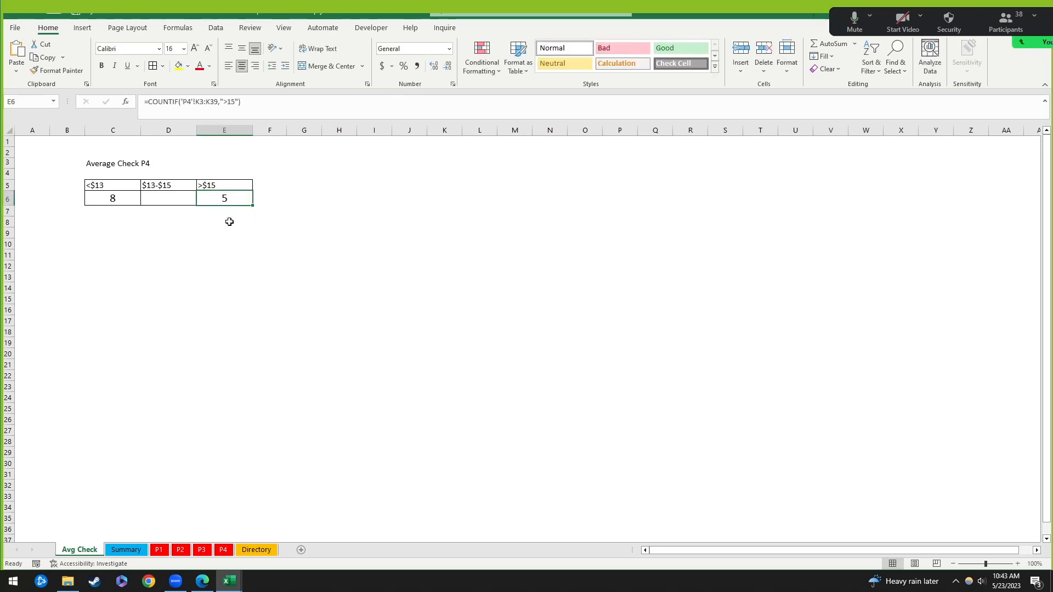
pyautogui.click(329, 237)
pyautogui.click(226, 199)
pyautogui.click(96, 198)
pyautogui.click(242, 196)
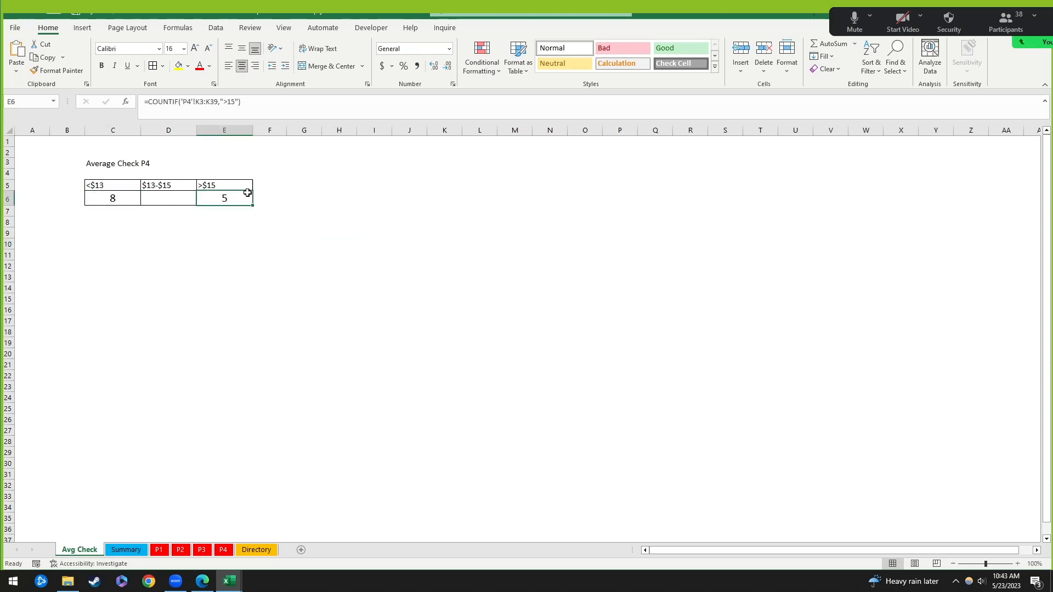
pyautogui.click(251, 298)
pyautogui.click(225, 199)
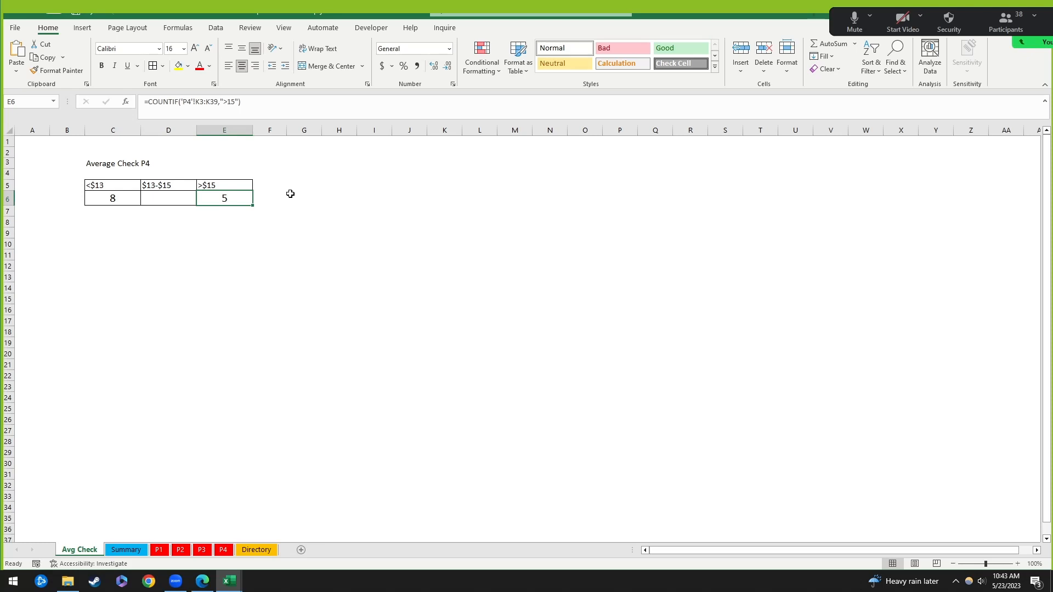
pyautogui.click(159, 246)
pyautogui.click(113, 194)
pyautogui.click(239, 202)
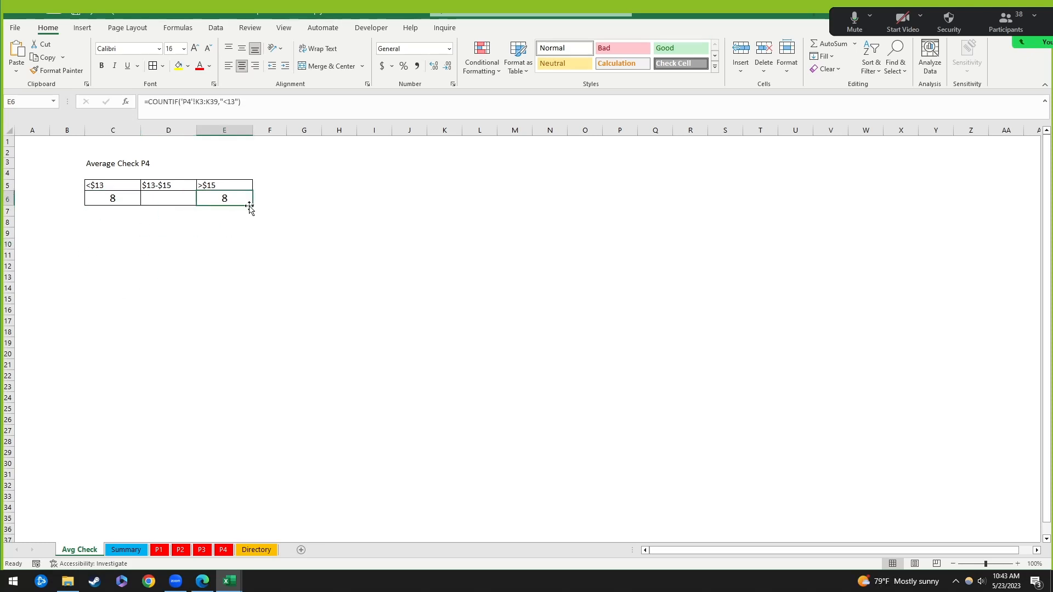
# Step: Clear E6 and make C6's K3:K39 range reference absolute
pyautogui.press('Delete')
pyautogui.moveTo(147, 255); pyautogui.dragTo(136, 251)
pyautogui.click(111, 205)
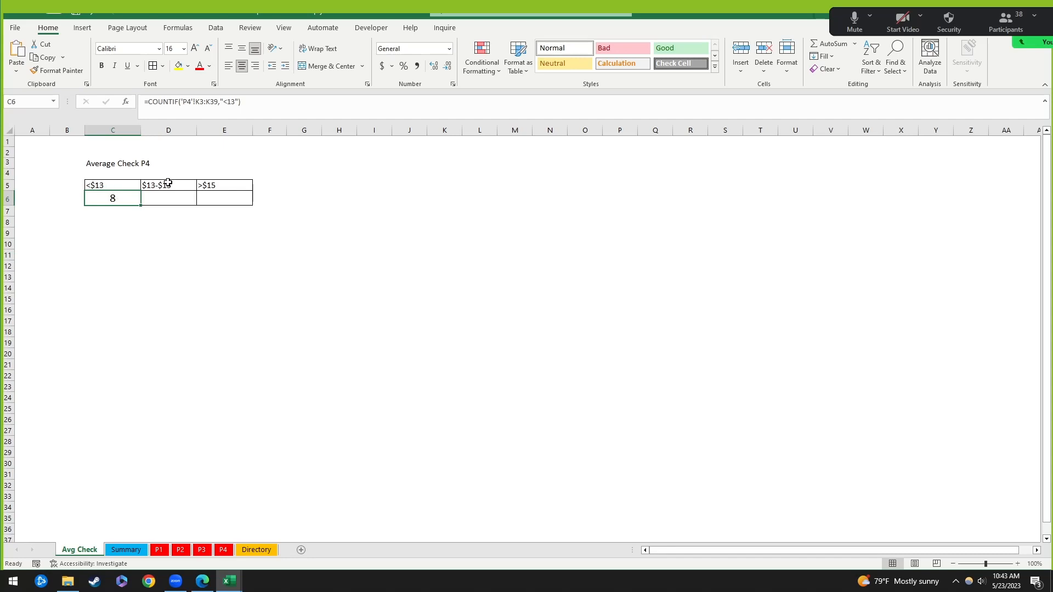
pyautogui.click(201, 112)
pyautogui.press('F4')
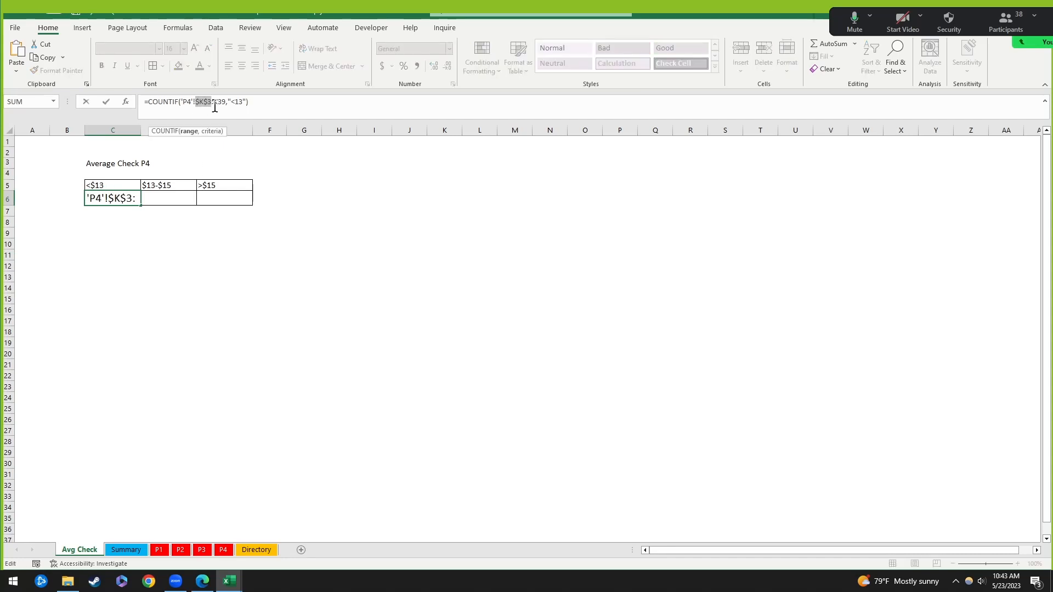
pyautogui.click(217, 101)
pyautogui.press('F4')
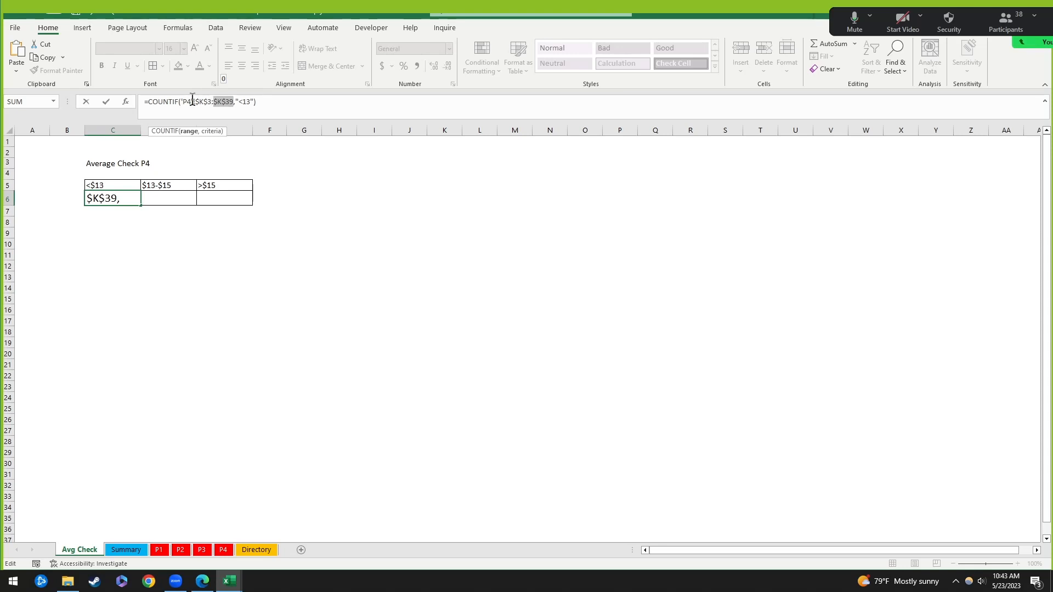
pyautogui.press('Return')
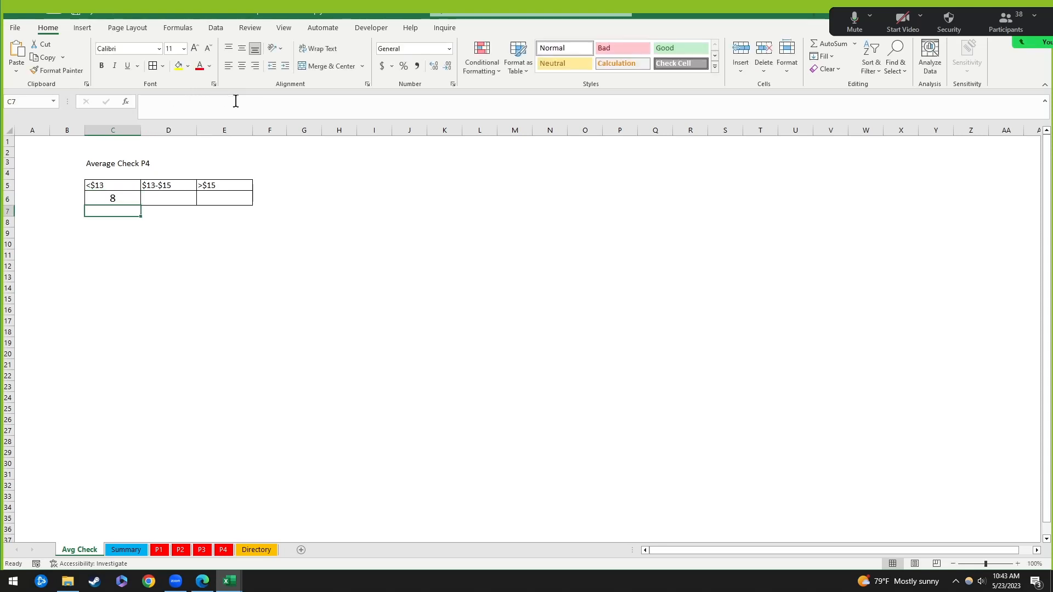
# Step: Try copying C6 into the >$15 cell, then undo the paste and absolute references
pyautogui.press('Up')
pyautogui.hotkey('ctrl', 'c')
pyautogui.press('Right')
pyautogui.press('Right')
pyautogui.hotkey('ctrl', 'v')
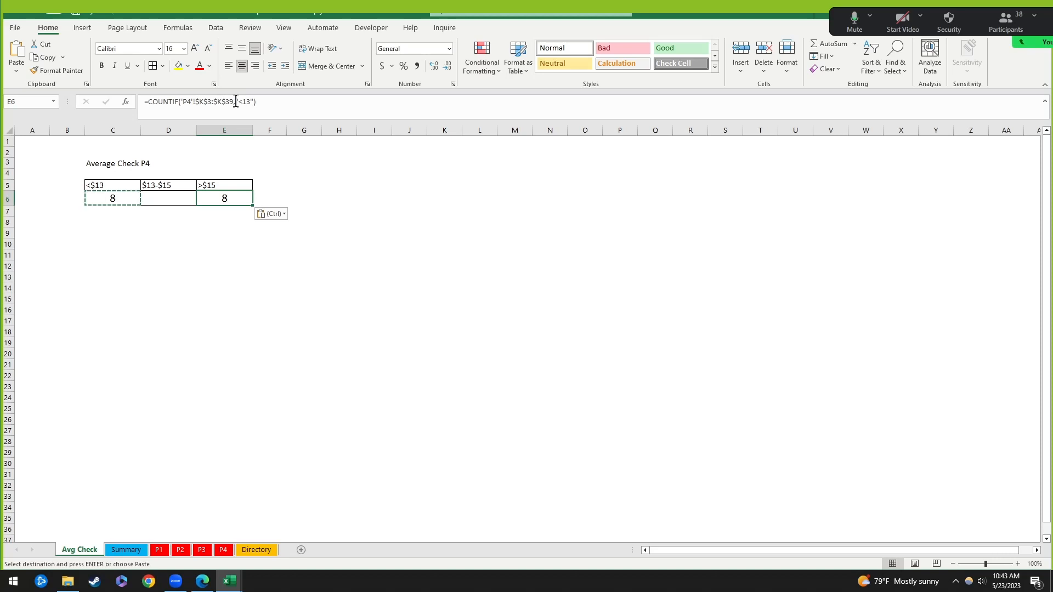
pyautogui.hotkey('ctrl', 'z')
pyautogui.hotkey('ctrl', 'z')
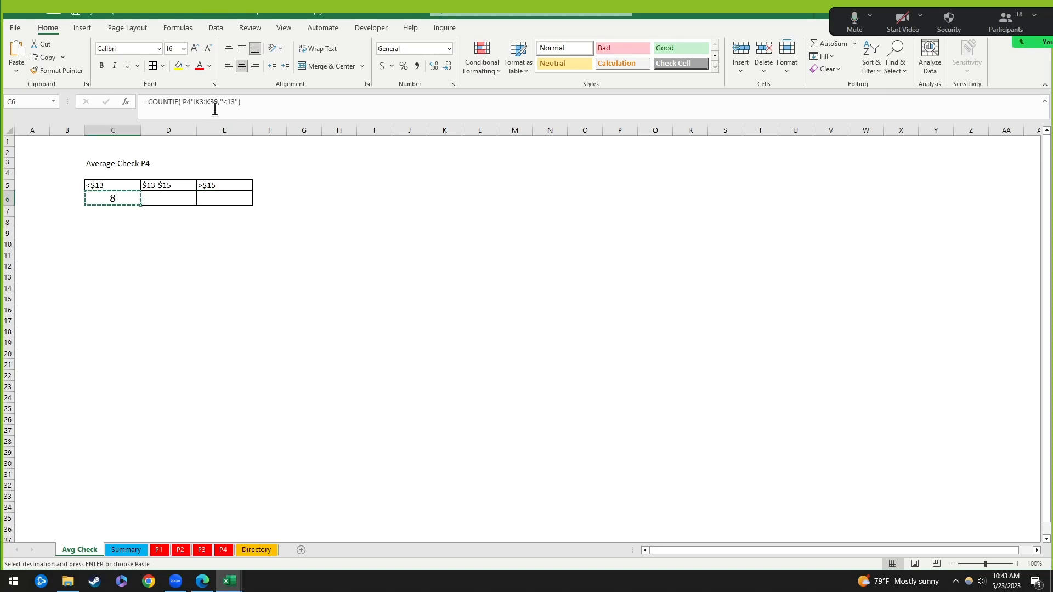
# Step: Copy C6's formula text and paste it into the >$15 cell E6
pyautogui.click(212, 102)
pyautogui.moveTo(245, 103); pyautogui.dragTo(144, 102)
pyautogui.hotkey('ctrl', 'c')
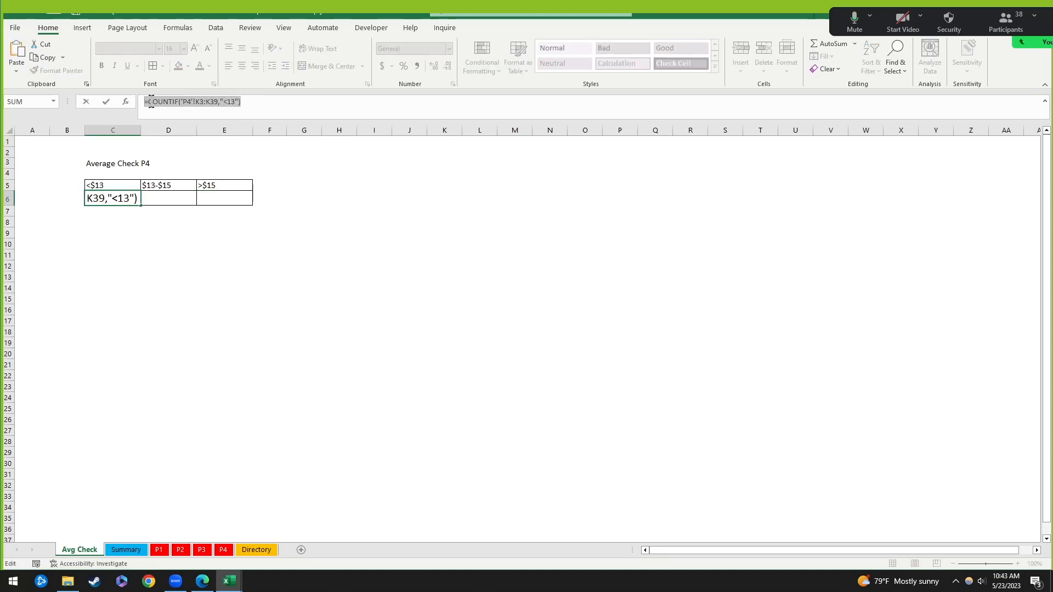
pyautogui.press('Tab')
pyautogui.press('Tab')
pyautogui.hotkey('ctrl', 'v')
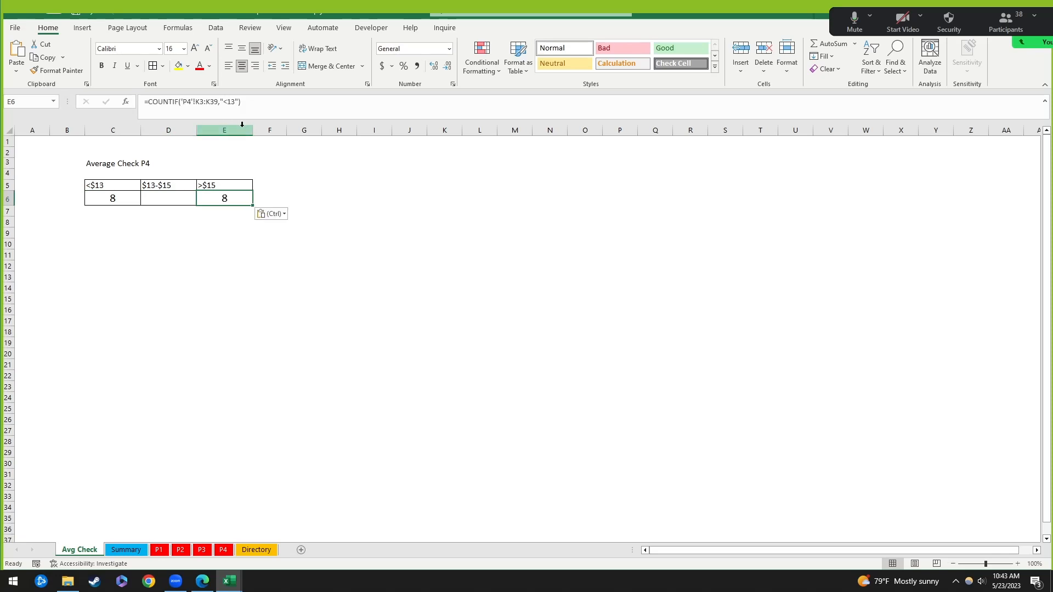
pyautogui.click(278, 315)
pyautogui.click(231, 197)
# Step: Change E6's criterion from "<13" to ">15" so it counts 5
pyautogui.moveTo(181, 104); pyautogui.dragTo(218, 106)
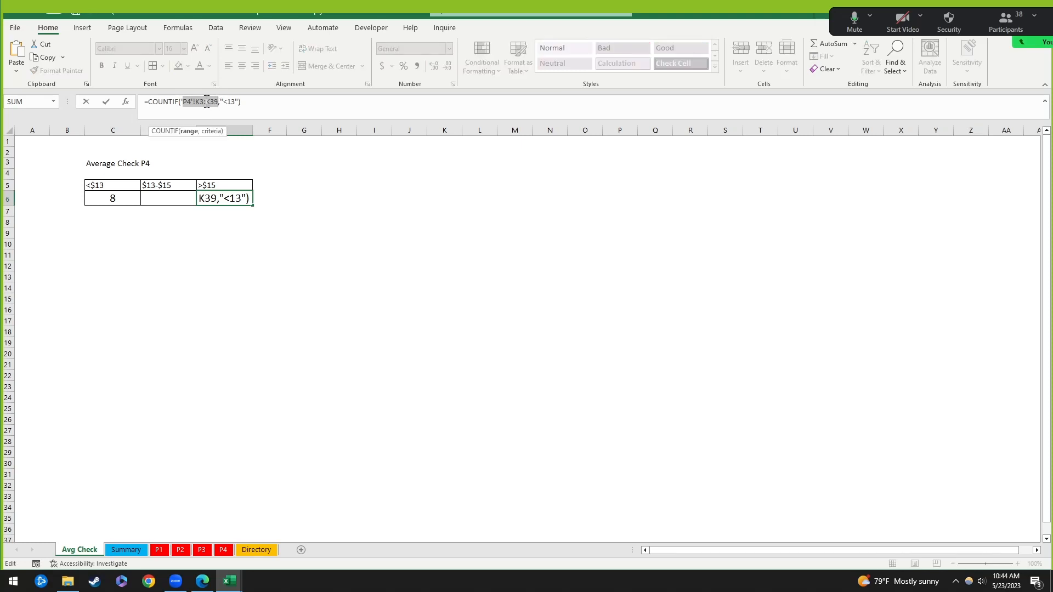
pyautogui.click(207, 102)
pyautogui.click(234, 103)
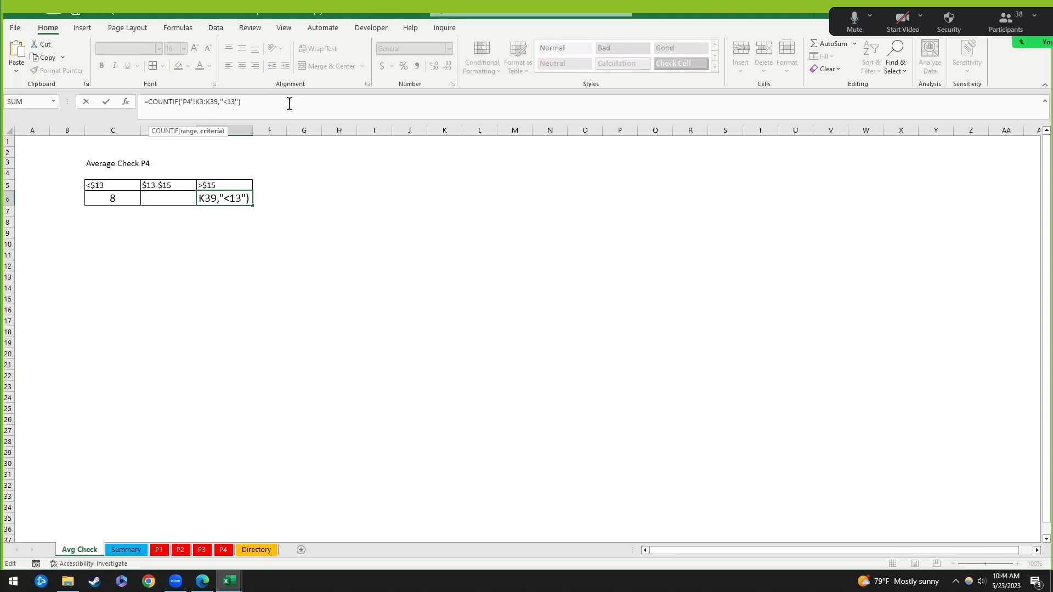
pyautogui.press('BackSpace')
pyautogui.press('BackSpace')
pyautogui.press('BackSpace')
pyautogui.write('>1')
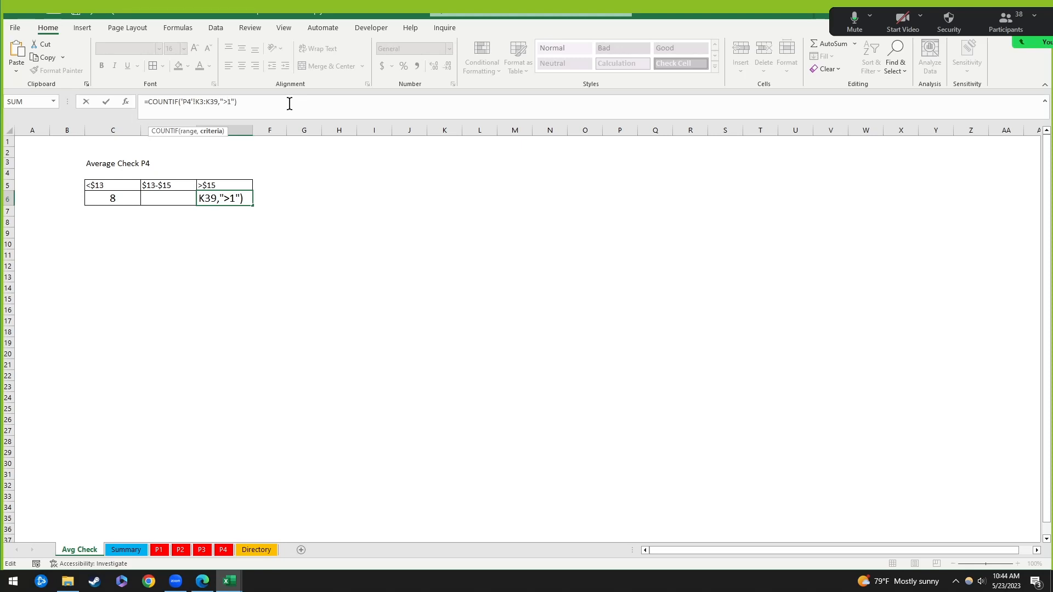
pyautogui.write('5')
pyautogui.press('Return')
pyautogui.press('Up')
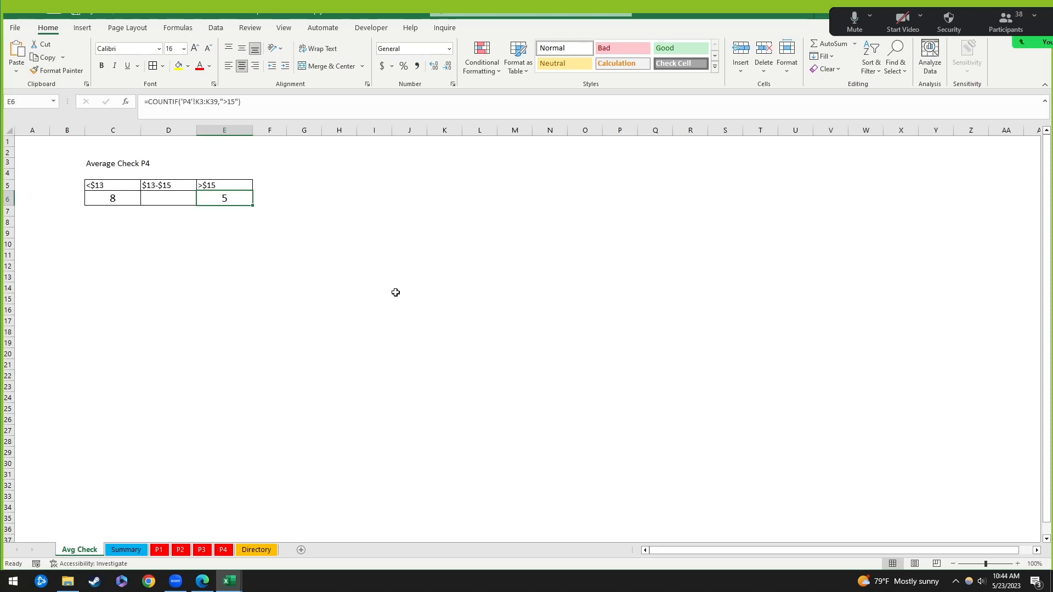
pyautogui.click(278, 225)
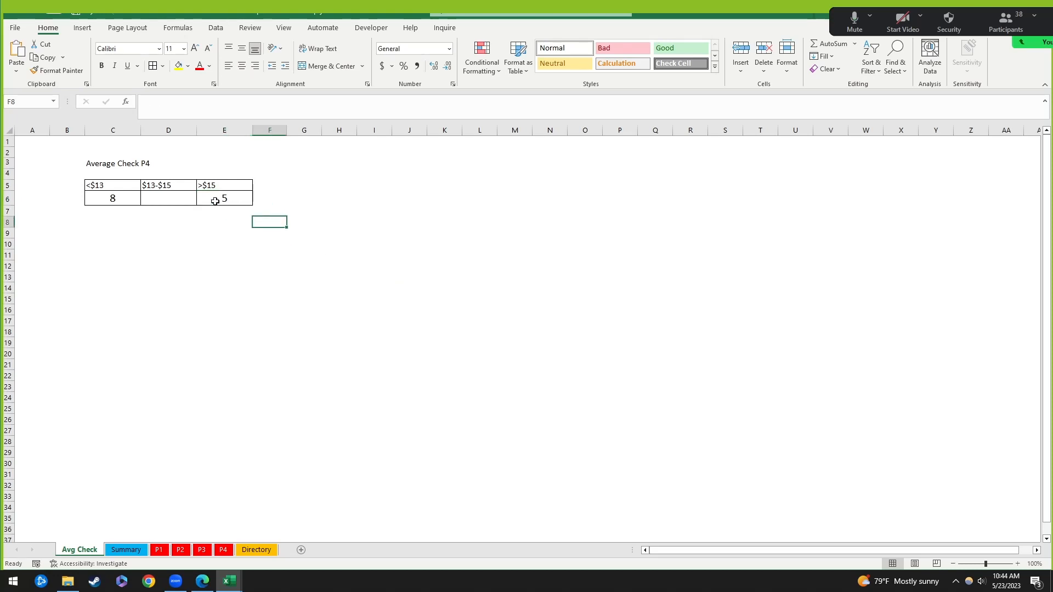
pyautogui.click(173, 197)
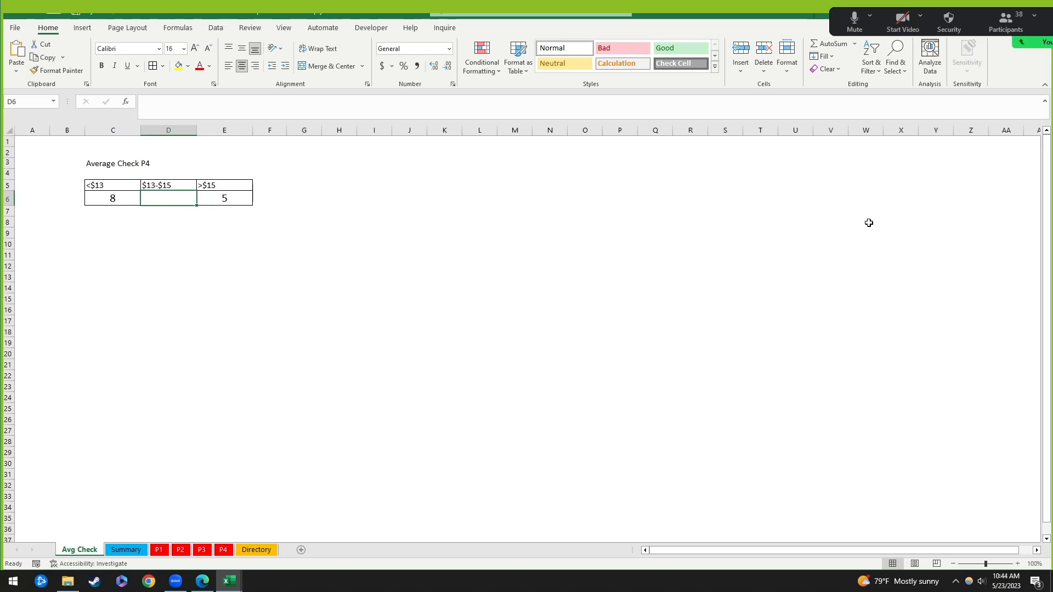
pyautogui.click(244, 245)
pyautogui.click(171, 196)
pyautogui.click(181, 229)
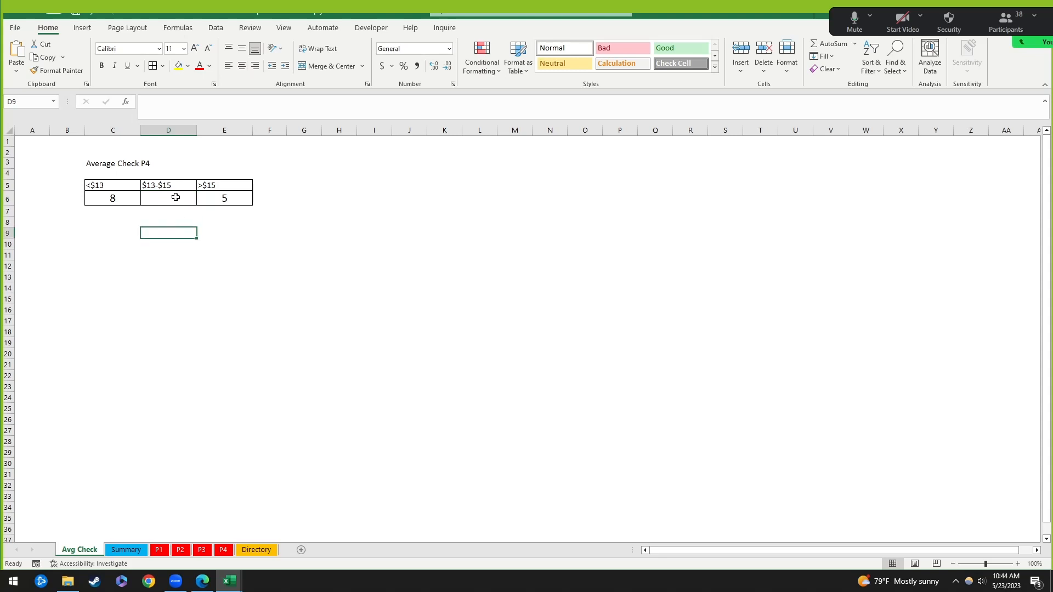
pyautogui.click(174, 198)
pyautogui.click(190, 235)
pyautogui.click(184, 202)
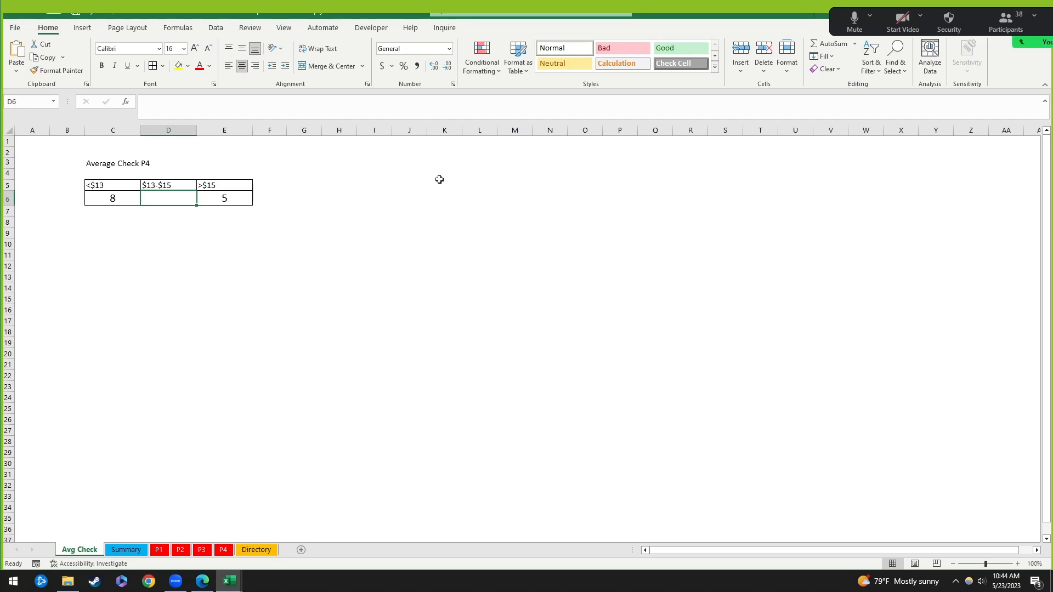
pyautogui.moveTo(109, 203); pyautogui.dragTo(235, 195)
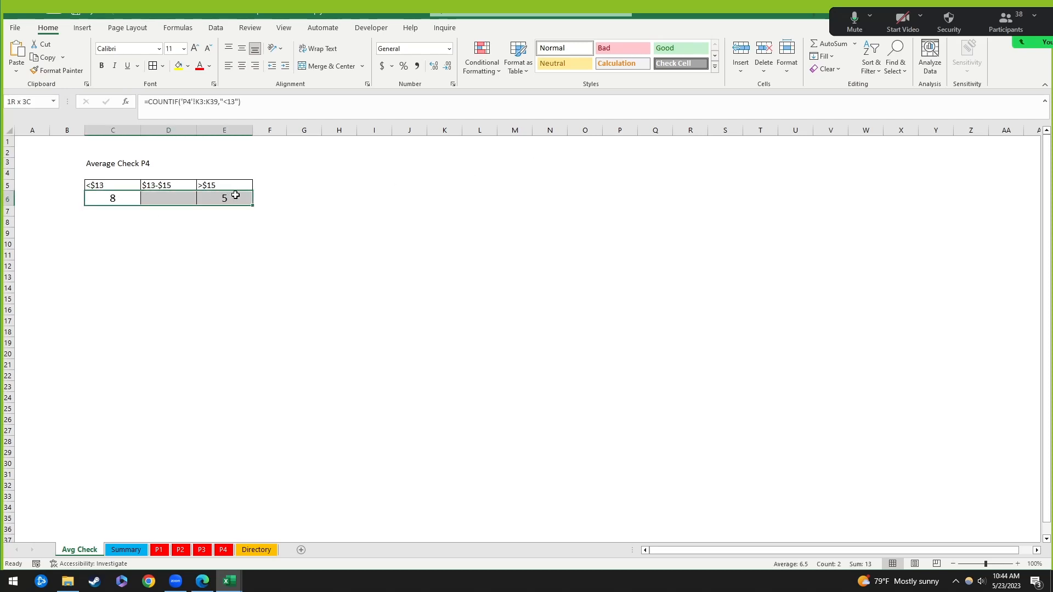
pyautogui.click(100, 198)
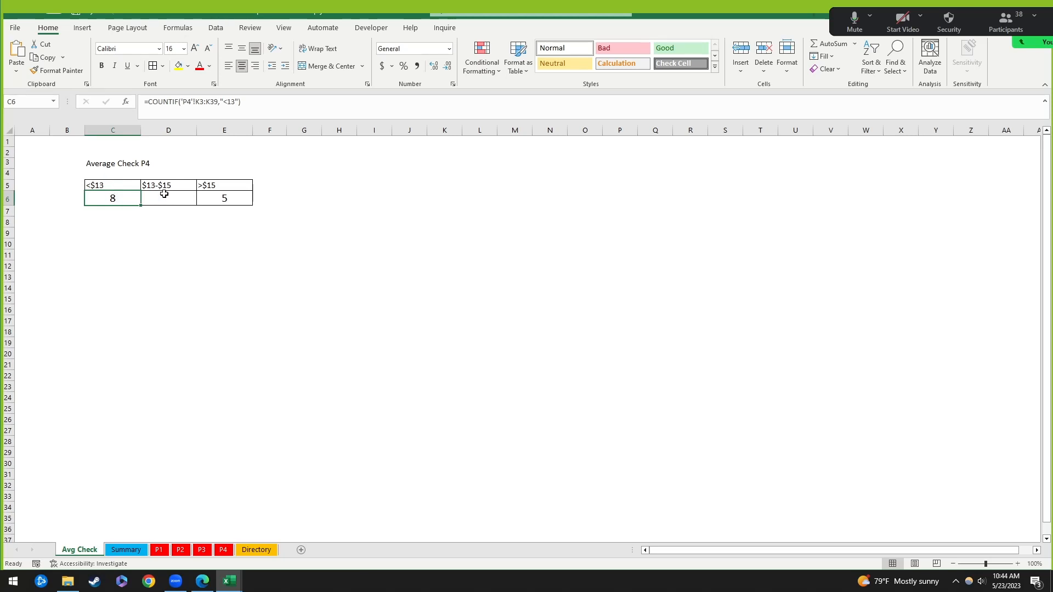
pyautogui.moveTo(225, 188); pyautogui.dragTo(228, 200)
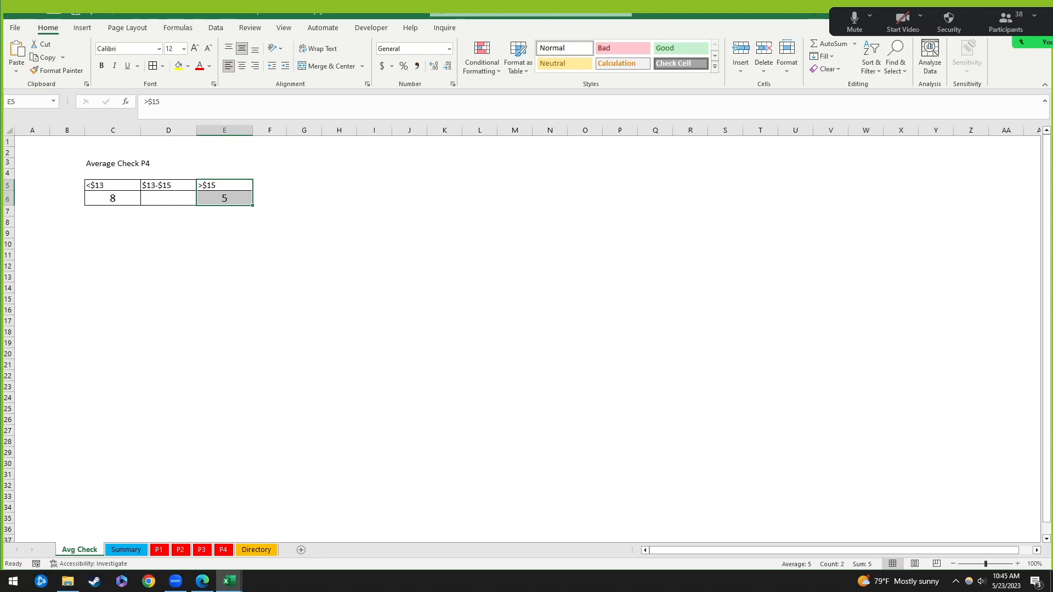
pyautogui.click(169, 200)
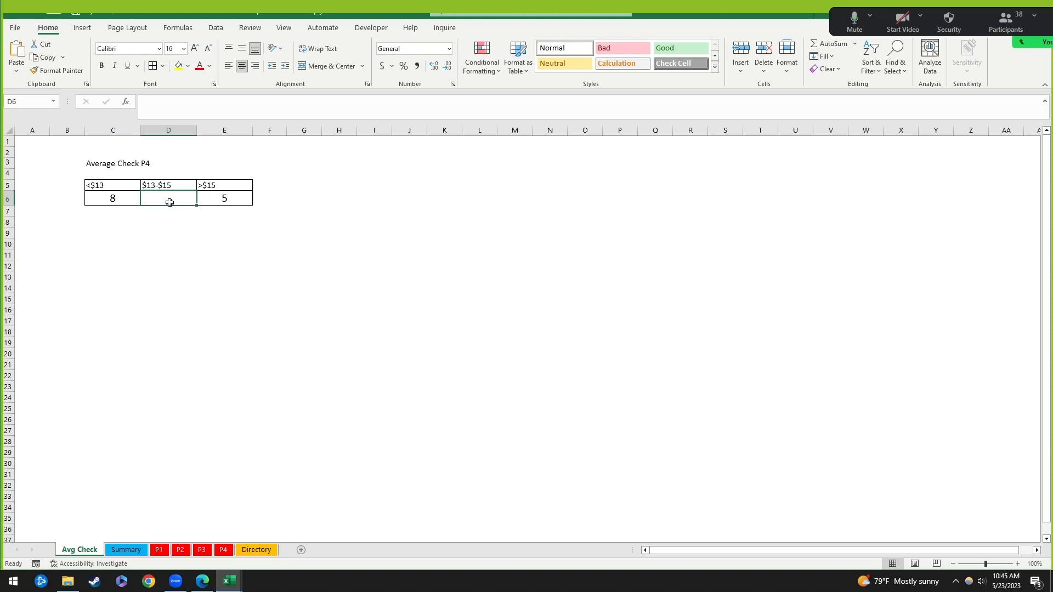
pyautogui.click(190, 246)
pyautogui.click(177, 201)
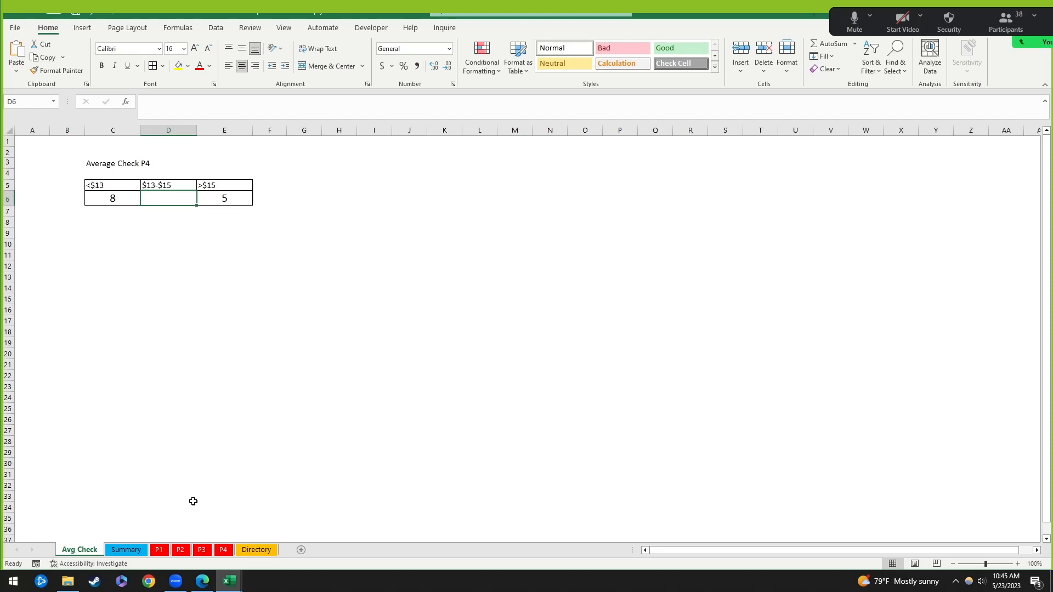
# Step: Enter =COUNT('P4'!K3:K39) in the $13-$15 cell D6
pyautogui.write('=')
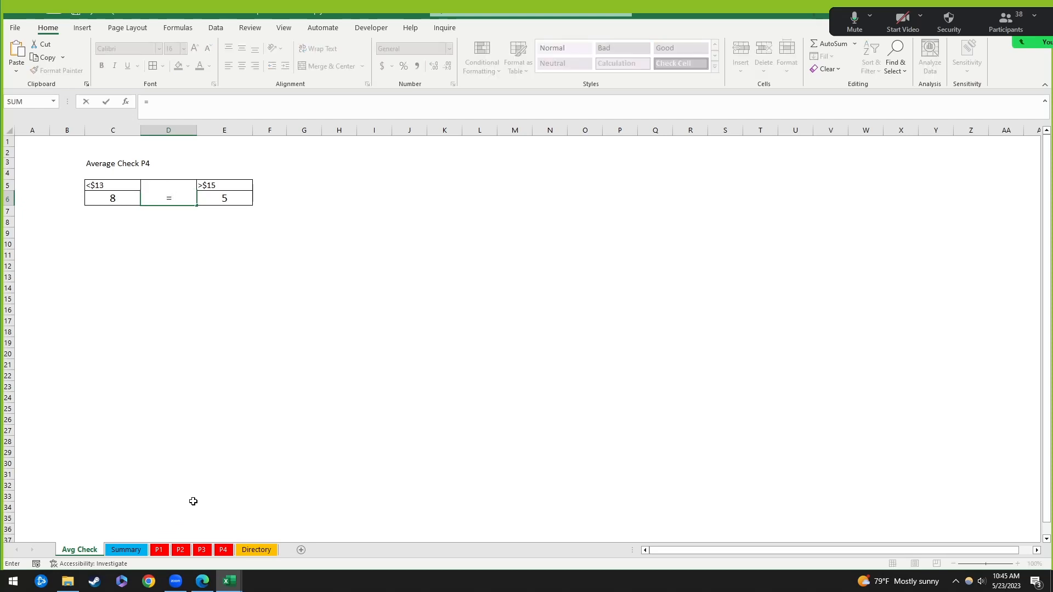
pyautogui.write('count(')
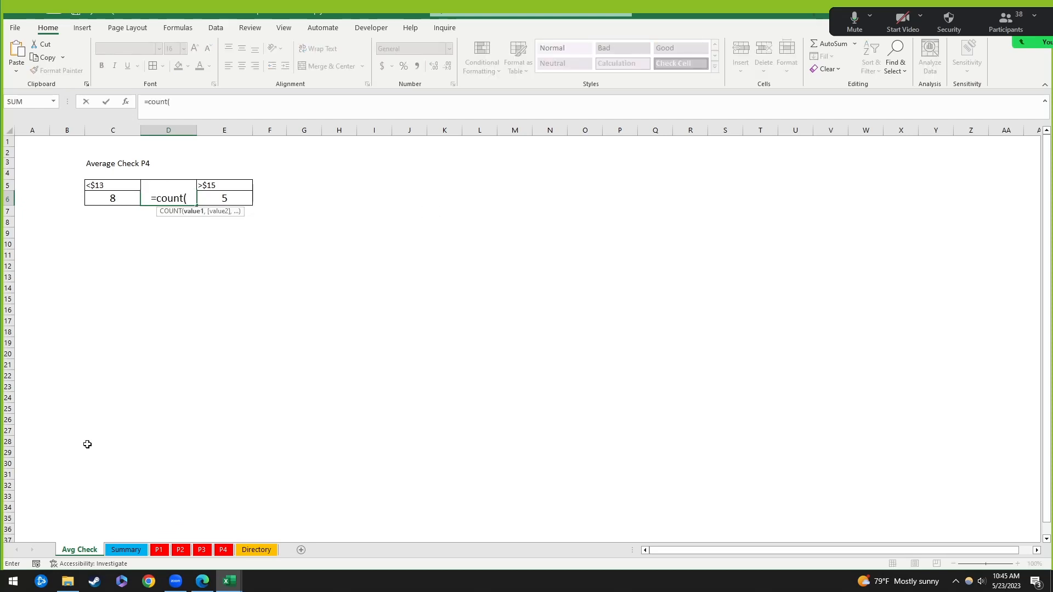
pyautogui.click(223, 550)
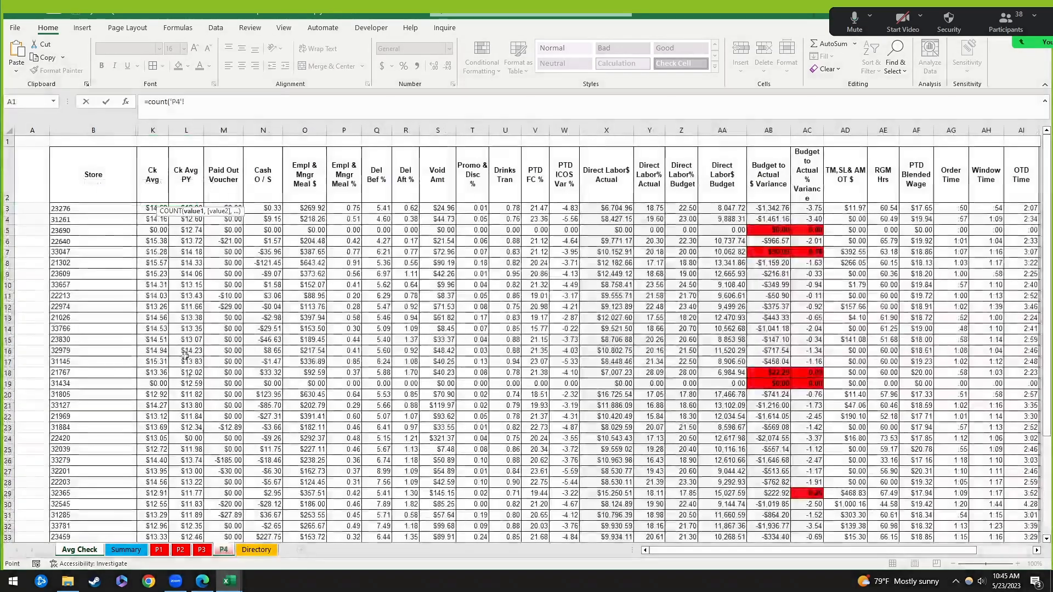
pyautogui.click(153, 208)
pyautogui.hotkey('ctrl', 'shift', 'Right')
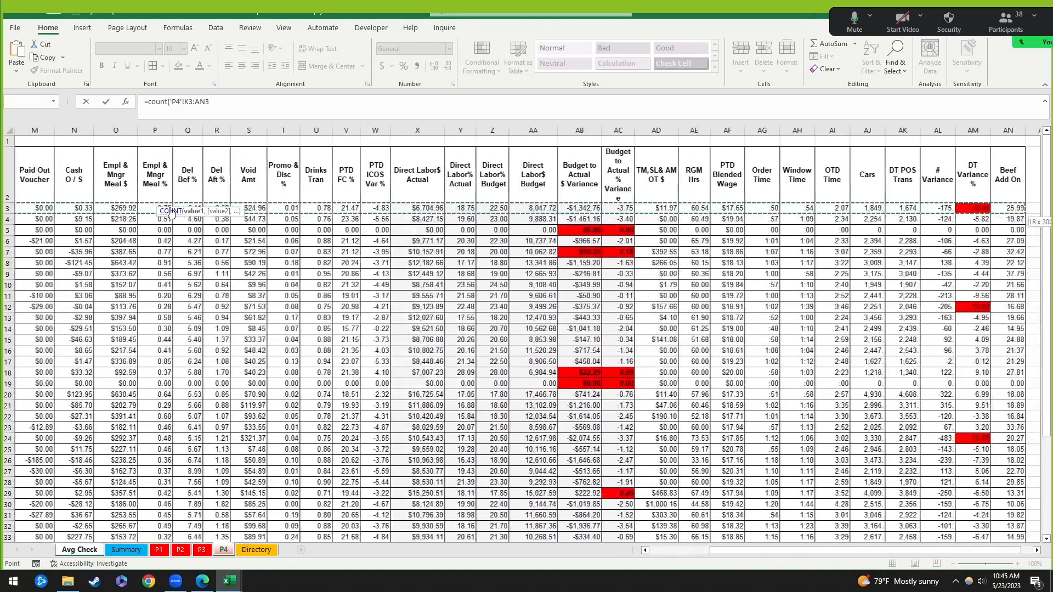
pyautogui.press('Right')
pyautogui.hotkey('ctrl', 'shift', 'Down')
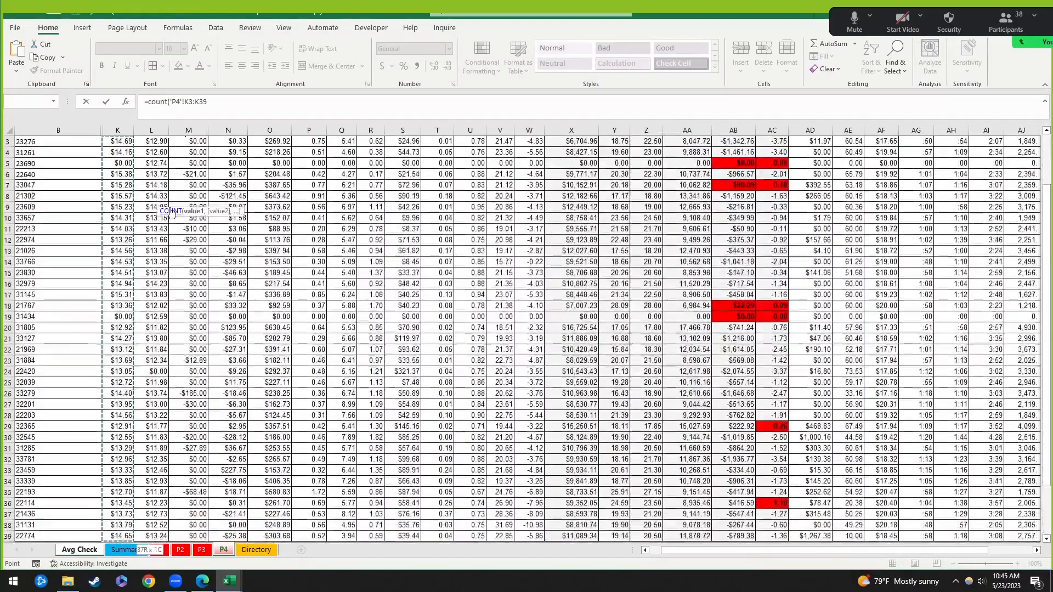
pyautogui.press('Return')
pyautogui.press('Up')
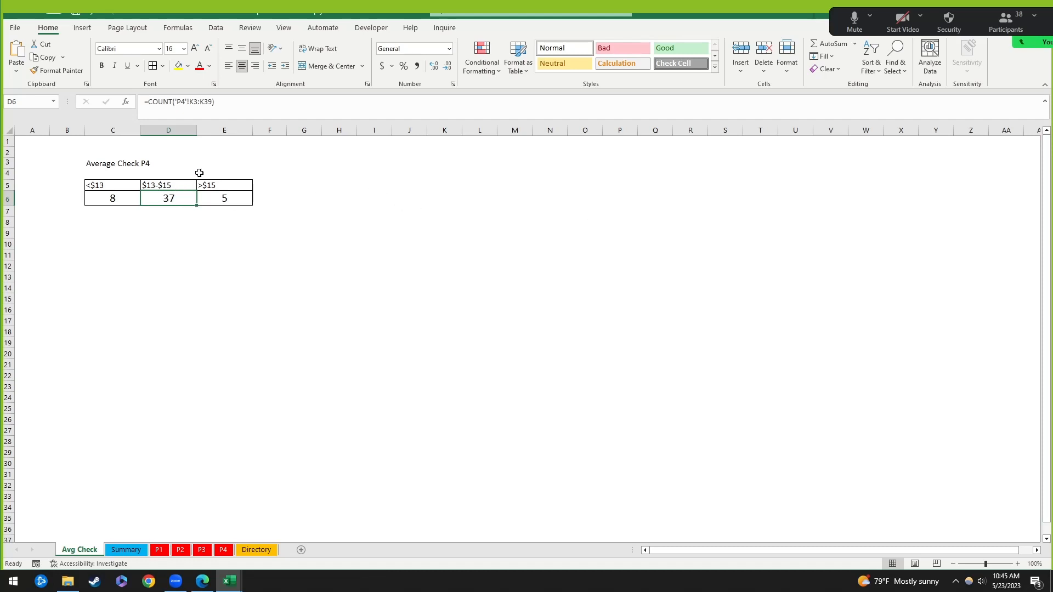
# Step: Append -C6-E6 to D6's COUNT formula, giving 24
pyautogui.click(242, 104)
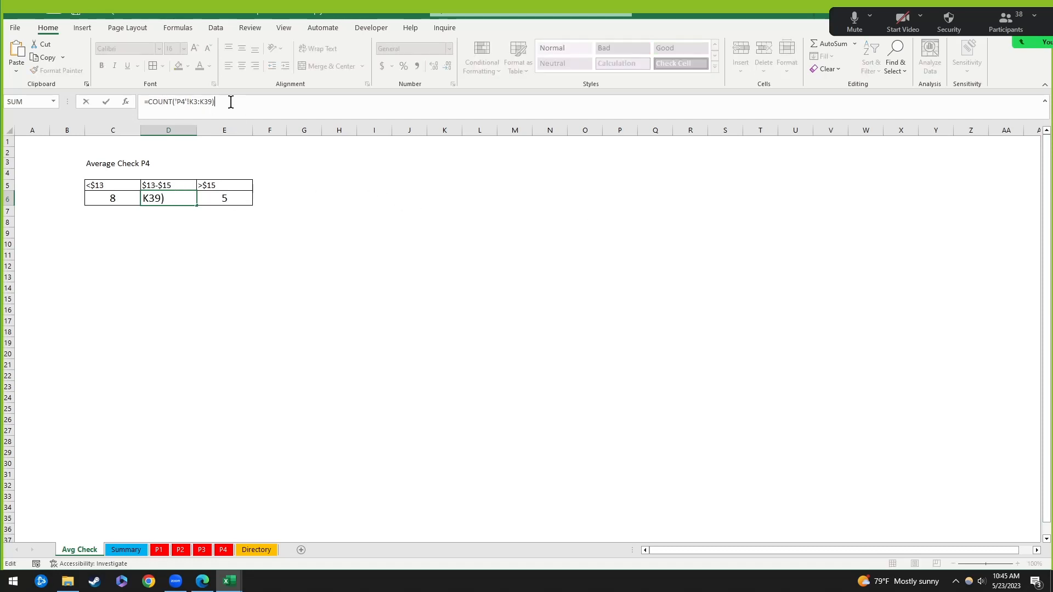
pyautogui.write('-')
pyautogui.click(113, 197)
pyautogui.write('-')
pyautogui.click(223, 198)
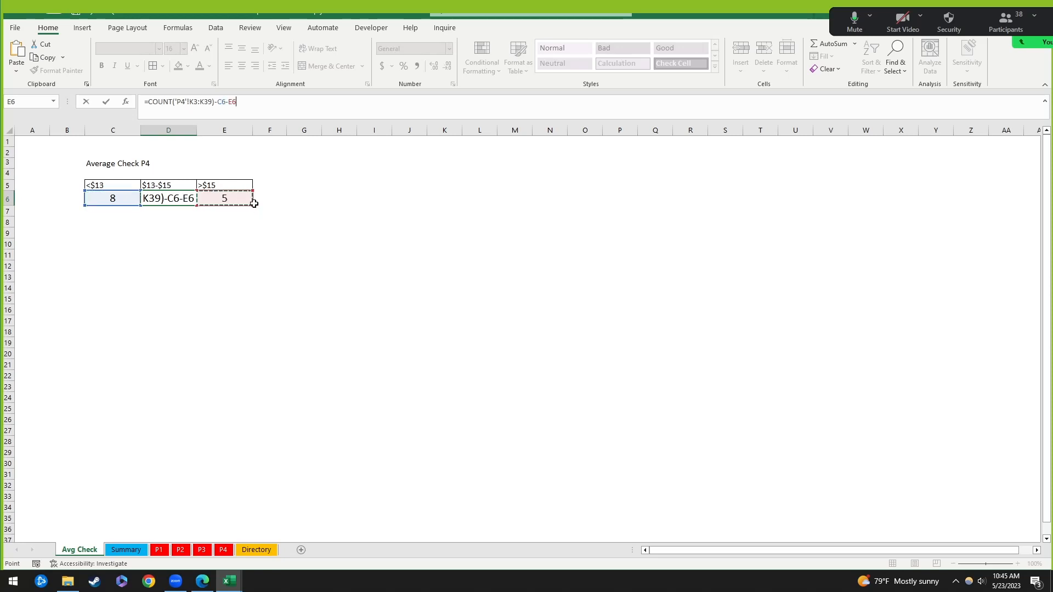
pyautogui.press('Return')
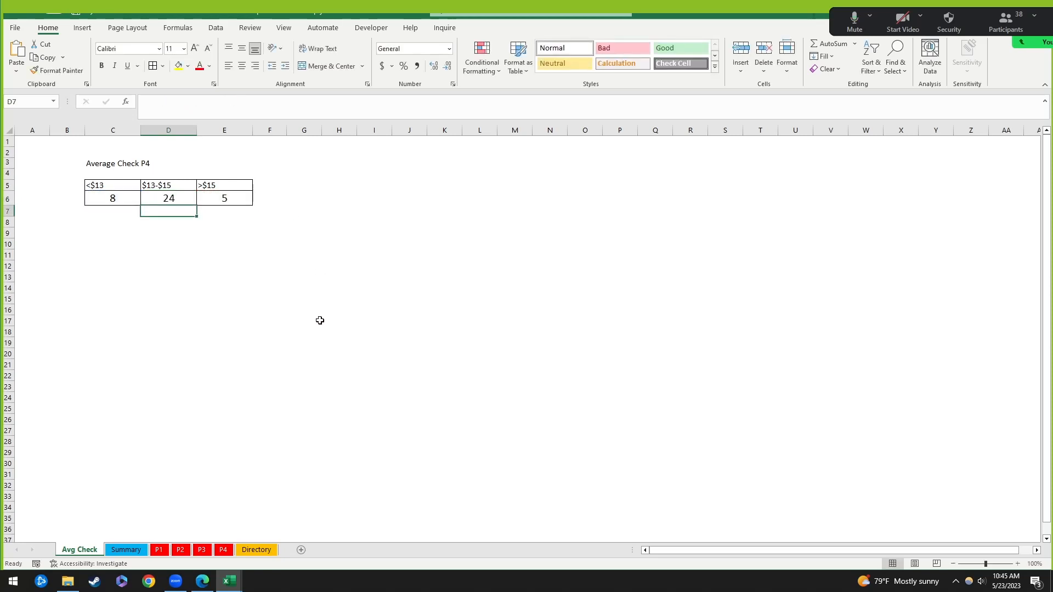
# Step: Compare the C6, D6 and E6 formulas, then delete the COUNT formula from D6
pyautogui.click(175, 198)
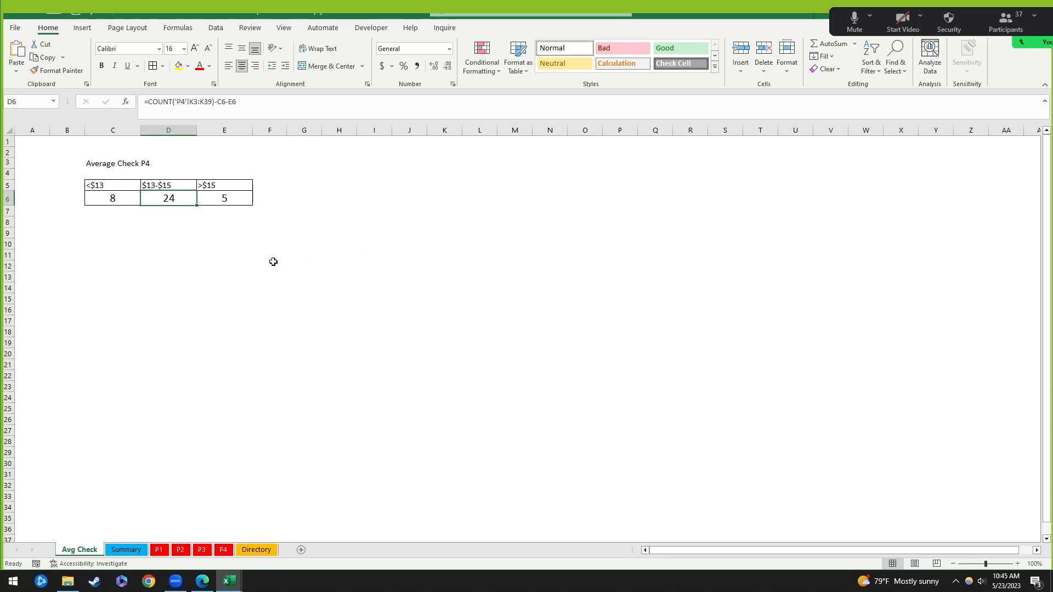
pyautogui.click(237, 200)
pyautogui.click(189, 197)
pyautogui.click(105, 199)
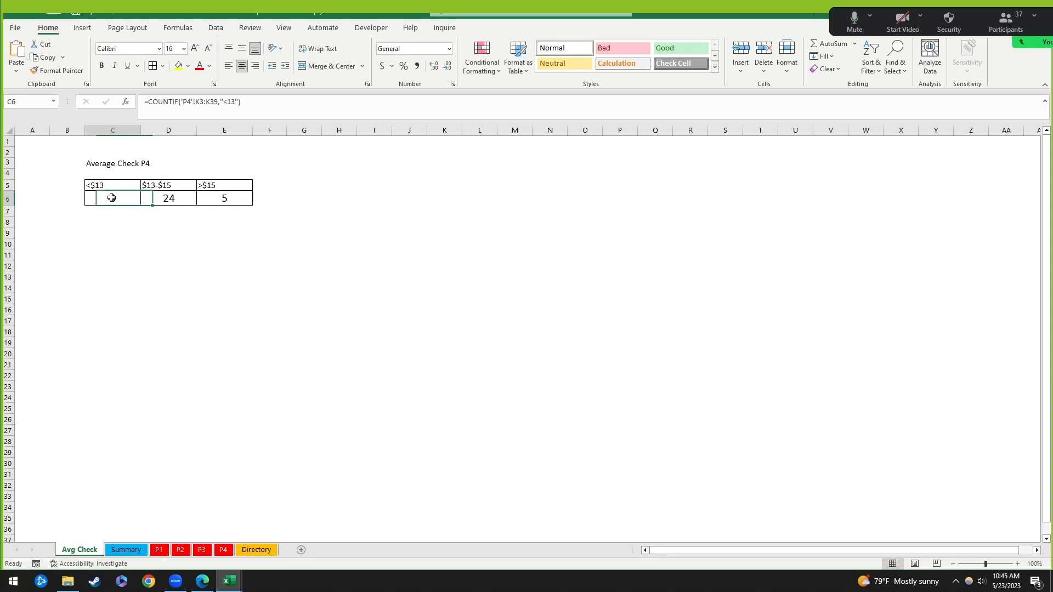
pyautogui.click(169, 199)
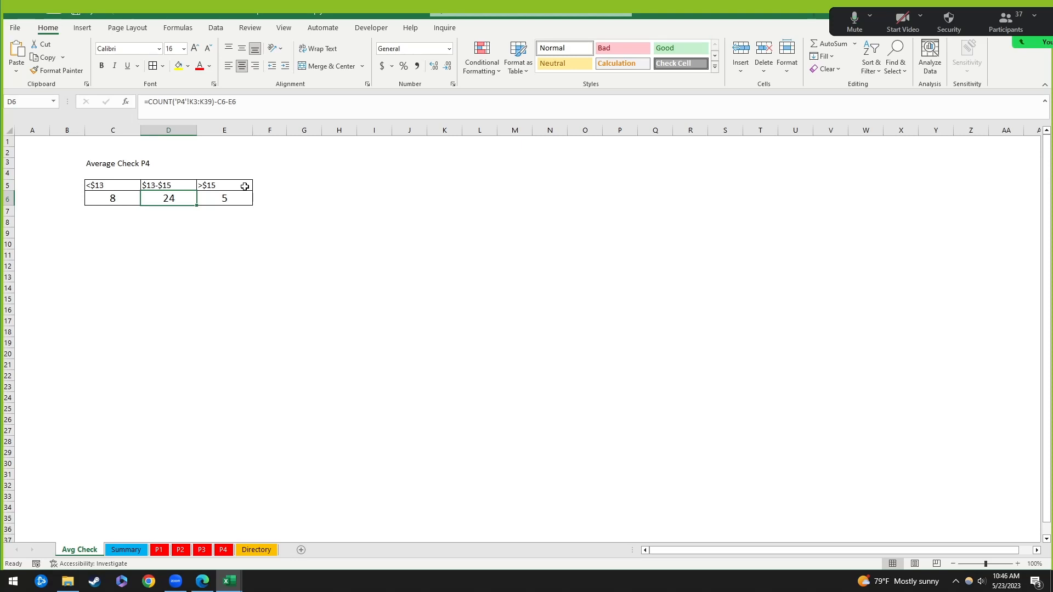
pyautogui.click(200, 223)
pyautogui.click(131, 195)
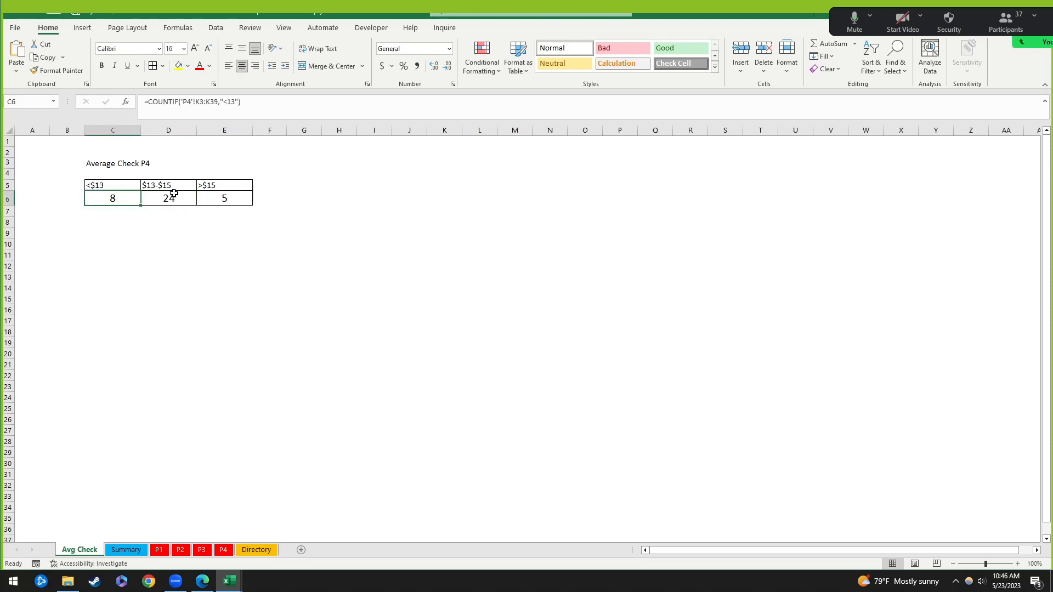
pyautogui.click(178, 198)
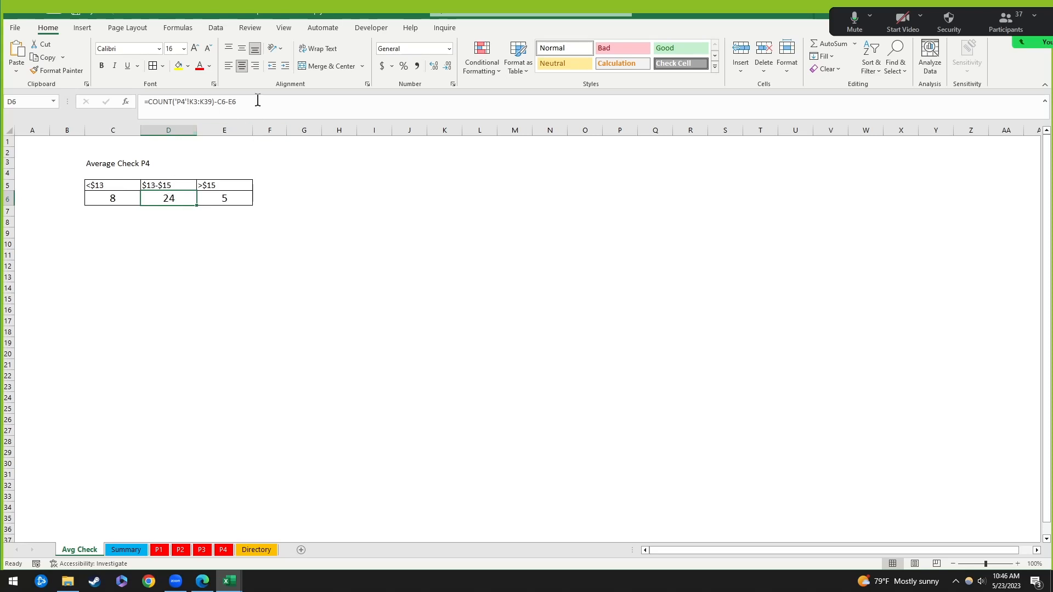
pyautogui.press('Delete')
# Step: Enter =COUNT('P4'!K3:K39) in the emptied D6
pyautogui.click(192, 260)
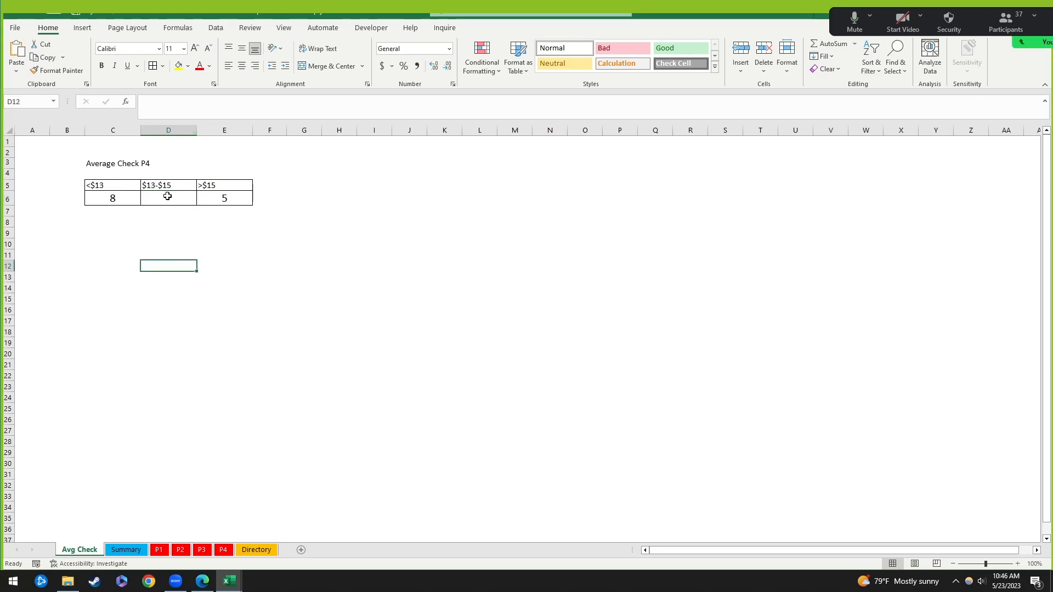
pyautogui.click(179, 197)
pyautogui.write('=count(')
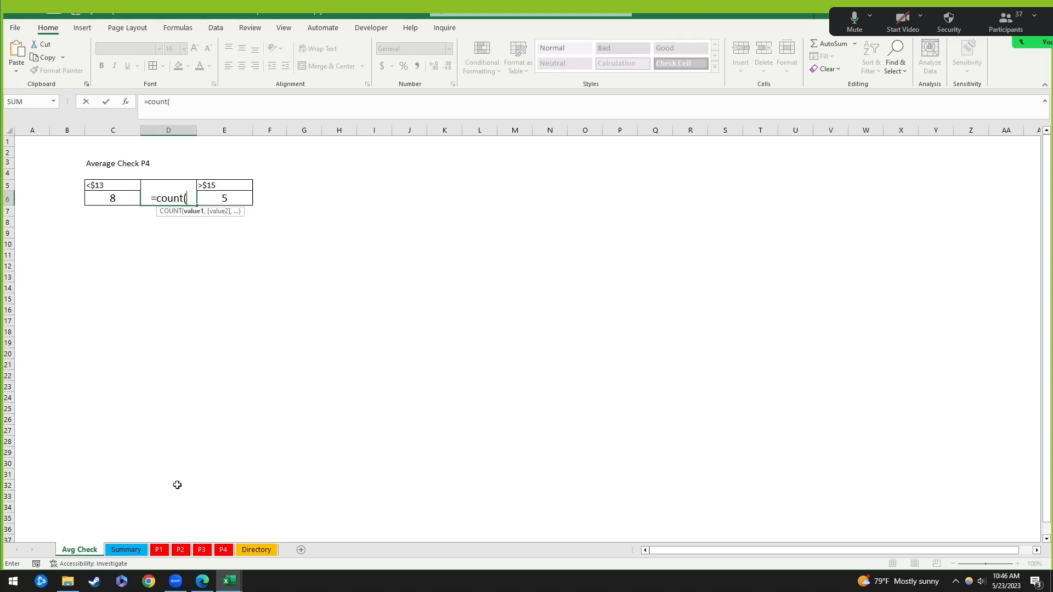
pyautogui.click(159, 549)
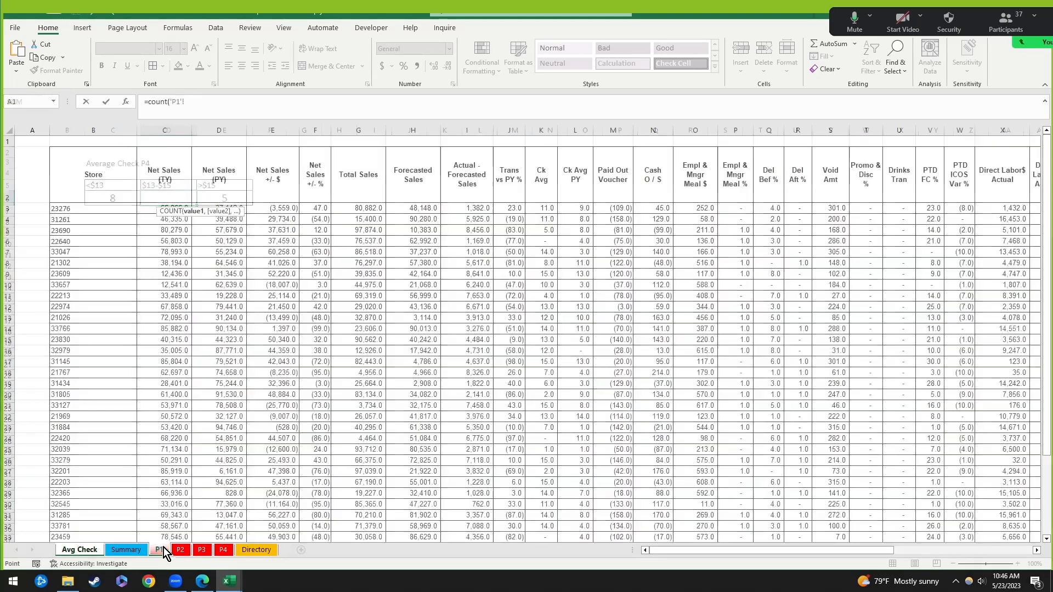
pyautogui.click(223, 550)
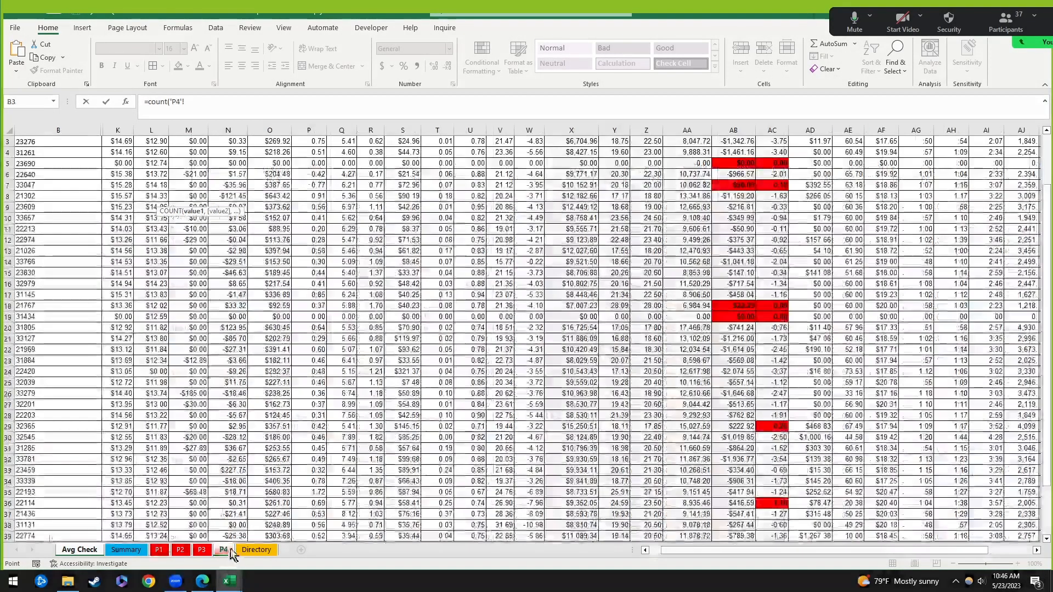
pyautogui.scroll(3, 149, 181)
pyautogui.moveTo(127, 208); pyautogui.dragTo(130, 438)
pyautogui.scroll(4, 130, 433)
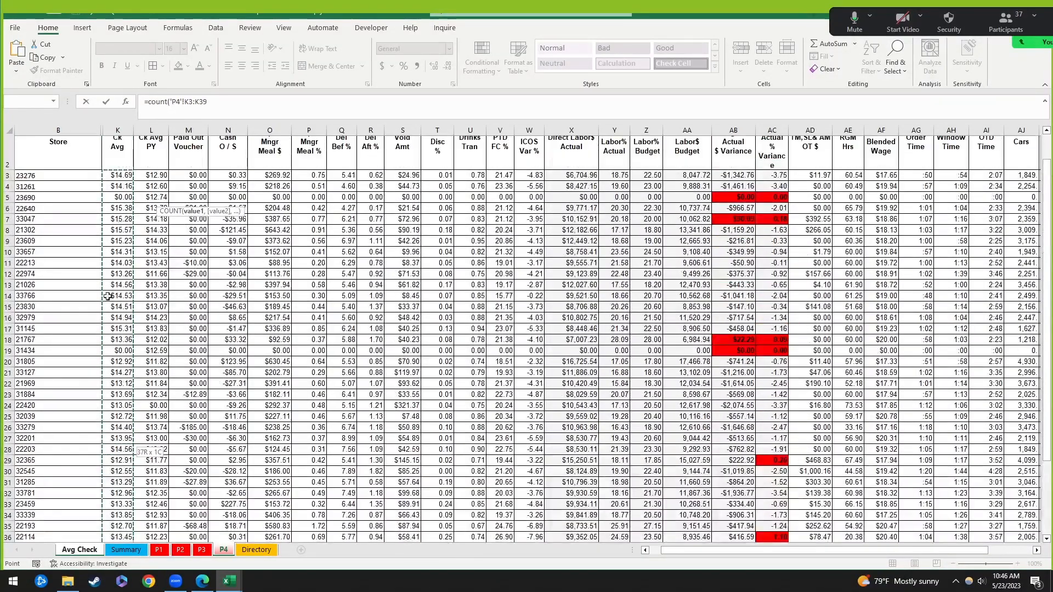
pyautogui.press('Return')
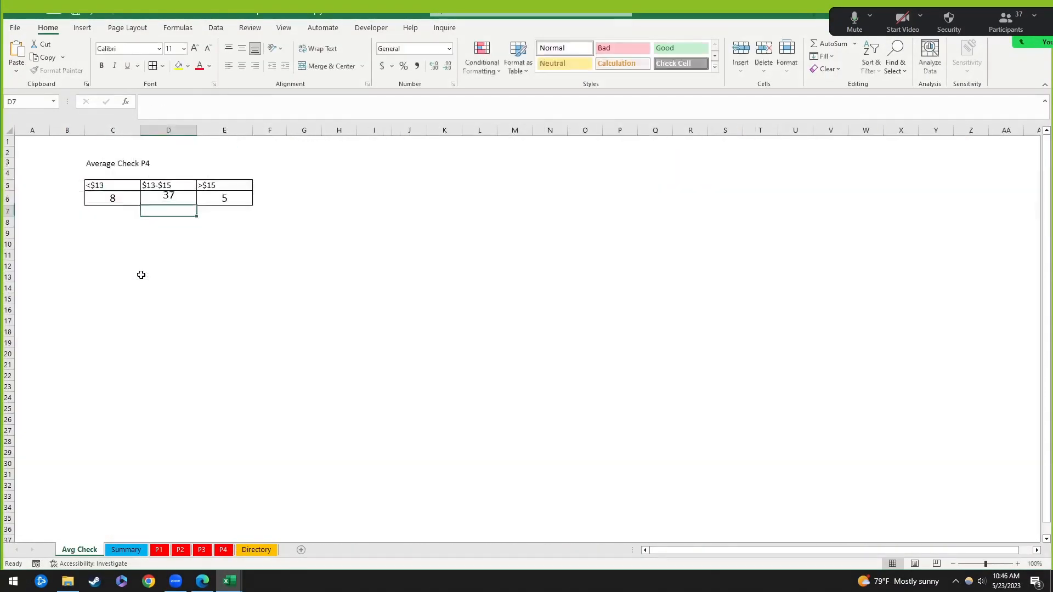
pyautogui.press('Up')
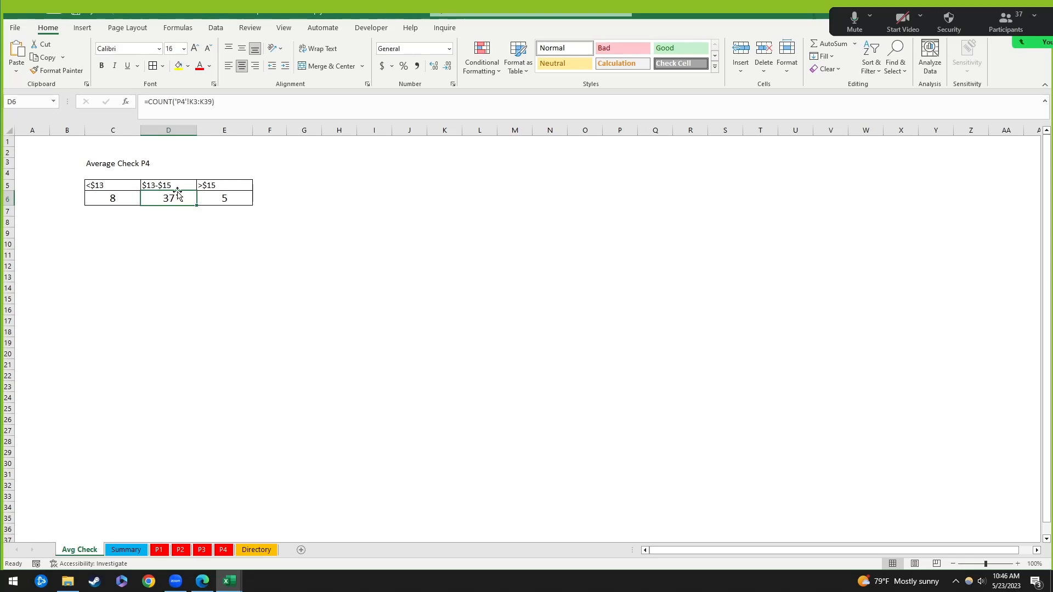
# Step: Append -C6-E6 to D6's formula, correcting a stray 13, to get 24
pyautogui.click(232, 102)
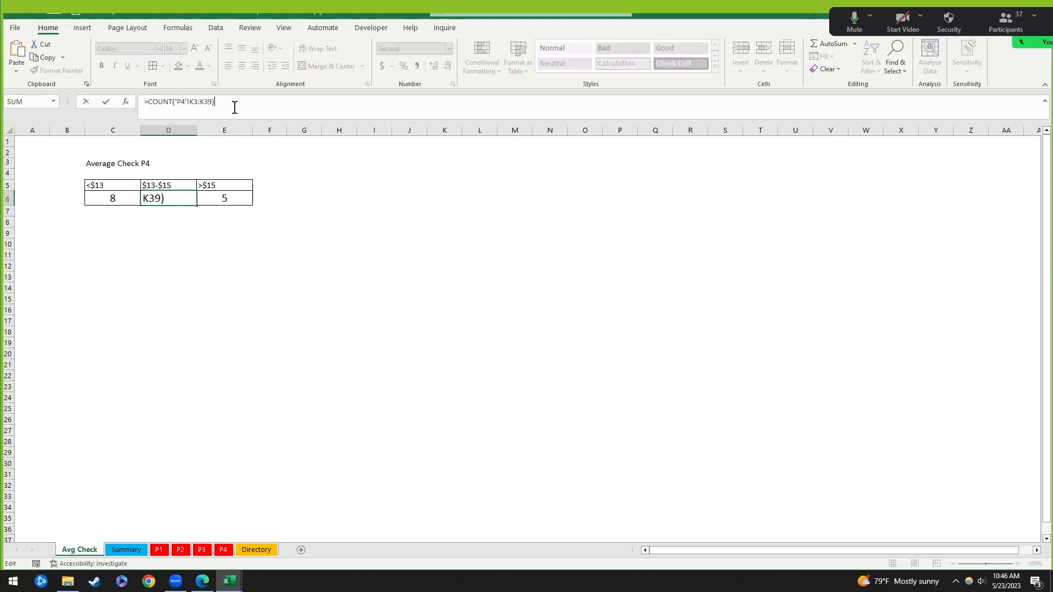
pyautogui.write('-')
pyautogui.click(120, 198)
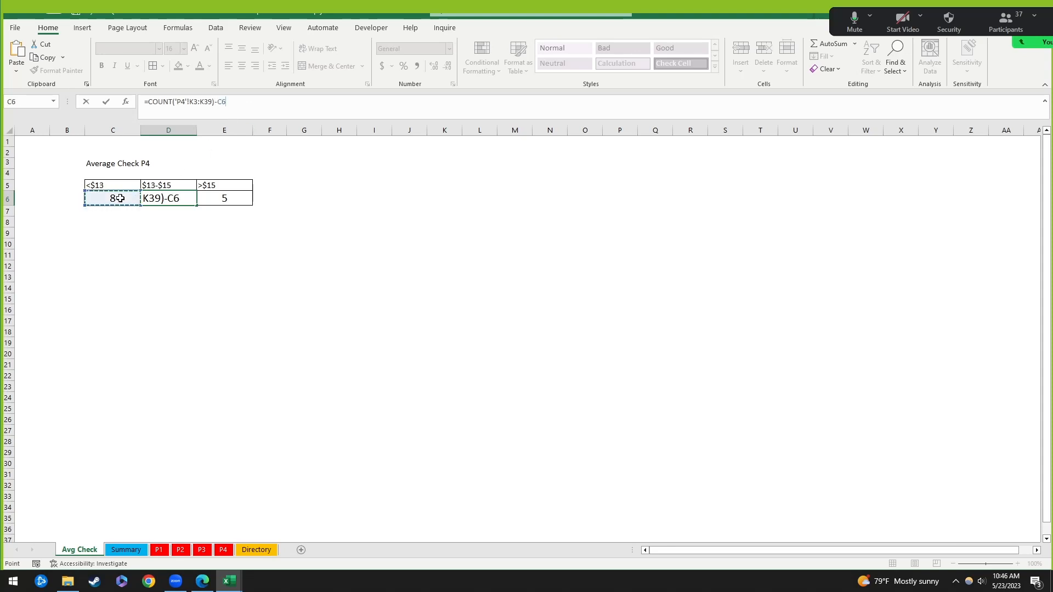
pyautogui.write('-')
pyautogui.click(240, 197)
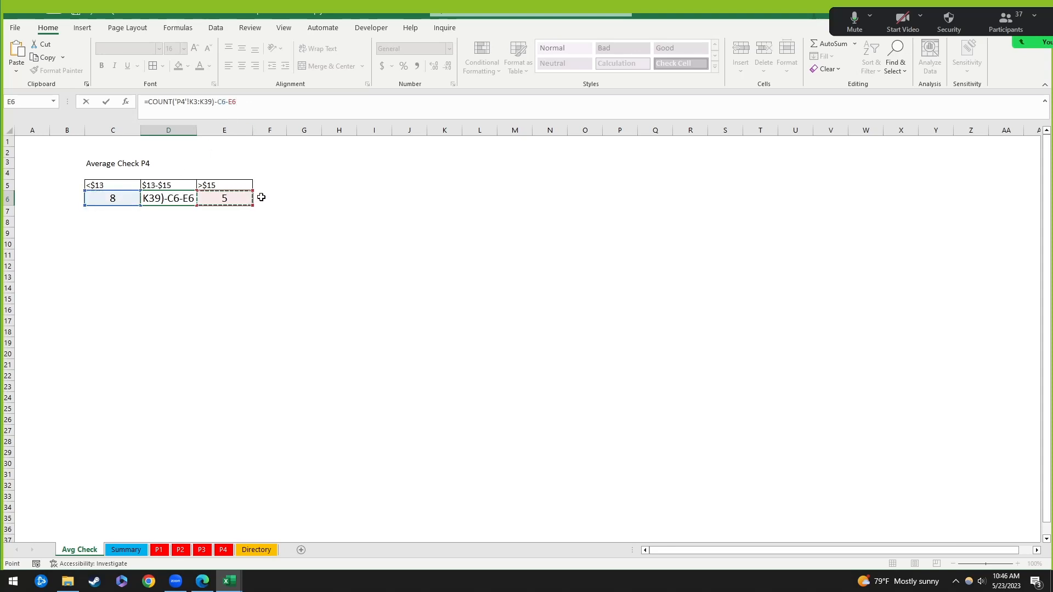
pyautogui.press('BackSpace')
pyautogui.press('BackSpace')
pyautogui.press('BackSpace')
pyautogui.press('BackSpace')
pyautogui.press('BackSpace')
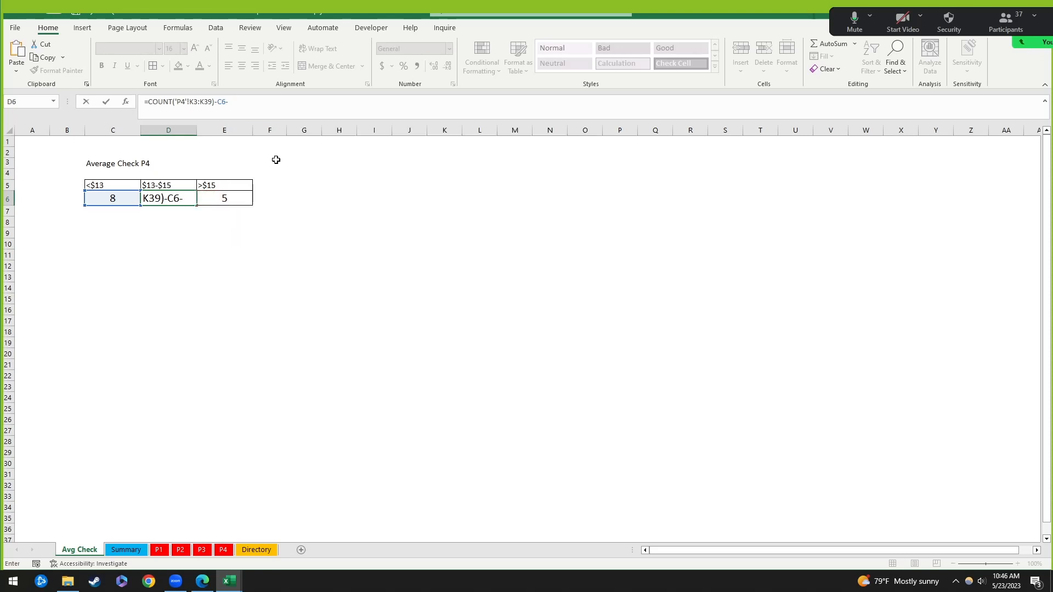
pyautogui.write('13')
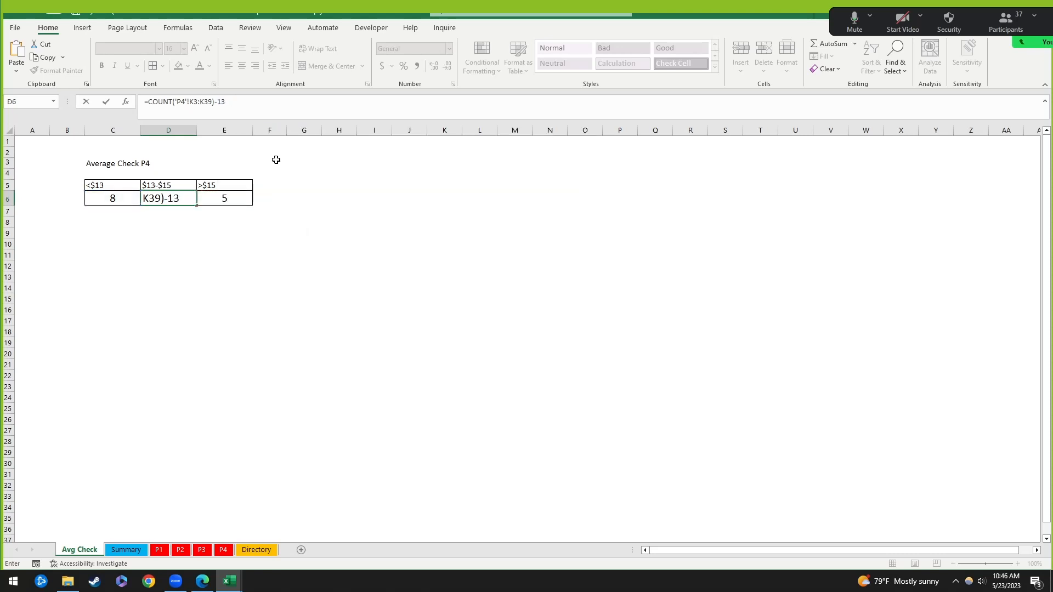
pyautogui.press('BackSpace')
pyautogui.press('BackSpace')
pyautogui.click(107, 198)
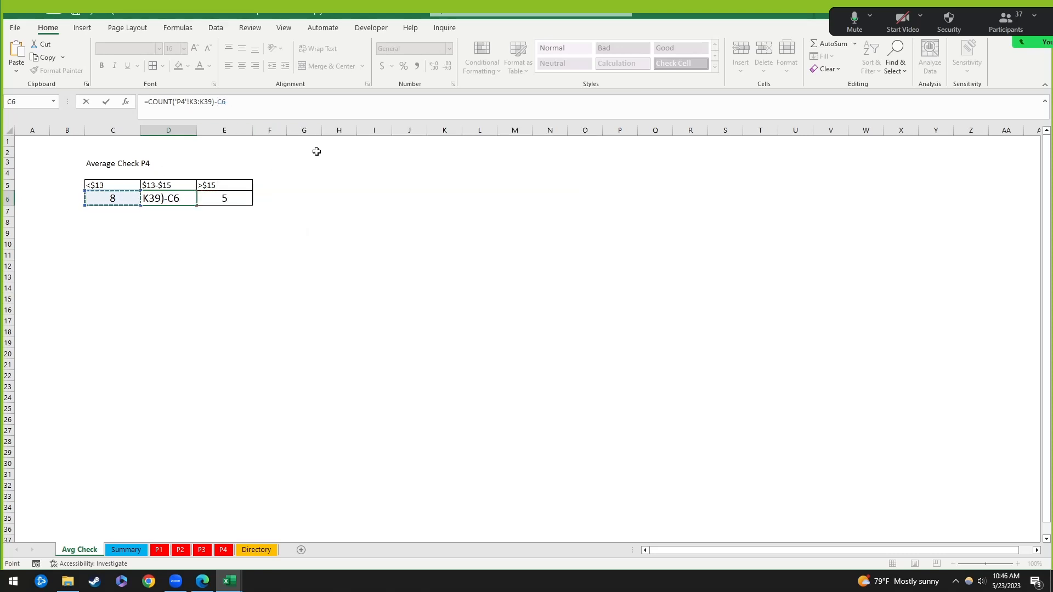
pyautogui.write('-')
pyautogui.click(225, 199)
pyautogui.press('Return')
pyautogui.click(213, 308)
pyautogui.click(184, 200)
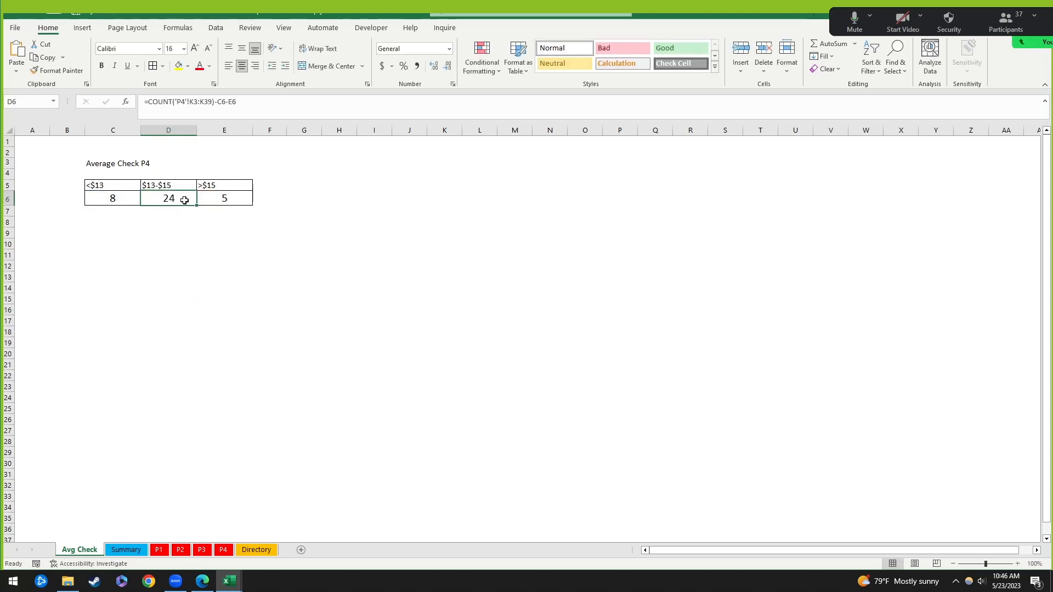
pyautogui.click(235, 265)
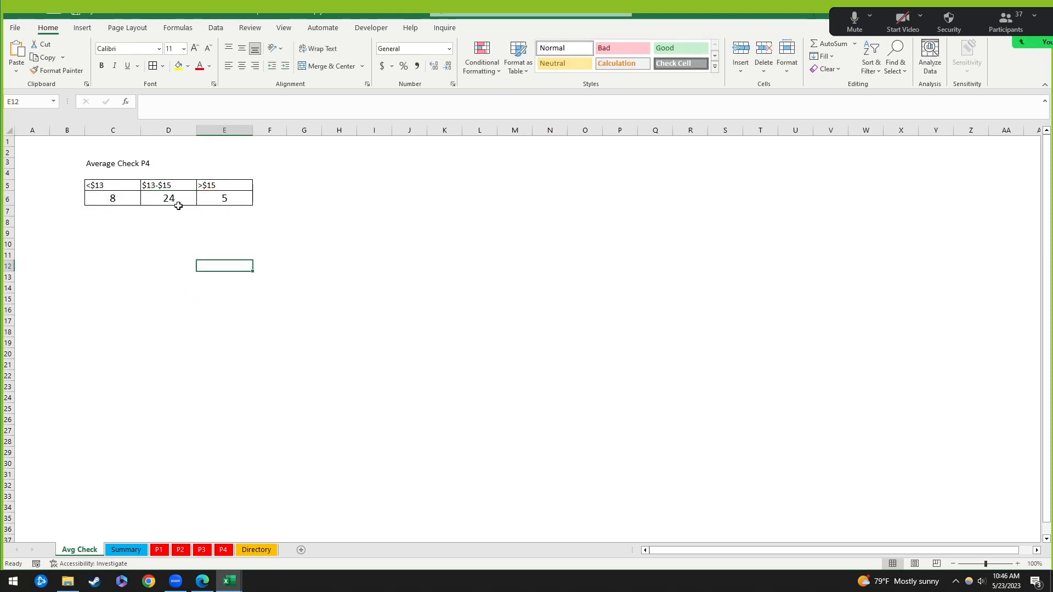
pyautogui.click(177, 203)
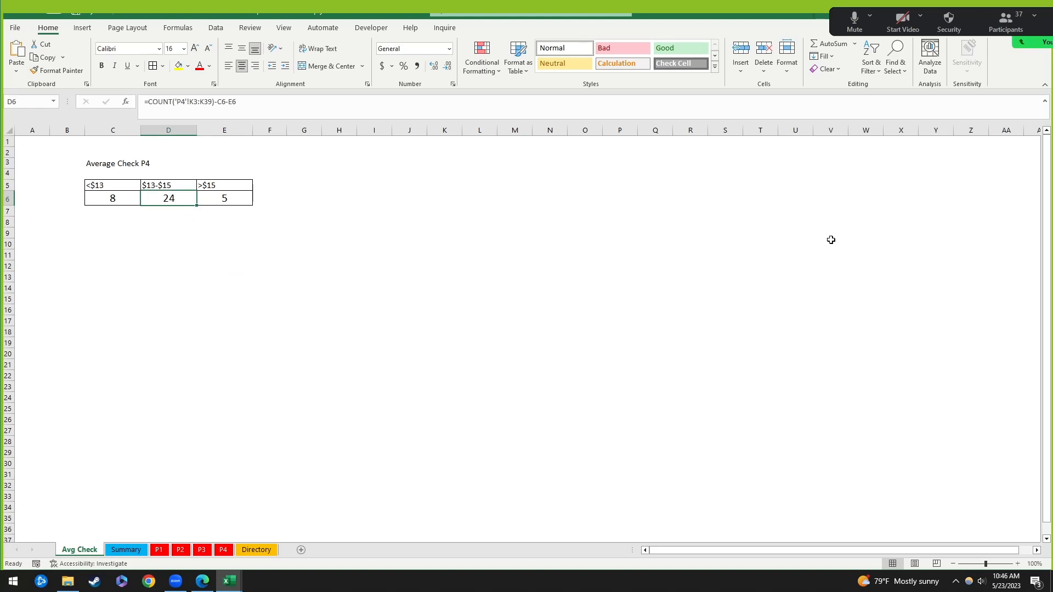
pyautogui.click(234, 253)
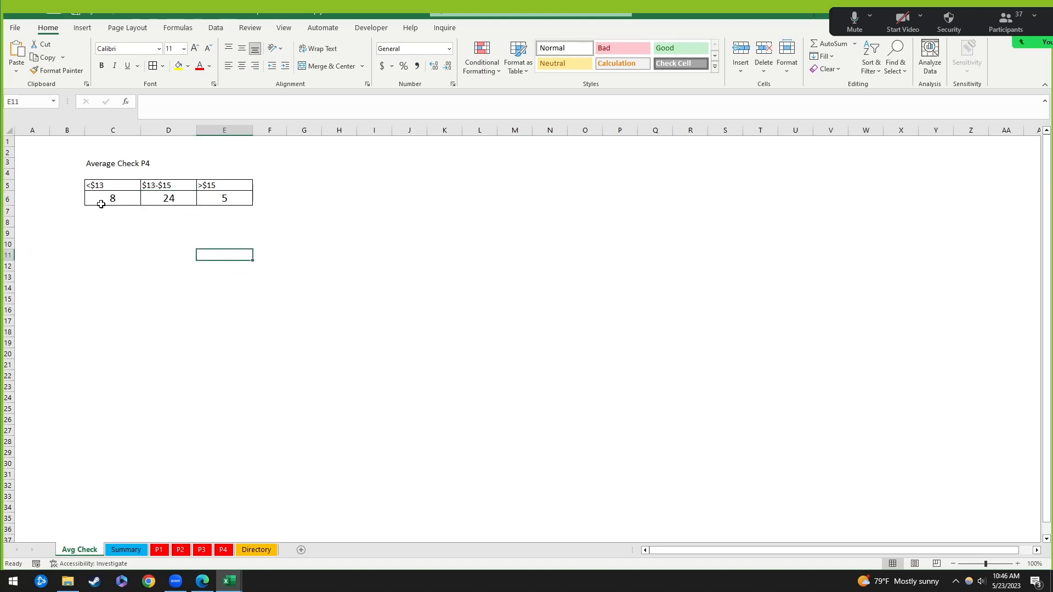
pyautogui.click(104, 200)
pyautogui.click(170, 200)
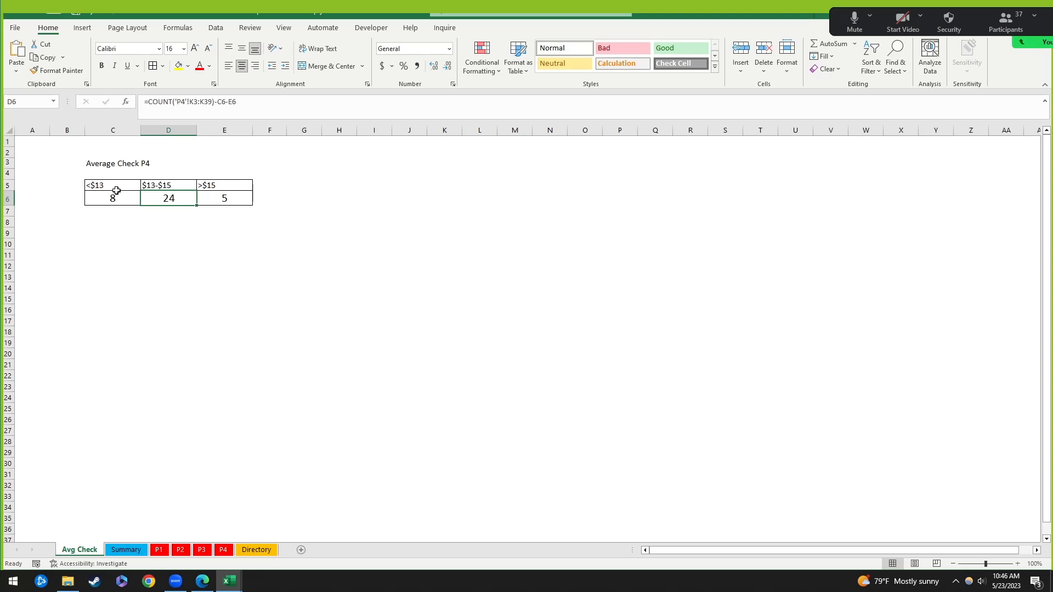
pyautogui.moveTo(116, 191); pyautogui.dragTo(248, 201)
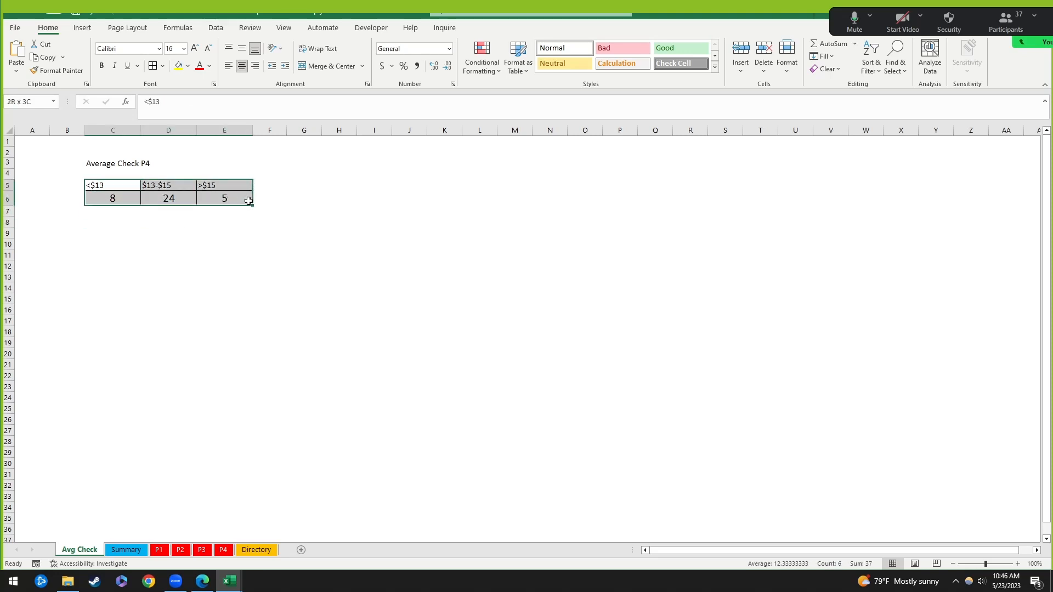
pyautogui.click(140, 187)
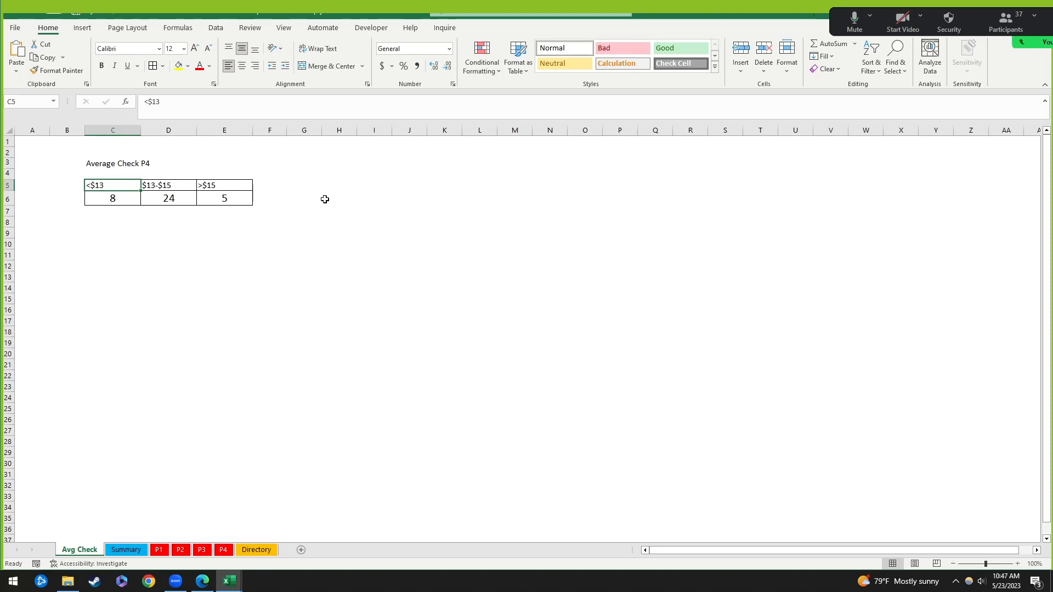
# Step: Check the formulas behind the row 6 price-range counts and the Average Check P4 title
pyautogui.click(190, 202)
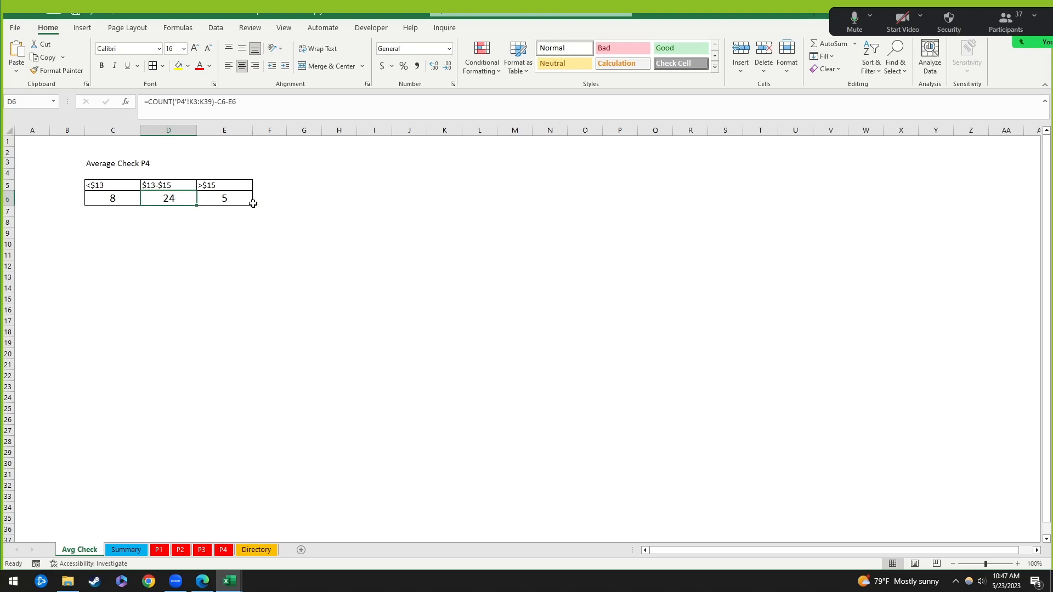
pyautogui.click(132, 165)
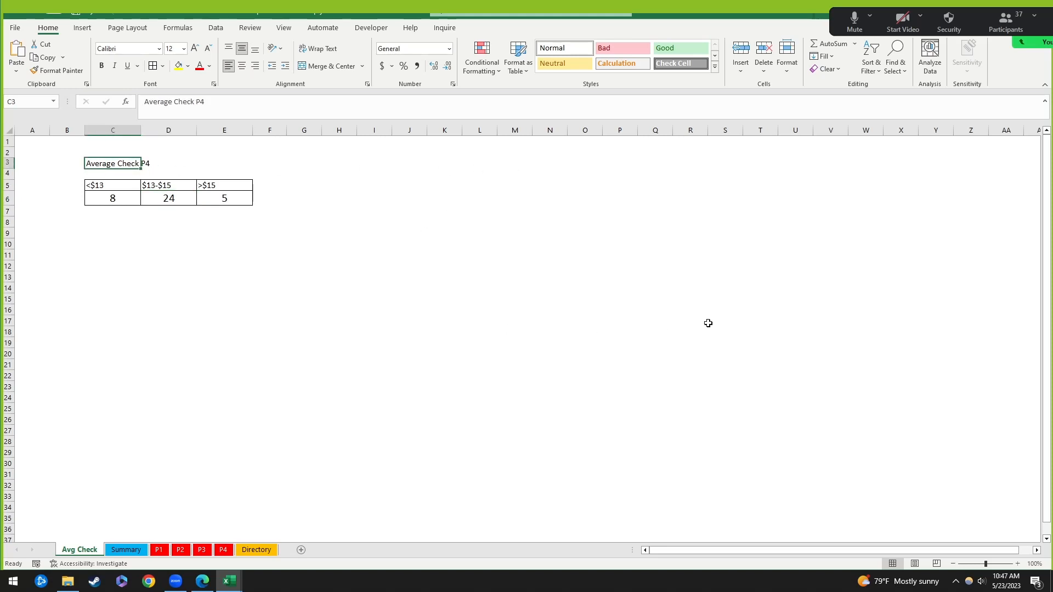
pyautogui.click(179, 234)
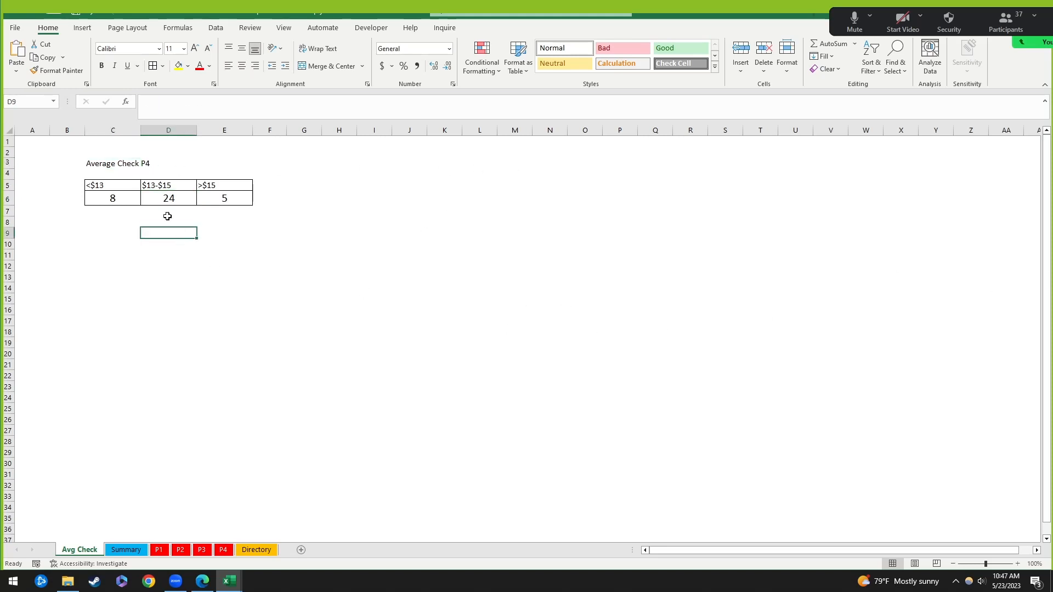
pyautogui.click(120, 199)
pyautogui.click(170, 199)
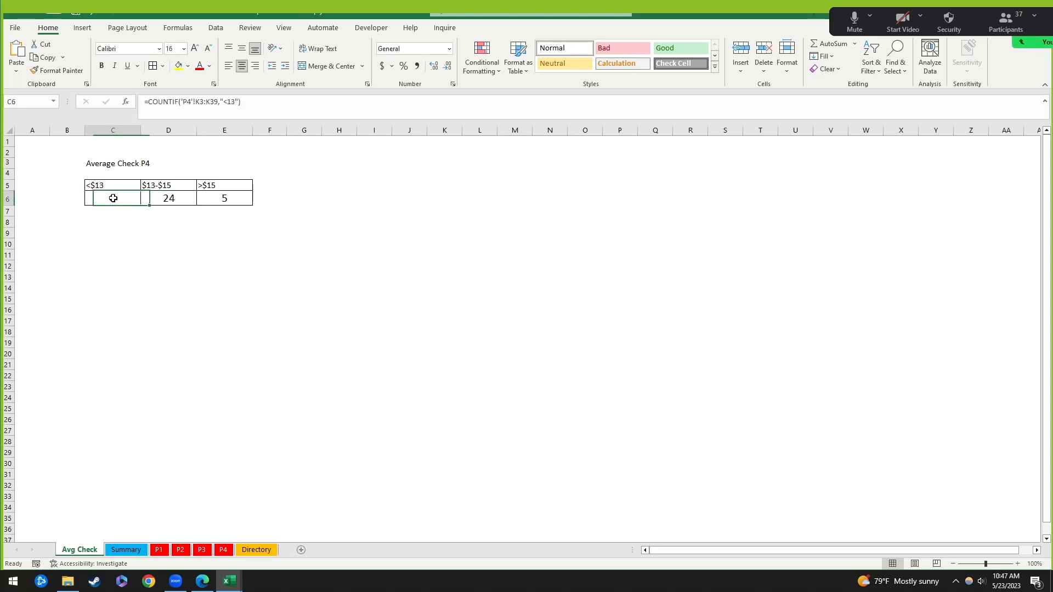
# Step: Undo the borders and grey fill applied to the count table
pyautogui.moveTo(106, 164); pyautogui.dragTo(230, 164)
pyautogui.click(267, 264)
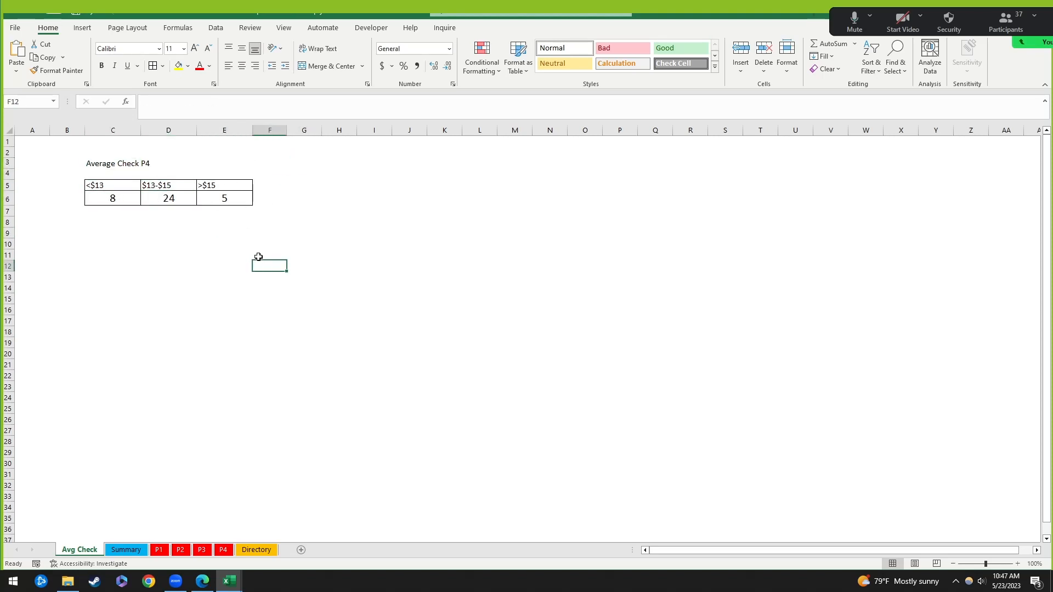
pyautogui.moveTo(113, 187); pyautogui.dragTo(244, 186)
pyautogui.click(256, 241)
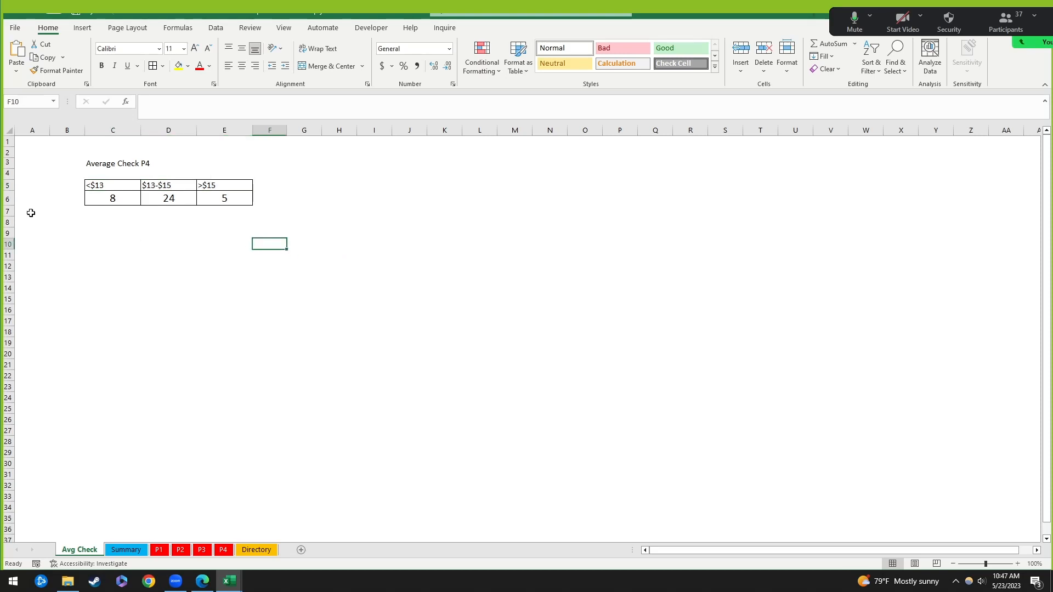
pyautogui.moveTo(98, 165); pyautogui.dragTo(230, 166)
pyautogui.click(294, 242)
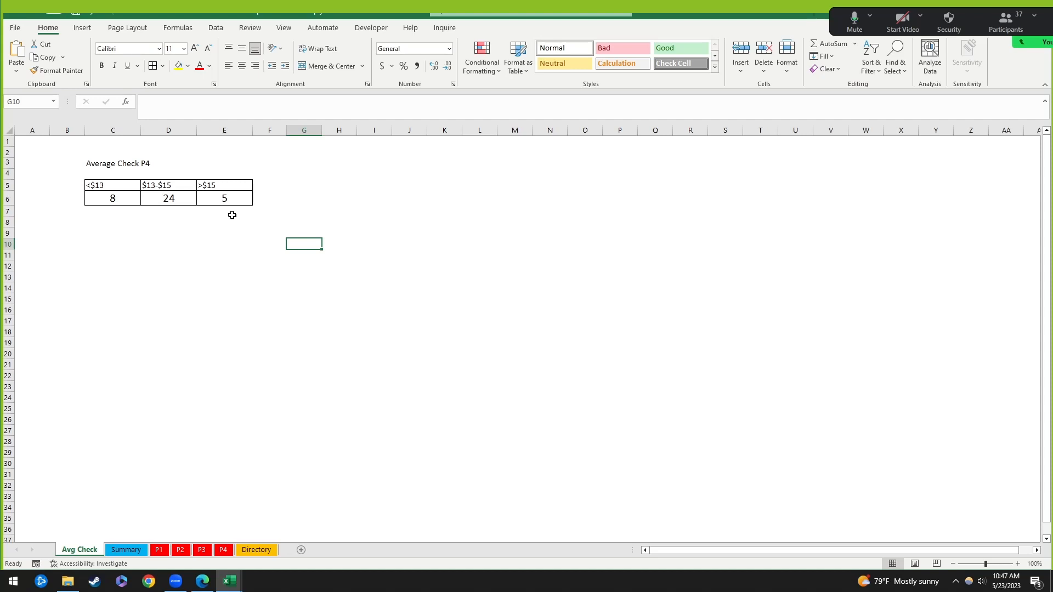
pyautogui.moveTo(118, 184); pyautogui.dragTo(226, 198)
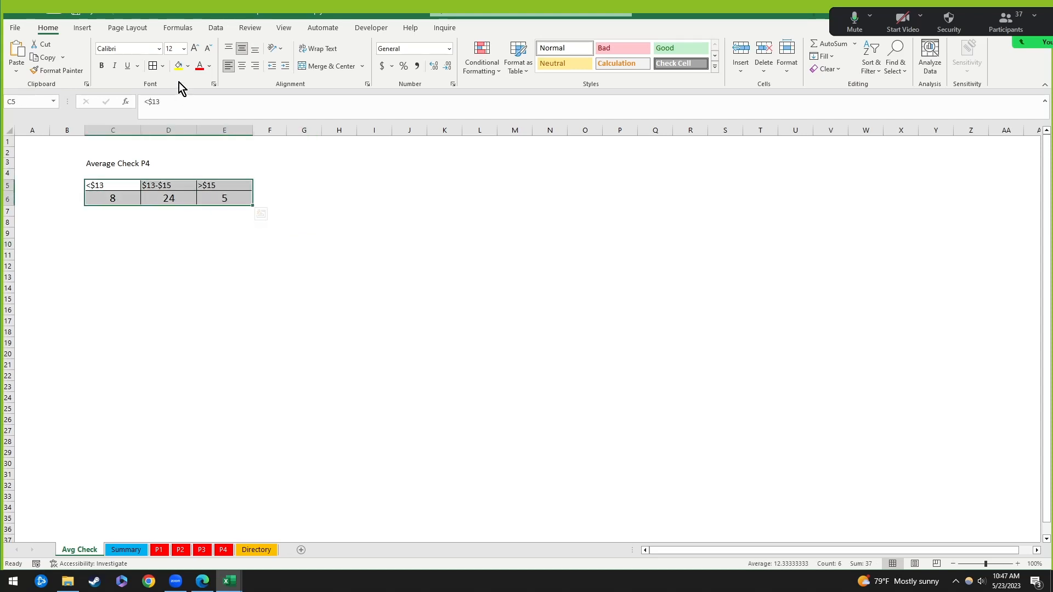
pyautogui.hotkey('ctrl', 'z')
pyautogui.hotkey('ctrl', 'z')
pyautogui.hotkey('ctrl', 'z')
pyautogui.hotkey('ctrl', 'z')
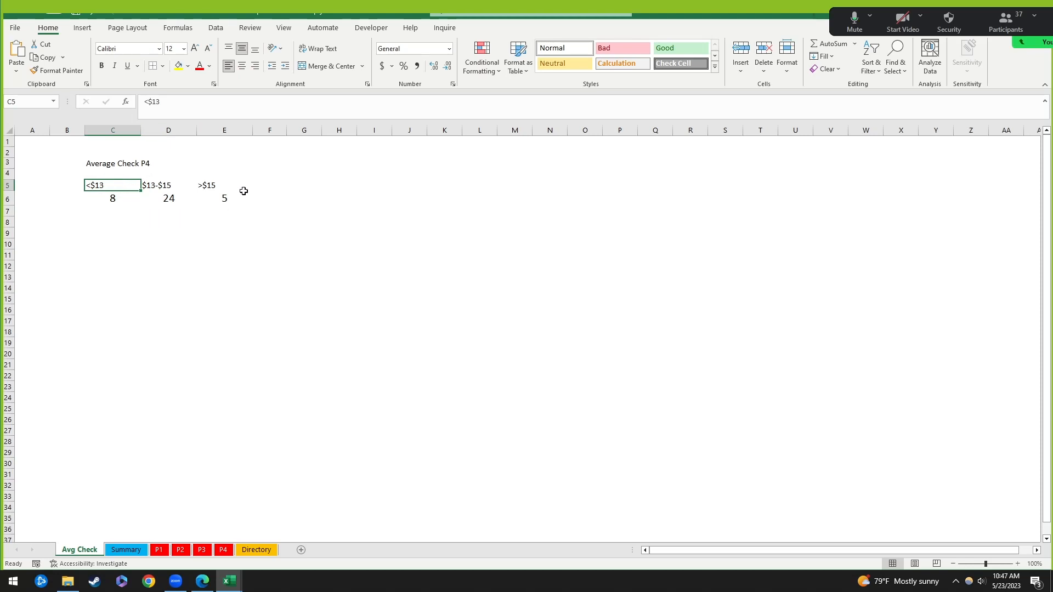
# Step: Give the title row C3:E3 a dark grey fill and white text
pyautogui.click(202, 244)
pyautogui.click(115, 188)
pyautogui.moveTo(123, 167); pyautogui.dragTo(218, 162)
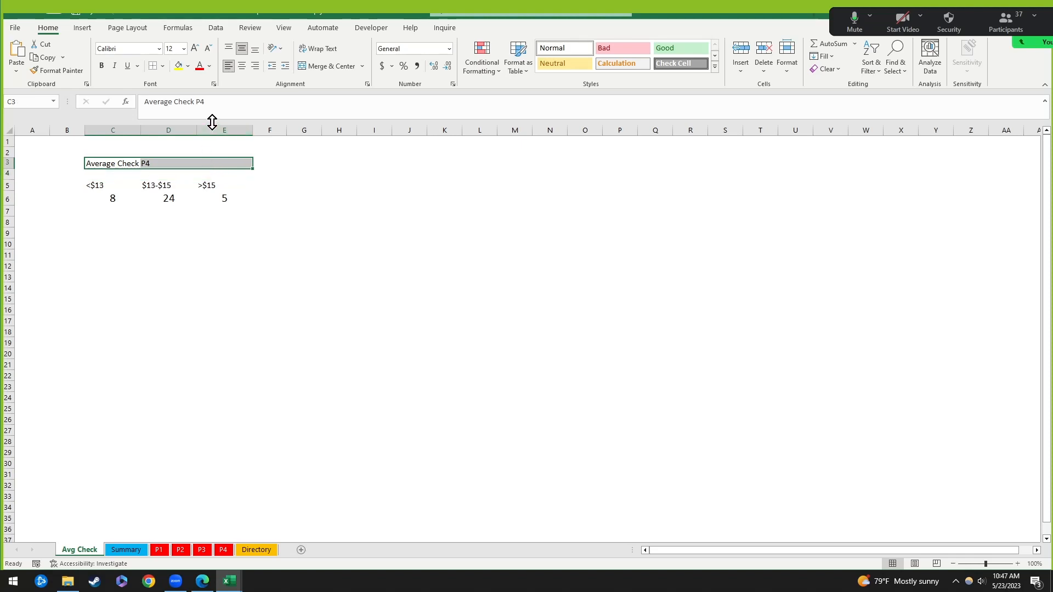
pyautogui.click(209, 66)
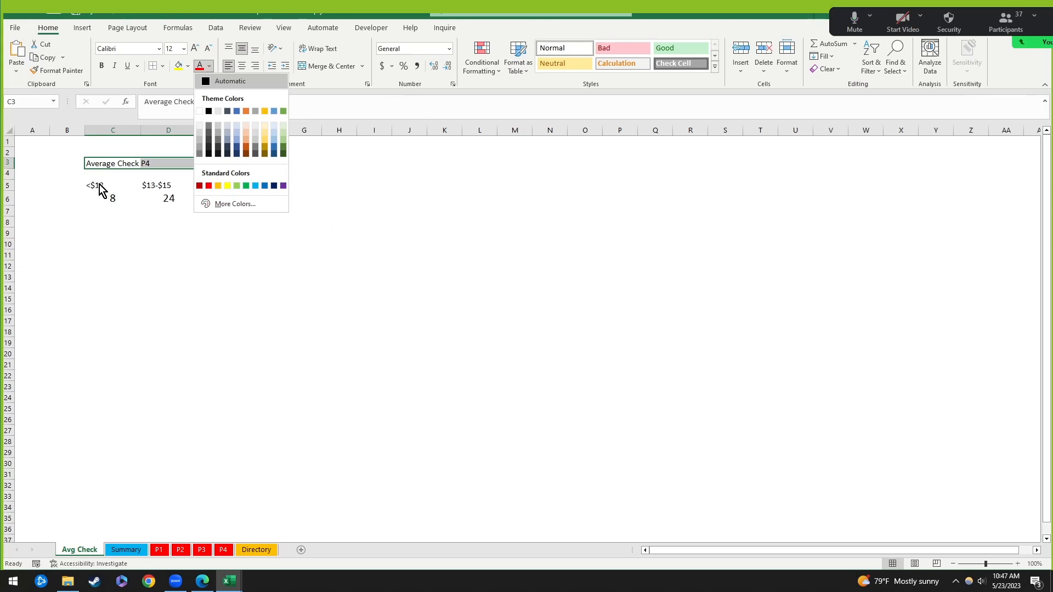
pyautogui.click(106, 161)
pyautogui.moveTo(106, 161); pyautogui.dragTo(244, 199)
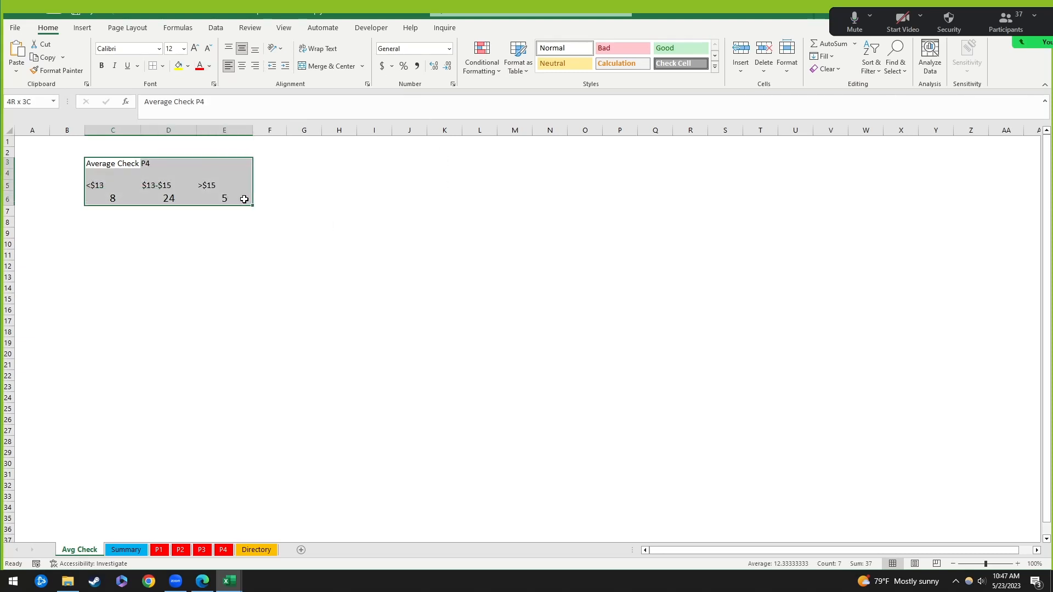
pyautogui.moveTo(111, 160); pyautogui.dragTo(239, 160)
pyautogui.click(187, 65)
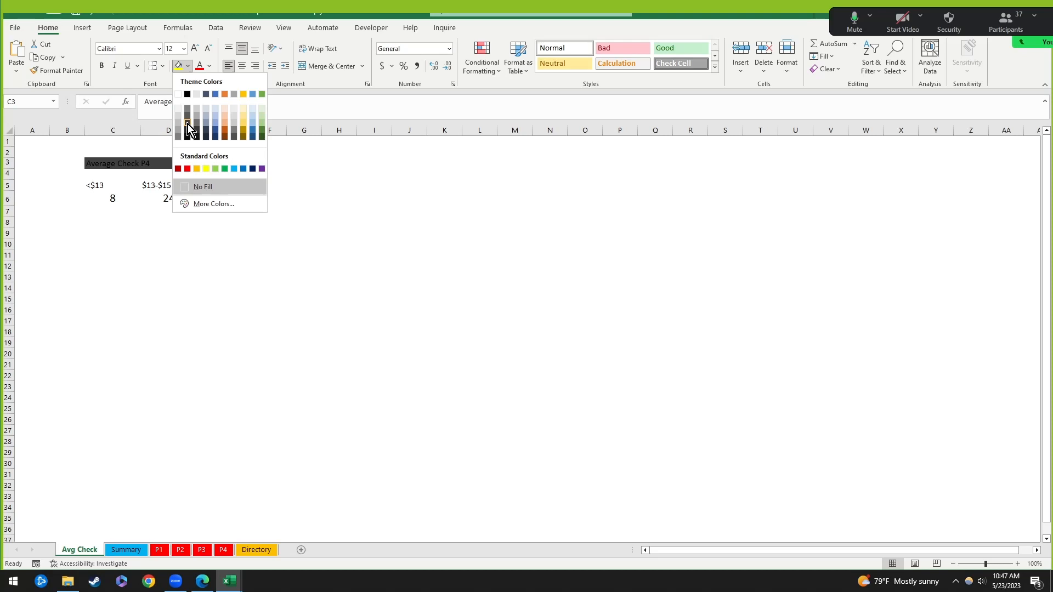
pyautogui.click(188, 125)
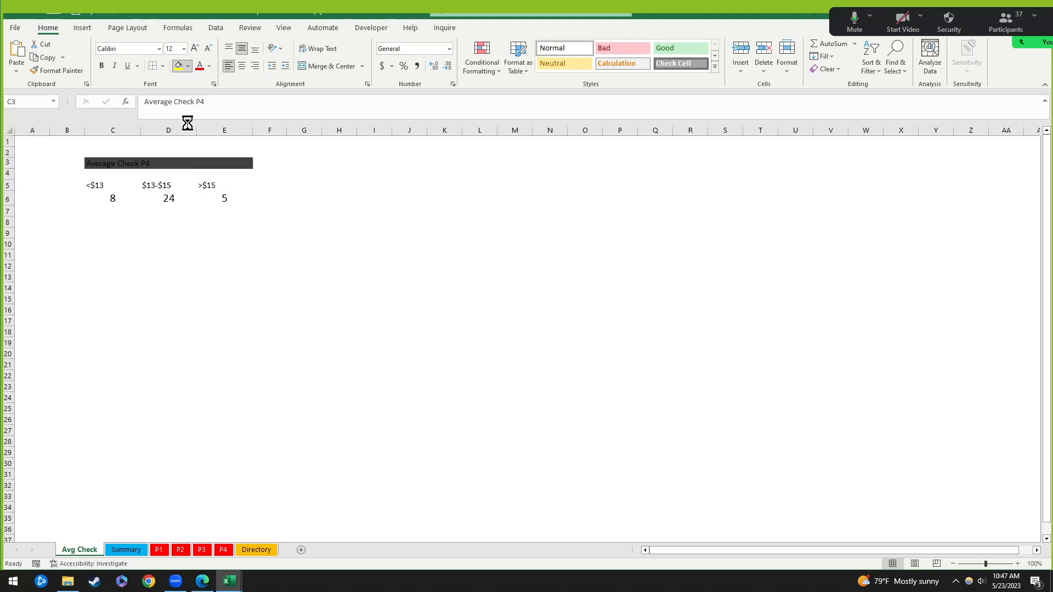
pyautogui.click(210, 67)
pyautogui.click(205, 111)
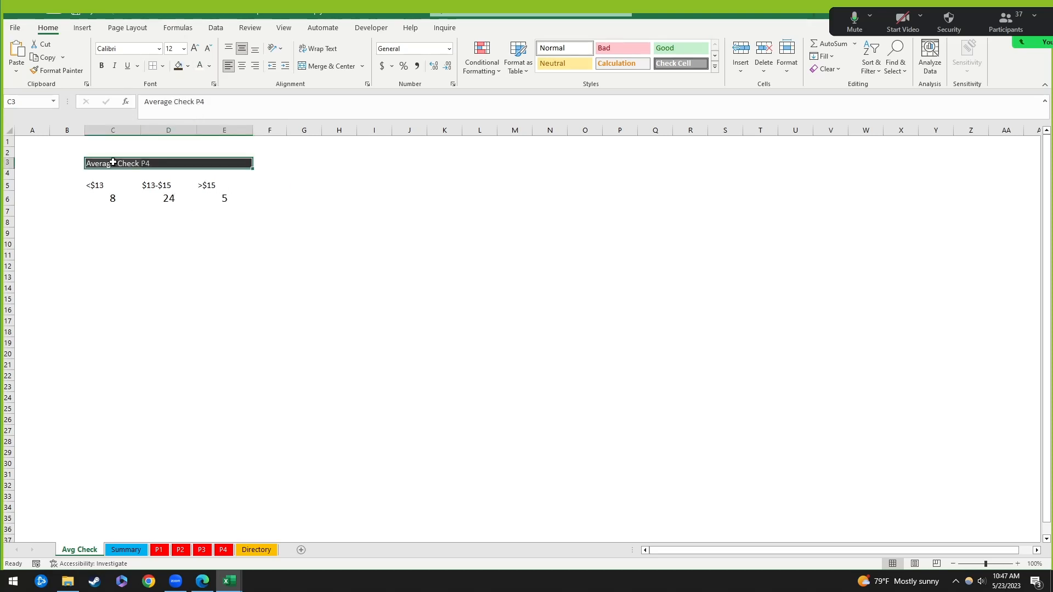
# Step: Make the Average Check P4 title bold
pyautogui.click(225, 221)
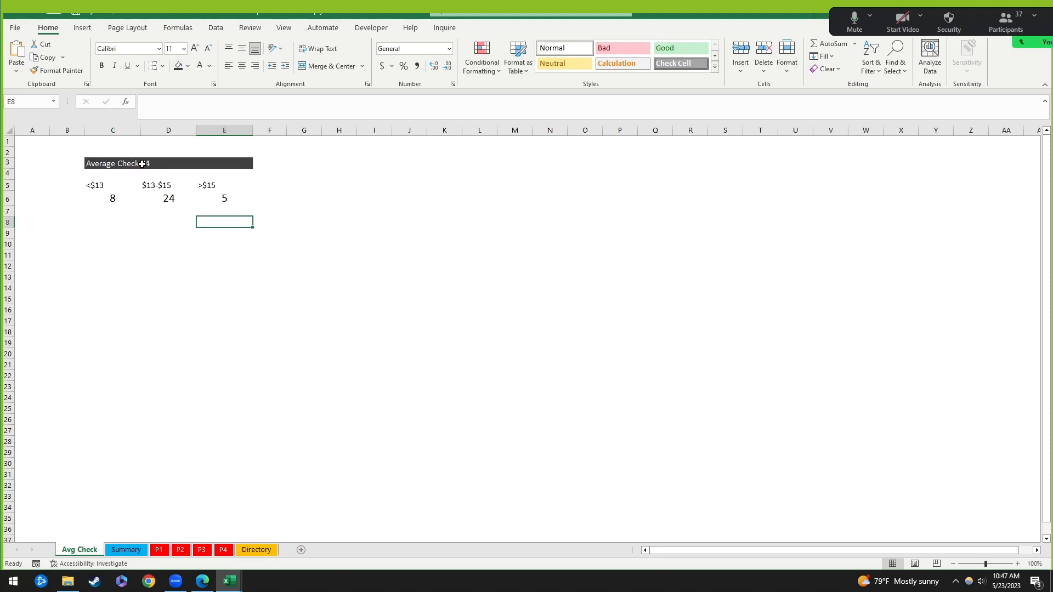
pyautogui.click(142, 164)
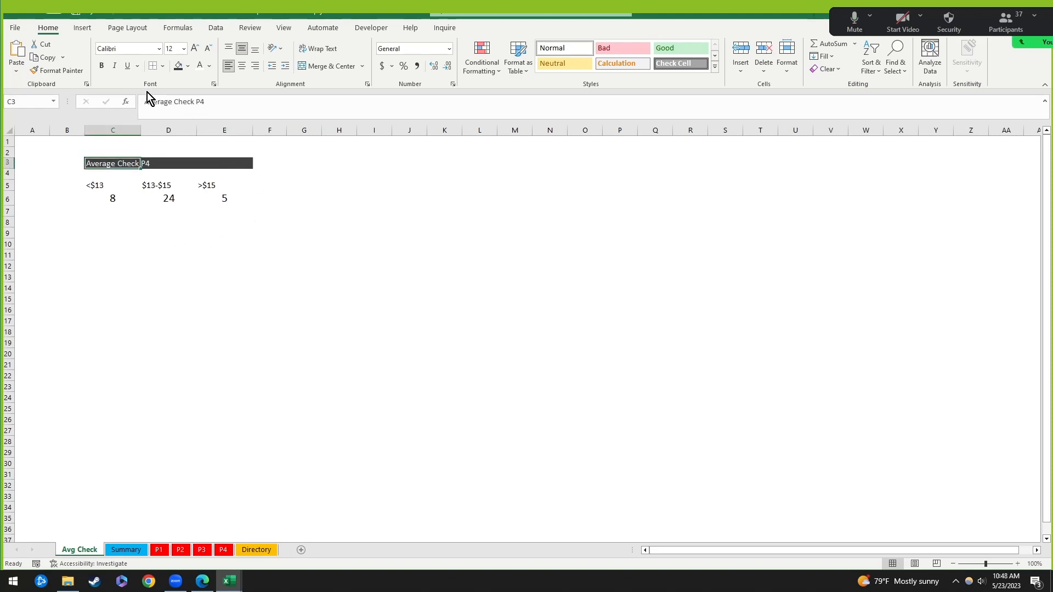
pyautogui.hotkey('ctrl', 'b')
# Step: Fill the <$13, $13-$15 and >$15 labels grey, dark grey and purple
pyautogui.moveTo(106, 186); pyautogui.dragTo(223, 182)
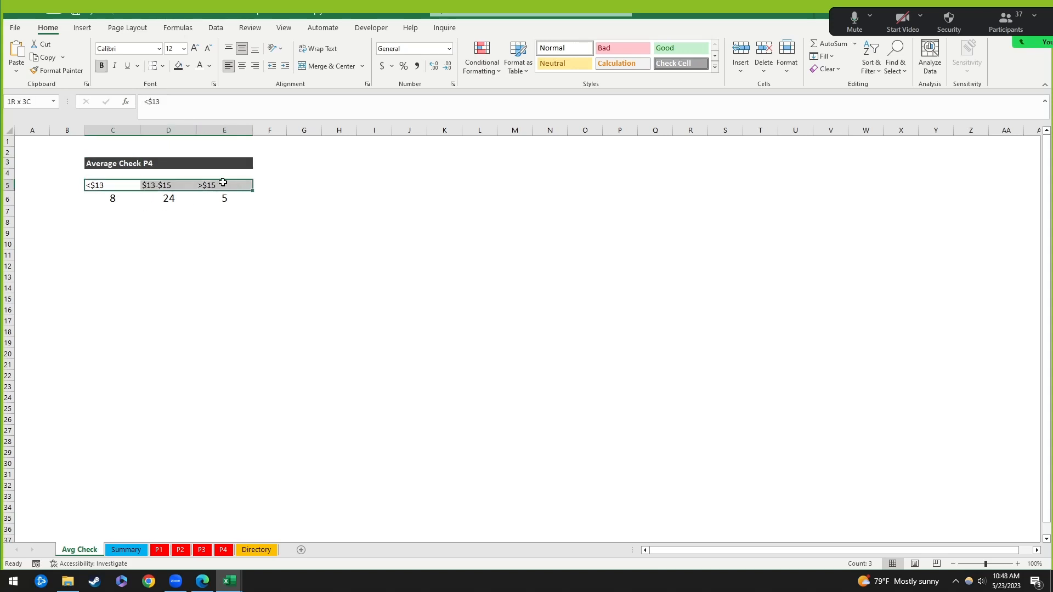
pyautogui.click(114, 183)
pyautogui.click(188, 66)
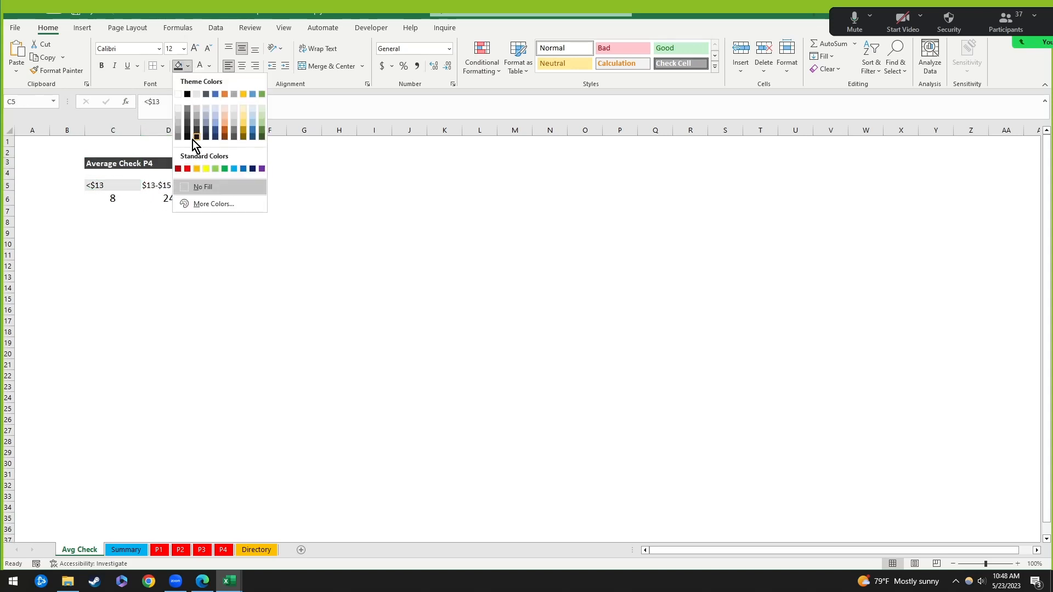
pyautogui.click(177, 126)
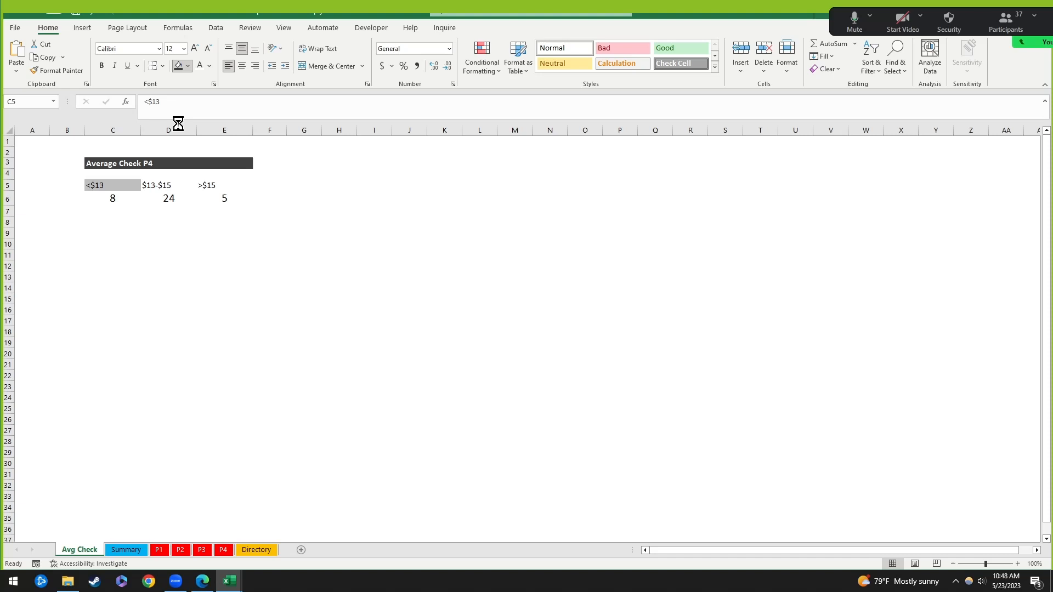
pyautogui.click(164, 187)
pyautogui.click(187, 66)
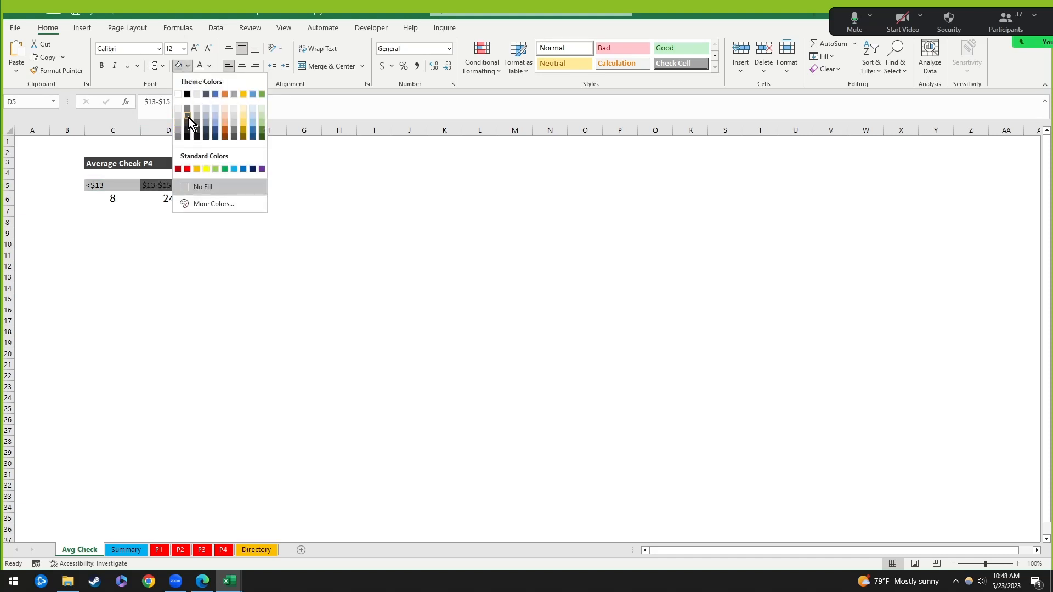
pyautogui.click(188, 117)
pyautogui.click(222, 186)
pyautogui.click(188, 66)
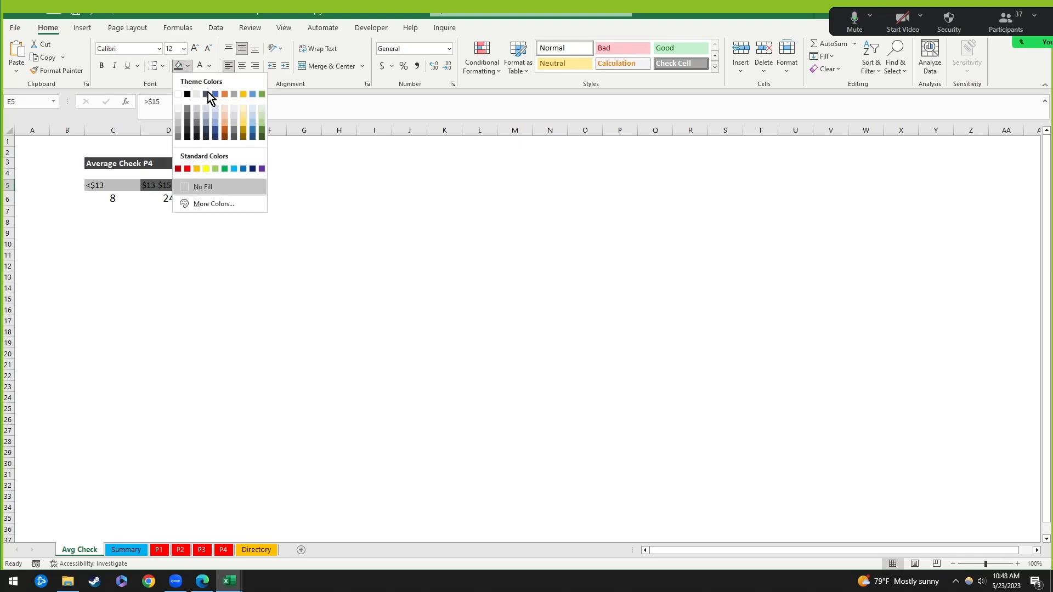
pyautogui.click(262, 169)
pyautogui.click(230, 229)
pyautogui.click(250, 264)
# Step: Make the three price-range labels white and bold
pyautogui.click(119, 186)
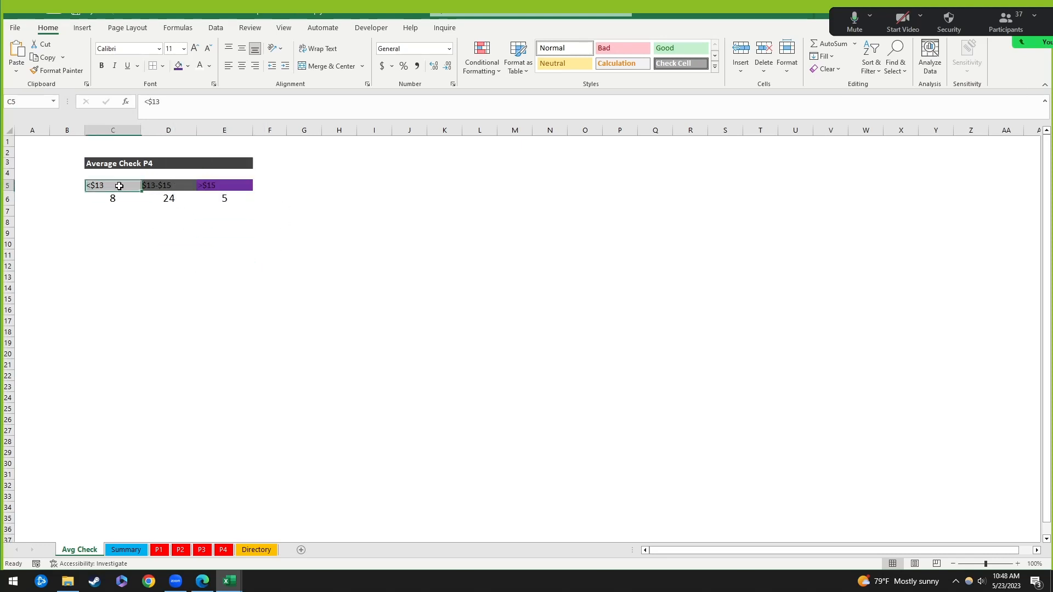
pyautogui.moveTo(119, 186); pyautogui.dragTo(230, 187)
pyautogui.click(199, 67)
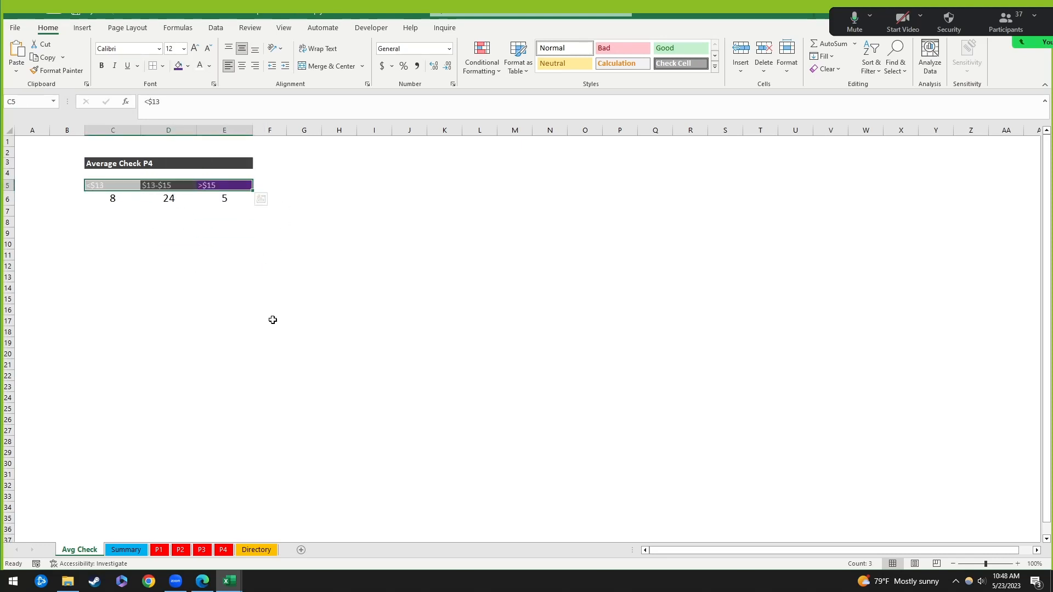
pyautogui.hotkey('ctrl', 'b')
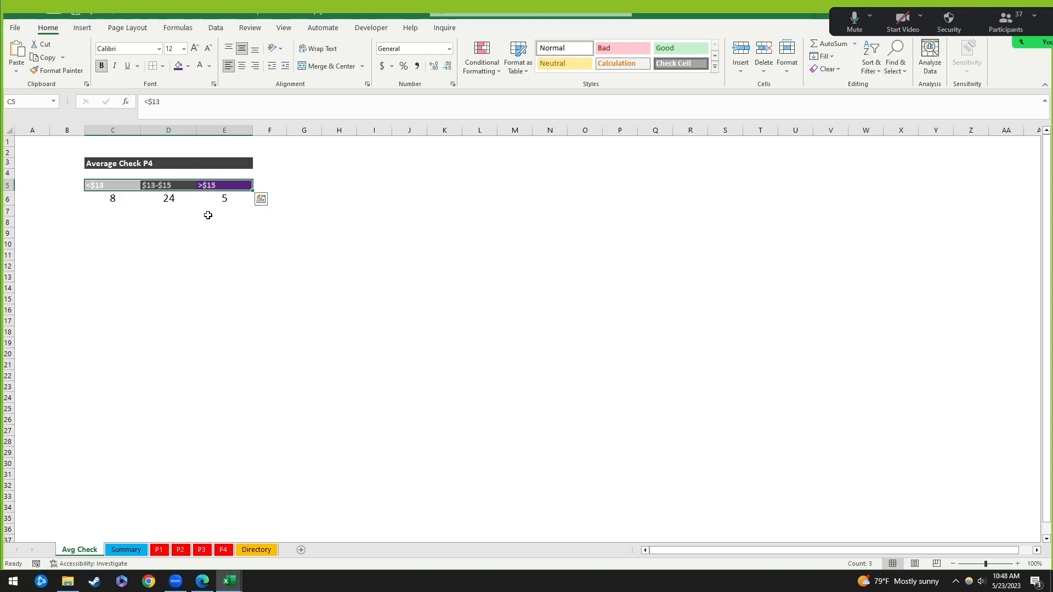
pyautogui.click(209, 221)
# Step: Centre the price-range labels in C5:E5
pyautogui.click(108, 163)
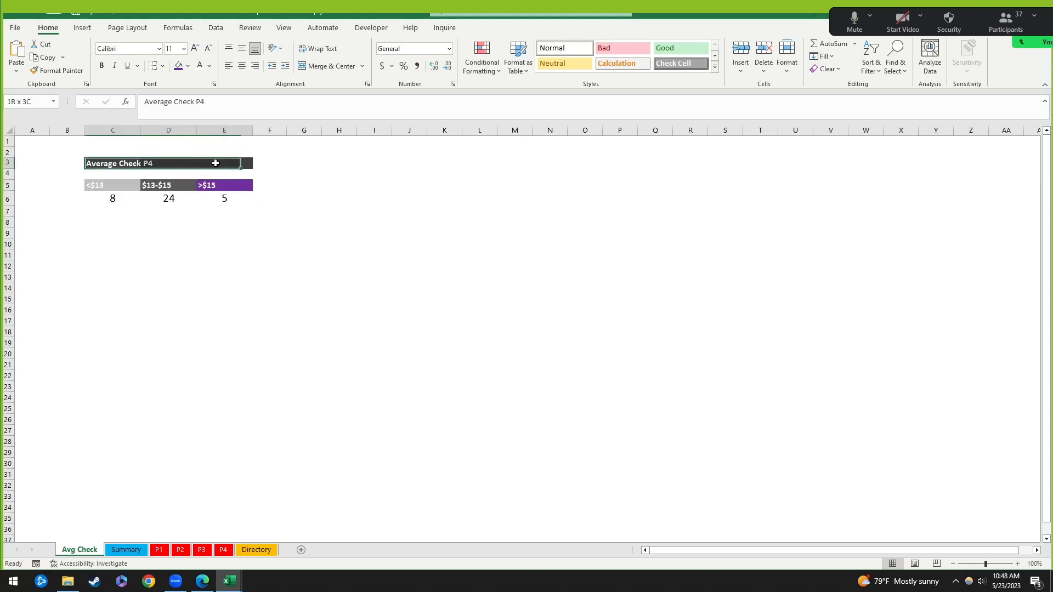
pyautogui.moveTo(112, 185); pyautogui.dragTo(224, 187)
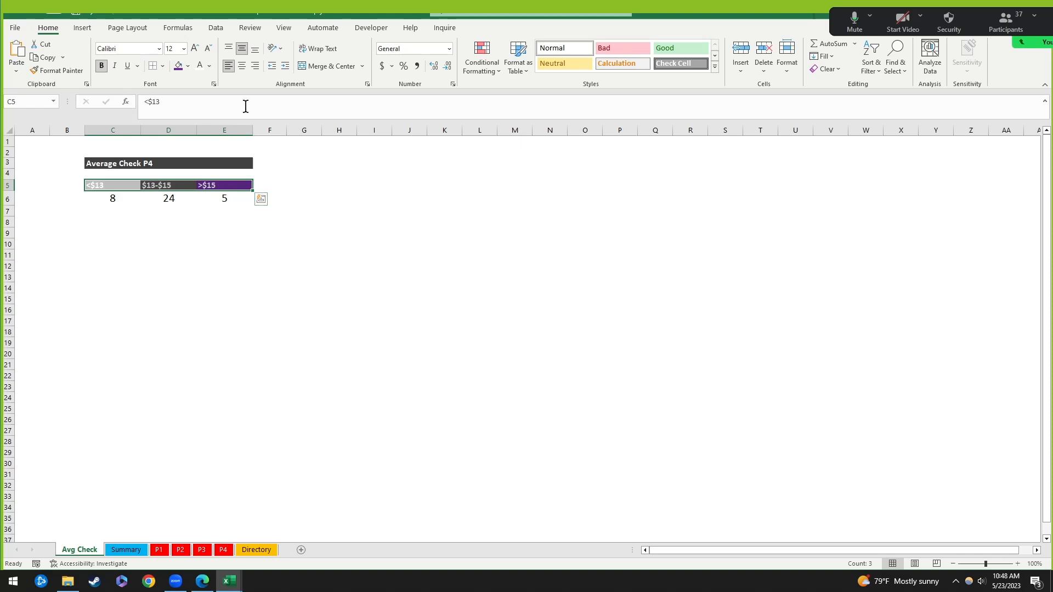
pyautogui.click(243, 66)
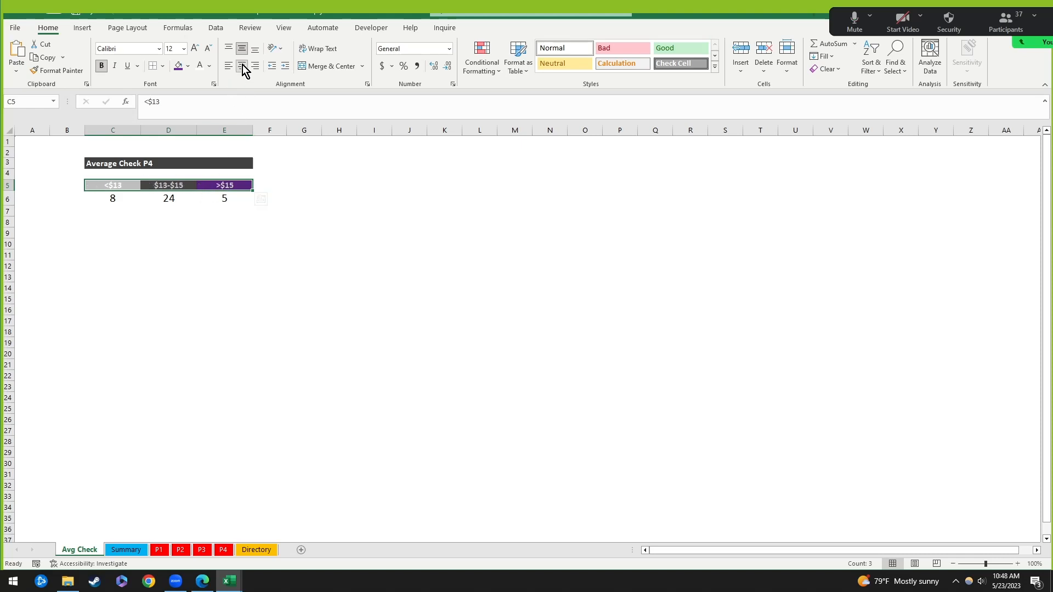
pyautogui.click(187, 230)
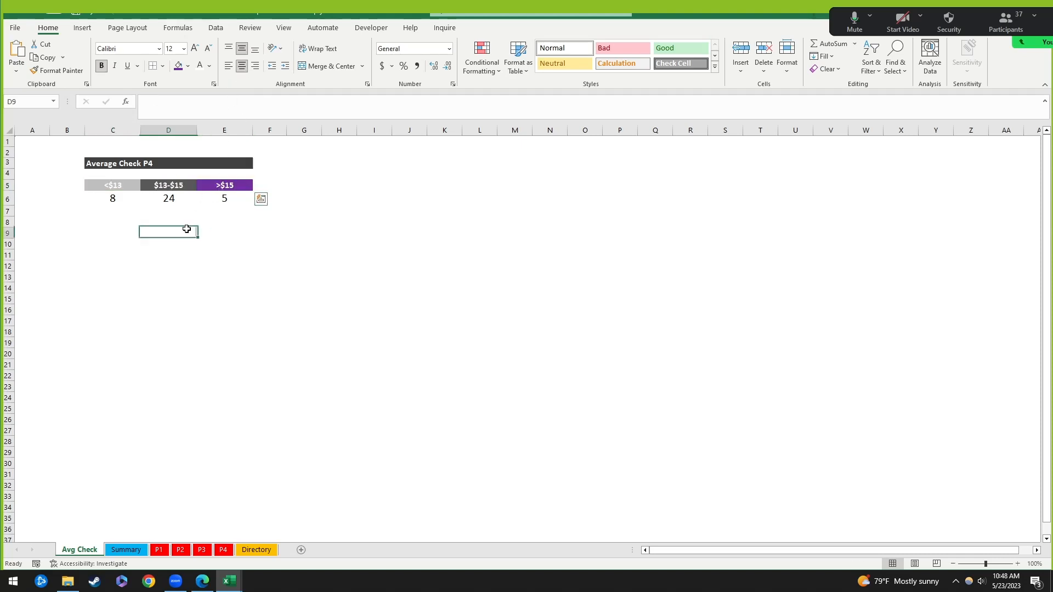
# Step: Set the C5:E5 header text to font size 16
pyautogui.click(122, 198)
pyautogui.keyDown('shift'); pyautogui.click(236, 200); pyautogui.keyUp('shift')
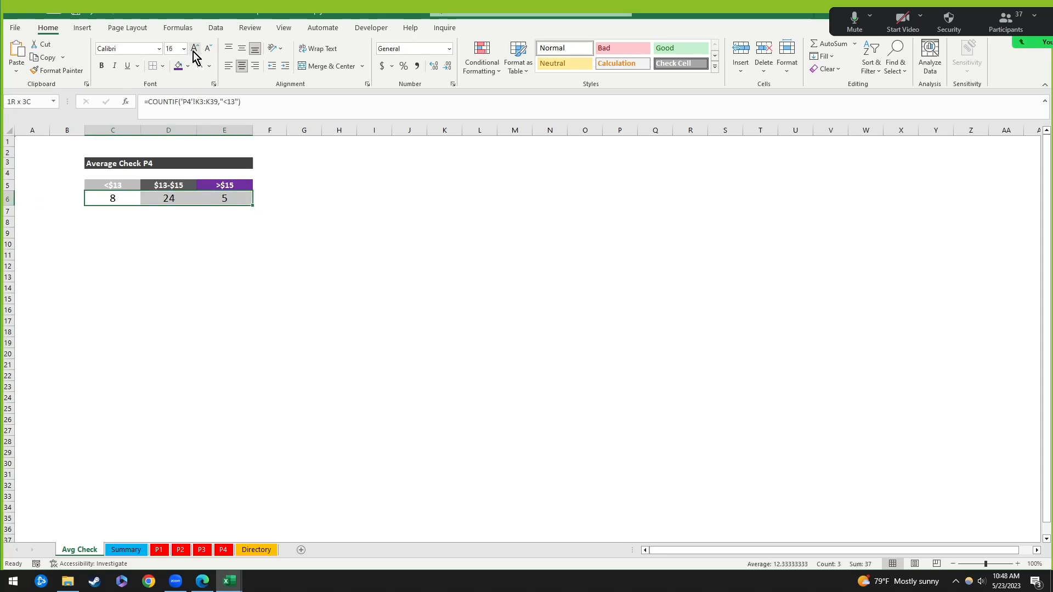
pyautogui.moveTo(113, 188); pyautogui.dragTo(223, 186)
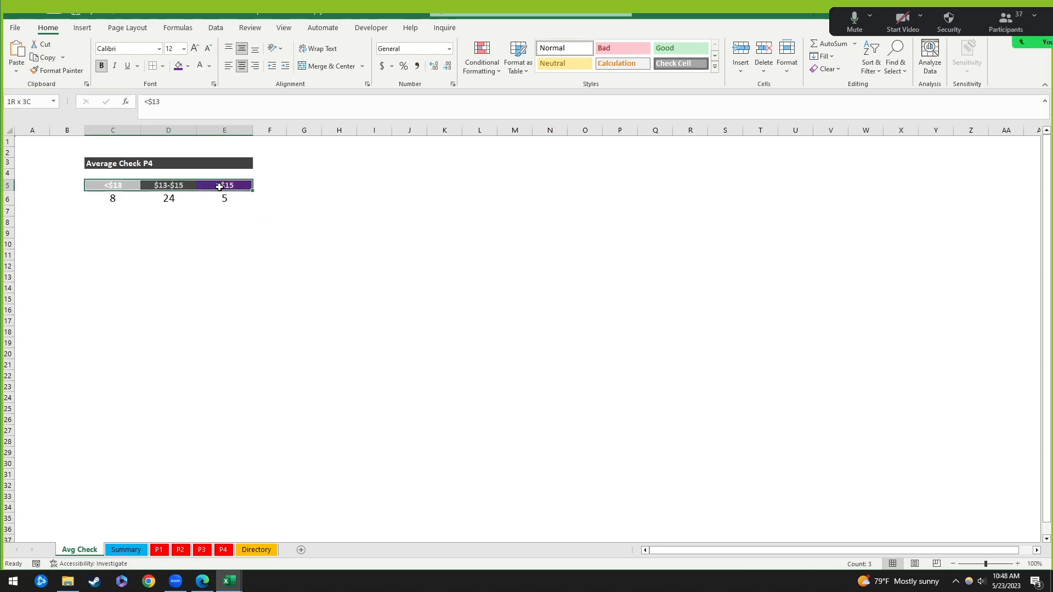
pyautogui.click(194, 49)
pyautogui.click(195, 49)
pyautogui.click(195, 48)
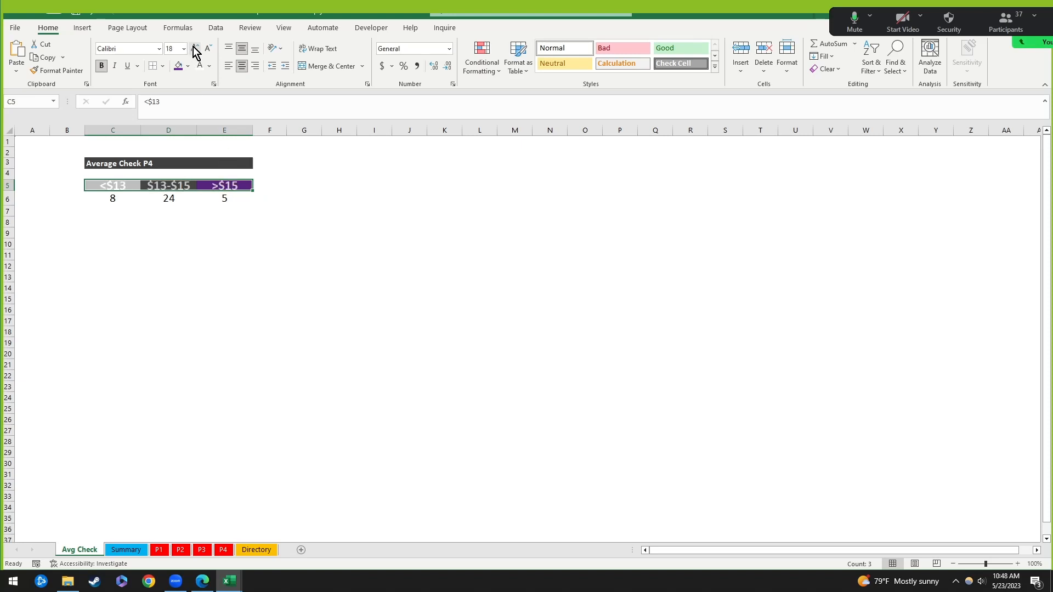
pyautogui.click(207, 50)
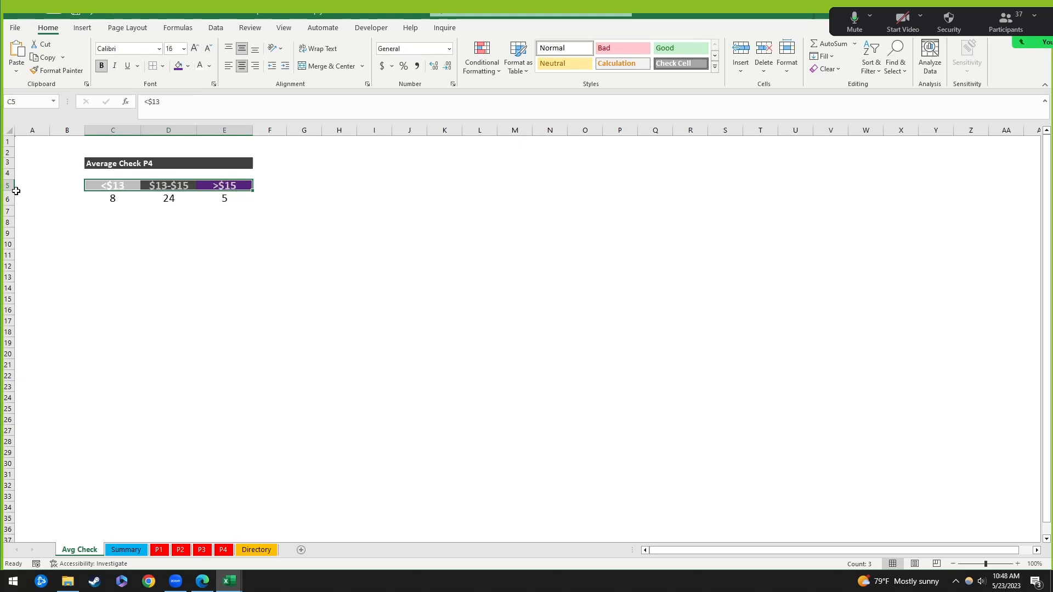
# Step: Make row 5 taller and widen columns C to E to 123 px
pyautogui.moveTo(11, 189); pyautogui.dragTo(11, 197)
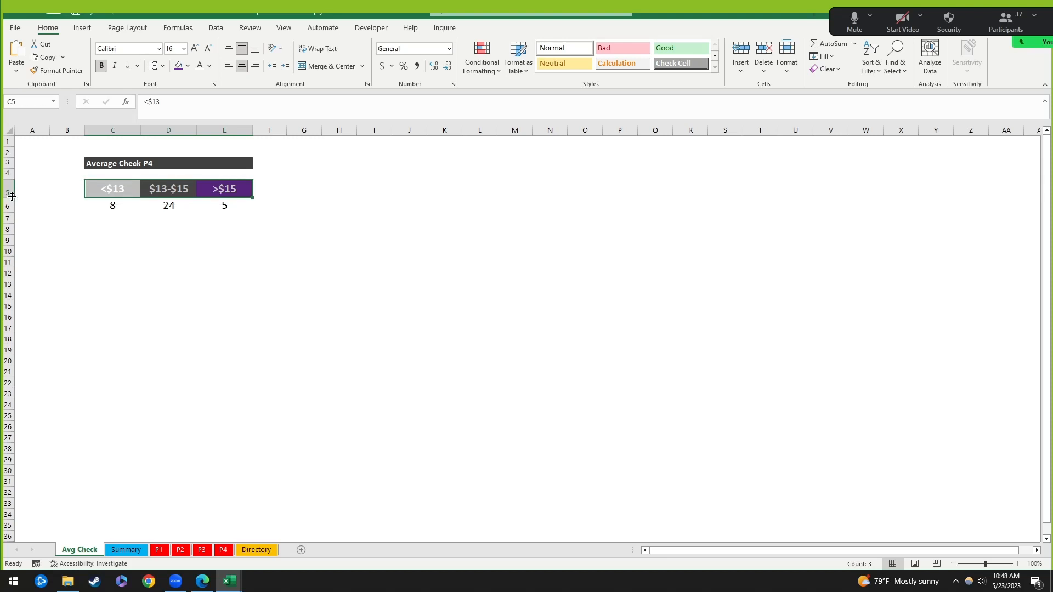
pyautogui.moveTo(121, 130); pyautogui.dragTo(263, 130)
pyautogui.click(155, 208)
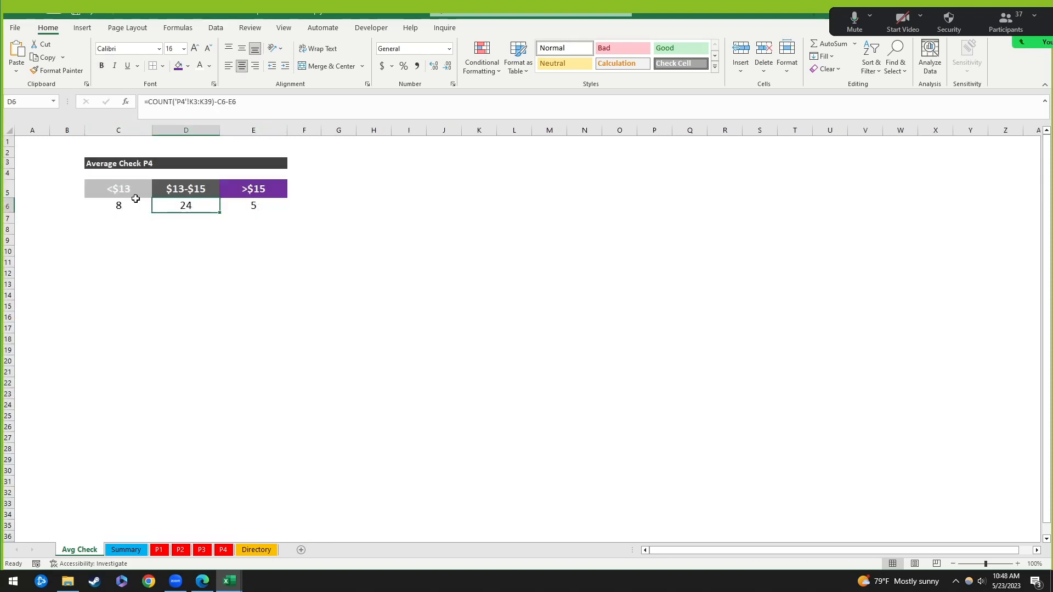
# Step: Merge C3:E3 and centre the Average Check P4 title
pyautogui.click(102, 164)
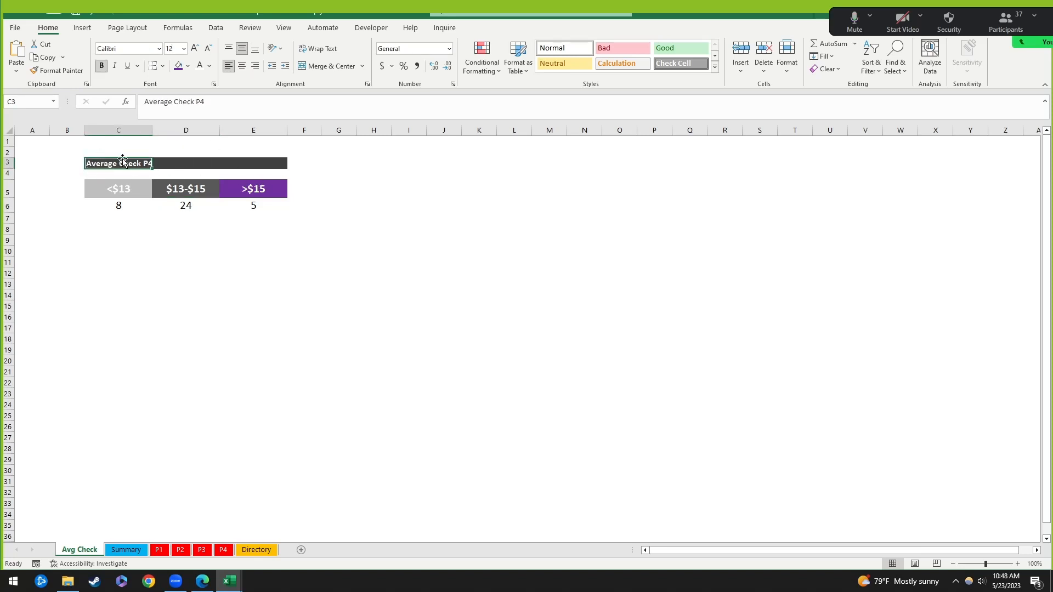
pyautogui.moveTo(246, 167); pyautogui.dragTo(250, 165)
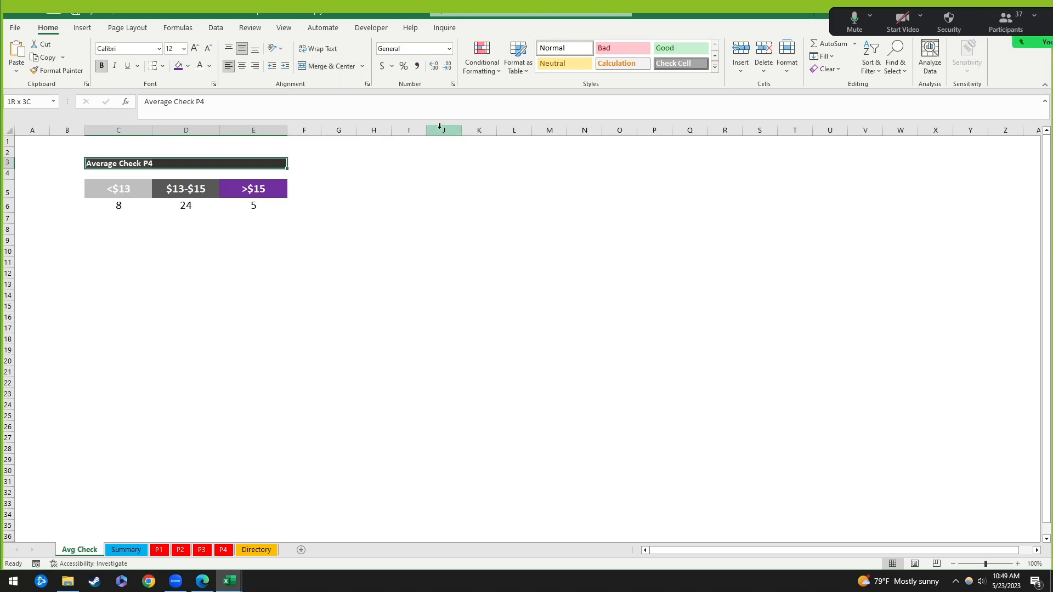
pyautogui.click(325, 67)
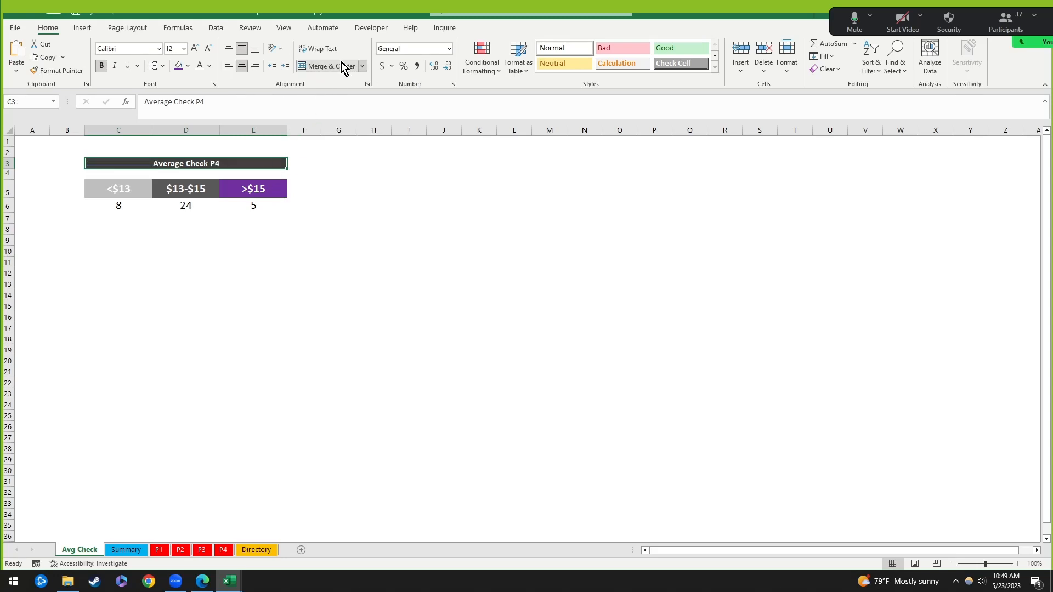
pyautogui.click(170, 219)
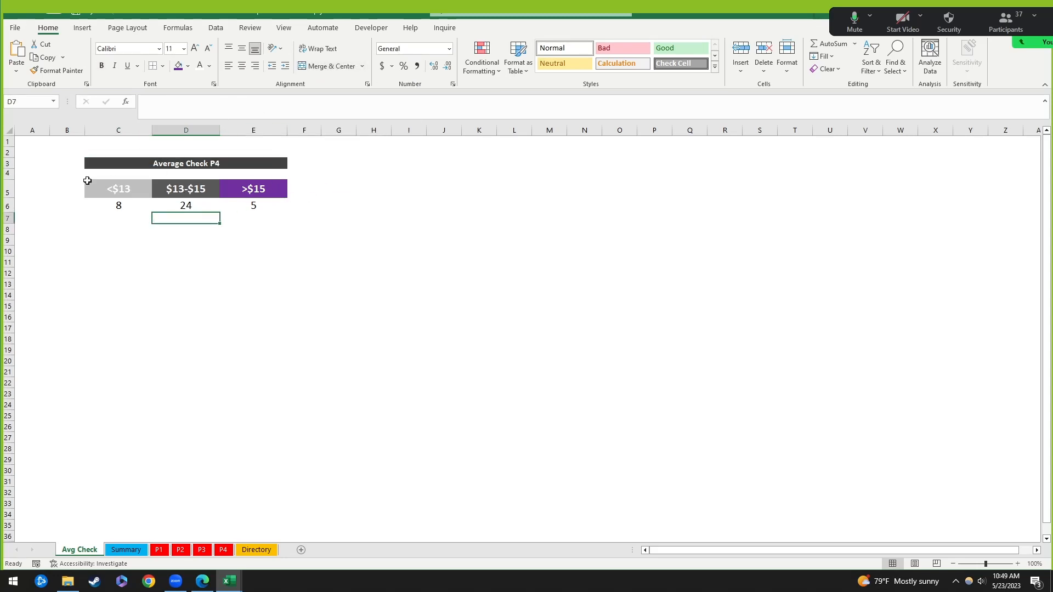
# Step: Heighten row 3 and step through the cells around the merged title
pyautogui.moveTo(13, 168); pyautogui.dragTo(15, 193)
pyautogui.click(284, 171)
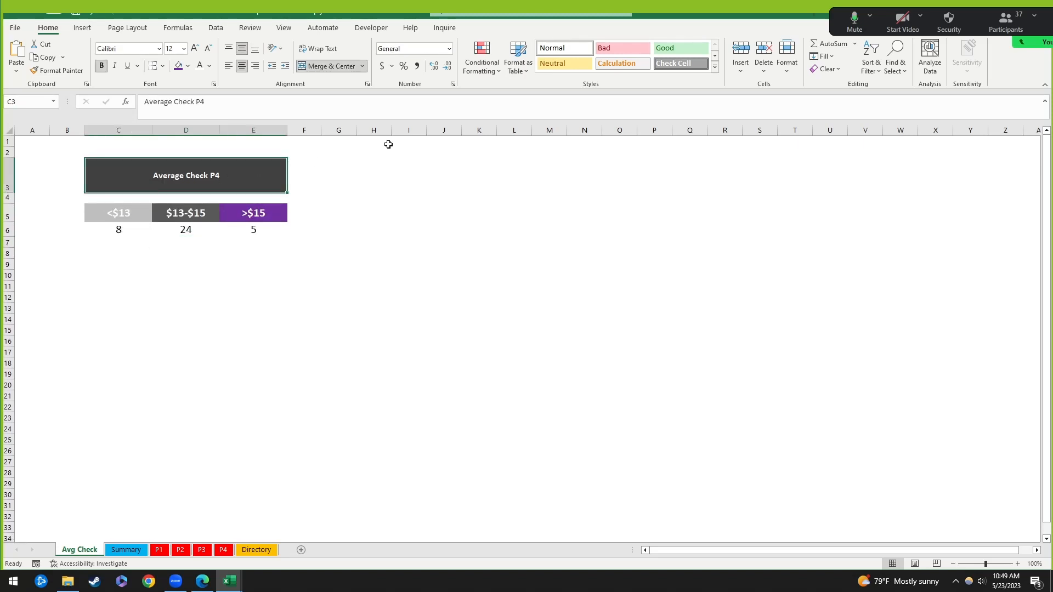
pyautogui.click(214, 261)
pyautogui.press('Up')
pyautogui.press('Up')
pyautogui.press('Up')
pyautogui.press('Up')
pyautogui.press('Up')
pyautogui.press('Up')
pyautogui.press('Up')
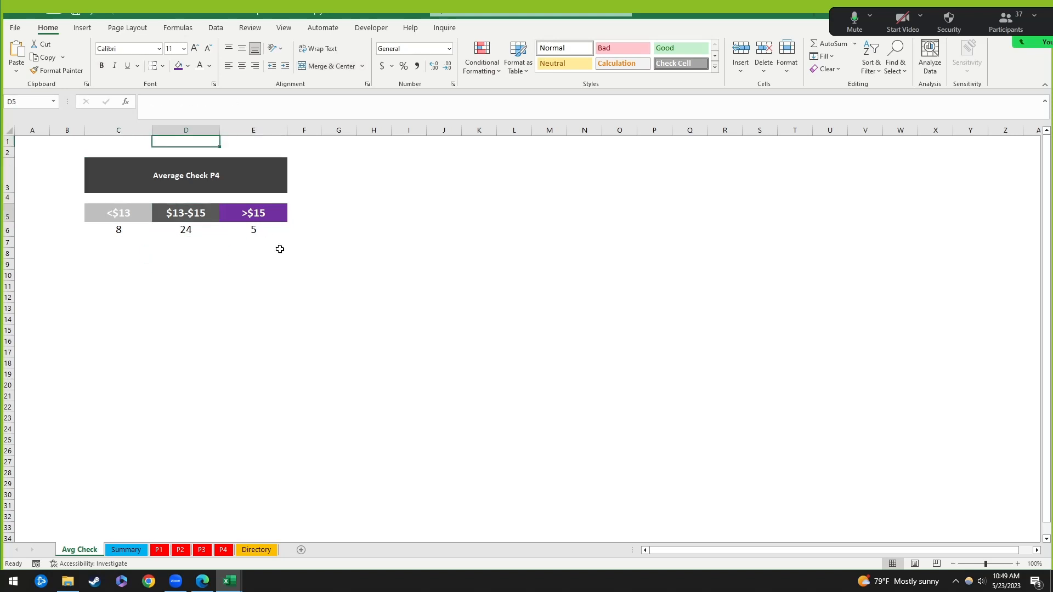
pyautogui.press('Down')
pyautogui.press('Down')
pyautogui.press('Down')
pyautogui.press('Left')
pyautogui.press('Right')
pyautogui.press('Right')
pyautogui.press('Up')
pyautogui.press('Up')
pyautogui.press('Up')
pyautogui.press('Up')
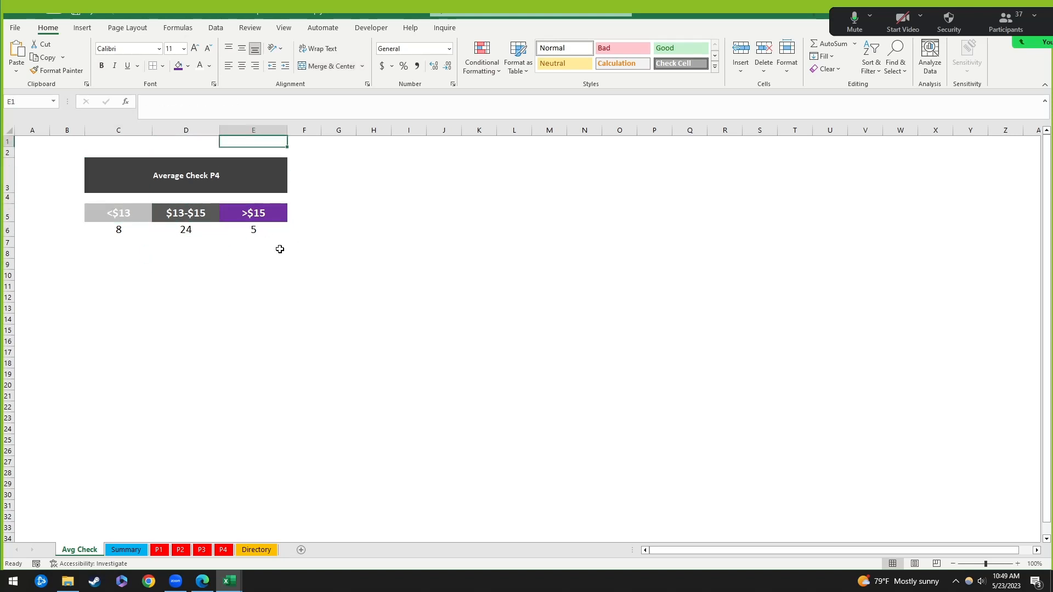
pyautogui.press('Down')
pyautogui.press('Down')
pyautogui.press('Down')
pyautogui.press('Down')
pyautogui.press('Up')
pyautogui.press('Up')
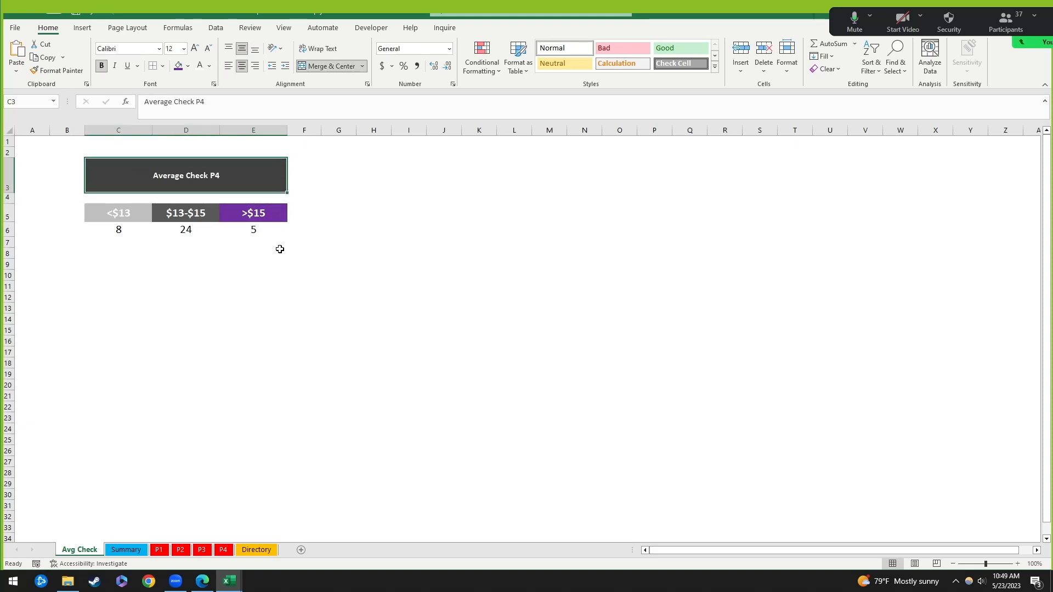
pyautogui.press('Right')
pyautogui.press('Left')
pyautogui.press('Down')
pyautogui.press('Down')
pyautogui.press('Down')
pyautogui.press('Down')
pyautogui.press('Down')
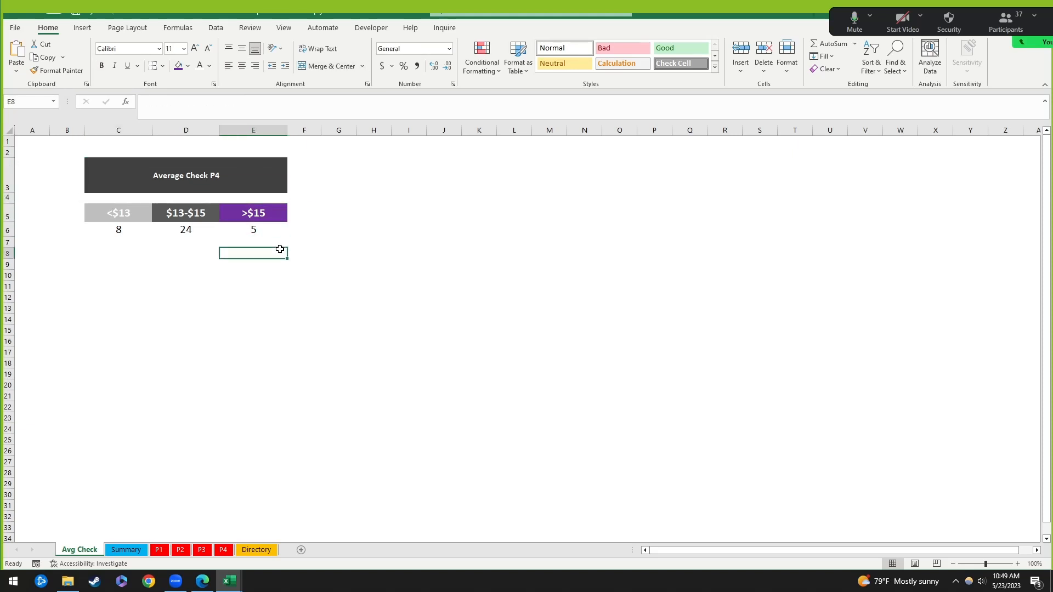
# Step: Select columns C through E, then reselect the merged title cell
pyautogui.hotkey('ctrl', 'space')
pyautogui.click(280, 250)
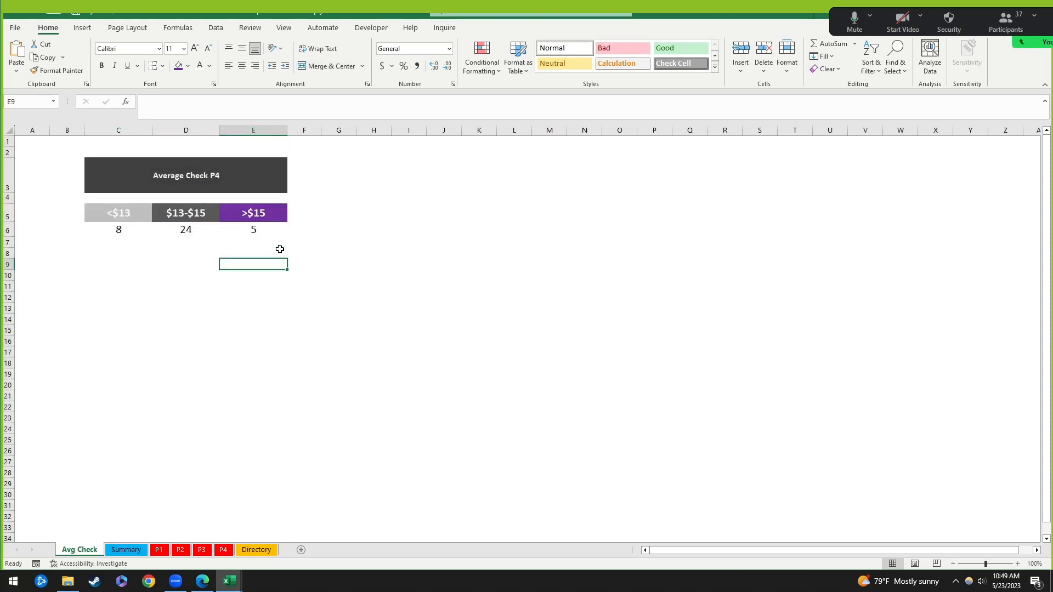
pyautogui.click(258, 126)
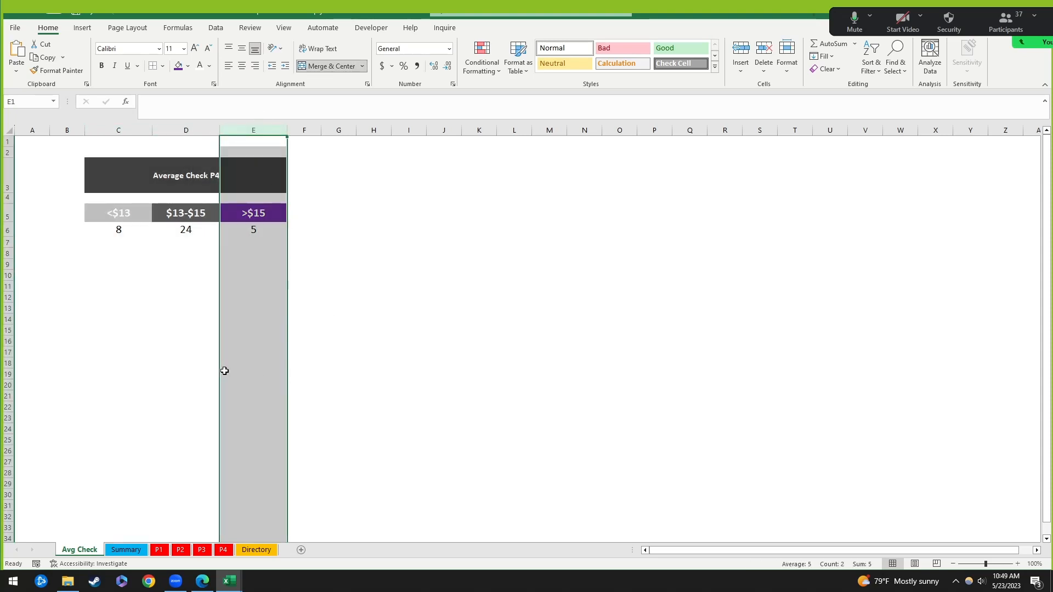
pyautogui.click(243, 353)
pyautogui.hotkey('ctrl', 'space')
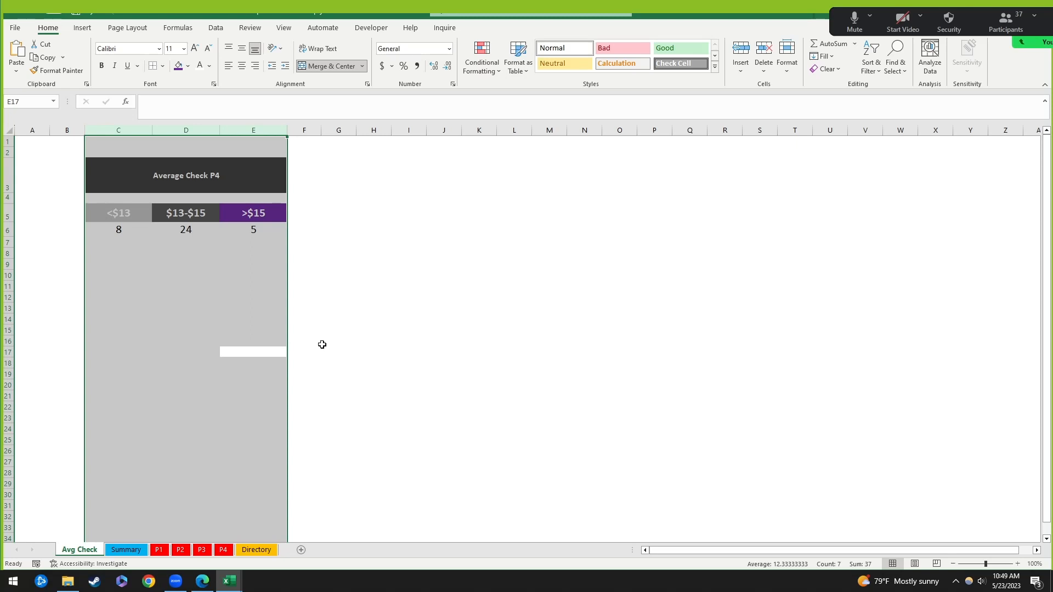
pyautogui.click(144, 172)
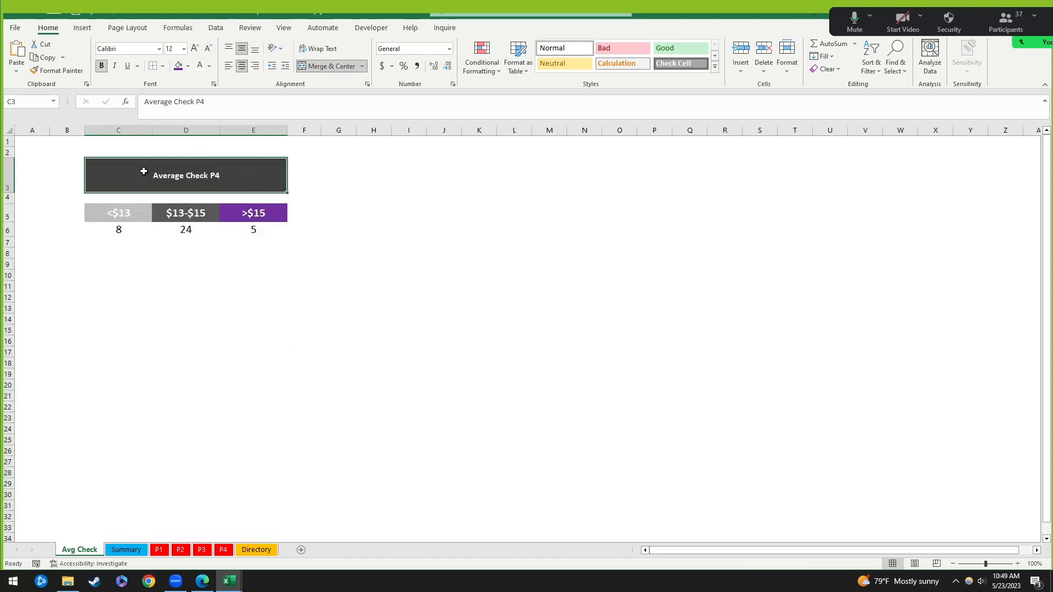
pyautogui.click(277, 285)
pyautogui.click(268, 177)
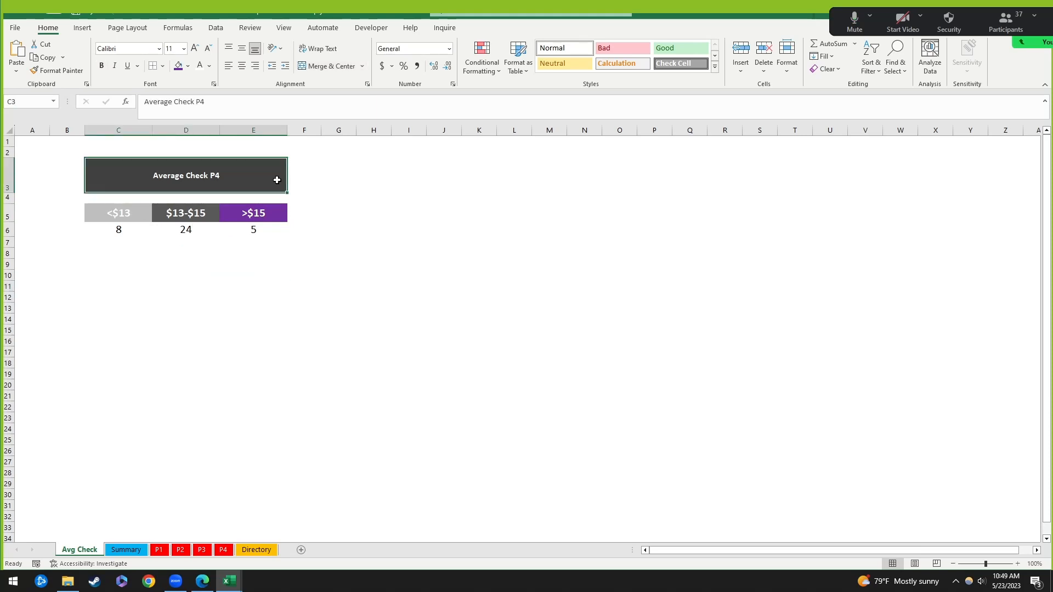
pyautogui.click(253, 297)
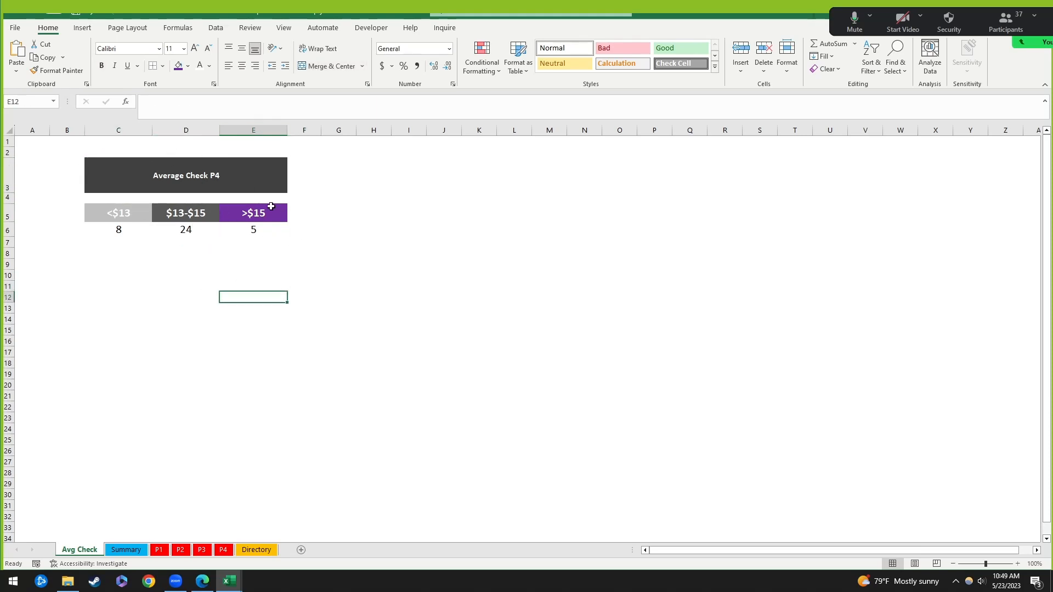
pyautogui.click(219, 166)
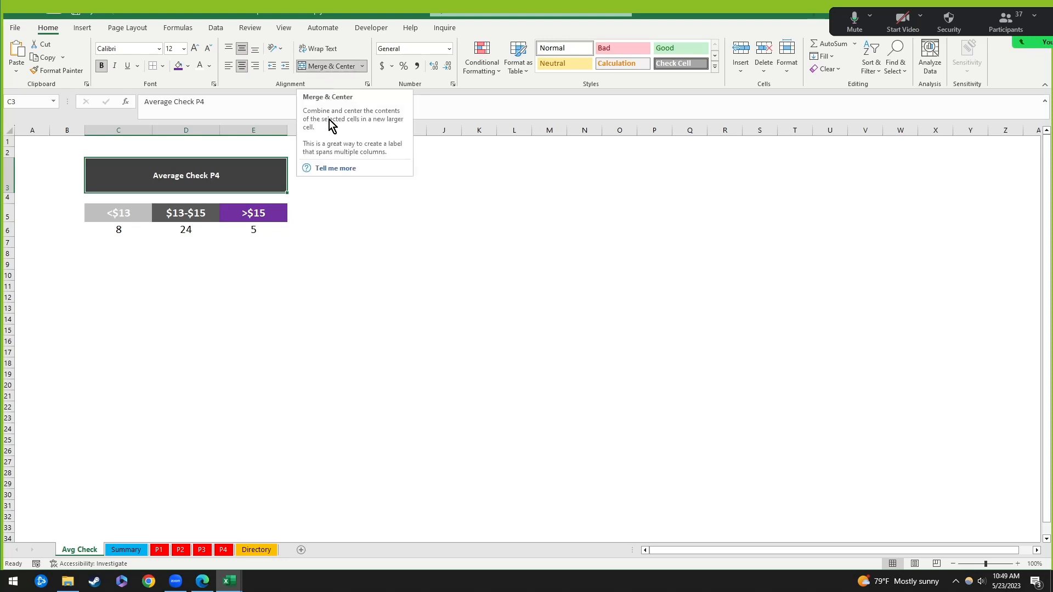
# Step: Unmerge the title cells and select C3:E3
pyautogui.click(331, 67)
pyautogui.click(464, 230)
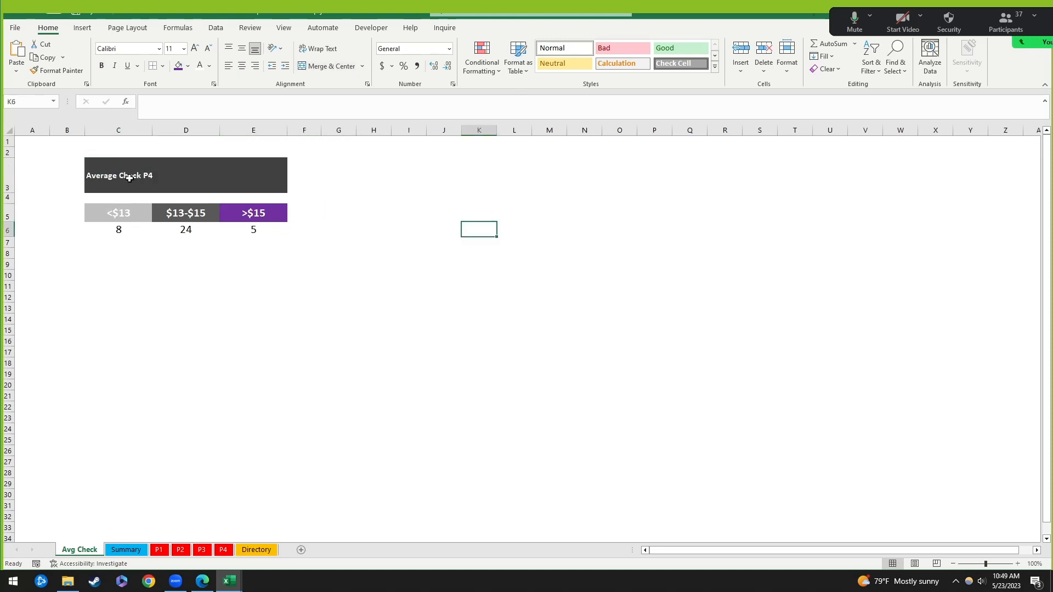
pyautogui.moveTo(130, 178); pyautogui.dragTo(278, 172)
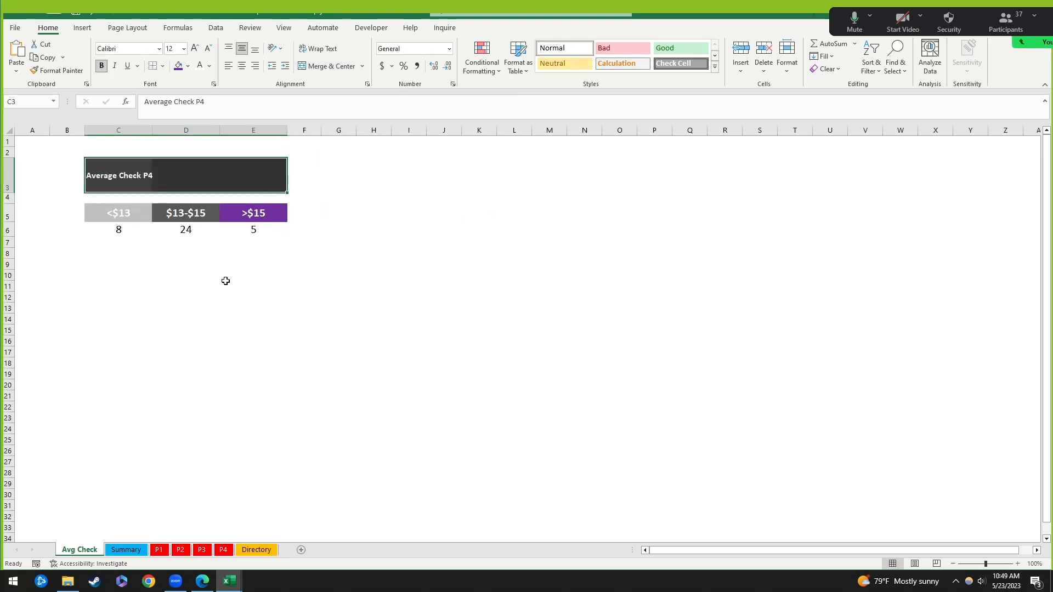
pyautogui.click(254, 309)
pyautogui.moveTo(129, 178); pyautogui.dragTo(278, 176)
# Step: Apply Center Across Selection to C3:E3 via Format Cells, then undo it
pyautogui.rightClick(171, 176)
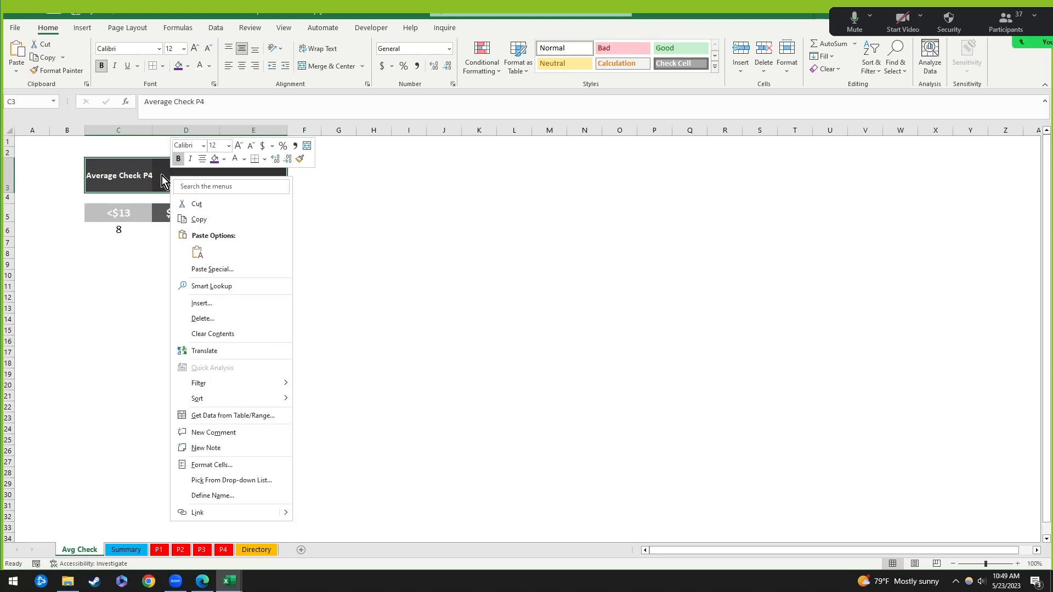
pyautogui.click(215, 467)
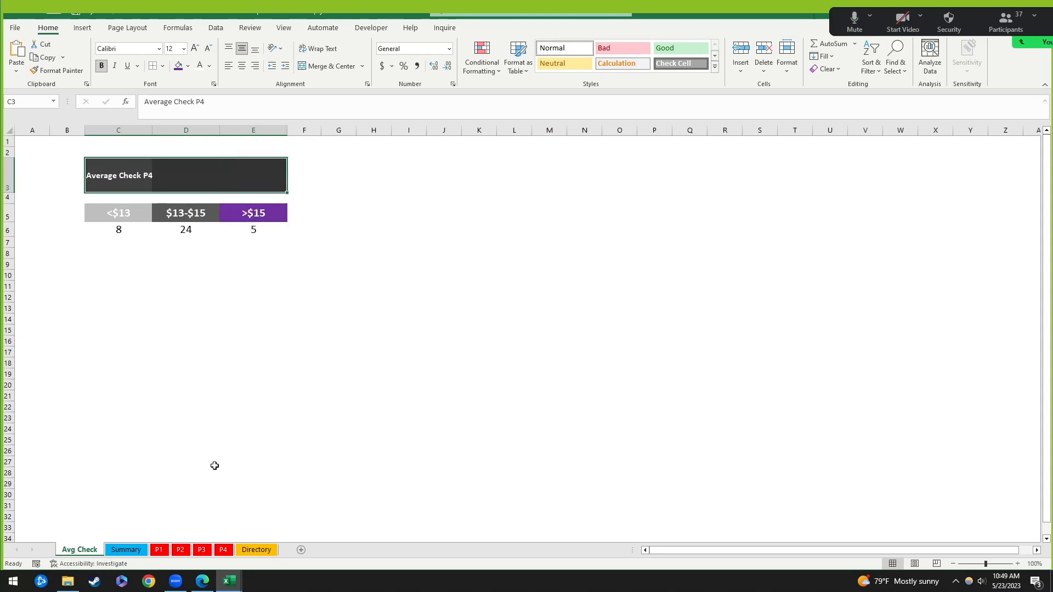
pyautogui.moveTo(178, 309); pyautogui.dragTo(464, 166)
pyautogui.click(415, 186)
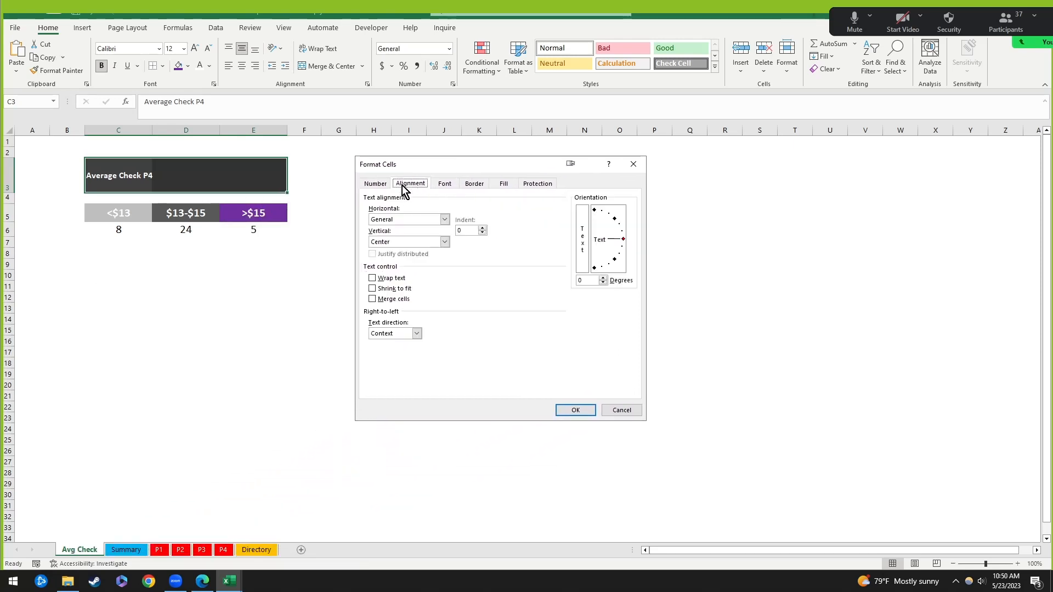
pyautogui.click(411, 220)
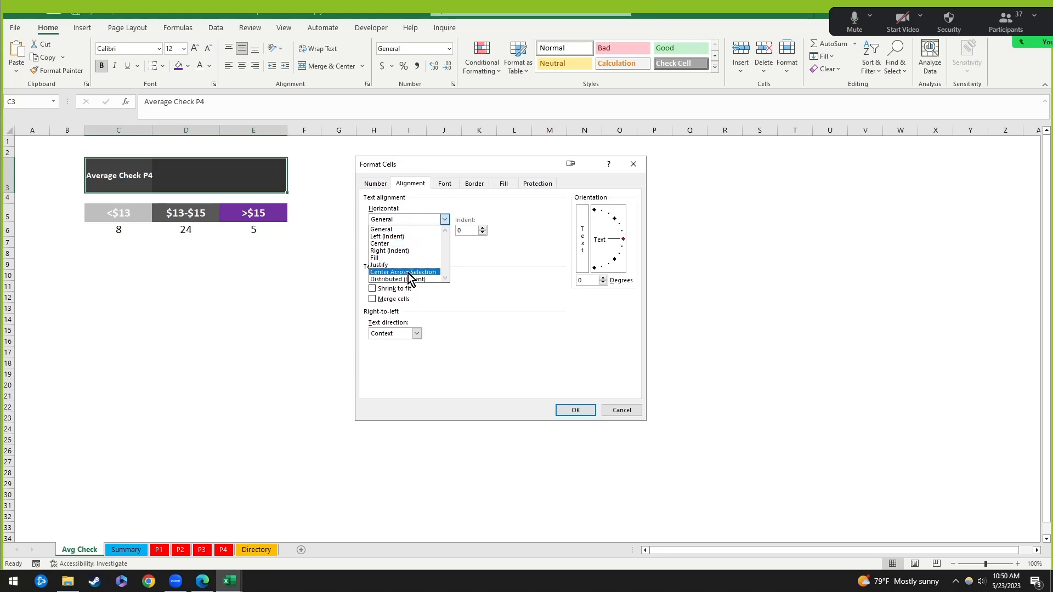
pyautogui.click(408, 272)
pyautogui.click(419, 220)
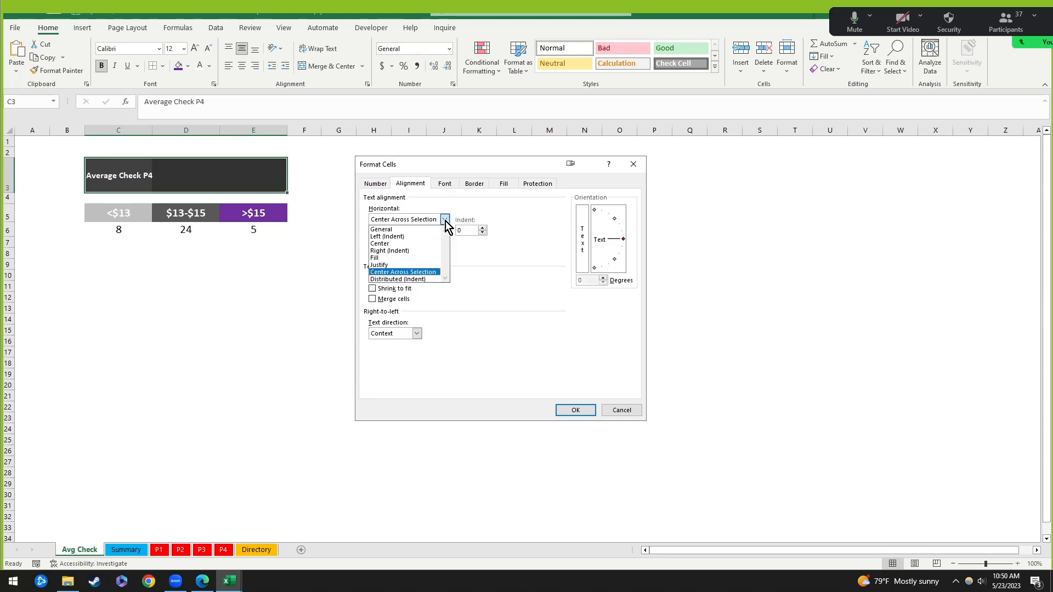
pyautogui.click(411, 274)
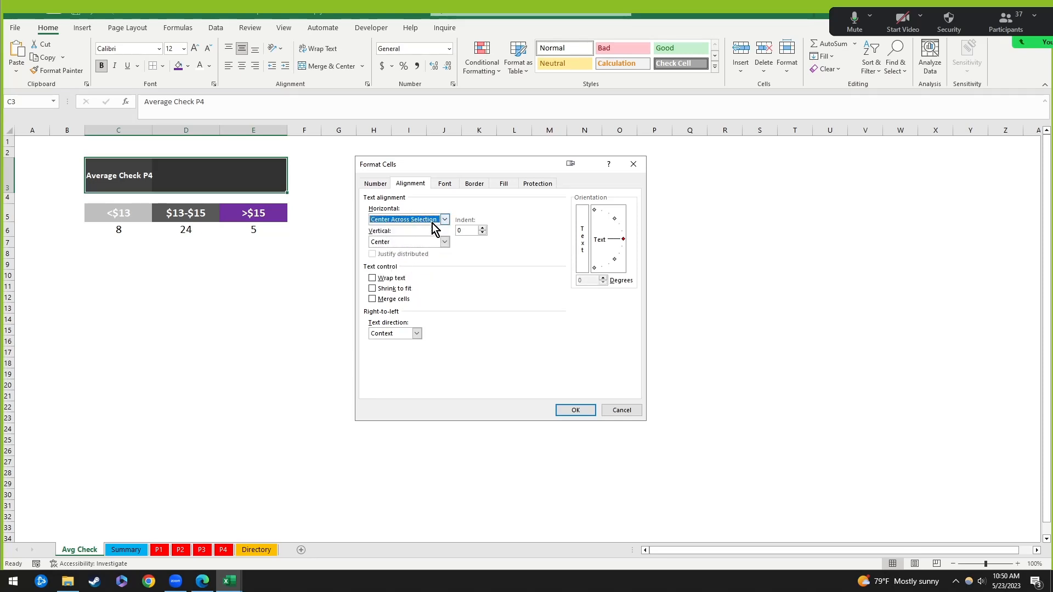
pyautogui.click(573, 411)
pyautogui.click(307, 317)
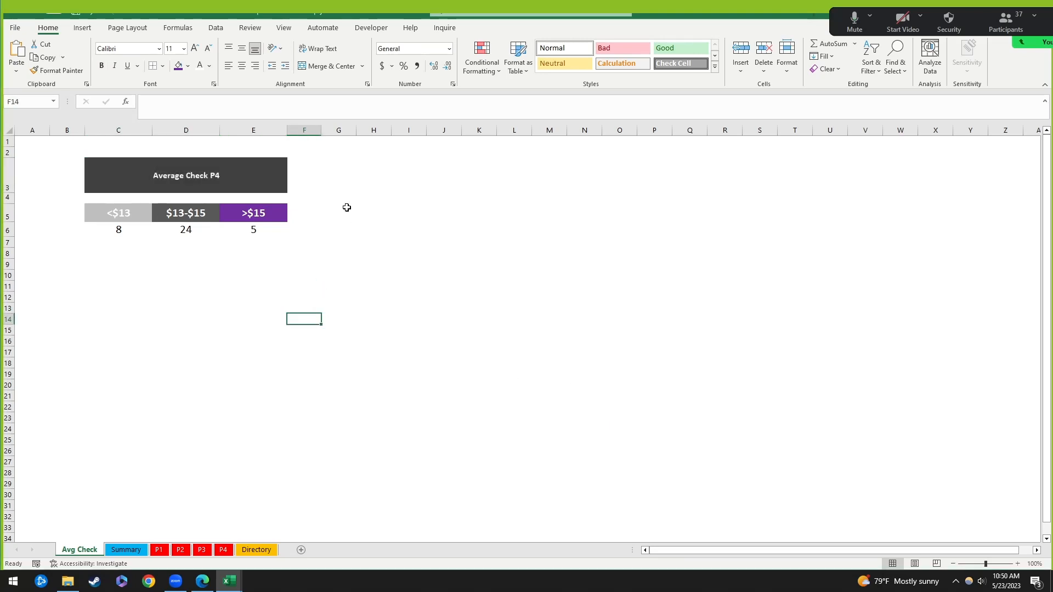
pyautogui.hotkey('ctrl', 'z')
# Step: Reopen Format Cells for C3:E3 and choose Center Across Selection alignment
pyautogui.click(250, 264)
pyautogui.moveTo(125, 178); pyautogui.dragTo(279, 176)
pyautogui.rightClick(165, 189)
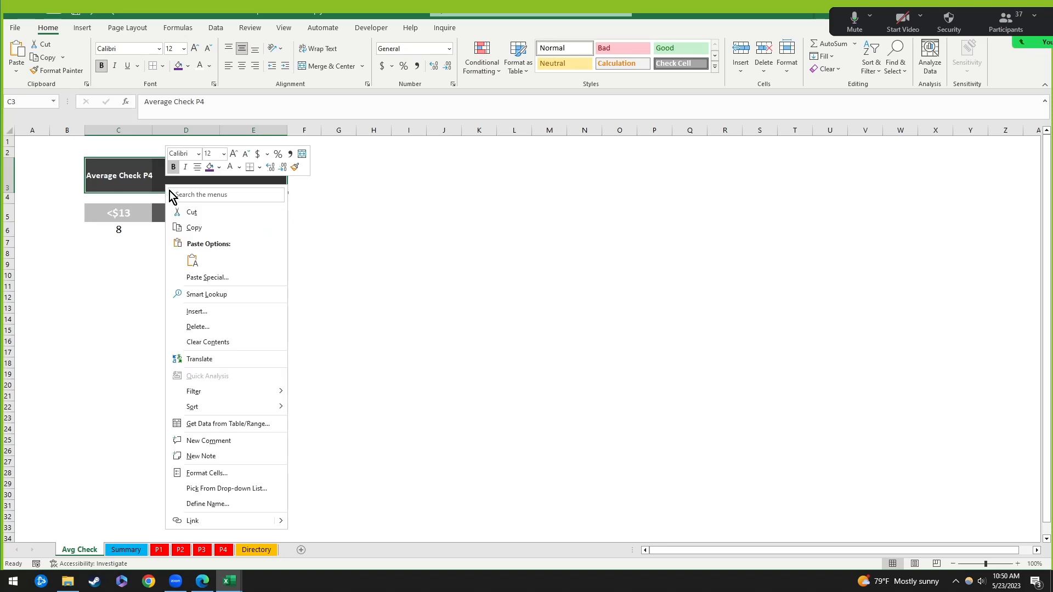
pyautogui.click(215, 473)
pyautogui.moveTo(132, 311); pyautogui.dragTo(257, 198)
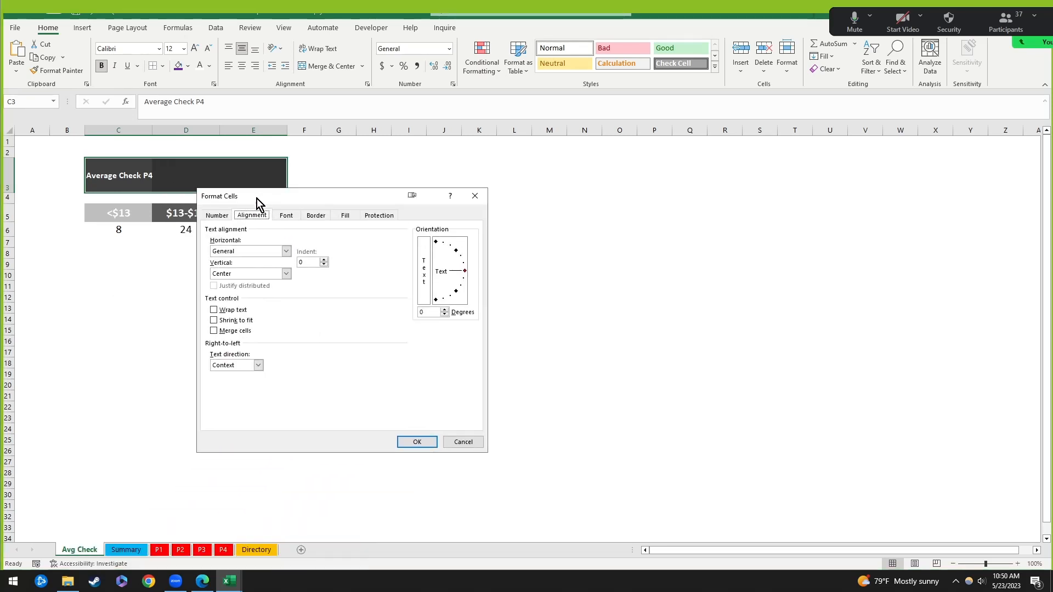
pyautogui.click(224, 215)
pyautogui.click(247, 217)
pyautogui.click(286, 251)
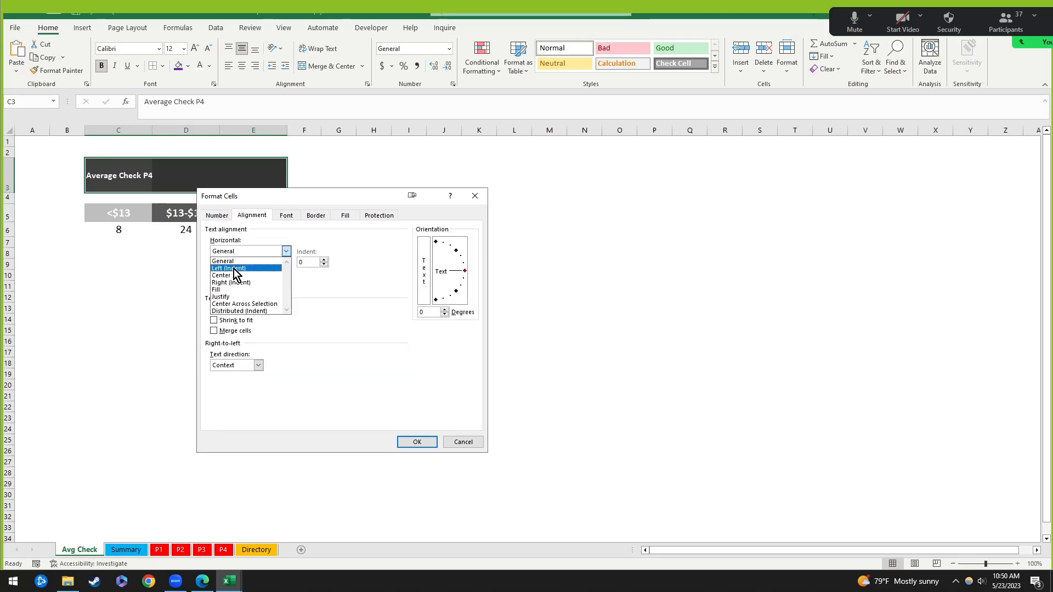
pyautogui.click(241, 304)
# Step: Confirm the Center Across Selection alignment and check the title row cells, ending on C3
pyautogui.click(418, 442)
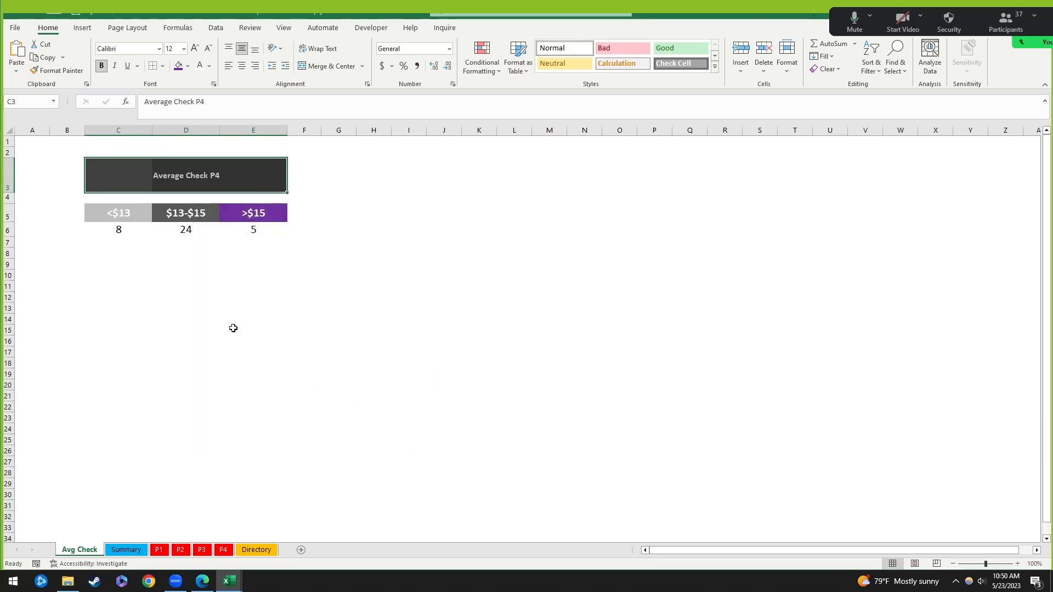
pyautogui.click(230, 308)
pyautogui.click(189, 141)
pyautogui.press('Down')
pyautogui.press('Down')
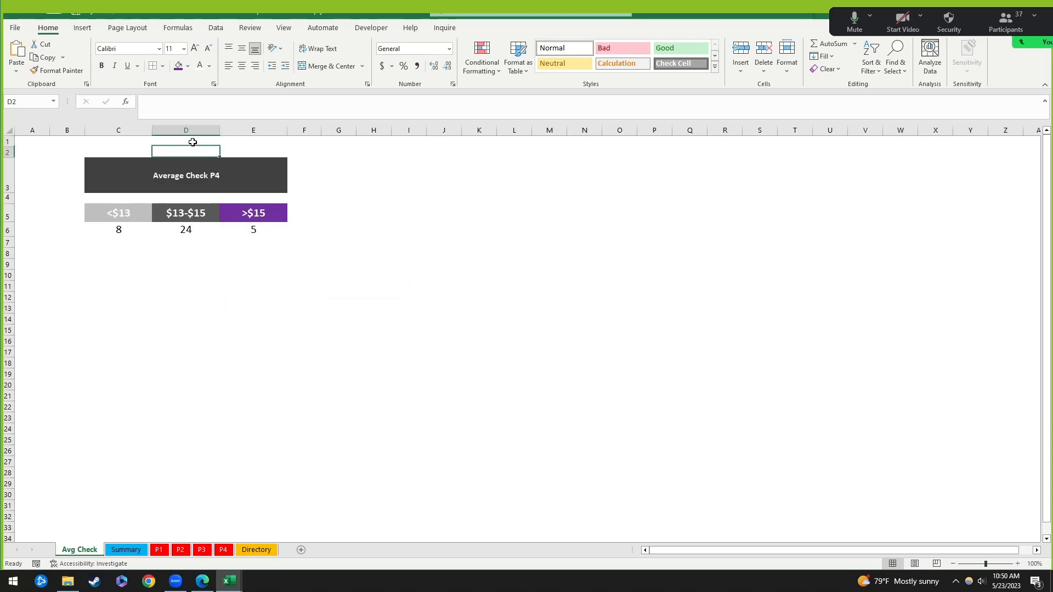
pyautogui.press('Left')
pyautogui.press('Right')
pyautogui.press('Right')
pyautogui.press('Left')
pyautogui.press('Left')
pyautogui.press('Right')
pyautogui.press('Right')
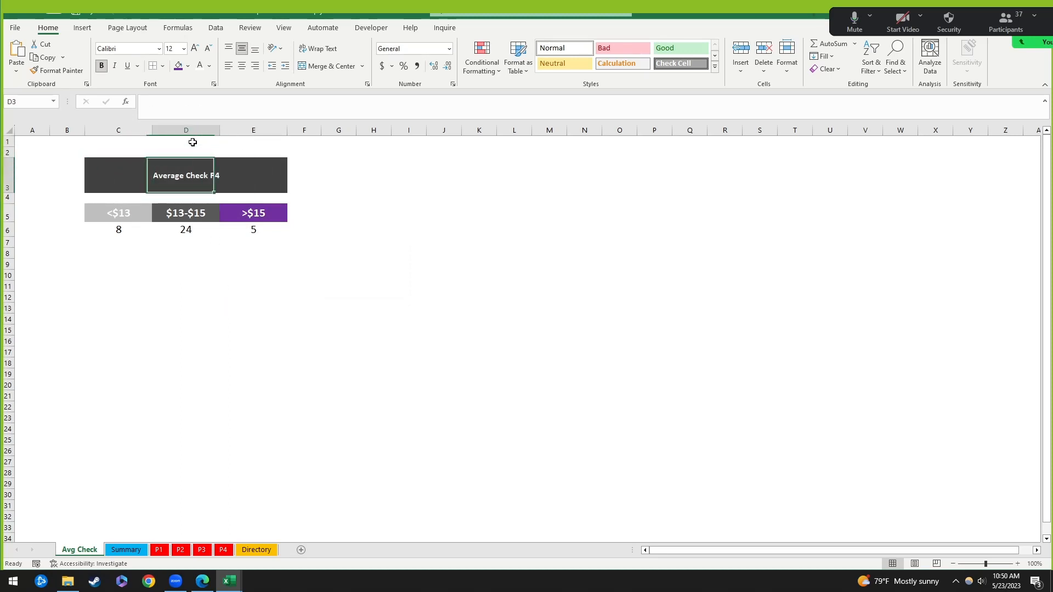
pyautogui.press('Left')
pyautogui.press('Left')
pyautogui.press('Up')
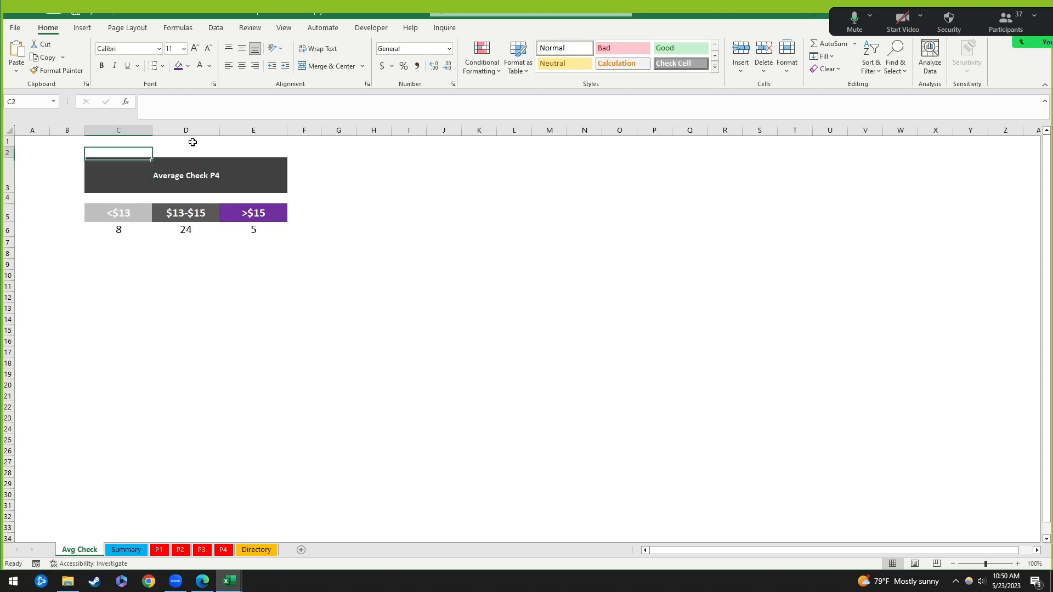
pyautogui.press('Down')
pyautogui.press('Right')
pyautogui.press('Right')
pyautogui.press('Left')
pyautogui.press('Left')
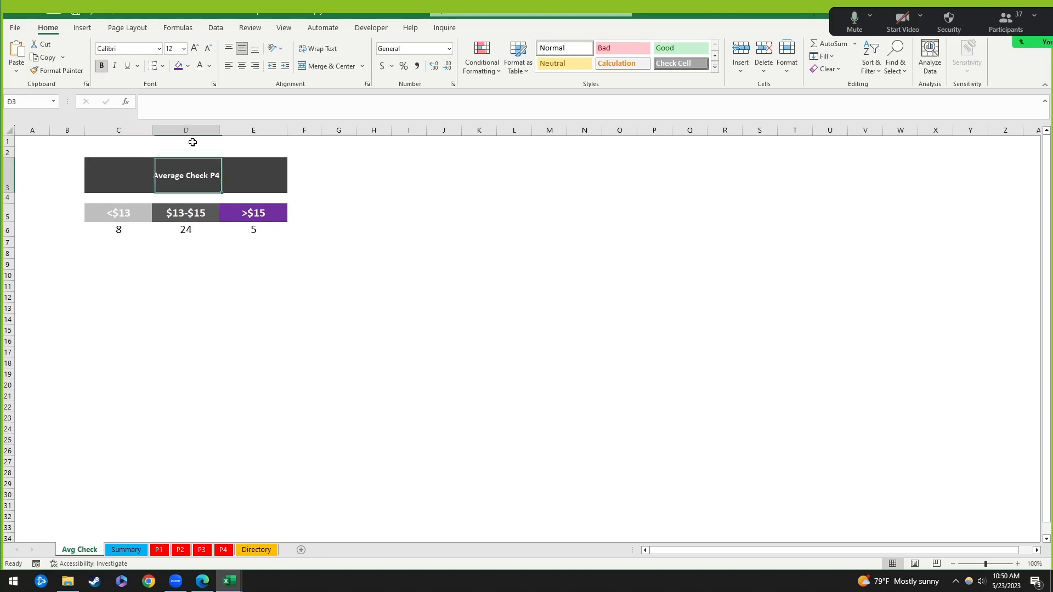
pyautogui.press('Right')
pyautogui.press('Left')
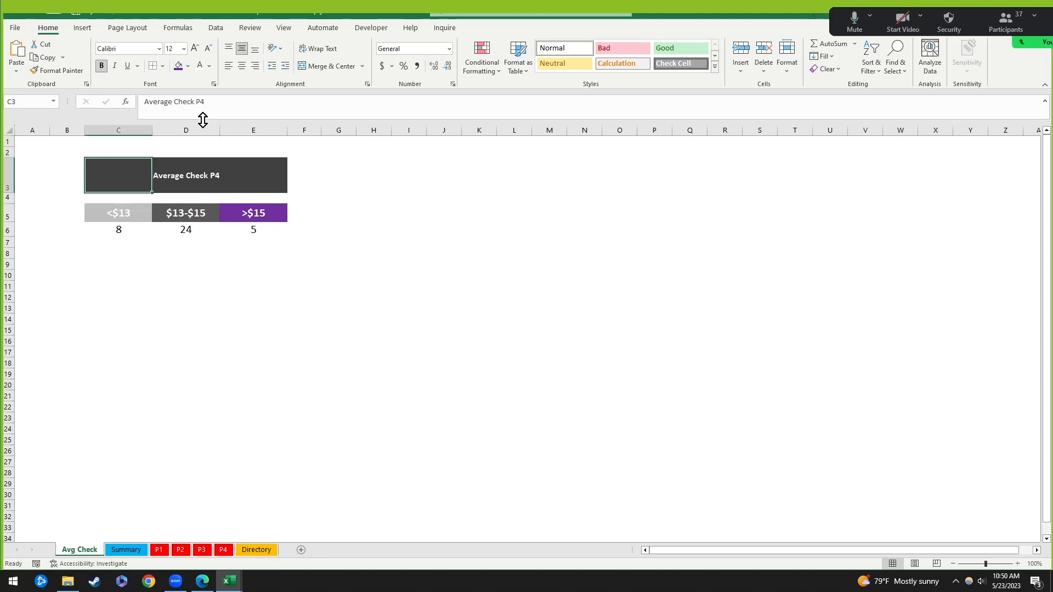
# Step: Increase the Average Check P4 title font to 20 point
pyautogui.click(197, 48)
pyautogui.click(196, 48)
pyautogui.click(196, 48)
pyautogui.click(197, 49)
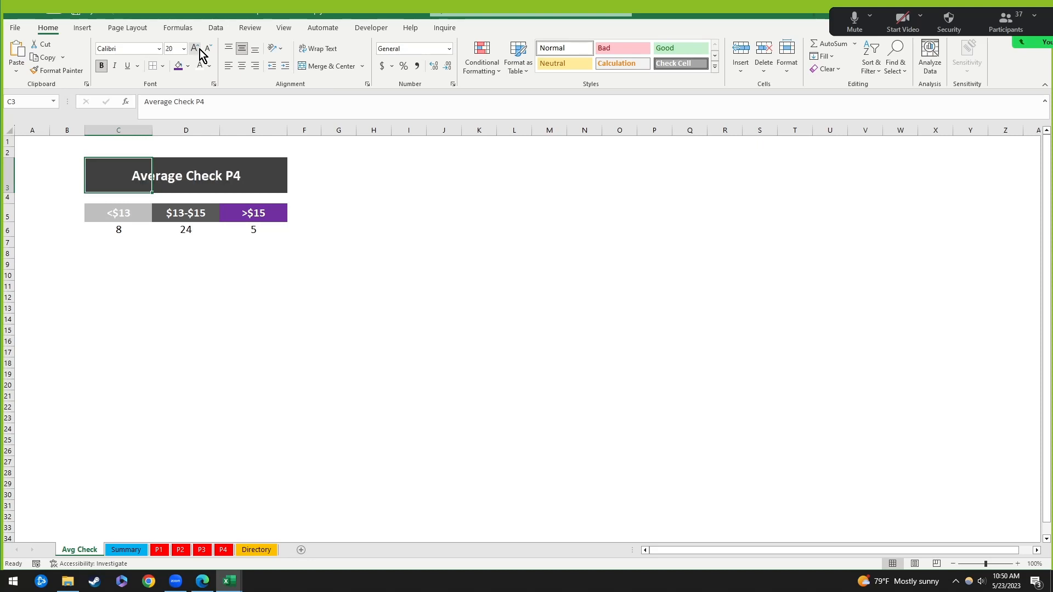
pyautogui.click(379, 214)
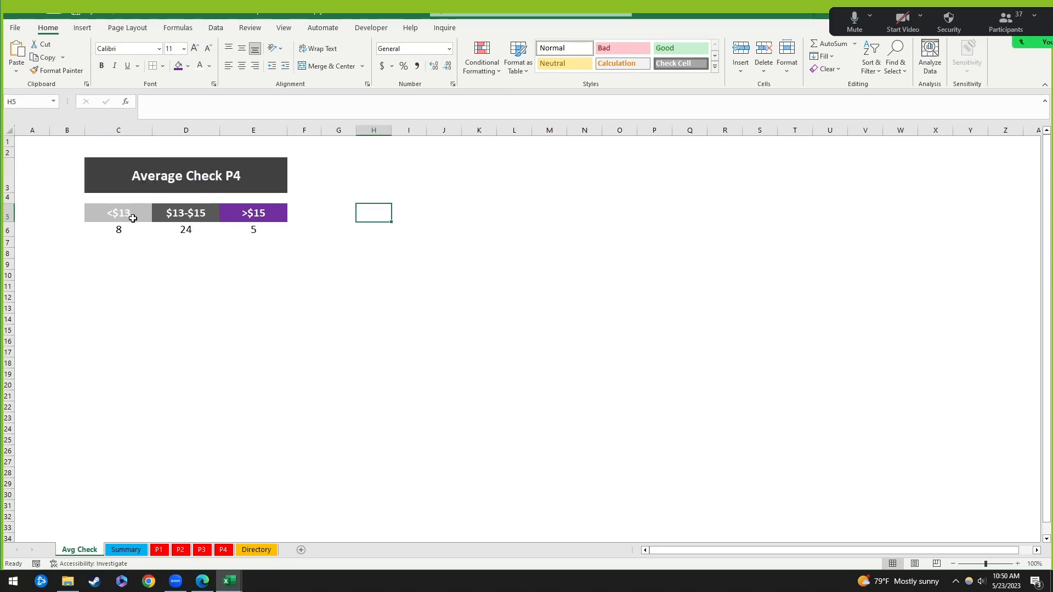
# Step: Give C5:E6 All Borders and widen columns C through E to 19.00
pyautogui.moveTo(132, 217); pyautogui.dragTo(284, 232)
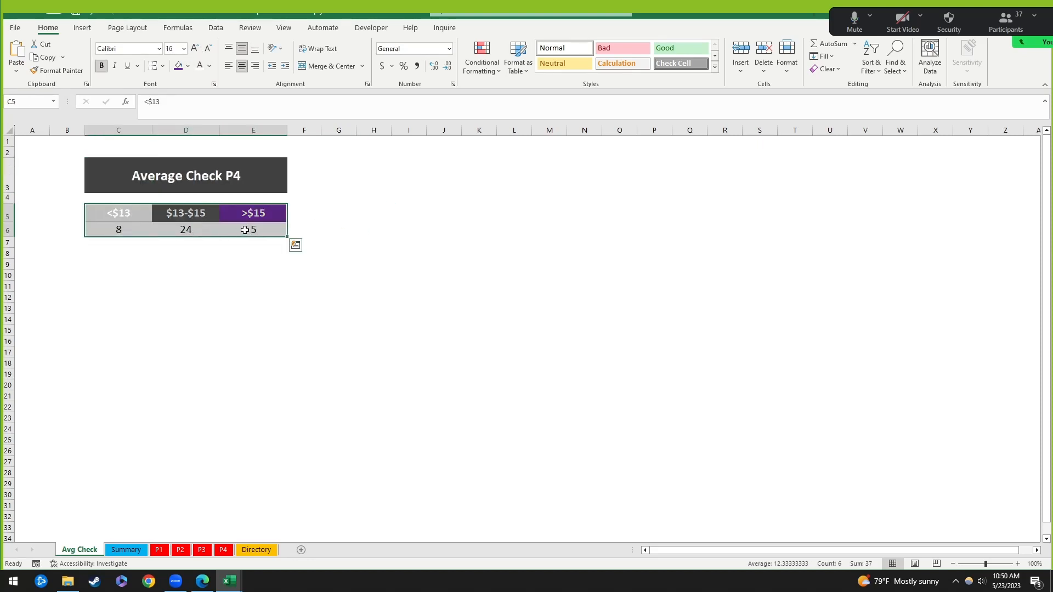
pyautogui.click(163, 67)
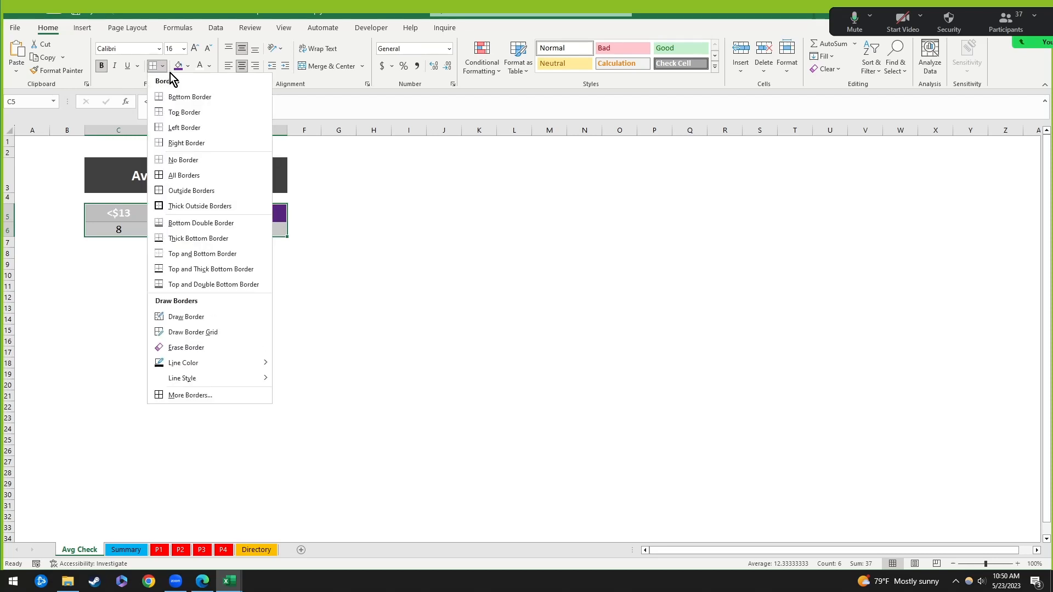
pyautogui.click(209, 176)
pyautogui.click(452, 228)
pyautogui.click(373, 407)
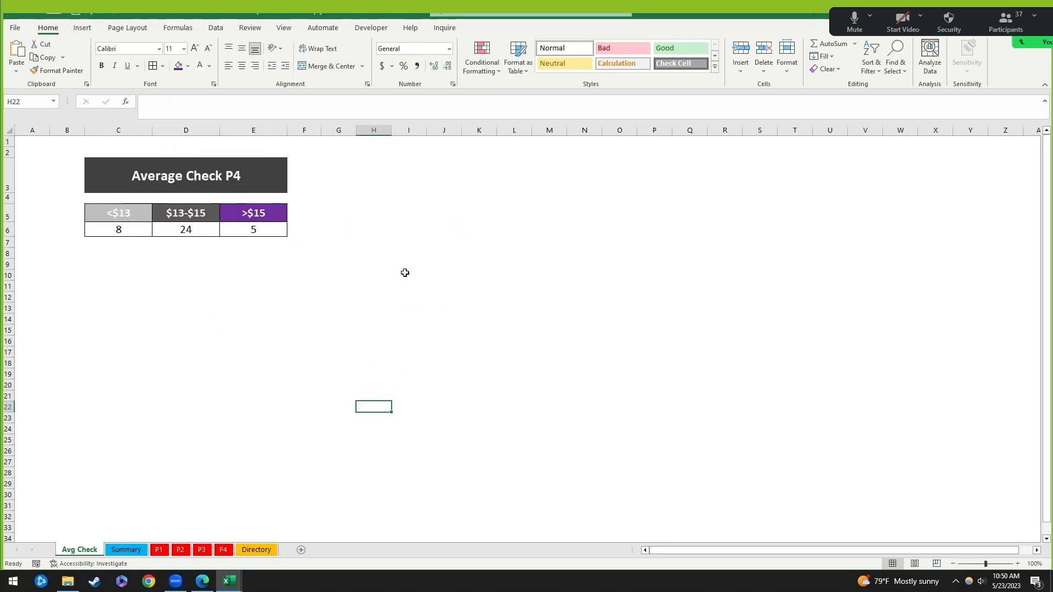
pyautogui.click(316, 296)
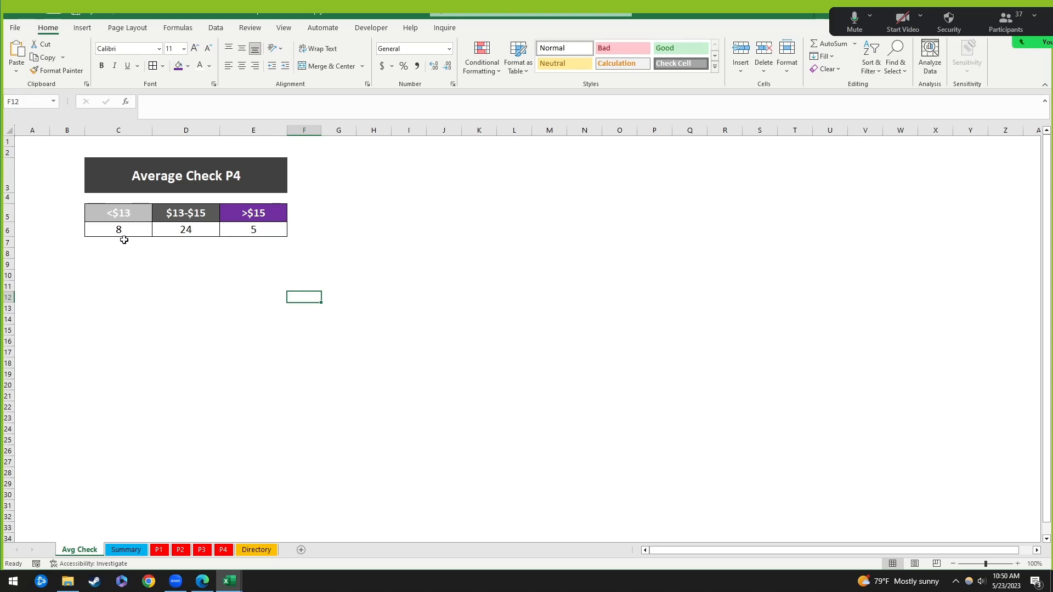
pyautogui.moveTo(119, 130); pyautogui.dragTo(305, 130)
pyautogui.click(289, 288)
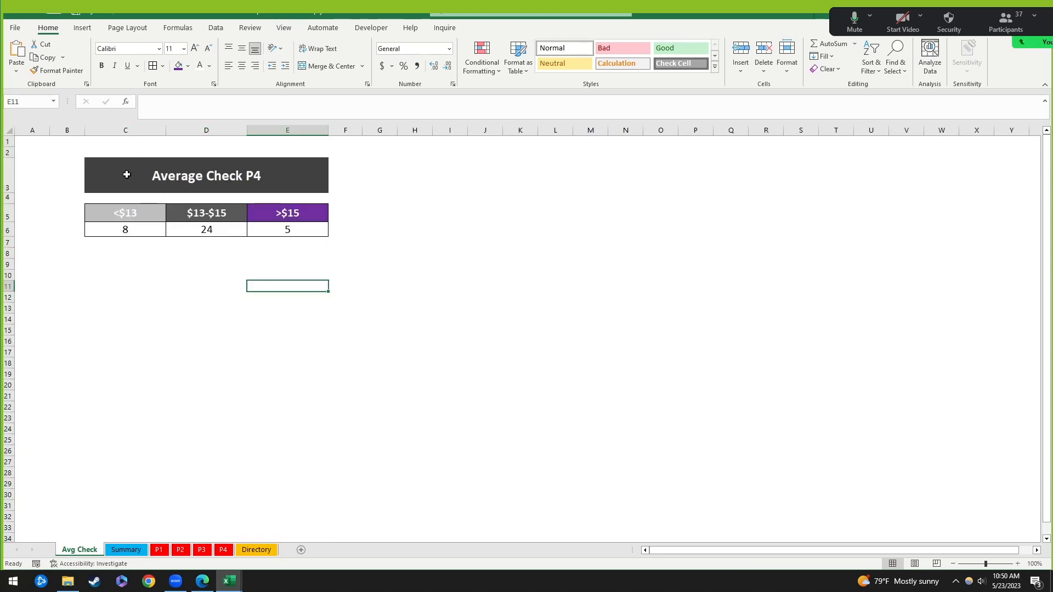
# Step: Check the title cell's formatting and glance at the Summary sheet before returning to Avg Check
pyautogui.click(96, 173)
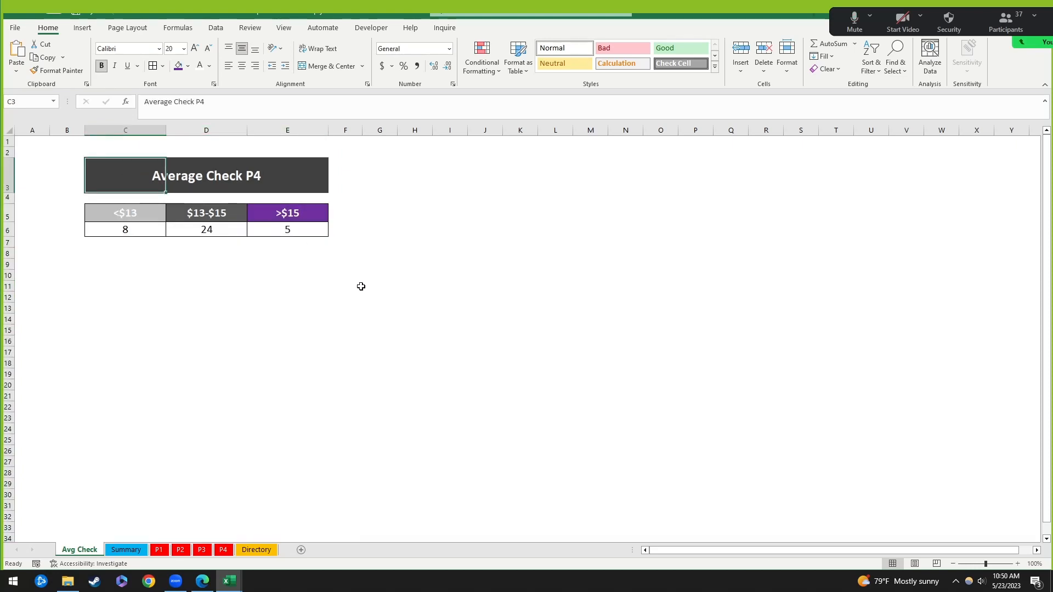
pyautogui.click(212, 265)
pyautogui.click(125, 255)
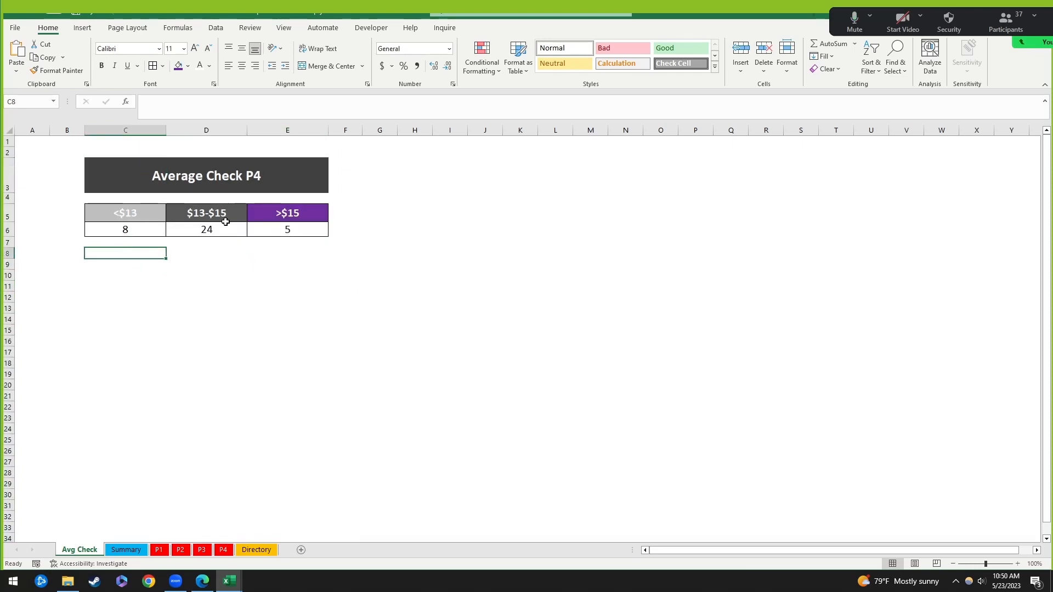
pyautogui.click(133, 547)
pyautogui.click(87, 545)
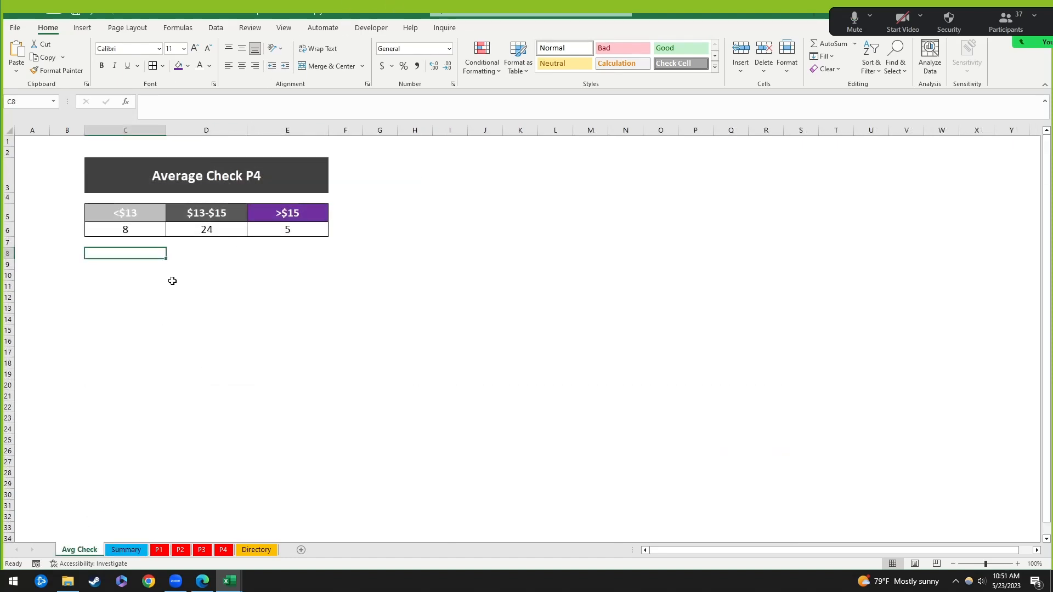
# Step: Turn on worksheet gridlines, then select the title cell and the table C3:E6
pyautogui.click(284, 29)
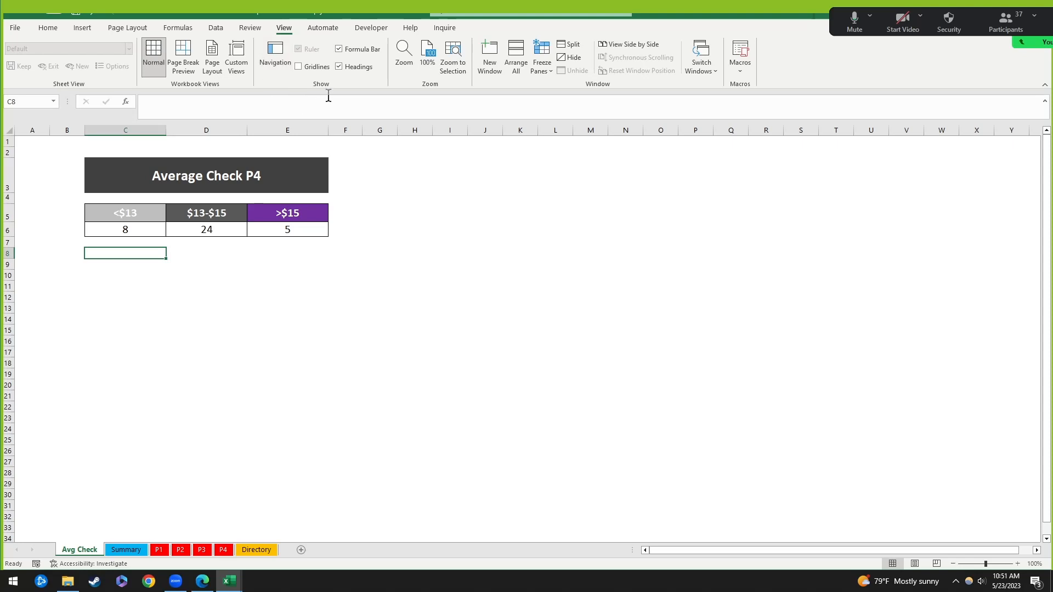
pyautogui.click(298, 66)
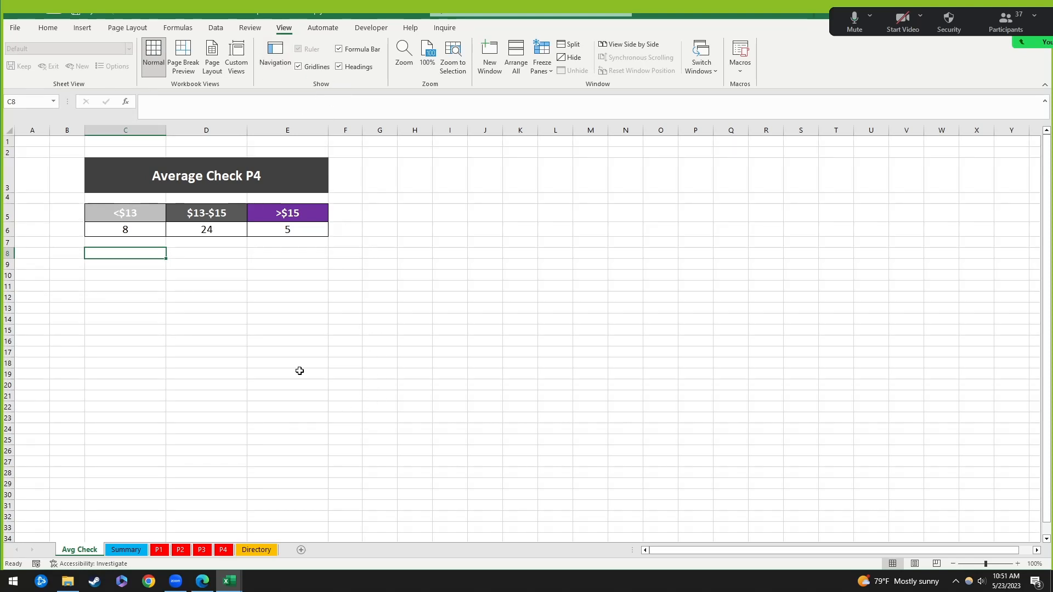
pyautogui.click(226, 262)
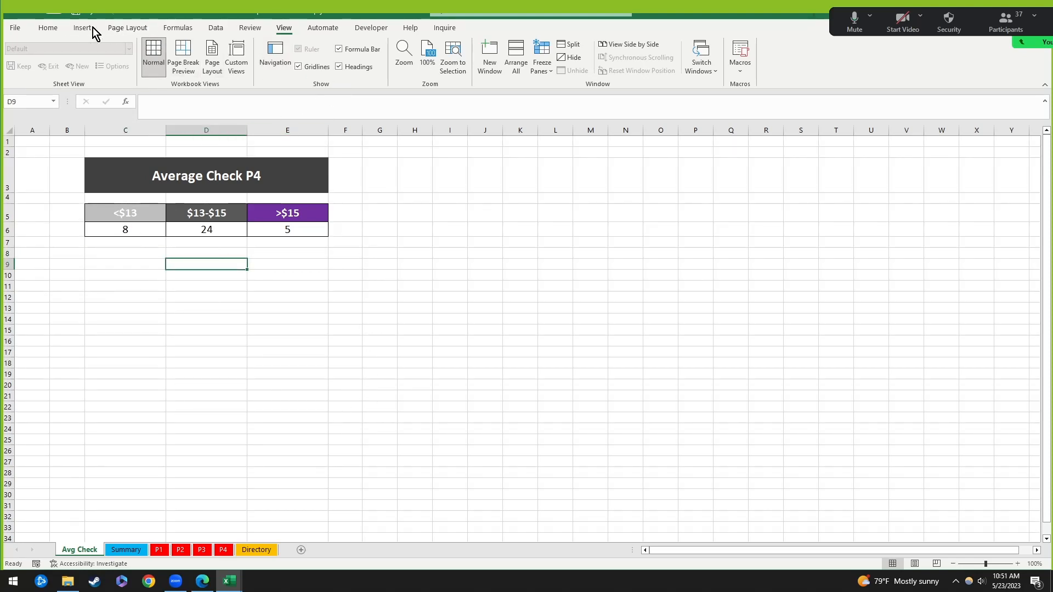
pyautogui.click(49, 29)
pyautogui.click(298, 310)
pyautogui.click(124, 176)
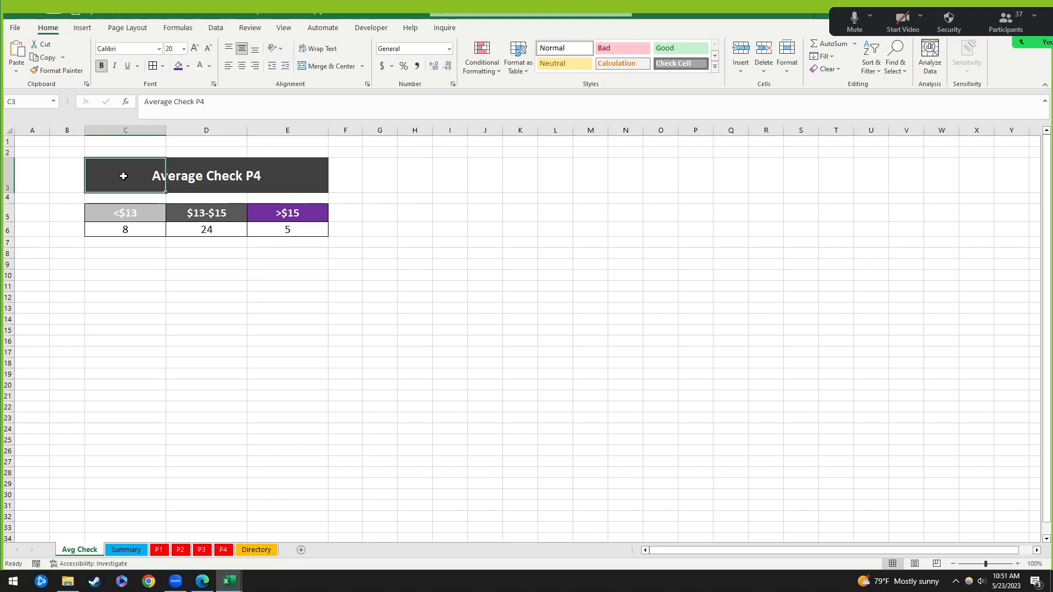
pyautogui.keyDown('shift'); pyautogui.click(308, 228); pyautogui.keyUp('shift')
# Step: Preview the Avg Check sheet in print preview, then close it
pyautogui.hotkey('ctrl', 'p')
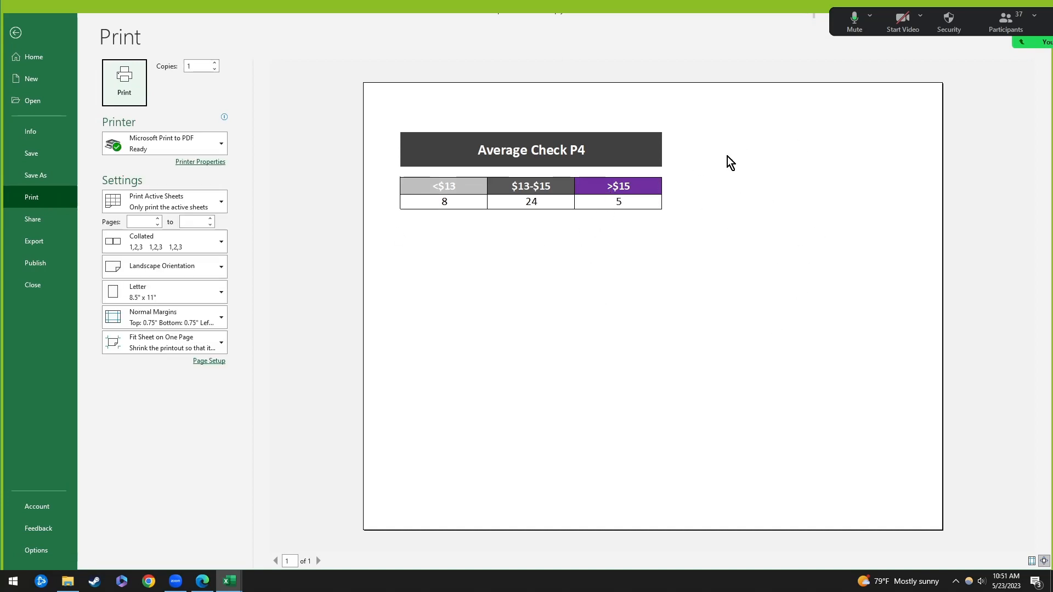
pyautogui.click(16, 33)
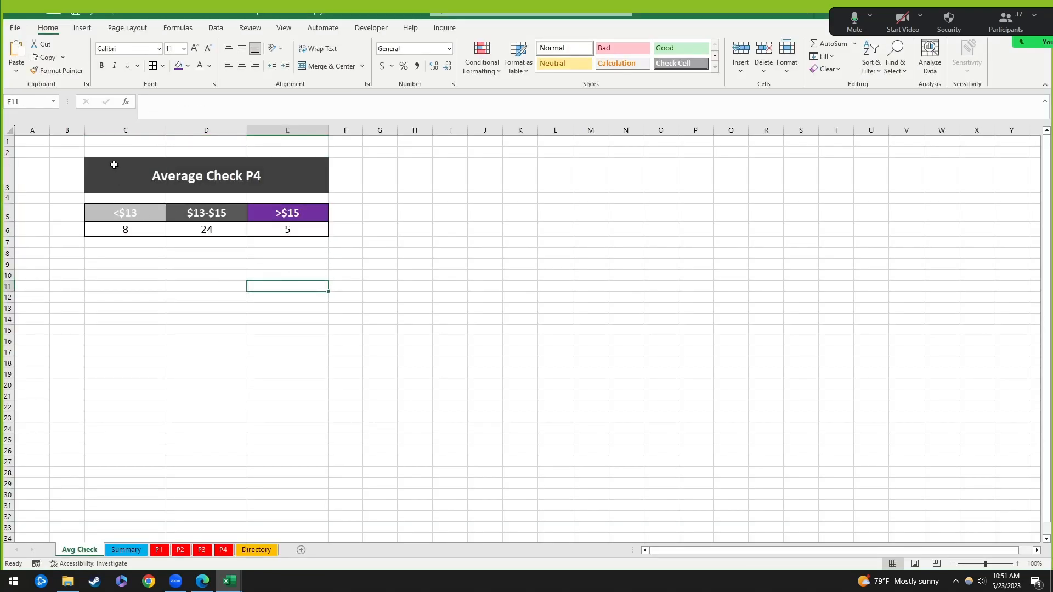
pyautogui.click(113, 165)
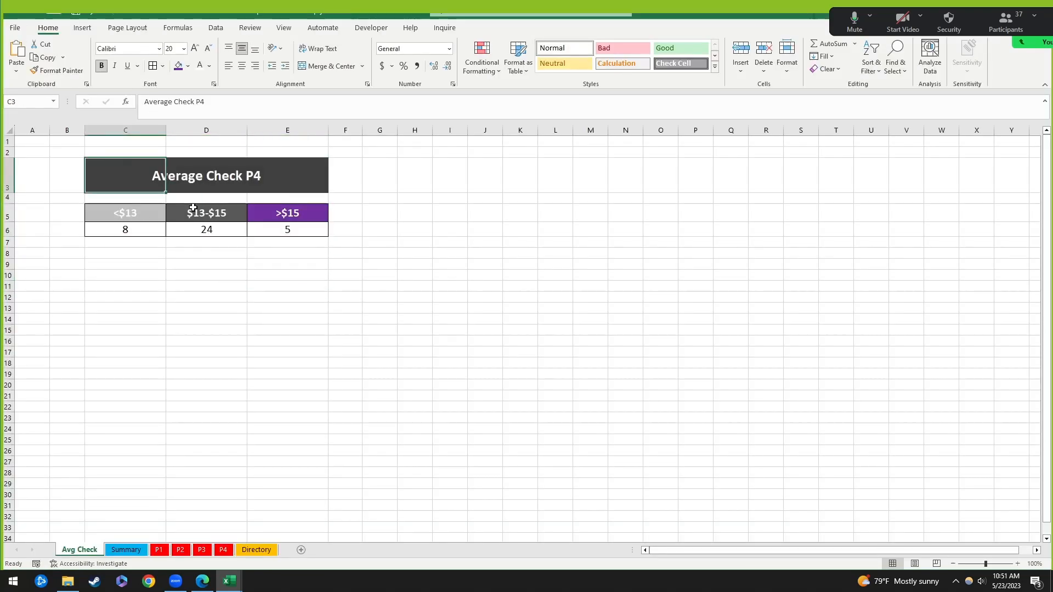
pyautogui.click(406, 243)
# Step: Select the count table C3:E6 and hide the sheet's gridlines
pyautogui.moveTo(131, 177); pyautogui.dragTo(315, 228)
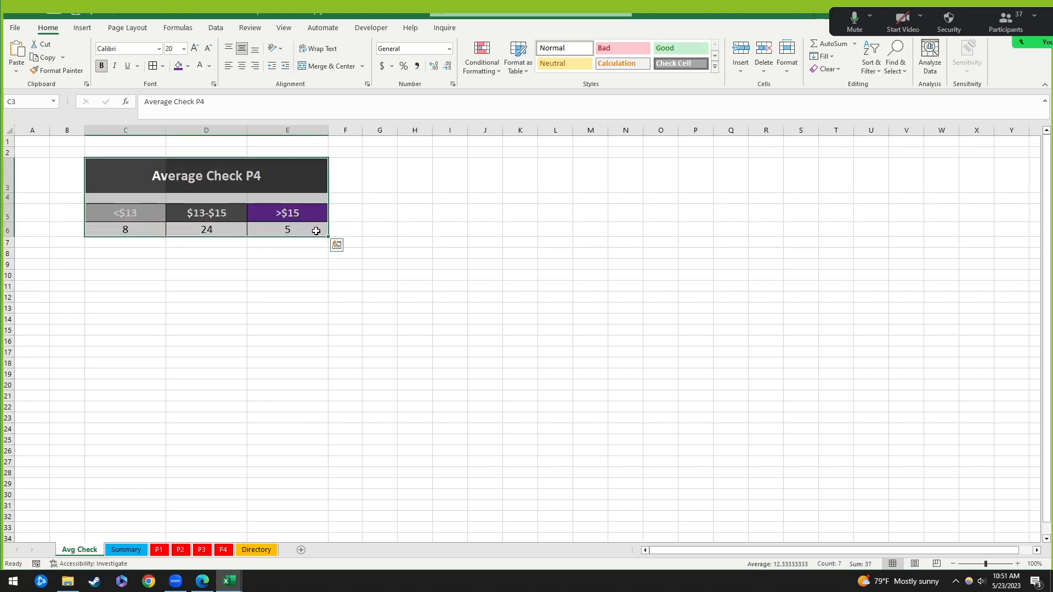
pyautogui.click(286, 28)
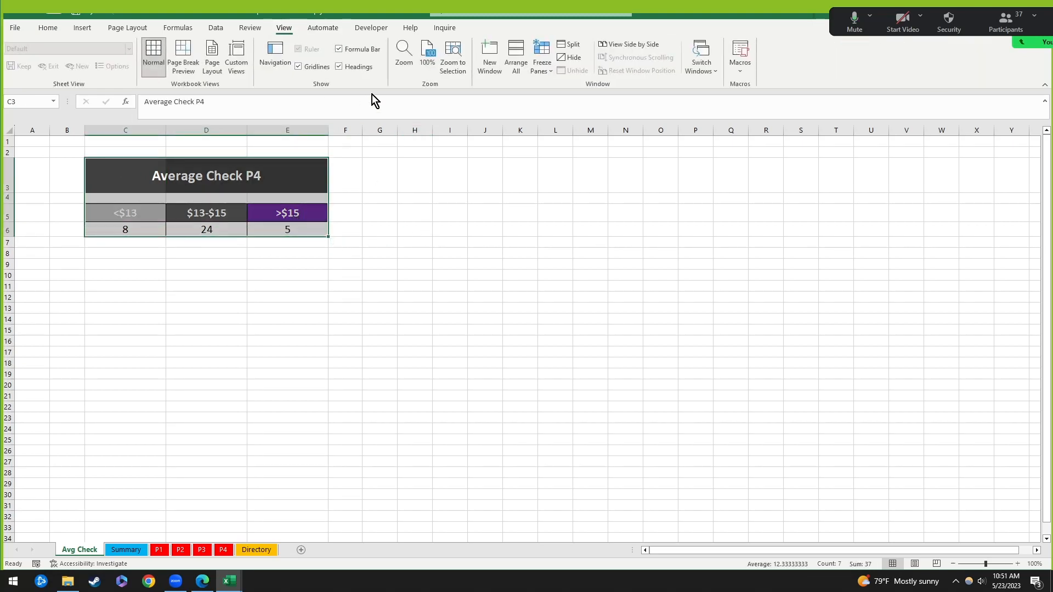
pyautogui.click(405, 182)
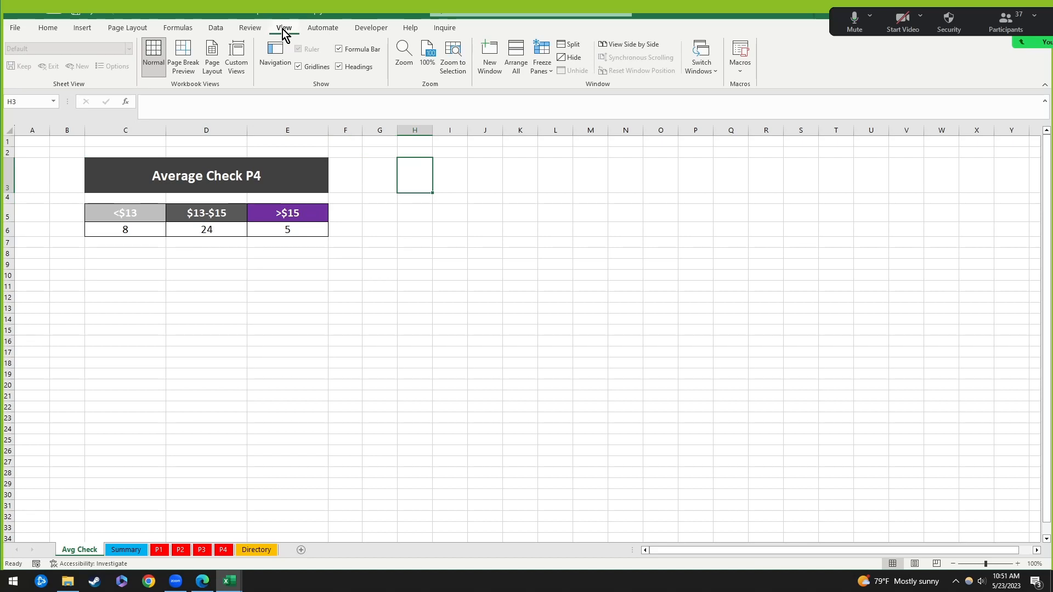
pyautogui.click(298, 67)
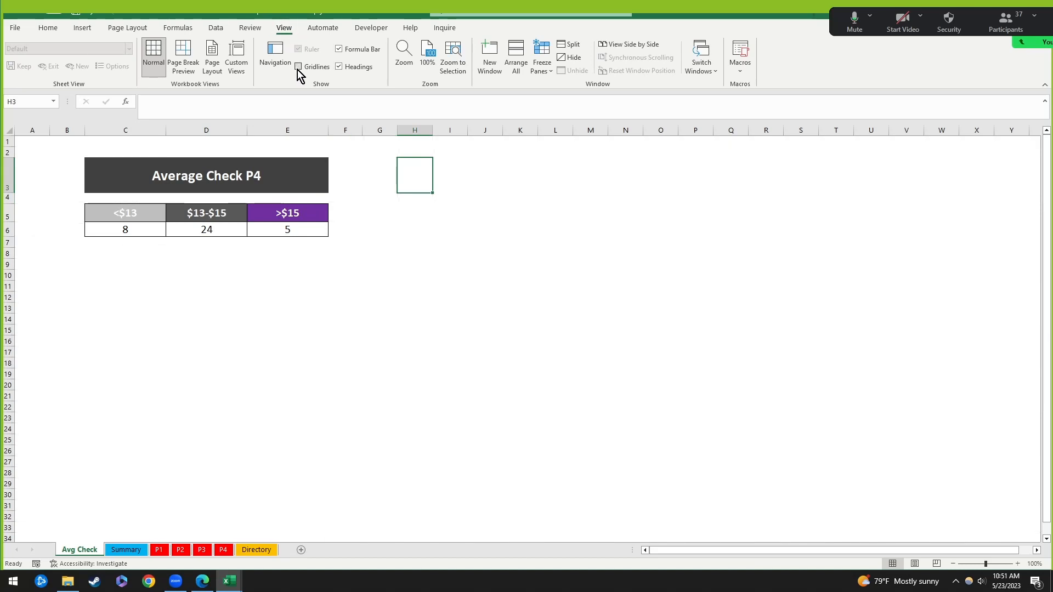
# Step: Move around the sheet to cell C6 to check its formula
pyautogui.click(273, 298)
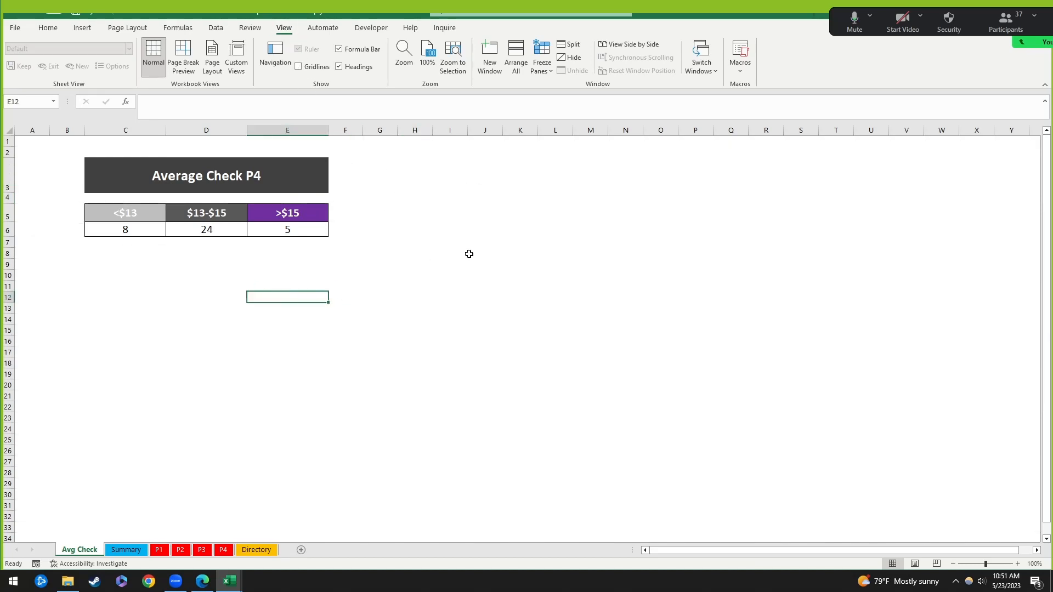
pyautogui.press('Left')
pyautogui.press('Left')
pyautogui.press('Left')
pyautogui.press('Up')
pyautogui.press('Up')
pyautogui.press('Up')
pyautogui.press('Right')
pyautogui.press('Up')
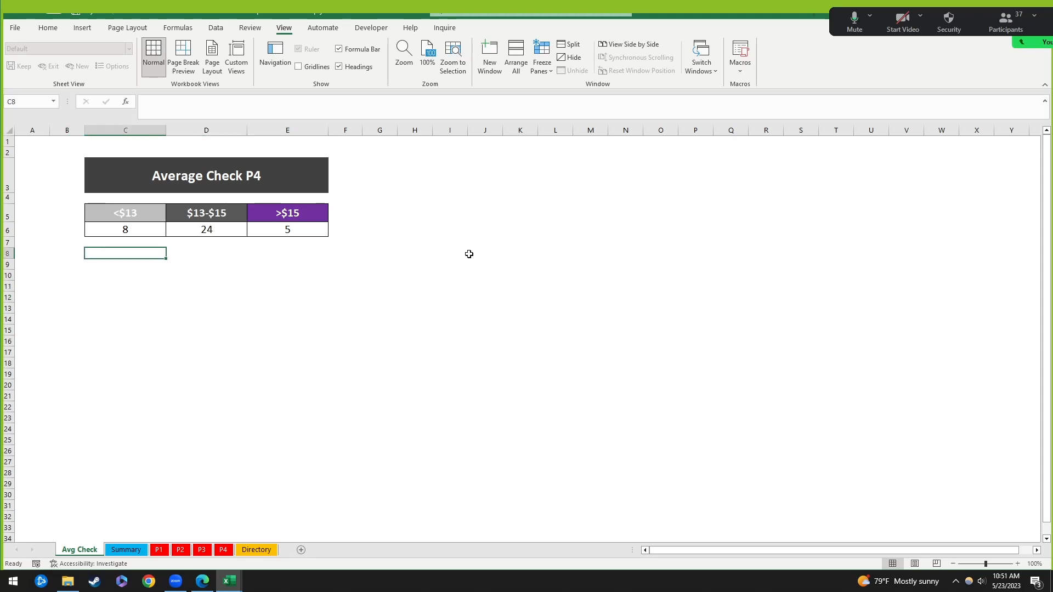
pyautogui.press('Right')
pyautogui.press('Right')
pyautogui.press('Left')
pyautogui.press('Left')
pyautogui.press('Up')
pyautogui.press('Up')
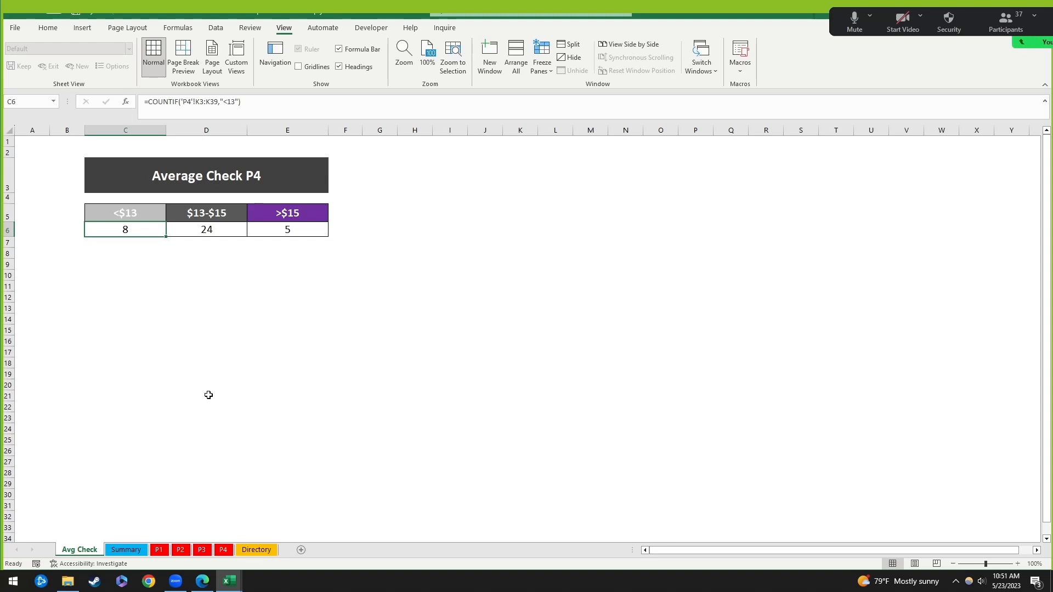
pyautogui.click(218, 341)
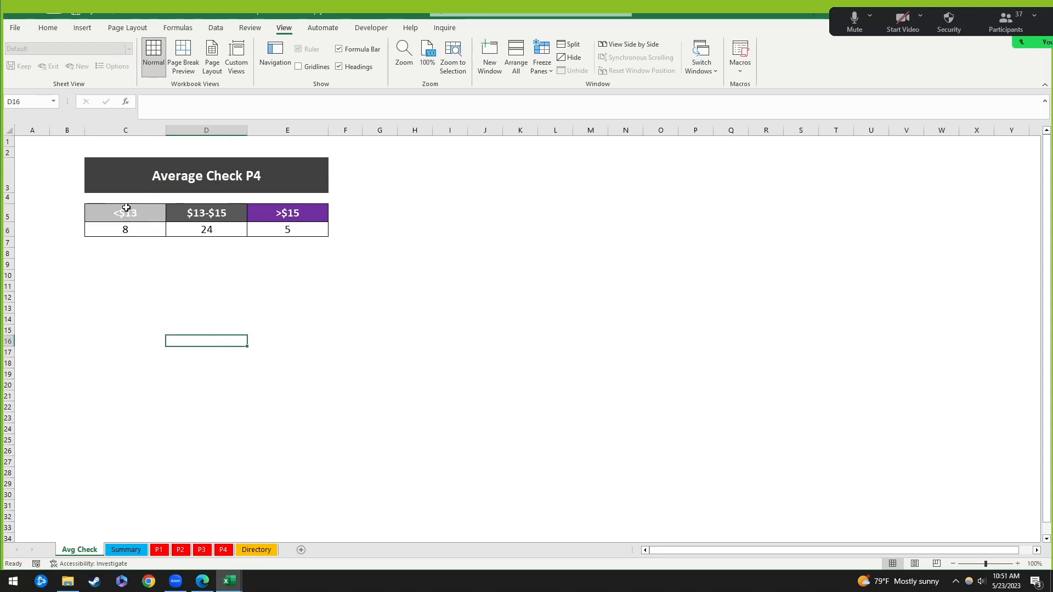
# Step: Select the headers and counts in C5:E6
pyautogui.moveTo(126, 208); pyautogui.dragTo(273, 228)
pyautogui.click(144, 386)
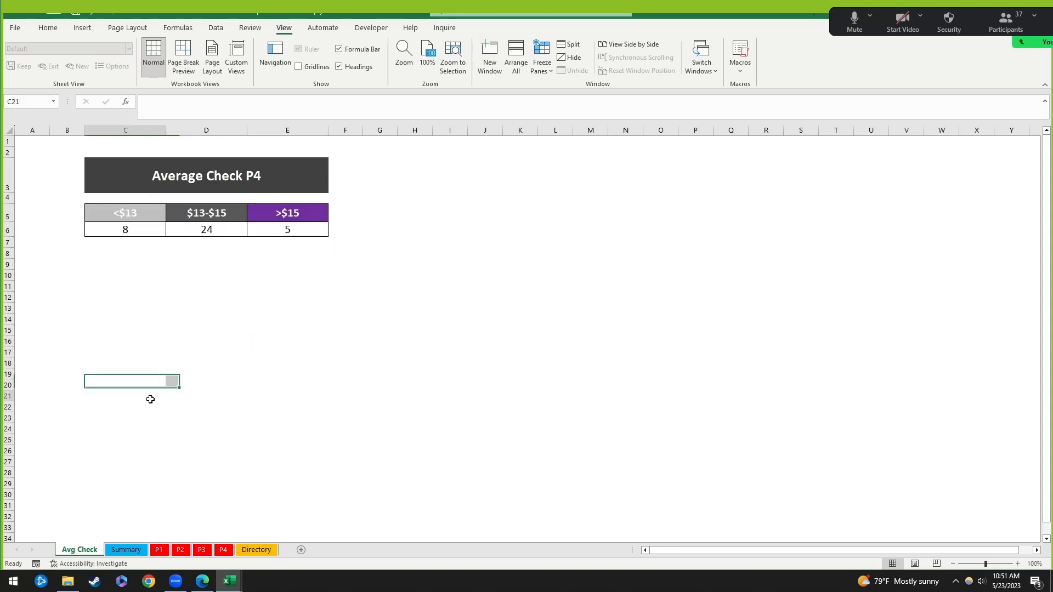
pyautogui.click(149, 396)
pyautogui.moveTo(117, 211); pyautogui.dragTo(271, 226)
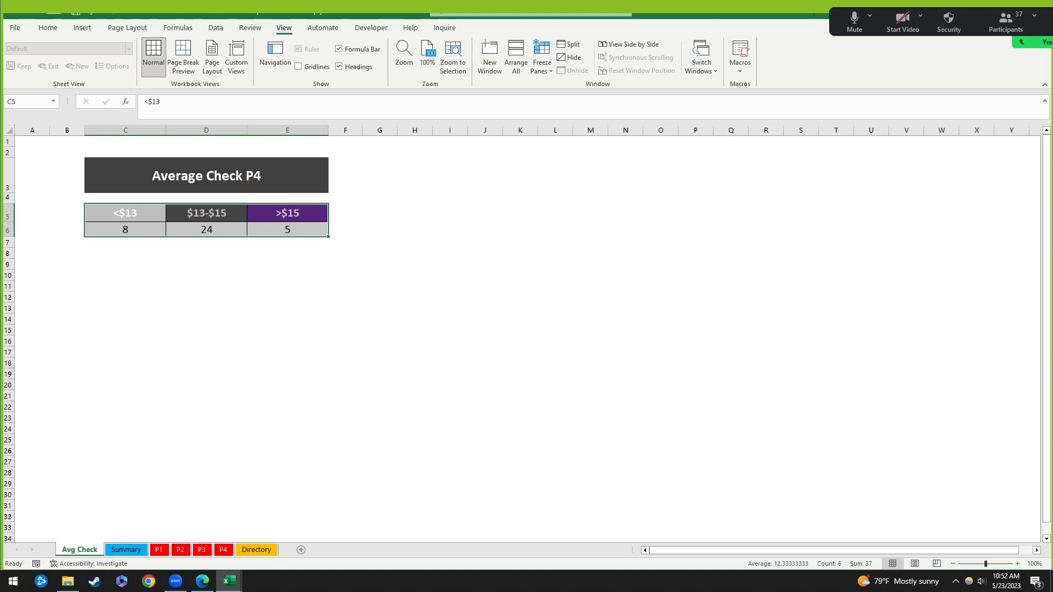
pyautogui.click(415, 276)
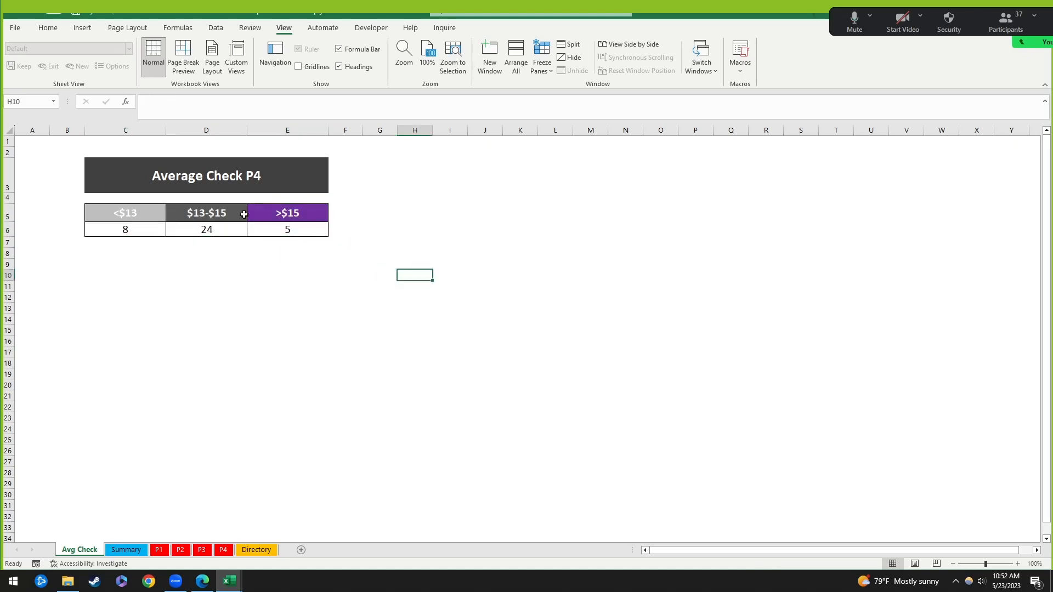
pyautogui.moveTo(132, 215); pyautogui.dragTo(259, 235)
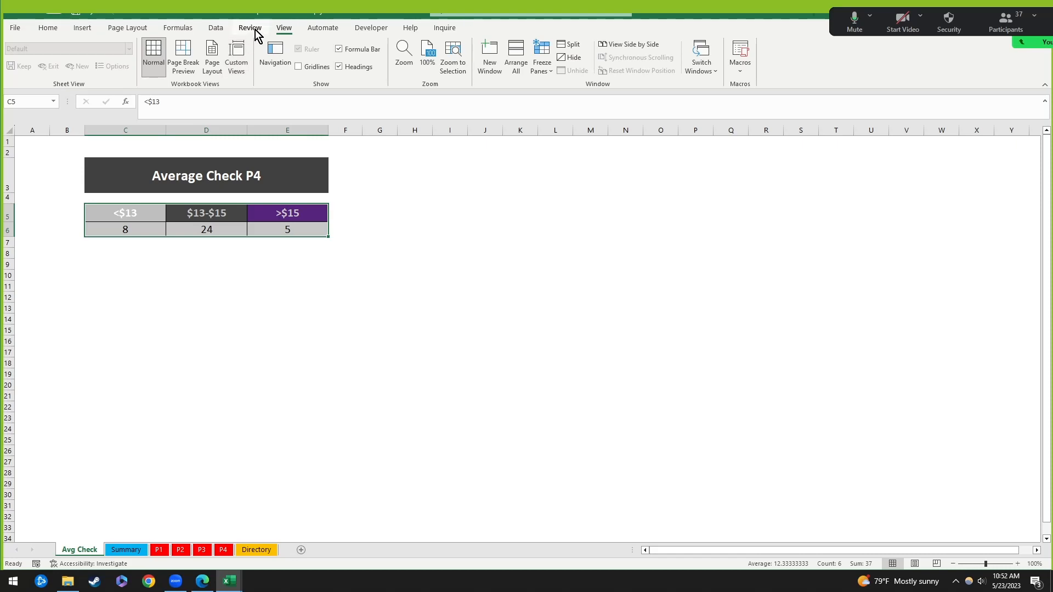
# Step: Select the price-range headers and their counts in C5:E6 as the chart data
pyautogui.click(49, 29)
pyautogui.click(278, 281)
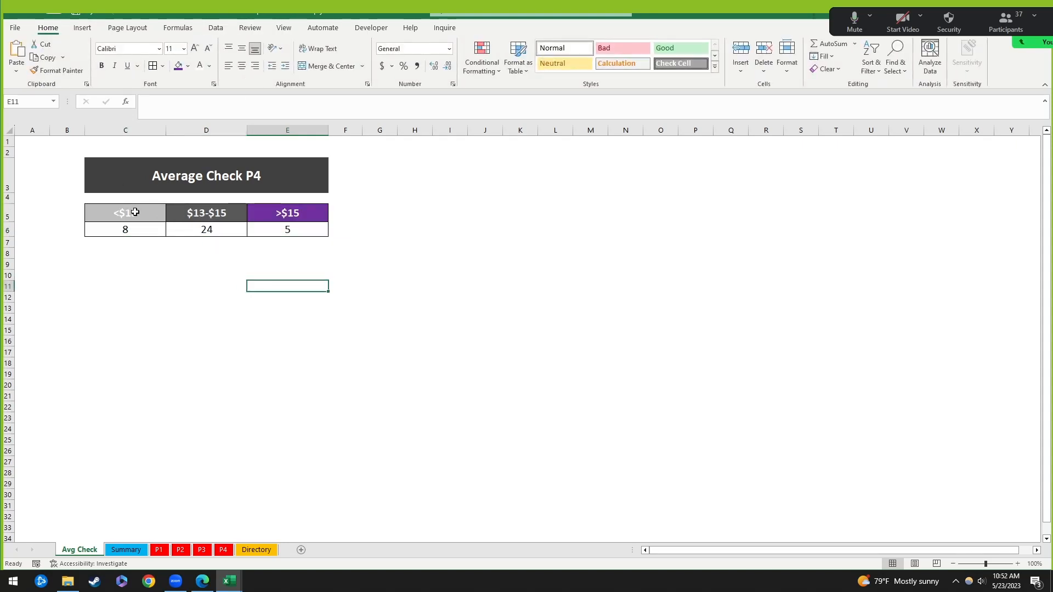
pyautogui.moveTo(135, 212); pyautogui.dragTo(296, 228)
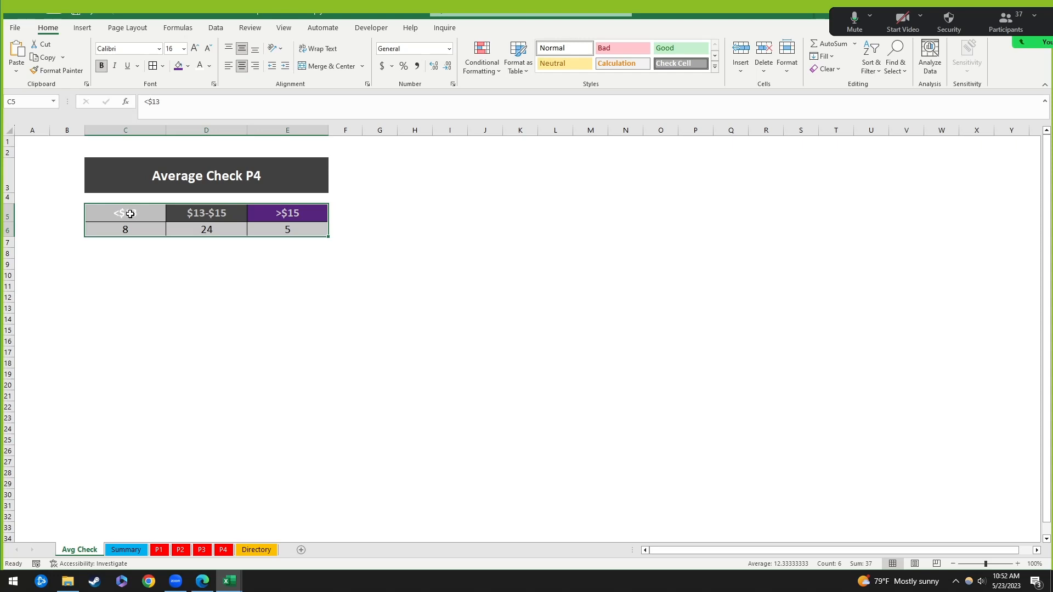
pyautogui.moveTo(130, 214); pyautogui.dragTo(320, 226)
pyautogui.moveTo(139, 214); pyautogui.dragTo(317, 225)
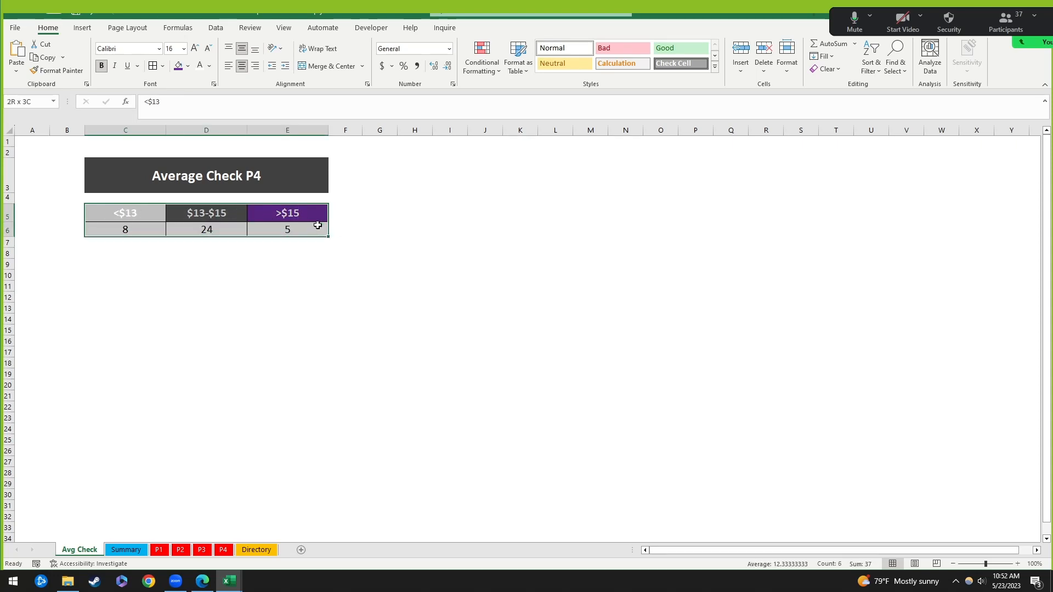
pyautogui.click(83, 30)
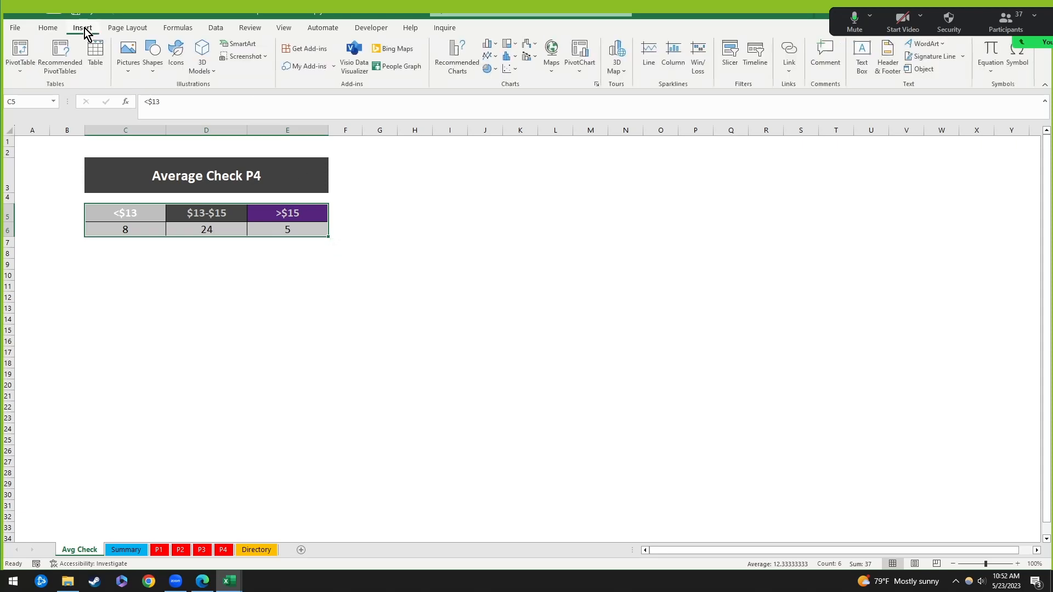
# Step: Preview the counts as pie, column and bar charts in Recommended Charts without inserting
pyautogui.click(464, 60)
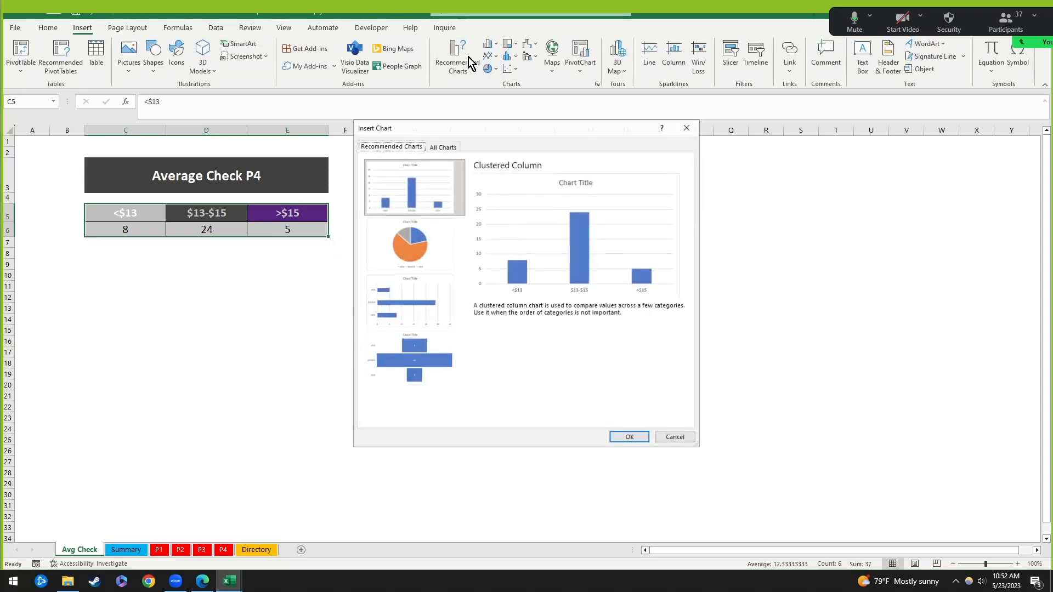
pyautogui.click(430, 245)
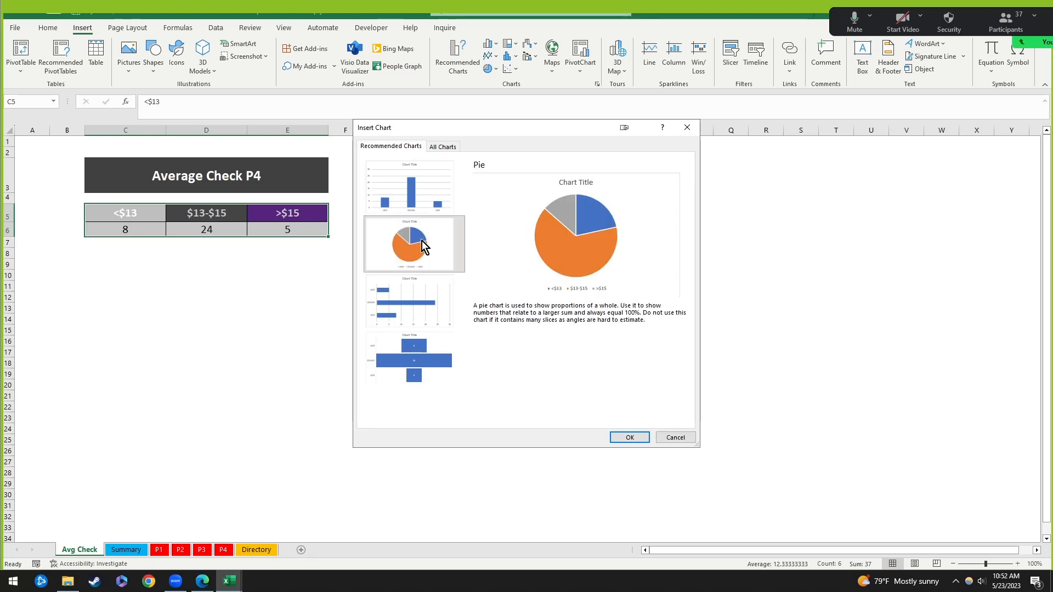
pyautogui.click(421, 193)
pyautogui.click(417, 236)
pyautogui.click(415, 305)
pyautogui.click(420, 258)
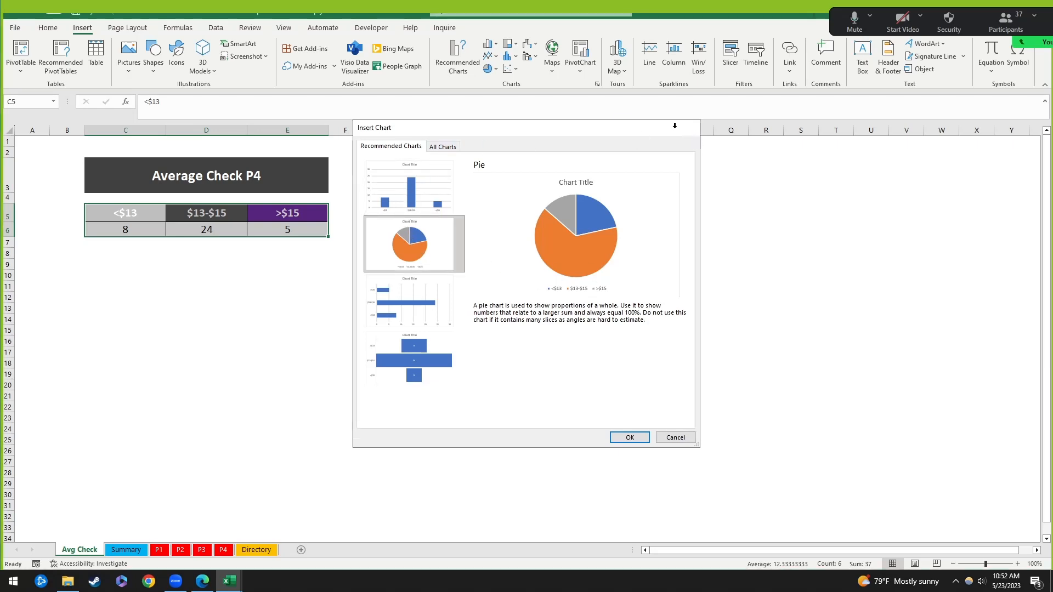
pyautogui.click(688, 127)
# Step: Insert a 2-D pie chart and move it under the table
pyautogui.click(491, 71)
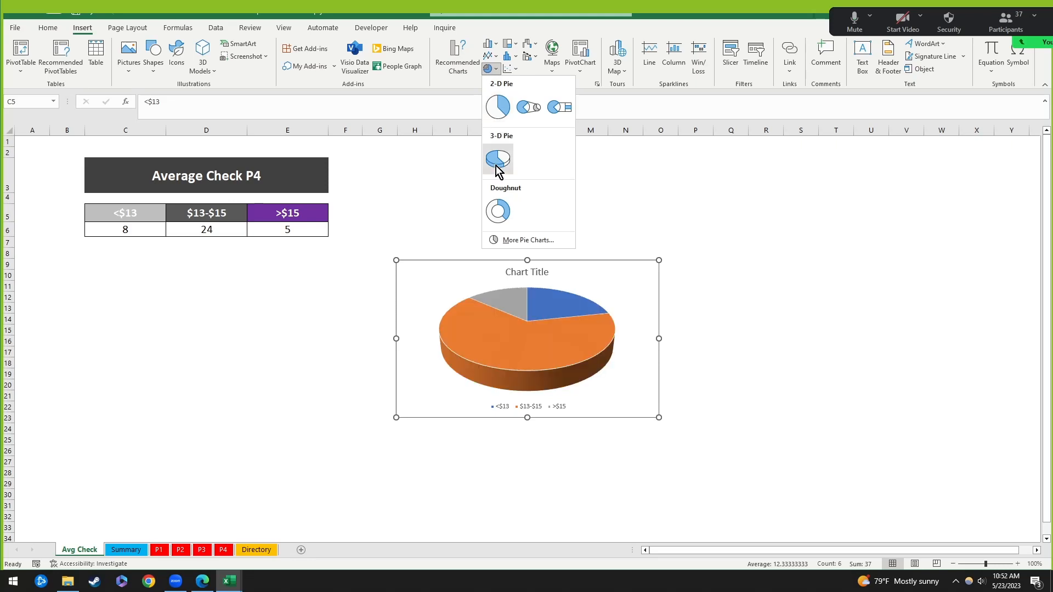
pyautogui.click(504, 109)
pyautogui.moveTo(593, 275); pyautogui.dragTo(280, 262)
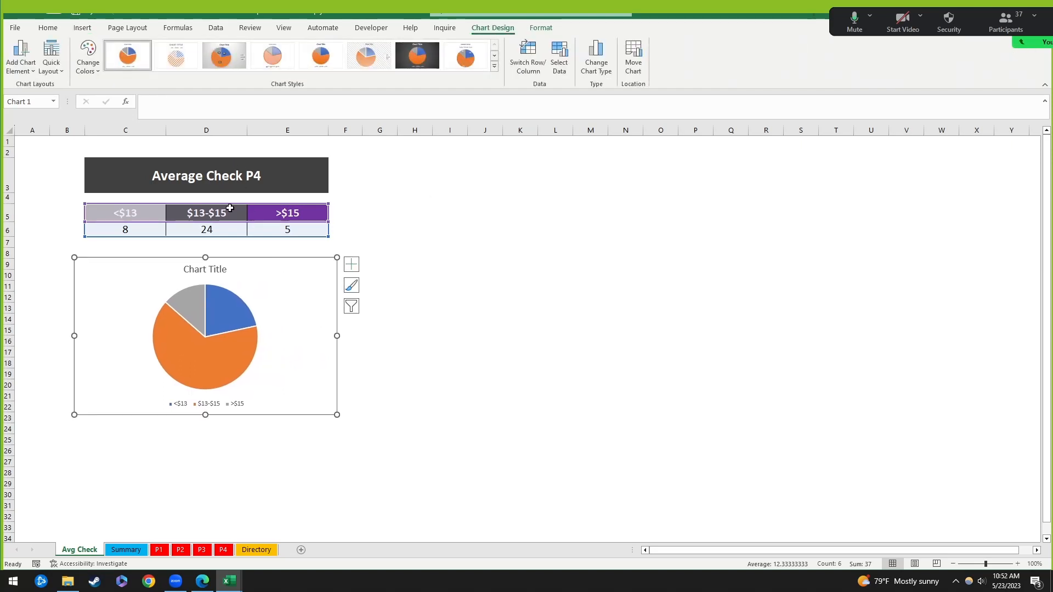
# Step: Replace the placeholder 'Chart Title' with 'Average Check - P4'
pyautogui.click(223, 271)
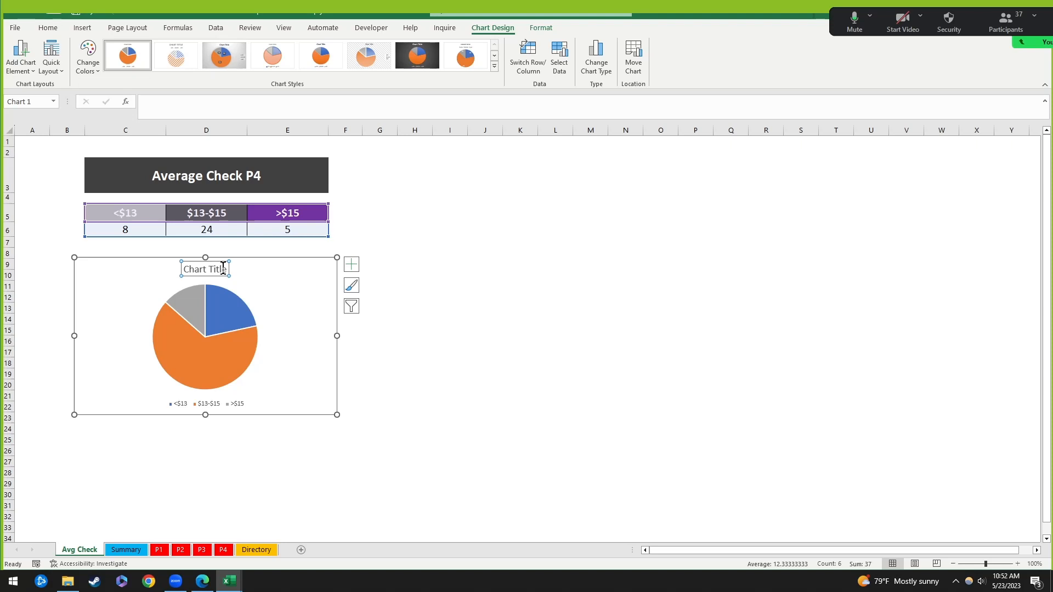
pyautogui.tripleClick(223, 269)
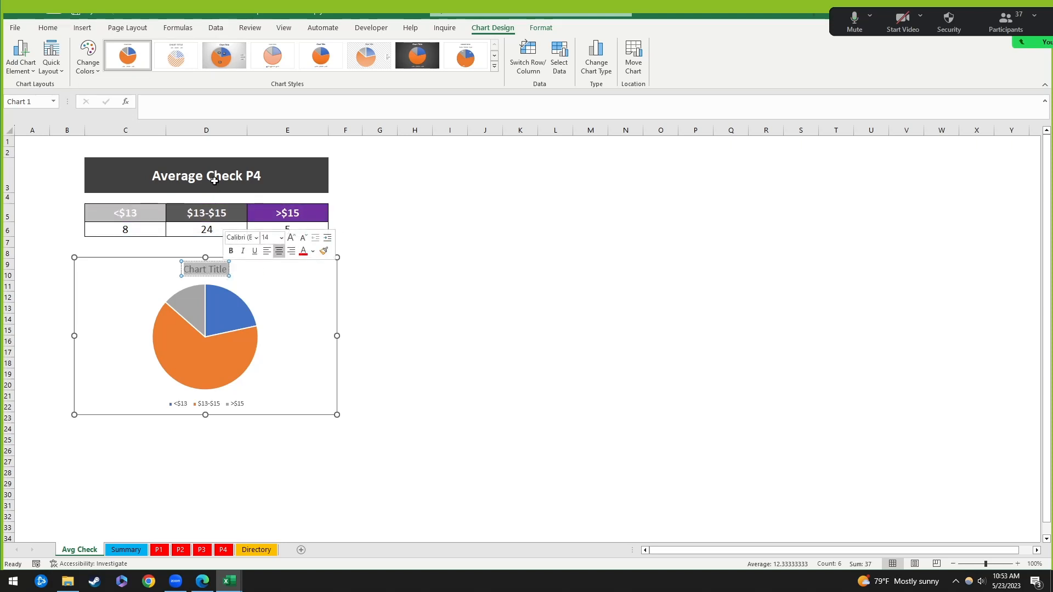
pyautogui.write('Average C')
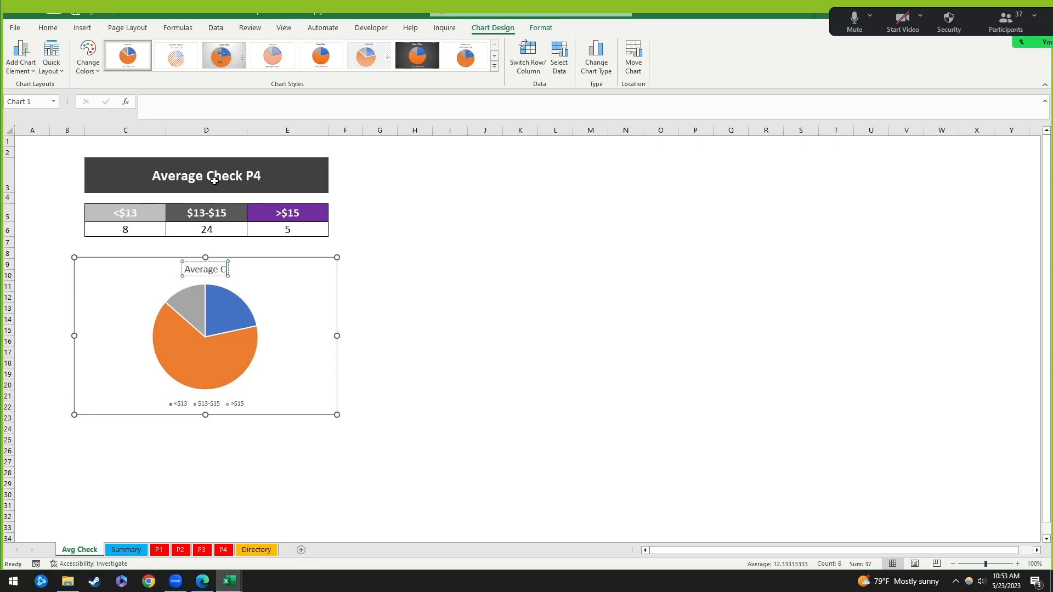
pyautogui.write('heck')
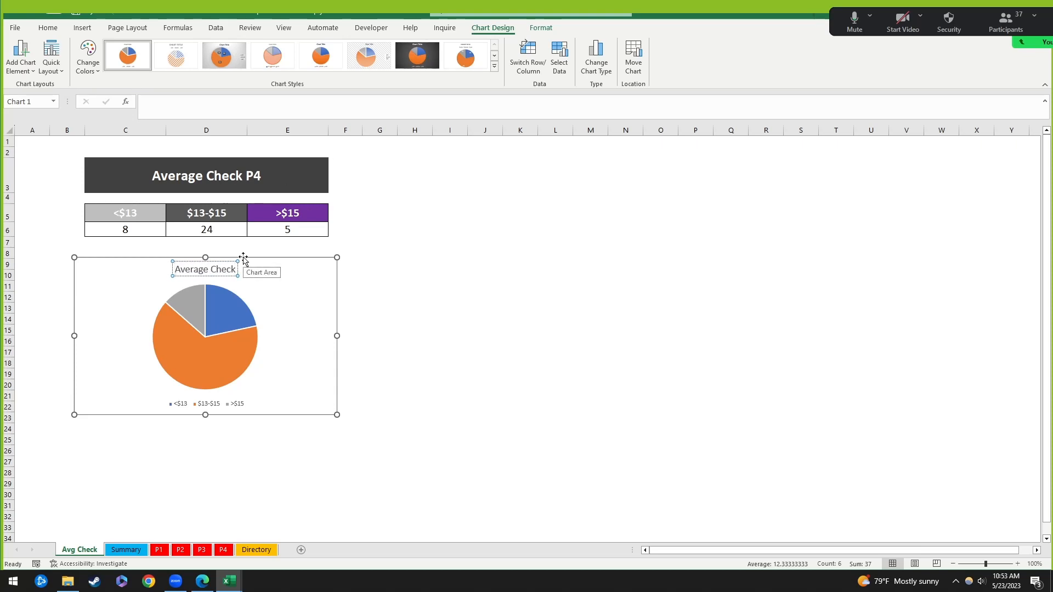
pyautogui.press('Home')
pyautogui.write('P4')
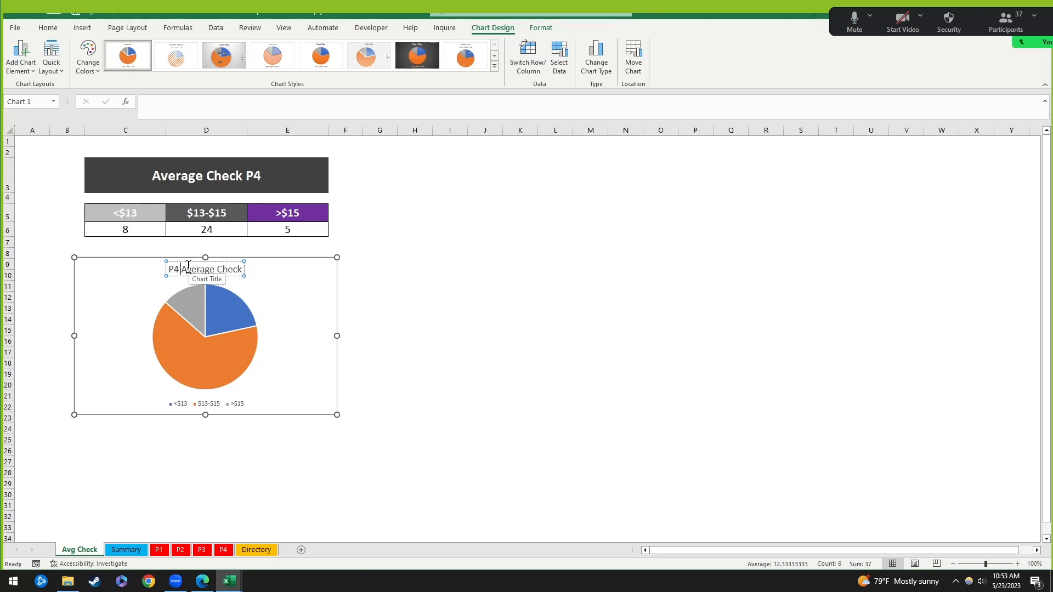
pyautogui.press('BackSpace')
pyautogui.press('BackSpace')
pyautogui.press('BackSpace')
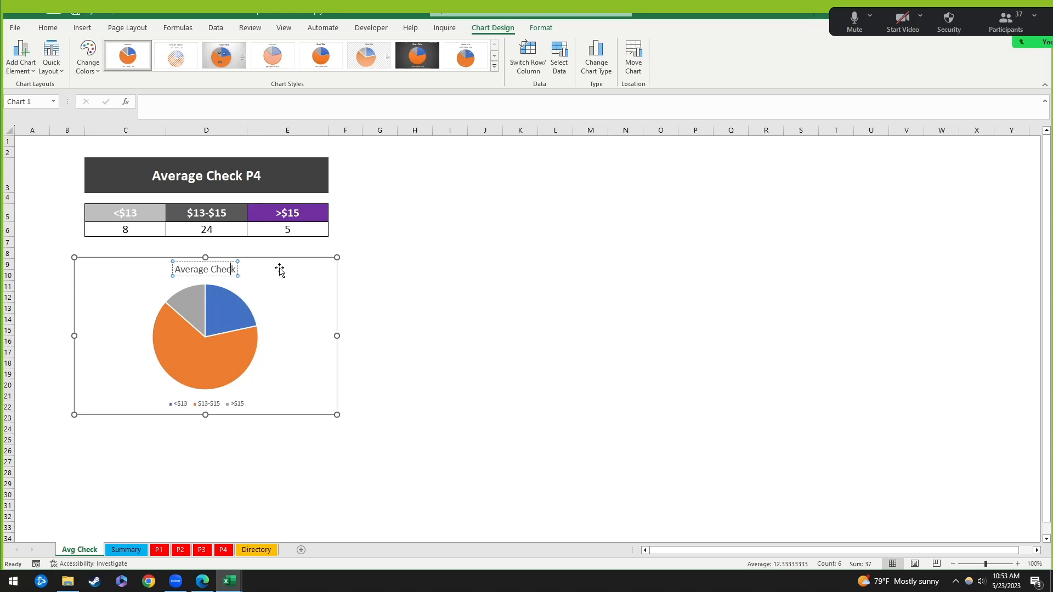
pyautogui.write('- P4')
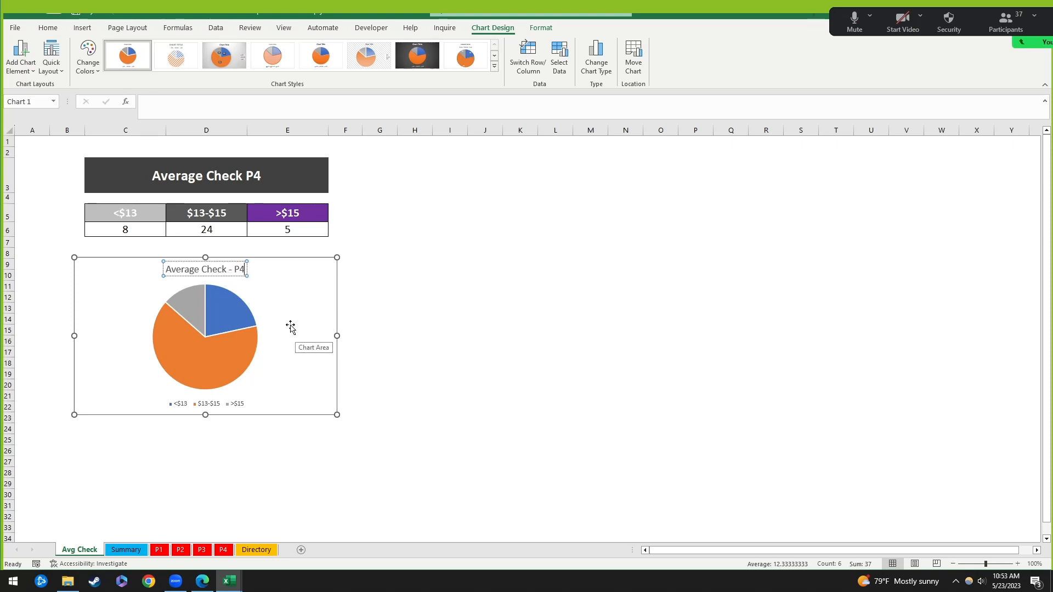
pyautogui.doubleClick(263, 395)
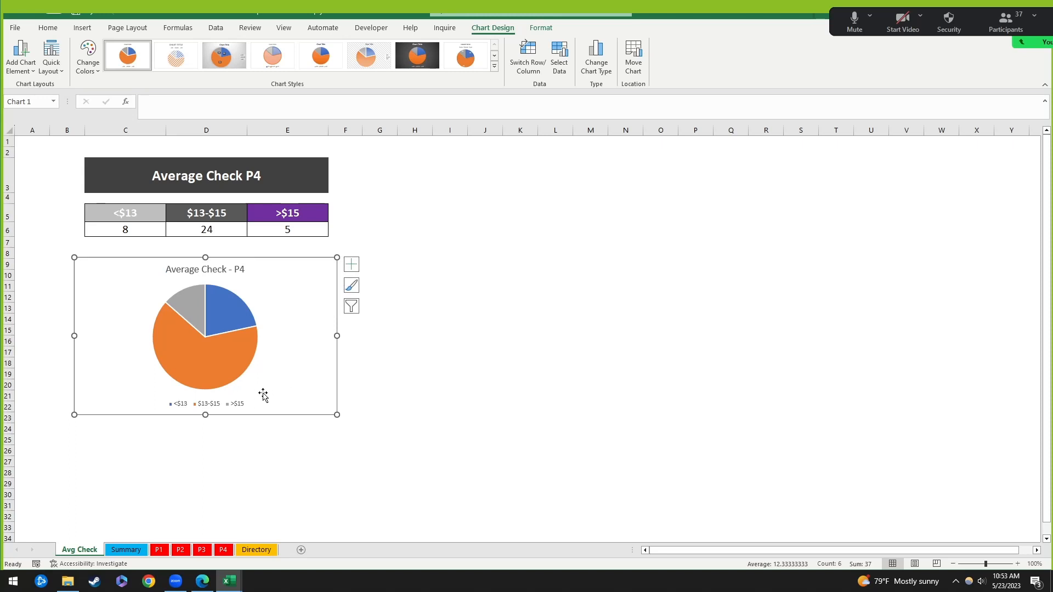
# Step: Reselect the pie chart and review its size and property settings
pyautogui.click(555, 271)
pyautogui.click(271, 376)
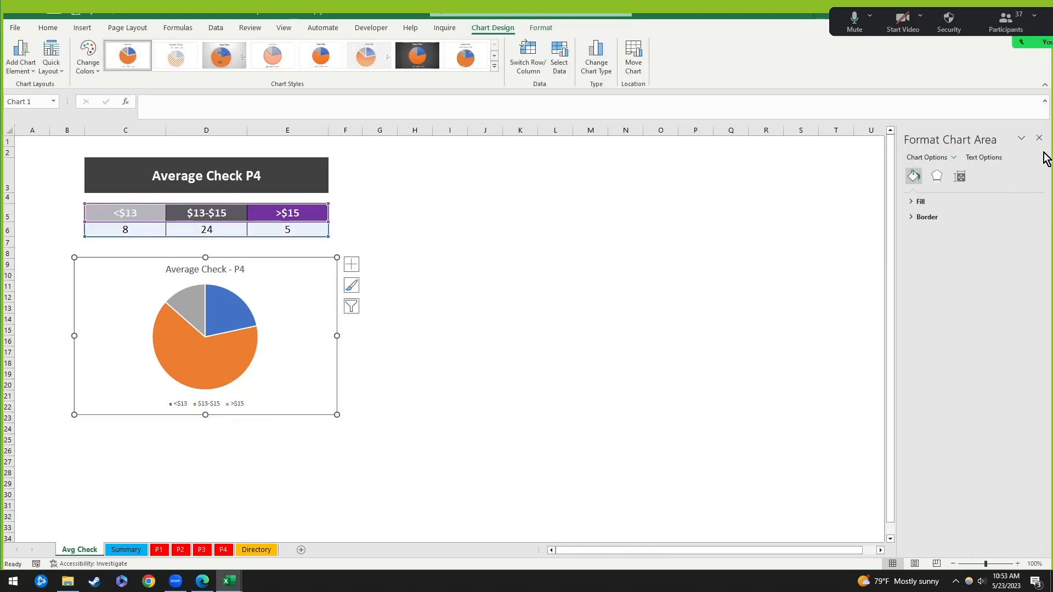
pyautogui.click(961, 177)
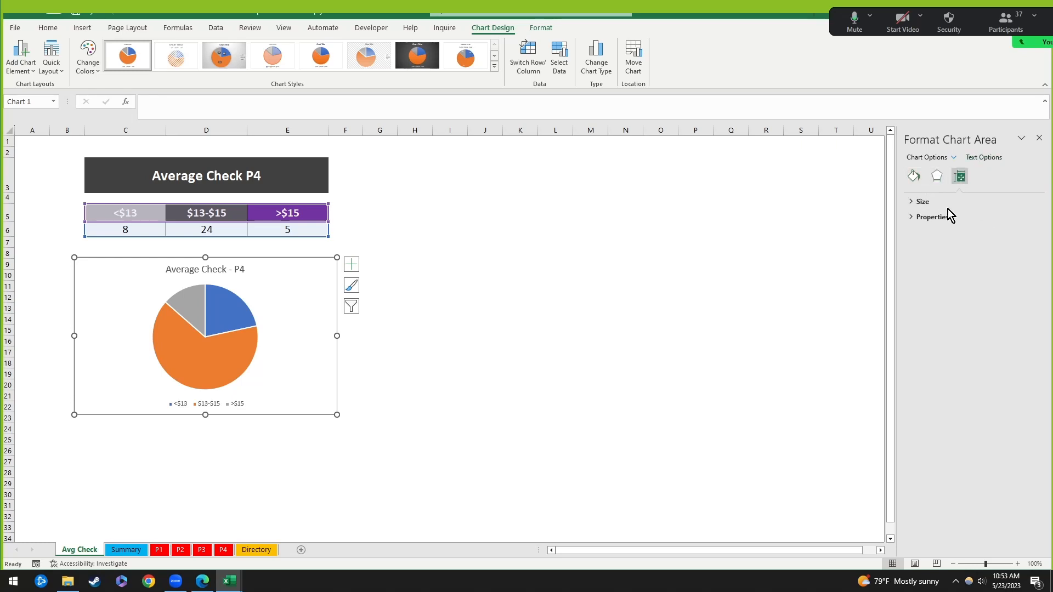
pyautogui.click(923, 202)
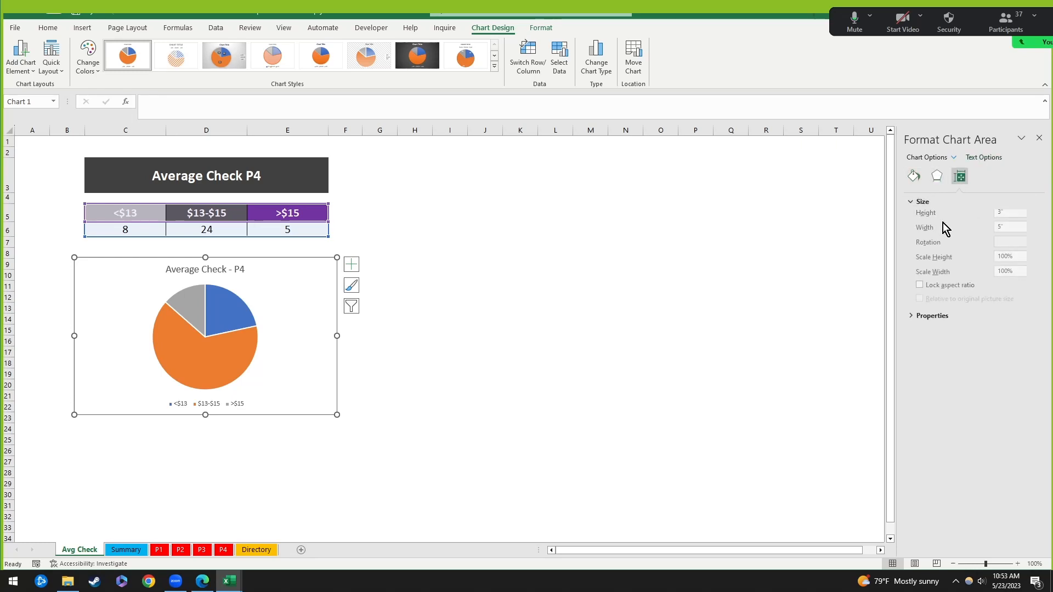
pyautogui.click(224, 344)
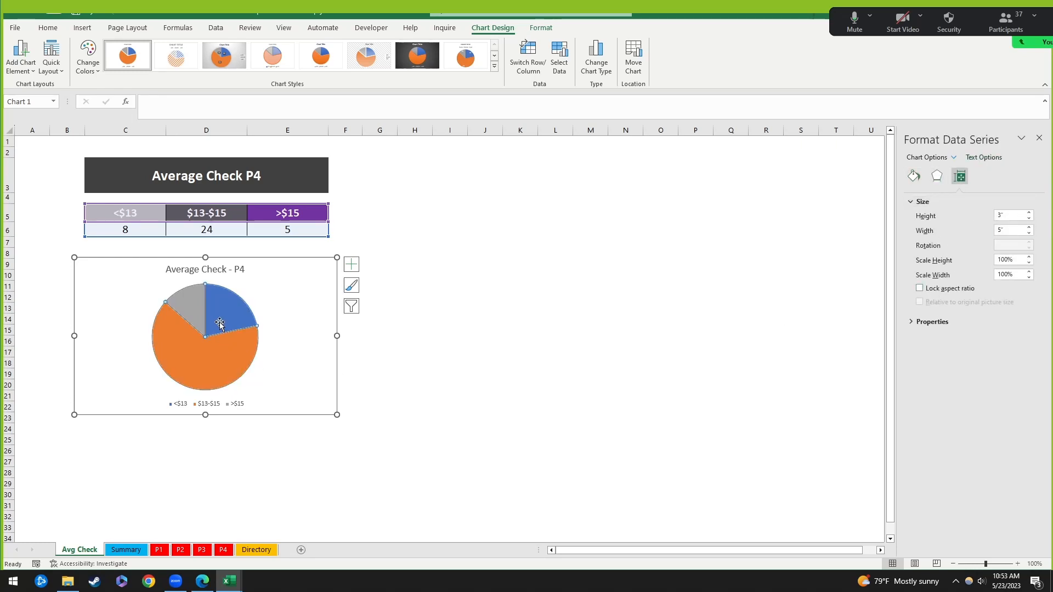
pyautogui.click(226, 268)
pyautogui.click(226, 405)
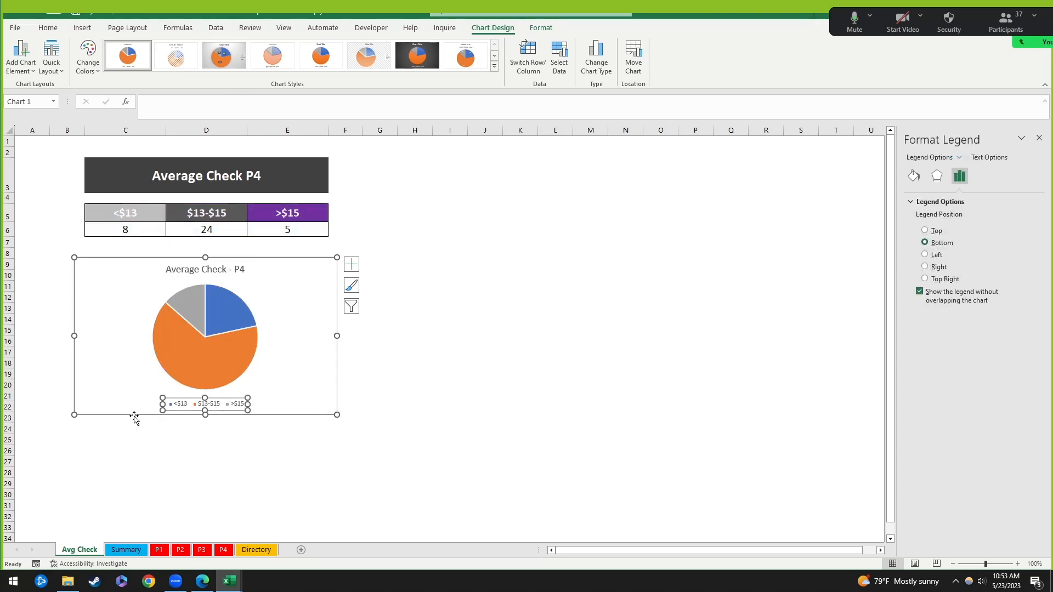
pyautogui.click(519, 280)
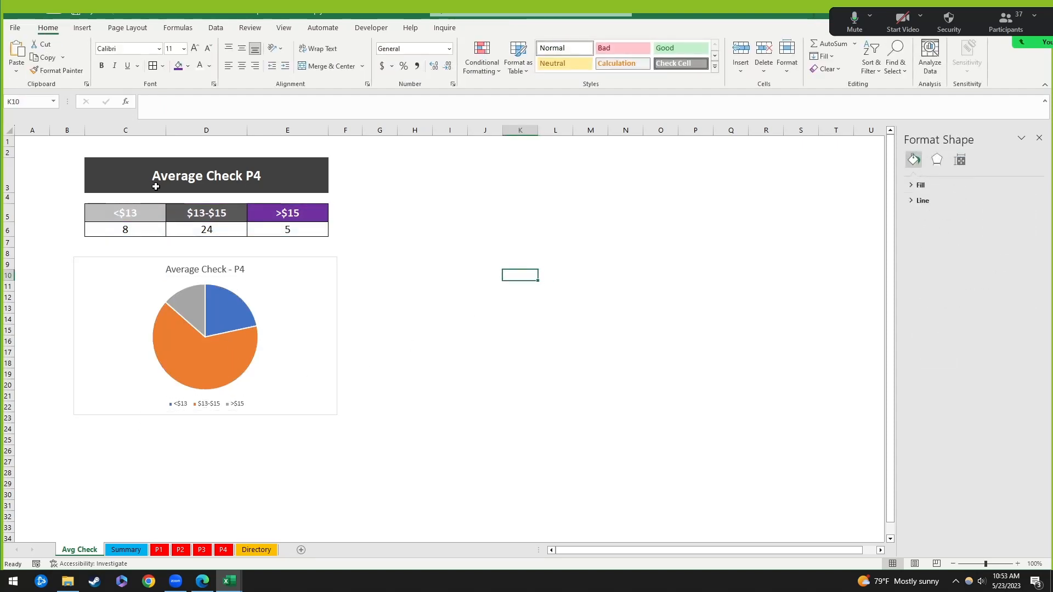
# Step: Delete the chart legend, then select the chart title
pyautogui.click(214, 406)
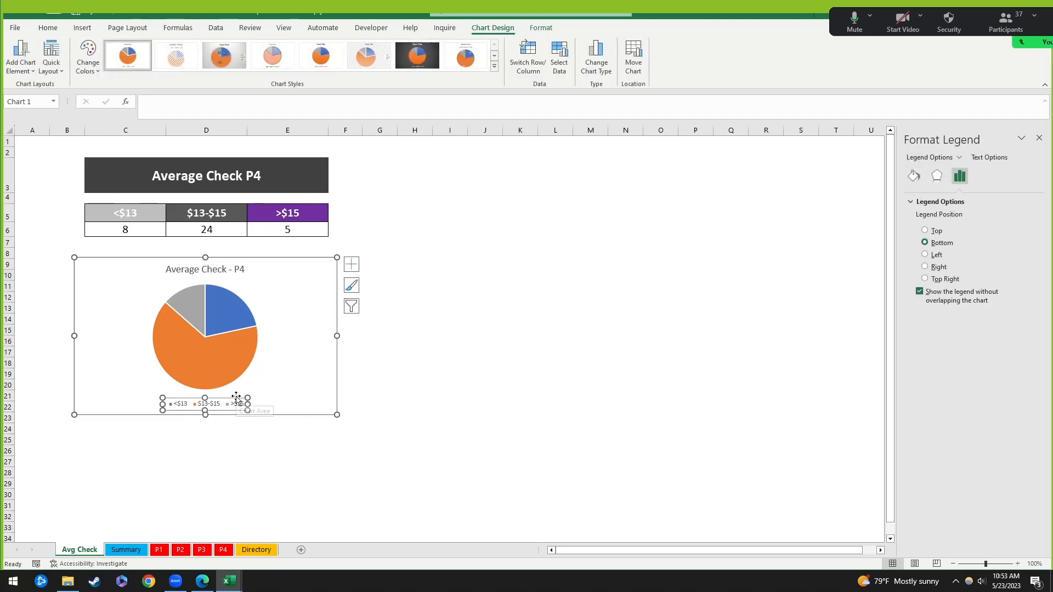
pyautogui.click(224, 307)
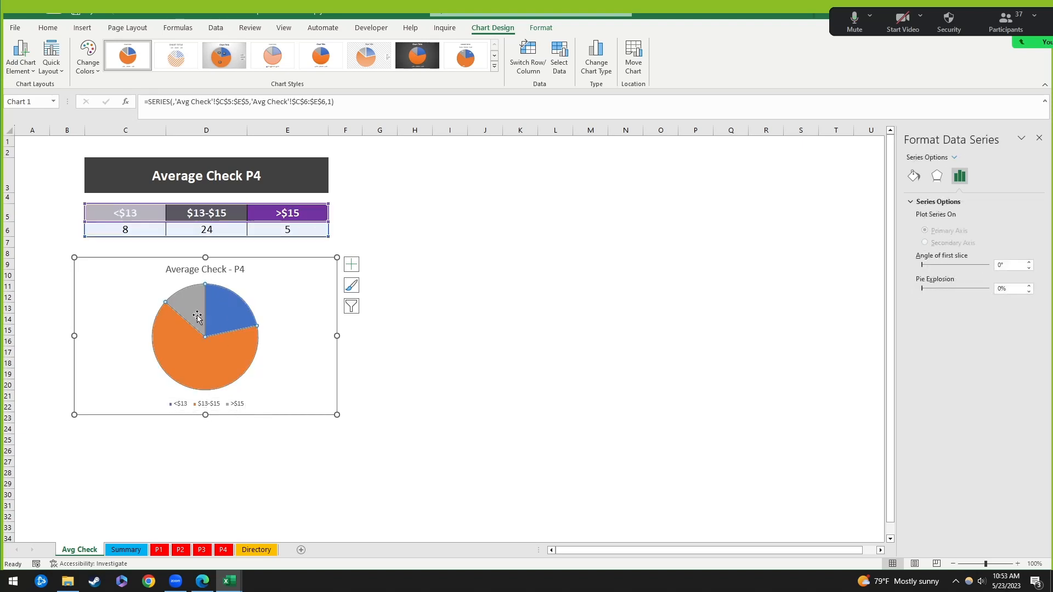
pyautogui.click(127, 207)
pyautogui.press('Right')
pyautogui.press('Right')
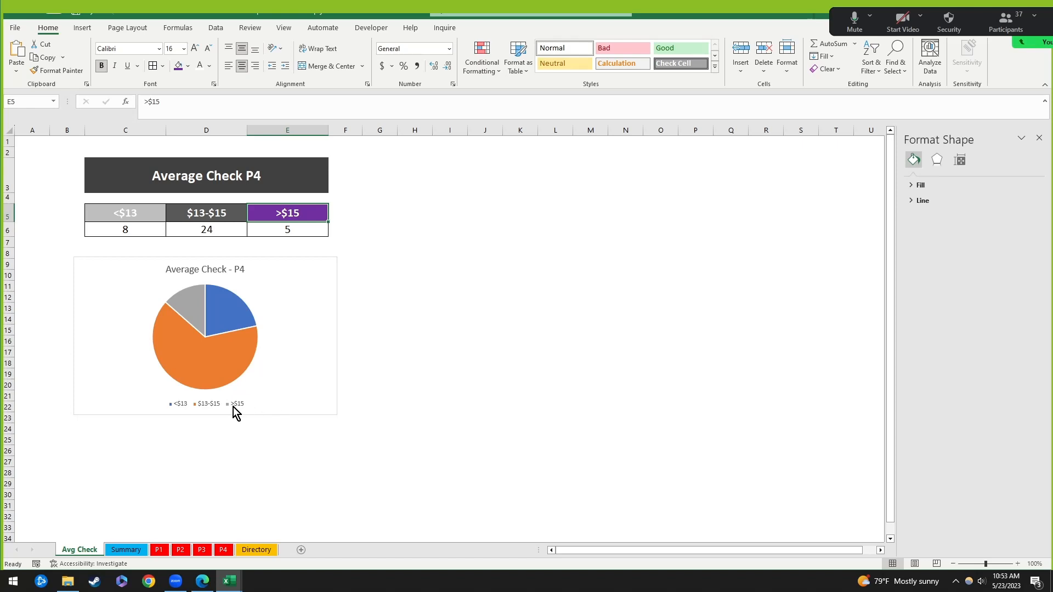
pyautogui.click(232, 405)
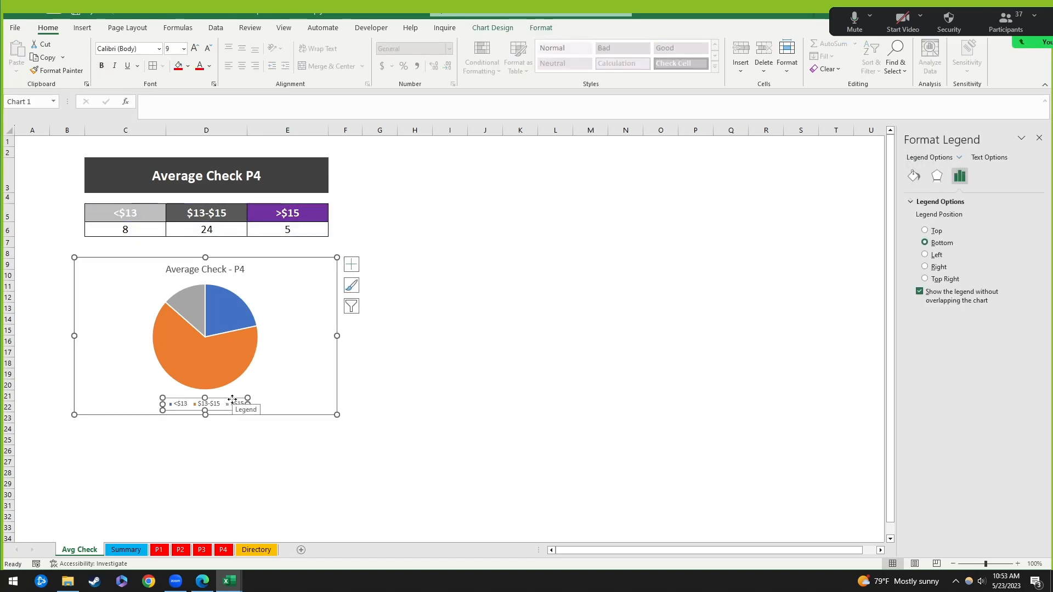
pyautogui.press('Delete')
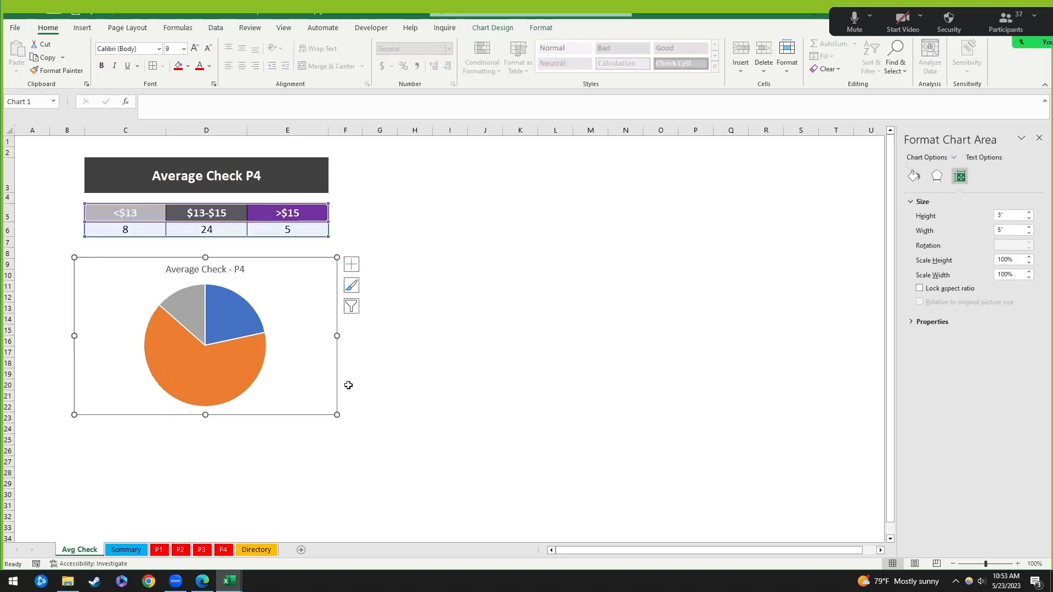
pyautogui.click(233, 270)
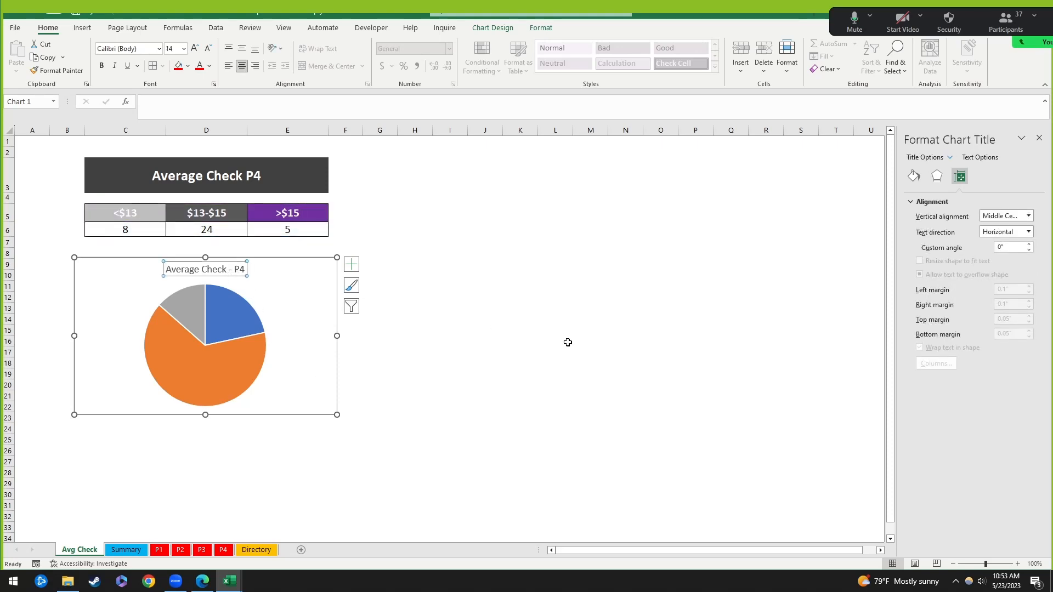
# Step: Delete the chart title and narrow the chart to about 4.57 inches wide from both sides
pyautogui.press('Delete')
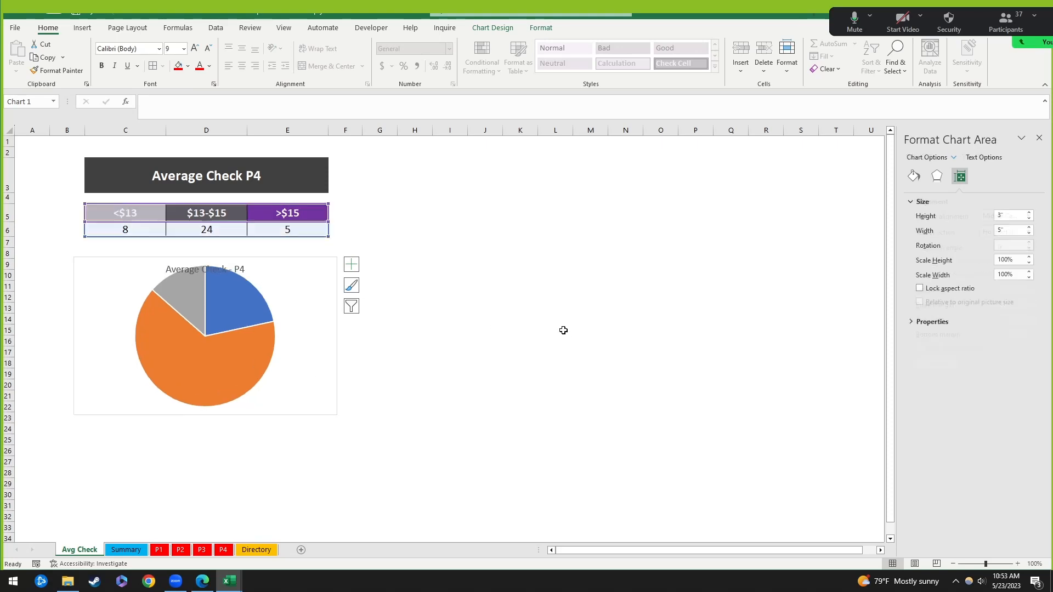
pyautogui.moveTo(75, 334); pyautogui.dragTo(86, 336)
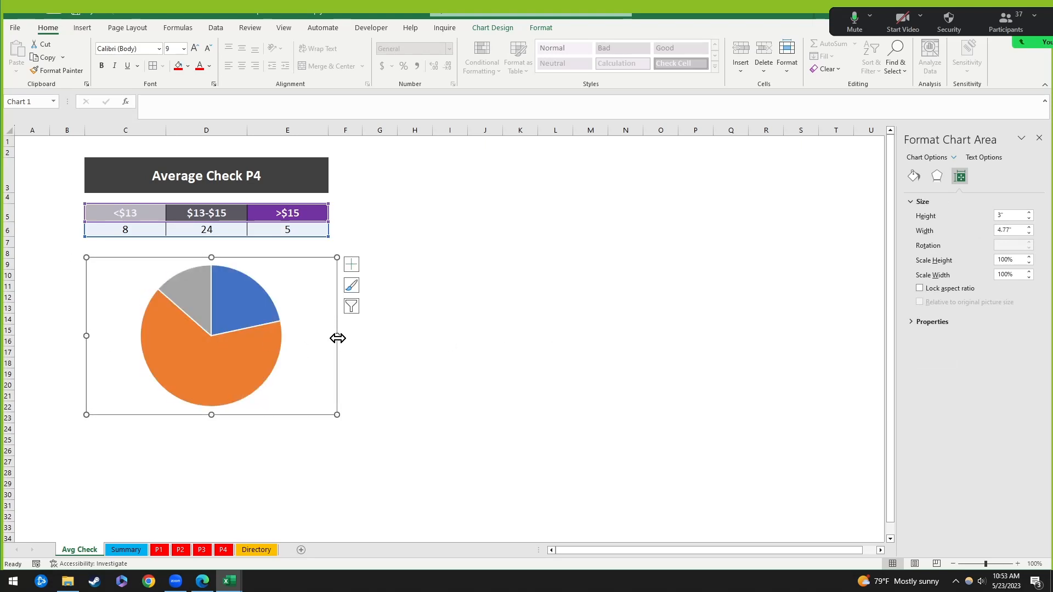
pyautogui.moveTo(338, 338); pyautogui.dragTo(326, 336)
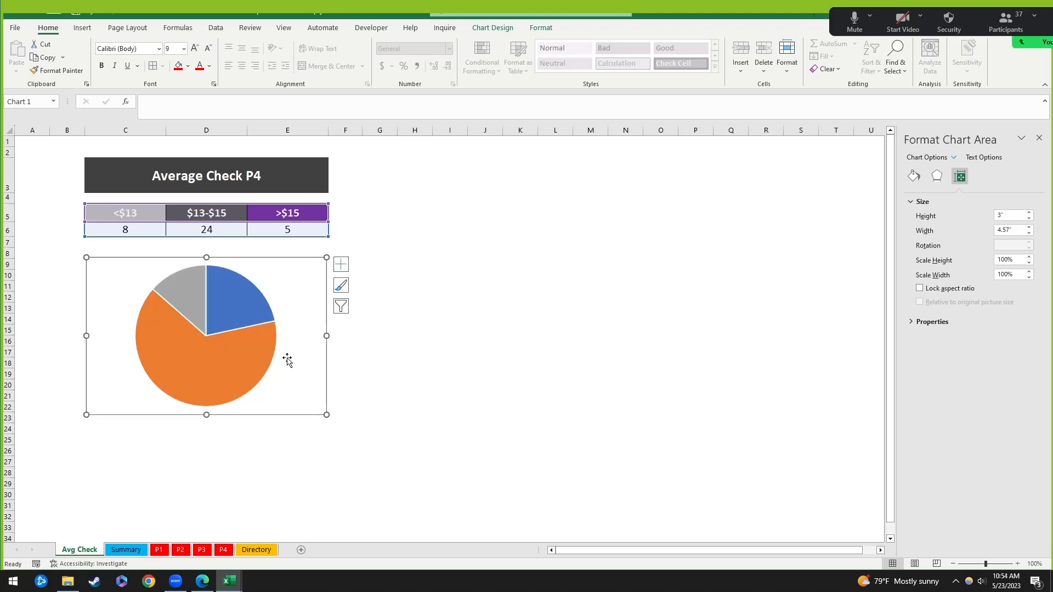
pyautogui.click(190, 294)
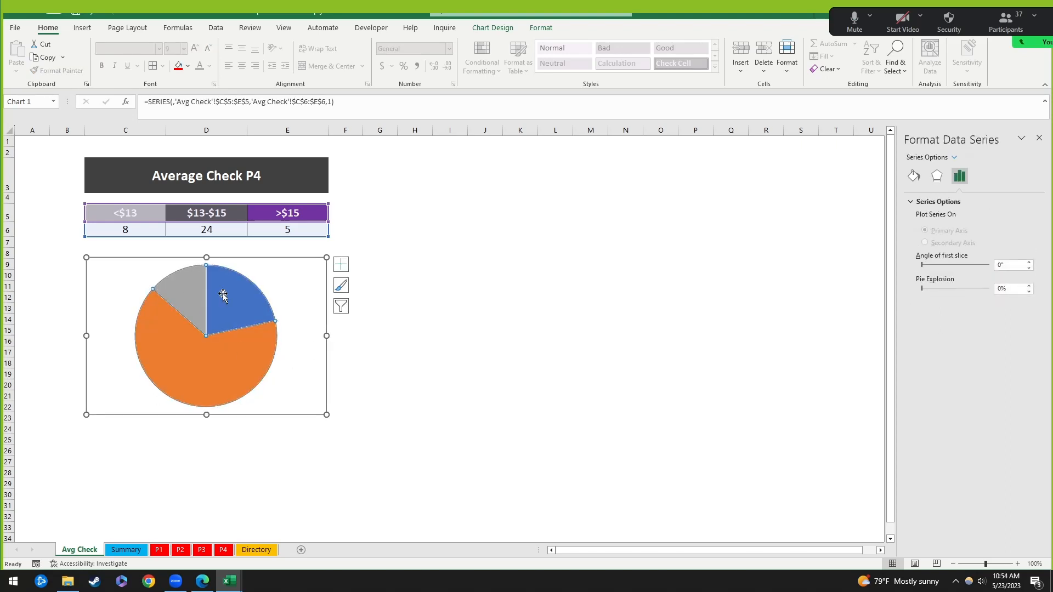
pyautogui.click(487, 360)
pyautogui.click(187, 295)
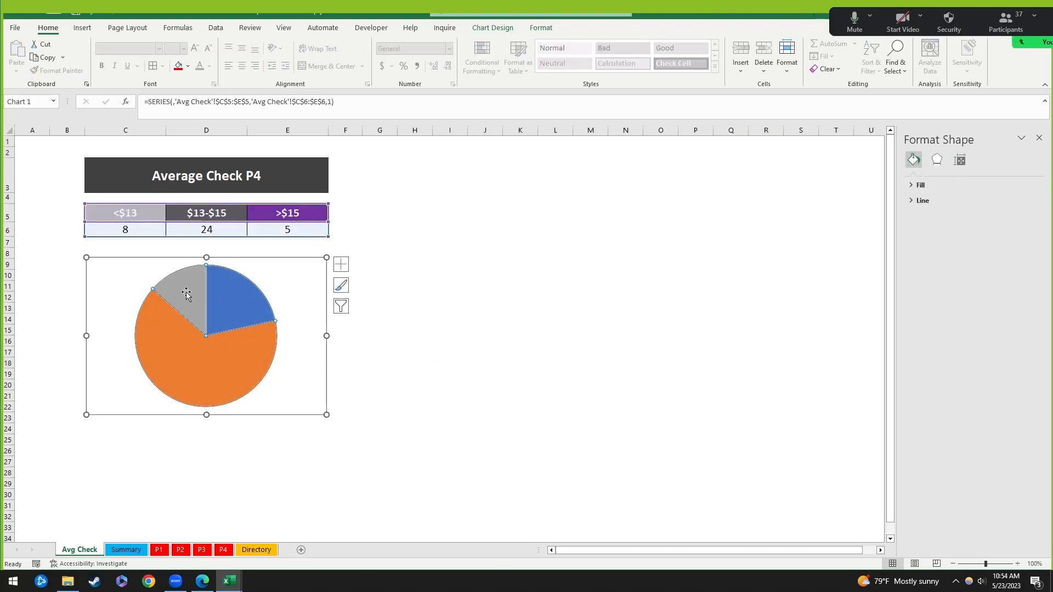
pyautogui.click(188, 295)
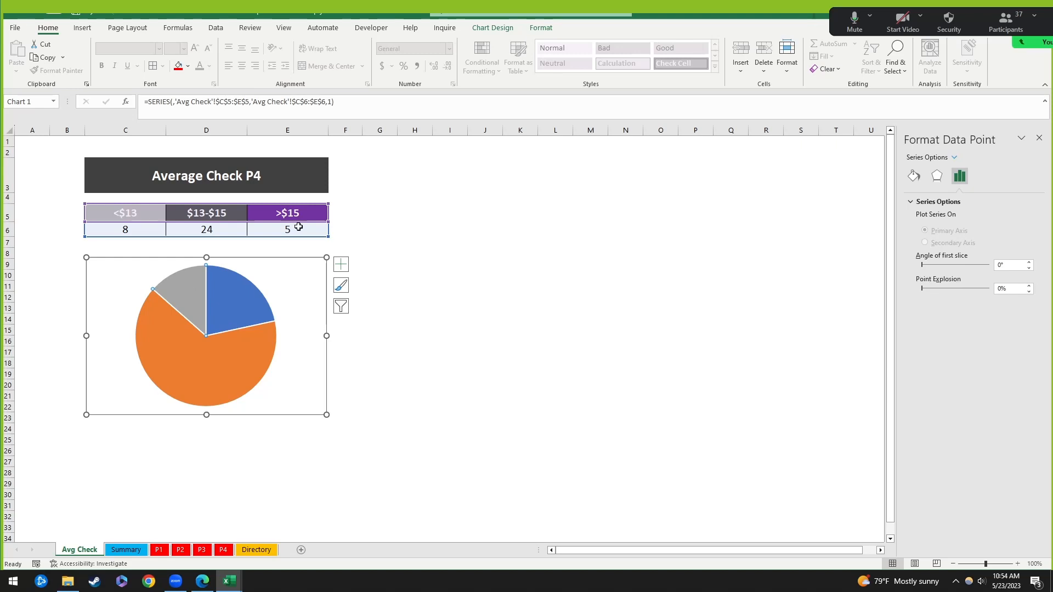
# Step: Colour the grey >$15 slice purple
pyautogui.rightClick(193, 300)
pyautogui.click(213, 280)
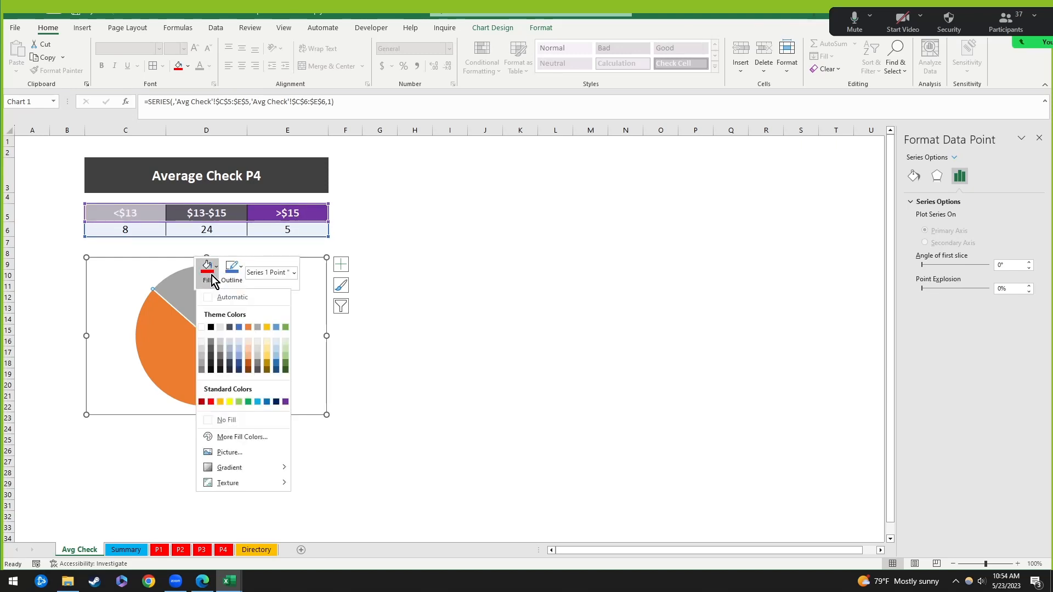
pyautogui.click(285, 402)
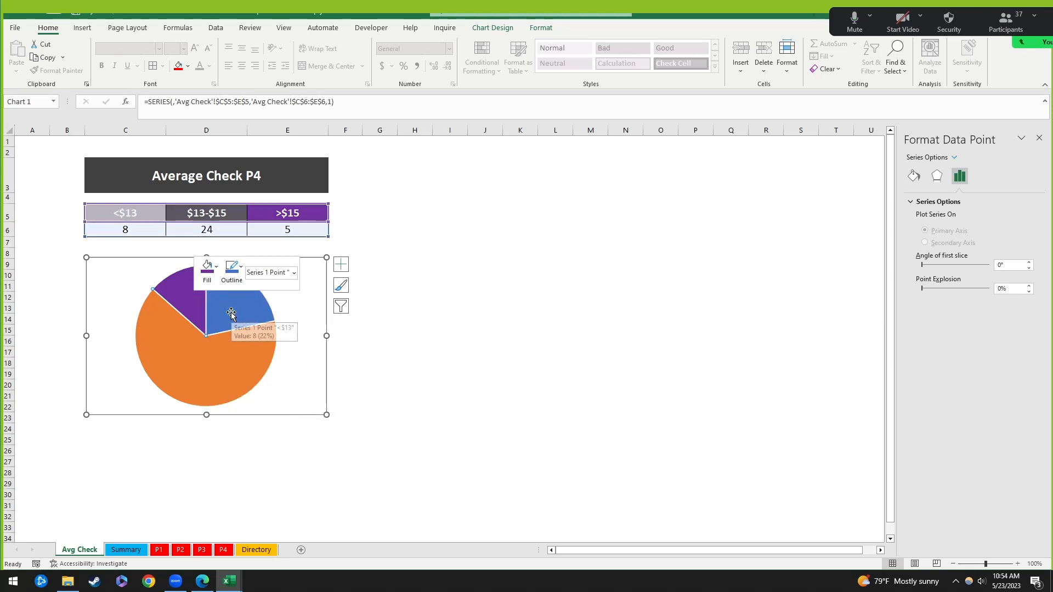
pyautogui.click(205, 359)
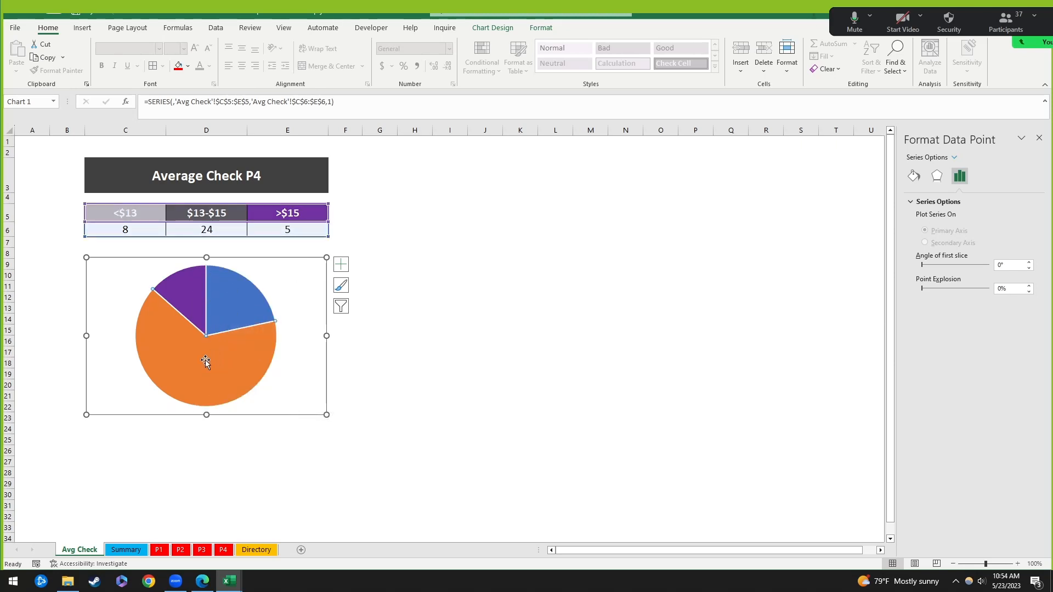
pyautogui.click(230, 305)
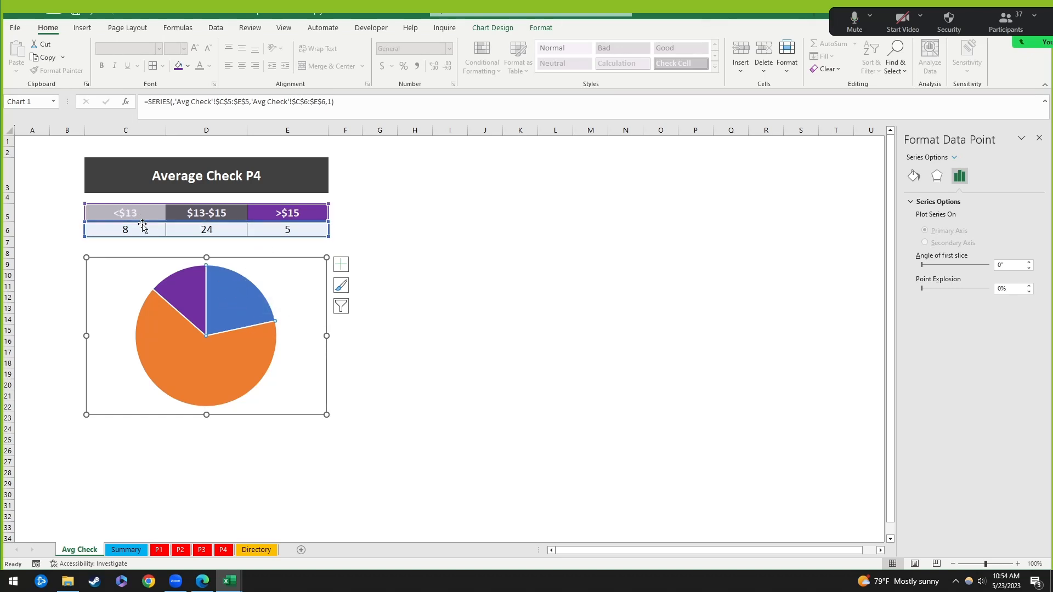
# Step: Colour the blue <$13 slice light grey
pyautogui.rightClick(222, 306)
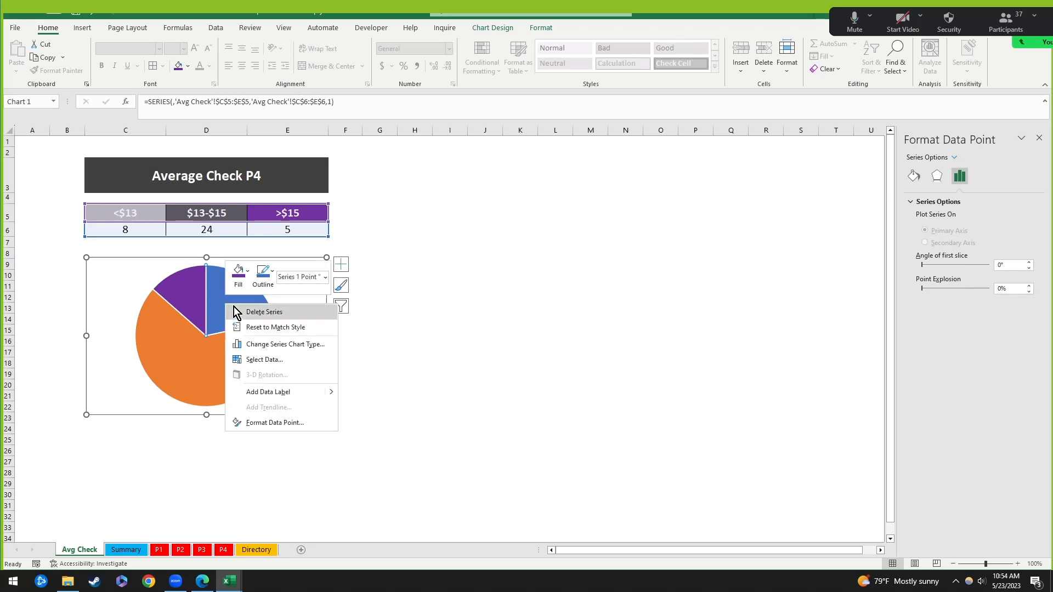
pyautogui.click(238, 272)
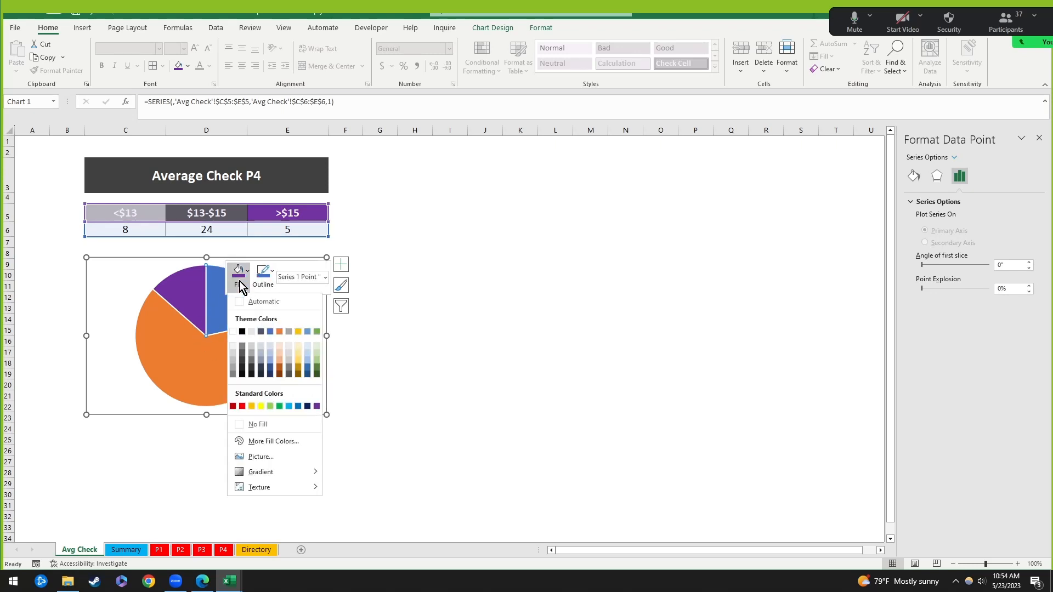
pyautogui.click(234, 360)
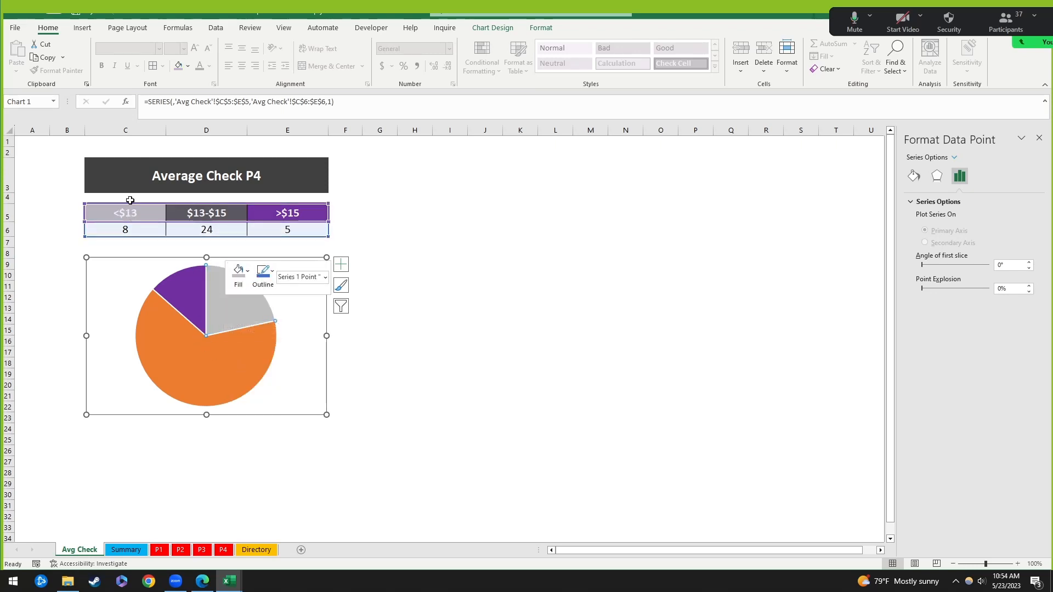
pyautogui.click(513, 274)
pyautogui.click(198, 371)
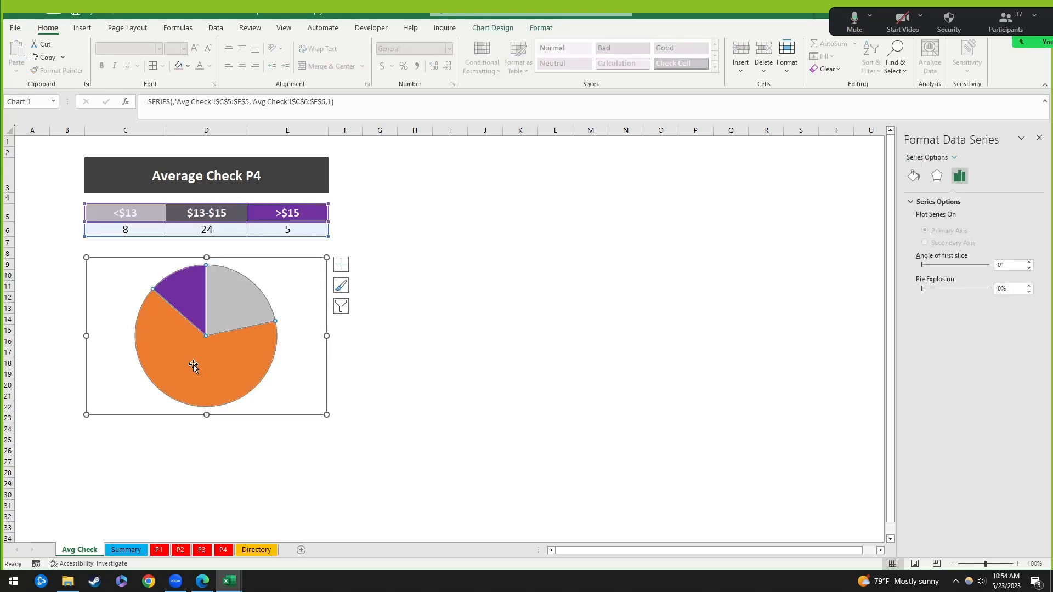
# Step: Colour the orange $13-$15 slice dark grey
pyautogui.click(193, 364)
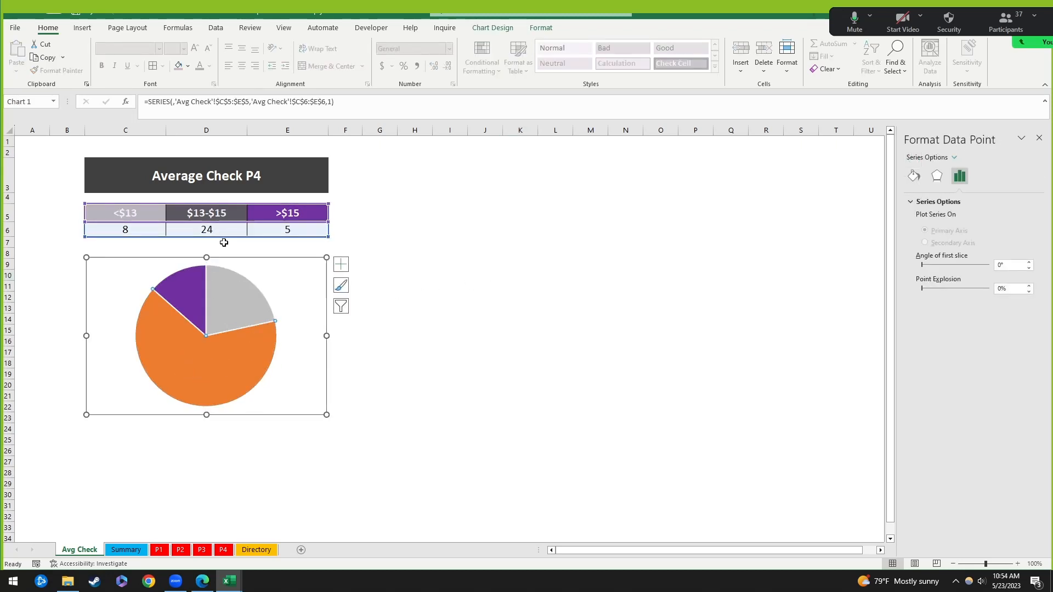
pyautogui.rightClick(238, 363)
pyautogui.click(259, 336)
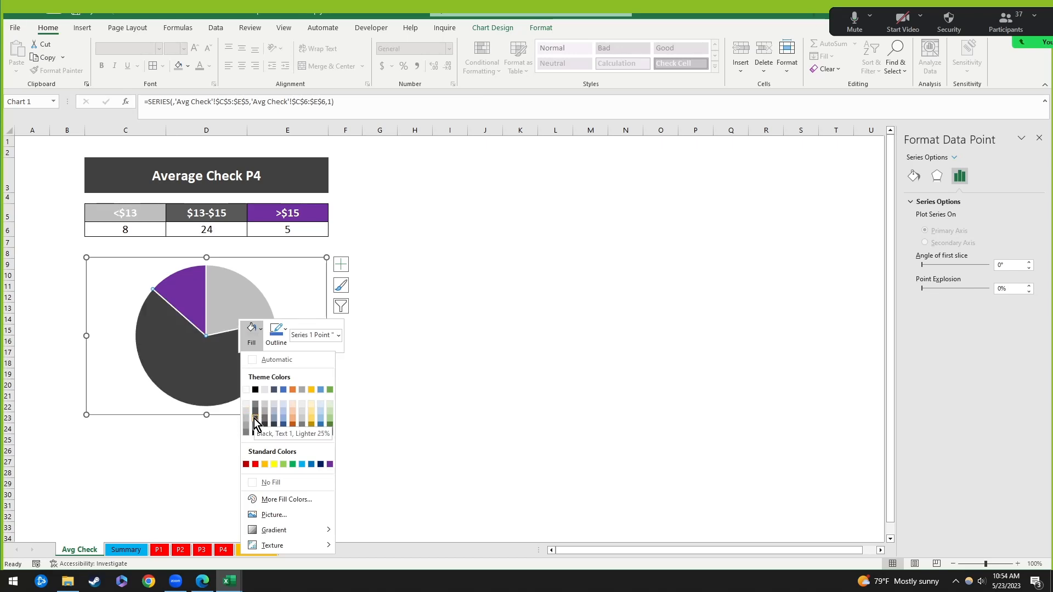
pyautogui.click(254, 419)
pyautogui.click(485, 297)
pyautogui.click(232, 281)
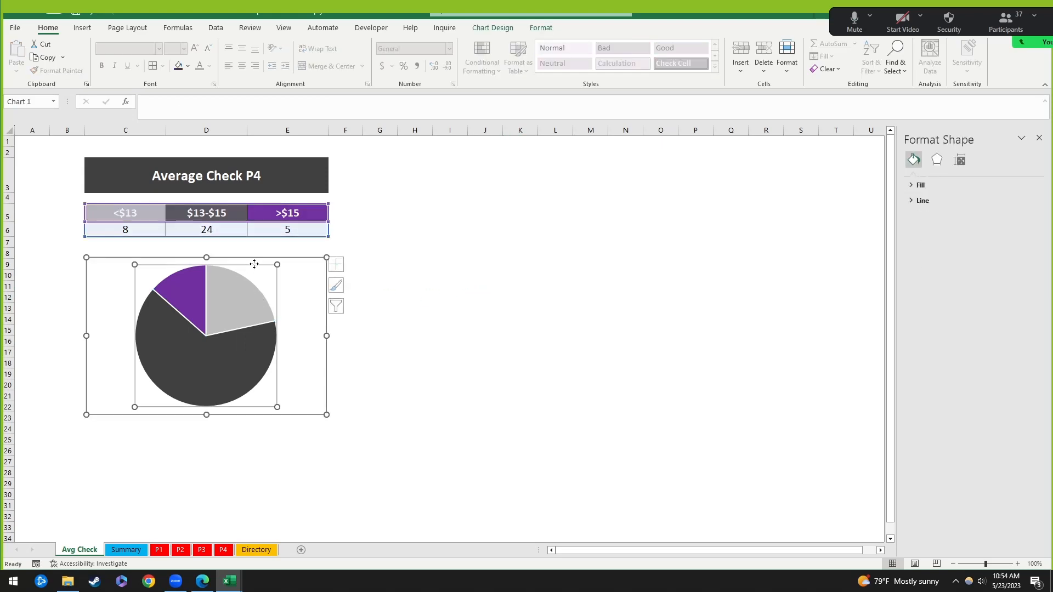
pyautogui.click(456, 241)
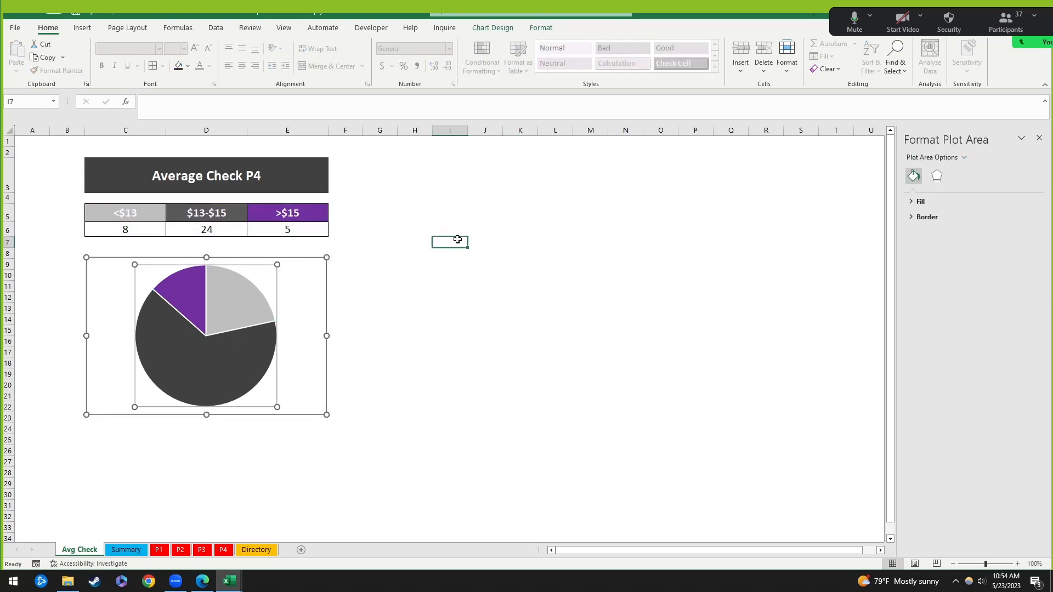
pyautogui.click(314, 269)
# Step: Add data labels showing only each slice's percentage, without the counts
pyautogui.click(341, 264)
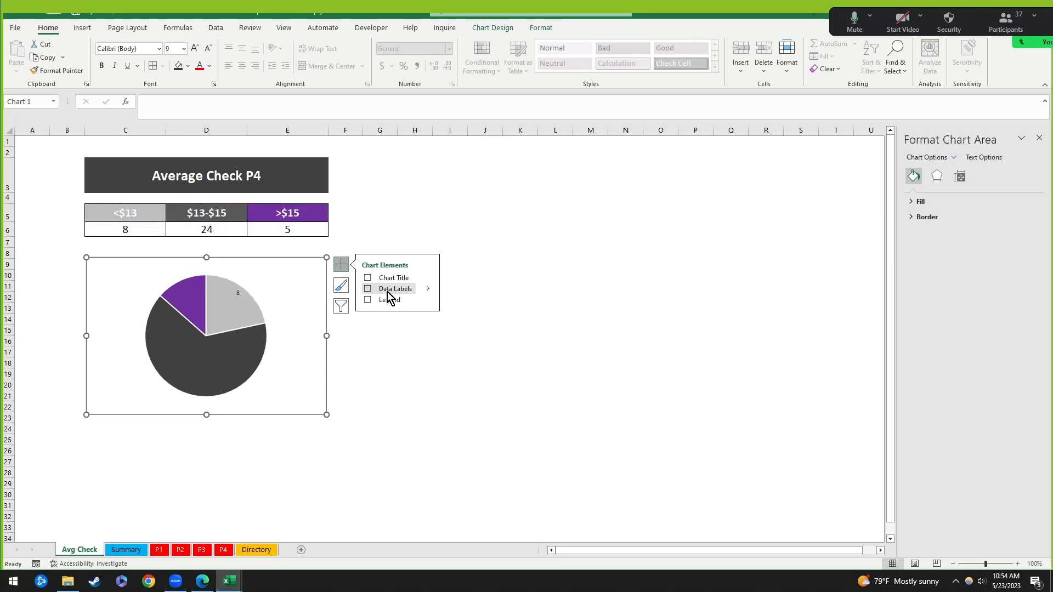
pyautogui.click(427, 289)
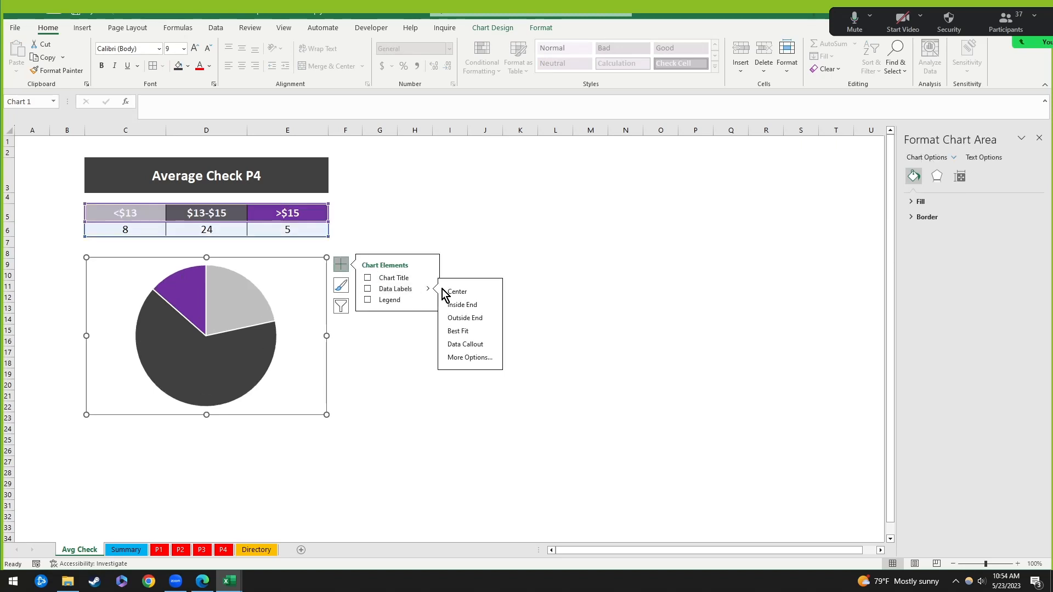
pyautogui.click(468, 358)
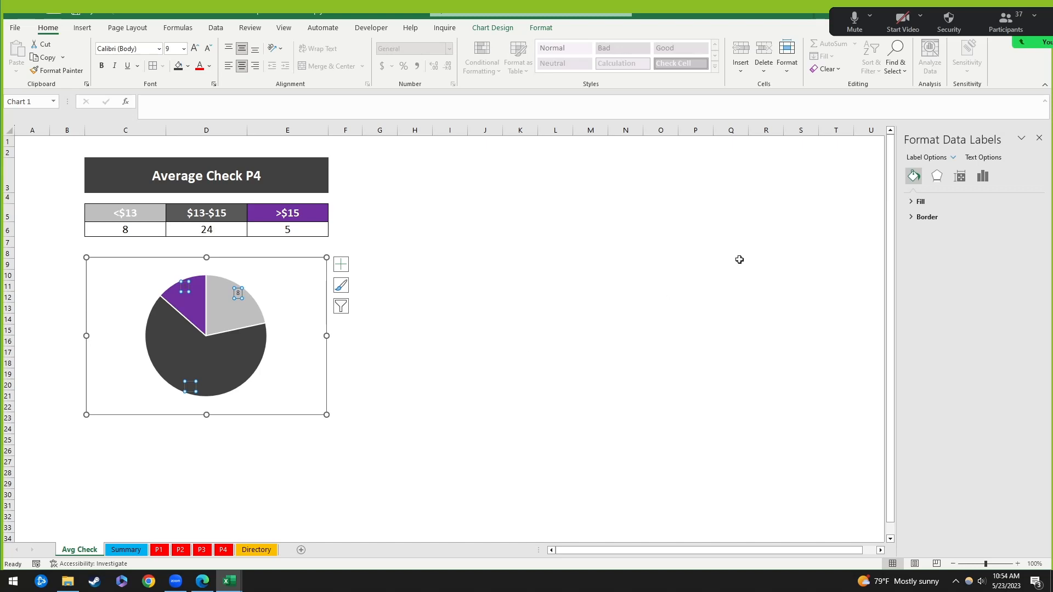
pyautogui.click(982, 180)
pyautogui.click(946, 201)
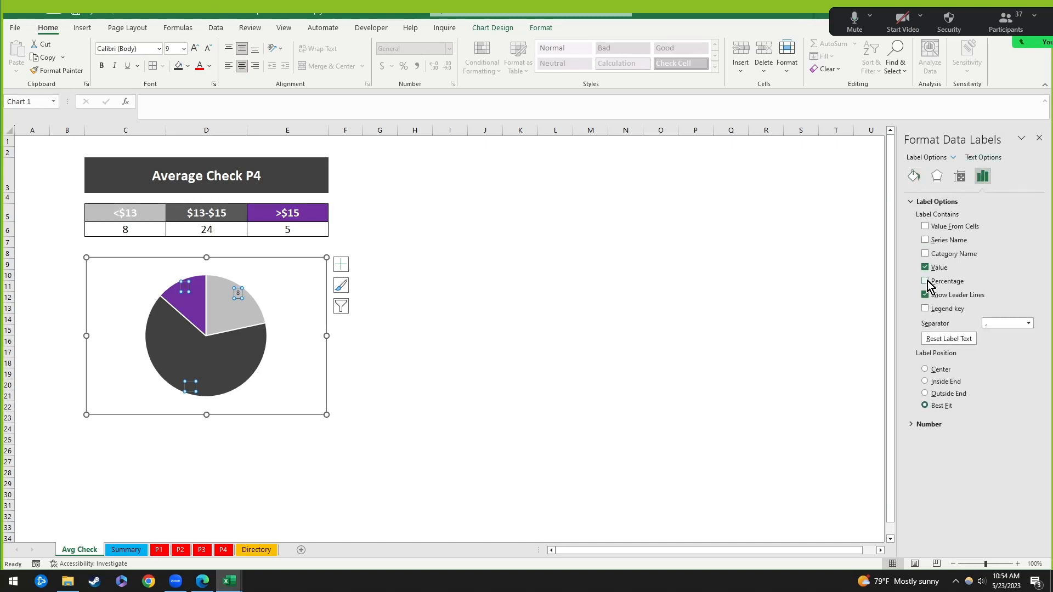
pyautogui.click(926, 282)
pyautogui.click(926, 268)
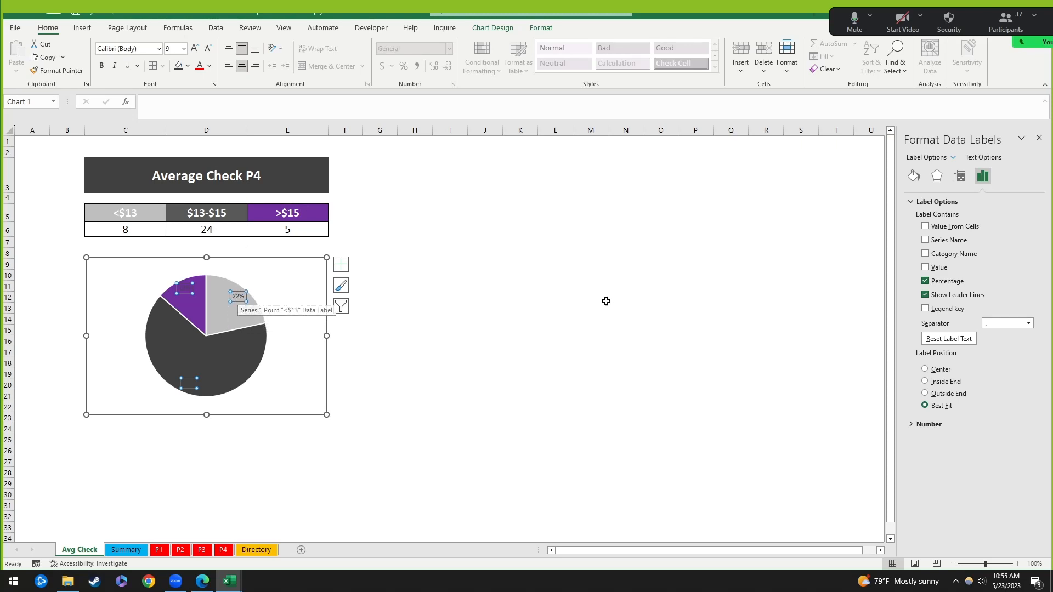
# Step: Make the pie labels white, size 14, and not bold
pyautogui.click(210, 66)
pyautogui.click(199, 113)
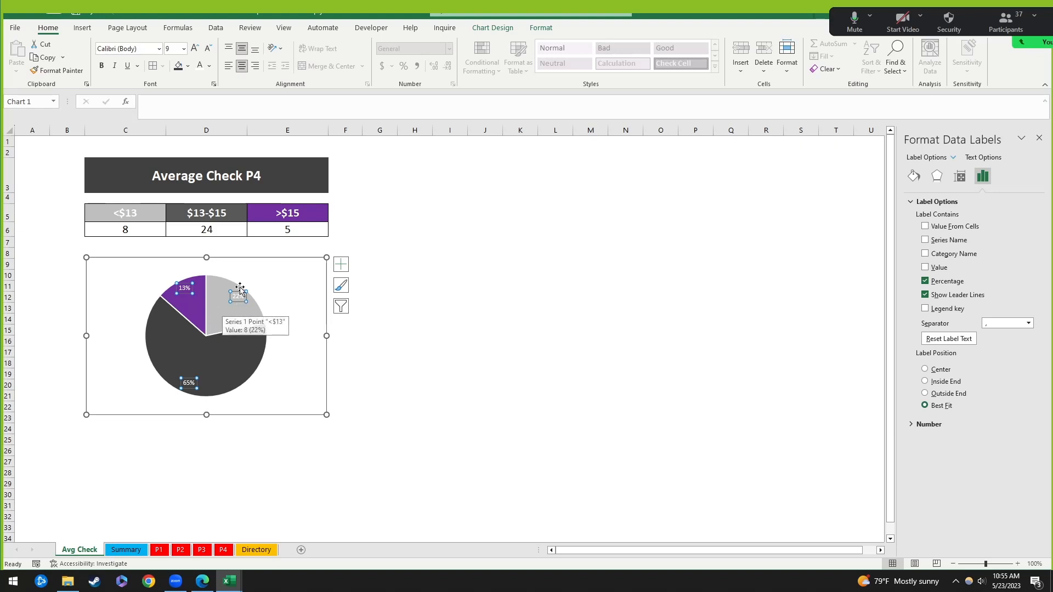
pyautogui.click(194, 49)
pyautogui.click(195, 49)
pyautogui.click(194, 49)
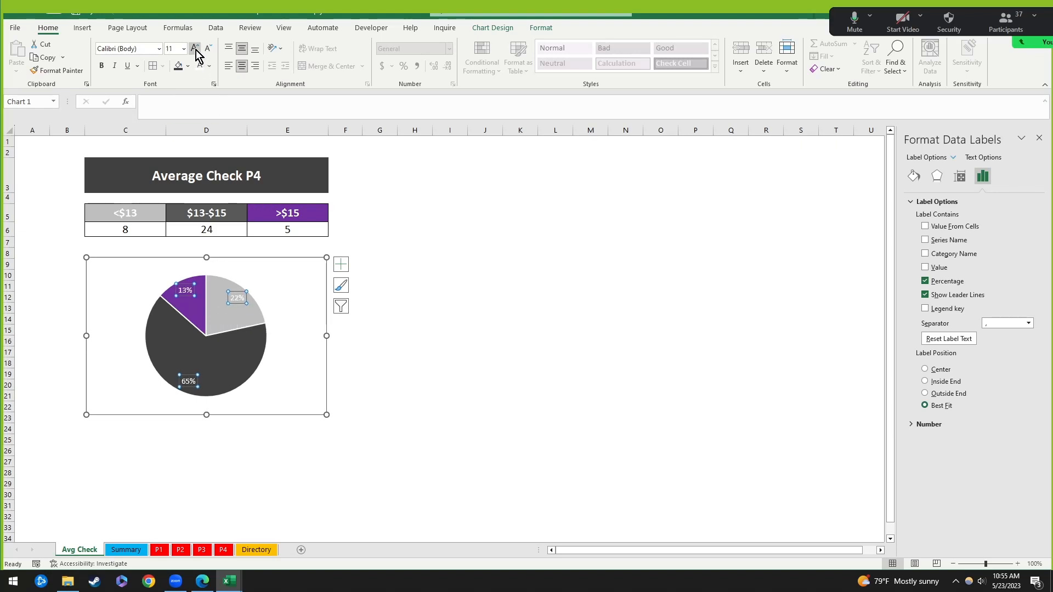
pyautogui.click(103, 67)
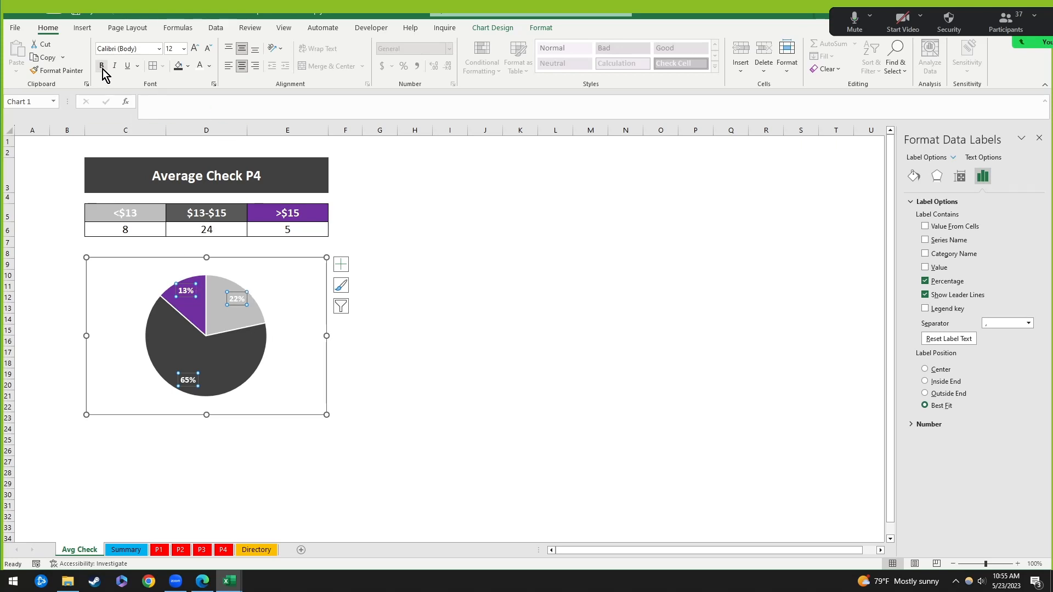
pyautogui.click(103, 69)
pyautogui.click(195, 49)
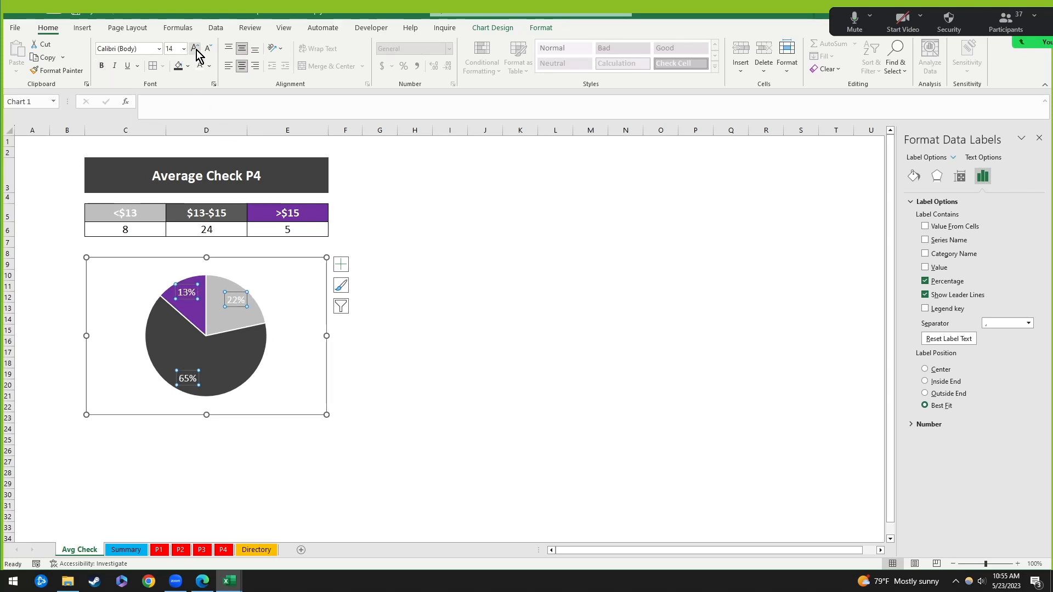
pyautogui.click(436, 374)
pyautogui.click(276, 274)
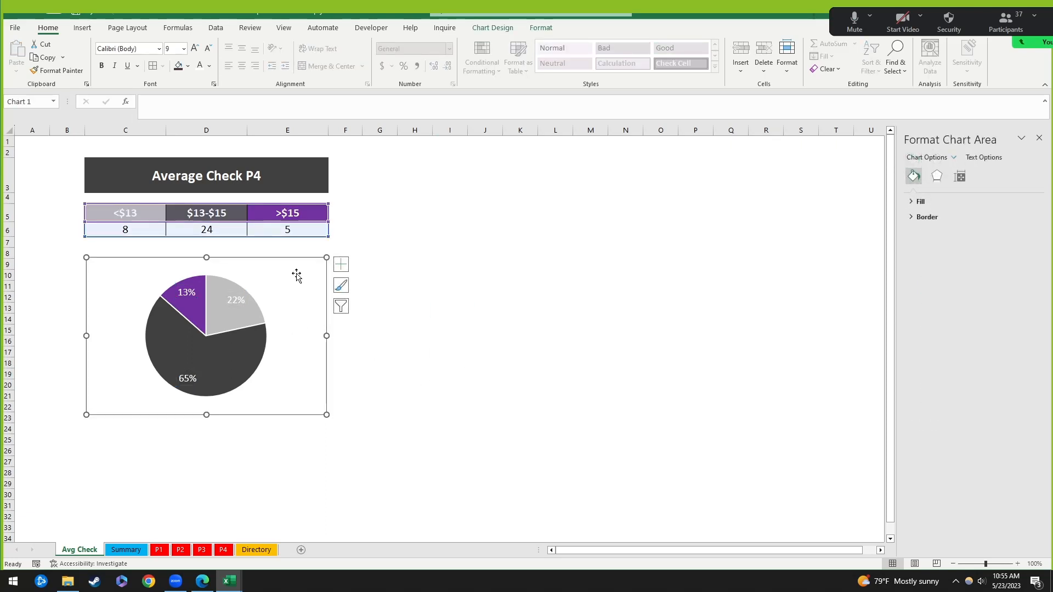
# Step: Make each pie label show its category name above its percentage, at size 12
pyautogui.click(224, 280)
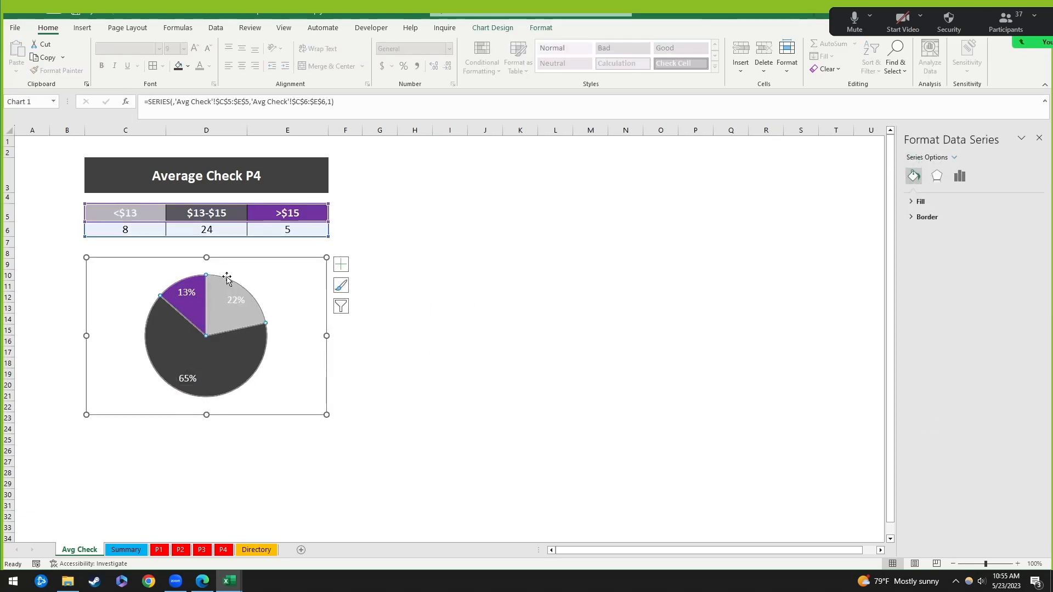
pyautogui.click(348, 267)
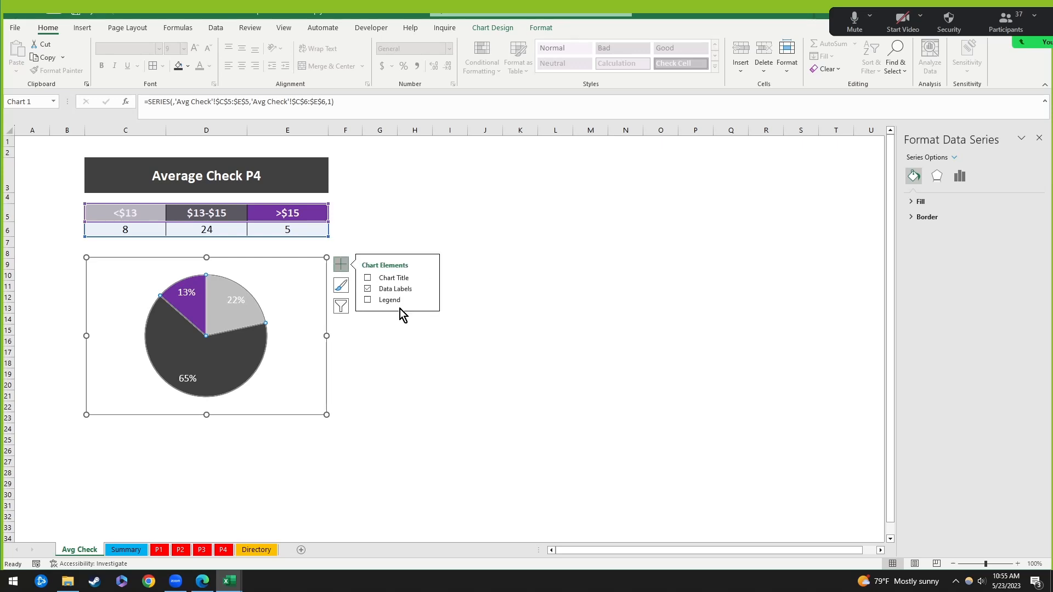
pyautogui.click(428, 289)
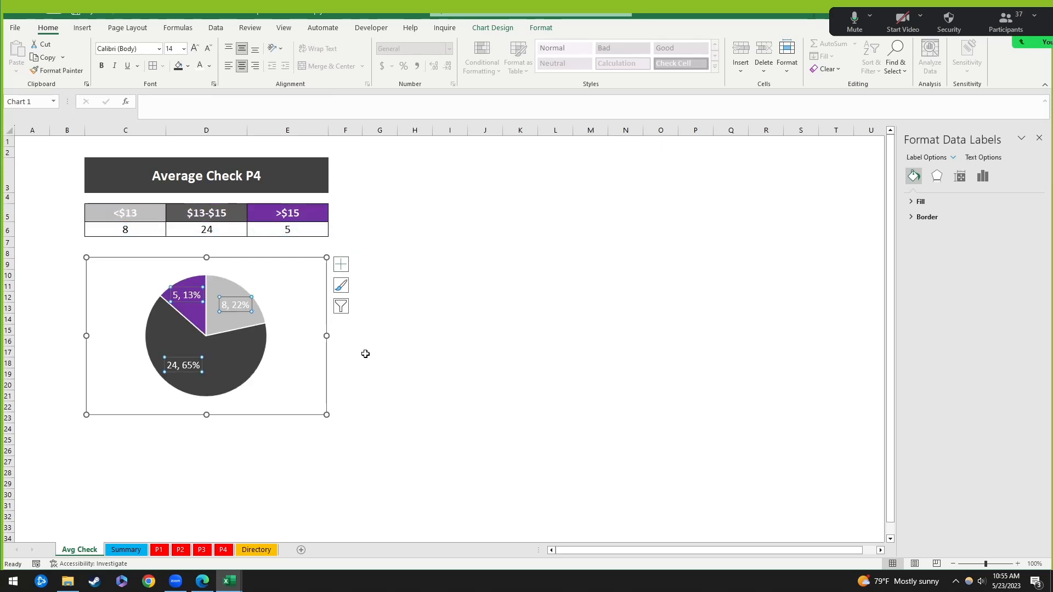
pyautogui.click(982, 177)
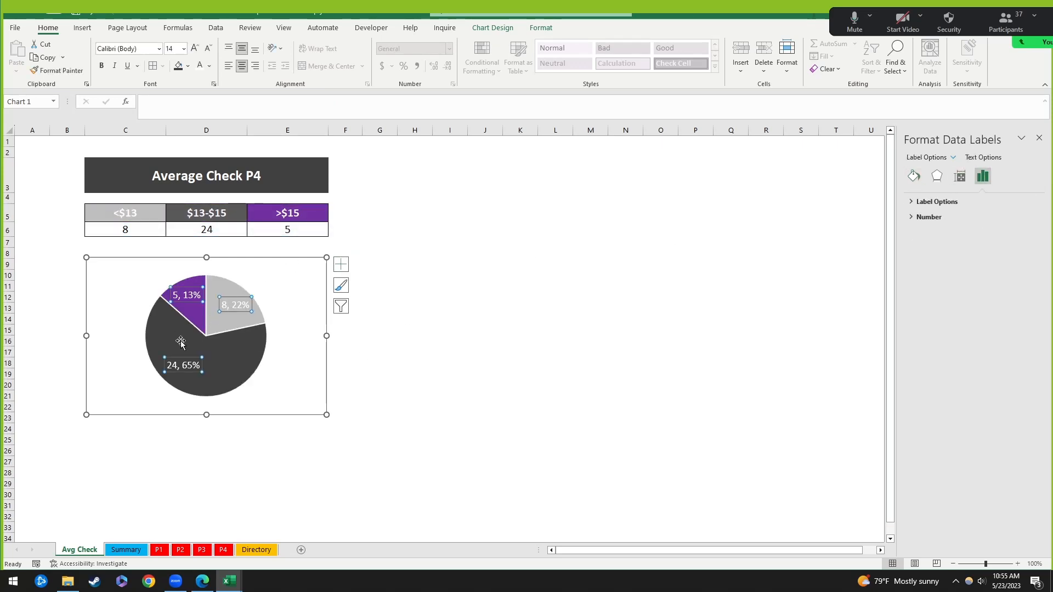
pyautogui.click(926, 203)
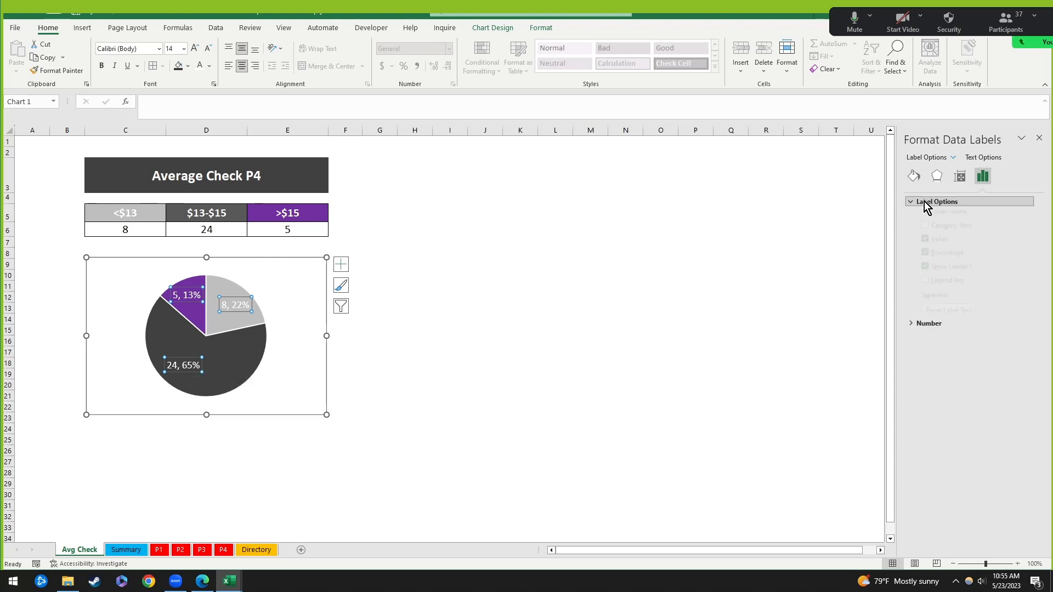
pyautogui.click(951, 255)
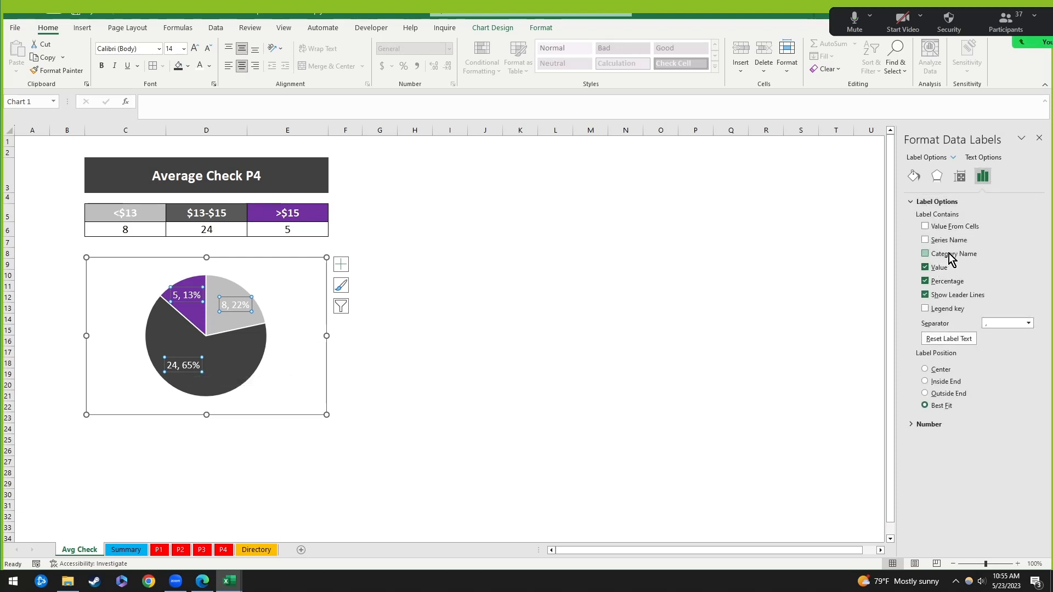
pyautogui.click(938, 269)
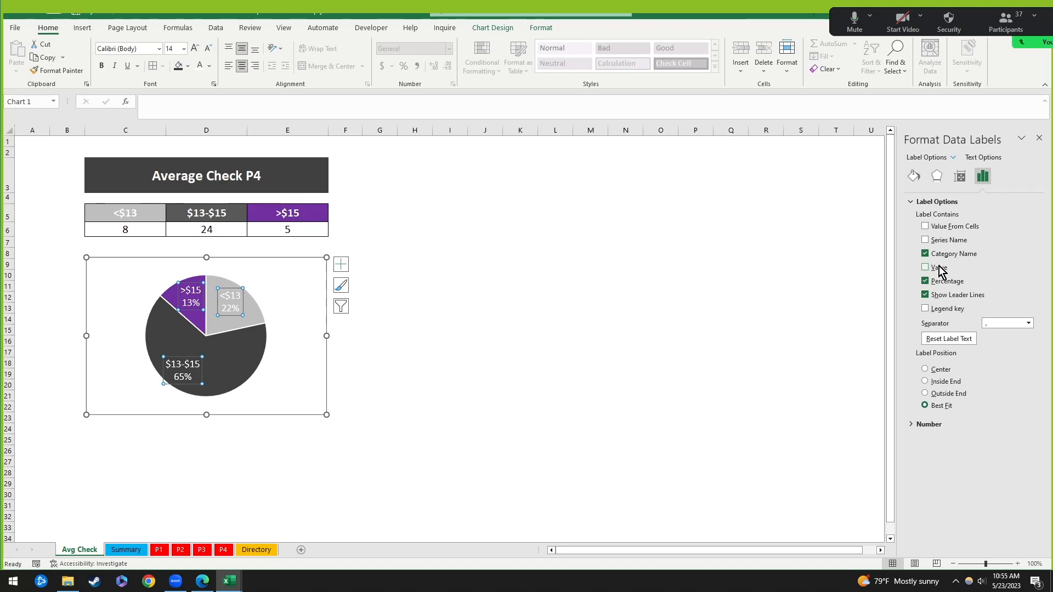
pyautogui.click(943, 282)
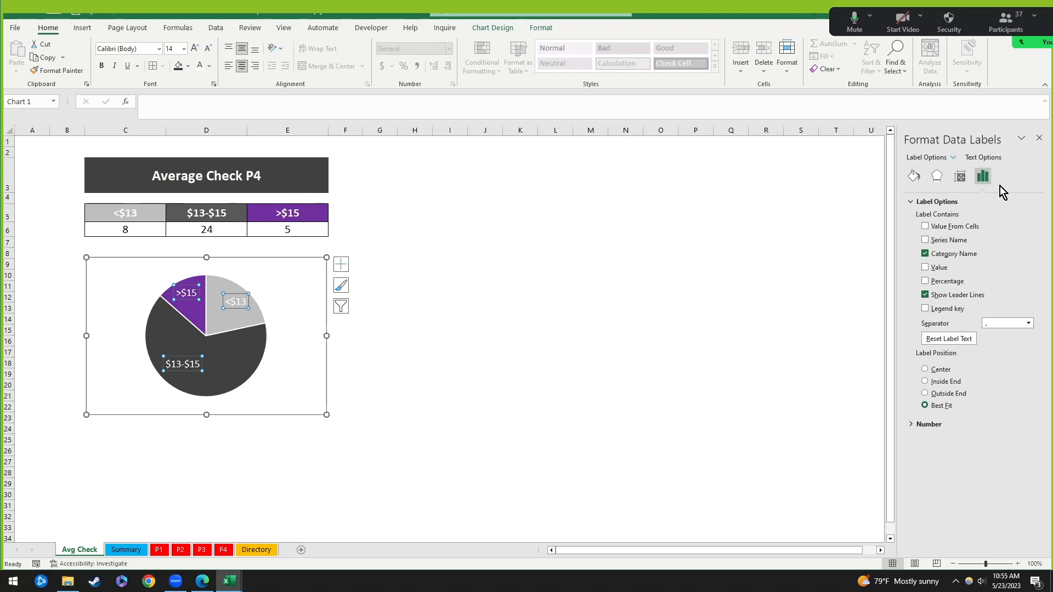
pyautogui.click(944, 288)
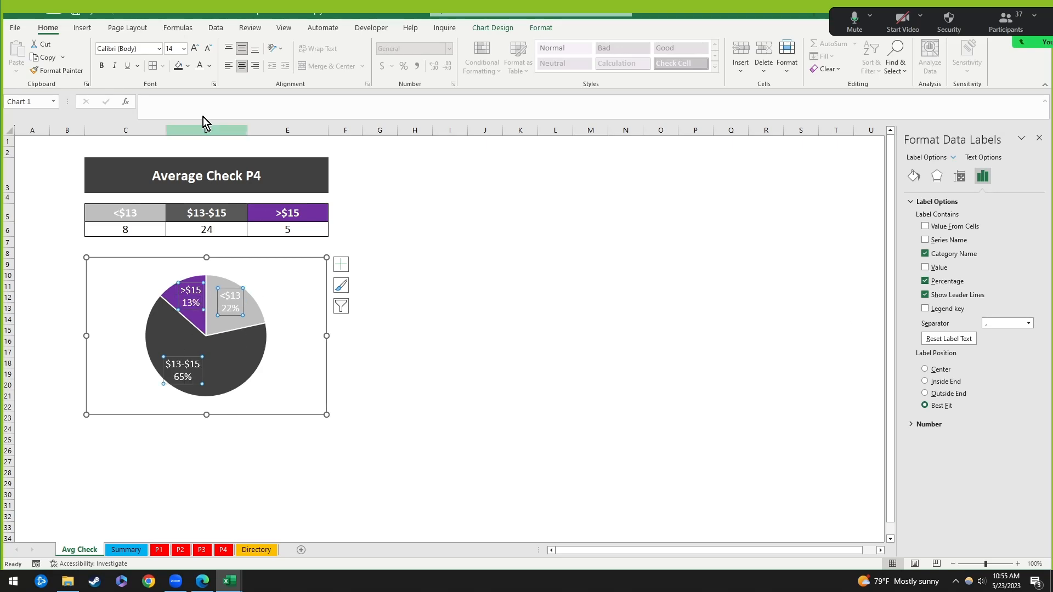
pyautogui.click(208, 48)
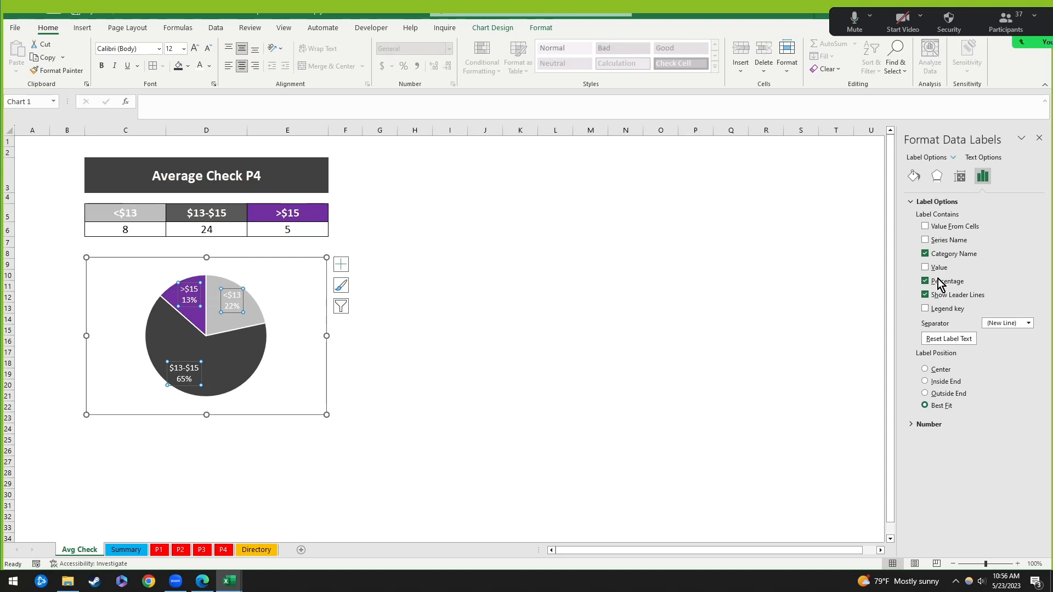
# Step: Nudge the pie chart slightly higher under the count table
pyautogui.click(1035, 140)
pyautogui.click(516, 286)
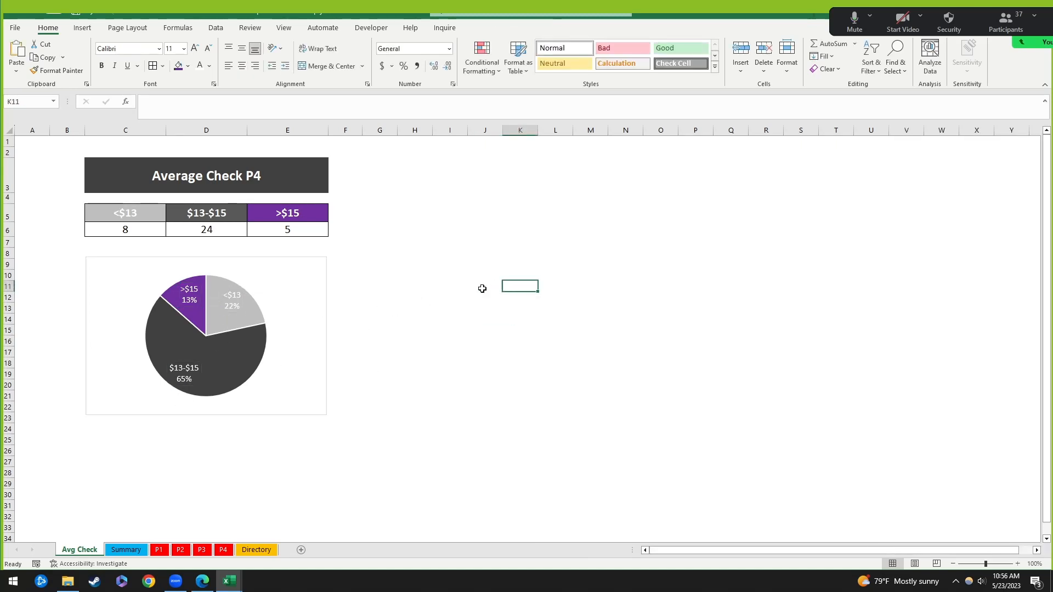
pyautogui.click(303, 313)
pyautogui.moveTo(277, 258); pyautogui.dragTo(275, 249)
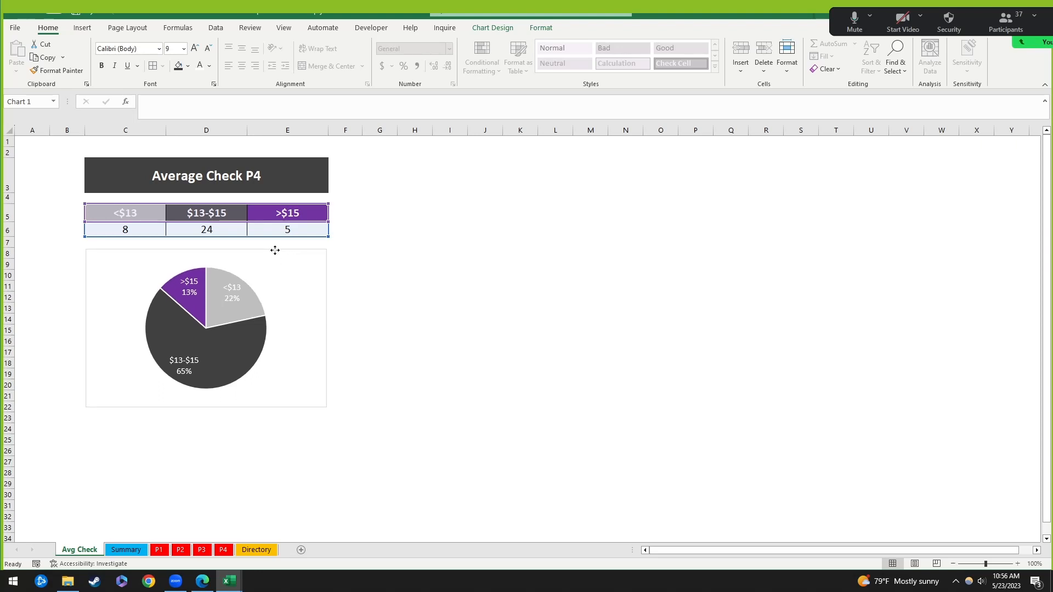
pyautogui.click(524, 208)
# Step: Review the title cell C3 and the count formulas in C6, D6 and E6
pyautogui.moveTo(90, 170); pyautogui.dragTo(308, 404)
pyautogui.moveTo(137, 230); pyautogui.dragTo(296, 228)
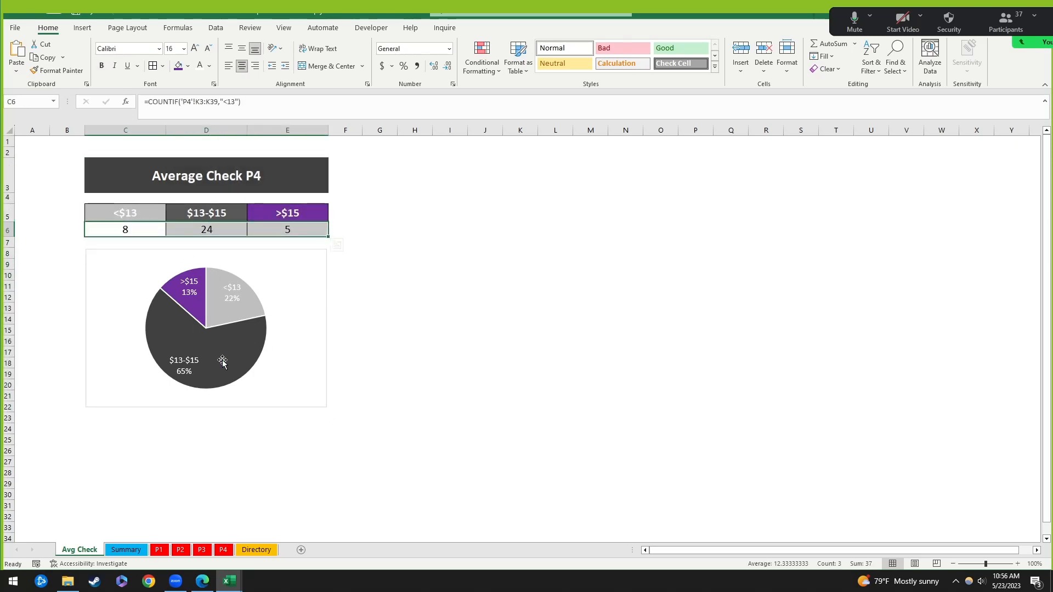
pyautogui.click(447, 285)
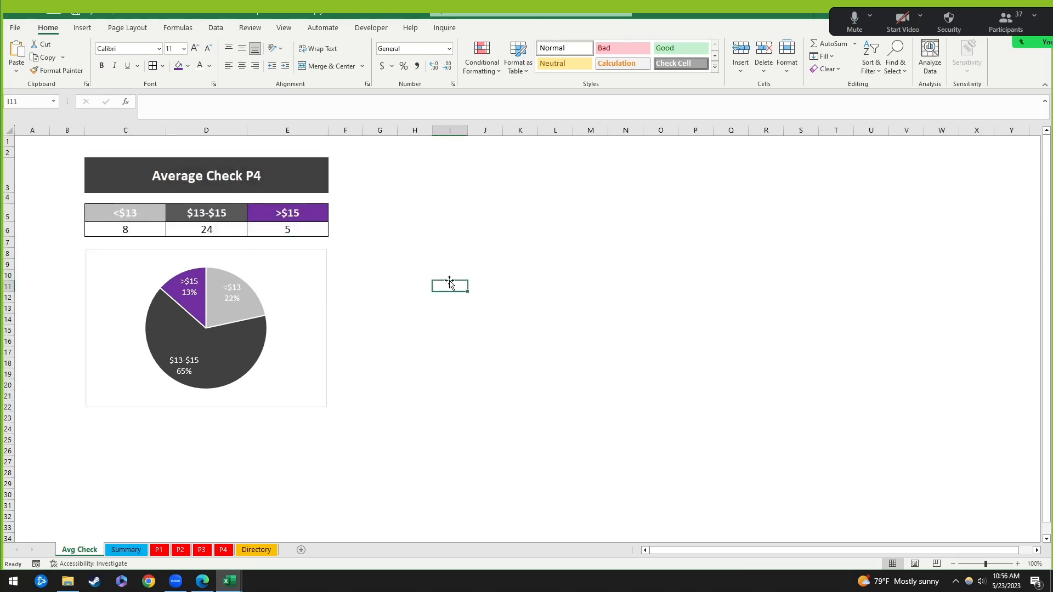
pyautogui.click(152, 190)
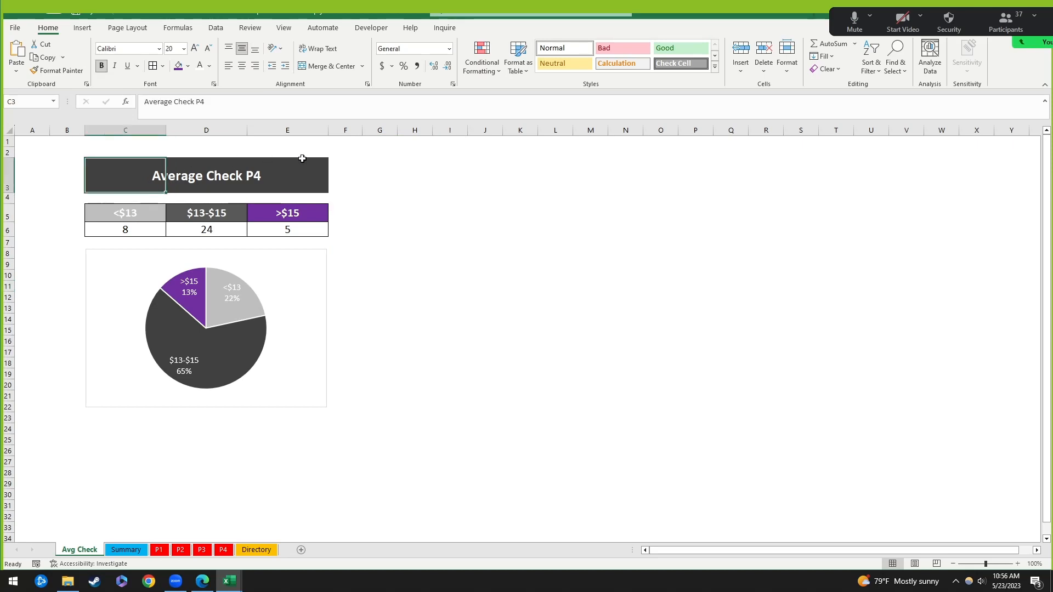
pyautogui.click(145, 232)
pyautogui.click(196, 231)
pyautogui.click(284, 229)
pyautogui.click(120, 231)
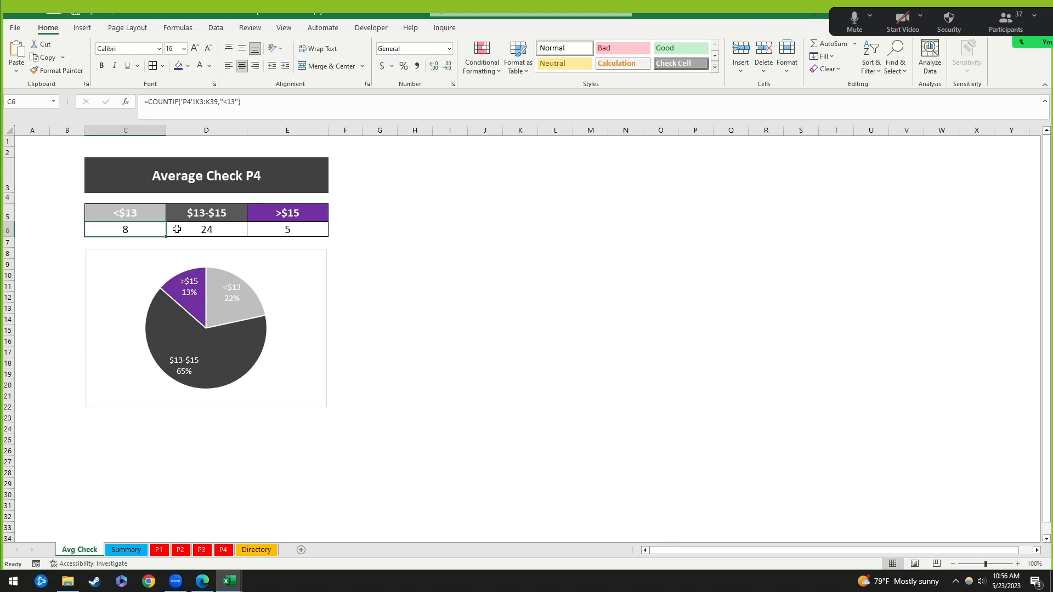
pyautogui.click(123, 258)
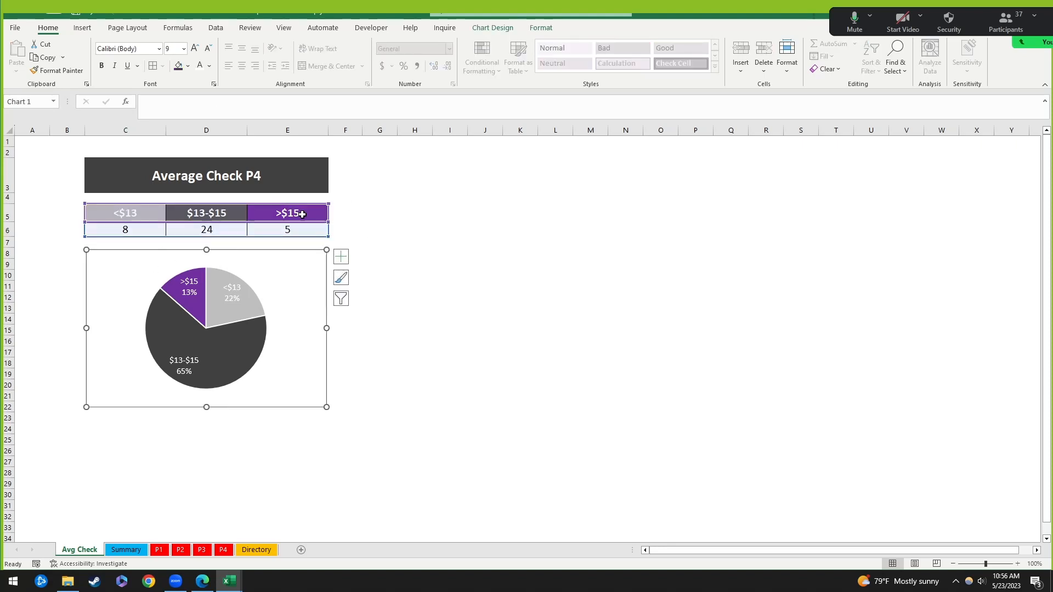
pyautogui.click(440, 217)
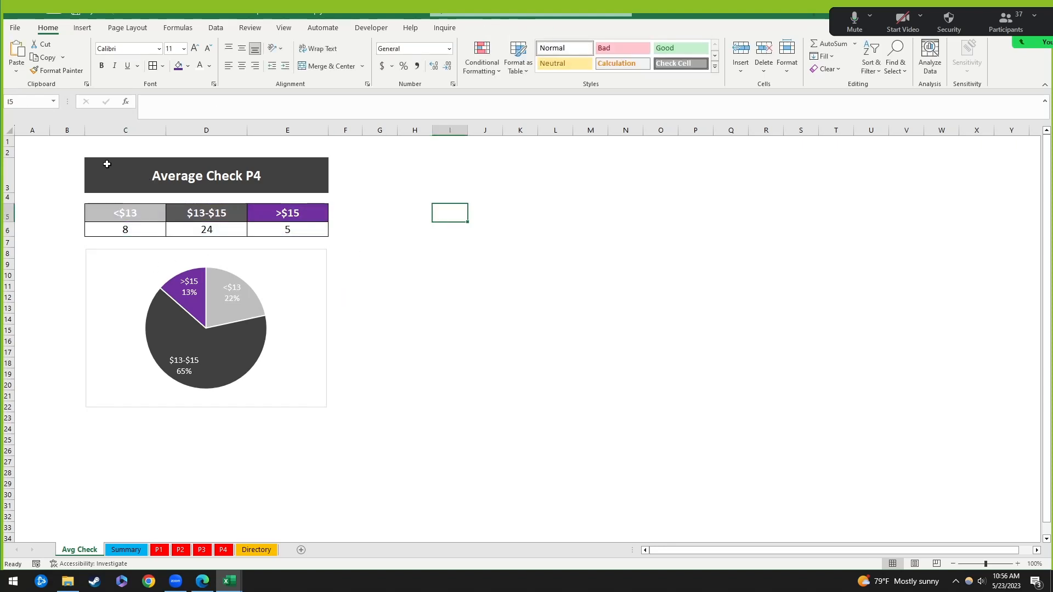
pyautogui.click(99, 264)
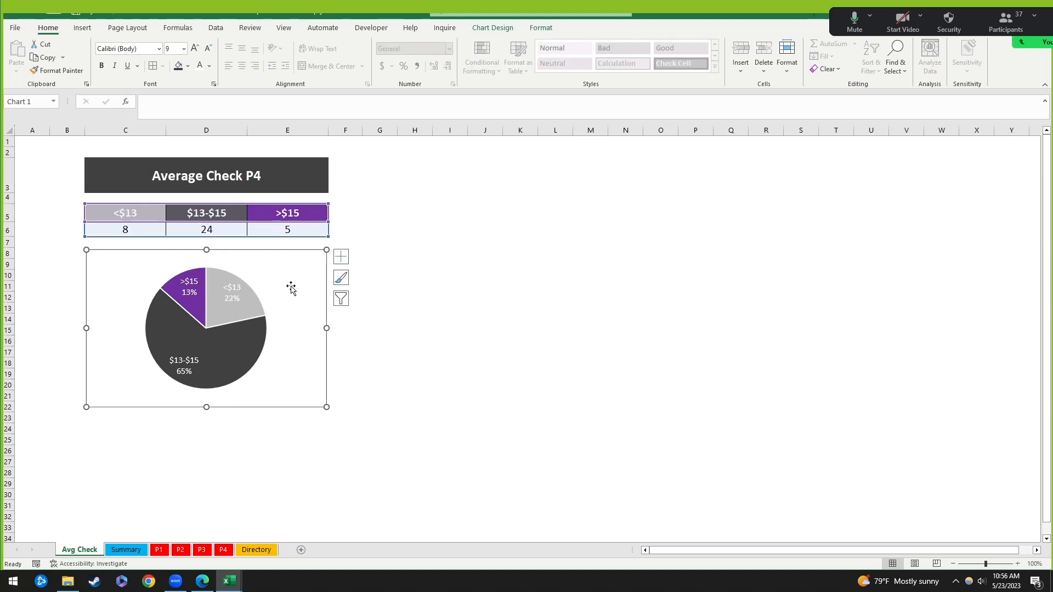
# Step: Make the Average Check P4 title row across C3:E3 slightly taller
pyautogui.click(206, 175)
pyautogui.click(114, 179)
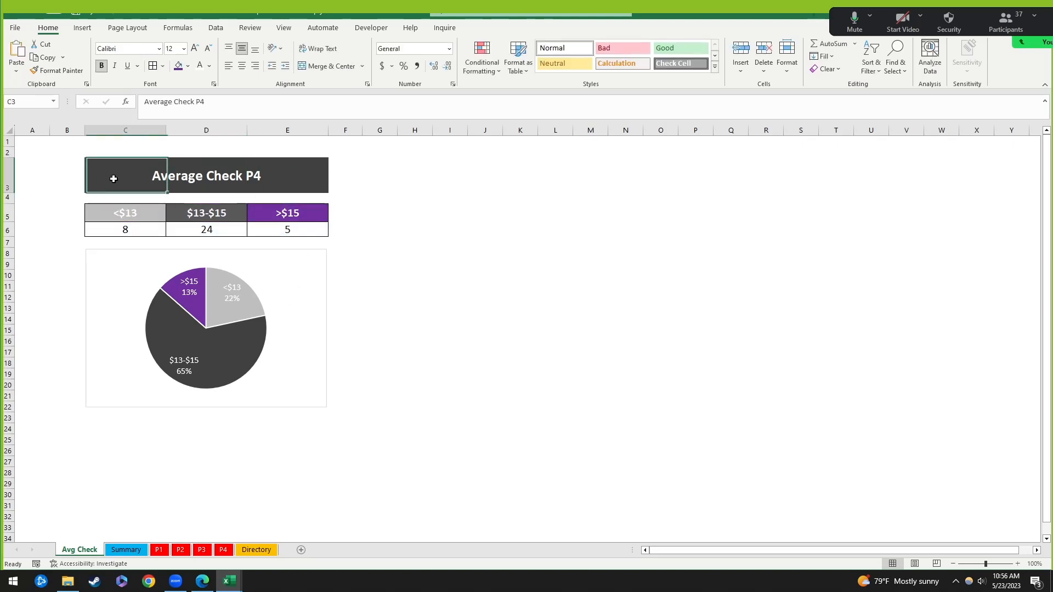
pyautogui.moveTo(129, 179); pyautogui.dragTo(308, 177)
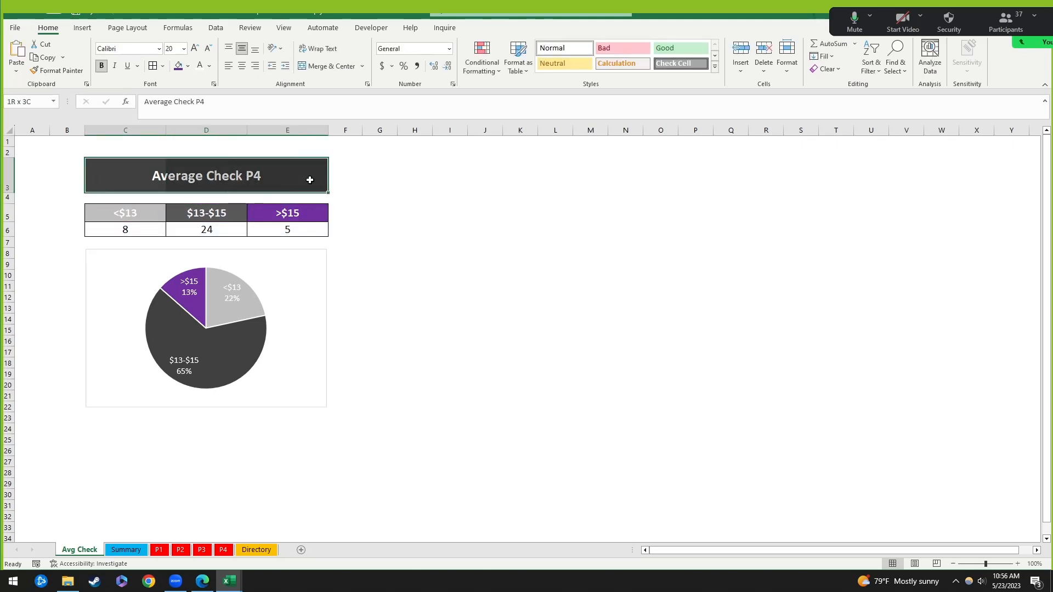
pyautogui.moveTo(11, 192)
pyautogui.mouseDown()
pyautogui.moveTo(11, 180)
pyautogui.moveTo(10, 194)
pyautogui.mouseUp()
pyautogui.click(486, 229)
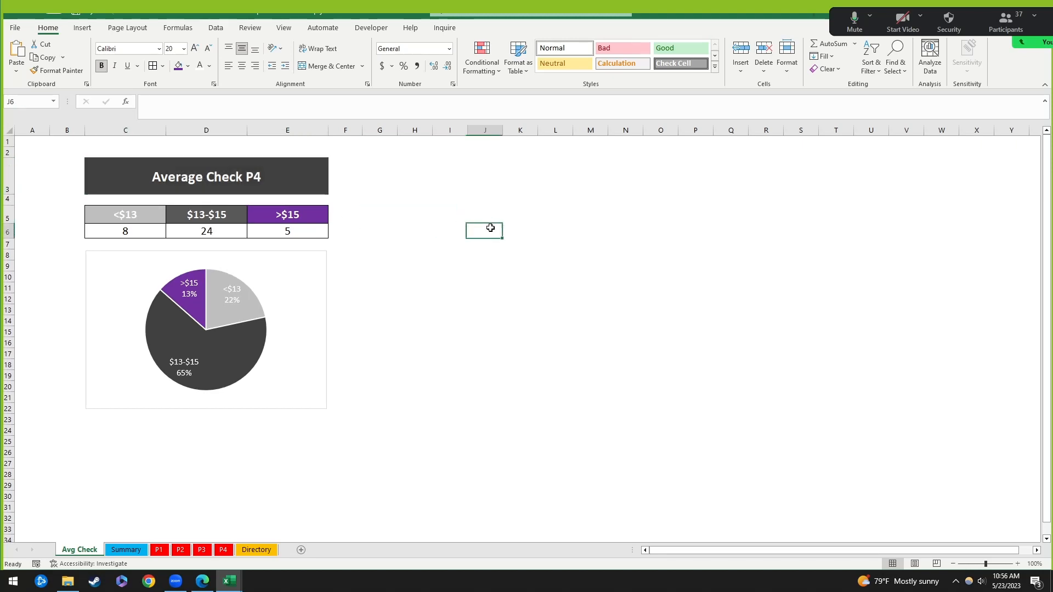
# Step: Shrink rows 4 and 7 into 11.25-point spacers, then select C3:E22
pyautogui.click(11, 200)
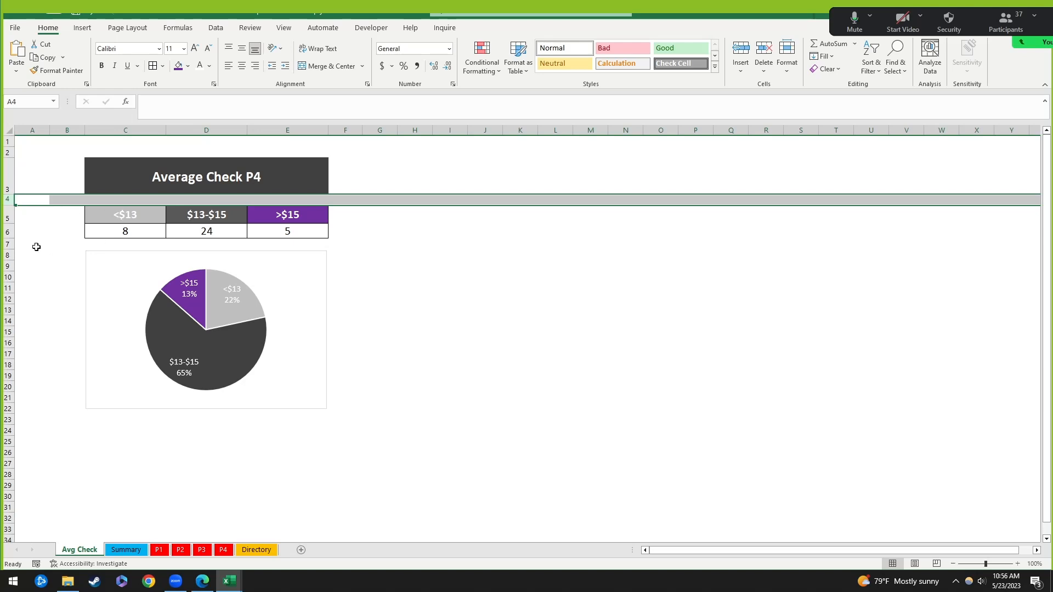
pyautogui.keyDown('ctrl'); pyautogui.click(6, 244); pyautogui.keyUp('ctrl')
pyautogui.moveTo(10, 207); pyautogui.dragTo(11, 200)
pyautogui.click(533, 314)
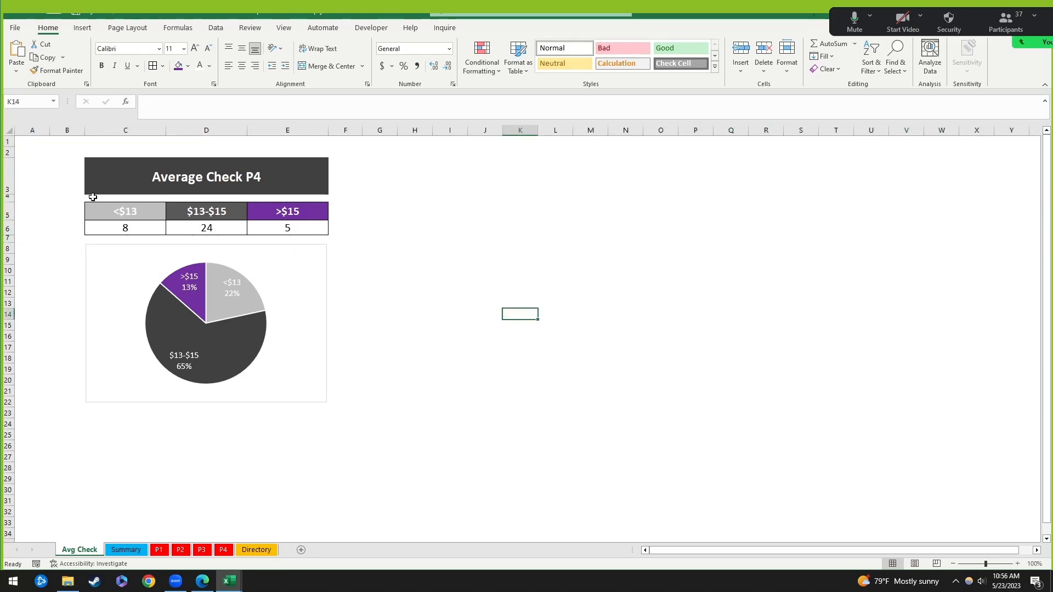
pyautogui.moveTo(87, 193); pyautogui.dragTo(312, 410)
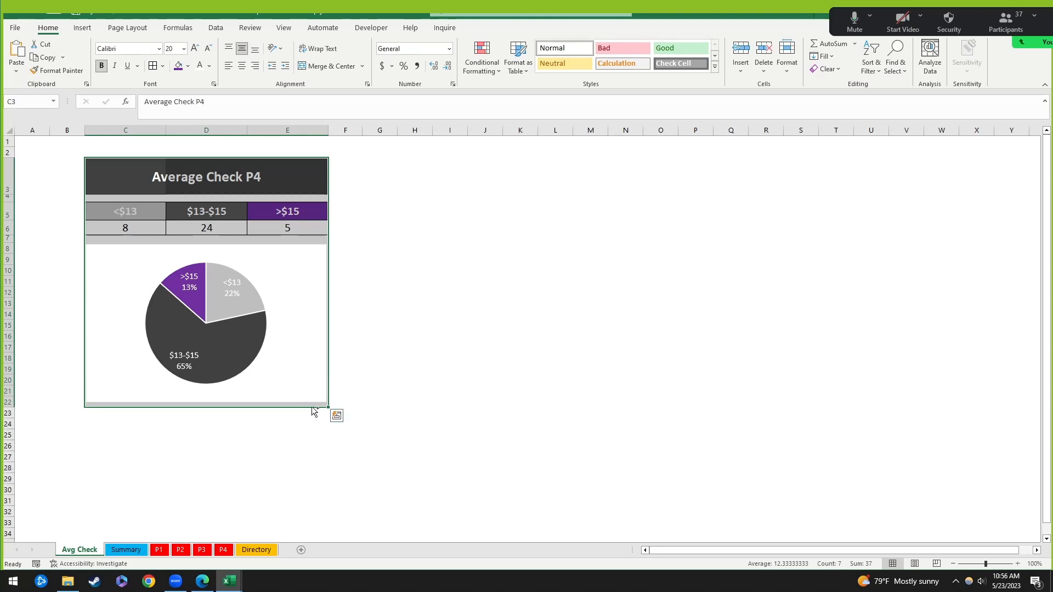
# Step: Switch the C3:E22 printout from landscape to portrait so it fits one Letter page
pyautogui.hotkey('ctrl', 'p')
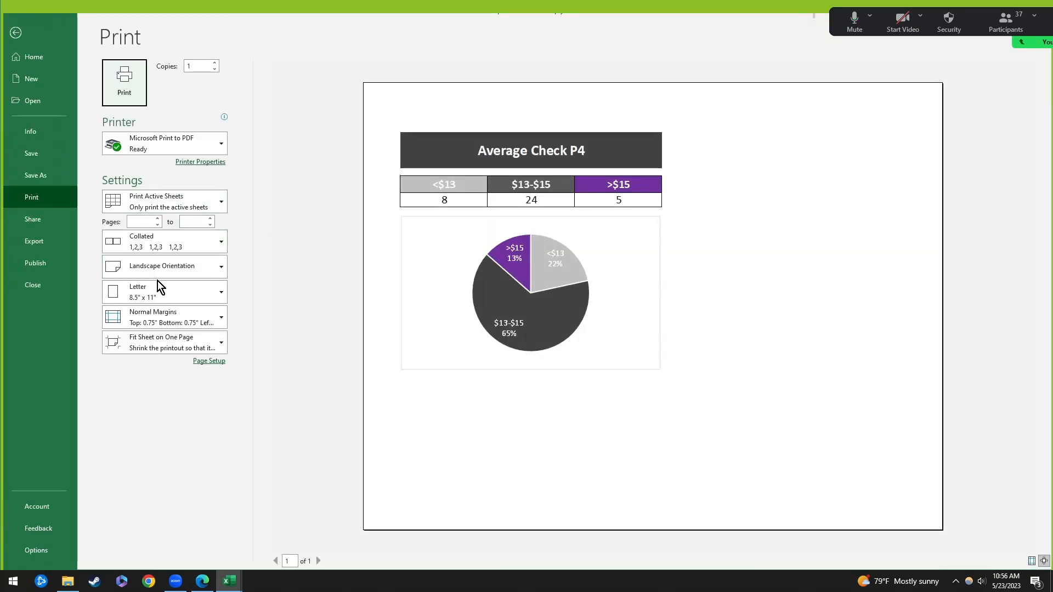
pyautogui.click(164, 268)
pyautogui.click(193, 292)
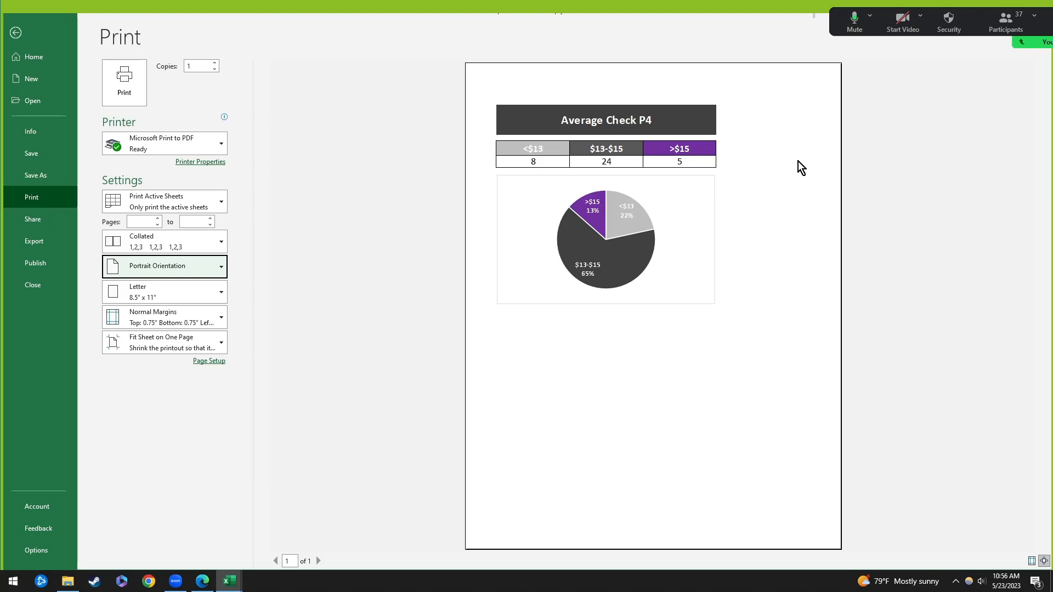
pyautogui.click(16, 32)
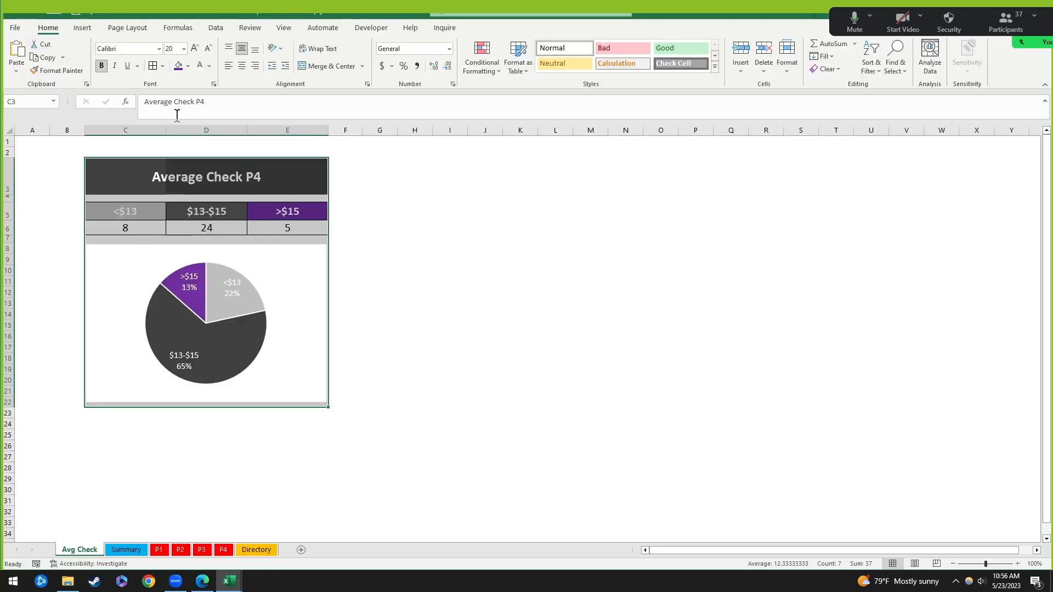
pyautogui.click(450, 314)
pyautogui.click(130, 552)
pyautogui.click(77, 555)
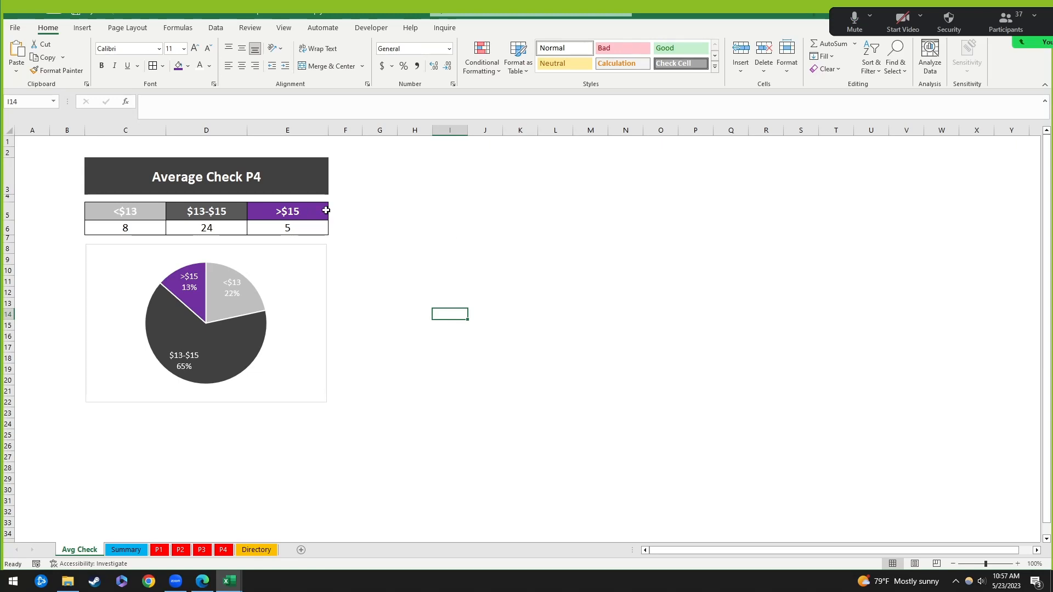
# Step: Open the Summary sheet and scroll through the TB Bells Dashboard
pyautogui.click(132, 172)
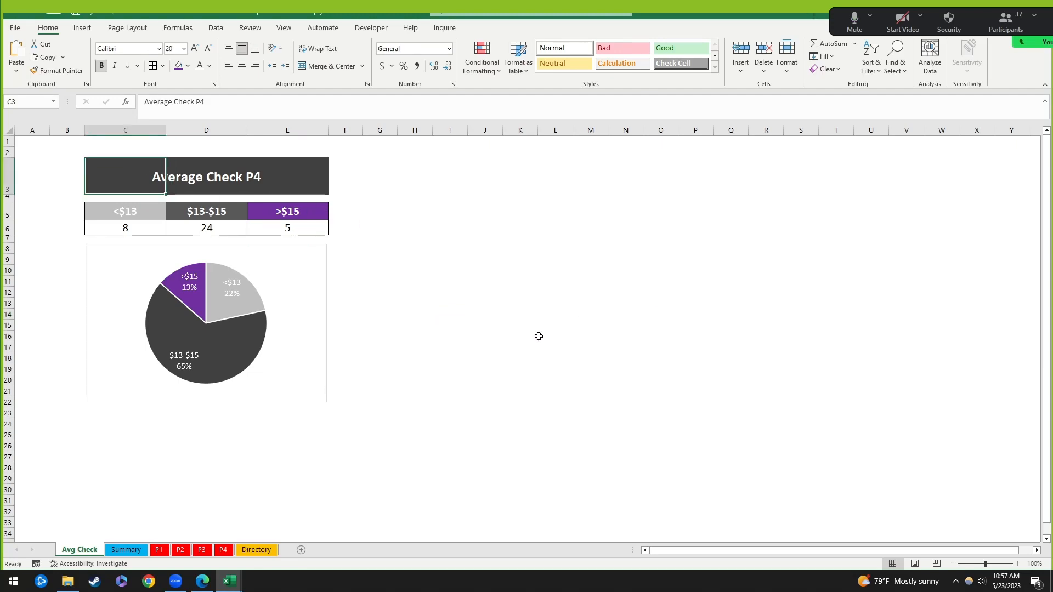
pyautogui.click(123, 550)
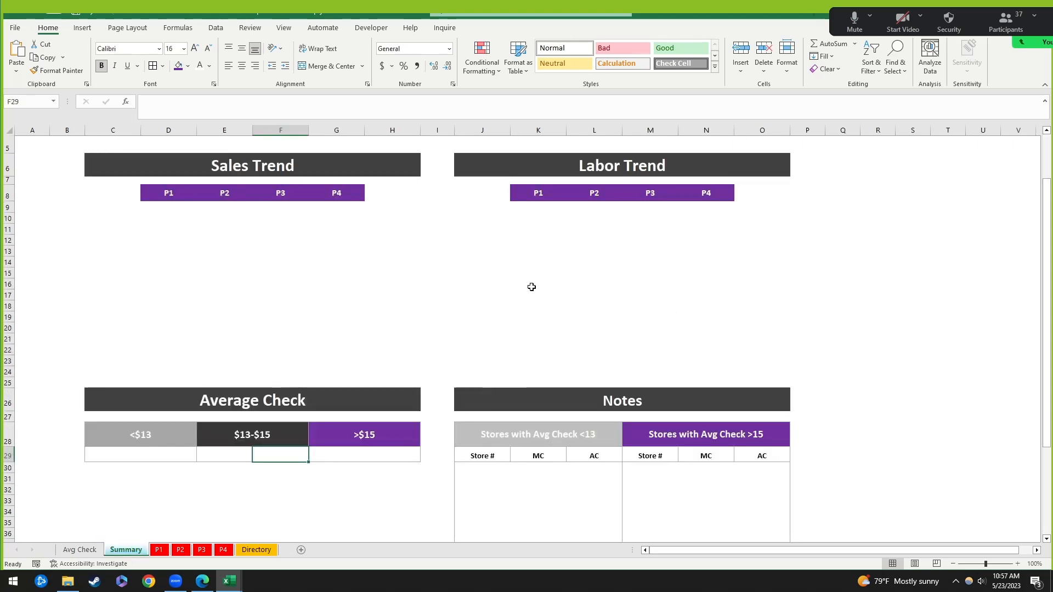
pyautogui.click(159, 203)
pyautogui.scroll(-1, 548, 284)
pyautogui.scroll(2, 553, 290)
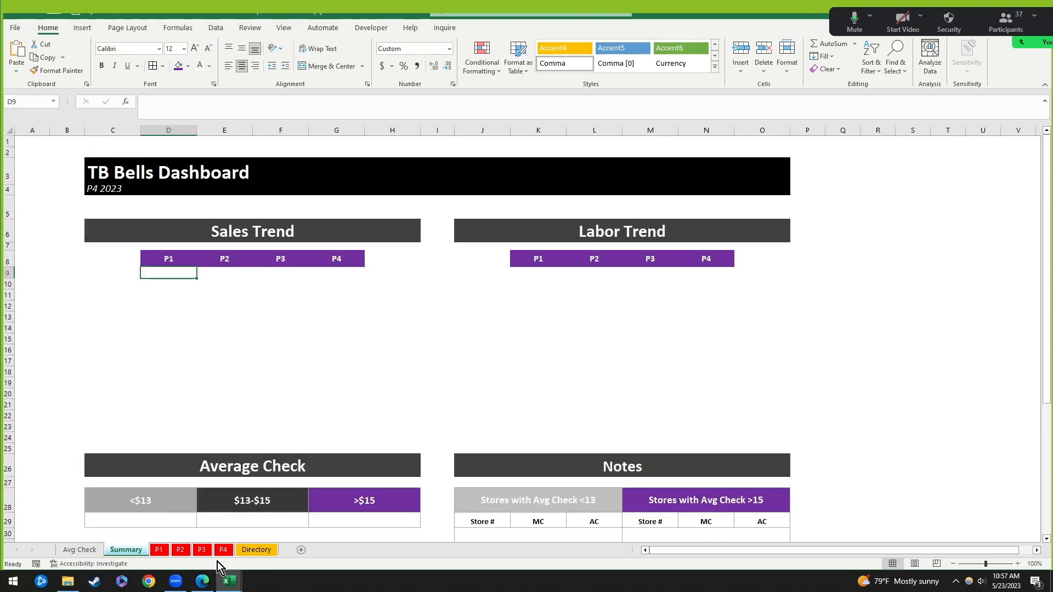
# Step: Compare against the Avg Check and P4 sheets, then return to the Summary dashboard
pyautogui.click(66, 550)
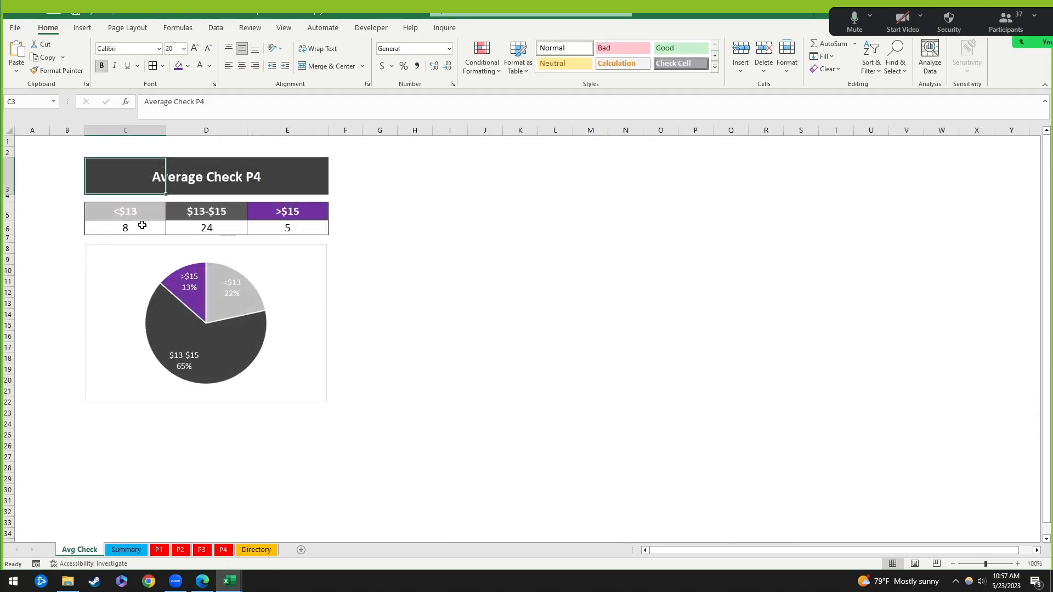
pyautogui.click(126, 550)
pyautogui.scroll(-4, 647, 371)
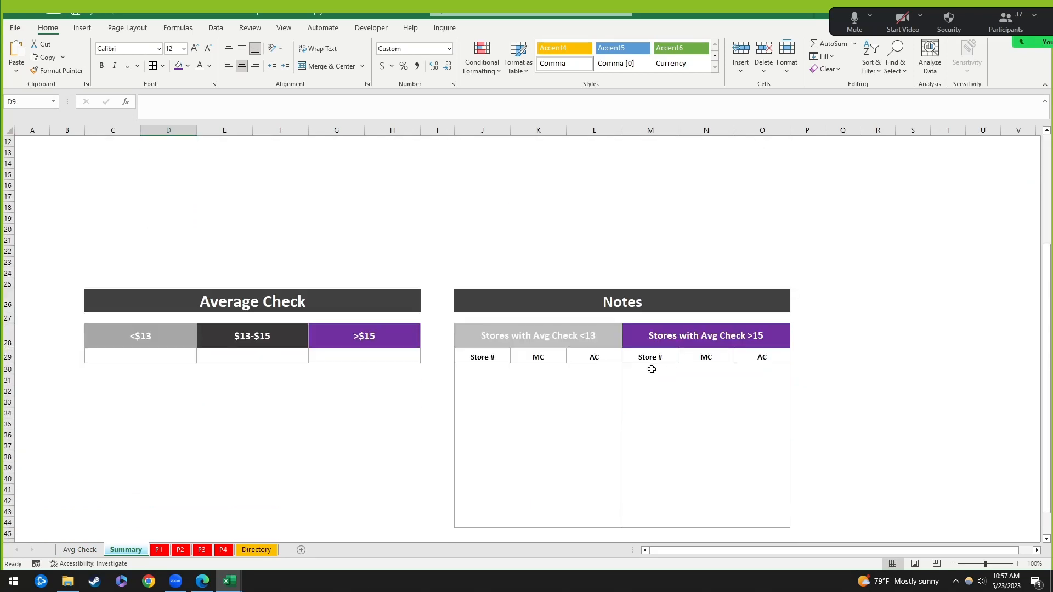
pyautogui.scroll(3, 654, 369)
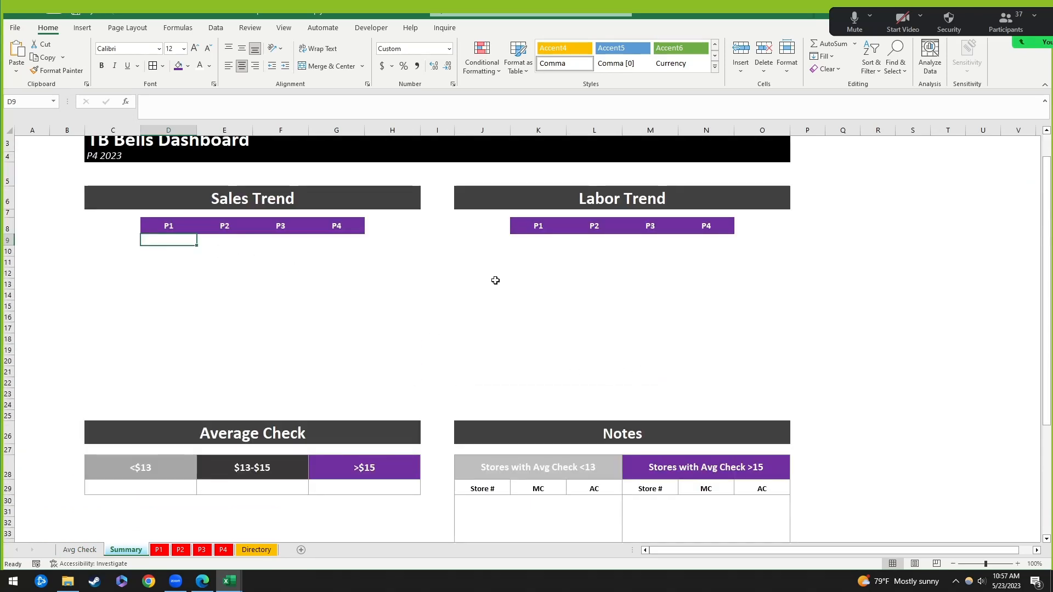
pyautogui.scroll(1, 728, 276)
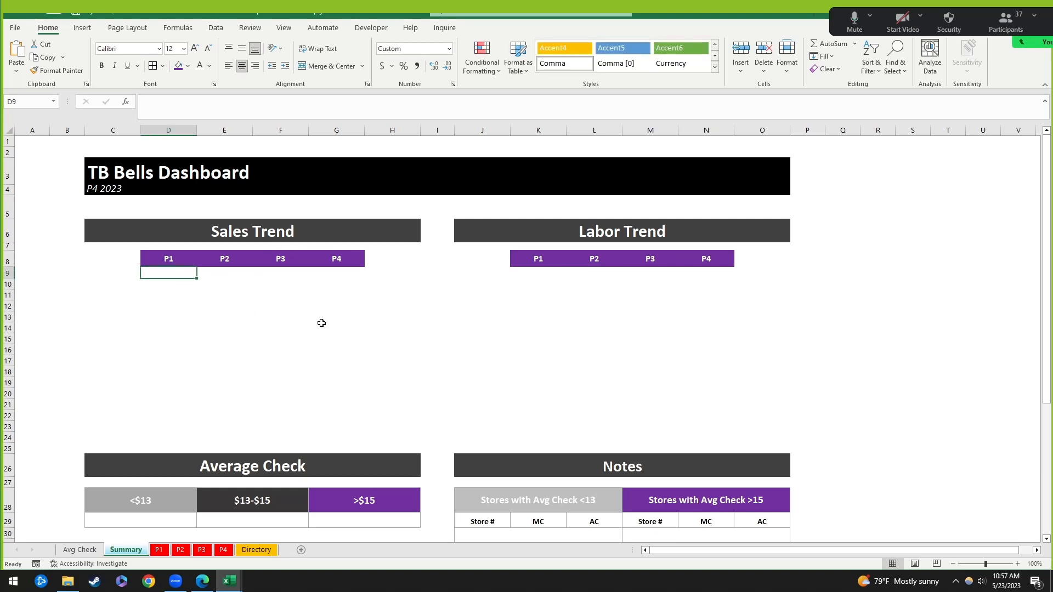
pyautogui.click(224, 549)
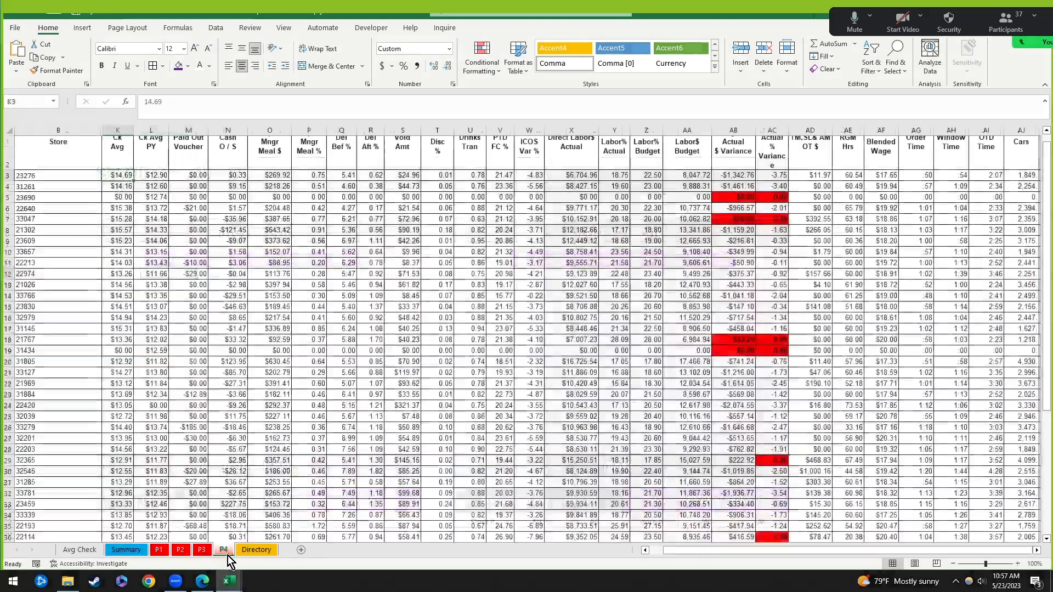
pyautogui.scroll(1, 327, 429)
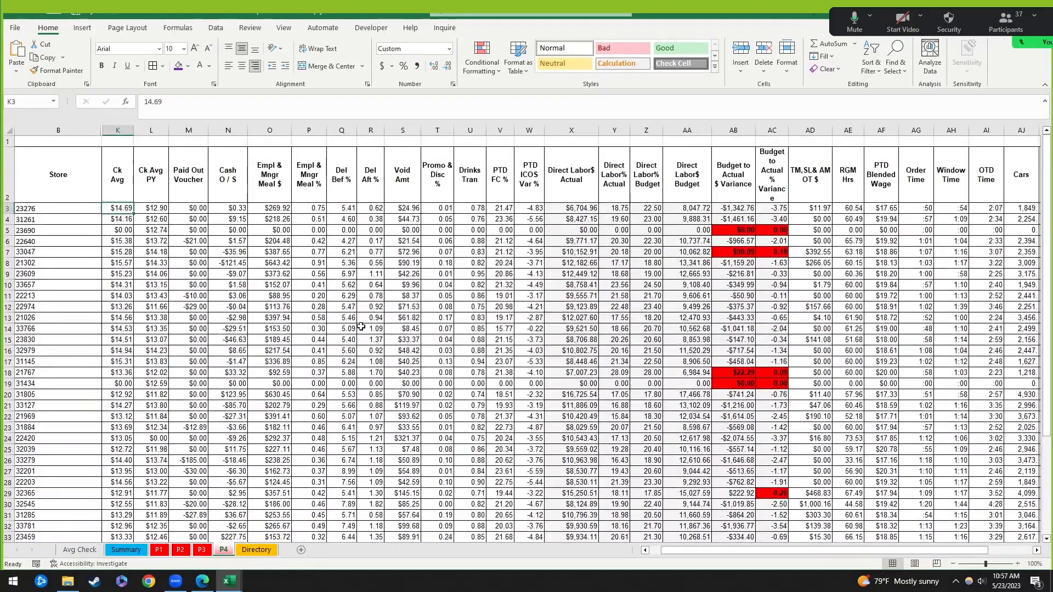
pyautogui.click(86, 549)
pyautogui.click(141, 549)
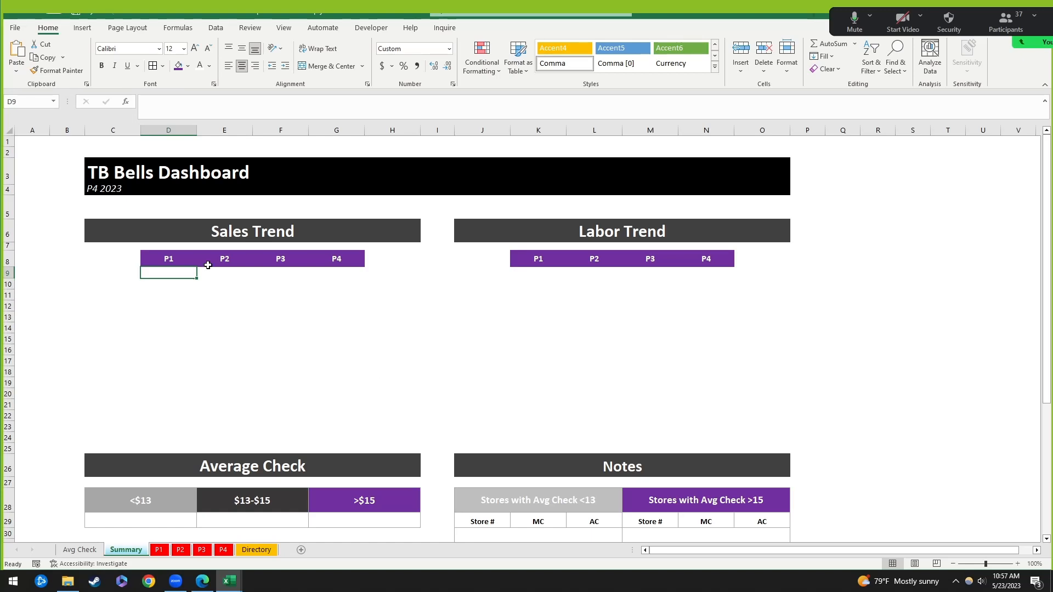
# Step: Look over the Sales Trend and Labor Trend P1–P4 headings and the empty row below
pyautogui.click(442, 317)
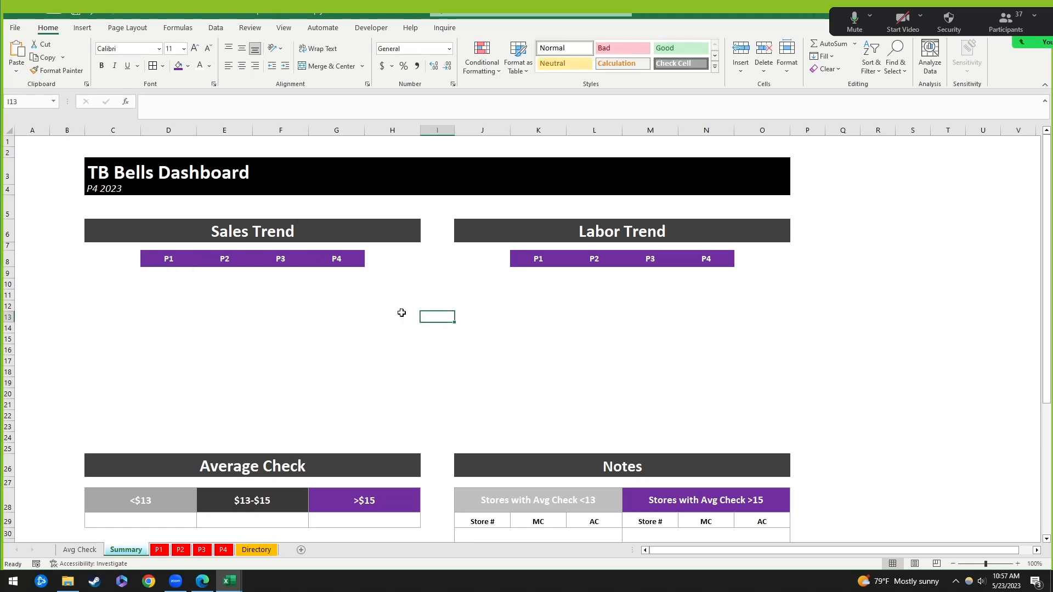
pyautogui.click(163, 273)
pyautogui.moveTo(347, 274); pyautogui.dragTo(357, 275)
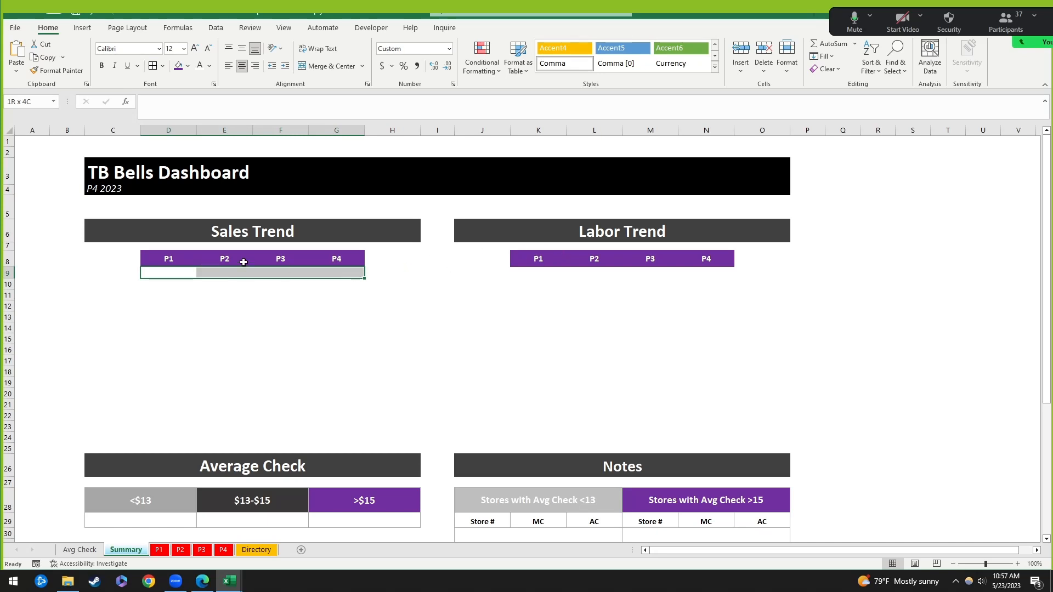
pyautogui.click(108, 169)
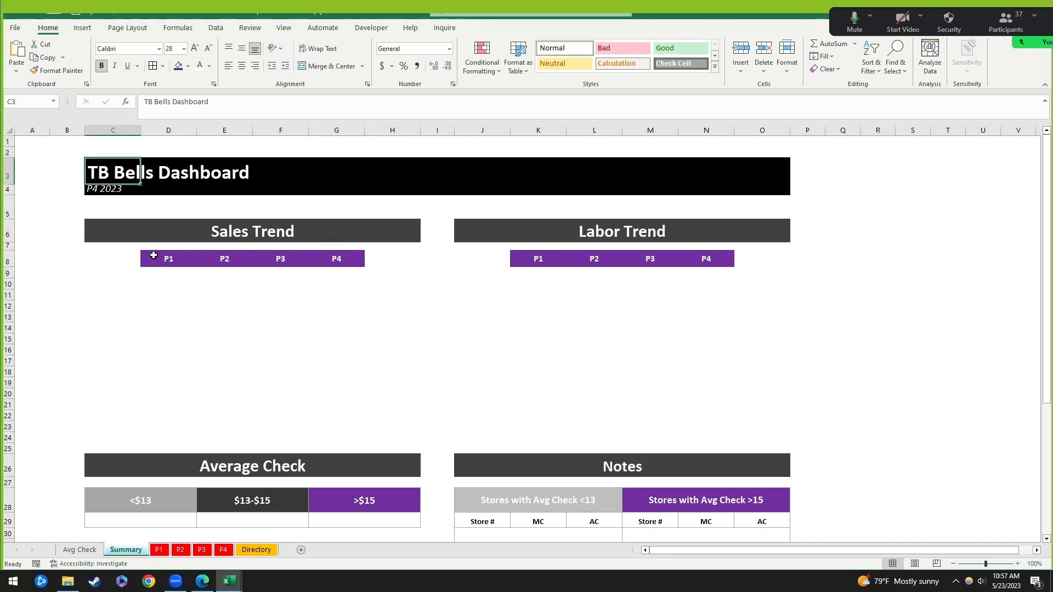
pyautogui.moveTo(151, 255); pyautogui.dragTo(378, 273)
pyautogui.moveTo(516, 258); pyautogui.dragTo(713, 274)
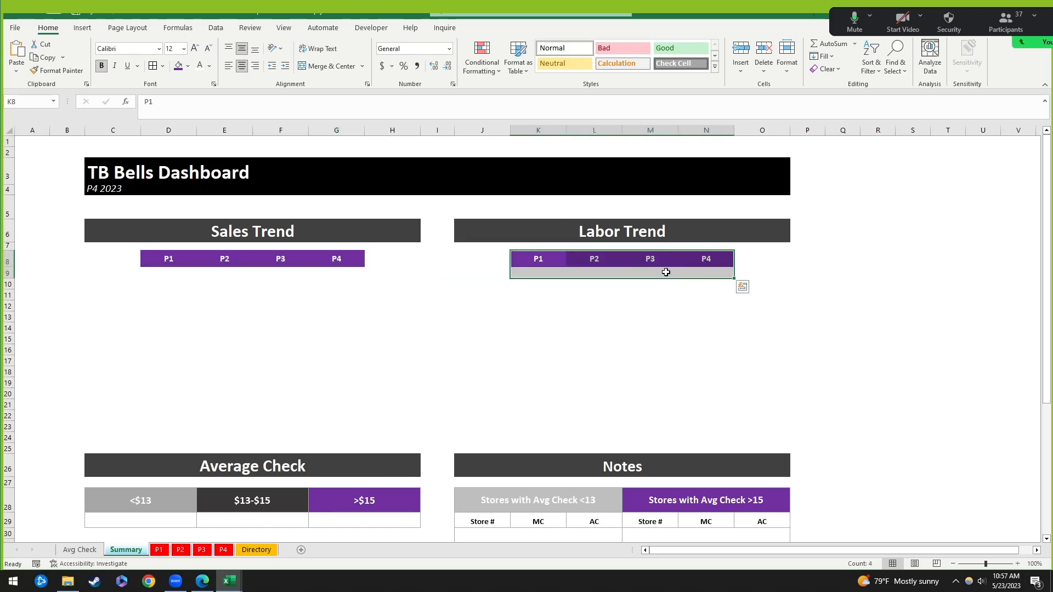
# Step: Inspect the Average Check count cells for <$13, $13-$15 and >$15
pyautogui.scroll(-3, 246, 372)
pyautogui.click(123, 421)
pyautogui.click(251, 421)
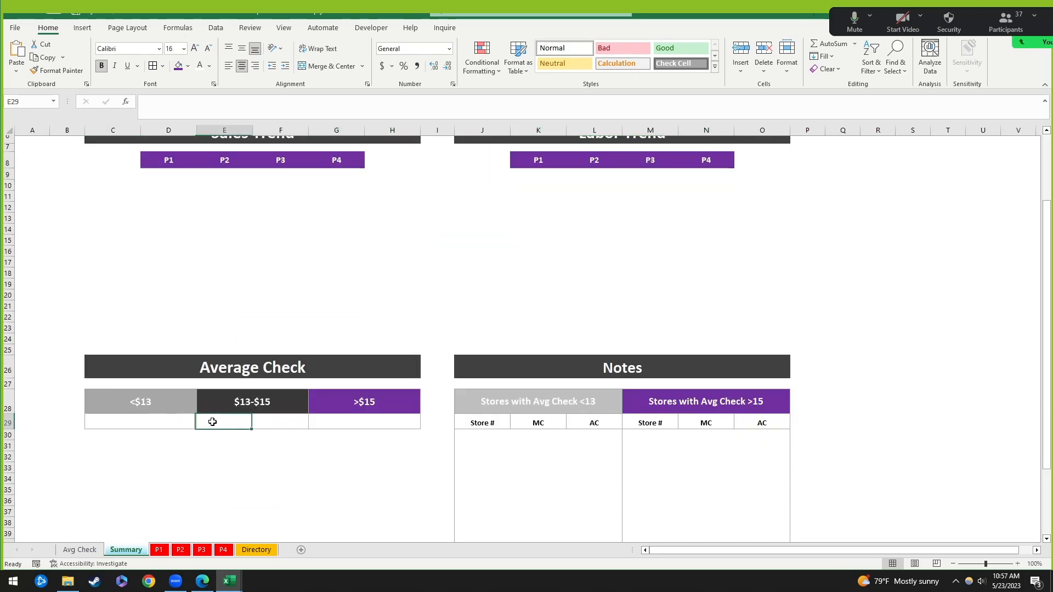
pyautogui.click(362, 421)
# Step: Review the Notes table's Store #, MC and AC headings and their empty entry cells
pyautogui.scroll(-3, 532, 447)
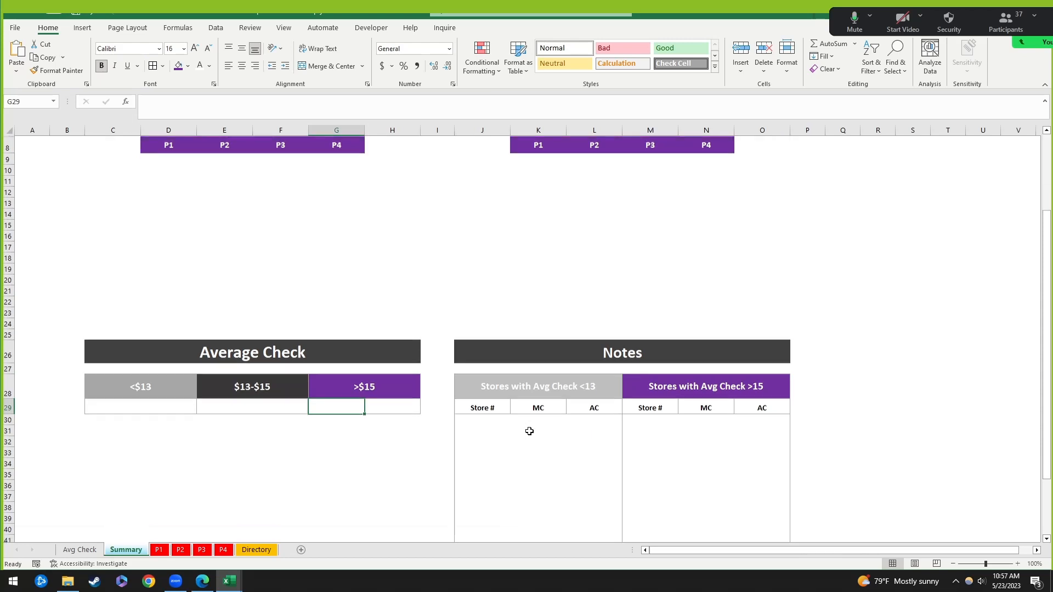
pyautogui.click(482, 336)
pyautogui.click(661, 335)
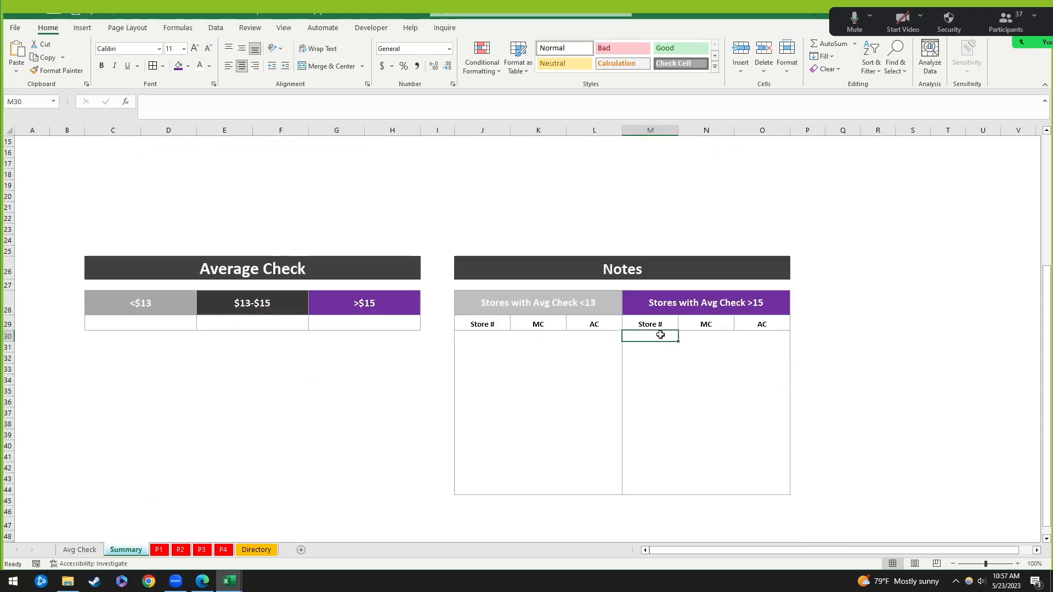
pyautogui.click(491, 327)
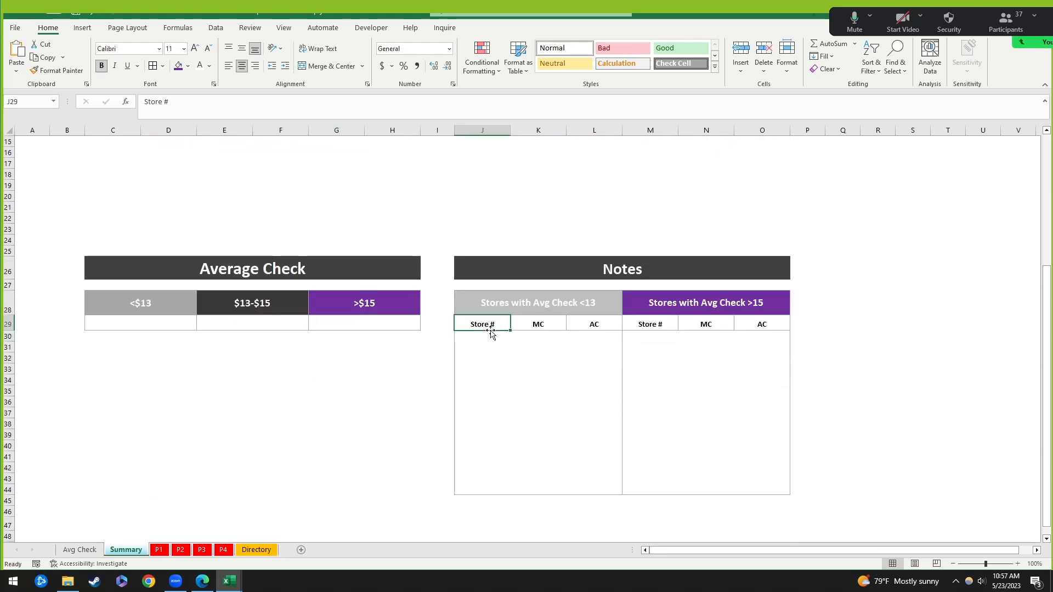
pyautogui.click(524, 303)
pyautogui.click(696, 302)
pyautogui.click(549, 325)
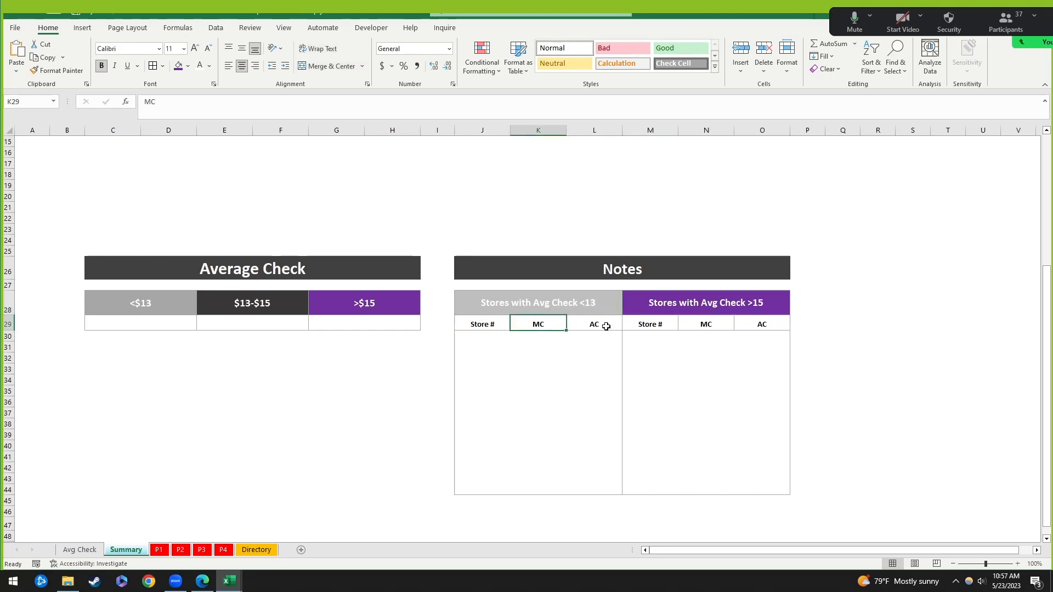
pyautogui.click(606, 327)
pyautogui.click(539, 328)
pyautogui.click(480, 338)
pyautogui.click(656, 339)
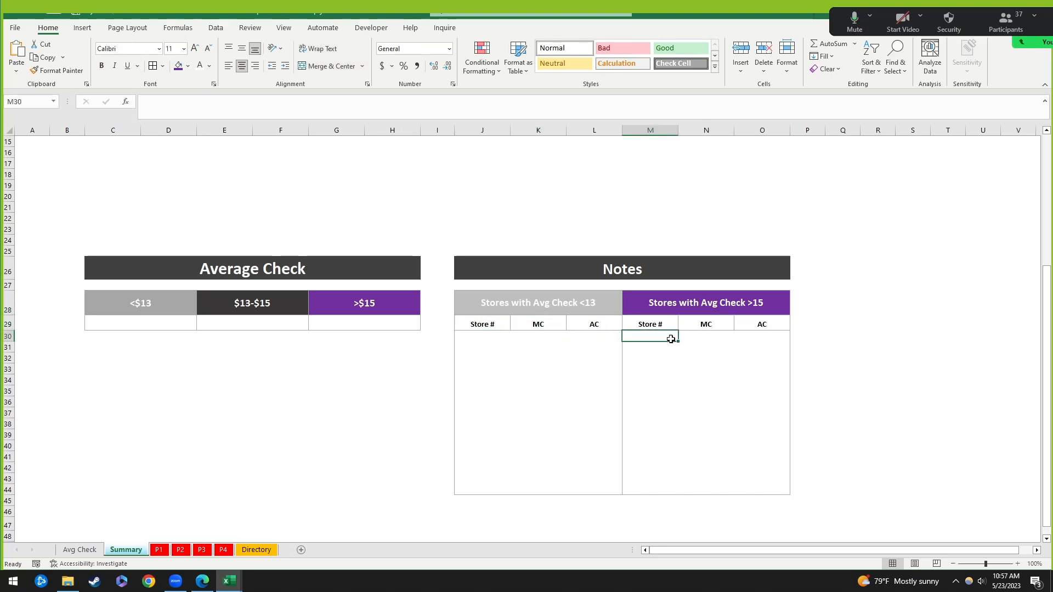
pyautogui.click(699, 337)
pyautogui.click(486, 337)
pyautogui.click(668, 335)
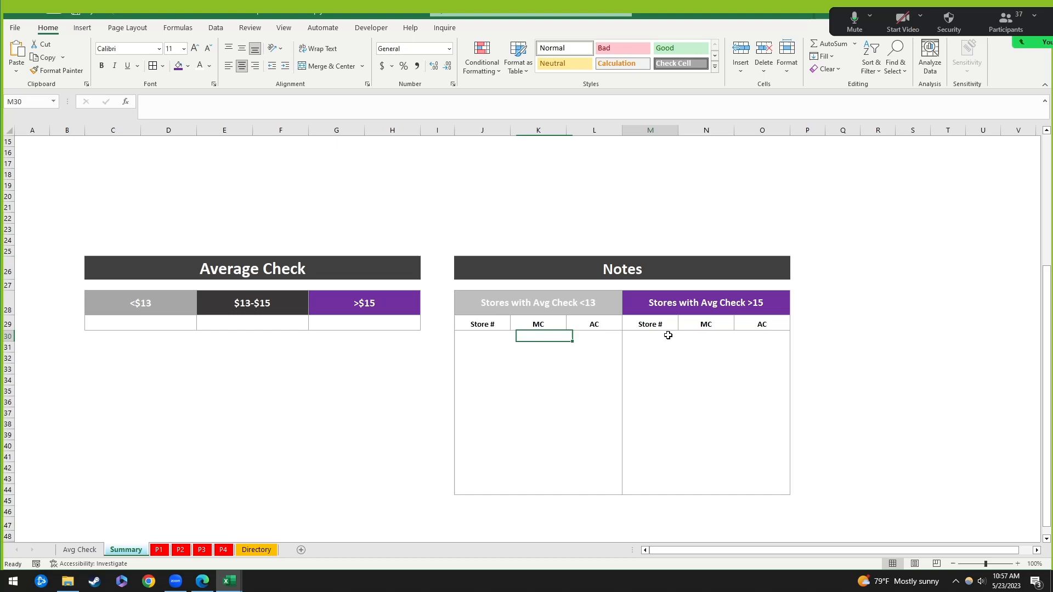
pyautogui.click(483, 337)
# Step: Shorten row 5 beneath the TB Bells Dashboard title
pyautogui.scroll(4, 612, 426)
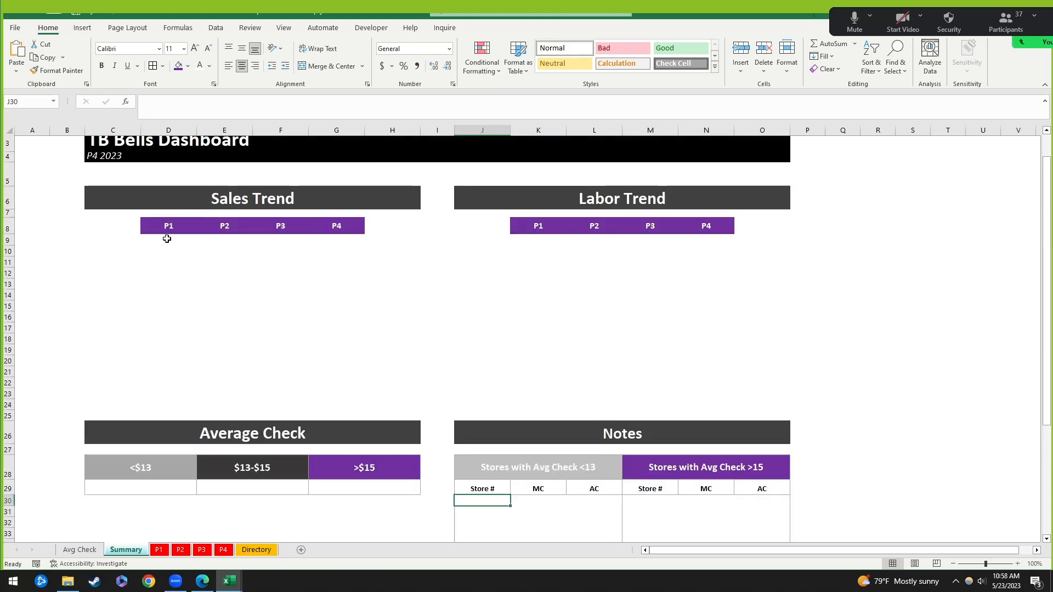
pyautogui.click(167, 240)
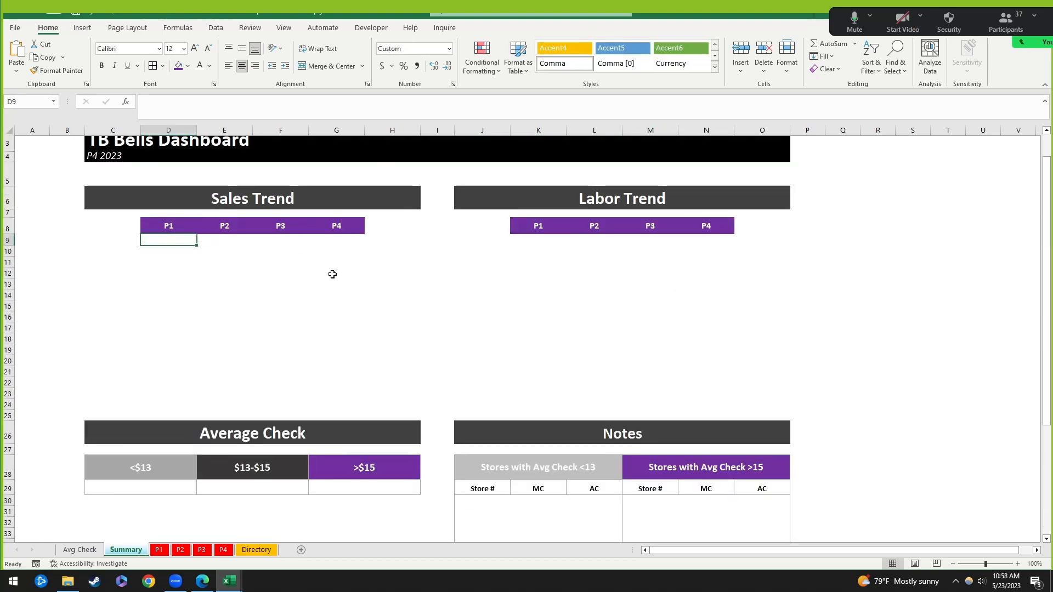
pyautogui.scroll(1, 173, 275)
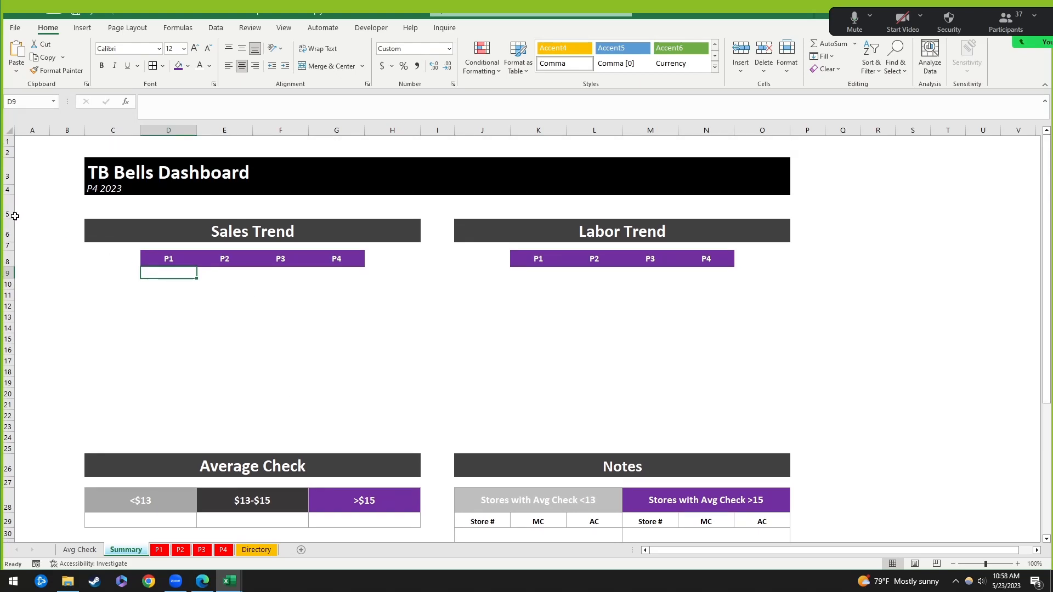
pyautogui.moveTo(15, 216); pyautogui.dragTo(14, 210)
pyautogui.click(396, 313)
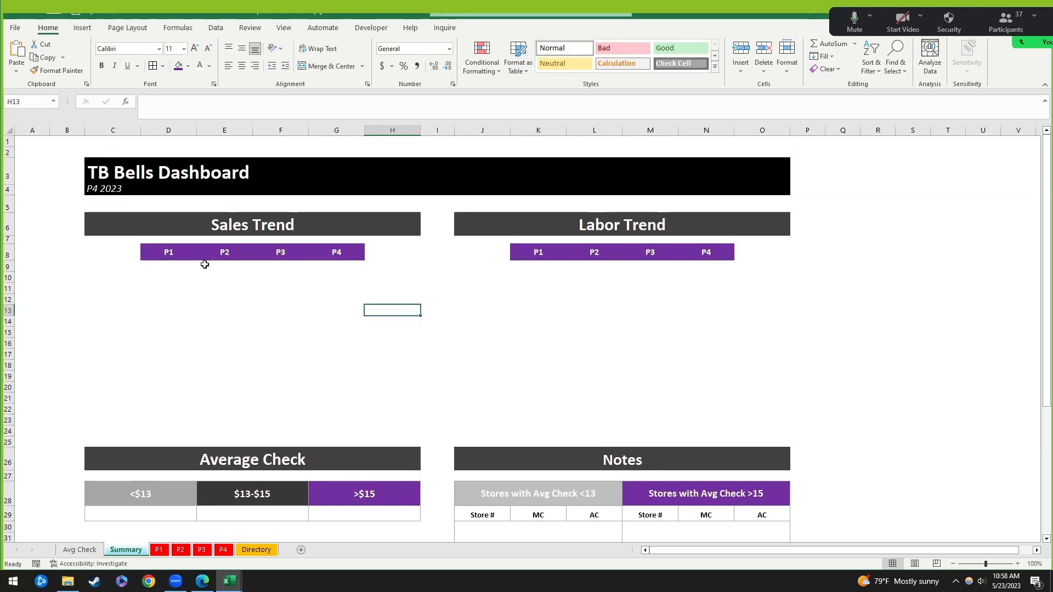
pyautogui.click(169, 267)
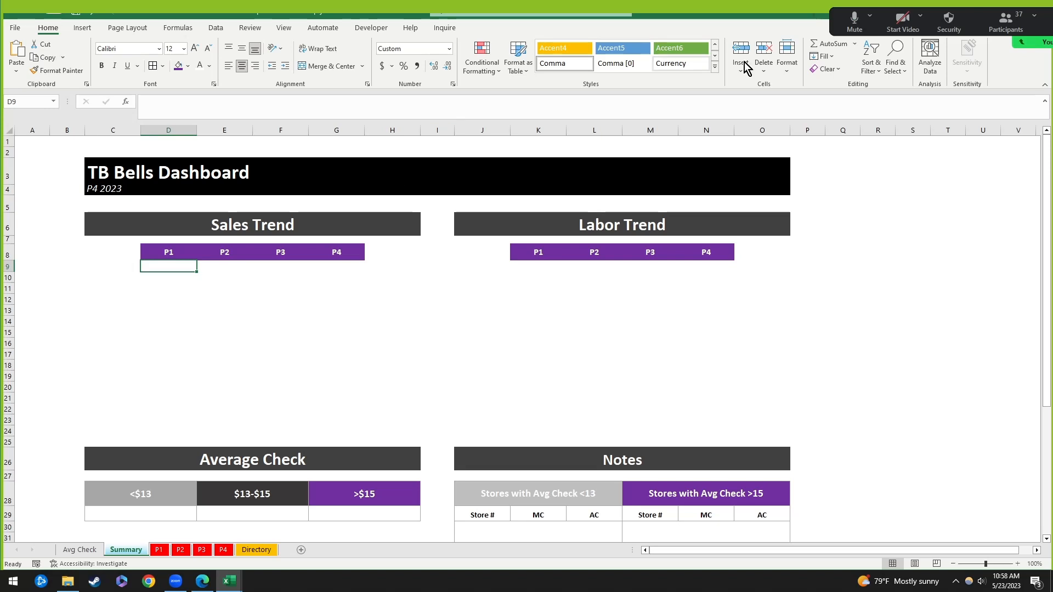
# Step: Toggle the meeting microphone and click through empty Sales Trend cells under P1
pyautogui.click(853, 22)
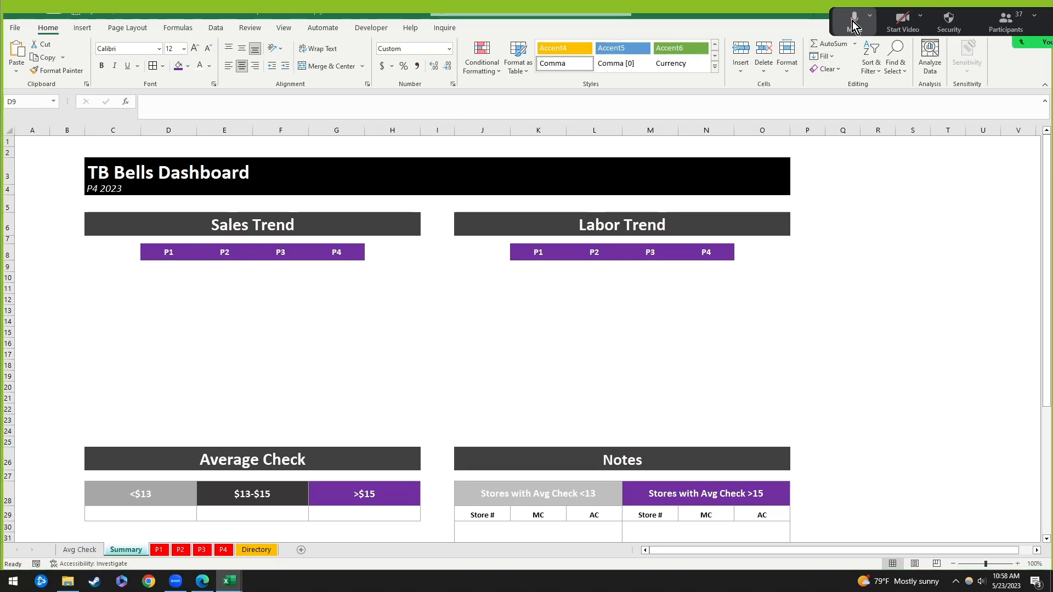
pyautogui.click(853, 24)
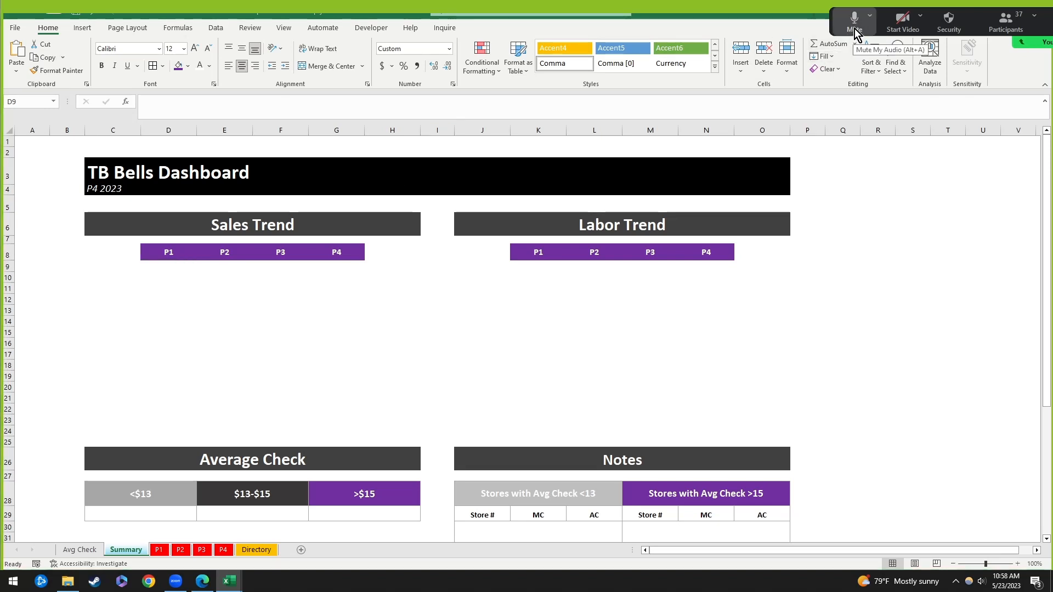
pyautogui.click(187, 267)
pyautogui.click(303, 286)
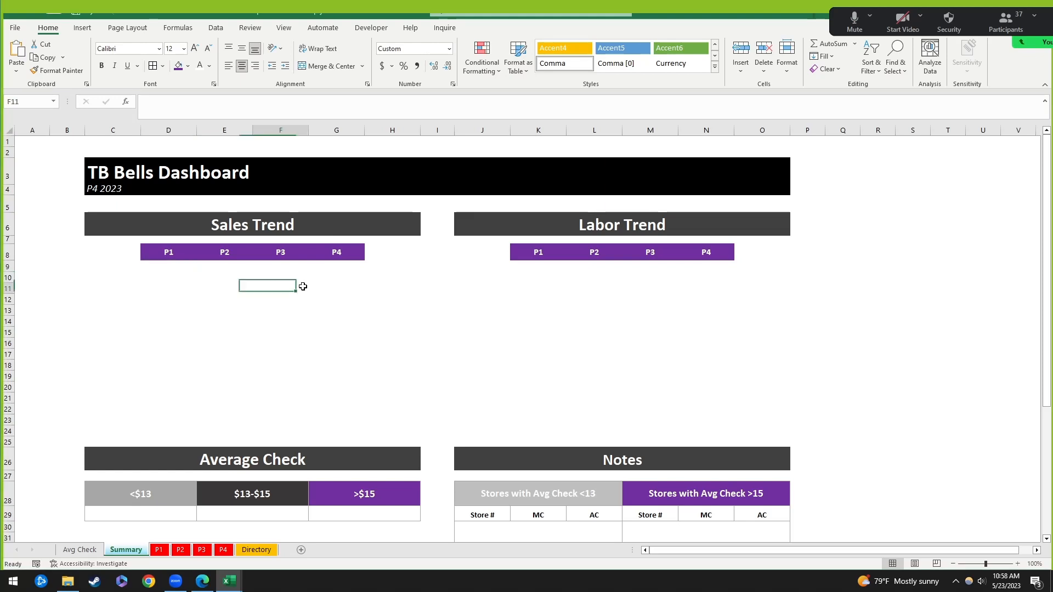
pyautogui.click(177, 266)
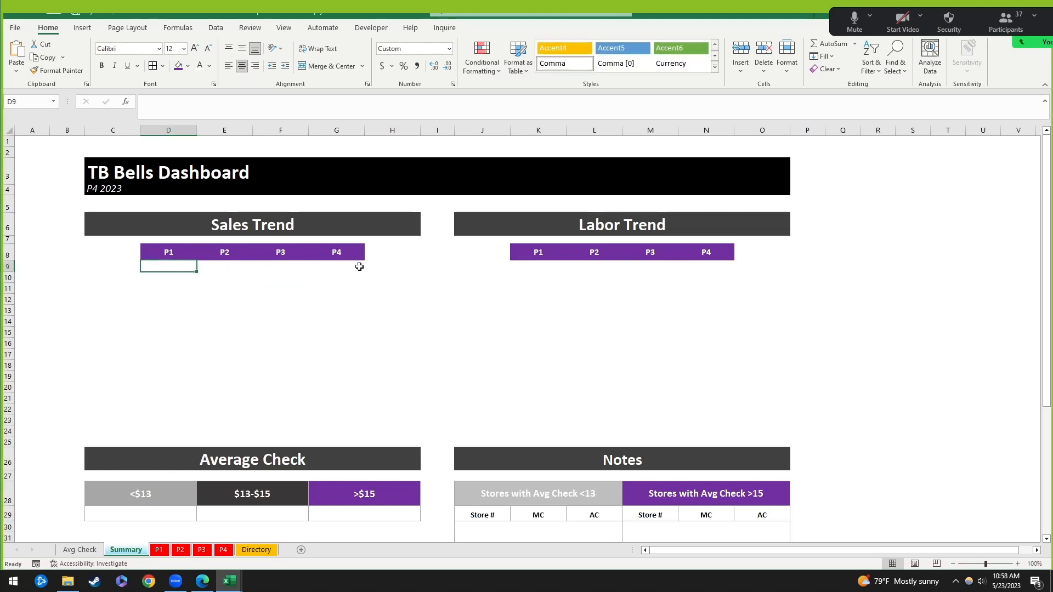
pyautogui.click(290, 298)
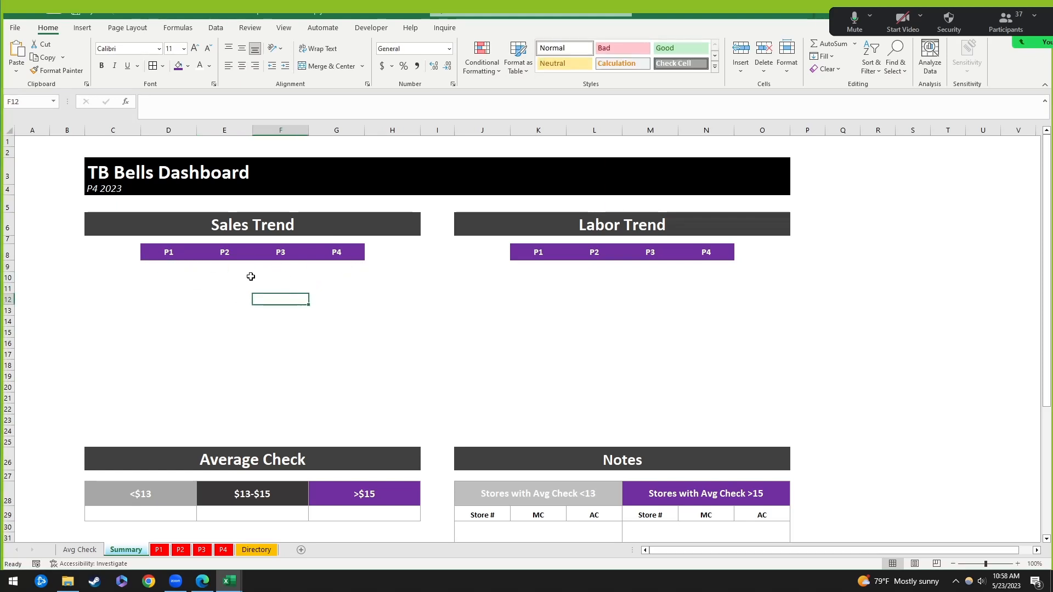
pyautogui.click(160, 266)
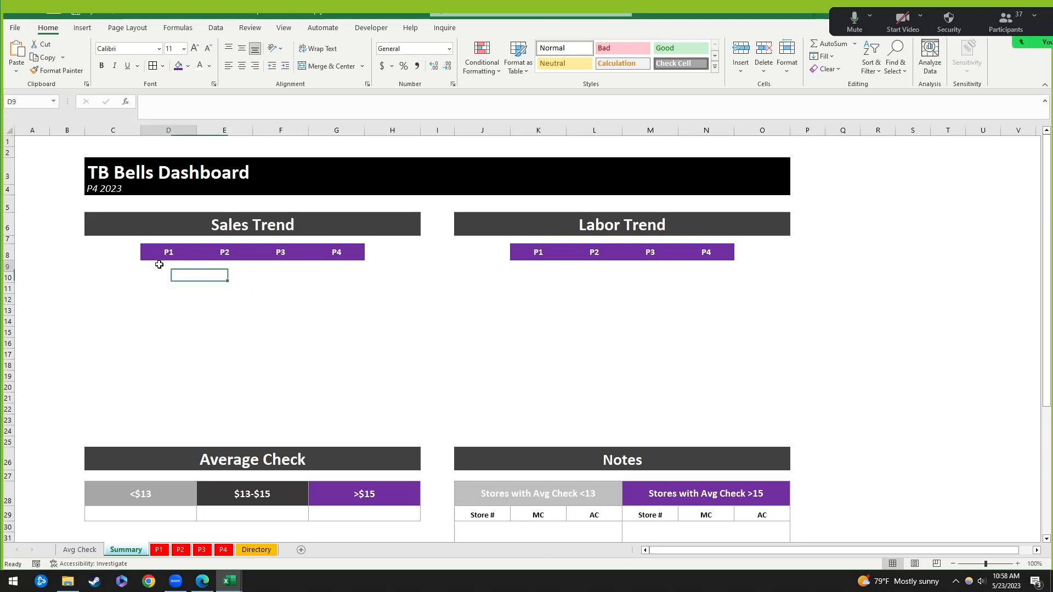
pyautogui.click(156, 549)
pyautogui.click(176, 548)
pyautogui.click(201, 550)
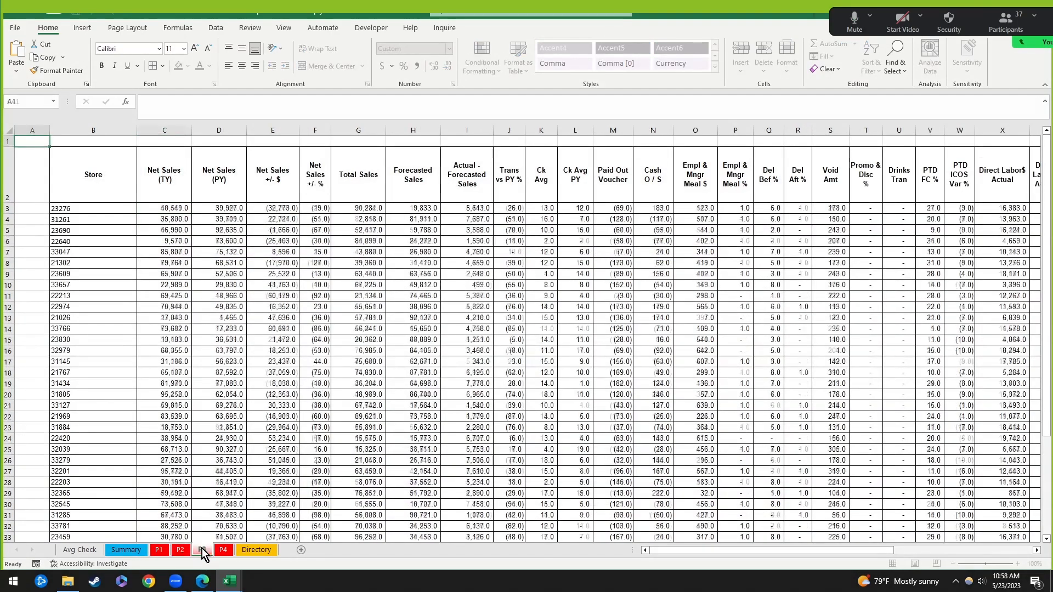
pyautogui.click(180, 550)
pyautogui.click(157, 551)
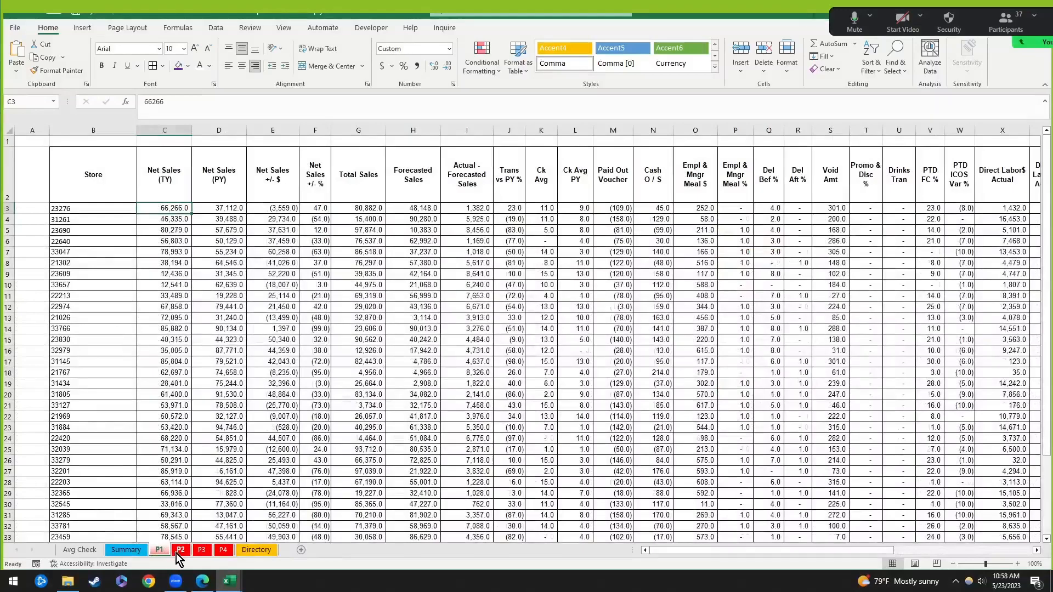
pyautogui.click(176, 553)
pyautogui.click(224, 550)
pyautogui.moveTo(696, 552); pyautogui.dragTo(667, 552)
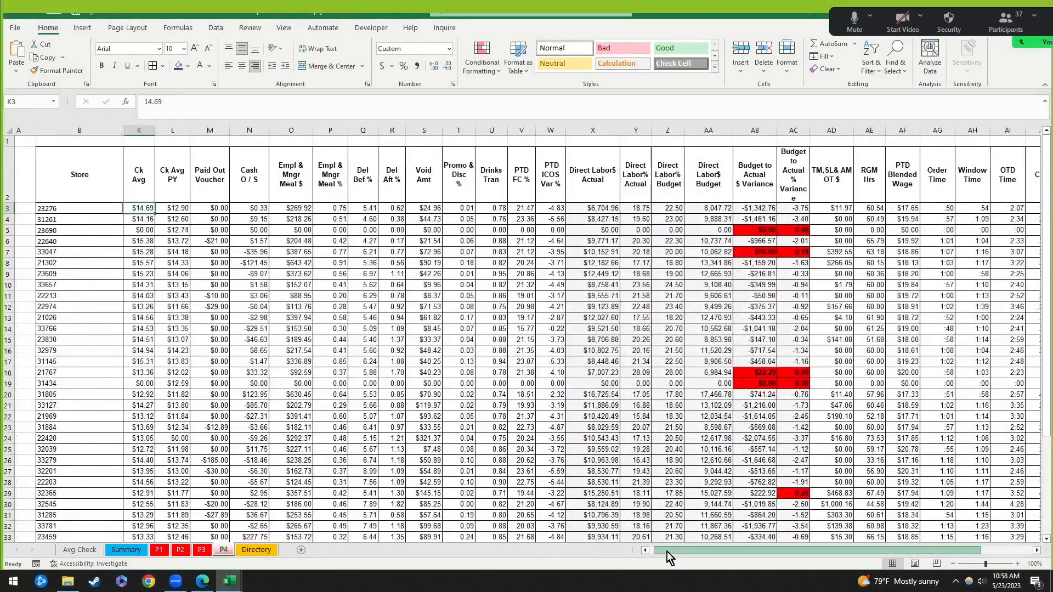
pyautogui.click(159, 551)
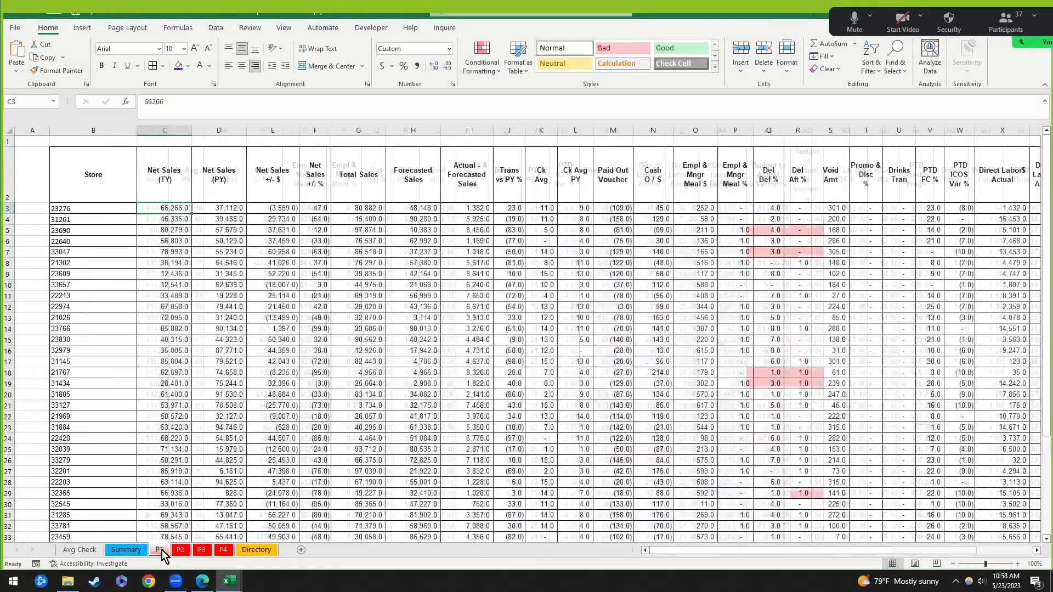
pyautogui.click(178, 197)
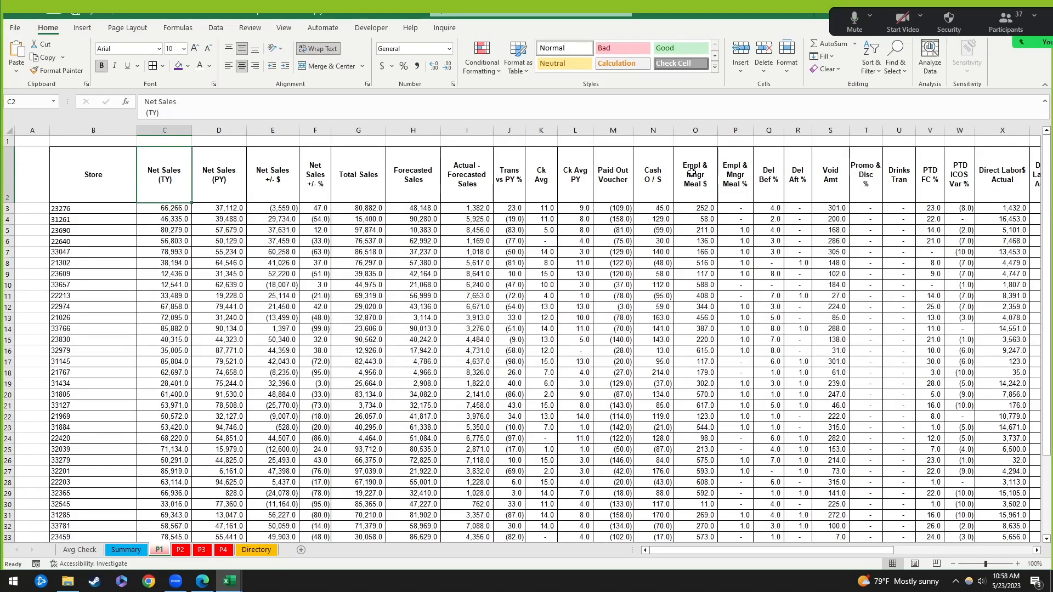
pyautogui.click(546, 176)
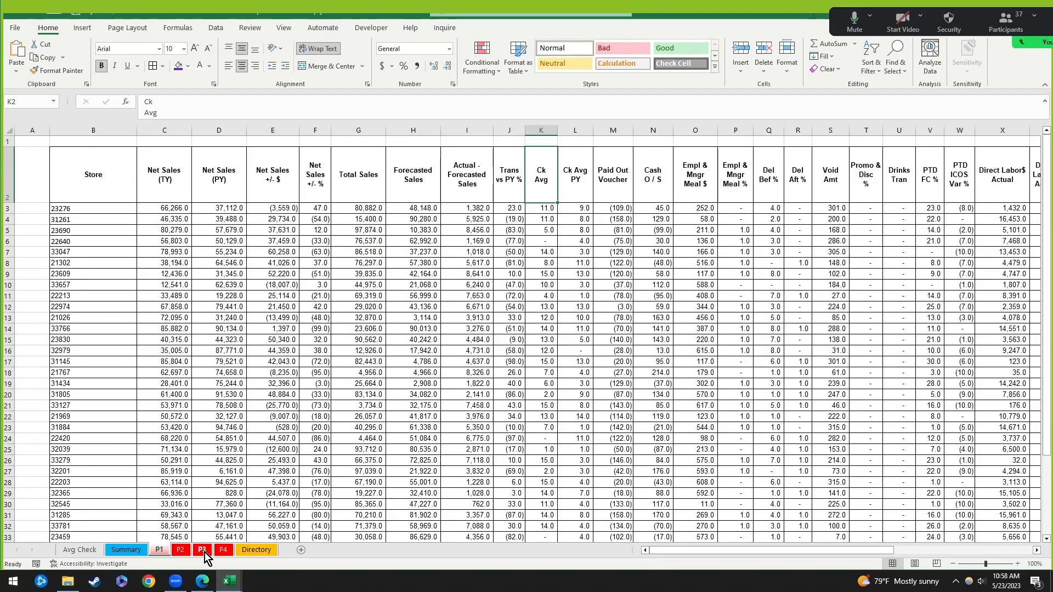
pyautogui.scroll(-4, 99, 395)
pyautogui.scroll(4, 99, 395)
pyautogui.click(82, 551)
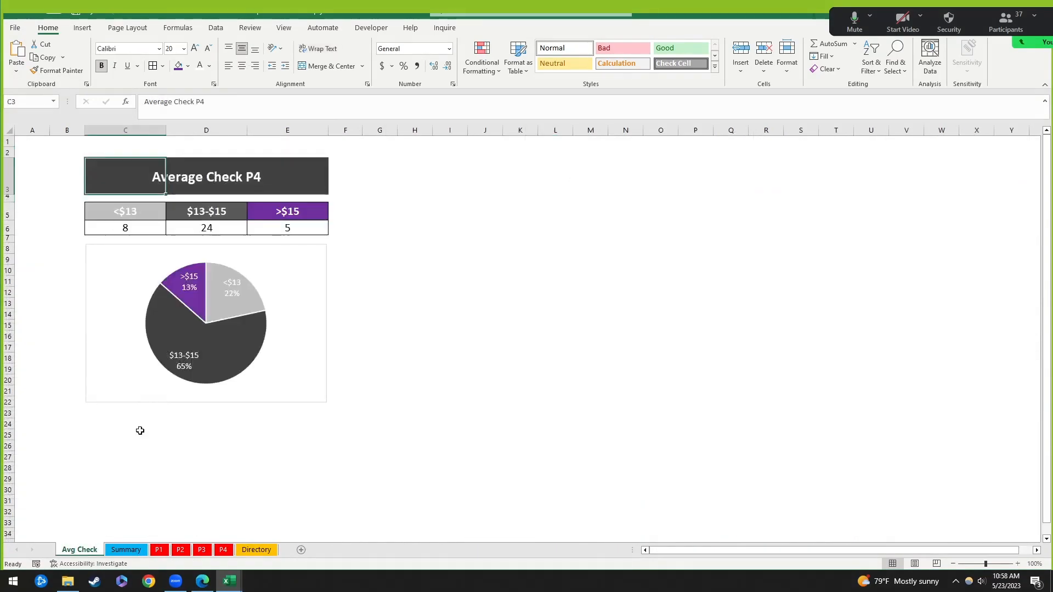
pyautogui.click(126, 551)
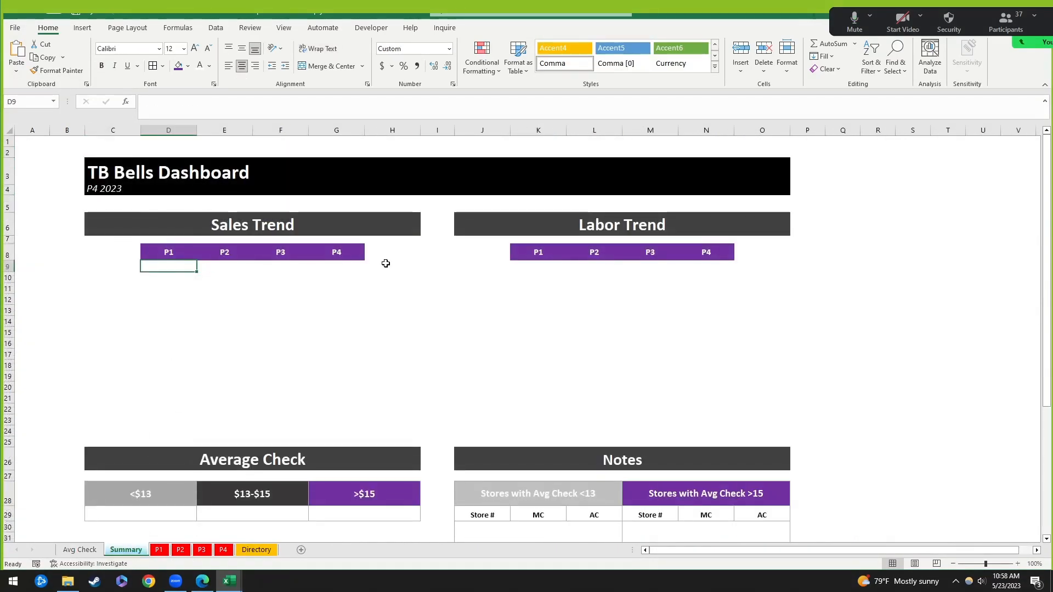
pyautogui.click(169, 268)
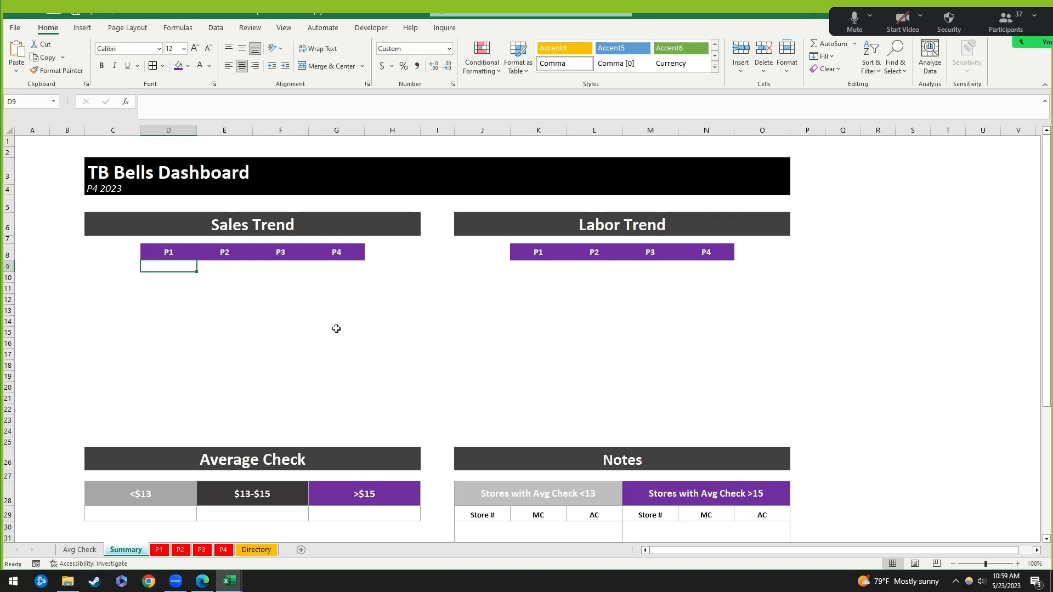
# Step: Look over the P1 data sheet and Avg Check P4 sheet, then go back to the Summary dashboard
pyautogui.click(176, 291)
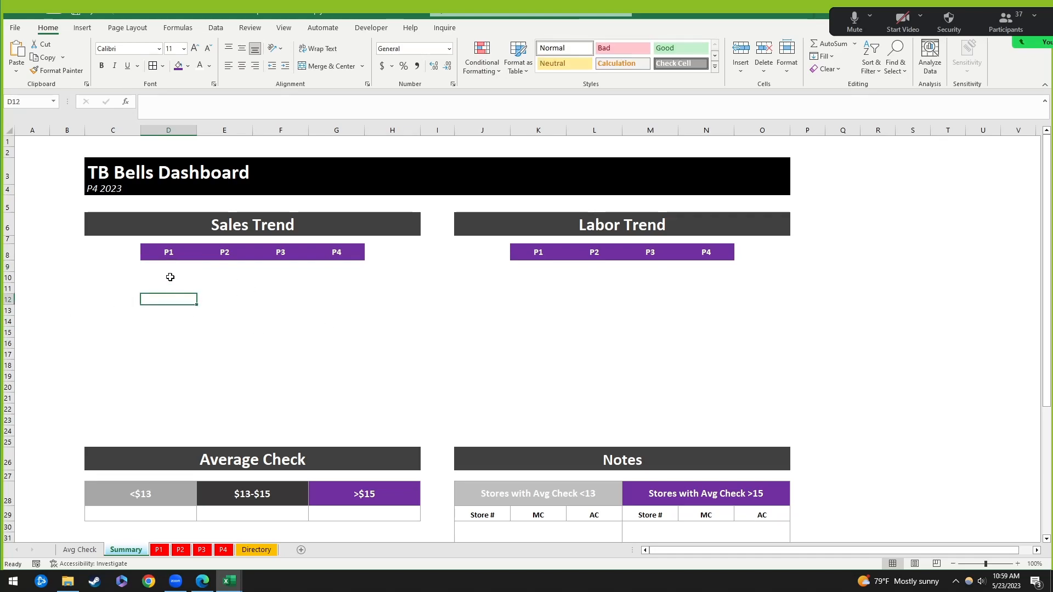
pyautogui.click(183, 268)
pyautogui.click(157, 550)
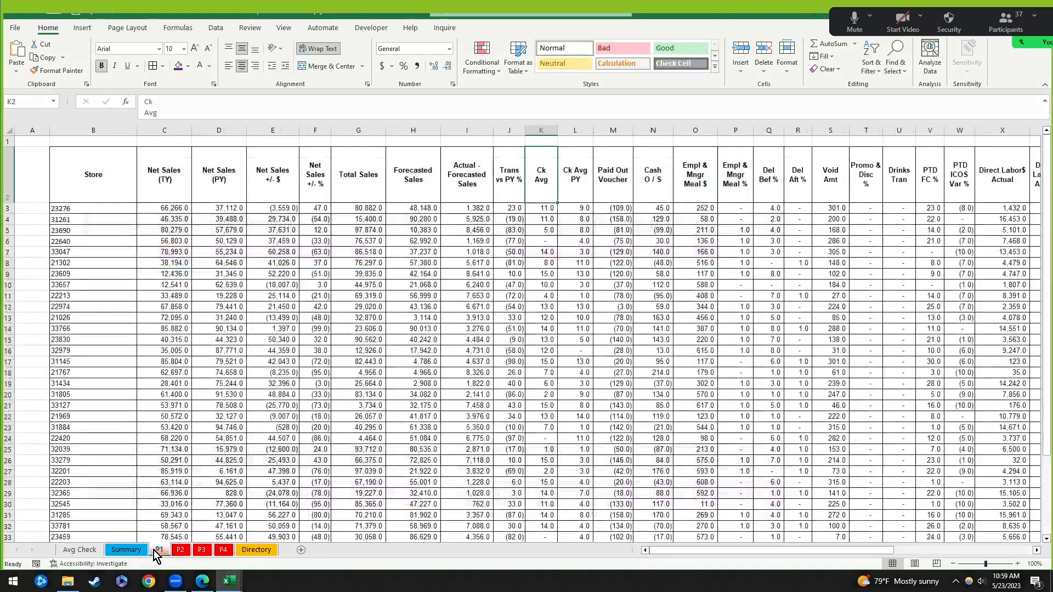
pyautogui.scroll(-6, 230, 475)
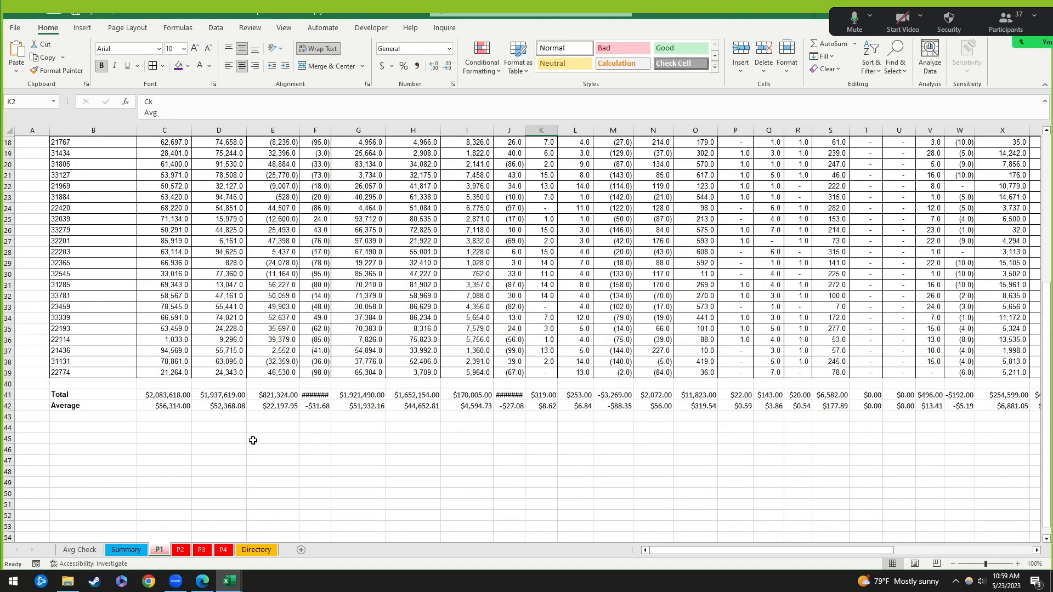
pyautogui.scroll(6, 276, 431)
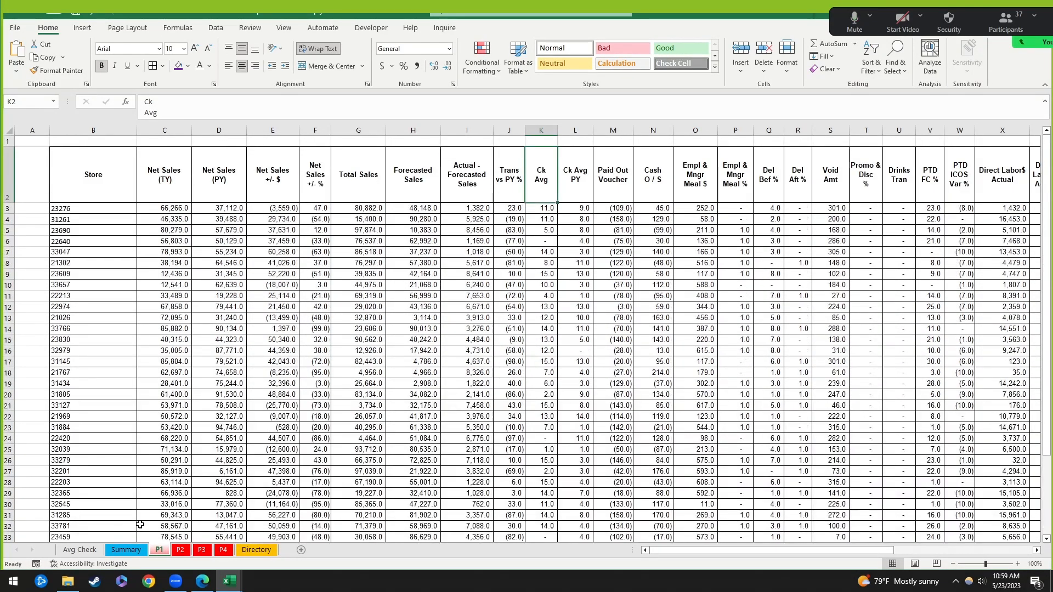
pyautogui.click(82, 550)
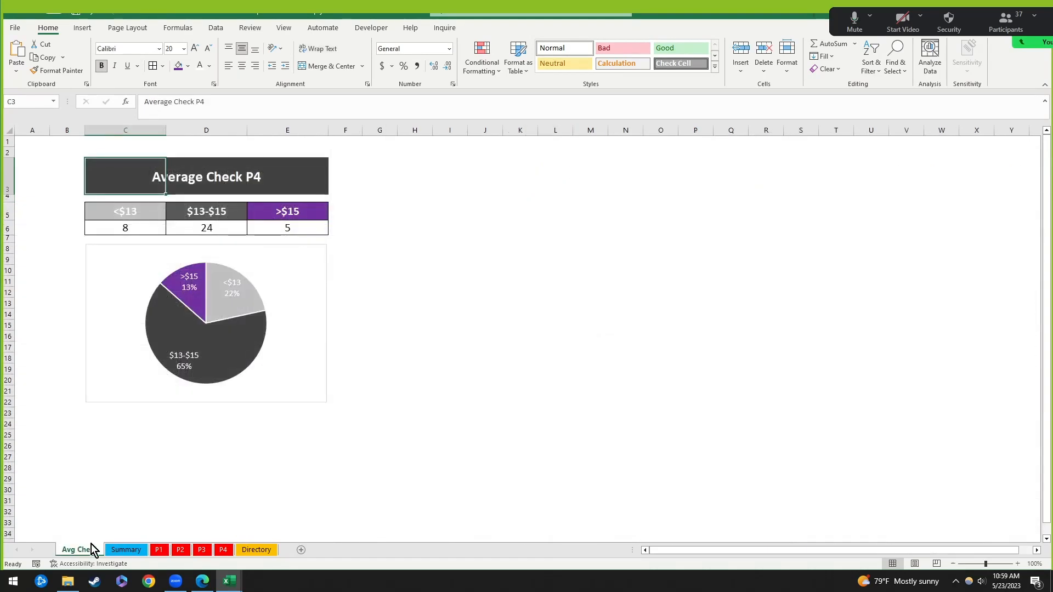
pyautogui.click(134, 554)
pyautogui.click(296, 329)
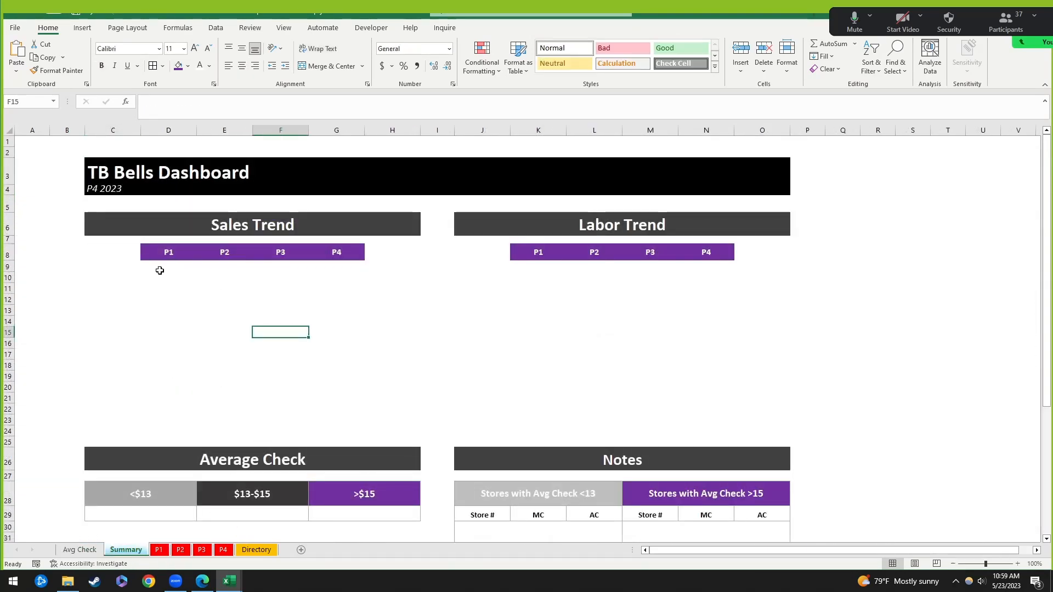
# Step: Link Sales Trend P1 (D9) to ='P1'!C41, showing 2,083,618
pyautogui.click(159, 271)
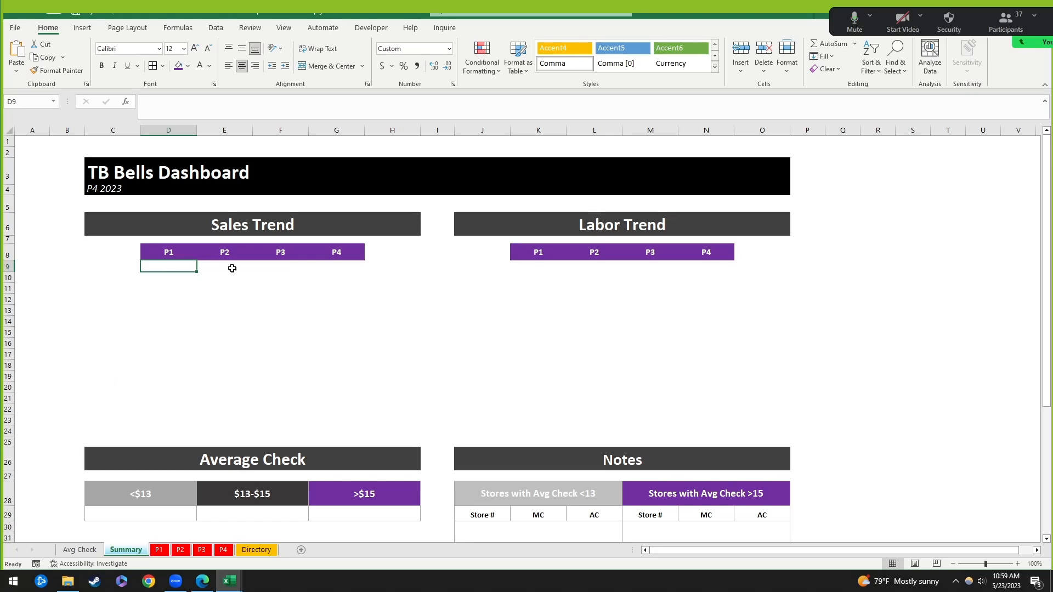
pyautogui.write('=')
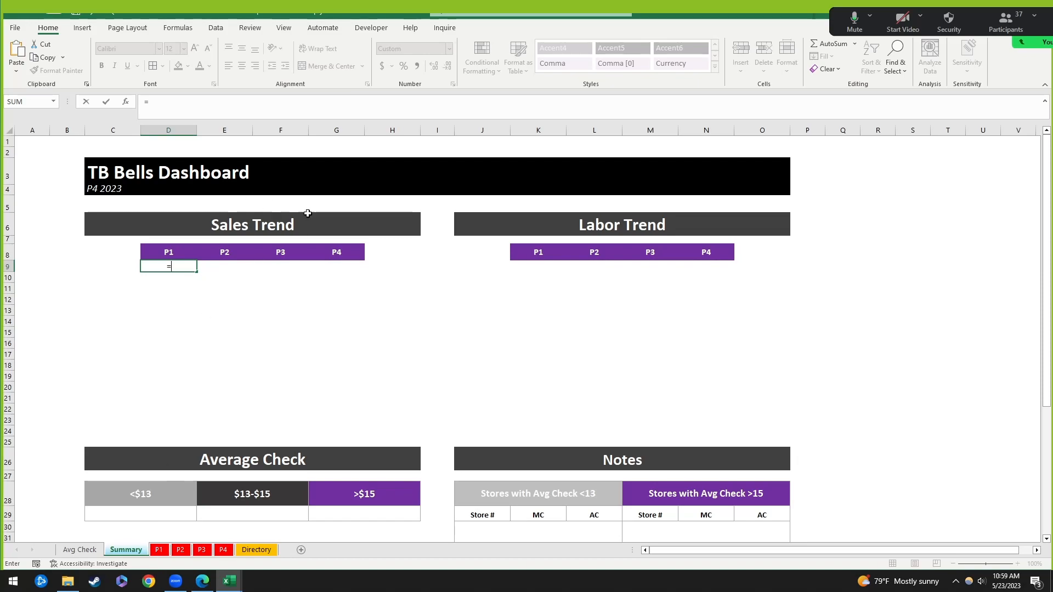
pyautogui.click(158, 550)
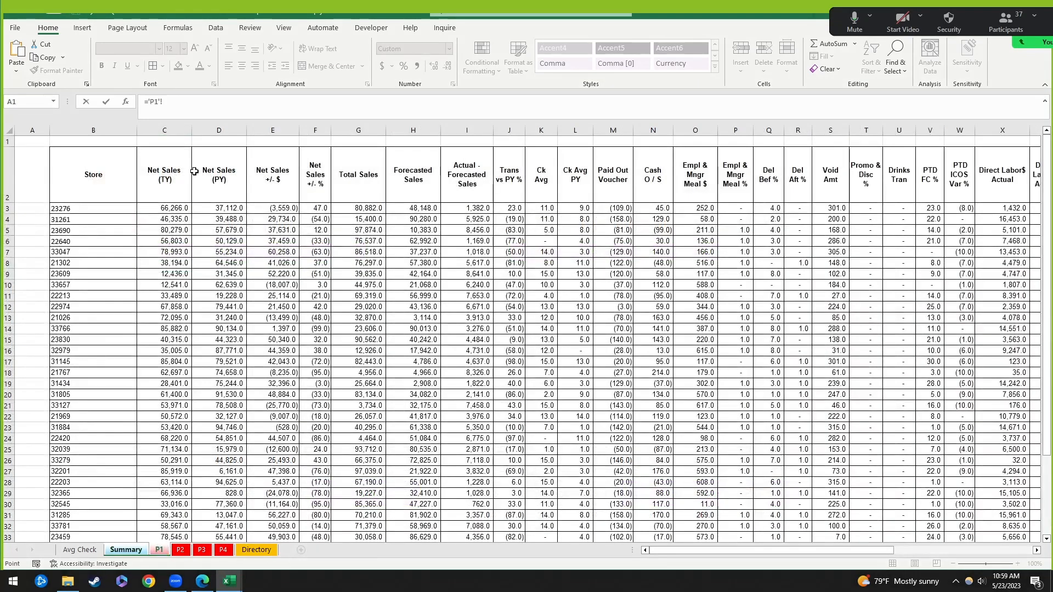
pyautogui.scroll(-3, 186, 313)
pyautogui.click(170, 494)
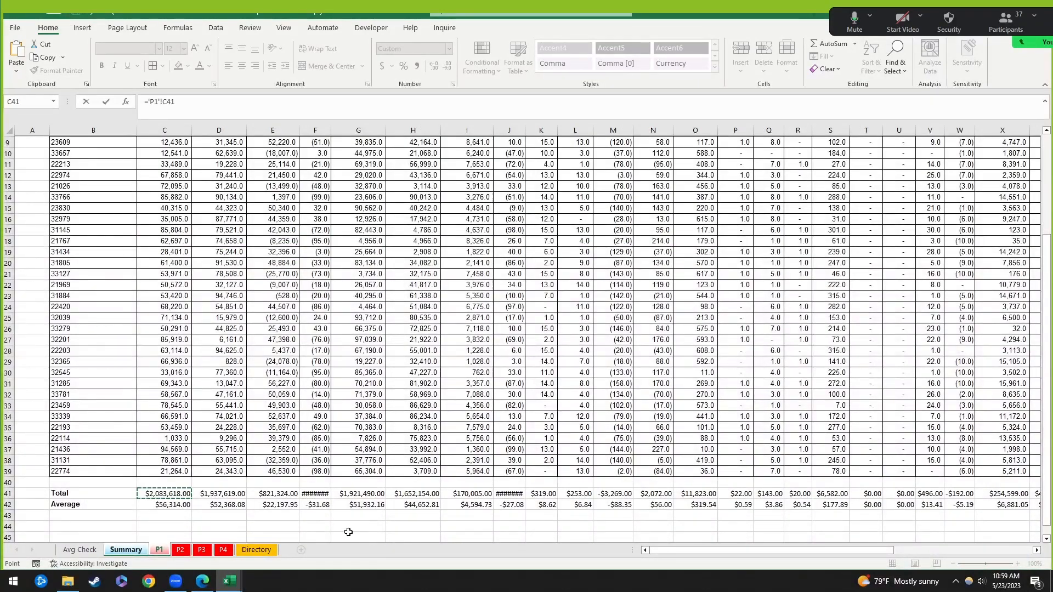
pyautogui.press('Return')
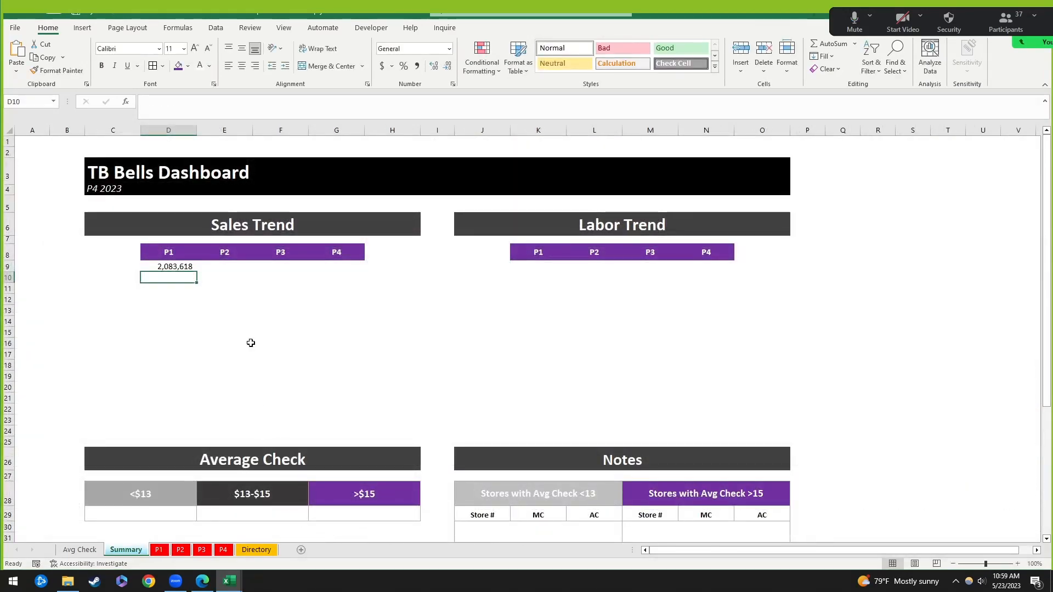
pyautogui.click(183, 262)
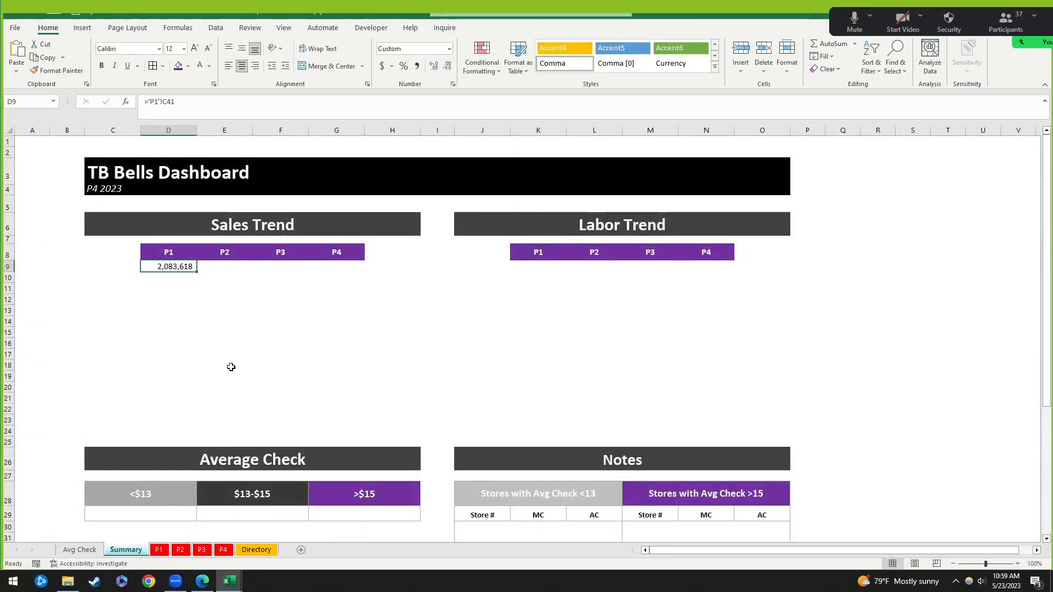
# Step: Link E9 and F9 to ='P2'!C41 (2,101,879) and ='P3'!C41 (1,753,662)
pyautogui.click(217, 267)
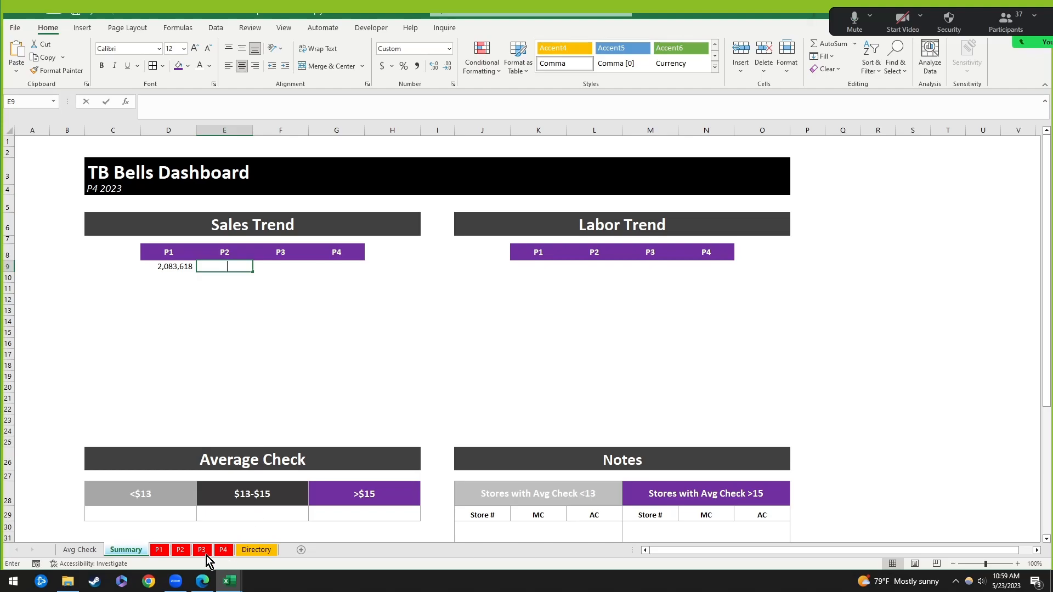
pyautogui.write('=')
pyautogui.click(180, 549)
pyautogui.scroll(-5, 181, 403)
pyautogui.click(181, 396)
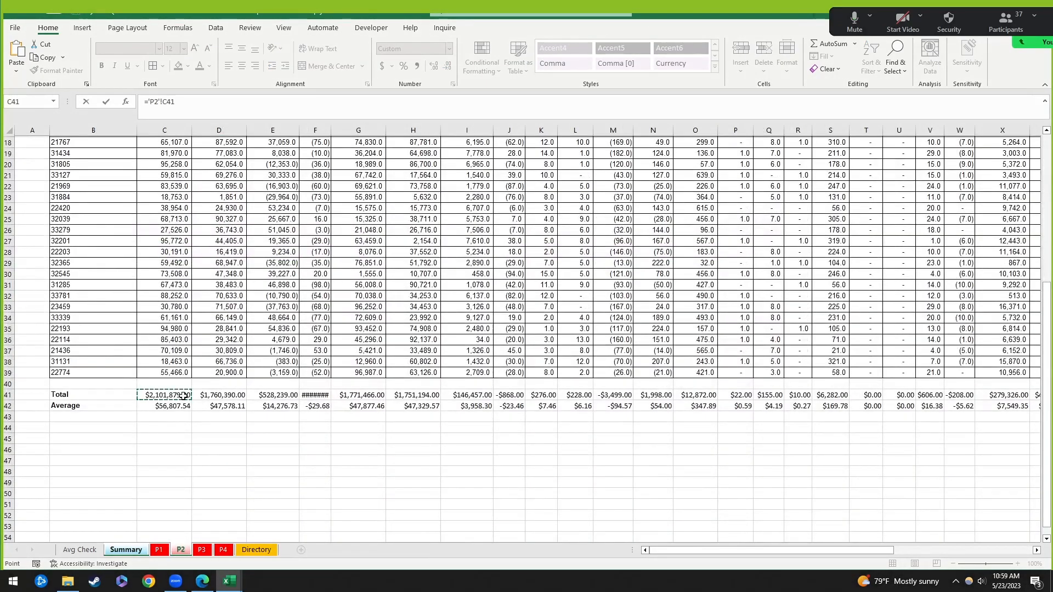
pyautogui.press('Tab')
pyautogui.write('=')
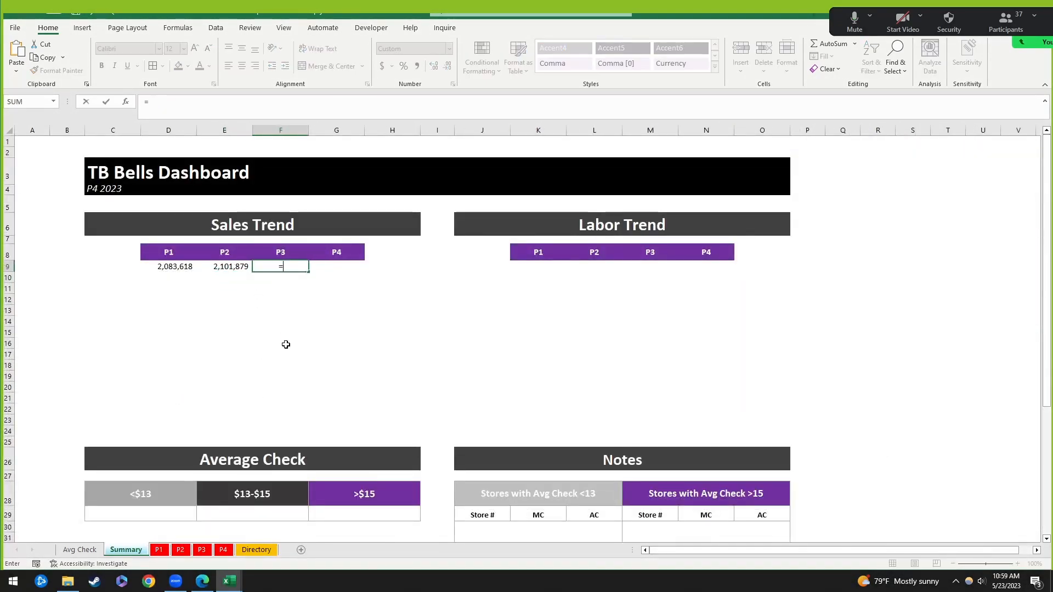
pyautogui.click(202, 549)
pyautogui.scroll(-5, 234, 471)
pyautogui.click(171, 428)
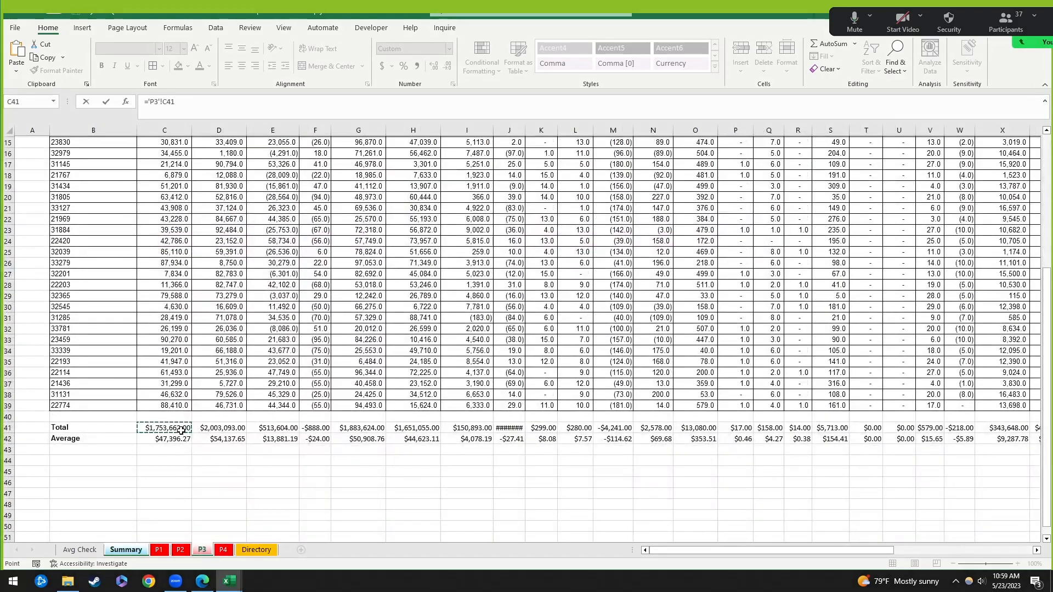
pyautogui.press('Tab')
# Step: Start a G9 formula pointing at the P4 sheet, then cancel it with Esc
pyautogui.write('=')
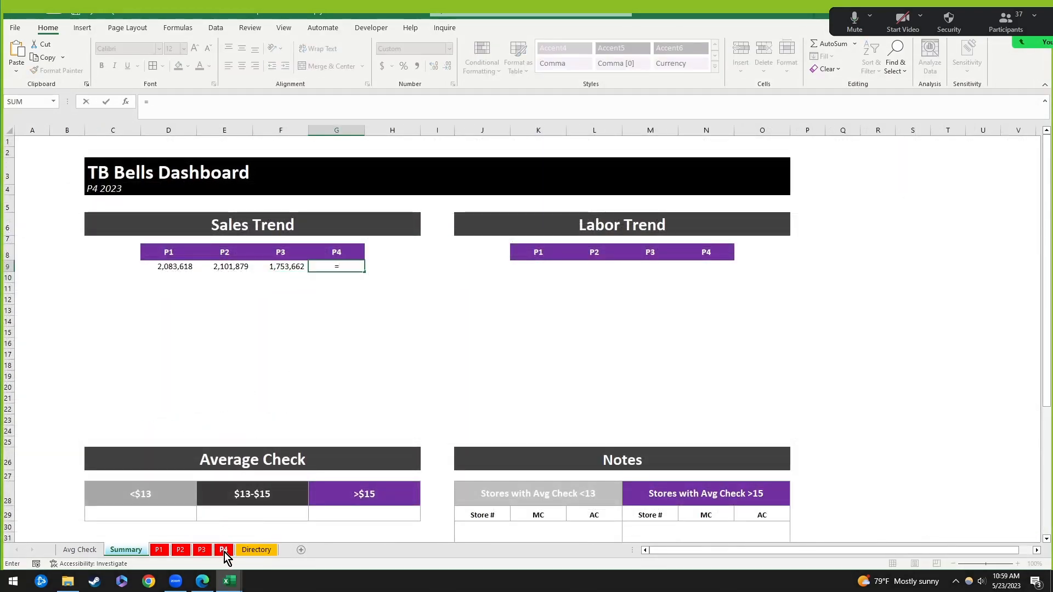
pyautogui.click(223, 550)
pyautogui.scroll(-2, 181, 472)
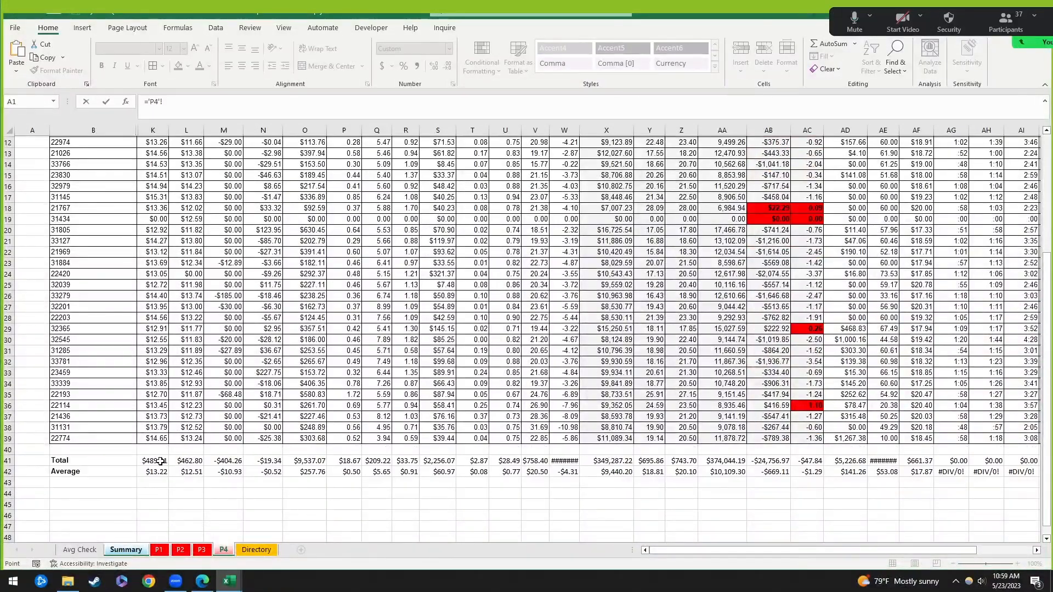
pyautogui.scroll(3, 160, 462)
pyautogui.scroll(1, 437, 439)
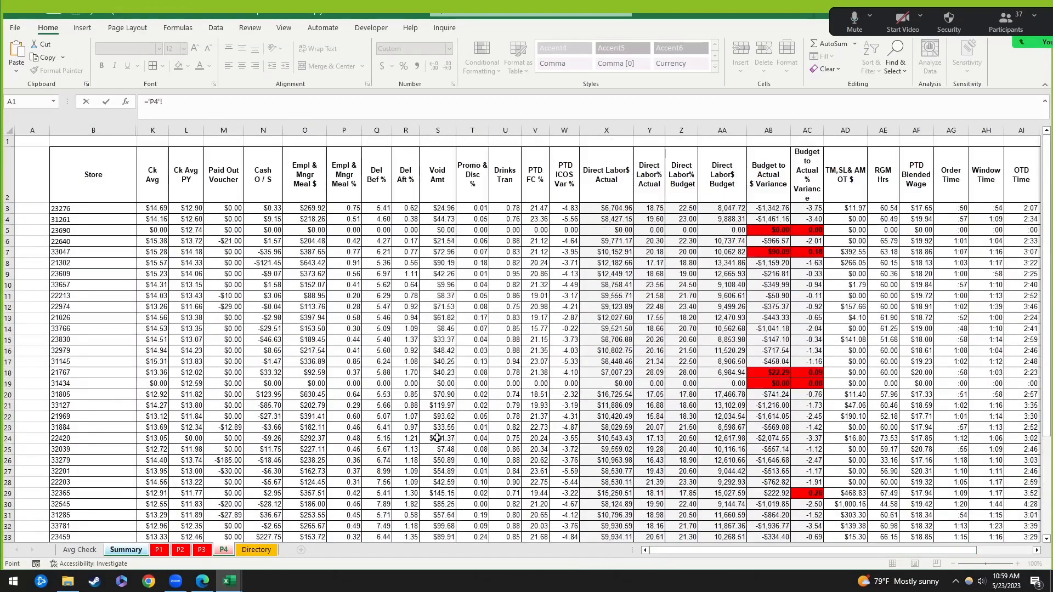
pyautogui.moveTo(152, 131); pyautogui.dragTo(131, 137)
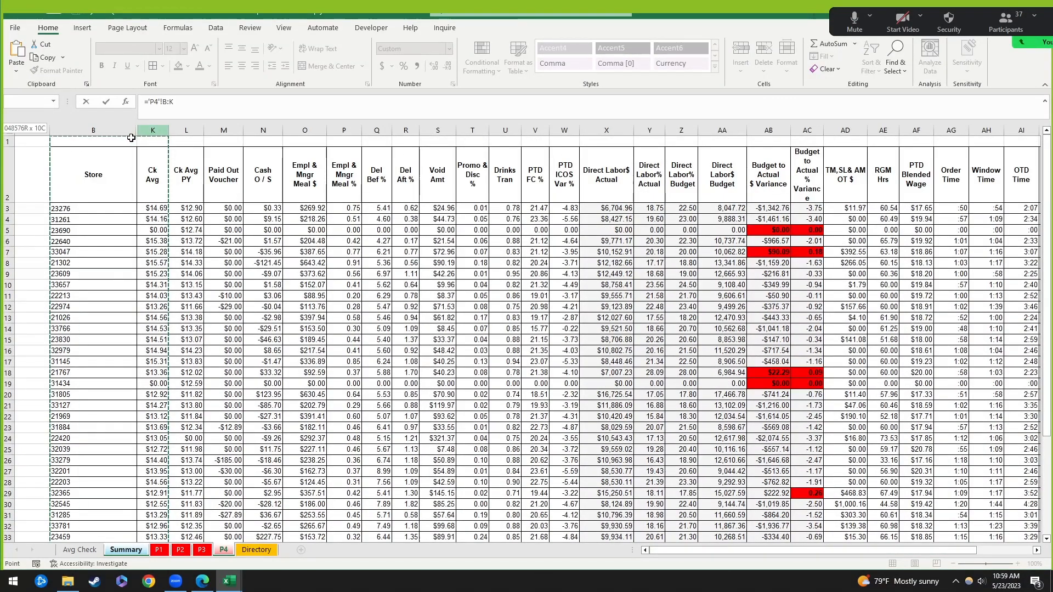
pyautogui.press('Escape')
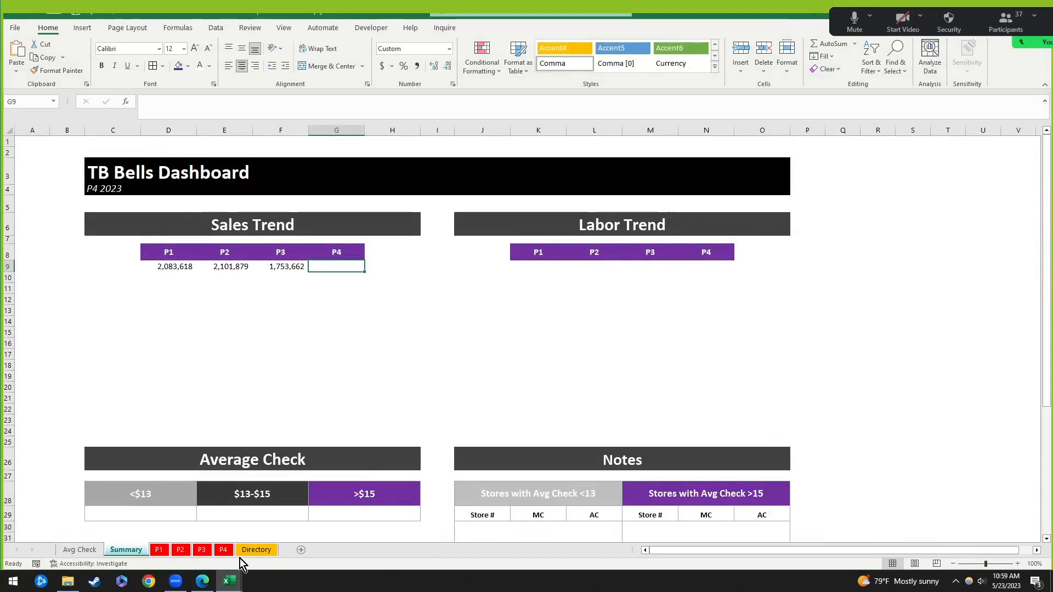
# Step: Select columns B through K on the P4 sheet and bring up their column options
pyautogui.click(223, 550)
pyautogui.moveTo(93, 130); pyautogui.dragTo(154, 130)
pyautogui.rightClick(160, 132)
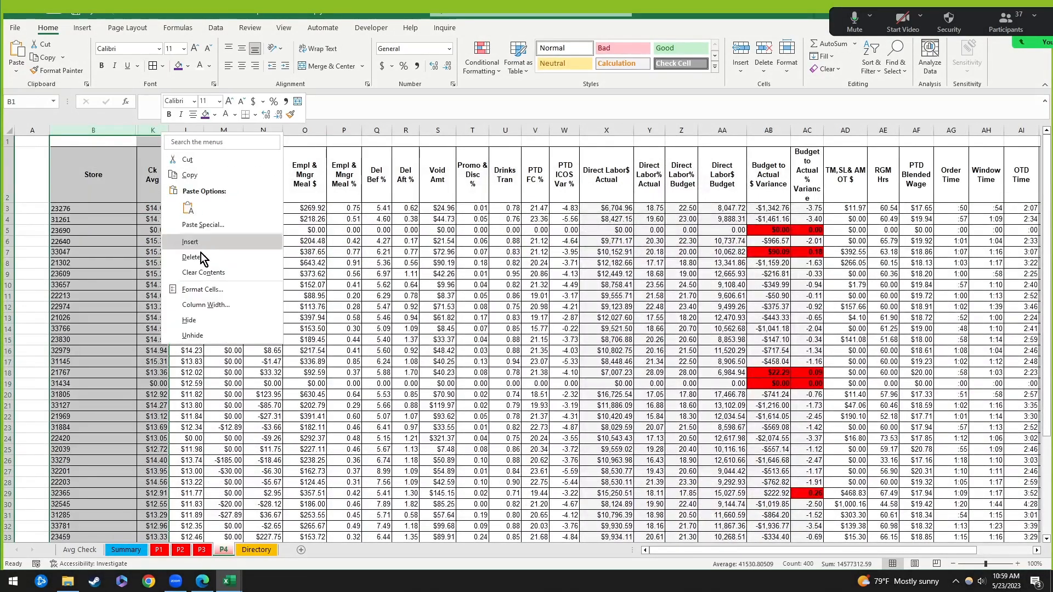
pyautogui.press('Escape')
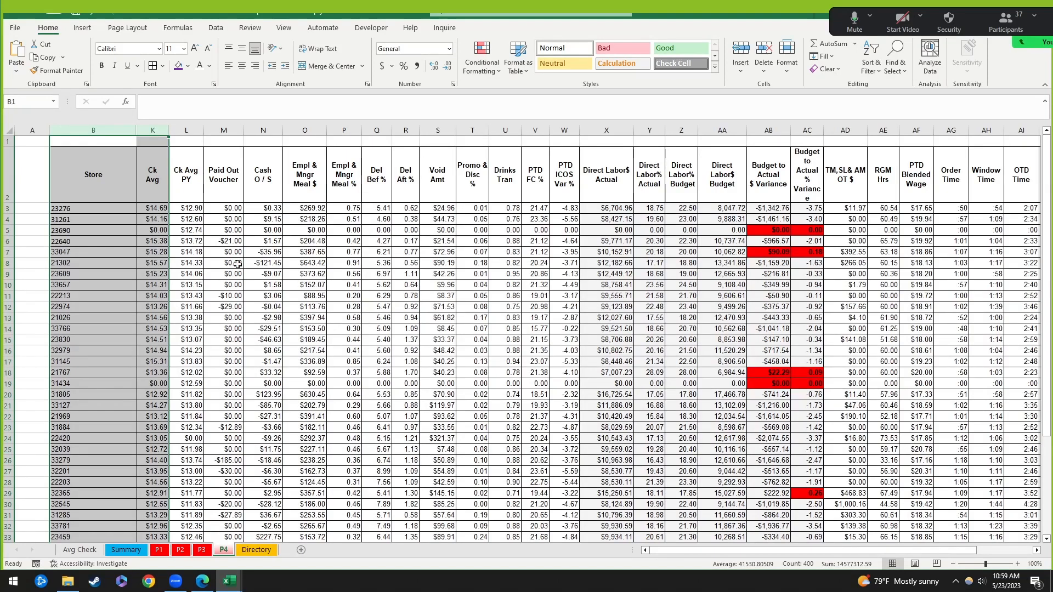
pyautogui.click(125, 137)
pyautogui.moveTo(124, 130); pyautogui.dragTo(165, 130)
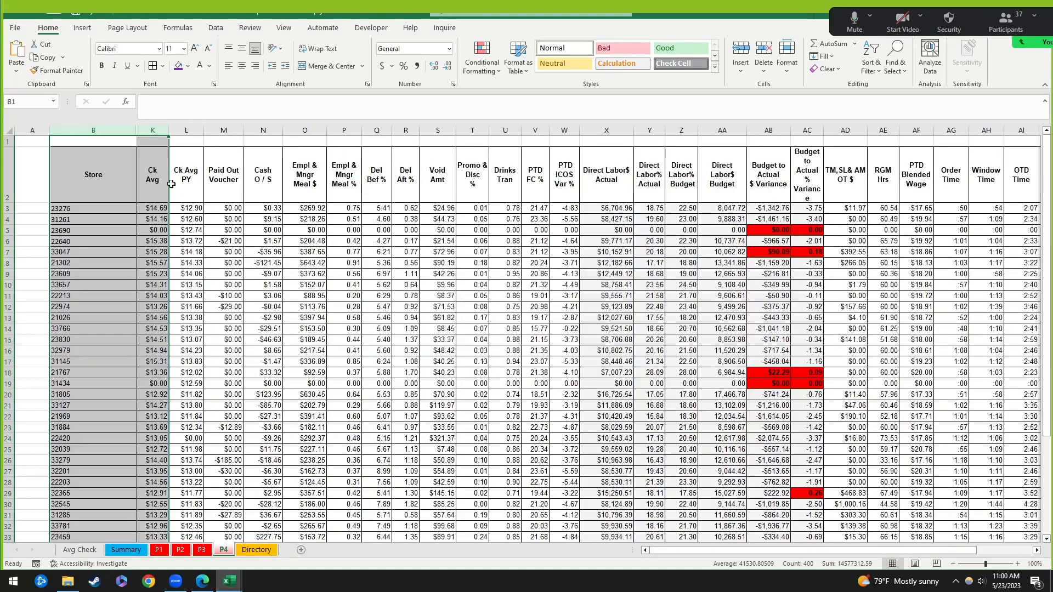
pyautogui.rightClick(155, 132)
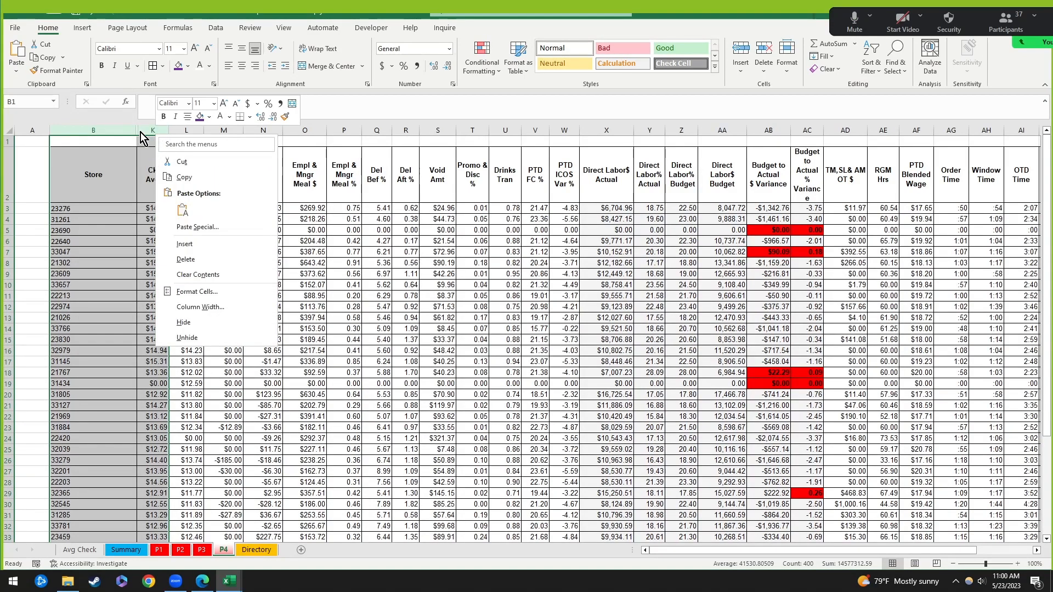
pyautogui.click(96, 133)
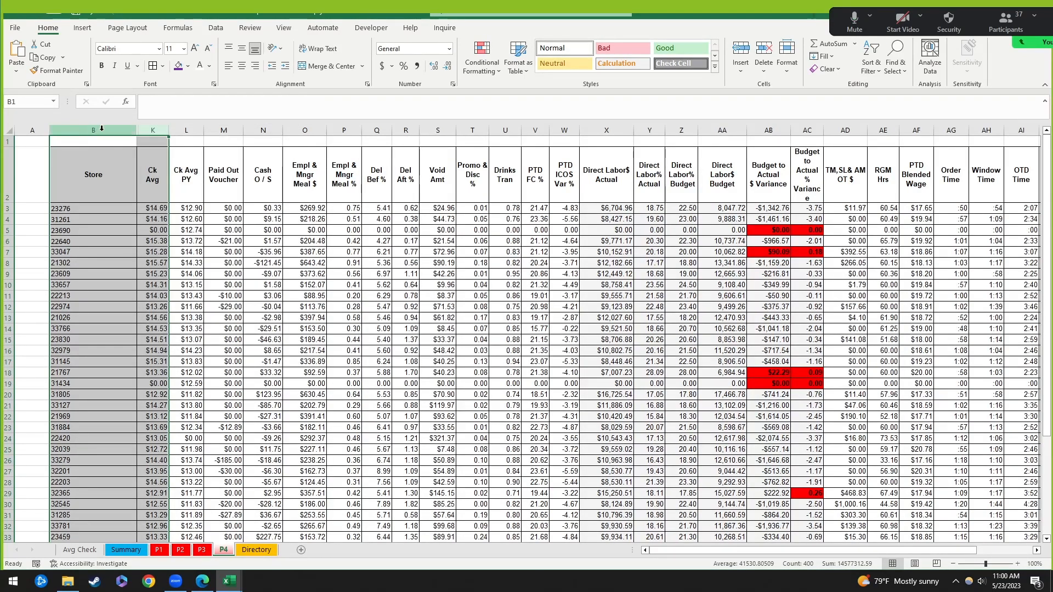
# Step: Unhide P4's columns C through J, check the revealed data, and return to Summary
pyautogui.rightClick(151, 130)
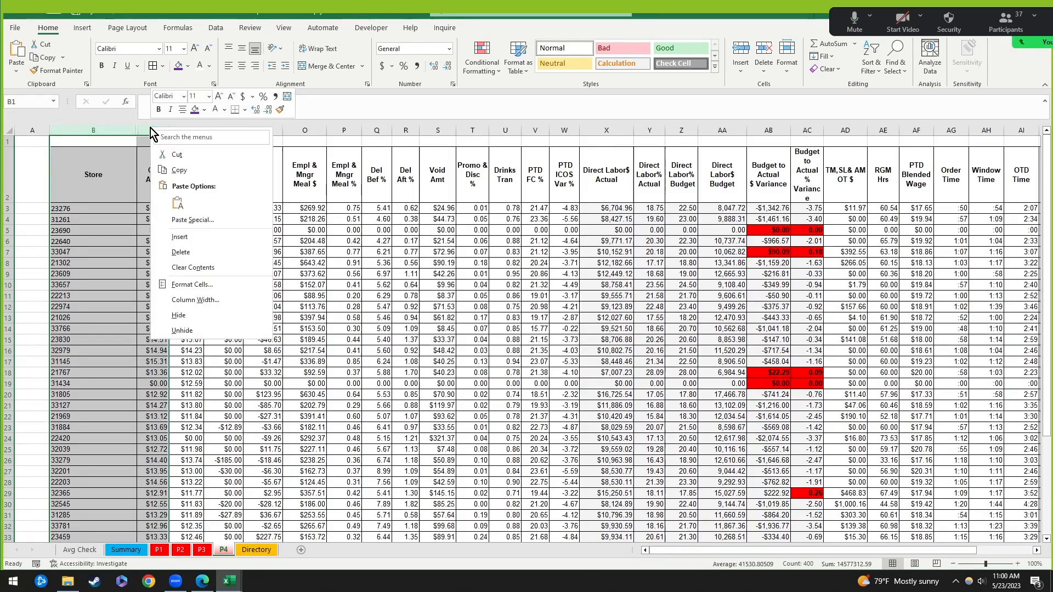
pyautogui.click(186, 328)
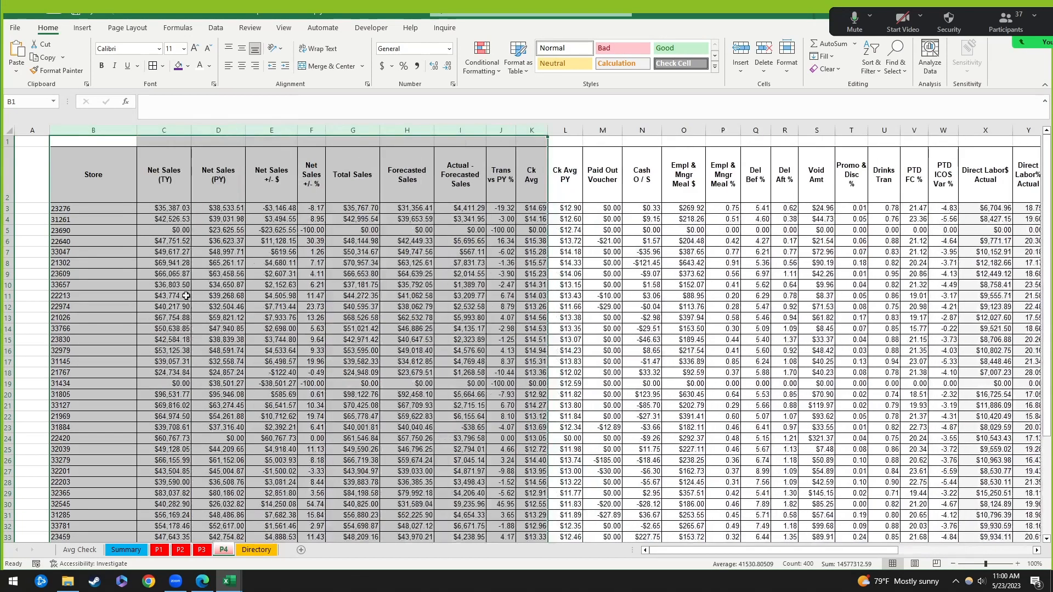
pyautogui.click(180, 210)
pyautogui.scroll(-5, 179, 249)
pyautogui.scroll(5, 164, 225)
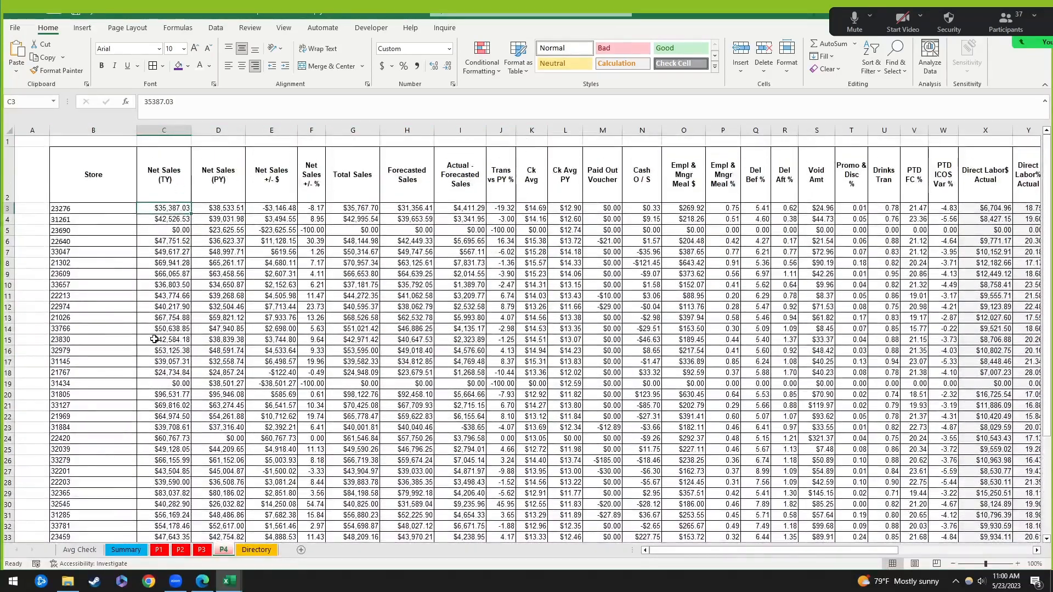
pyautogui.click(80, 549)
pyautogui.click(126, 549)
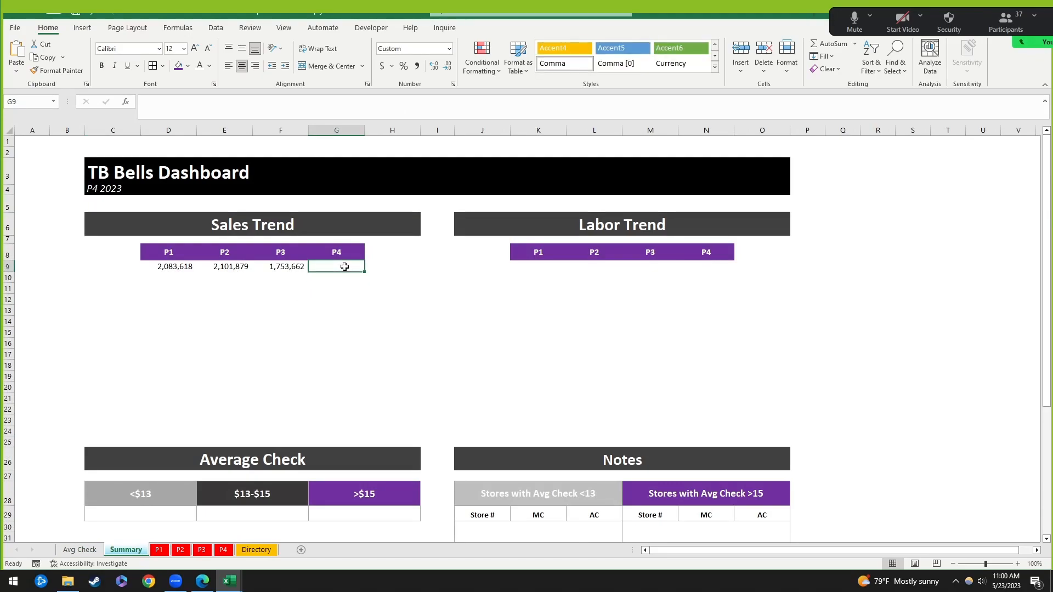
# Step: Link Sales Trend P4 (G9) to the P4 sheet's C41 total, 1,787,664
pyautogui.write('=')
pyautogui.click(223, 549)
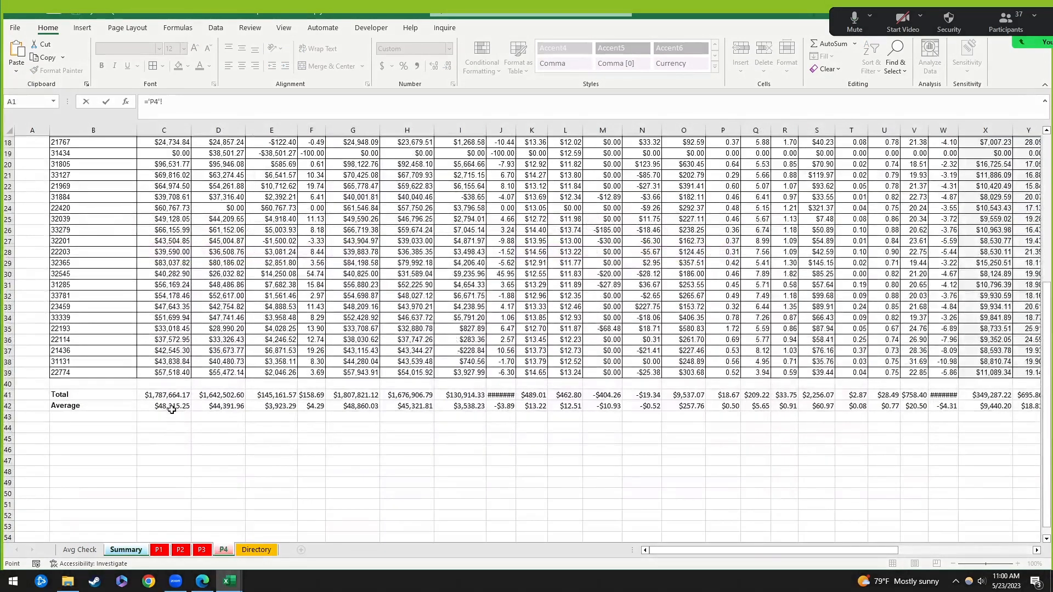
pyautogui.click(173, 393)
pyautogui.press('Return')
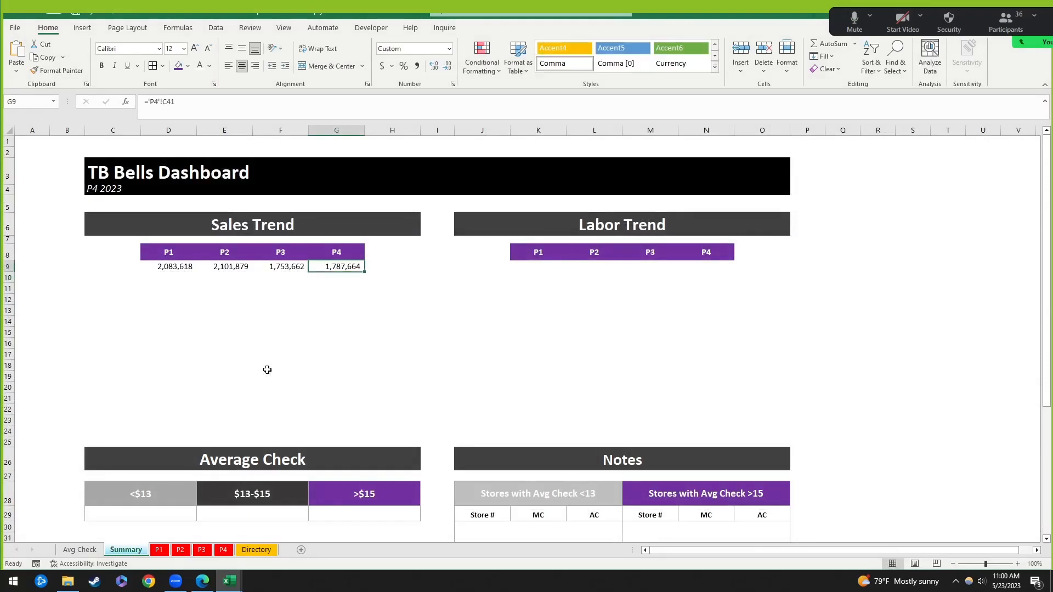
# Step: Select the four Sales Trend totals D9:G9 to review them together
pyautogui.moveTo(172, 266); pyautogui.dragTo(348, 263)
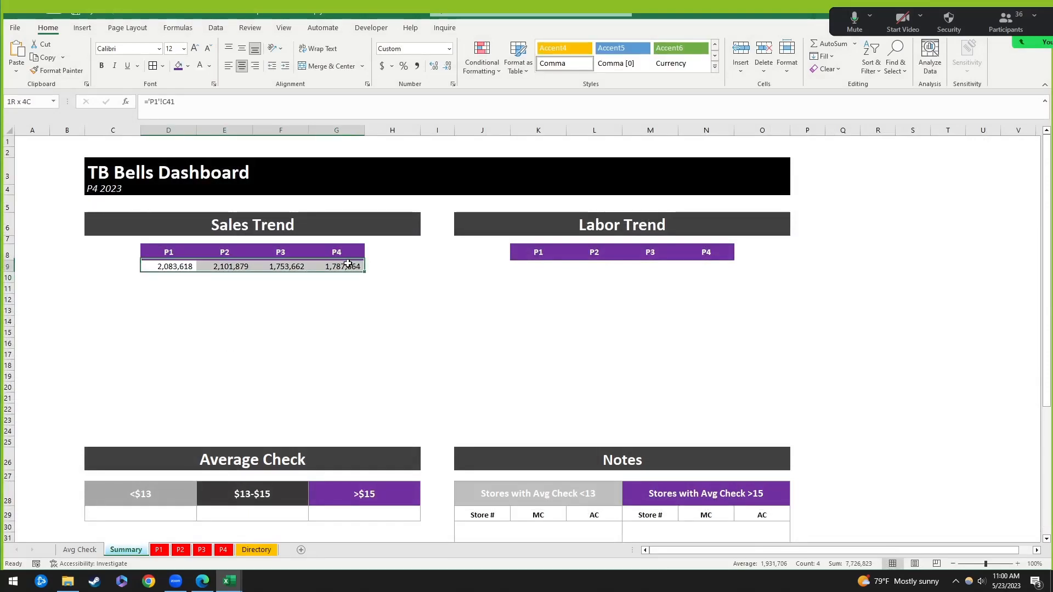
pyautogui.click(394, 341)
pyautogui.click(170, 265)
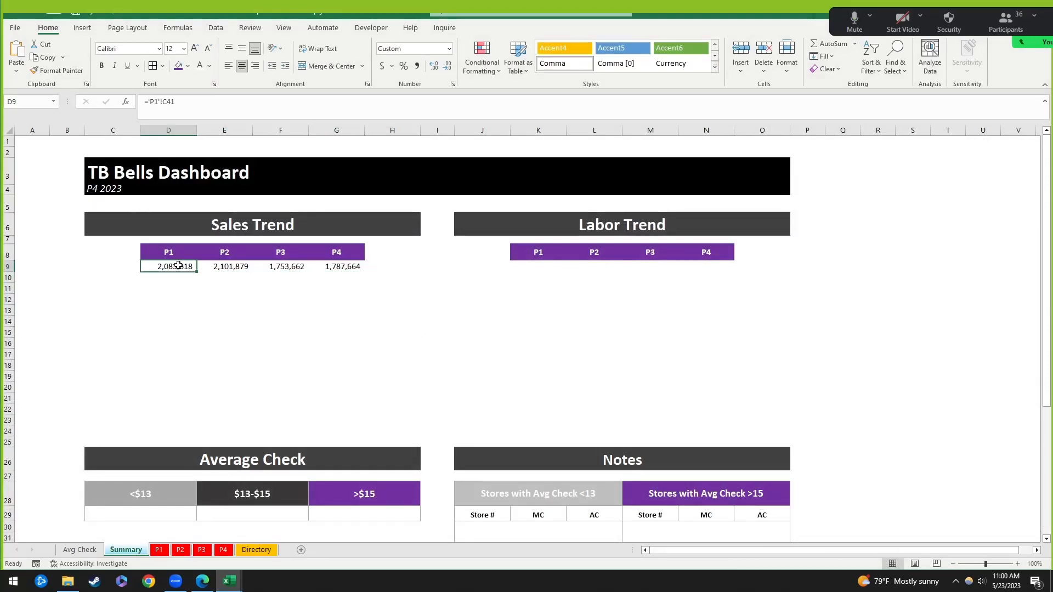
pyautogui.click(317, 323)
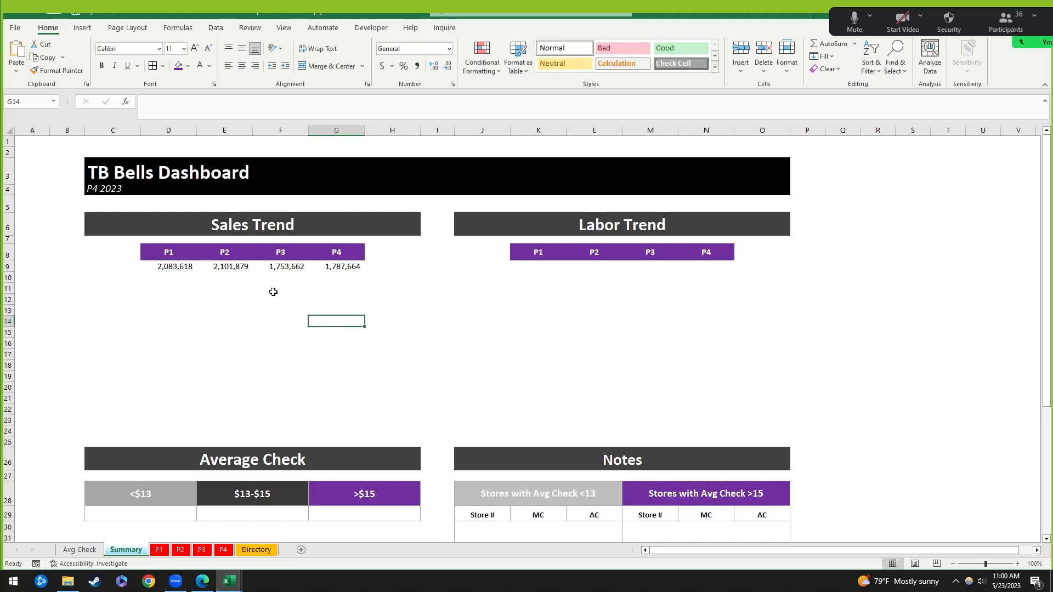
pyautogui.click(177, 267)
pyautogui.moveTo(176, 267); pyautogui.dragTo(335, 262)
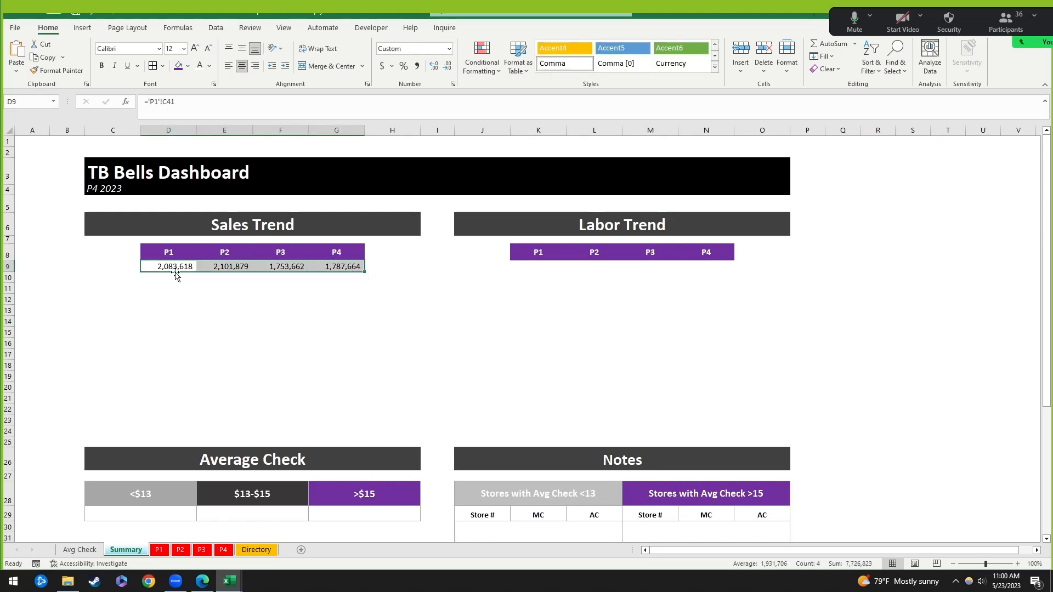
pyautogui.click(155, 278)
pyautogui.moveTo(176, 268); pyautogui.dragTo(364, 268)
pyautogui.click(544, 264)
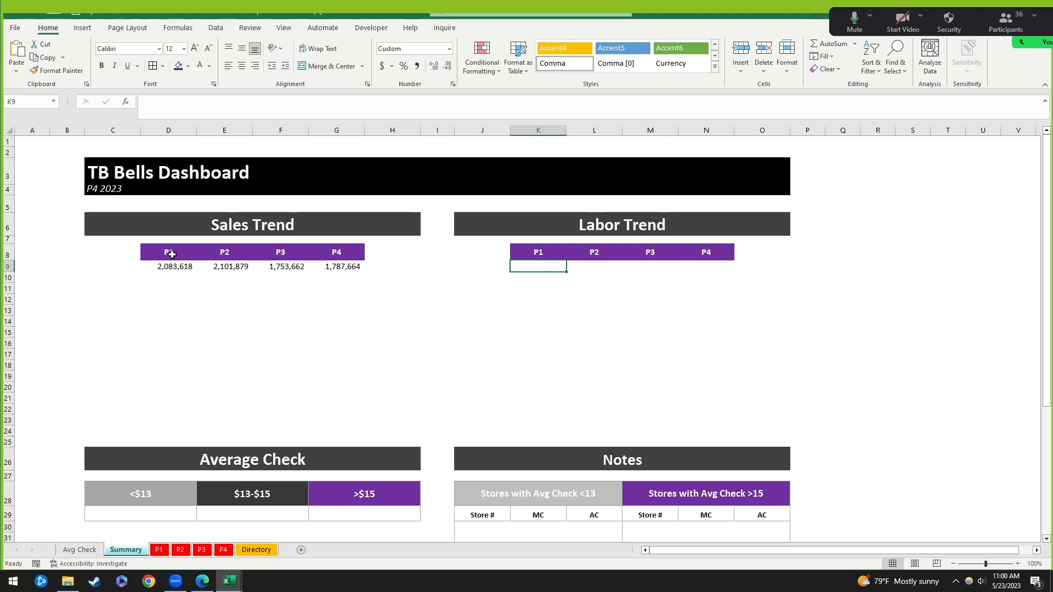
# Step: Review the Sales Trend headers and the D9:G9 totals' sheet-reference formulas
pyautogui.click(175, 266)
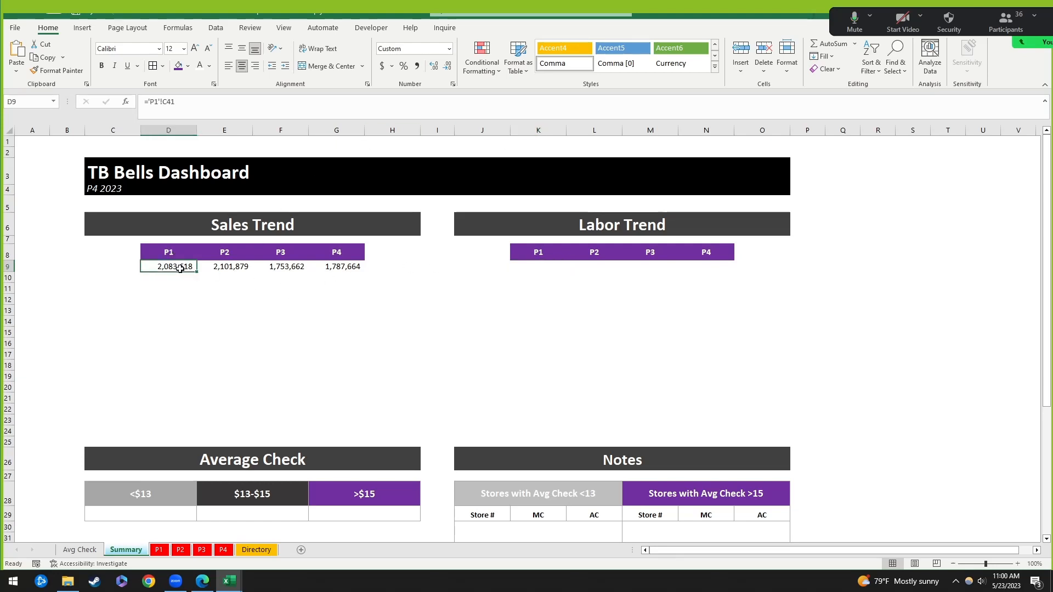
pyautogui.click(556, 266)
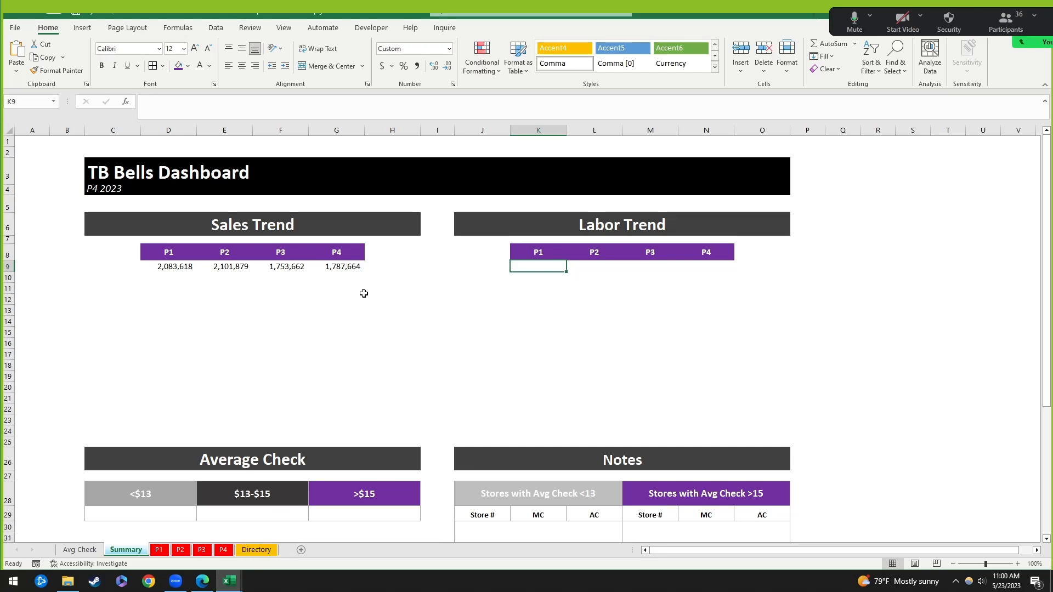
pyautogui.click(169, 254)
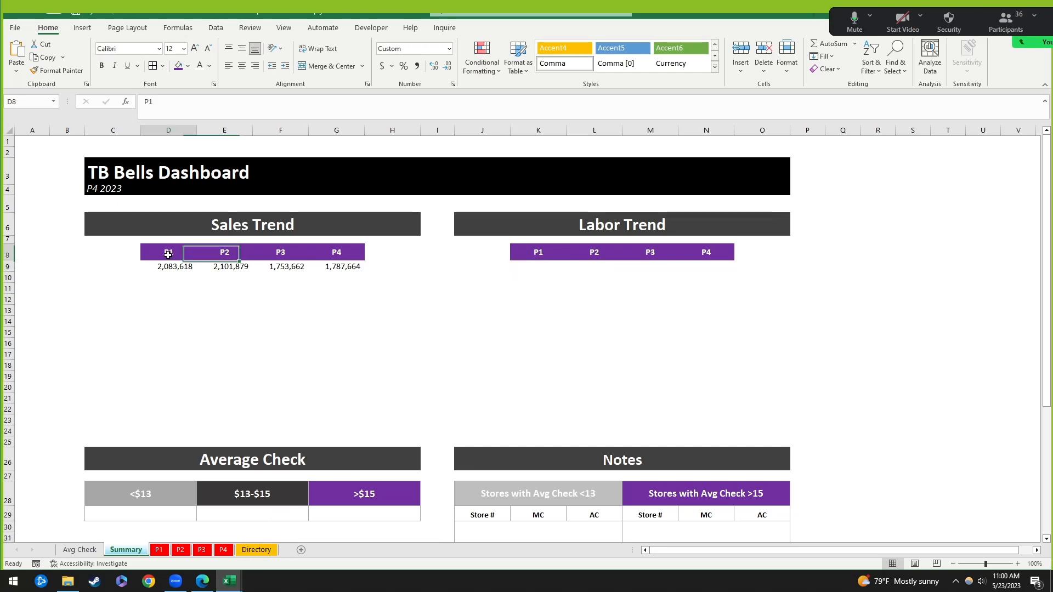
pyautogui.click(349, 253)
pyautogui.moveTo(169, 267); pyautogui.dragTo(343, 266)
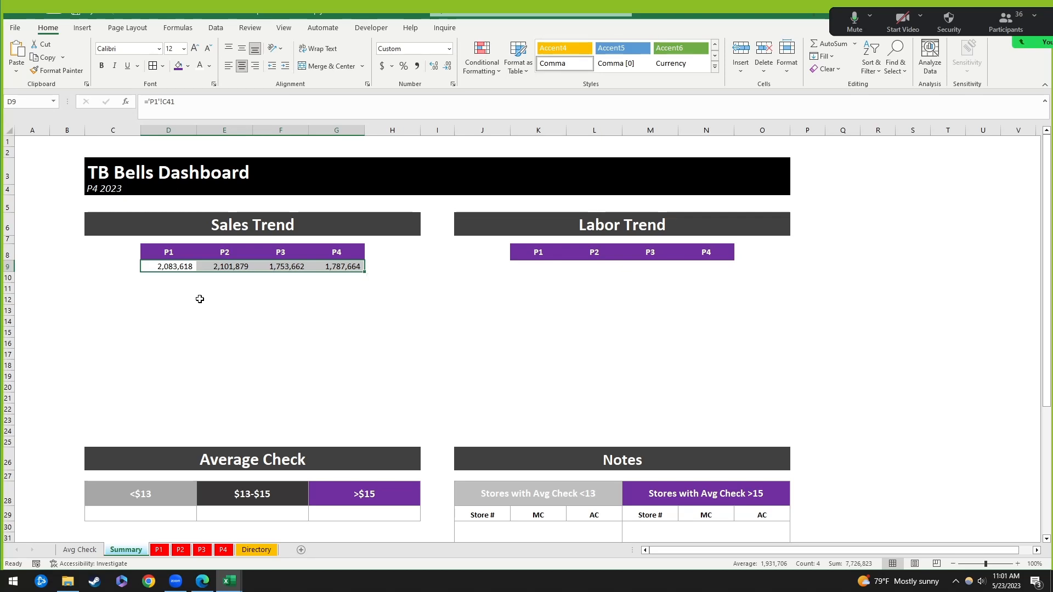
pyautogui.moveTo(174, 267); pyautogui.dragTo(343, 267)
pyautogui.click(165, 267)
pyautogui.click(299, 357)
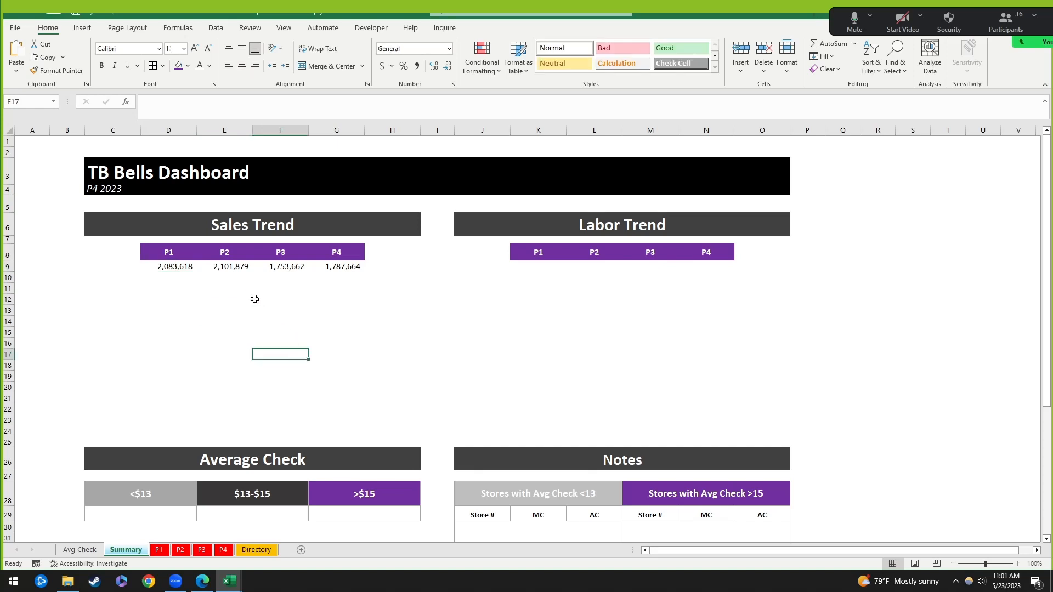
pyautogui.click(186, 267)
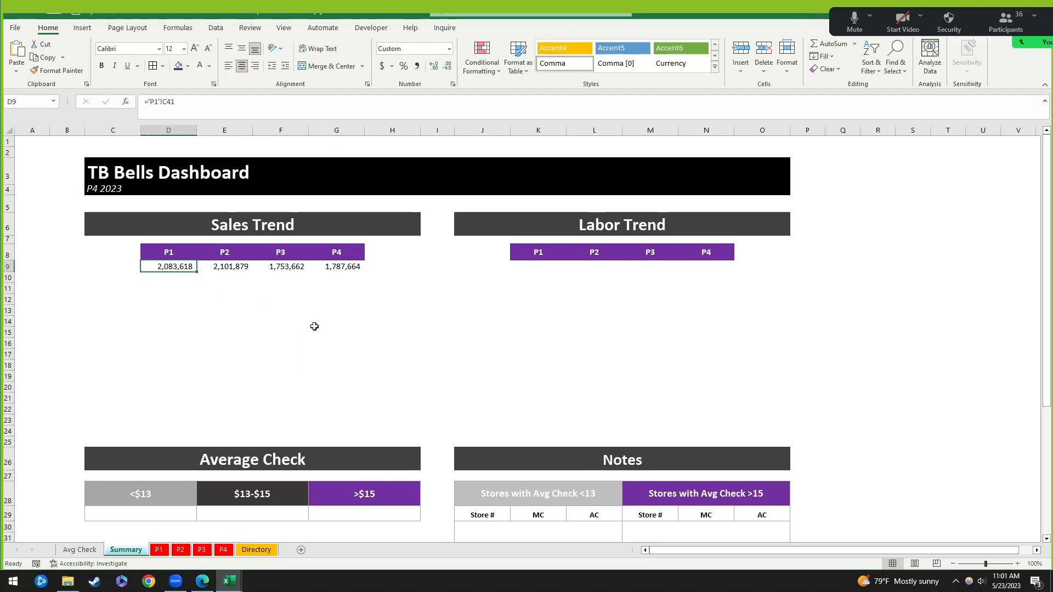
pyautogui.click(299, 309)
pyautogui.click(177, 267)
# Step: Compare the P1 and P4 Sales Trend formulas, then open the P1 data sheet
pyautogui.click(224, 550)
pyautogui.click(125, 550)
pyautogui.click(214, 279)
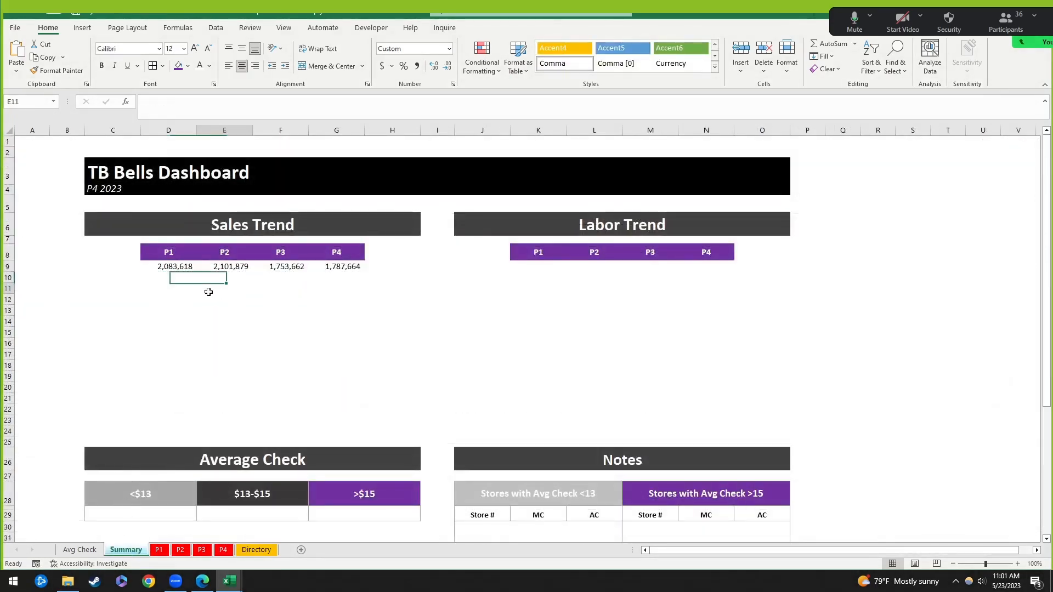
pyautogui.click(168, 268)
pyautogui.click(343, 267)
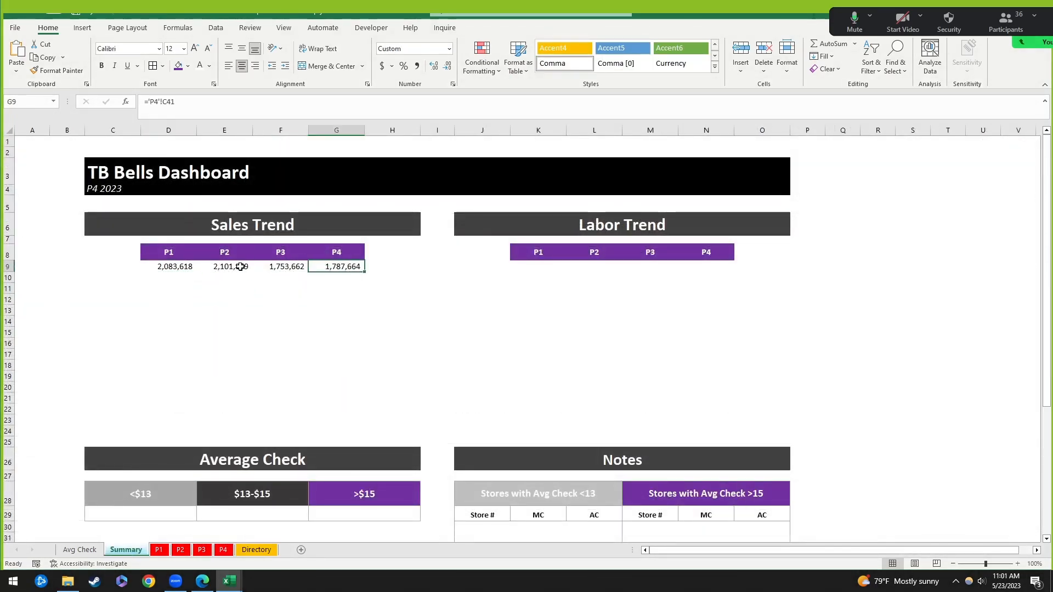
pyautogui.click(153, 266)
pyautogui.click(343, 266)
pyautogui.click(171, 267)
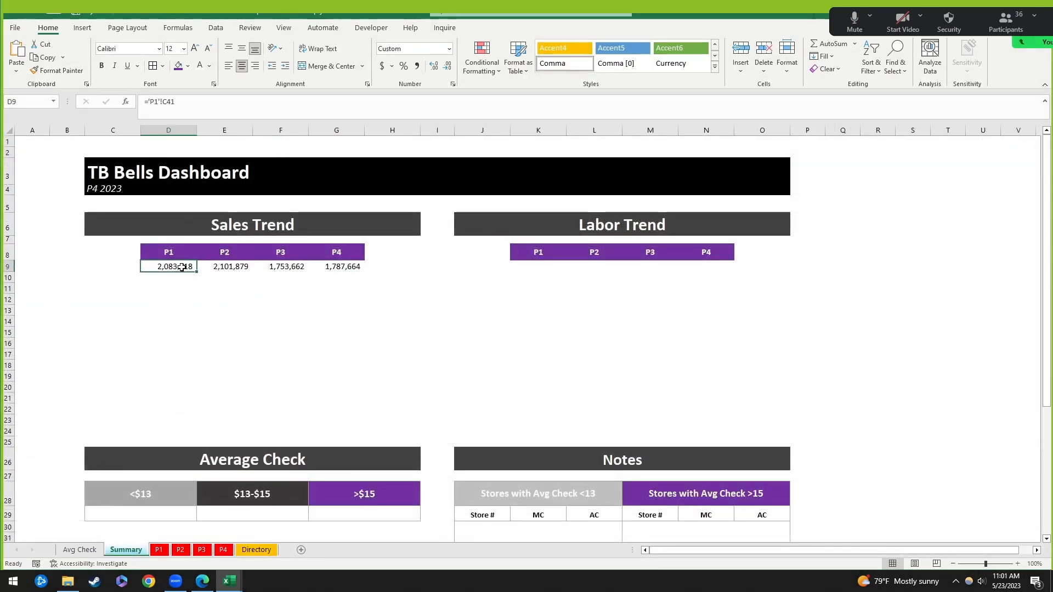
pyautogui.click(159, 549)
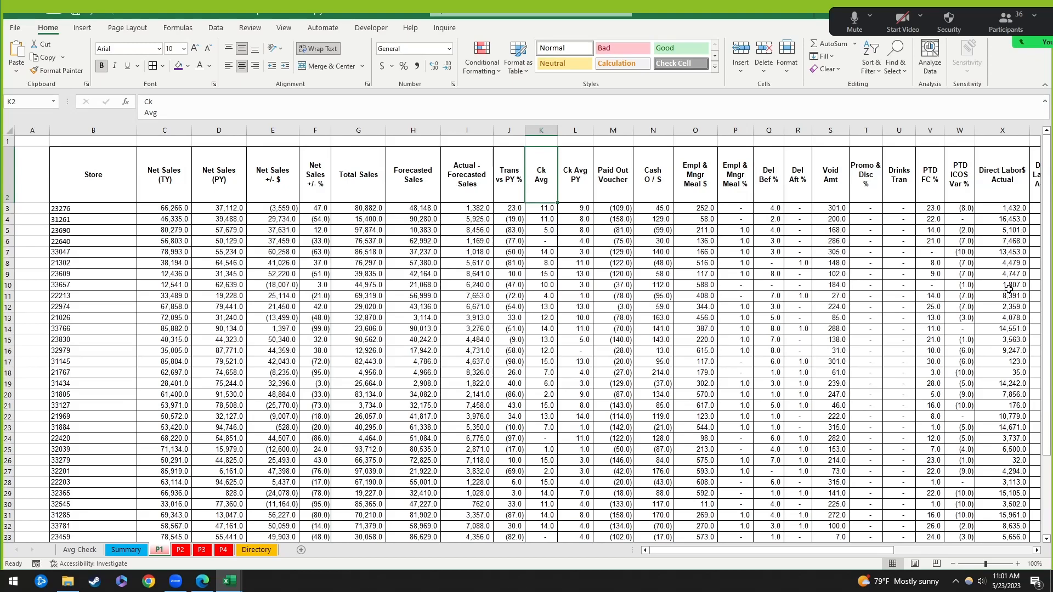
# Step: Locate the Direct Labor$ Actual total on the P1 sheet, then return to Summary
pyautogui.moveTo(890, 557); pyautogui.dragTo(981, 557)
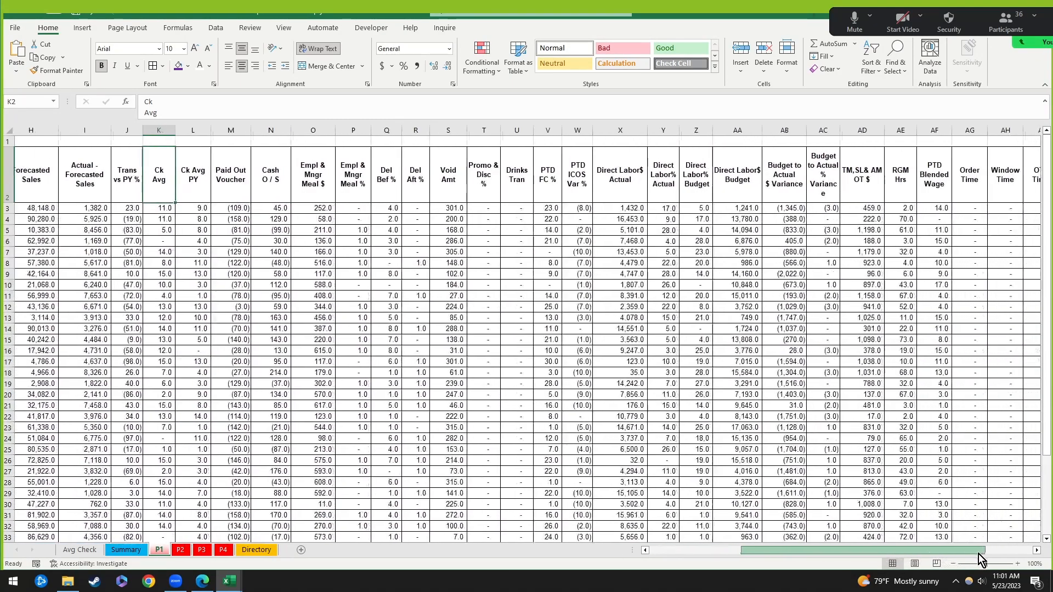
pyautogui.click(620, 130)
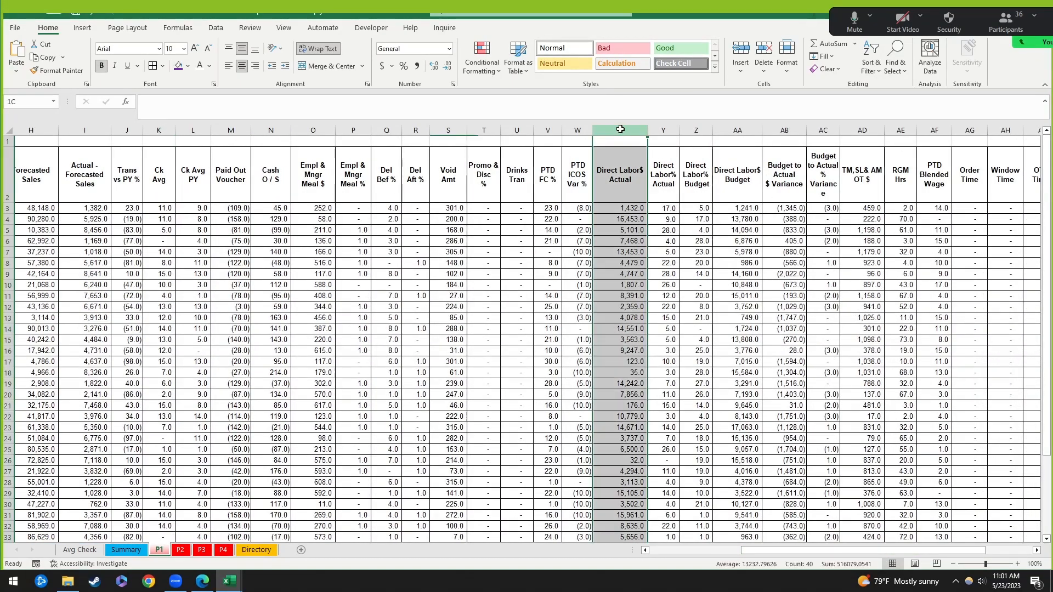
pyautogui.scroll(-6, 656, 420)
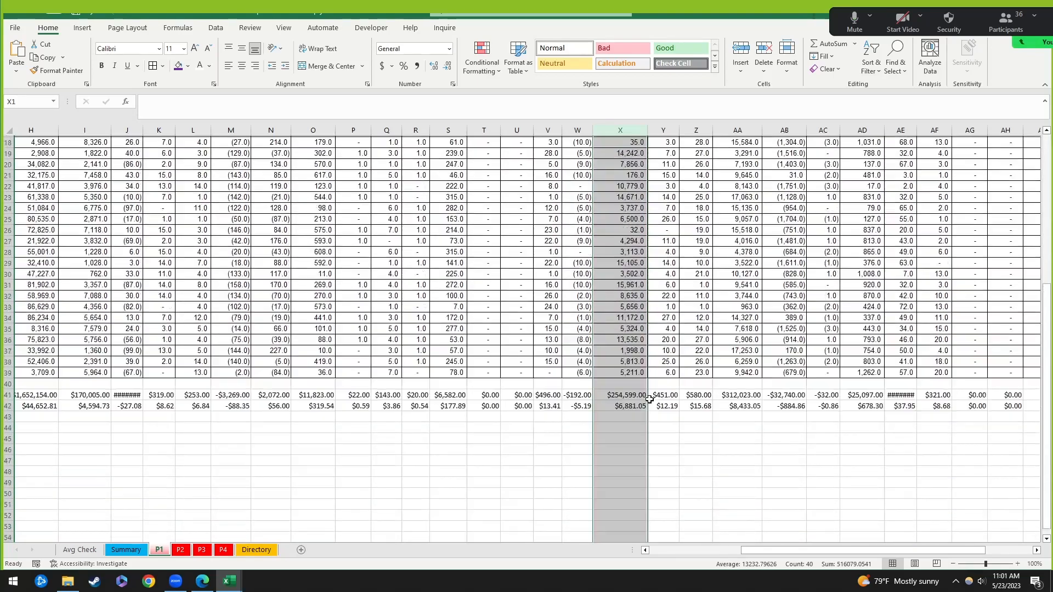
pyautogui.click(628, 396)
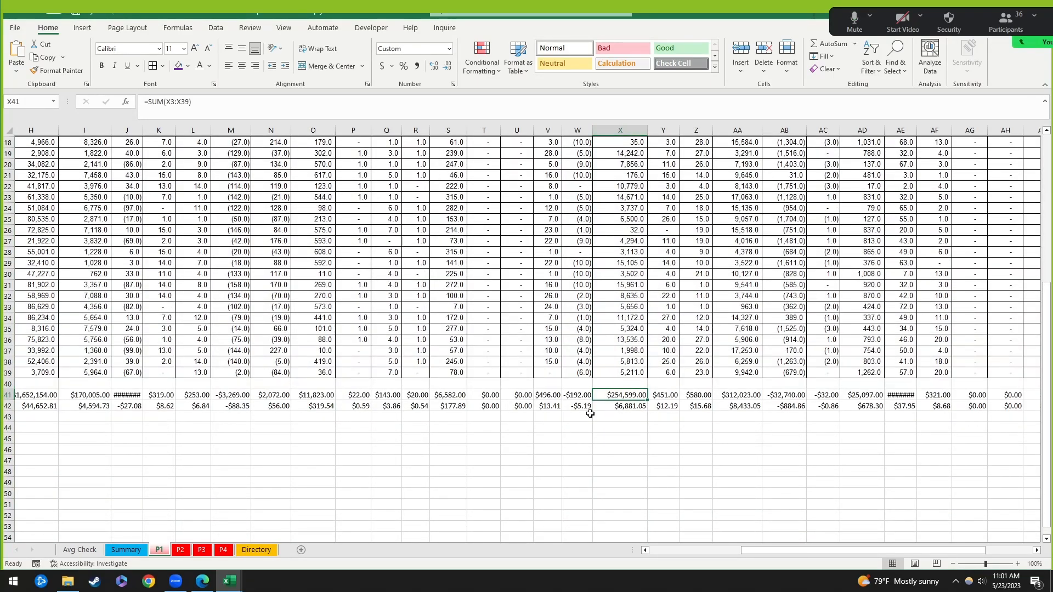
pyautogui.click(82, 550)
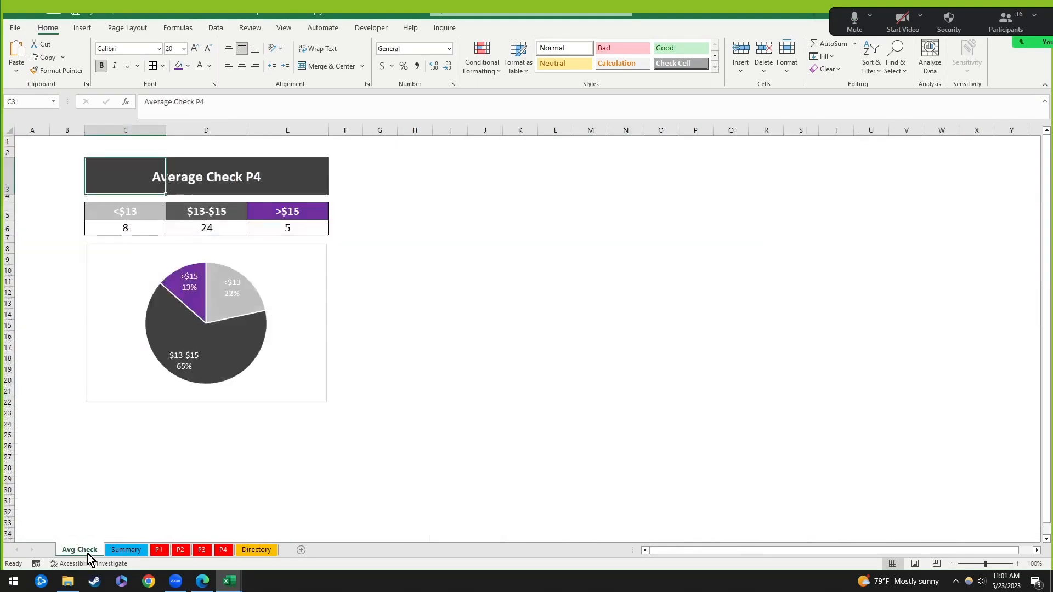
pyautogui.click(126, 550)
# Step: Link Labor Trend P1 (K9) to ='P1'!X41, showing 254,599
pyautogui.click(529, 264)
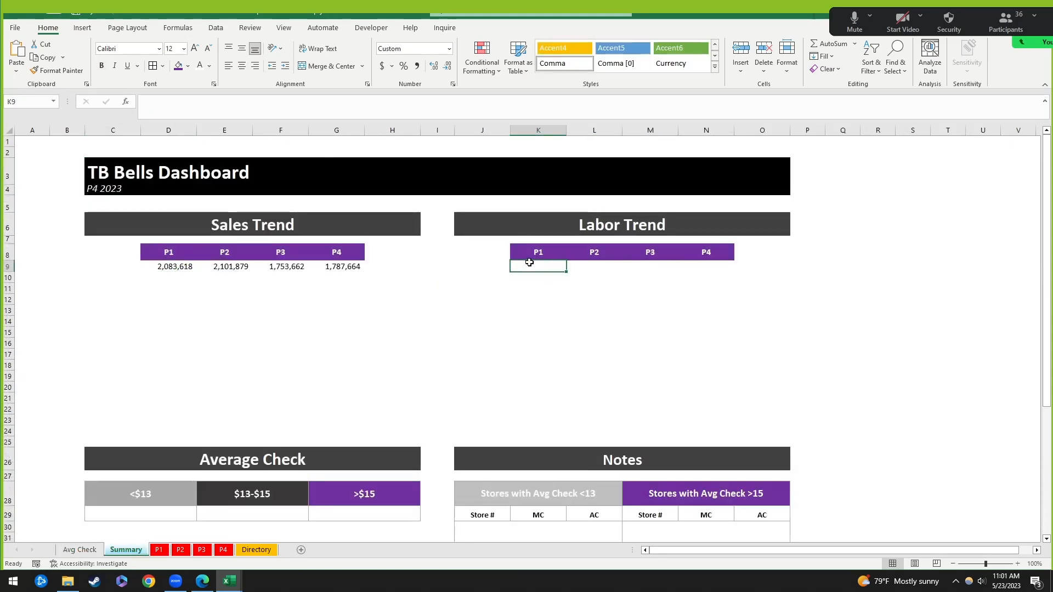
pyautogui.write('=')
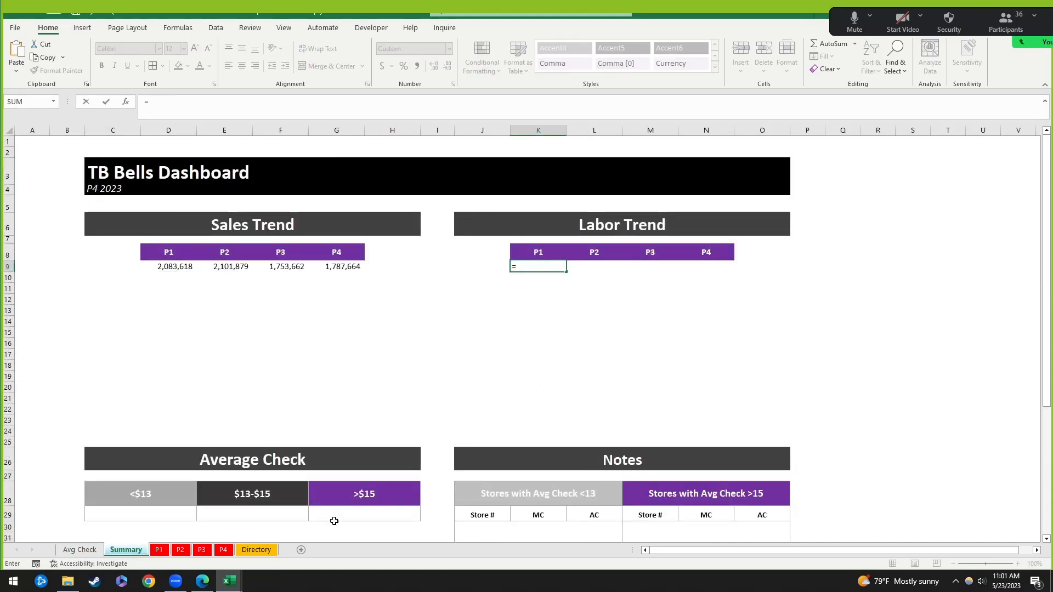
pyautogui.click(158, 551)
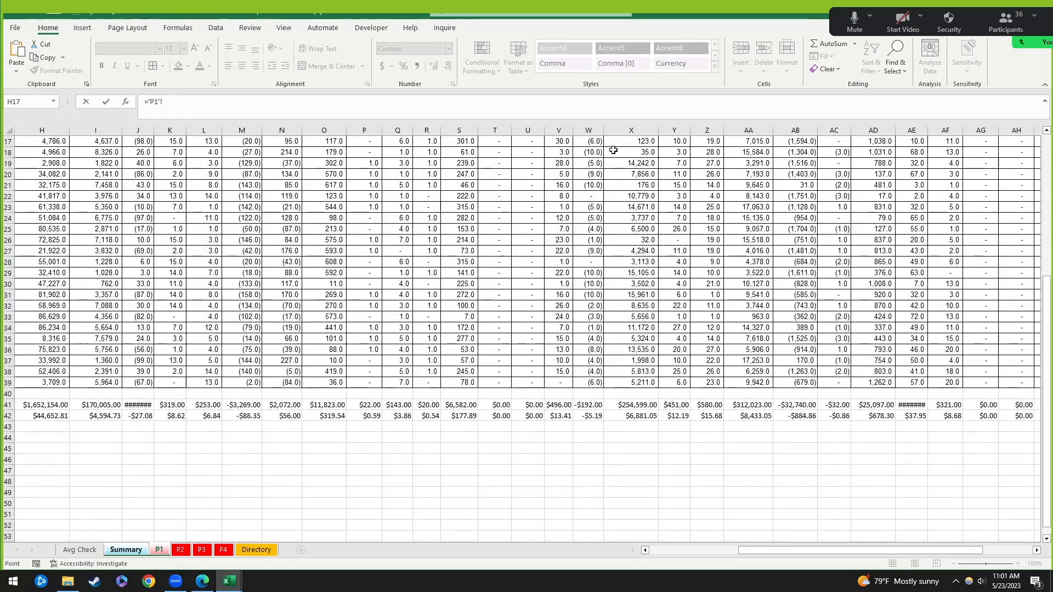
pyautogui.click(642, 406)
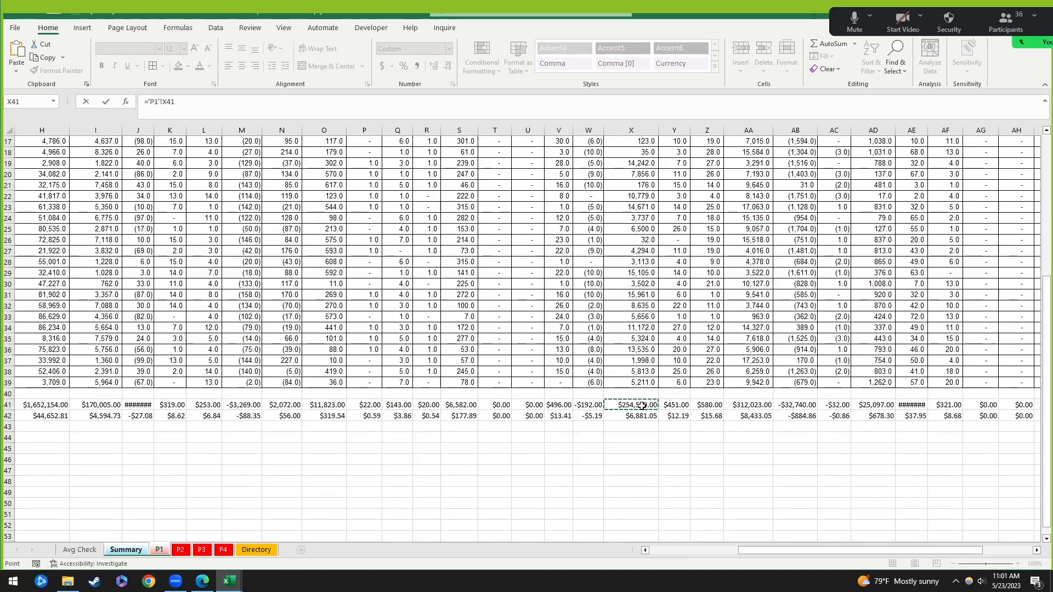
pyautogui.press('Return')
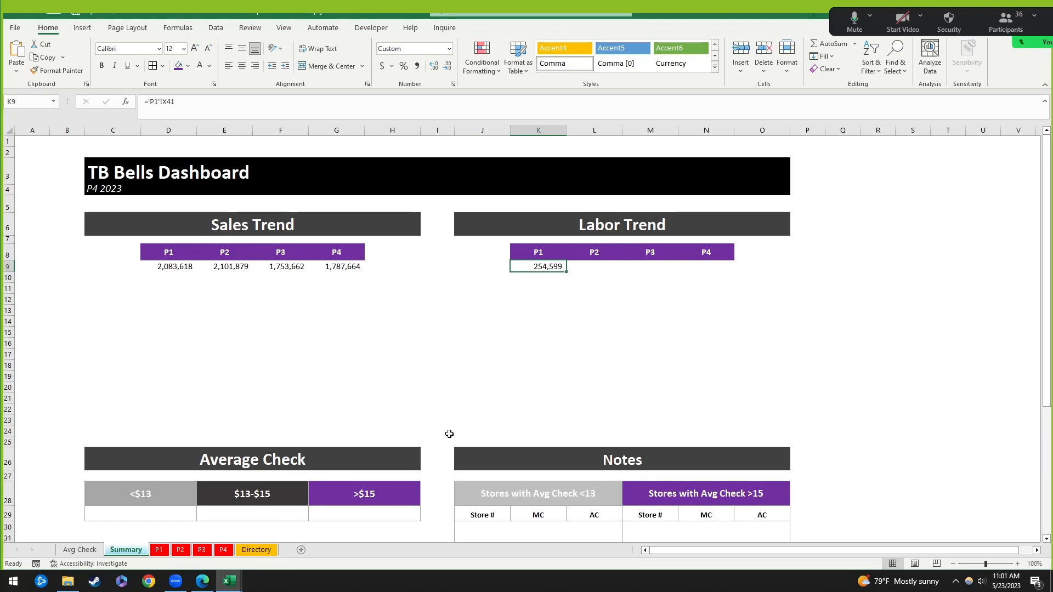
# Step: Copy K9's formula text and paste it into L9:N9, triggering a size warning
pyautogui.click(603, 299)
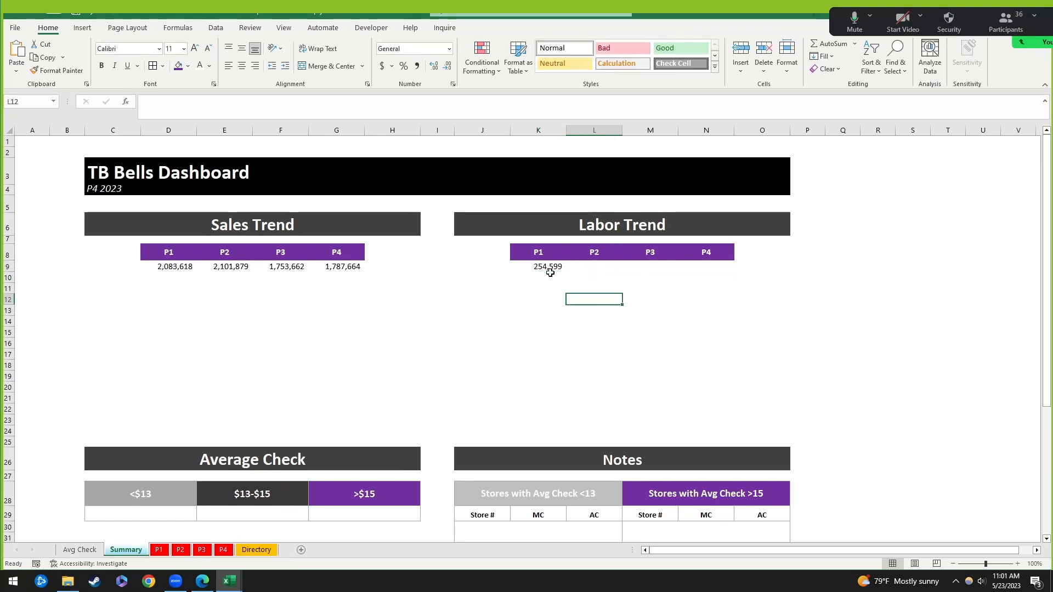
pyautogui.click(550, 271)
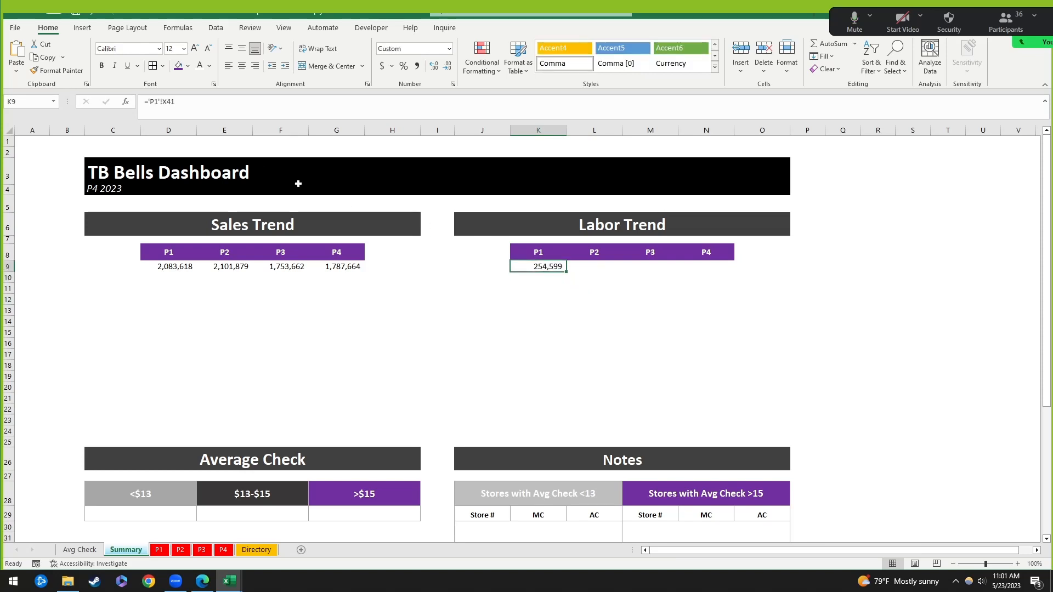
pyautogui.moveTo(184, 104); pyautogui.dragTo(142, 103)
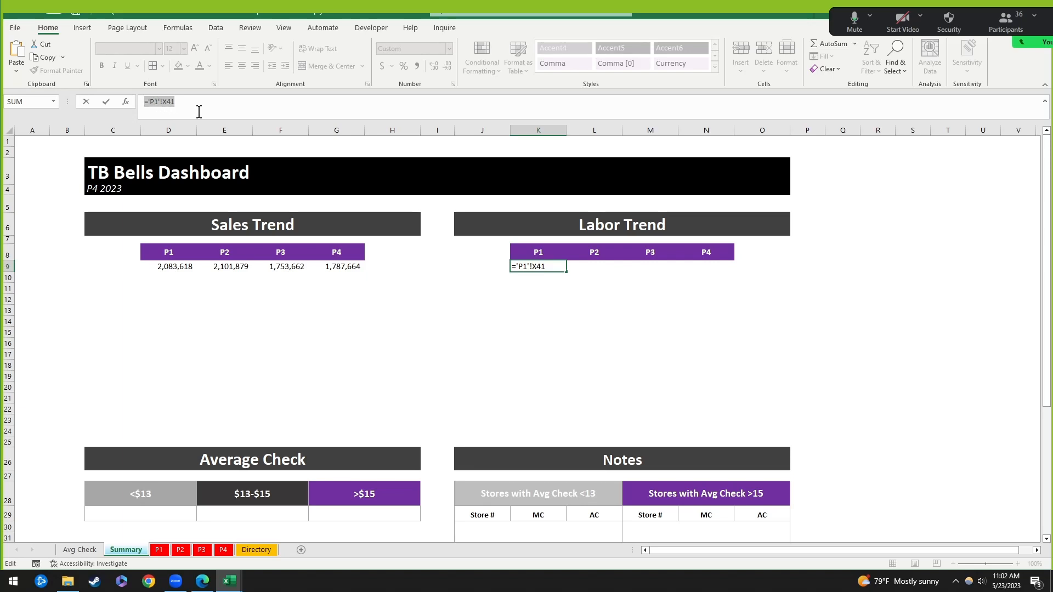
pyautogui.press('Tab')
pyautogui.moveTo(611, 267); pyautogui.dragTo(722, 266)
pyautogui.hotkey('ctrl', 'v')
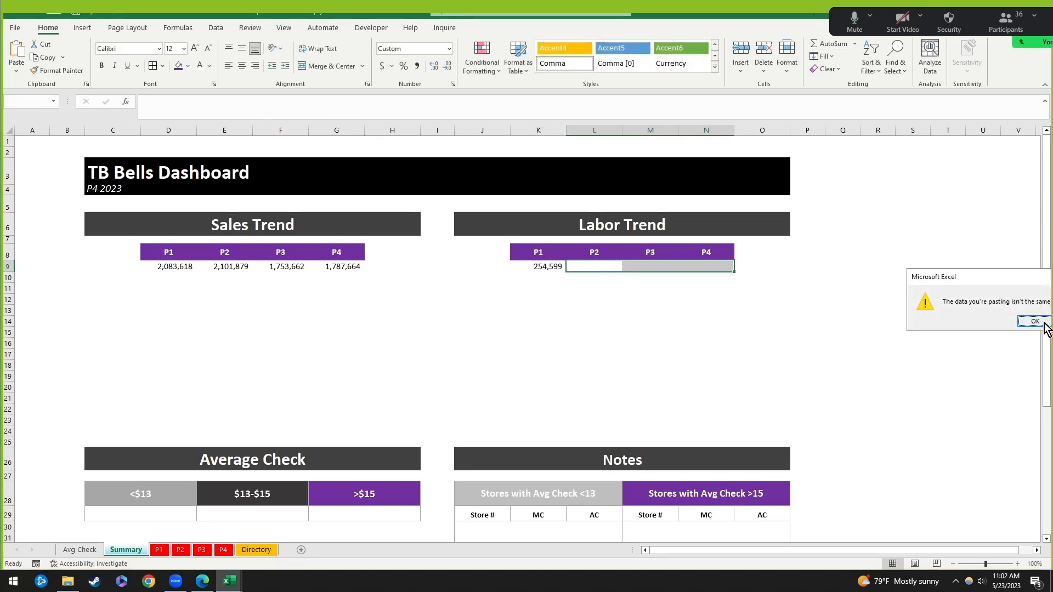
# Step: Dismiss the warning and paste K9's labor formula into L9, M9 and N9
pyautogui.click(1043, 323)
pyautogui.click(598, 299)
pyautogui.click(596, 266)
pyautogui.hotkey('ctrl', 'c')
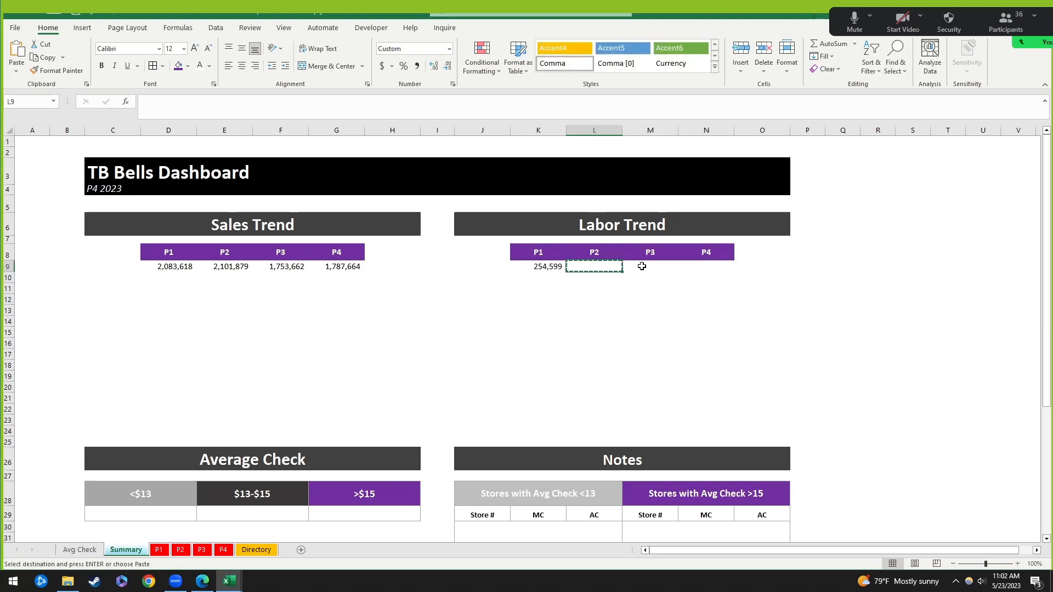
pyautogui.click(547, 270)
pyautogui.press('Escape')
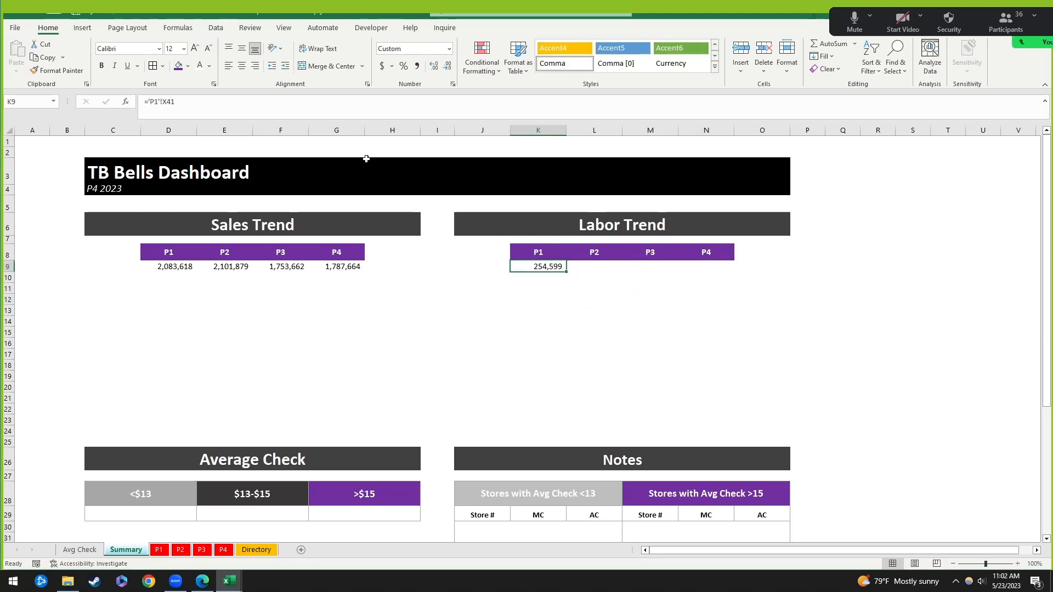
pyautogui.press('F2')
pyautogui.press('Tab')
pyautogui.hotkey('ctrl', 'v')
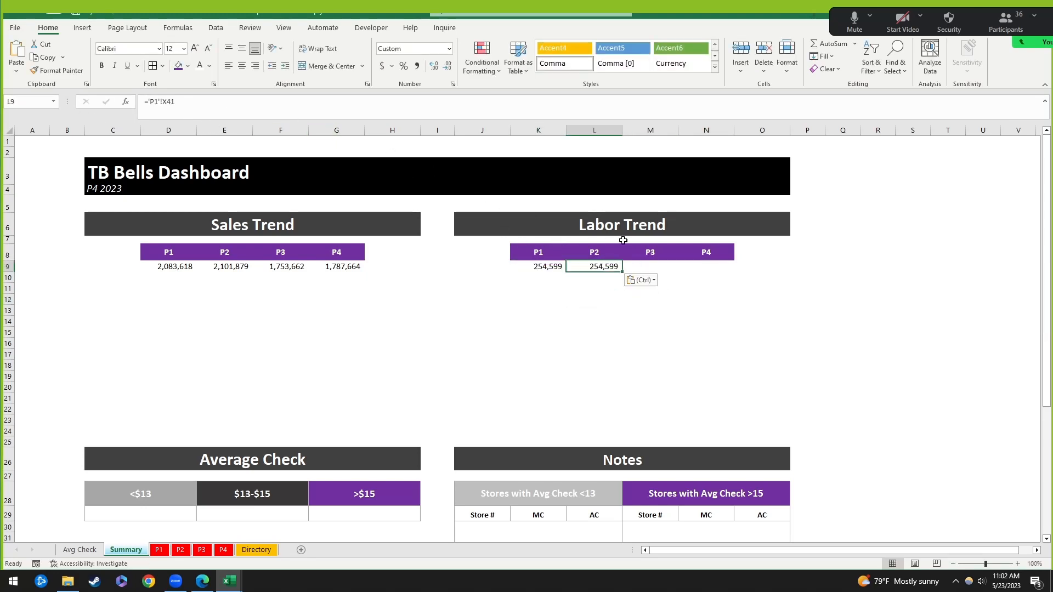
pyautogui.click(654, 264)
pyautogui.hotkey('ctrl', 'v')
pyautogui.click(718, 265)
pyautogui.hotkey('ctrl', 'v')
# Step: Repoint L9 to sheet P2 (279,326) and M9 to sheet P3 (343,648)
pyautogui.click(599, 265)
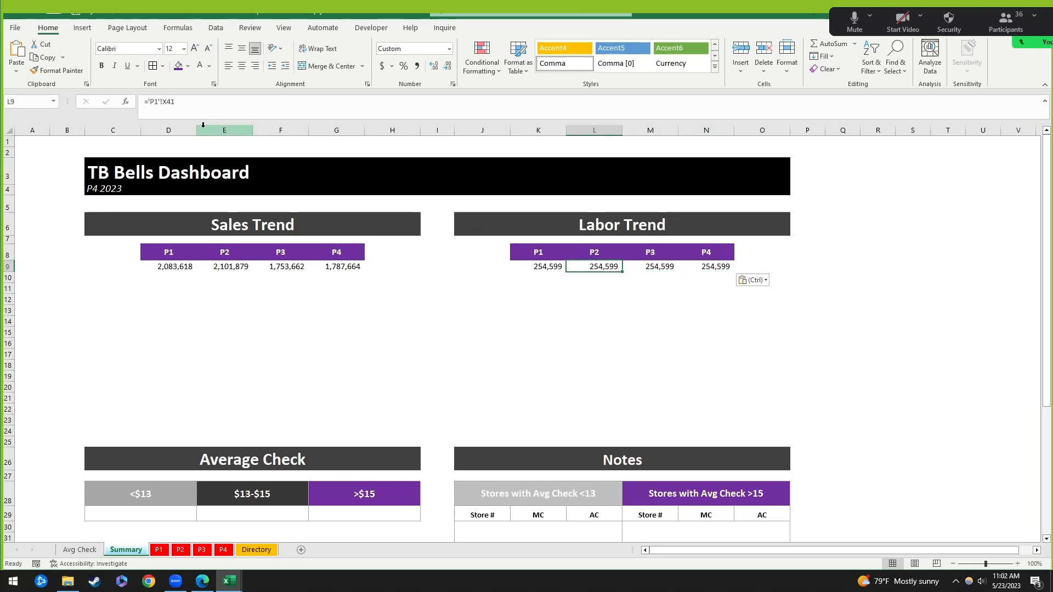
pyautogui.click(159, 103)
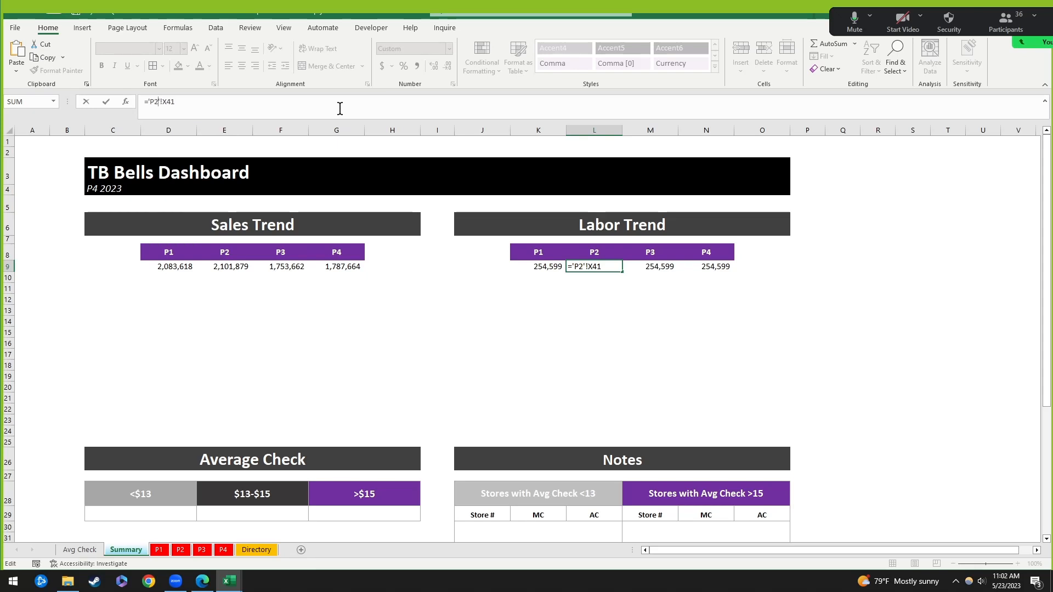
pyautogui.press('Return')
pyautogui.press('Up')
pyautogui.press('Right')
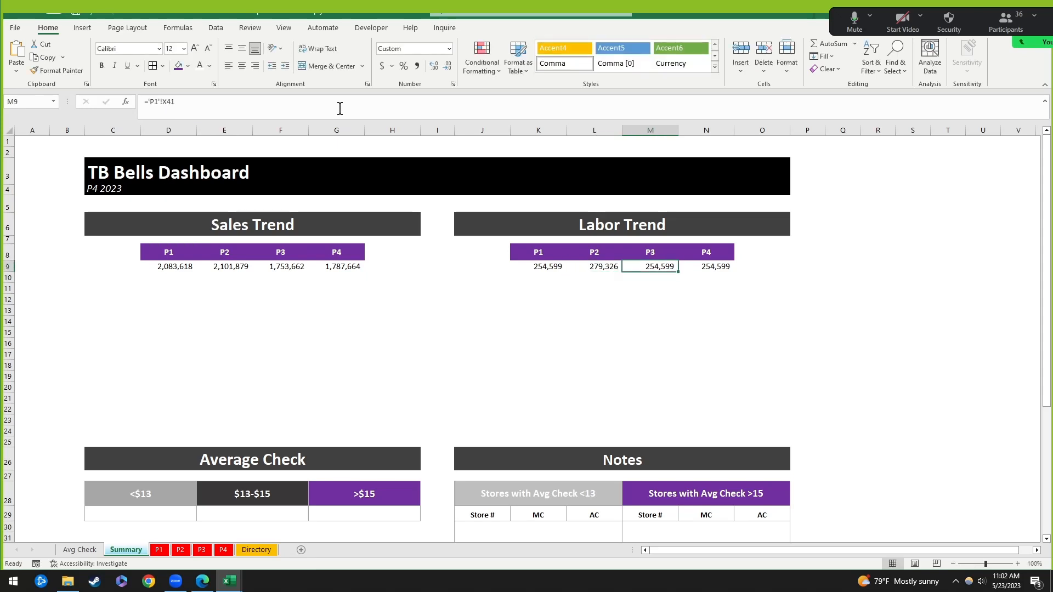
pyautogui.click(156, 102)
pyautogui.press('BackSpace')
pyautogui.write('3')
pyautogui.press('Return')
# Step: Repoint N9's formula to the P4 sheet's X41 total, 349,287
pyautogui.press('Up')
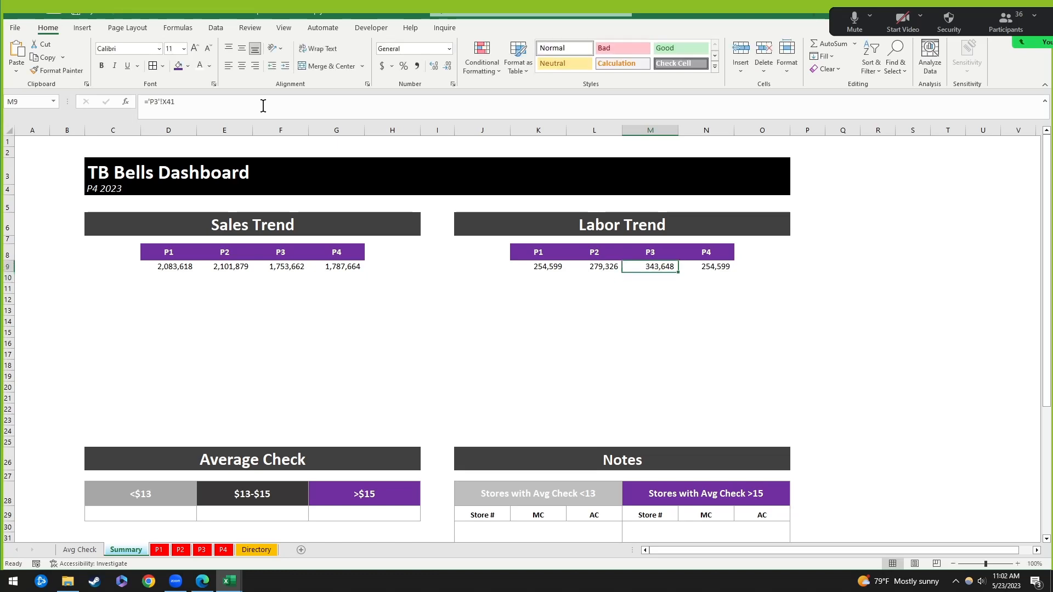
pyautogui.press('Right')
pyautogui.click(158, 102)
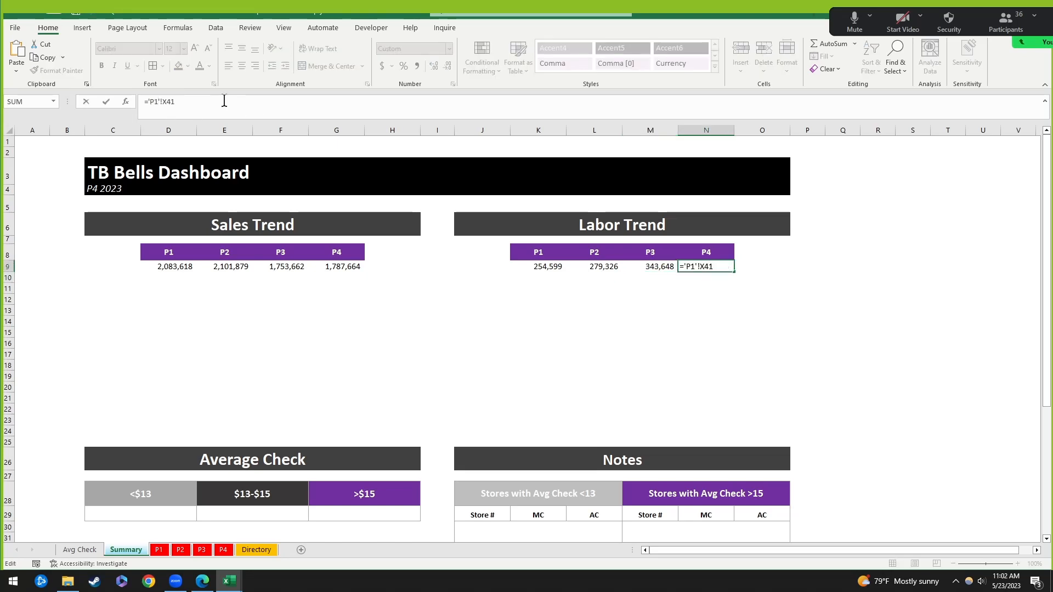
pyautogui.press('BackSpace')
pyautogui.write('4')
pyautogui.press('Return')
pyautogui.press('Up')
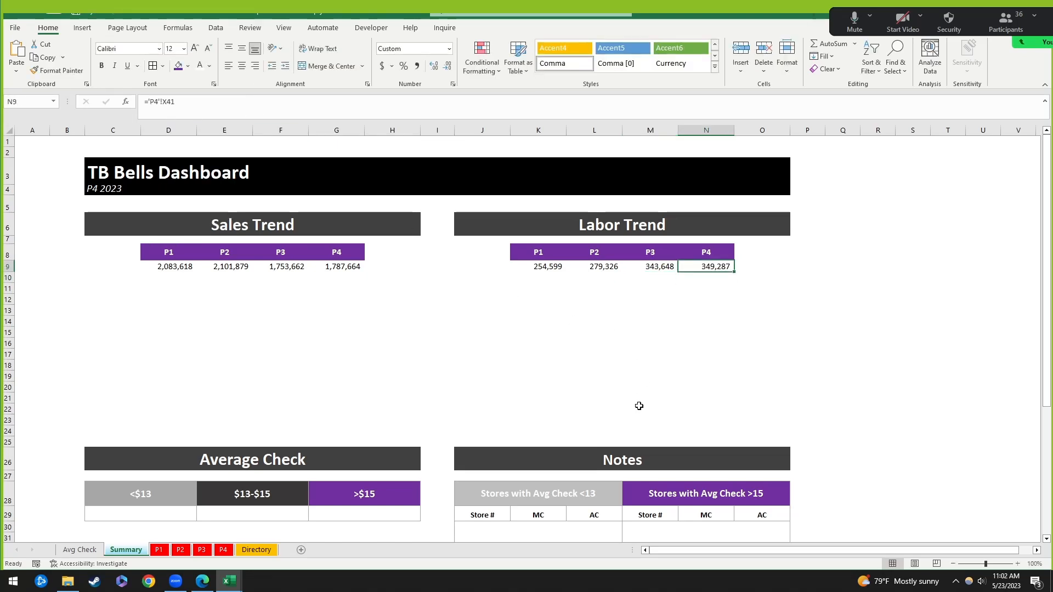
pyautogui.click(235, 110)
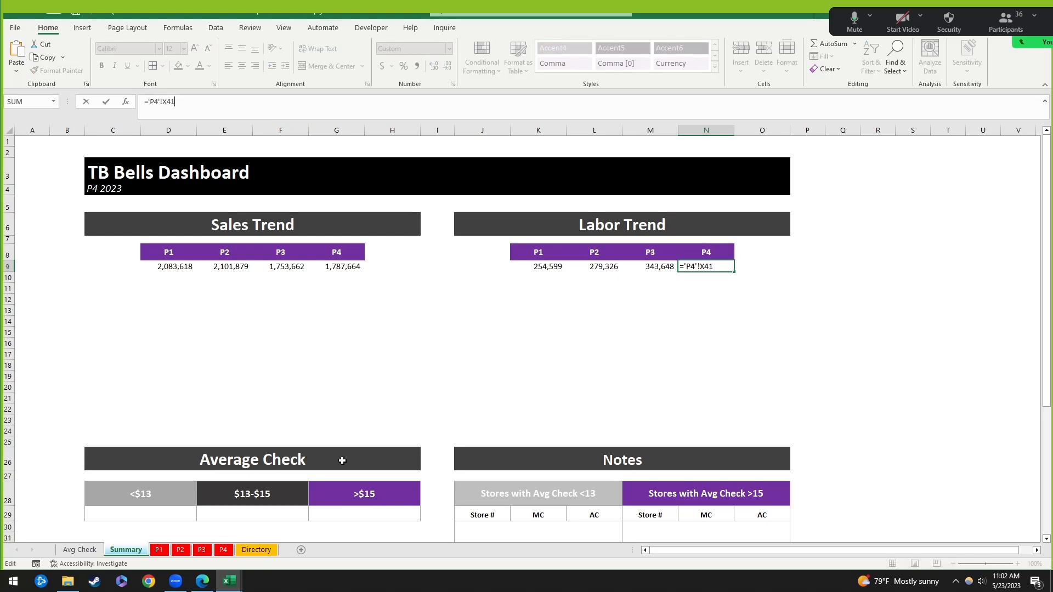
# Step: On the P4 sheet, locate the Direct Labor$ Actual total in cell X41
pyautogui.click(222, 550)
pyautogui.scroll(2, 960, 142)
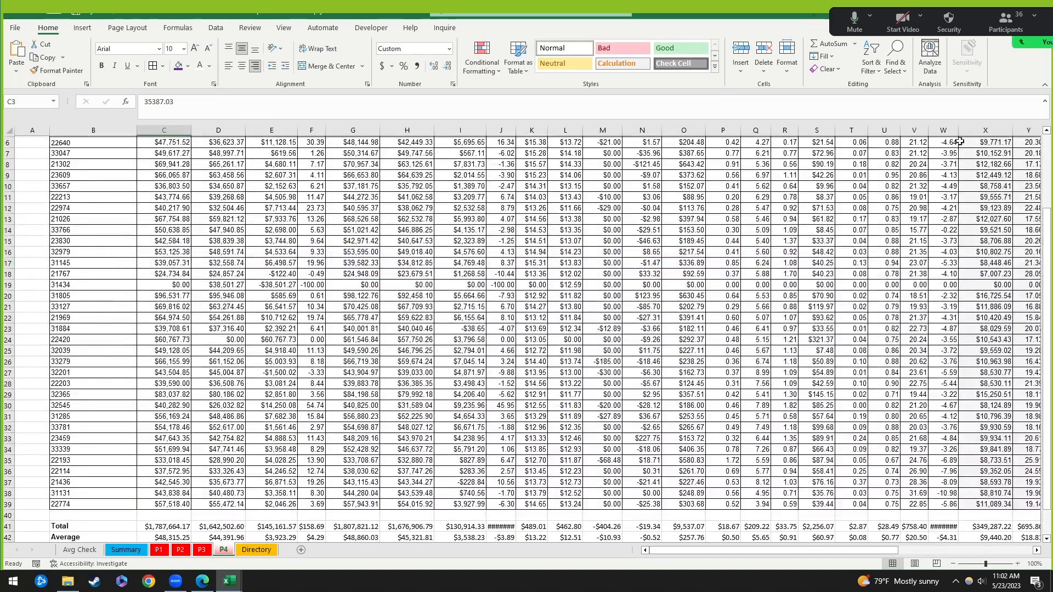
pyautogui.click(961, 132)
pyautogui.scroll(2, 961, 274)
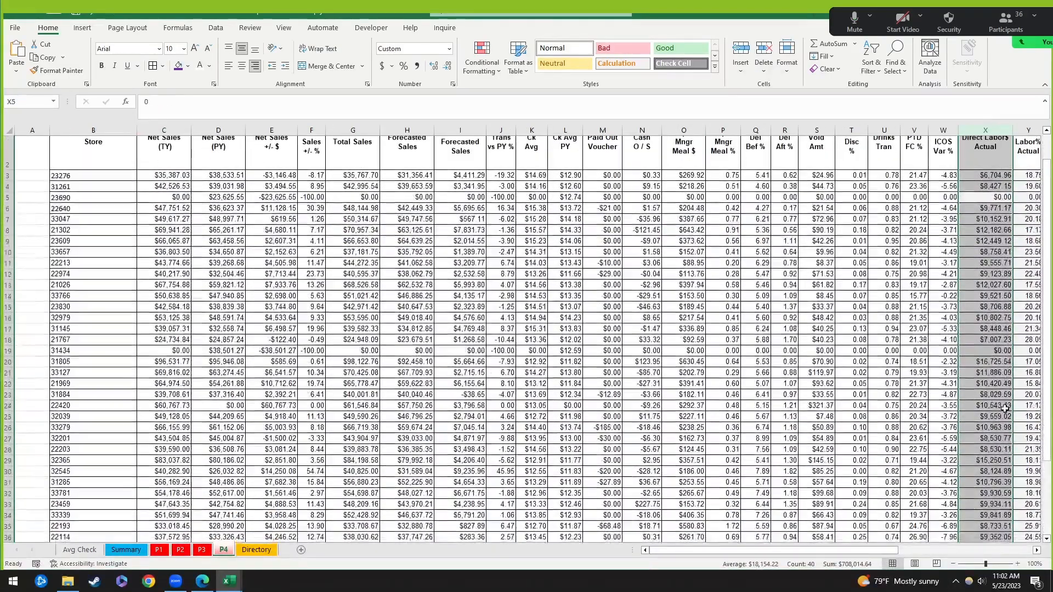
pyautogui.scroll(-4, 1005, 409)
pyautogui.click(992, 429)
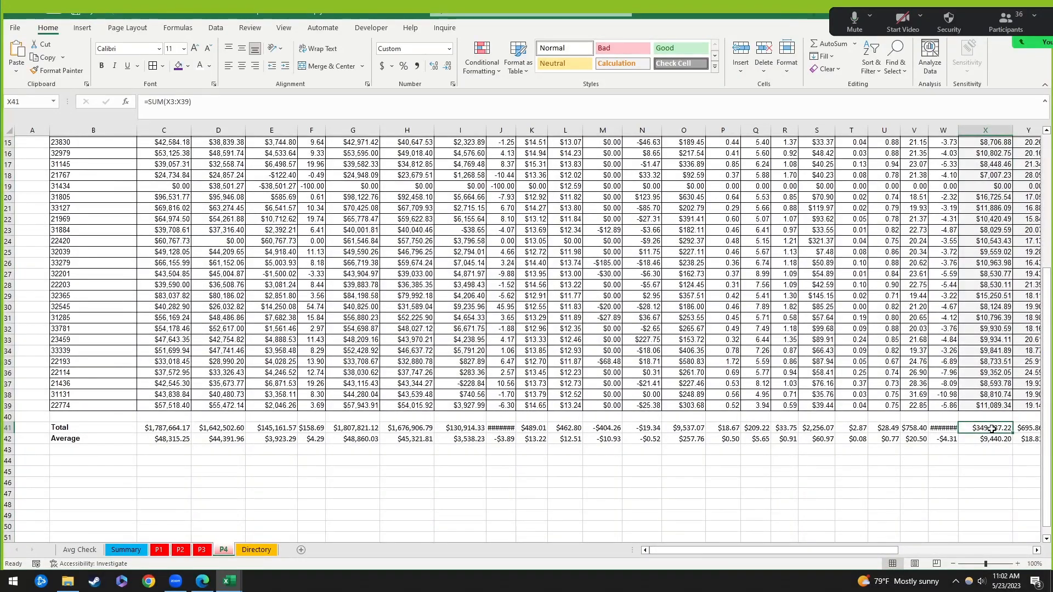
# Step: After a glance at P1, inspect the P1 Labor Trend formula on the Summary dashboard
pyautogui.click(123, 556)
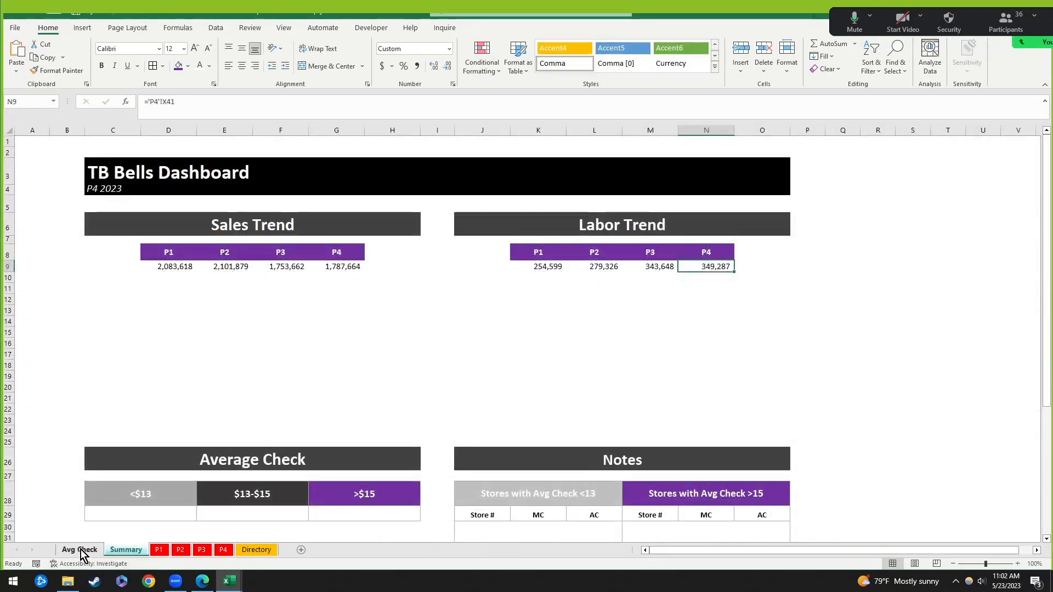
pyautogui.click(158, 550)
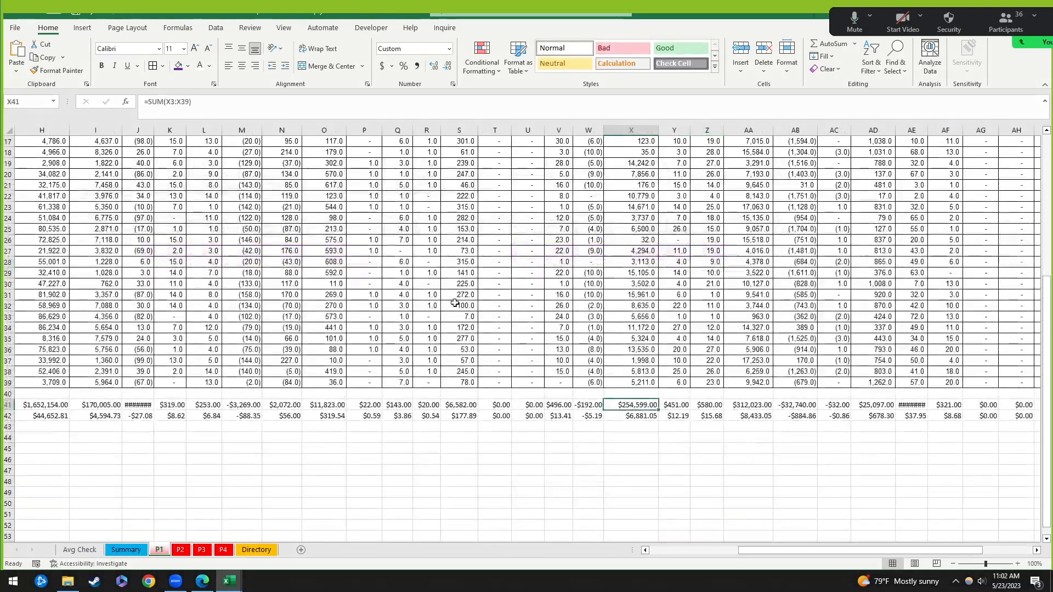
pyautogui.scroll(6, 456, 496)
pyautogui.click(123, 550)
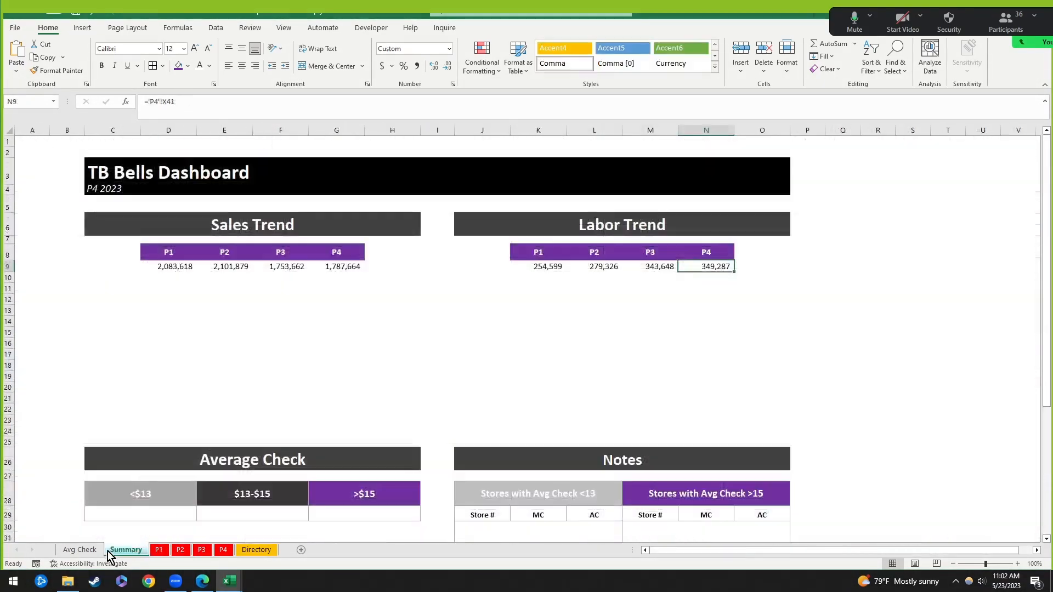
pyautogui.click(660, 331)
pyautogui.moveTo(548, 267); pyautogui.dragTo(728, 265)
pyautogui.click(704, 310)
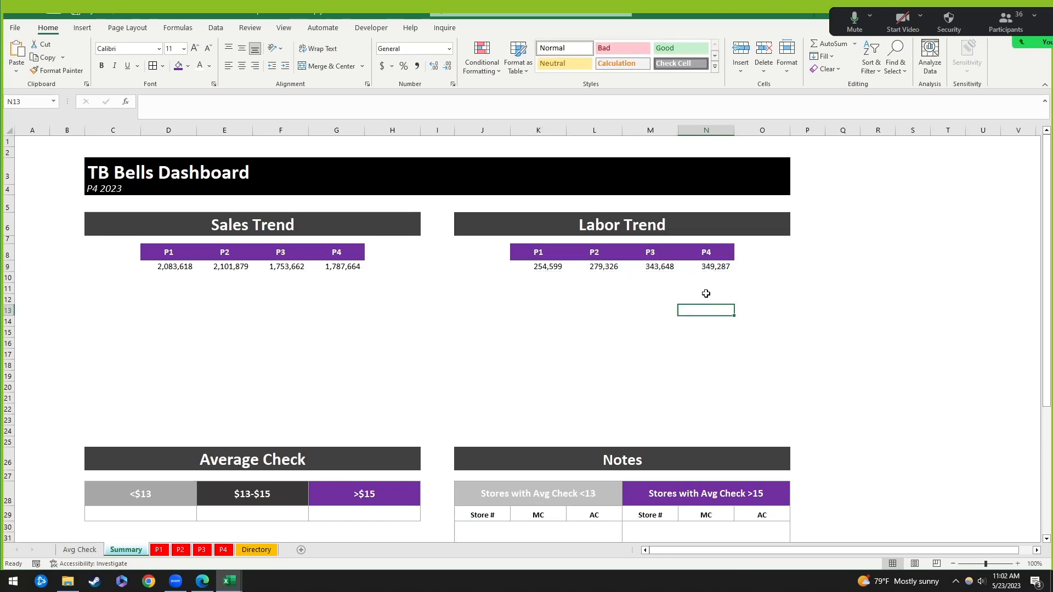
pyautogui.click(549, 268)
pyautogui.click(613, 279)
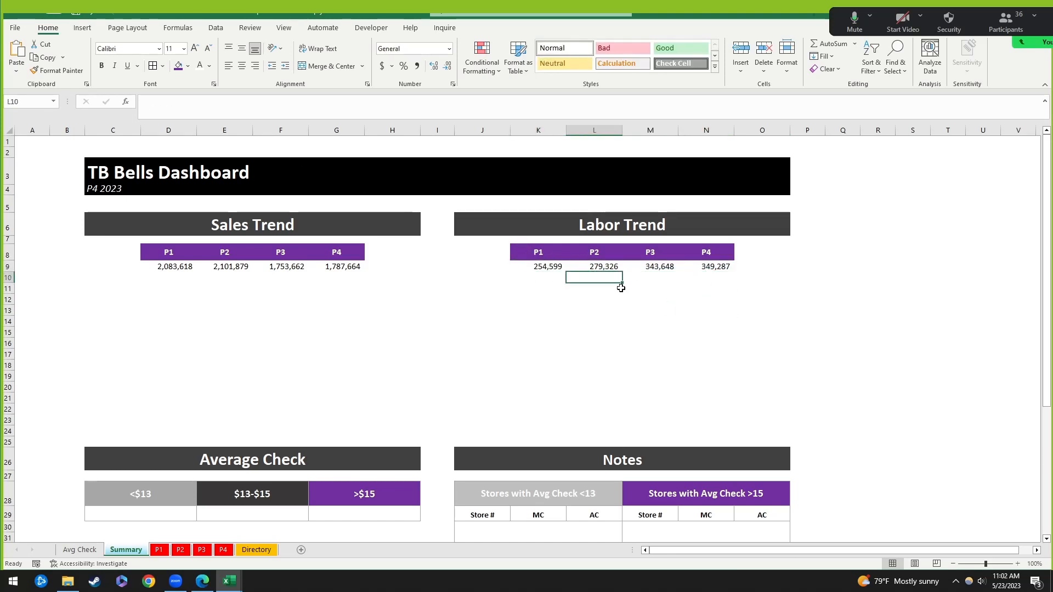
# Step: Inspect the P2 Labor Trend formula, highlighting its sheet name and X41 reference
pyautogui.click(607, 268)
pyautogui.moveTo(191, 108); pyautogui.dragTo(168, 104)
pyautogui.click(206, 113)
pyautogui.click(195, 110)
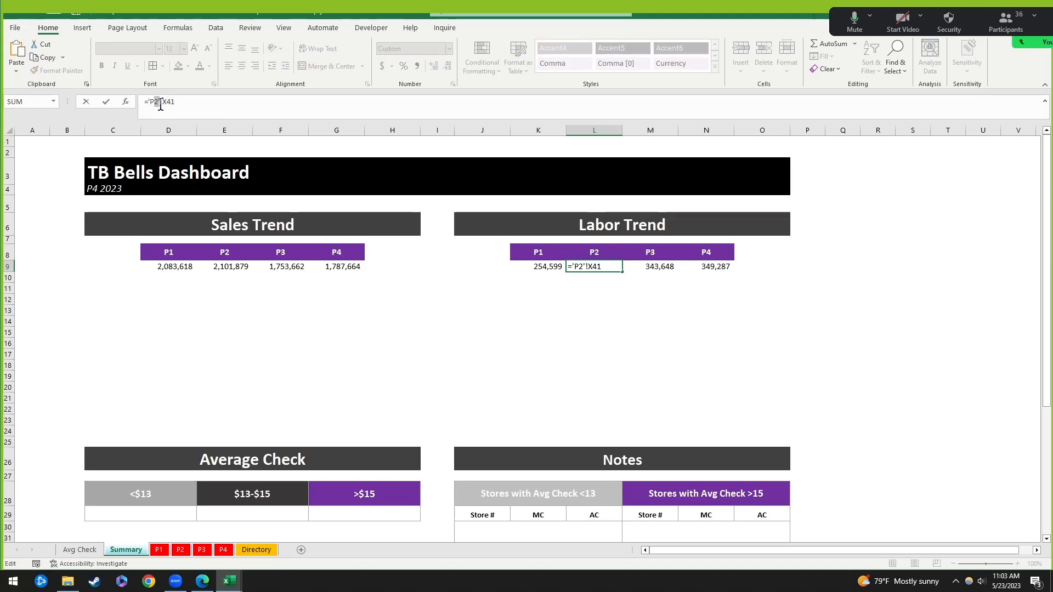
pyautogui.click(160, 107)
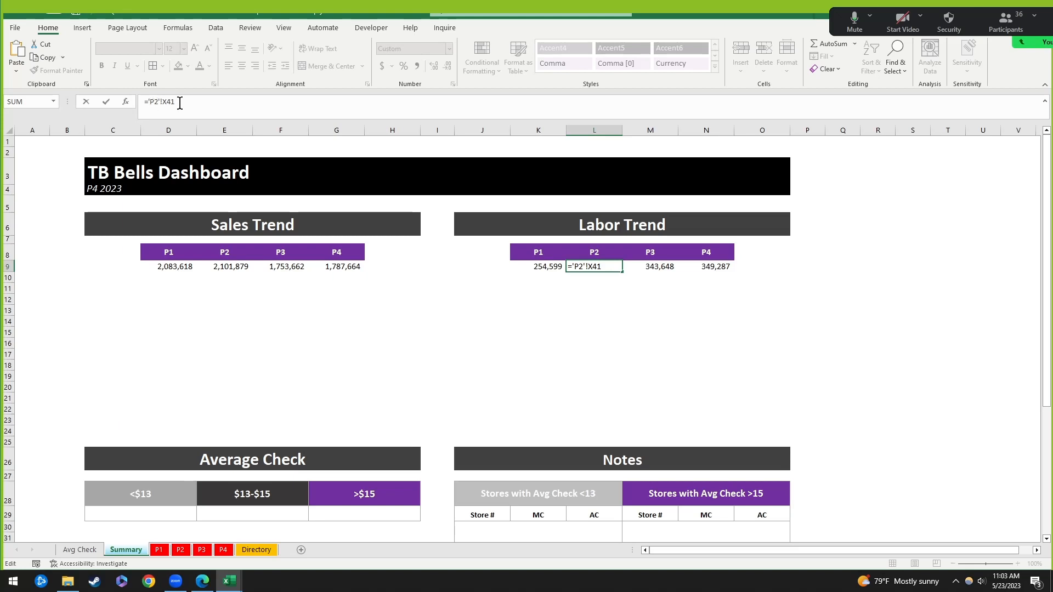
pyautogui.moveTo(176, 103); pyautogui.dragTo(161, 108)
pyautogui.click(671, 377)
pyautogui.press('Return')
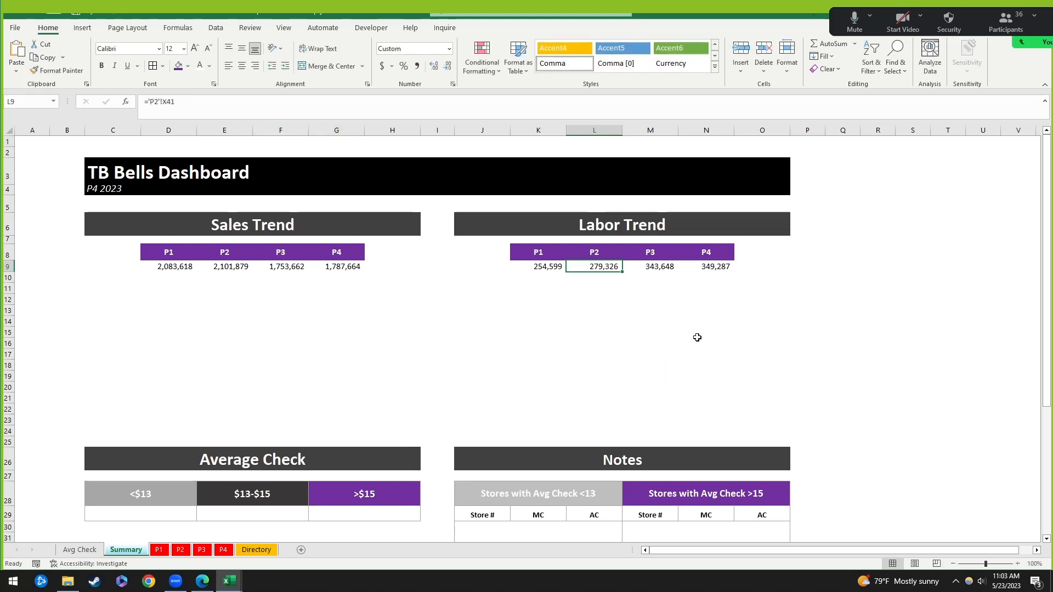
pyautogui.click(700, 351)
# Step: Compare the Sales Trend D9:G9 and Labor Trend K9:N9 values, viewing the P1 sales formula
pyautogui.moveTo(170, 268); pyautogui.dragTo(347, 270)
pyautogui.moveTo(555, 266); pyautogui.dragTo(713, 266)
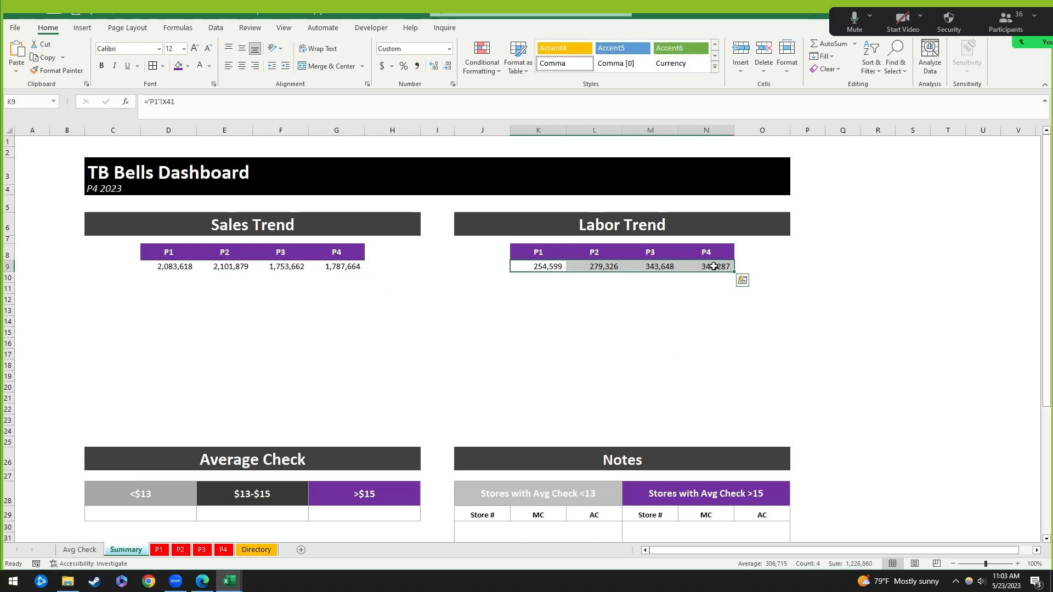
pyautogui.click(604, 310)
pyautogui.click(180, 268)
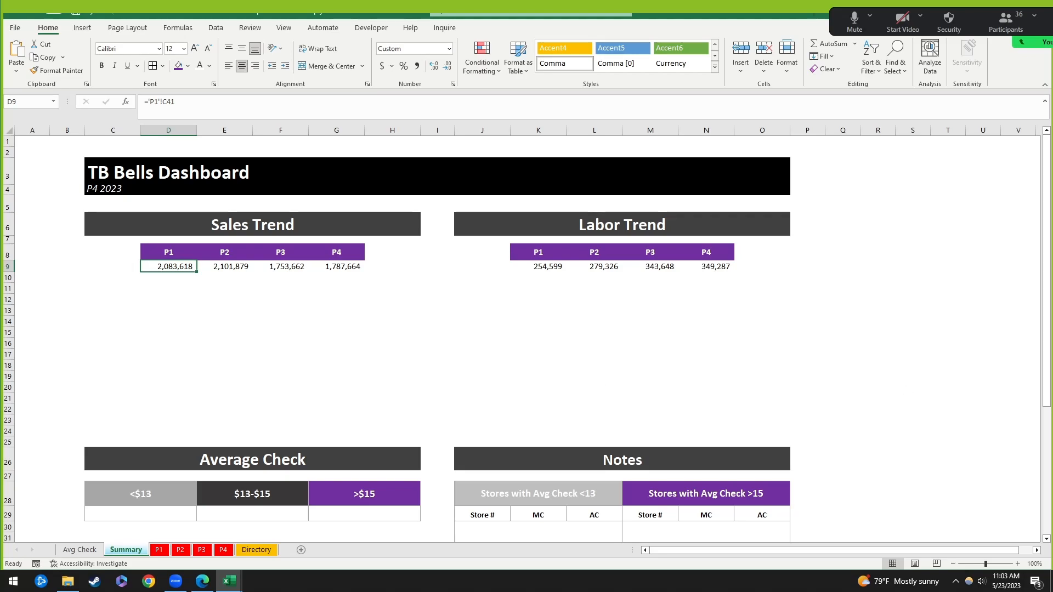
# Step: On the P4 sheet, select columns C through J
pyautogui.click(223, 550)
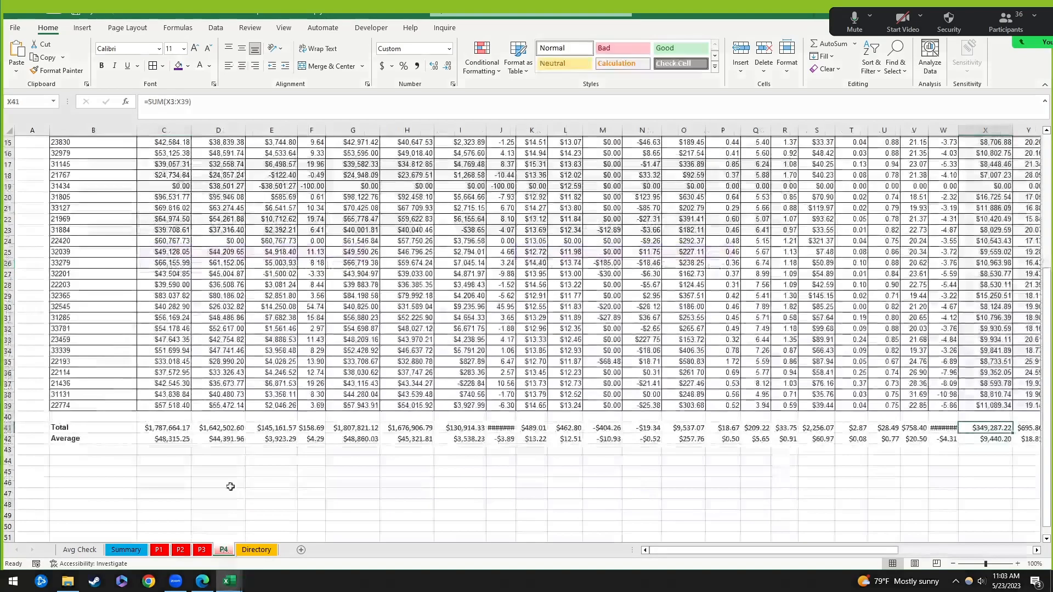
pyautogui.scroll(5, 235, 242)
pyautogui.moveTo(164, 130); pyautogui.dragTo(510, 132)
# Step: Hide P4's columns C through J
pyautogui.rightClick(510, 132)
pyautogui.click(521, 330)
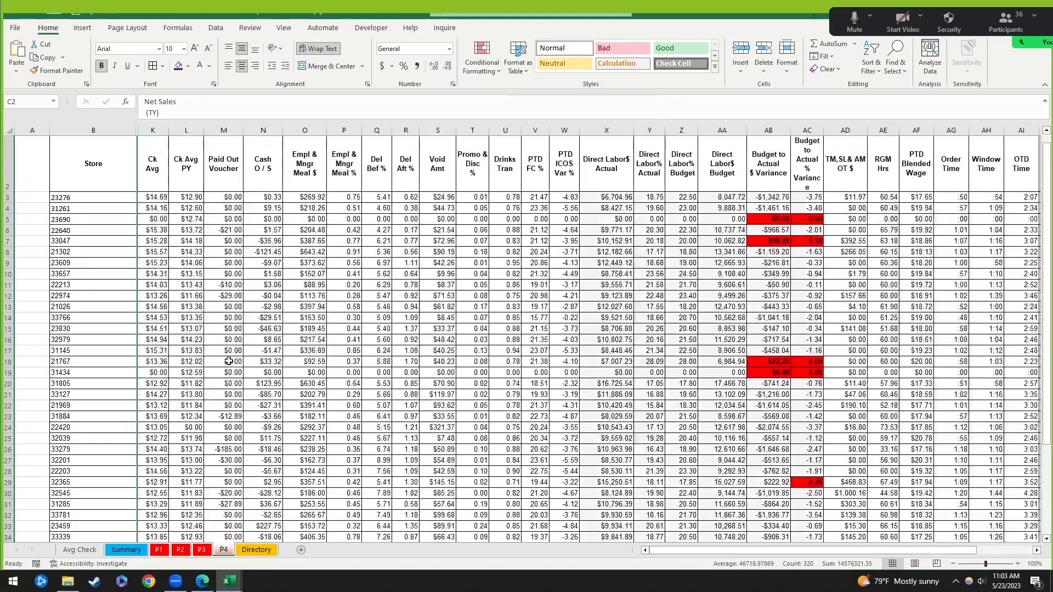
pyautogui.click(228, 362)
pyautogui.scroll(1, 225, 362)
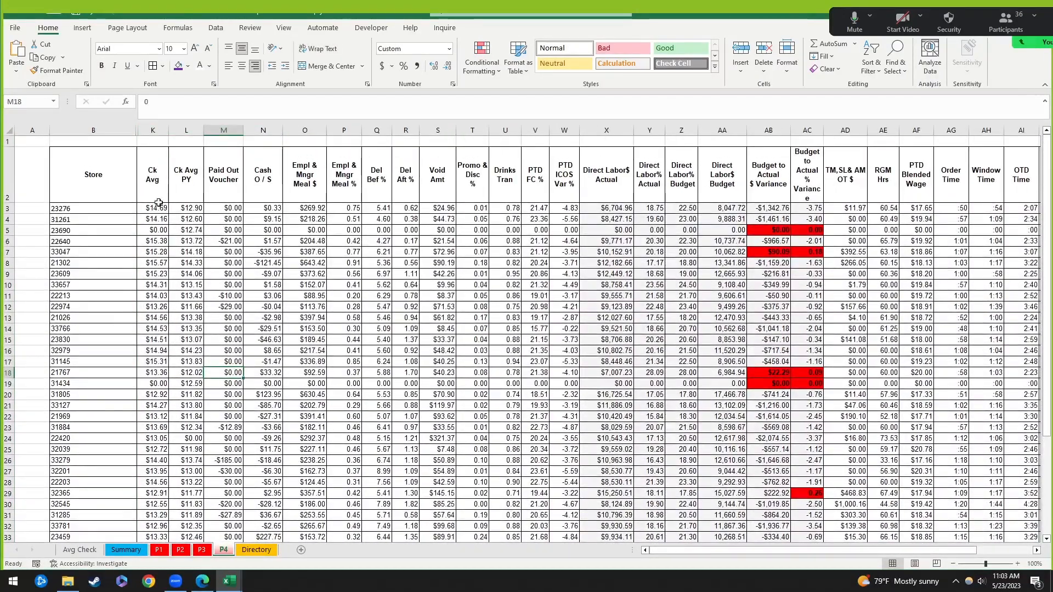
pyautogui.moveTo(113, 132); pyautogui.dragTo(159, 128)
pyautogui.click(305, 263)
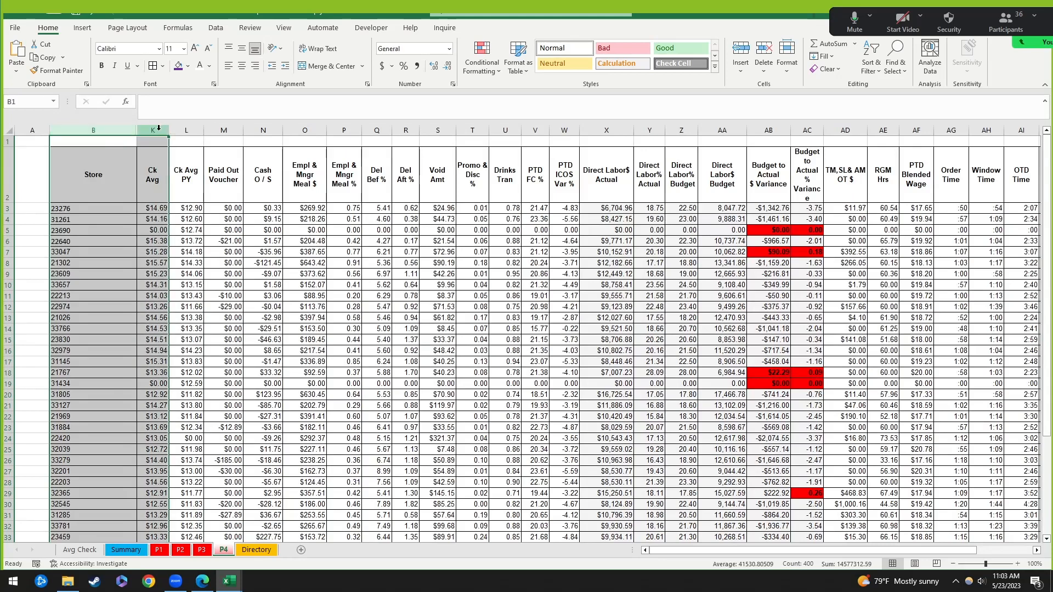
# Step: Select columns B through K on P4 and unhide columns C through J
pyautogui.click(111, 131)
pyautogui.click(153, 131)
pyautogui.click(132, 132)
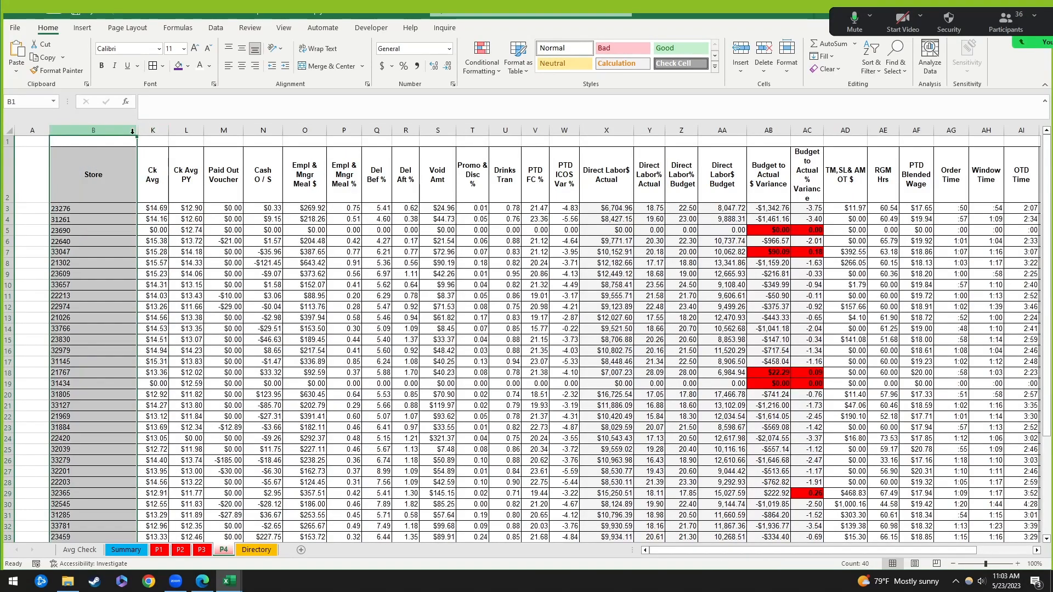
pyautogui.click(151, 131)
pyautogui.click(122, 131)
pyautogui.click(147, 131)
pyautogui.click(113, 130)
pyautogui.moveTo(113, 130); pyautogui.dragTo(153, 131)
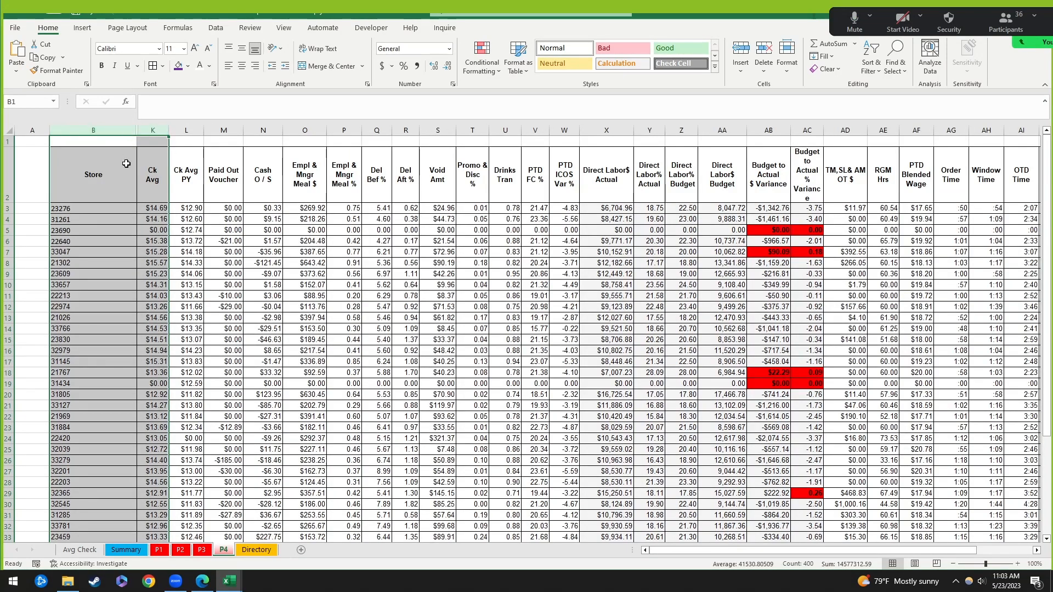
pyautogui.moveTo(100, 132); pyautogui.dragTo(152, 132)
pyautogui.rightClick(153, 133)
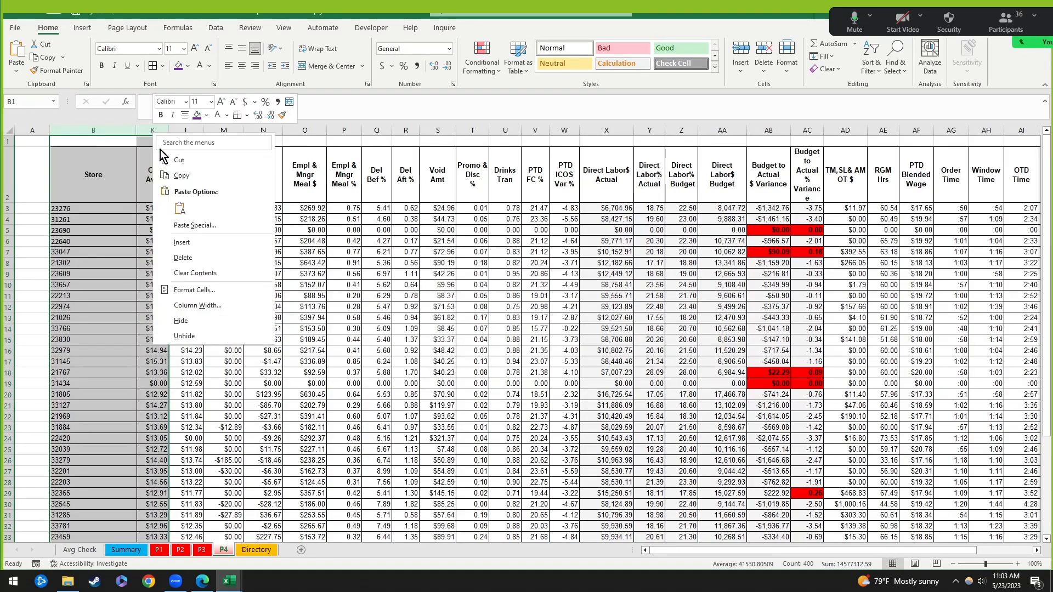
pyautogui.click(184, 337)
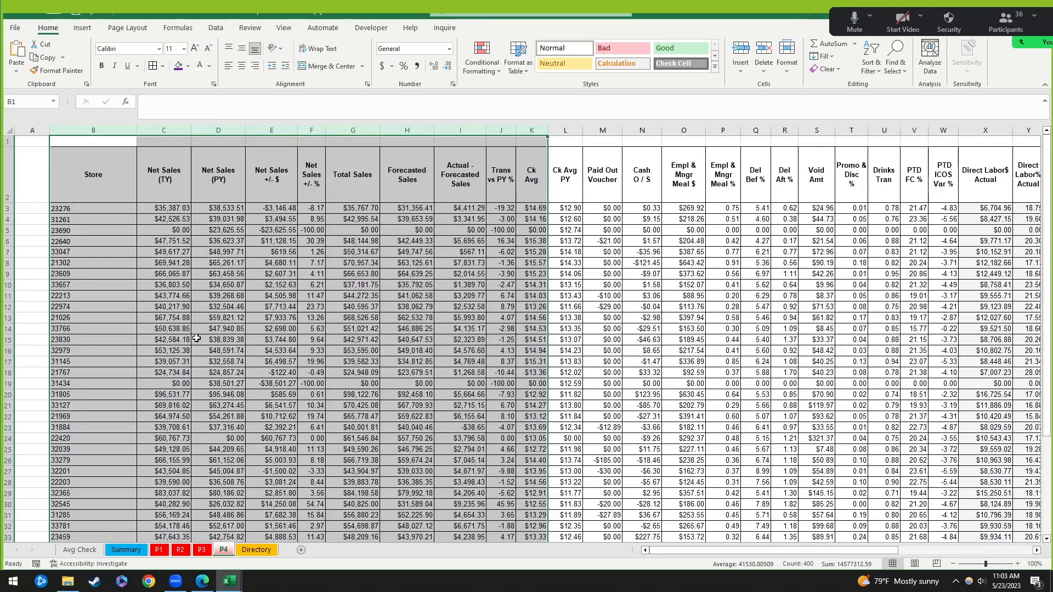
pyautogui.click(93, 132)
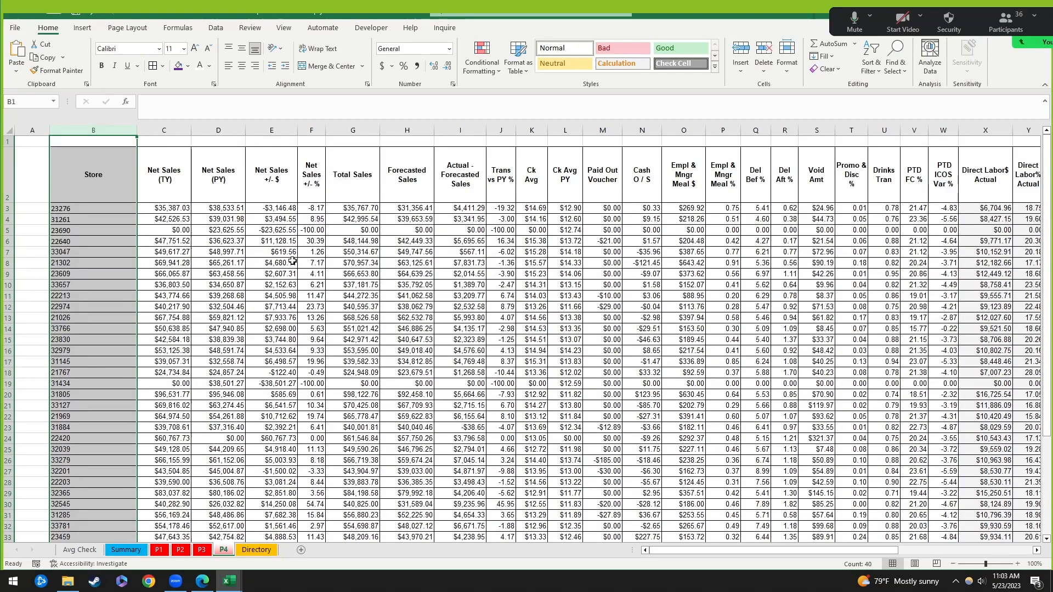
# Step: Scroll the P1 sheet back to column A, then go back to the Summary dashboard
pyautogui.click(165, 550)
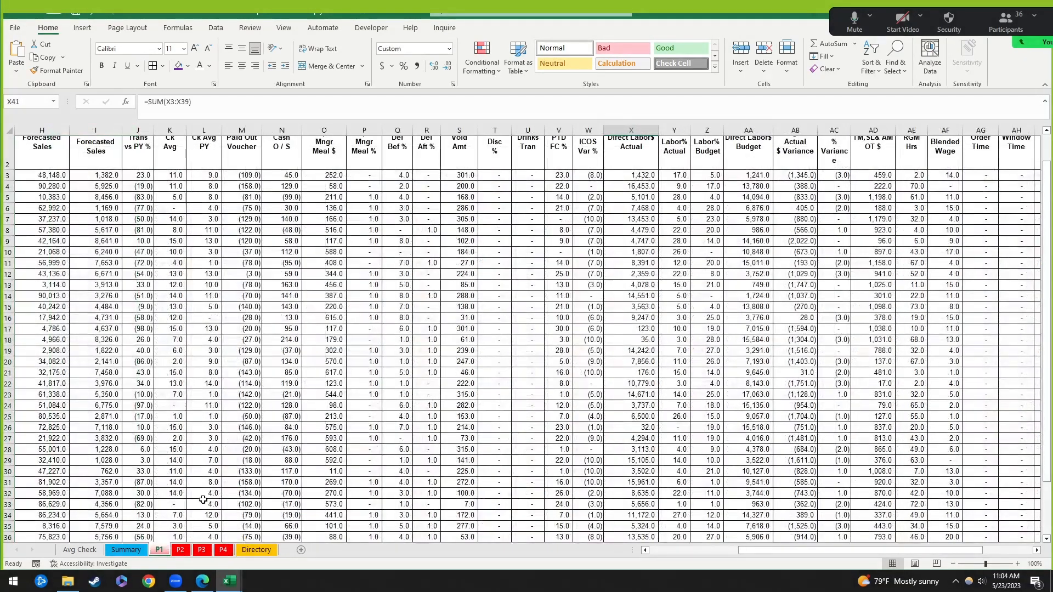
pyautogui.click(651, 551)
pyautogui.scroll(1, 225, 469)
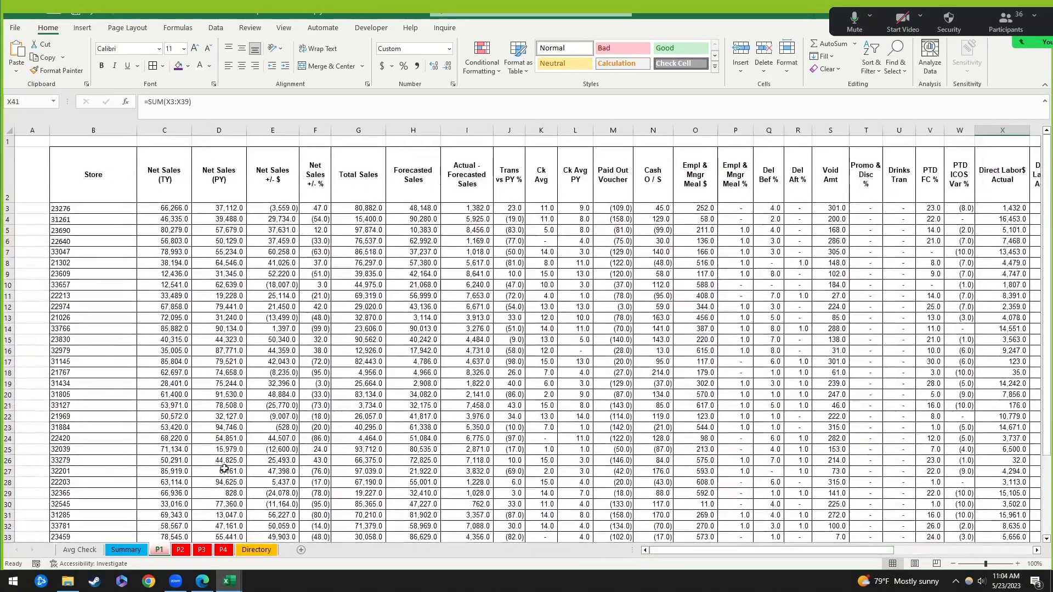
pyautogui.click(121, 551)
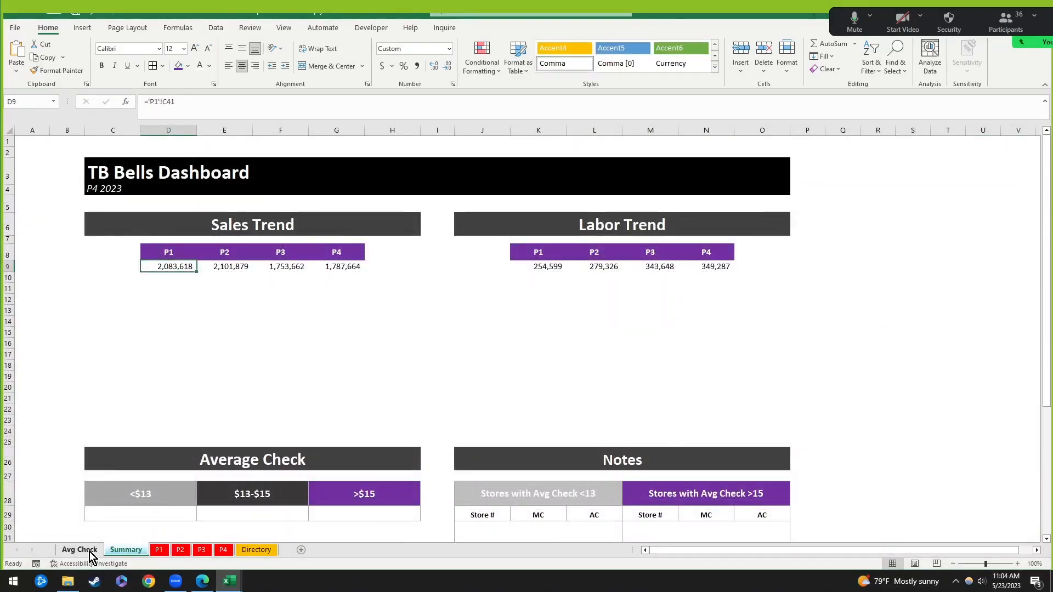
# Step: Select the four Sales Trend totals from D9 and the Labor Trend totals K9:N9
pyautogui.click(221, 549)
pyautogui.click(128, 551)
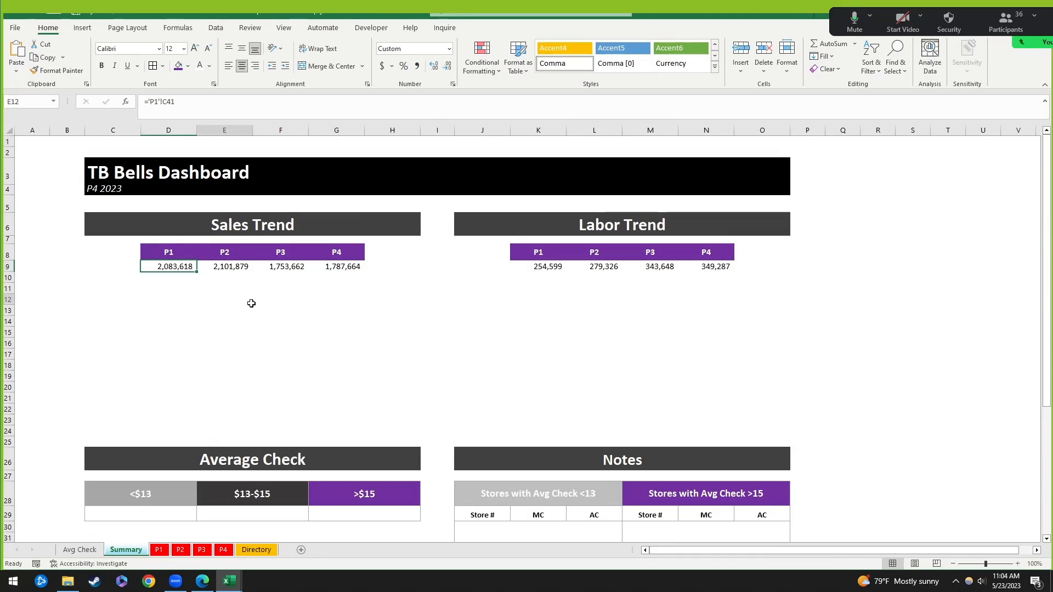
pyautogui.click(177, 266)
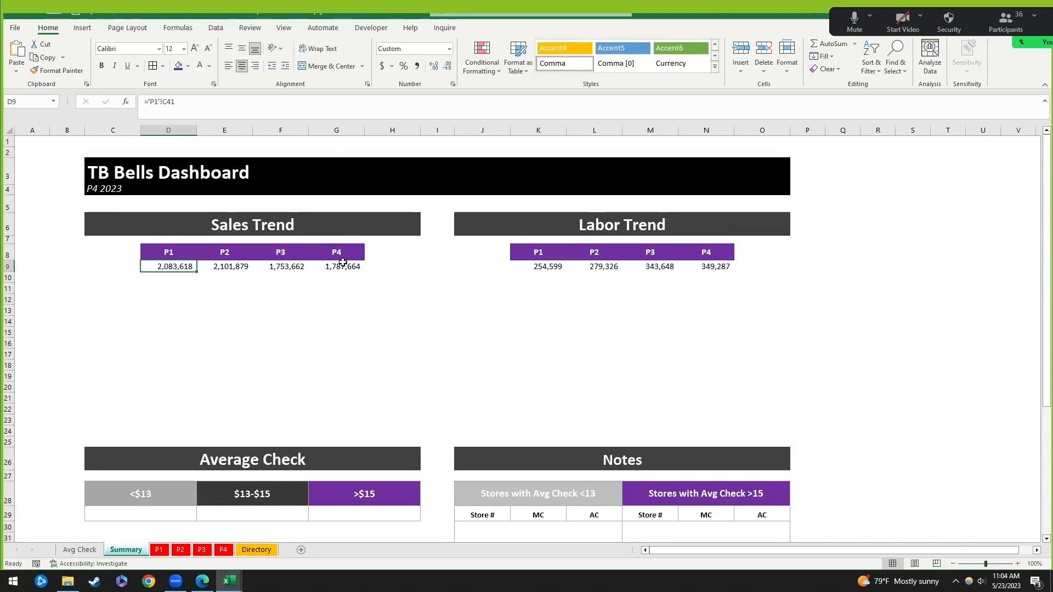
pyautogui.hotkey('ctrl', 'shift', 'Right')
pyautogui.moveTo(543, 267); pyautogui.dragTo(719, 266)
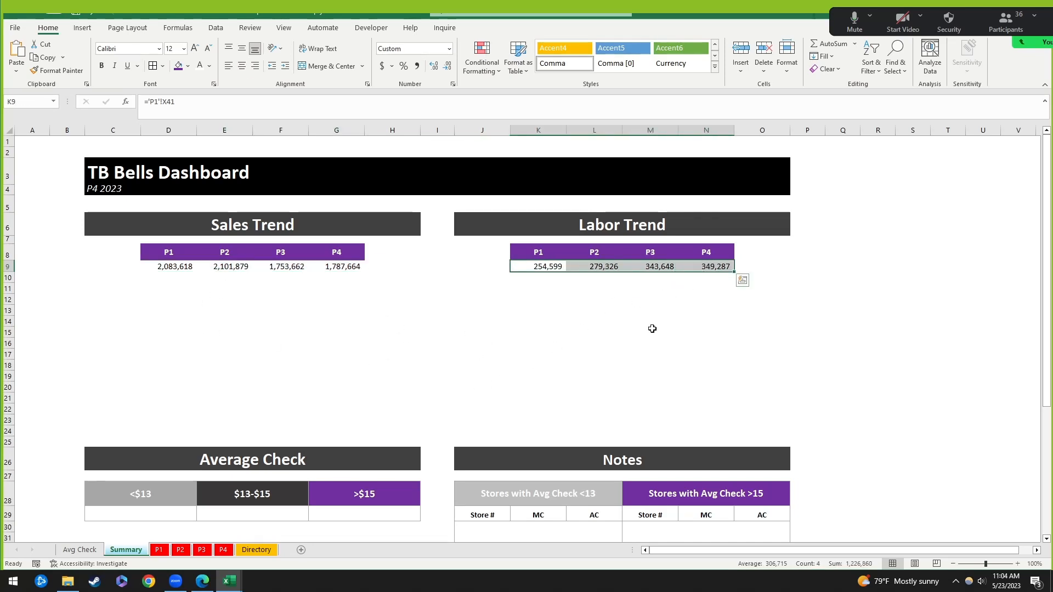
pyautogui.scroll(-2, 657, 346)
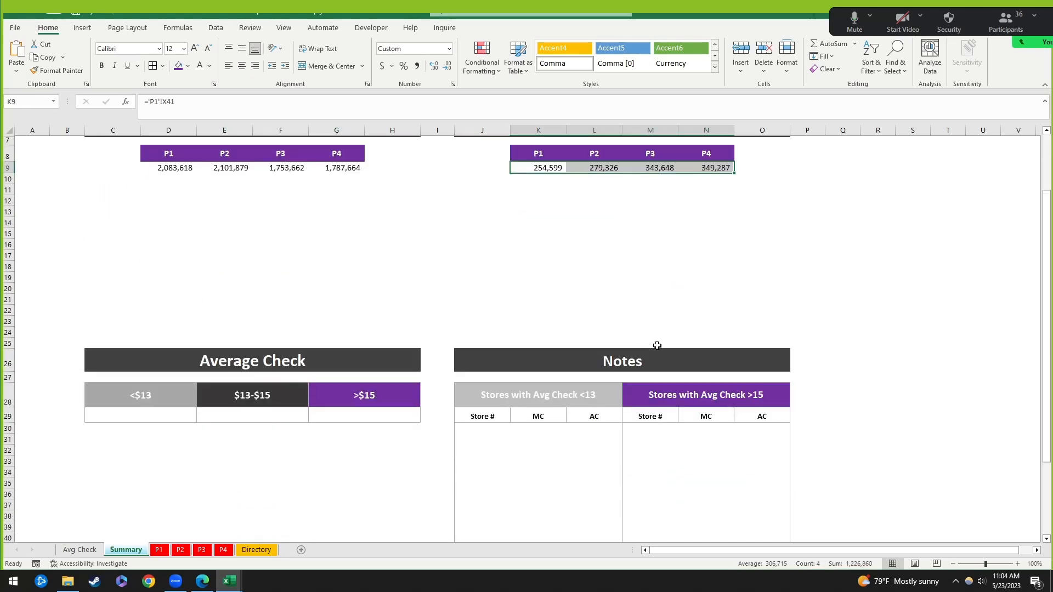
# Step: Select cell C29 under the <$13 heading, muting and unmuting the meeting microphone meanwhile
pyautogui.click(131, 419)
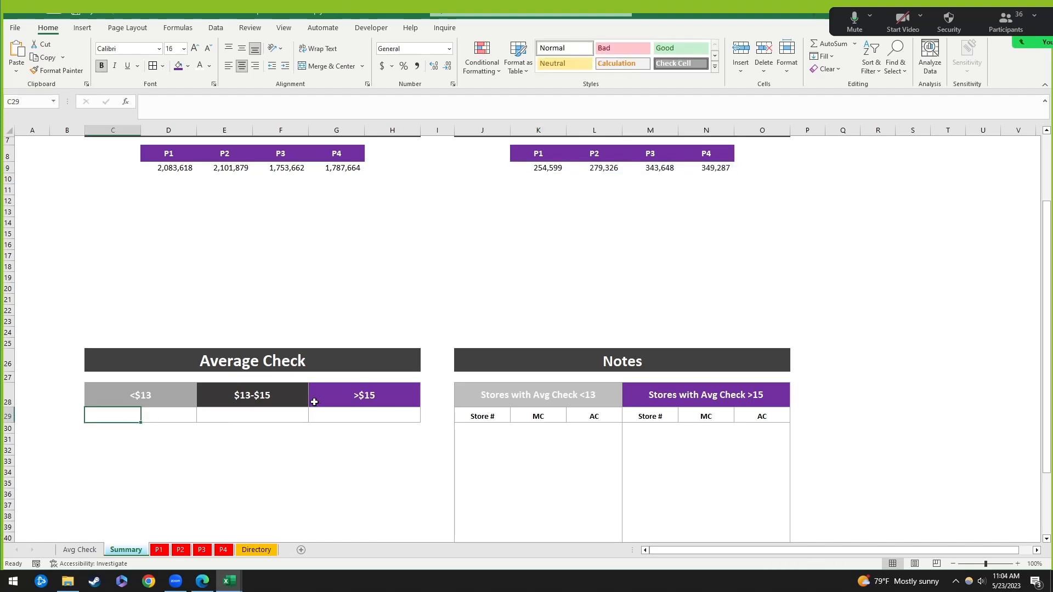
pyautogui.scroll(2, 356, 314)
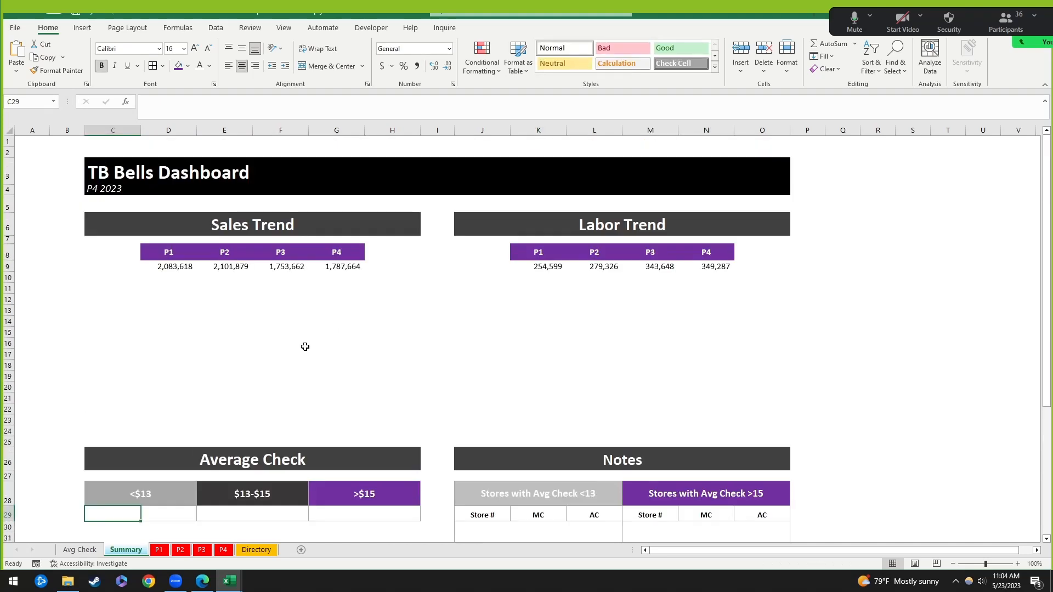
pyautogui.scroll(-3, 303, 346)
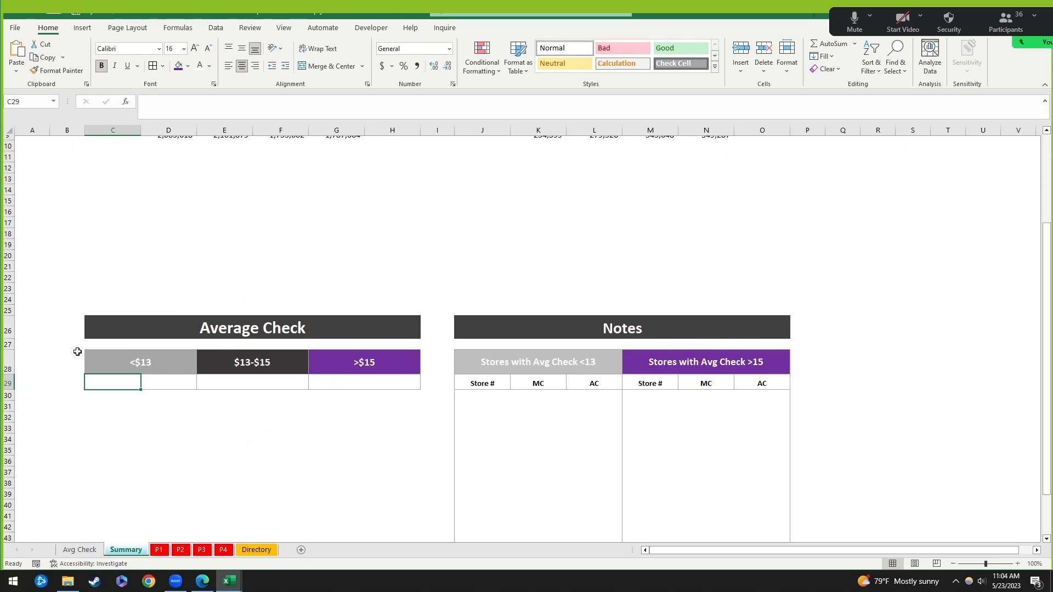
pyautogui.click(193, 416)
pyautogui.click(125, 381)
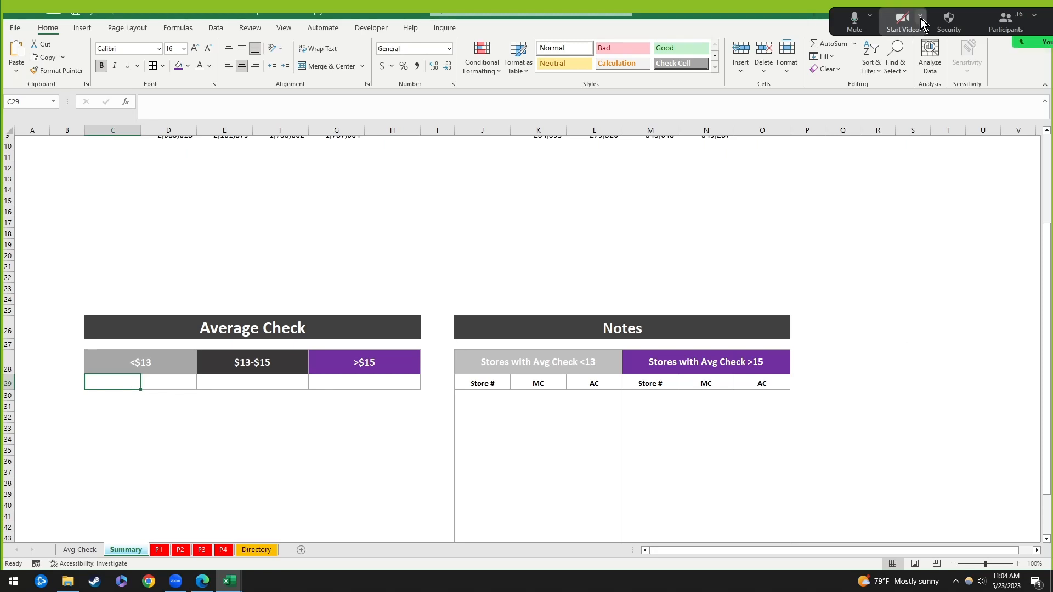
pyautogui.click(852, 20)
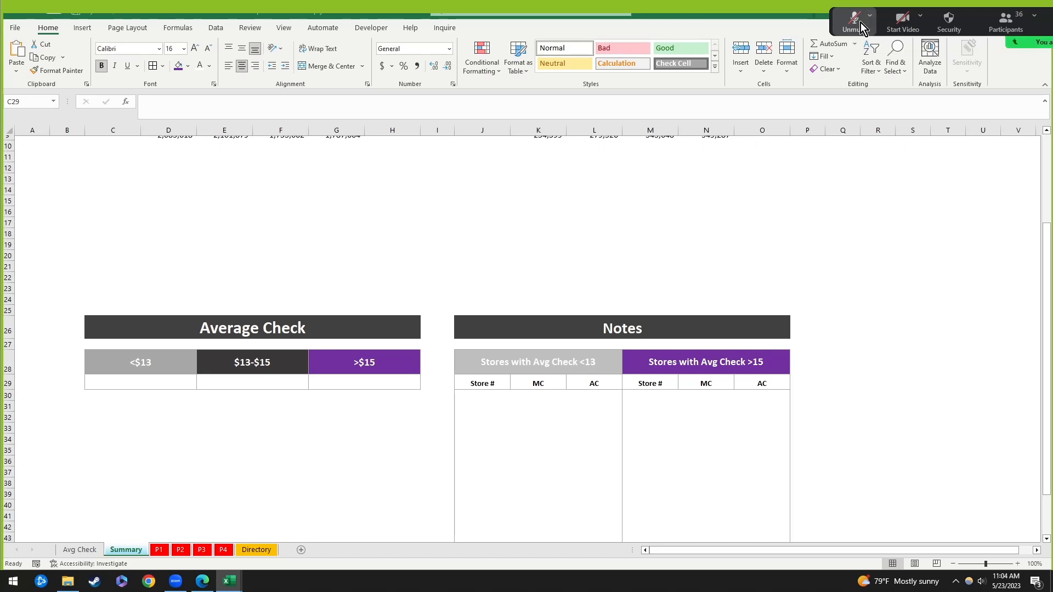
pyautogui.click(857, 22)
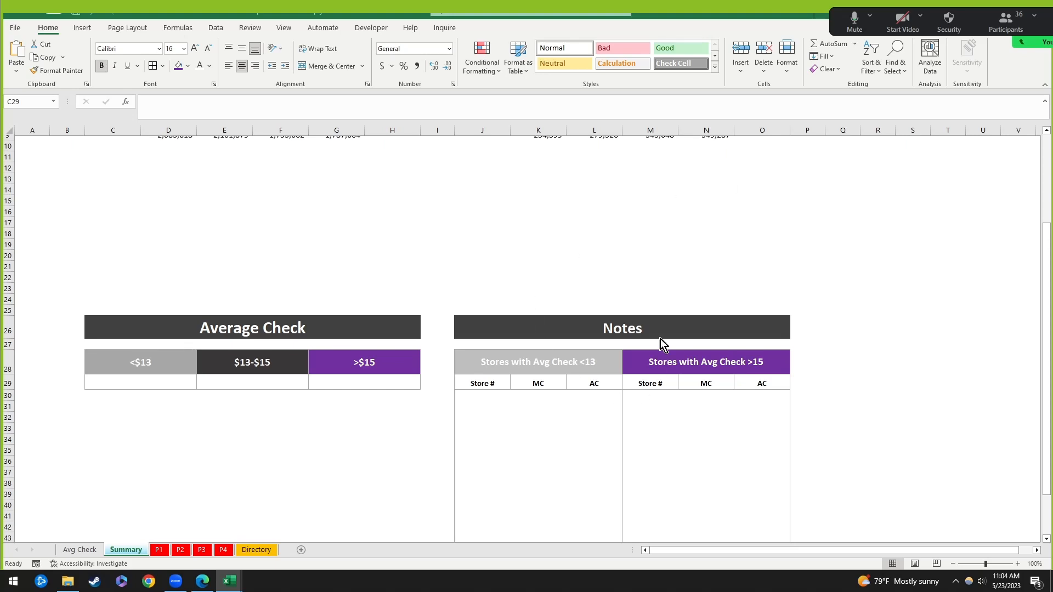
pyautogui.click(136, 387)
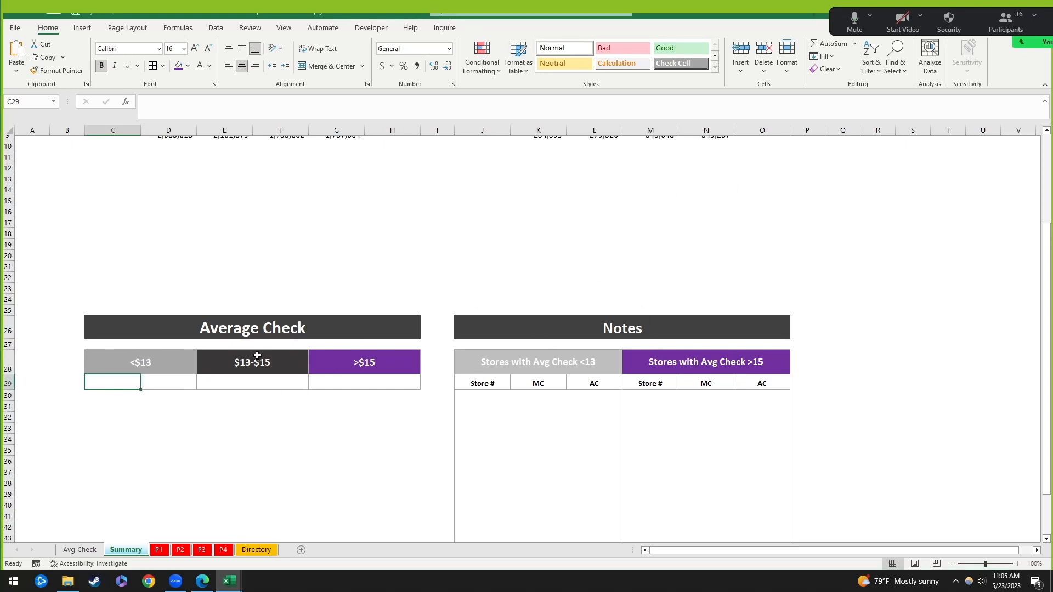
pyautogui.click(163, 437)
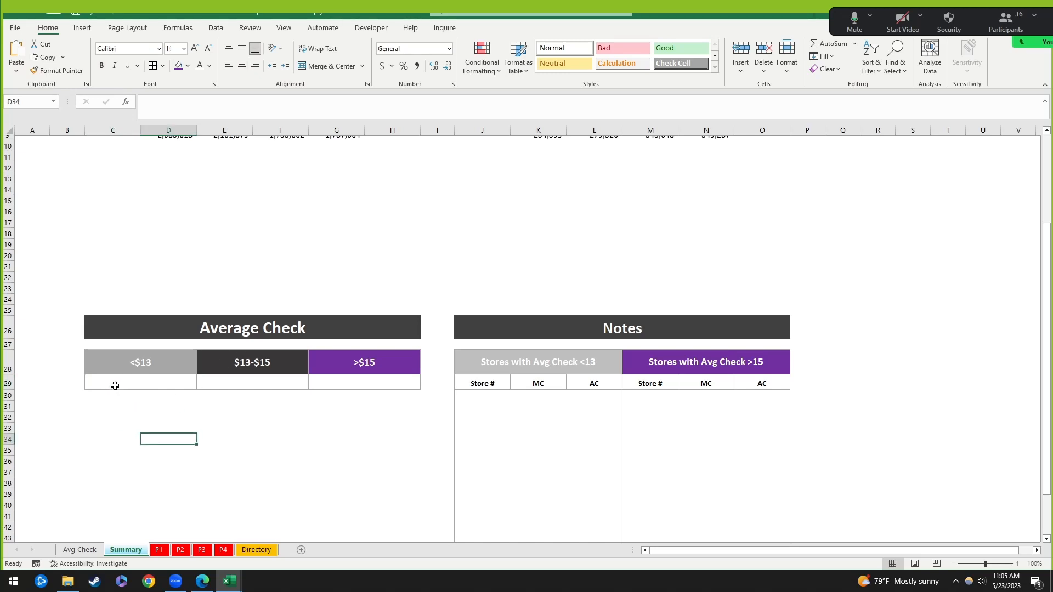
pyautogui.click(115, 386)
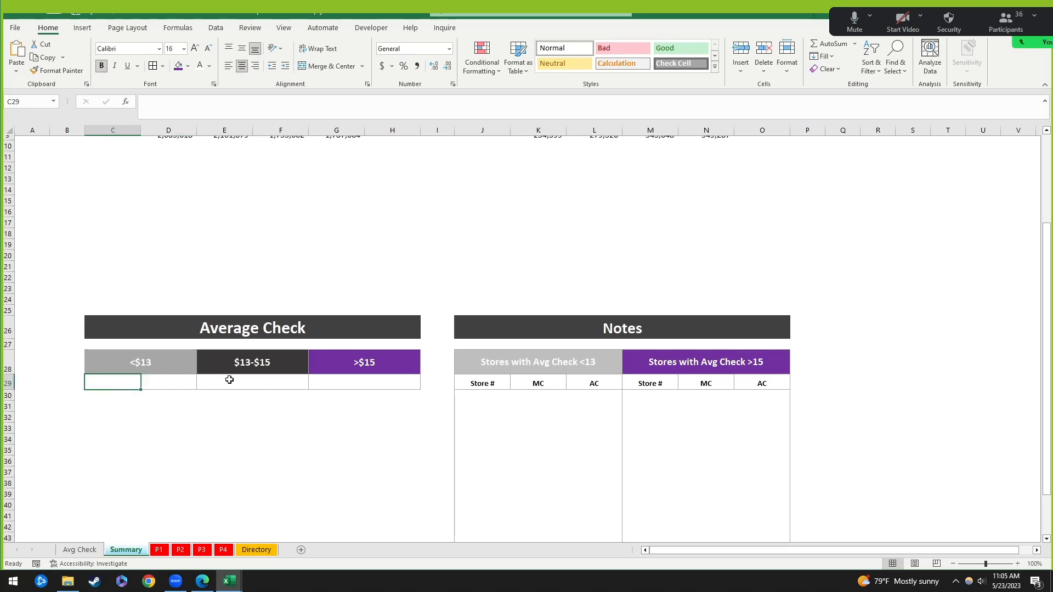
pyautogui.scroll(3, 307, 254)
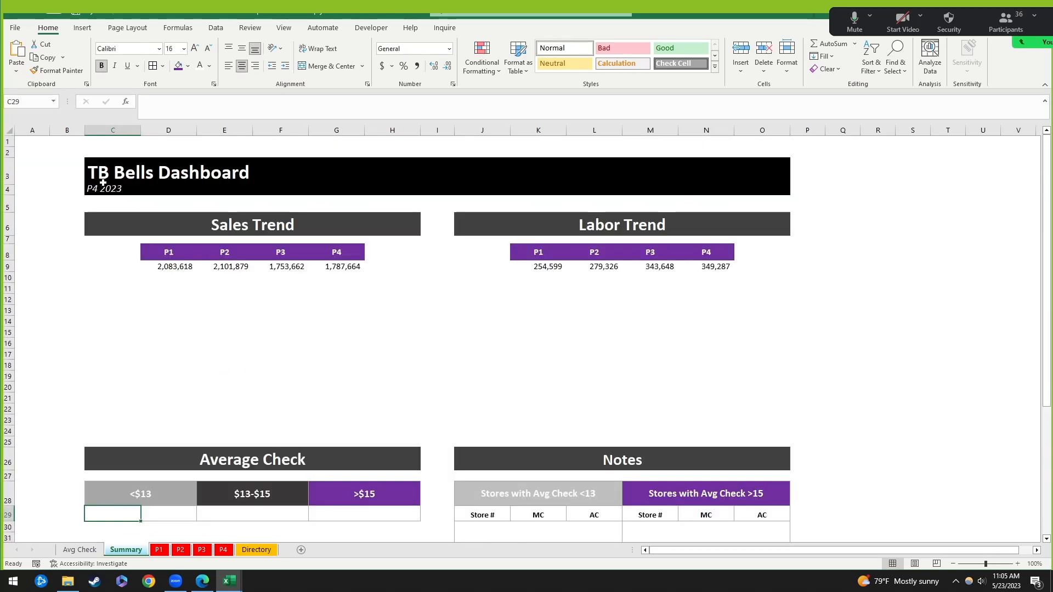
# Step: Review the title, Sales Trend and Labor Trend blocks, then return to cell C29
pyautogui.click(105, 176)
pyautogui.moveTo(105, 175)
pyautogui.mouseDown()
pyautogui.moveTo(112, 204)
pyautogui.moveTo(109, 192)
pyautogui.mouseUp()
pyautogui.click(77, 192)
pyautogui.moveTo(197, 229); pyautogui.dragTo(419, 269)
pyautogui.moveTo(509, 228); pyautogui.dragTo(795, 264)
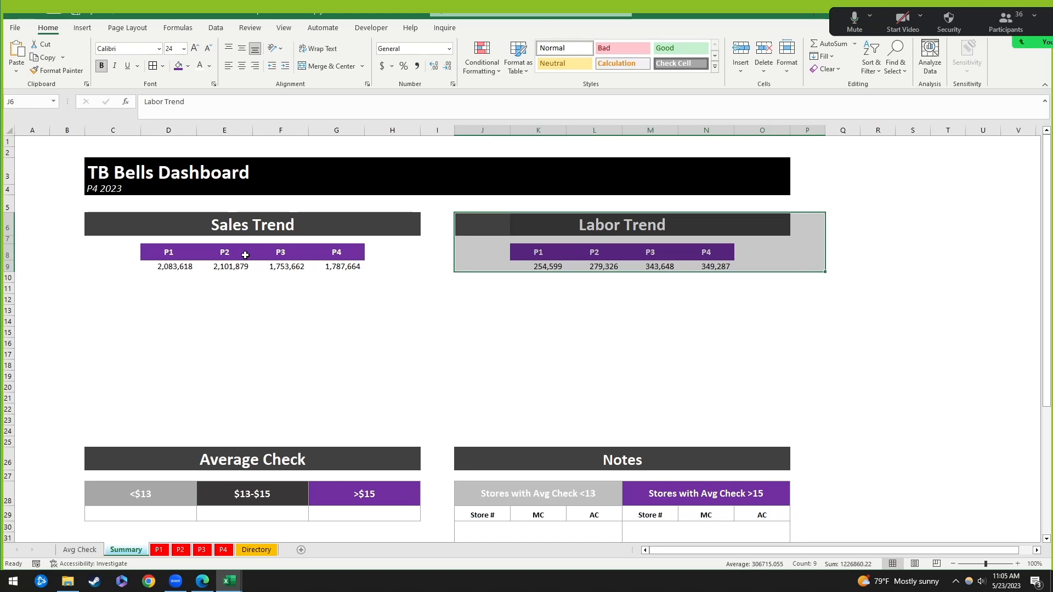
pyautogui.click(179, 434)
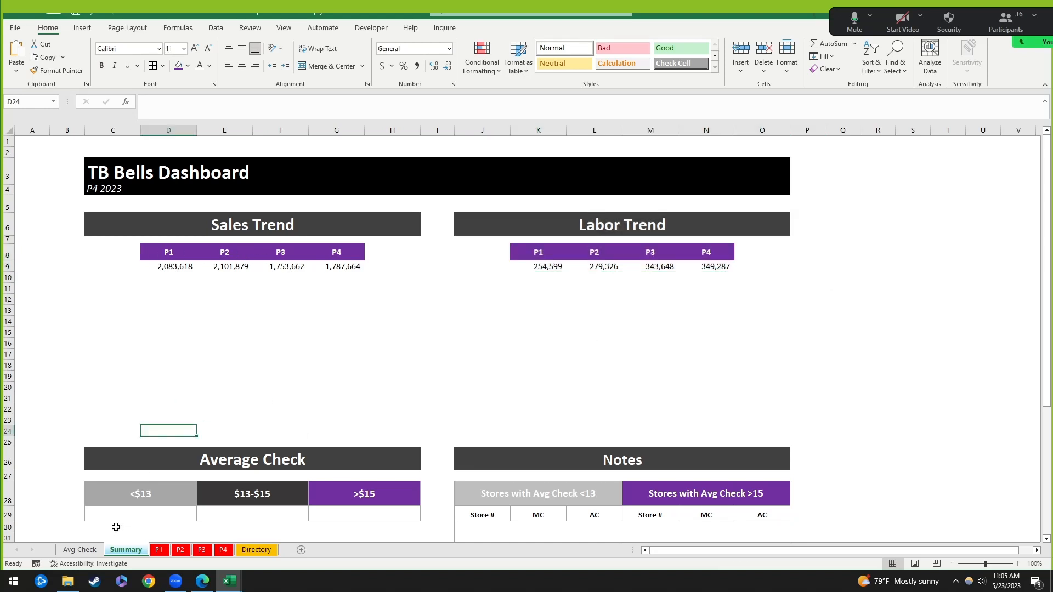
pyautogui.click(115, 528)
pyautogui.click(92, 512)
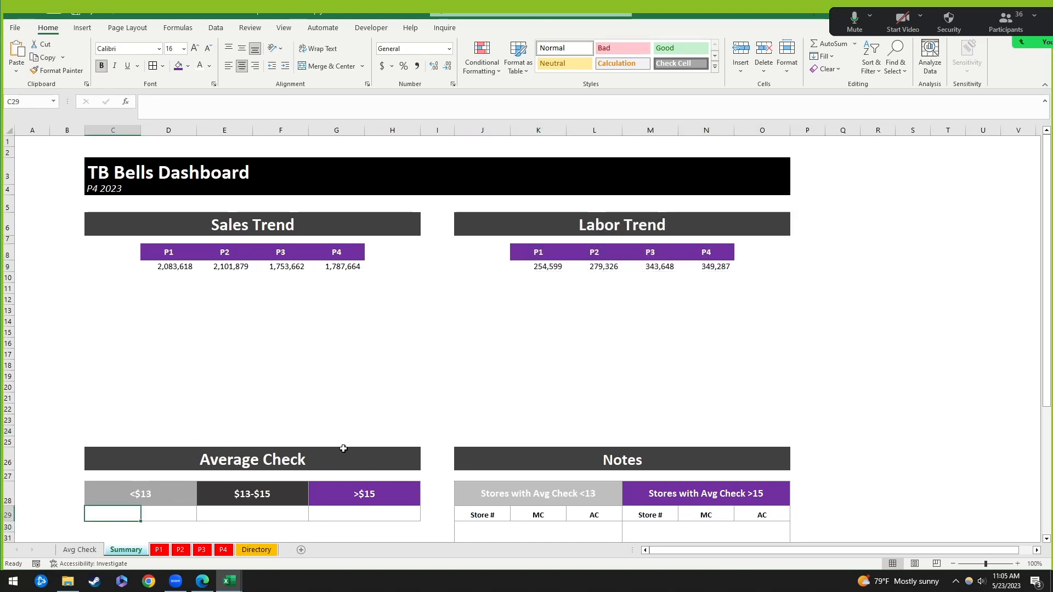
pyautogui.scroll(-2, 344, 449)
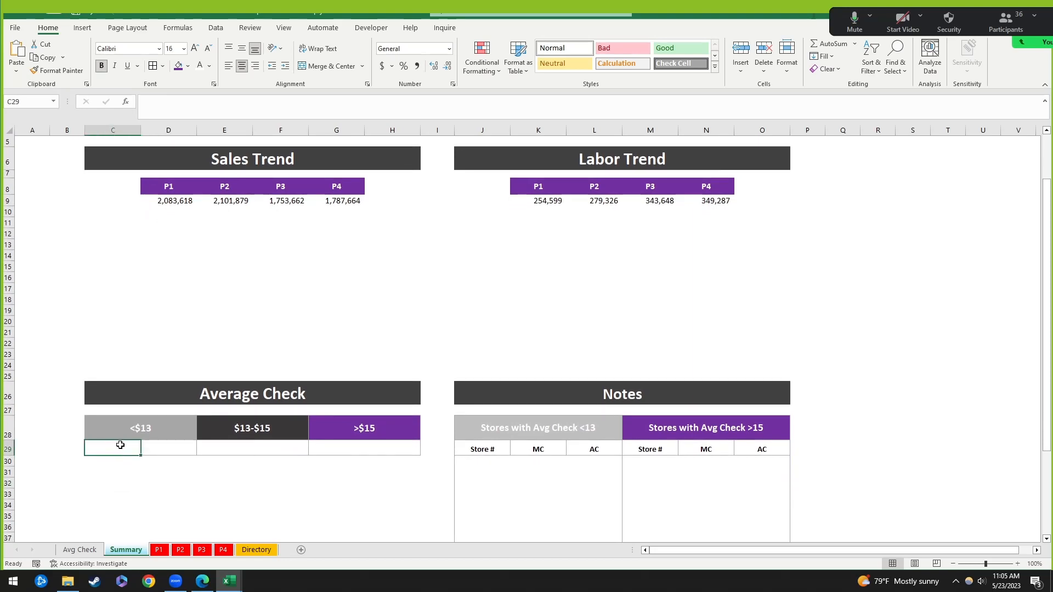
# Step: Enter =COUNTIF('P4'!K3:K39,"<13") in C29 to count P4 stores under $13
pyautogui.write('=')
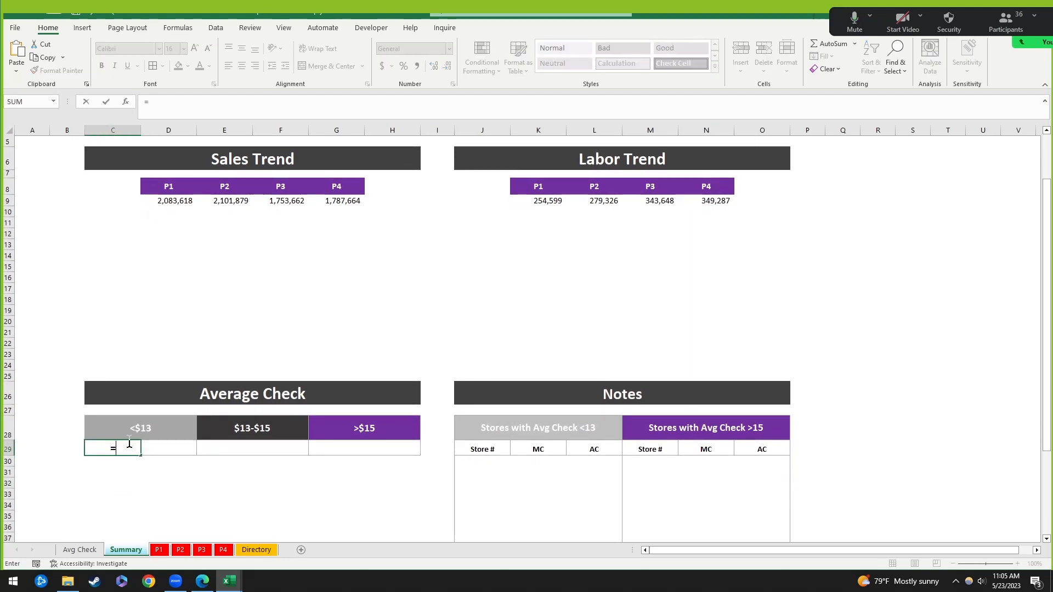
pyautogui.write('countif(')
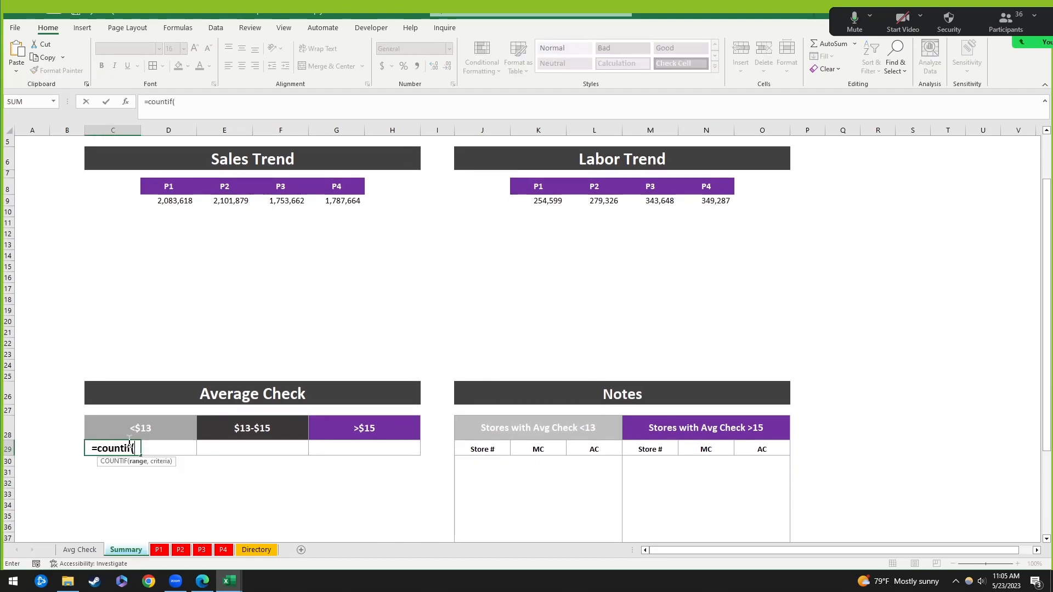
pyautogui.click(224, 551)
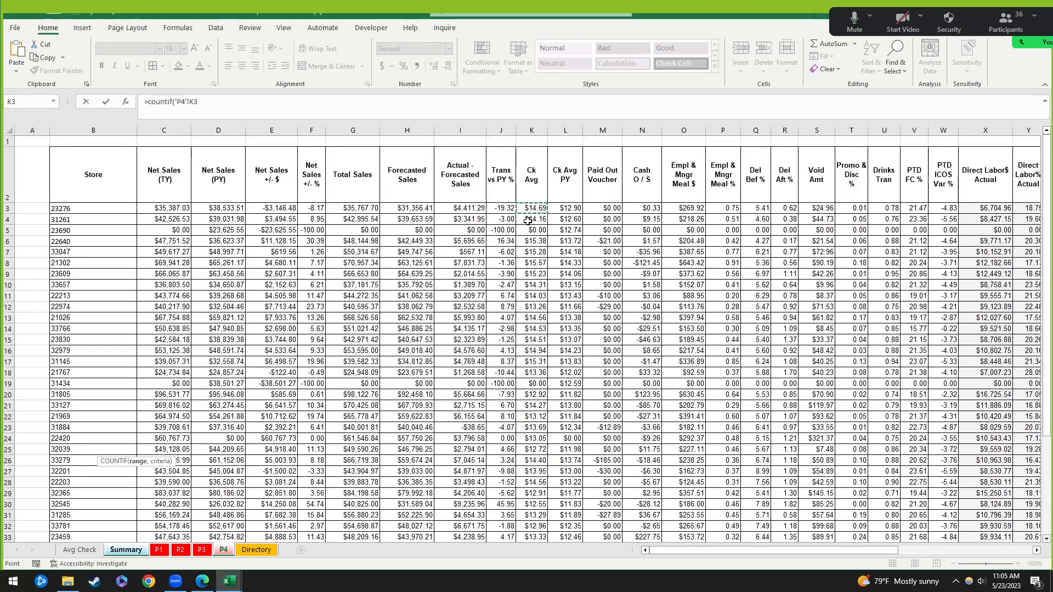
pyautogui.scroll(-5, 541, 241)
pyautogui.keyDown('shift'); pyautogui.click(539, 405); pyautogui.keyUp('shift')
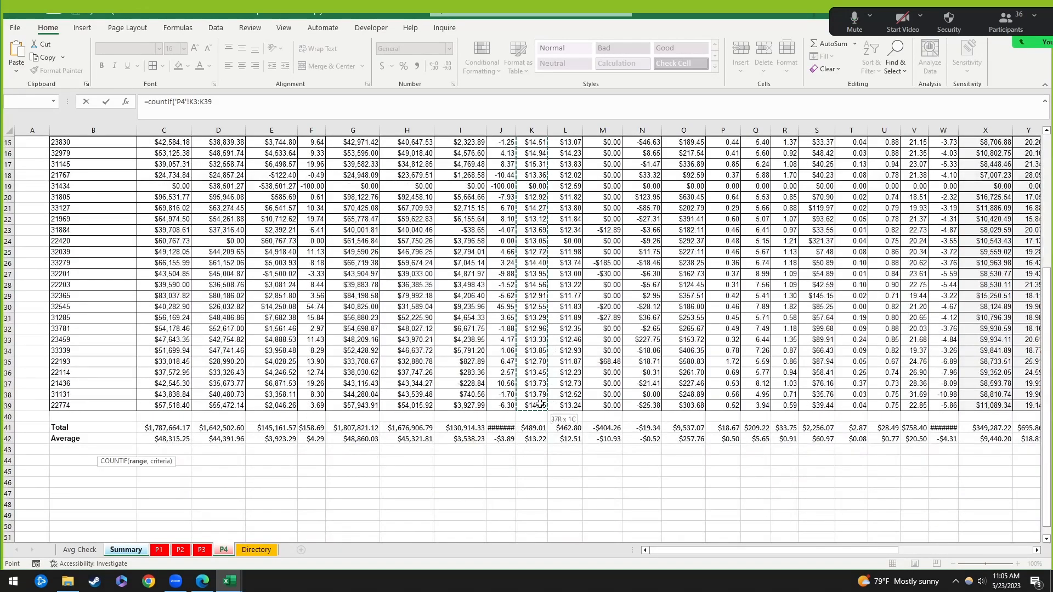
pyautogui.scroll(5, 541, 284)
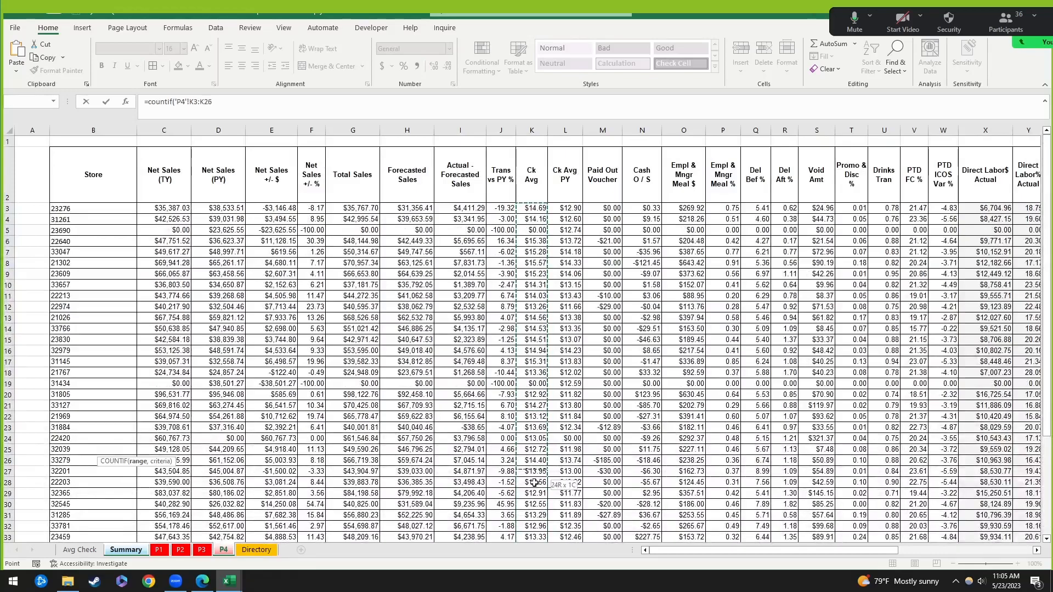
pyautogui.scroll(-1, 546, 384)
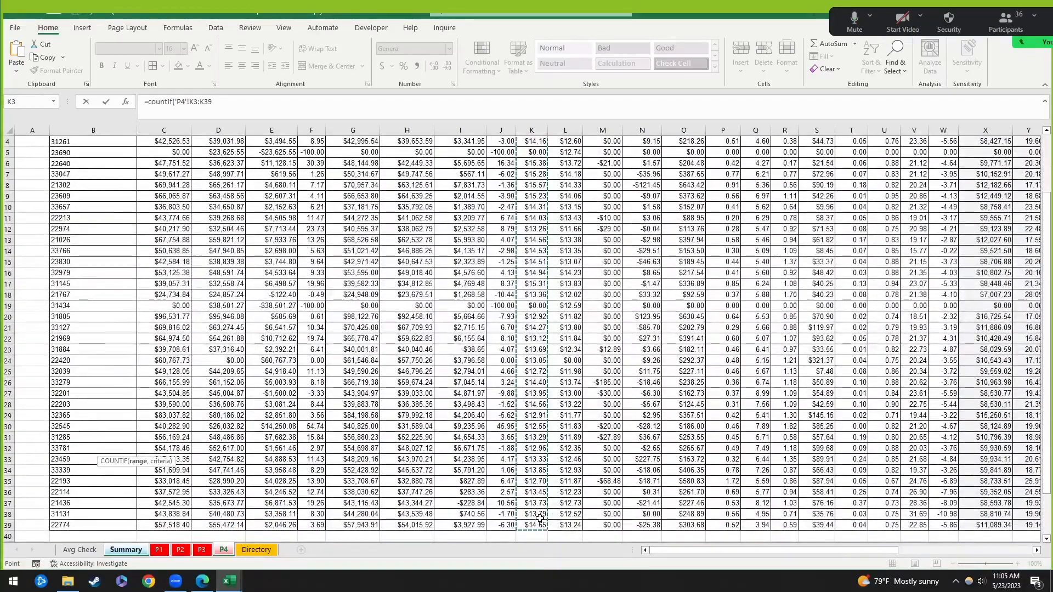
pyautogui.click(235, 104)
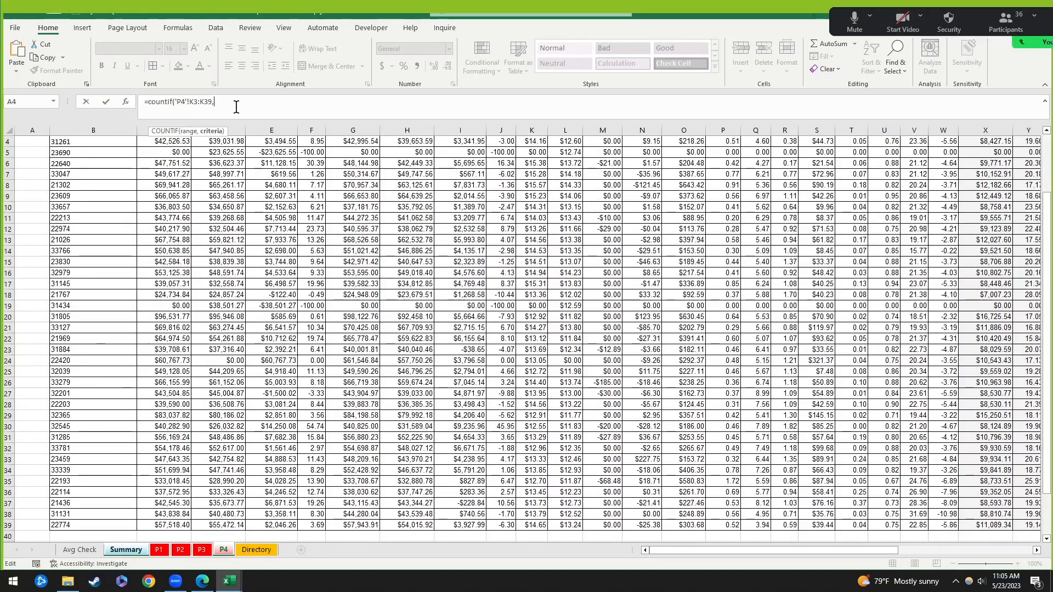
pyautogui.write(',<13')
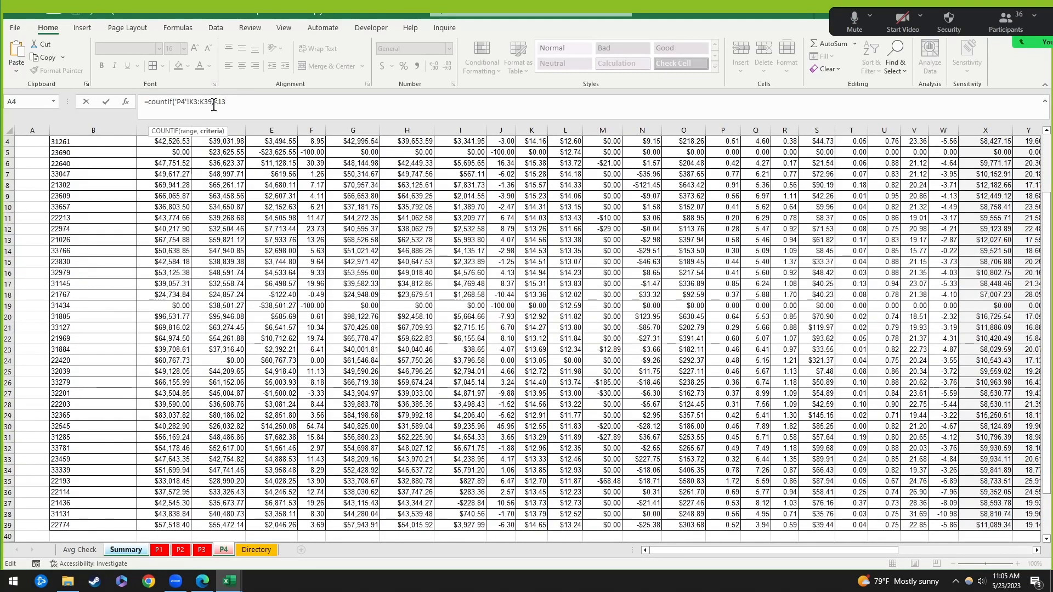
pyautogui.press('Left')
pyautogui.press('Left')
pyautogui.press('Left')
pyautogui.write('"')
pyautogui.press('End')
pyautogui.write('"')
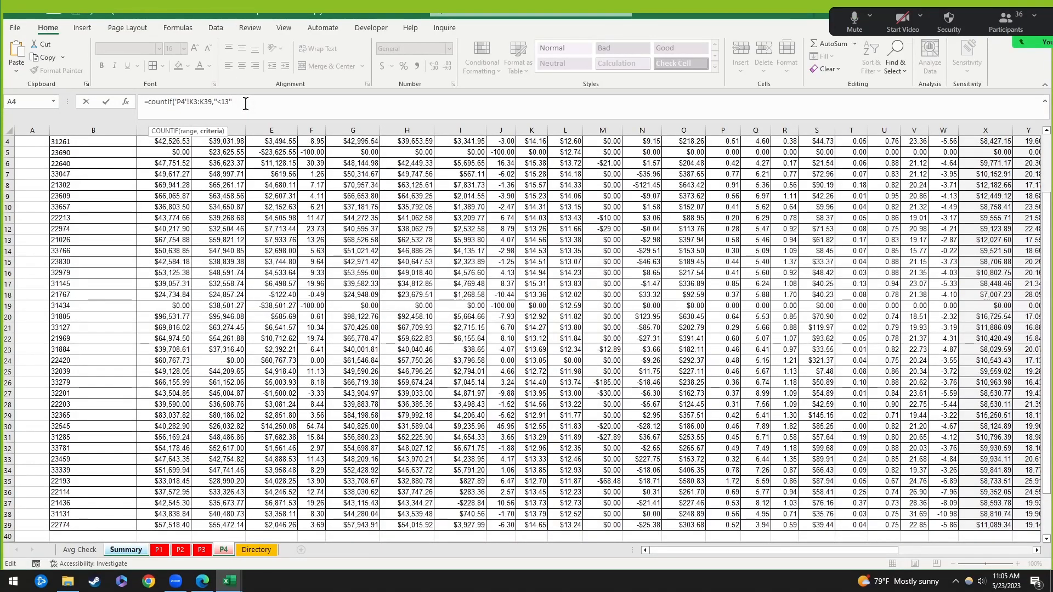
pyautogui.write(')')
pyautogui.press('Return')
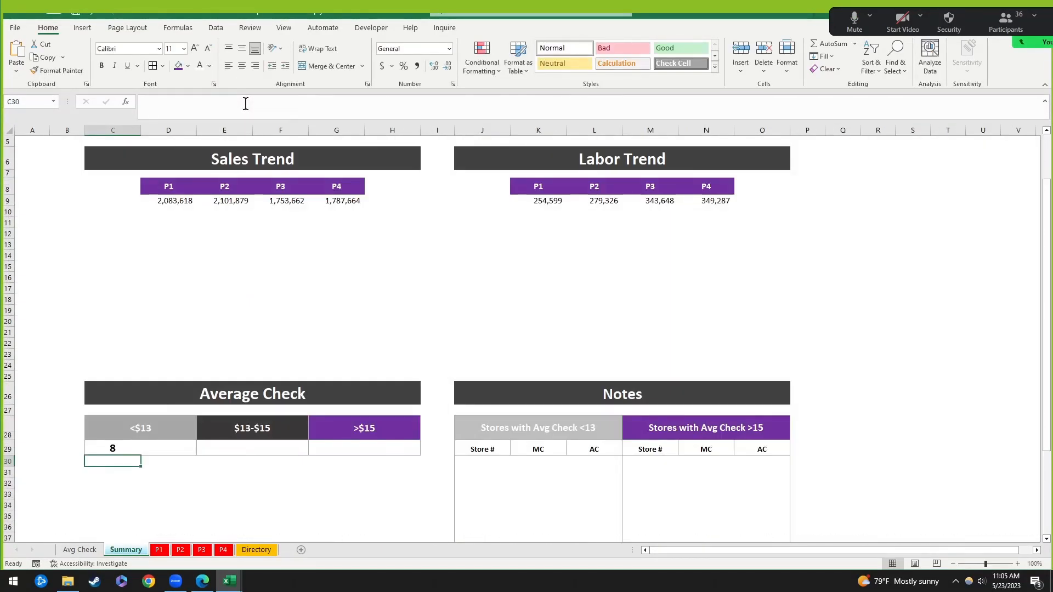
# Step: Review the count formula's P4 column K range and select the whole formula text
pyautogui.press('Up')
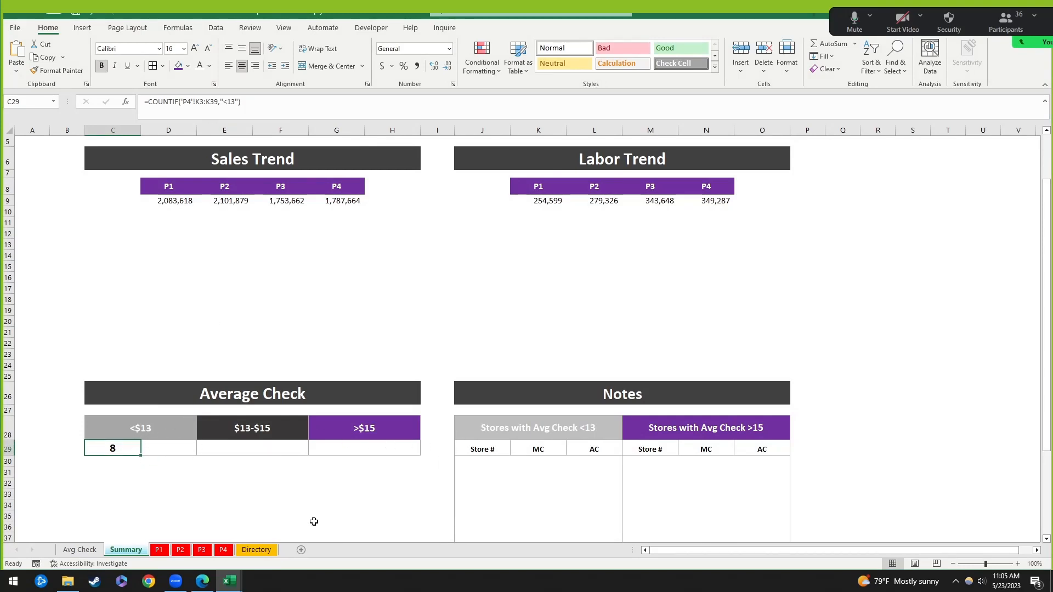
pyautogui.click(186, 506)
pyautogui.click(115, 449)
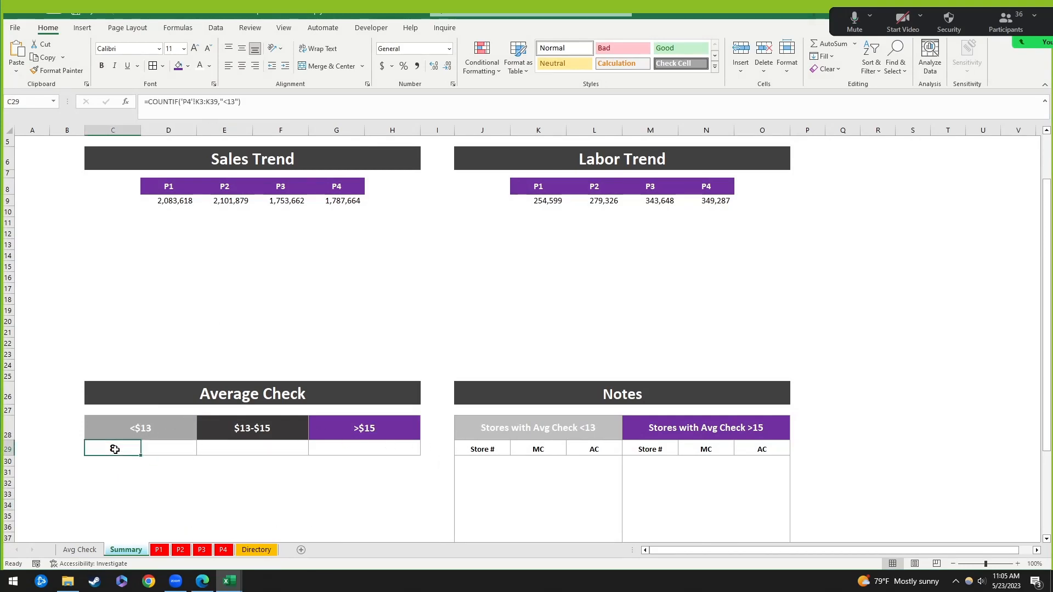
pyautogui.click(214, 102)
pyautogui.moveTo(180, 103); pyautogui.dragTo(232, 97)
pyautogui.click(234, 103)
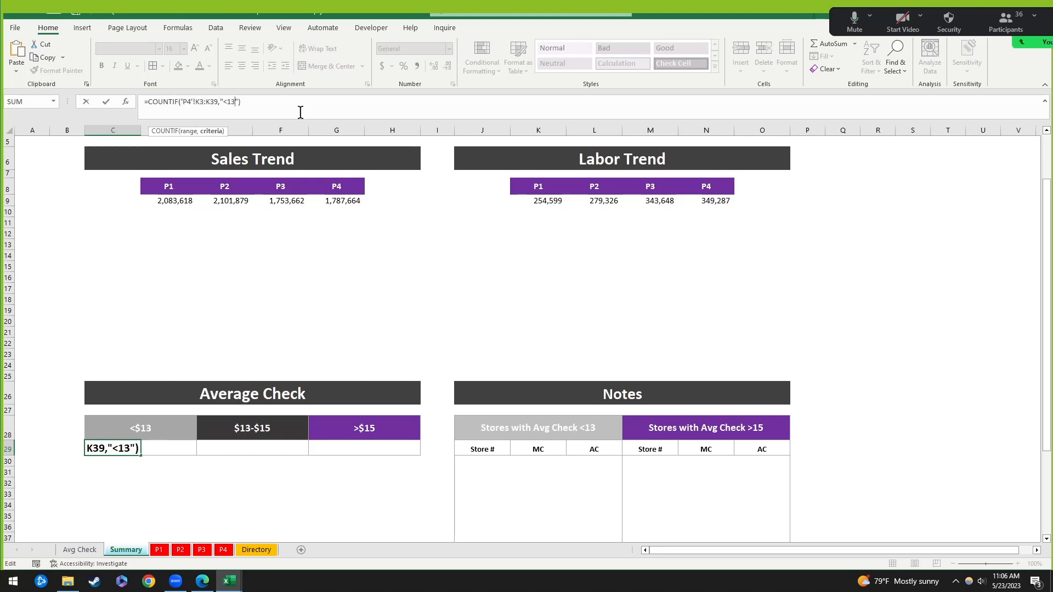
pyautogui.press('Return')
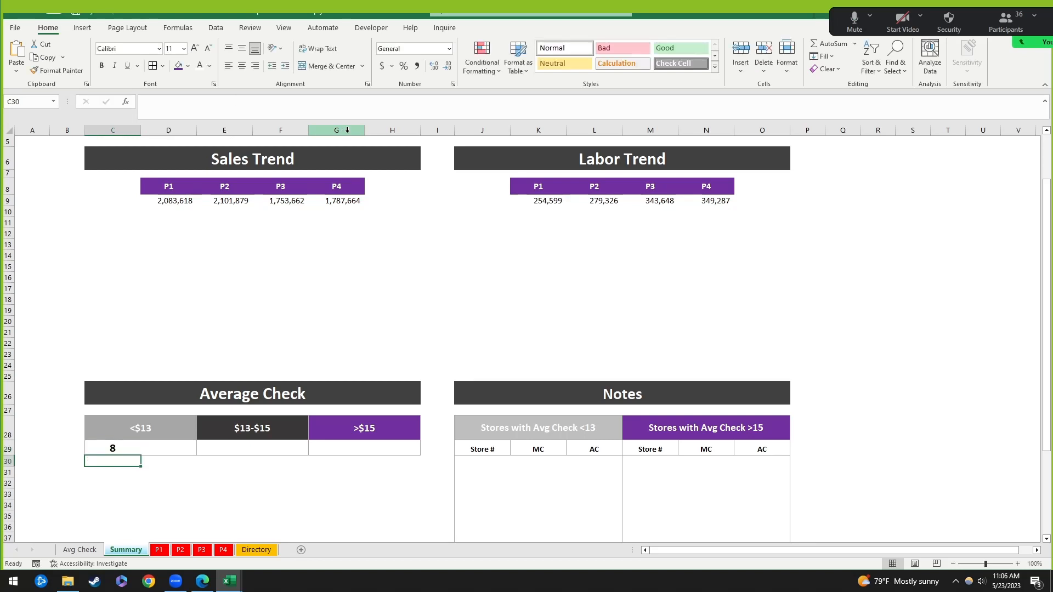
pyautogui.press('Up')
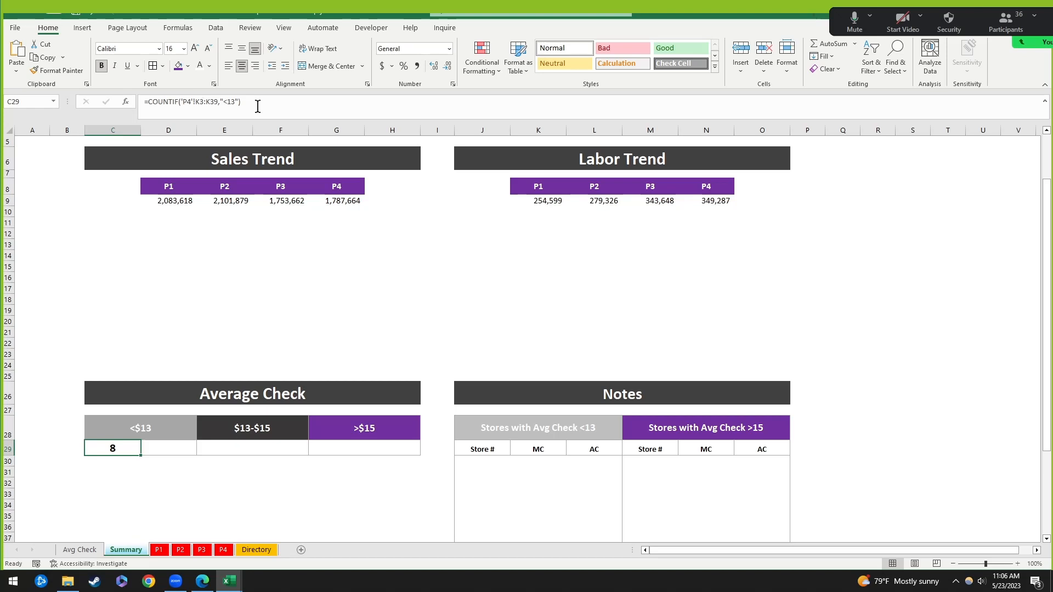
pyautogui.moveTo(248, 105); pyautogui.dragTo(131, 106)
pyautogui.hotkey('ctrl', 'c')
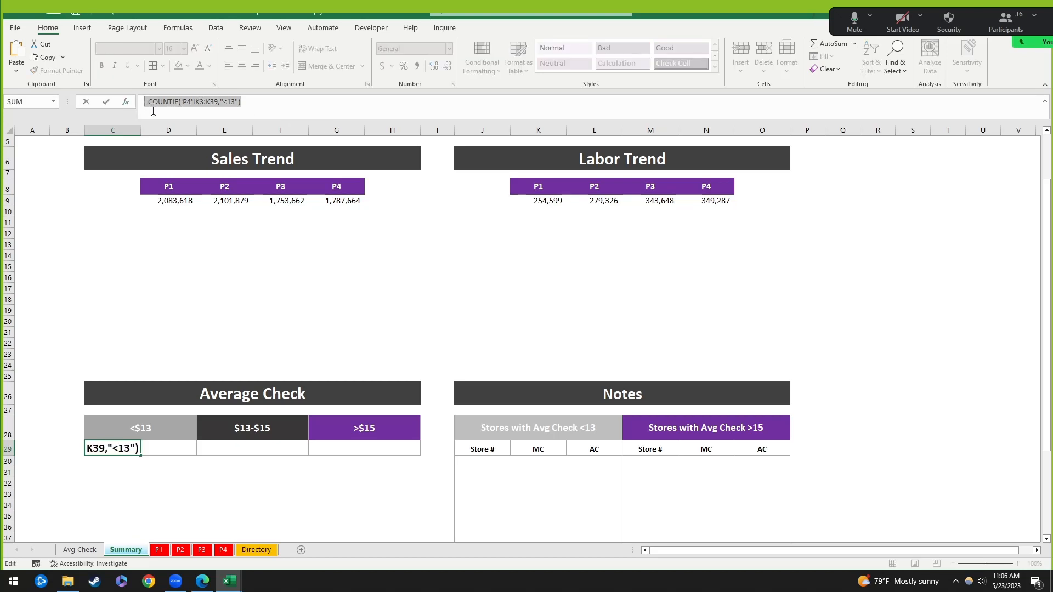
pyautogui.press('Escape')
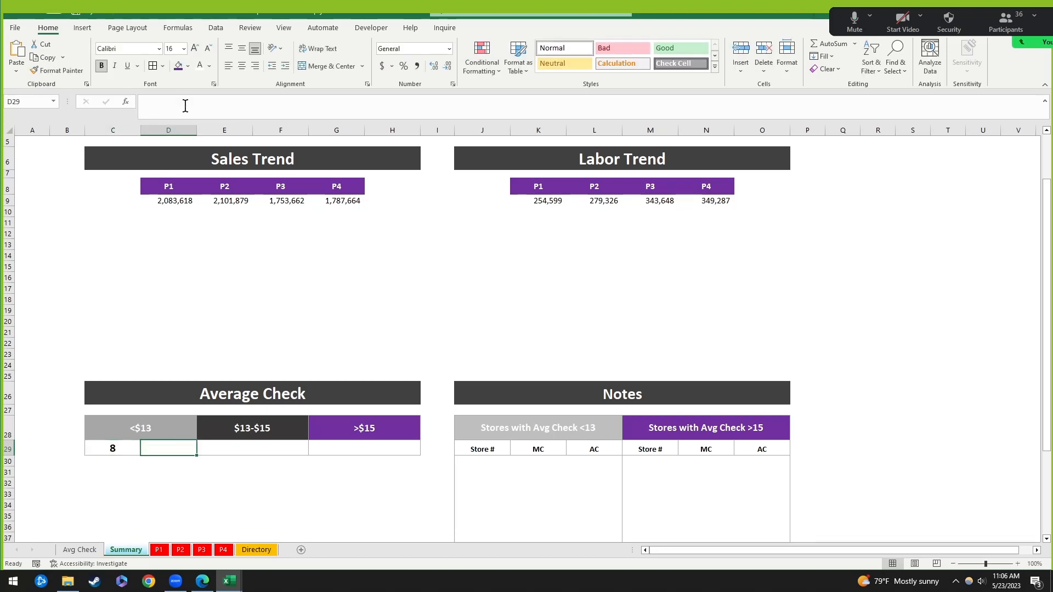
pyautogui.press('Right')
pyautogui.press('Right')
pyautogui.press('Right')
pyautogui.press('Right')
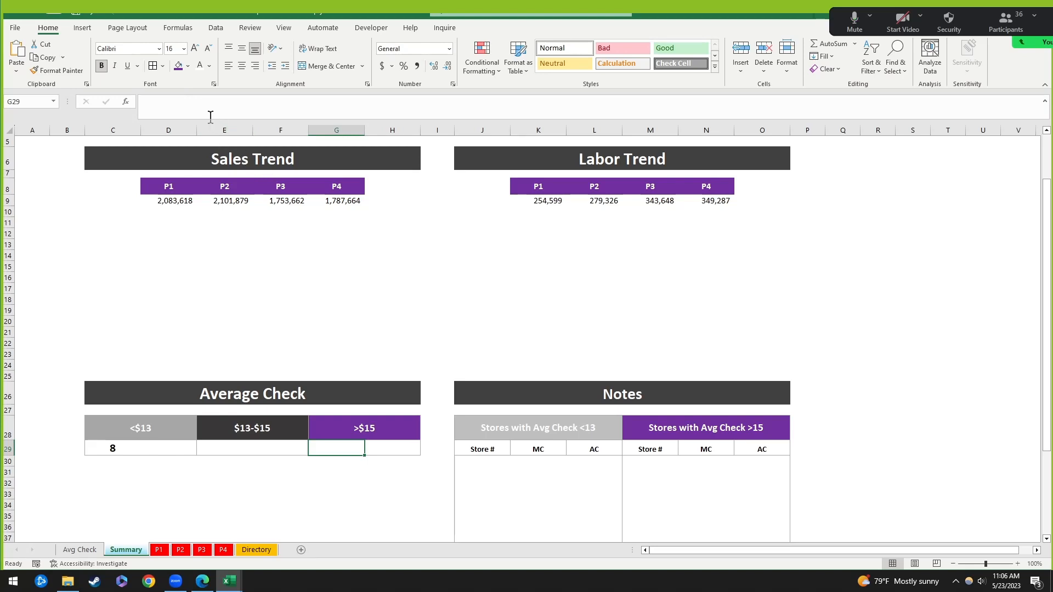
pyautogui.hotkey('ctrl', 'v')
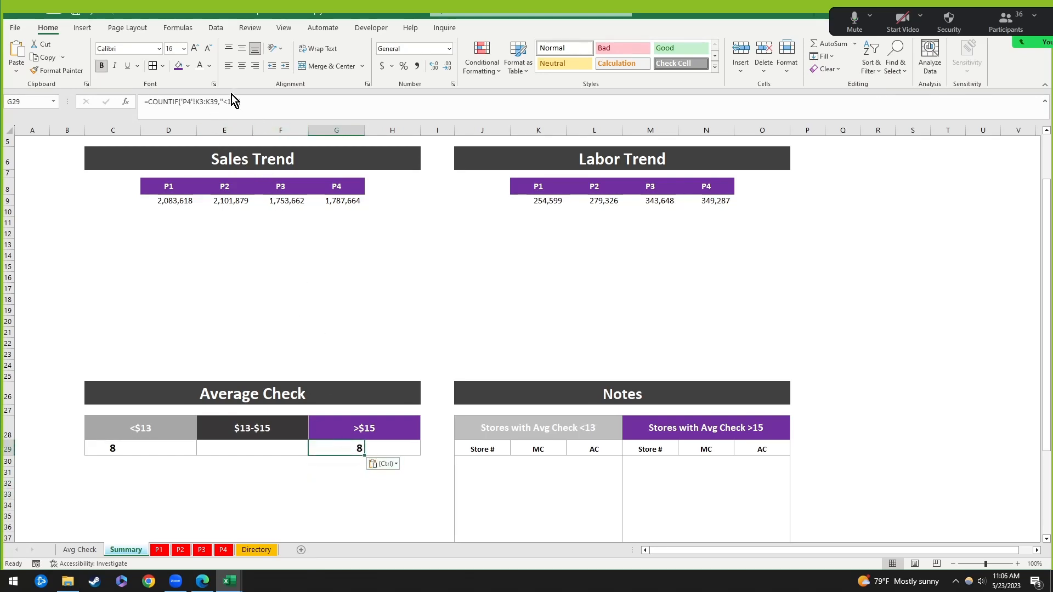
pyautogui.moveTo(182, 102); pyautogui.dragTo(213, 102)
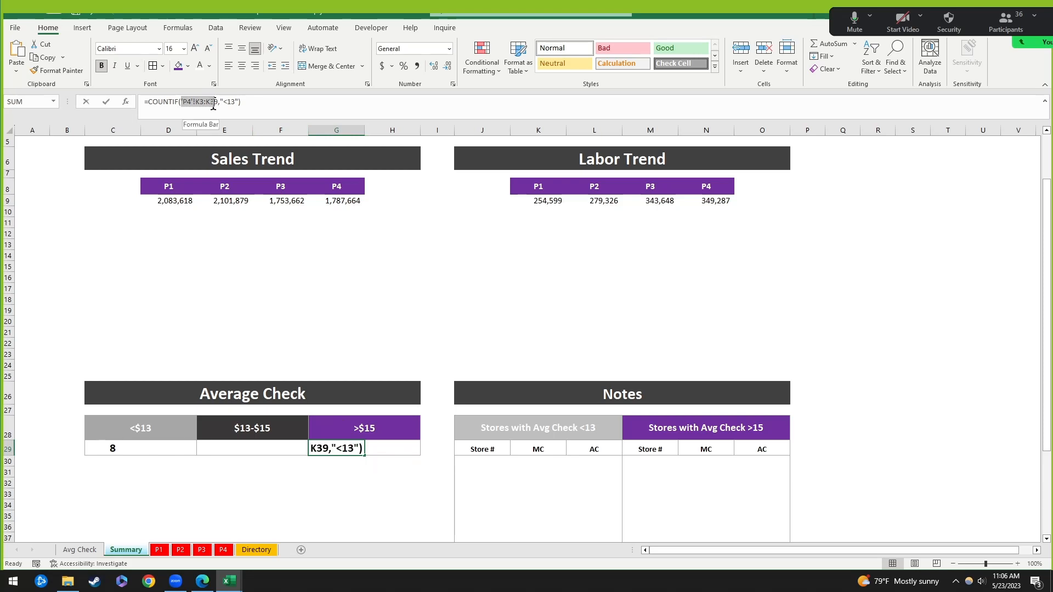
pyautogui.click(245, 103)
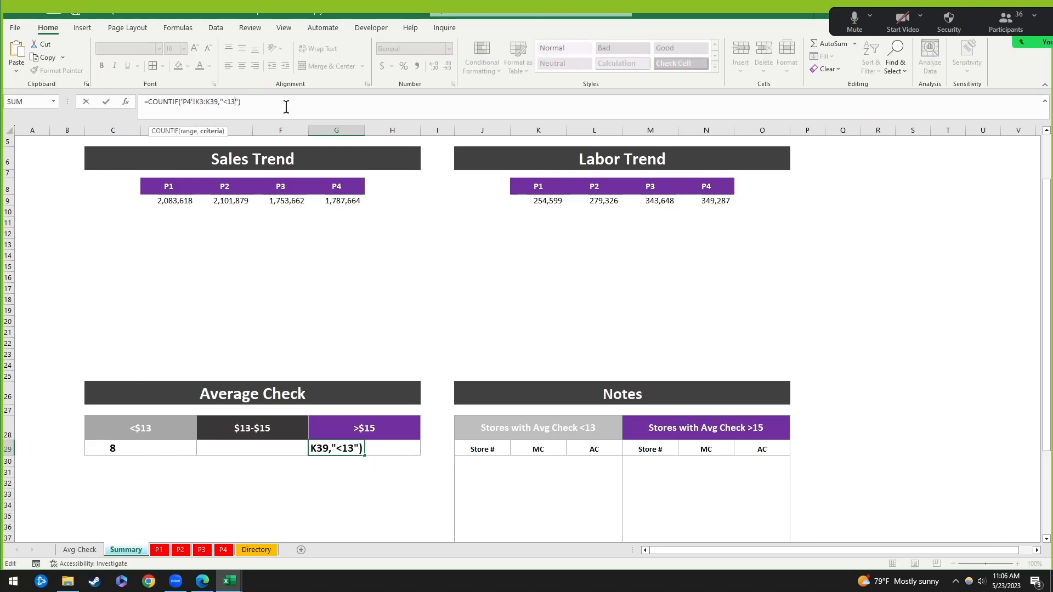
pyautogui.write('>15')
pyautogui.press('Return')
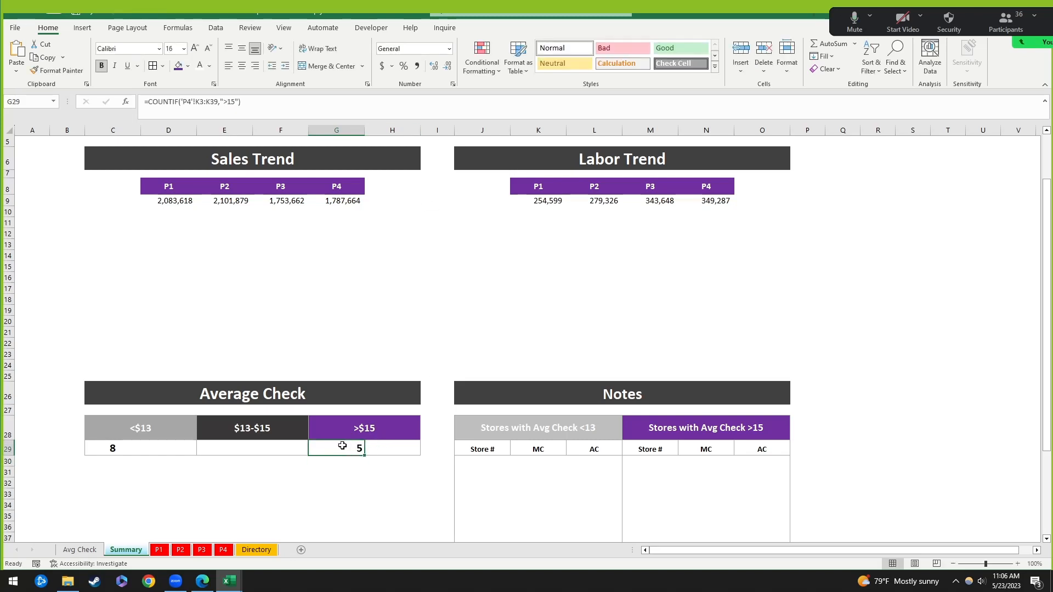
pyautogui.click(420, 482)
pyautogui.click(339, 447)
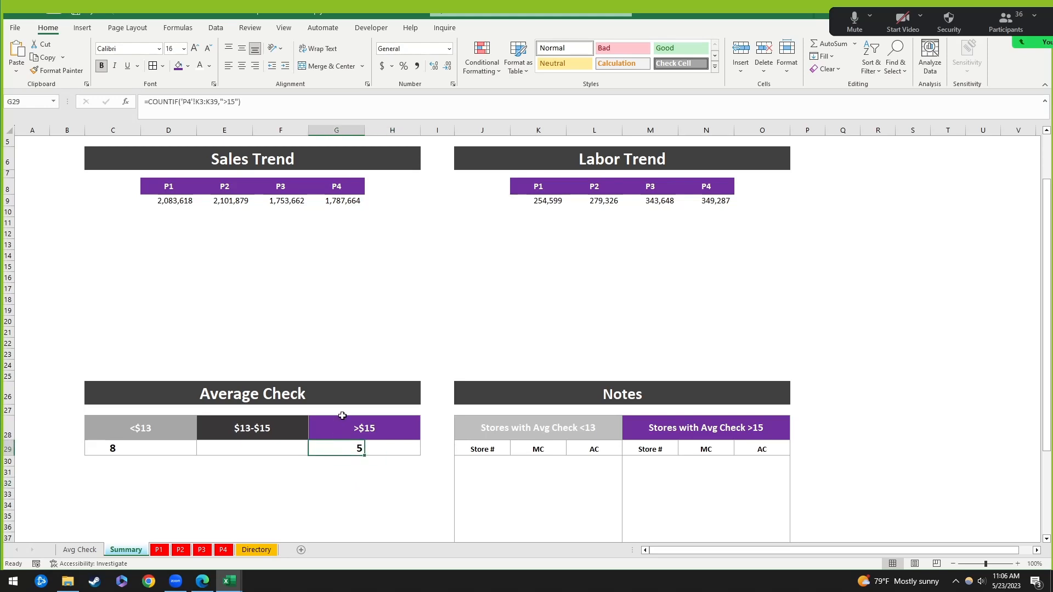
pyautogui.press('Delete')
pyautogui.click(130, 442)
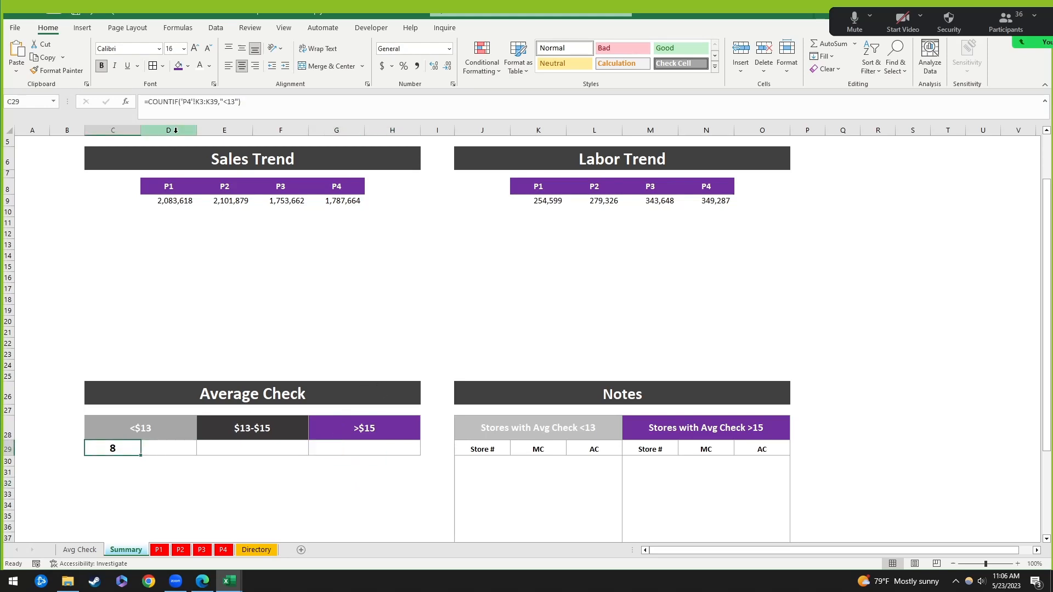
# Step: Make C29's range $K$3:$K$39 absolute and paste the formula into the >$15 cell
pyautogui.click(197, 102)
pyautogui.press('F4')
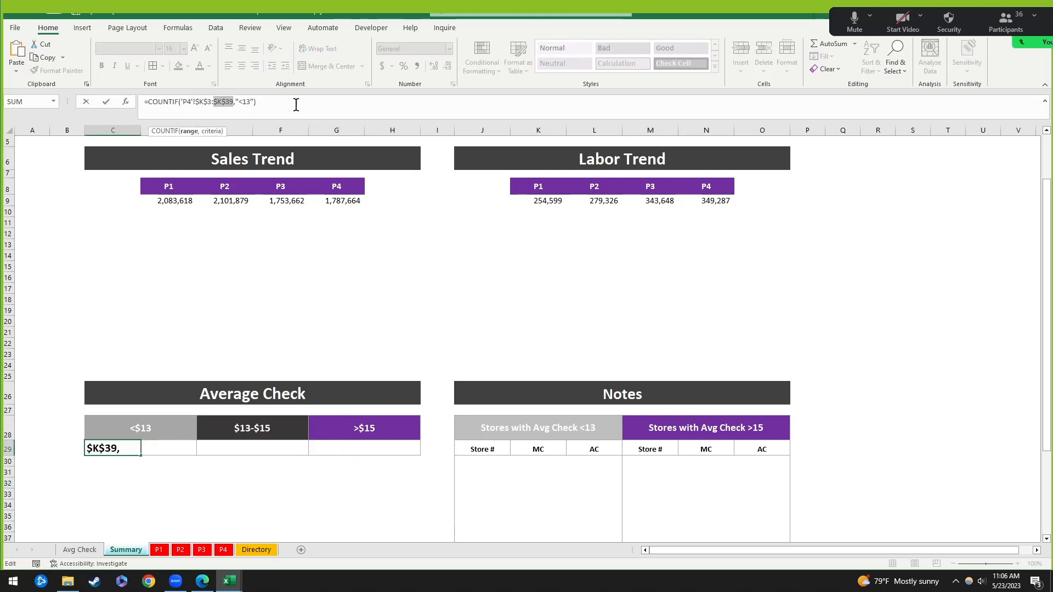
pyautogui.hotkey('ctrl', 'Return')
pyautogui.hotkey('ctrl', 'c')
pyautogui.press('Right')
pyautogui.press('Right')
pyautogui.press('Right')
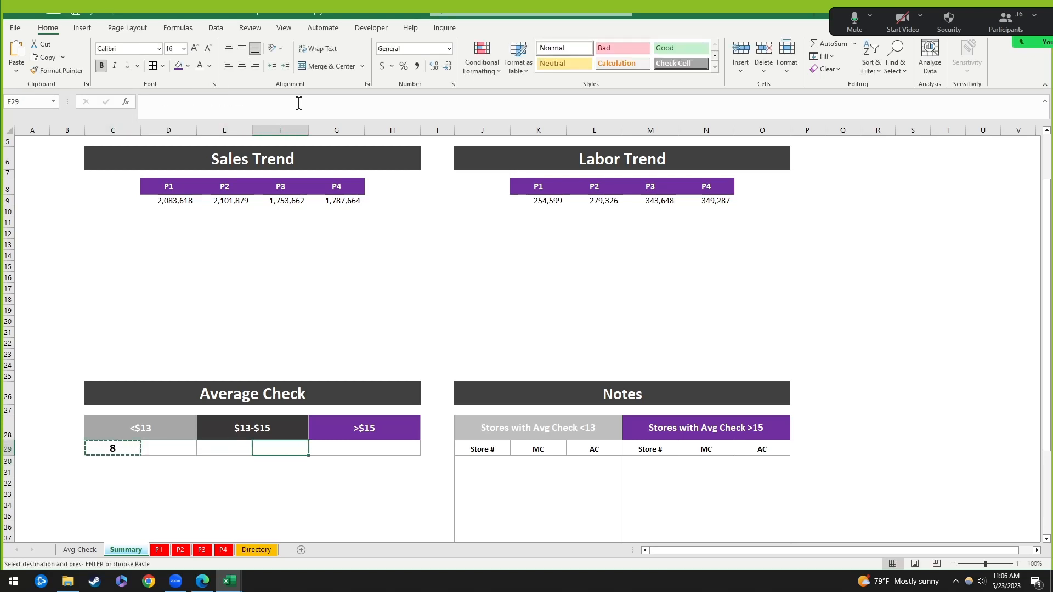
pyautogui.hotkey('ctrl', 'alt', 'v')
pyautogui.press('Return')
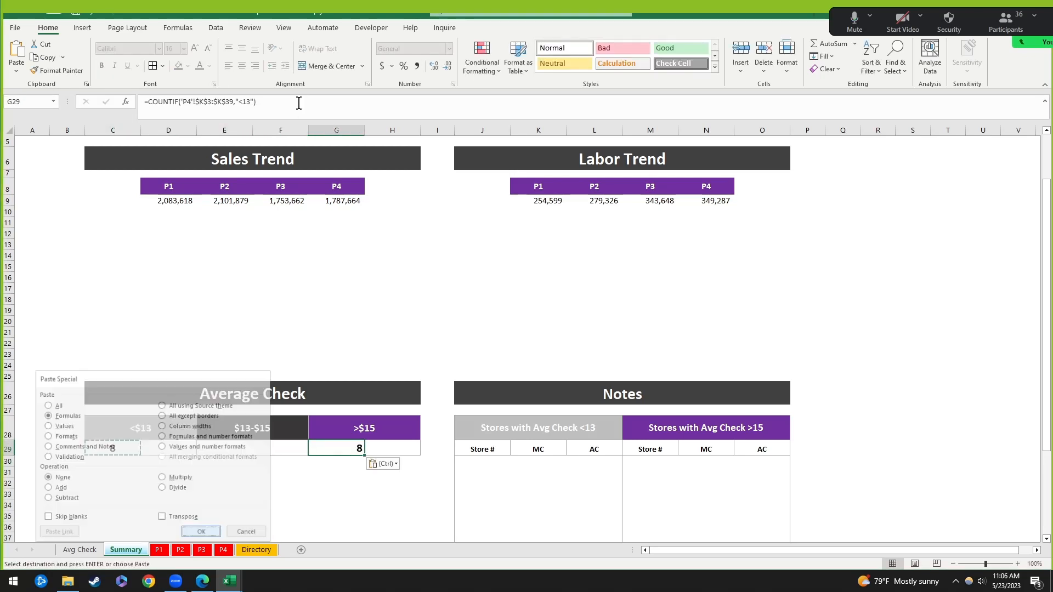
# Step: Change the >$15 cell's criterion to ">15", giving 5 stores, and compare both counts
pyautogui.click(248, 102)
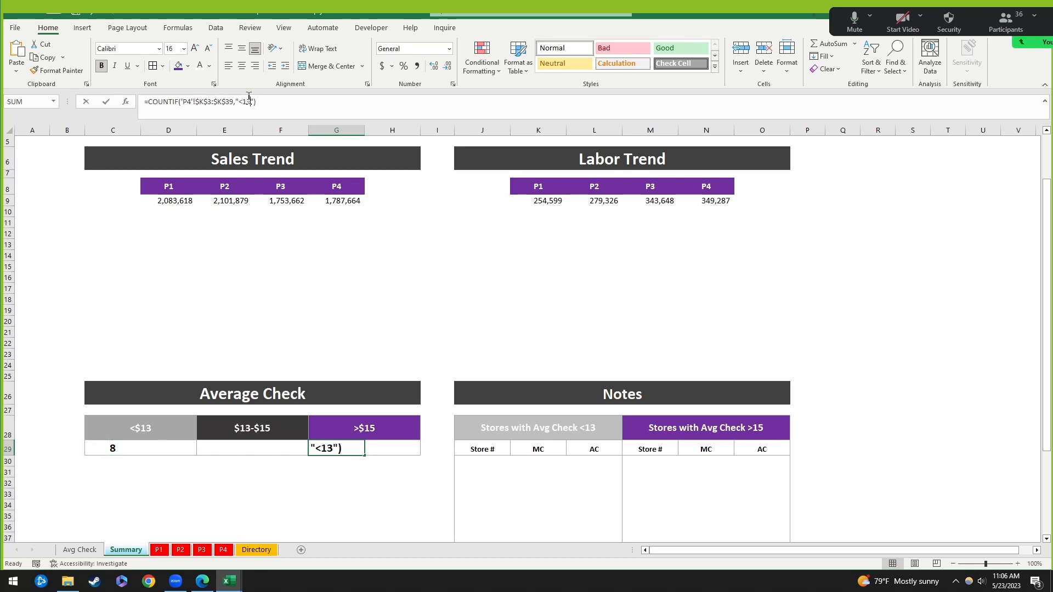
pyautogui.press('BackSpace')
pyautogui.press('BackSpace')
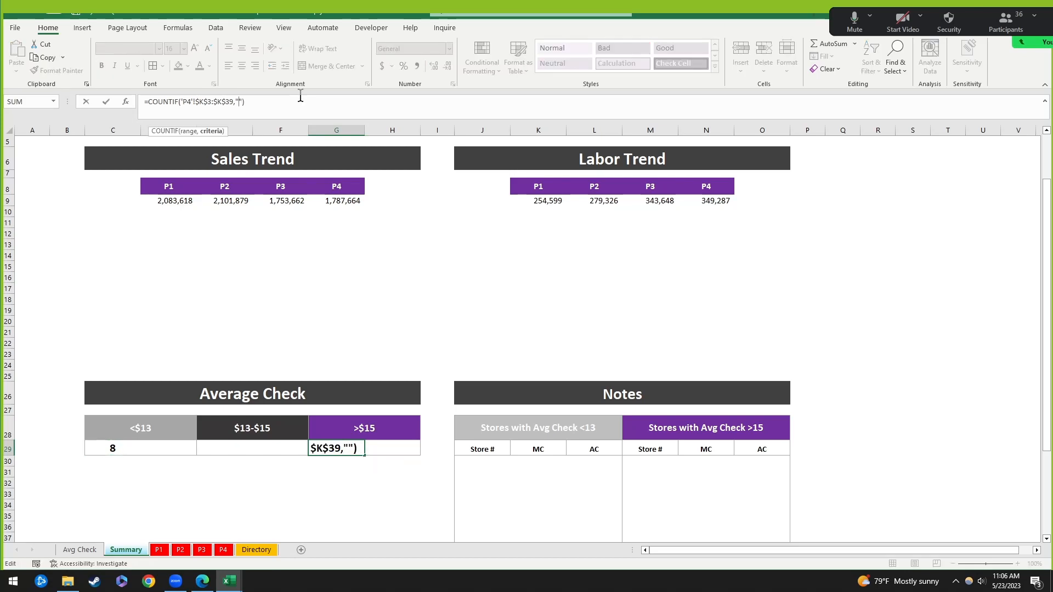
pyautogui.write('>15')
pyautogui.hotkey('ctrl', 'Return')
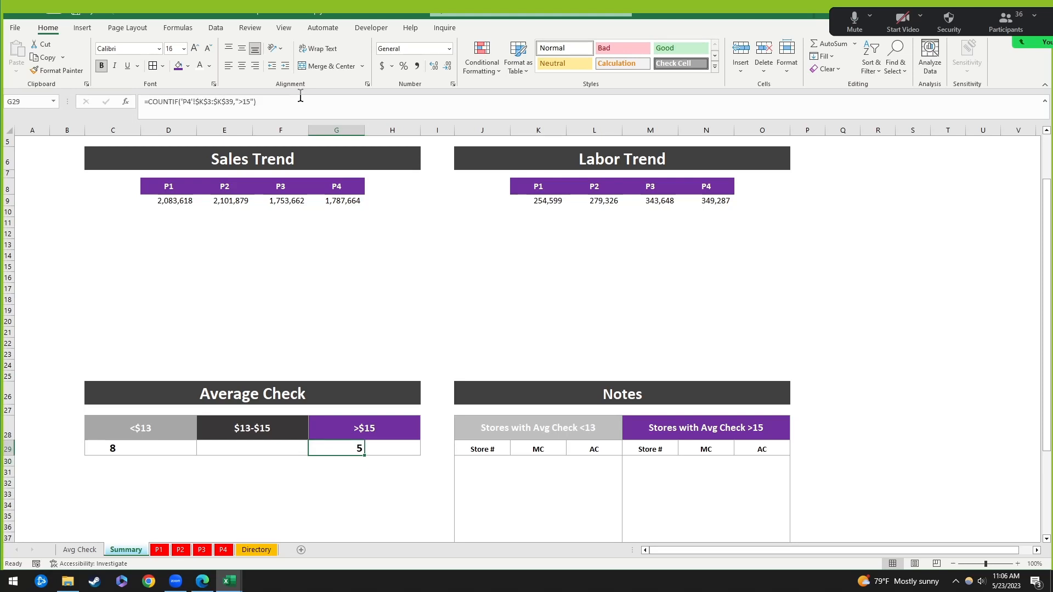
pyautogui.press('Left')
pyautogui.press('Left')
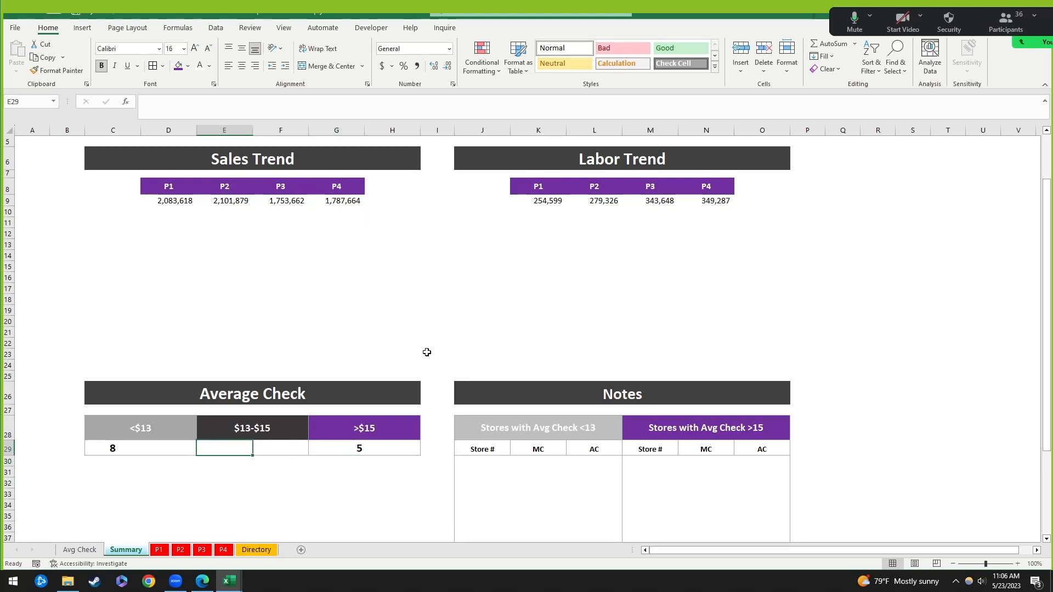
pyautogui.click(120, 449)
pyautogui.click(359, 445)
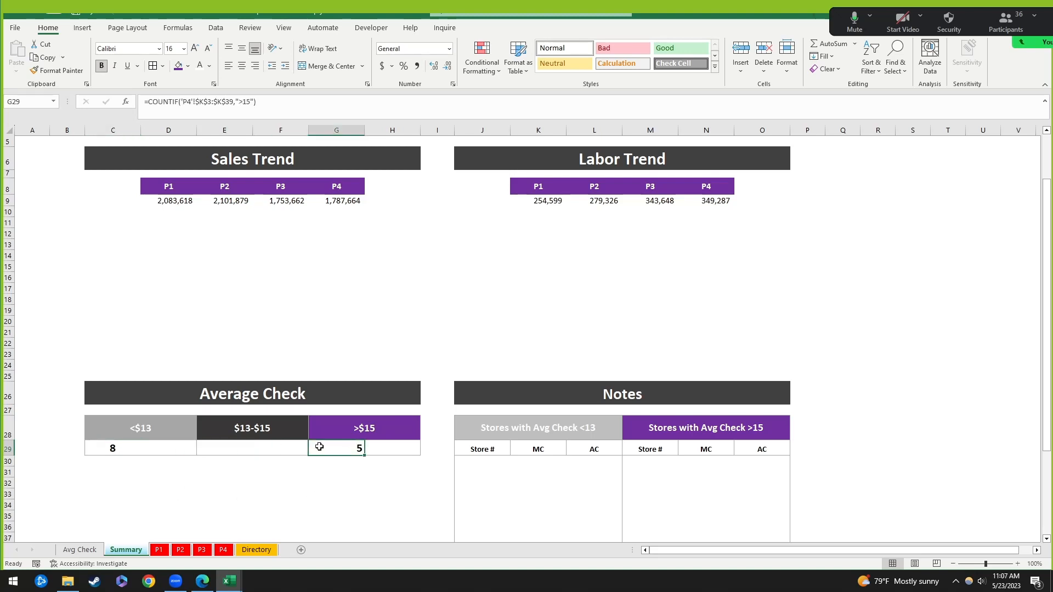
# Step: Enter =COUNT('P4'!K3:K39) in the $13–$15 cell E29
pyautogui.click(213, 449)
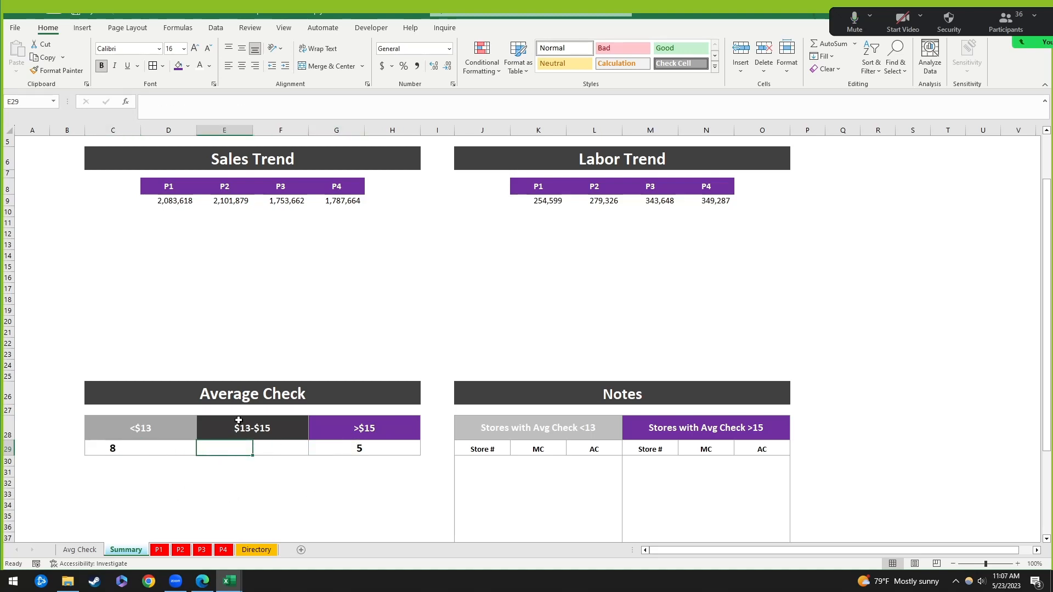
pyautogui.write('=')
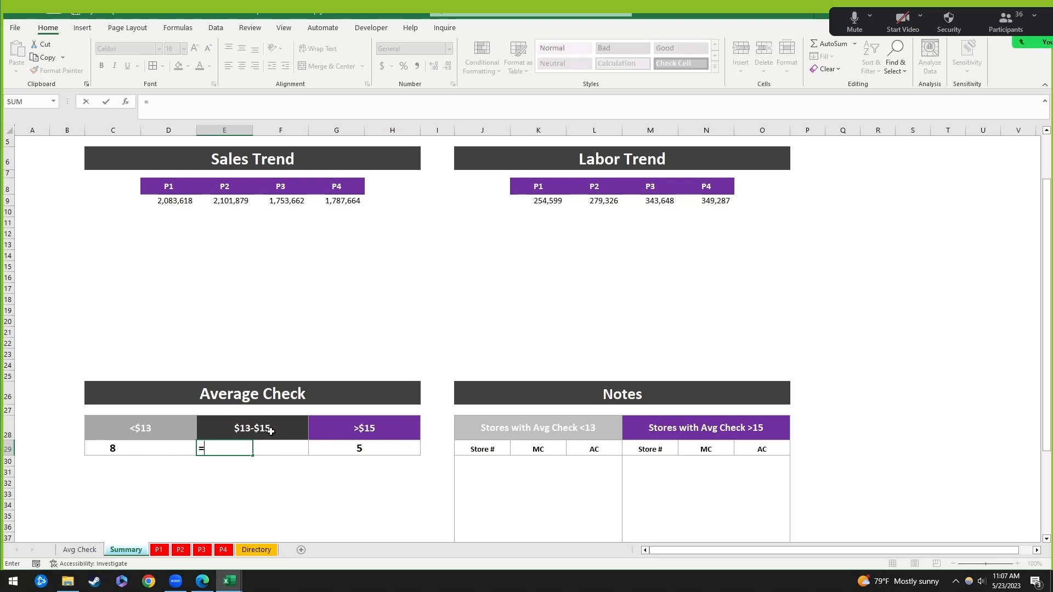
pyautogui.write('count')
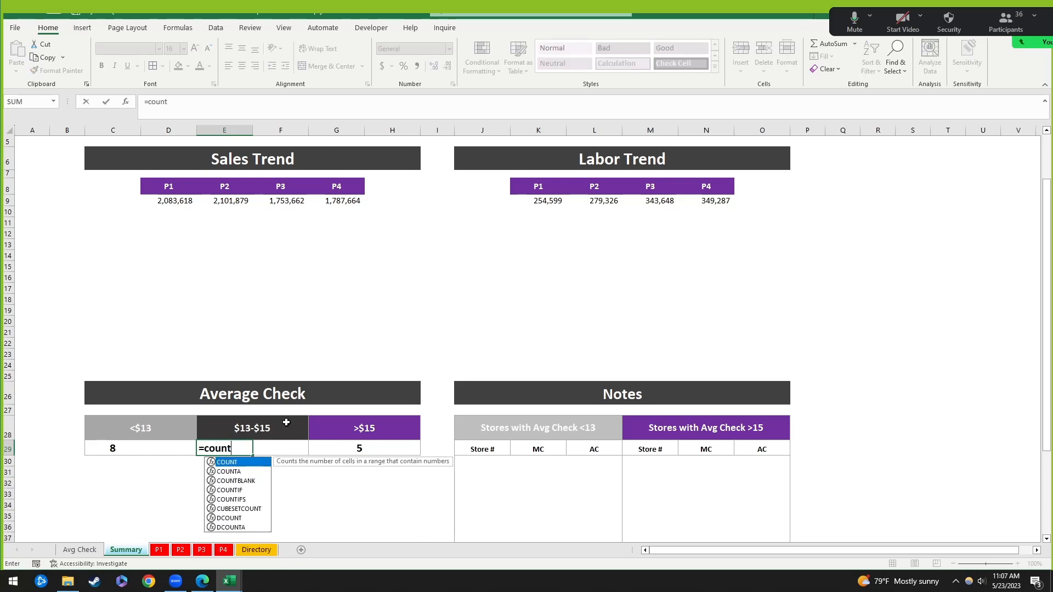
pyautogui.write('(')
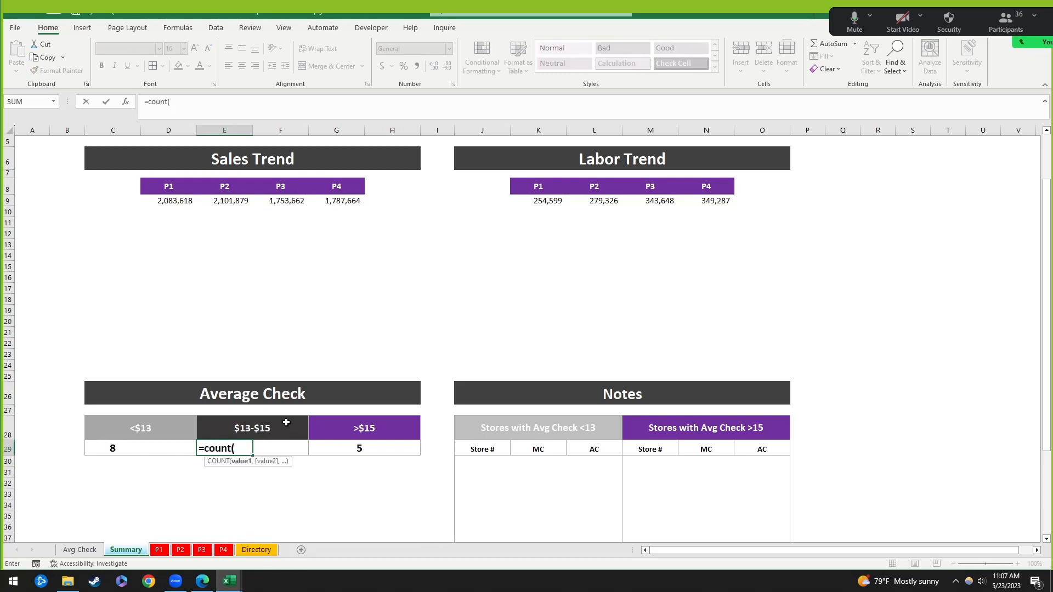
pyautogui.click(227, 554)
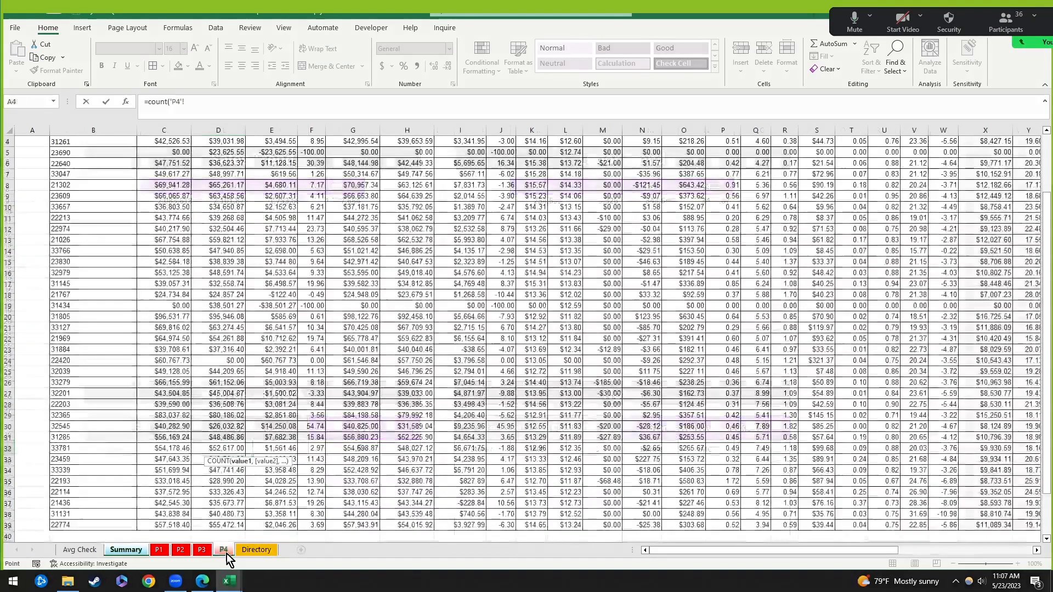
pyautogui.scroll(1, 263, 182)
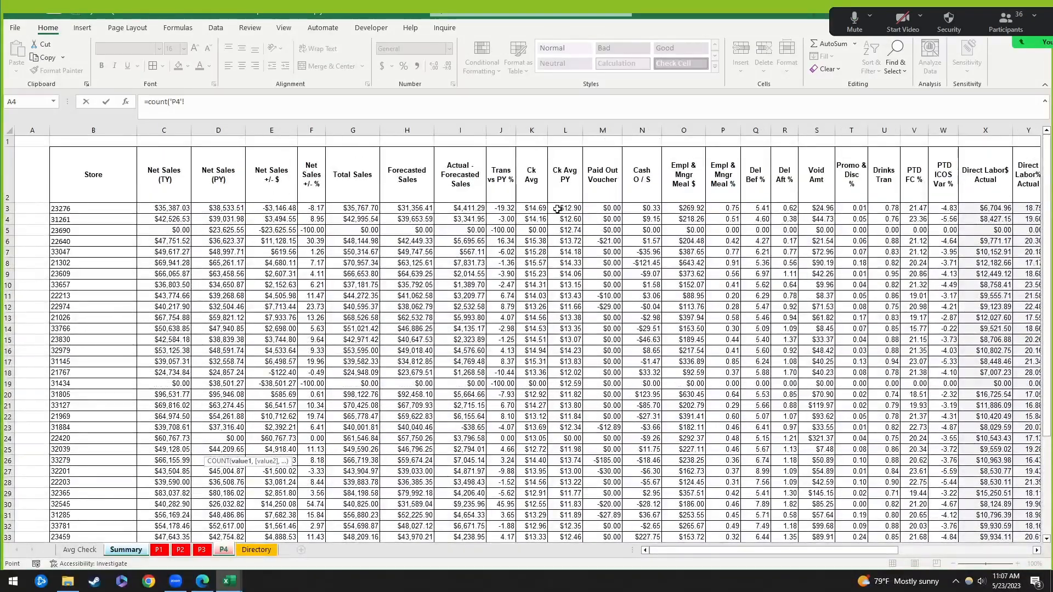
pyautogui.moveTo(552, 209); pyautogui.dragTo(542, 404)
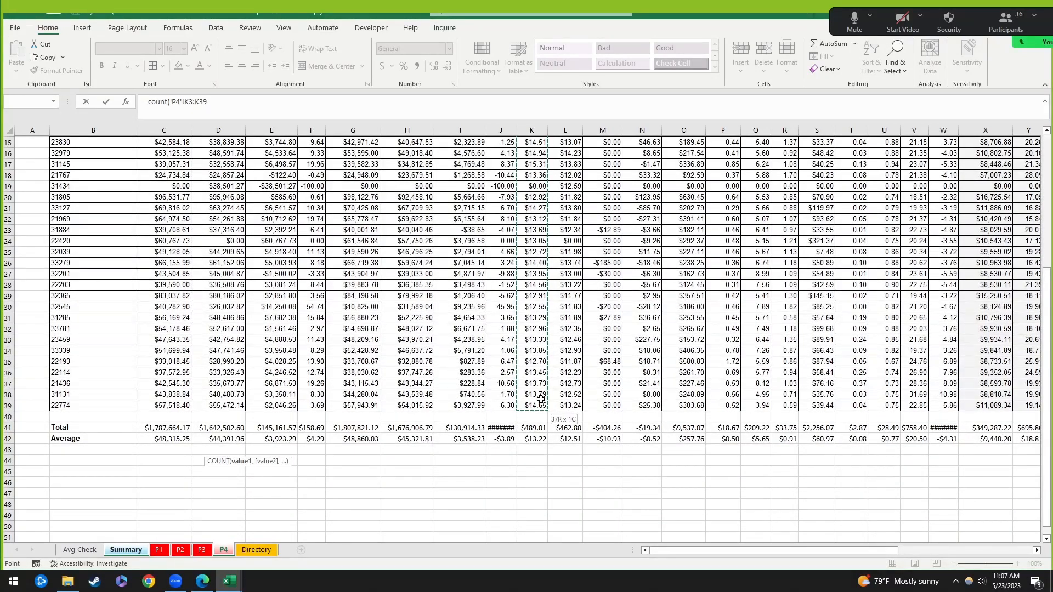
pyautogui.press('Return')
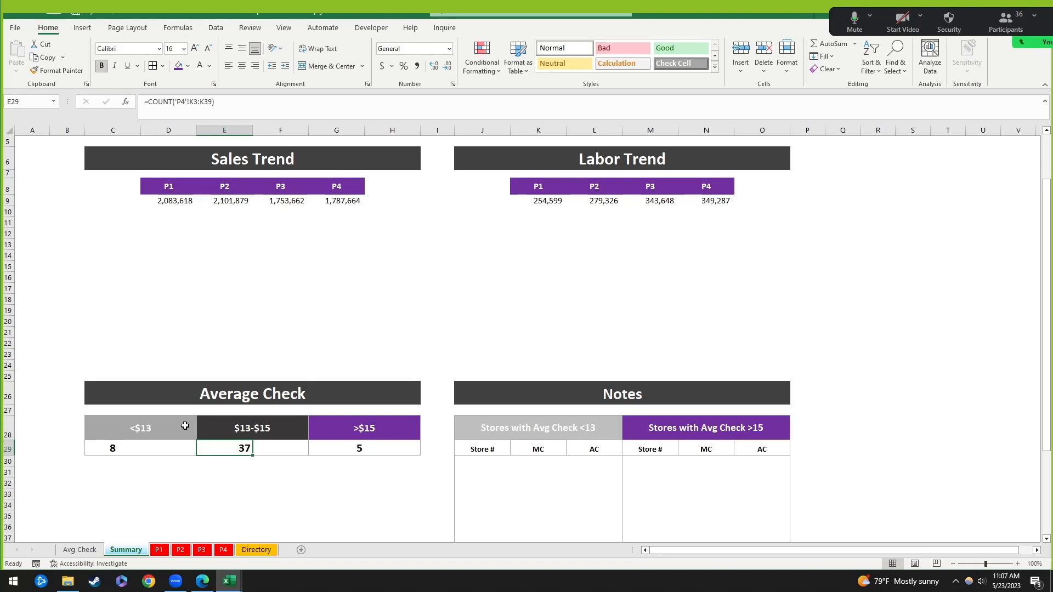
pyautogui.click(234, 102)
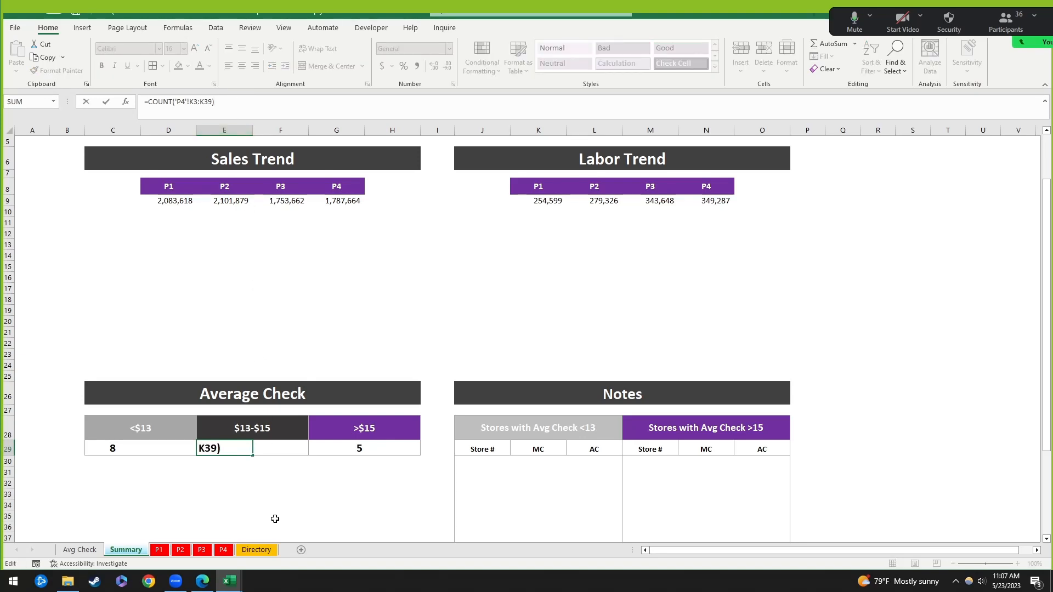
pyautogui.press('Escape')
# Step: Subtract C29 and G29 so E29 reads =COUNT('P4'!K3:K39)-C29-G29, showing 24
pyautogui.click(242, 103)
pyautogui.write('-')
pyautogui.click(125, 447)
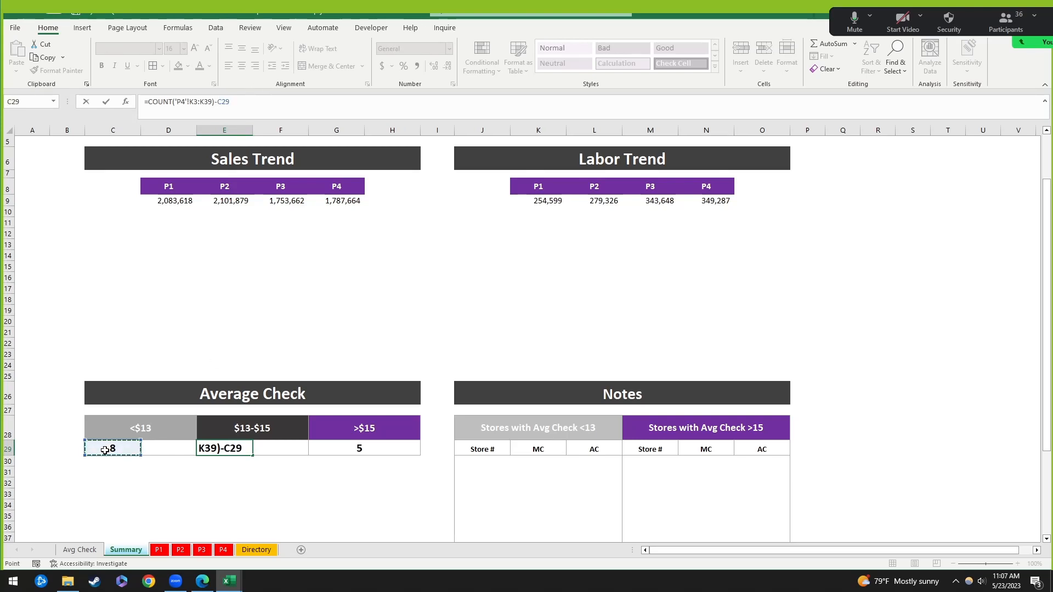
pyautogui.write('-')
pyautogui.click(363, 448)
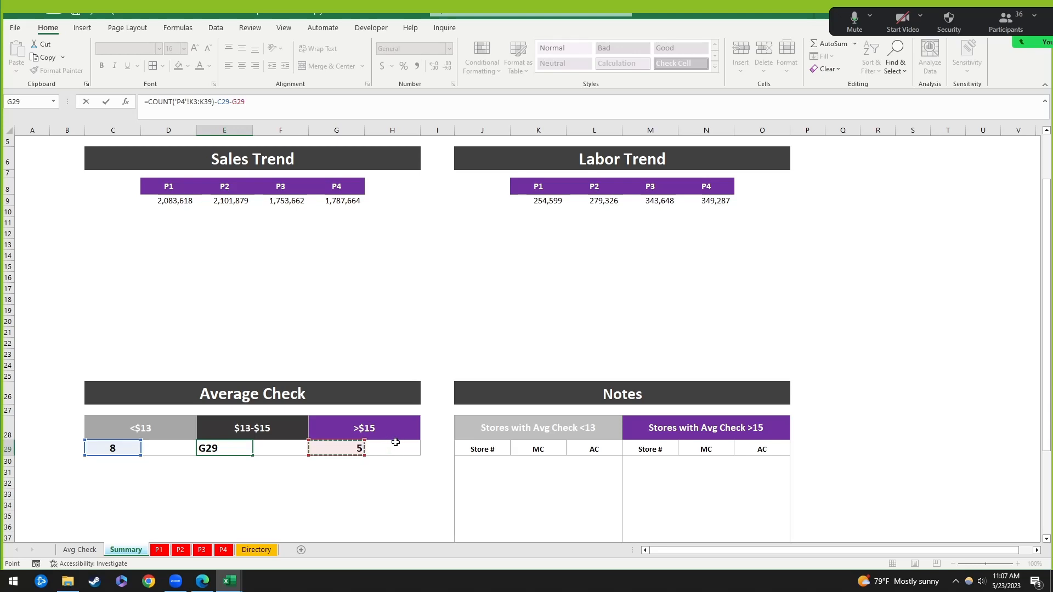
pyautogui.press('Return')
pyautogui.click(248, 452)
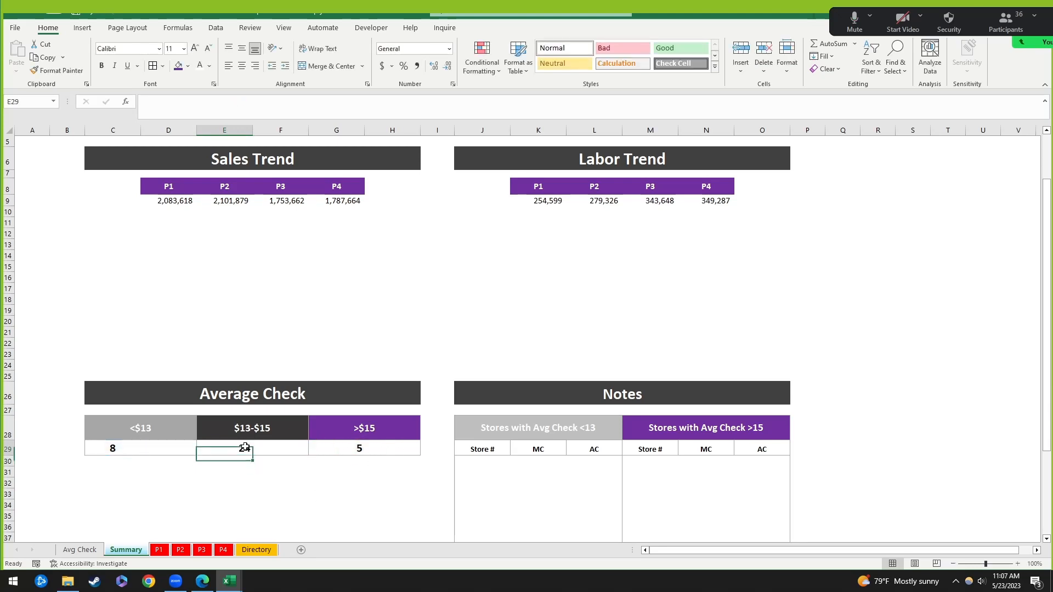
pyautogui.click(319, 513)
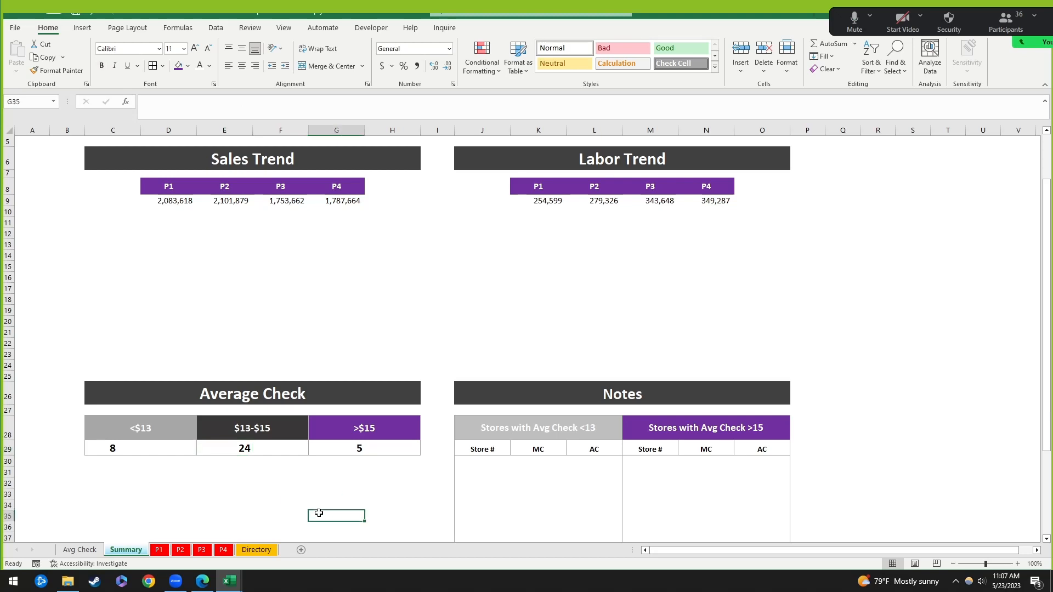
pyautogui.click(113, 452)
pyautogui.click(236, 453)
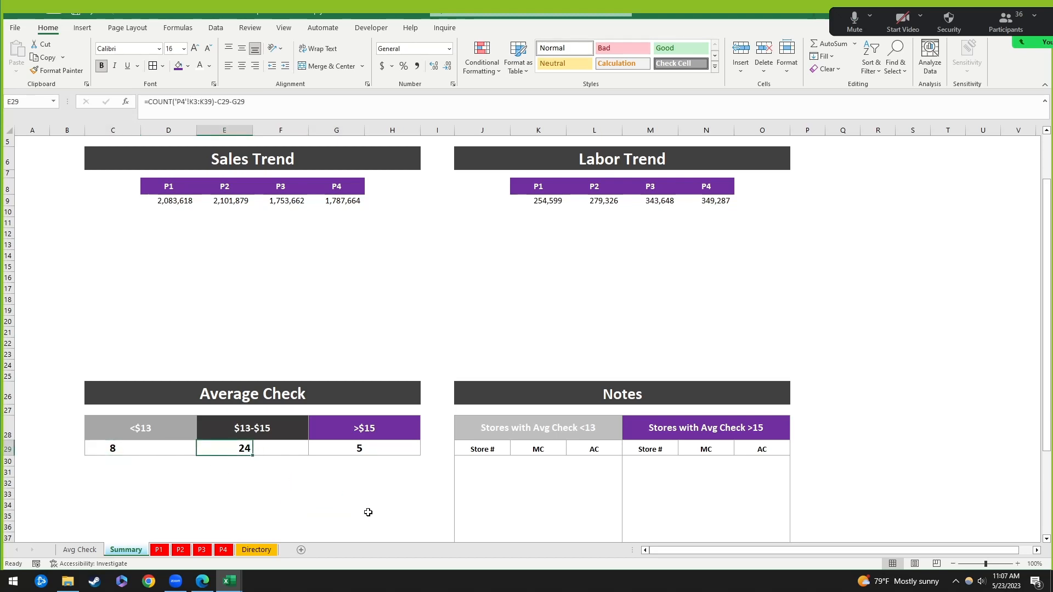
pyautogui.moveTo(123, 450); pyautogui.dragTo(182, 448)
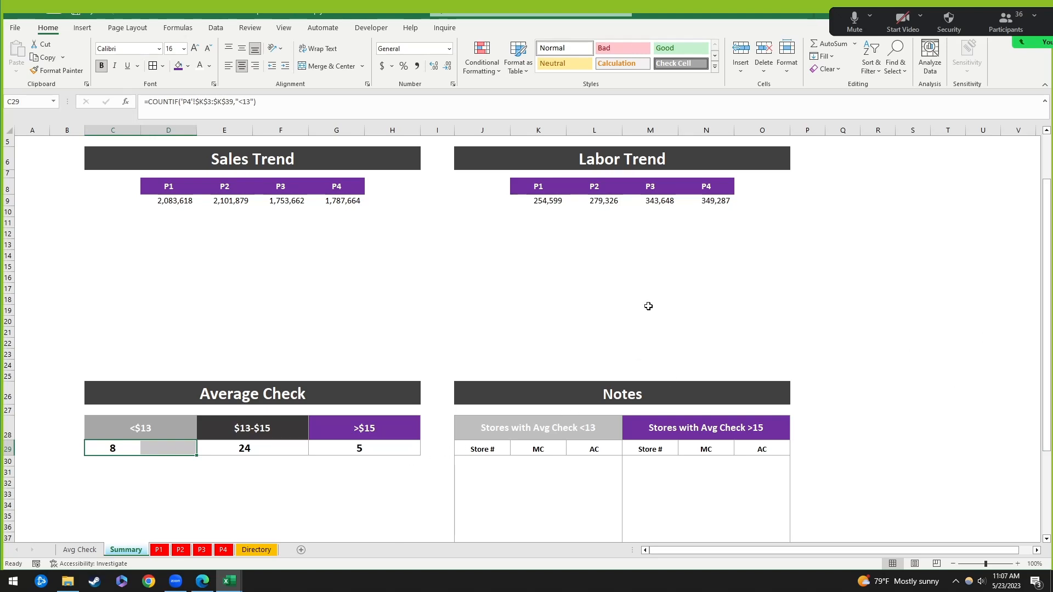
# Step: Review the COUNTIF formulas in the <$13, $13–$15 and >$15 Average Check count cells
pyautogui.click(415, 510)
pyautogui.click(124, 449)
pyautogui.click(127, 470)
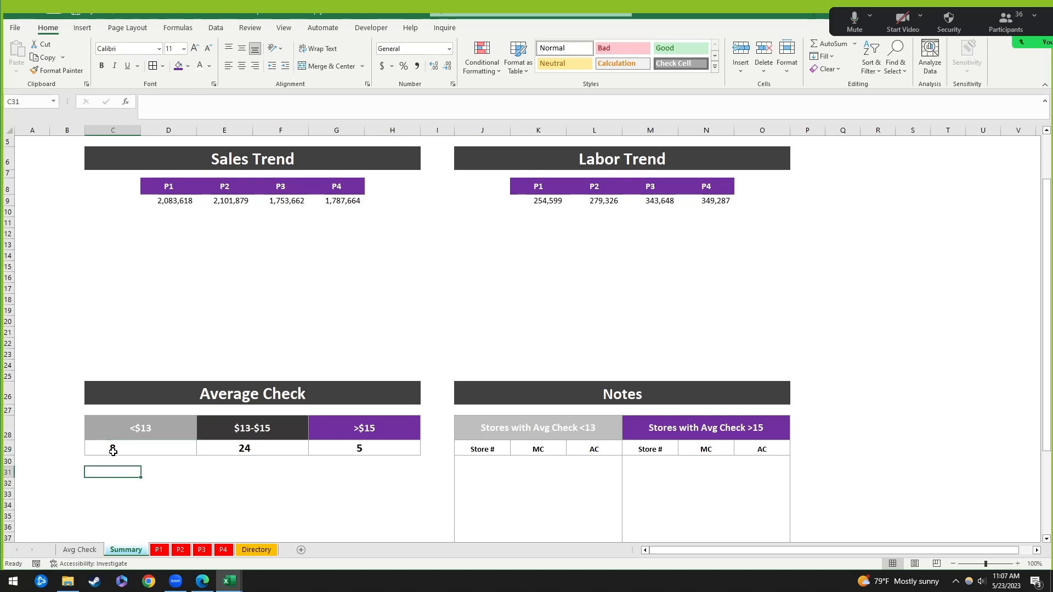
pyautogui.moveTo(115, 448); pyautogui.dragTo(173, 446)
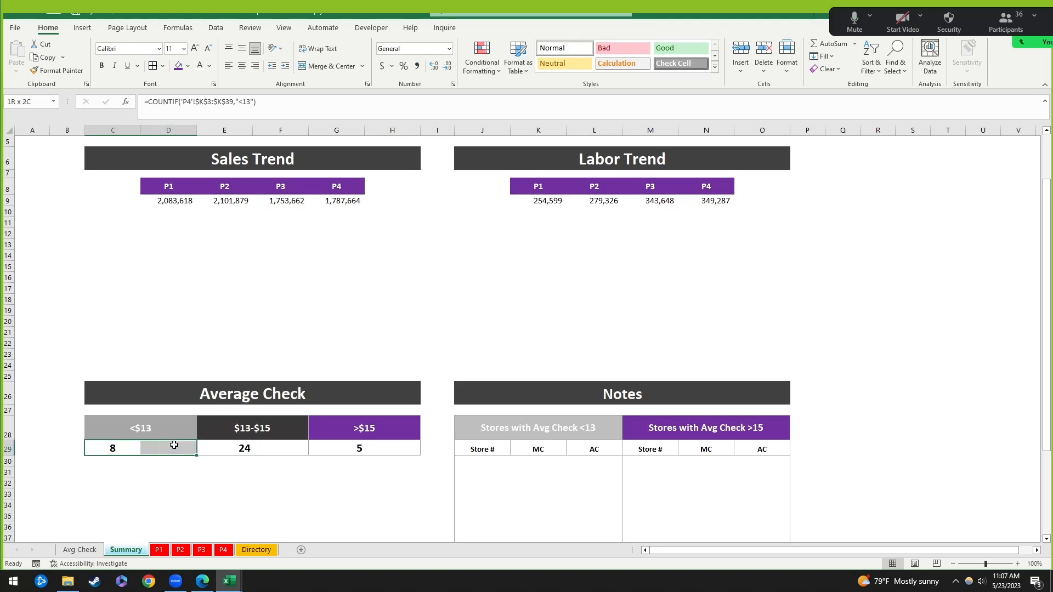
pyautogui.click(357, 498)
pyautogui.click(318, 448)
pyautogui.click(209, 449)
pyautogui.click(129, 449)
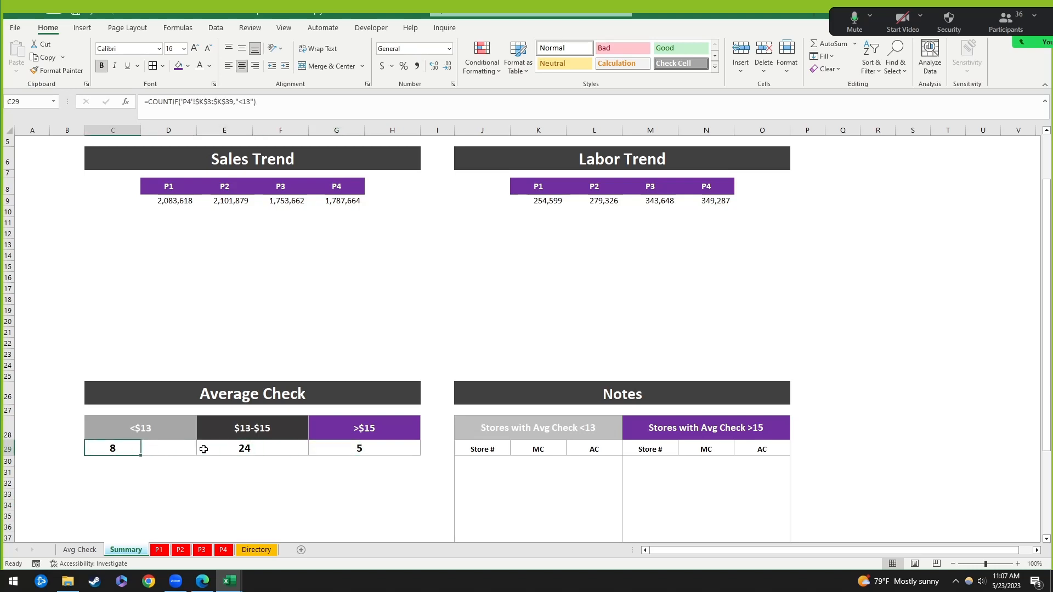
# Step: Check the Notes table's Store # and MC cells, then go to the P4 sheet
pyautogui.click(483, 463)
pyautogui.scroll(-3, 598, 436)
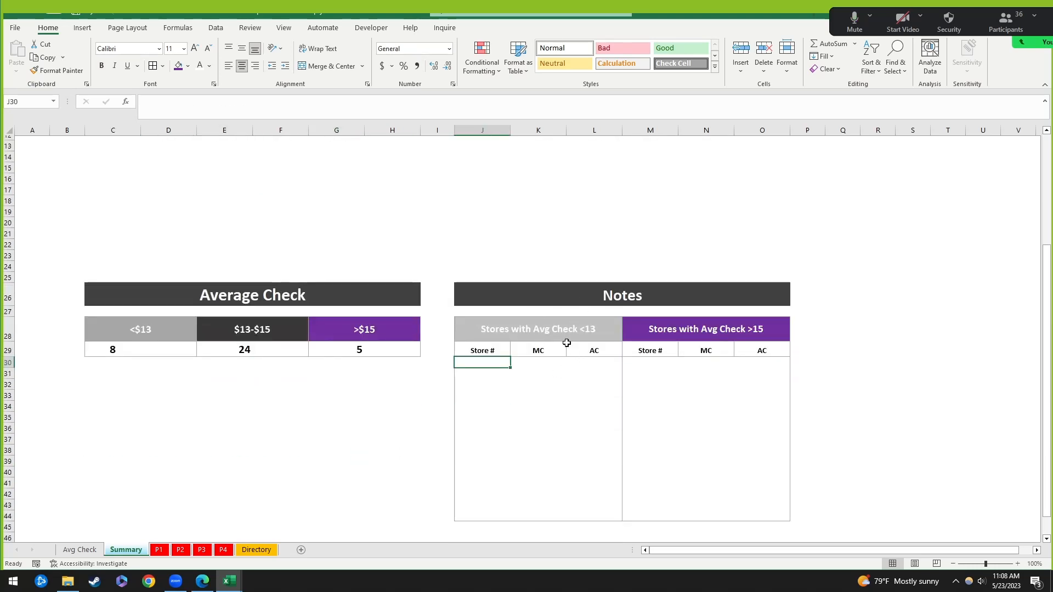
pyautogui.click(536, 362)
pyautogui.click(484, 362)
pyautogui.click(217, 552)
pyautogui.scroll(4, 242, 417)
# Step: Turn on filtering for the P4 table, glancing at the Net Sales (PY) and Total Sales filter lists
pyautogui.click(104, 175)
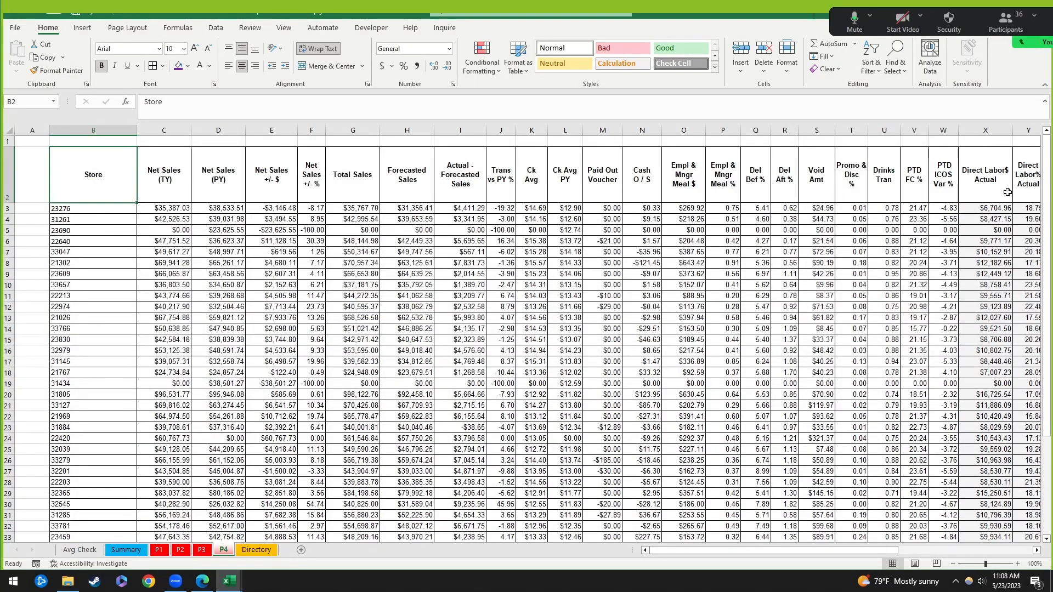
pyautogui.click(218, 28)
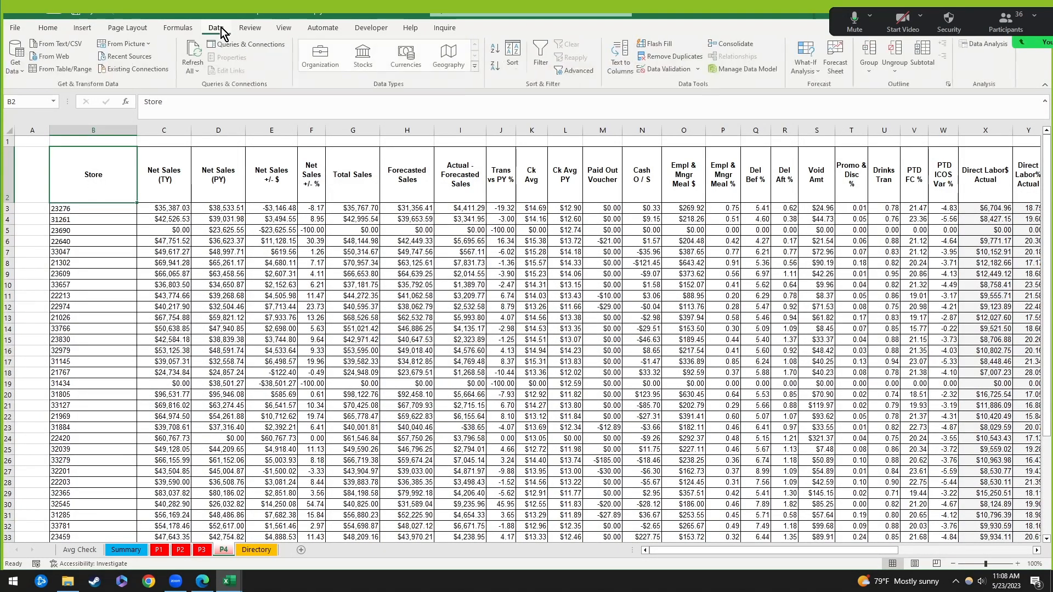
pyautogui.click(542, 58)
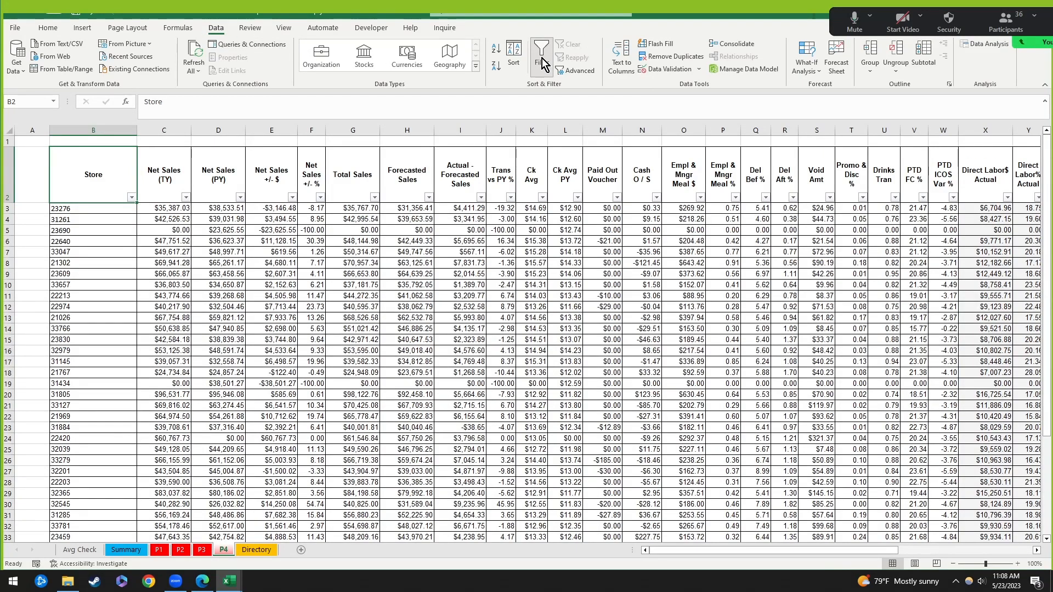
pyautogui.click(240, 198)
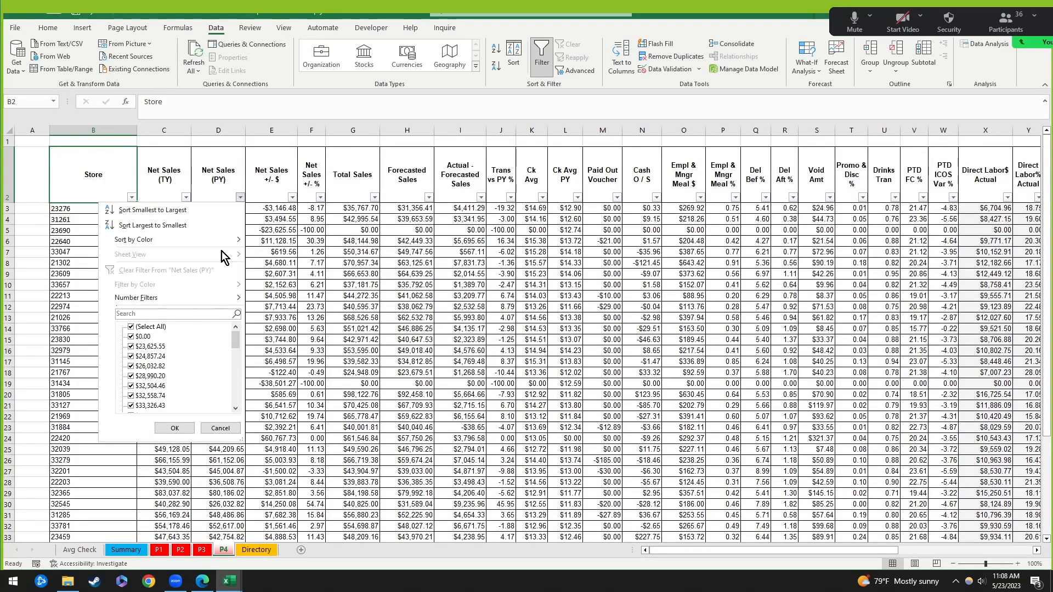
pyautogui.click(374, 198)
pyautogui.click(374, 198)
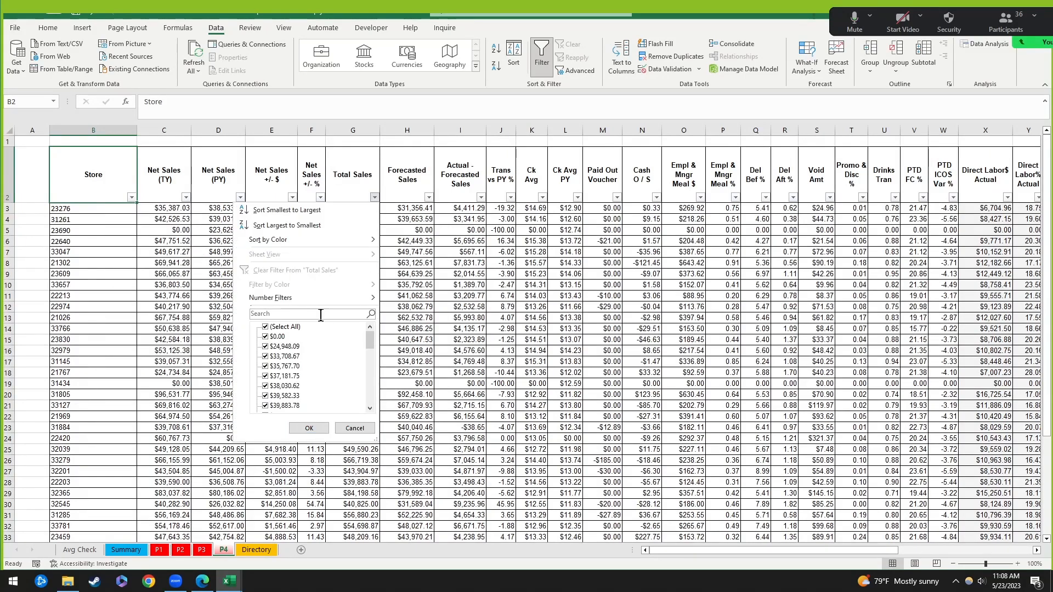
pyautogui.click(374, 198)
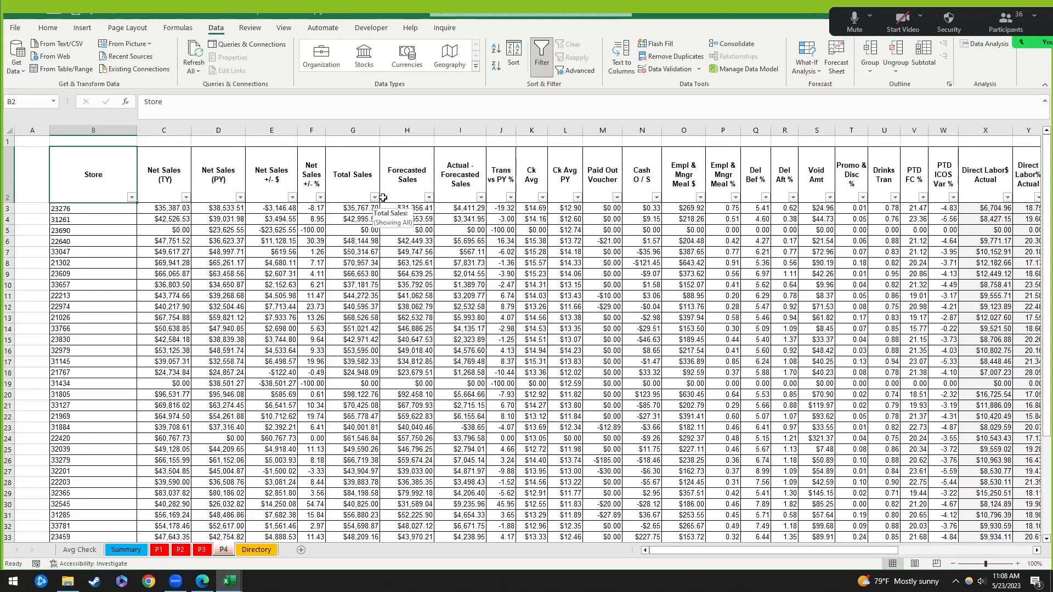
# Step: Filter the Store column to show only store 21026
pyautogui.click(131, 197)
pyautogui.click(33, 327)
pyautogui.click(32, 337)
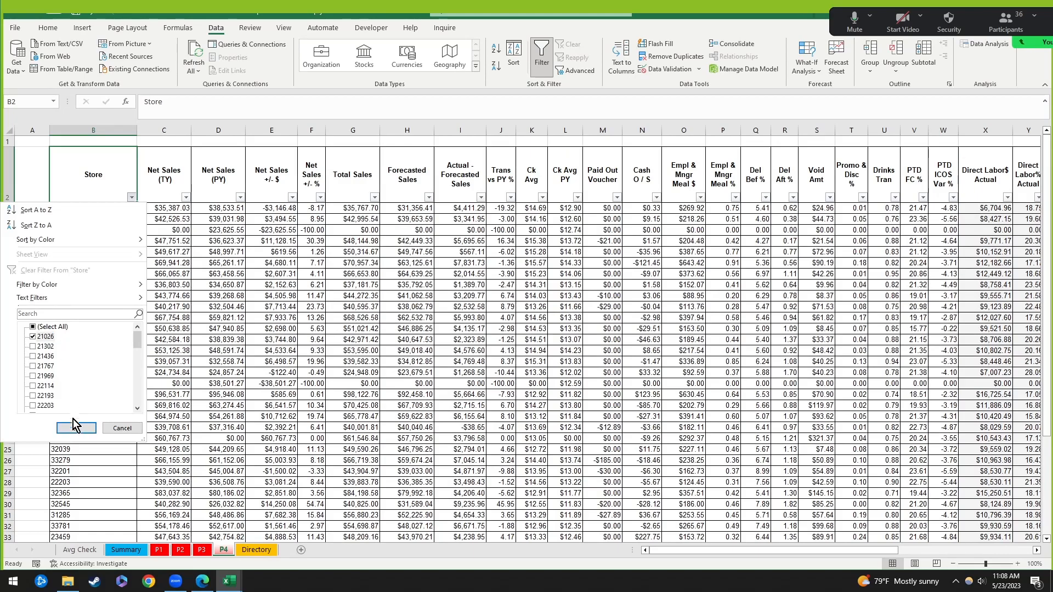
pyautogui.click(75, 428)
# Step: Clear the Store filter, turn filtering off, and return to the Summary sheet
pyautogui.click(215, 364)
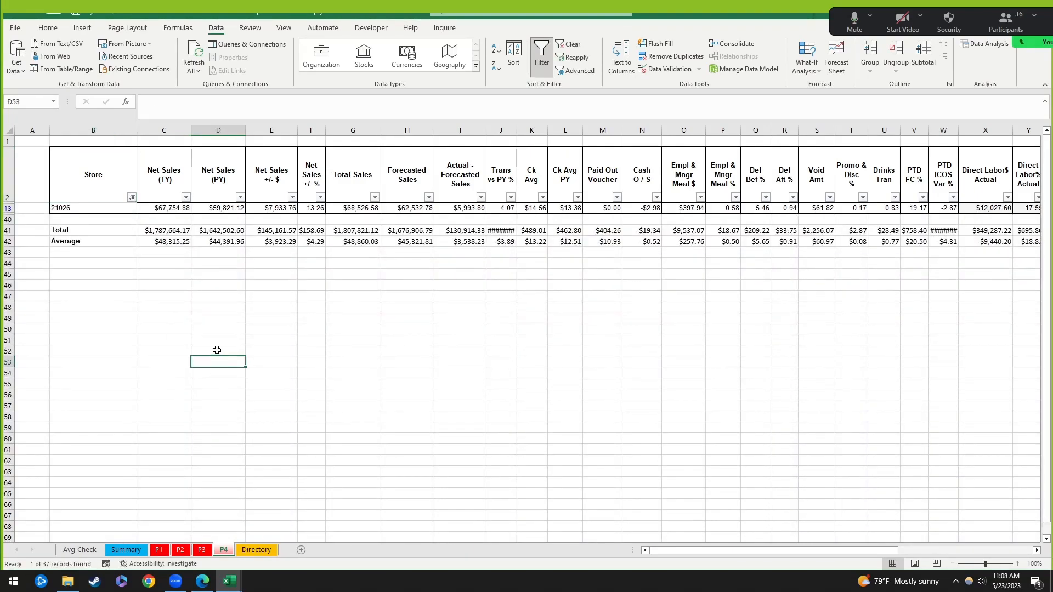
pyautogui.hotkey('ctrl', 'z')
pyautogui.scroll(6, 205, 319)
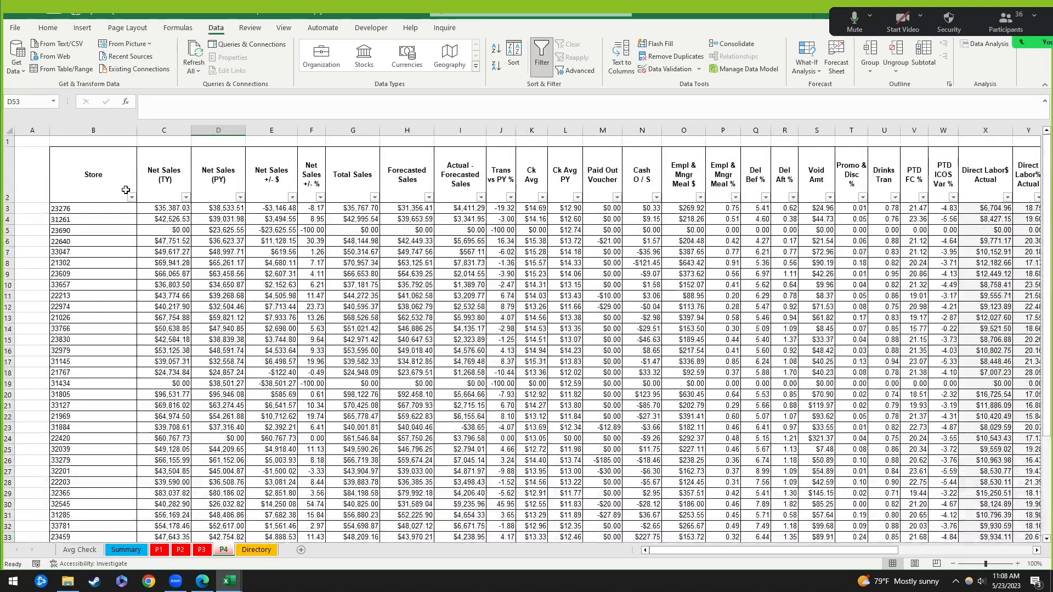
pyautogui.click(542, 52)
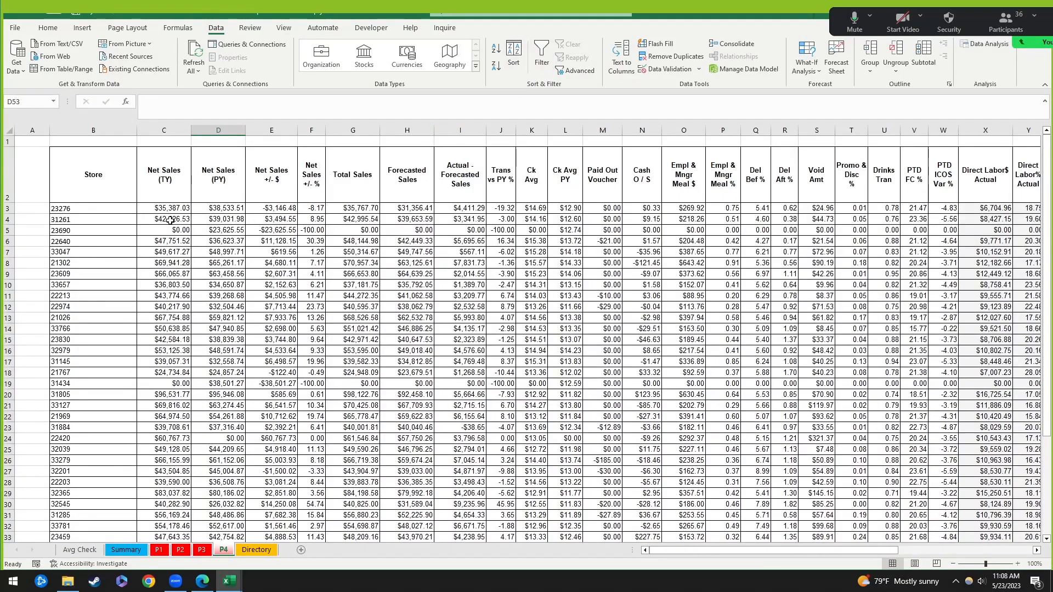
pyautogui.click(93, 175)
pyautogui.click(124, 550)
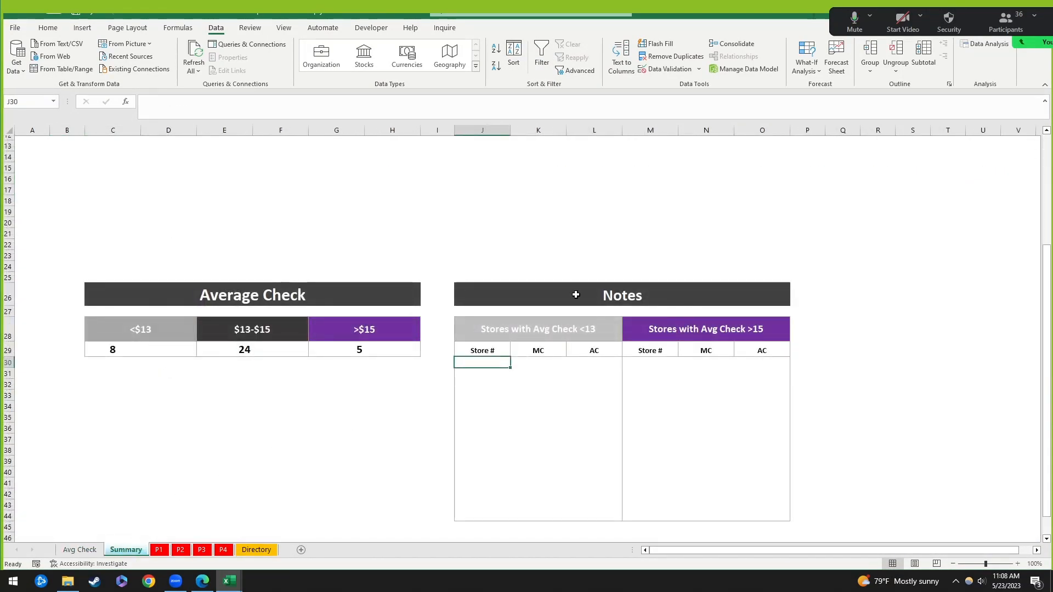
pyautogui.scroll(2, 576, 294)
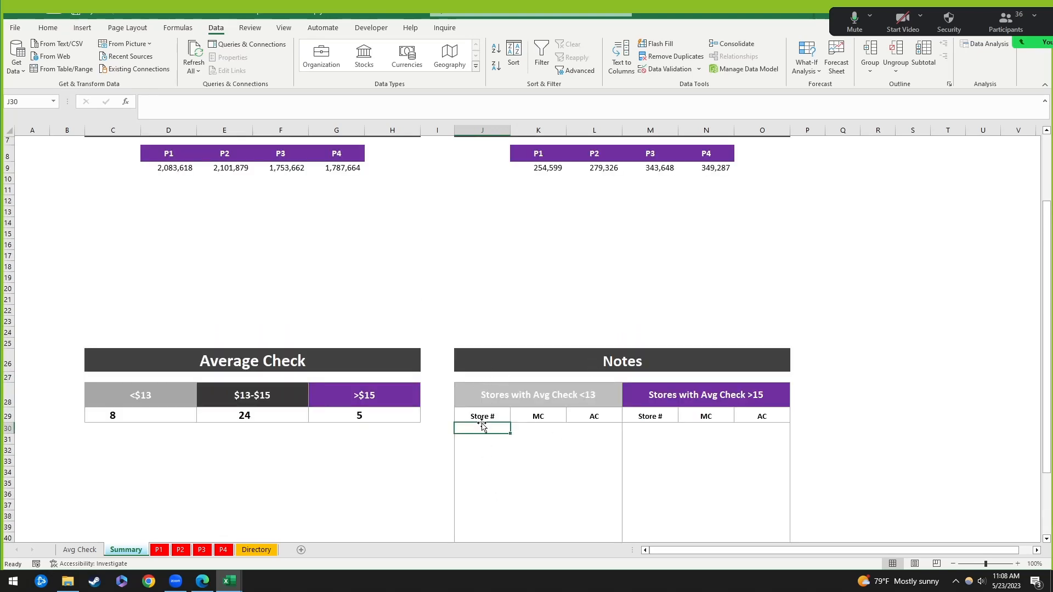
pyautogui.click(472, 472)
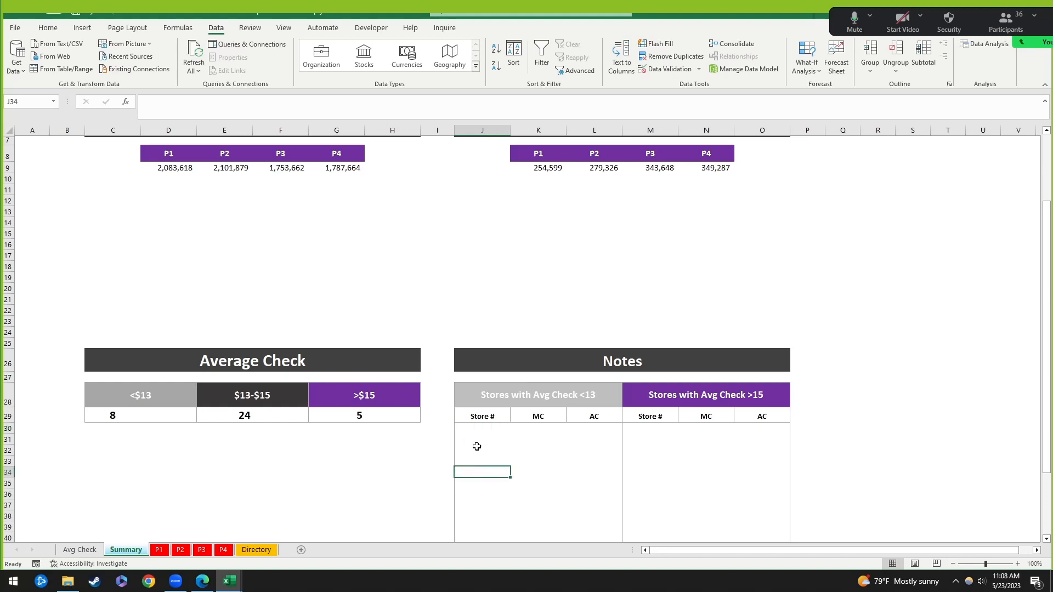
pyautogui.click(490, 427)
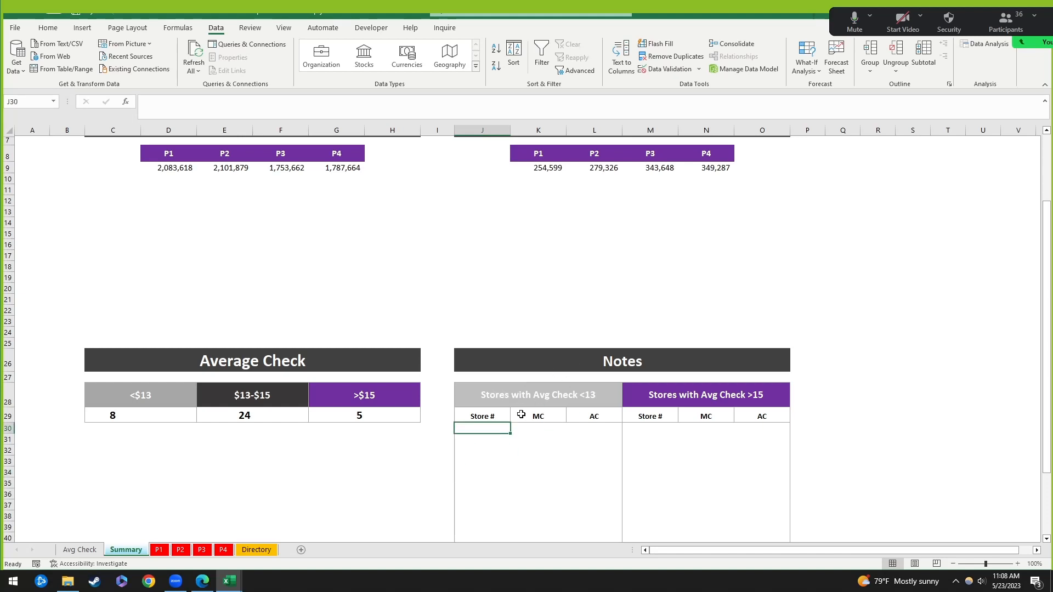
pyautogui.click(163, 414)
pyautogui.click(138, 415)
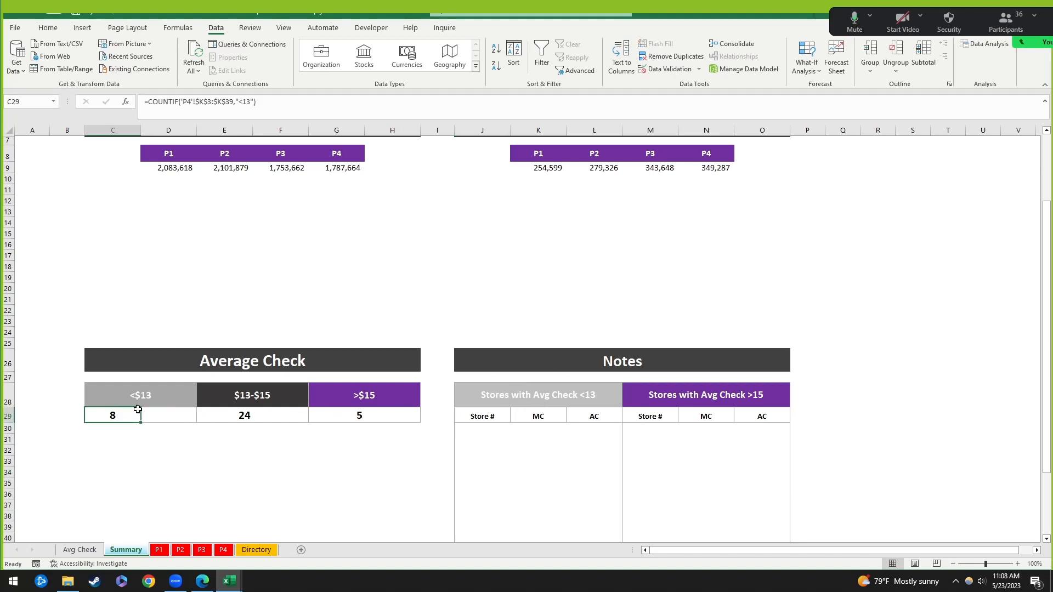
pyautogui.click(498, 428)
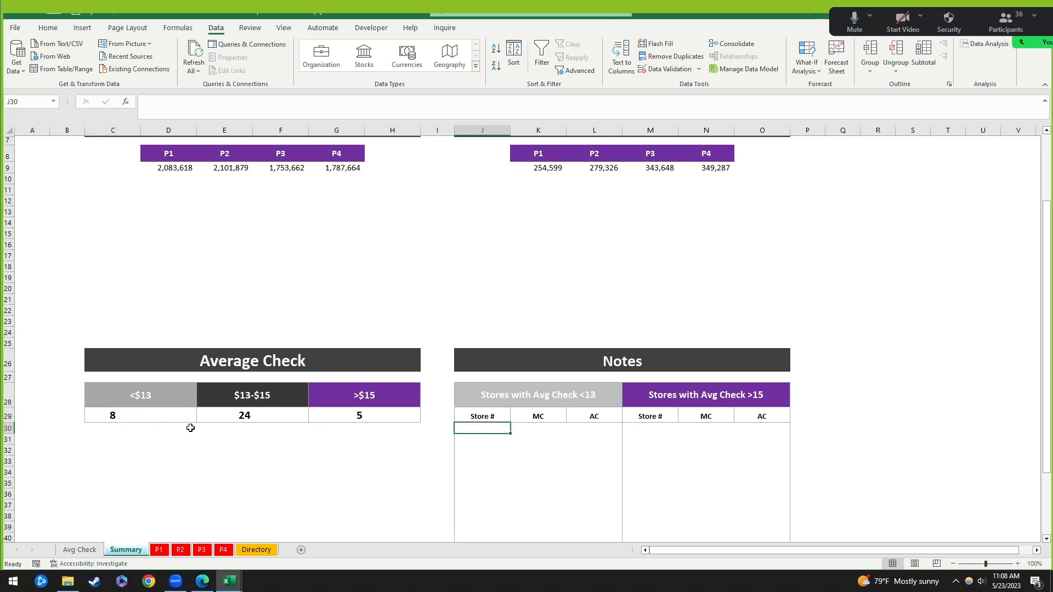
pyautogui.click(114, 416)
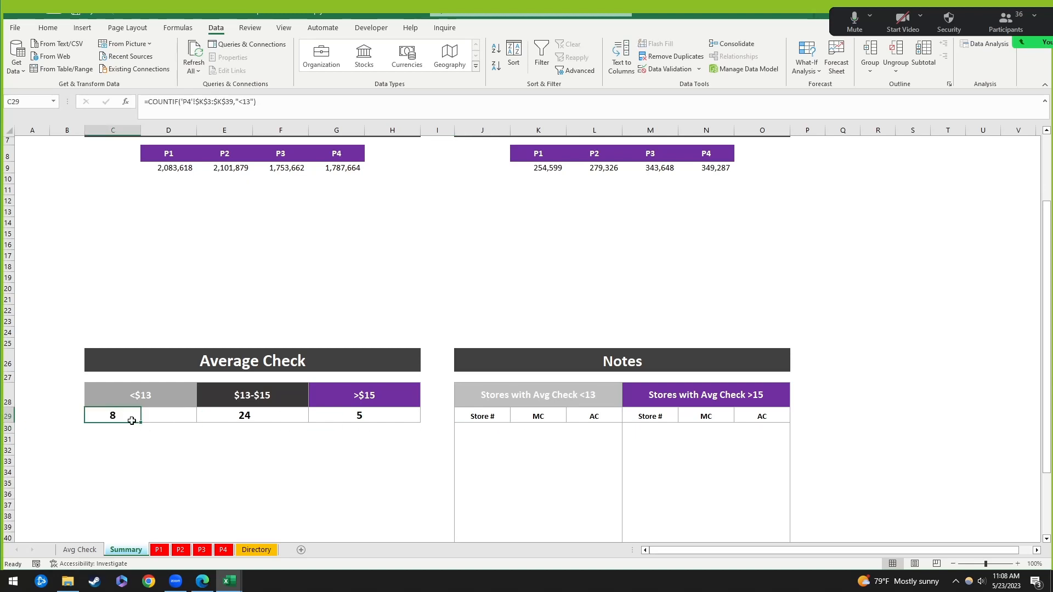
pyautogui.moveTo(482, 428); pyautogui.dragTo(484, 485)
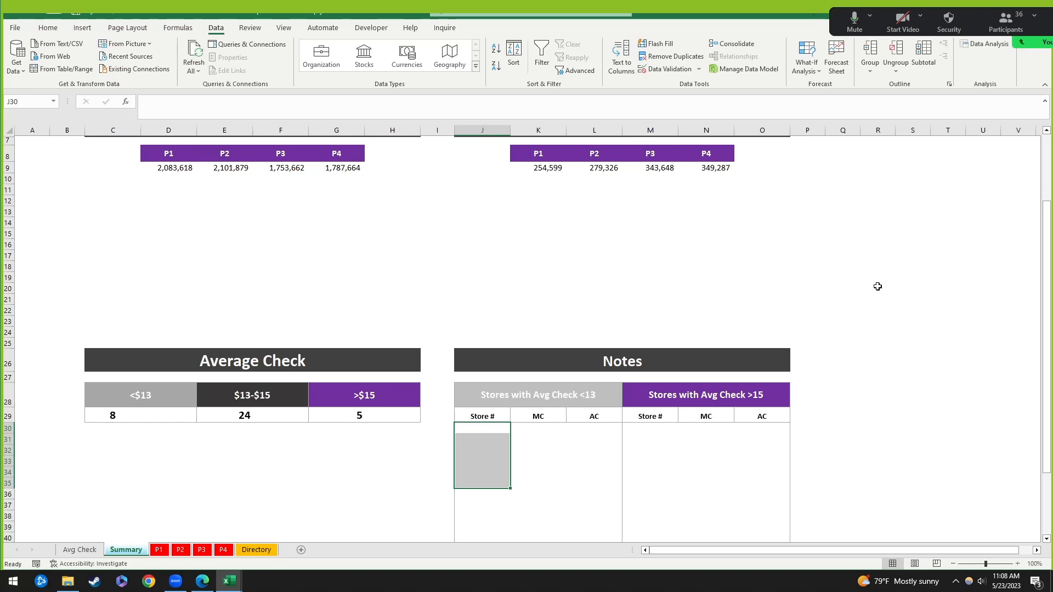
pyautogui.click(554, 462)
pyautogui.click(492, 427)
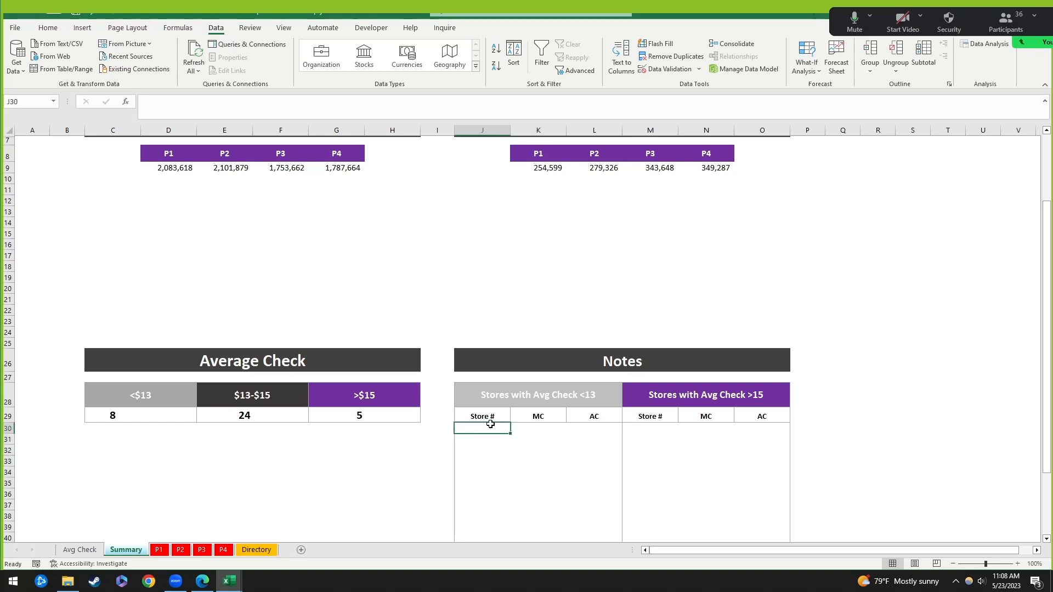
pyautogui.click(492, 460)
pyautogui.click(482, 428)
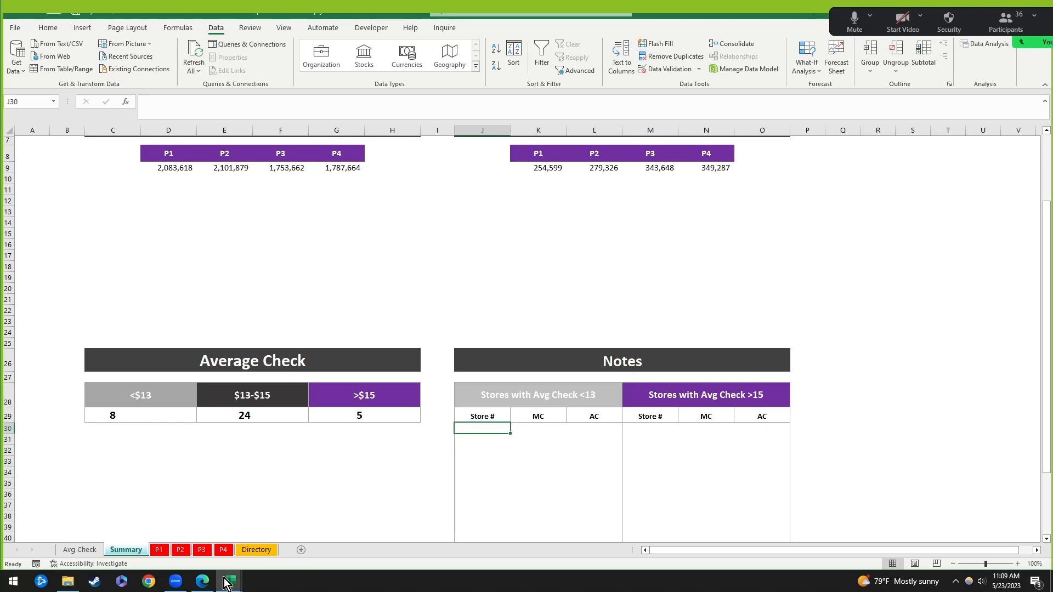
# Step: Review the FILTER Step 1 and Step 2 slides in the PDF deck
pyautogui.click(202, 582)
pyautogui.scroll(-2, 414, 371)
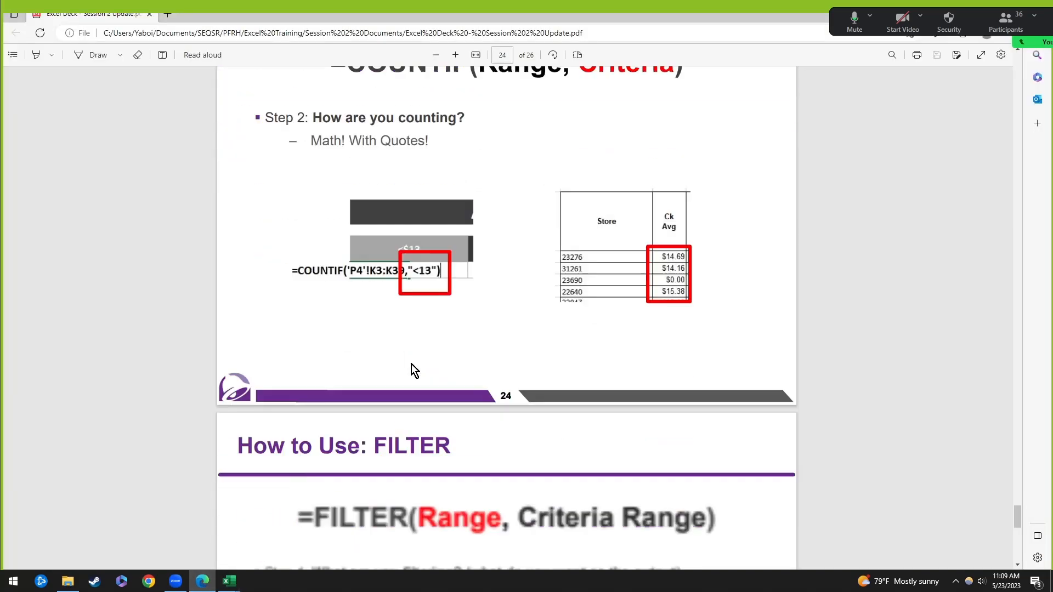
pyautogui.scroll(-9, 422, 351)
pyautogui.scroll(4, 527, 306)
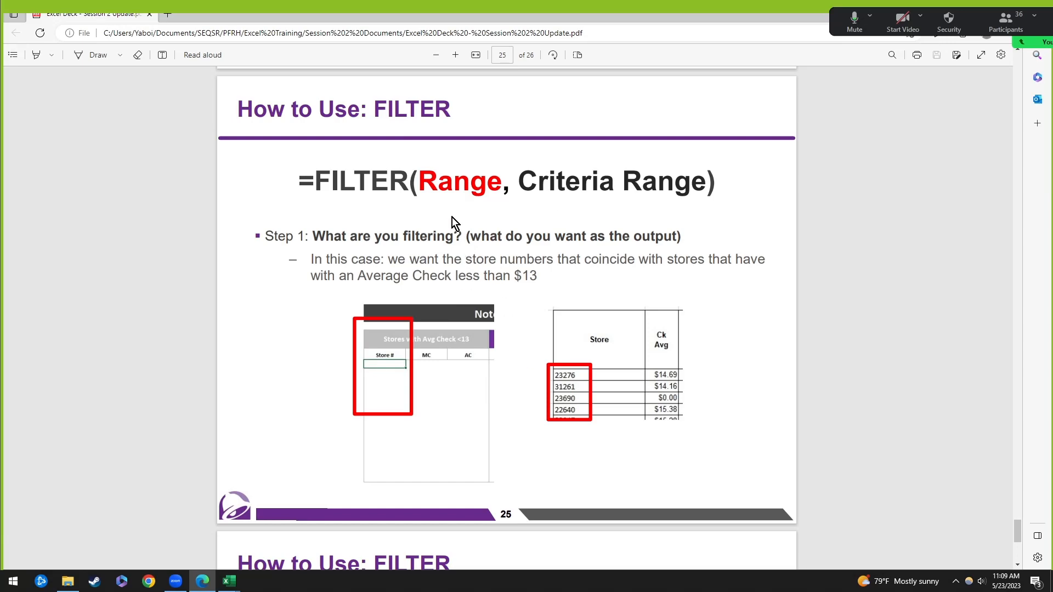
pyautogui.scroll(-6, 595, 337)
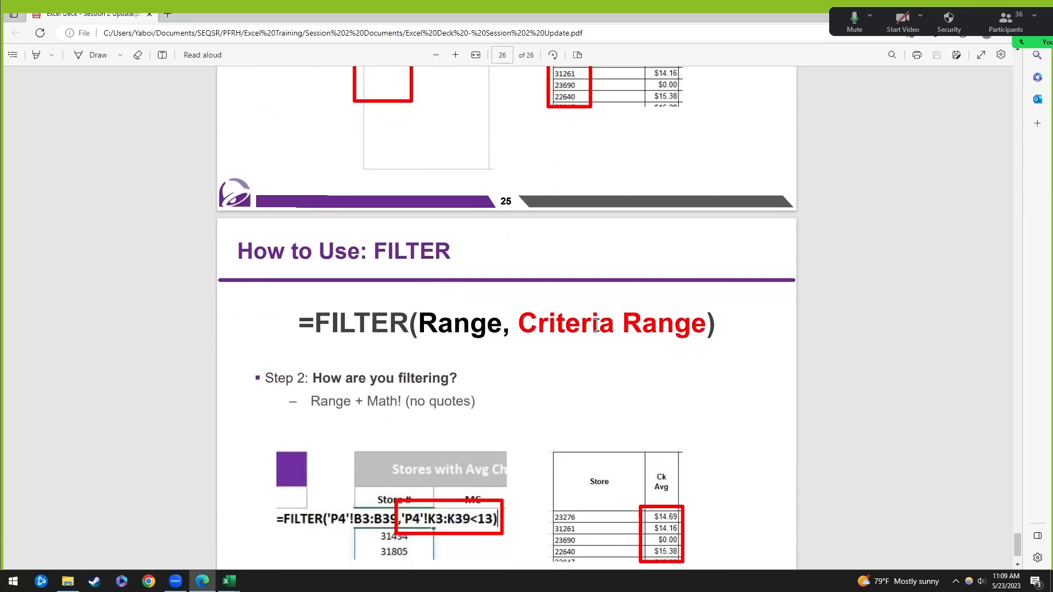
pyautogui.scroll(7, 626, 310)
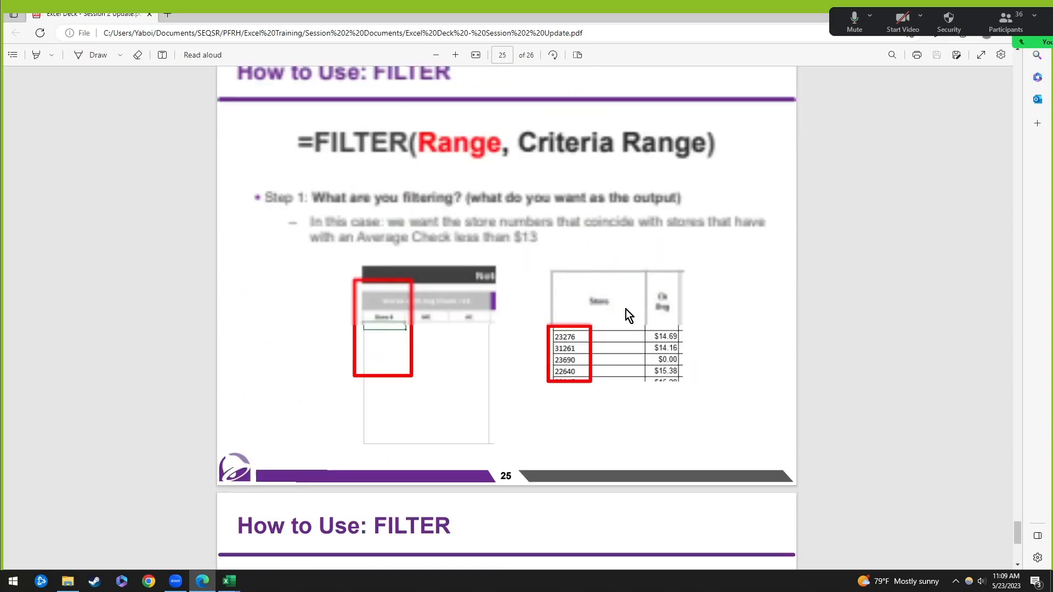
# Step: Return to the Example Dashboard workbook and select cell J30 under Store #
pyautogui.hotkey('alt', 'Tab')
pyautogui.hotkey('alt', 'Tab')
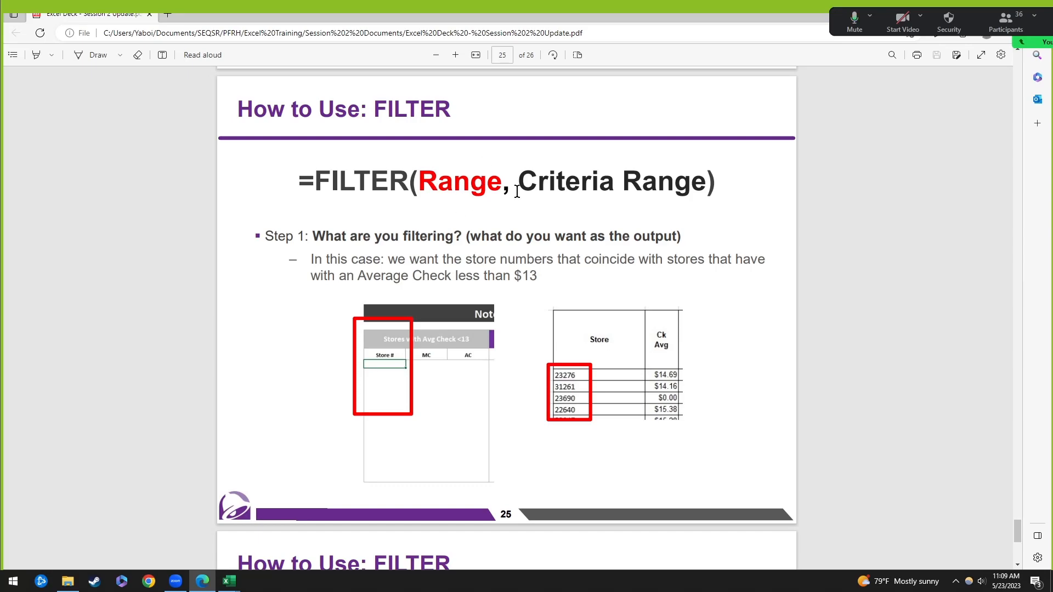
pyautogui.hotkey('alt', 'Tab')
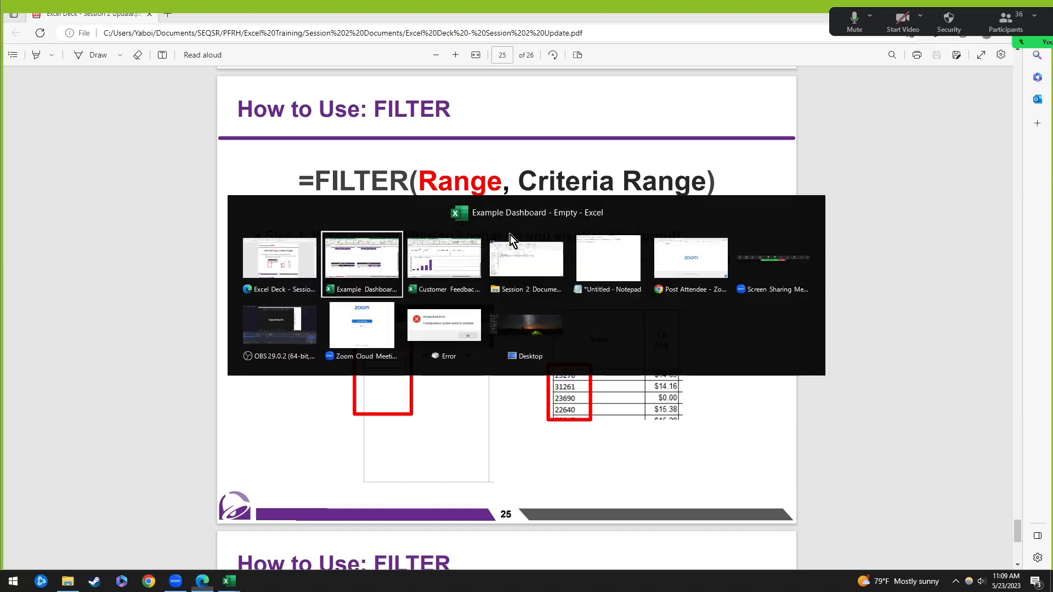
pyautogui.click(496, 461)
pyautogui.click(489, 431)
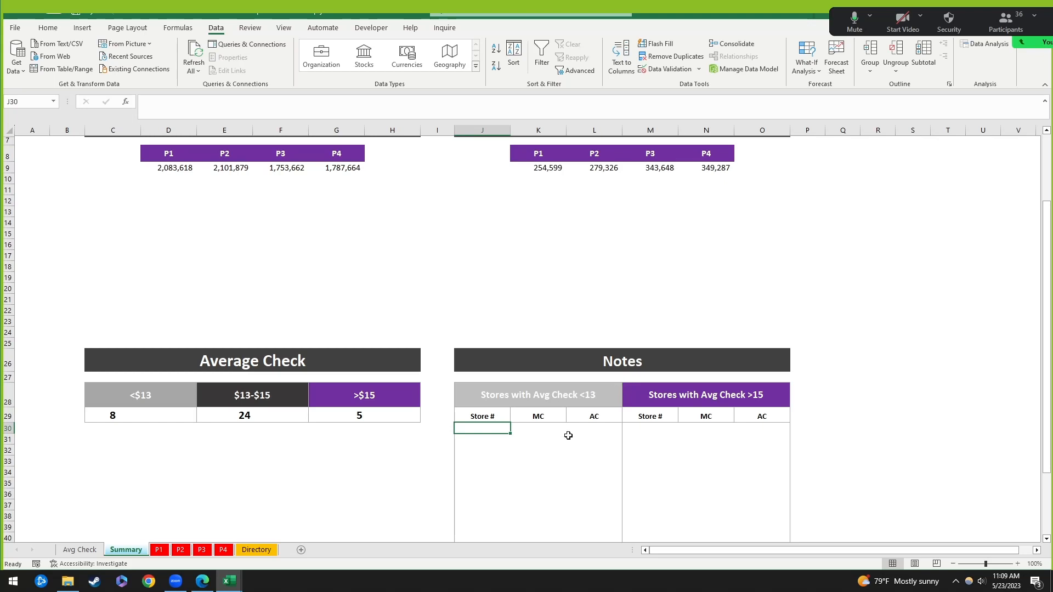
# Step: Select the empty Store # cells J30:J39, then start and cancel a formula pointing at P4
pyautogui.moveTo(490, 427); pyautogui.dragTo(495, 513)
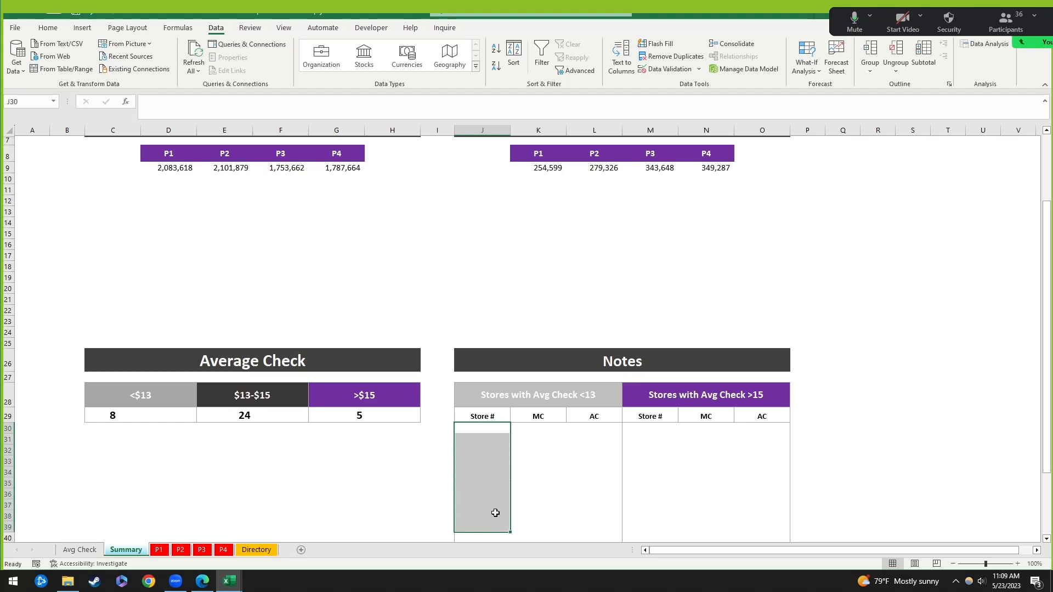
pyautogui.click(594, 393)
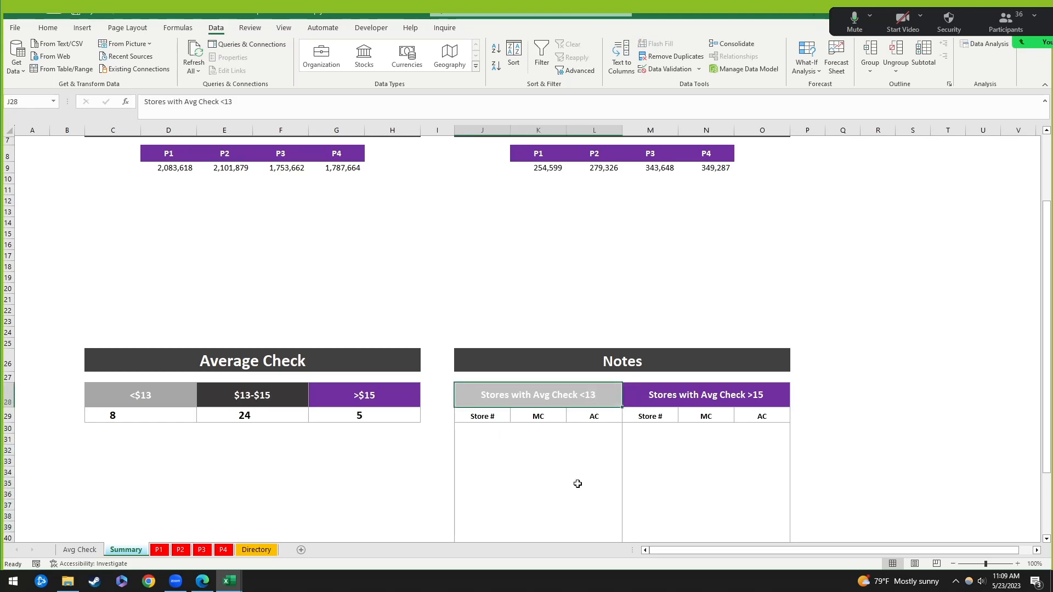
pyautogui.click(493, 430)
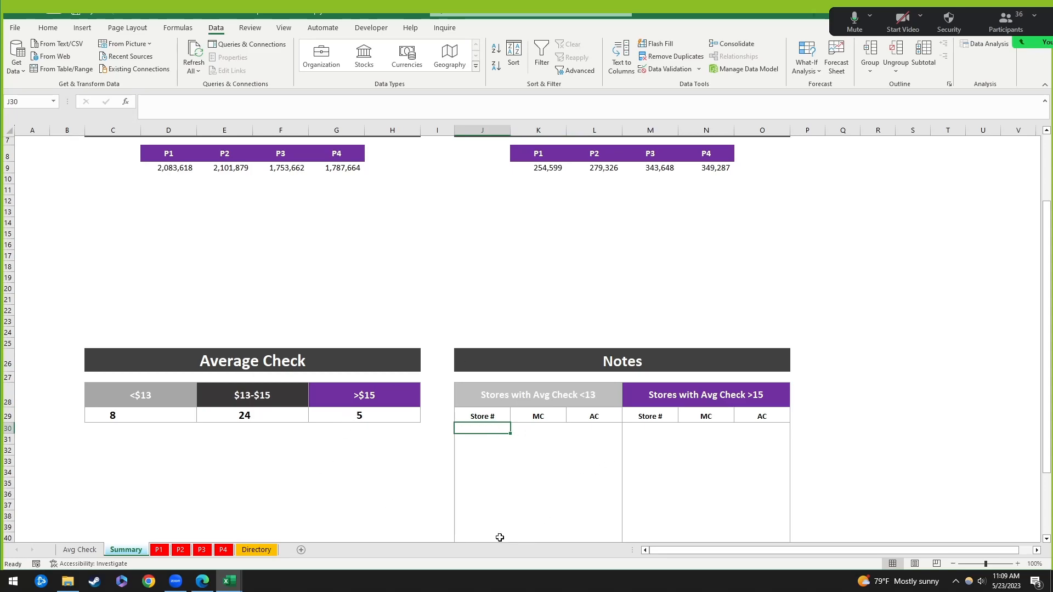
pyautogui.write('=')
pyautogui.click(223, 549)
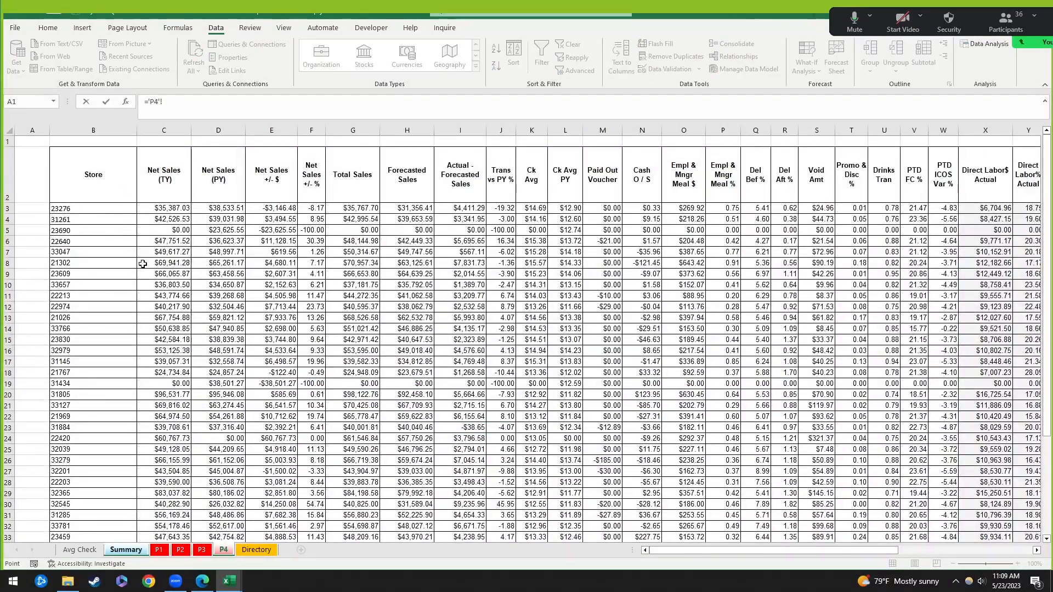
pyautogui.press('Escape')
# Step: On P4, filter Ck Avg to $12.55, $12.70, $12.72, $12.91, $12.92, $12.96 and copy those store numbers
pyautogui.click(223, 549)
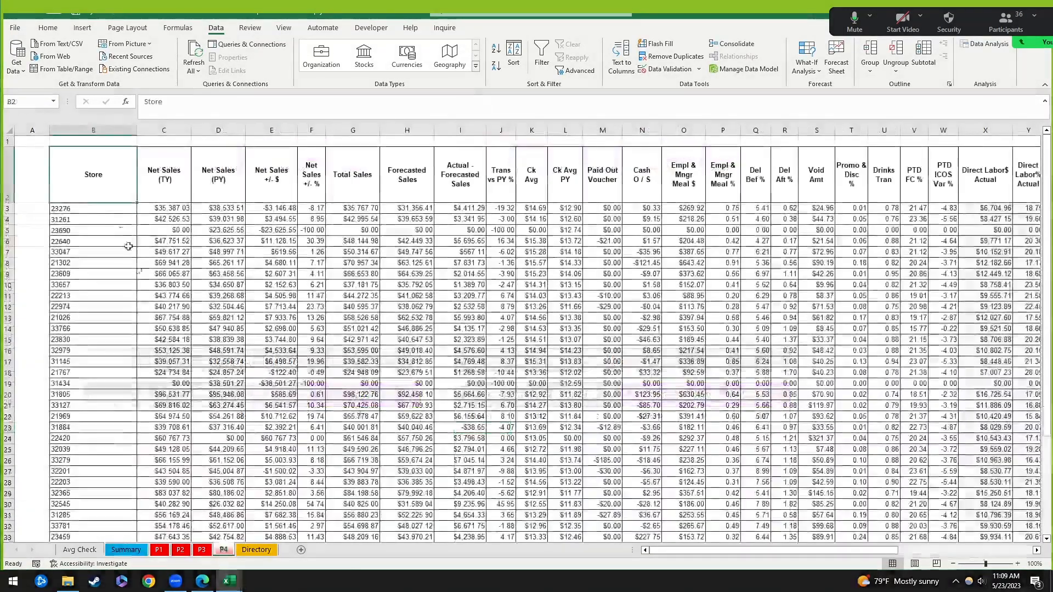
pyautogui.click(541, 55)
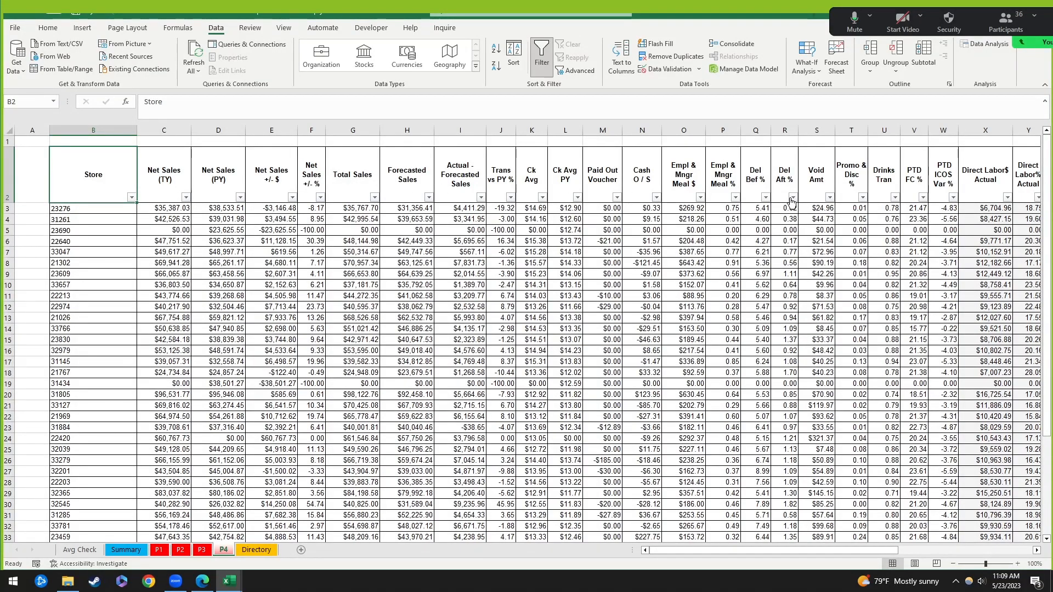
pyautogui.click(542, 198)
pyautogui.click(434, 328)
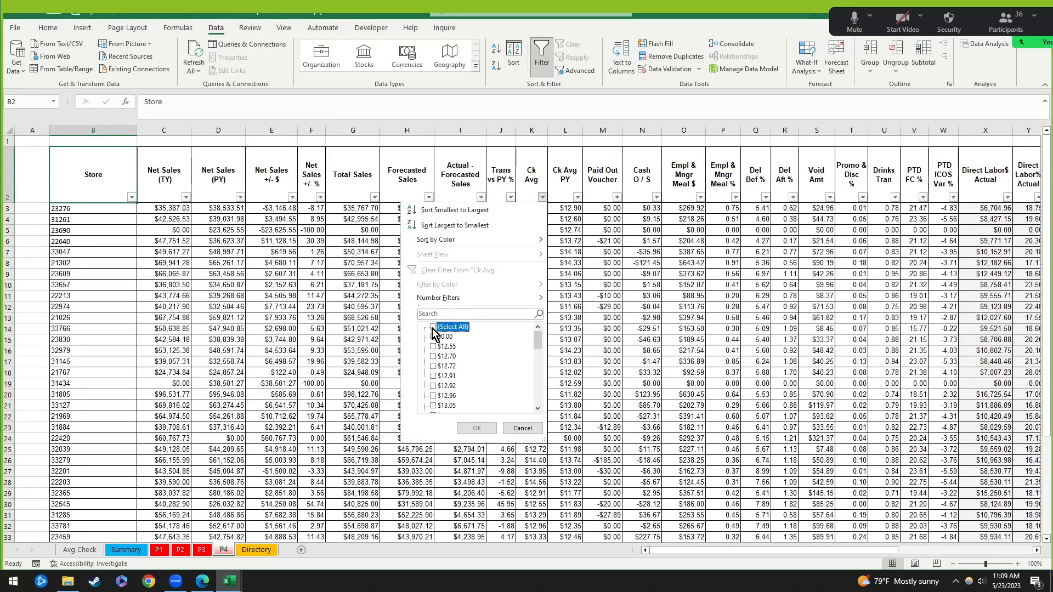
pyautogui.click(434, 347)
pyautogui.click(433, 357)
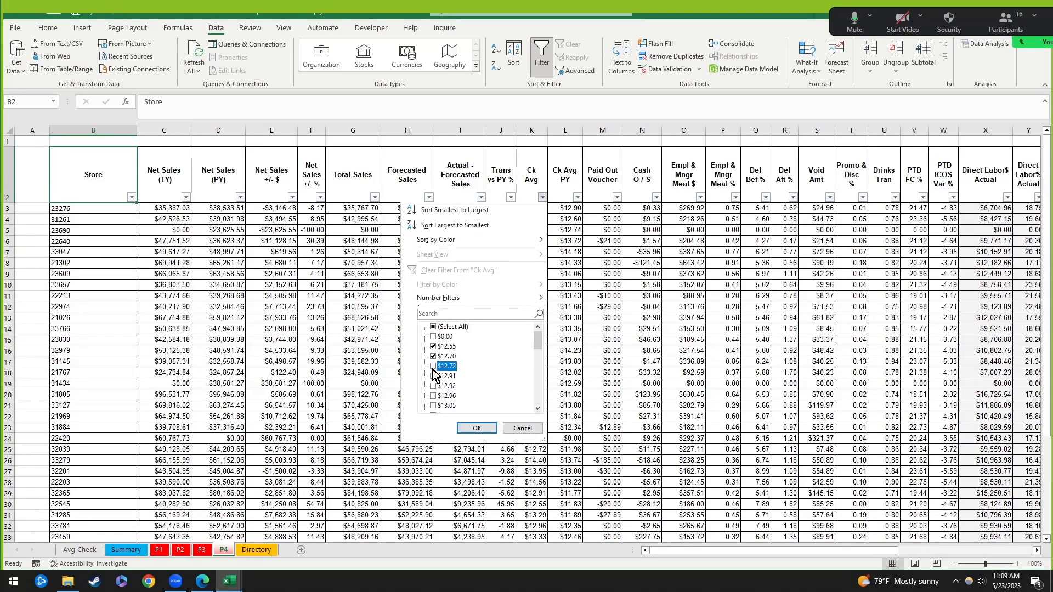
pyautogui.click(433, 366)
pyautogui.click(434, 377)
pyautogui.click(434, 386)
pyautogui.click(433, 396)
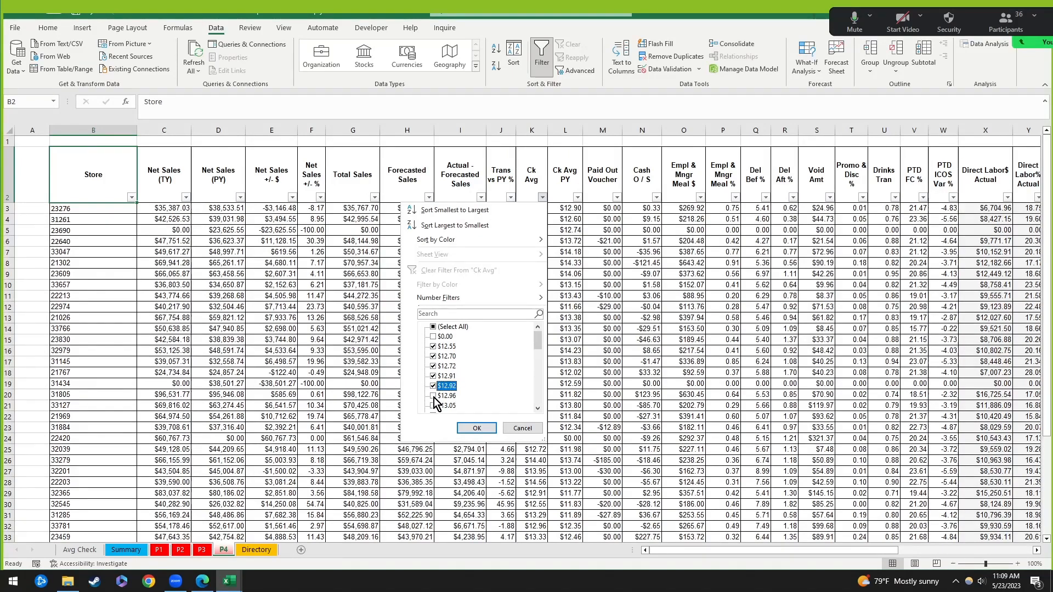
pyautogui.click(477, 428)
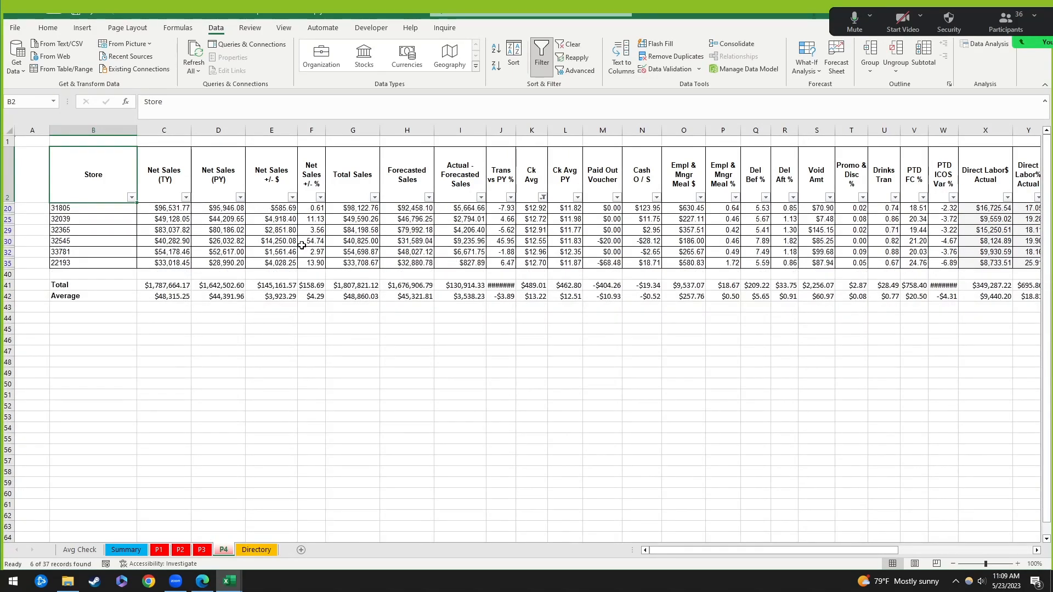
pyautogui.moveTo(117, 209); pyautogui.dragTo(118, 263)
pyautogui.hotkey('ctrl', 'c')
# Step: Paste the store numbers into Summary J30, then undo the paste
pyautogui.click(80, 550)
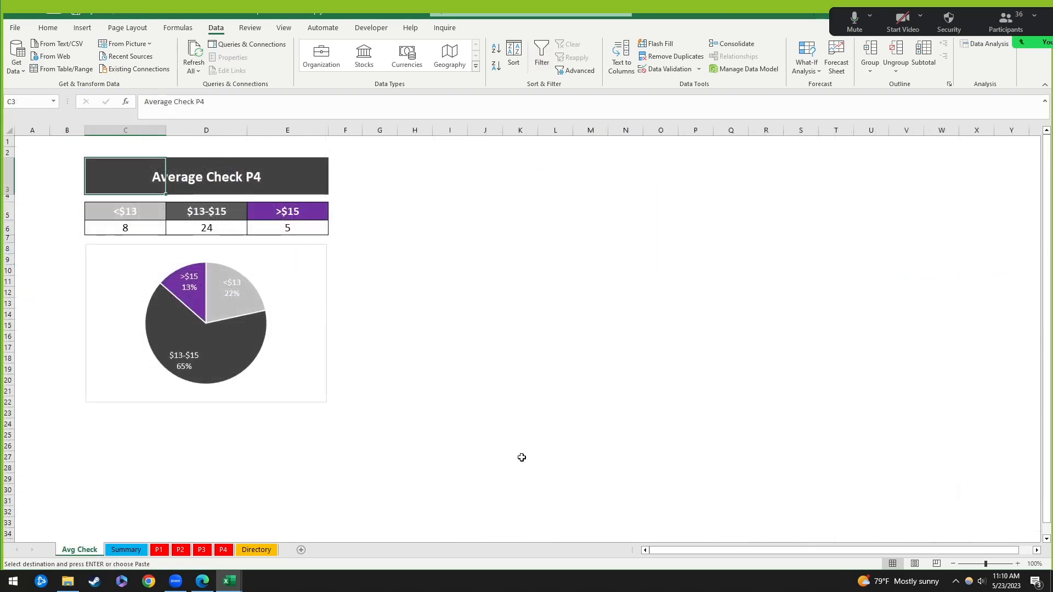
pyautogui.click(125, 550)
pyautogui.hotkey('ctrl', 'v')
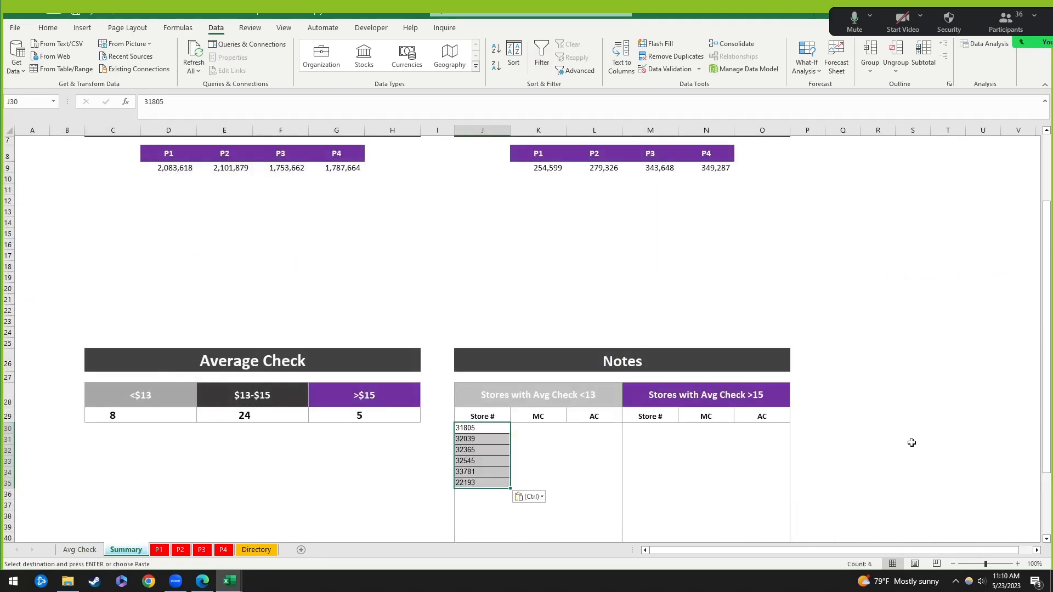
pyautogui.hotkey('ctrl', 'z')
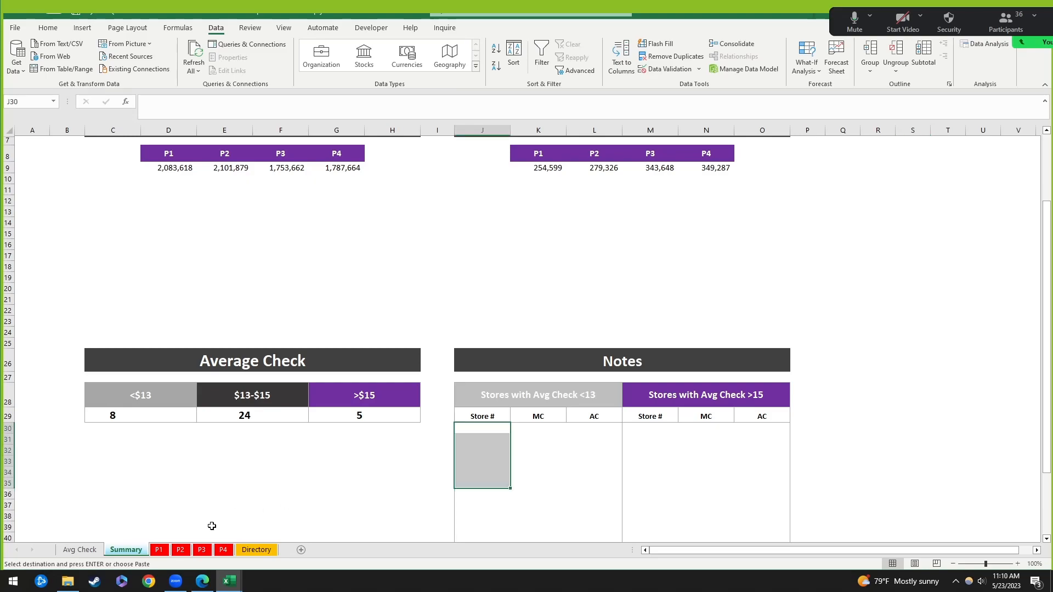
# Step: Undo the Ck Avg filter on the P4 sheet and select cell B3
pyautogui.click(224, 551)
pyautogui.hotkey('ctrl', 'z')
pyautogui.scroll(-1, 199, 399)
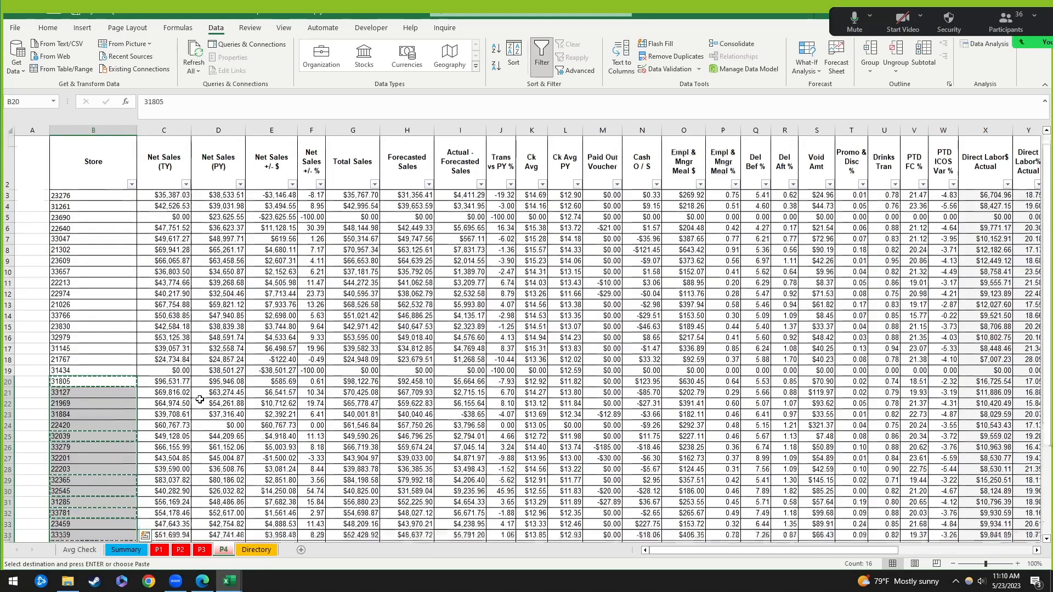
pyautogui.scroll(1, 200, 399)
pyautogui.click(129, 208)
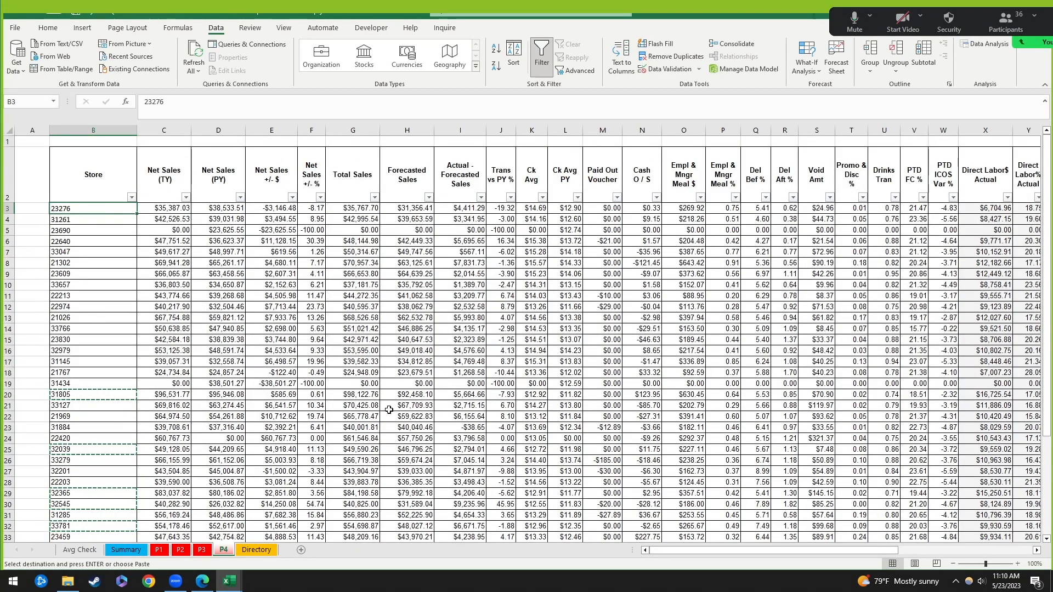
# Step: Back on Summary, select J30 and abandon the started '=' entry, leaving it empty
pyautogui.click(131, 551)
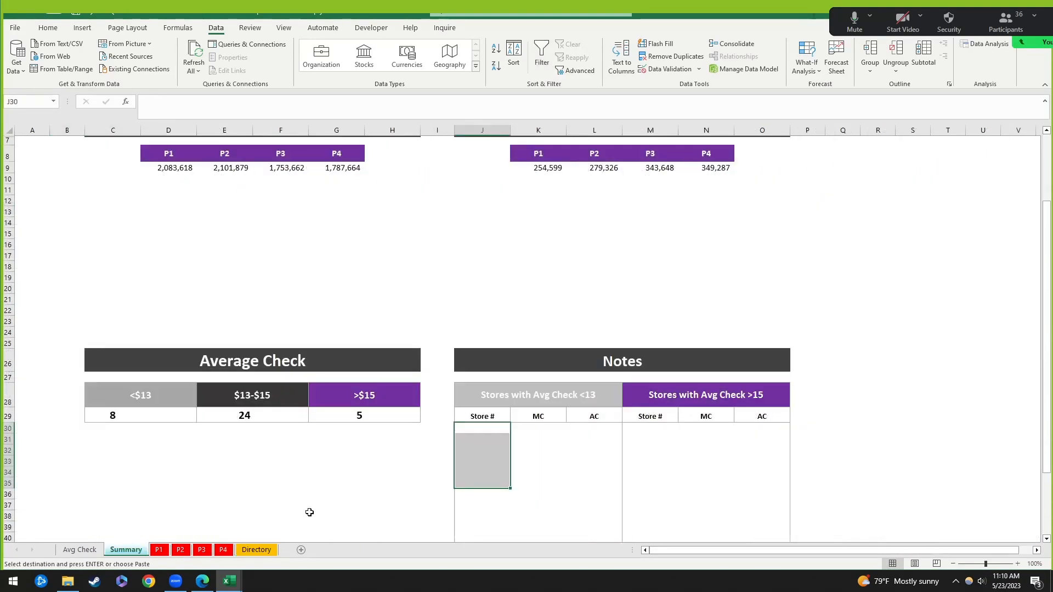
pyautogui.click(497, 430)
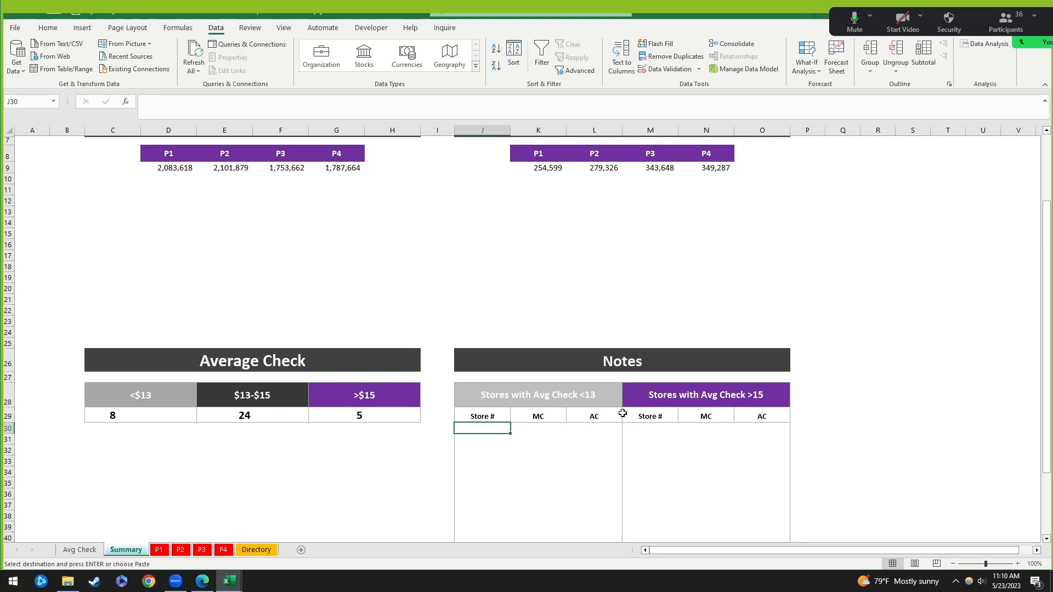
pyautogui.write('=')
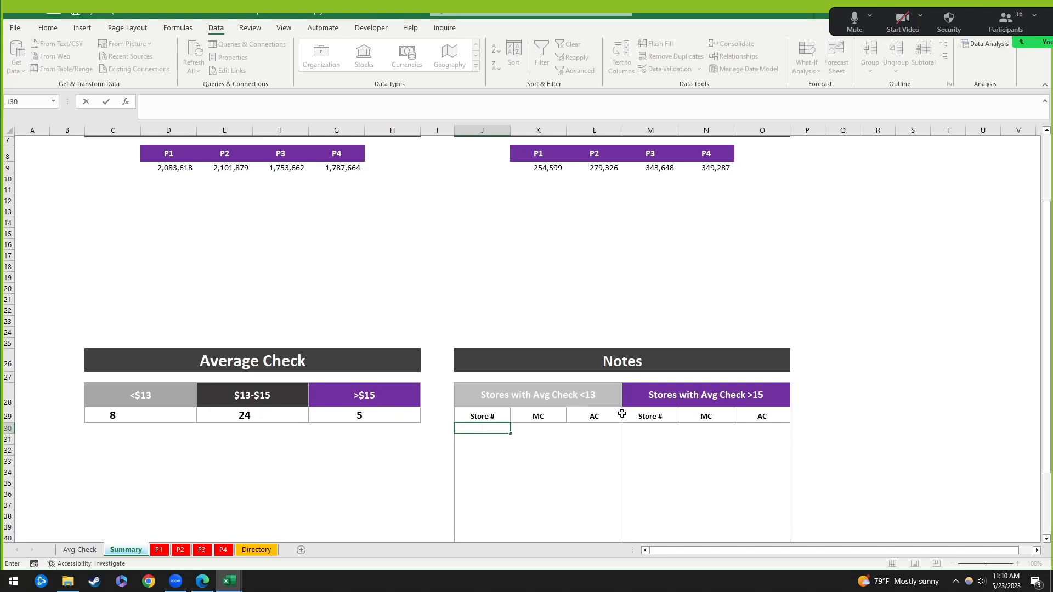
pyautogui.click(502, 484)
pyautogui.click(484, 429)
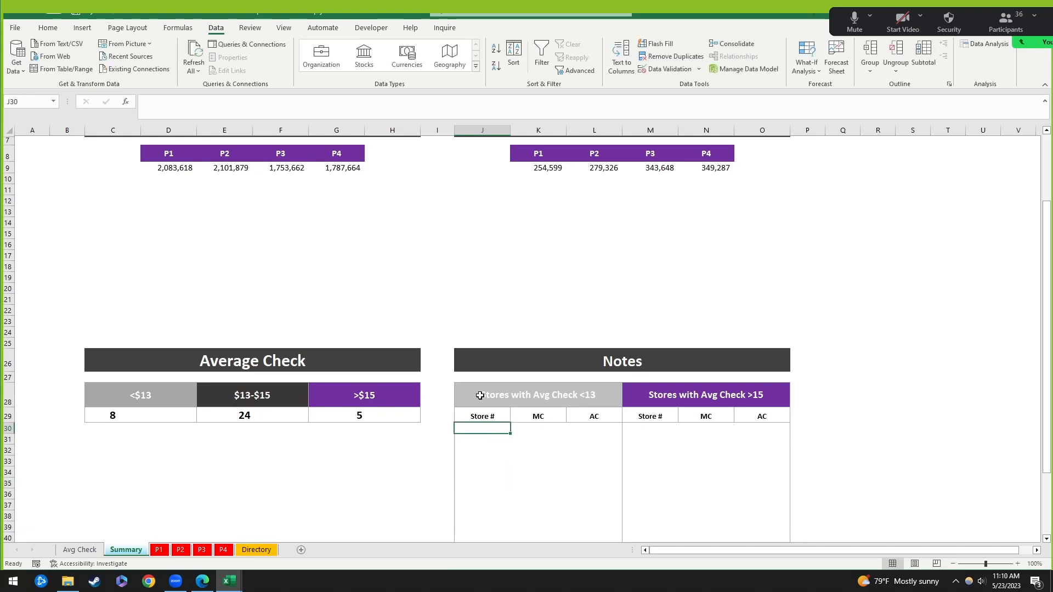
# Step: Format J30 as bold 16-point text and start typing =filter( in it
pyautogui.click(48, 28)
pyautogui.click(198, 47)
pyautogui.click(198, 47)
pyautogui.click(197, 47)
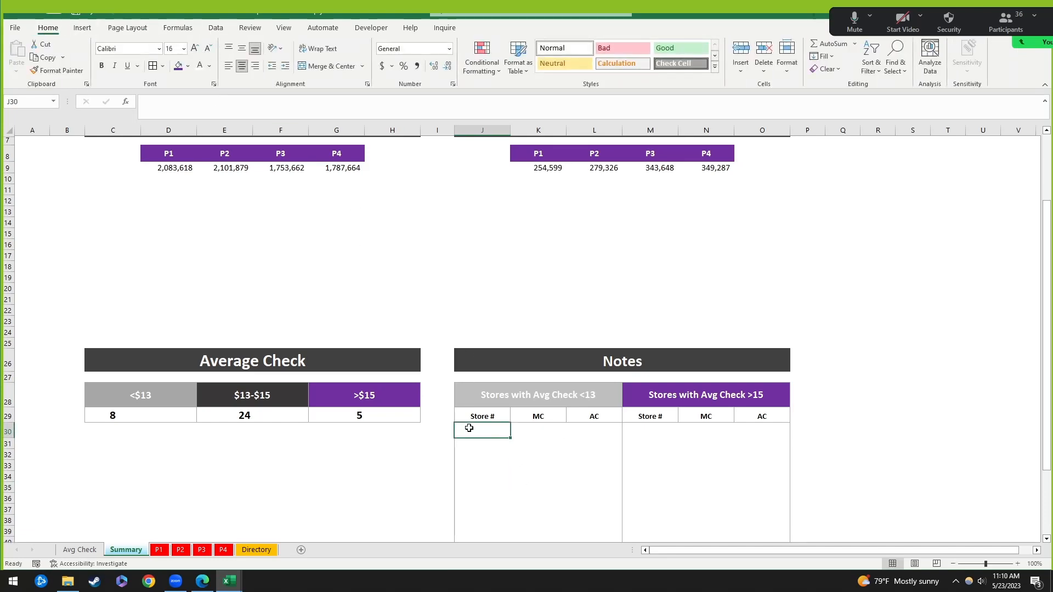
pyautogui.click(102, 68)
pyautogui.write('=fi')
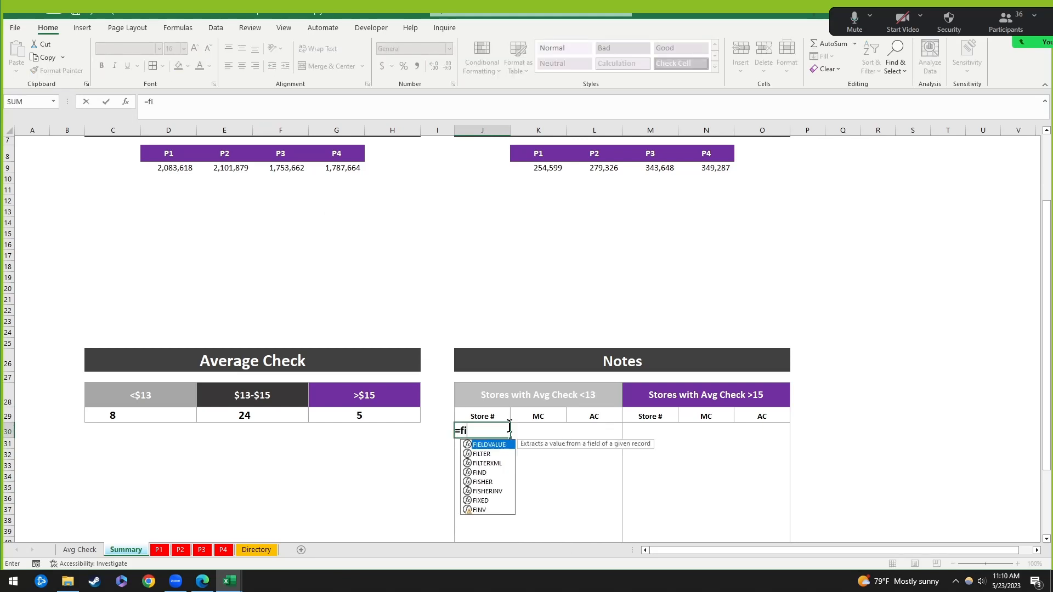
pyautogui.write('lter(')
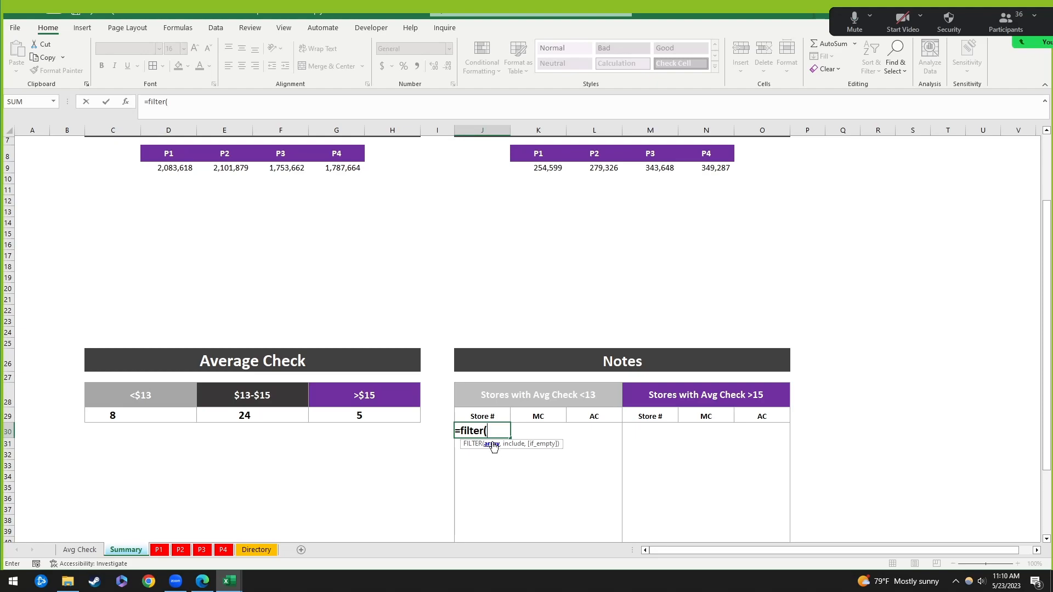
# Step: Select P4's store numbers B3:B39 as the FILTER array in J30
pyautogui.click(222, 550)
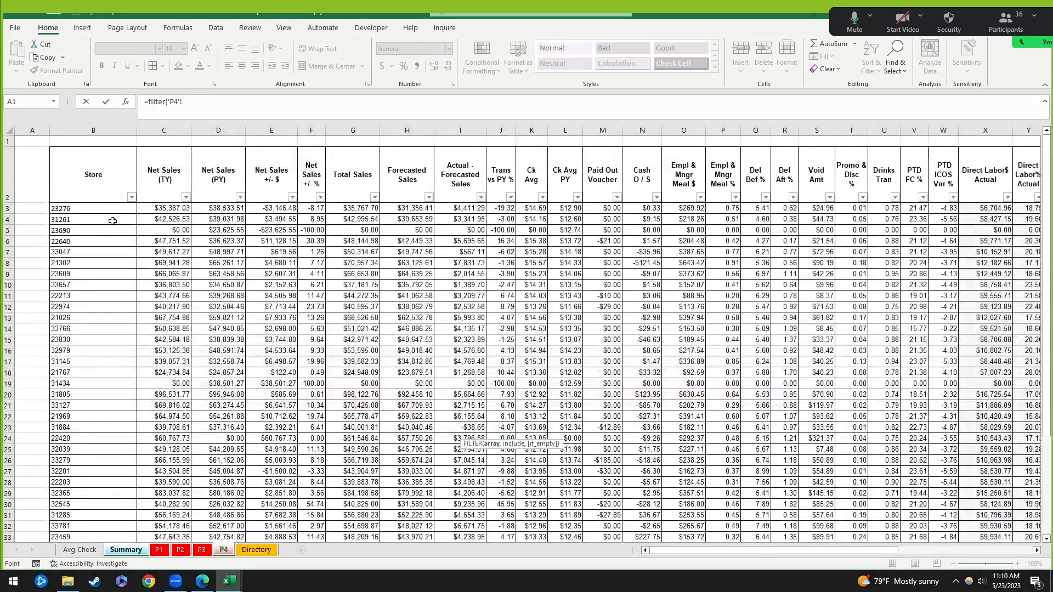
pyautogui.click(83, 213)
pyautogui.scroll(-5, 85, 399)
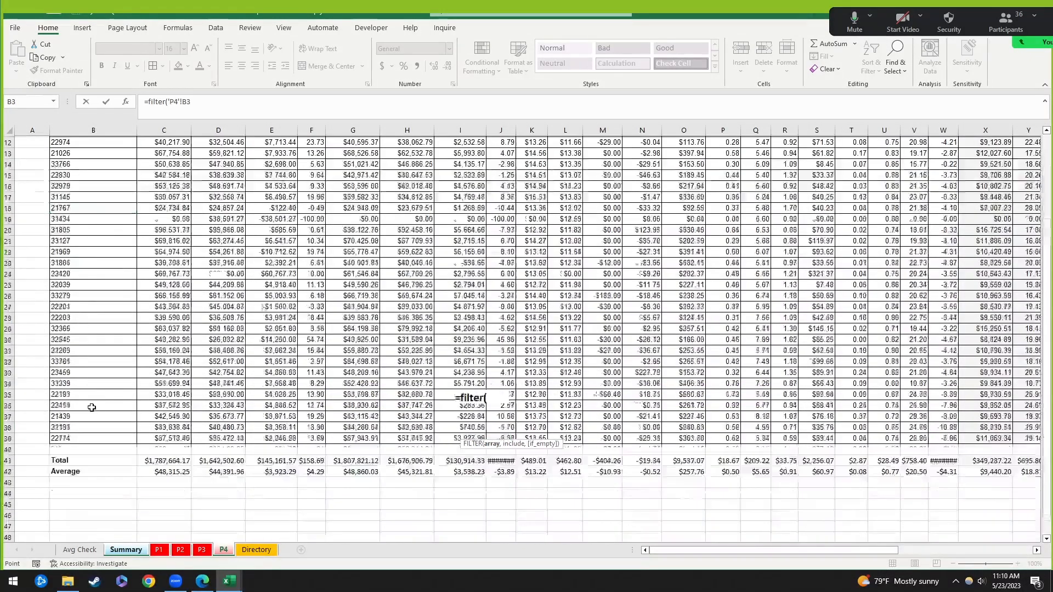
pyautogui.keyDown('shift'); pyautogui.click(108, 440); pyautogui.keyUp('shift')
pyautogui.scroll(4, 106, 264)
pyautogui.scroll(-2, 108, 423)
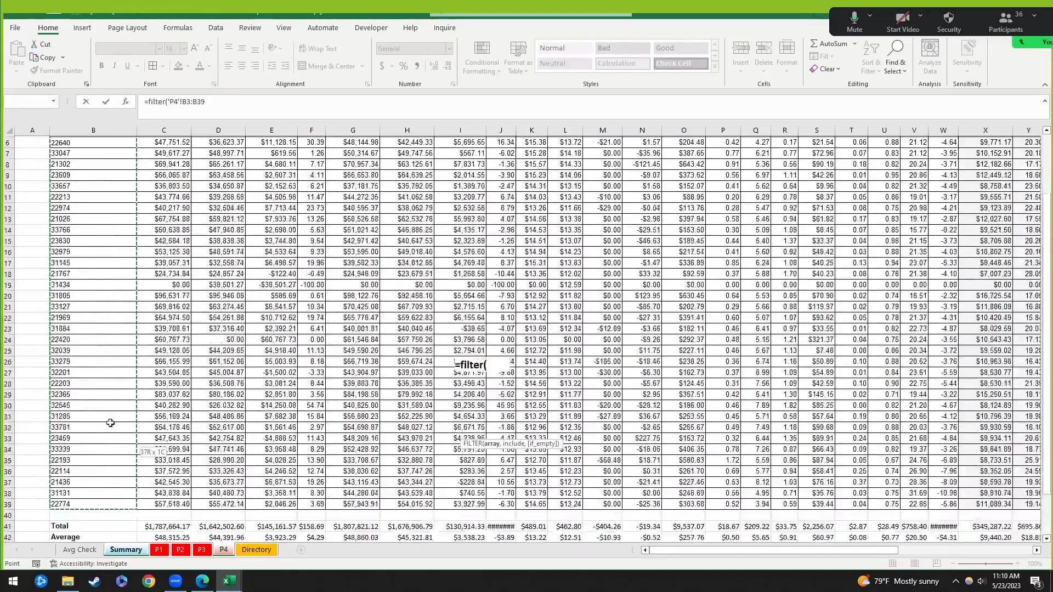
pyautogui.scroll(3, 122, 364)
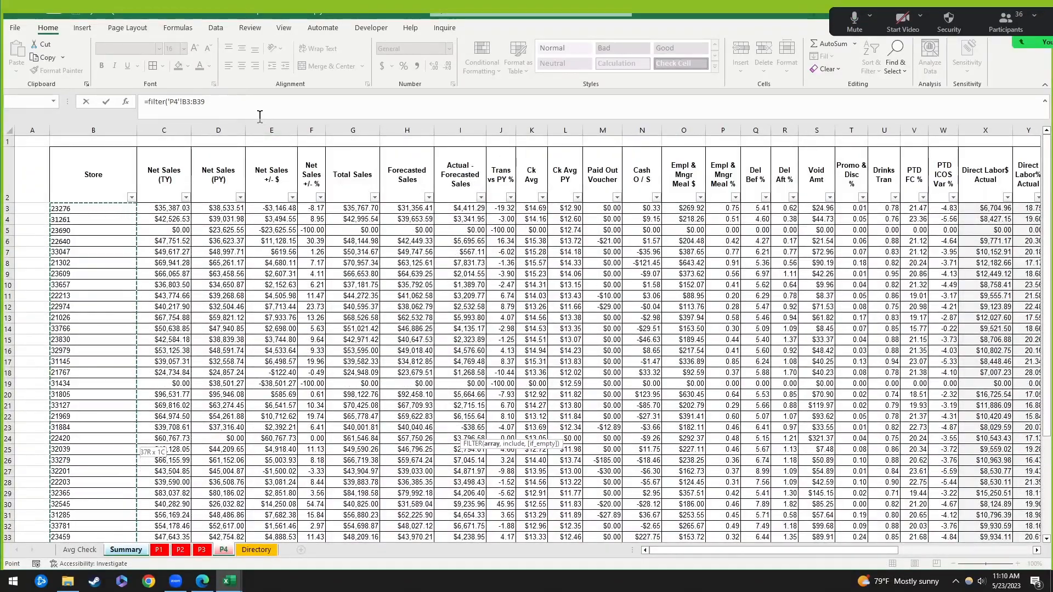
pyautogui.write(',')
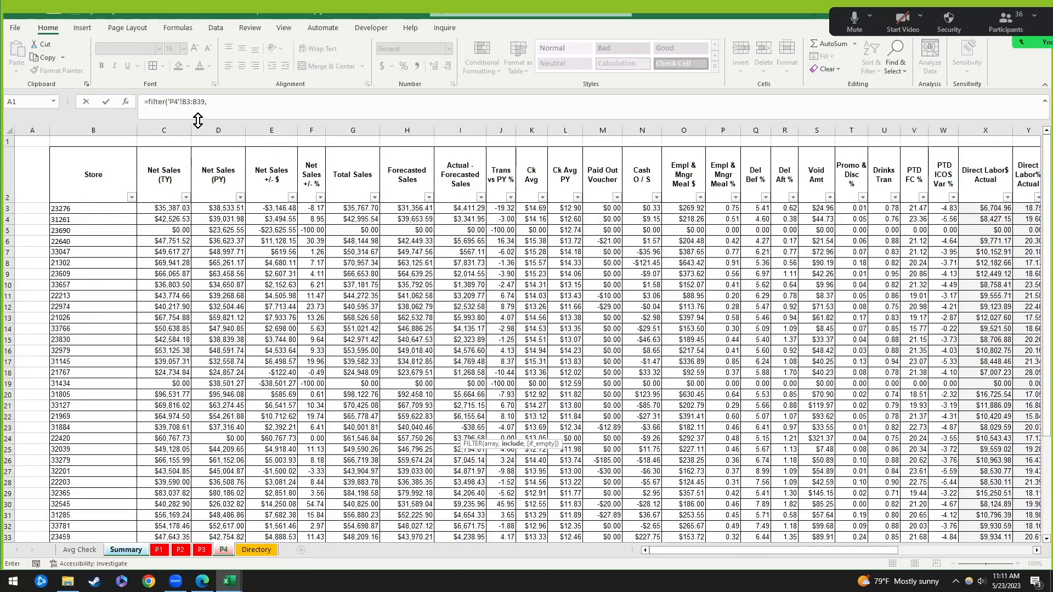
# Step: Add the condition 'P4'!K3:K39<13 and enter the formula, listing 8 stores
pyautogui.click(235, 103)
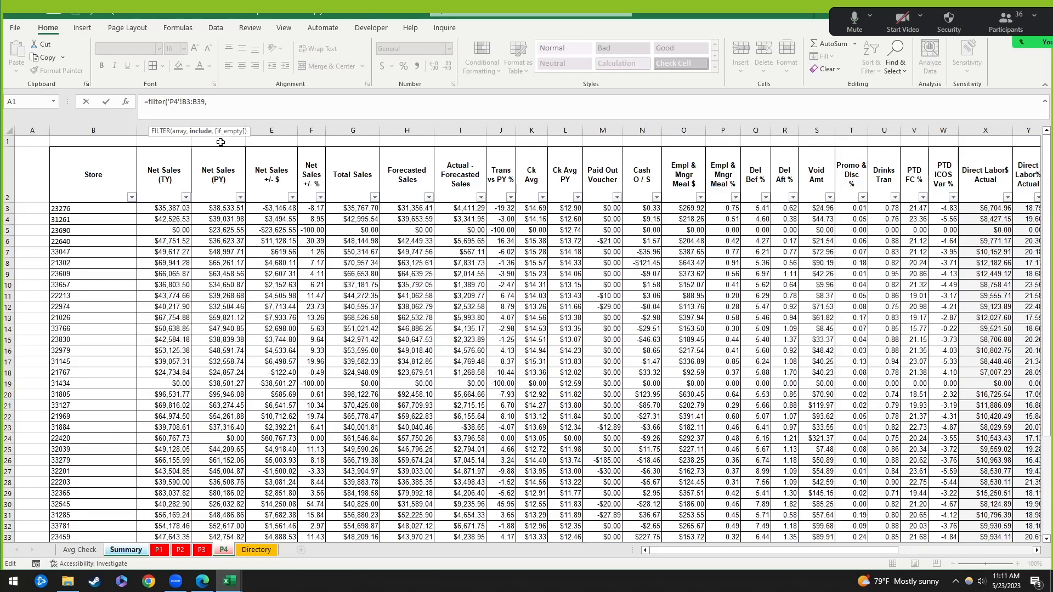
pyautogui.click(533, 208)
pyautogui.scroll(-6, 537, 453)
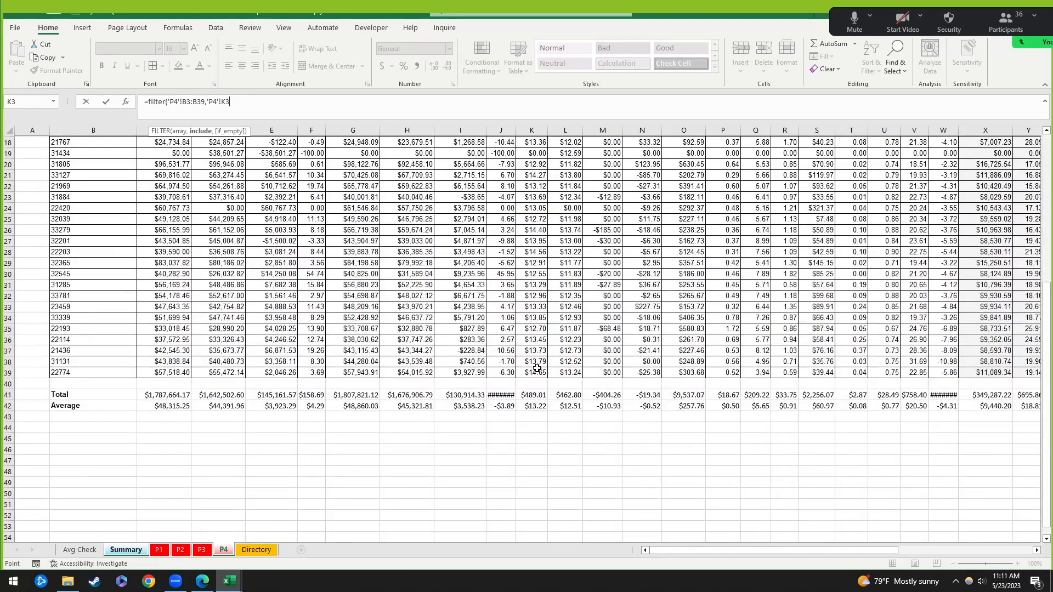
pyautogui.keyDown('shift'); pyautogui.click(539, 372); pyautogui.keyUp('shift')
pyautogui.scroll(6, 592, 379)
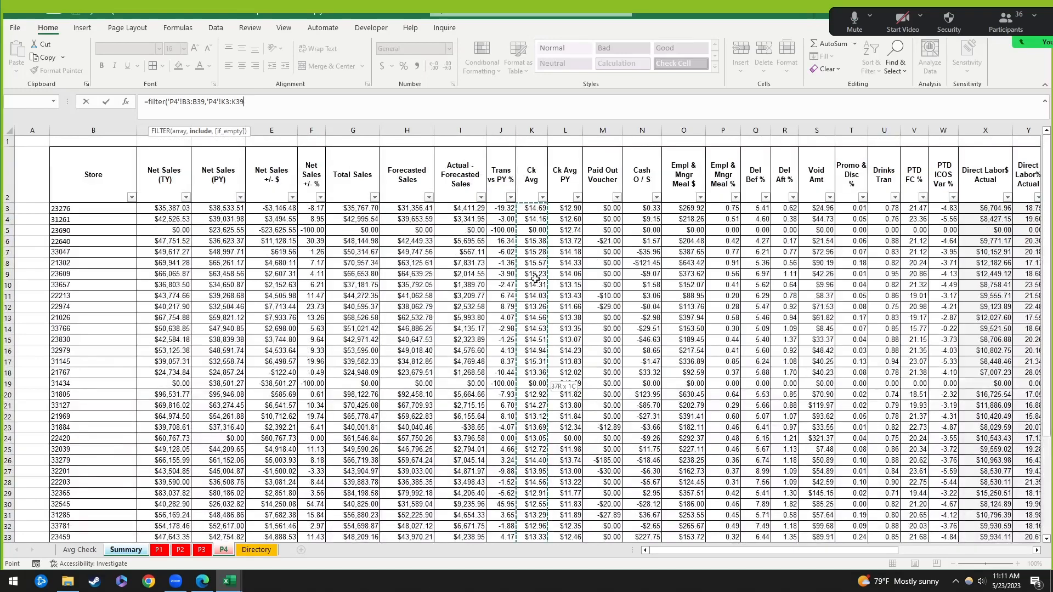
pyautogui.click(267, 103)
pyautogui.write('<13')
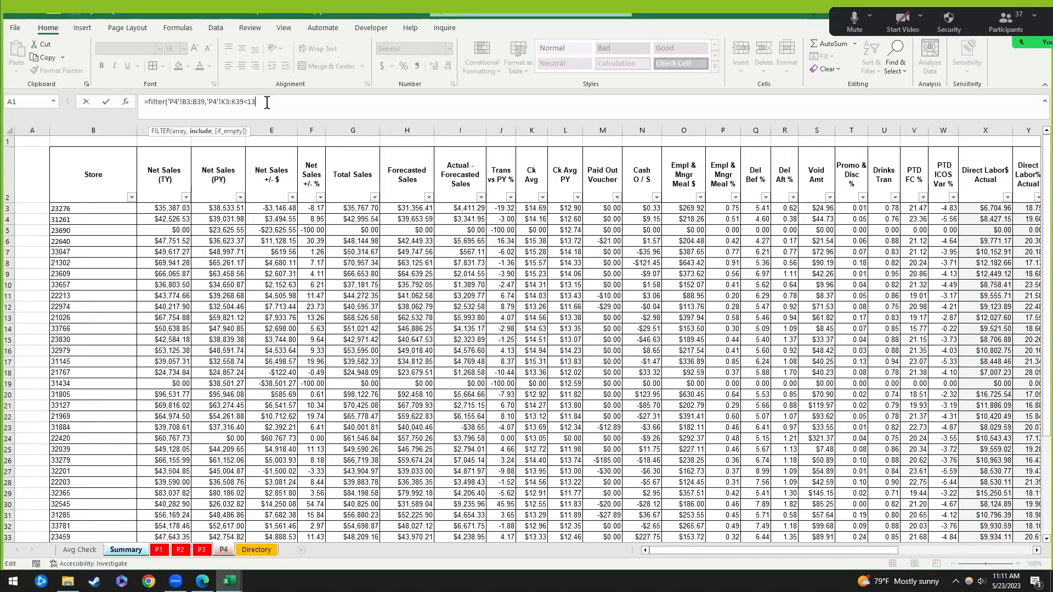
pyautogui.write(')')
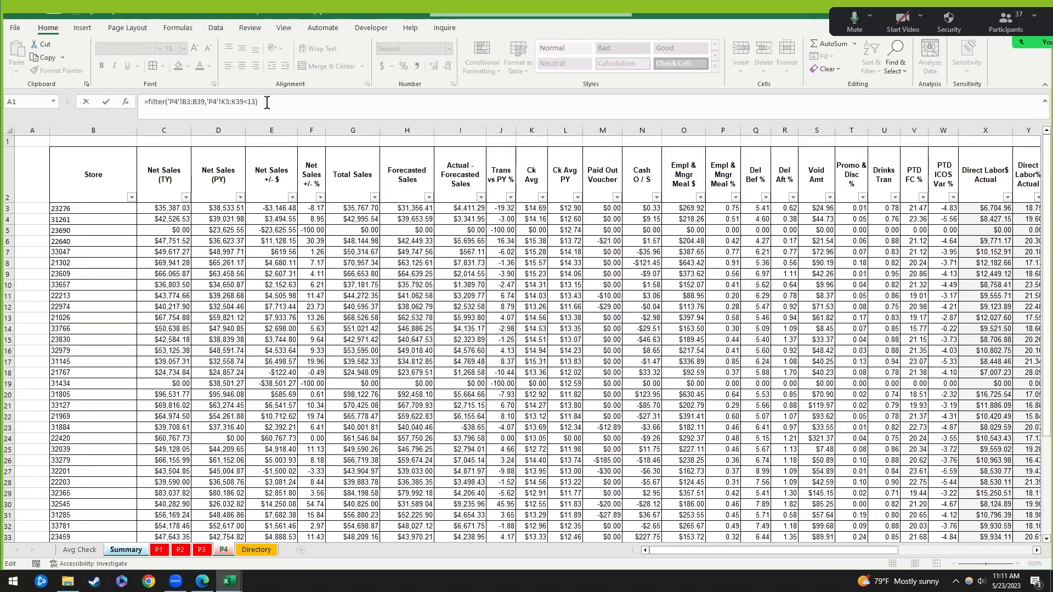
pyautogui.press('Return')
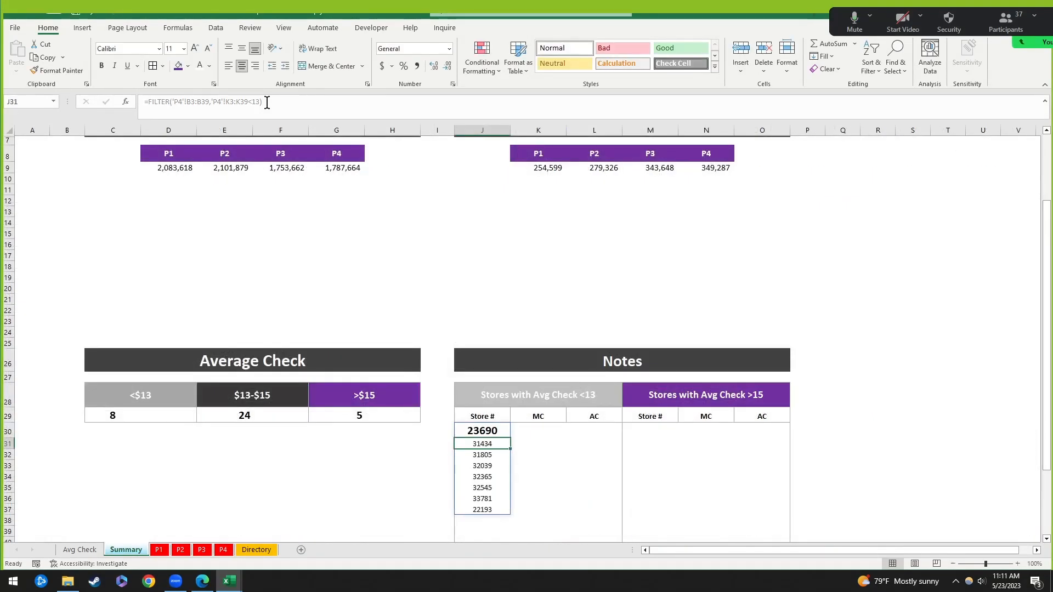
# Step: Review P4's Ck Avg PY filter options and the Average Check P4 sheet, then return to Summary
pyautogui.press('Up')
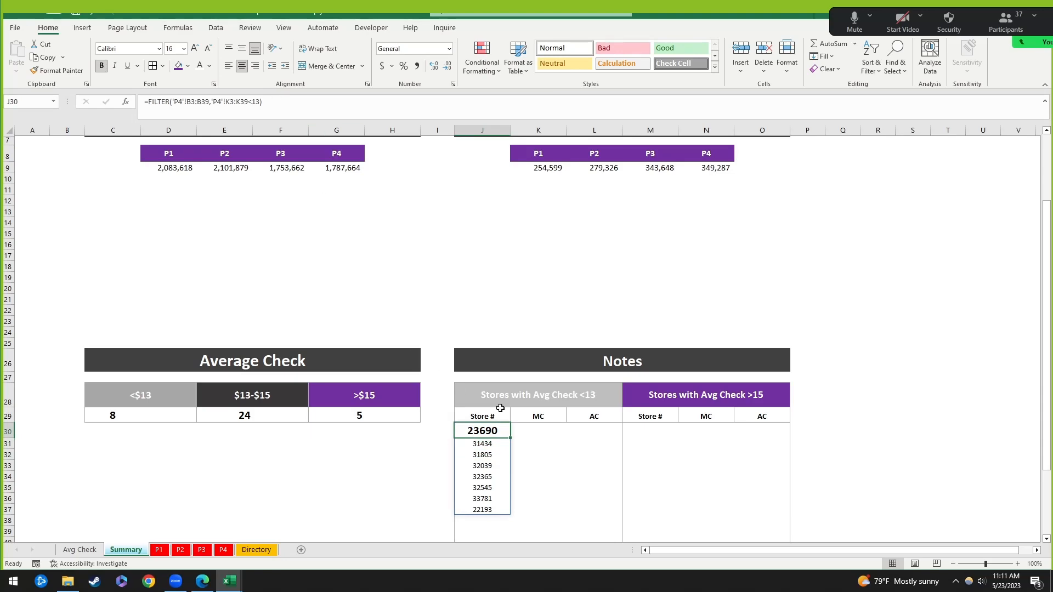
pyautogui.click(223, 550)
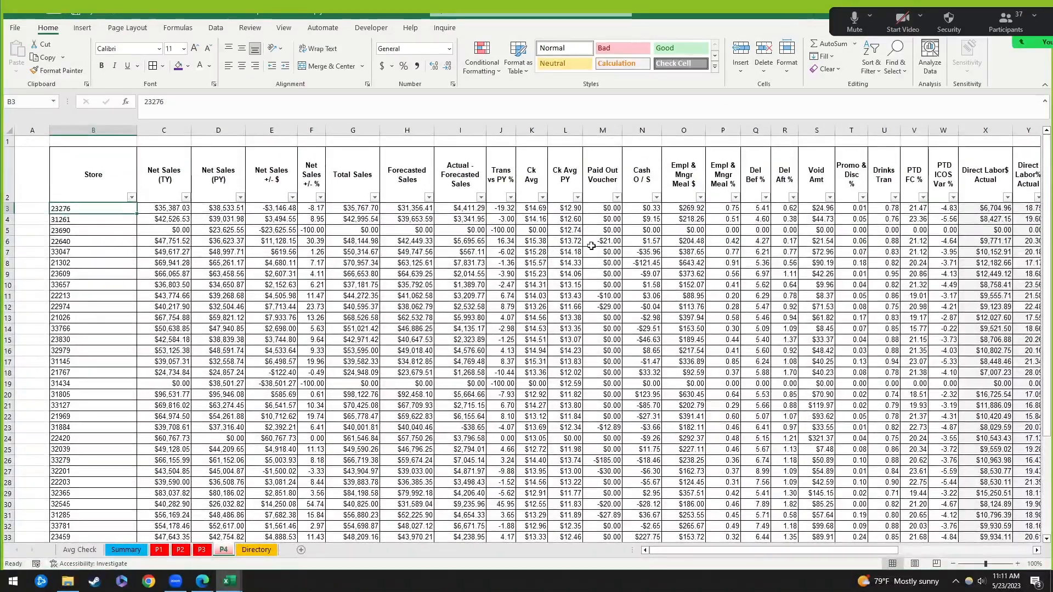
pyautogui.click(578, 198)
pyautogui.click(578, 198)
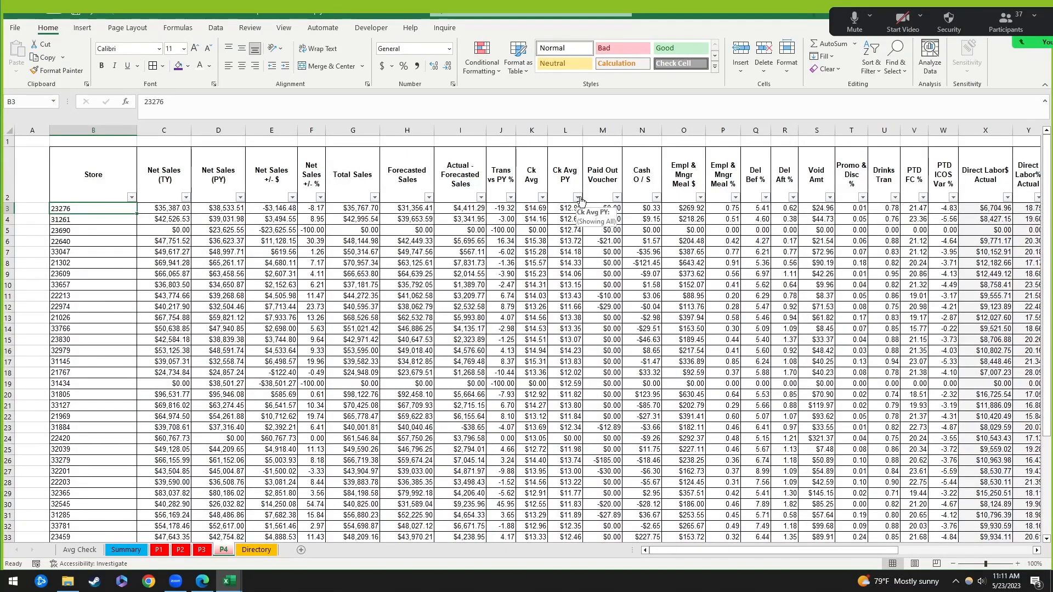
pyautogui.click(80, 551)
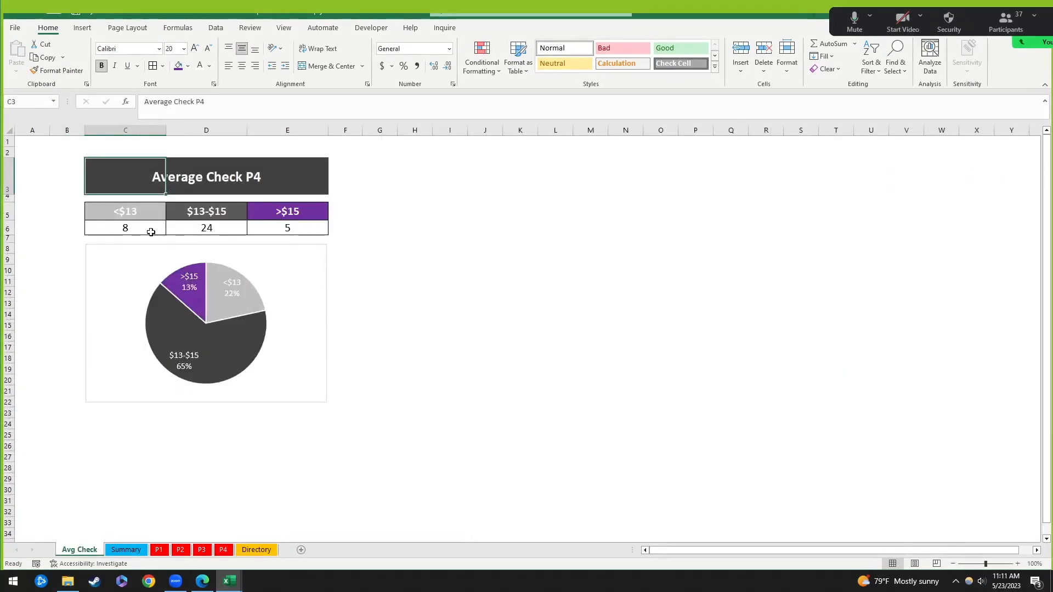
pyautogui.click(126, 550)
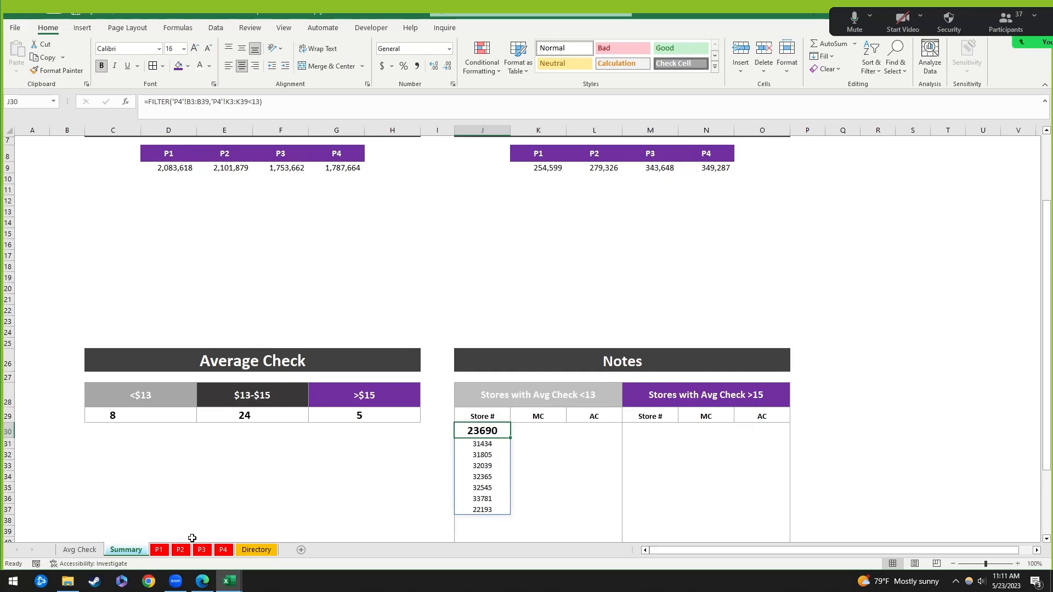
# Step: Compare the P4 data with Average Check P4, then inspect the J30 FILTER formula without changes
pyautogui.click(224, 550)
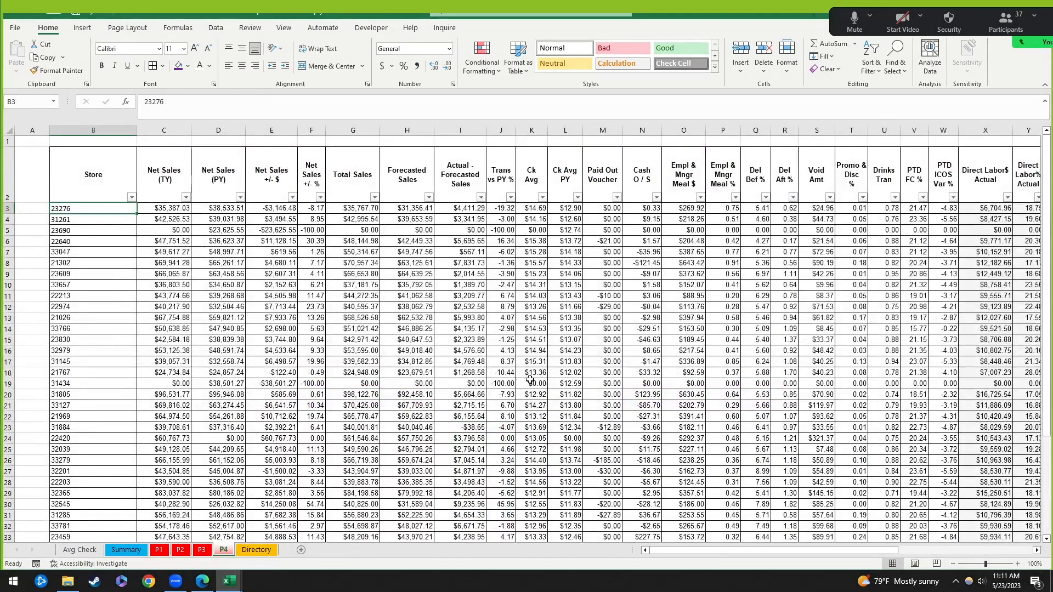
pyautogui.scroll(-2, 595, 371)
pyautogui.scroll(2, 595, 370)
pyautogui.click(77, 550)
pyautogui.click(140, 549)
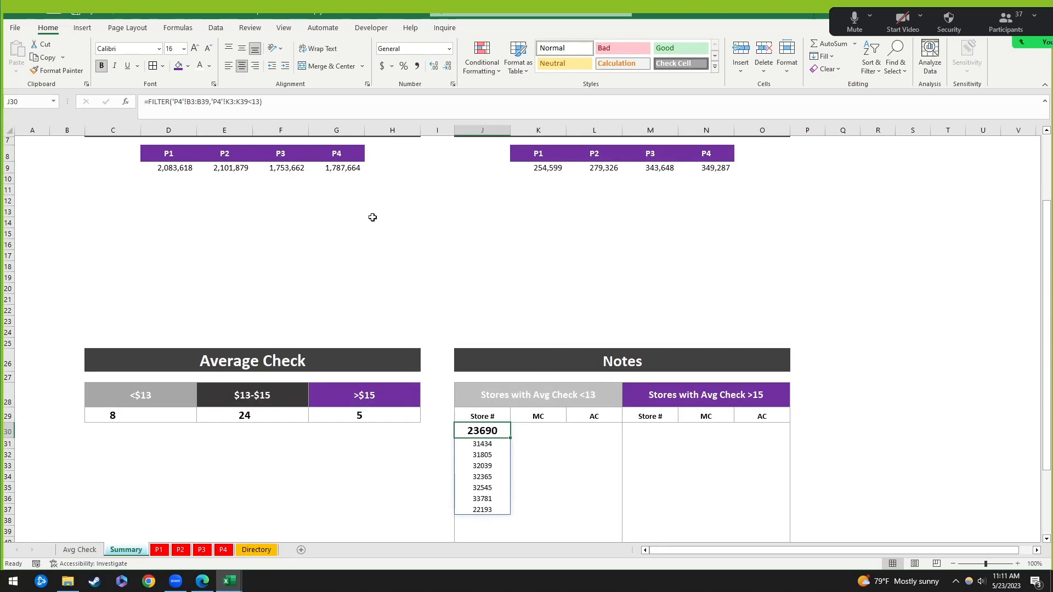
pyautogui.click(256, 102)
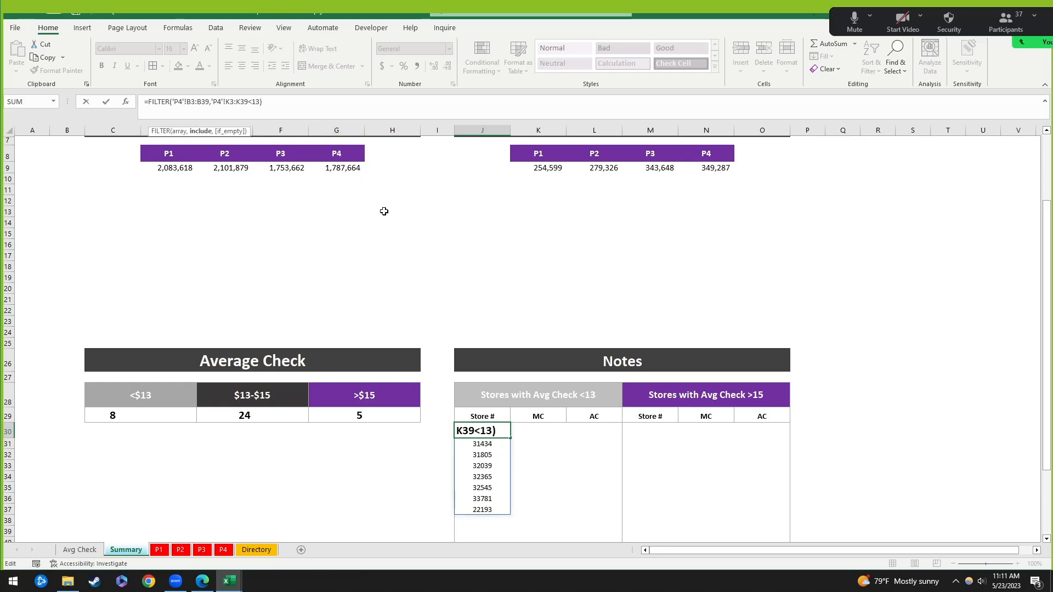
pyautogui.press('Escape')
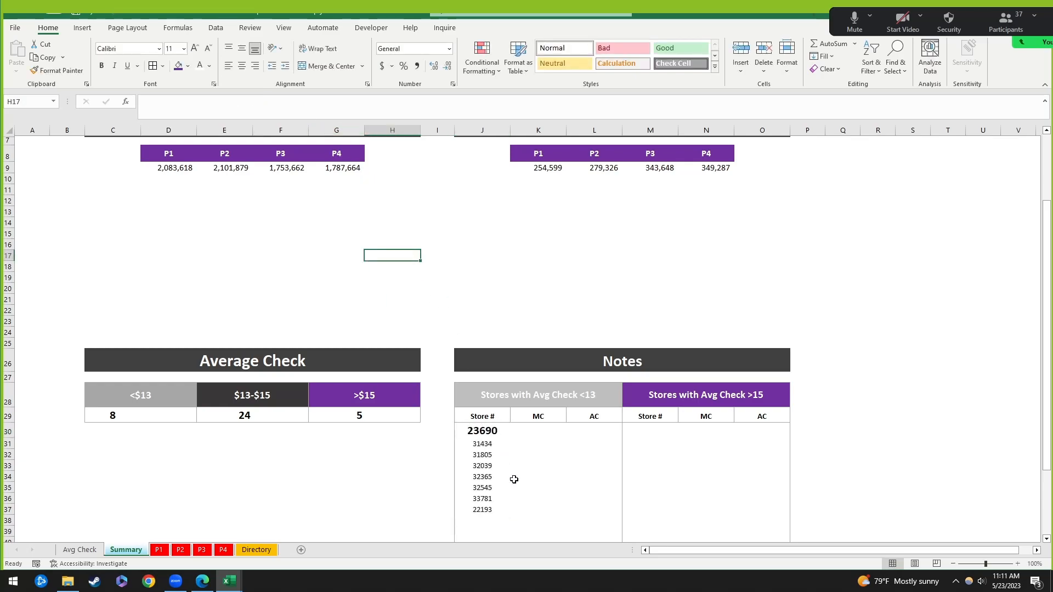
# Step: Open P4's Ck Avg filter list, clear all values, and close it without filtering
pyautogui.click(223, 551)
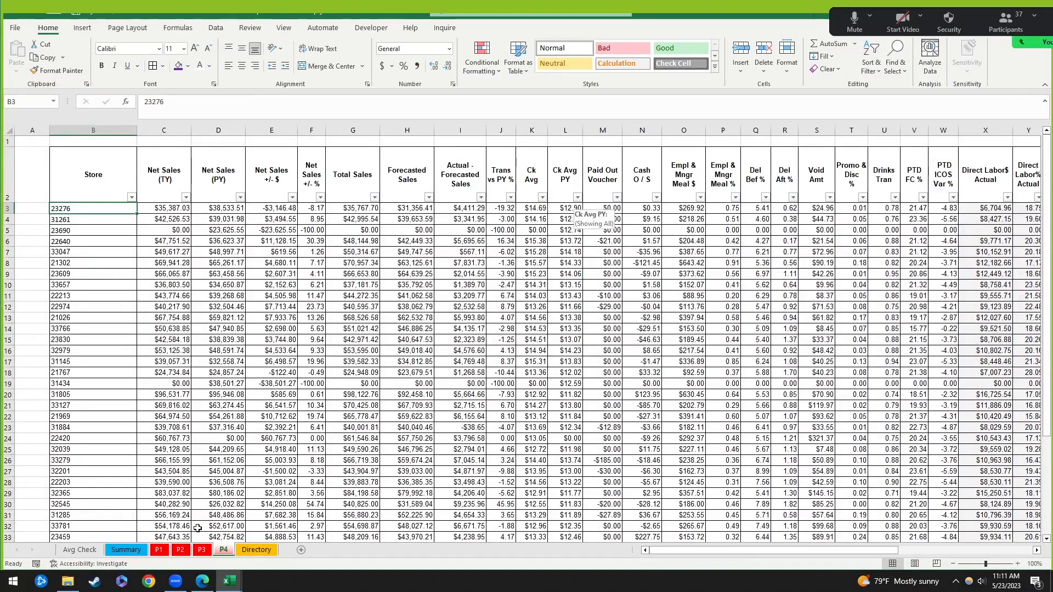
pyautogui.click(80, 550)
pyautogui.click(129, 551)
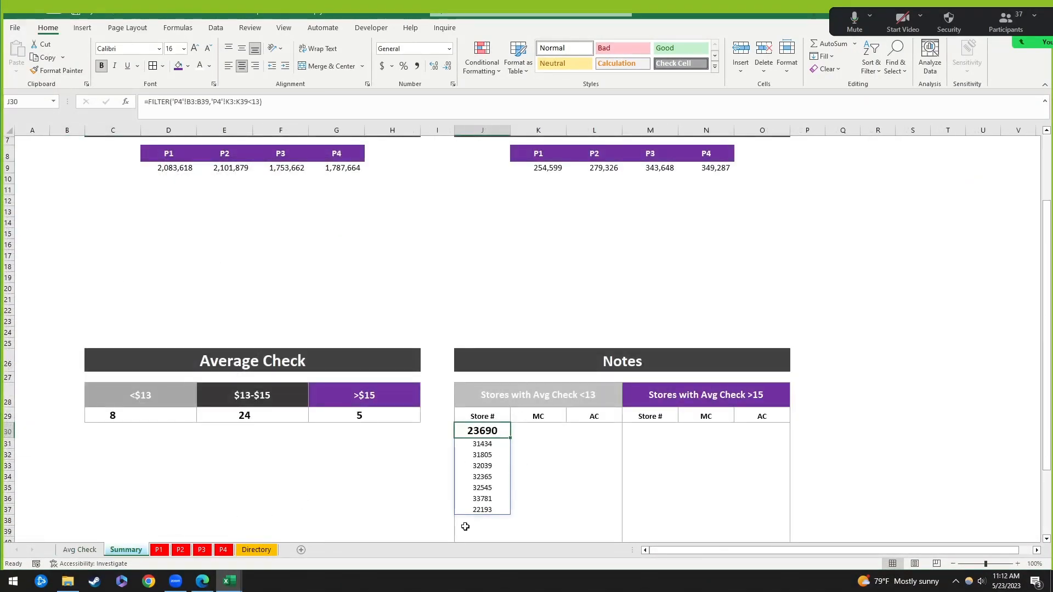
pyautogui.click(224, 550)
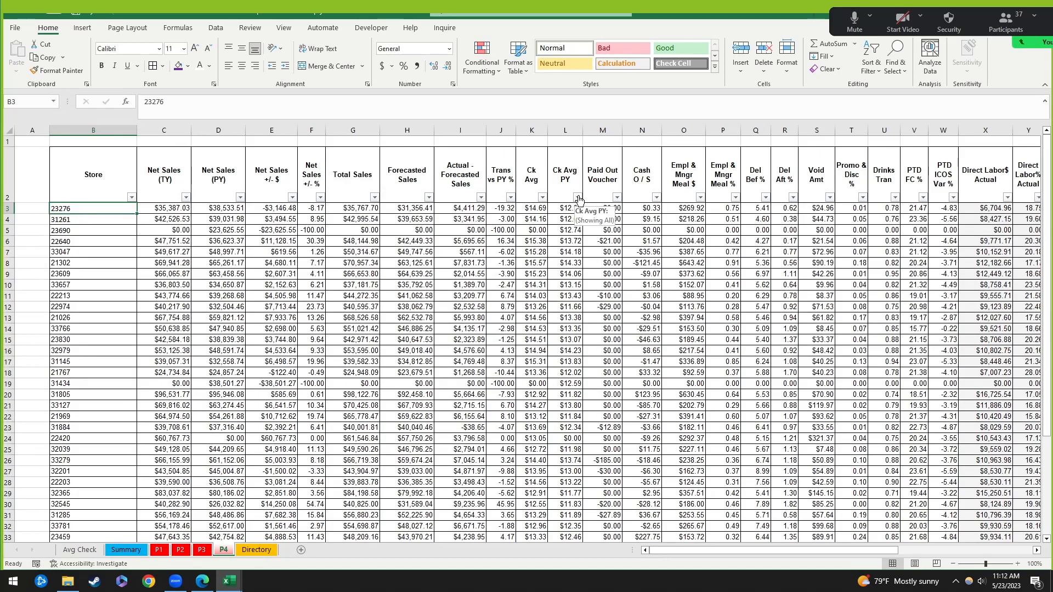
pyautogui.click(542, 197)
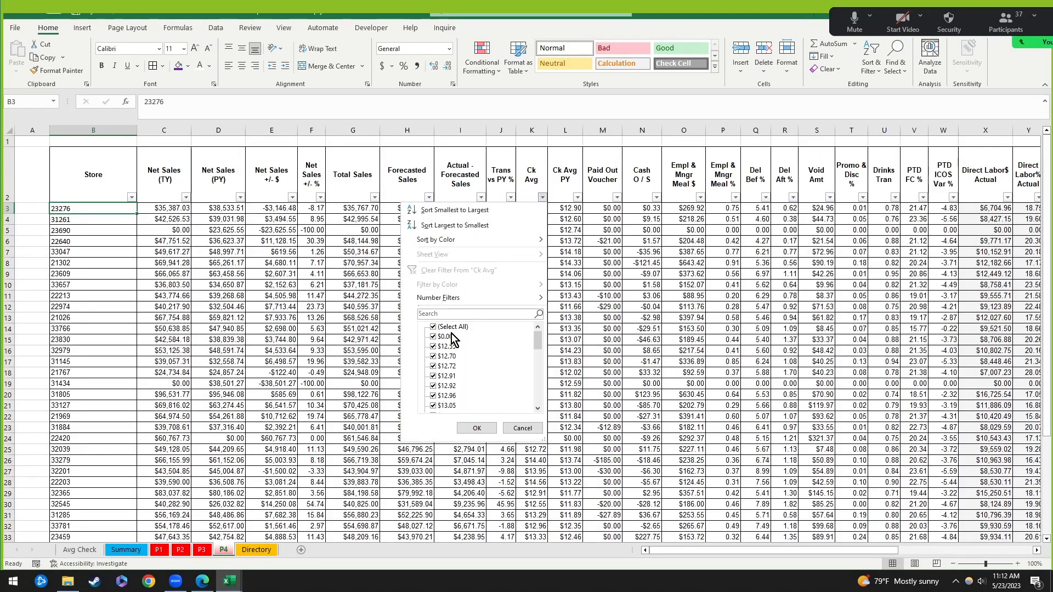
pyautogui.click(434, 328)
pyautogui.scroll(-3, 491, 354)
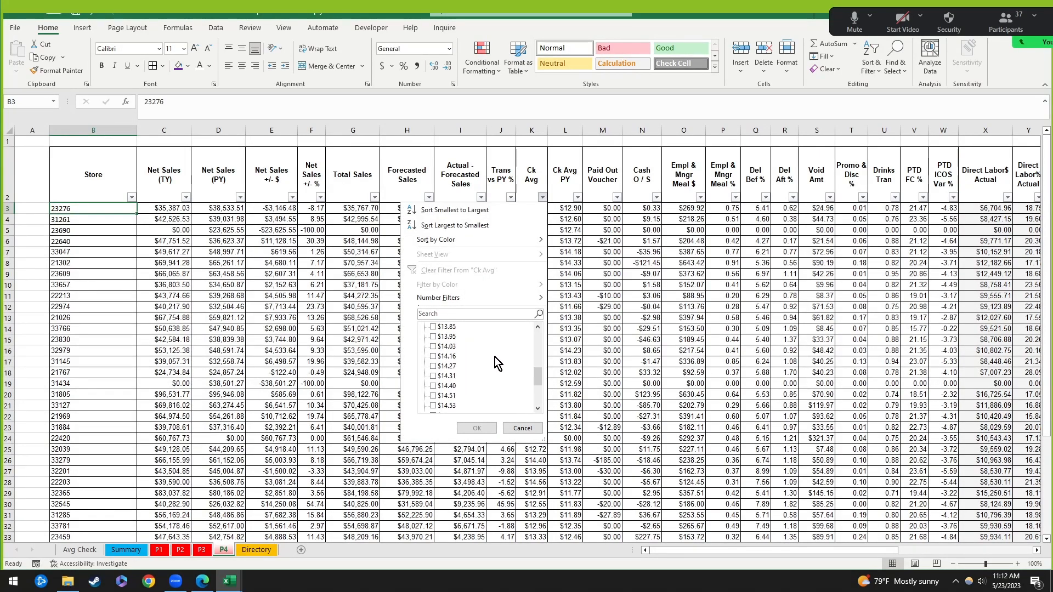
pyautogui.scroll(3, 515, 358)
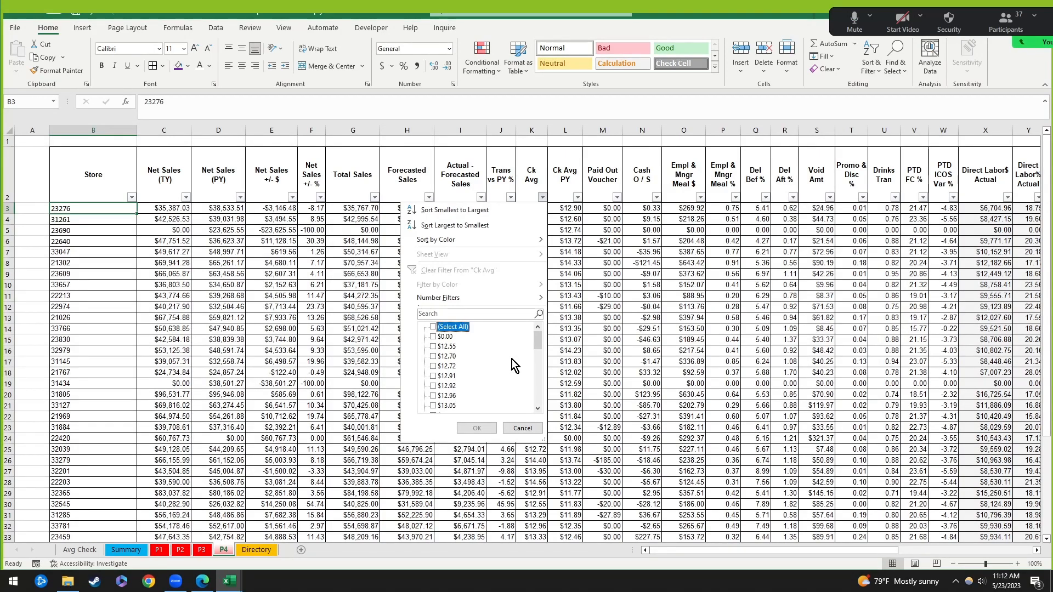
pyautogui.click(522, 427)
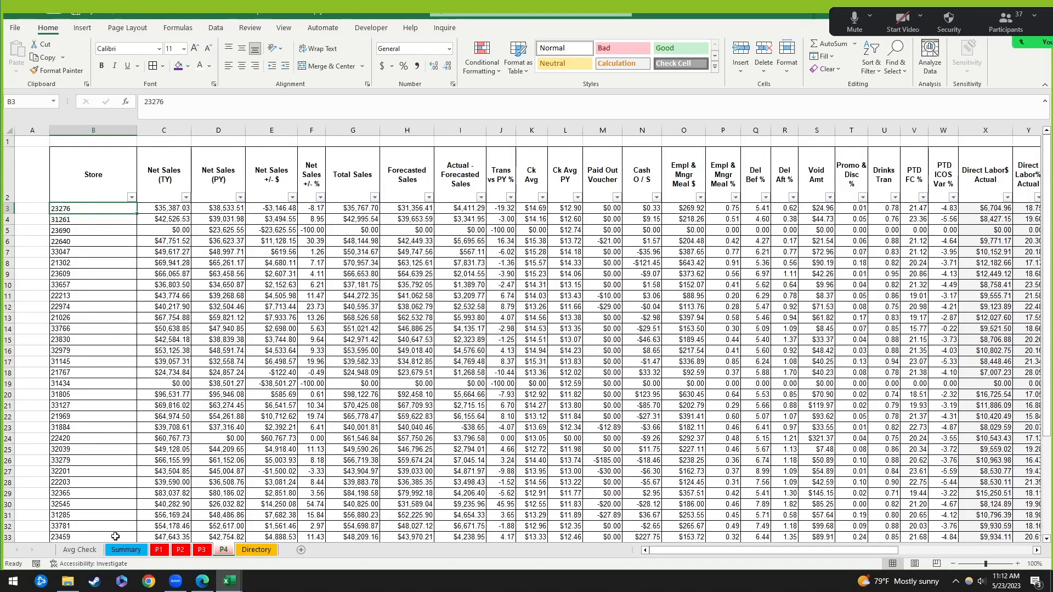
# Step: Return to Summary and begin editing the Store # formula in J30
pyautogui.click(83, 550)
pyautogui.click(129, 551)
pyautogui.click(545, 452)
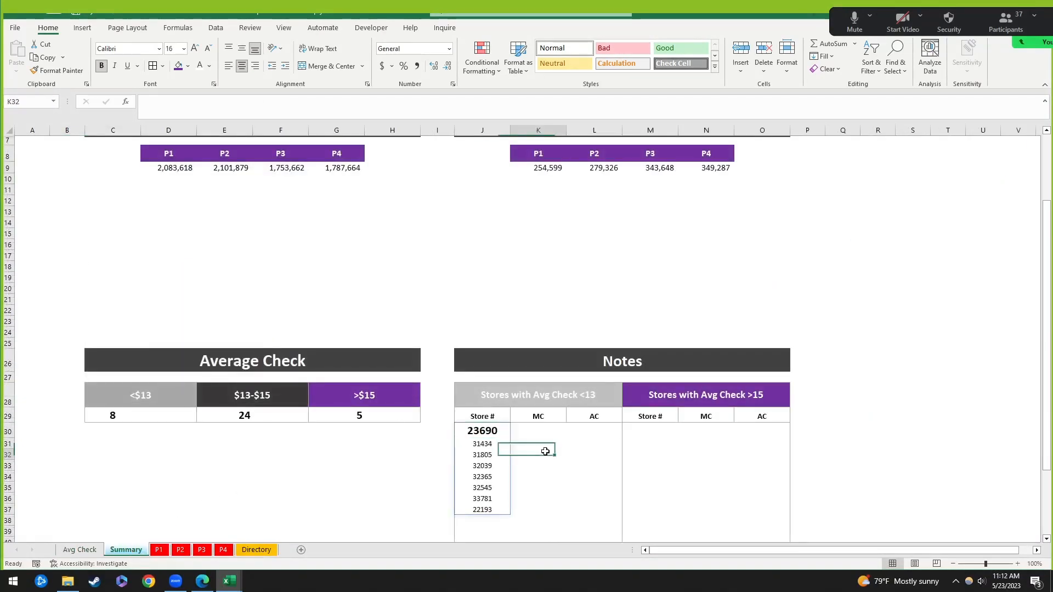
pyautogui.click(481, 429)
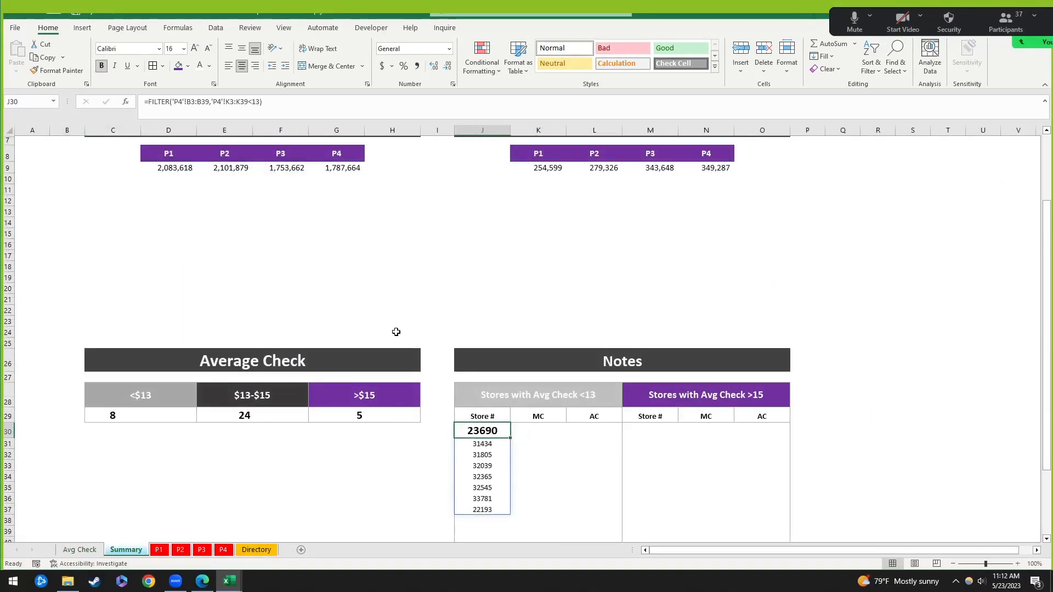
pyautogui.click(284, 108)
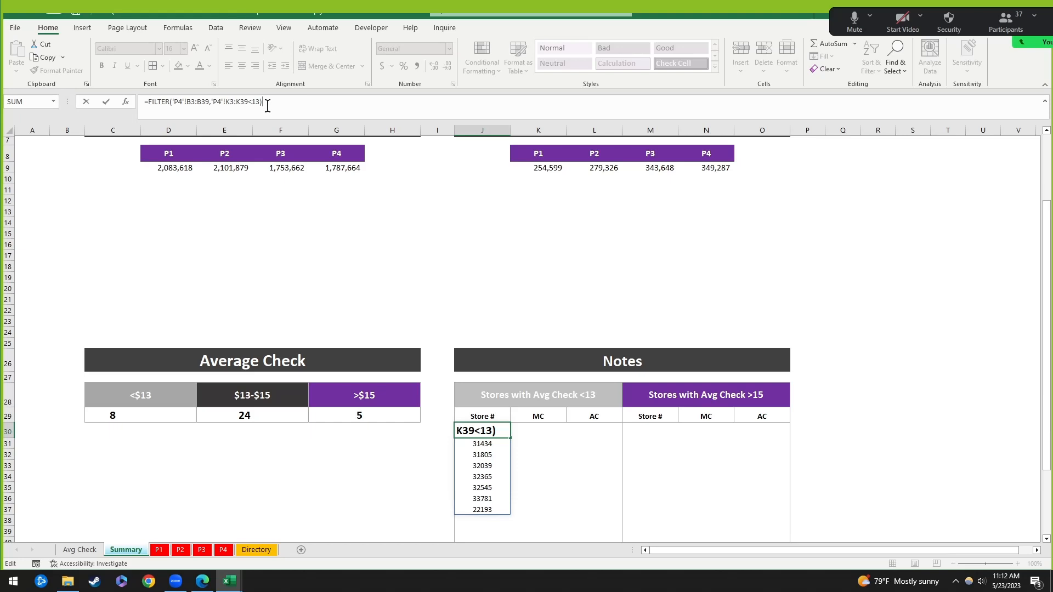
# Step: Delete the old FILTER arguments and reselect P4's store numbers B3:B39 as the array
pyautogui.moveTo(269, 103); pyautogui.dragTo(170, 103)
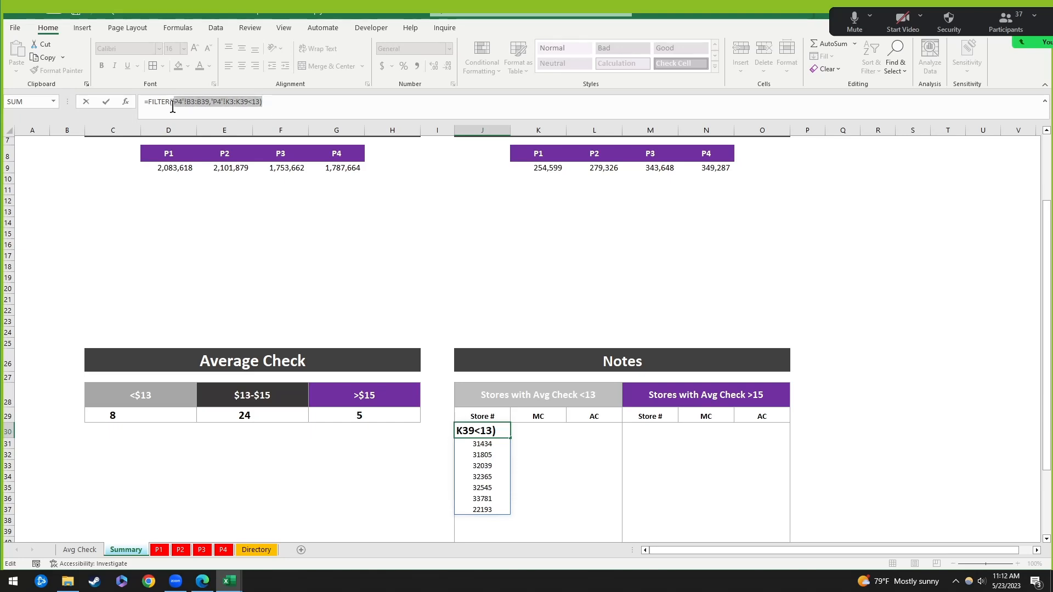
pyautogui.press('BackSpace')
pyautogui.write('(')
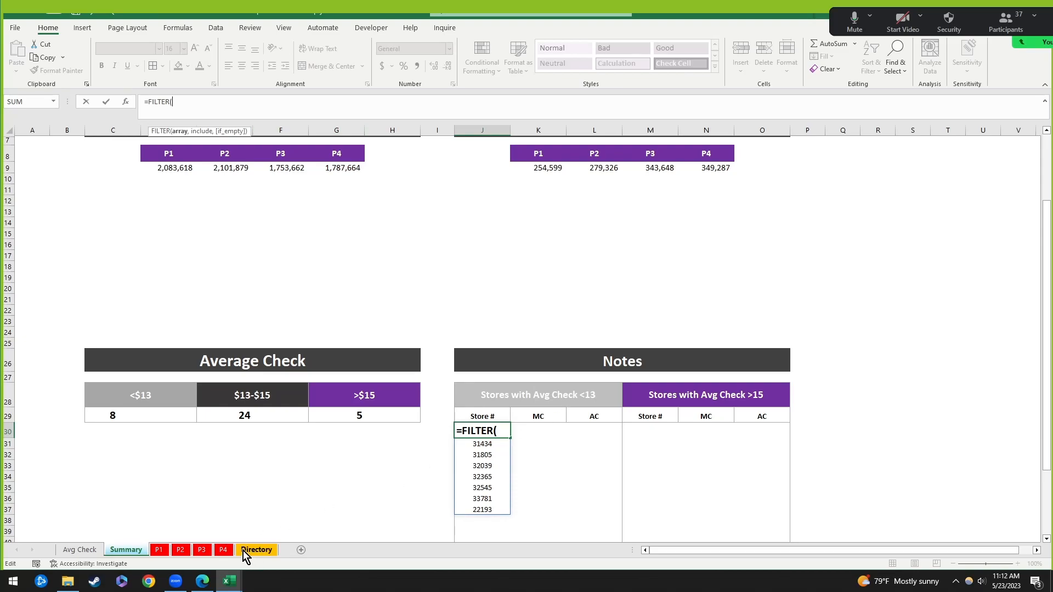
pyautogui.click(223, 550)
pyautogui.click(92, 212)
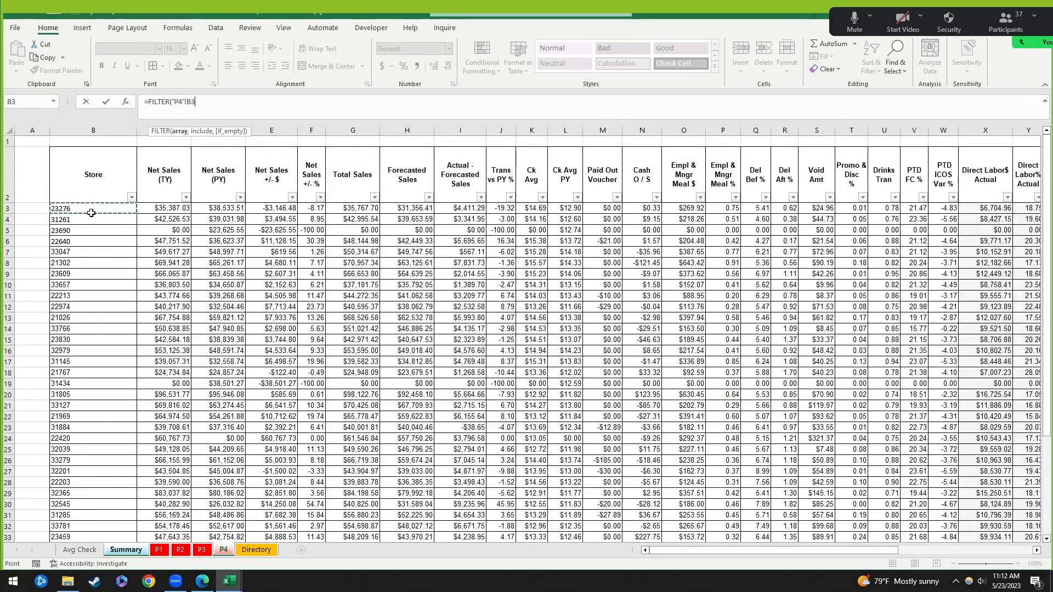
pyautogui.hotkey('ctrl', 'shift', 'Up')
pyautogui.hotkey('ctrl', 'shift', 'Down')
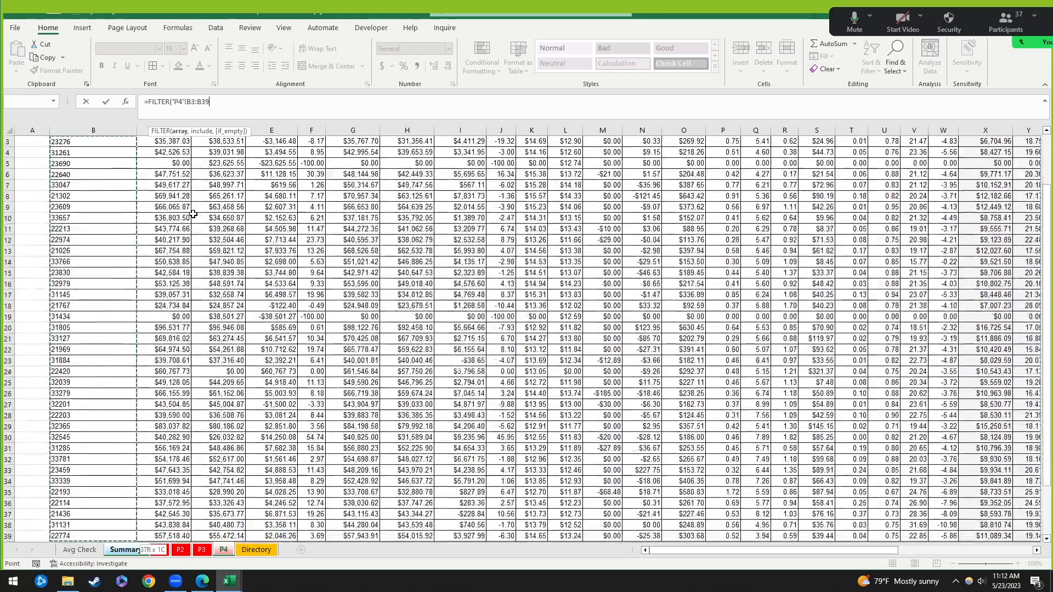
pyautogui.scroll(2, 178, 289)
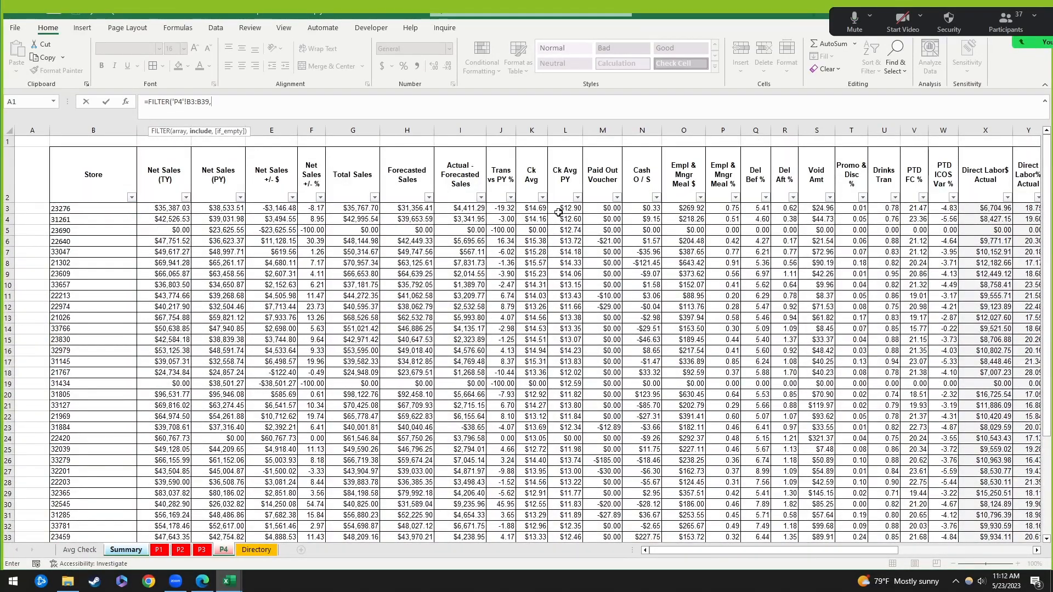
# Step: Add the Ck Avg condition 'P4'!K3:K39<13 and commit the rebuilt formula
pyautogui.write(',')
pyautogui.click(540, 209)
pyautogui.moveTo(540, 209); pyautogui.dragTo(556, 460)
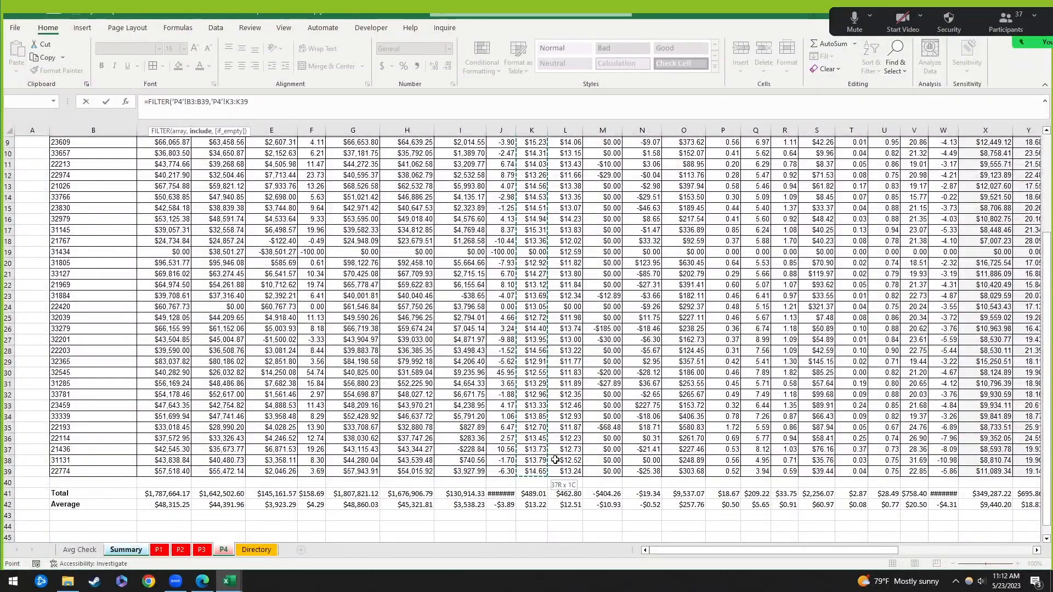
pyautogui.write('<13')
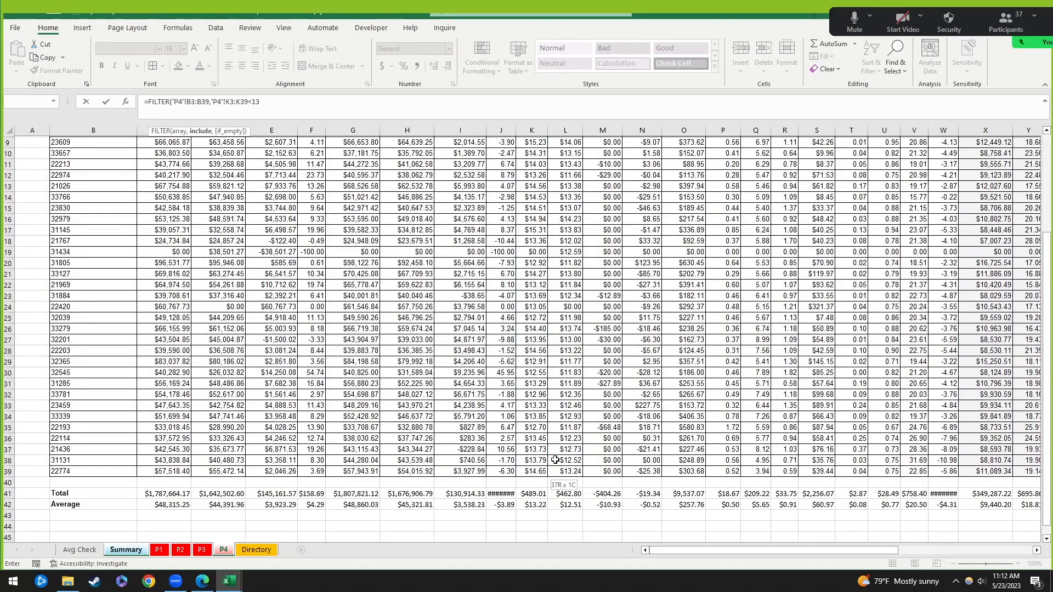
pyautogui.press('Return')
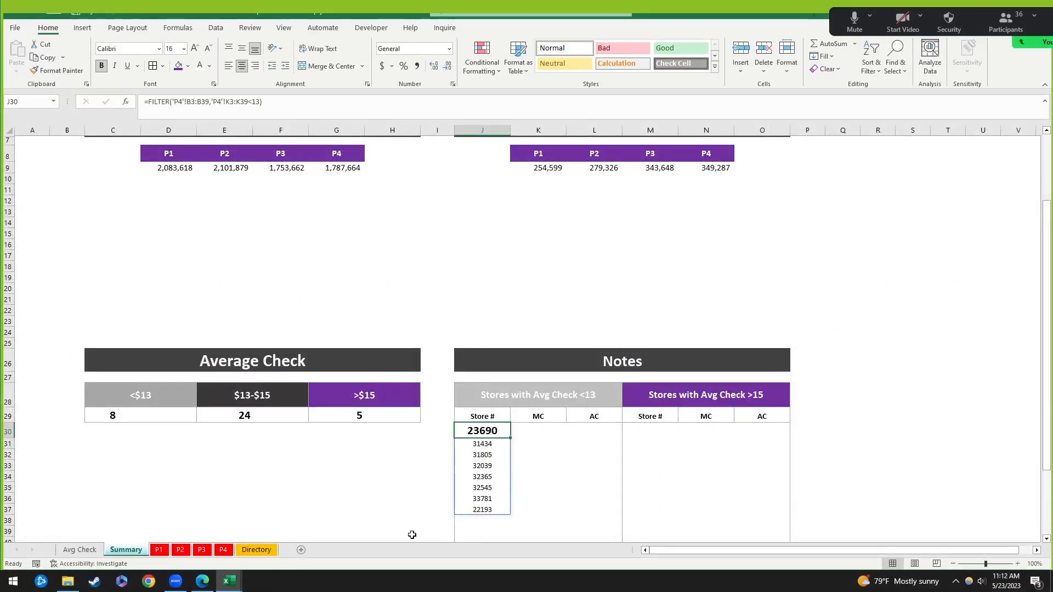
pyautogui.click(225, 550)
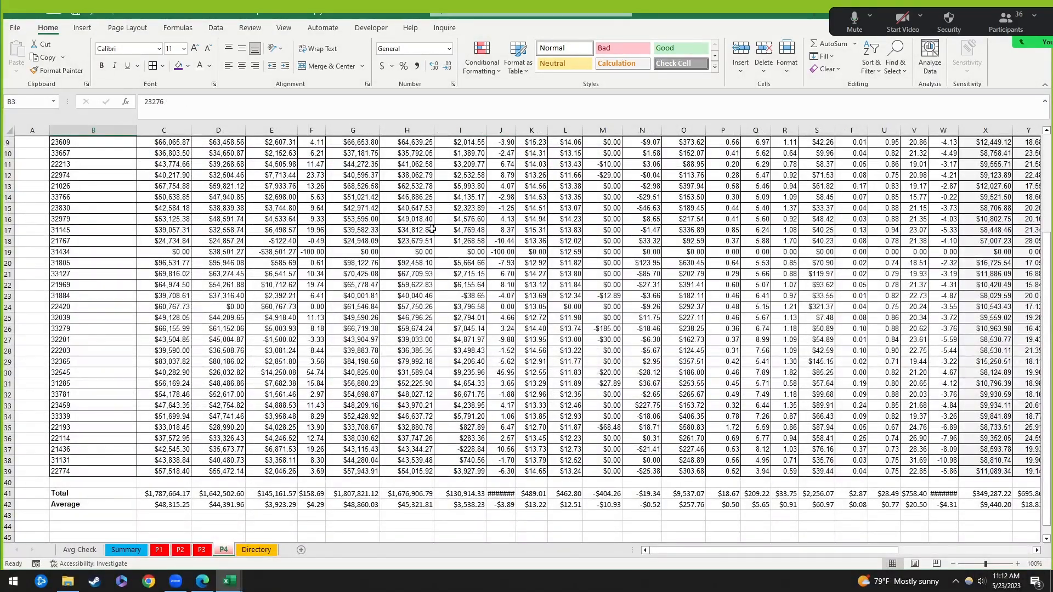
pyautogui.click(81, 550)
pyautogui.click(143, 550)
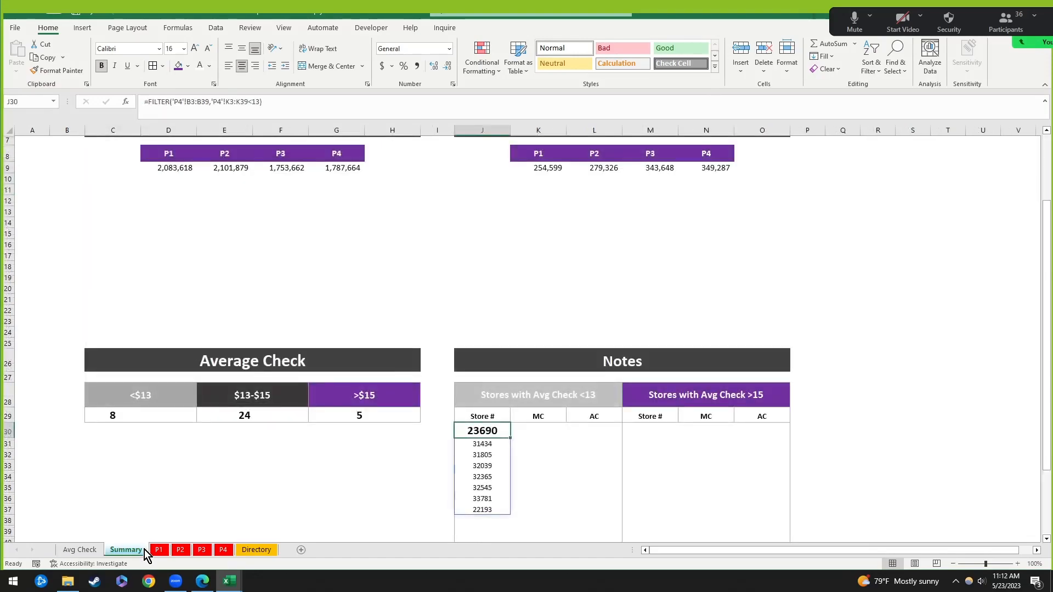
pyautogui.click(223, 550)
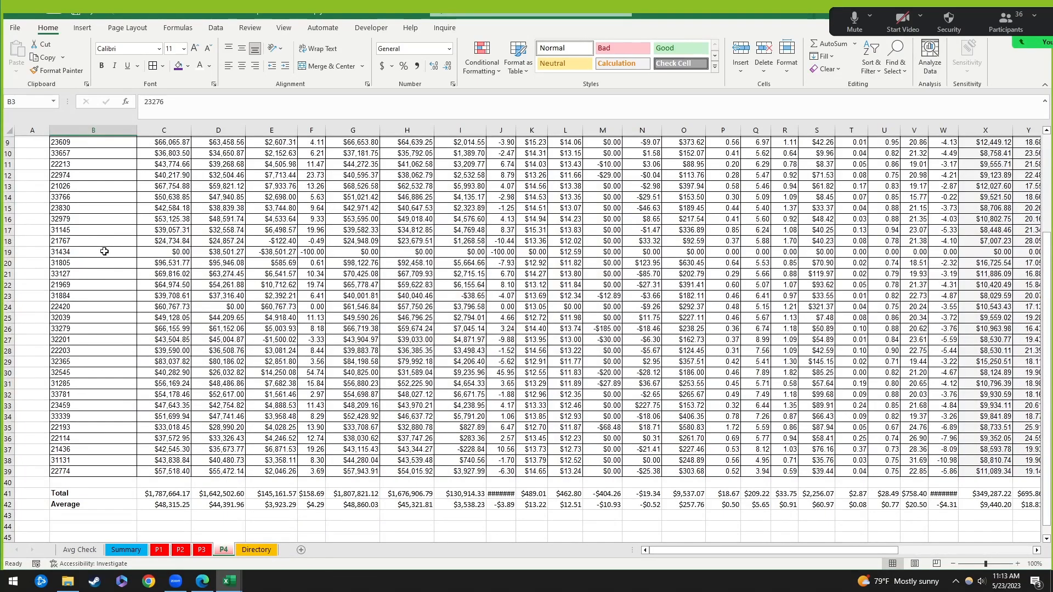
pyautogui.click(2, 251)
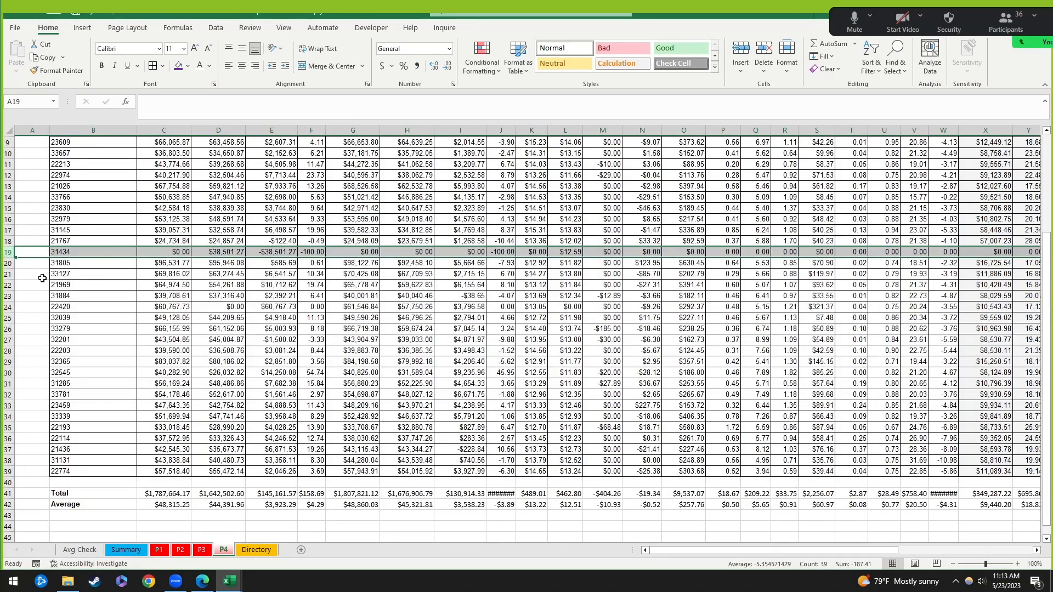
pyautogui.click(127, 550)
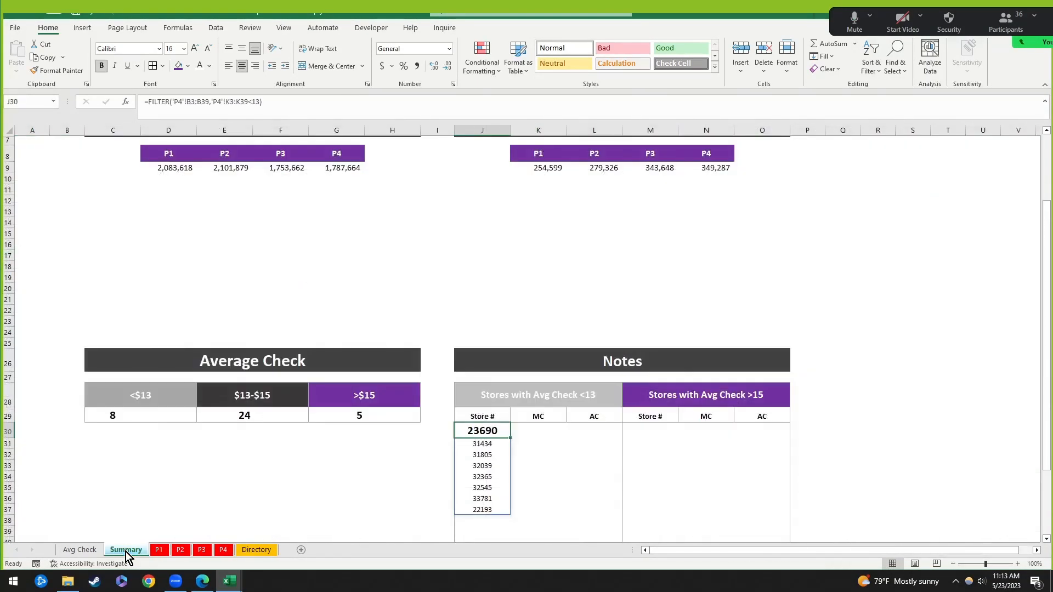
pyautogui.click(491, 456)
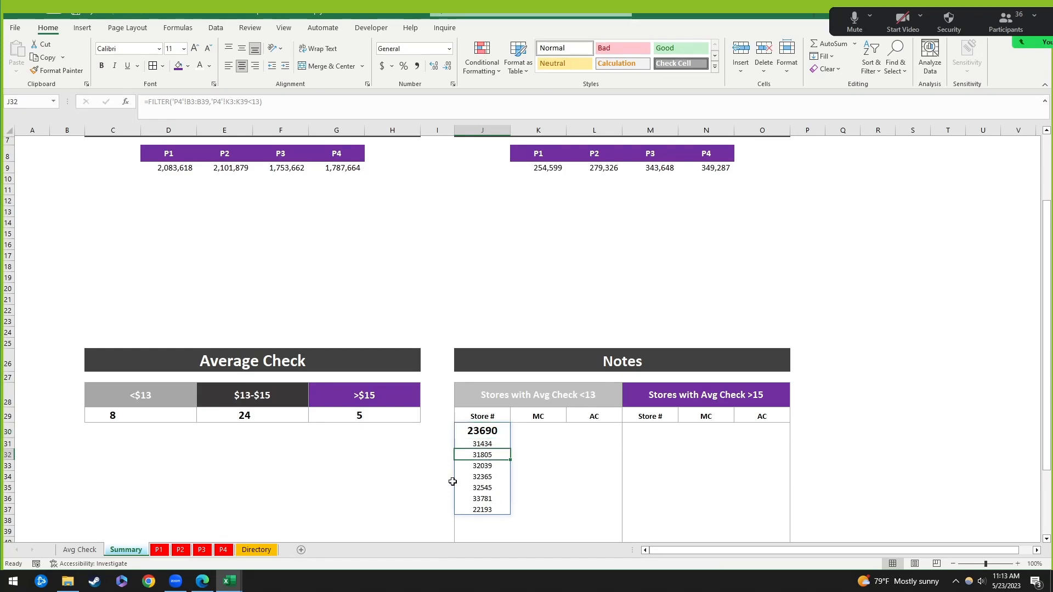
pyautogui.click(225, 550)
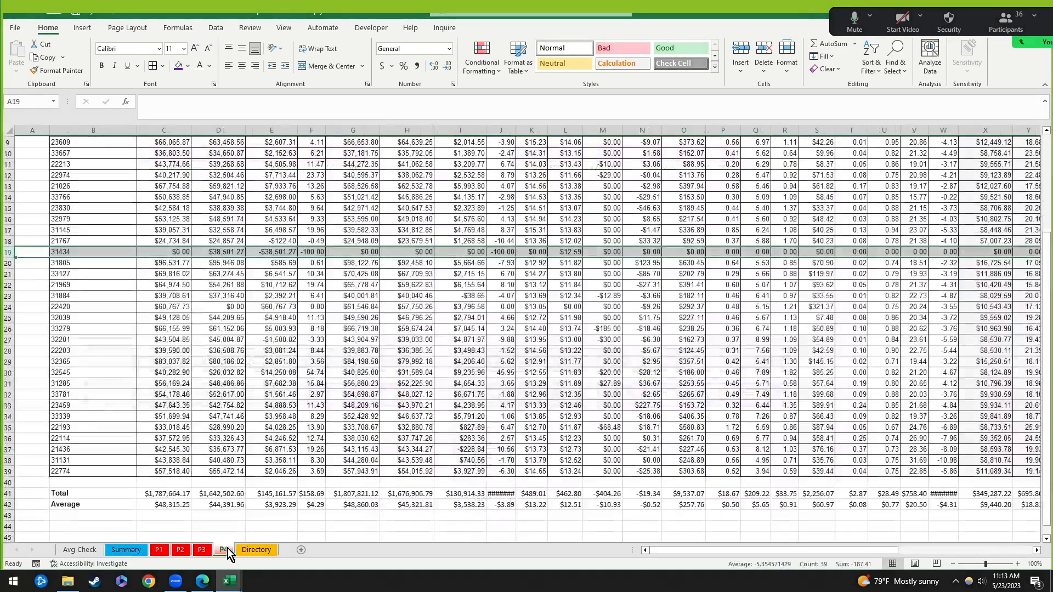
pyautogui.click(114, 550)
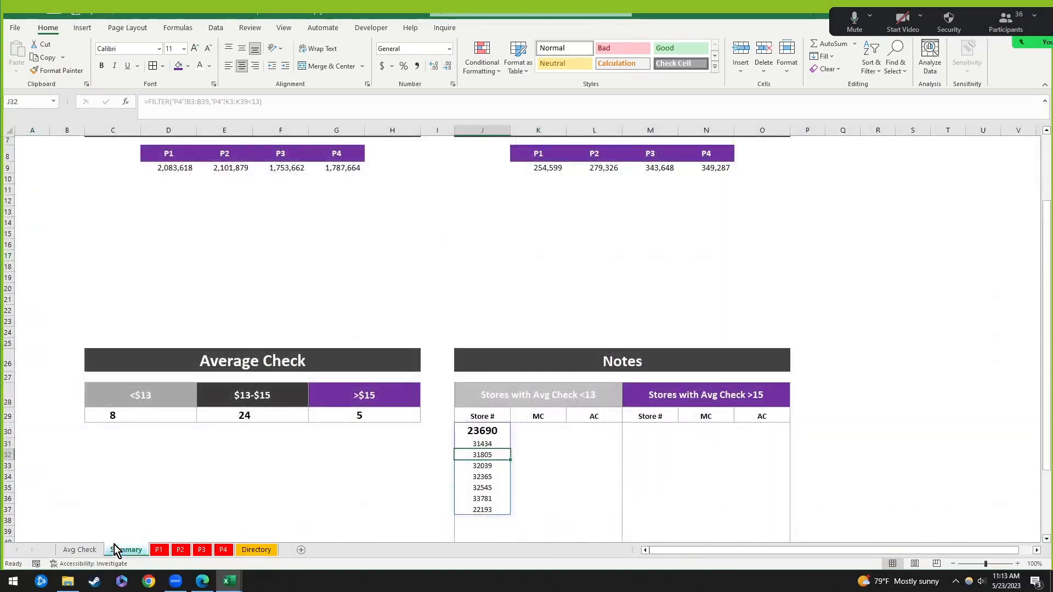
pyautogui.click(489, 477)
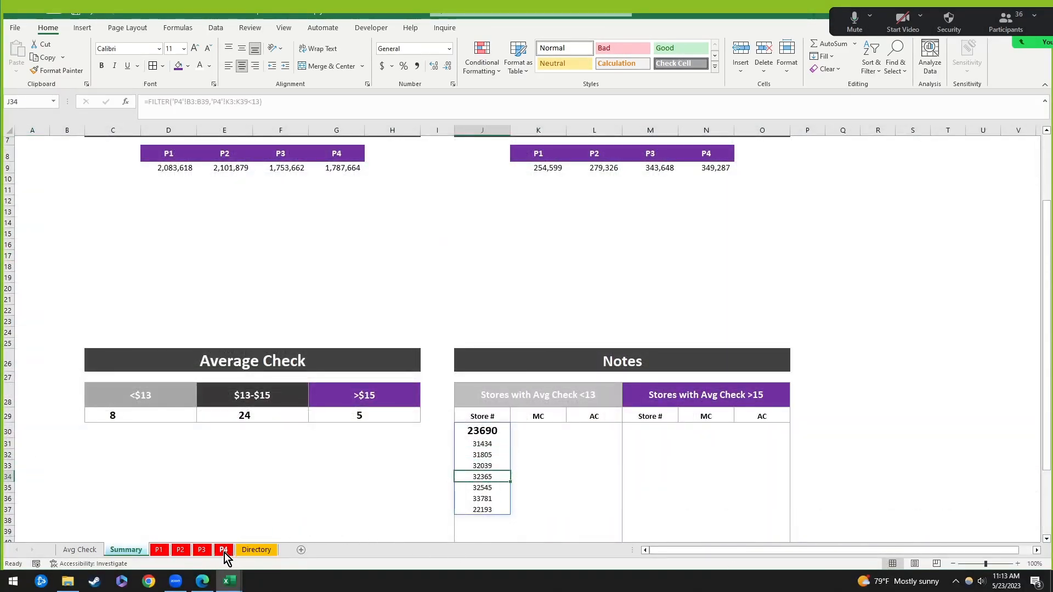
pyautogui.click(225, 551)
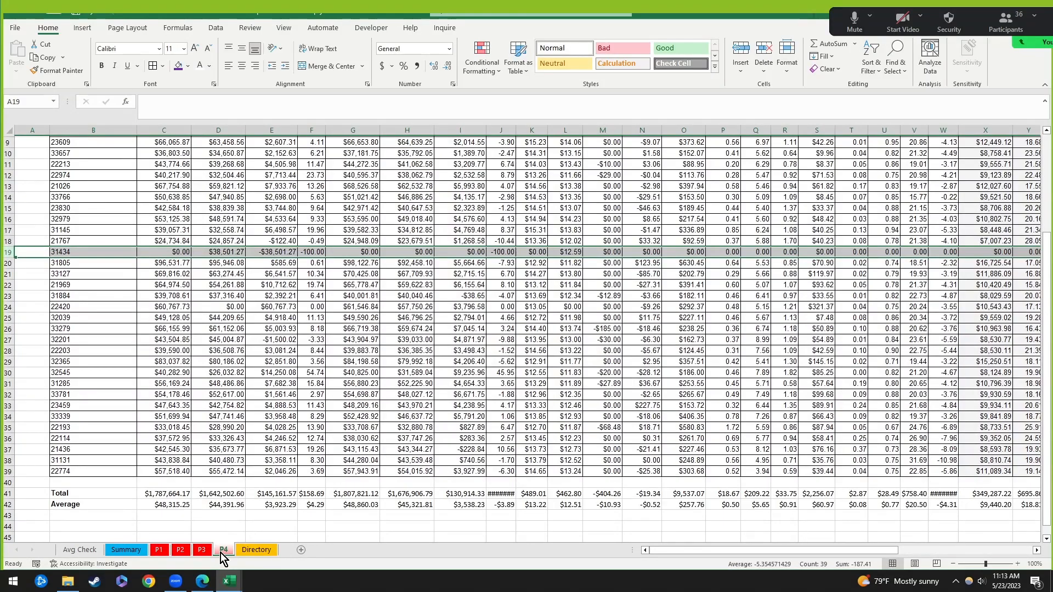
pyautogui.click(116, 547)
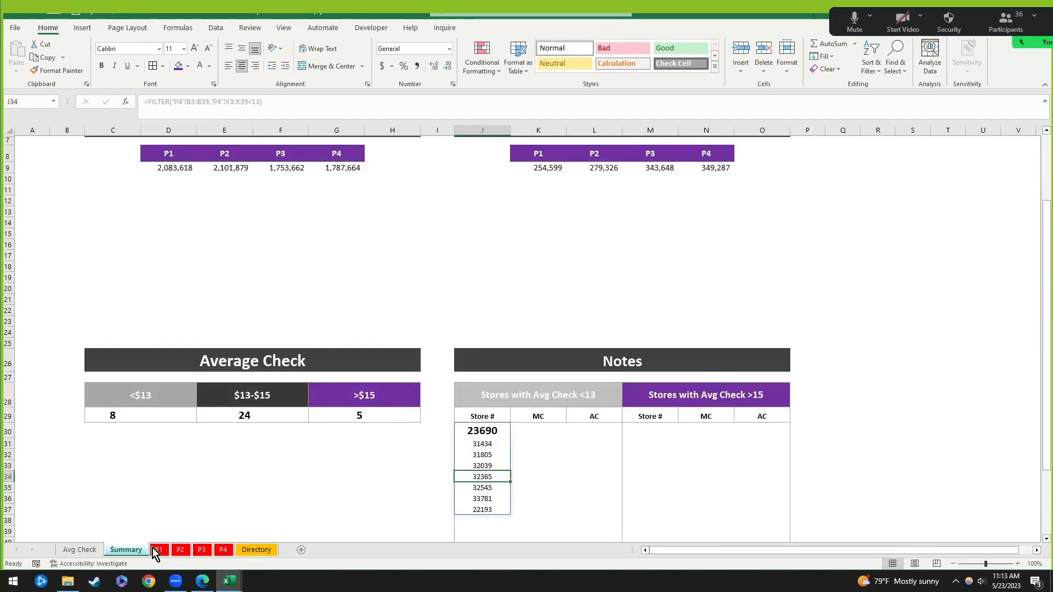
pyautogui.click(221, 551)
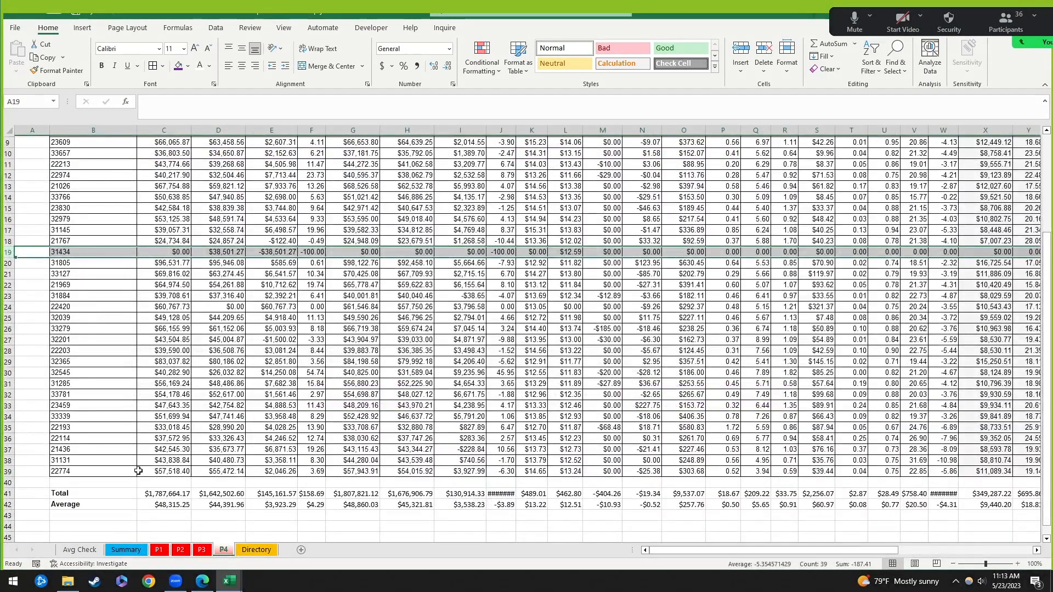
pyautogui.click(18, 362)
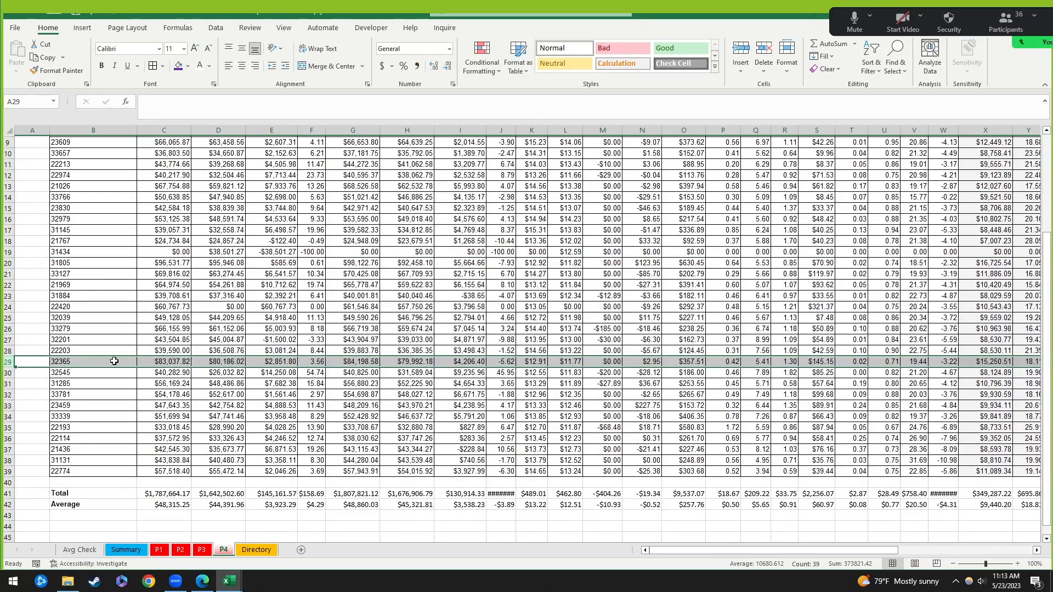
pyautogui.scroll(1, 539, 354)
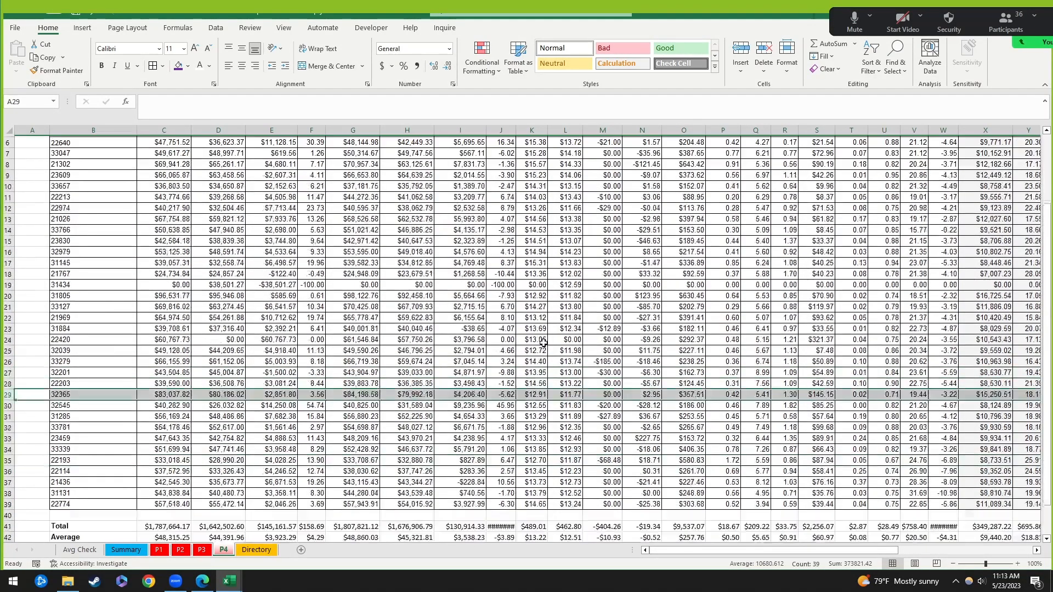
pyautogui.scroll(2, 520, 207)
pyautogui.click(542, 197)
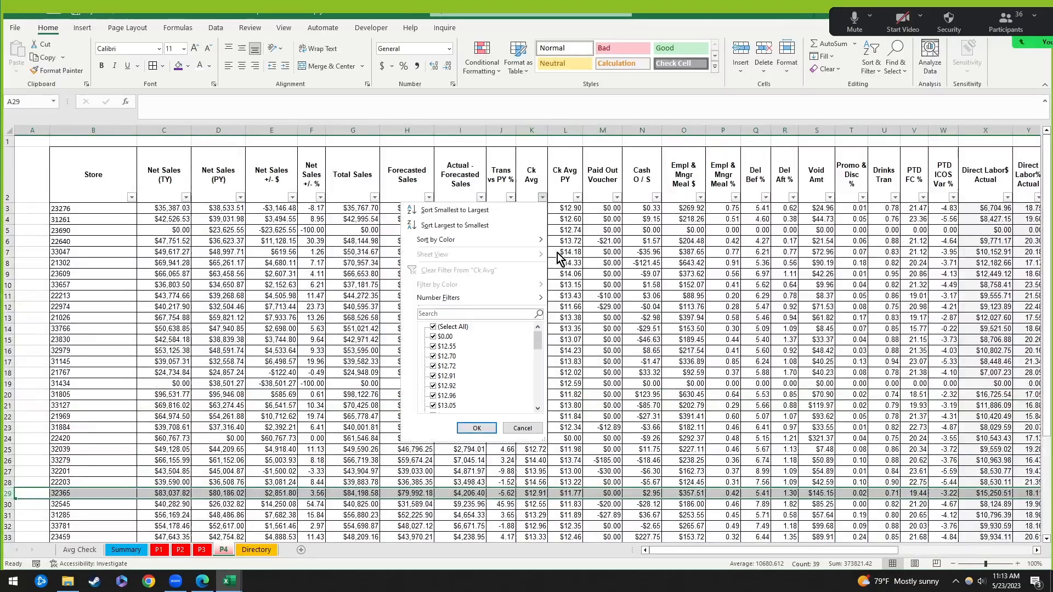
pyautogui.click(433, 327)
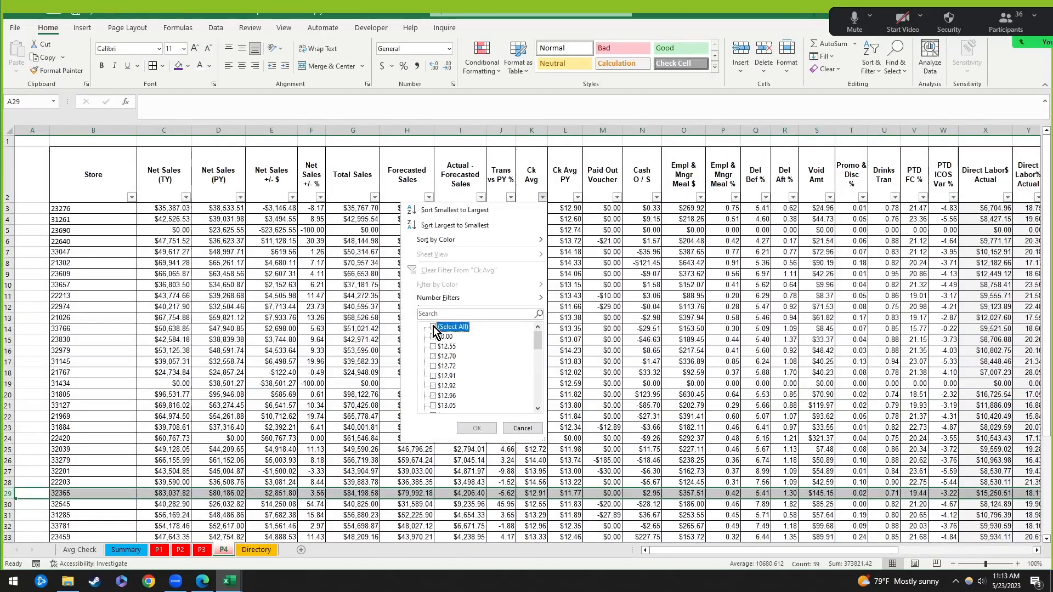
pyautogui.click(530, 428)
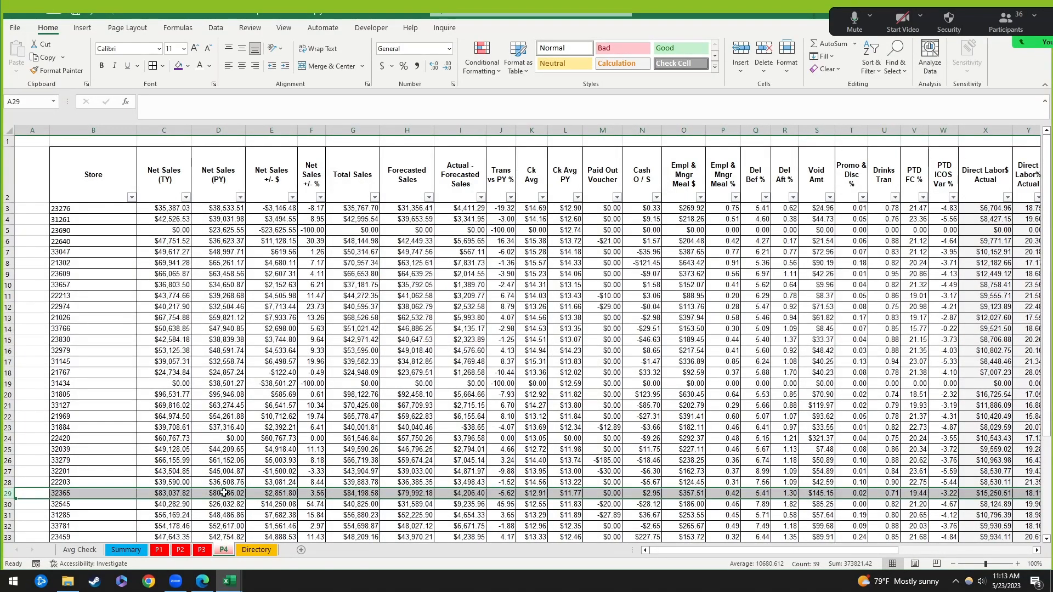
pyautogui.click(78, 551)
pyautogui.click(121, 550)
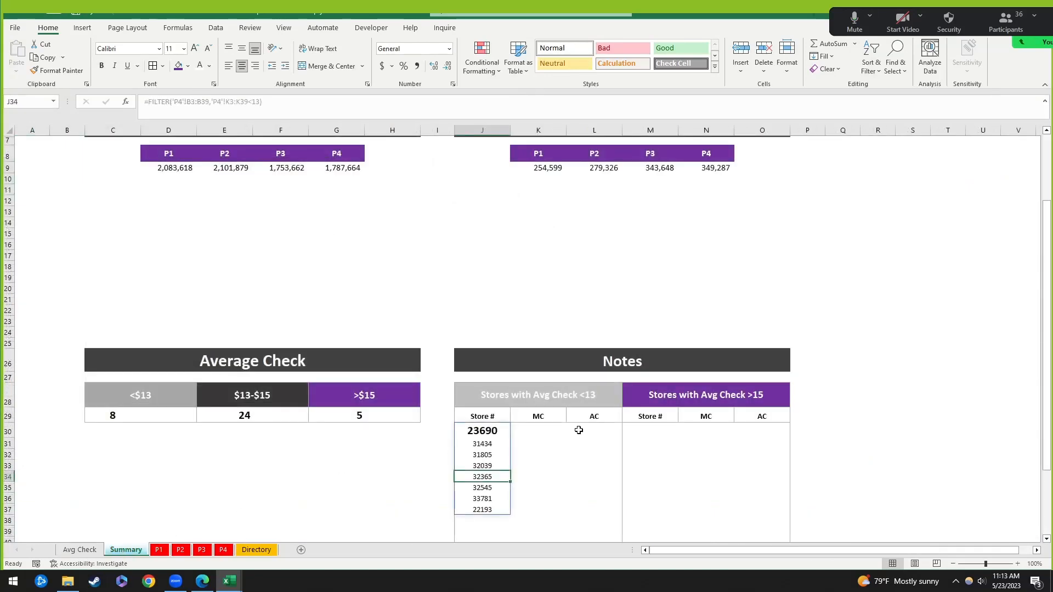
# Step: Make the J30 store list non-bold and reduce its font size twice
pyautogui.click(708, 453)
pyautogui.moveTo(517, 393); pyautogui.dragTo(680, 396)
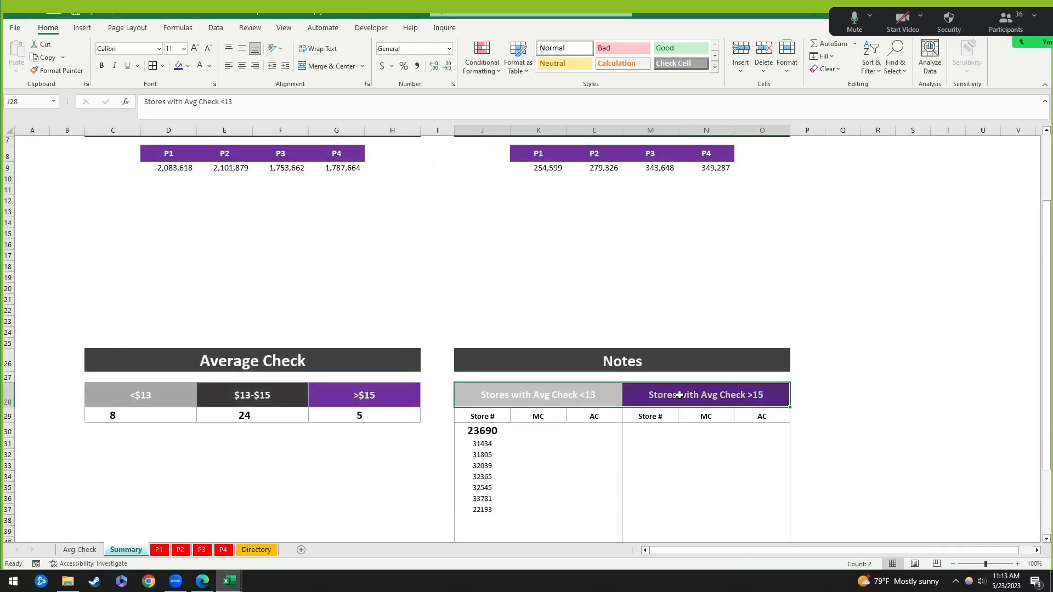
pyautogui.click(675, 399)
pyautogui.click(500, 431)
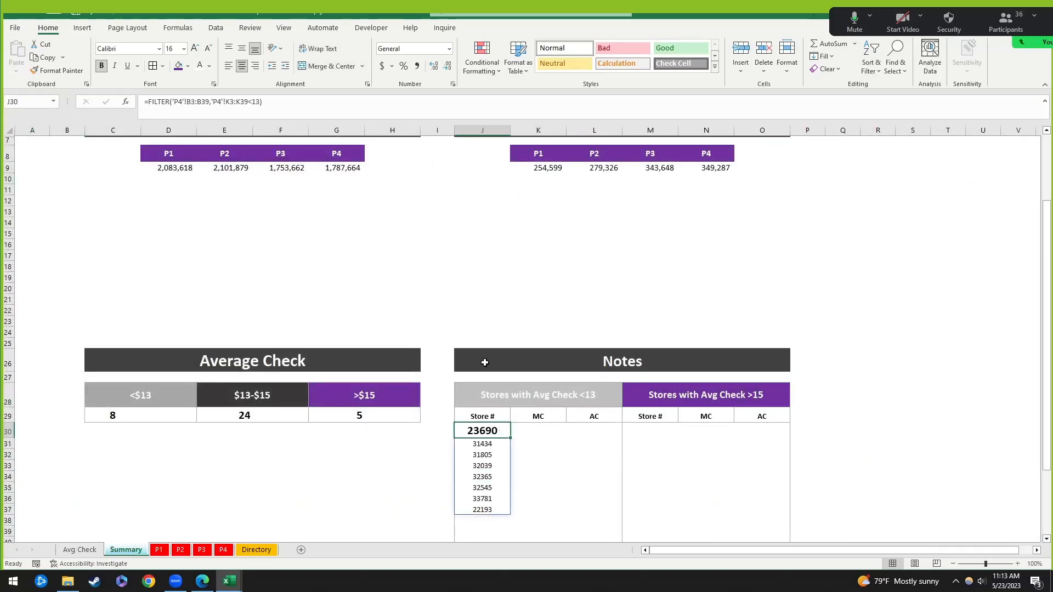
pyautogui.click(105, 67)
pyautogui.click(209, 52)
pyautogui.click(209, 52)
pyautogui.click(207, 52)
pyautogui.click(207, 52)
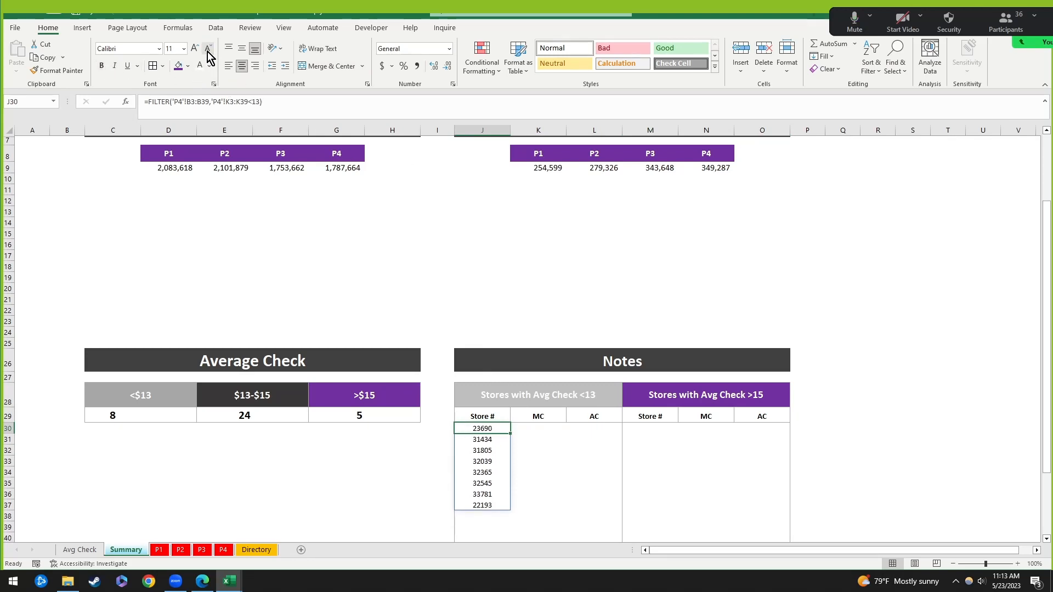
# Step: Compare the Avg Check <13 and >15 Notes sections, then reselect the J30 formula cell
pyautogui.click(561, 471)
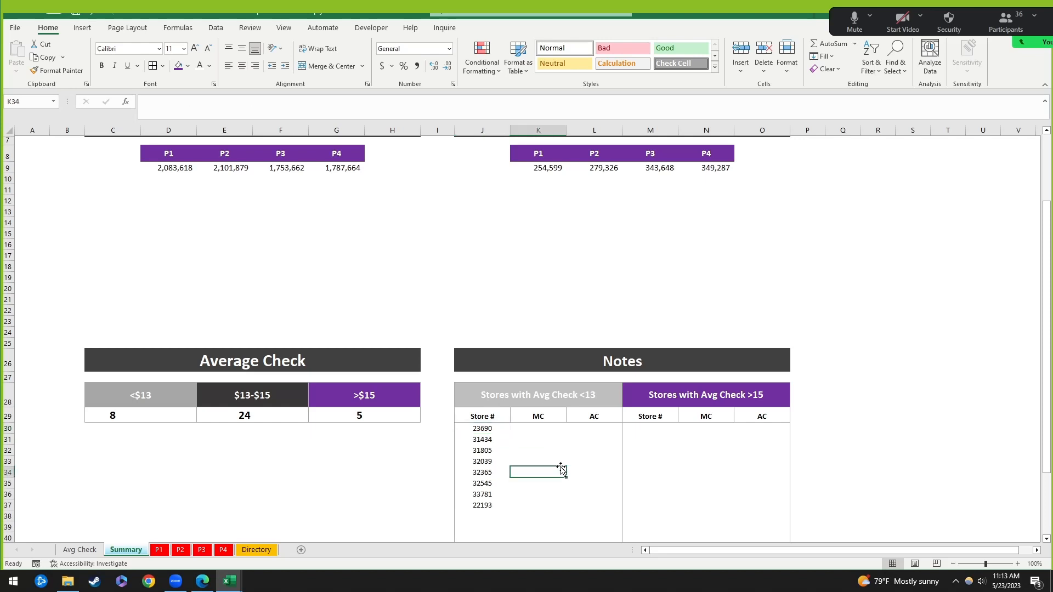
pyautogui.moveTo(502, 398); pyautogui.dragTo(620, 461)
pyautogui.moveTo(657, 398); pyautogui.dragTo(740, 481)
pyautogui.moveTo(543, 397); pyautogui.dragTo(562, 473)
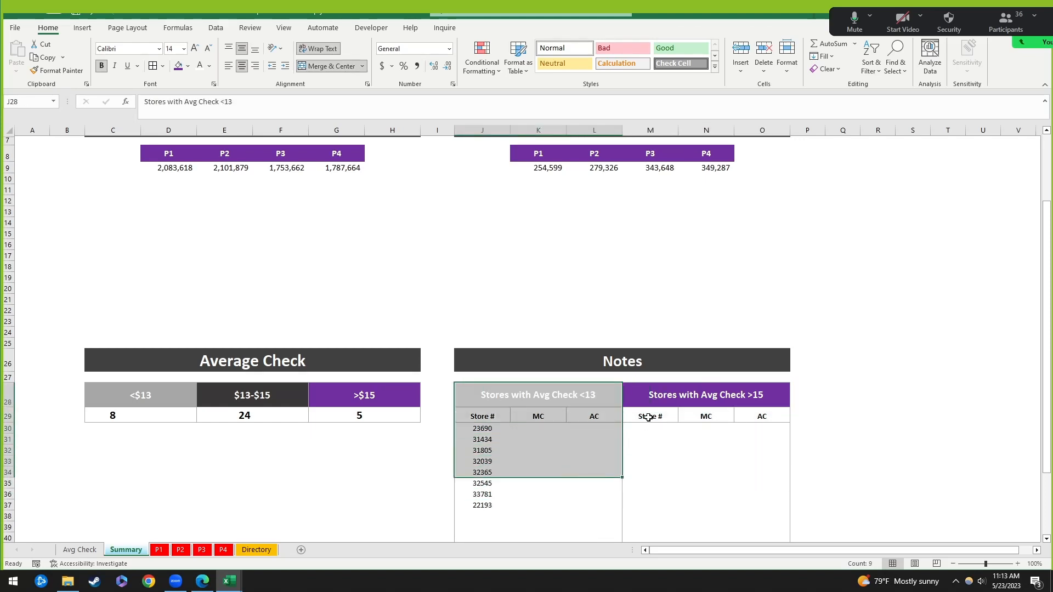
pyautogui.moveTo(646, 390); pyautogui.dragTo(736, 473)
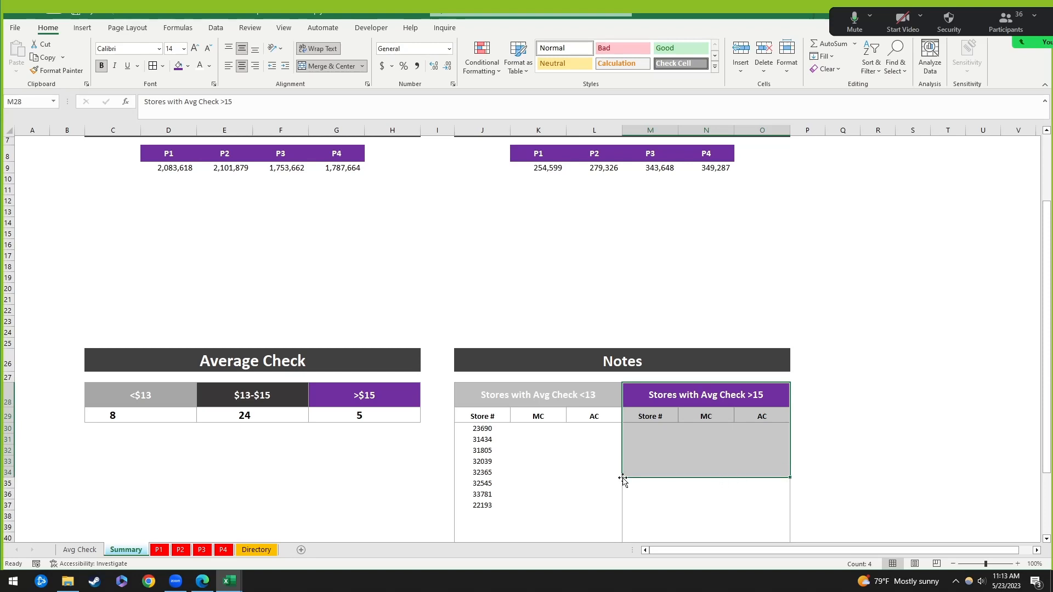
pyautogui.click(487, 428)
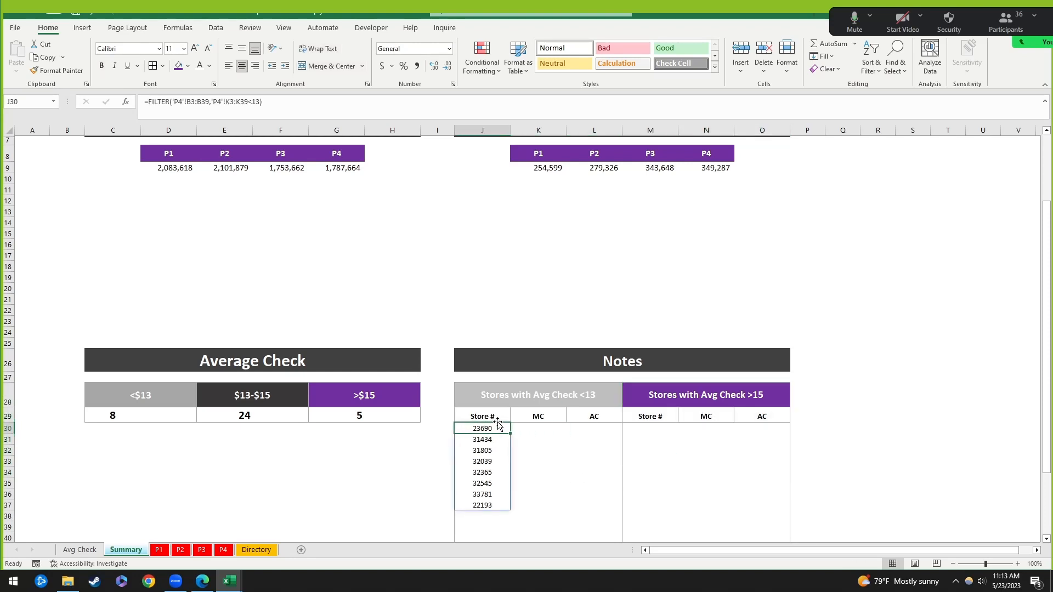
pyautogui.click(590, 492)
pyautogui.click(489, 429)
pyautogui.click(576, 489)
pyautogui.click(487, 429)
# Step: Delete the J30 formula and restart =FILTER( with P4's store numbers B3:B39
pyautogui.press('Delete')
pyautogui.press('Down')
pyautogui.press('Up')
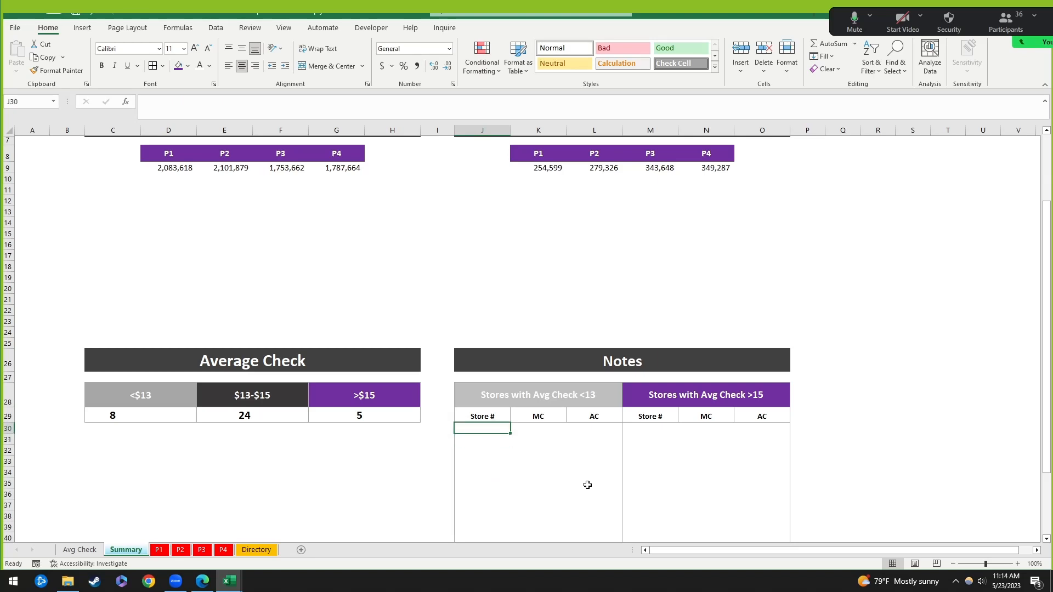
pyautogui.write('=')
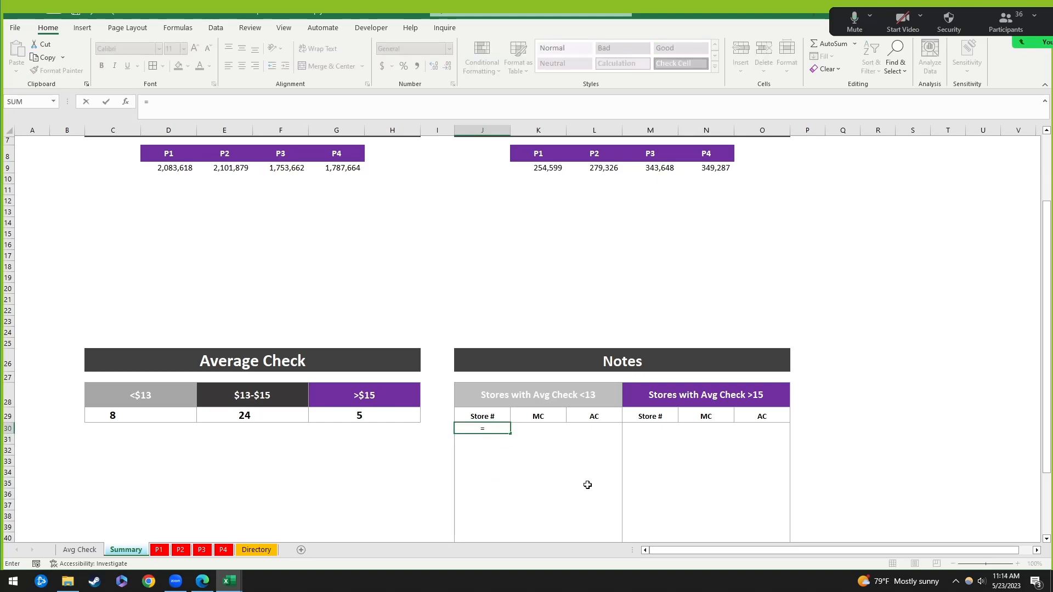
pyautogui.write('filter(')
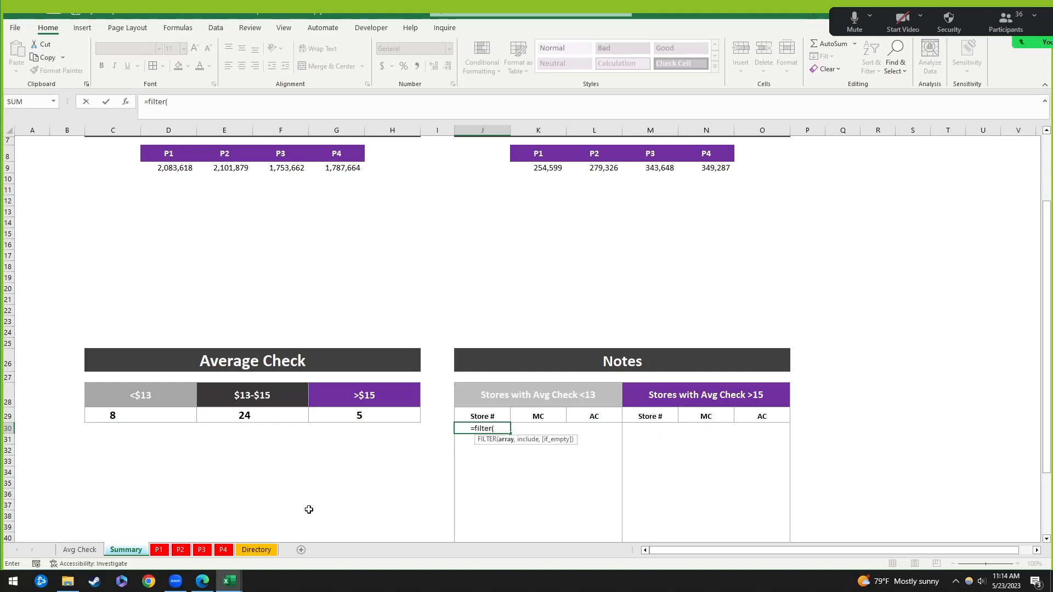
pyautogui.click(223, 550)
pyautogui.click(93, 208)
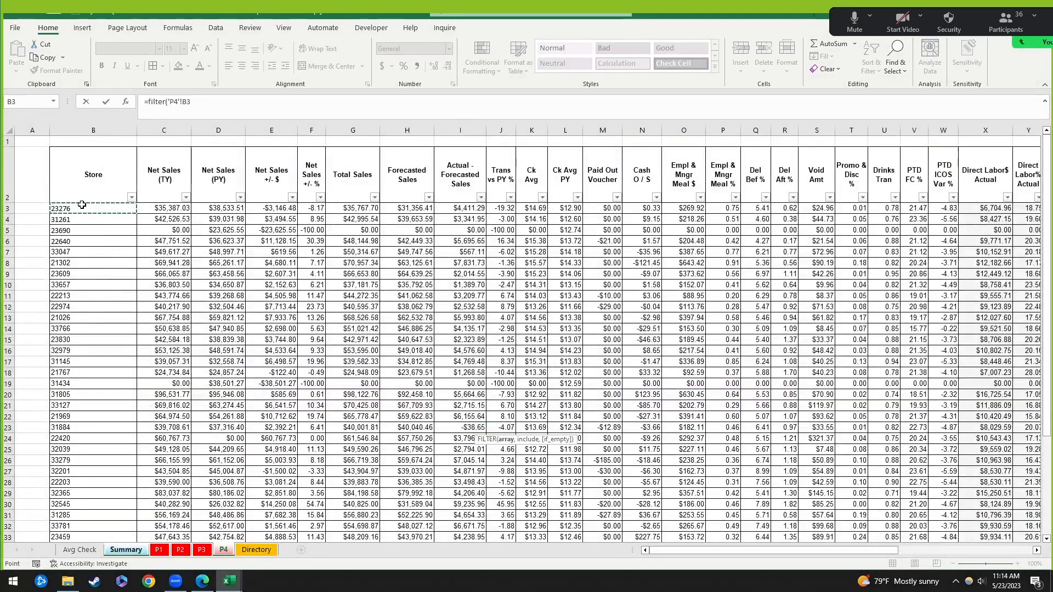
pyautogui.scroll(-3, 139, 427)
pyautogui.keyDown('shift'); pyautogui.click(110, 438); pyautogui.keyUp('shift')
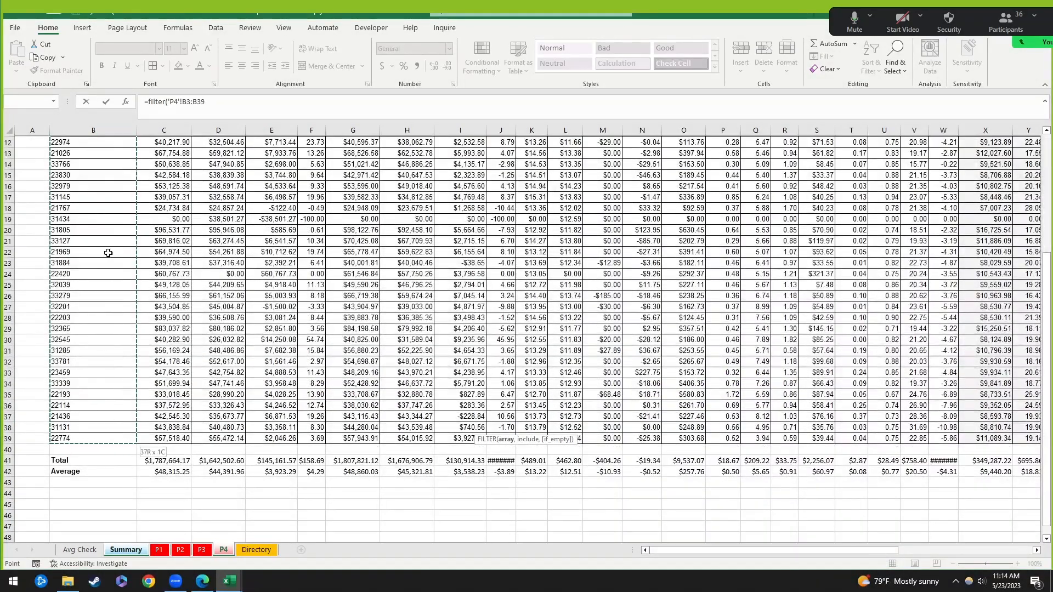
pyautogui.scroll(4, 108, 252)
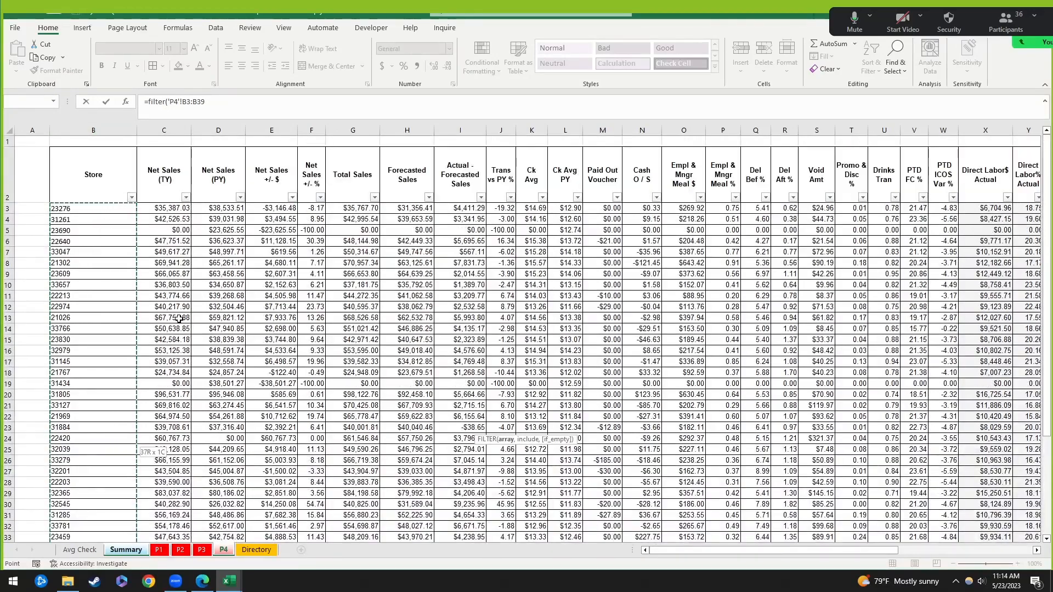
# Step: Add the condition 'P4'!K3:K39<13 and enter the formula, spilling 8 stores
pyautogui.write(',')
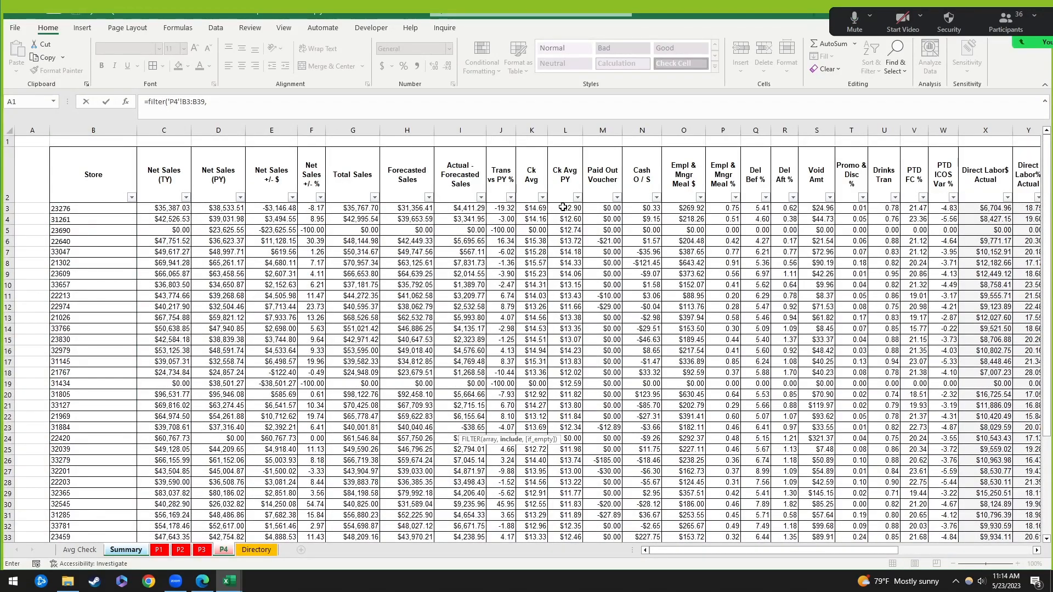
pyautogui.click(540, 208)
pyautogui.scroll(-6, 575, 259)
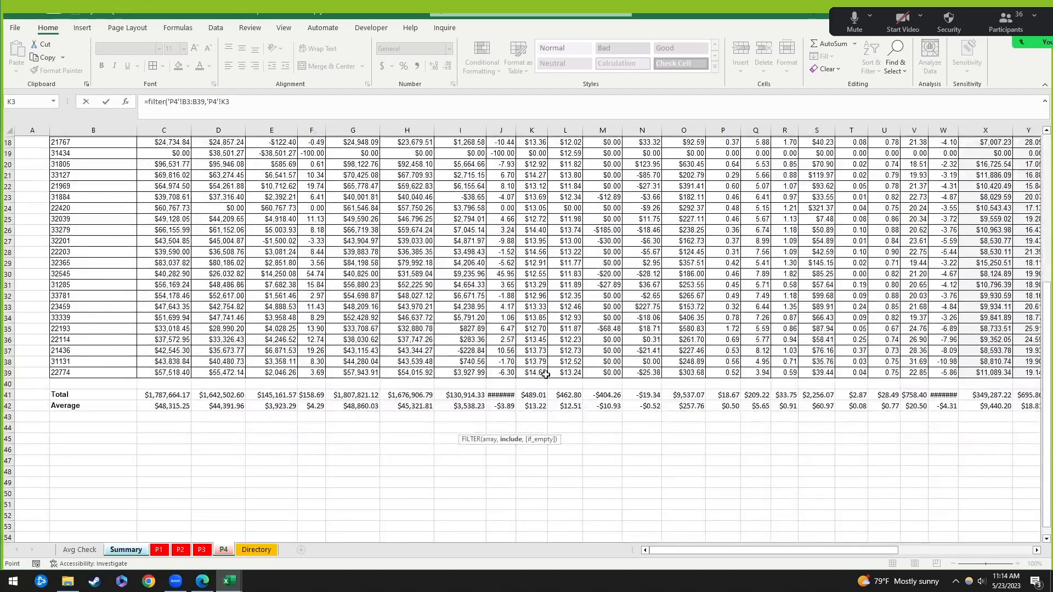
pyautogui.keyDown('shift'); pyautogui.click(543, 374); pyautogui.keyUp('shift')
pyautogui.scroll(6, 540, 251)
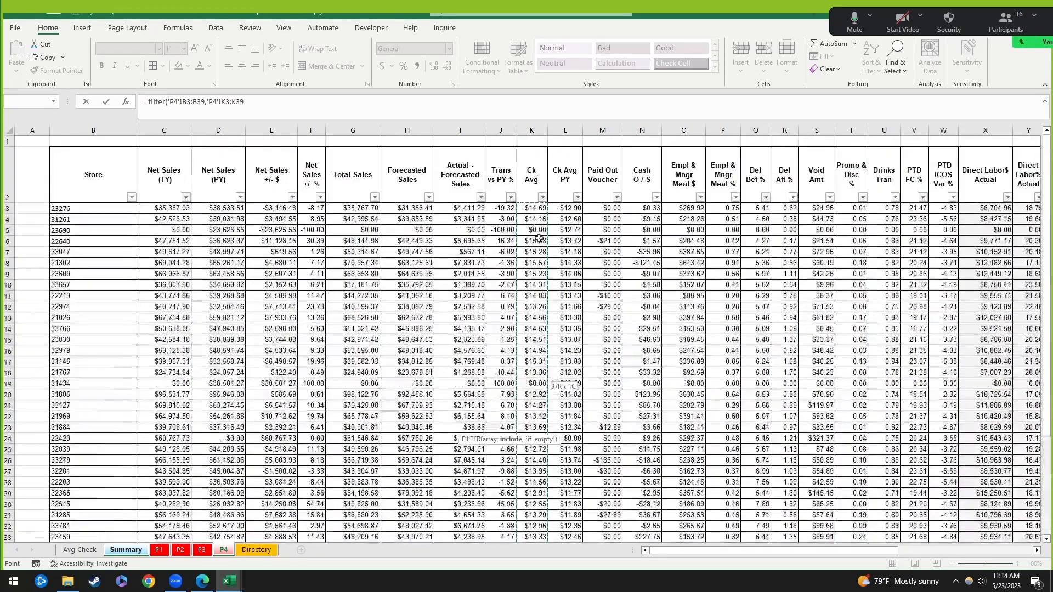
pyautogui.write('<13)')
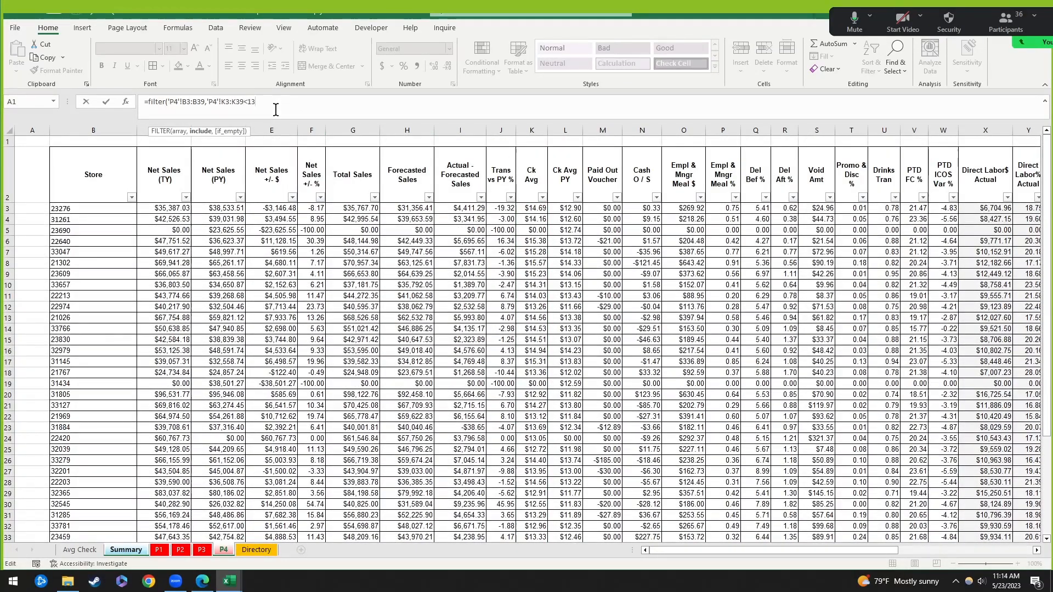
pyautogui.press('Return')
# Step: Move through the spilled store list and the adjacent MC column, ending back on J30
pyautogui.press('Down')
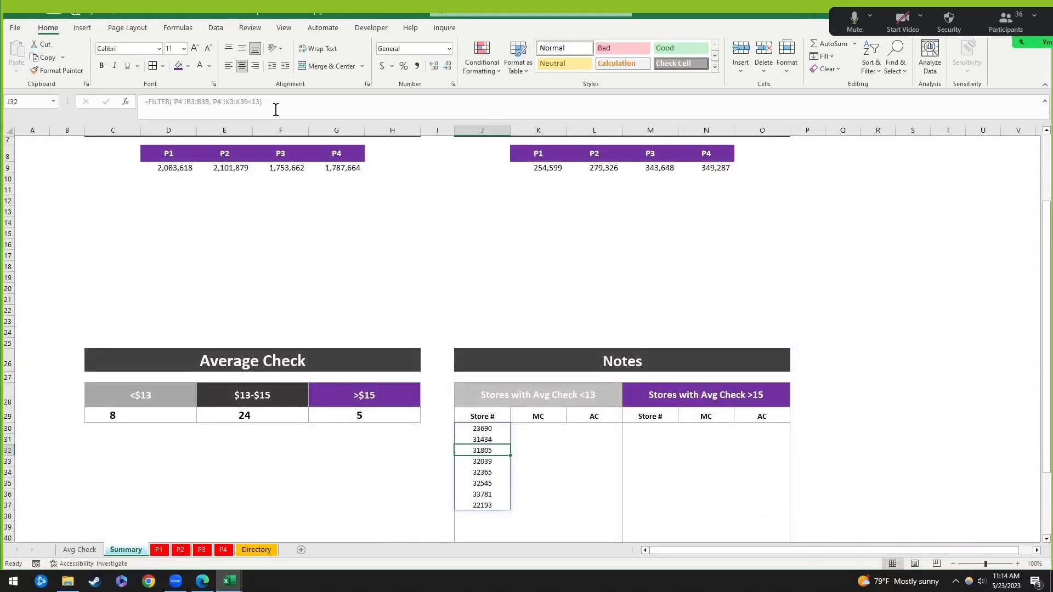
pyautogui.press('Up')
pyautogui.press('Right')
pyautogui.press('Left')
pyautogui.press('Up')
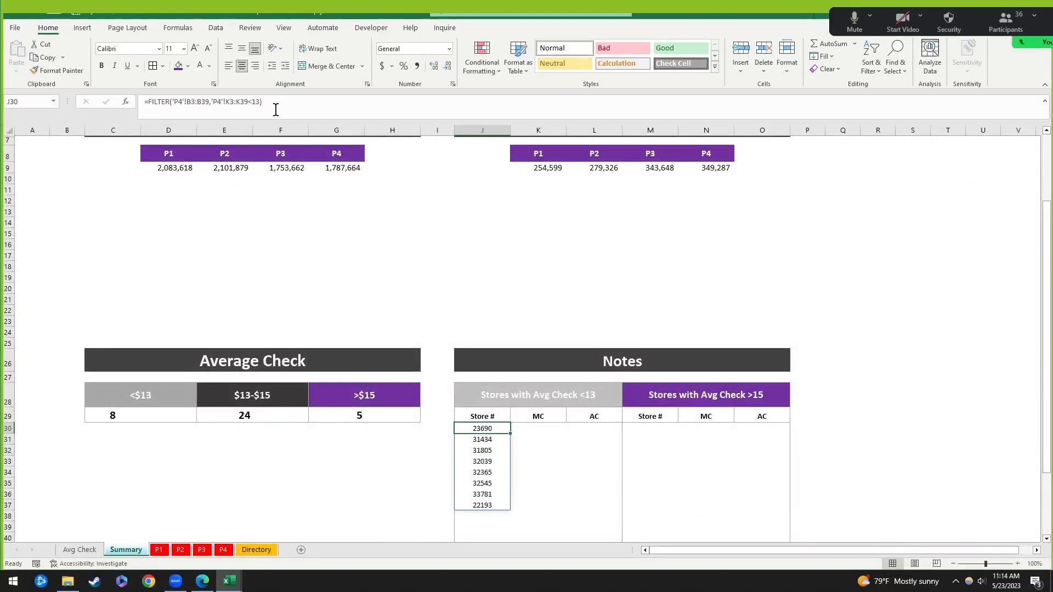
pyautogui.press('Right')
pyautogui.press('Left')
pyautogui.click(580, 481)
pyautogui.click(495, 429)
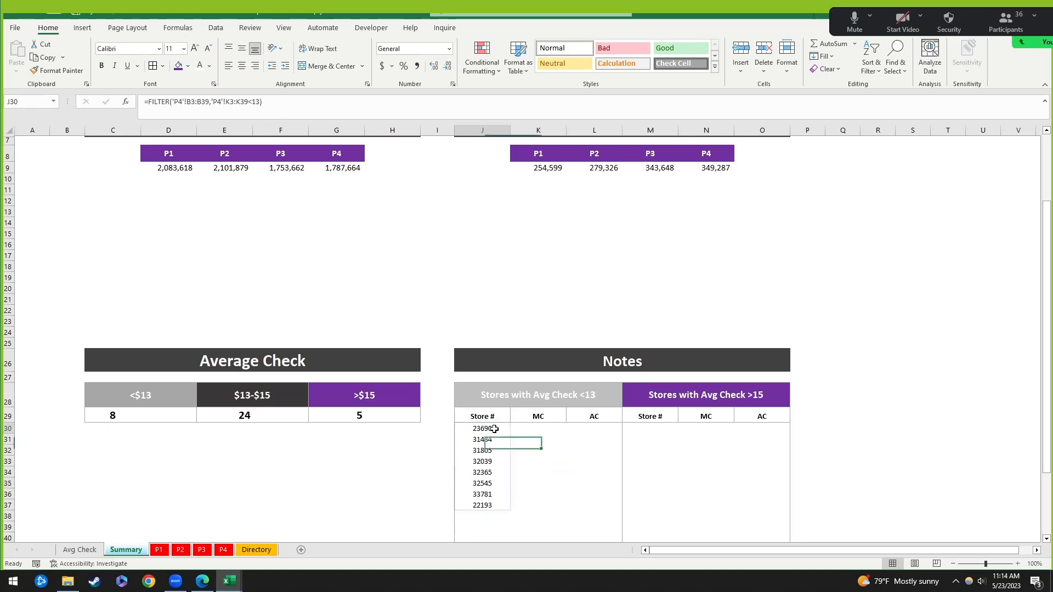
# Step: Check the J30 spill range against empty MC cells, including store 31805
pyautogui.click(559, 479)
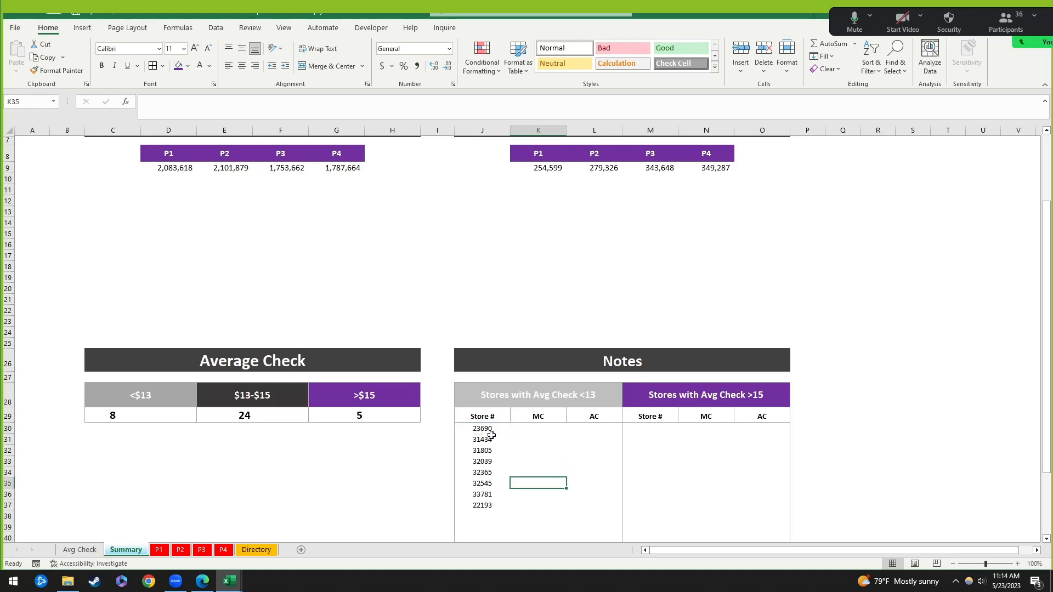
pyautogui.click(492, 434)
pyautogui.click(499, 447)
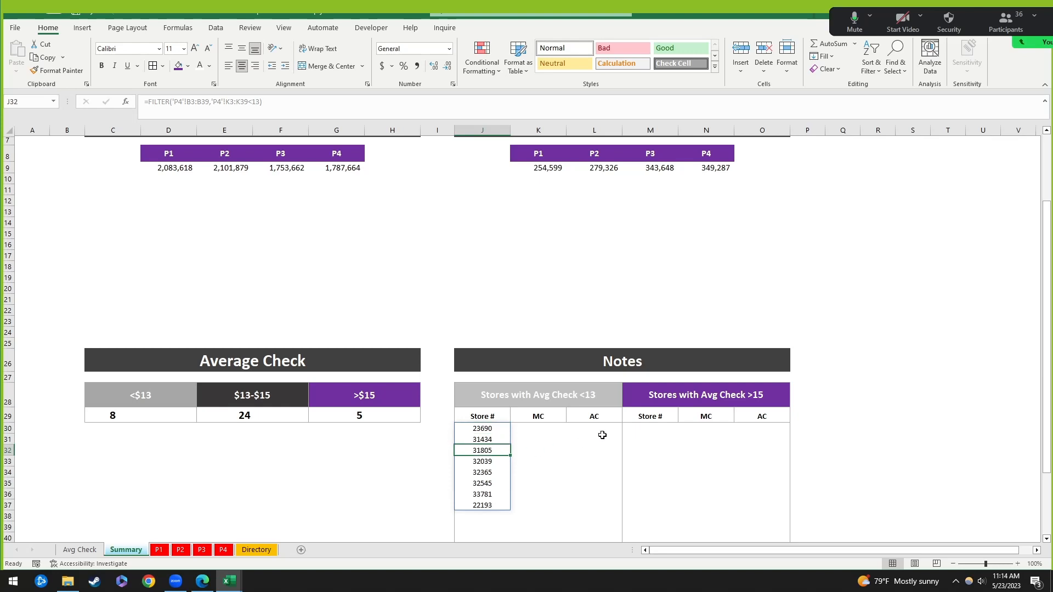
pyautogui.press('Up')
pyautogui.press('Up')
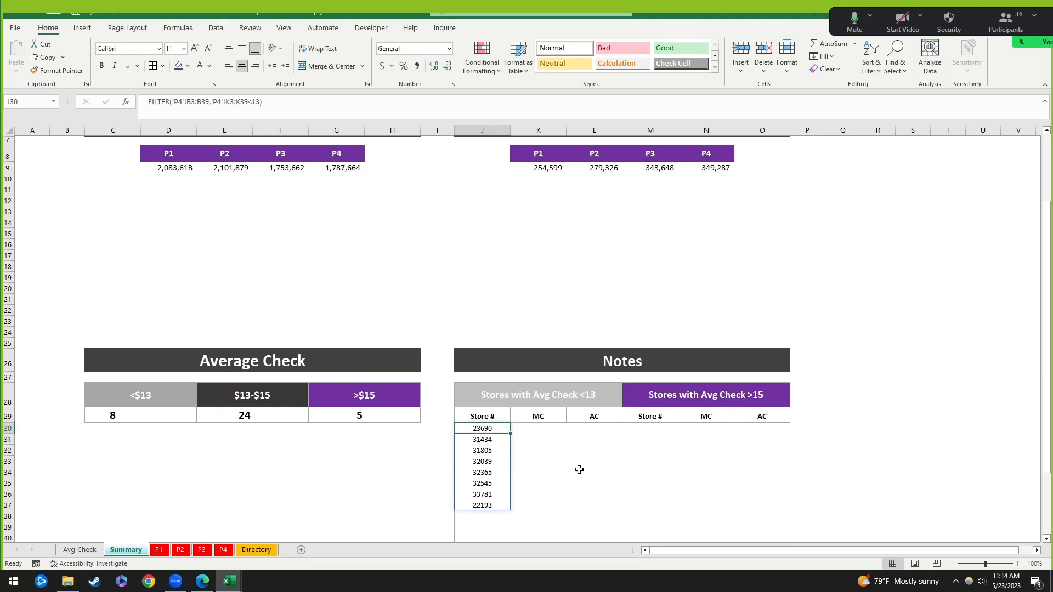
pyautogui.click(552, 487)
pyautogui.click(489, 430)
pyautogui.click(539, 470)
pyautogui.click(494, 429)
# Step: Search the P4 sheet for '236', dismiss the not-found message, and close Find
pyautogui.click(226, 550)
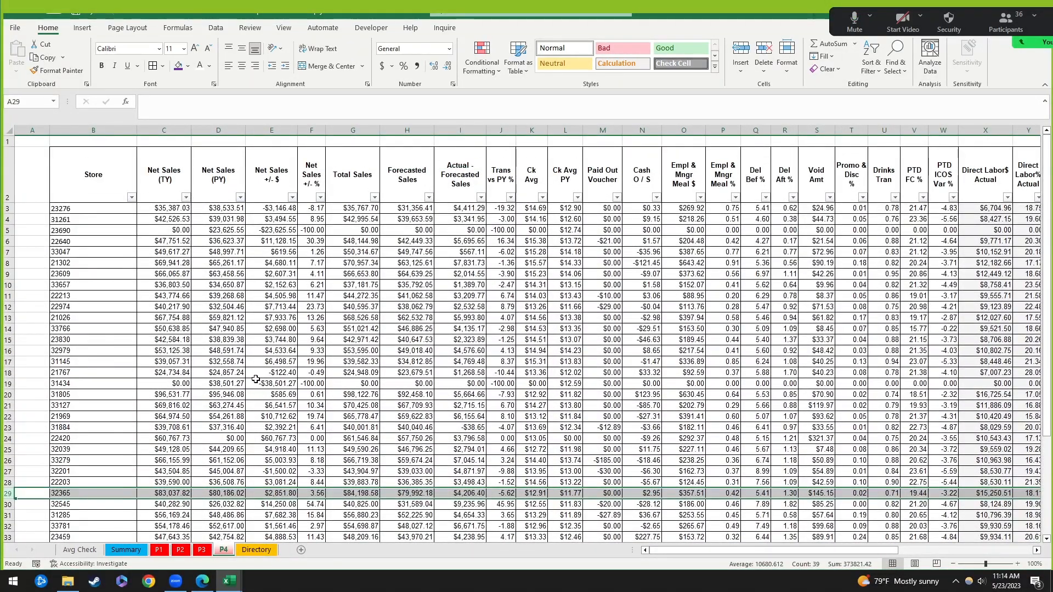
pyautogui.hotkey('ctrl', 'f')
pyautogui.write('23')
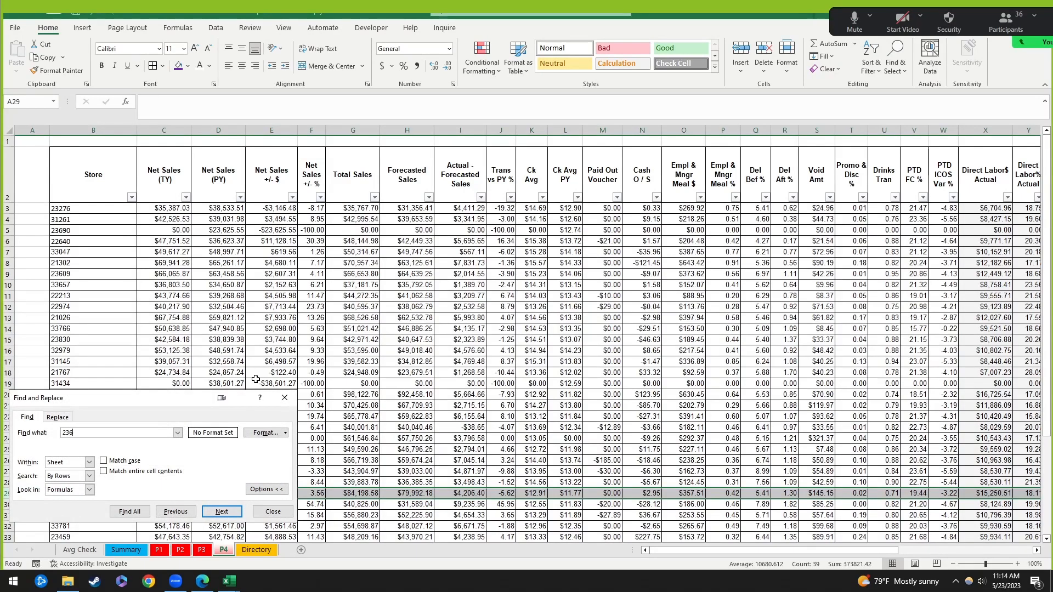
pyautogui.write('6')
pyautogui.press('Return')
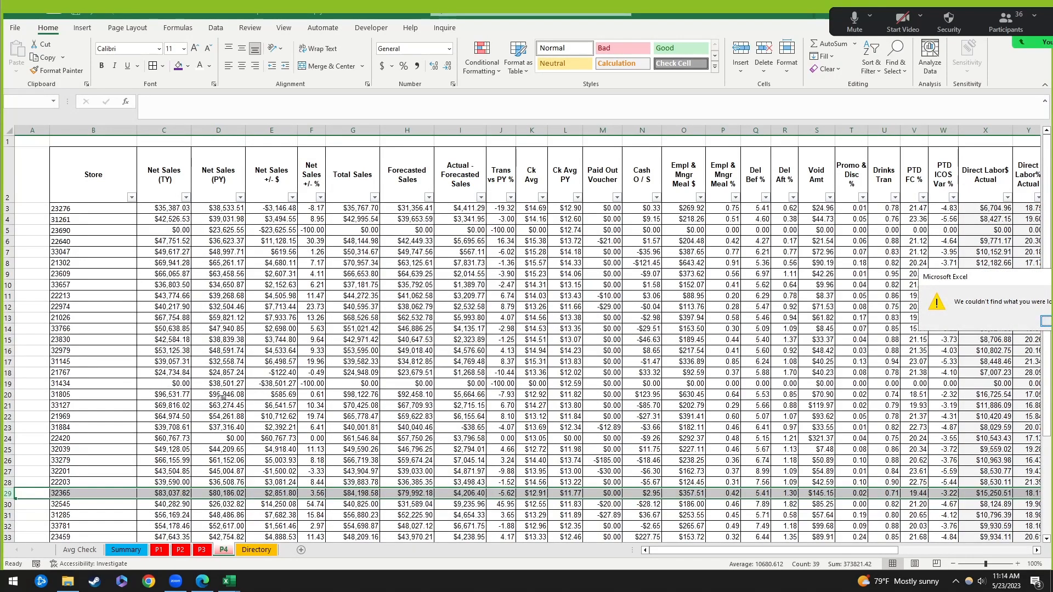
pyautogui.press('Return')
pyautogui.click(284, 332)
pyautogui.scroll(-3, 160, 415)
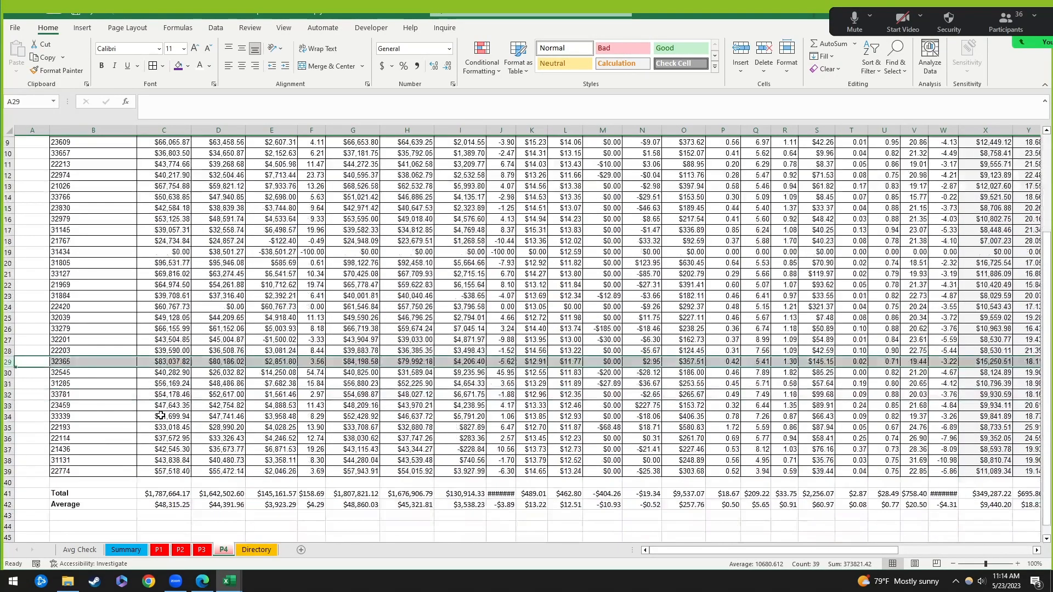
pyautogui.scroll(3, 122, 365)
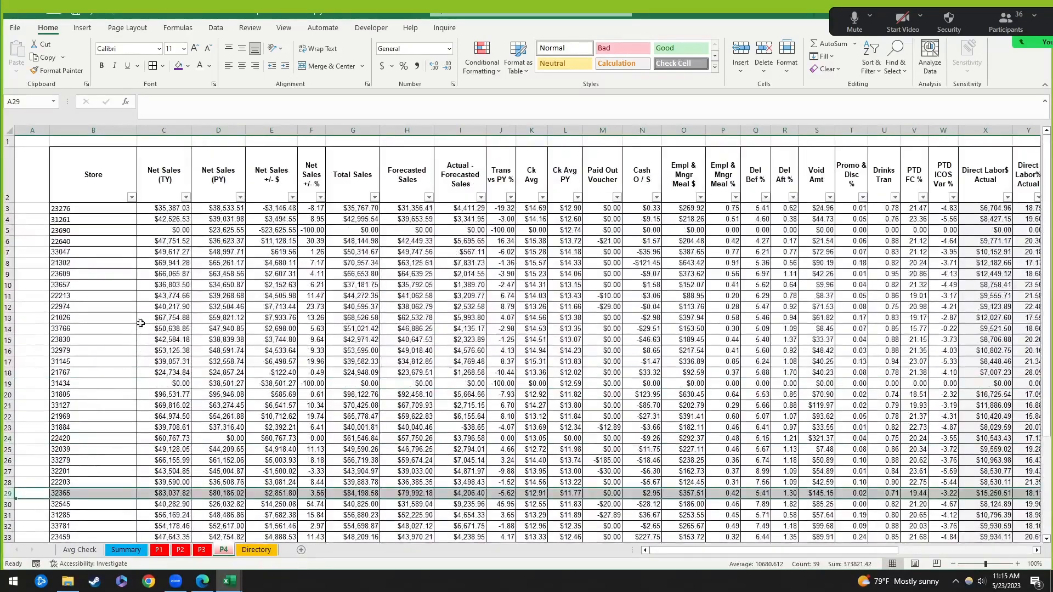
# Step: Set store 23690's Ck Avg in K5 to 15
pyautogui.click(139, 296)
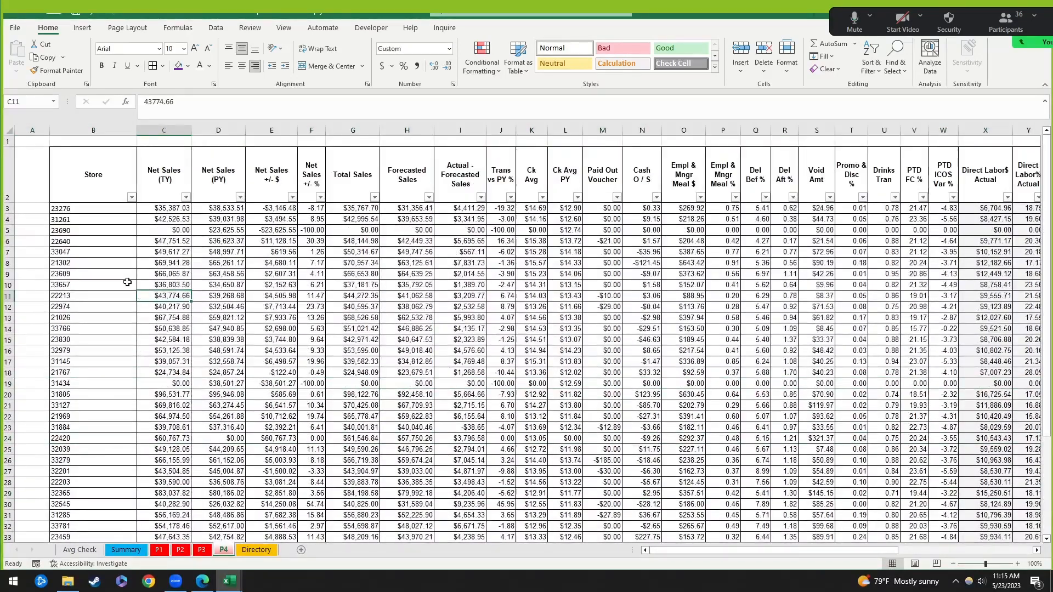
pyautogui.click(6, 231)
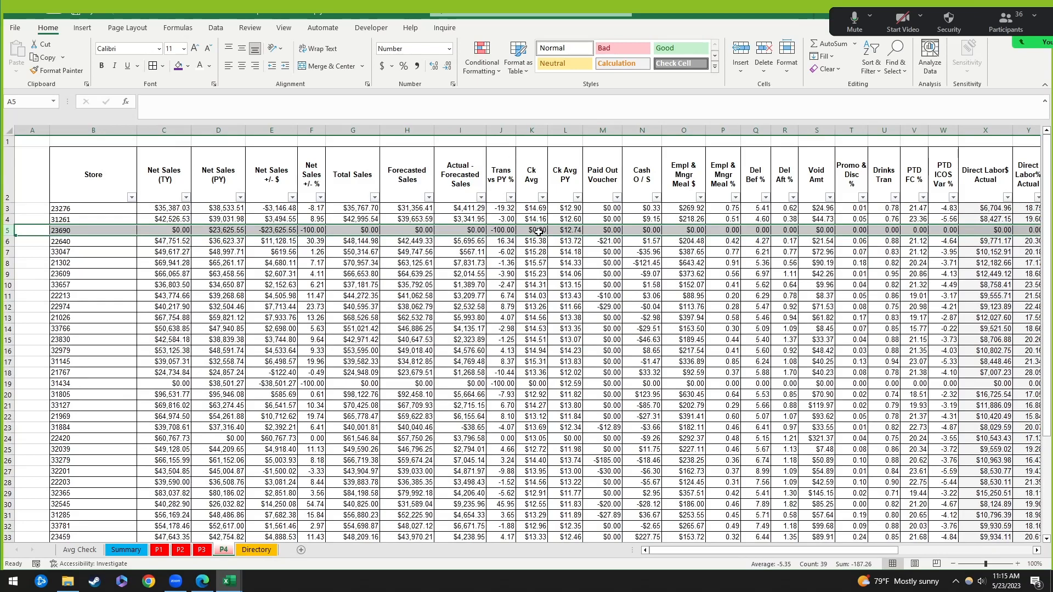
pyautogui.click(533, 231)
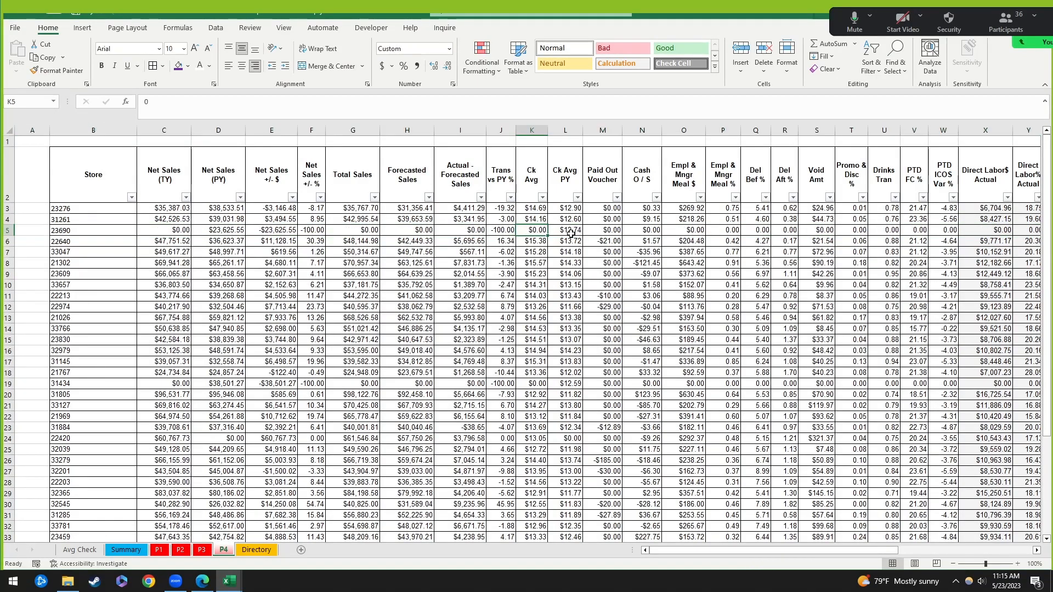
pyautogui.write('15')
pyautogui.press('Return')
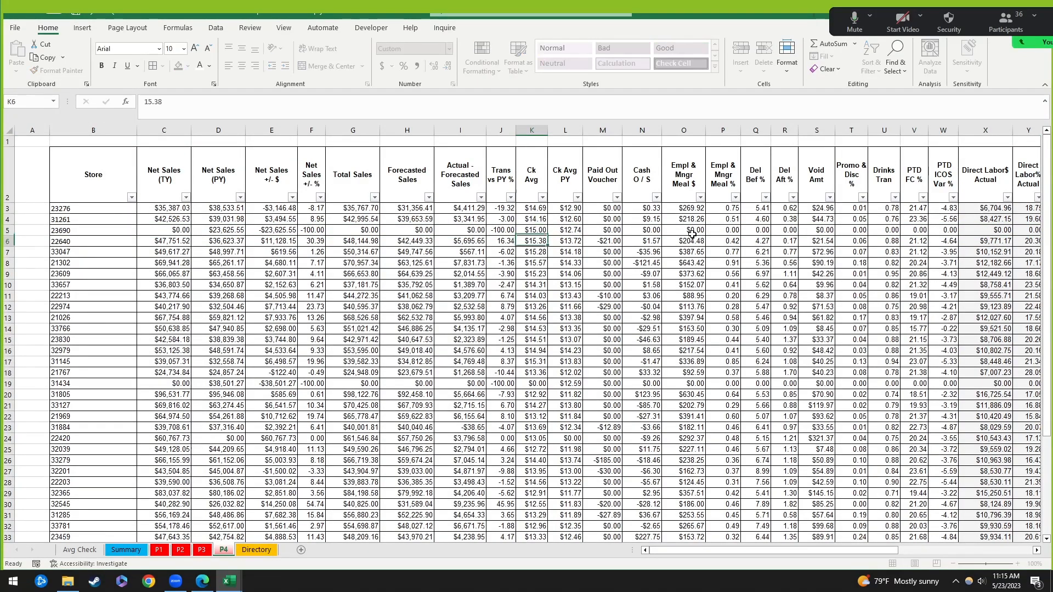
# Step: Check the Avg Check and P4 sheets, confirming Summary lists 8 stores with counts 8, 24, 5
pyautogui.click(82, 552)
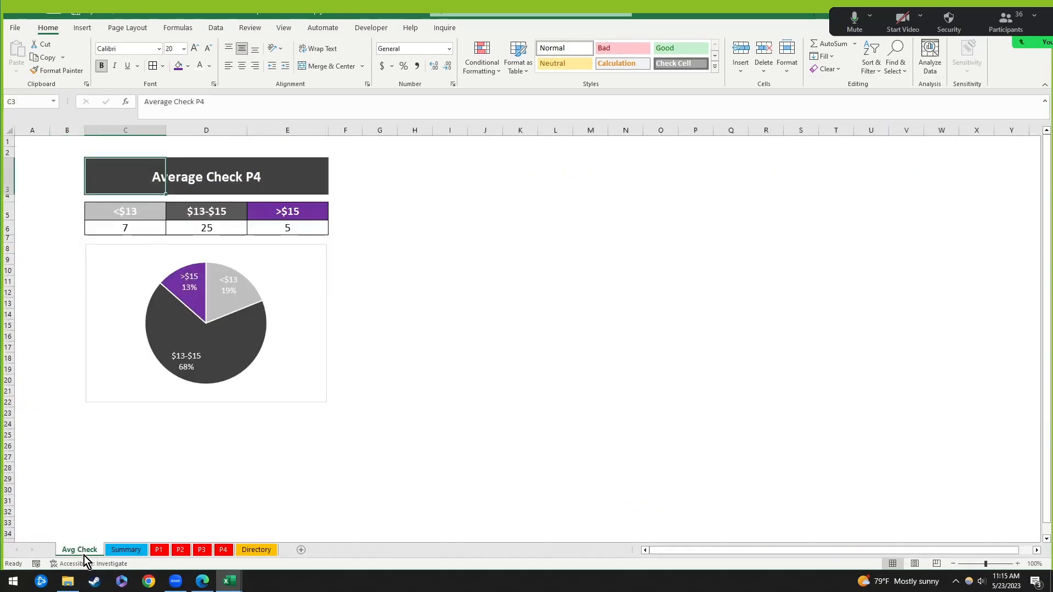
pyautogui.click(127, 549)
pyautogui.click(512, 442)
pyautogui.click(483, 428)
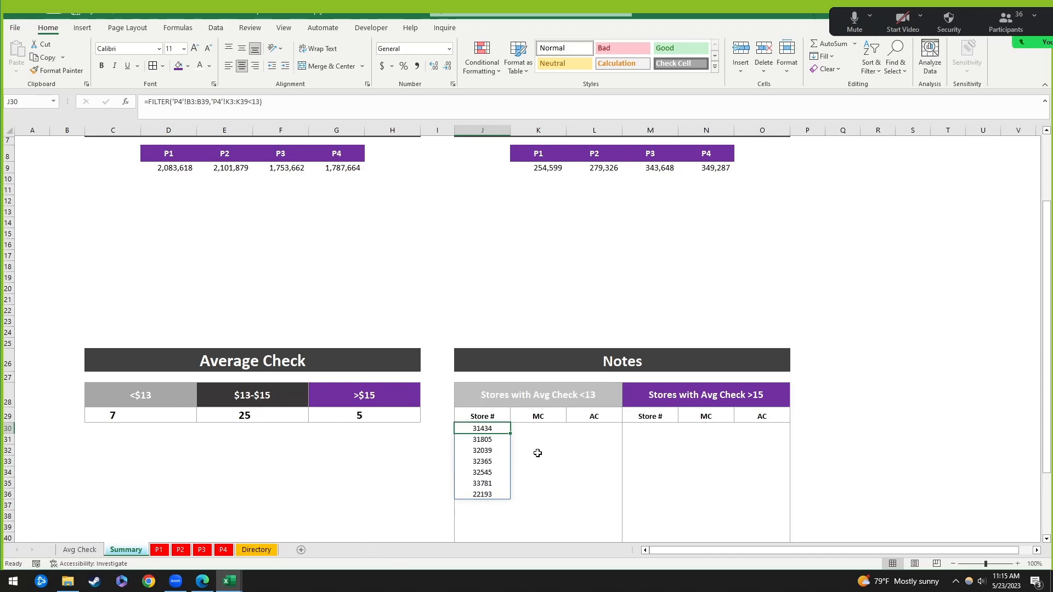
pyautogui.click(224, 550)
pyautogui.click(83, 551)
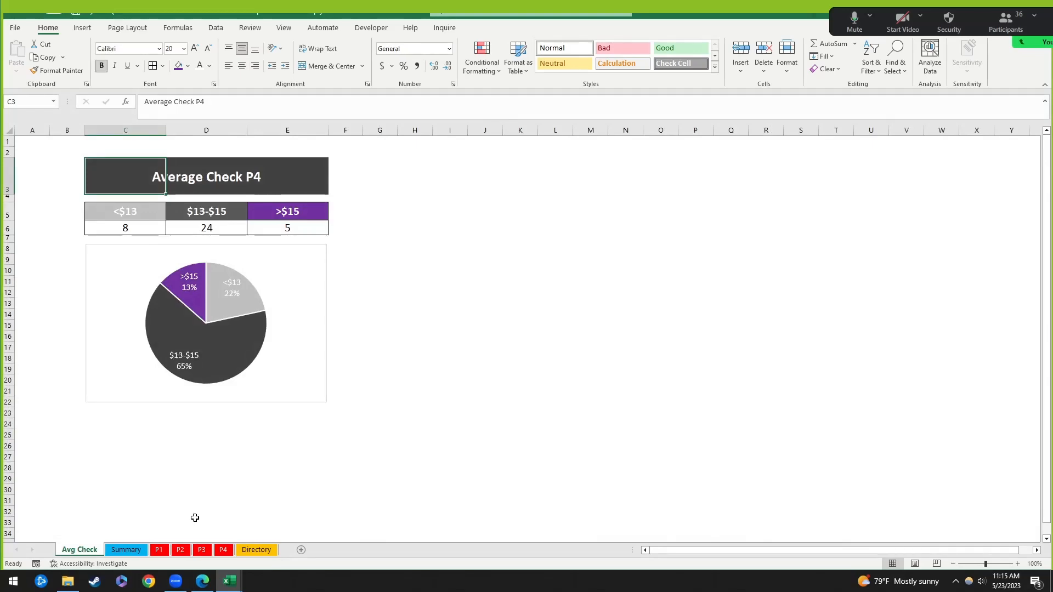
pyautogui.click(117, 550)
pyautogui.click(66, 552)
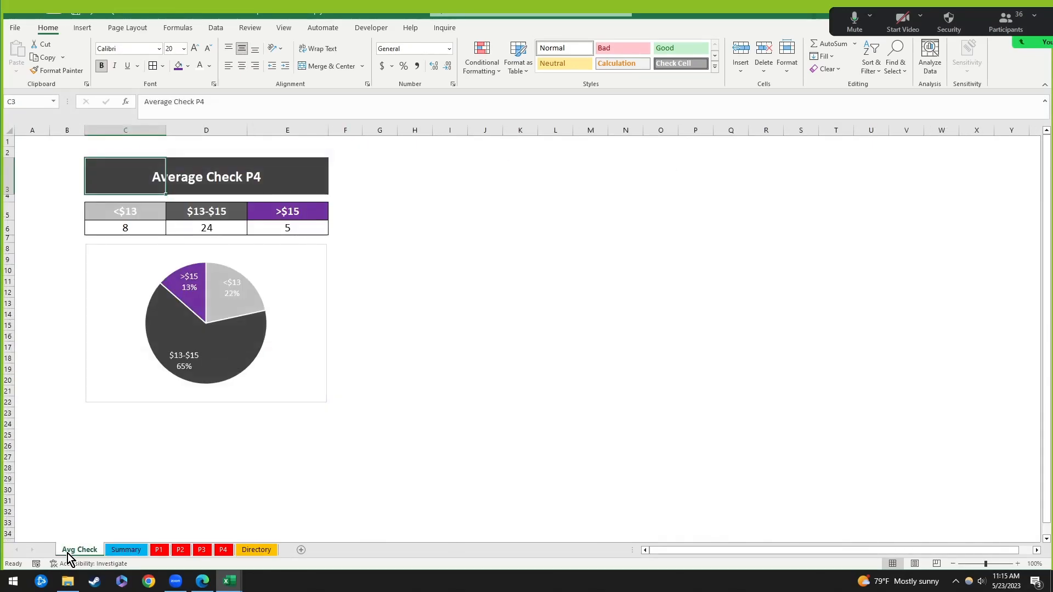
pyautogui.click(129, 551)
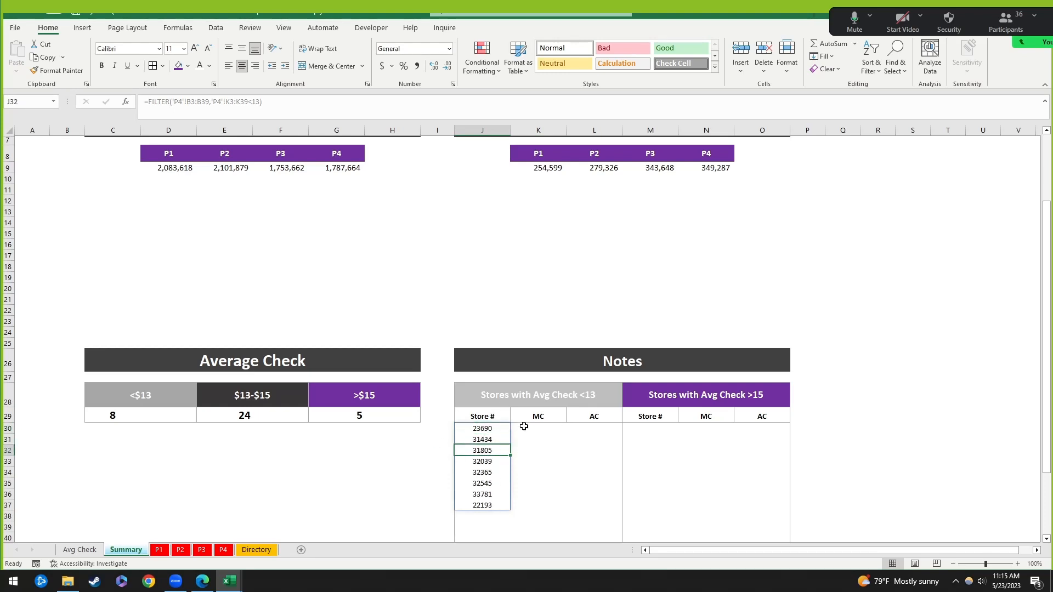
# Step: Copy the FILTER formula behind the under-$13 store list in J30
pyautogui.click(484, 429)
pyautogui.click(541, 432)
pyautogui.click(492, 434)
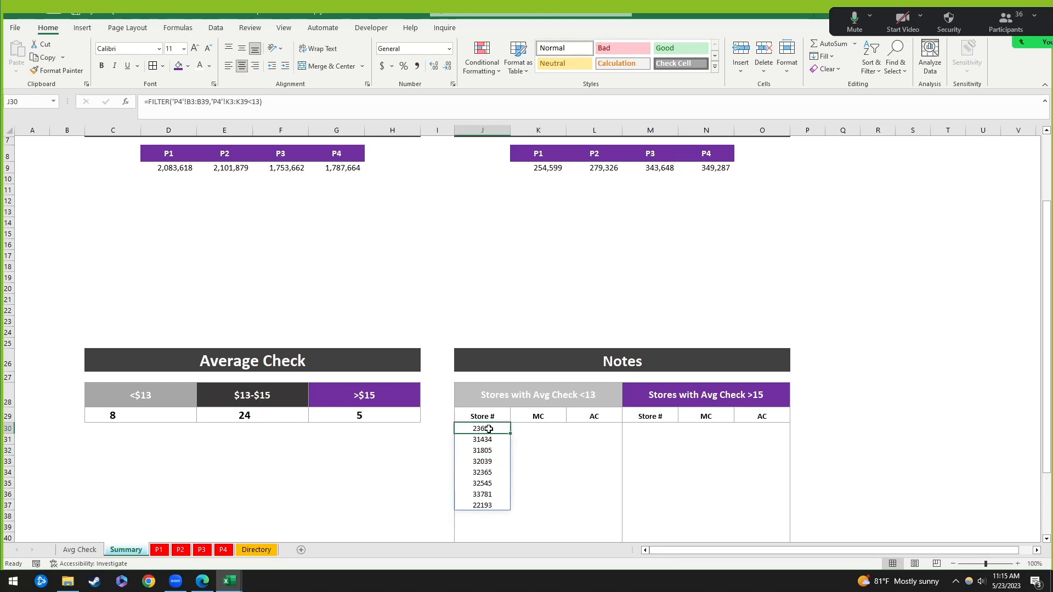
pyautogui.click(587, 447)
pyautogui.click(665, 395)
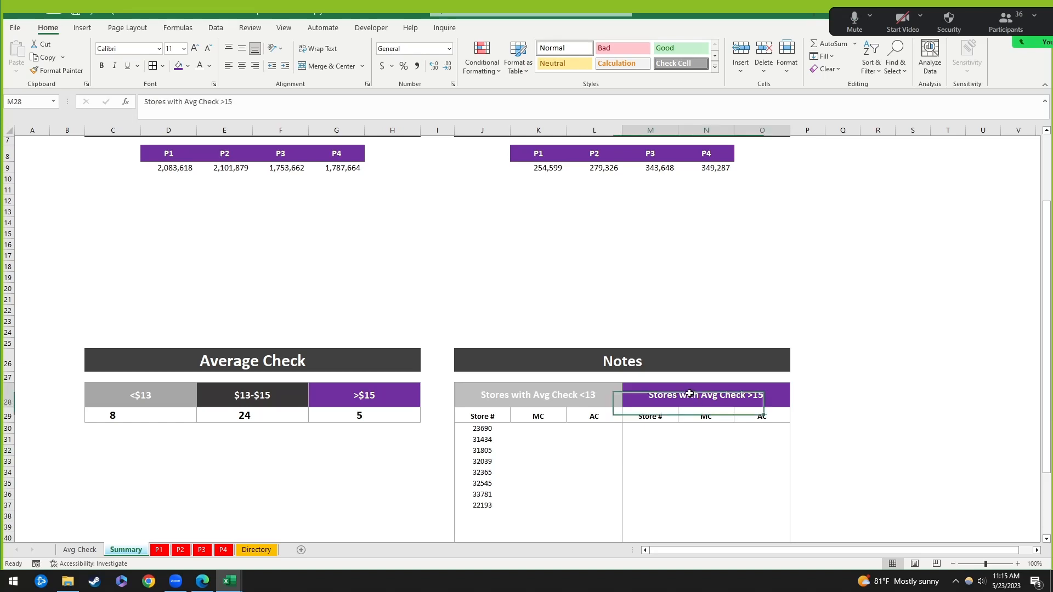
pyautogui.click(647, 441)
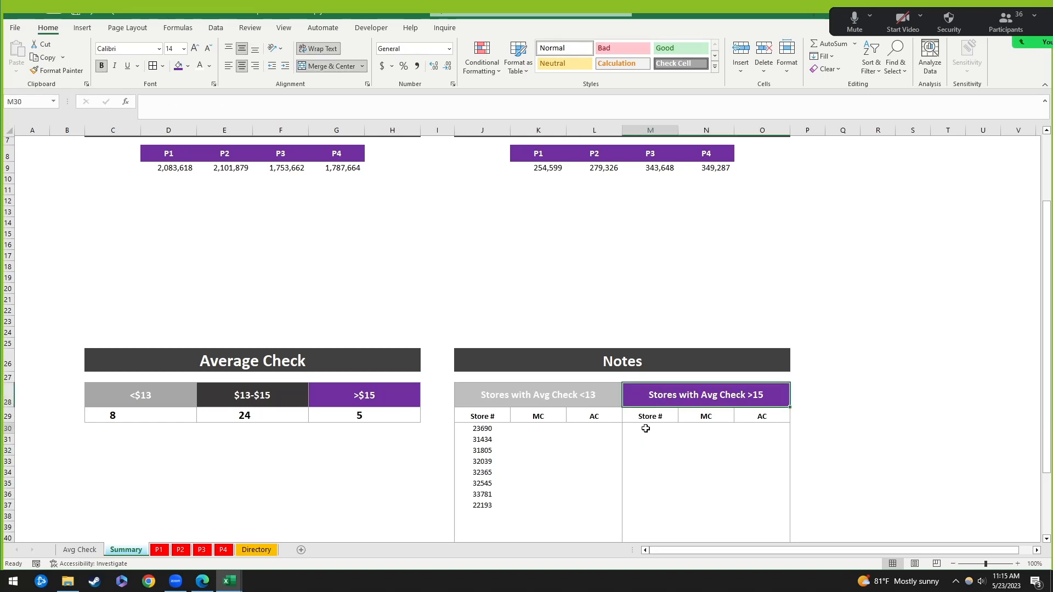
pyautogui.click(498, 430)
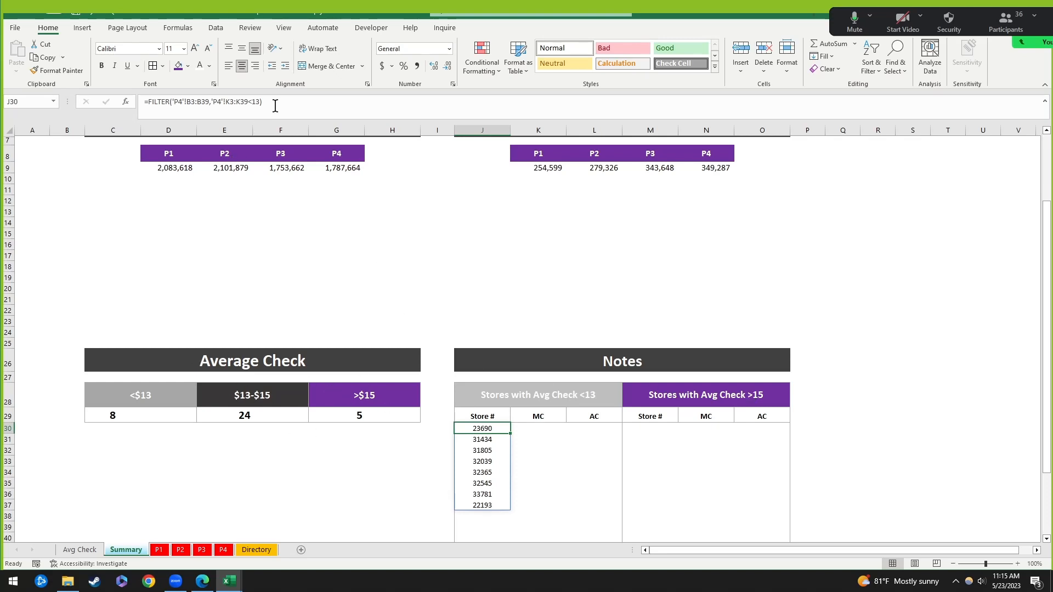
pyautogui.moveTo(270, 105); pyautogui.dragTo(145, 112)
pyautogui.hotkey('ctrl', 'c')
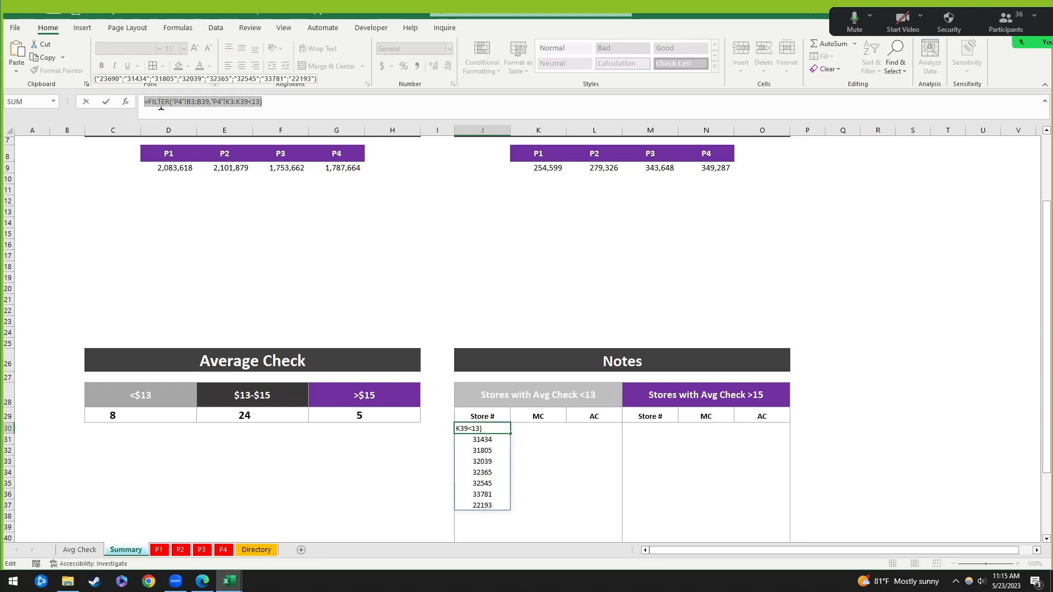
pyautogui.press('Tab')
pyautogui.press('Tab')
pyautogui.press('Tab')
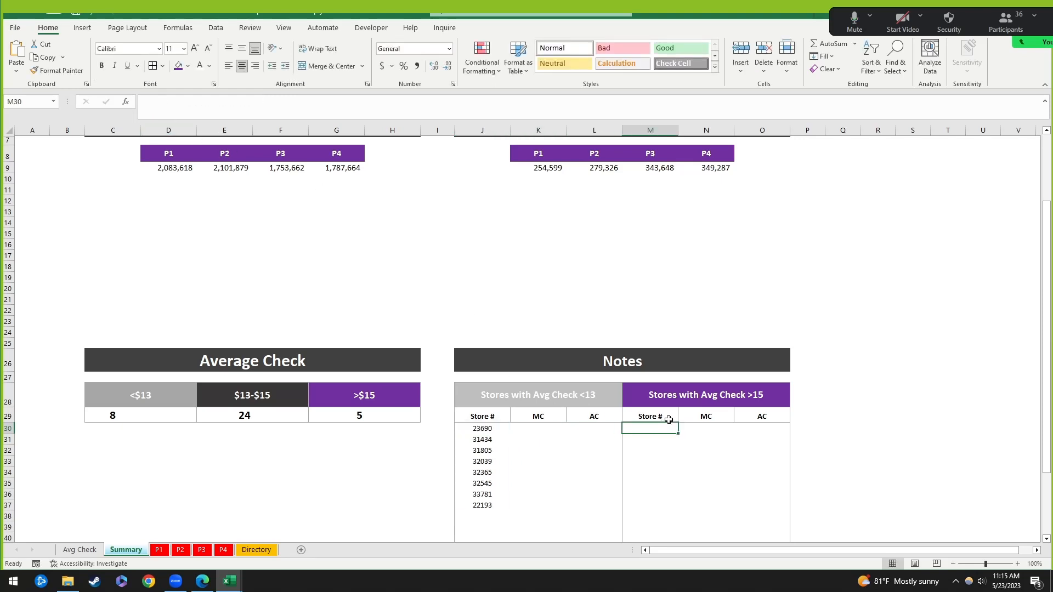
# Step: Paste it into M30 with the condition changed to K3:K39>15, listing stores 22640 through 31145
pyautogui.hotkey('ctrl', 'v')
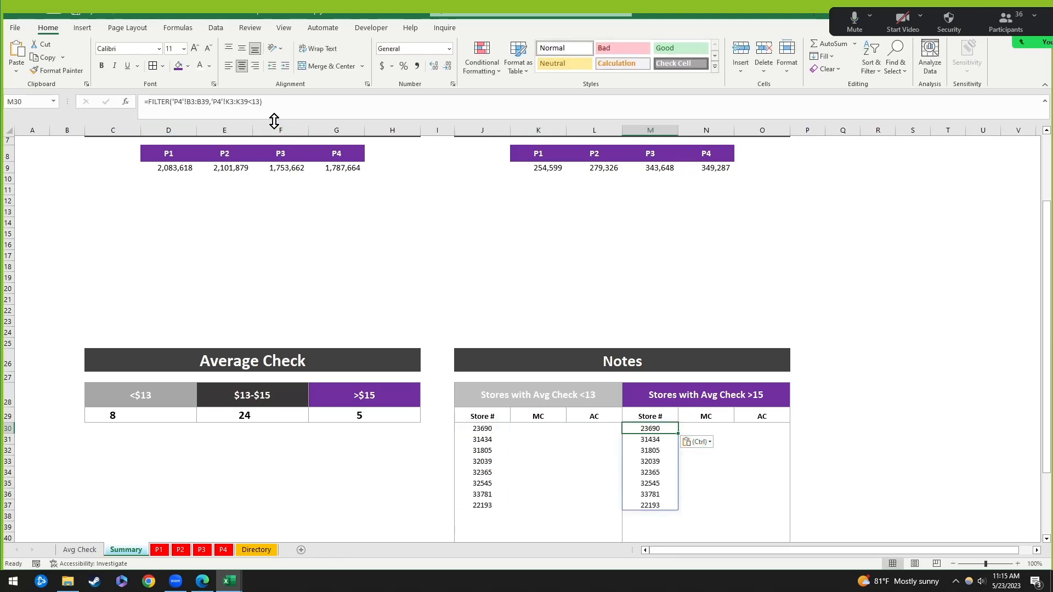
pyautogui.click(260, 102)
pyautogui.press('BackSpace')
pyautogui.press('BackSpace')
pyautogui.press('BackSpace')
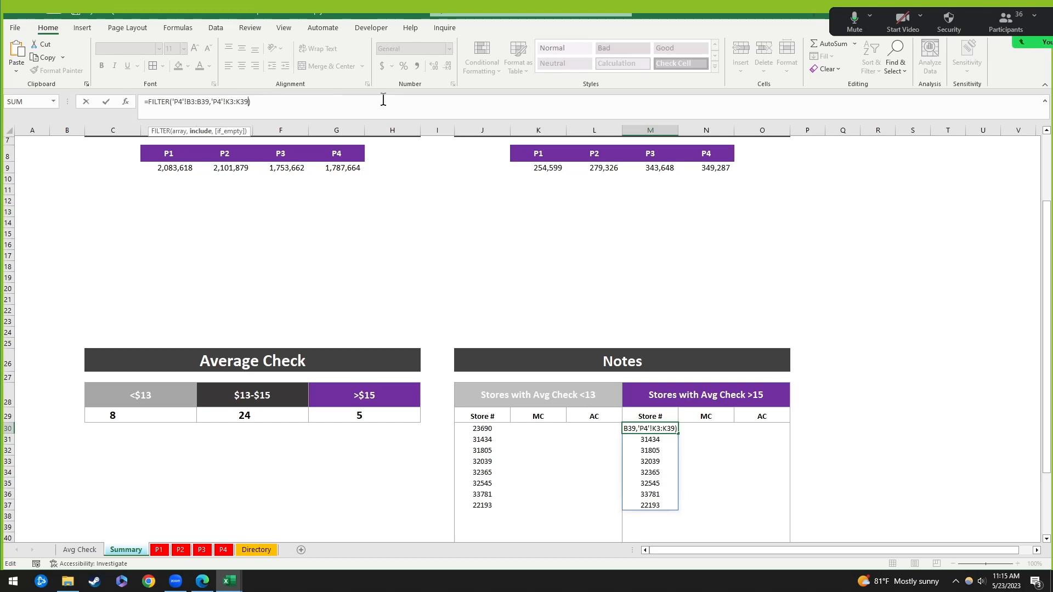
pyautogui.write('>15')
pyautogui.press('Return')
pyautogui.press('Left')
pyautogui.press('Left')
pyautogui.press('Left')
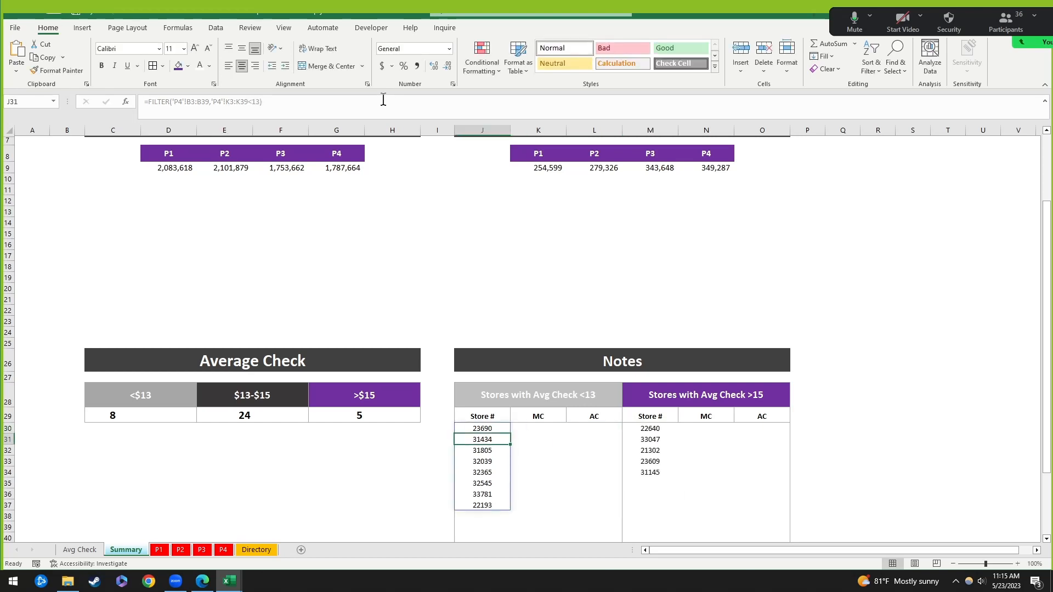
pyautogui.click(866, 344)
pyautogui.moveTo(705, 431); pyautogui.dragTo(706, 474)
pyautogui.moveTo(661, 433); pyautogui.dragTo(668, 473)
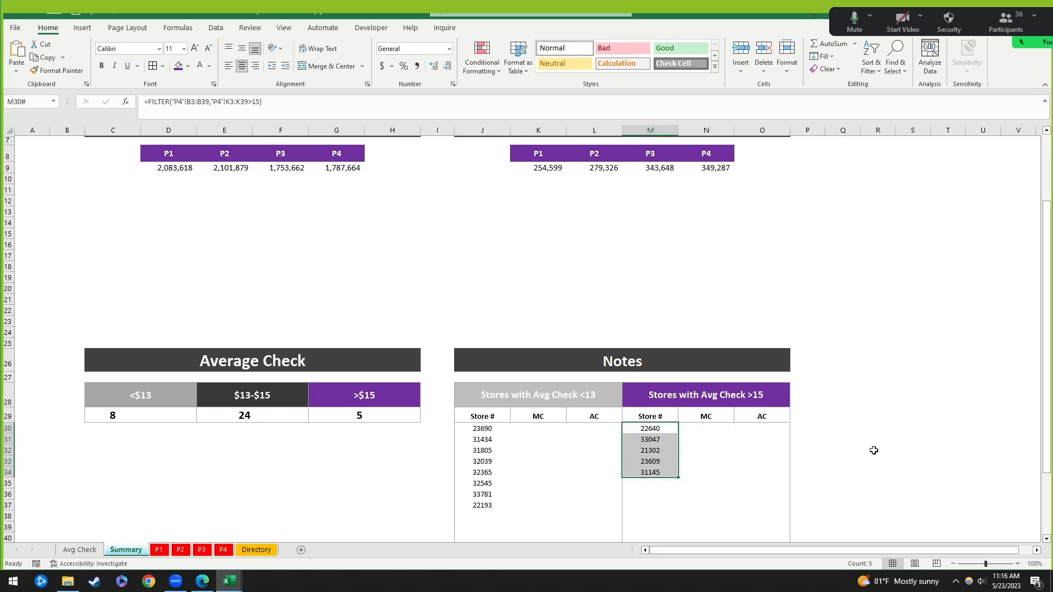
pyautogui.click(917, 419)
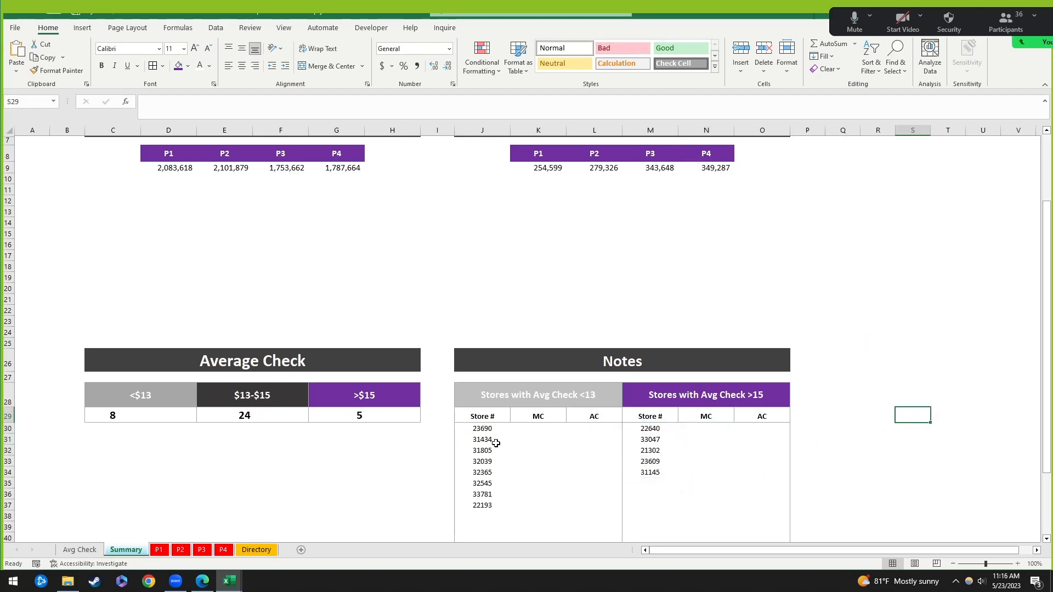
pyautogui.click(480, 430)
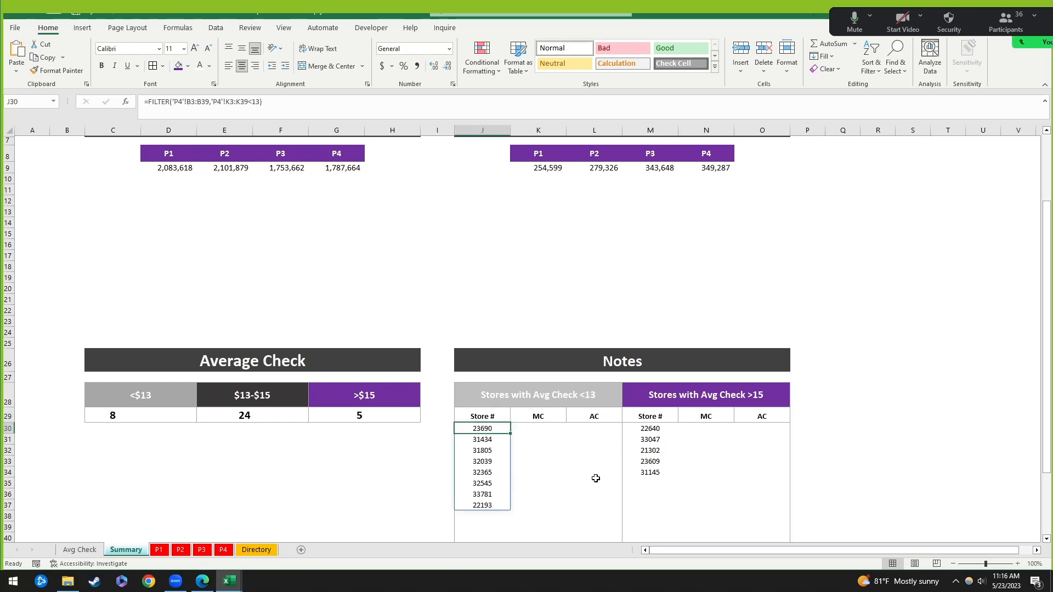
pyautogui.moveTo(482, 430); pyautogui.dragTo(482, 517)
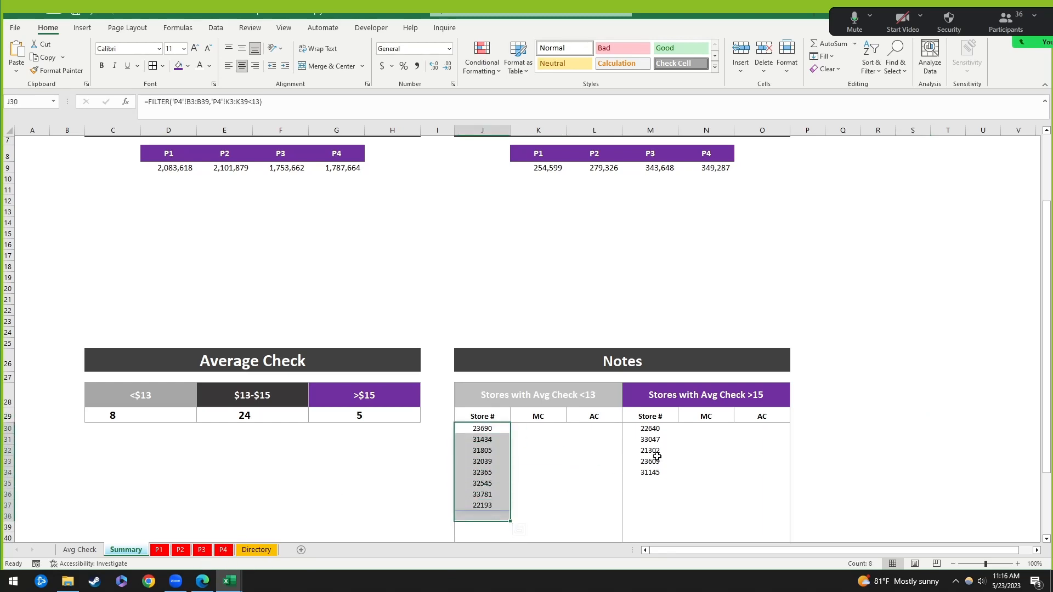
pyautogui.moveTo(652, 427); pyautogui.dragTo(653, 472)
pyautogui.click(880, 396)
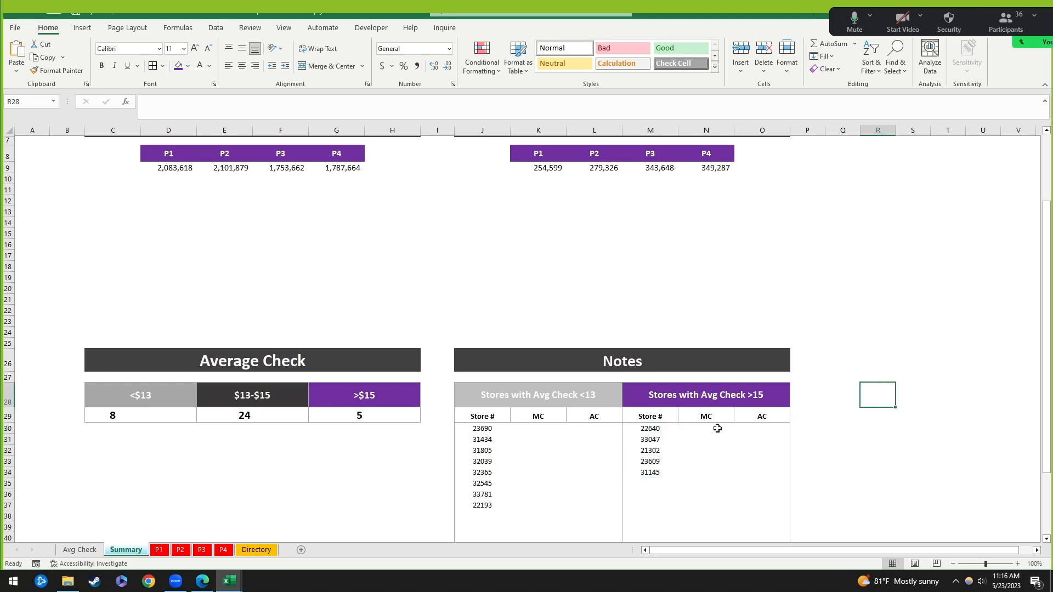
pyautogui.click(696, 391)
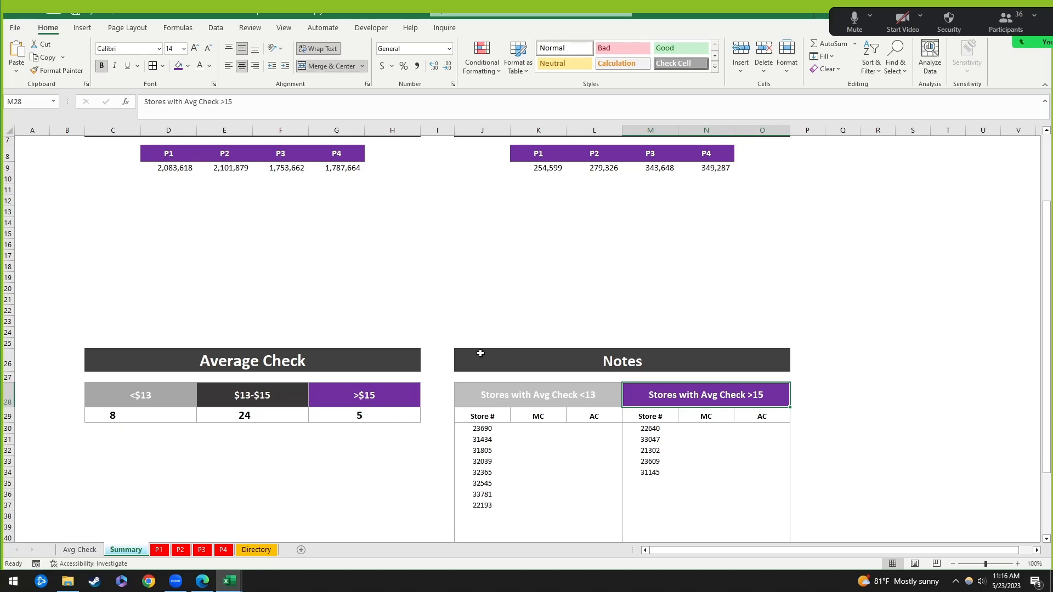
pyautogui.click(552, 428)
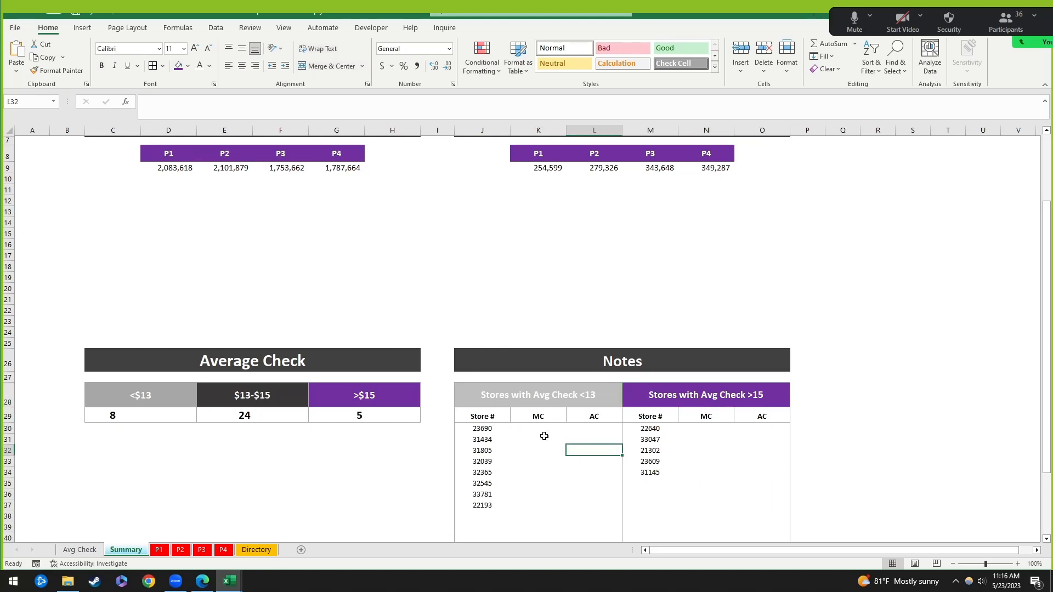
pyautogui.click(548, 457)
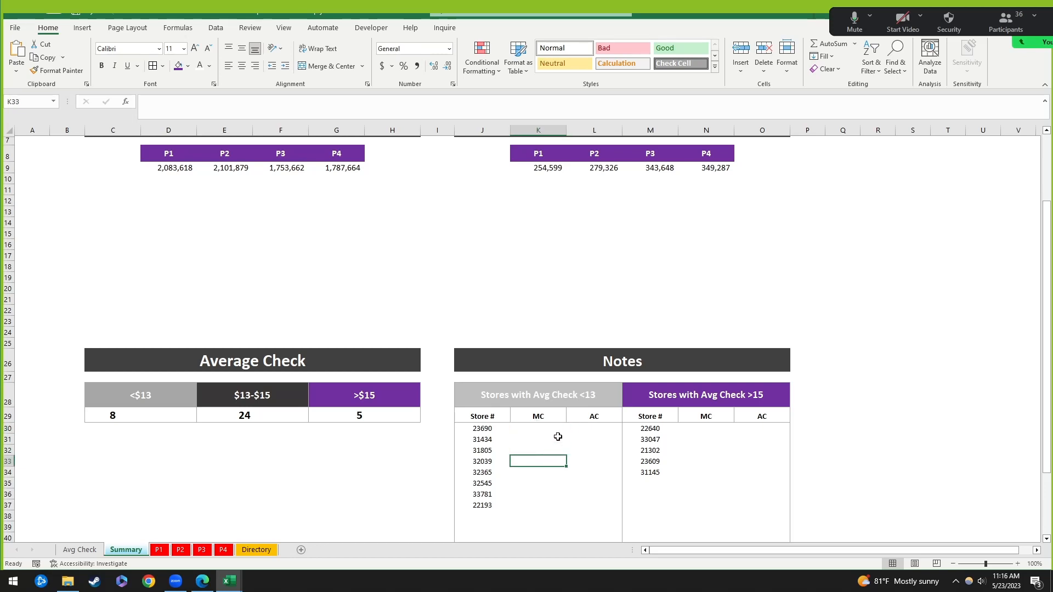
pyautogui.click(554, 430)
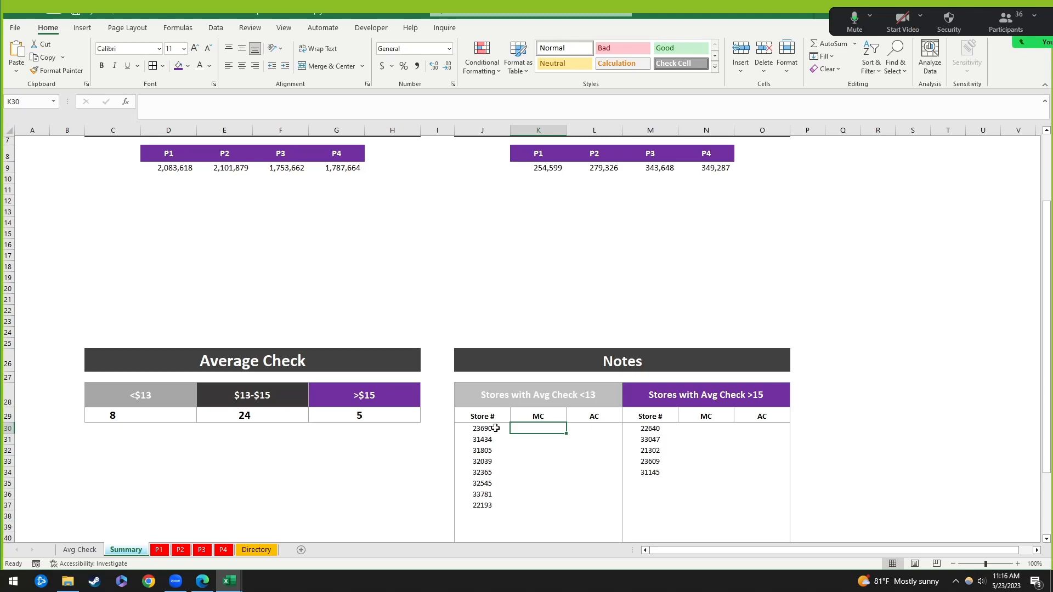
pyautogui.click(114, 414)
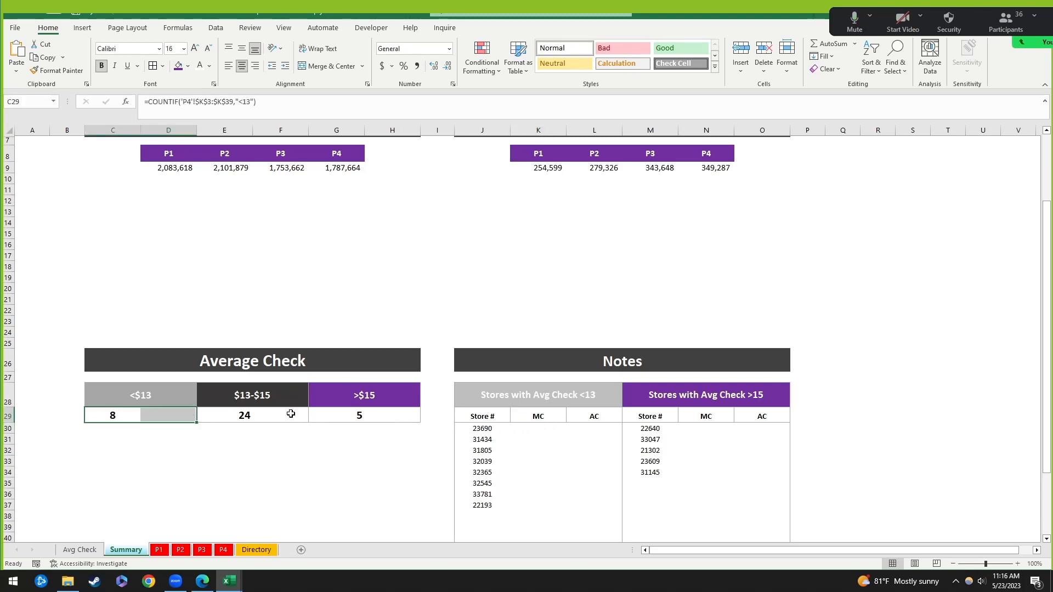
pyautogui.click(328, 460)
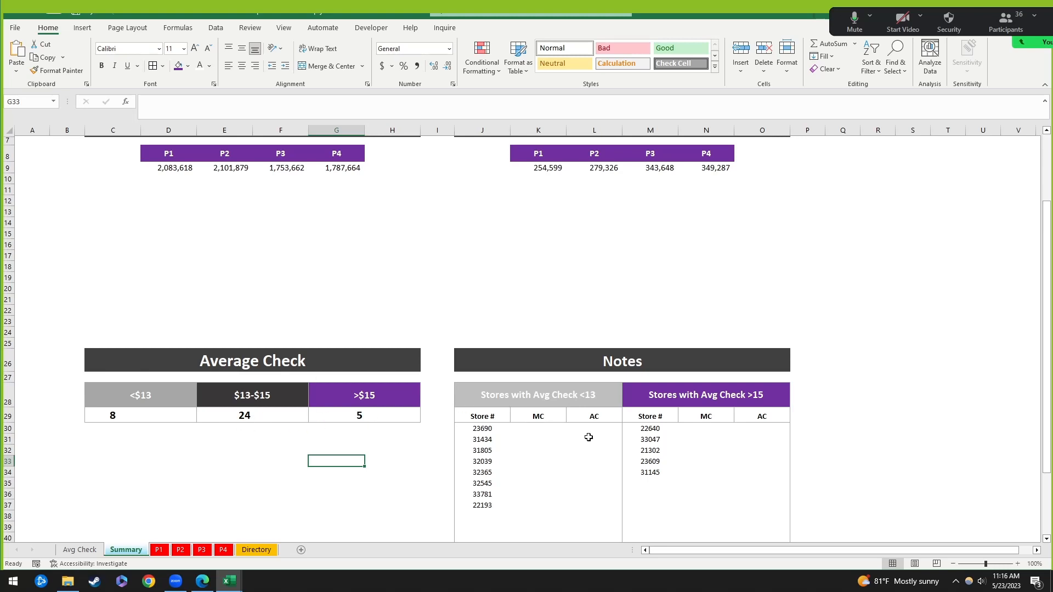
pyautogui.click(549, 429)
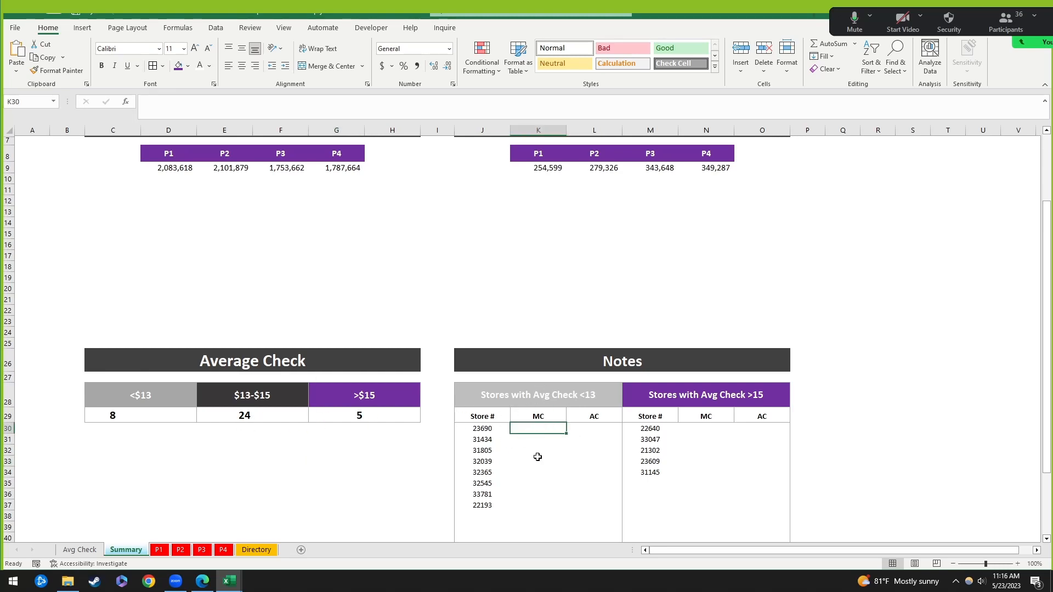
pyautogui.click(485, 430)
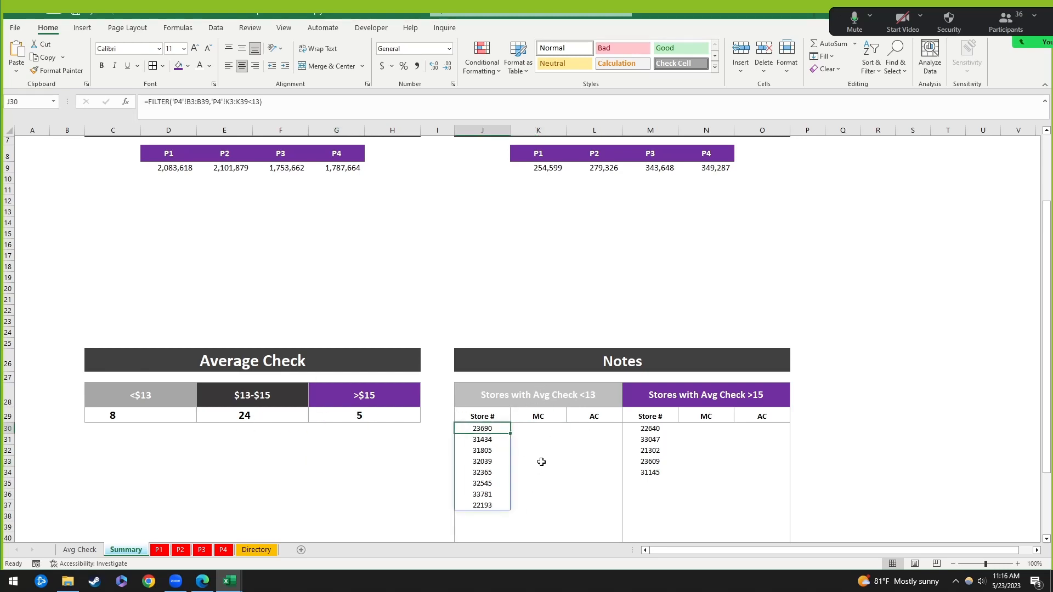
pyautogui.click(546, 428)
pyautogui.click(590, 430)
pyautogui.click(541, 430)
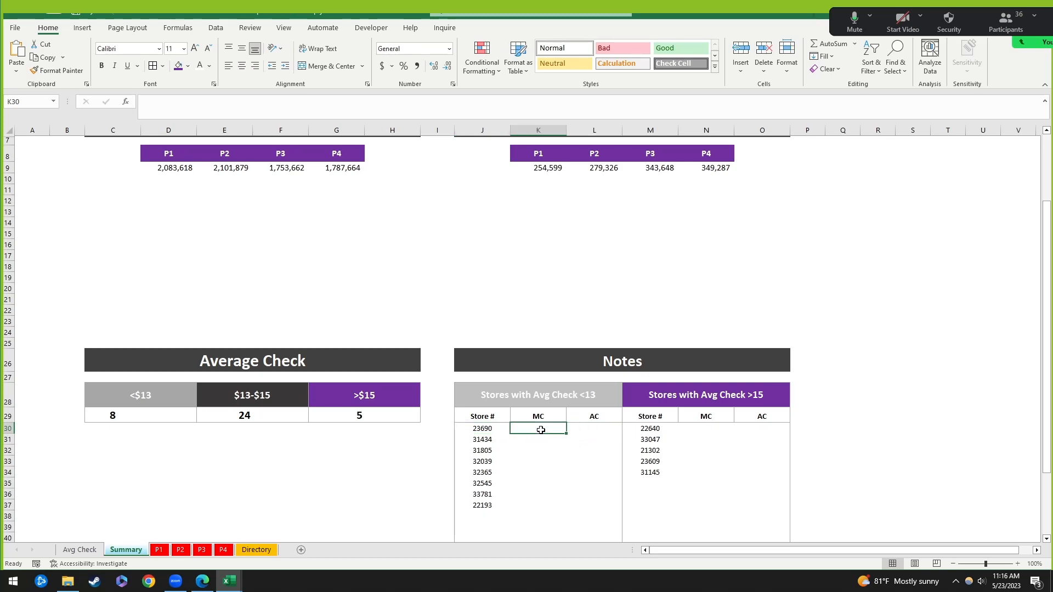
pyautogui.click(604, 428)
pyautogui.click(527, 427)
pyautogui.click(483, 427)
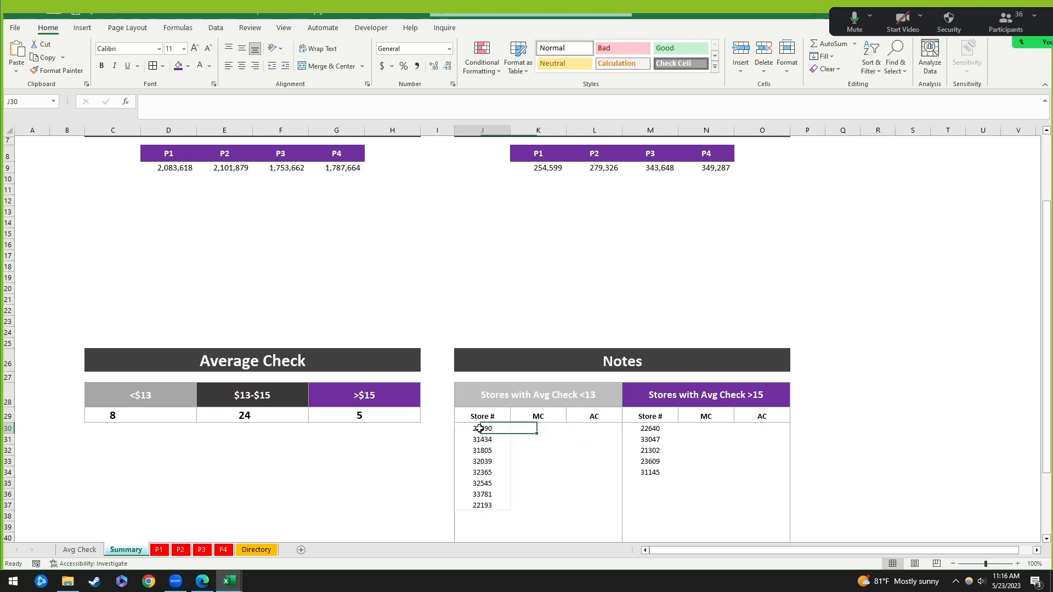
pyautogui.click(556, 426)
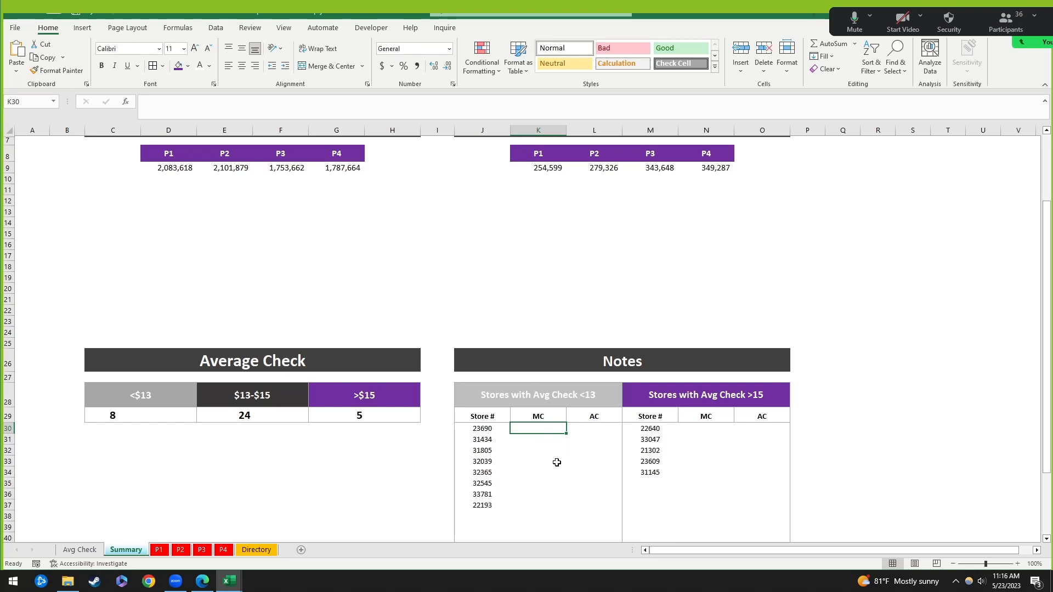
pyautogui.click(482, 430)
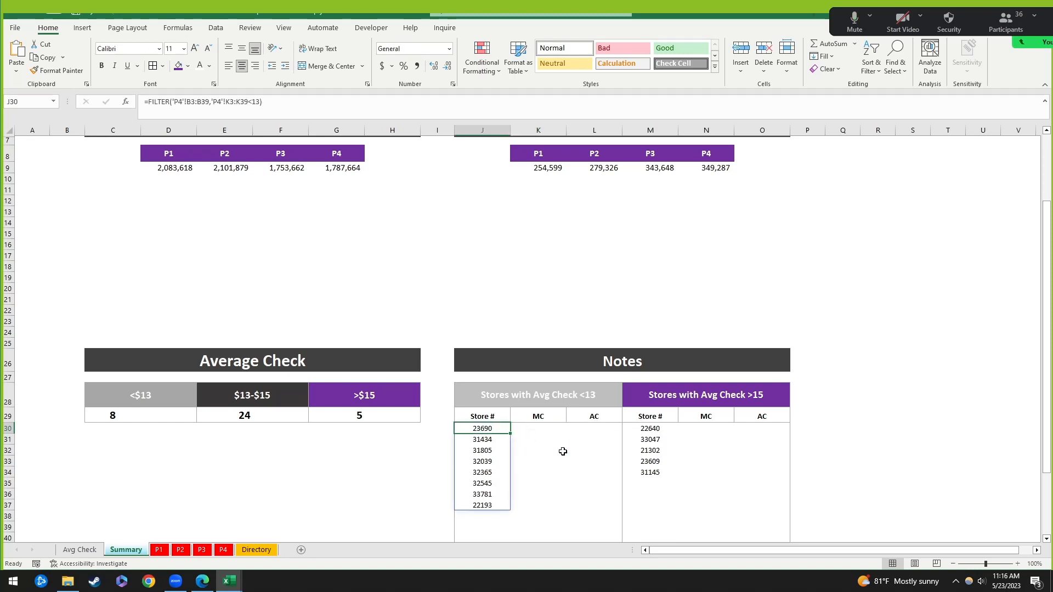
pyautogui.click(538, 428)
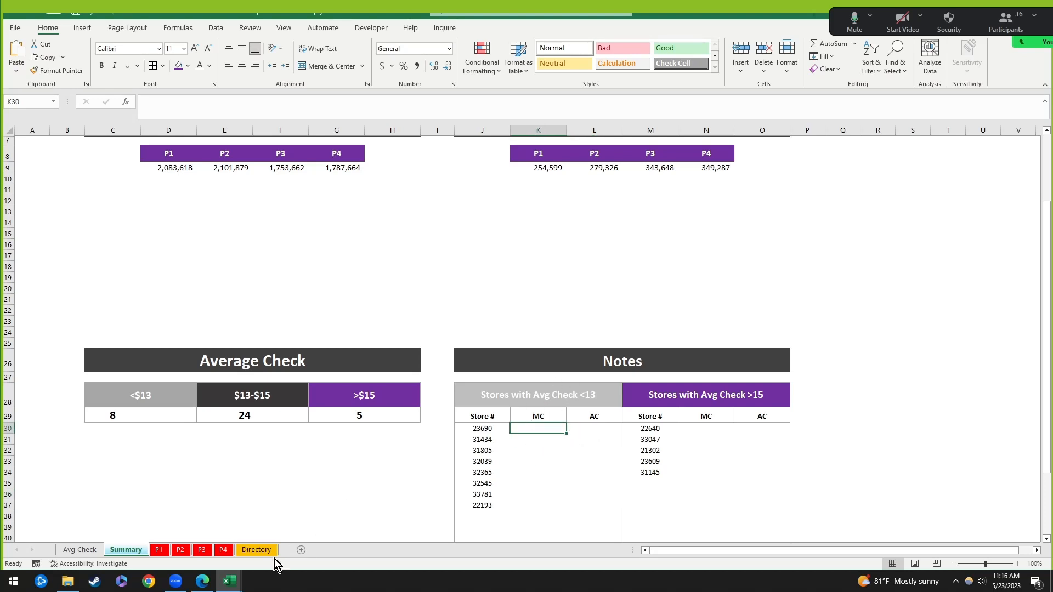
pyautogui.click(260, 551)
pyautogui.click(33, 131)
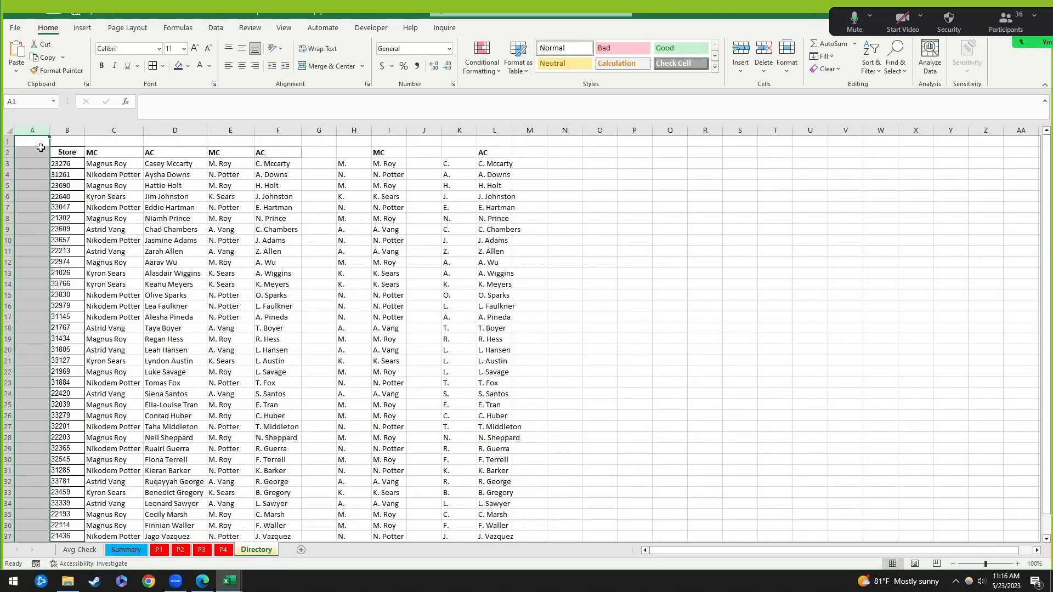
pyautogui.click(38, 141)
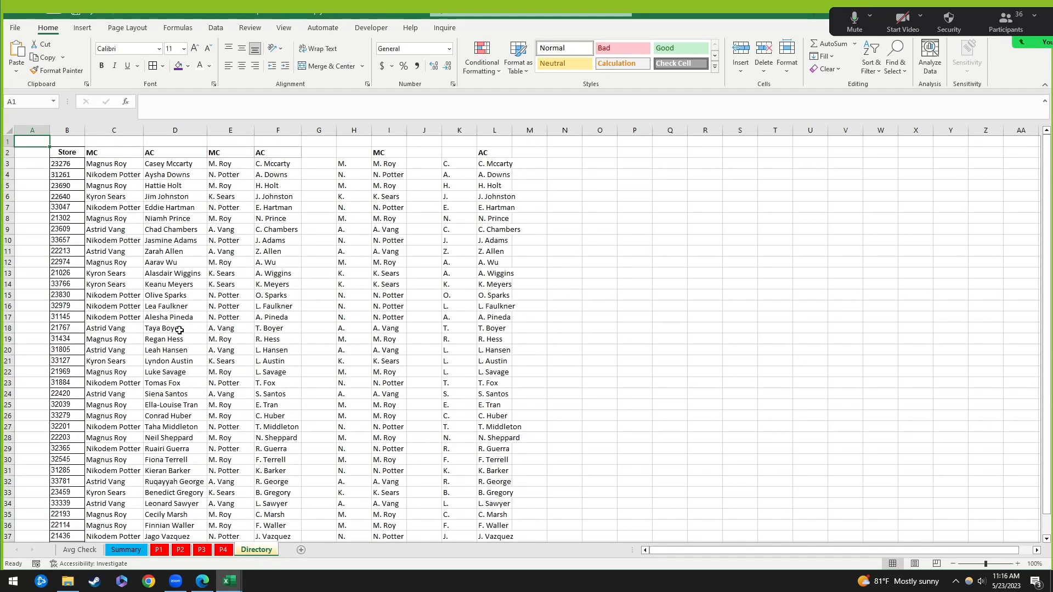
pyautogui.click(88, 175)
pyautogui.moveTo(64, 164); pyautogui.dragTo(63, 316)
pyautogui.moveTo(107, 163); pyautogui.dragTo(203, 309)
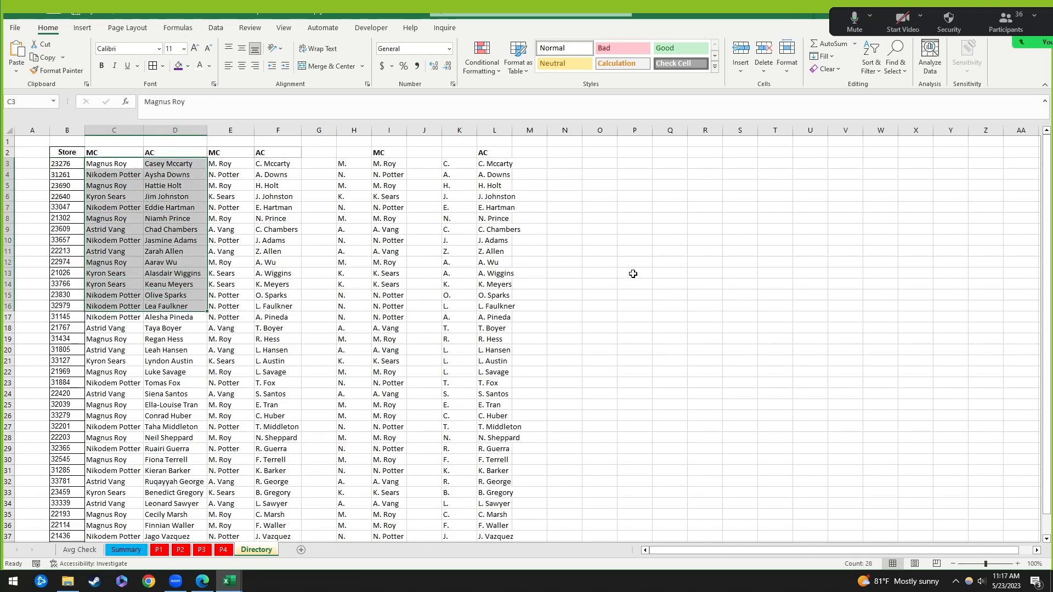
pyautogui.click(80, 550)
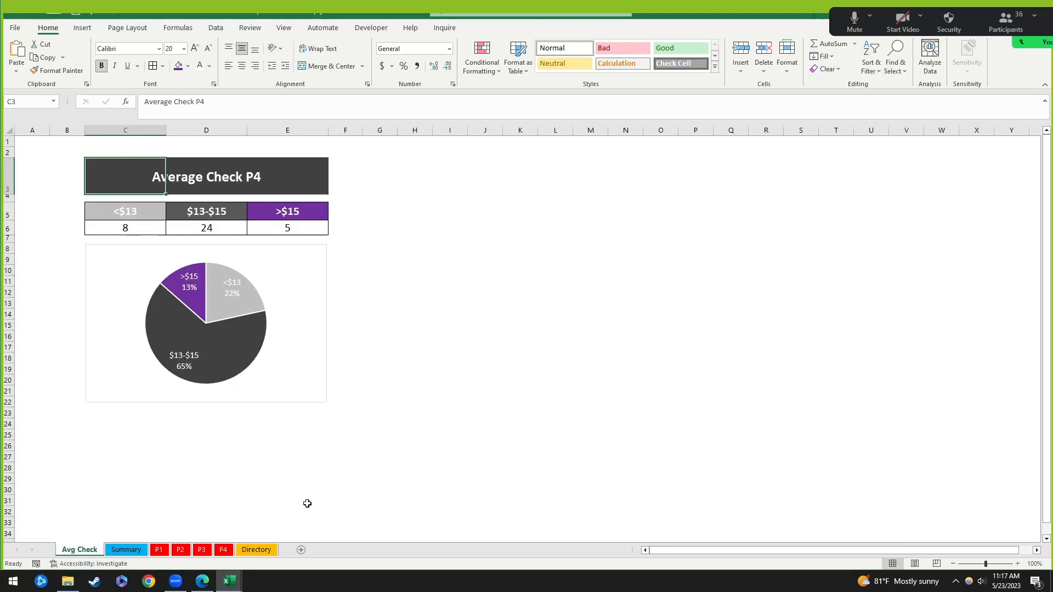
pyautogui.click(127, 551)
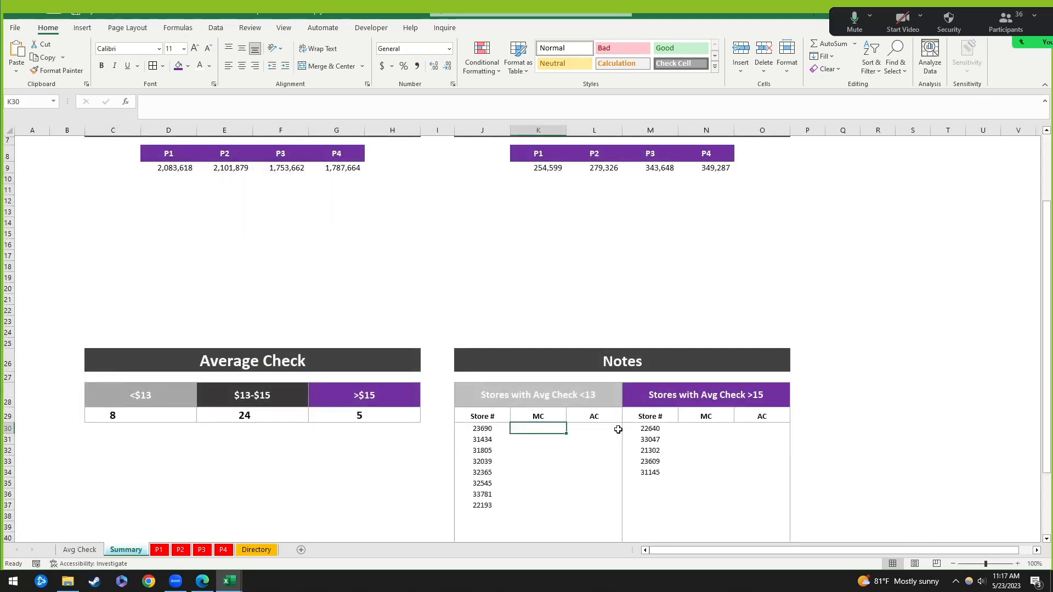
pyautogui.click(588, 431)
pyautogui.click(547, 431)
pyautogui.click(860, 30)
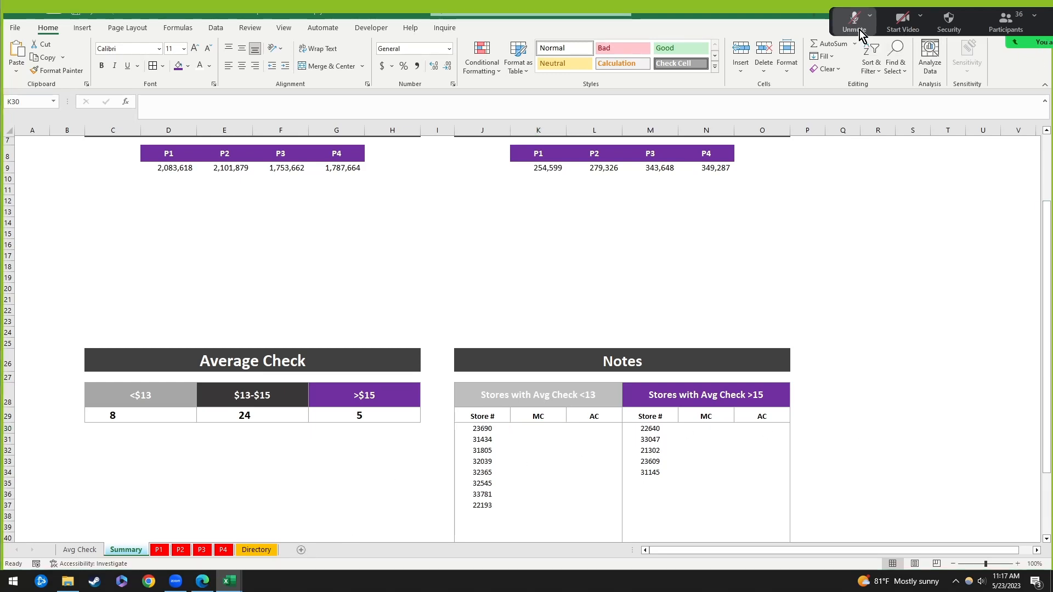
pyautogui.click(859, 29)
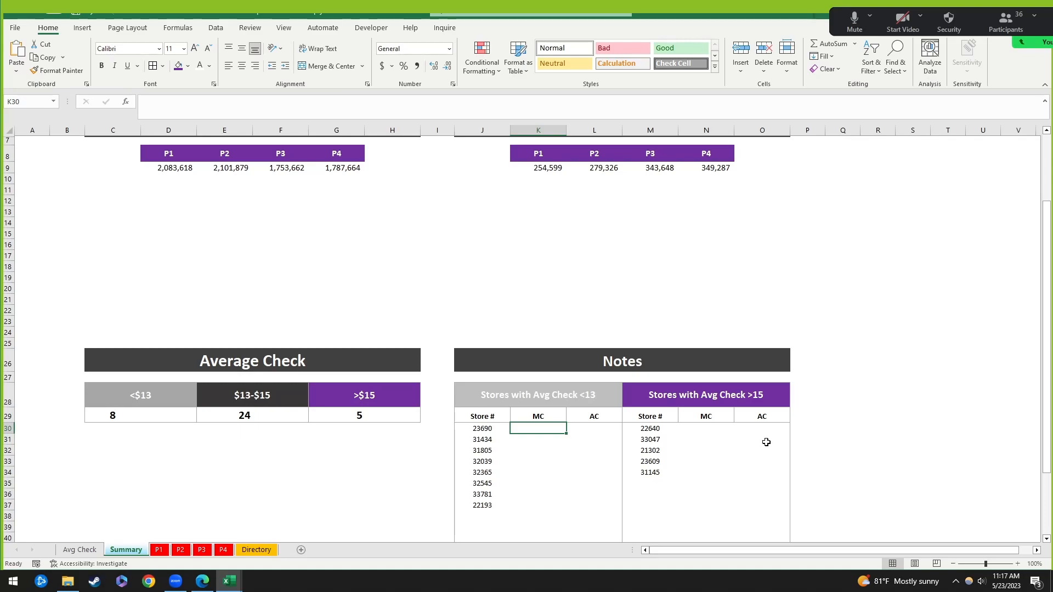
# Step: Browse the P4, Directory and P1 sheets, then check the Notes table's FILTER store list and MC cell K30
pyautogui.click(227, 553)
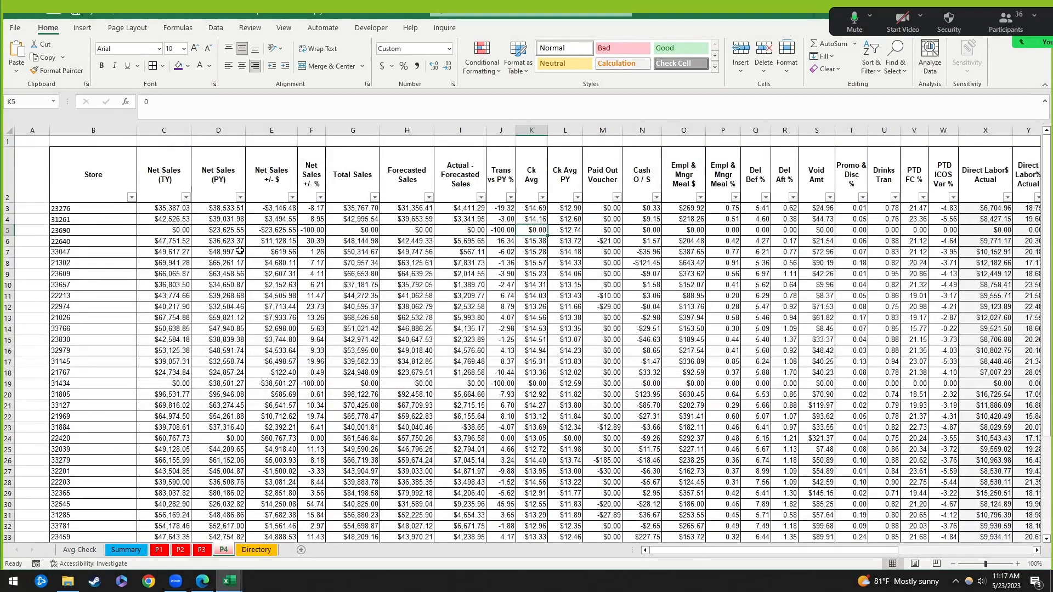
pyautogui.moveTo(311, 208); pyautogui.dragTo(312, 466)
pyautogui.click(256, 550)
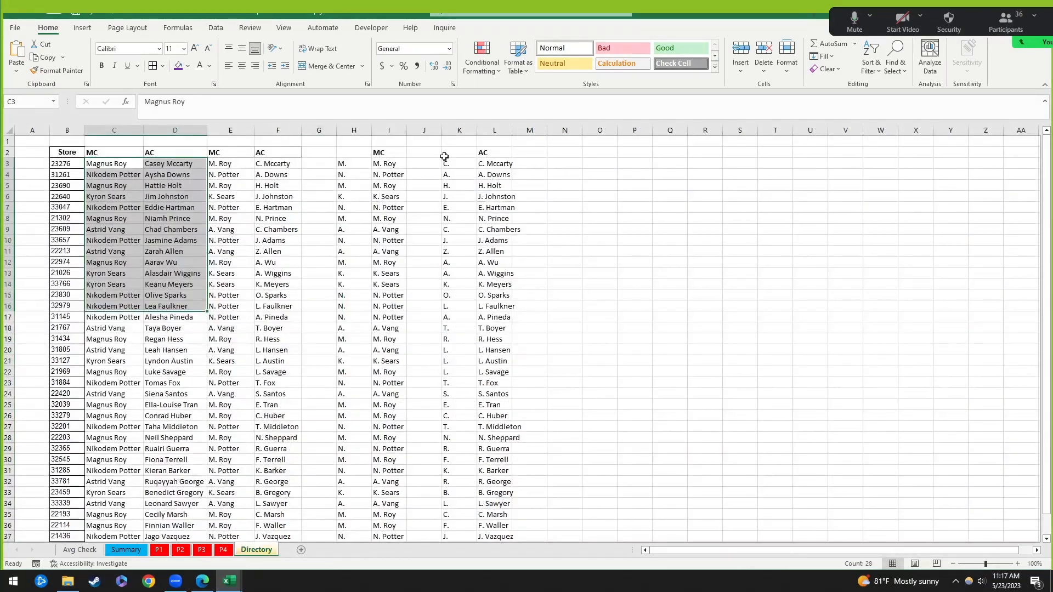
pyautogui.click(226, 550)
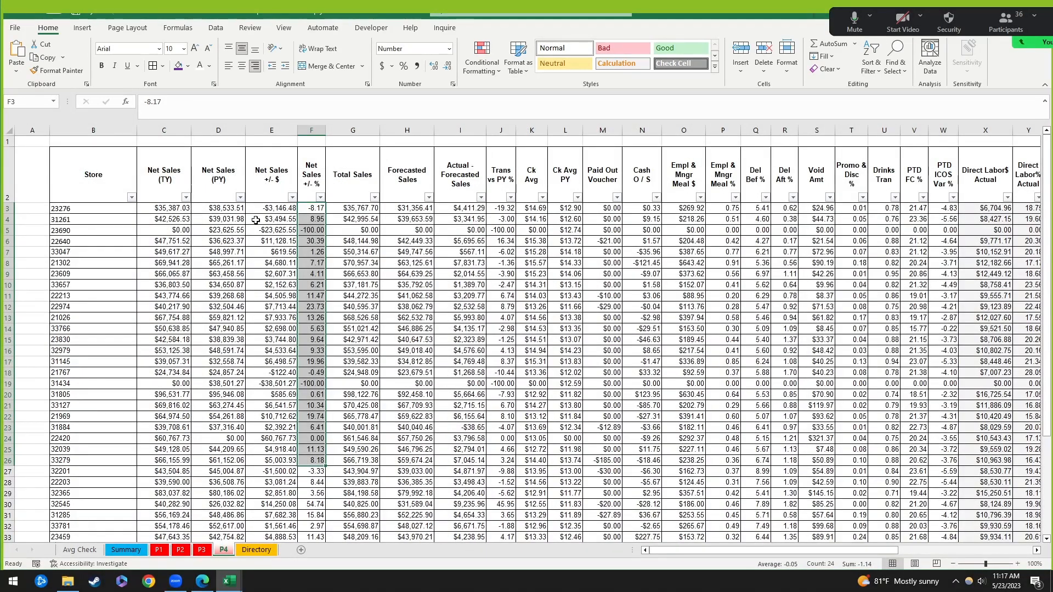
pyautogui.click(256, 550)
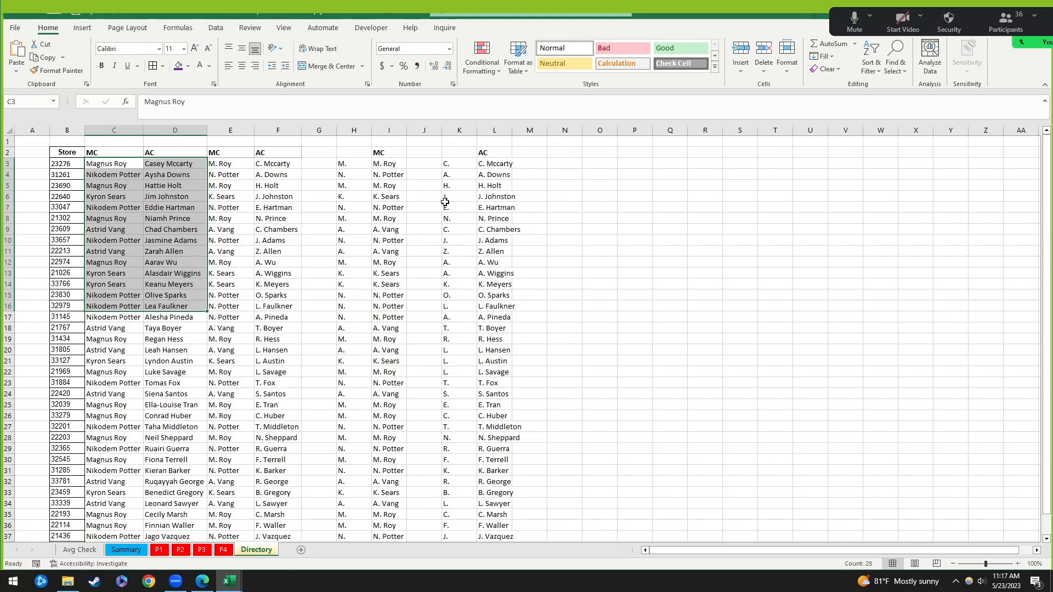
pyautogui.click(159, 552)
pyautogui.click(105, 550)
pyautogui.click(603, 450)
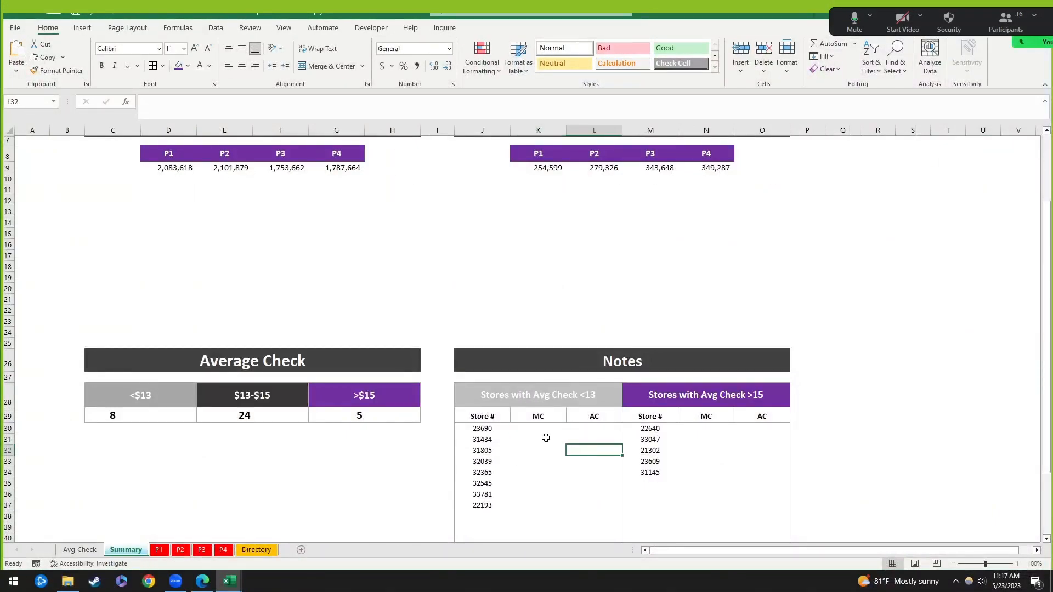
pyautogui.click(545, 430)
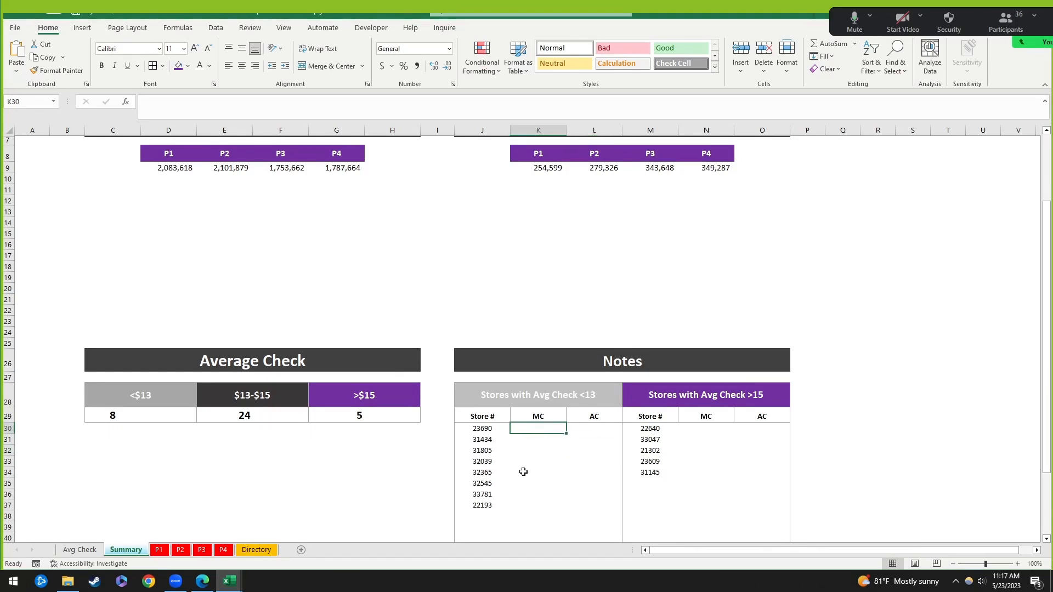
pyautogui.click(483, 428)
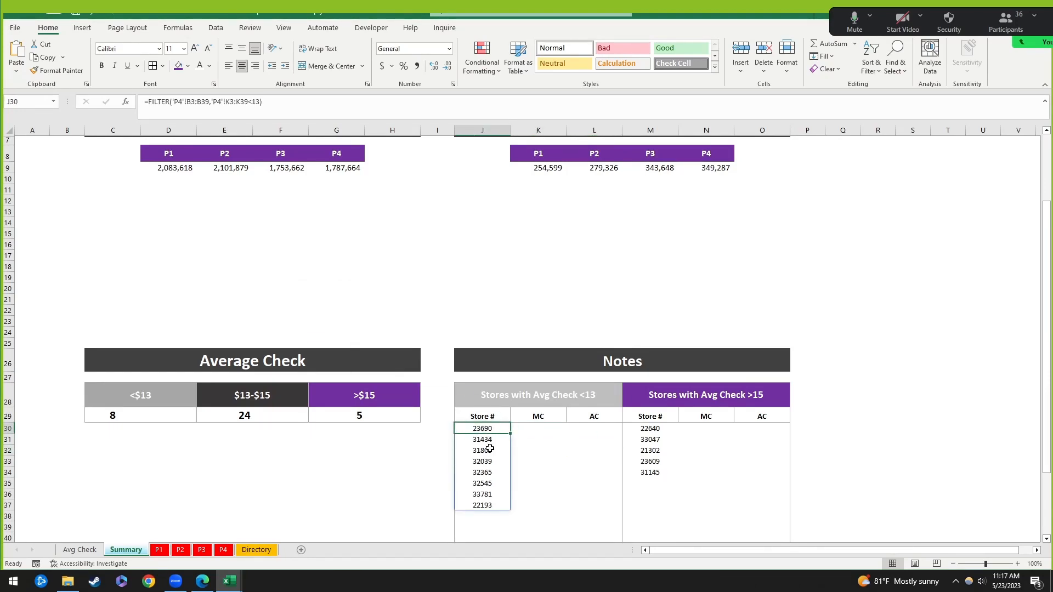
pyautogui.click(537, 431)
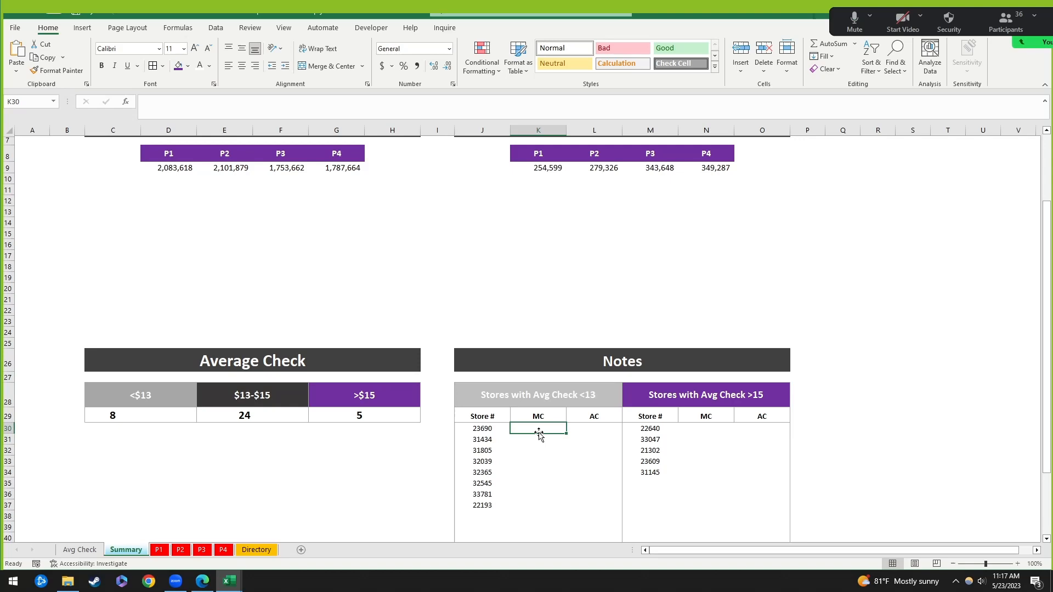
# Step: On the Directory sheet, review the full MC and AC names in columns C and D
pyautogui.click(256, 551)
pyautogui.moveTo(58, 164); pyautogui.dragTo(155, 172)
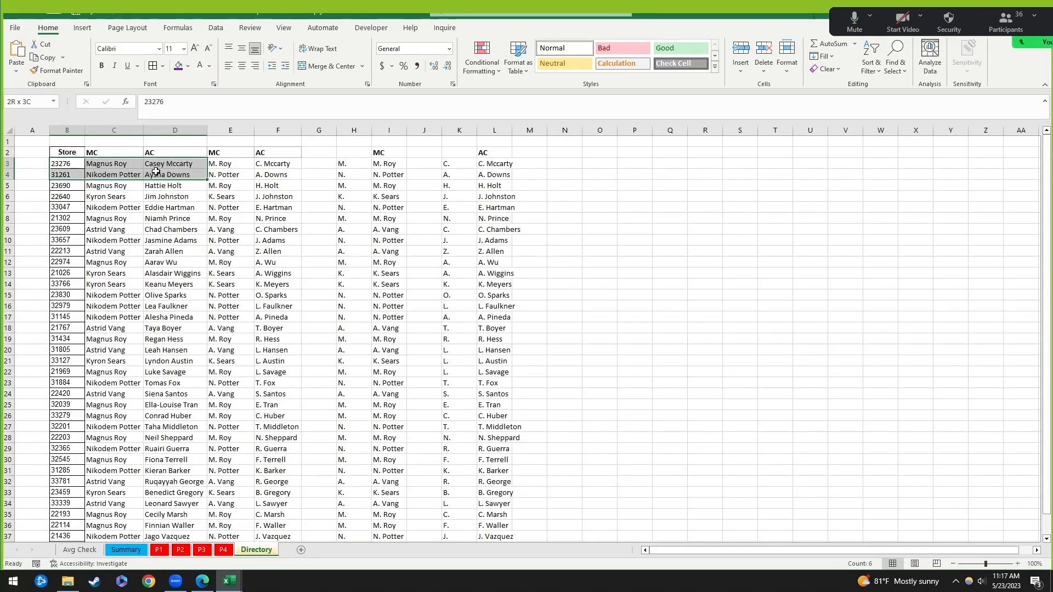
pyautogui.click(112, 168)
pyautogui.click(180, 166)
pyautogui.click(114, 167)
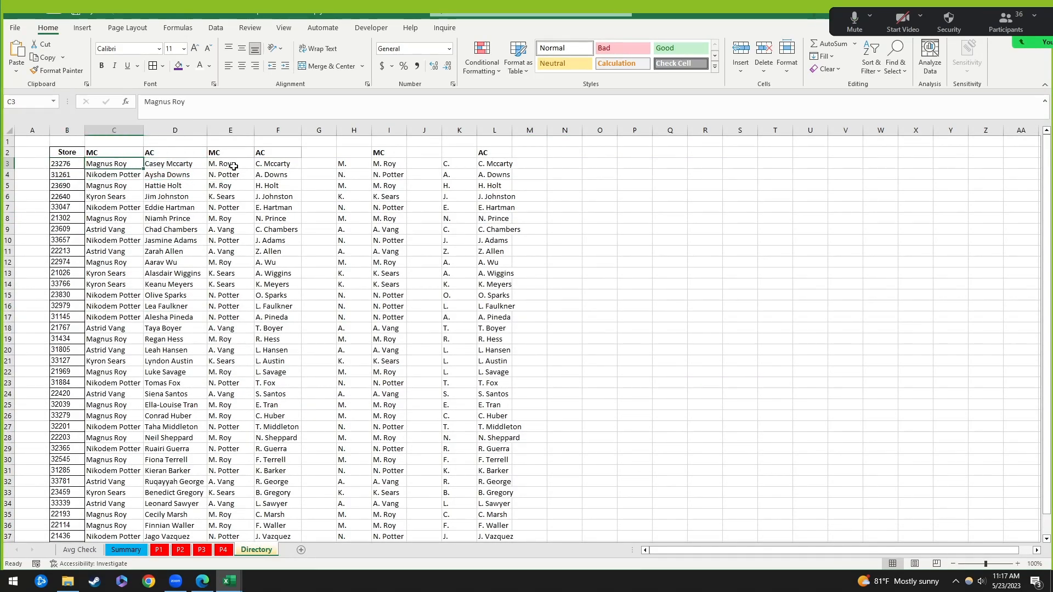
pyautogui.click(234, 166)
pyautogui.click(275, 163)
pyautogui.click(230, 317)
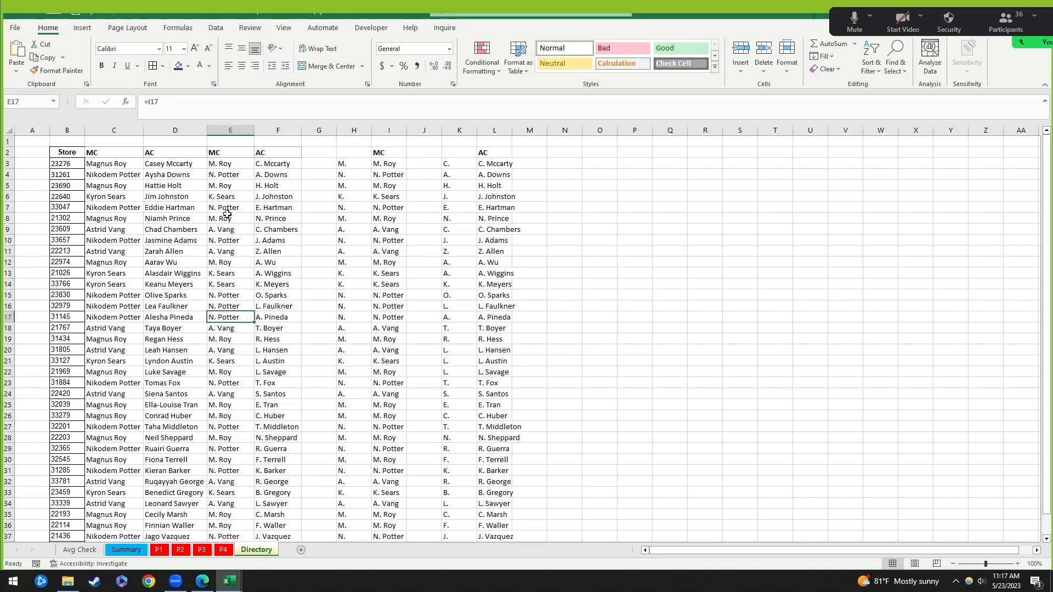
pyautogui.click(112, 166)
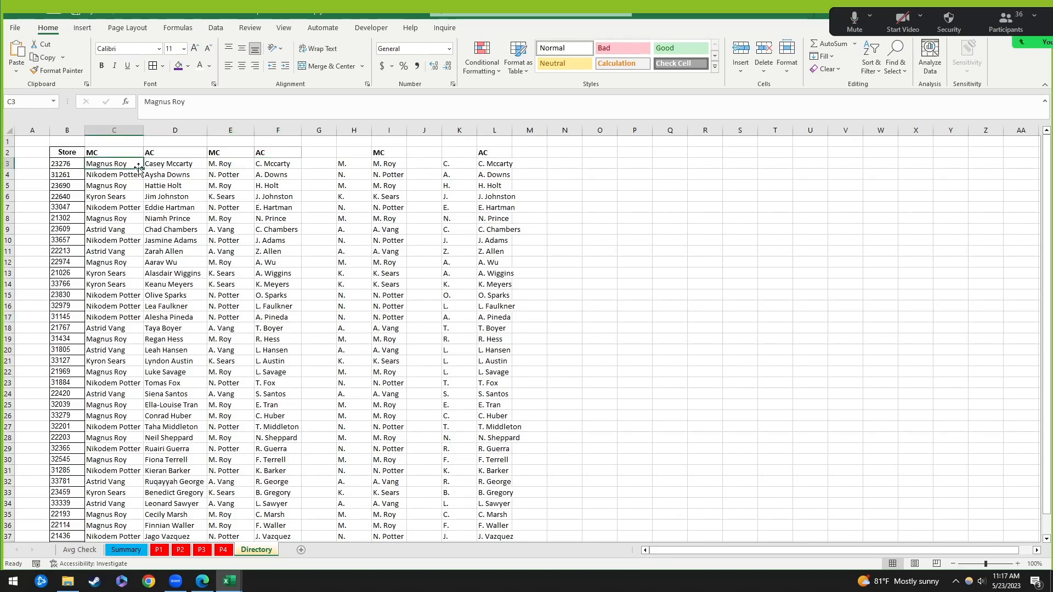
pyautogui.click(120, 230)
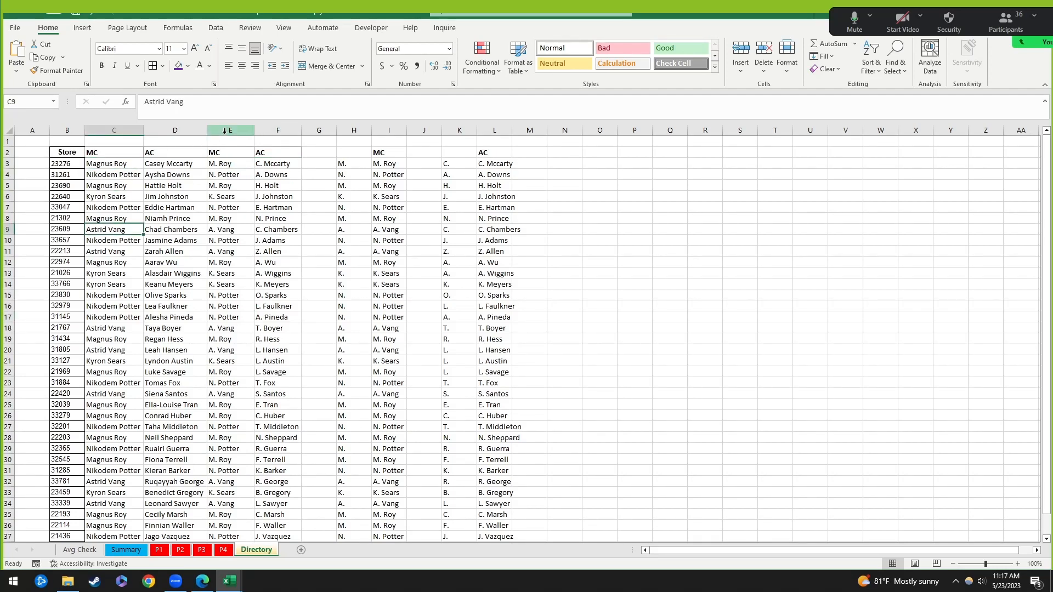
pyautogui.moveTo(121, 166); pyautogui.dragTo(182, 167)
pyautogui.click(117, 194)
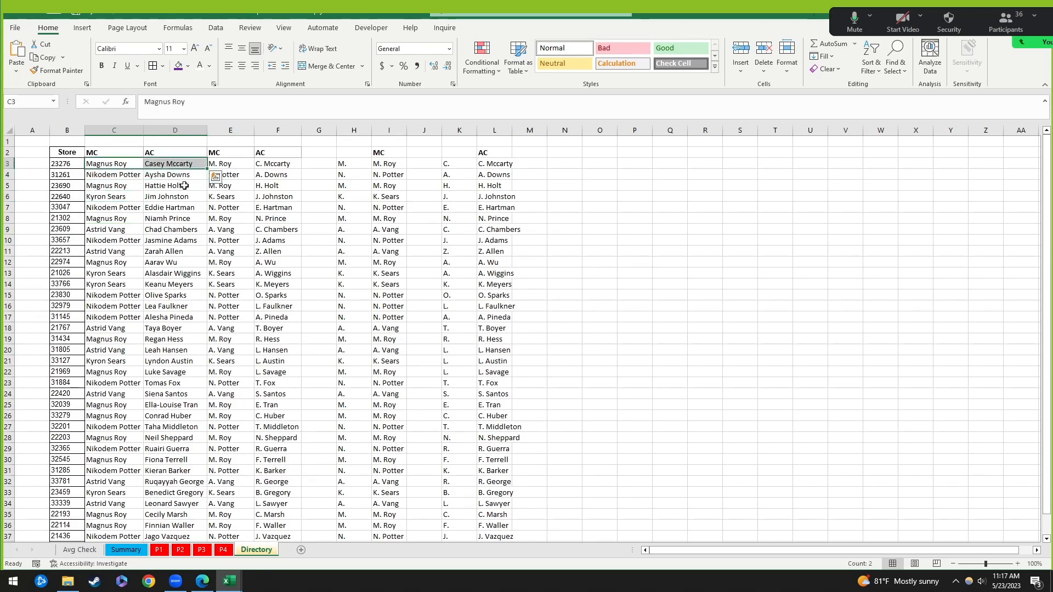
pyautogui.click(101, 198)
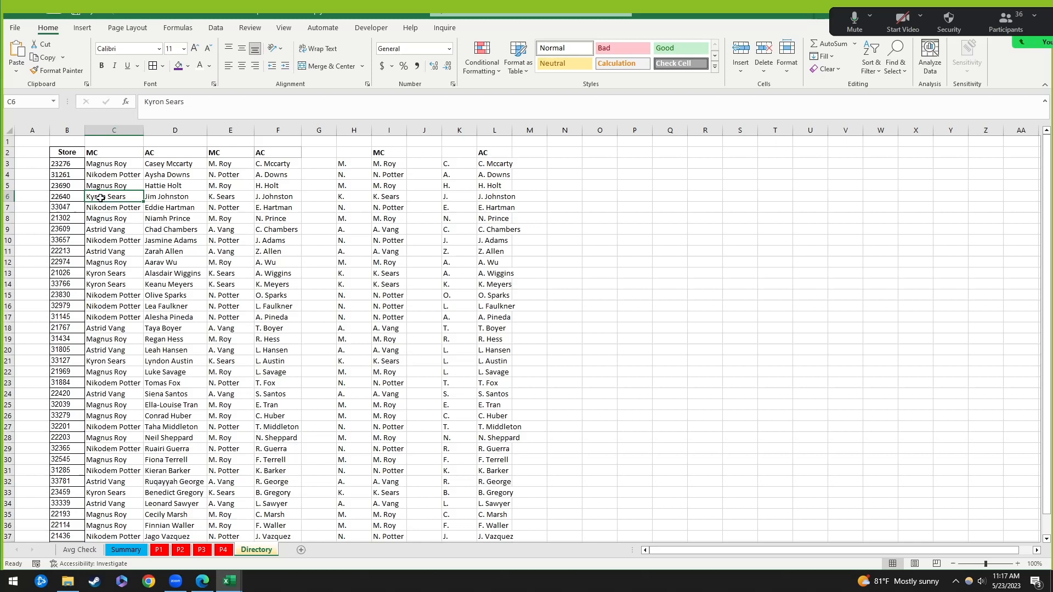
pyautogui.click(115, 168)
pyautogui.click(174, 166)
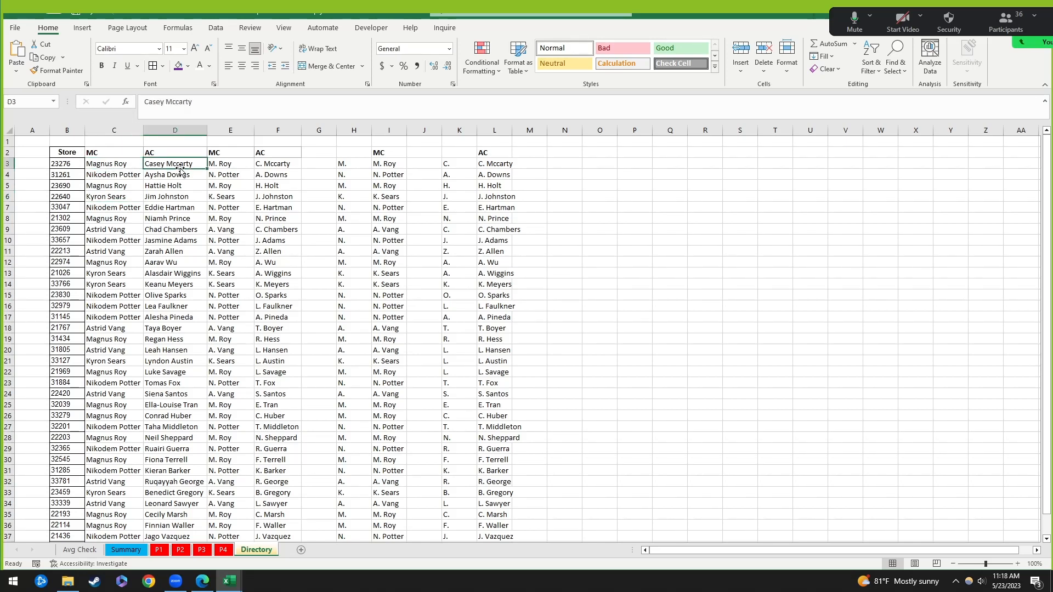
# Step: Inspect how the abbreviated names in E3 and F3 derive from the initial-plus-surname formulas in H3 and I3
pyautogui.click(244, 163)
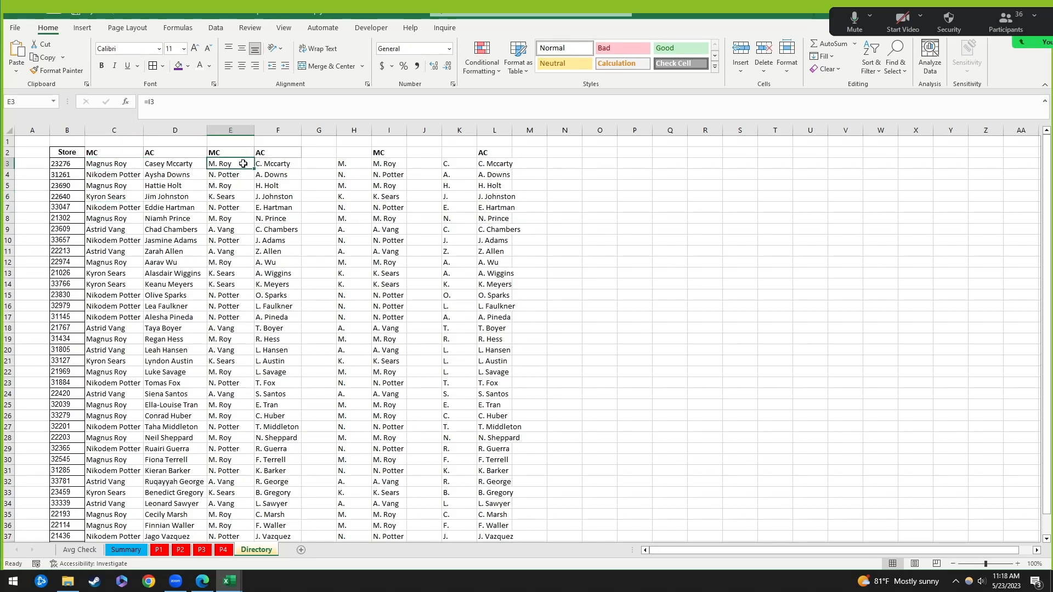
pyautogui.click(272, 164)
pyautogui.click(388, 165)
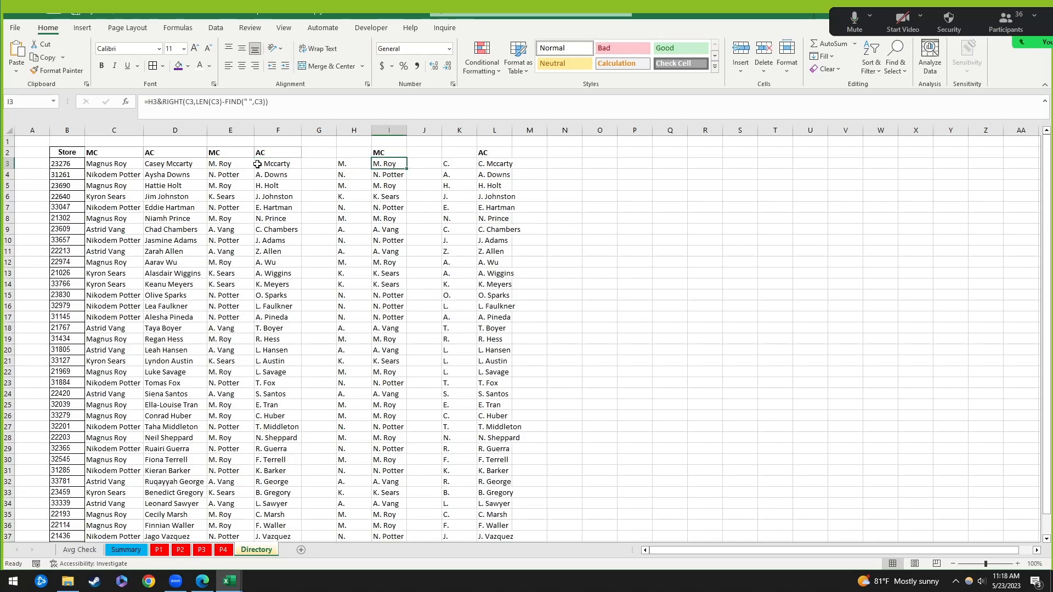
pyautogui.click(217, 165)
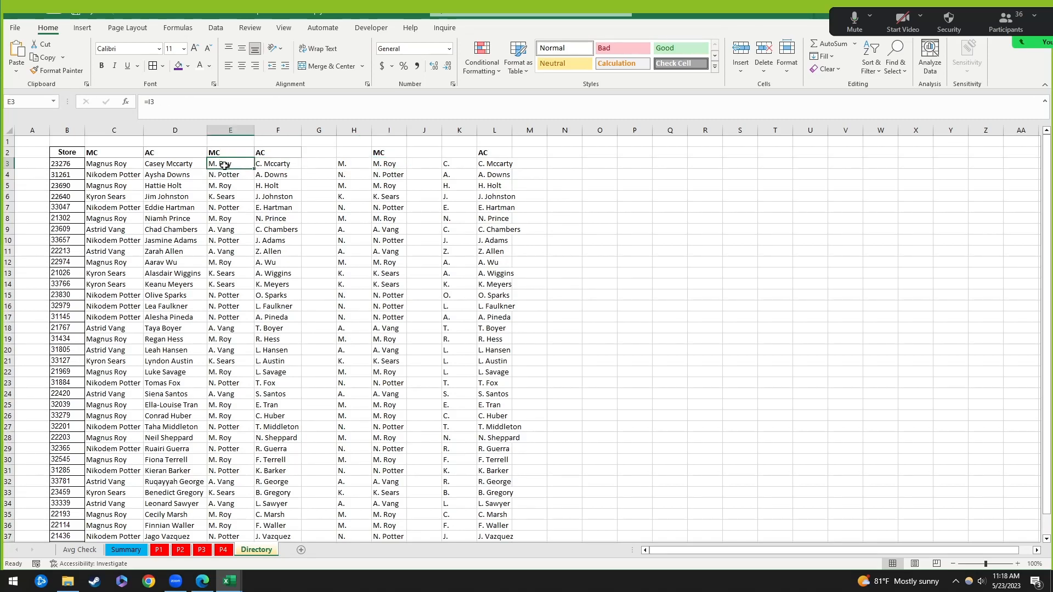
pyautogui.click(360, 165)
pyautogui.click(387, 164)
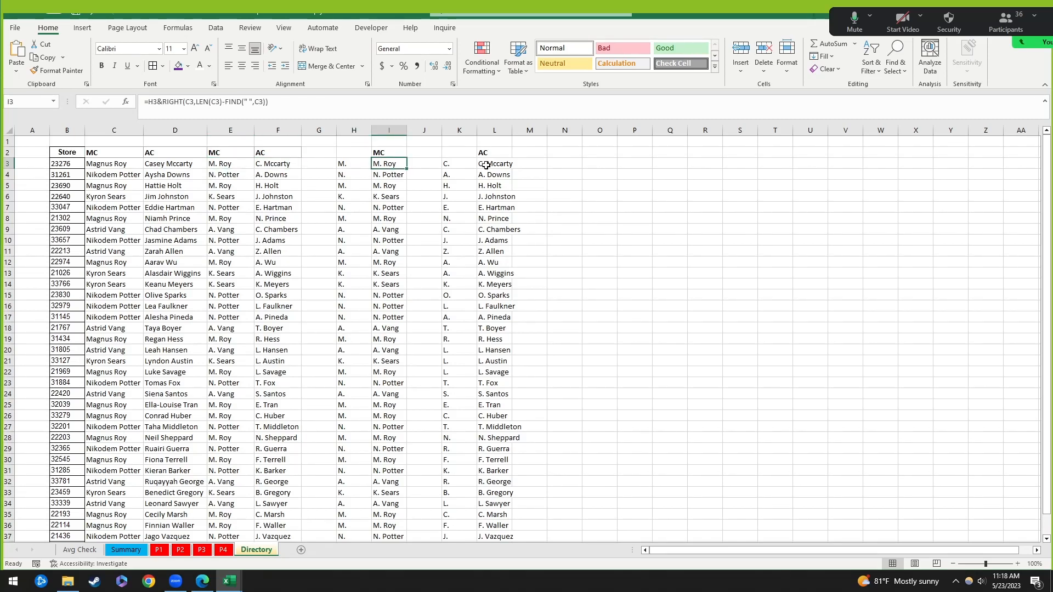
pyautogui.click(487, 165)
pyautogui.click(364, 165)
pyautogui.click(386, 162)
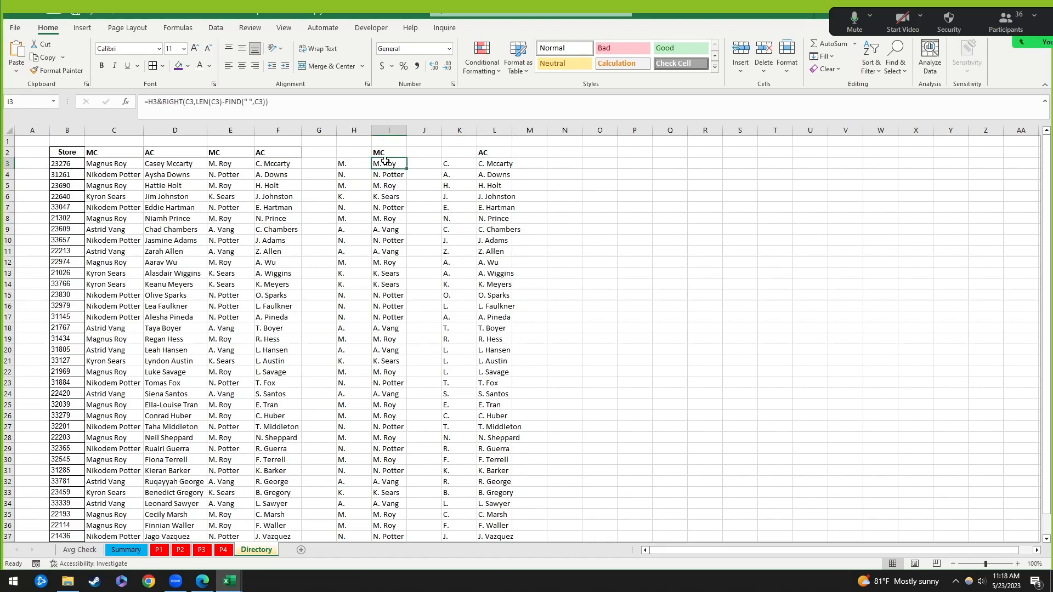
pyautogui.click(263, 165)
pyautogui.click(212, 166)
pyautogui.click(165, 166)
pyautogui.click(112, 163)
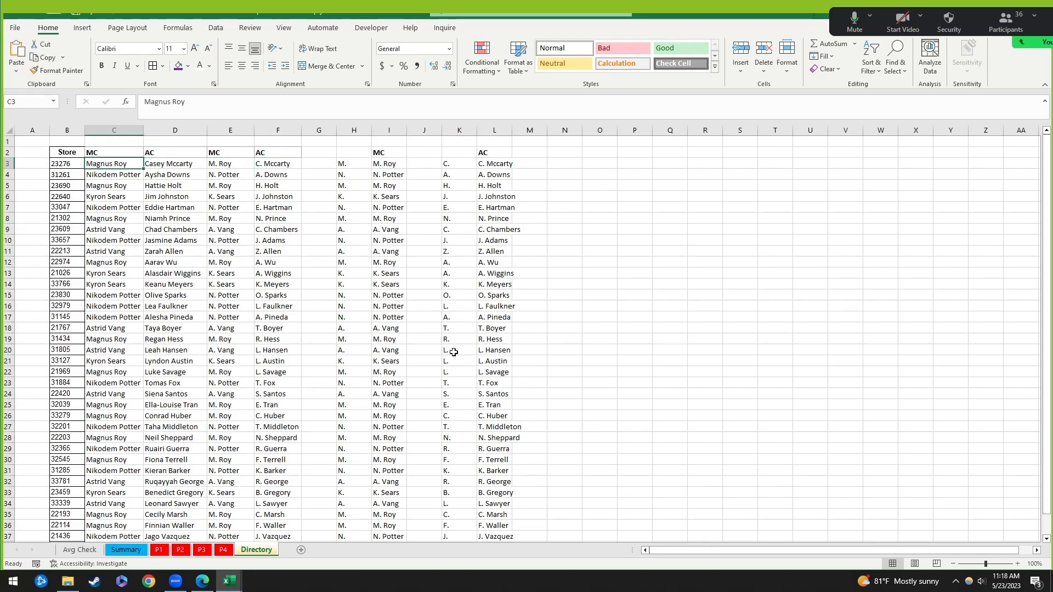
pyautogui.click(199, 248)
pyautogui.click(112, 165)
# Step: On the Summary sheet, begin an XLOOKUP in K30 using store number J30 as the lookup value
pyautogui.click(125, 550)
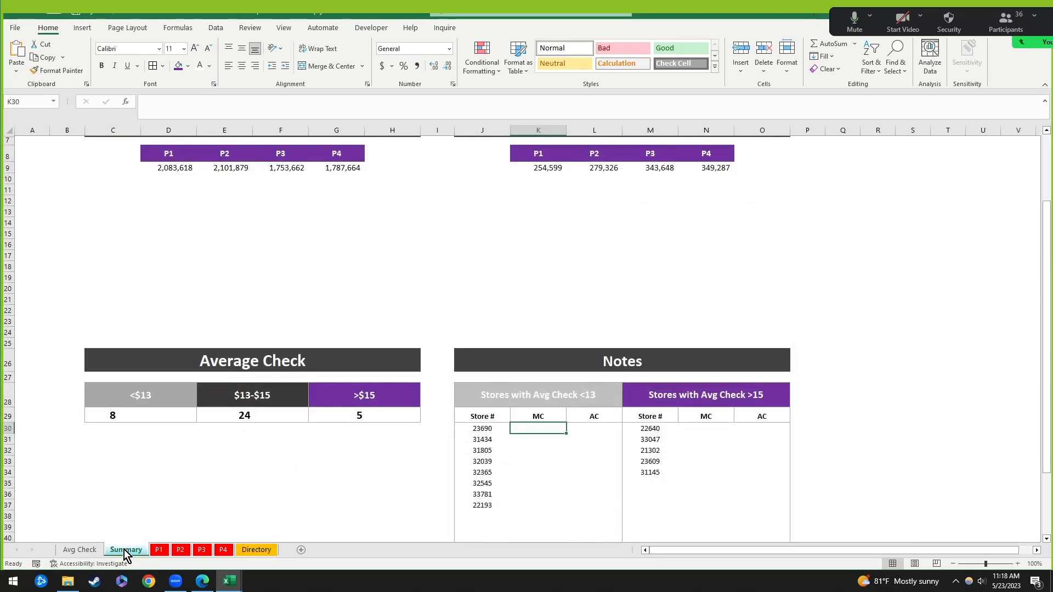
pyautogui.click(554, 436)
pyautogui.click(545, 426)
pyautogui.write('=xlookui')
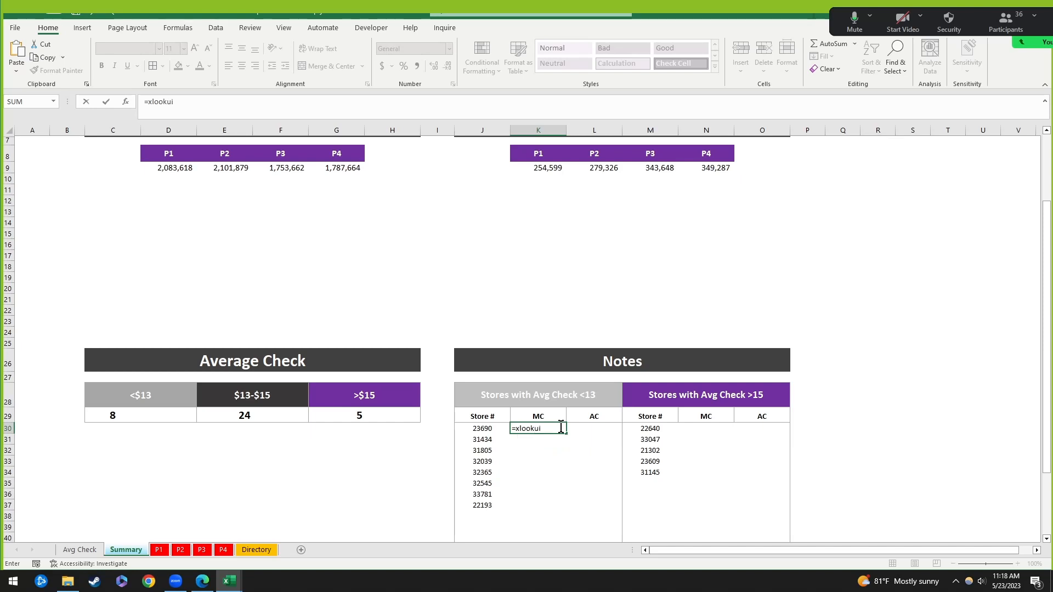
pyautogui.press('BackSpace')
pyautogui.write('p(')
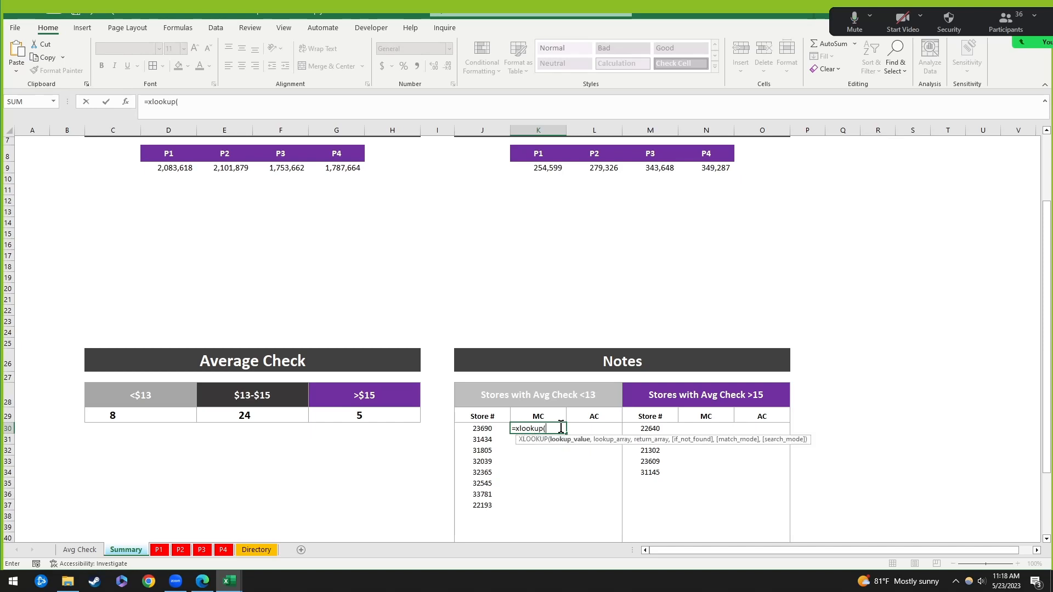
pyautogui.click(492, 428)
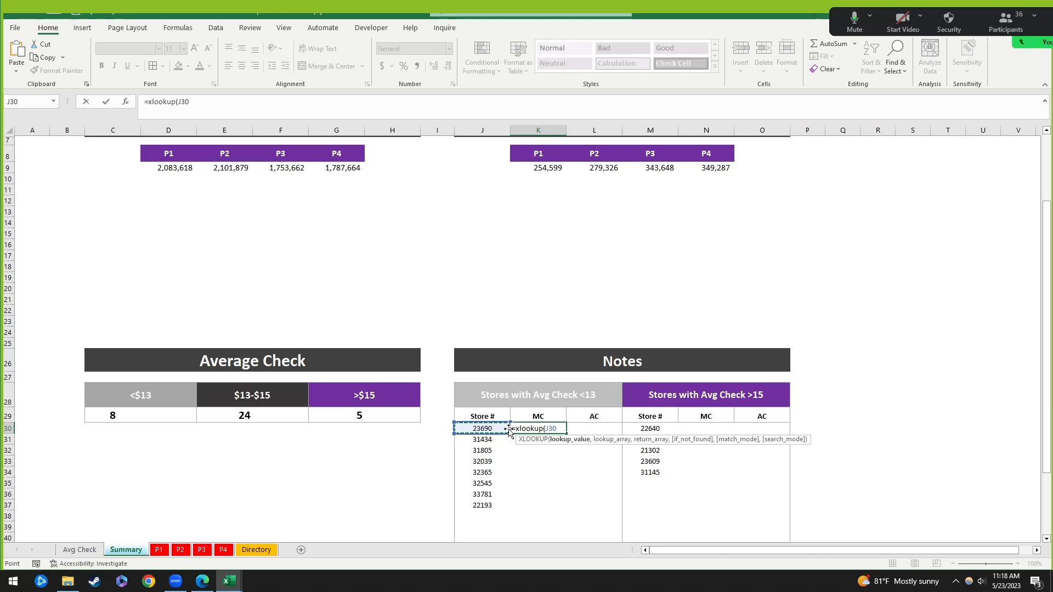
pyautogui.write(',')
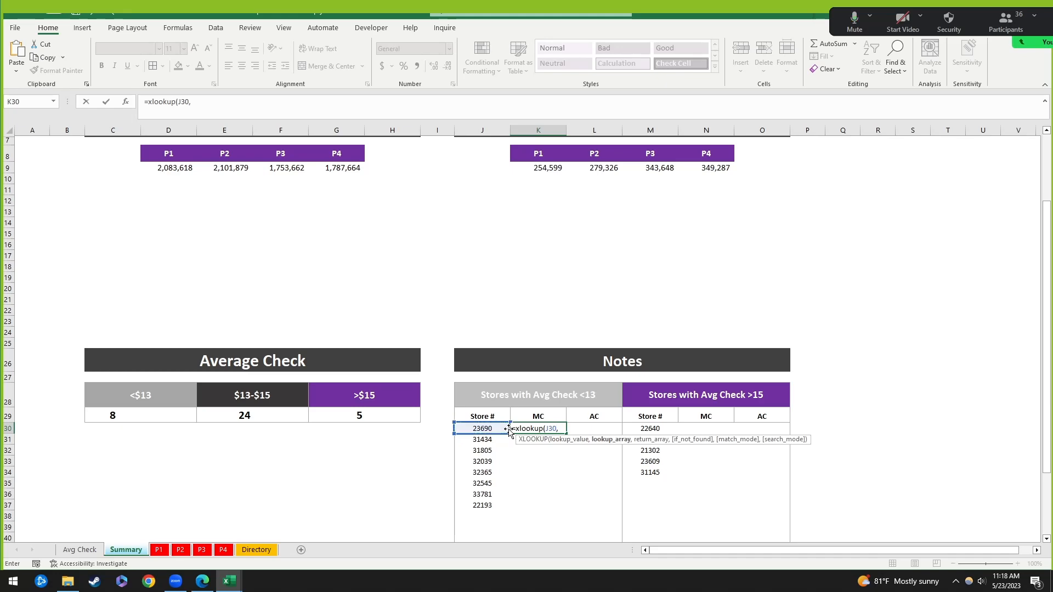
# Step: Finish it with lookup range Directory!B3:B39 and return range Directory!C3:C39, showing store 23690's MC
pyautogui.click(261, 553)
pyautogui.click(65, 162)
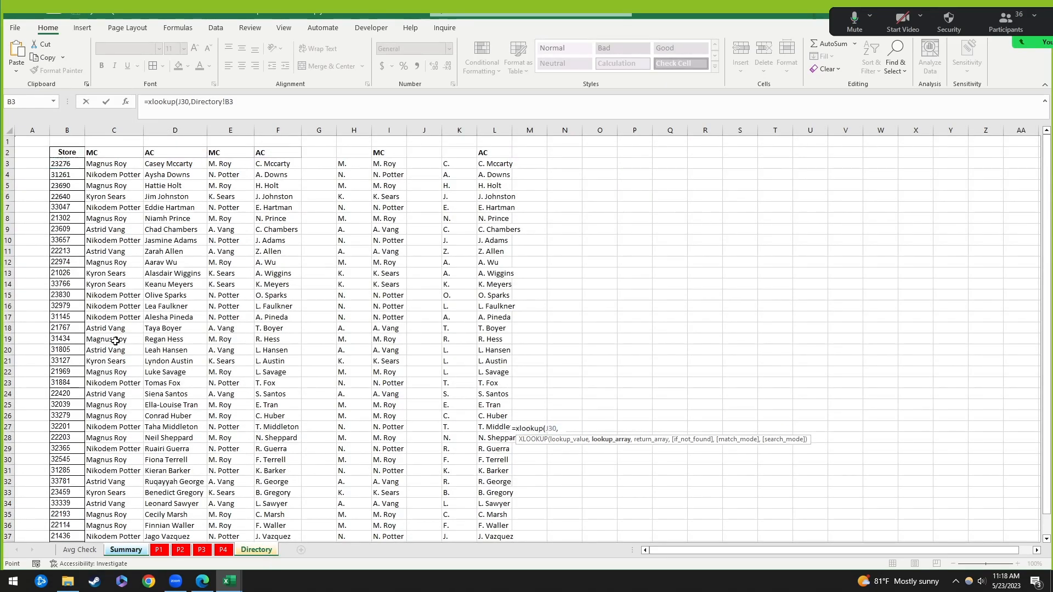
pyautogui.scroll(-3, 115, 341)
pyautogui.keyDown('shift'); pyautogui.click(60, 426); pyautogui.keyUp('shift')
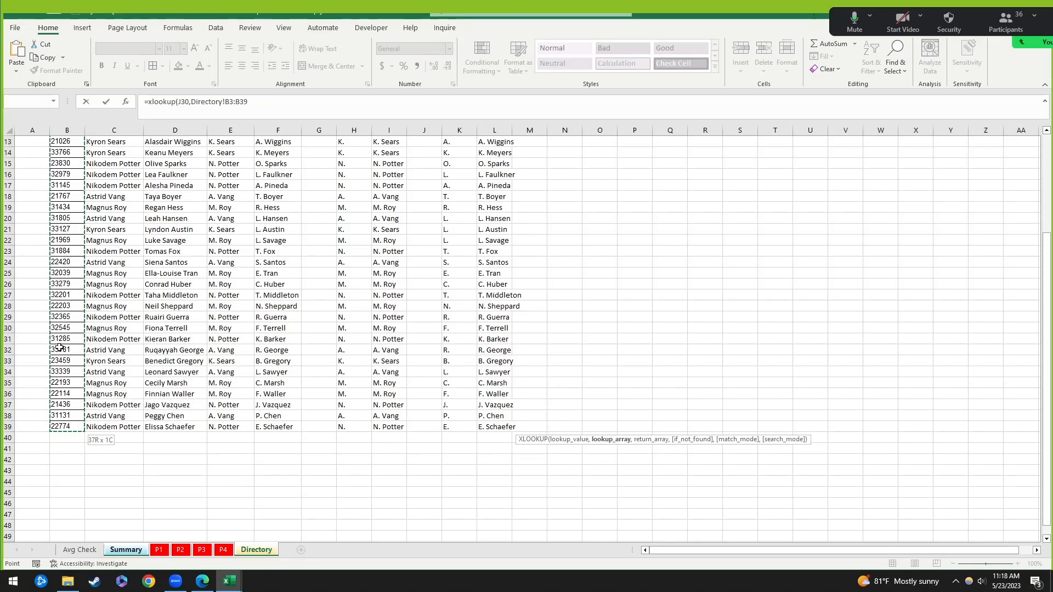
pyautogui.scroll(4, 60, 348)
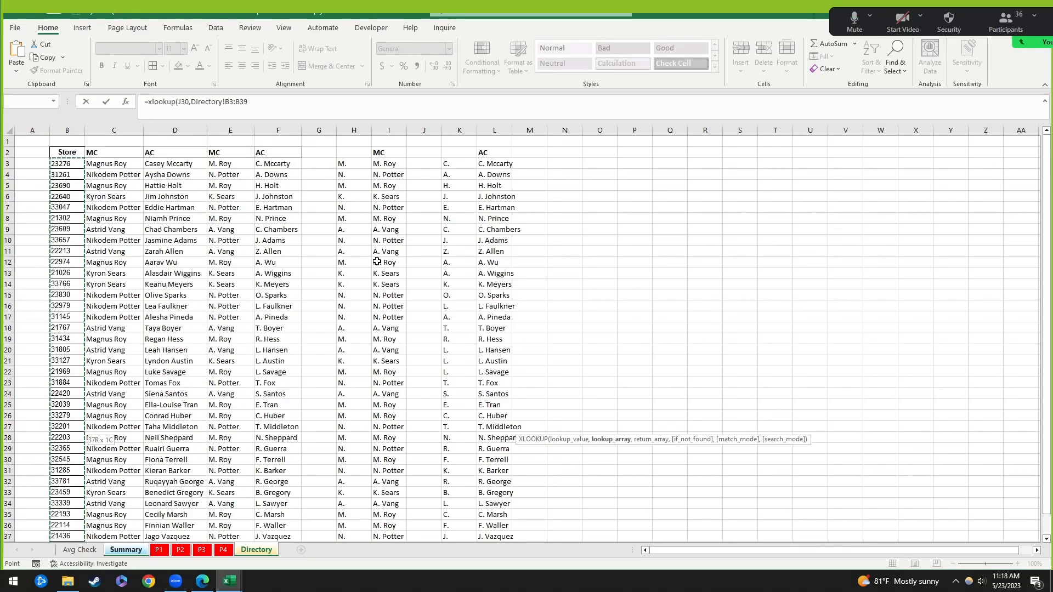
pyautogui.write(',')
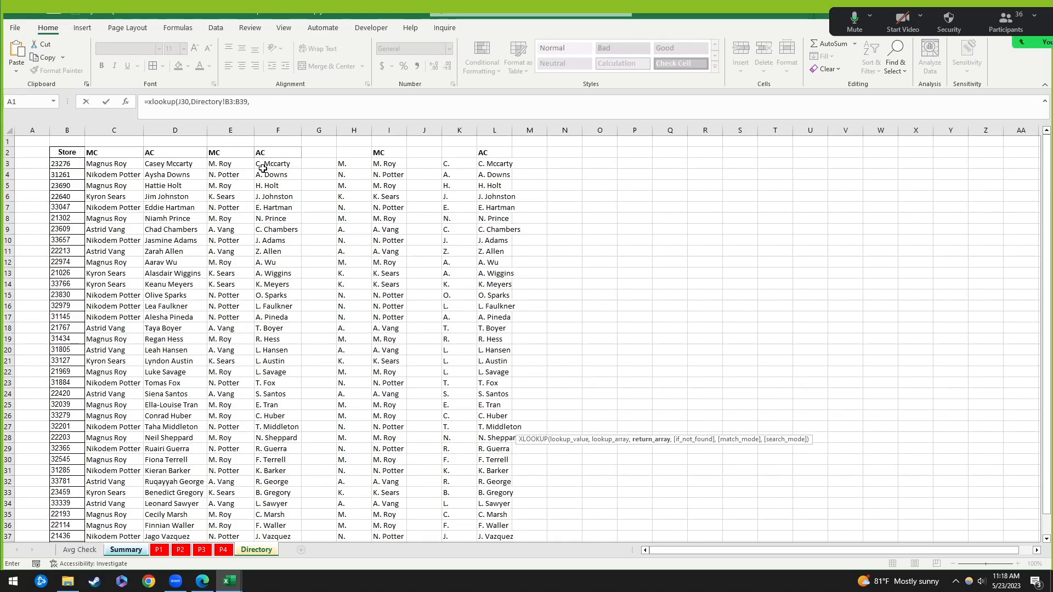
pyautogui.click(120, 165)
pyautogui.scroll(-4, 164, 431)
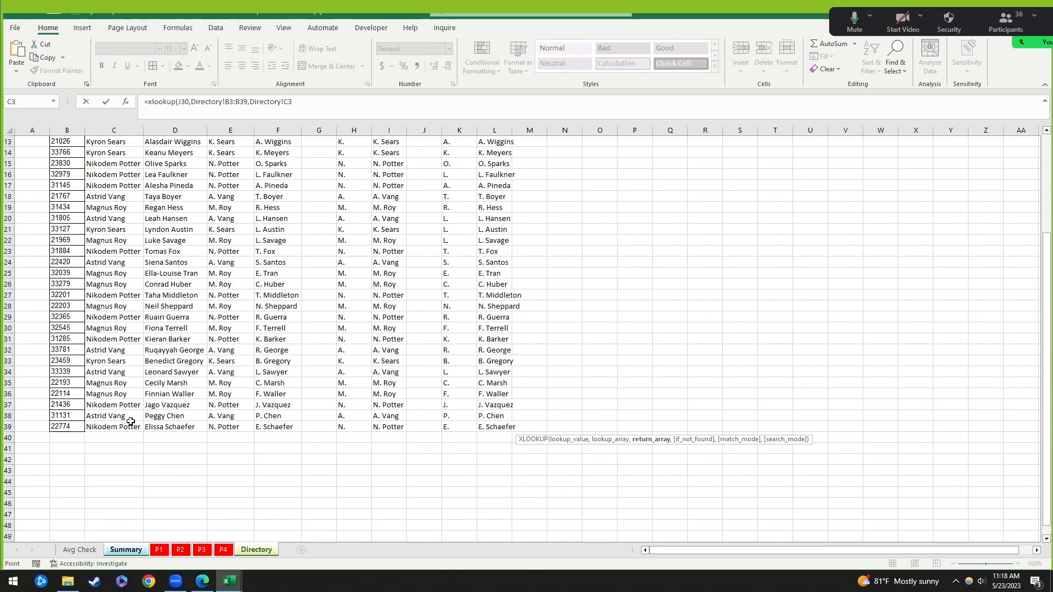
pyautogui.keyDown('shift'); pyautogui.click(123, 427); pyautogui.keyUp('shift')
pyautogui.scroll(4, 124, 264)
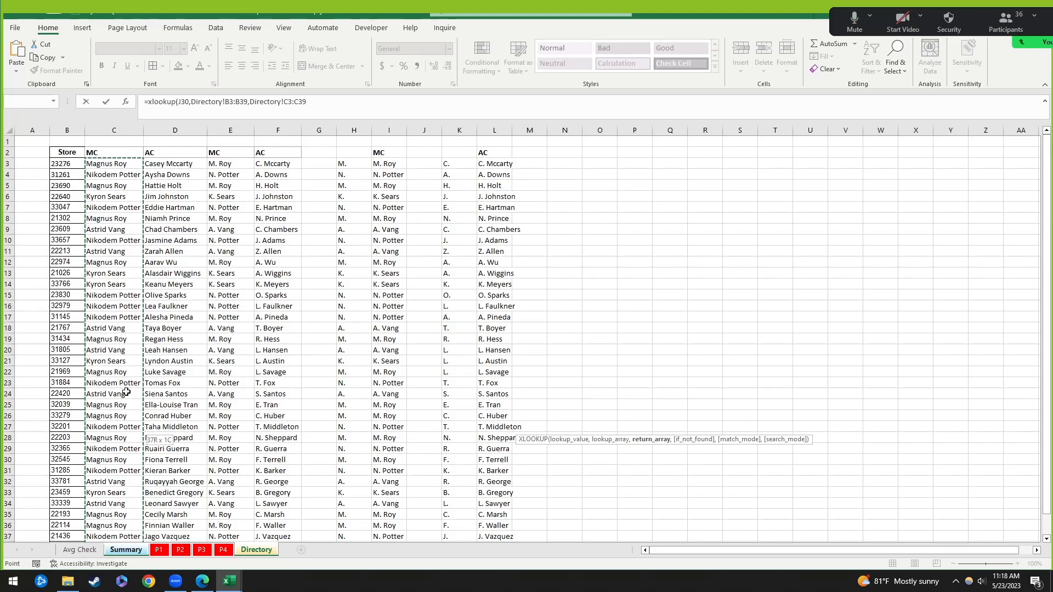
pyautogui.press('Return')
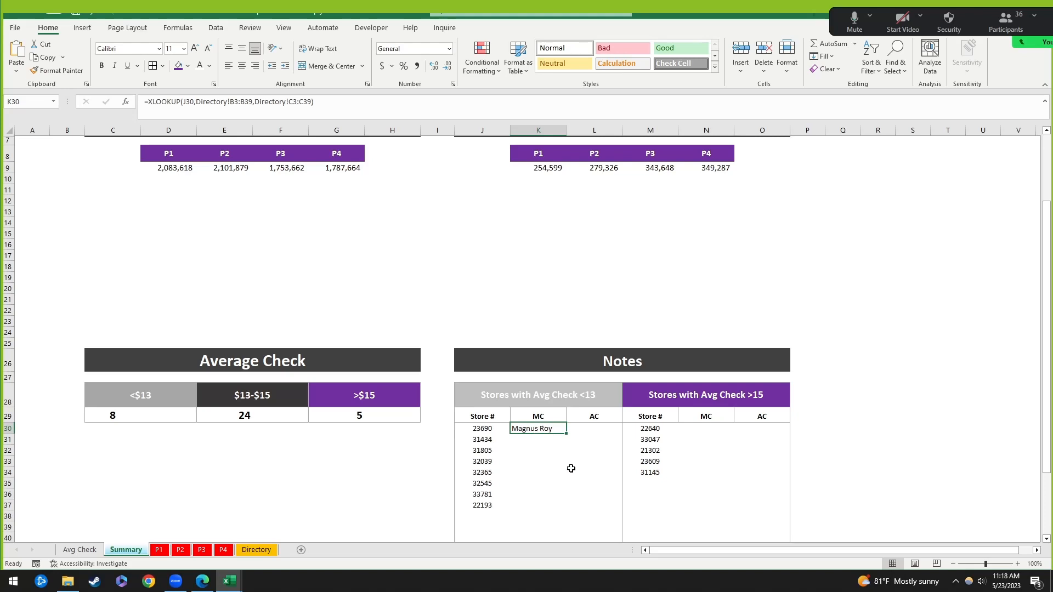
# Step: Fill the K30 lookup formula down to K31:K37 using Paste Special > Formulas
pyautogui.hotkey('ctrl', 'c')
pyautogui.keyDown('shift'); pyautogui.click(544, 506); pyautogui.keyUp('shift')
pyautogui.hotkey('ctrl', 'alt', 'v')
pyautogui.press('f')
pyautogui.press('Return')
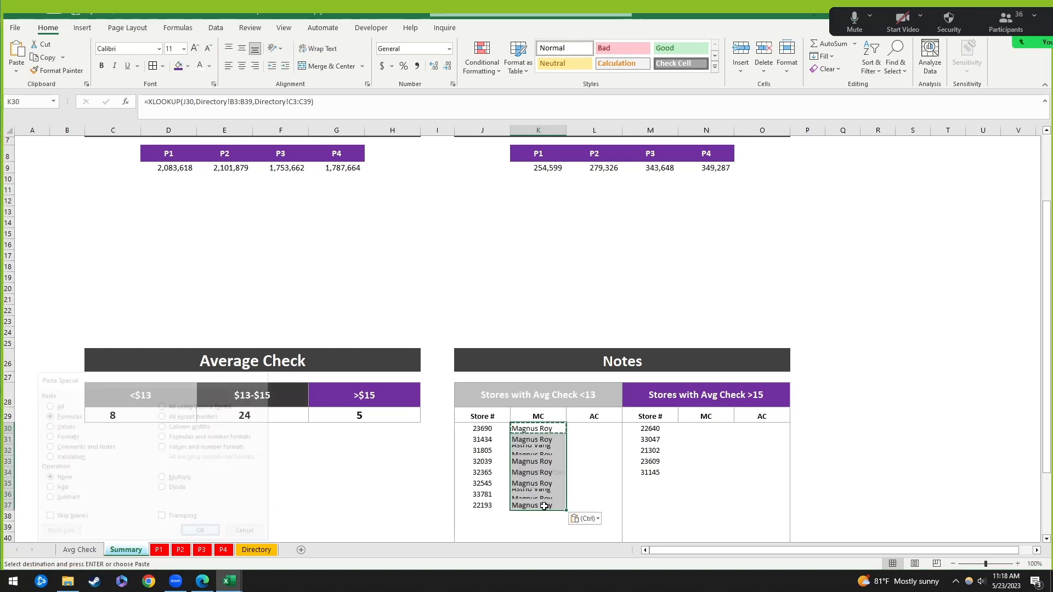
pyautogui.click(571, 474)
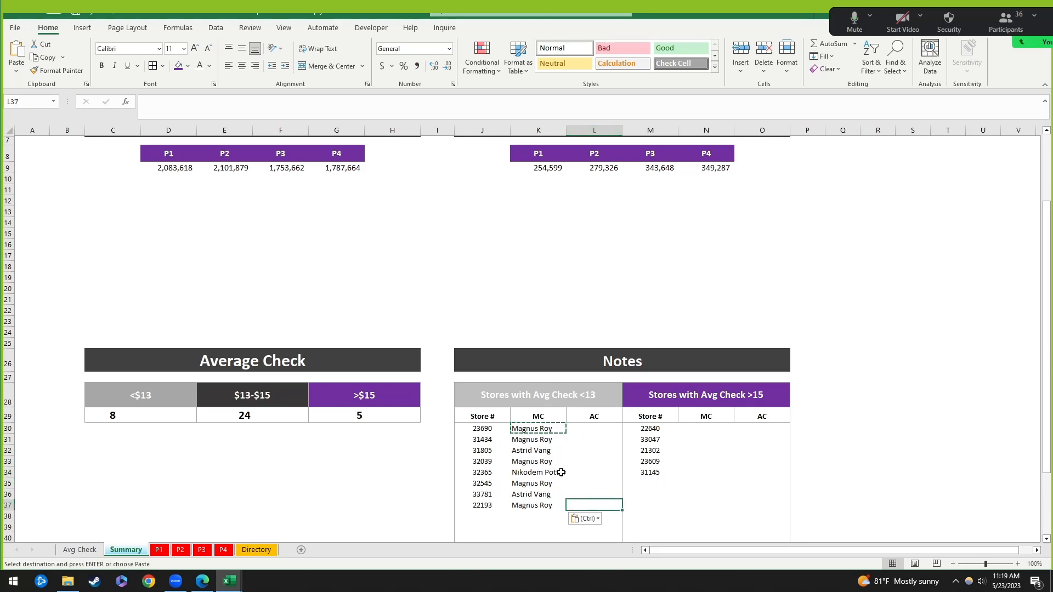
pyautogui.press('Left')
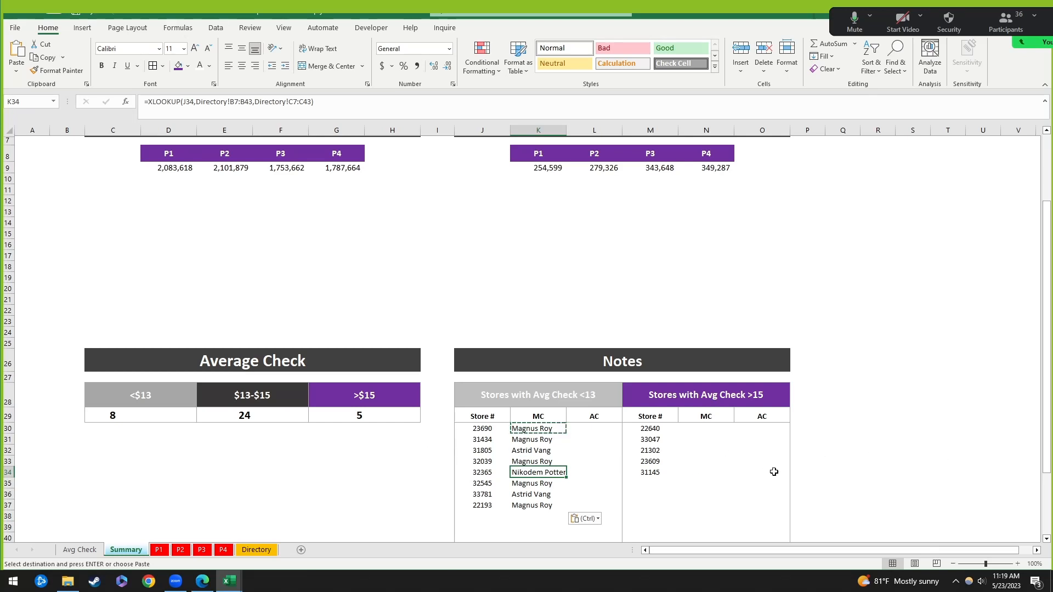
# Step: Clear all eight MC lookup results from K30:K37
pyautogui.moveTo(540, 428); pyautogui.dragTo(549, 506)
pyautogui.click(546, 428)
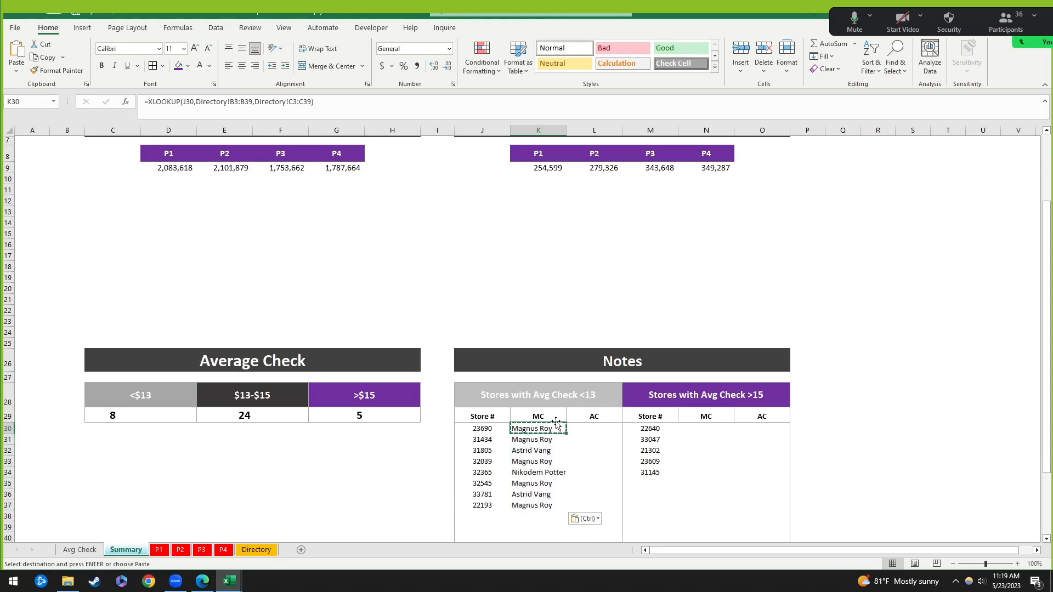
pyautogui.moveTo(540, 507); pyautogui.dragTo(541, 506)
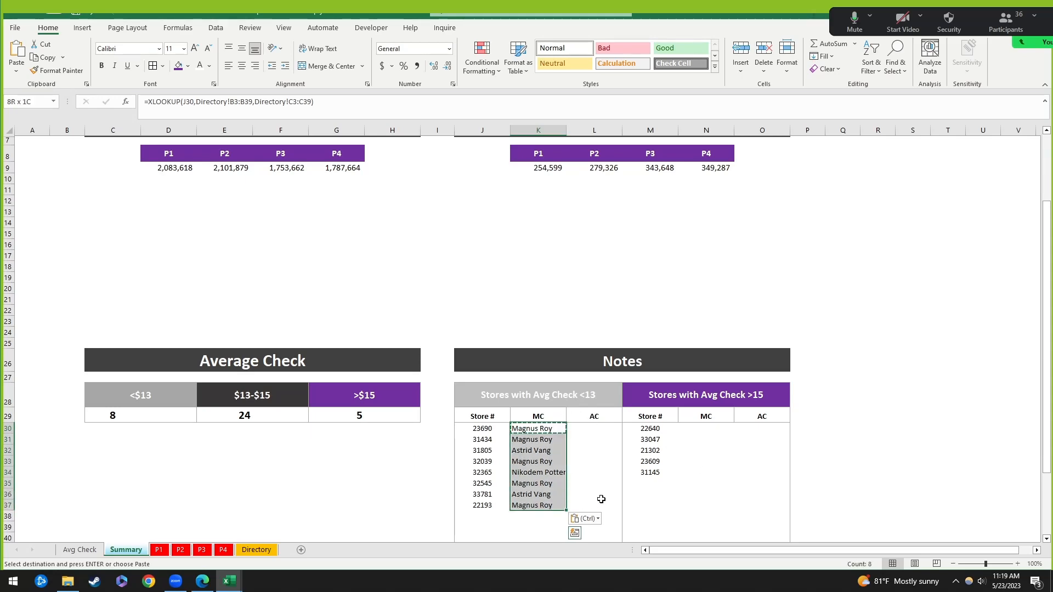
pyautogui.press('Delete')
pyautogui.click(538, 429)
# Step: Compare E3's abbreviated MC formula with I3 and the full name in C3 on Directory, then return to Summary
pyautogui.click(267, 551)
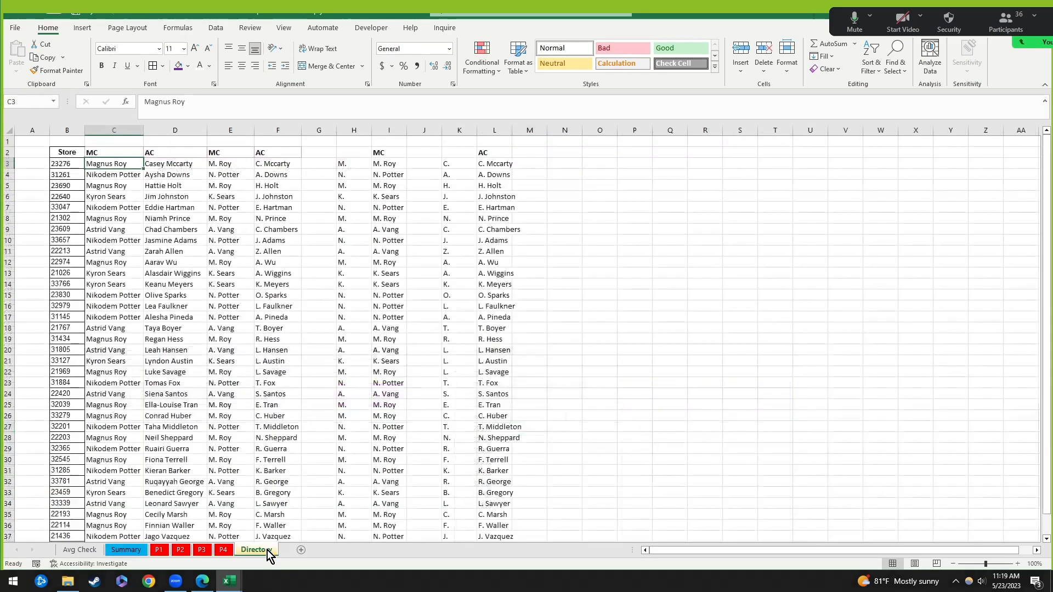
pyautogui.click(451, 229)
pyautogui.click(384, 164)
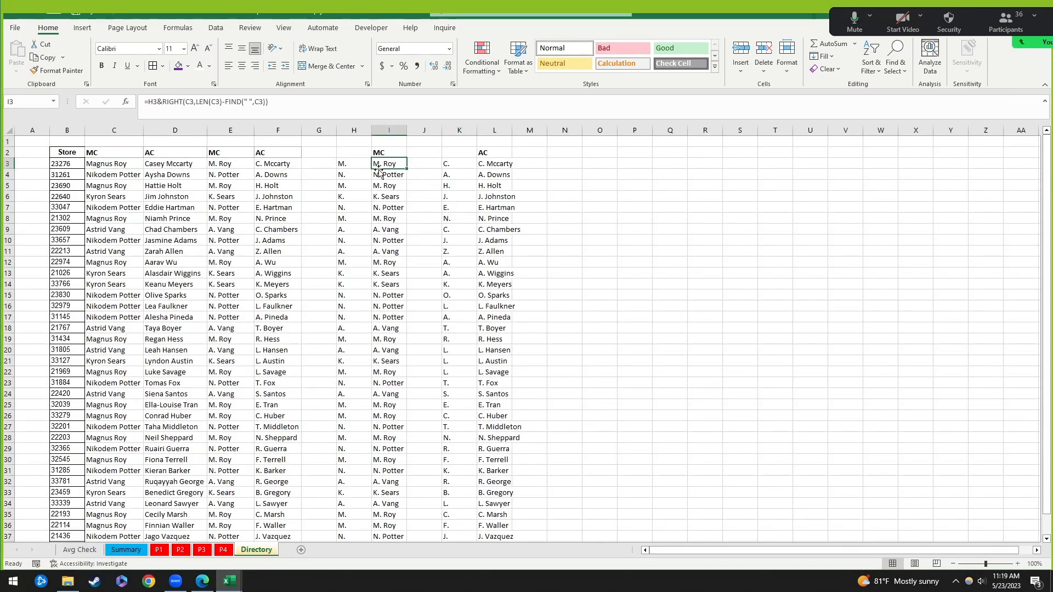
pyautogui.click(229, 167)
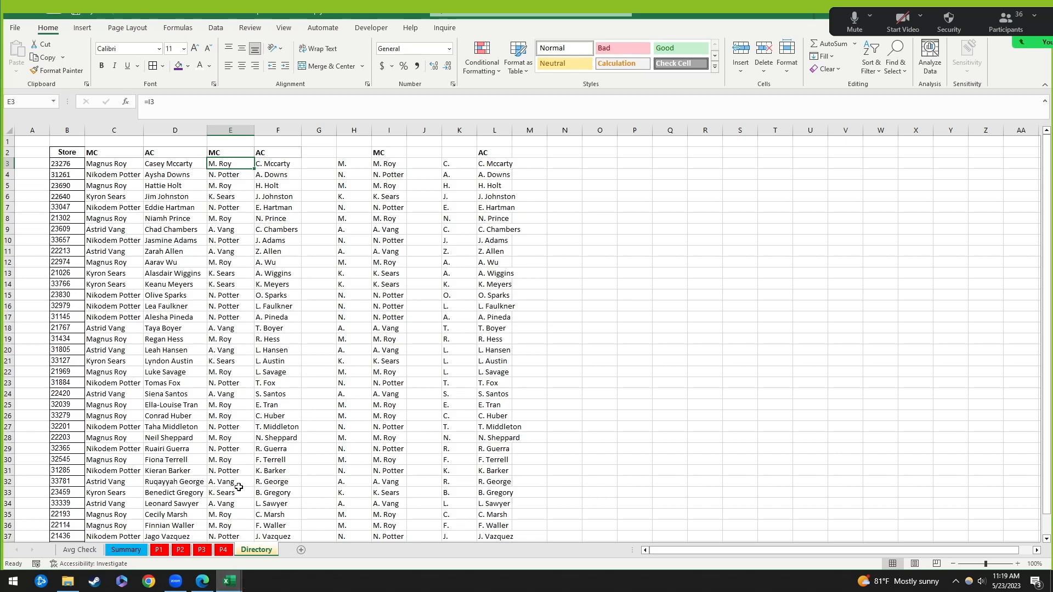
pyautogui.click(115, 166)
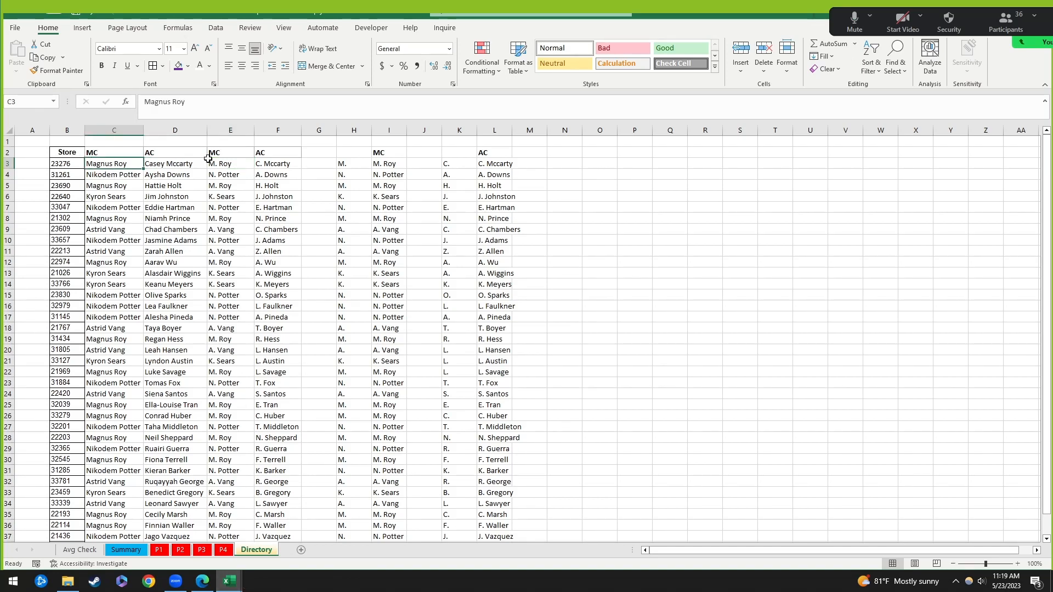
pyautogui.click(220, 164)
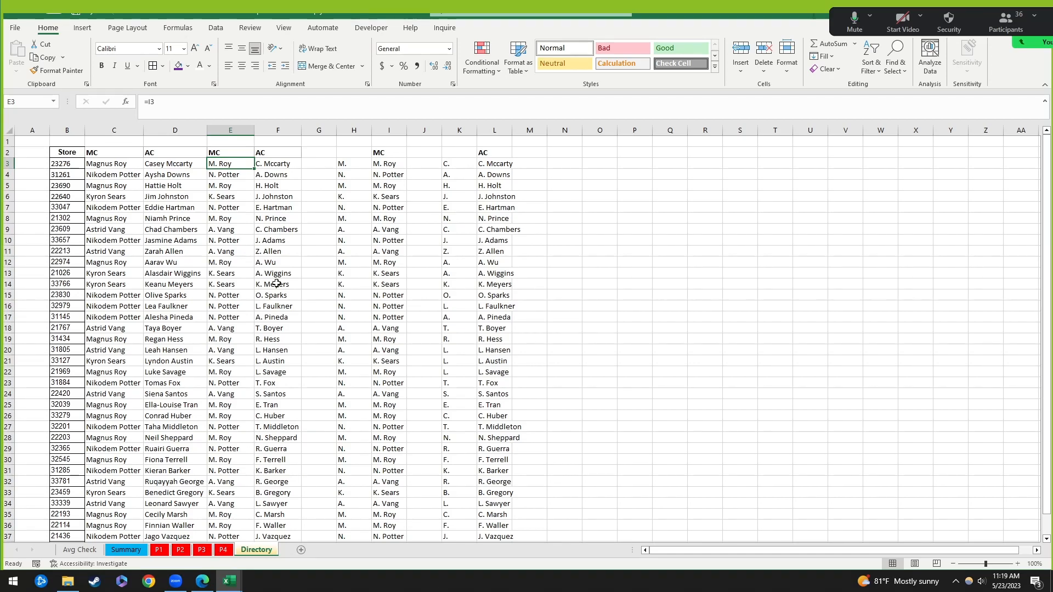
pyautogui.click(137, 551)
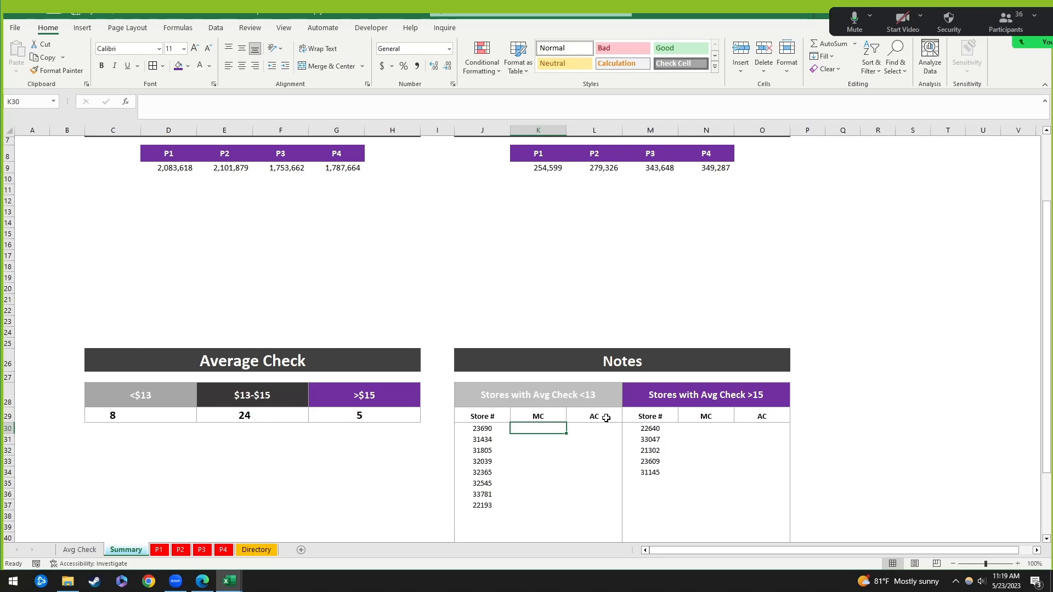
# Step: Start an XLOOKUP in K30 with lookup value J30 and lookup range Directory!B3:B39
pyautogui.write('=xlook')
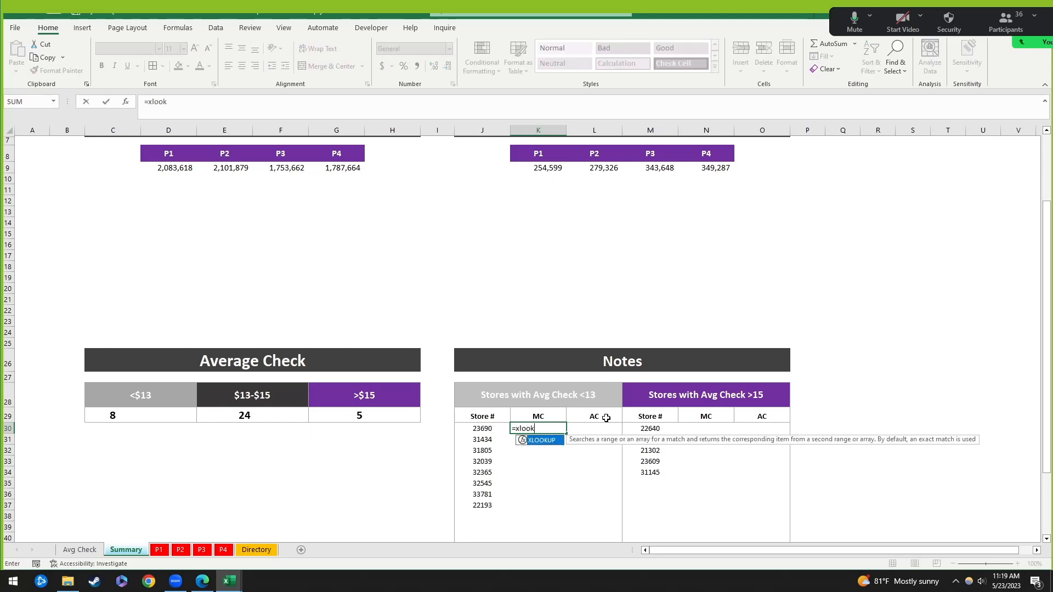
pyautogui.write('up(')
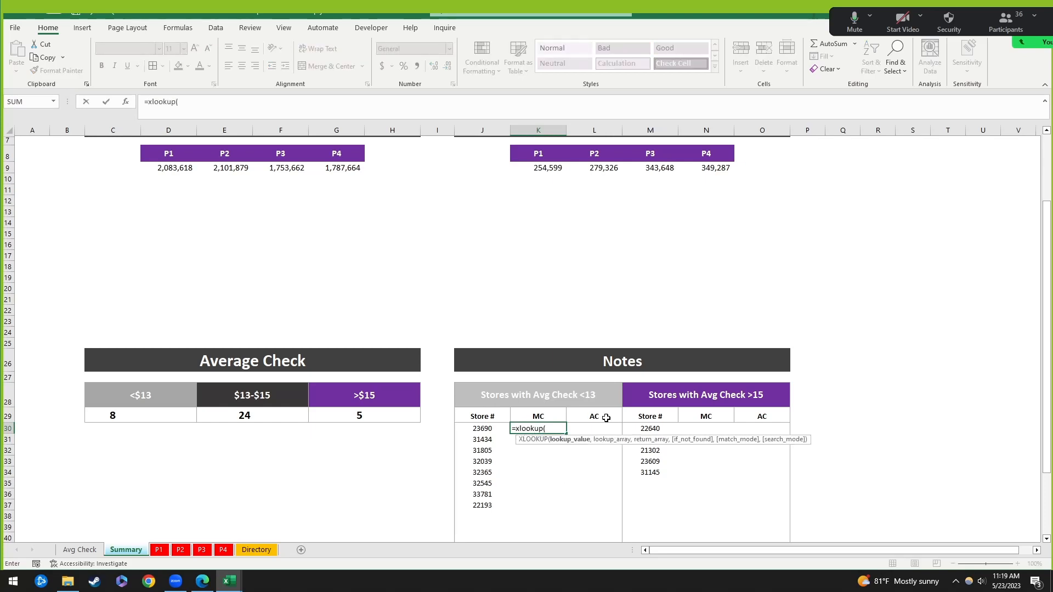
pyautogui.click(489, 430)
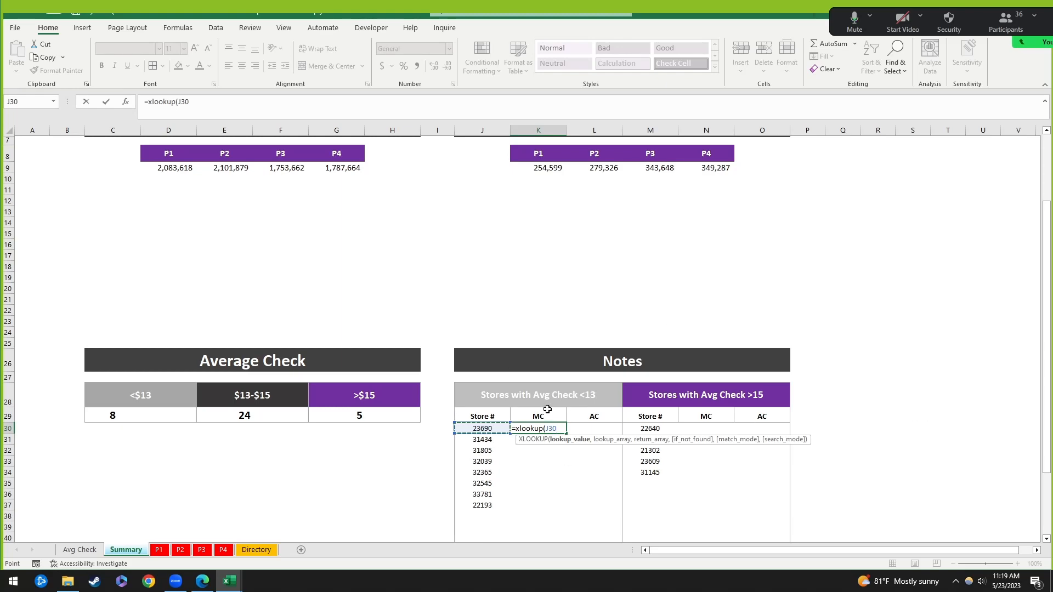
pyautogui.write(',')
pyautogui.click(271, 552)
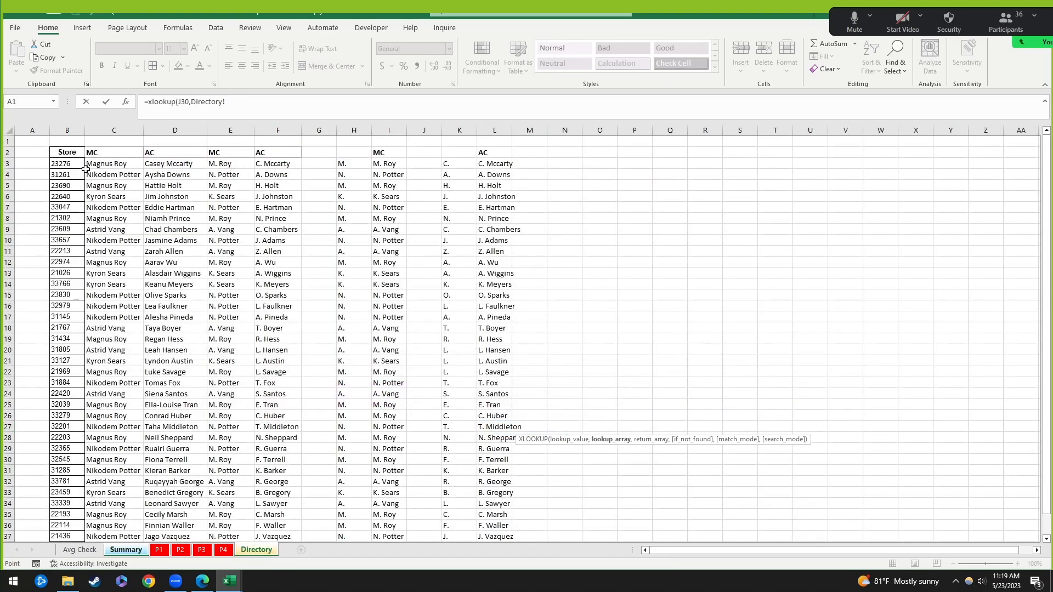
pyautogui.click(67, 163)
pyautogui.moveTo(66, 163); pyautogui.dragTo(70, 461)
pyautogui.scroll(3, 69, 461)
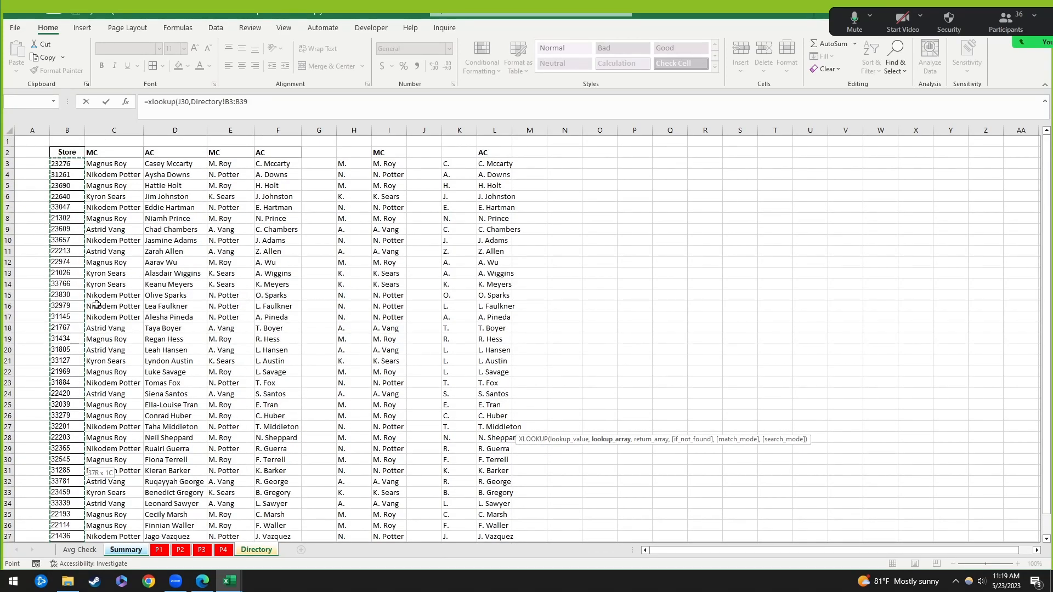
pyautogui.write(',')
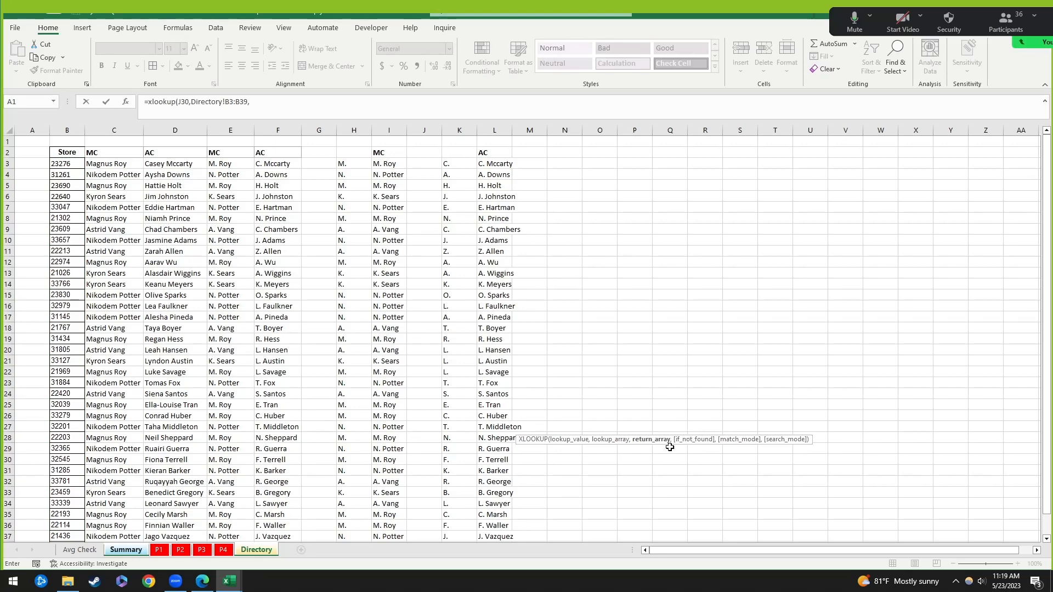
# Step: Return abbreviated MC names from Directory!E3:E39, then copy the formula for K30:K37
pyautogui.click(234, 163)
pyautogui.scroll(-4, 236, 204)
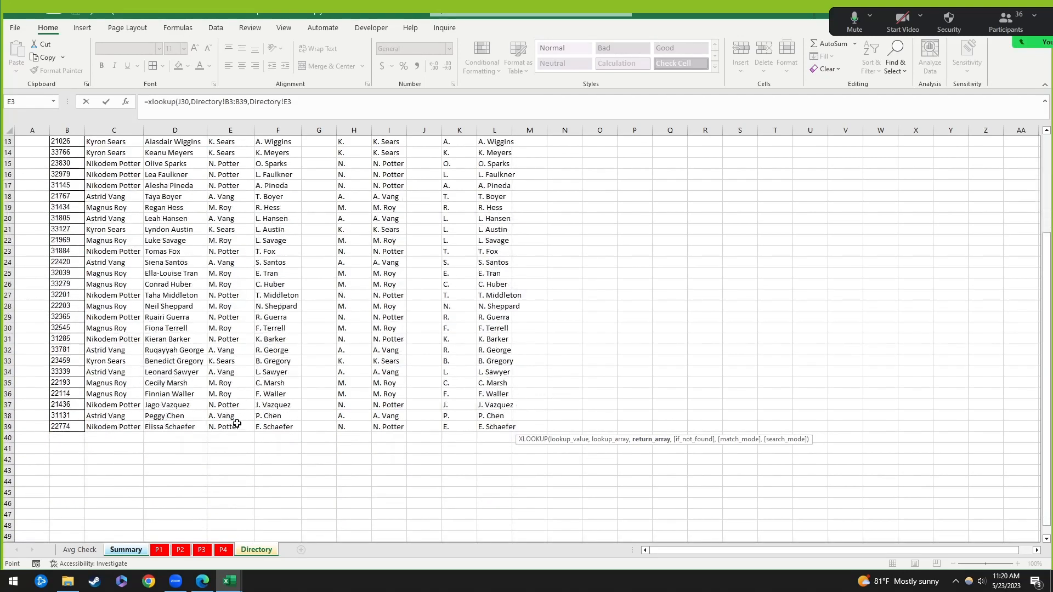
pyautogui.moveTo(237, 424); pyautogui.dragTo(238, 427)
pyautogui.scroll(4, 241, 395)
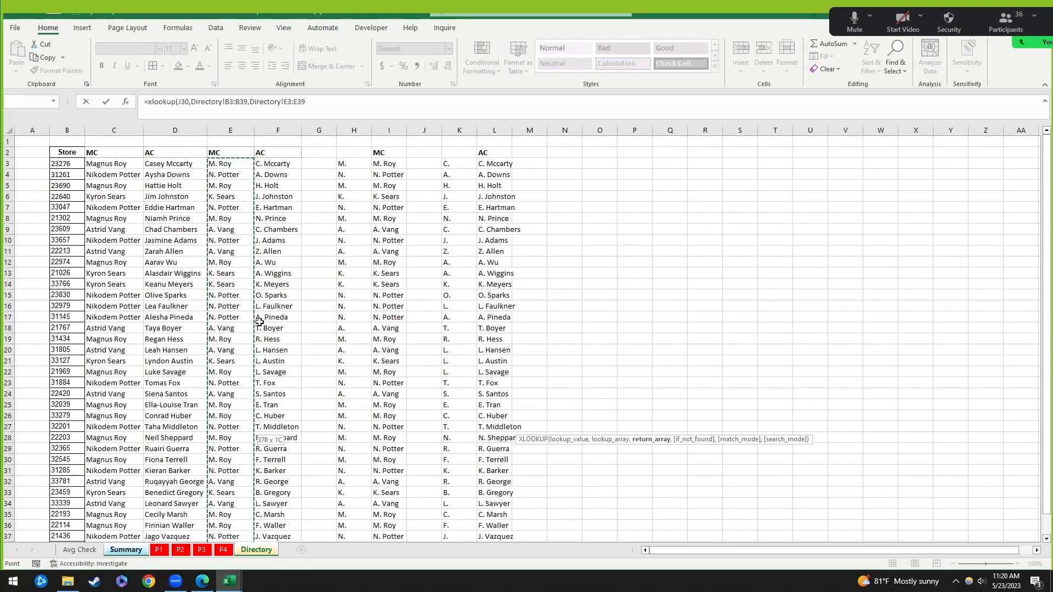
pyautogui.press('Return')
pyautogui.press('Up')
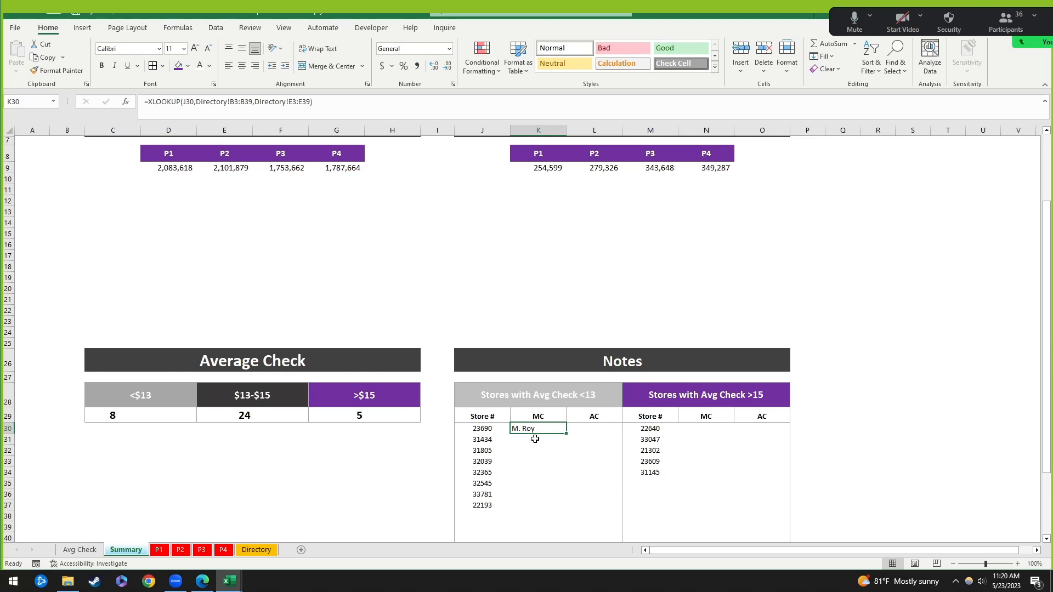
pyautogui.hotkey('ctrl', 'c')
pyautogui.keyDown('shift'); pyautogui.click(541, 505); pyautogui.keyUp('shift')
# Step: Paste the MC lookup down the column, then review the store-number and first MC formulas
pyautogui.hotkey('ctrl', 'v')
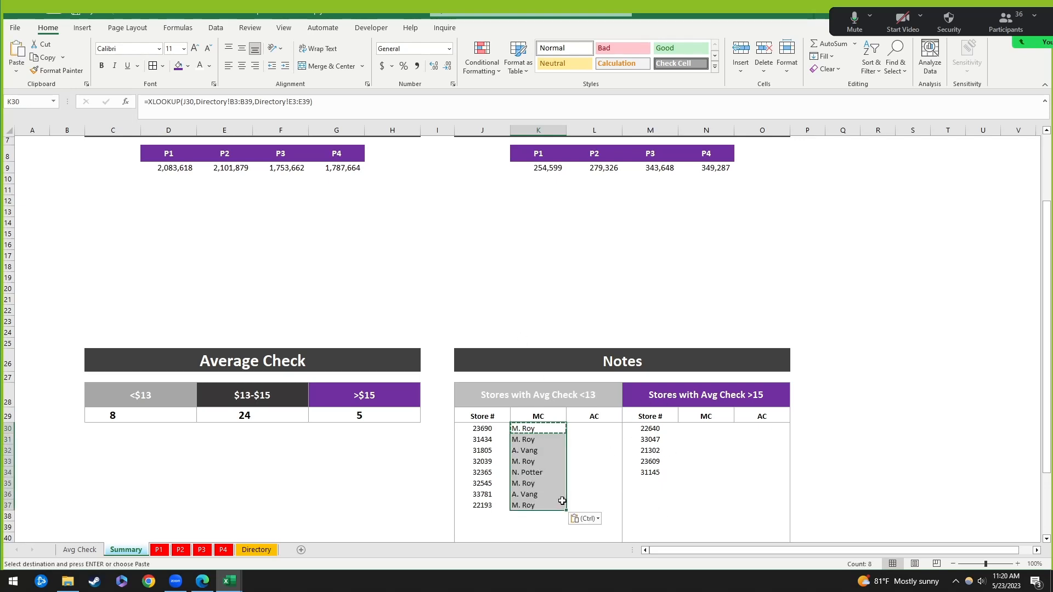
pyautogui.click(536, 430)
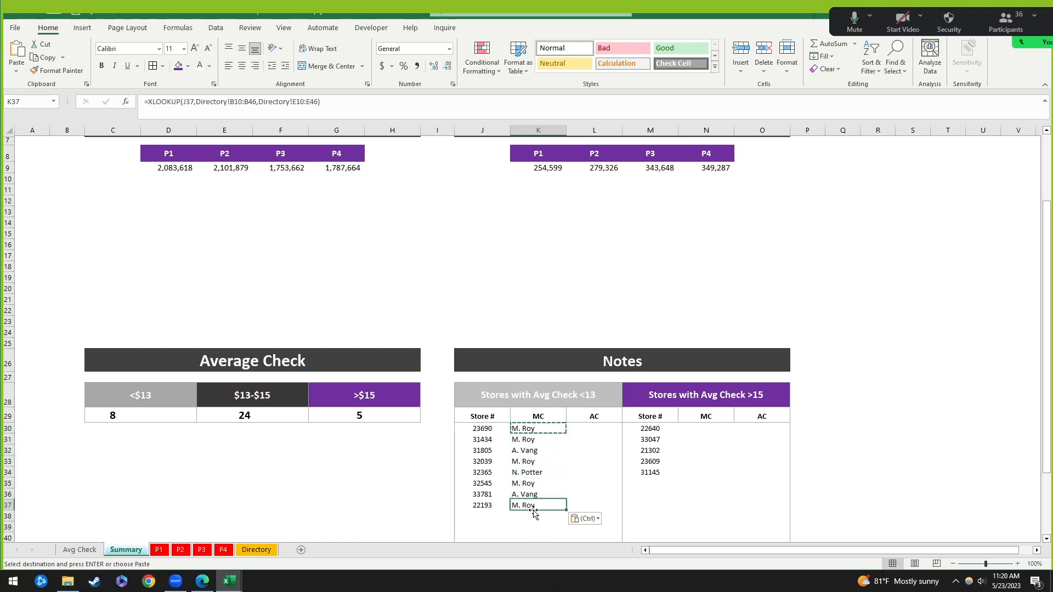
pyautogui.click(483, 506)
pyautogui.click(545, 432)
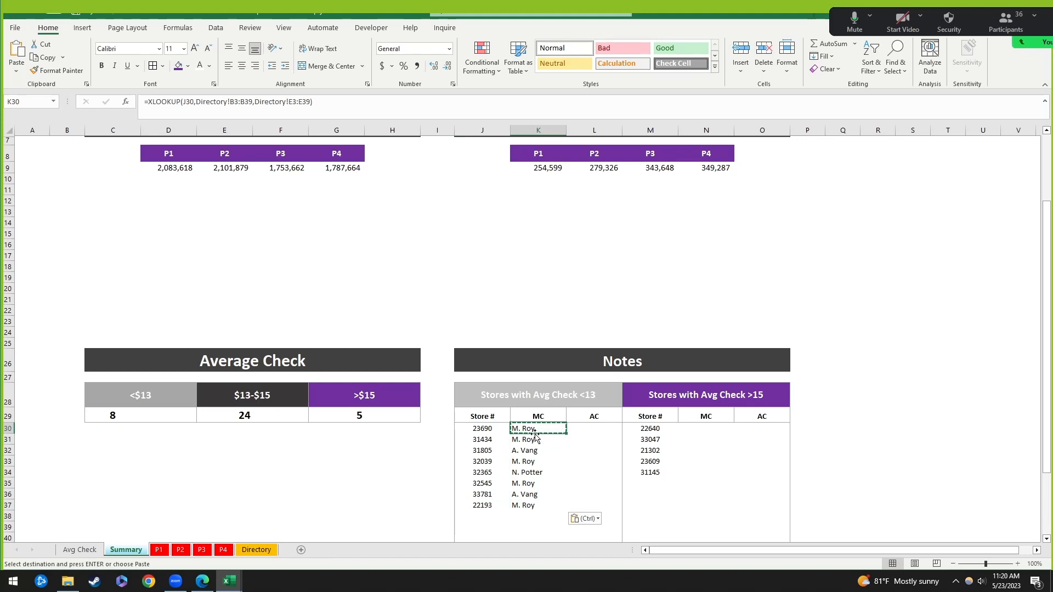
# Step: Lock Directory!$B$3:$B$39 and $E$3:$E$39 as absolute references in the K30 MC formula
pyautogui.click(235, 104)
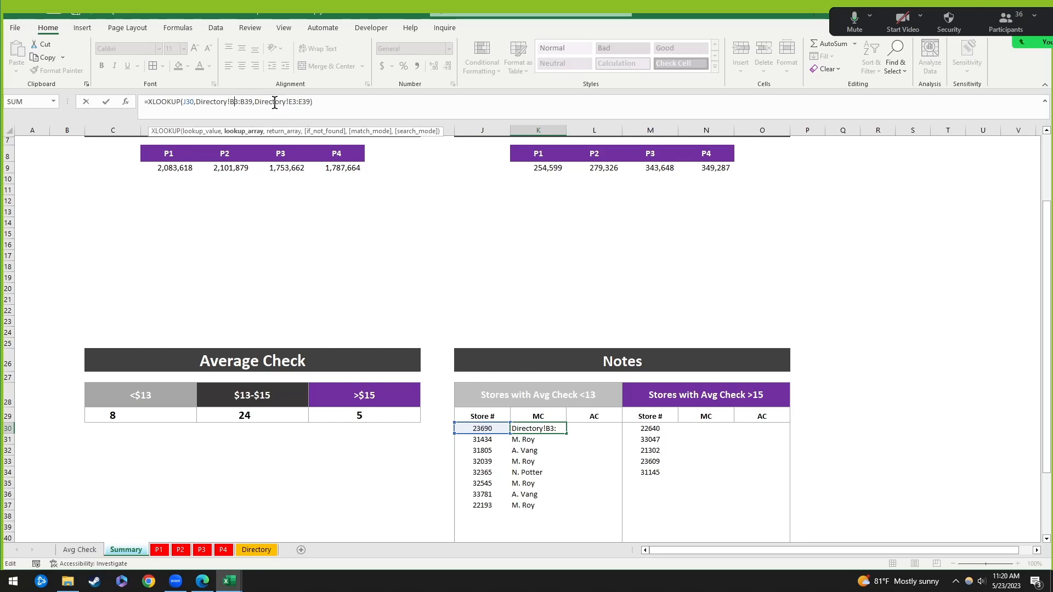
pyautogui.click(253, 100)
pyautogui.click(293, 102)
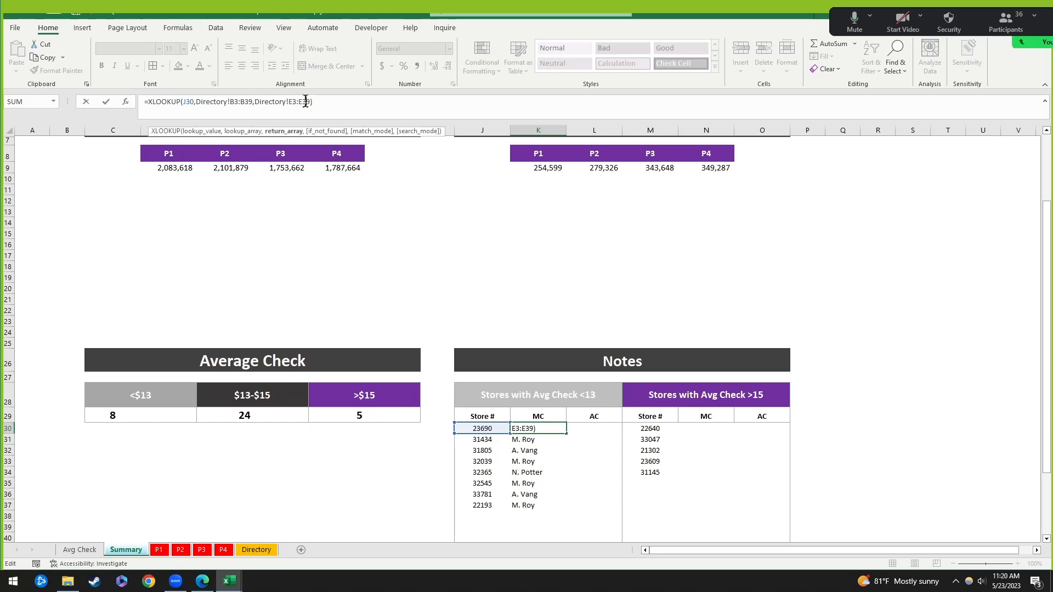
pyautogui.click(232, 101)
pyautogui.press('F4')
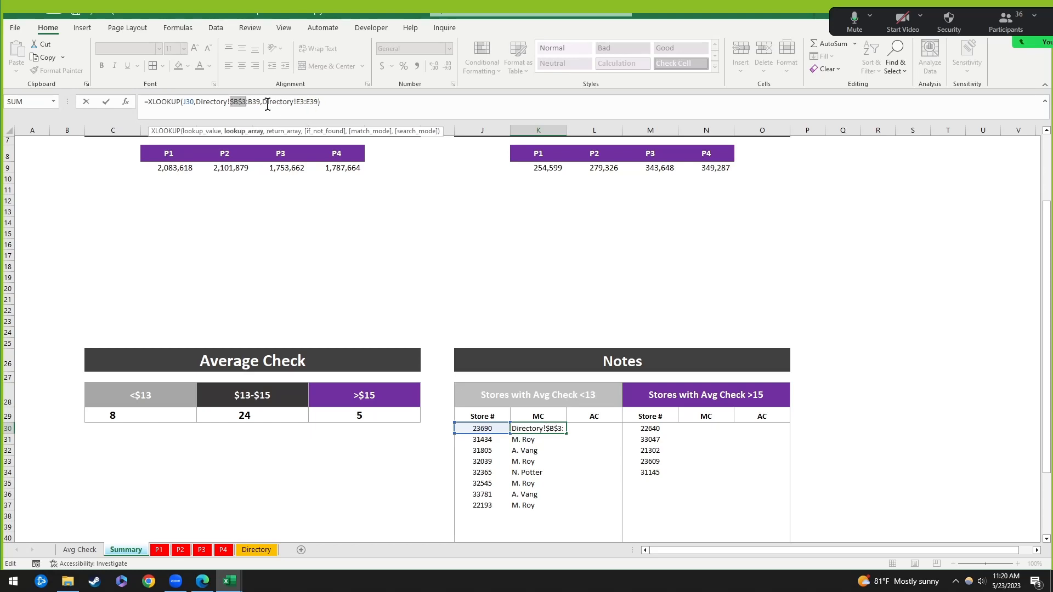
pyautogui.click(260, 102)
pyautogui.press('F4')
pyautogui.click(308, 102)
pyautogui.press('F4')
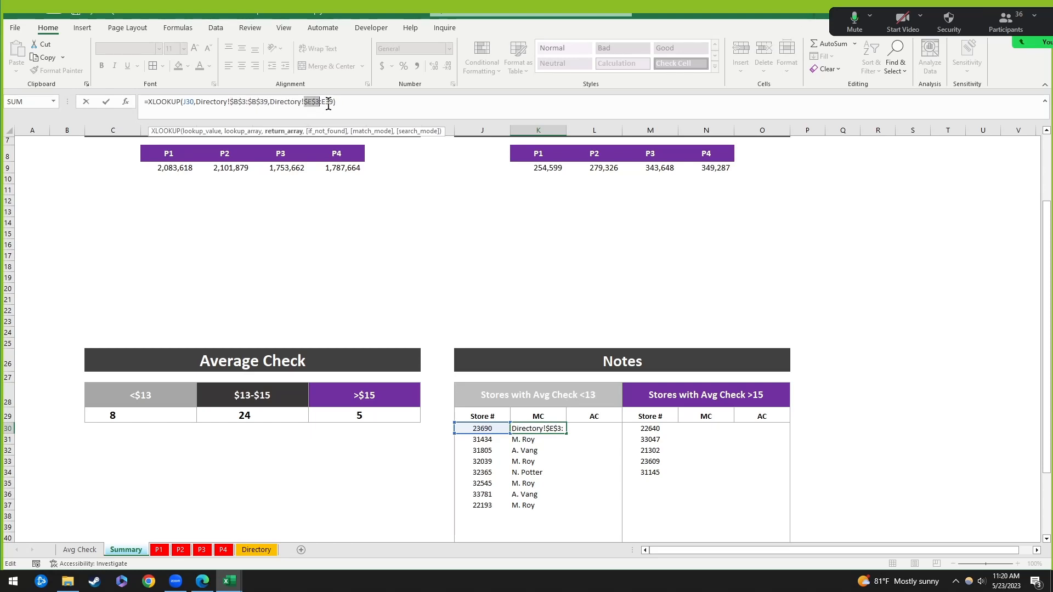
pyautogui.click(332, 101)
pyautogui.press('F4')
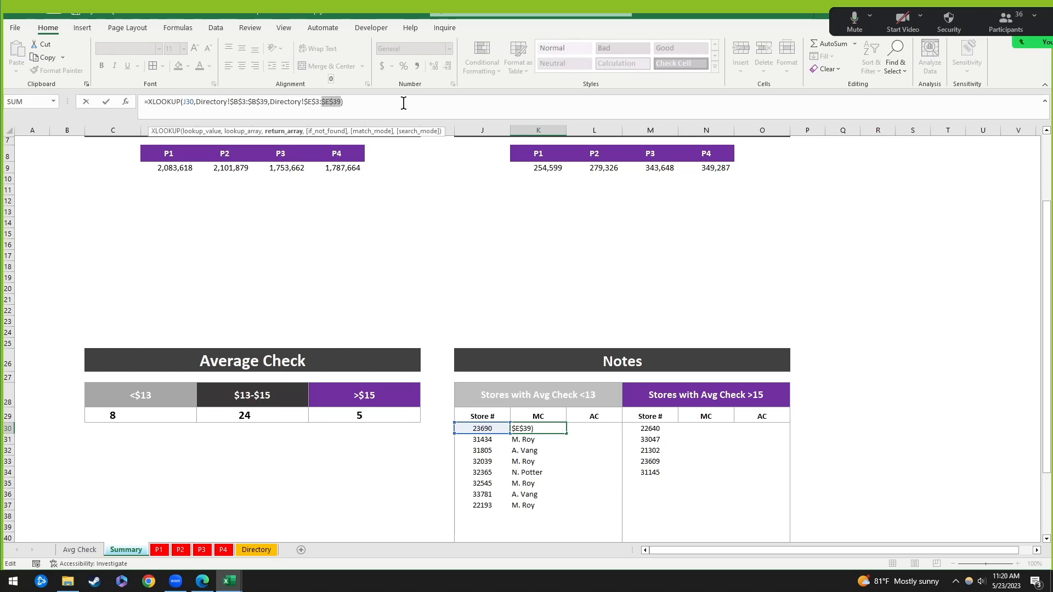
pyautogui.moveTo(497, 433)
pyautogui.mouseDown()
pyautogui.moveTo(498, 456)
pyautogui.moveTo(489, 427)
pyautogui.mouseUp()
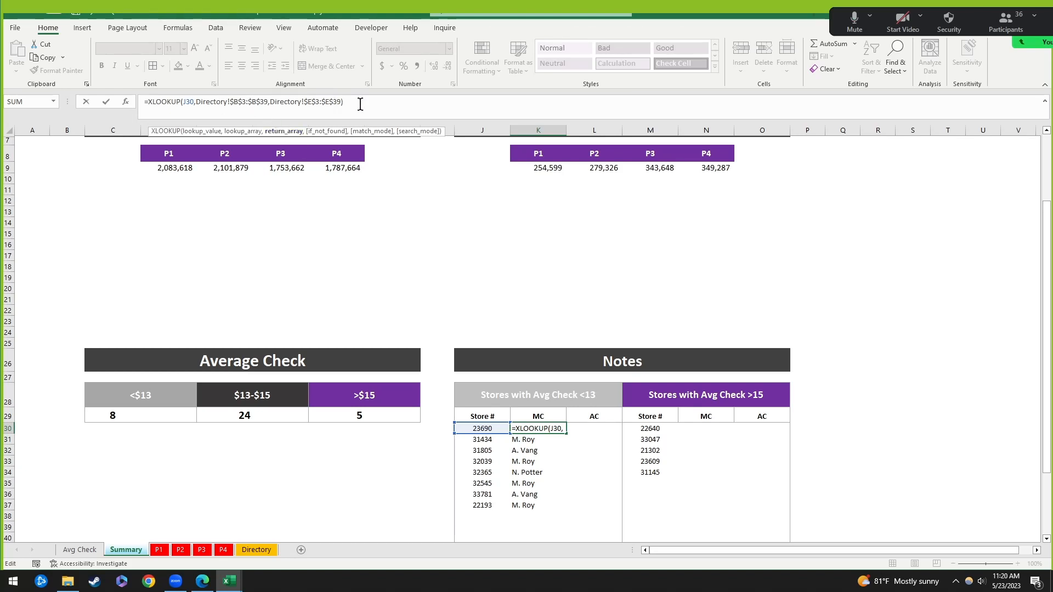
pyautogui.press('Return')
# Step: Copy the K30 formula and paste it as formulas only down K30:K37
pyautogui.press('Up')
pyautogui.hotkey('ctrl', 'c')
pyautogui.hotkey('shift', 'Down')
pyautogui.hotkey('shift', 'Down')
pyautogui.hotkey('shift', 'Down')
pyautogui.hotkey('shift', 'Down')
pyautogui.hotkey('shift', 'Down')
pyautogui.hotkey('shift', 'Down')
pyautogui.hotkey('shift', 'Down')
pyautogui.hotkey('ctrl', 'v')
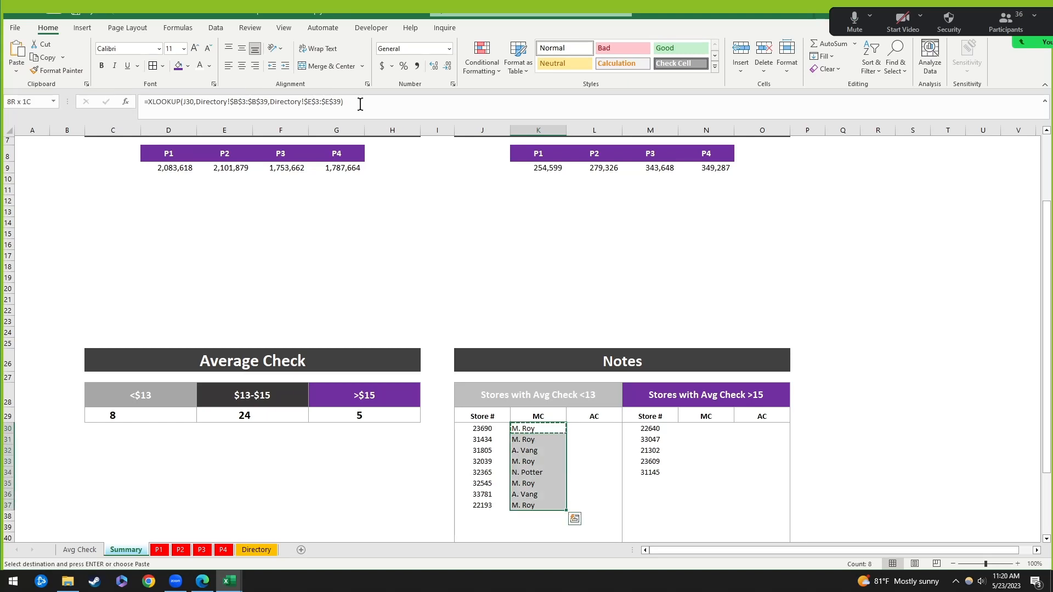
pyautogui.hotkey('ctrl', 'alt', 'v')
pyautogui.press('f')
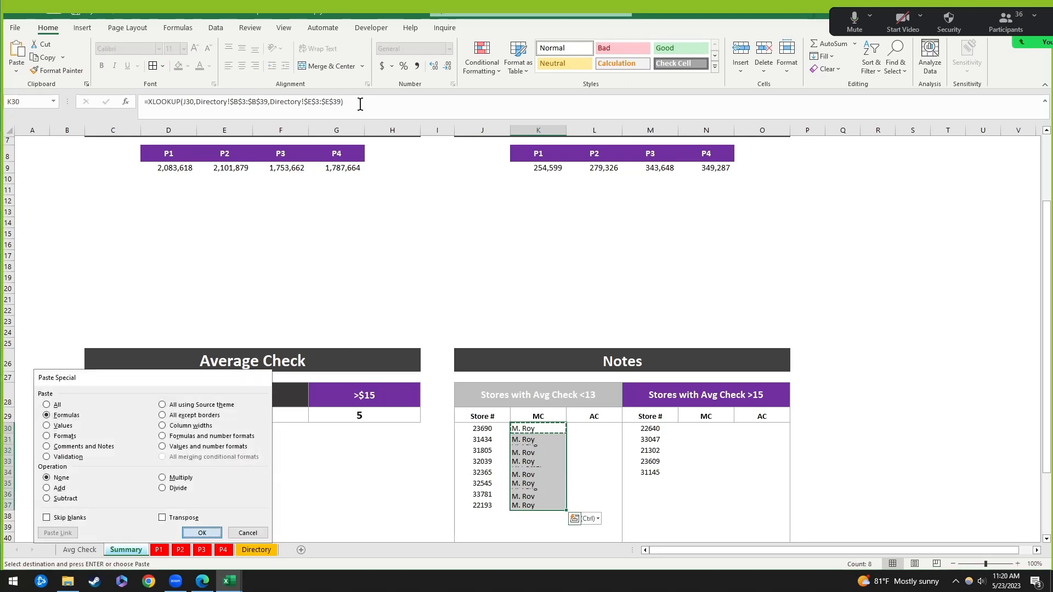
pyautogui.press('Return')
# Step: Spot-check the copied MC formulas in several rows of the column
pyautogui.click(582, 474)
pyautogui.click(549, 441)
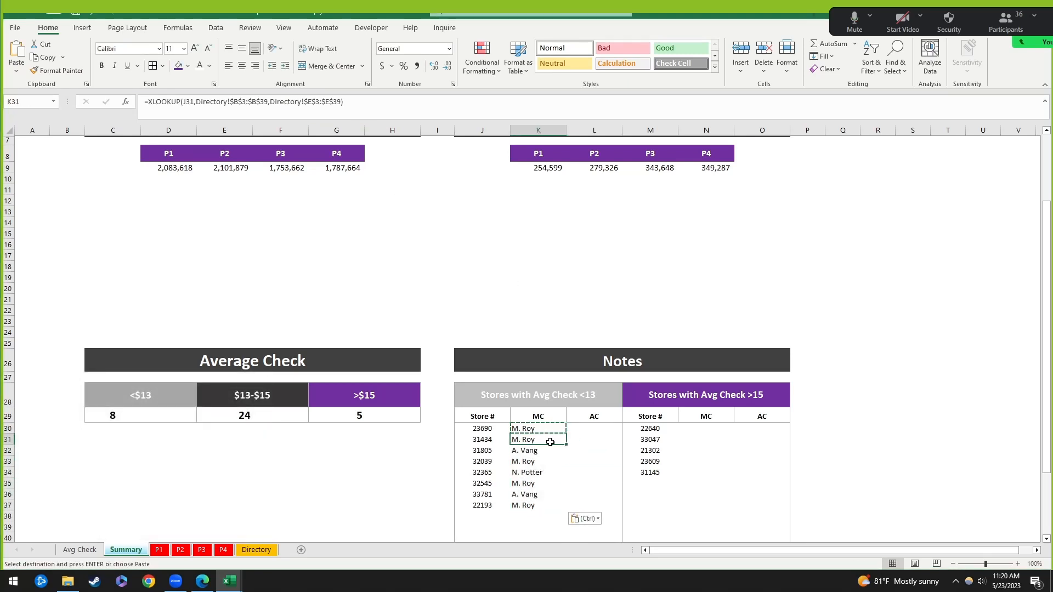
pyautogui.click(538, 427)
pyautogui.click(526, 460)
pyautogui.click(587, 431)
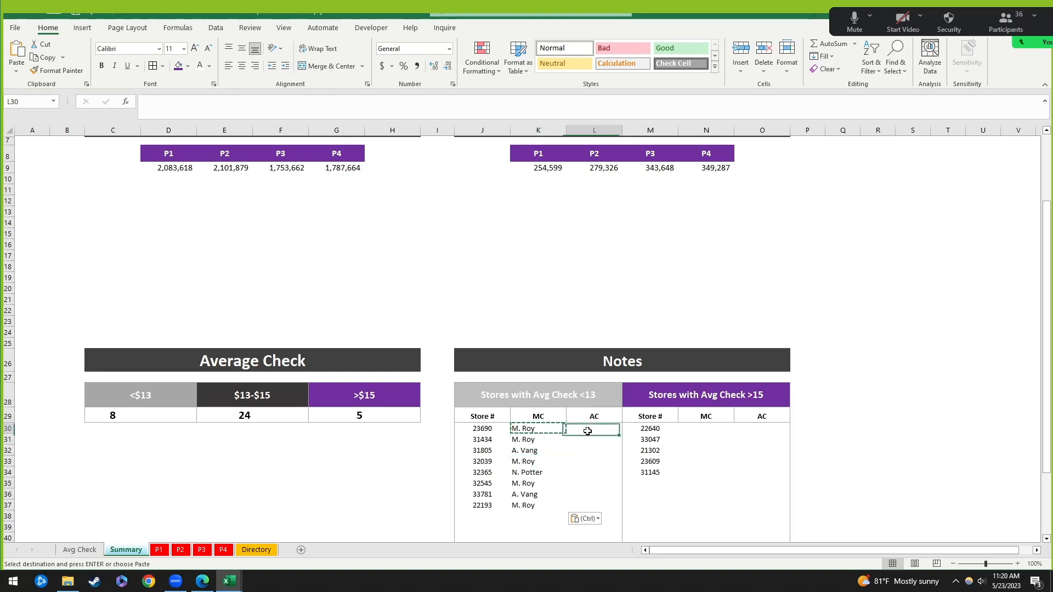
# Step: Copy the MC lookup formula text from K30 into the first AC cell L30
pyautogui.click(537, 430)
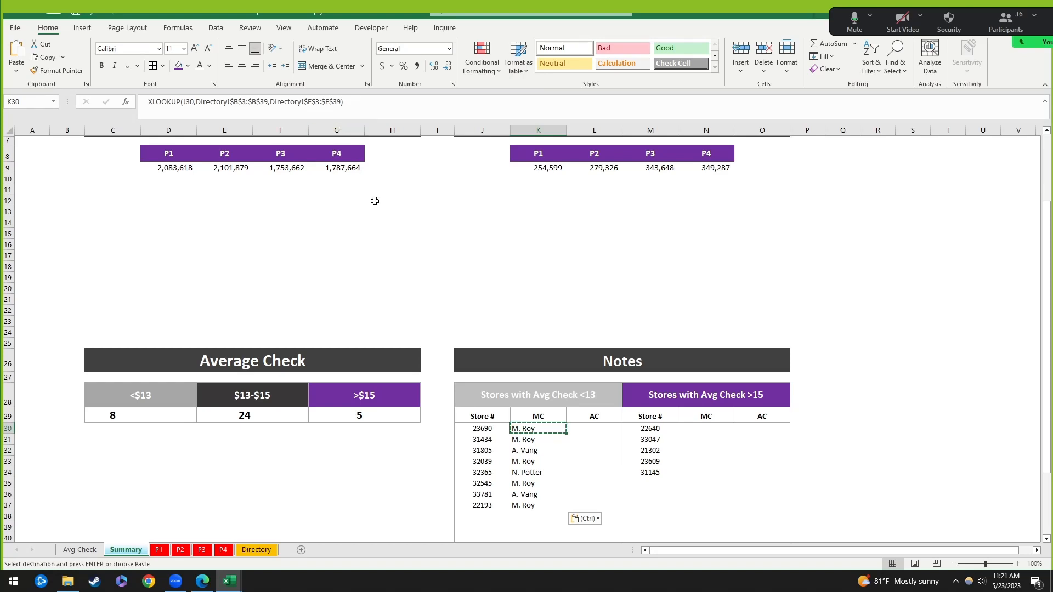
pyautogui.moveTo(351, 101); pyautogui.dragTo(140, 100)
pyautogui.hotkey('ctrl', 'c')
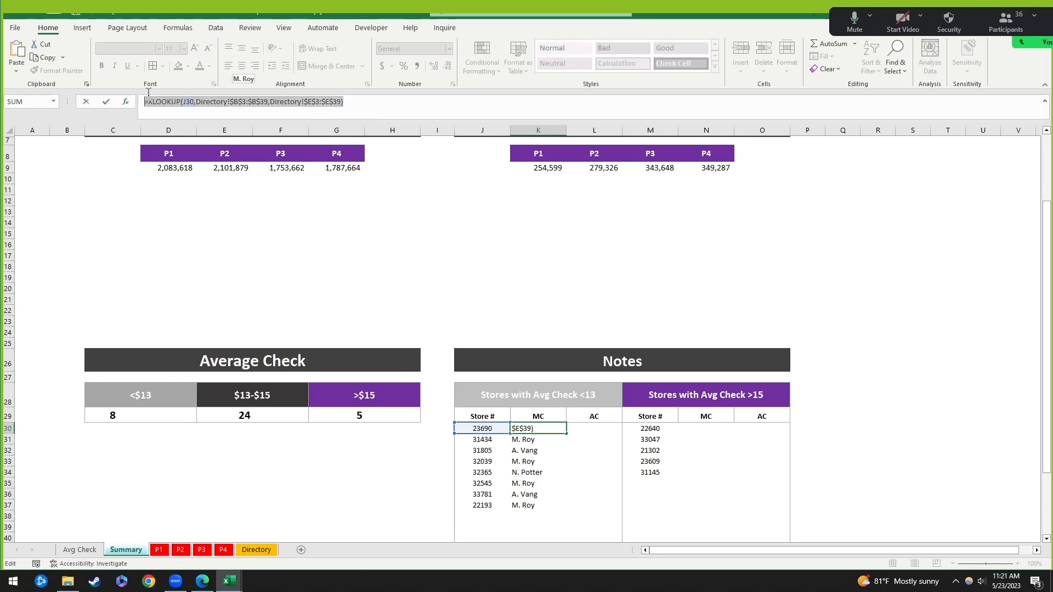
pyautogui.press('Tab')
pyautogui.hotkey('ctrl', 'v')
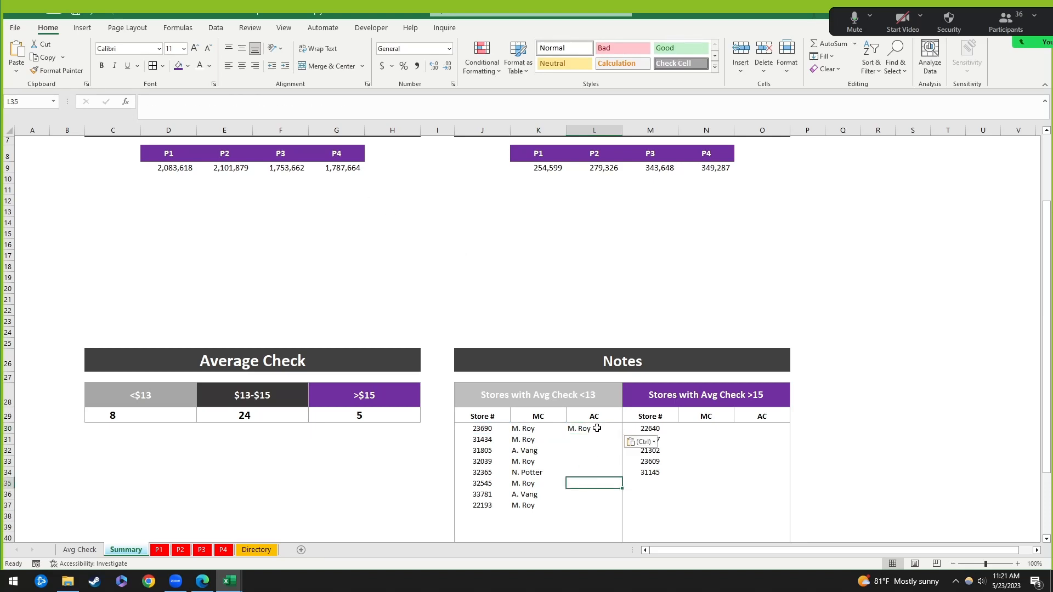
# Step: Confirm on the Directory sheet that the AC names sit in column F
pyautogui.click(352, 102)
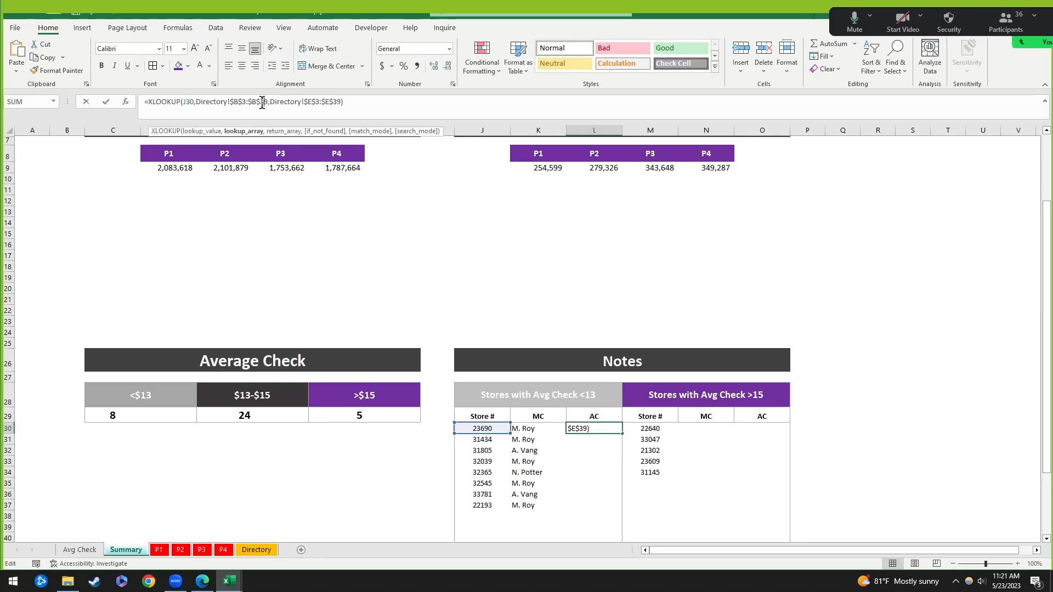
pyautogui.click(312, 102)
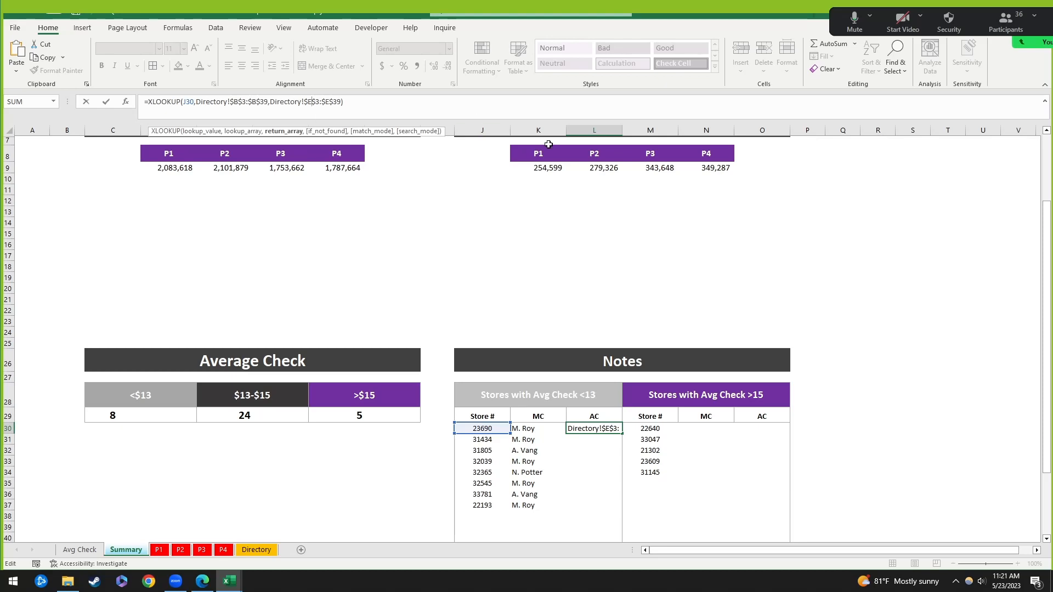
pyautogui.click(256, 552)
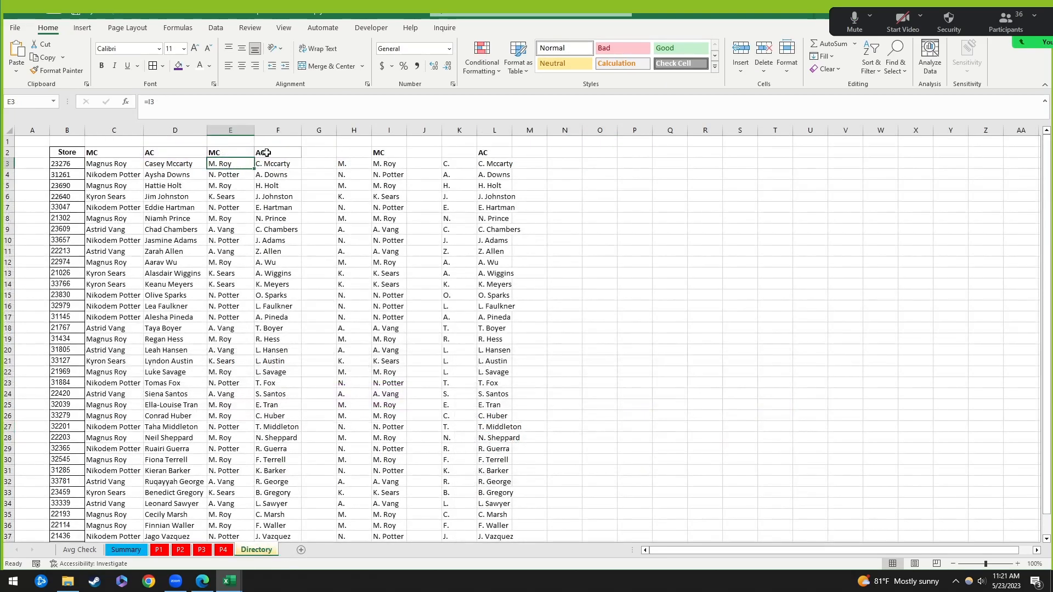
pyautogui.click(230, 131)
pyautogui.click(277, 131)
pyautogui.click(231, 131)
pyautogui.click(277, 131)
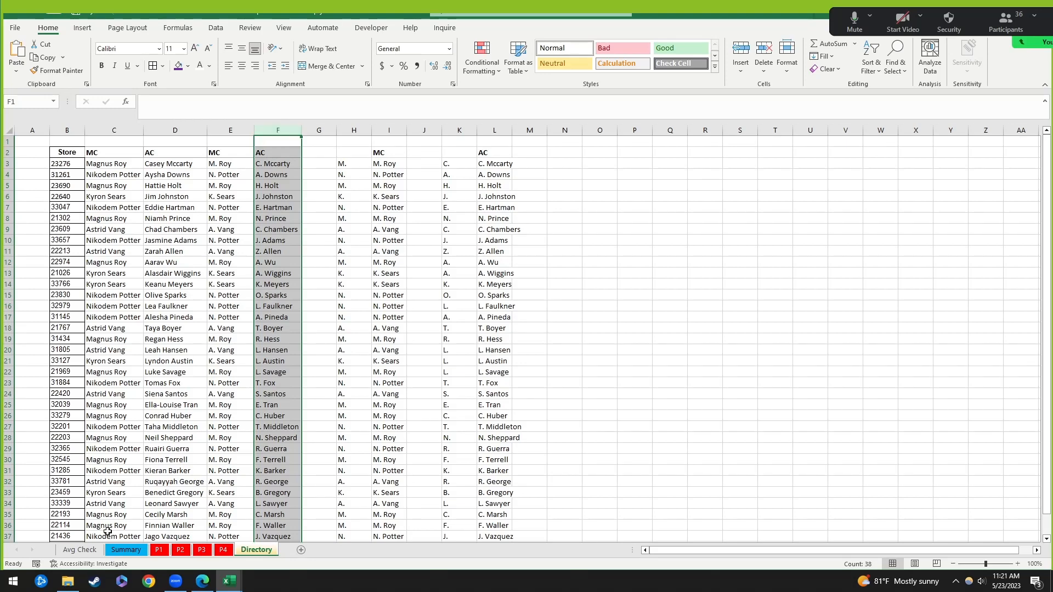
pyautogui.click(81, 551)
pyautogui.click(125, 550)
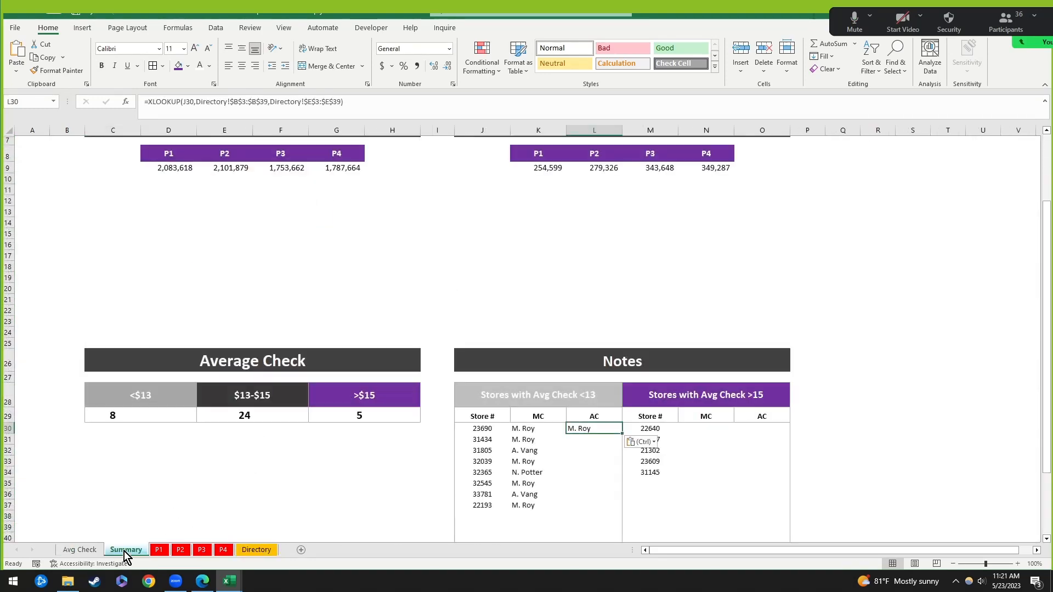
pyautogui.click(582, 458)
pyautogui.click(544, 431)
pyautogui.click(586, 428)
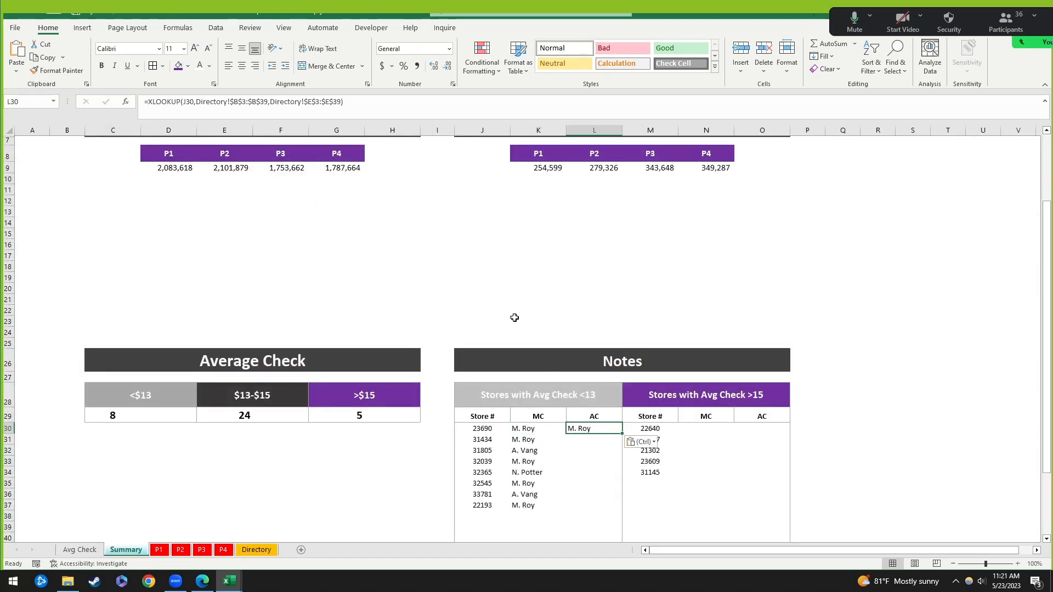
# Step: Change L30's return range from $E$3:$E$39 to $F$3:$F$39
pyautogui.click(312, 102)
pyautogui.press('BackSpace')
pyautogui.write('f')
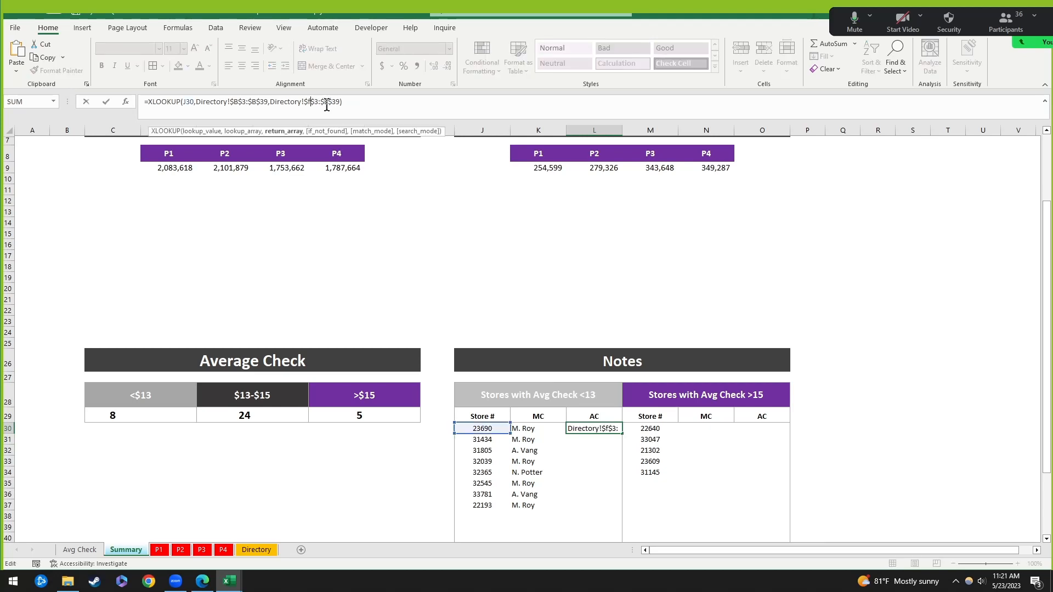
pyautogui.click(327, 103)
pyautogui.press('BackSpace')
pyautogui.write('f')
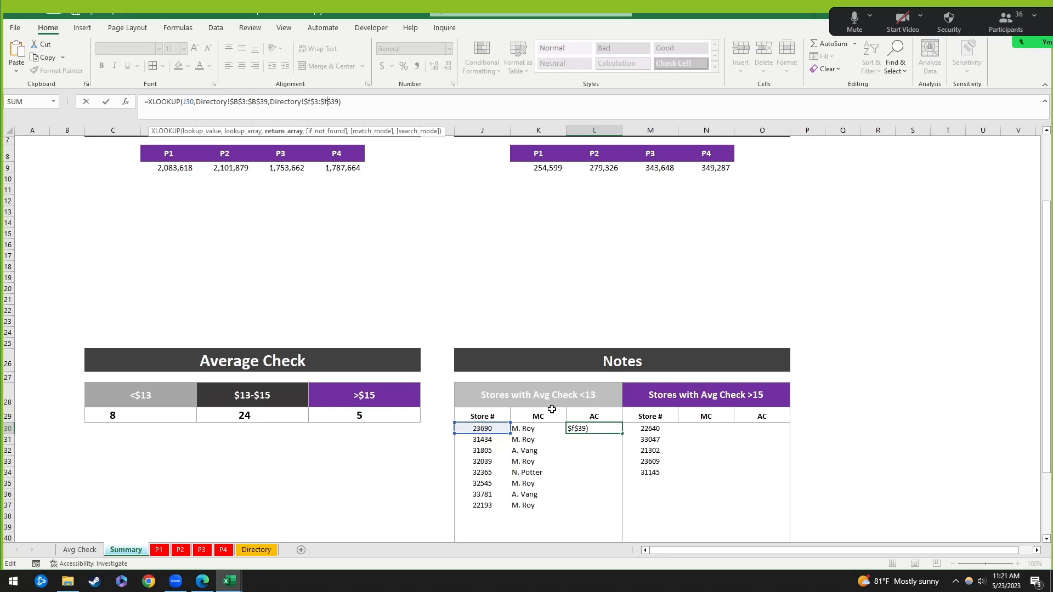
pyautogui.hotkey('ctrl', 'Return')
# Step: Paste the AC formula down L30:L37, then undo the fill
pyautogui.hotkey('ctrl', 'c')
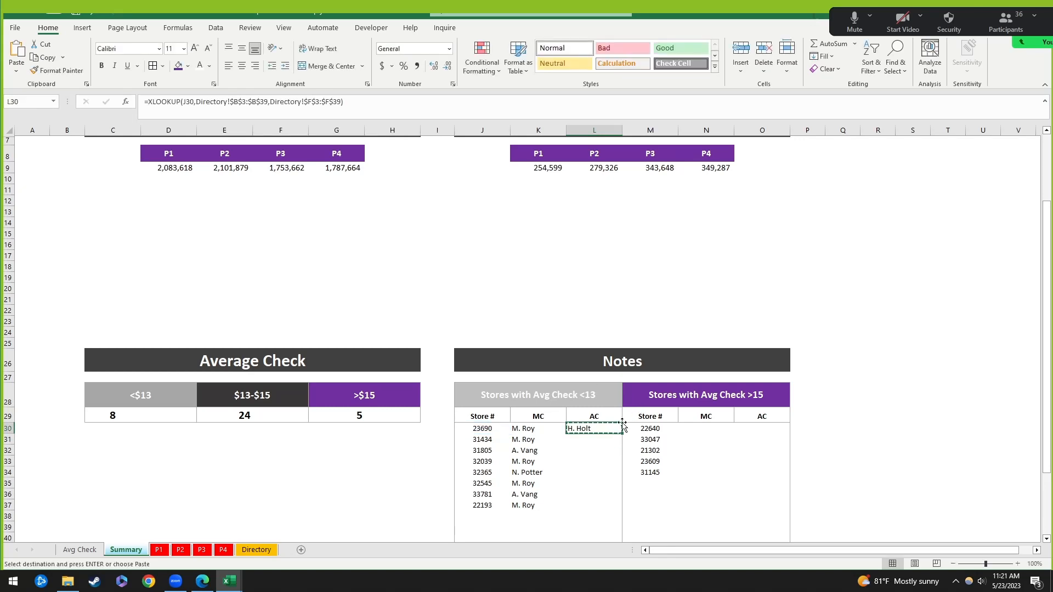
pyautogui.moveTo(619, 429); pyautogui.dragTo(603, 500)
pyautogui.hotkey('ctrl', 'alt', 'v')
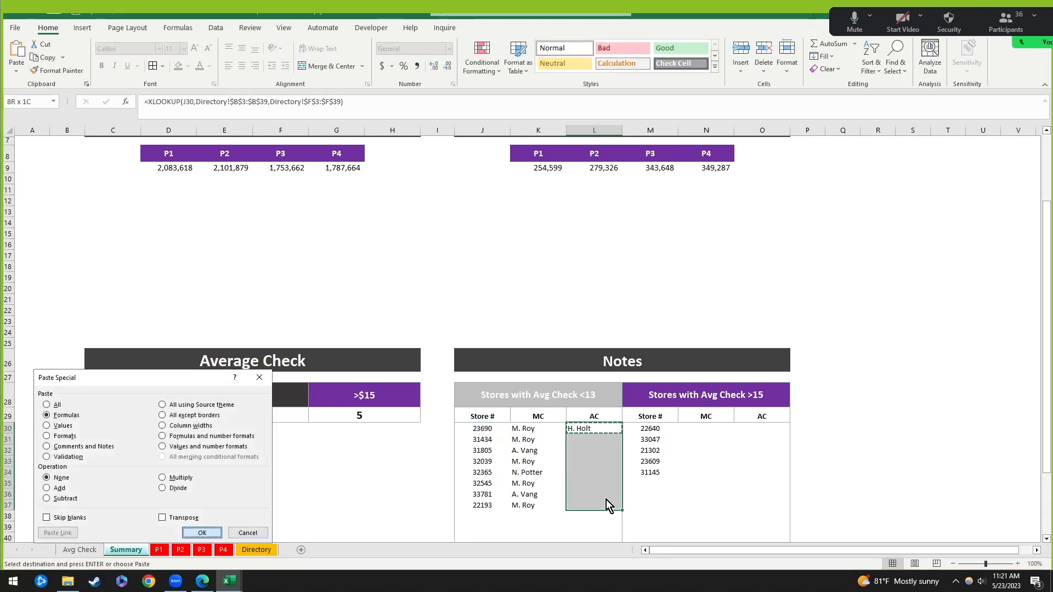
pyautogui.press('Return')
pyautogui.click(714, 476)
pyautogui.hotkey('ctrl', 'z')
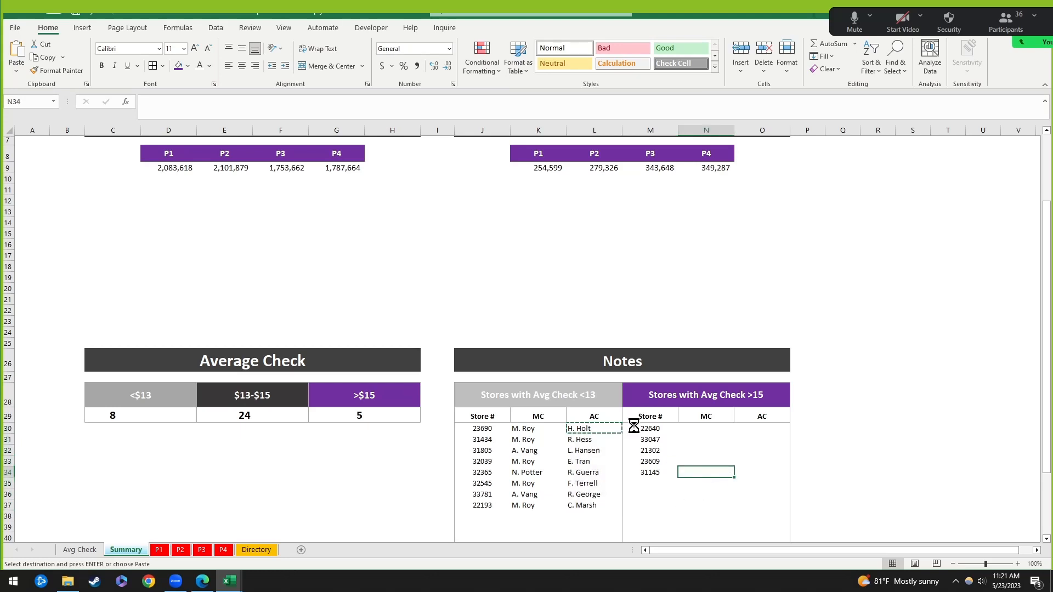
pyautogui.click(593, 431)
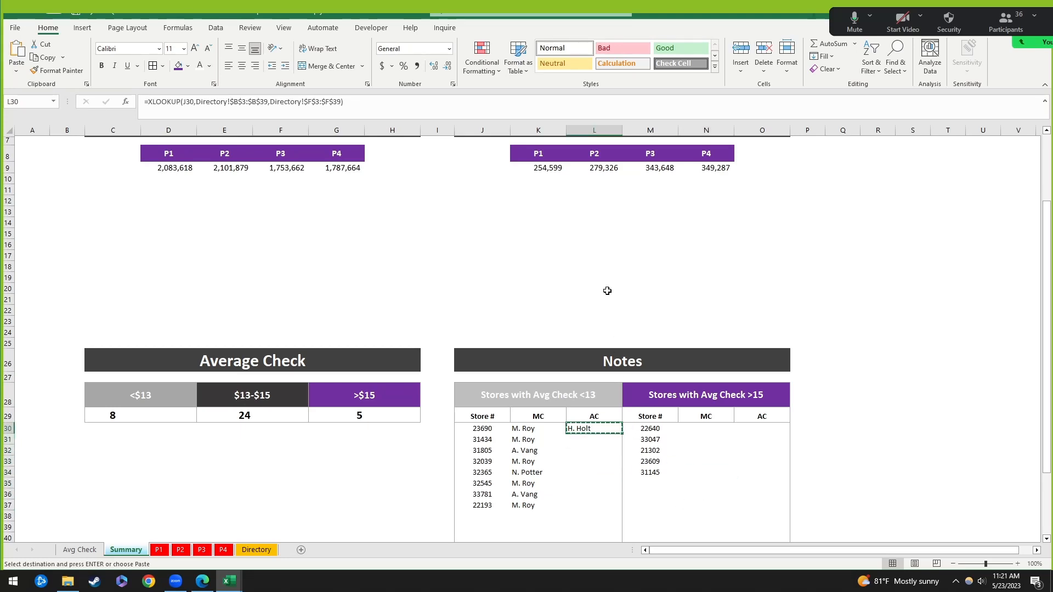
# Step: Enter =XLOOKUP(J30,Directory!B3:B39,Directory!F3:F39) in L30
pyautogui.write('=xlook')
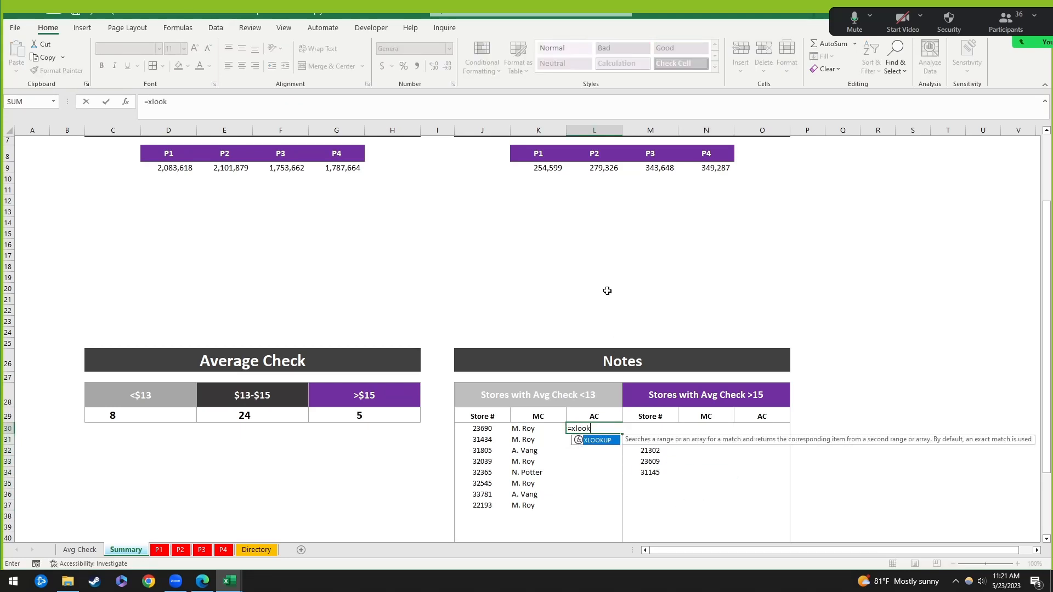
pyautogui.write('up(')
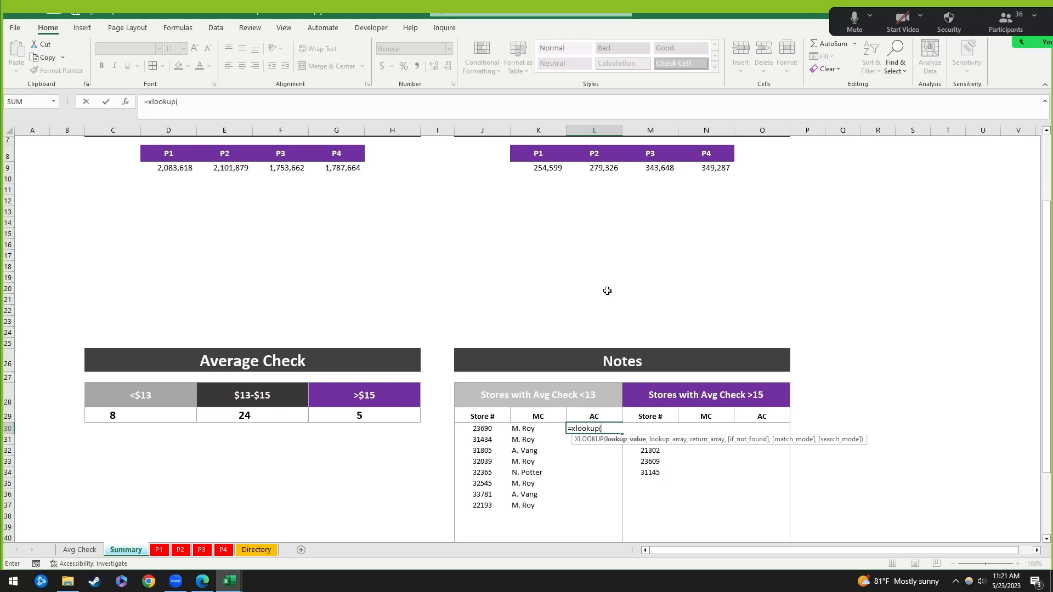
pyautogui.click(482, 429)
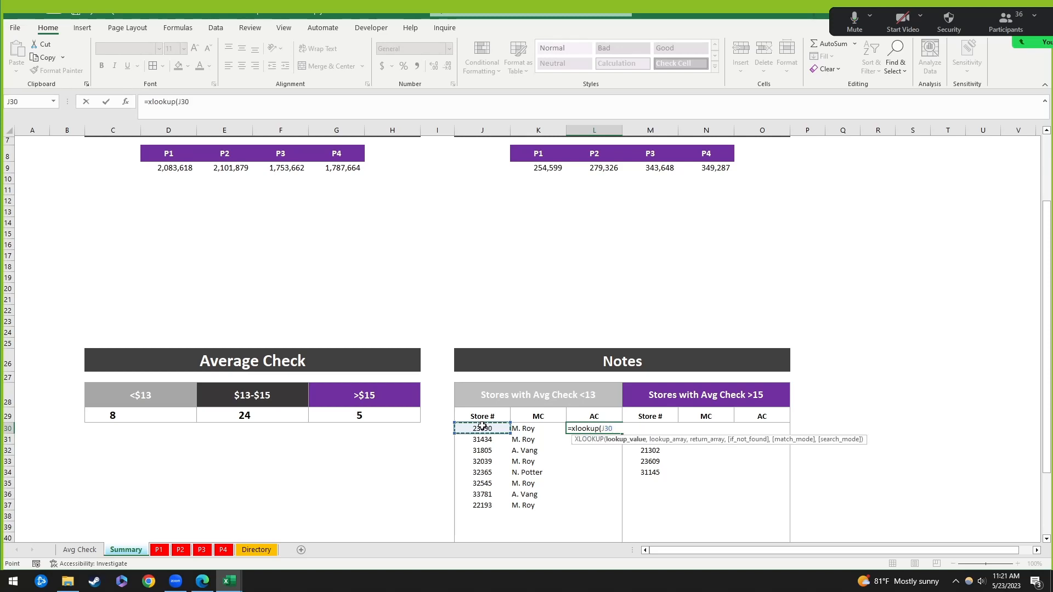
pyautogui.write(',')
pyautogui.click(265, 551)
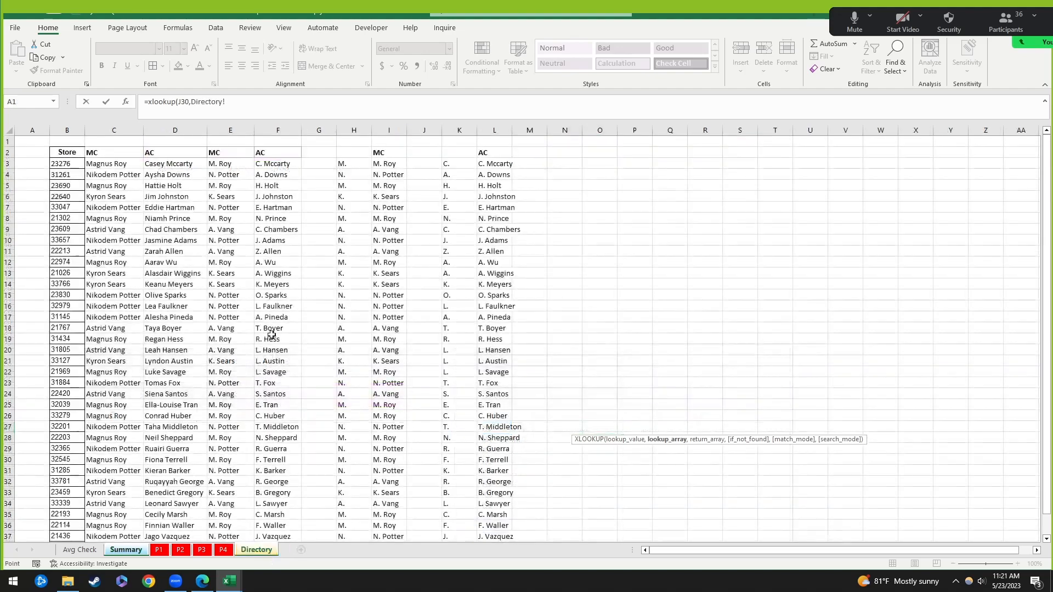
pyautogui.scroll(-3, 116, 254)
pyautogui.keyDown('shift'); pyautogui.click(81, 459); pyautogui.keyUp('shift')
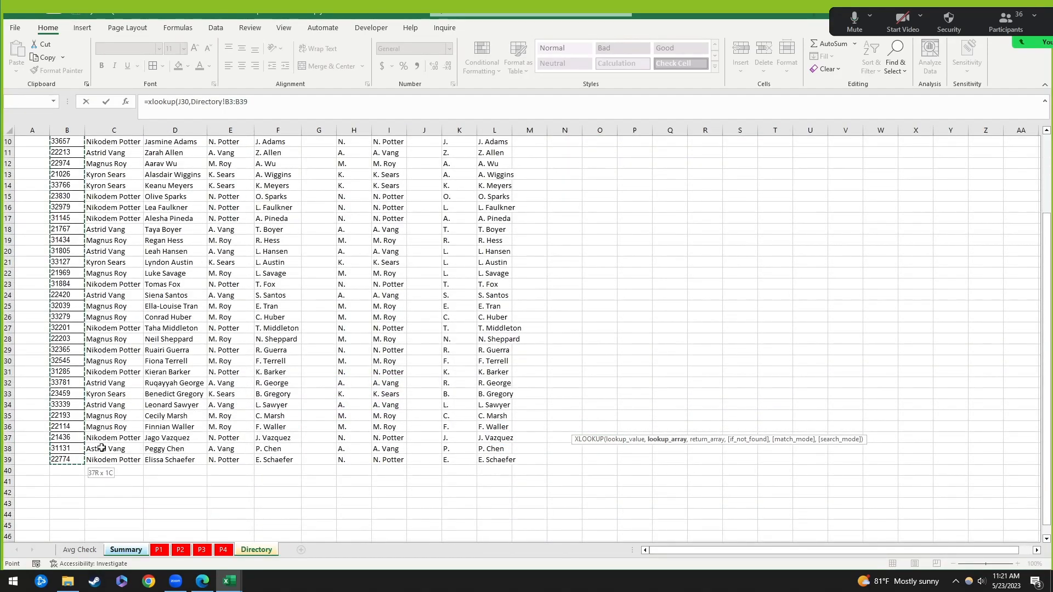
pyautogui.scroll(3, 115, 441)
pyautogui.write(',')
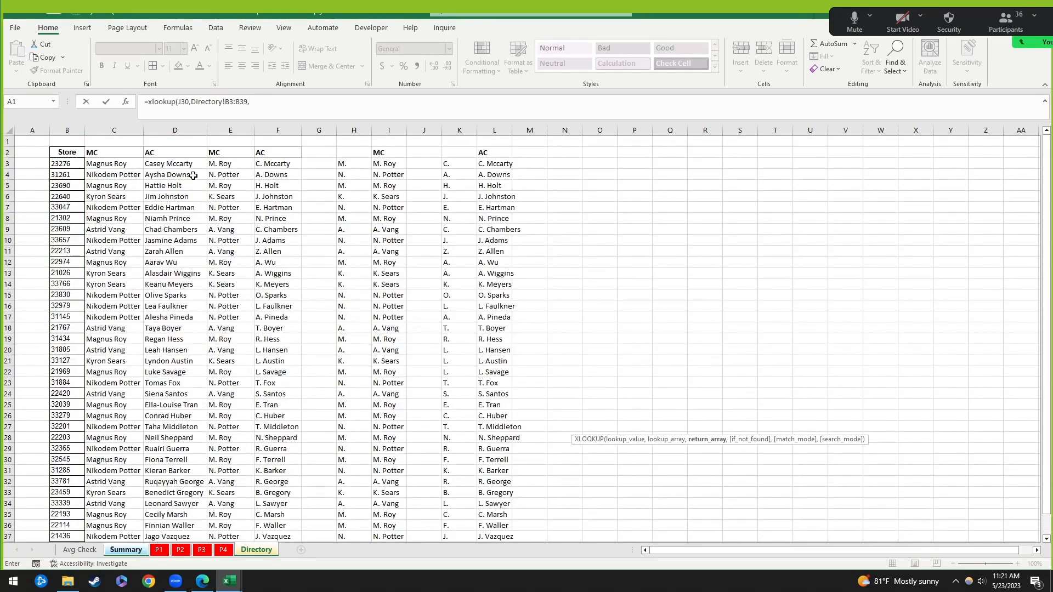
pyautogui.click(260, 162)
pyautogui.scroll(-5, 290, 330)
pyautogui.keyDown('shift'); pyautogui.click(288, 401); pyautogui.keyUp('shift')
pyautogui.press('Return')
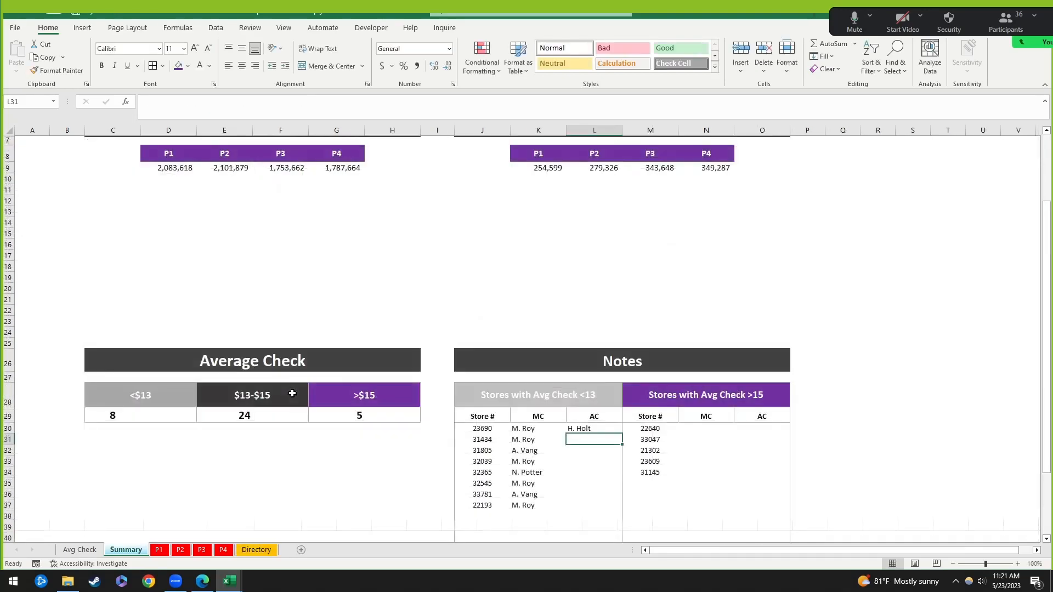
pyautogui.press('Up')
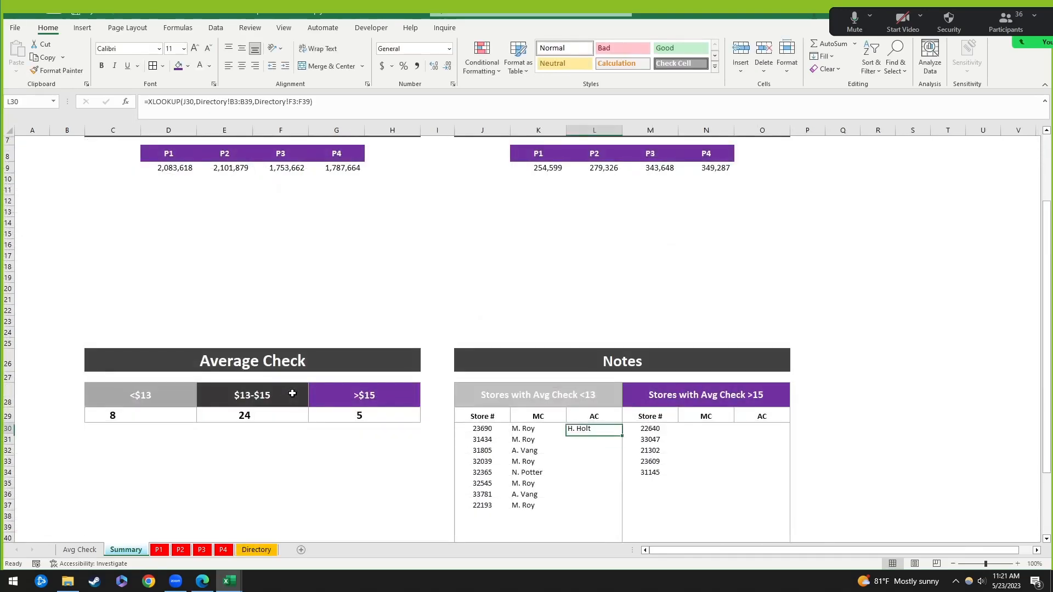
# Step: Make the B3:B39 and F3:F39 ranges in L30 absolute references
pyautogui.click(236, 103)
pyautogui.press('F4')
pyautogui.click(258, 103)
pyautogui.press('F4')
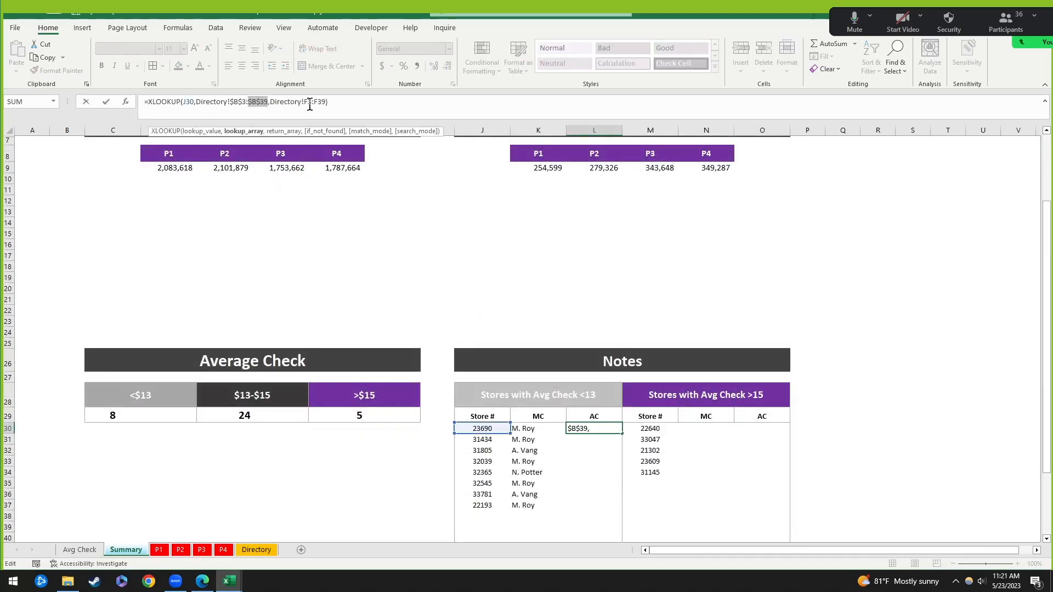
pyautogui.click(310, 103)
pyautogui.press('F4')
pyautogui.click(325, 103)
pyautogui.press('F4')
pyautogui.press('Return')
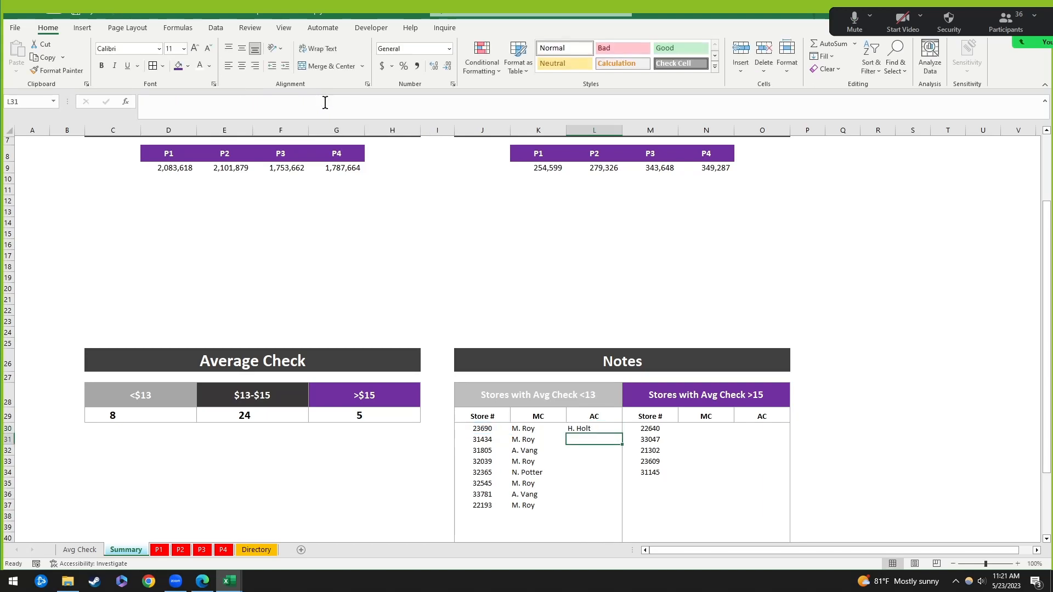
pyautogui.press('Up')
# Step: Copy the L30 lookup and paste it down L31:L37
pyautogui.hotkey('ctrl', 'c')
pyautogui.keyDown('shift'); pyautogui.click(596, 506); pyautogui.keyUp('shift')
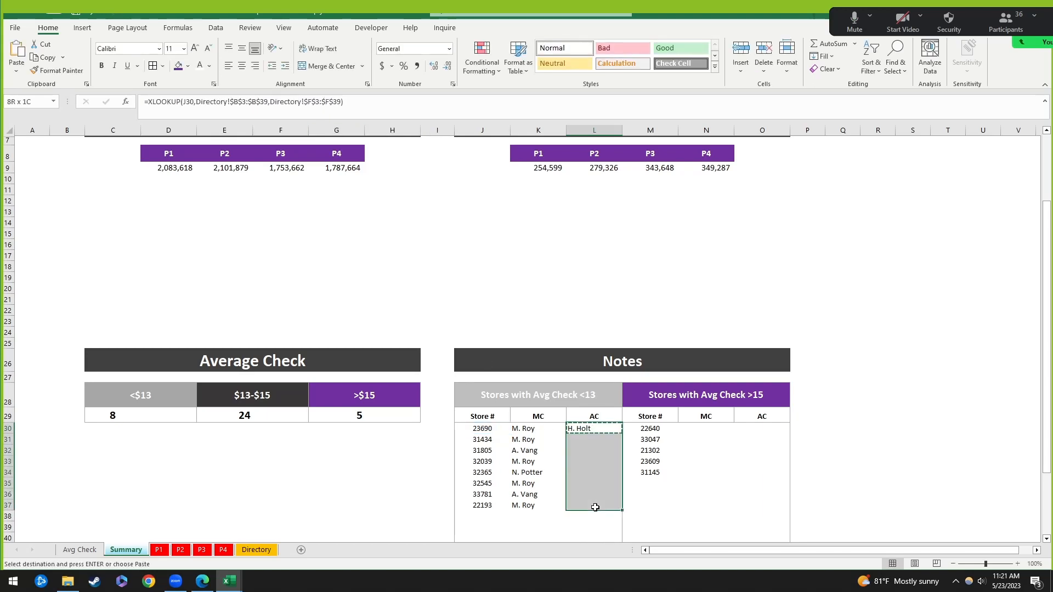
pyautogui.hotkey('ctrl', 'alt', 'v')
pyautogui.press('Return')
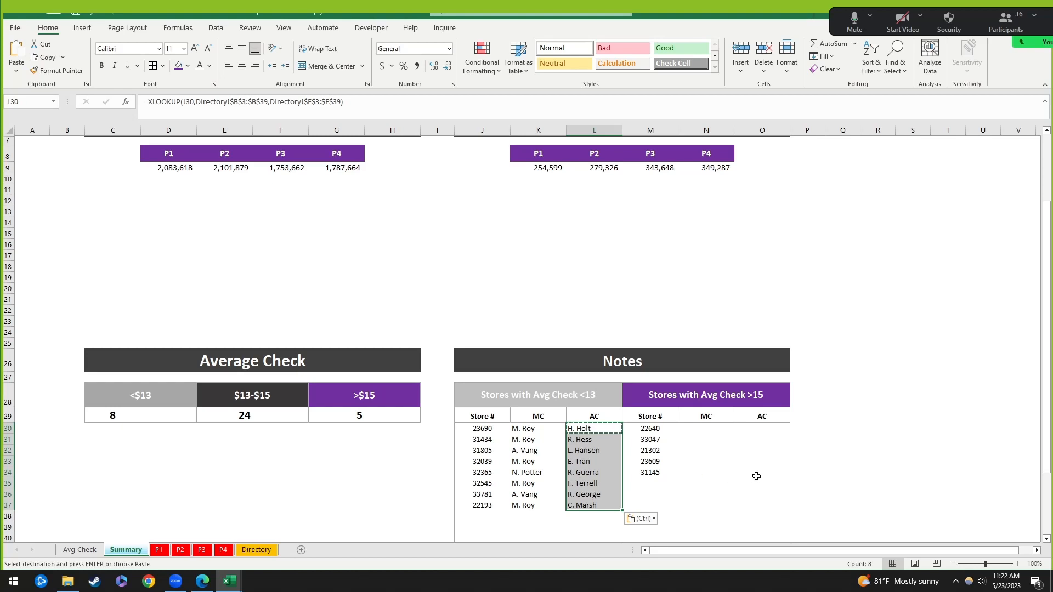
# Step: Select the empty MC and AC cells of the >15 stores table
pyautogui.click(723, 439)
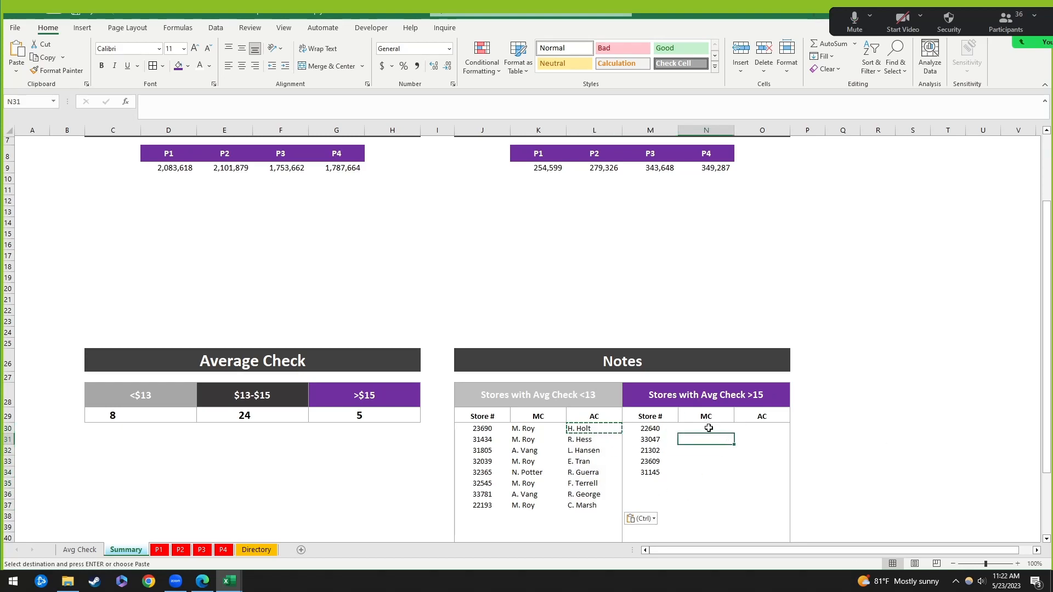
pyautogui.moveTo(712, 427); pyautogui.dragTo(764, 471)
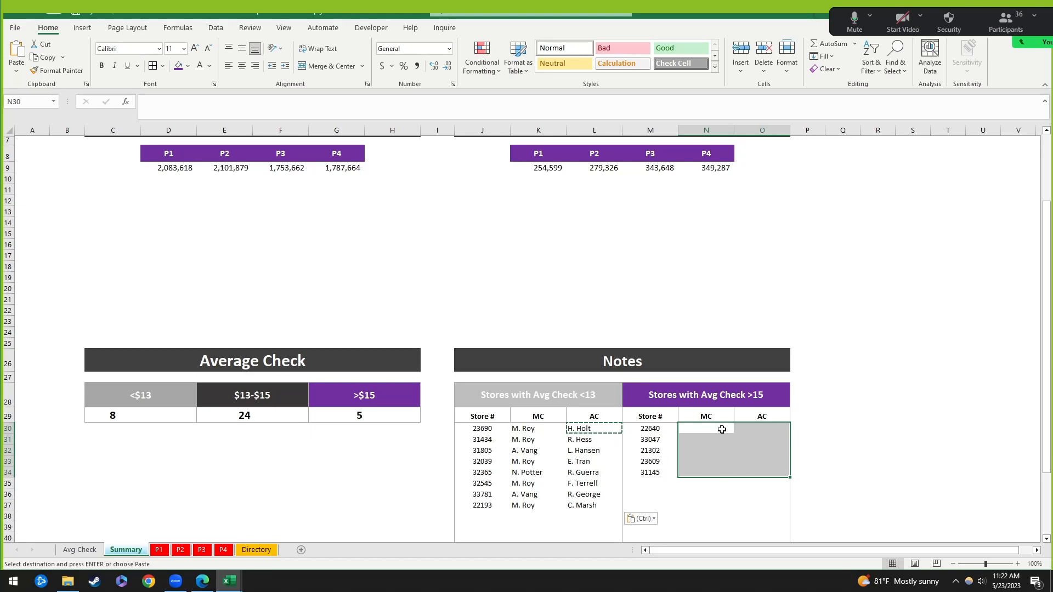
pyautogui.moveTo(719, 428); pyautogui.dragTo(769, 459)
pyautogui.click(240, 236)
pyautogui.scroll(2, 240, 235)
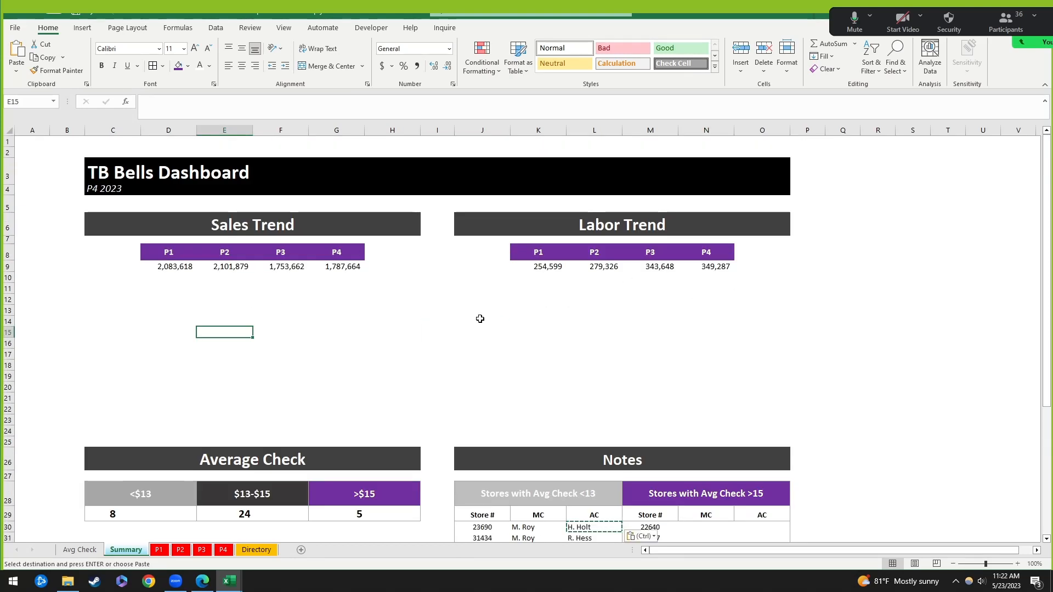
pyautogui.click(299, 288)
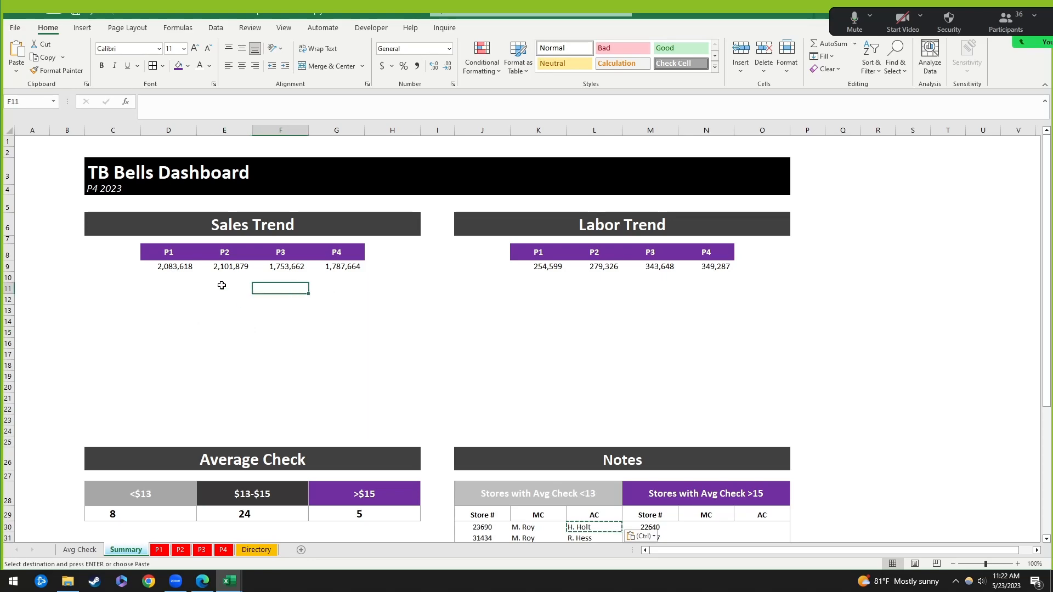
pyautogui.scroll(-5, 494, 461)
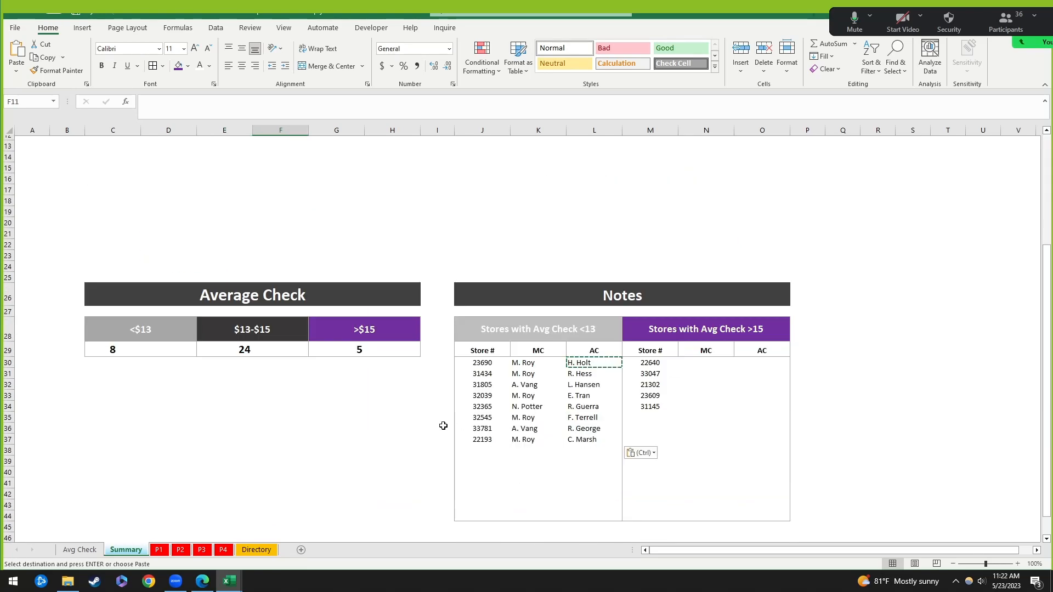
pyautogui.scroll(4, 428, 400)
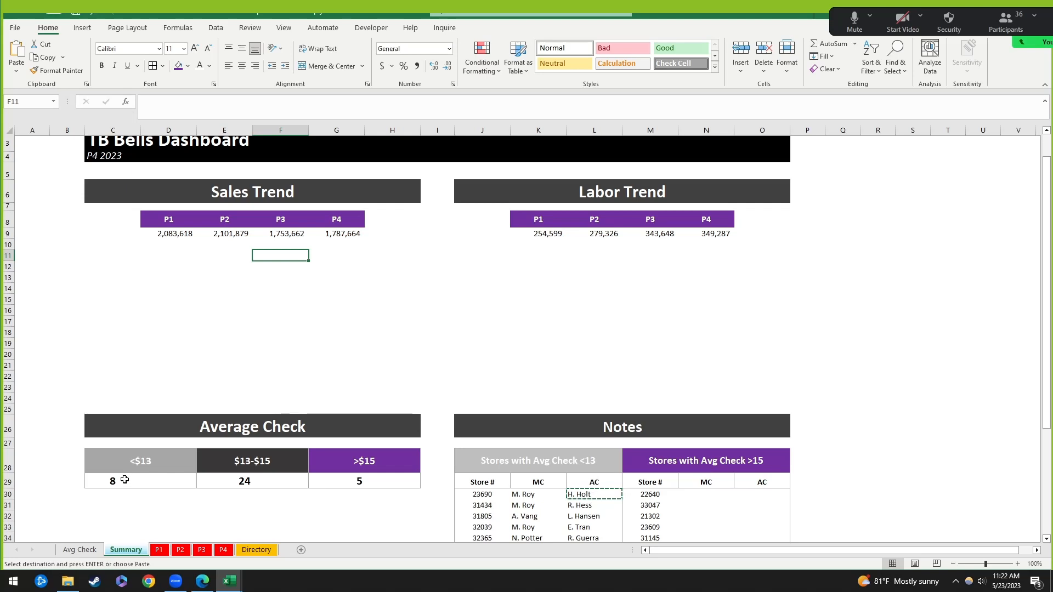
# Step: Merge and centre the counts 8, 24 and 5 across C29:D29, E29:F29 and G29:H29
pyautogui.moveTo(118, 481); pyautogui.dragTo(182, 484)
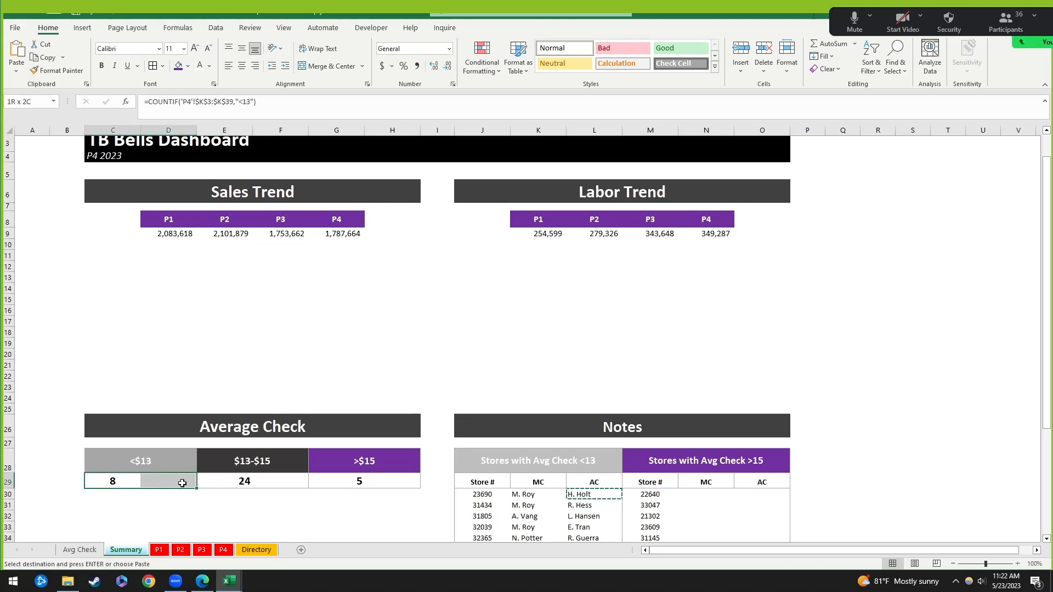
pyautogui.click(155, 461)
pyautogui.click(114, 469)
pyautogui.moveTo(117, 484); pyautogui.dragTo(186, 482)
pyautogui.click(323, 66)
pyautogui.click(277, 500)
pyautogui.click(233, 481)
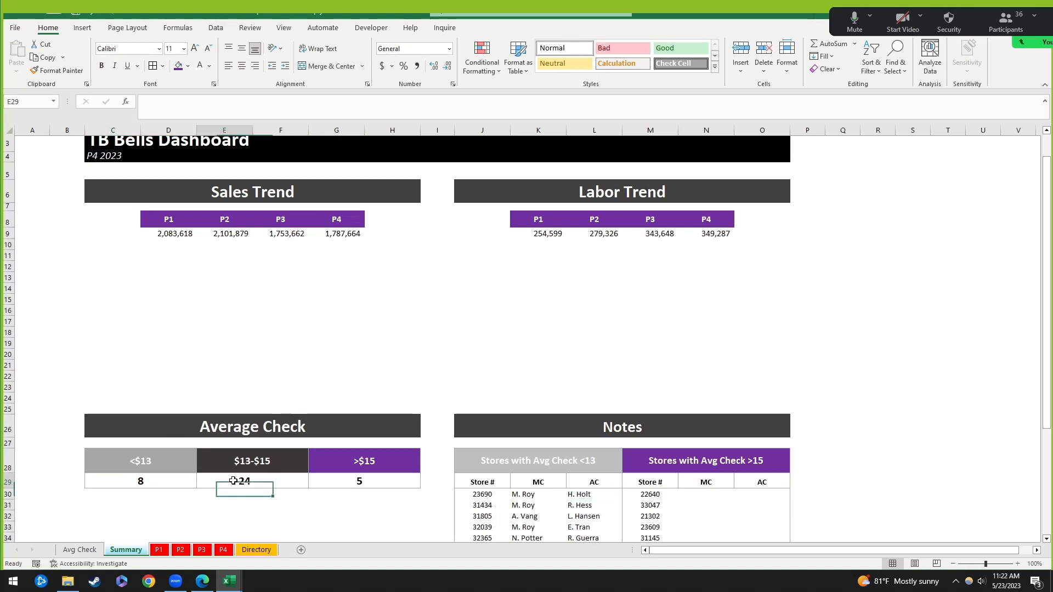
pyautogui.moveTo(233, 481); pyautogui.dragTo(391, 477)
pyautogui.click(323, 66)
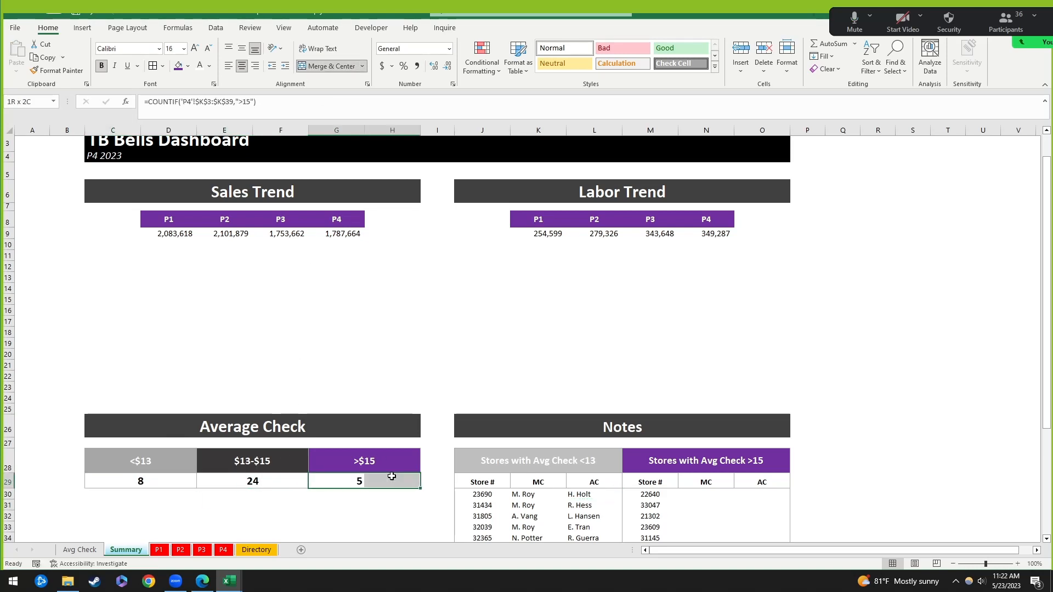
pyautogui.click(322, 65)
# Step: Review the Average Check block and the Sales Trend and Labor Trend P1–P4 blocks
pyautogui.click(435, 330)
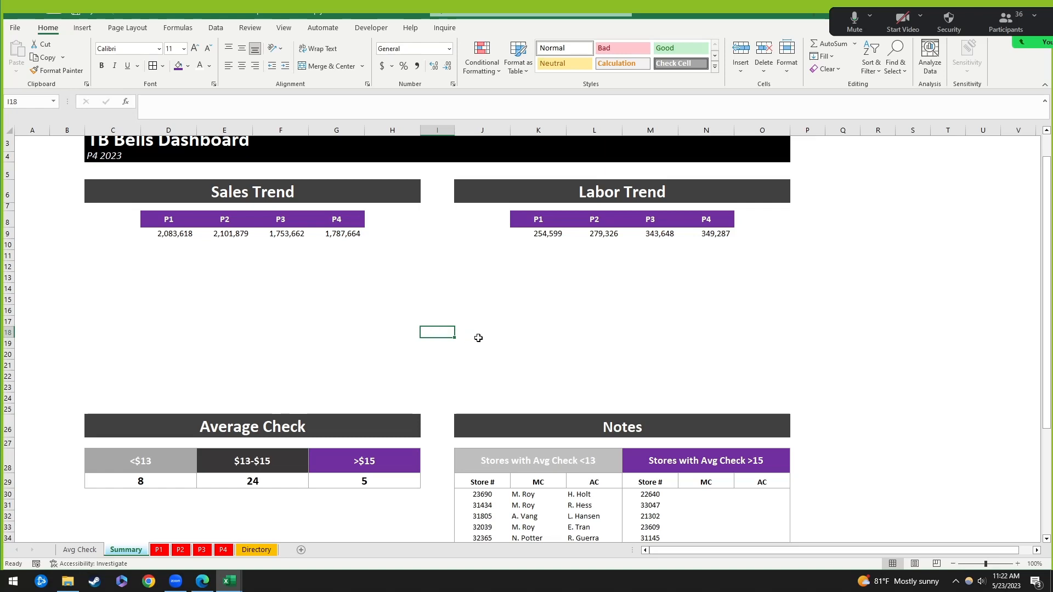
pyautogui.click(250, 265)
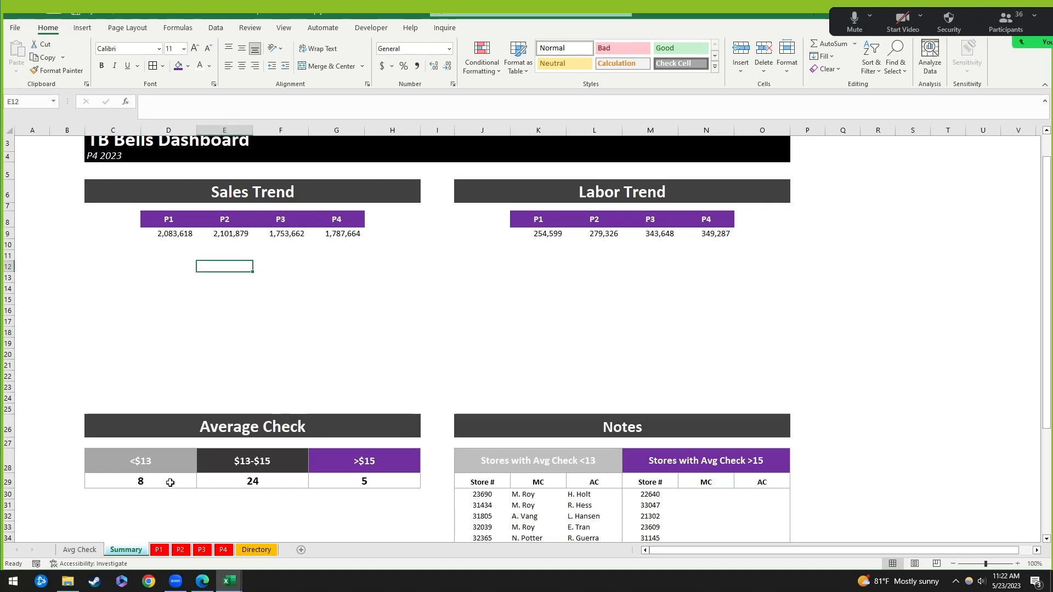
pyautogui.moveTo(170, 483); pyautogui.dragTo(371, 477)
pyautogui.click(433, 311)
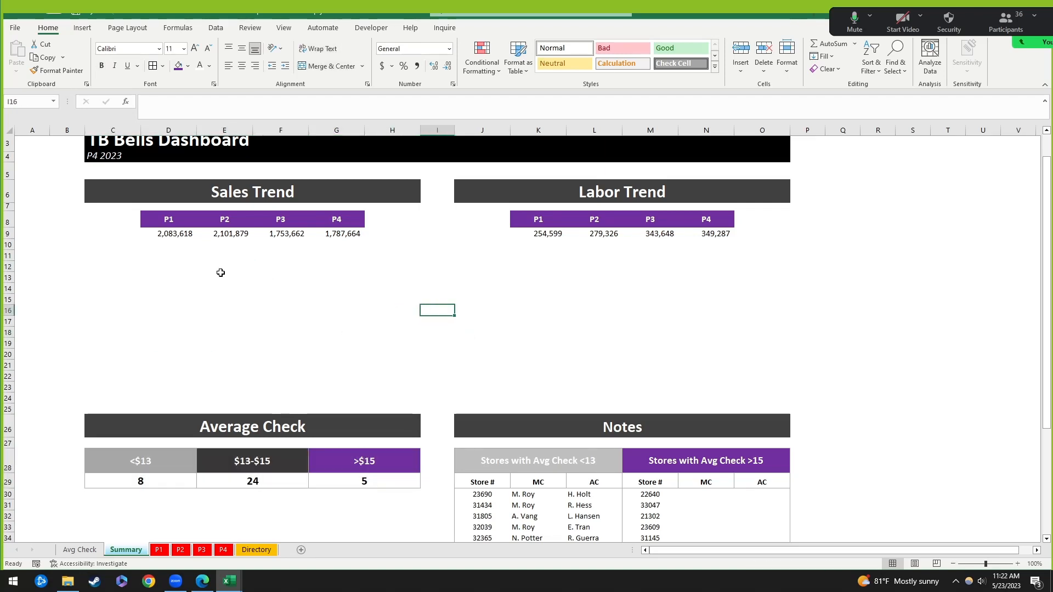
pyautogui.click(156, 255)
pyautogui.moveTo(190, 224); pyautogui.dragTo(354, 232)
pyautogui.moveTo(557, 219); pyautogui.dragTo(693, 234)
pyautogui.moveTo(175, 217); pyautogui.dragTo(342, 234)
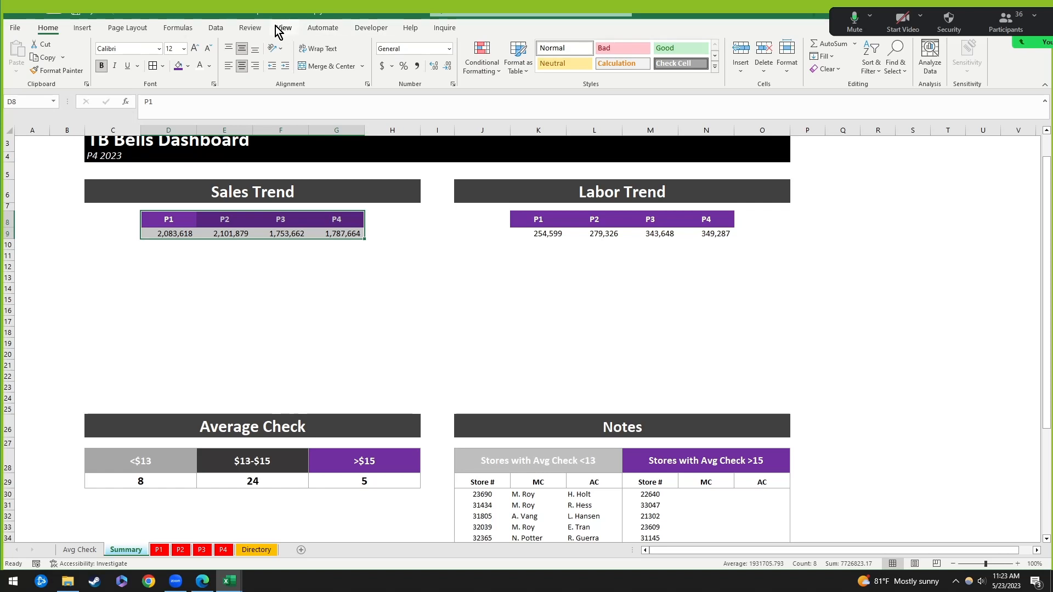
# Step: Preview map, line and pie suggestions for the P1–P4 sales, then go to Line chart types instead
pyautogui.click(216, 28)
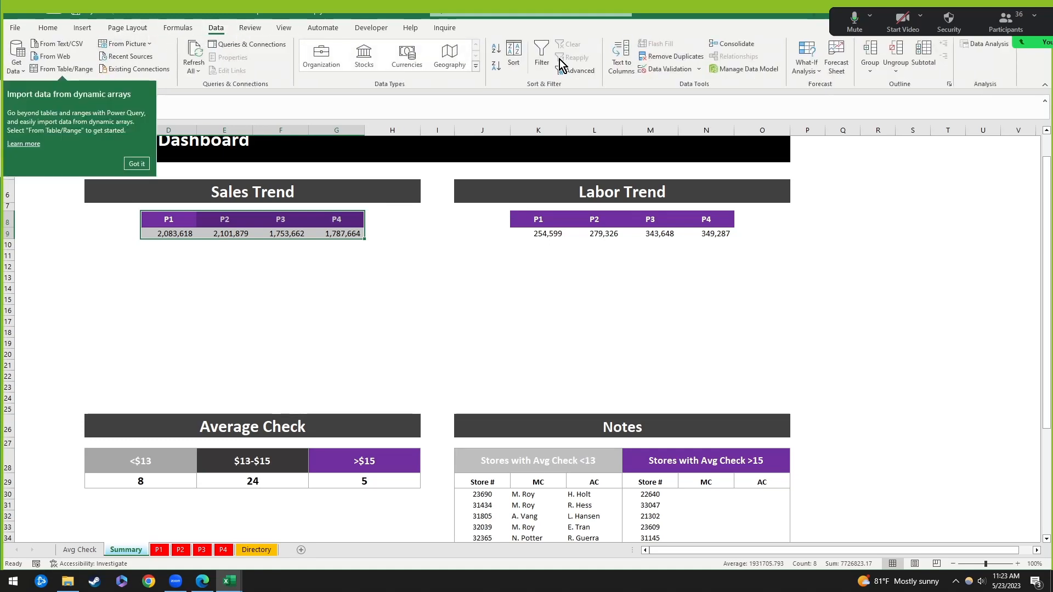
pyautogui.click(82, 28)
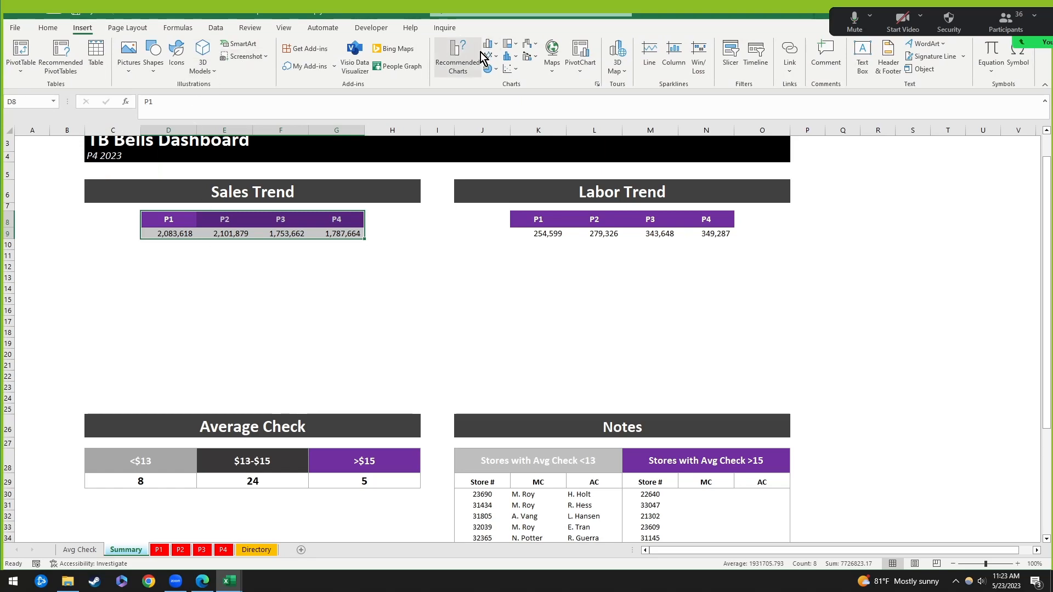
pyautogui.click(456, 54)
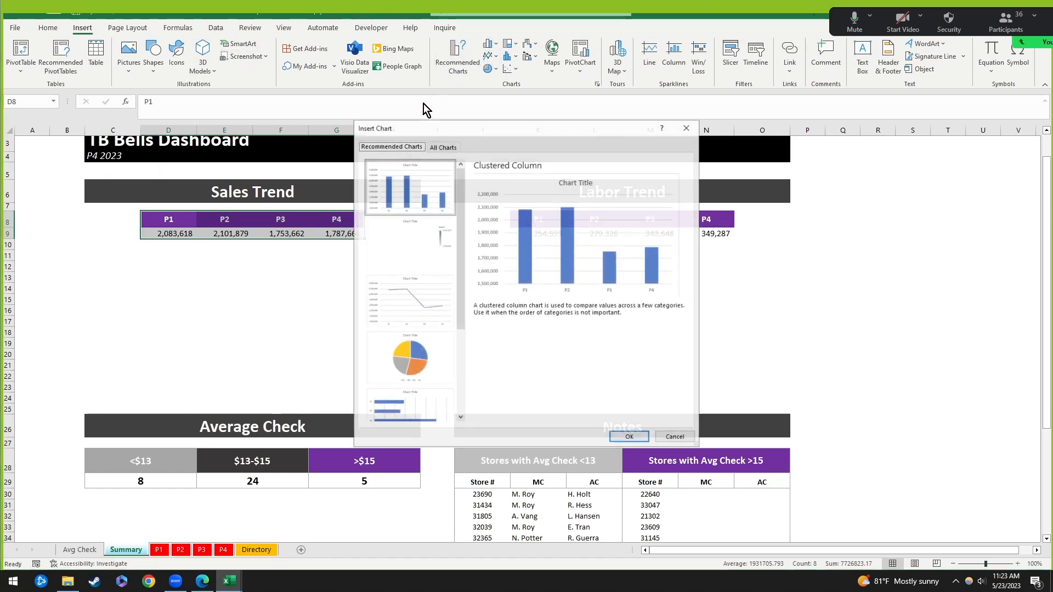
pyautogui.click(412, 225)
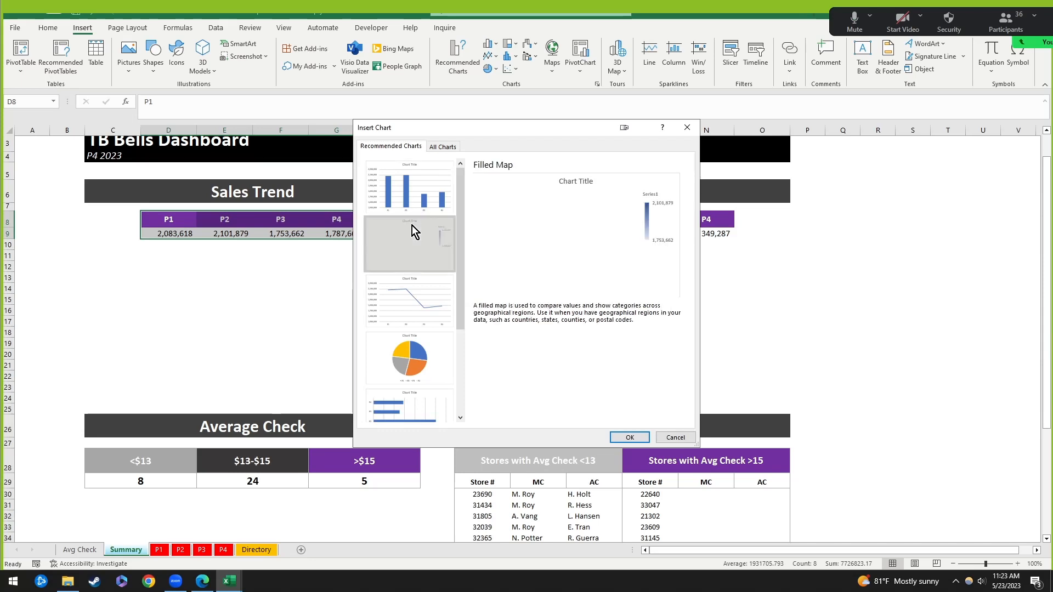
pyautogui.click(406, 291)
pyautogui.click(407, 345)
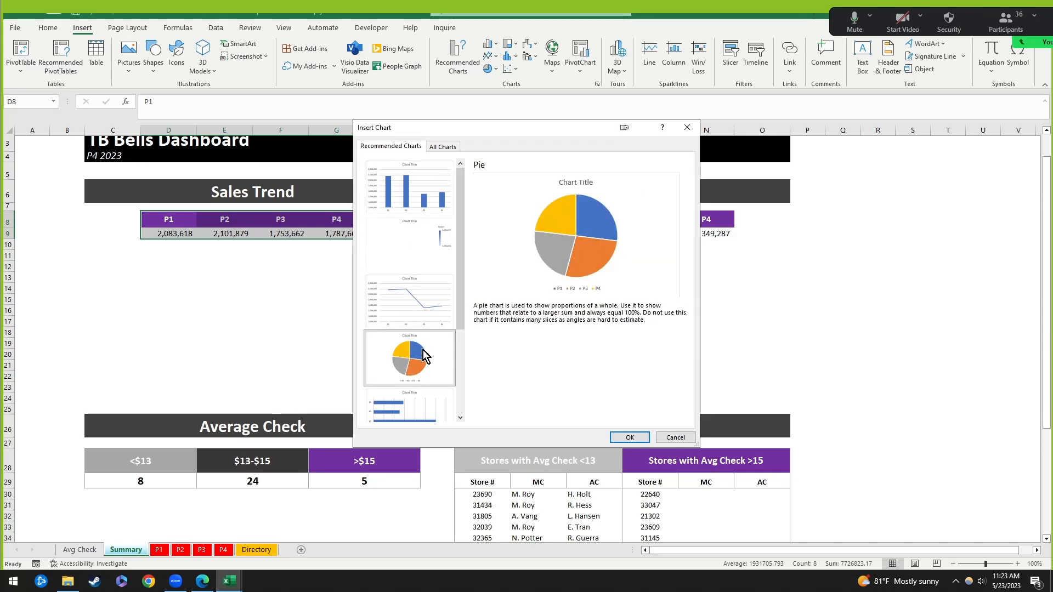
pyautogui.click(418, 310)
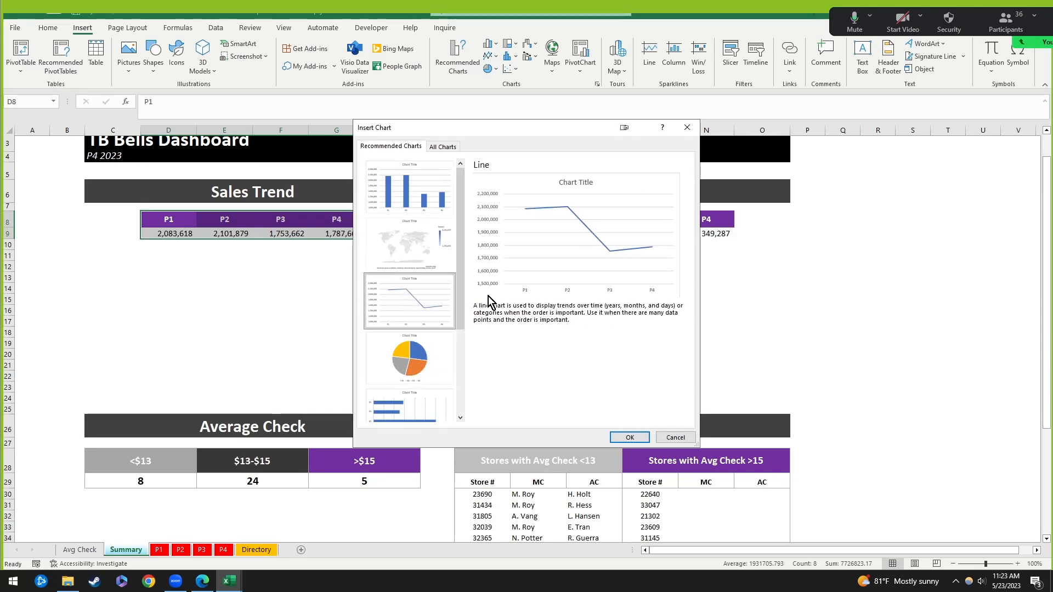
pyautogui.click(686, 127)
pyautogui.click(488, 57)
# Step: Insert a basic line chart, position it under the Sales Trend table and delete its title
pyautogui.click(498, 96)
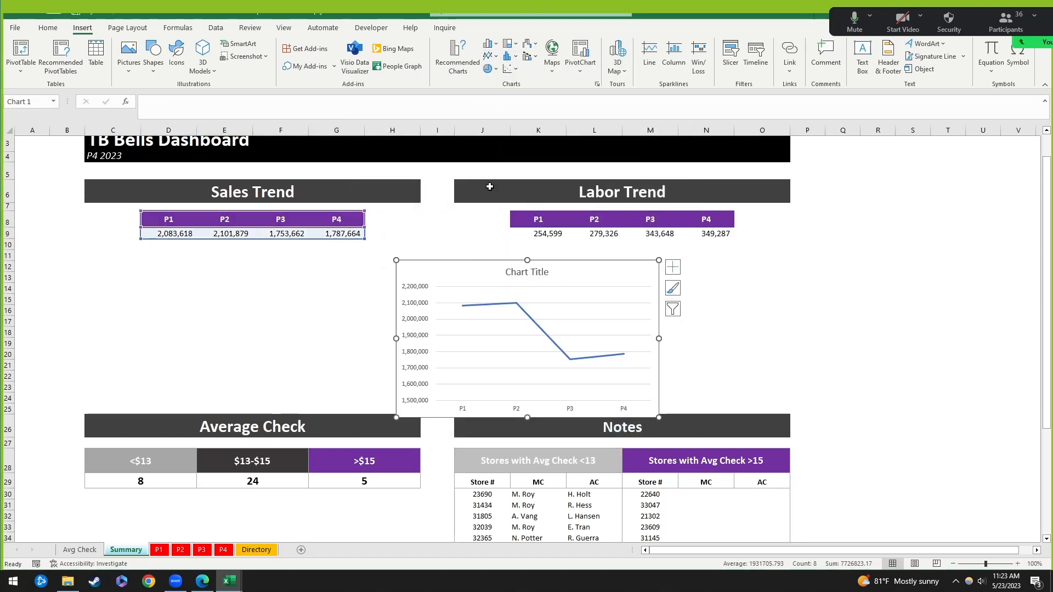
pyautogui.moveTo(254, 257); pyautogui.dragTo(191, 247)
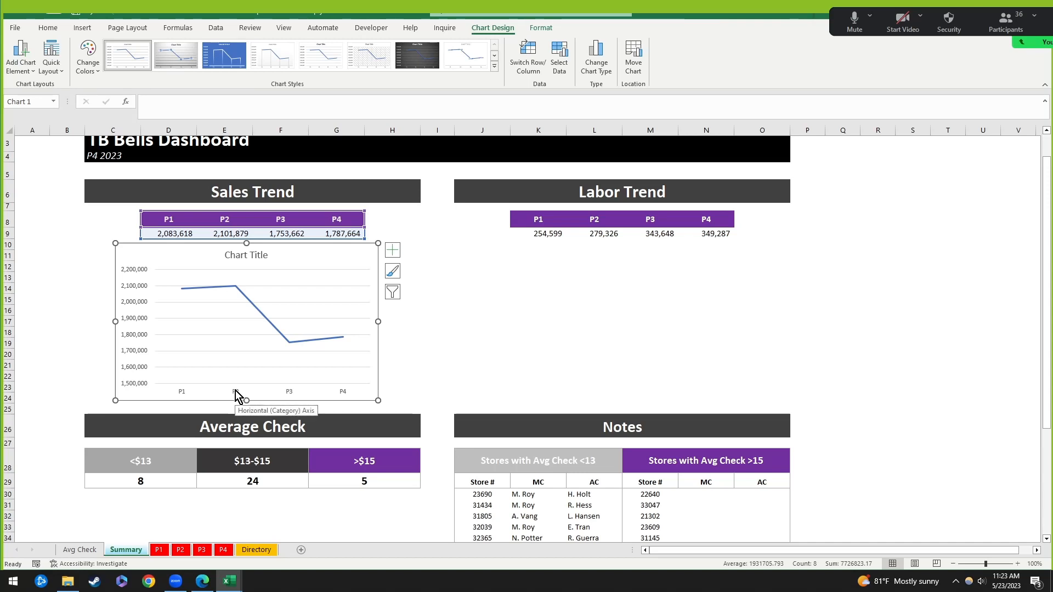
pyautogui.click(249, 256)
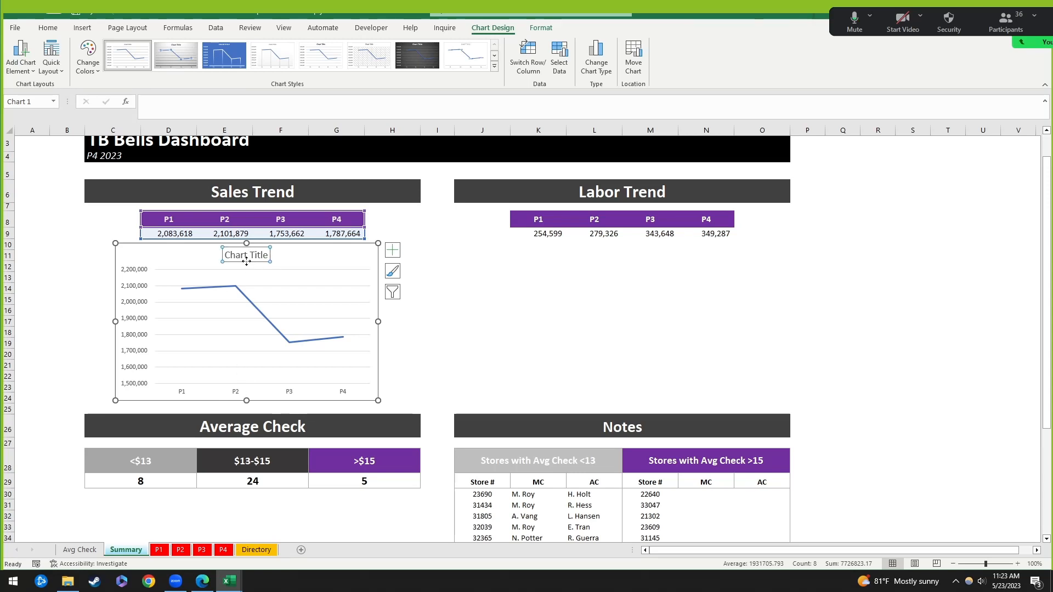
pyautogui.press('Delete')
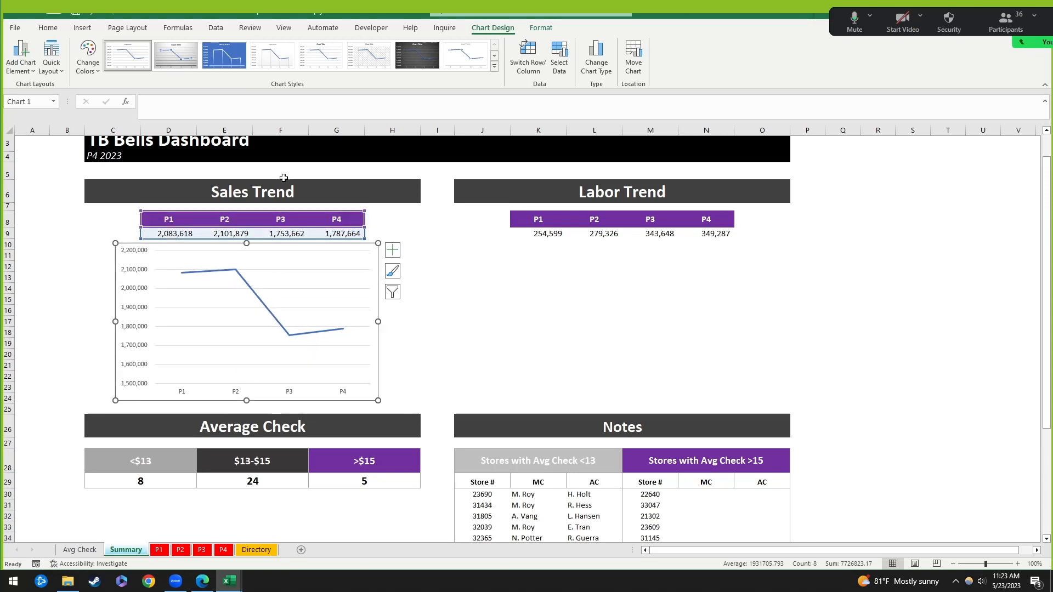
pyautogui.moveTo(179, 244); pyautogui.dragTo(180, 248)
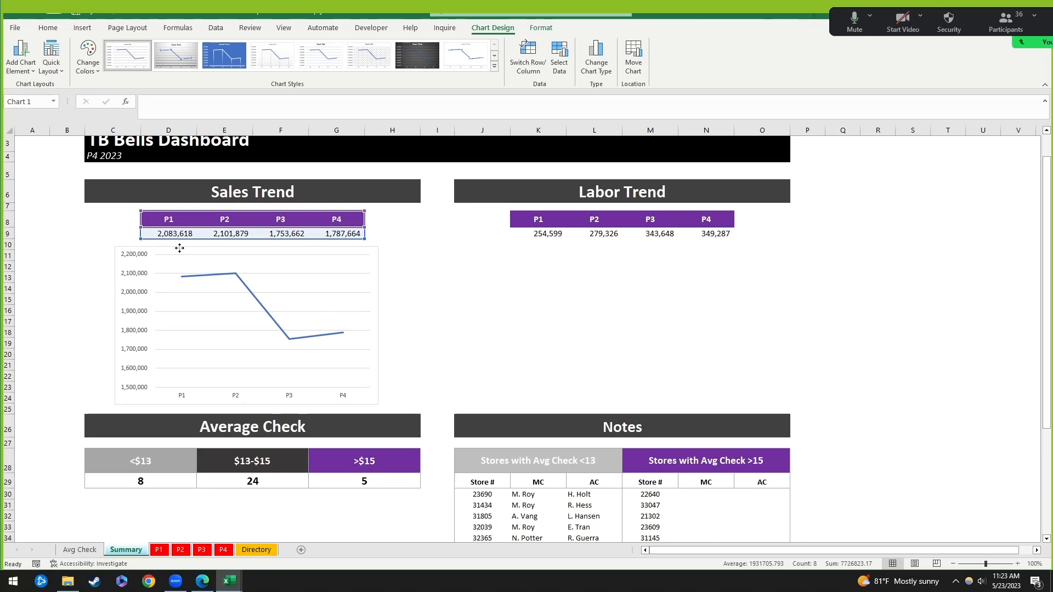
# Step: Make the sales line a solid purple line
pyautogui.click(250, 296)
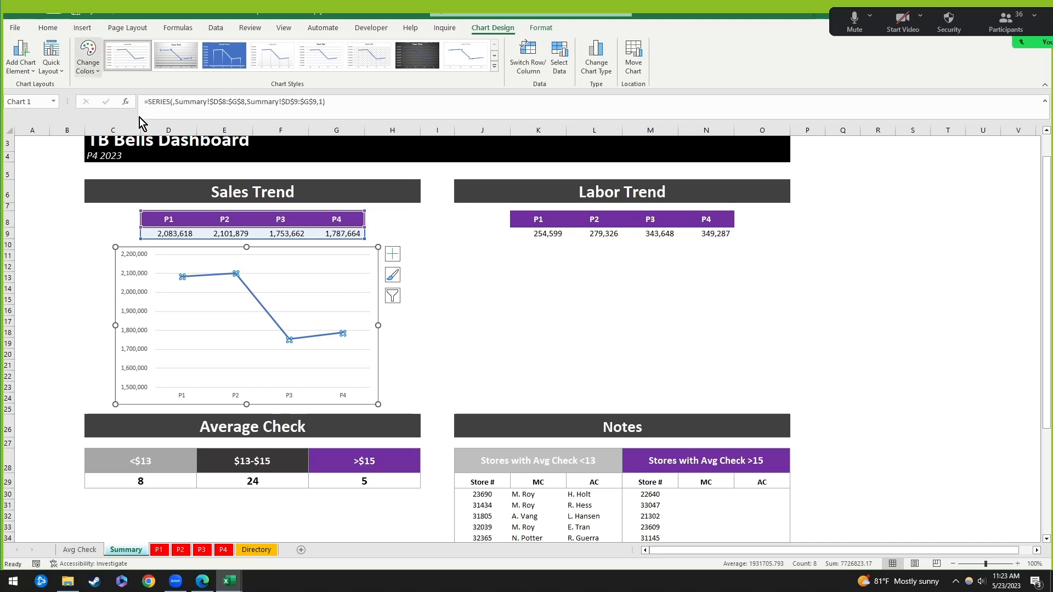
pyautogui.doubleClick(255, 305)
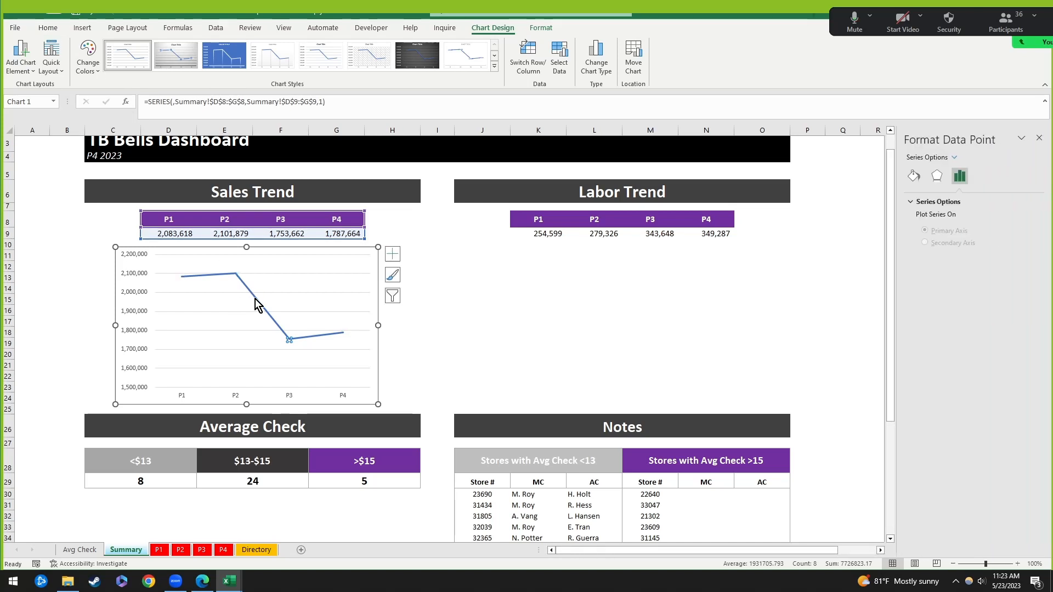
pyautogui.click(337, 257)
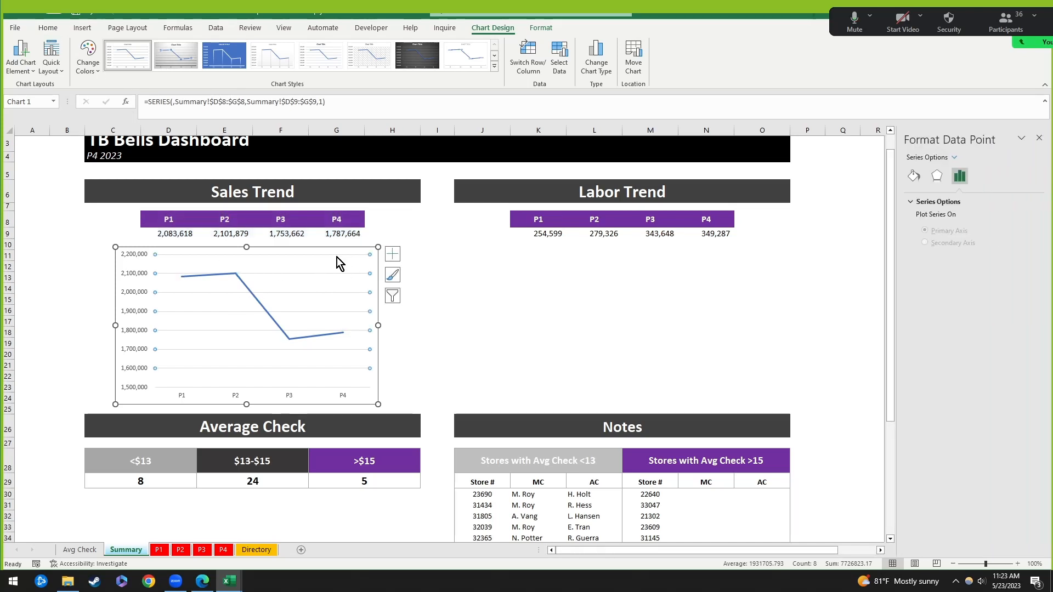
pyautogui.click(266, 311)
pyautogui.click(914, 176)
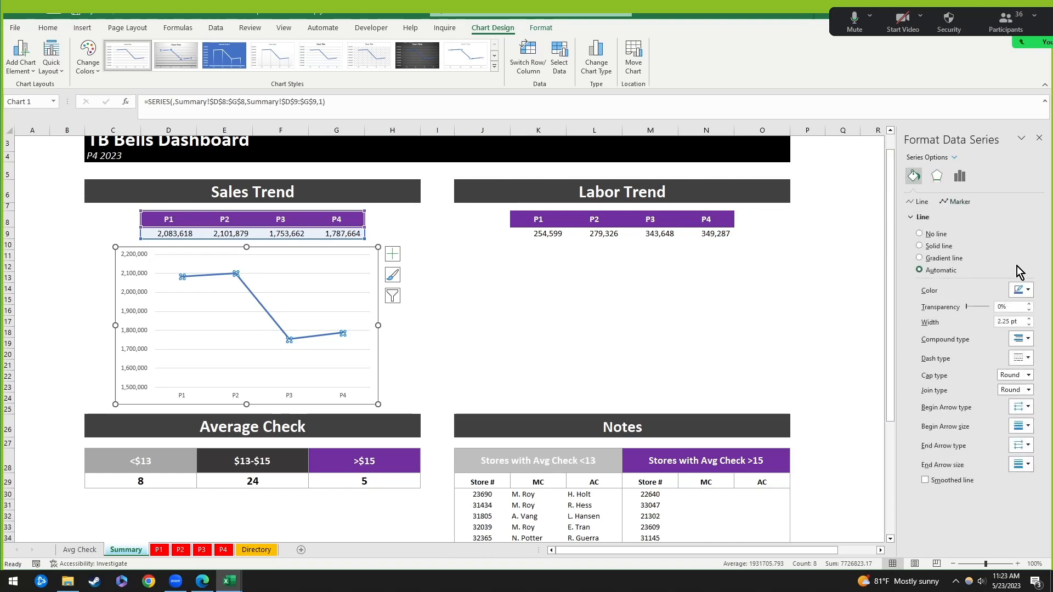
pyautogui.click(1022, 291)
pyautogui.click(1052, 393)
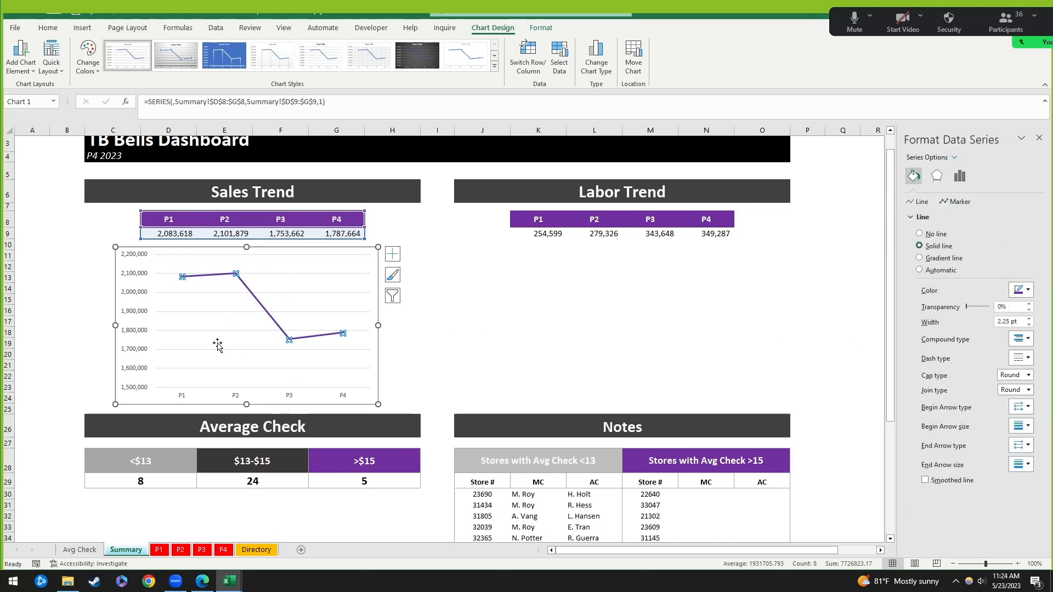
pyautogui.click(246, 310)
# Step: Remove the chart's gridlines
pyautogui.click(256, 303)
pyautogui.click(282, 276)
pyautogui.press('Escape')
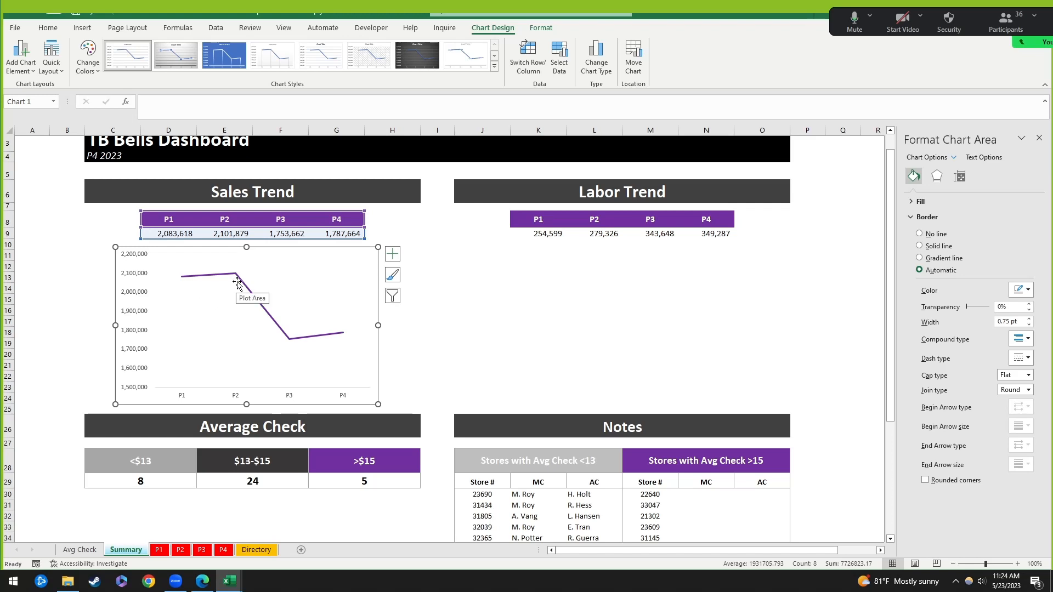
pyautogui.hotkey('ctrl', 'z')
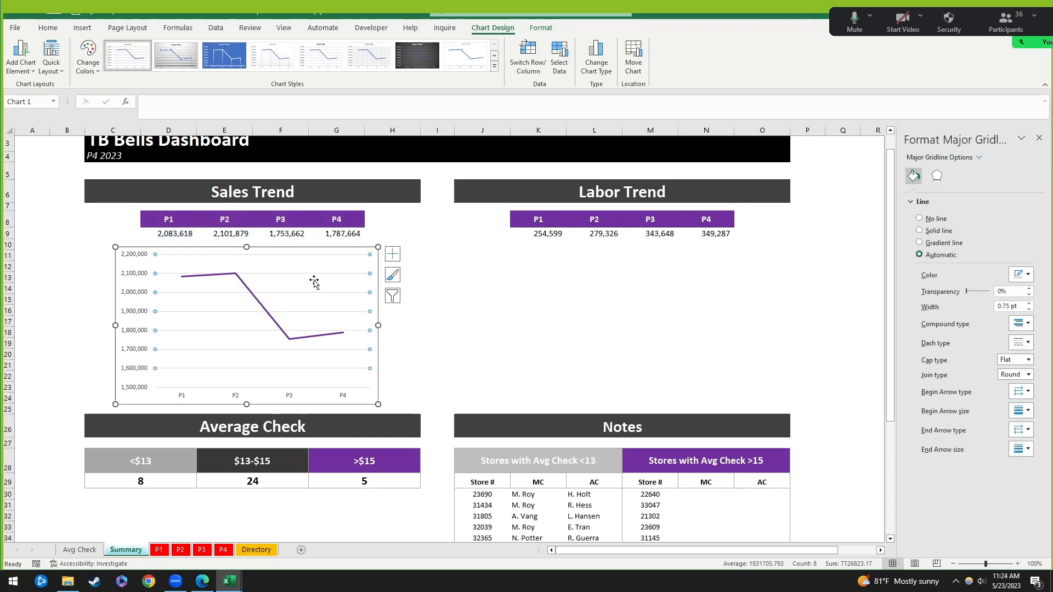
pyautogui.press('Delete')
# Step: Add data labels to the sales line and make them bold, size 10
pyautogui.click(393, 254)
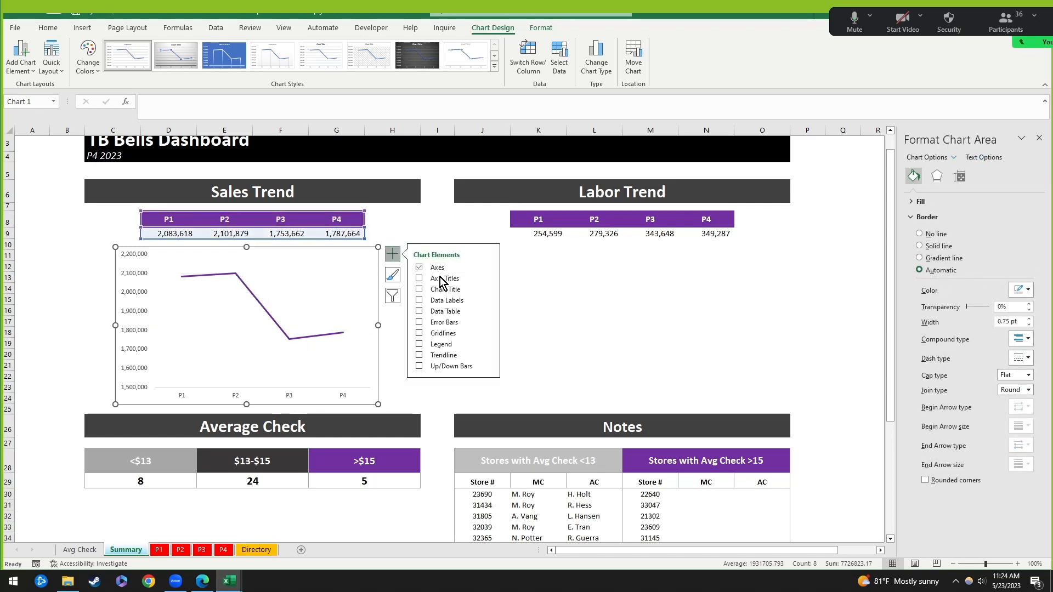
pyautogui.click(446, 300)
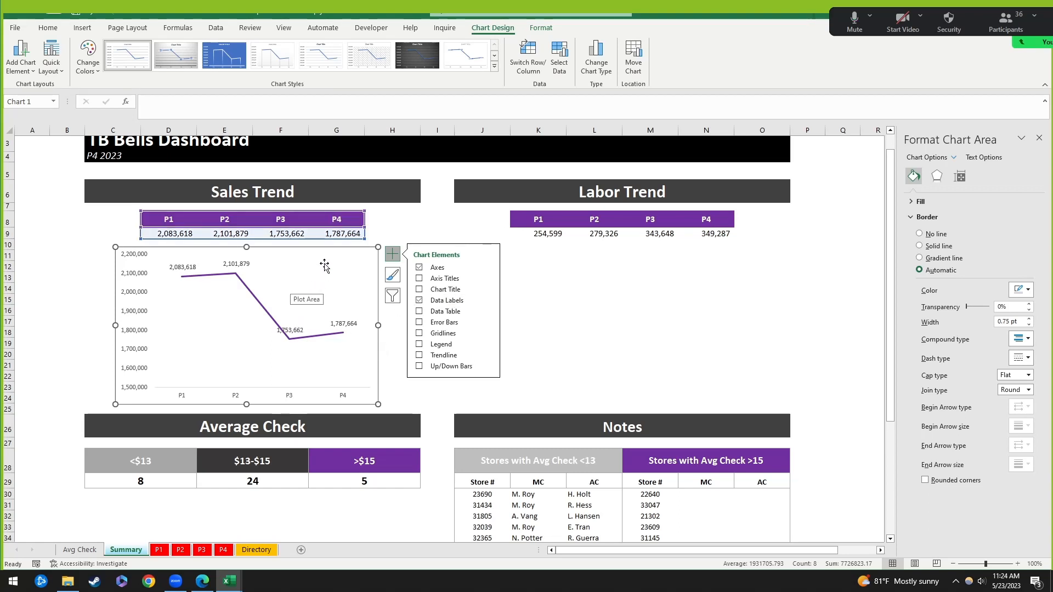
pyautogui.click(307, 288)
pyautogui.click(257, 299)
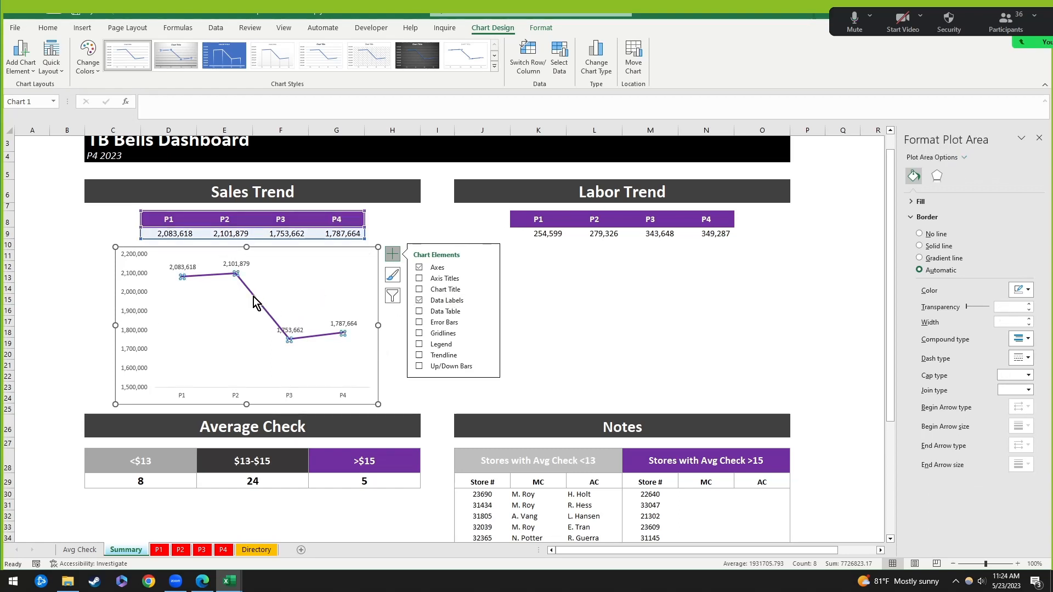
pyautogui.click(248, 265)
pyautogui.click(47, 28)
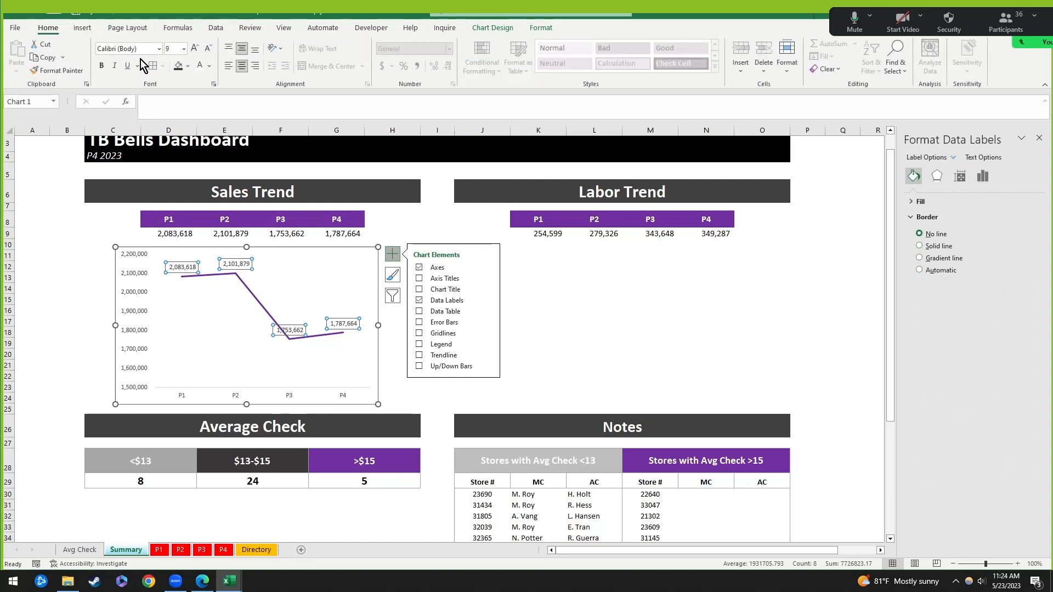
pyautogui.click(194, 49)
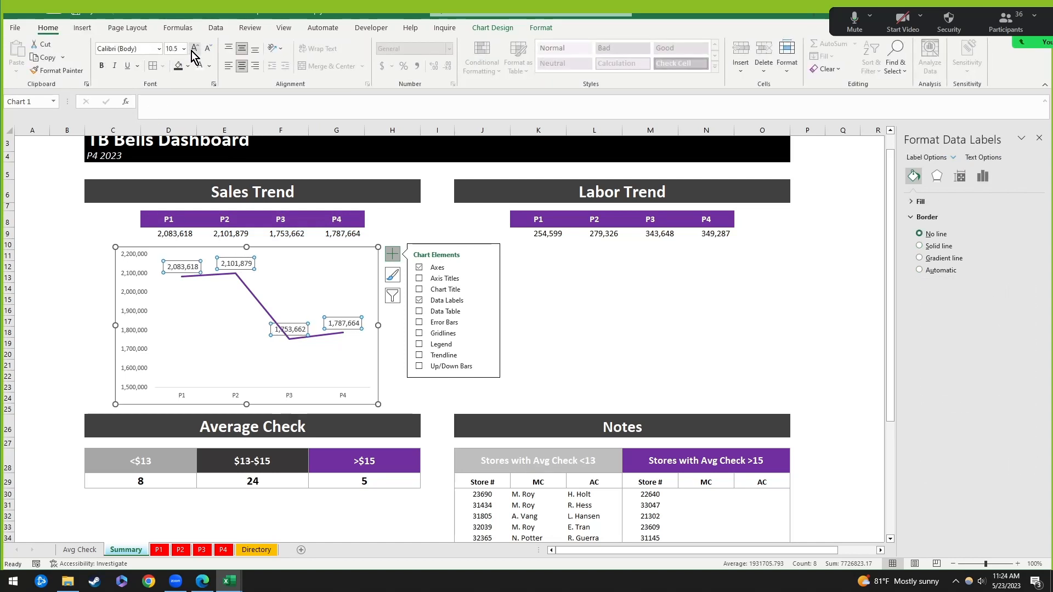
pyautogui.click(207, 50)
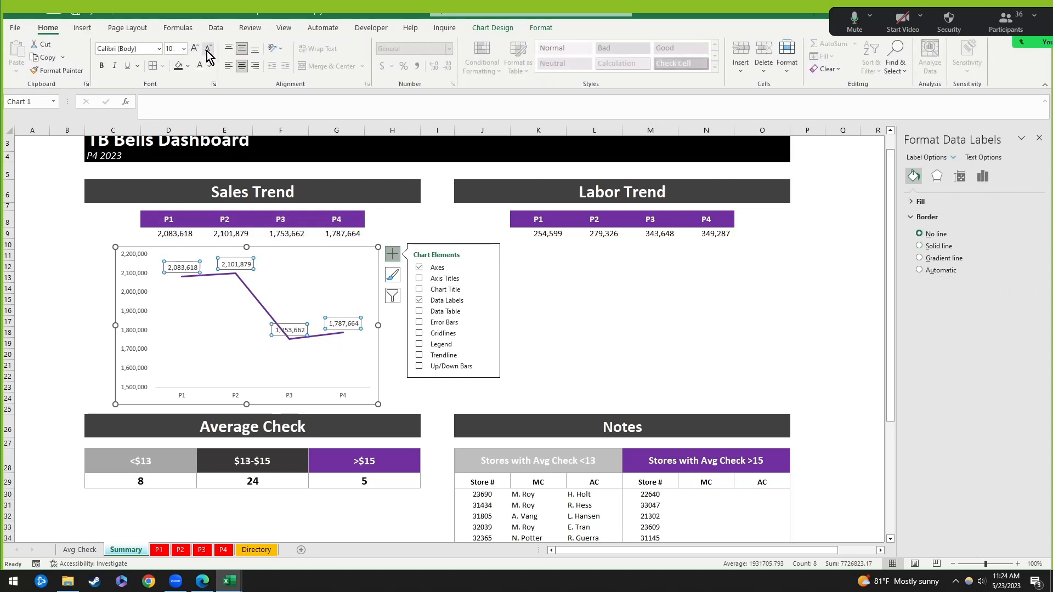
pyautogui.click(104, 68)
pyautogui.click(223, 360)
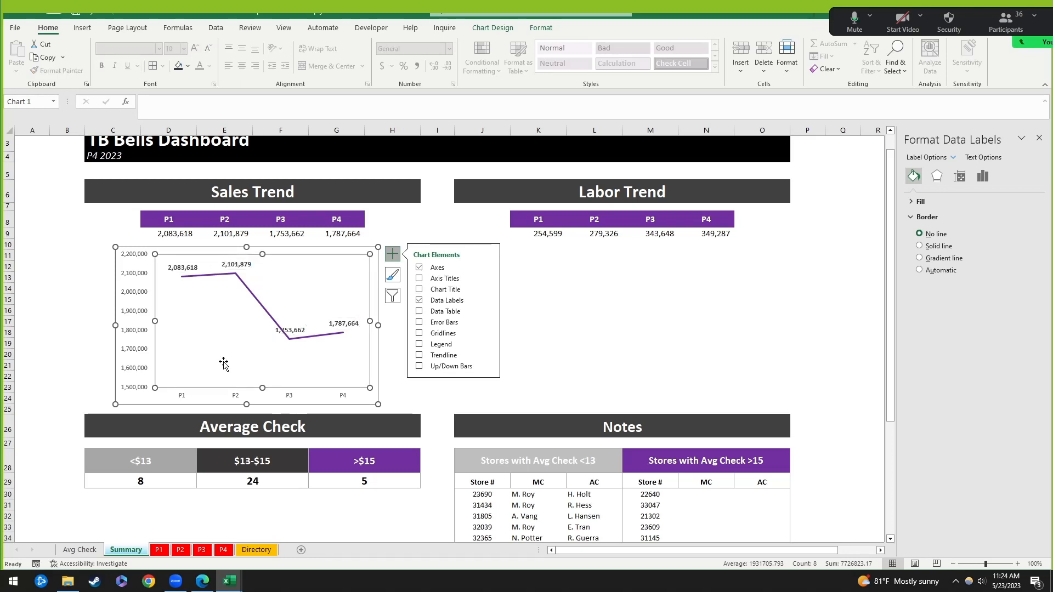
# Step: Keep labels above the line, but drag the P3 label 1,753,662 below the dip
pyautogui.click(290, 328)
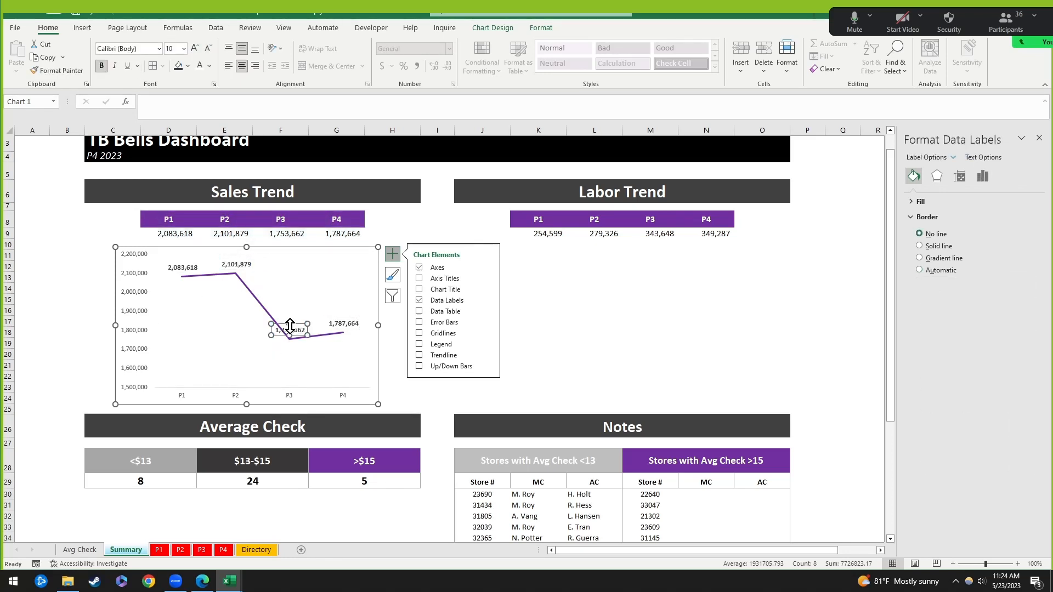
pyautogui.click(340, 325)
pyautogui.click(290, 331)
pyautogui.click(306, 294)
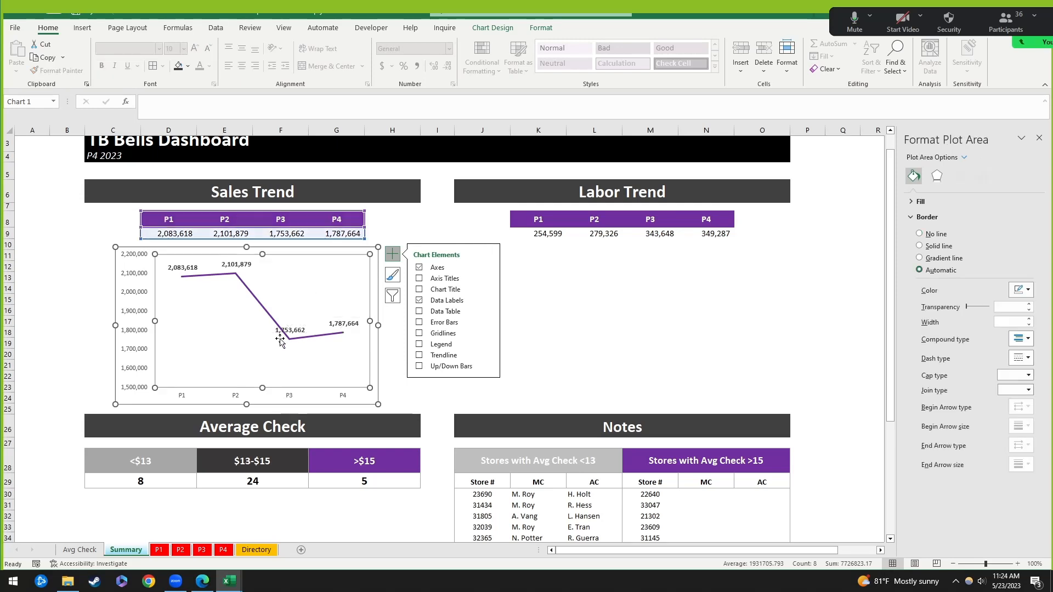
pyautogui.click(281, 332)
pyautogui.click(487, 301)
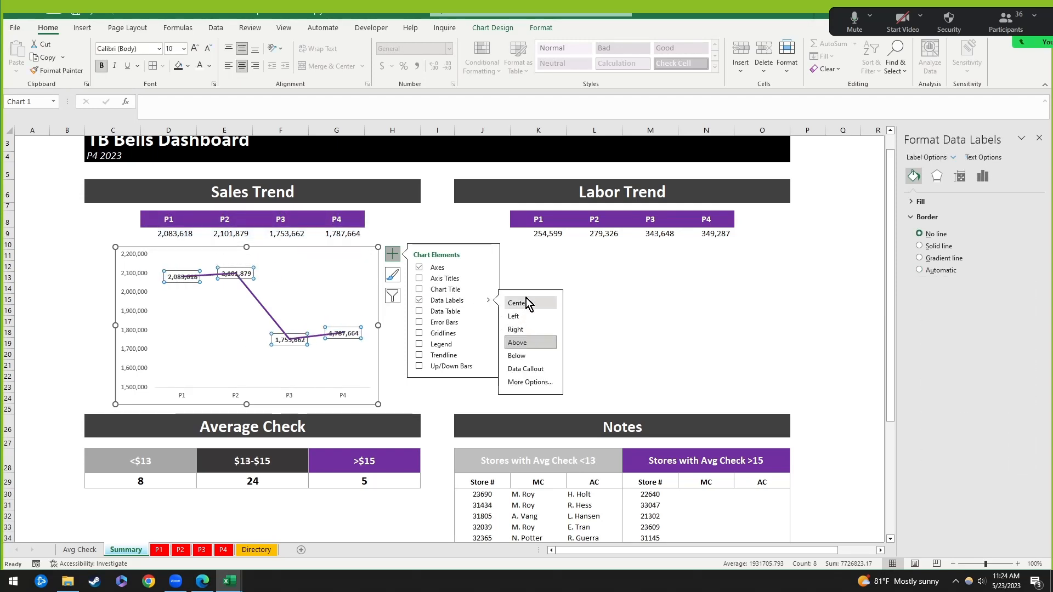
pyautogui.click(233, 372)
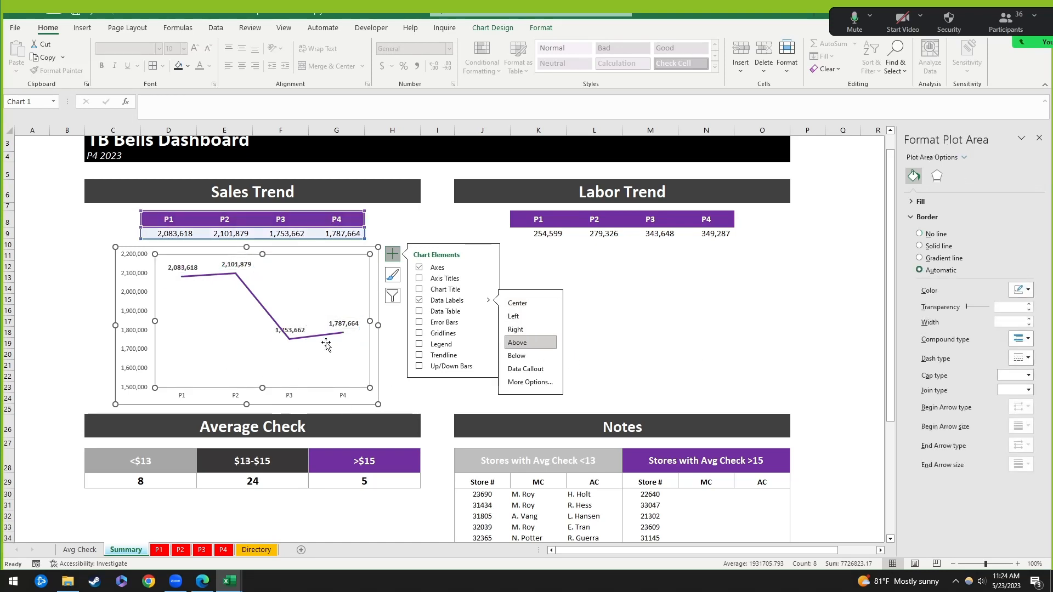
pyautogui.click(292, 332)
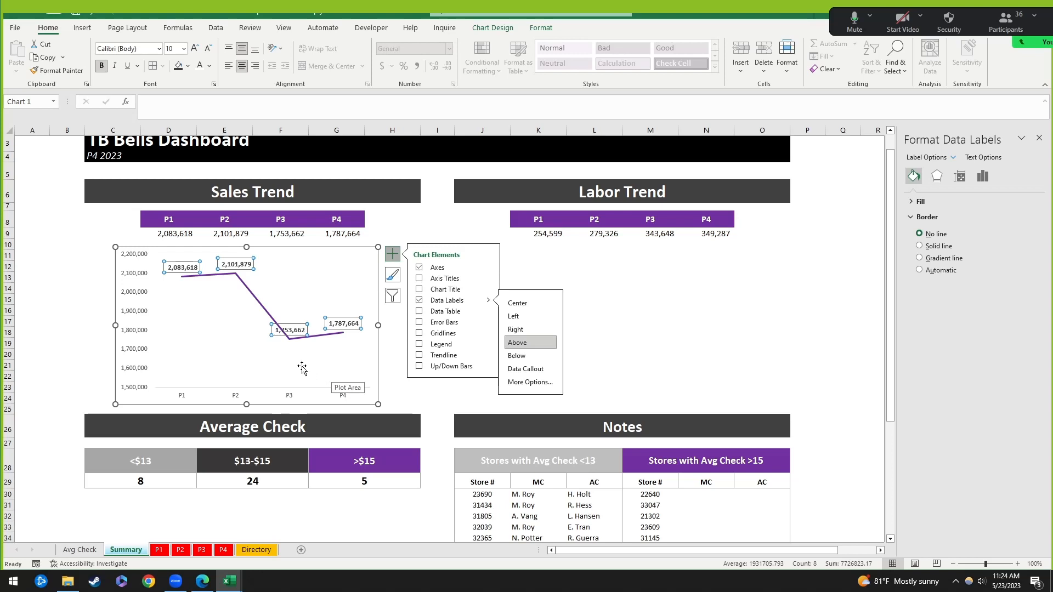
pyautogui.click(305, 370)
pyautogui.click(295, 329)
pyautogui.click(295, 327)
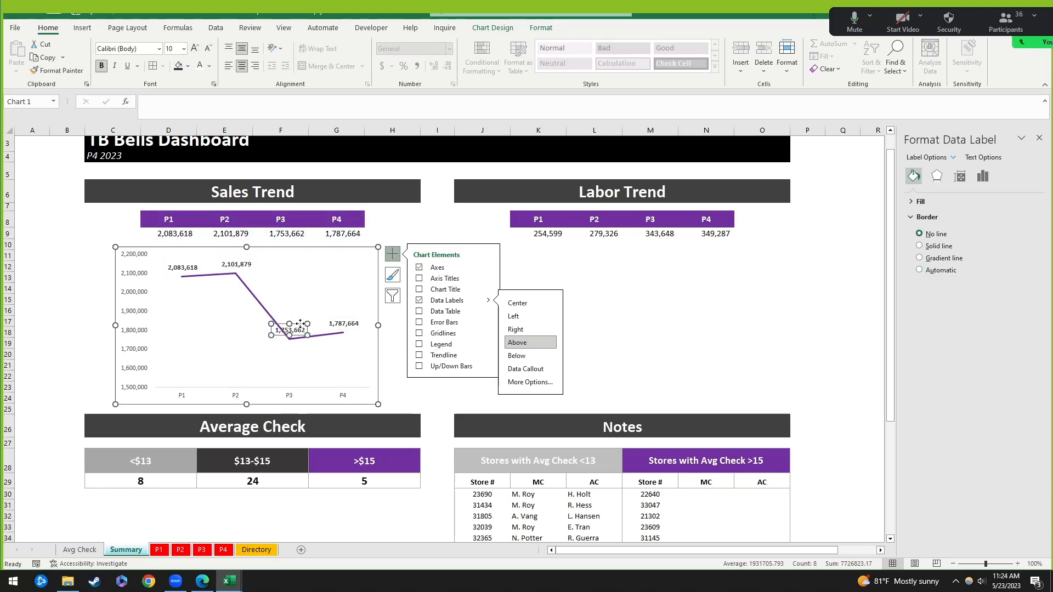
pyautogui.moveTo(300, 324); pyautogui.dragTo(300, 343)
pyautogui.click(470, 341)
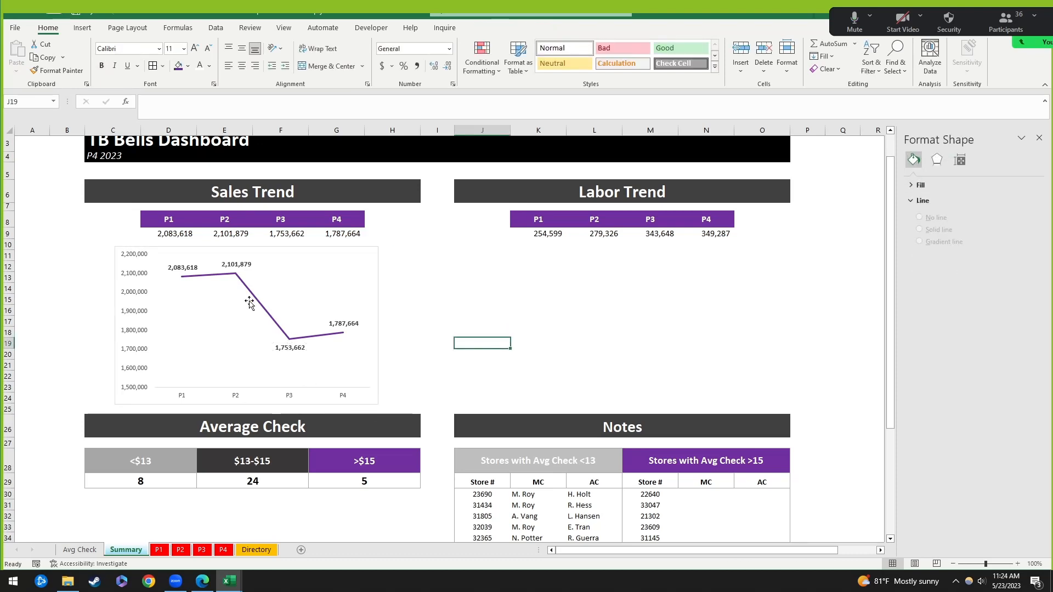
# Step: Give the sales line markers a solid purple 2 pt border
pyautogui.click(278, 327)
pyautogui.click(914, 175)
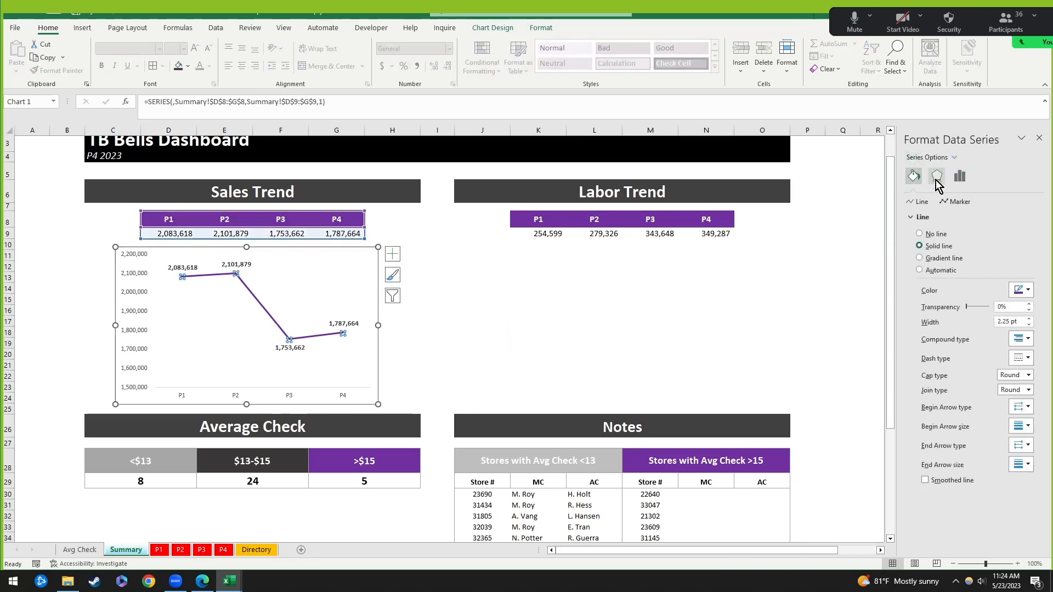
pyautogui.click(952, 204)
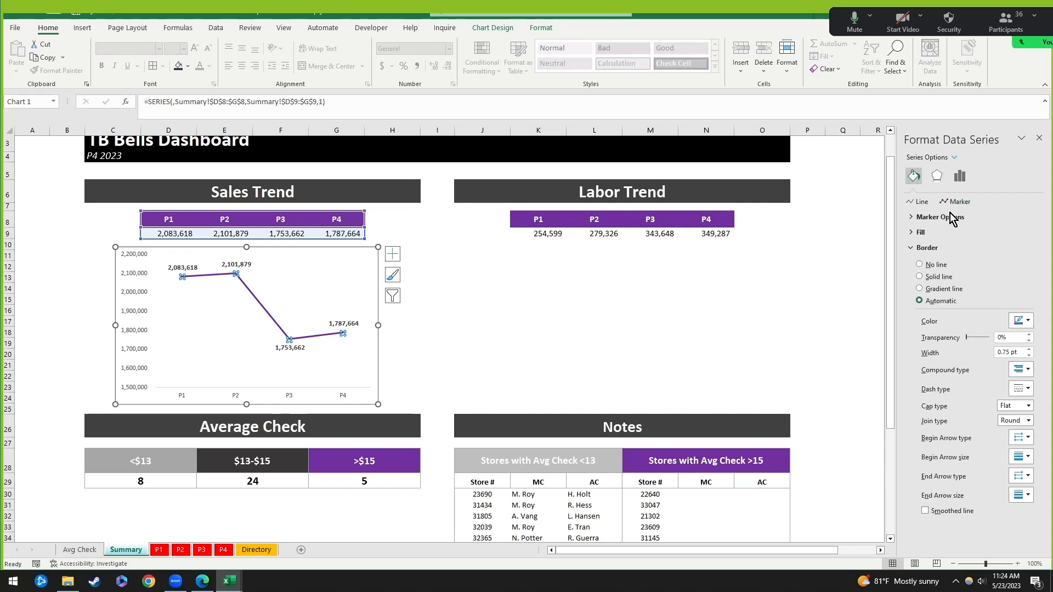
pyautogui.click(1029, 321)
pyautogui.click(1052, 419)
pyautogui.click(1029, 350)
pyautogui.click(1029, 349)
pyautogui.click(1030, 349)
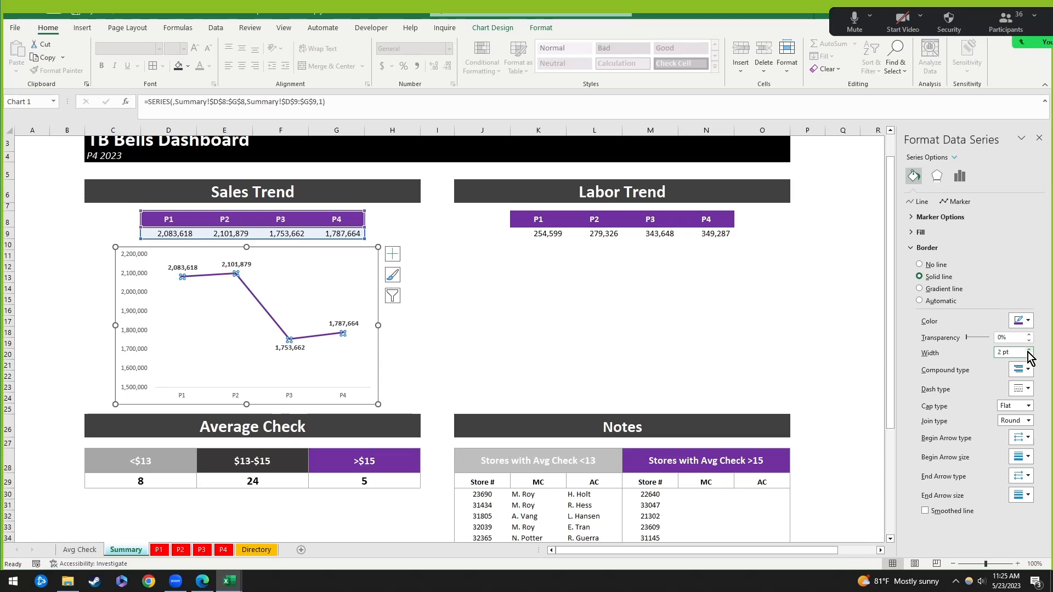
# Step: Switch the sales markers to built-in diamonds
pyautogui.click(941, 218)
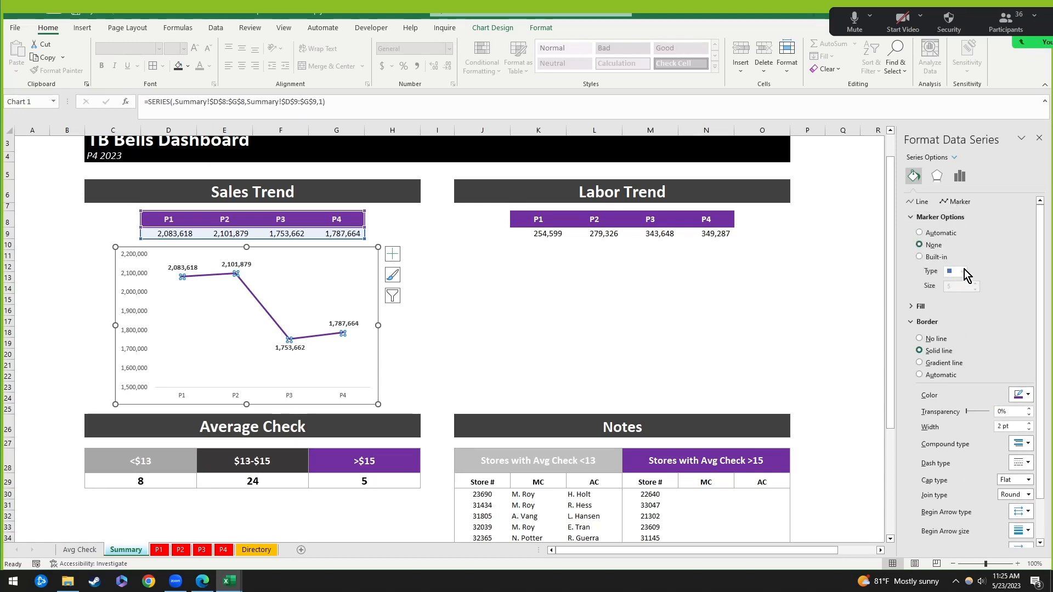
pyautogui.click(930, 257)
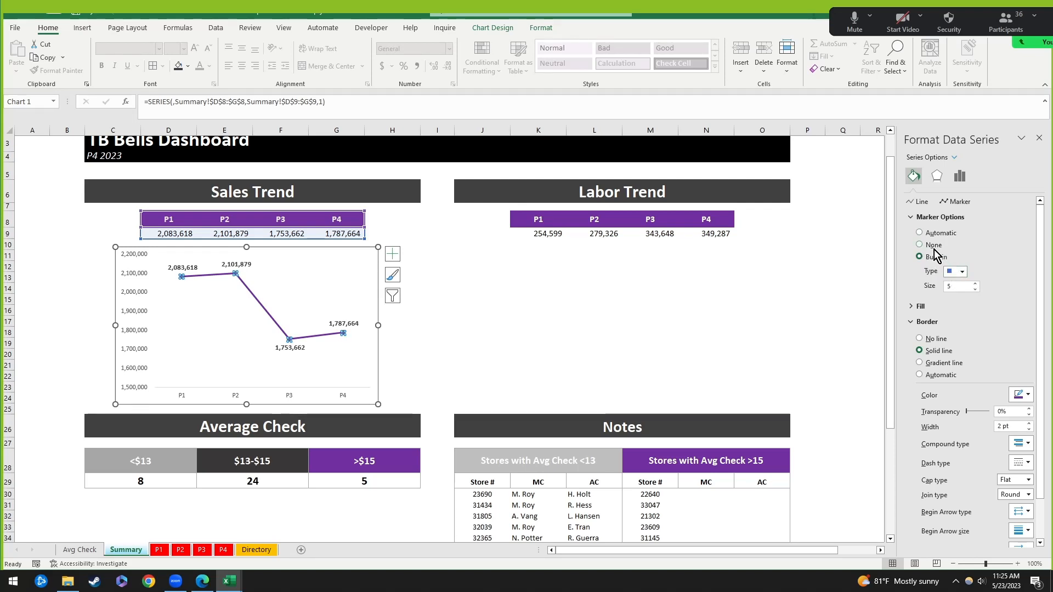
pyautogui.click(962, 272)
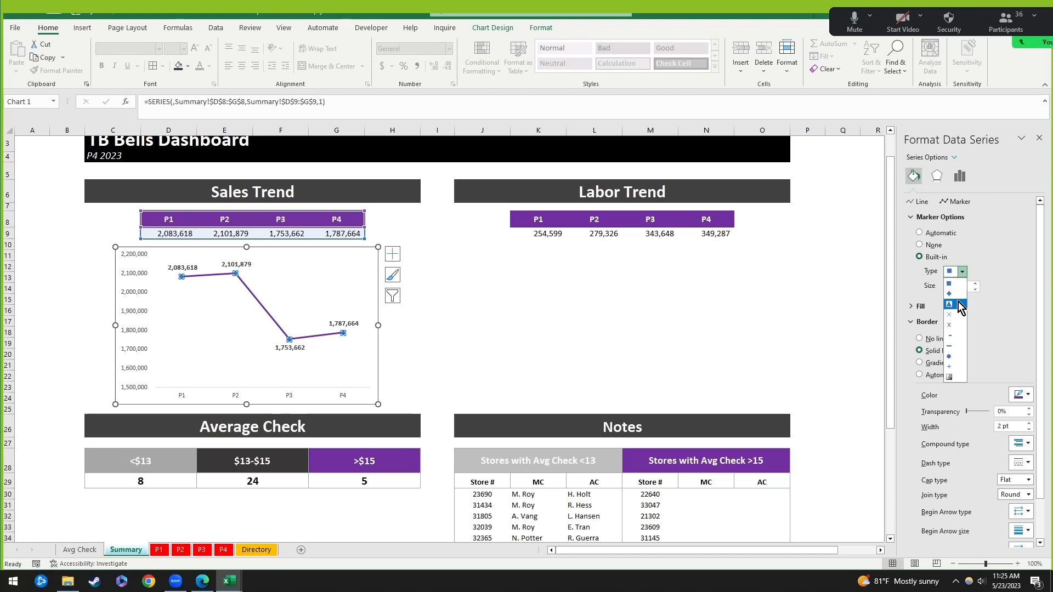
pyautogui.click(956, 293)
pyautogui.click(469, 354)
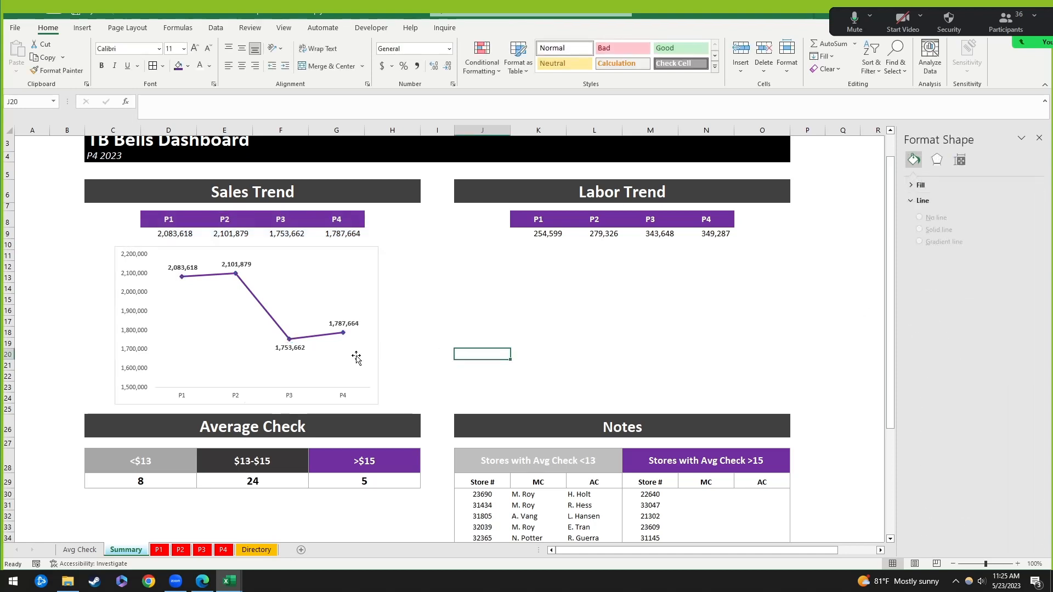
pyautogui.click(328, 262)
pyautogui.click(328, 262)
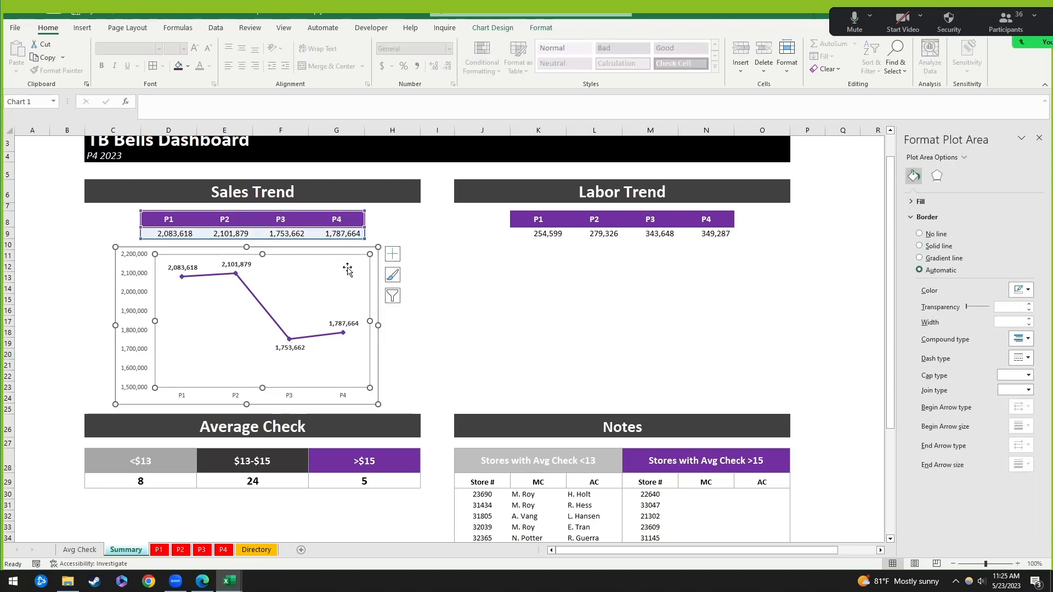
pyautogui.click(110, 245)
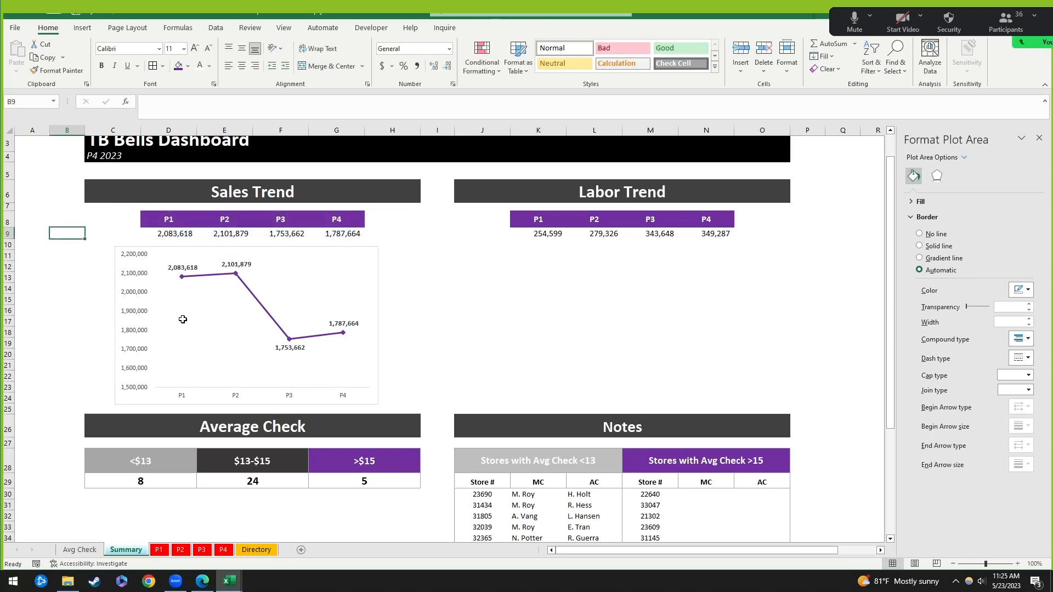
# Step: Copy the Sales Trend chart and place the copy under the Labor Trend table
pyautogui.click(183, 396)
pyautogui.click(449, 336)
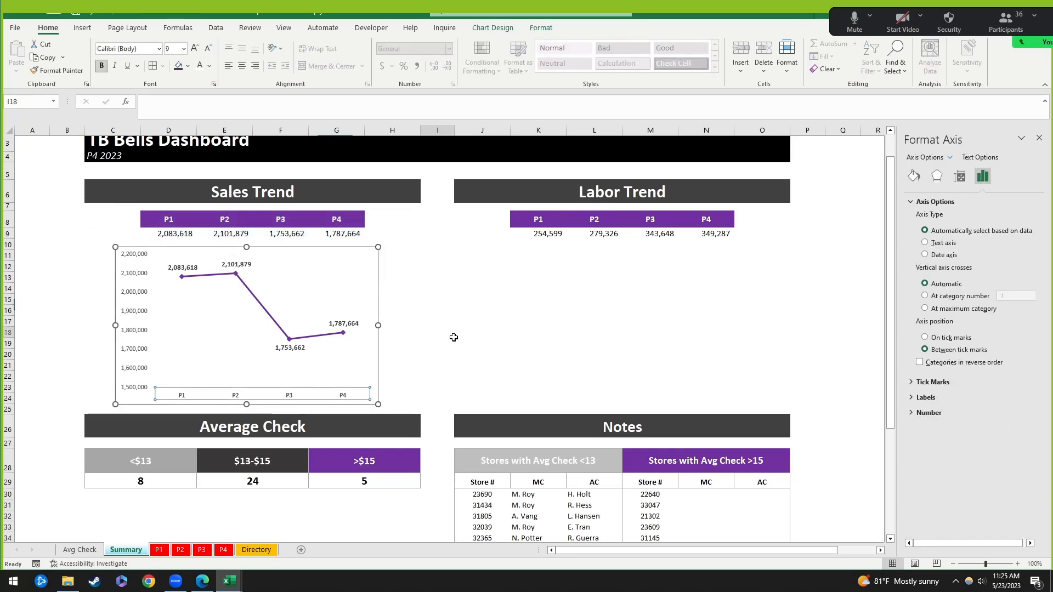
pyautogui.click(378, 279)
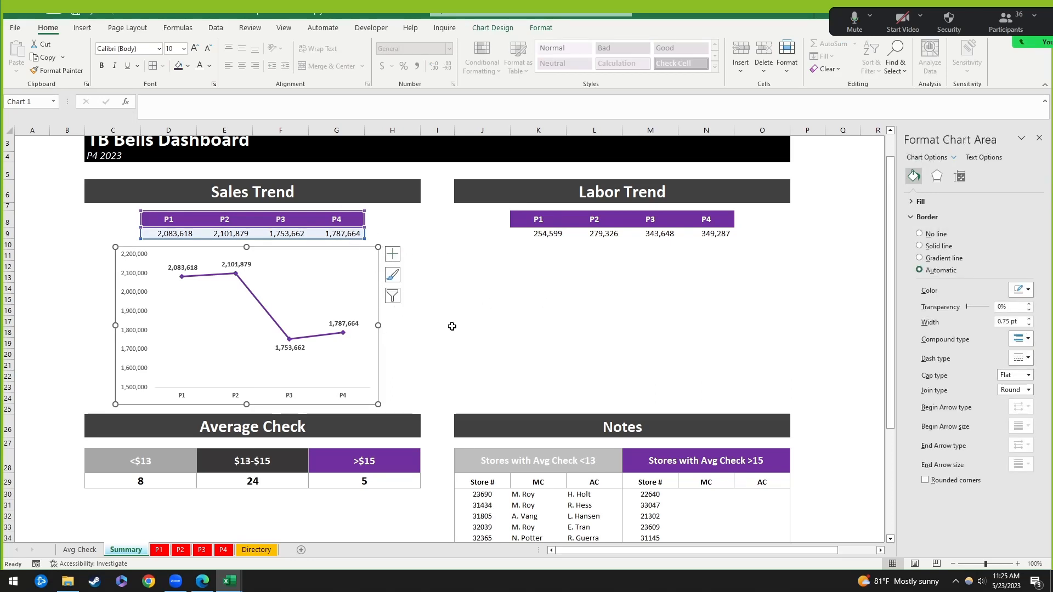
pyautogui.click(498, 255)
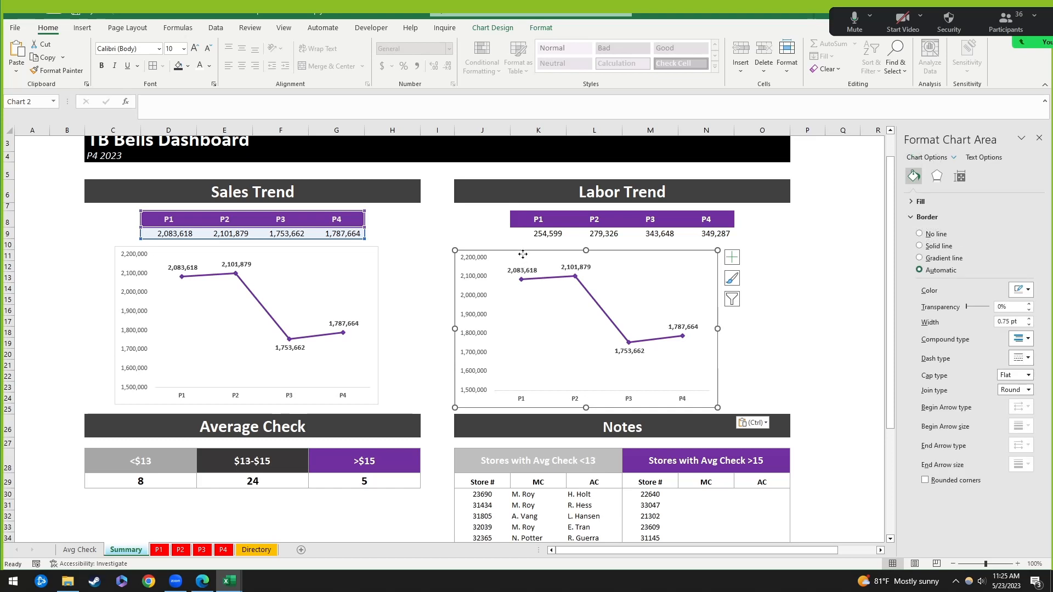
pyautogui.moveTo(522, 253); pyautogui.dragTo(555, 245)
# Step: Drag the copied chart's data range onto the Labor P1–P4 values
pyautogui.moveTo(363, 242); pyautogui.dragTo(418, 244)
pyautogui.click(539, 251)
pyautogui.moveTo(351, 243); pyautogui.dragTo(714, 240)
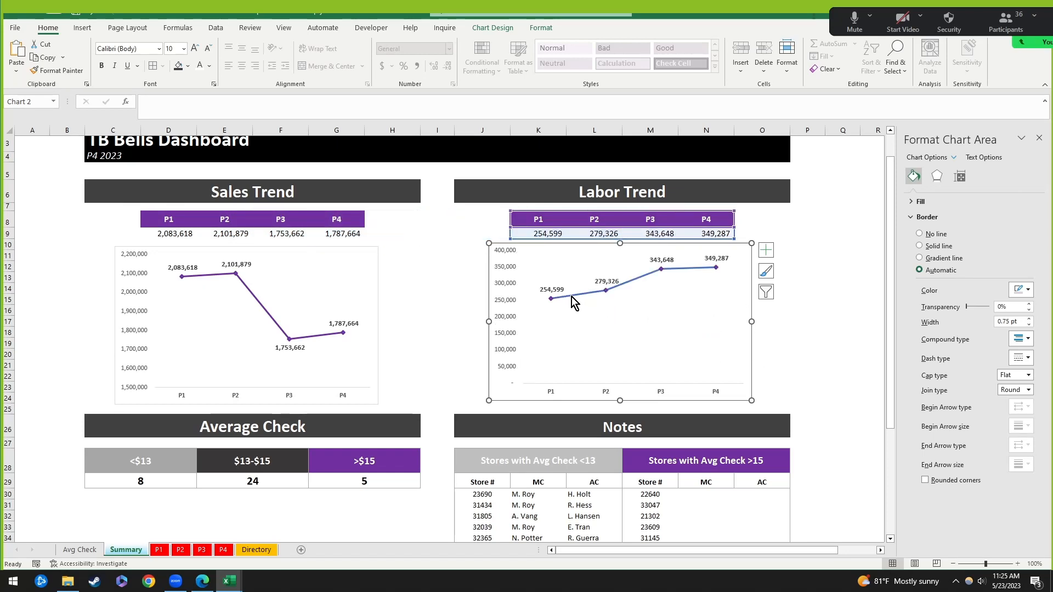
pyautogui.click(571, 297)
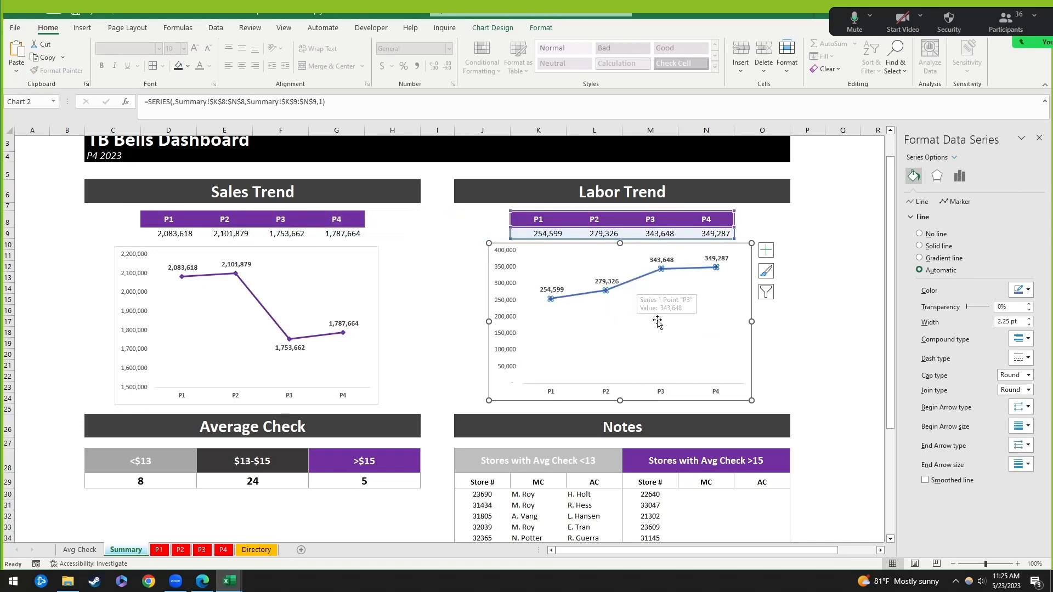
pyautogui.click(632, 283)
pyautogui.click(634, 281)
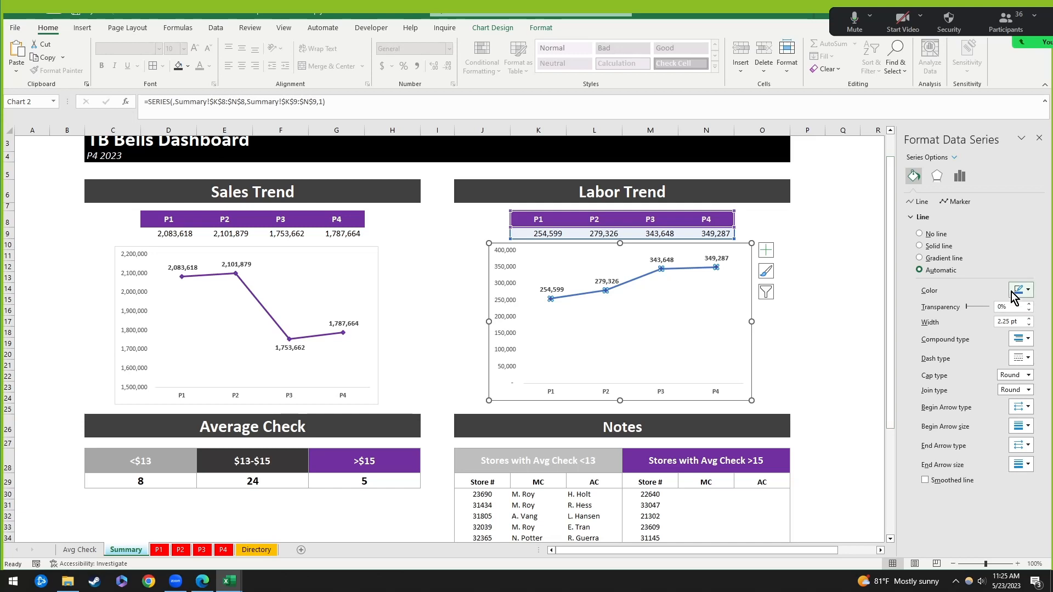
pyautogui.click(510, 246)
# Step: Delete the copied chart and insert a new line chart of K8:N9 under Labor Trend
pyautogui.click(809, 223)
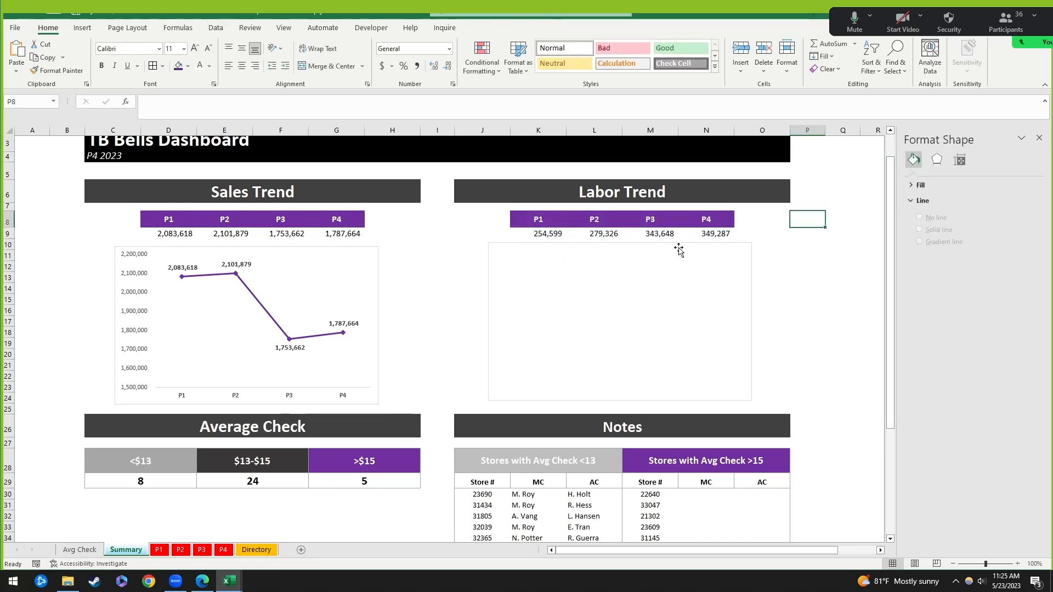
pyautogui.click(679, 250)
pyautogui.press('Delete')
pyautogui.moveTo(527, 220); pyautogui.dragTo(724, 235)
pyautogui.click(82, 27)
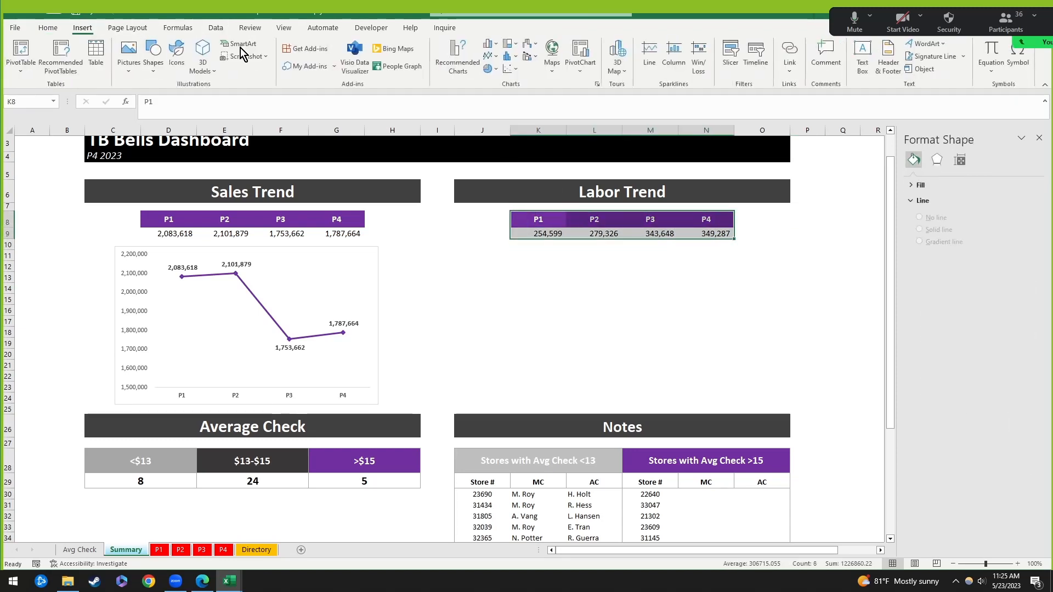
pyautogui.click(489, 55)
pyautogui.click(496, 92)
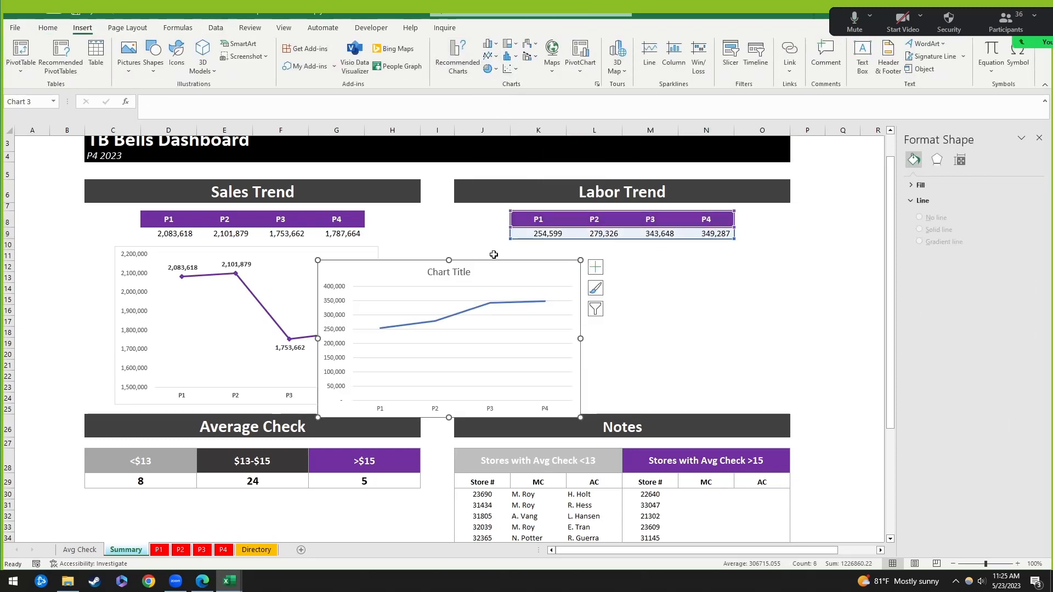
pyautogui.moveTo(499, 260); pyautogui.dragTo(666, 245)
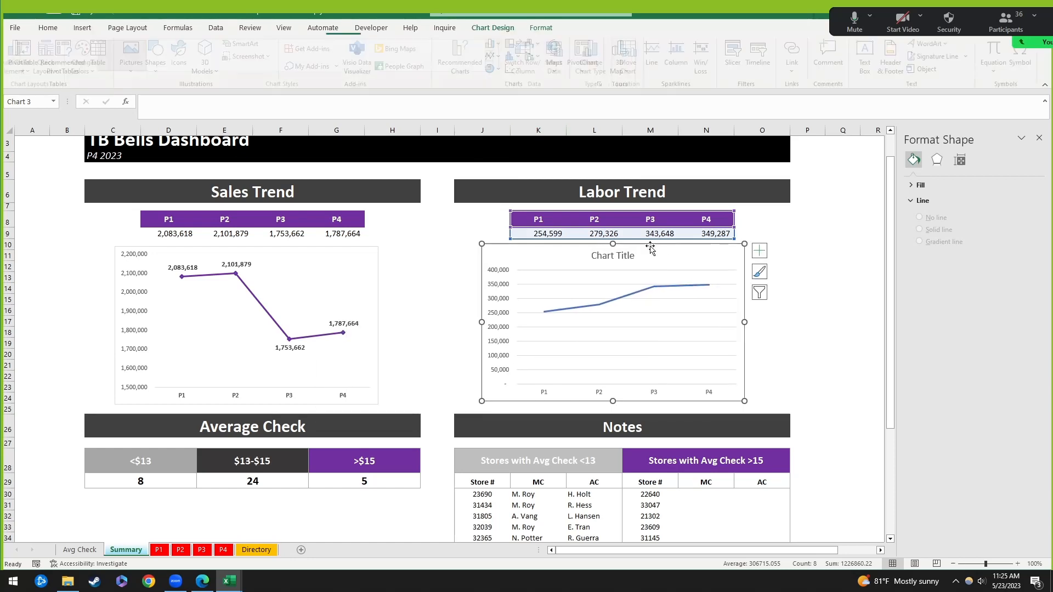
# Step: Remove the Labor chart's title and gridlines and make its line 3.25 pt purple
pyautogui.click(609, 259)
pyautogui.press('Delete')
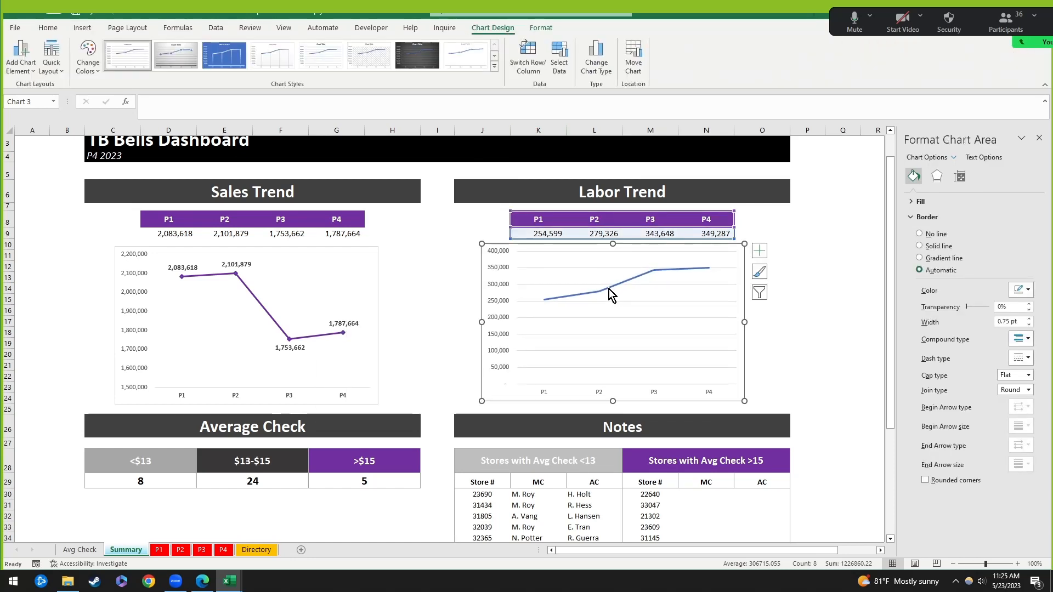
pyautogui.click(582, 284)
pyautogui.press('Delete')
pyautogui.click(588, 295)
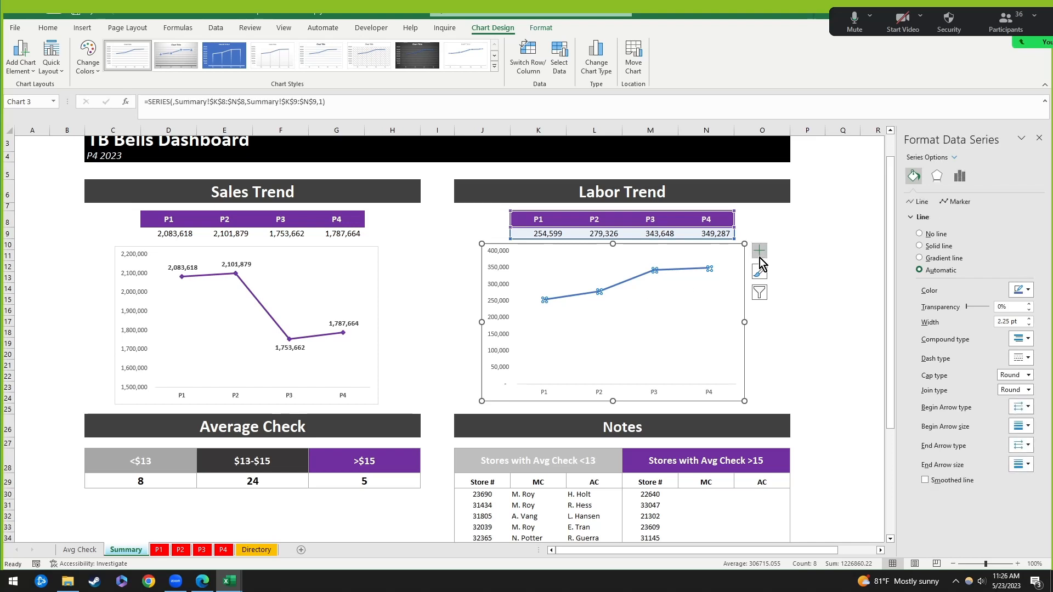
pyautogui.click(1030, 319)
pyautogui.click(1029, 319)
pyautogui.click(1029, 319)
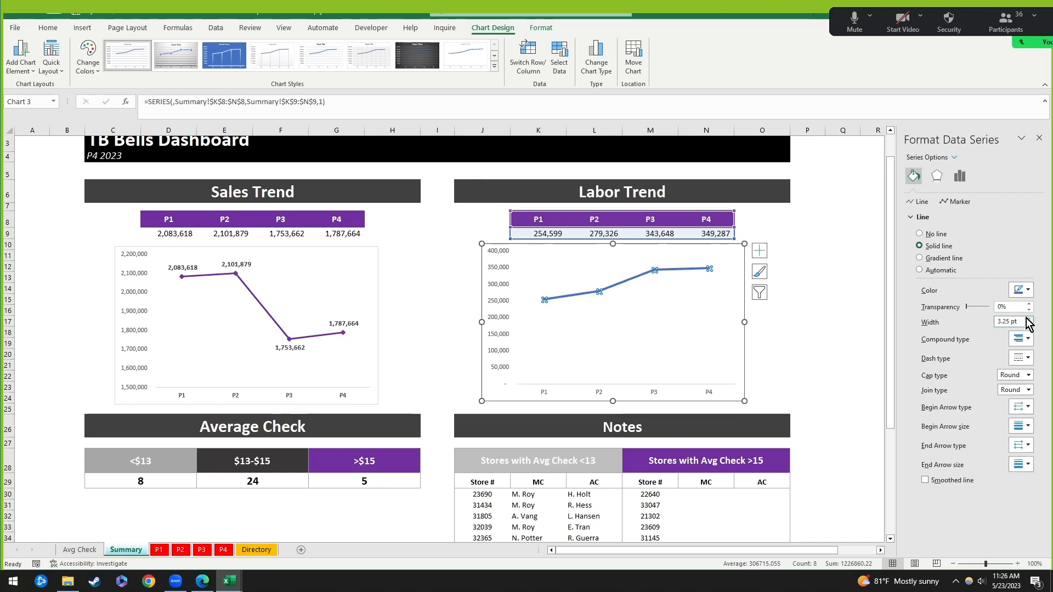
pyautogui.click(1023, 290)
pyautogui.click(1052, 393)
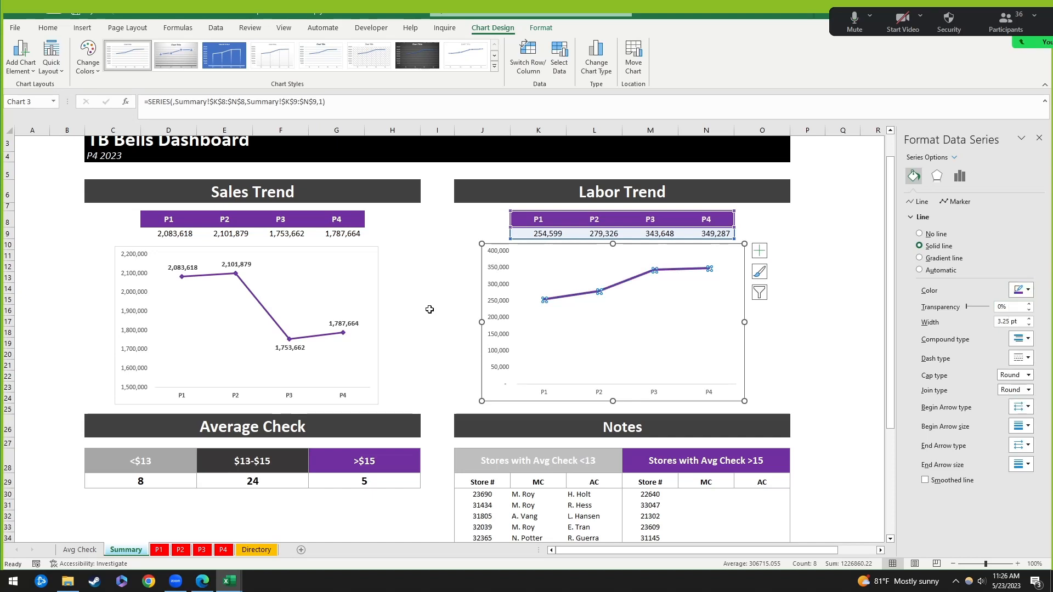
# Step: Thicken the Sales Trend line to 2.75 pt
pyautogui.click(267, 310)
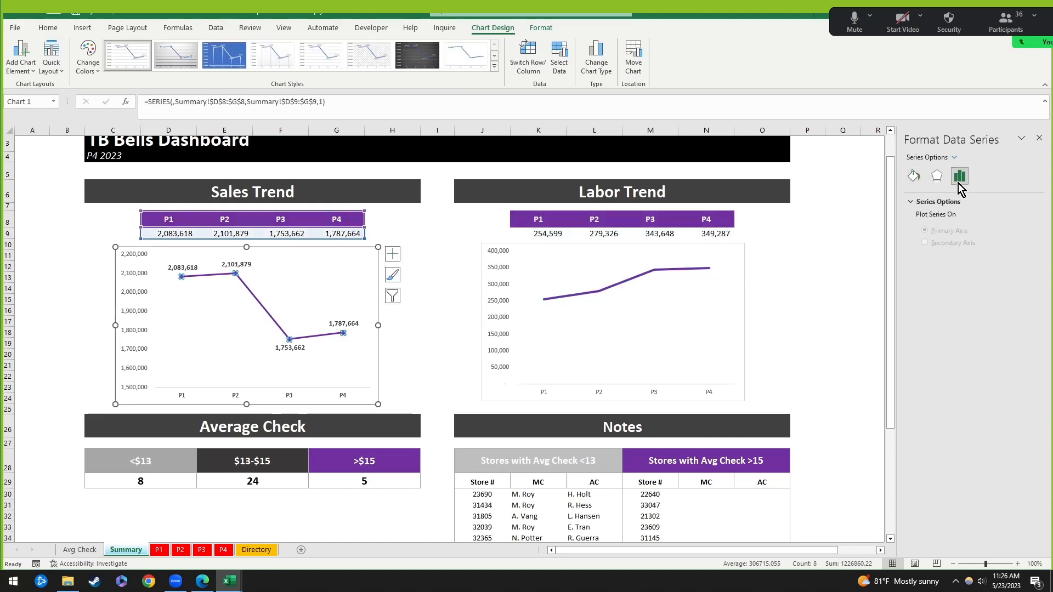
pyautogui.click(914, 175)
pyautogui.click(1029, 318)
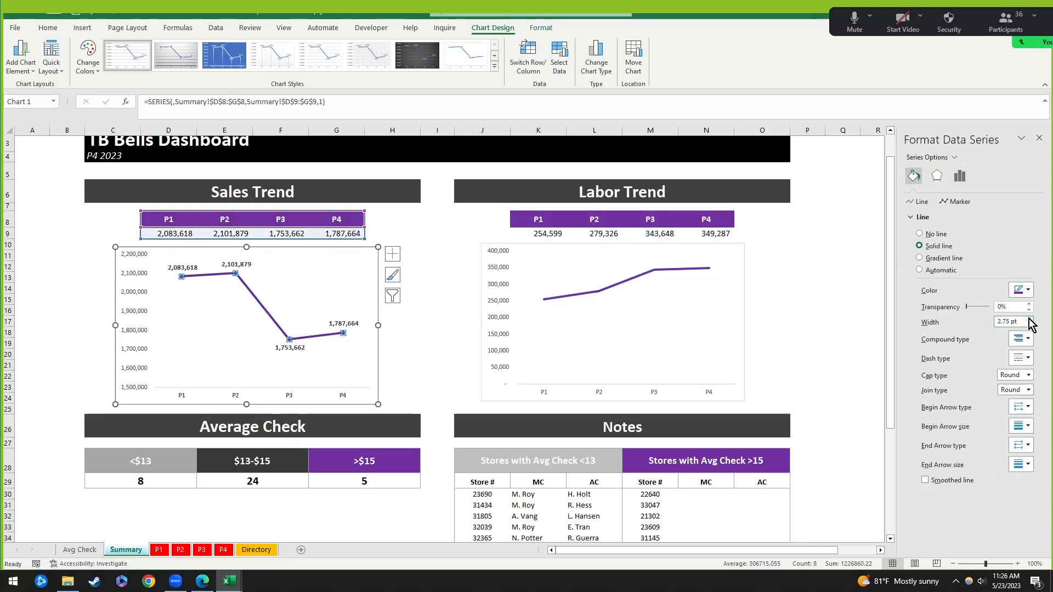
# Step: Give the Labor Trend line built-in diamond markers with a purple border
pyautogui.click(635, 277)
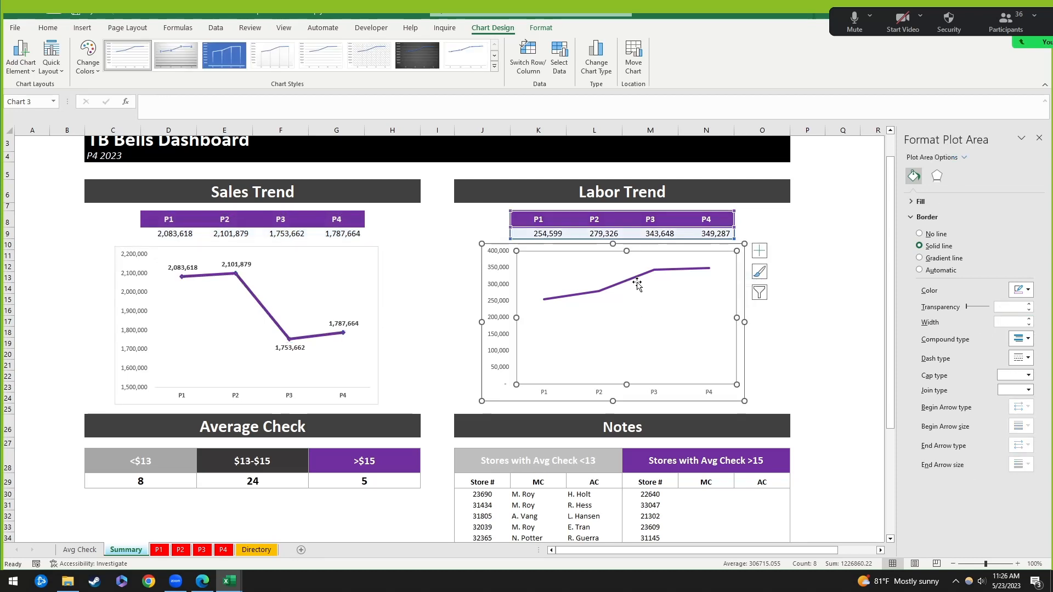
pyautogui.click(639, 276)
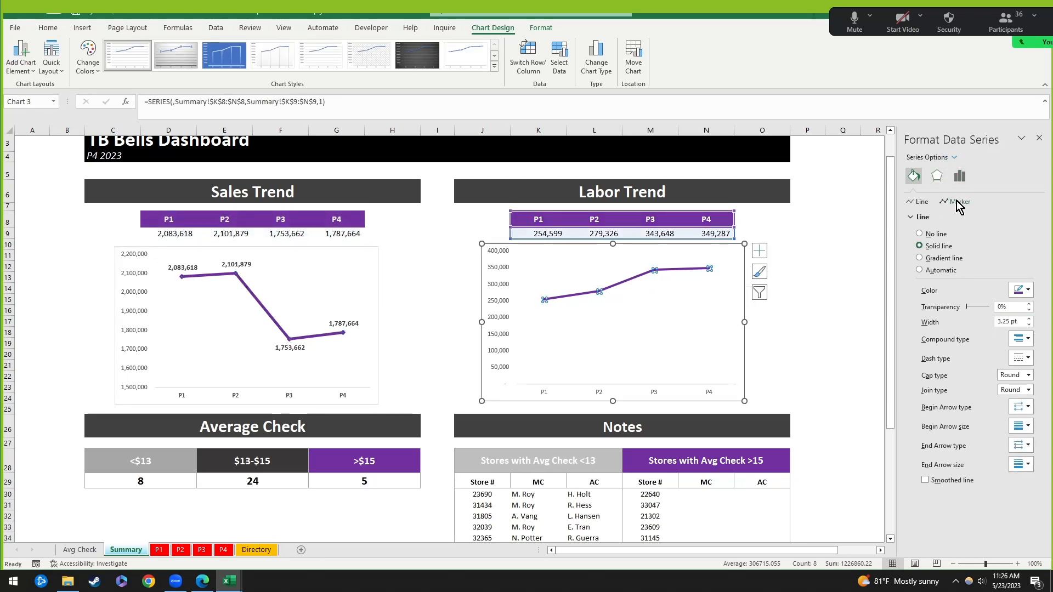
pyautogui.click(958, 203)
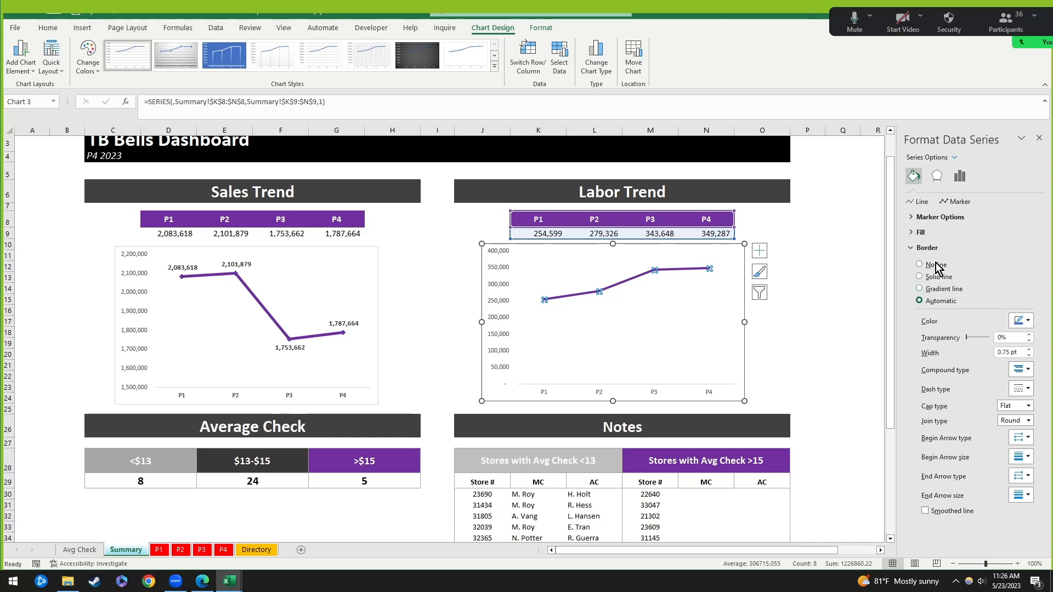
pyautogui.click(941, 217)
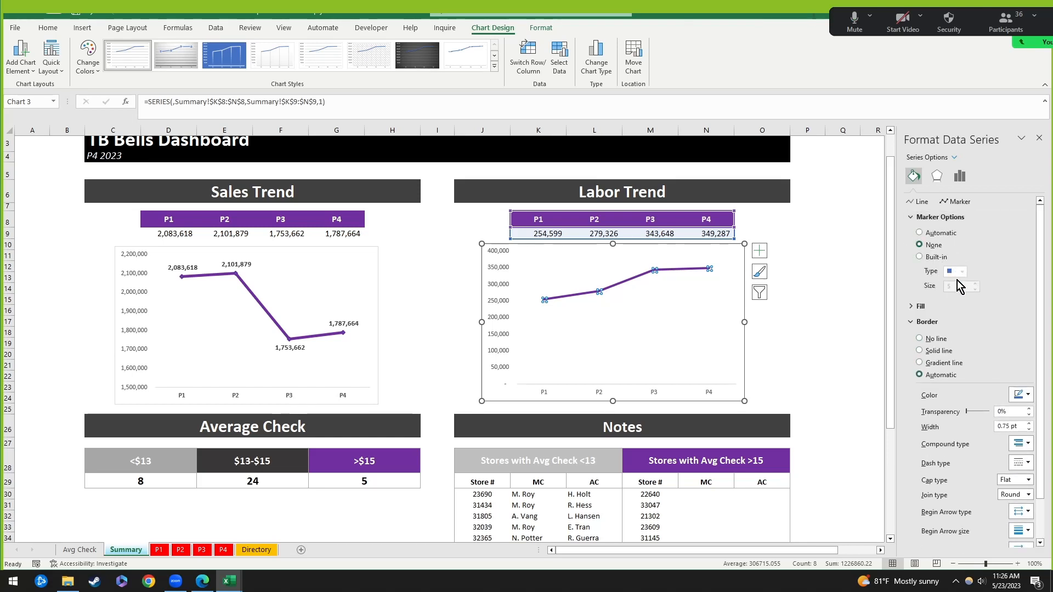
pyautogui.click(926, 257)
pyautogui.click(957, 272)
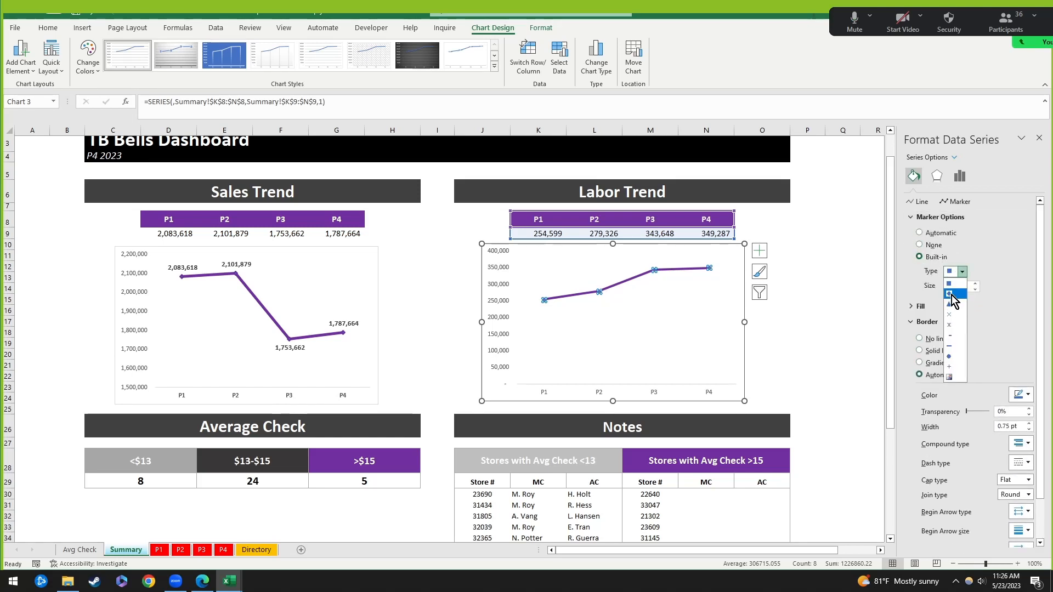
pyautogui.click(957, 296)
pyautogui.click(1021, 395)
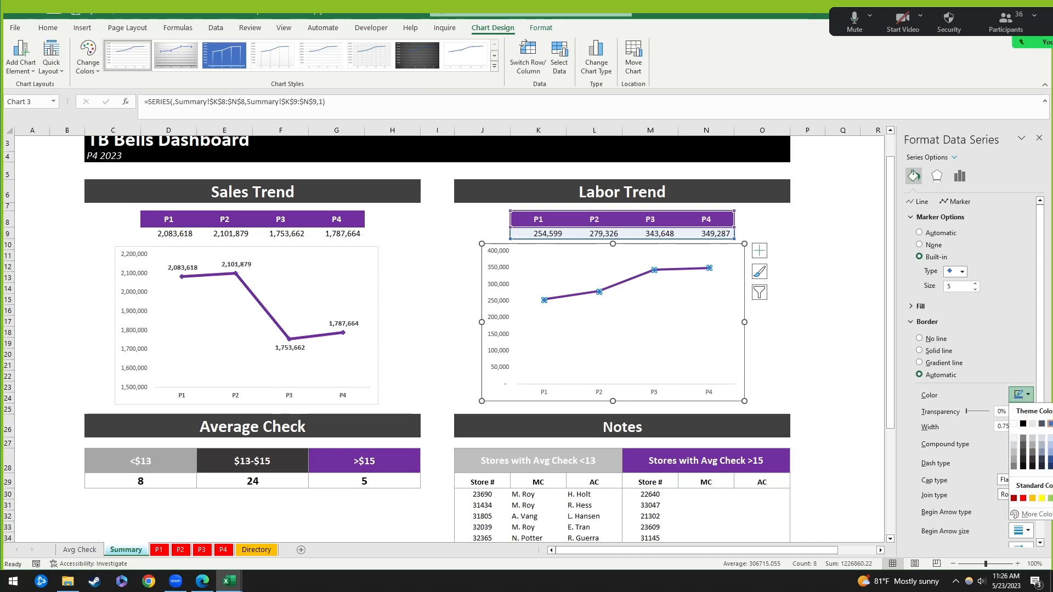
pyautogui.click(1052, 498)
pyautogui.click(791, 357)
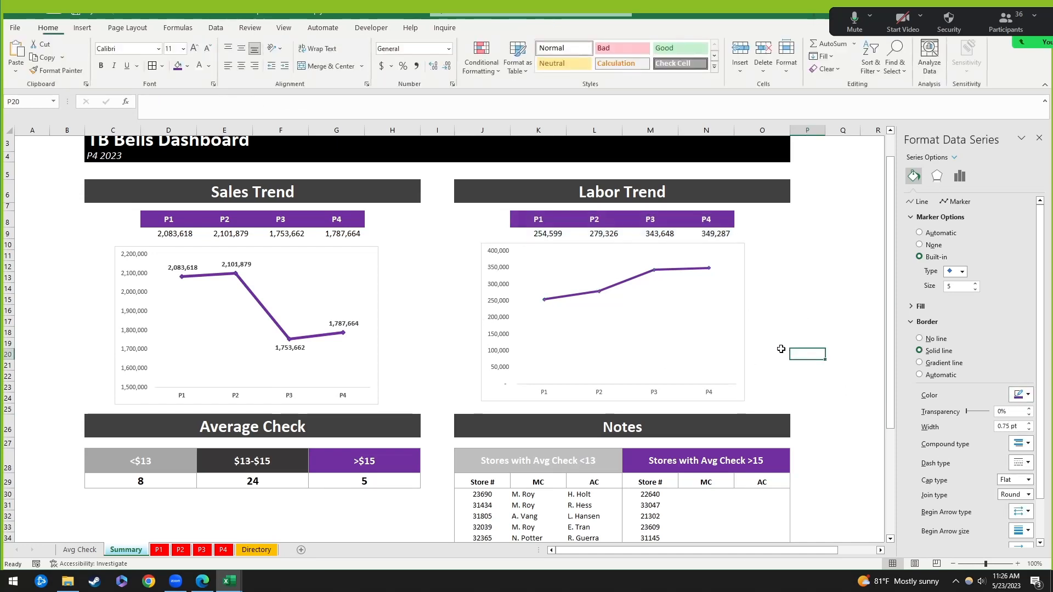
pyautogui.click(600, 296)
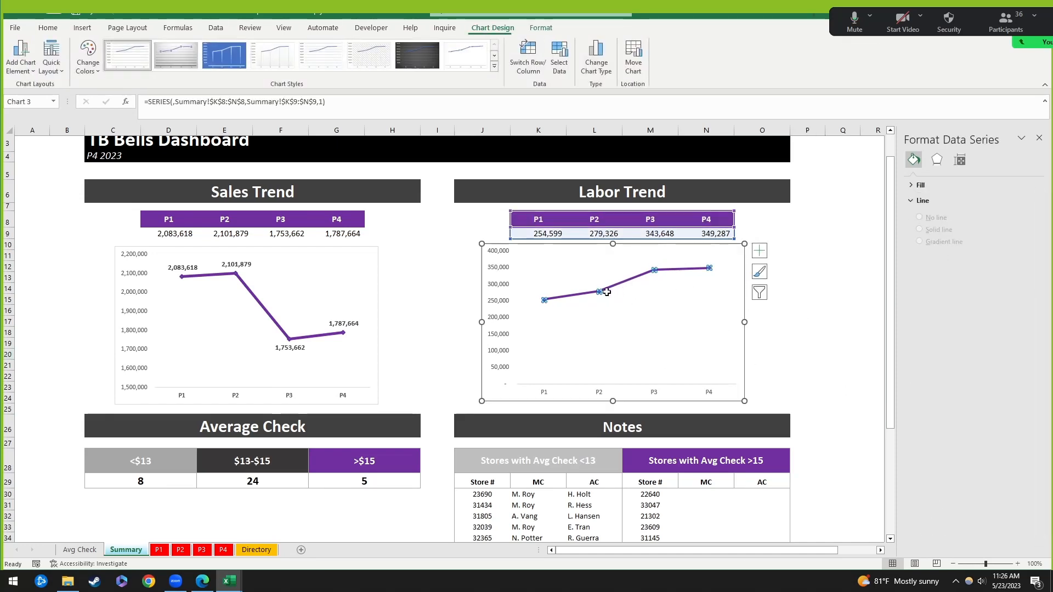
# Step: Nudge the Labor Trend chart slightly to the right
pyautogui.click(851, 294)
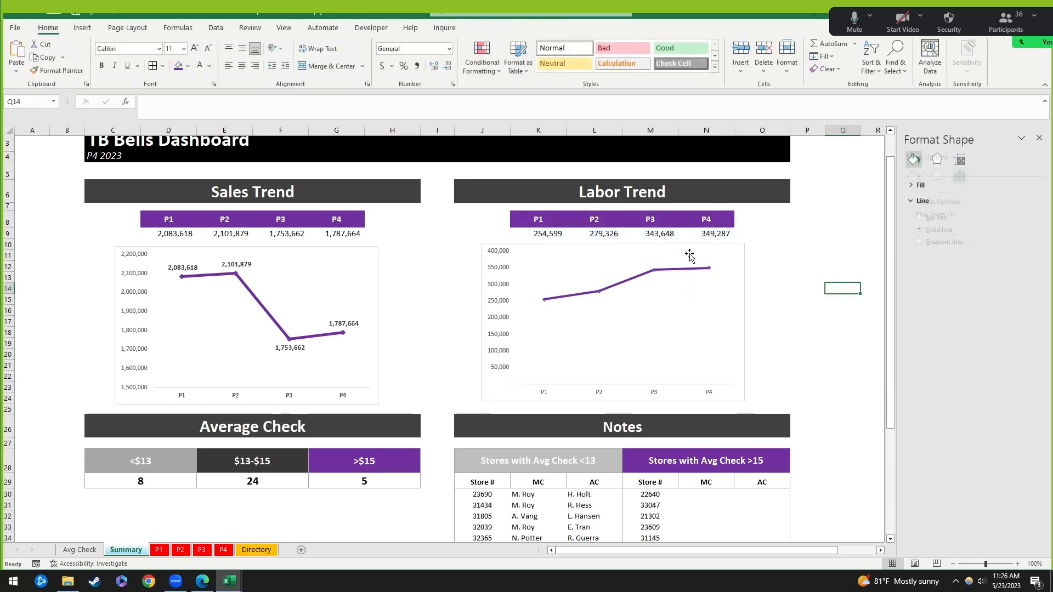
pyautogui.moveTo(705, 250); pyautogui.dragTo(713, 250)
pyautogui.scroll(-2, 505, 318)
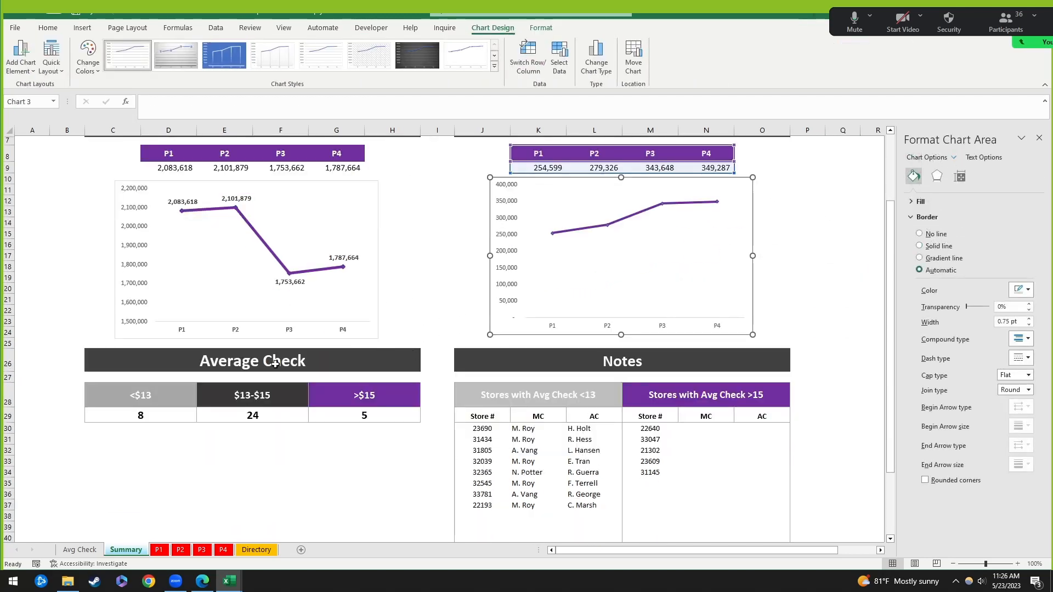
# Step: Insert a 2-D pie chart of the Average Check counts, then delete it
pyautogui.moveTo(159, 395); pyautogui.dragTo(384, 416)
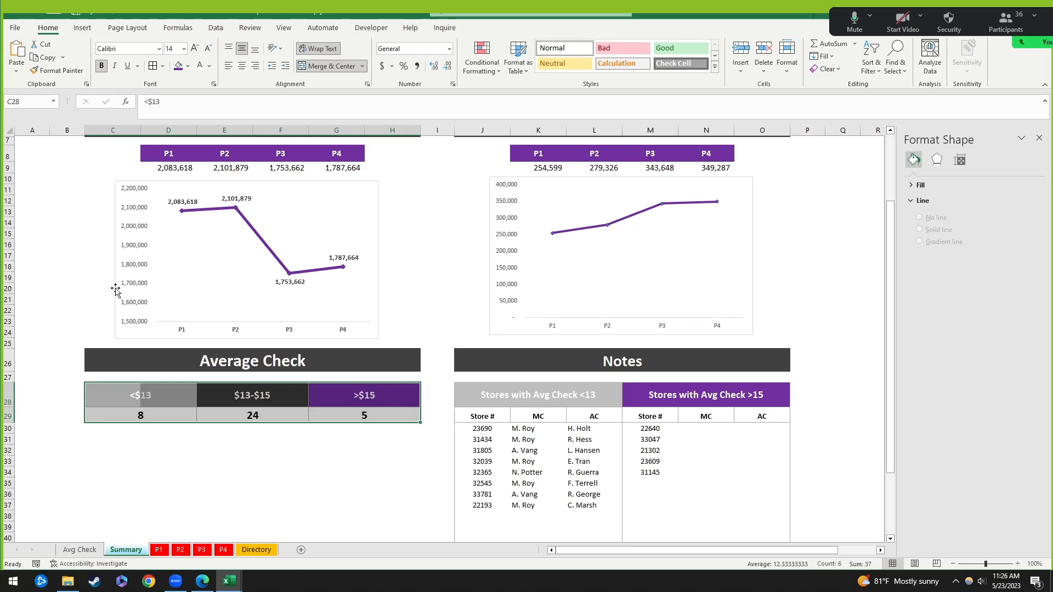
pyautogui.click(83, 28)
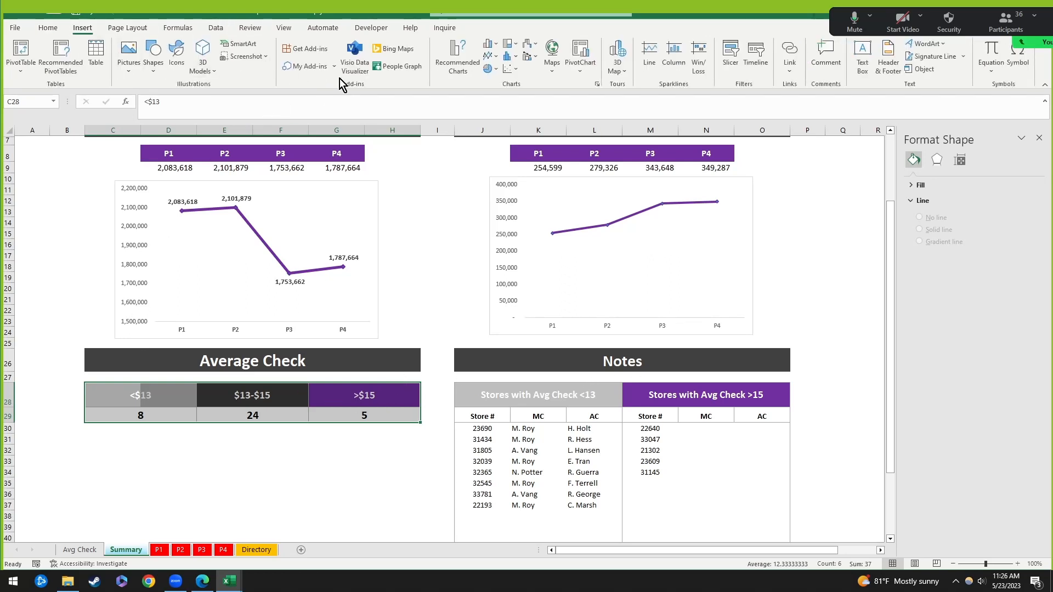
pyautogui.click(488, 68)
pyautogui.click(500, 106)
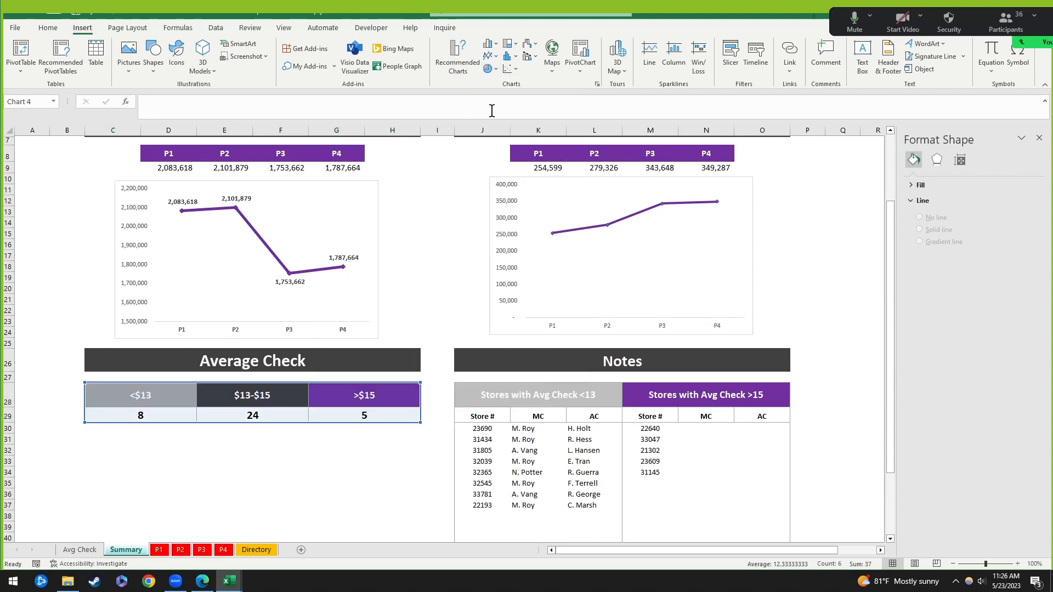
pyautogui.scroll(-2, 427, 401)
pyautogui.moveTo(506, 169); pyautogui.dragTo(298, 371)
pyautogui.click(257, 459)
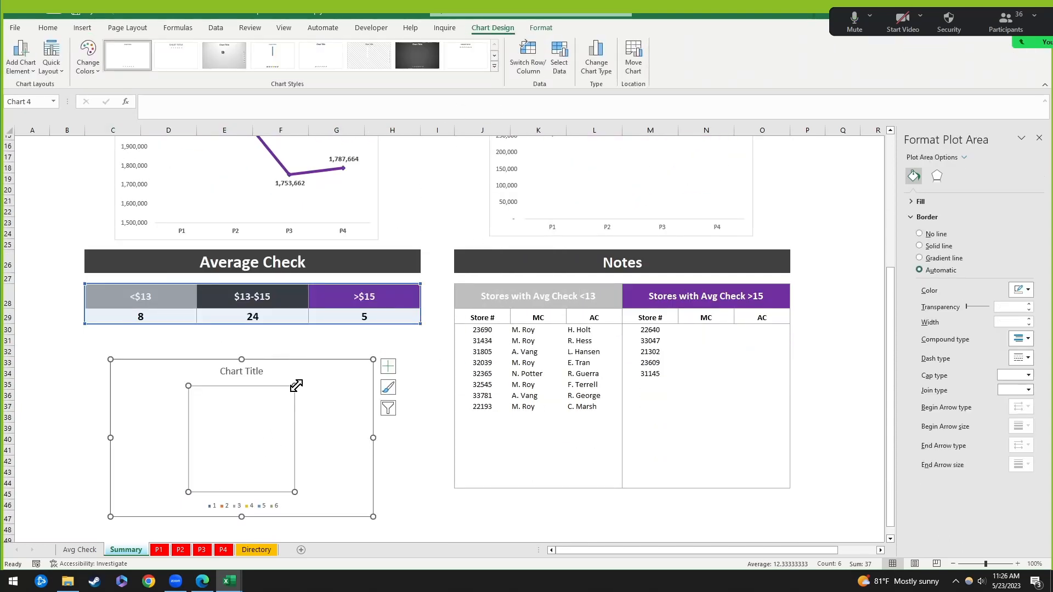
pyautogui.click(326, 366)
pyautogui.press('Delete')
# Step: Check the formula behind the <$13 count and look over the Average Check table C28:H29
pyautogui.click(325, 371)
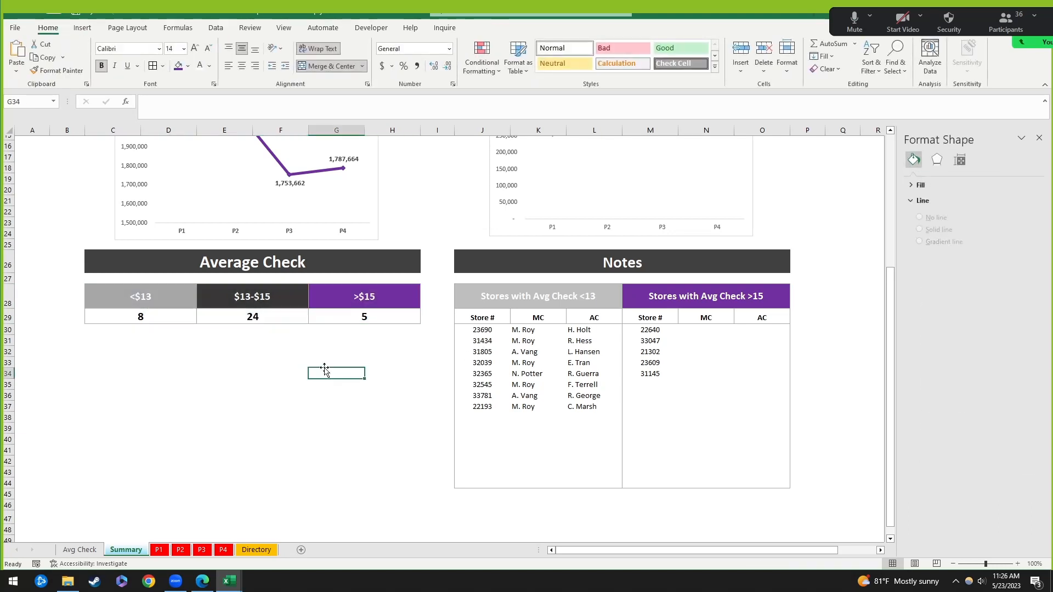
pyautogui.click(132, 320)
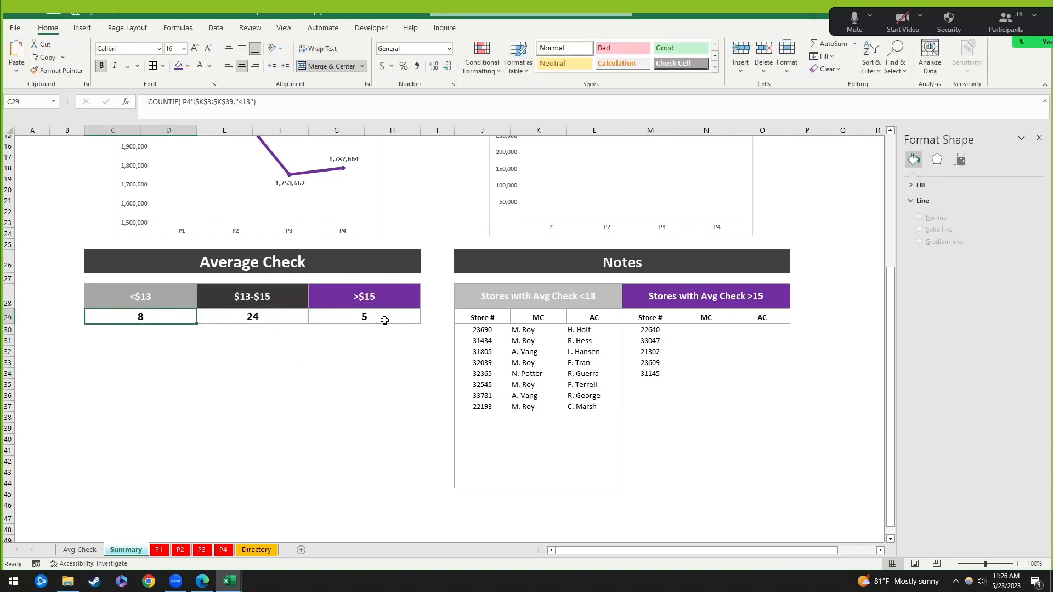
pyautogui.click(188, 296)
pyautogui.moveTo(103, 288); pyautogui.dragTo(364, 316)
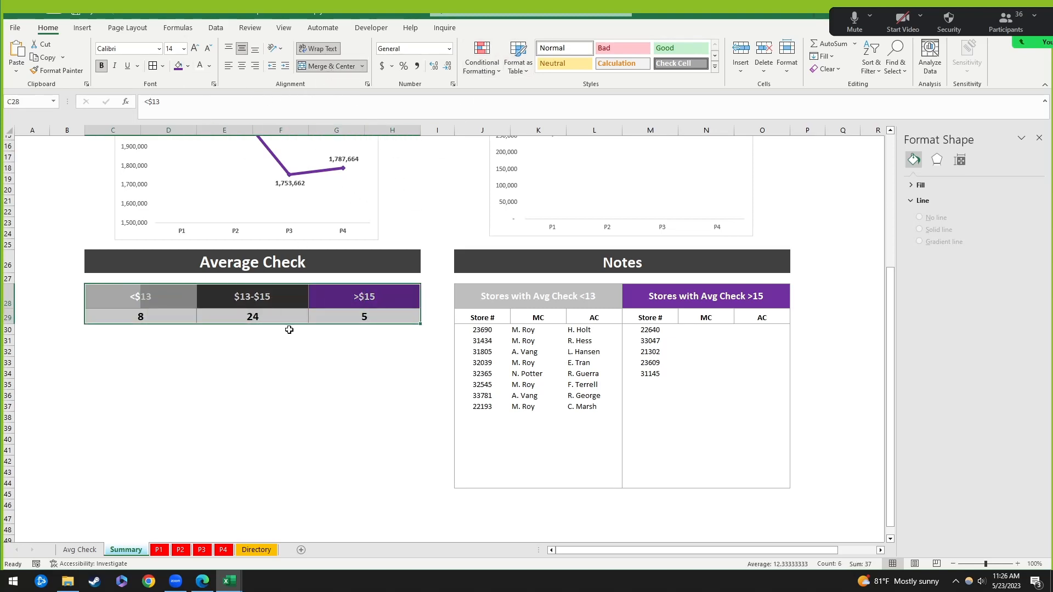
pyautogui.scroll(-4, 314, 409)
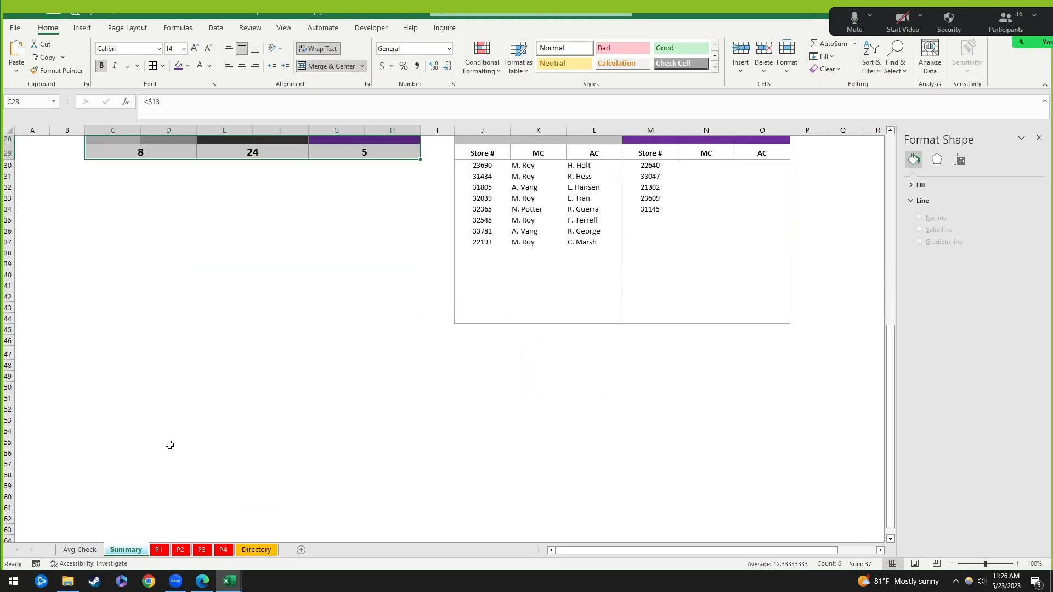
pyautogui.click(117, 441)
pyautogui.scroll(-6, 159, 434)
pyautogui.click(117, 367)
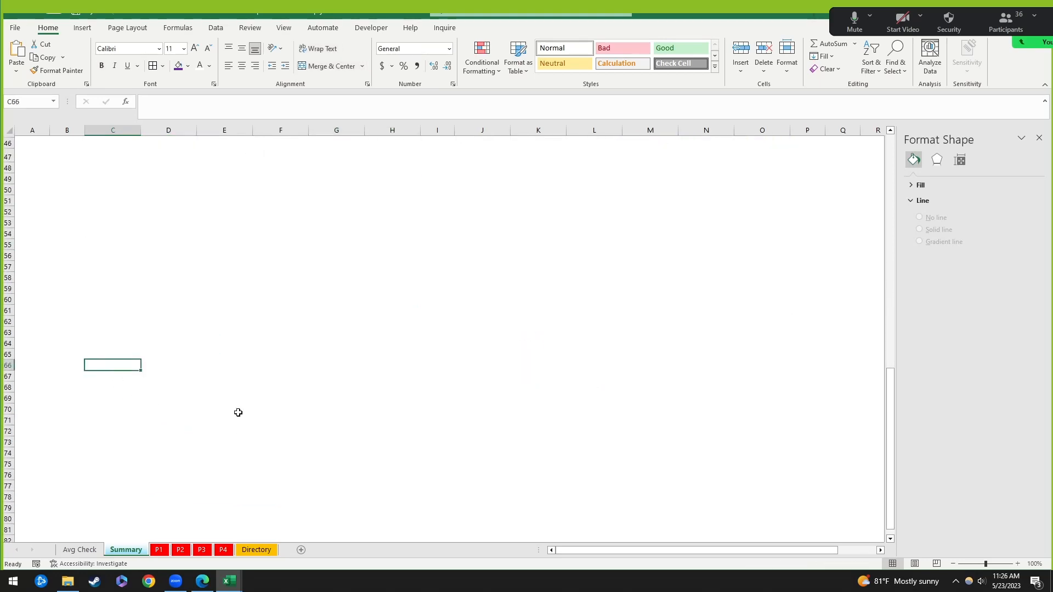
pyautogui.scroll(8, 238, 413)
# Step: Copy the <$13, $13-$15 and >$15 headers into scratch cells B66:D66
pyautogui.click(177, 231)
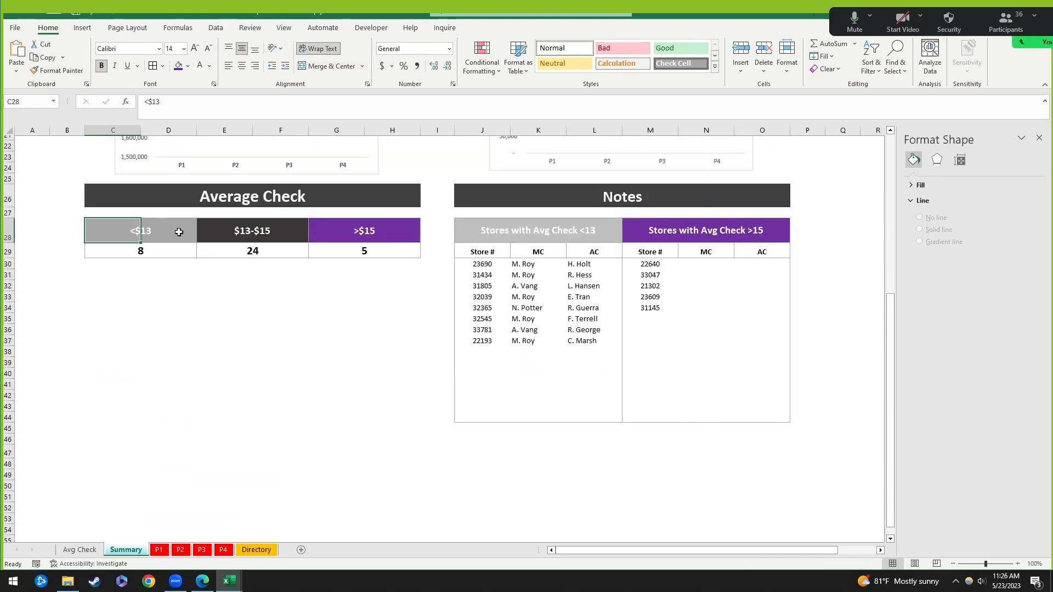
pyautogui.hotkey('ctrl', 'c')
pyautogui.scroll(-3, 101, 477)
pyautogui.scroll(5, 89, 453)
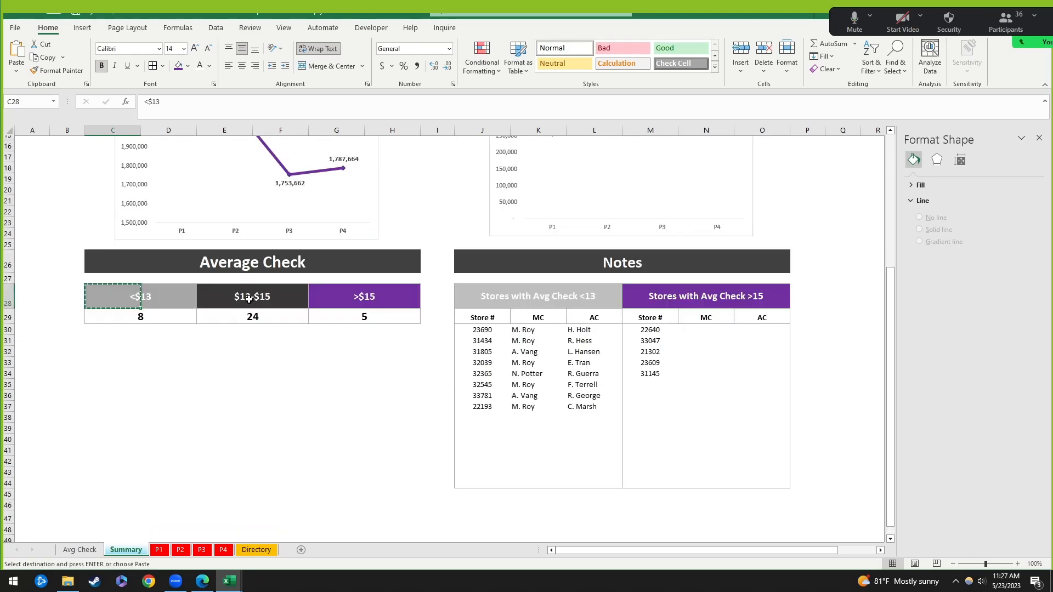
pyautogui.scroll(-7, 200, 442)
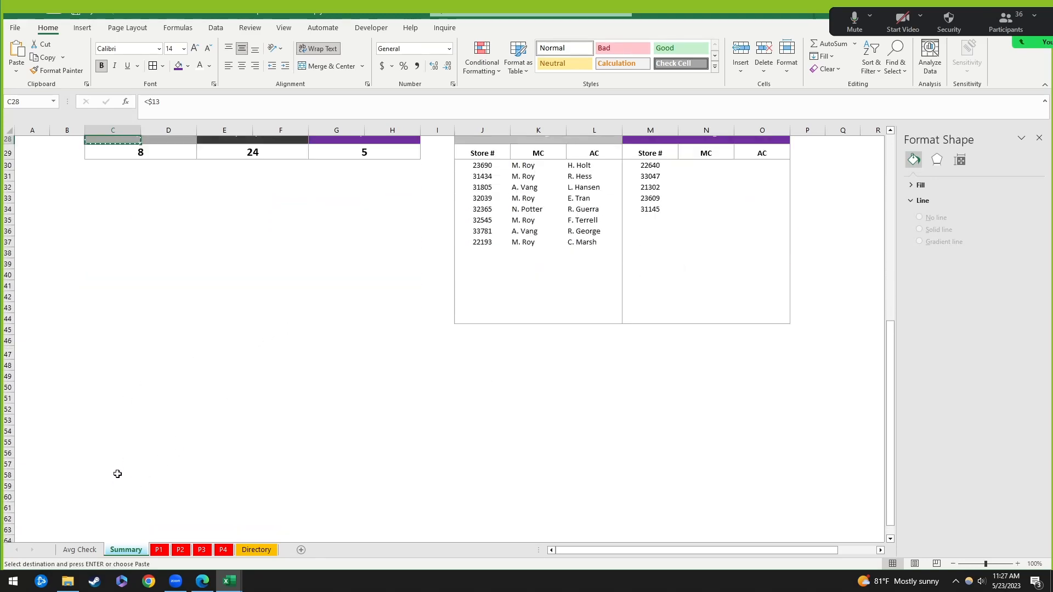
pyautogui.click(81, 466)
pyautogui.hotkey('ctrl', 'v')
pyautogui.scroll(7, 144, 453)
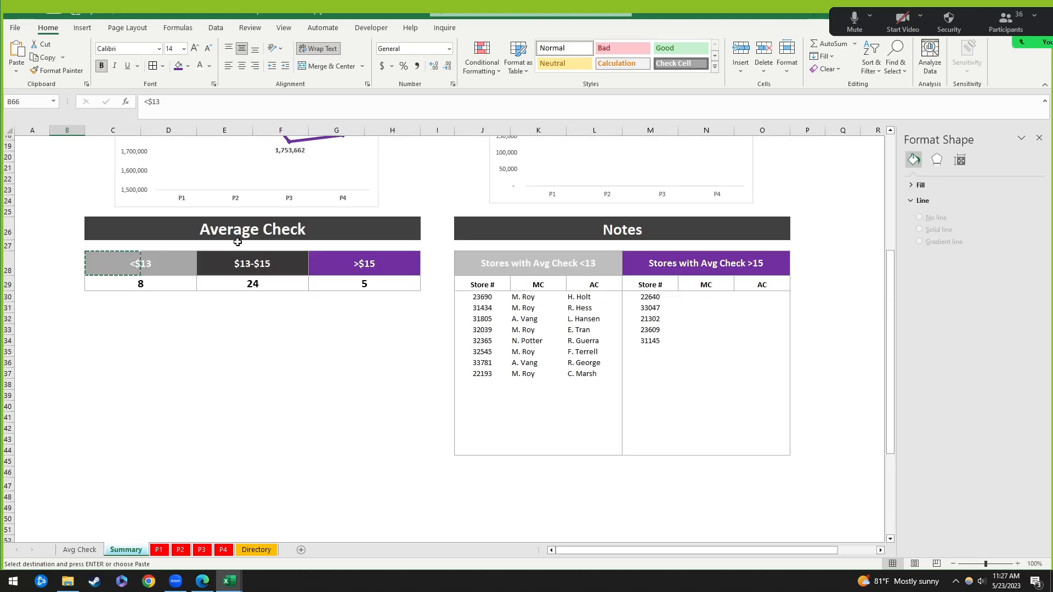
pyautogui.click(236, 262)
pyautogui.scroll(-6, 134, 468)
pyautogui.click(113, 498)
pyautogui.hotkey('ctrl', 'v')
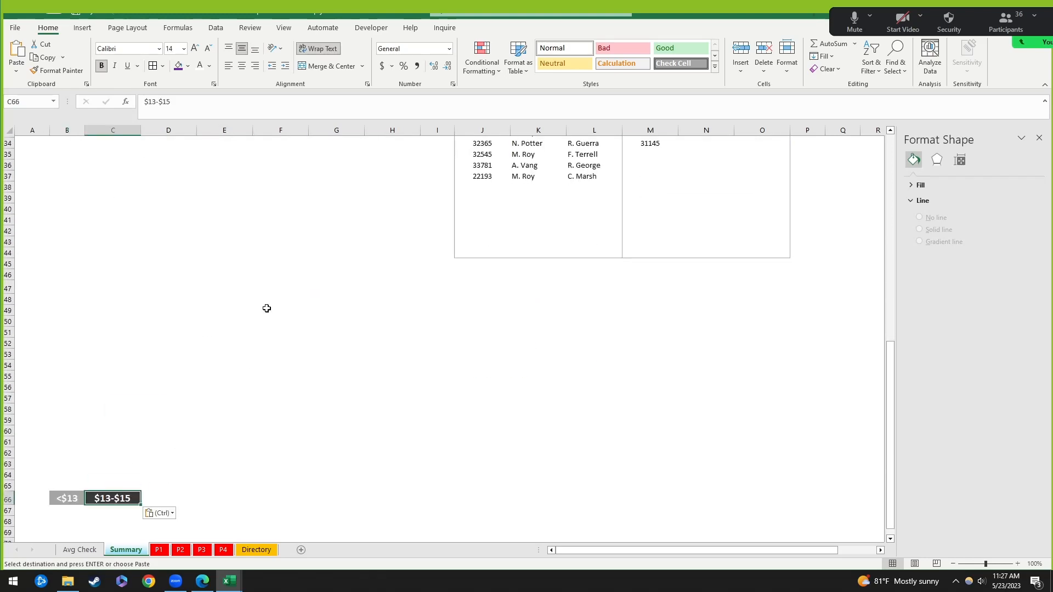
pyautogui.scroll(5, 266, 305)
pyautogui.click(336, 263)
pyautogui.hotkey('ctrl', 'c')
pyautogui.scroll(-5, 311, 400)
pyautogui.click(174, 492)
pyautogui.hotkey('ctrl', 'v')
pyautogui.click(207, 495)
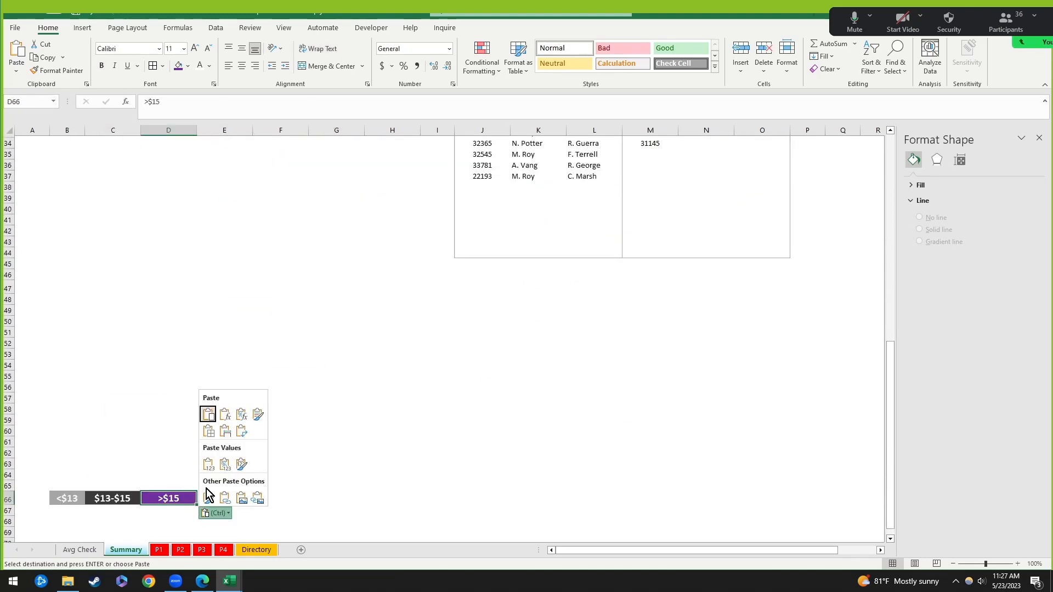
pyautogui.scroll(3, 322, 298)
pyautogui.click(225, 262)
# Step: Merge and center the <$13 and $13-$15 headers across their column pairs, then select C28:H29
pyautogui.click(189, 222)
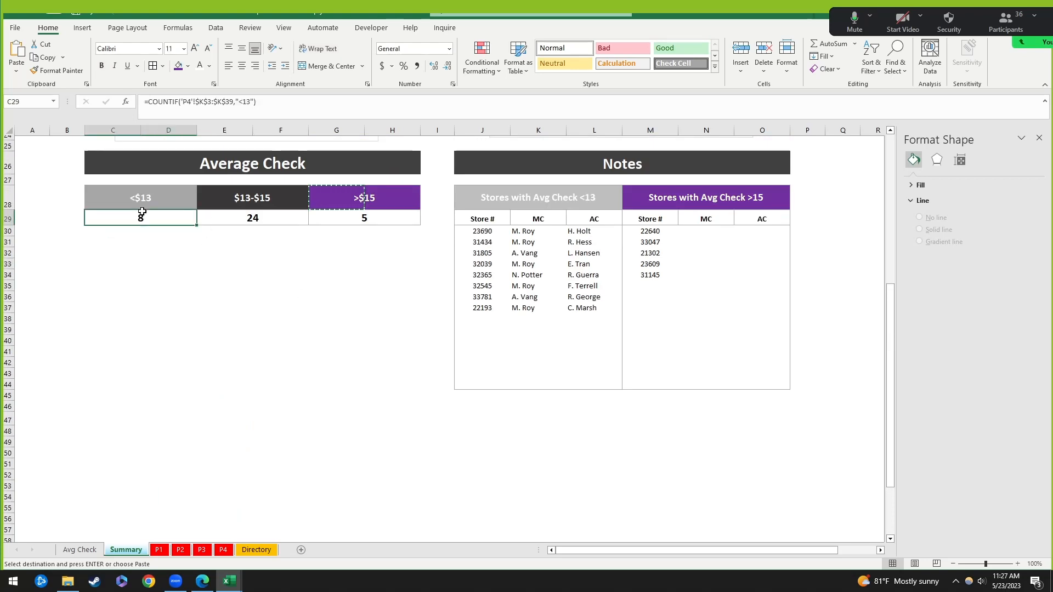
pyautogui.moveTo(118, 198); pyautogui.dragTo(170, 215)
pyautogui.click(158, 199)
pyautogui.click(111, 198)
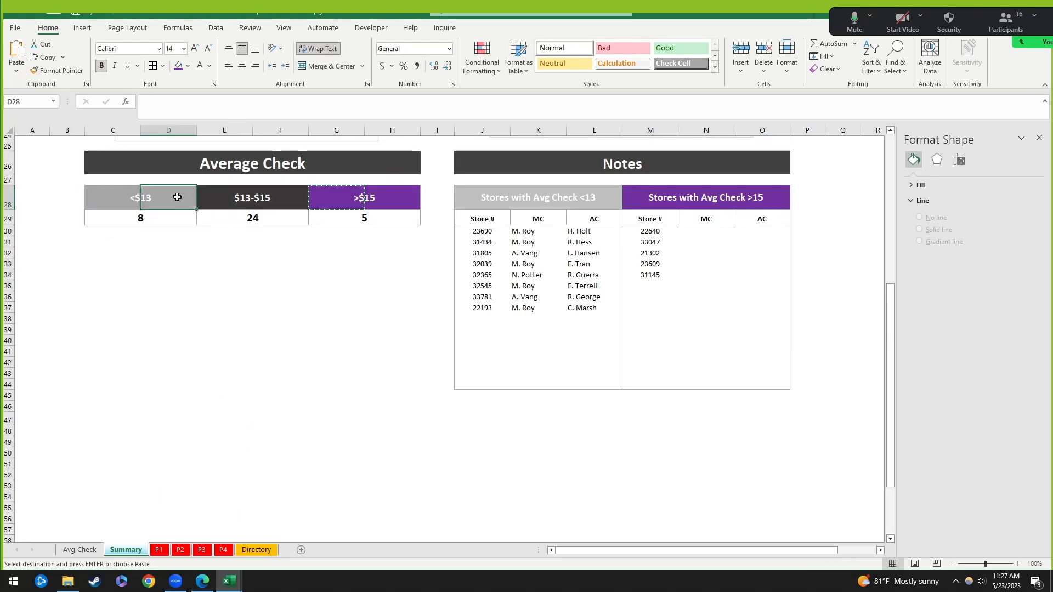
pyautogui.click(232, 197)
pyautogui.click(298, 196)
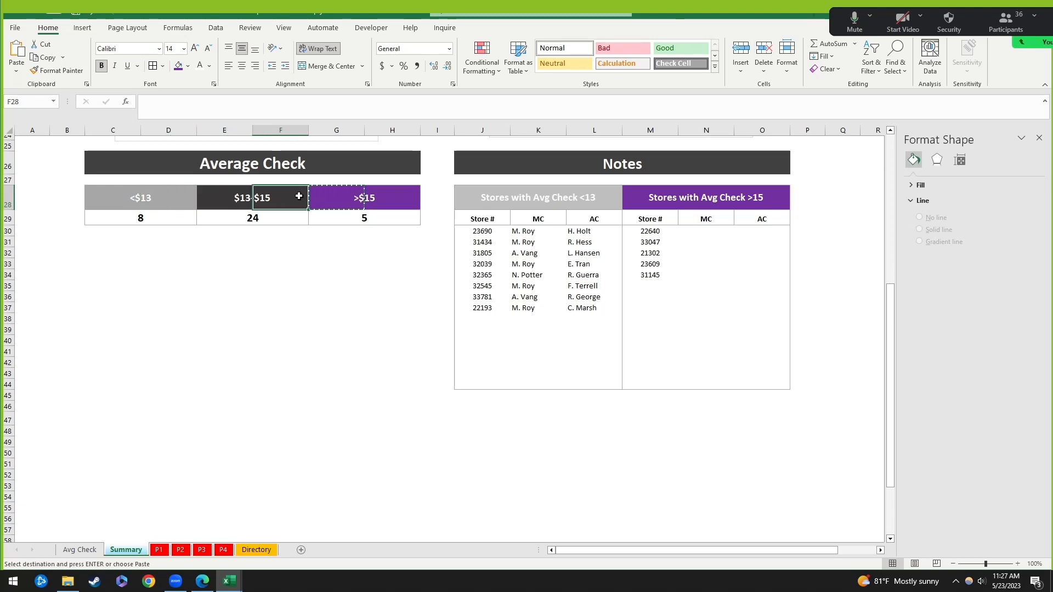
pyautogui.moveTo(122, 198); pyautogui.dragTo(269, 202)
pyautogui.click(324, 69)
pyautogui.click(339, 68)
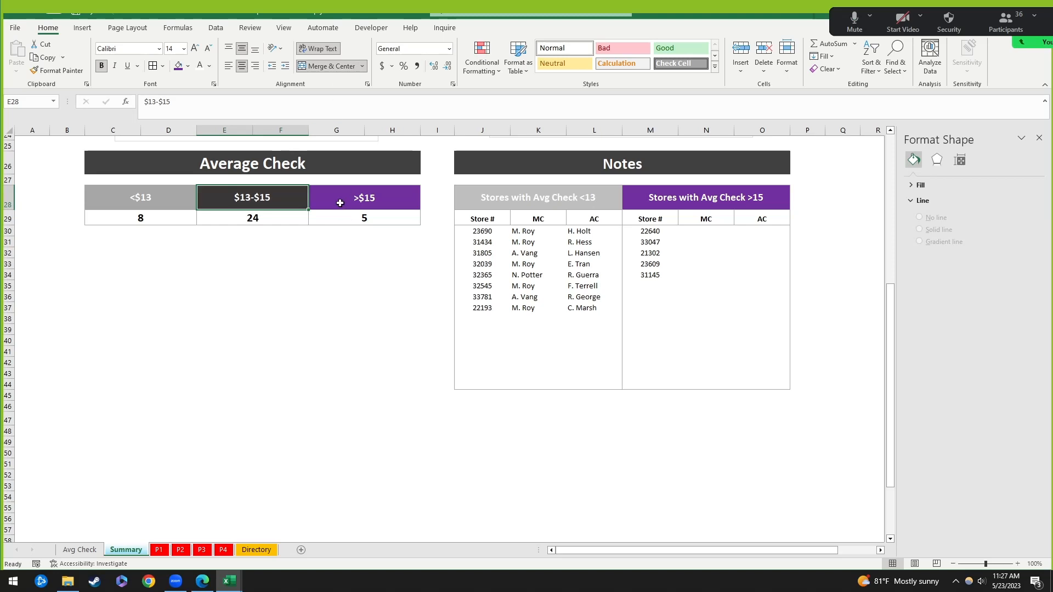
pyautogui.click(342, 202)
pyautogui.moveTo(146, 201); pyautogui.dragTo(384, 218)
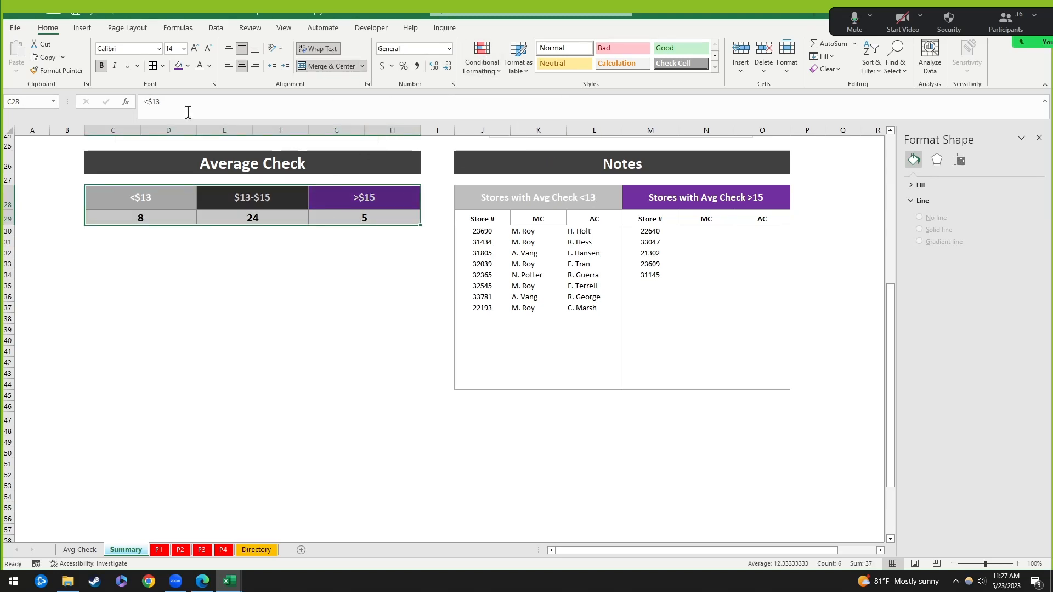
# Step: Insert a trial 2-D pie chart and delete it again
pyautogui.scroll(4, 348, 218)
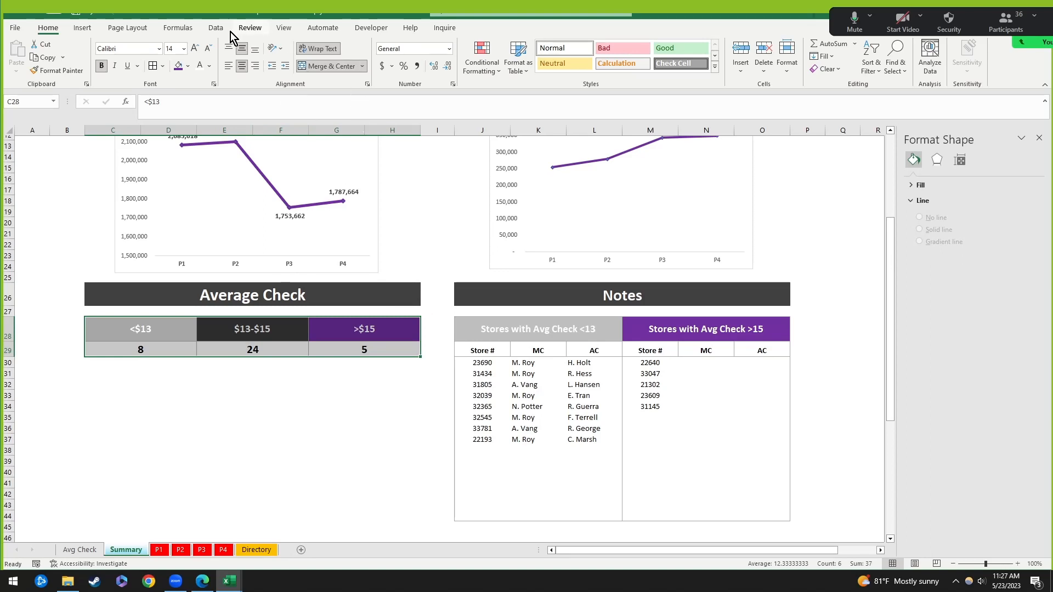
pyautogui.click(85, 30)
pyautogui.click(489, 70)
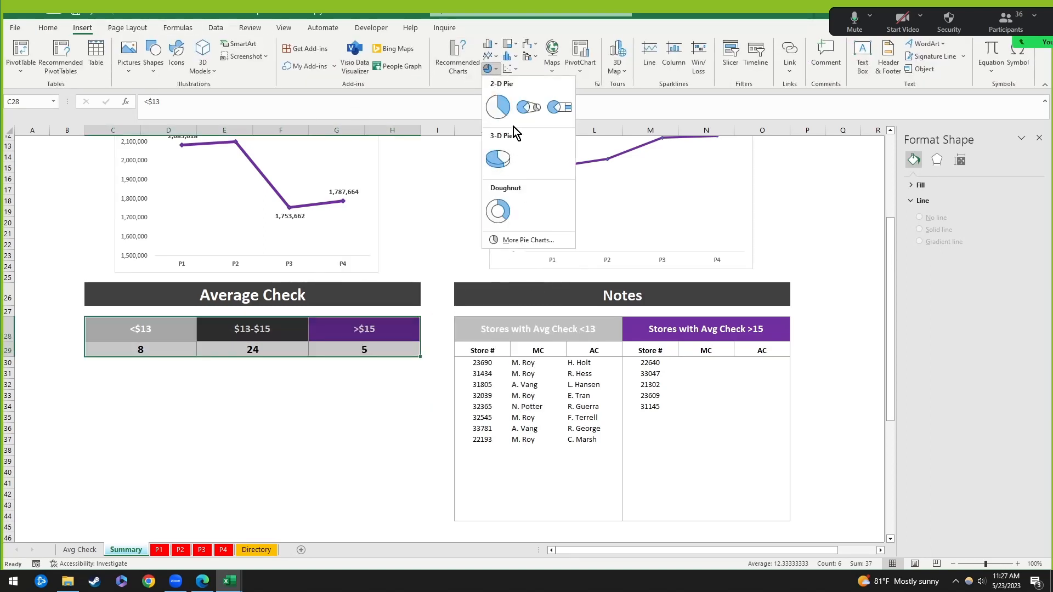
pyautogui.click(497, 107)
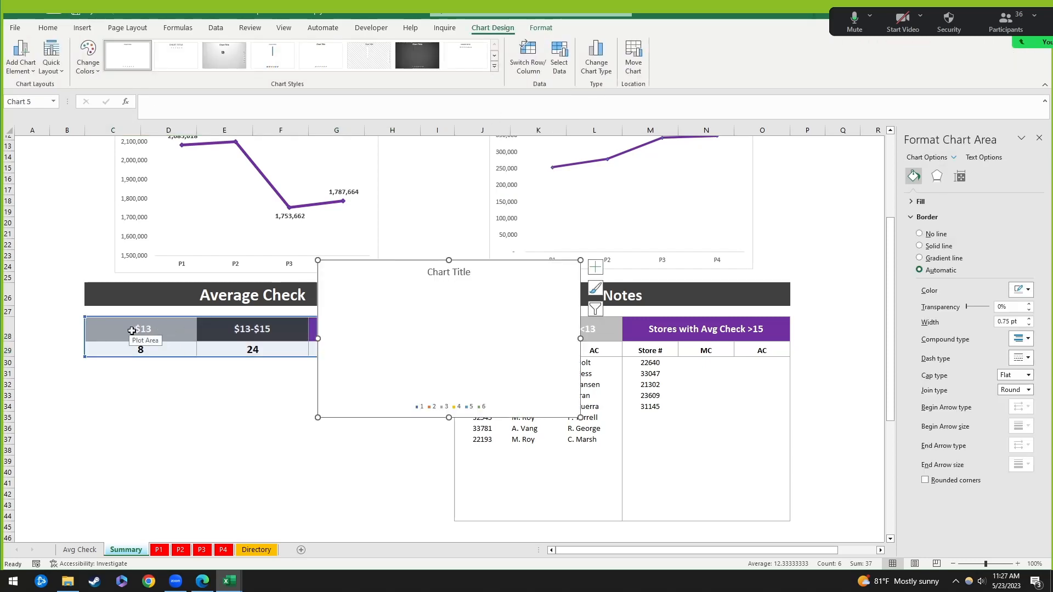
pyautogui.press('Delete')
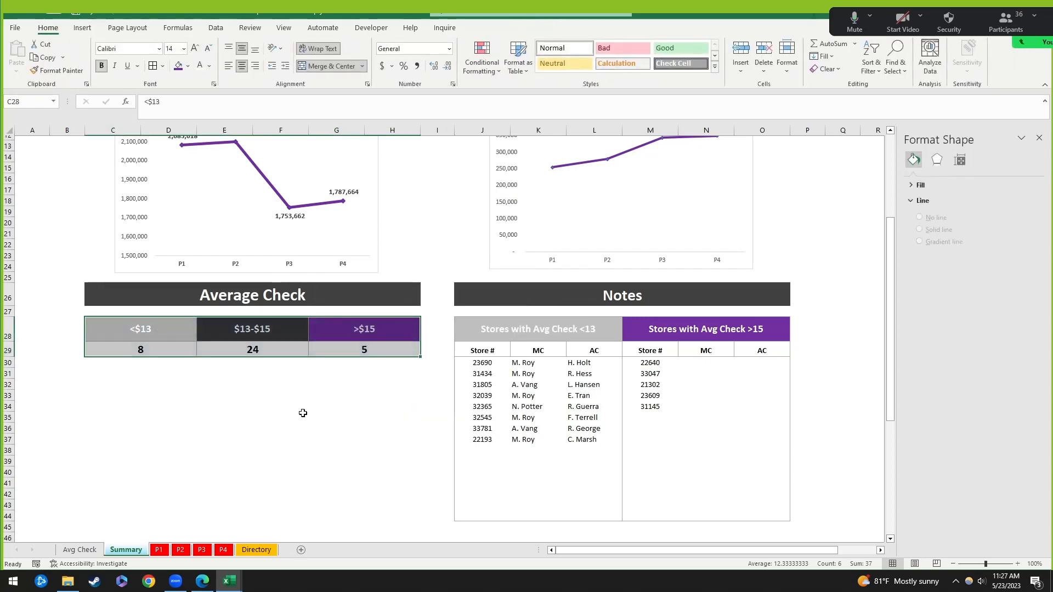
# Step: Link B67 to the <$13 count with =C29, giving 8
pyautogui.scroll(-7, 301, 413)
pyautogui.click(74, 508)
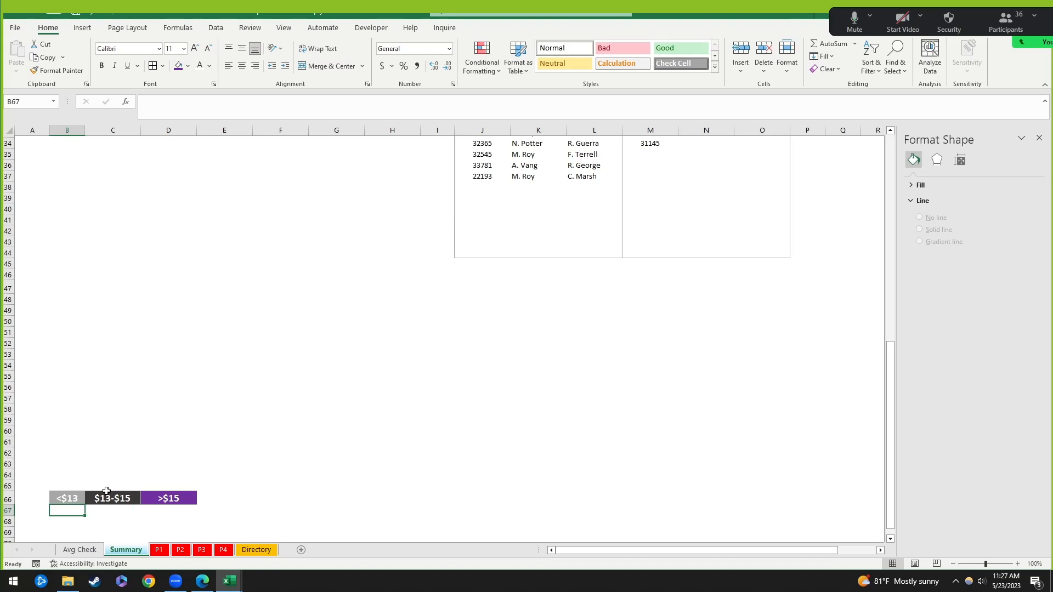
pyautogui.click(75, 484)
pyautogui.press('Down')
pyautogui.press('Down')
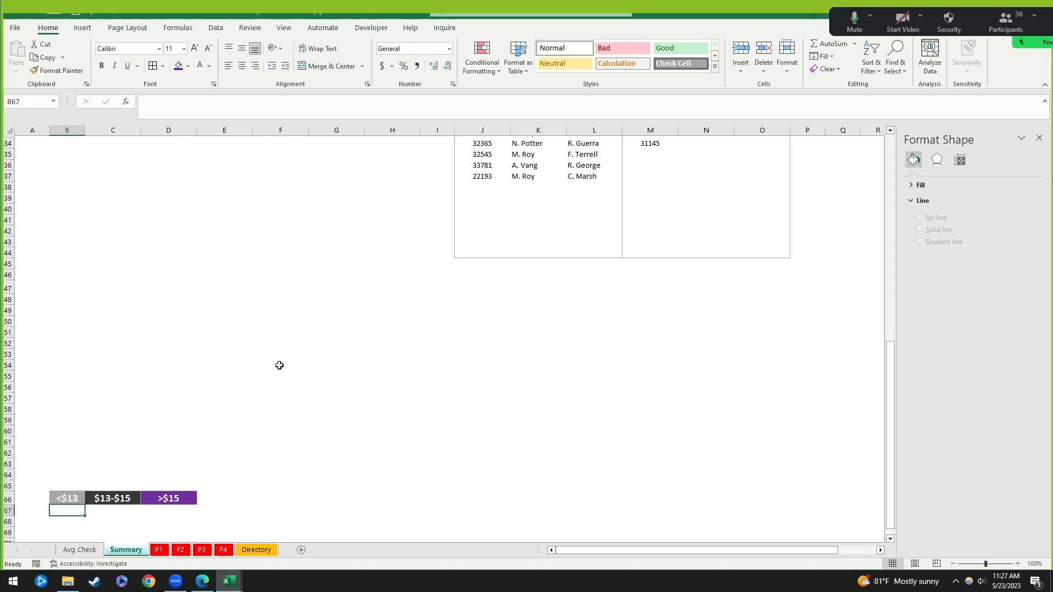
pyautogui.write('=')
pyautogui.scroll(6, 285, 301)
pyautogui.click(146, 217)
pyautogui.press('Return')
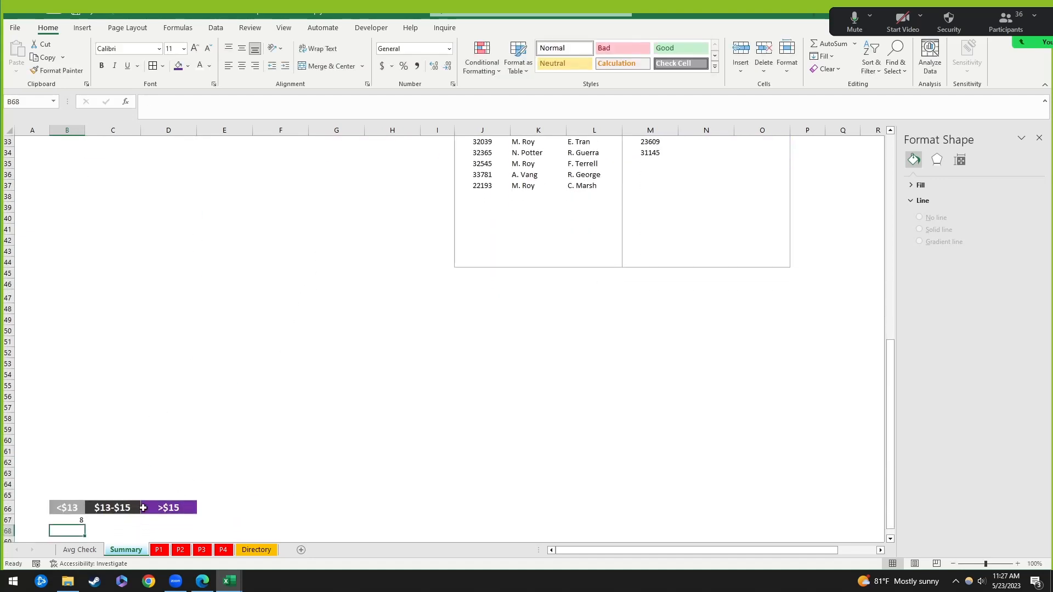
pyautogui.press('Up')
# Step: Link C67 to 24 (=E29) and D67 to 5 (=G29), then select B66:D67
pyautogui.click(138, 518)
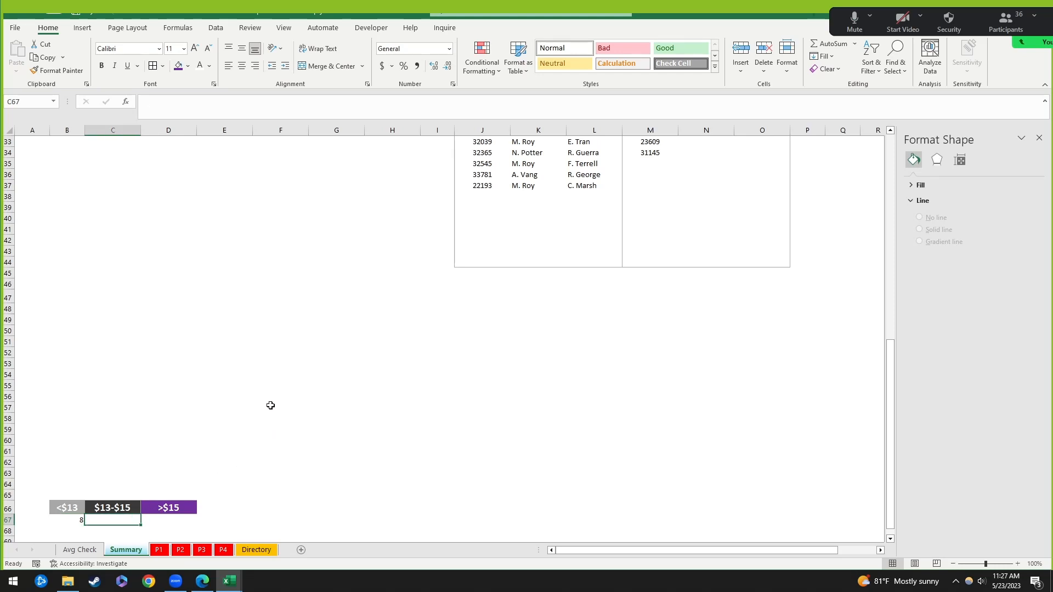
pyautogui.write('=')
pyautogui.scroll(3, 285, 302)
pyautogui.click(296, 198)
pyautogui.write('=')
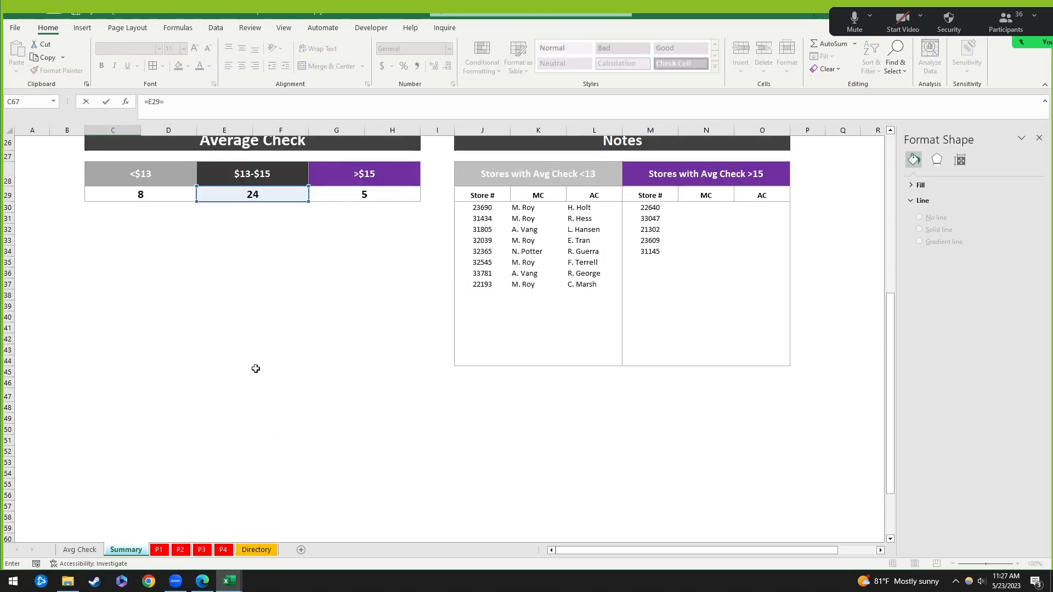
pyautogui.press('BackSpace')
pyautogui.press('Return')
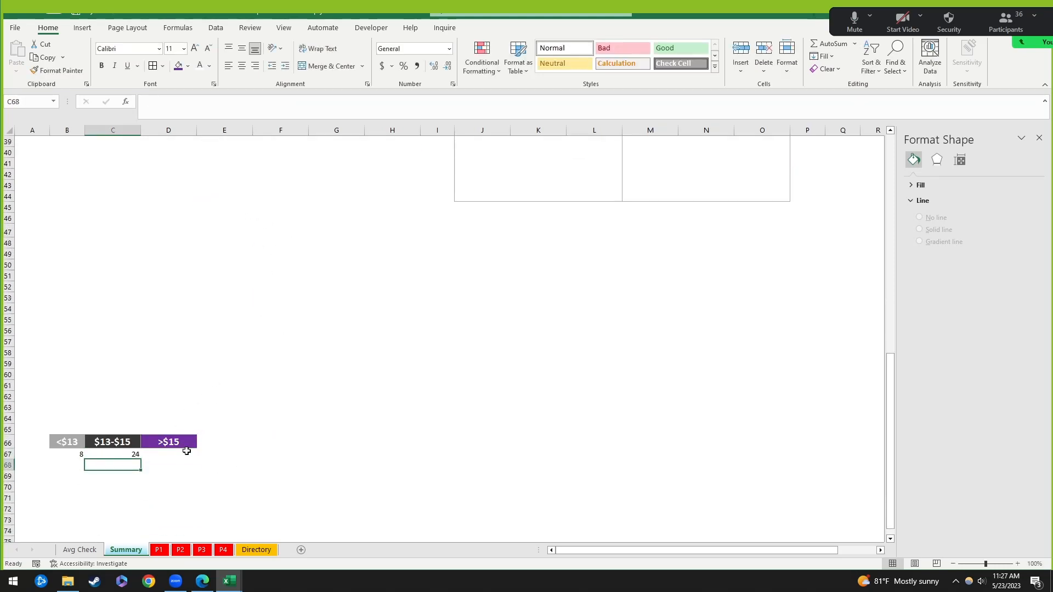
pyautogui.click(187, 453)
pyautogui.write('=')
pyautogui.scroll(4, 254, 317)
pyautogui.click(364, 162)
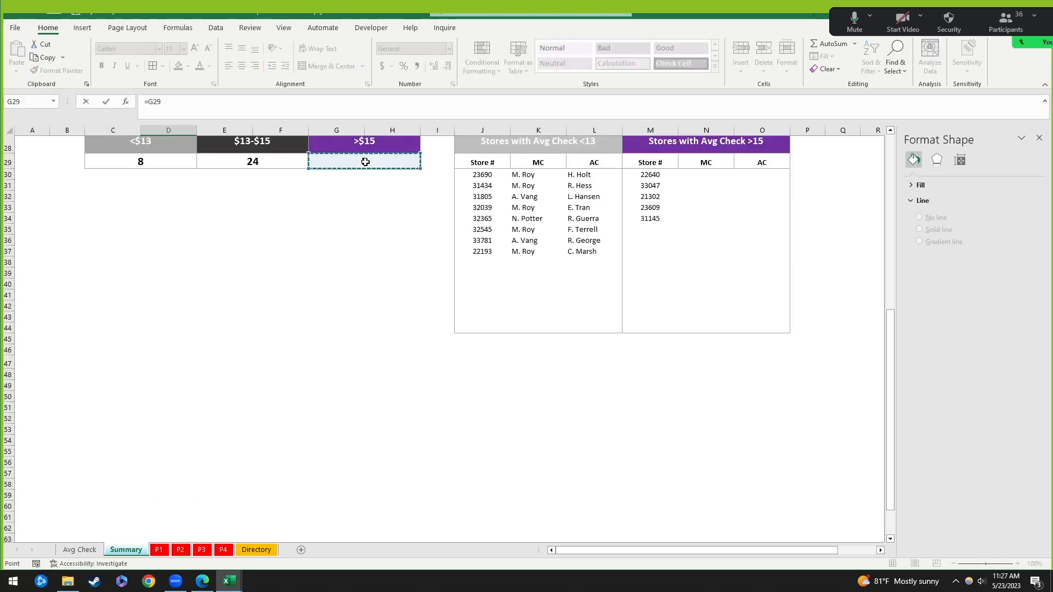
pyautogui.press('Return')
pyautogui.moveTo(79, 472); pyautogui.dragTo(190, 488)
pyautogui.scroll(3, 276, 355)
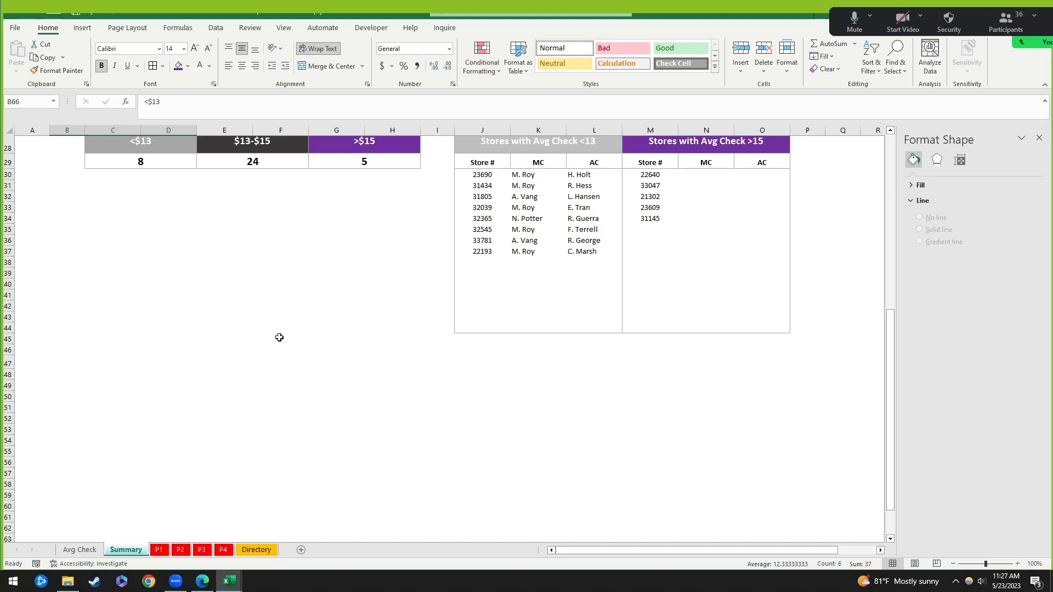
pyautogui.scroll(2, 256, 311)
# Step: Insert a 2-D pie chart of B66:D67 and place it under the Average Check table
pyautogui.click(82, 27)
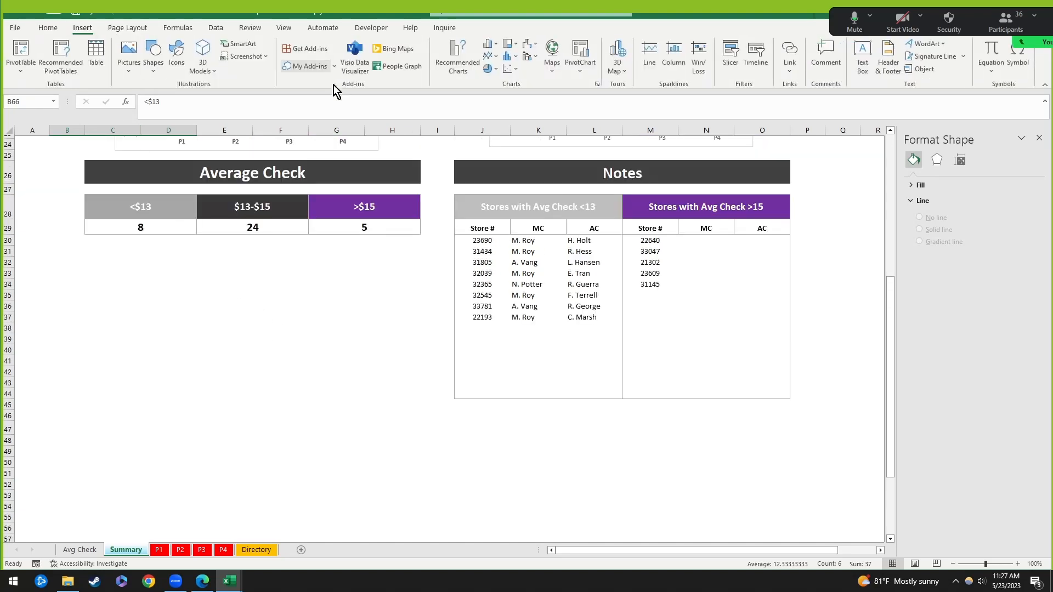
pyautogui.click(488, 68)
pyautogui.click(498, 106)
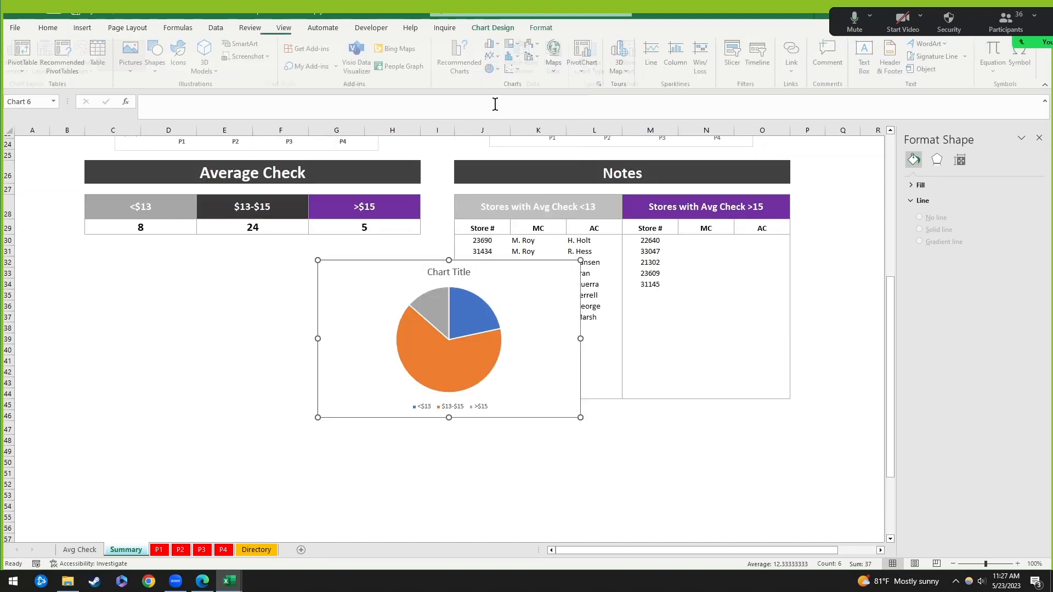
pyautogui.moveTo(403, 263); pyautogui.dragTo(200, 247)
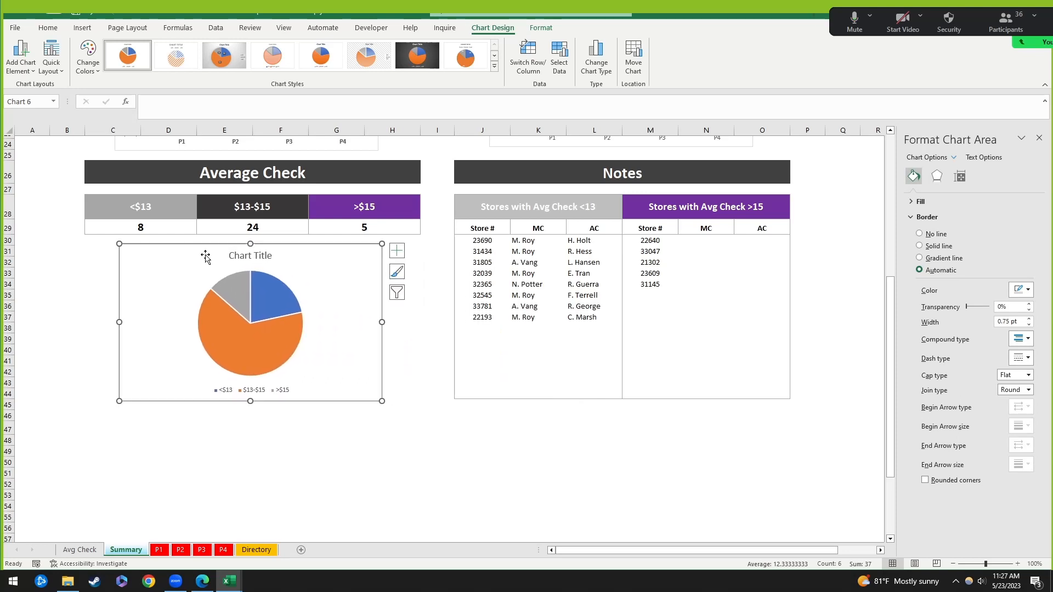
# Step: Verify B67 holds =C29, then select the pie chart's placeholder title
pyautogui.scroll(-4, 174, 463)
pyautogui.click(236, 429)
pyautogui.moveTo(75, 475); pyautogui.dragTo(189, 487)
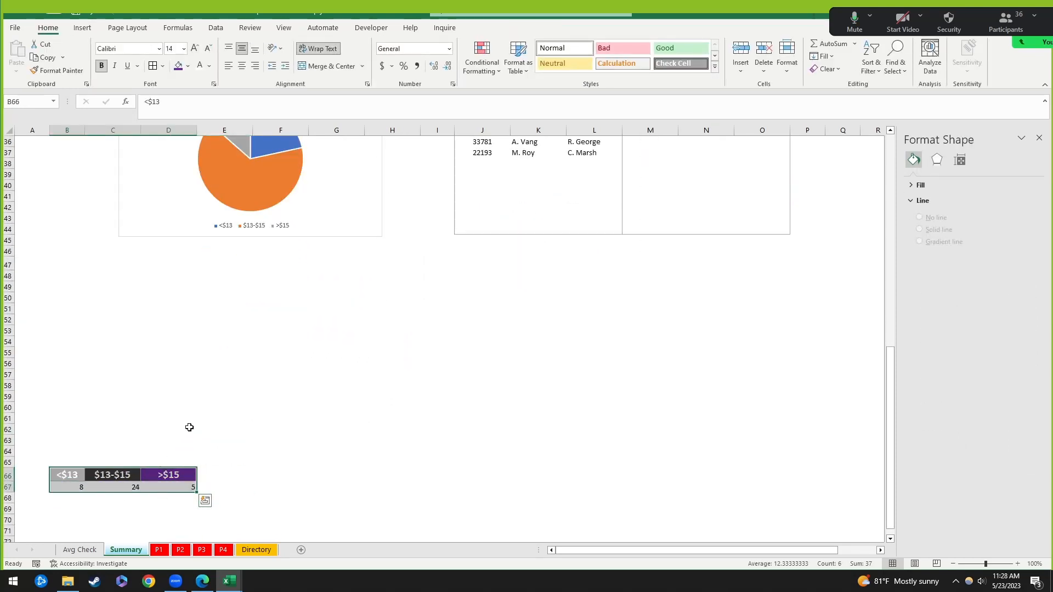
pyautogui.scroll(5, 189, 427)
pyautogui.scroll(-2, 160, 466)
pyautogui.scroll(-3, 105, 487)
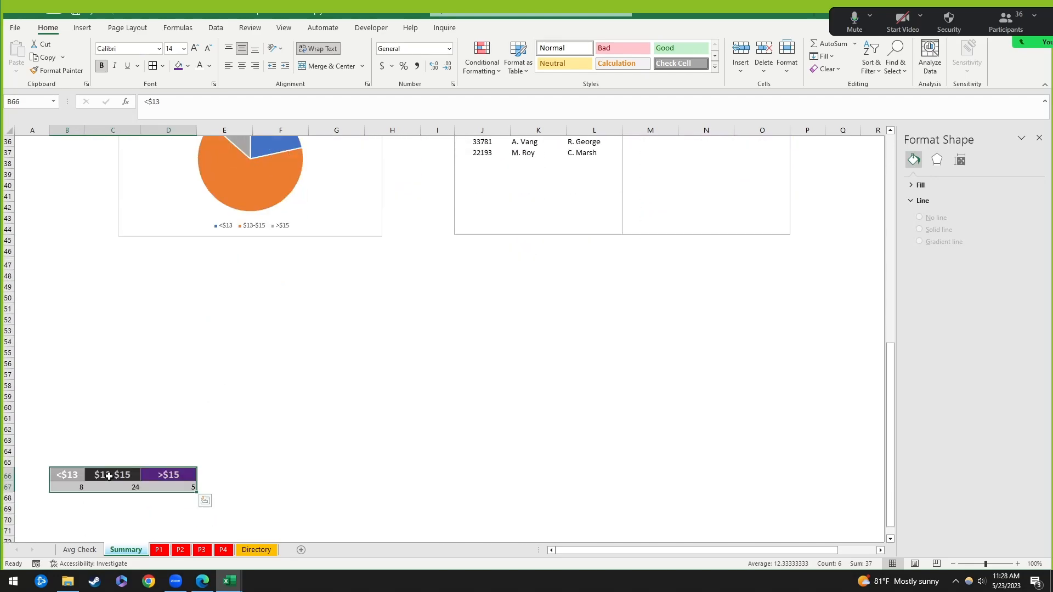
pyautogui.click(67, 485)
pyautogui.scroll(3, 164, 329)
pyautogui.scroll(1, 152, 196)
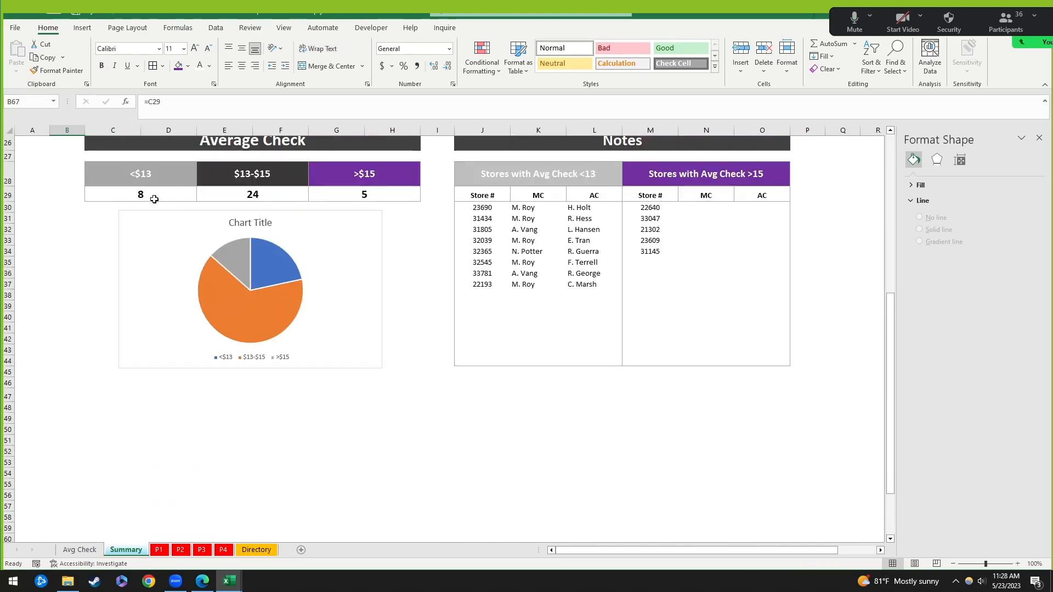
pyautogui.click(230, 99)
pyautogui.scroll(3, 159, 411)
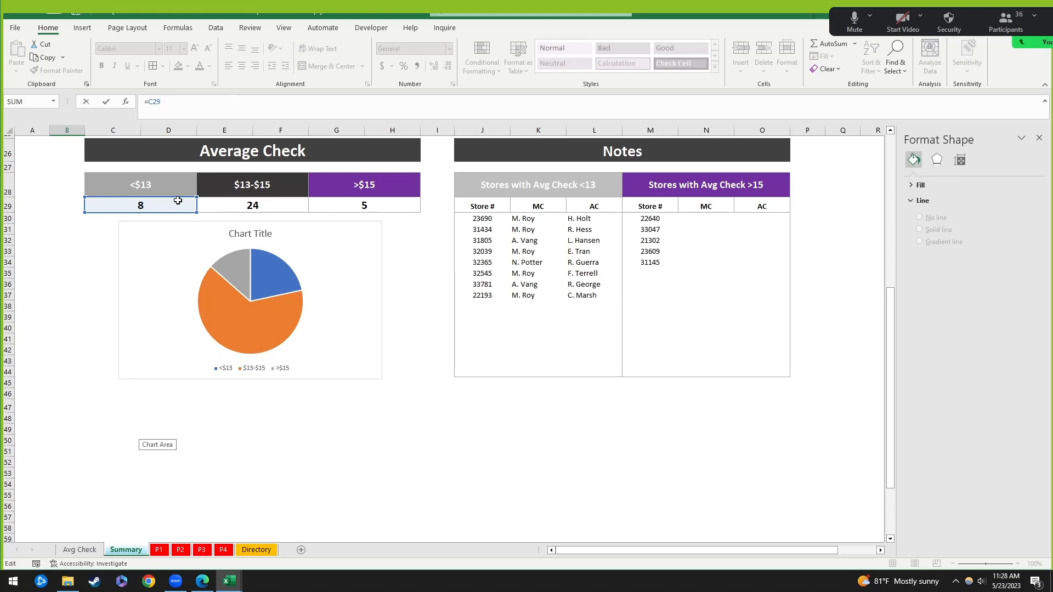
pyautogui.click(437, 484)
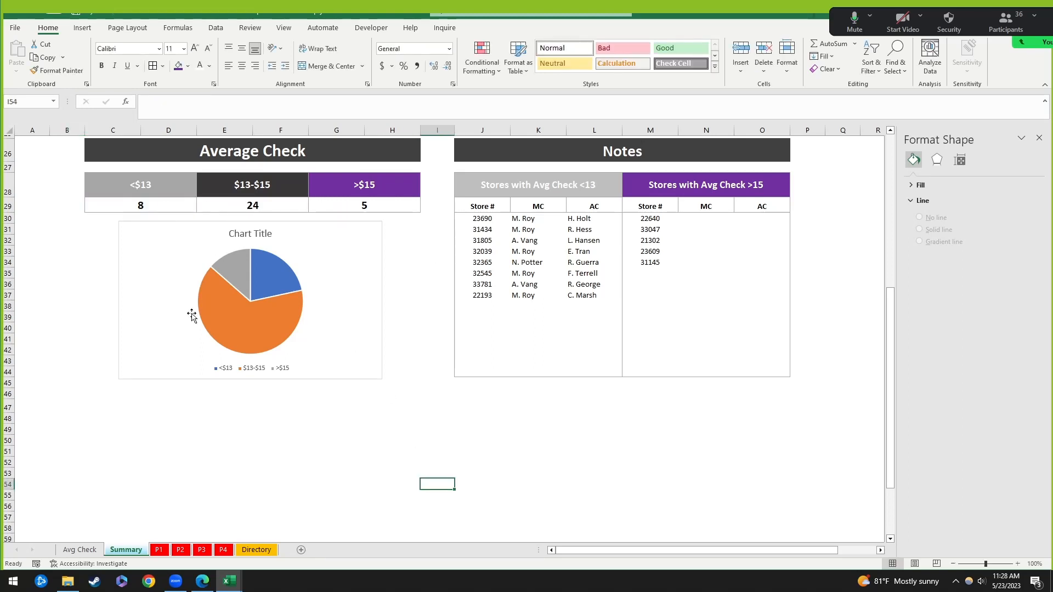
pyautogui.scroll(-4, 100, 491)
pyautogui.scroll(7, 208, 427)
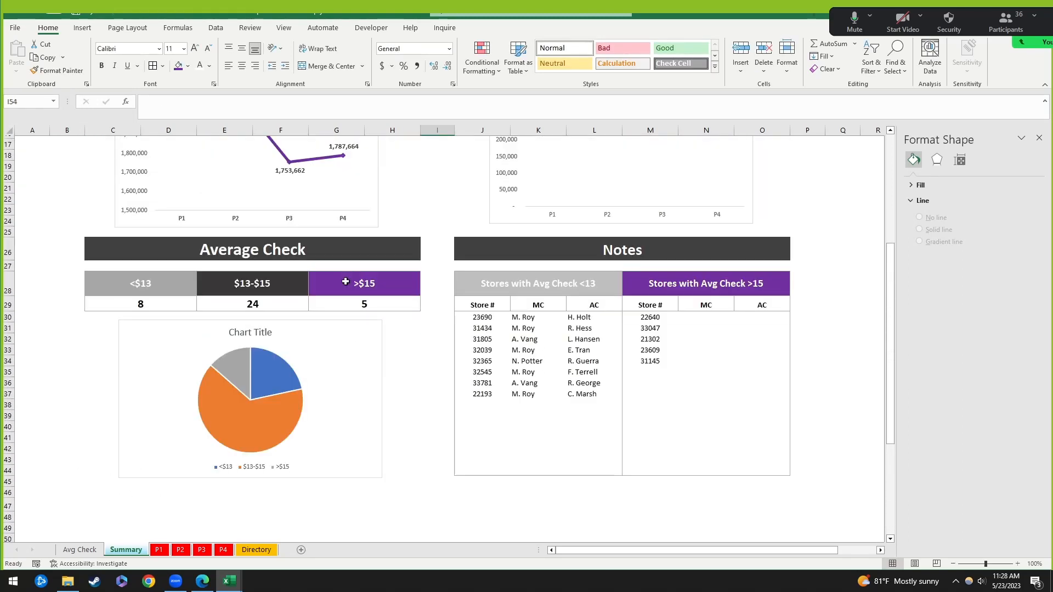
pyautogui.click(243, 338)
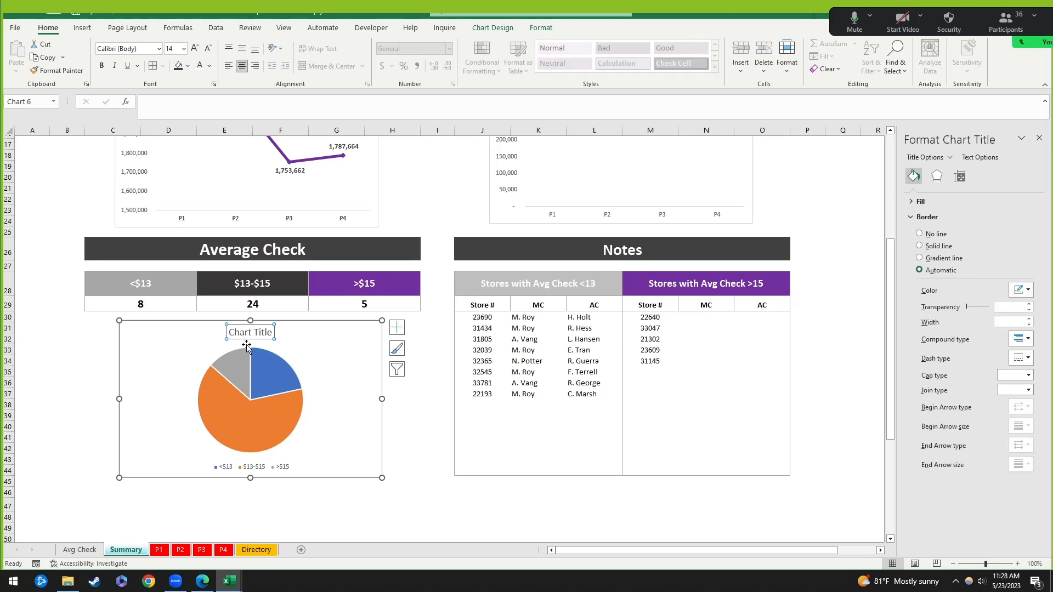
# Step: Remove the pie chart's title and legend and fill the whole pie purple
pyautogui.press('Delete')
pyautogui.click(237, 470)
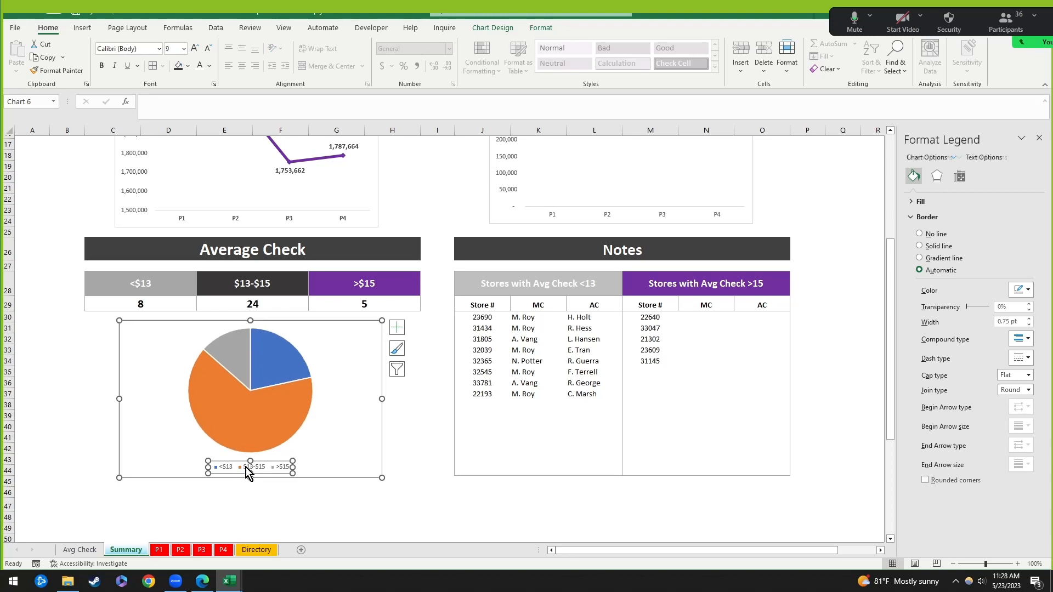
pyautogui.press('Delete')
pyautogui.click(237, 365)
pyautogui.rightClick(237, 365)
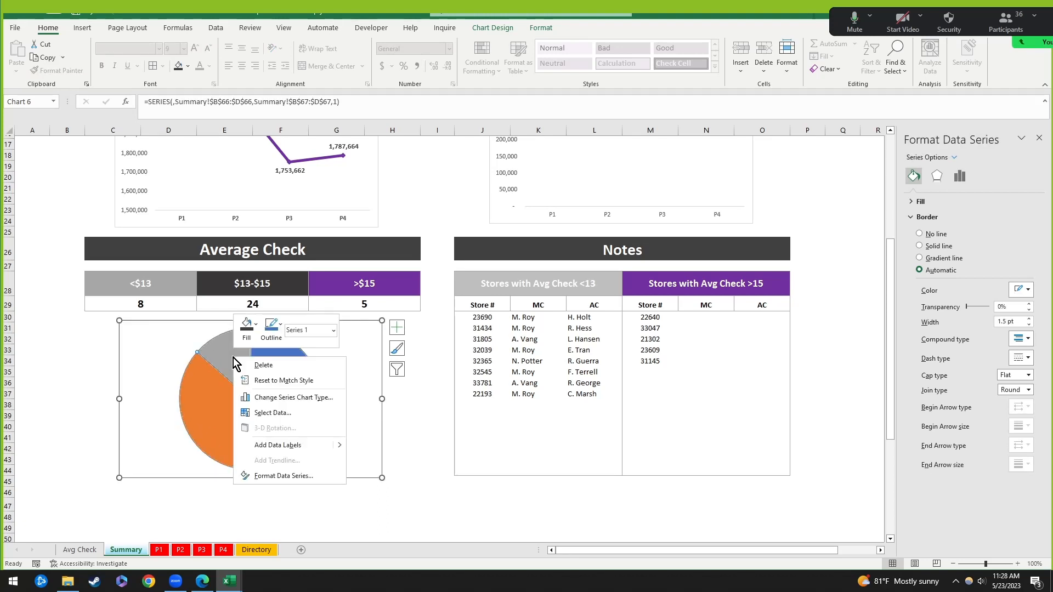
pyautogui.click(245, 340)
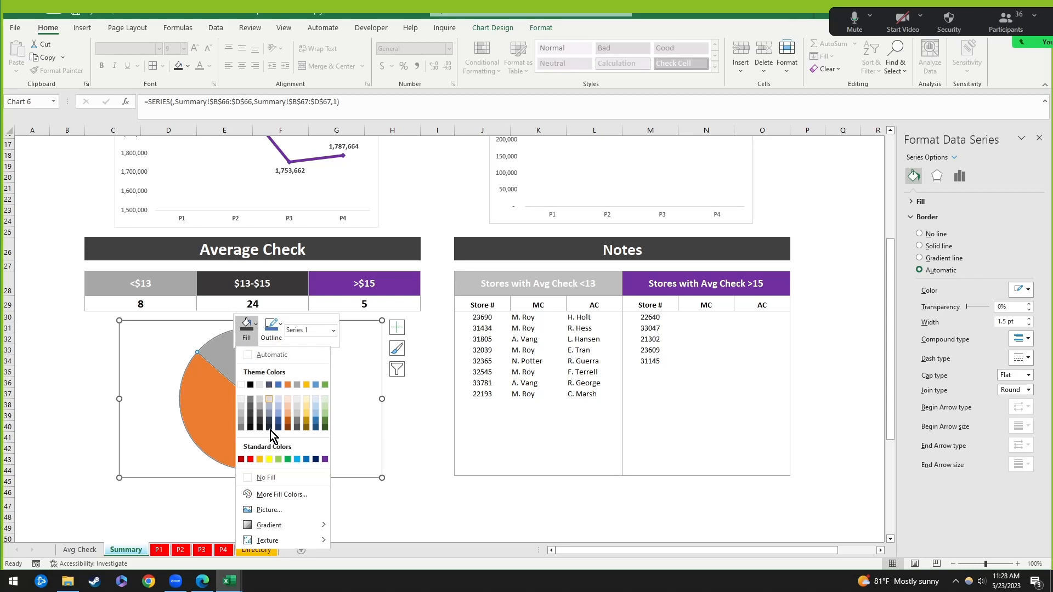
pyautogui.click(328, 460)
# Step: Colour the smaller slice light grey and the large slice dark grey
pyautogui.click(341, 371)
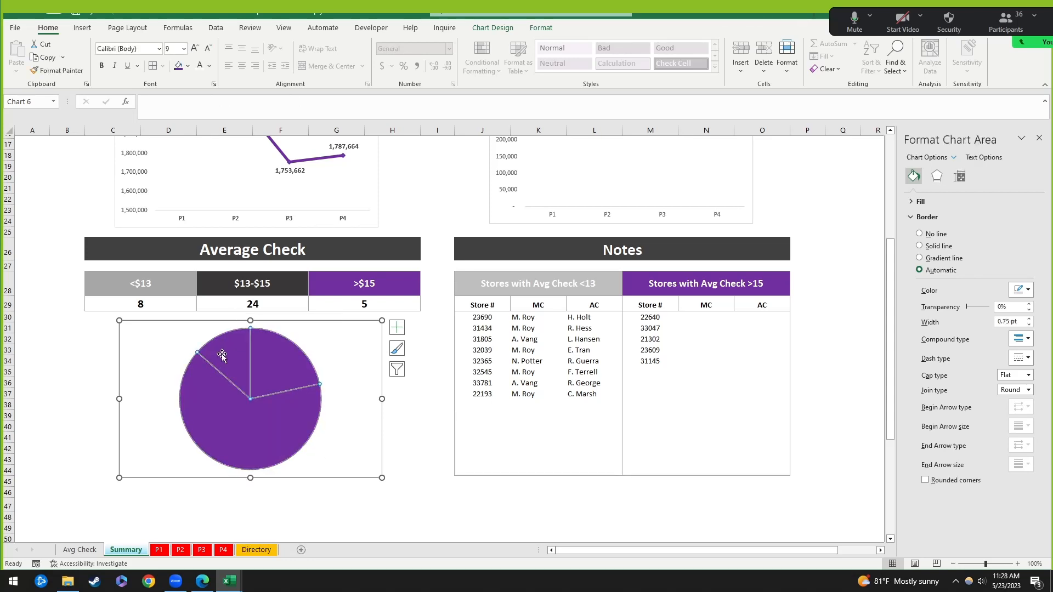
pyautogui.click(223, 348)
pyautogui.click(280, 361)
pyautogui.rightClick(280, 361)
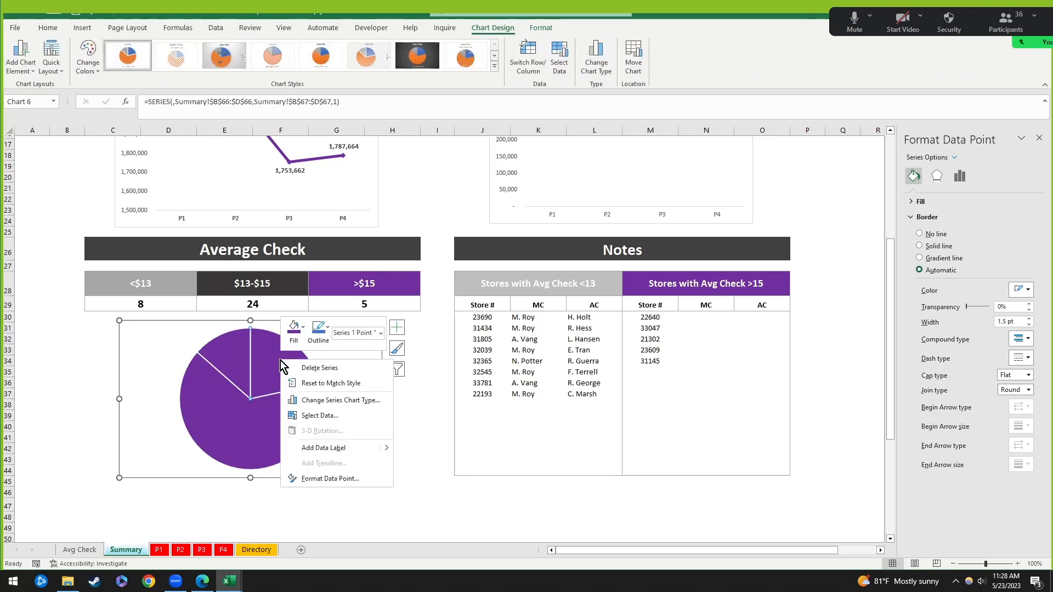
pyautogui.click(294, 331)
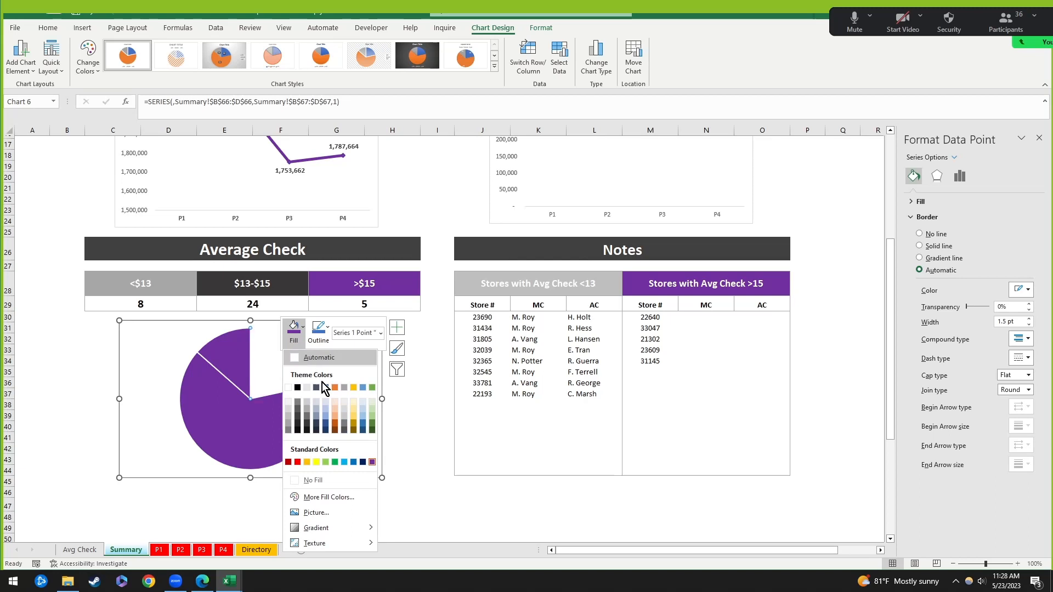
pyautogui.click(290, 417)
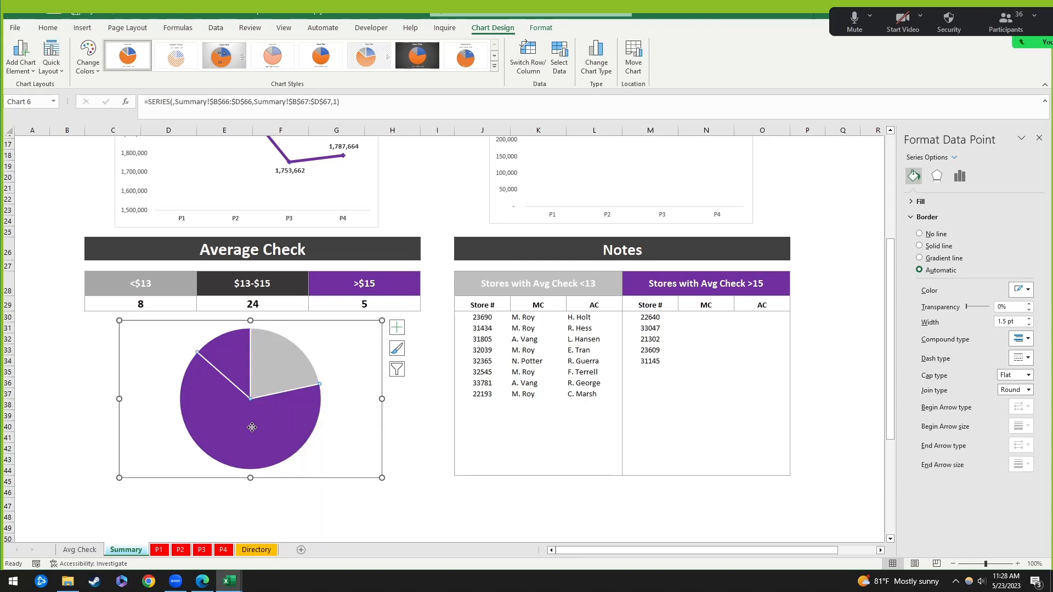
pyautogui.rightClick(247, 425)
pyautogui.click(261, 392)
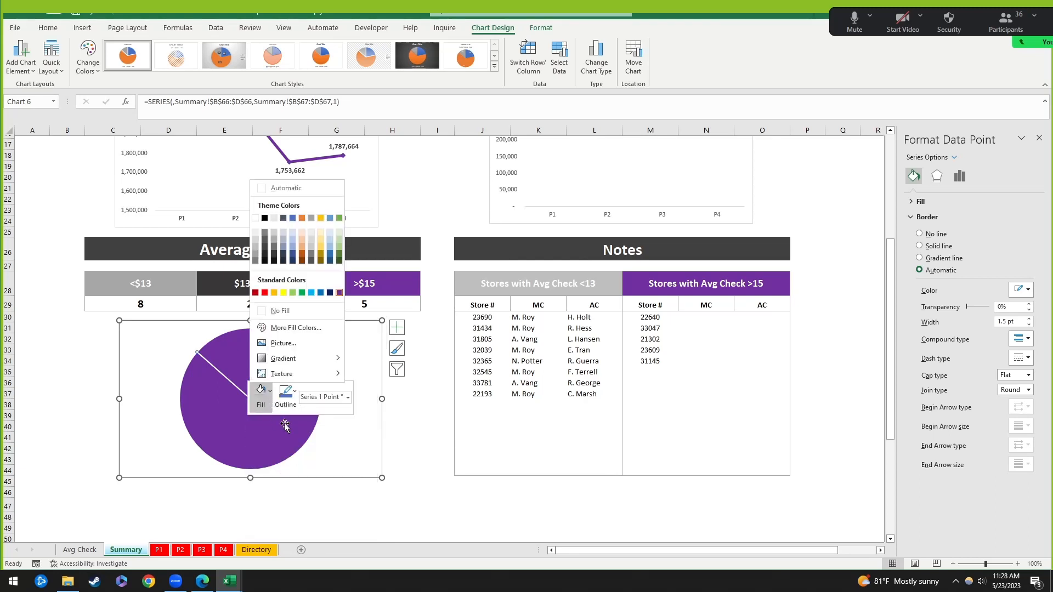
pyautogui.click(267, 252)
pyautogui.click(359, 472)
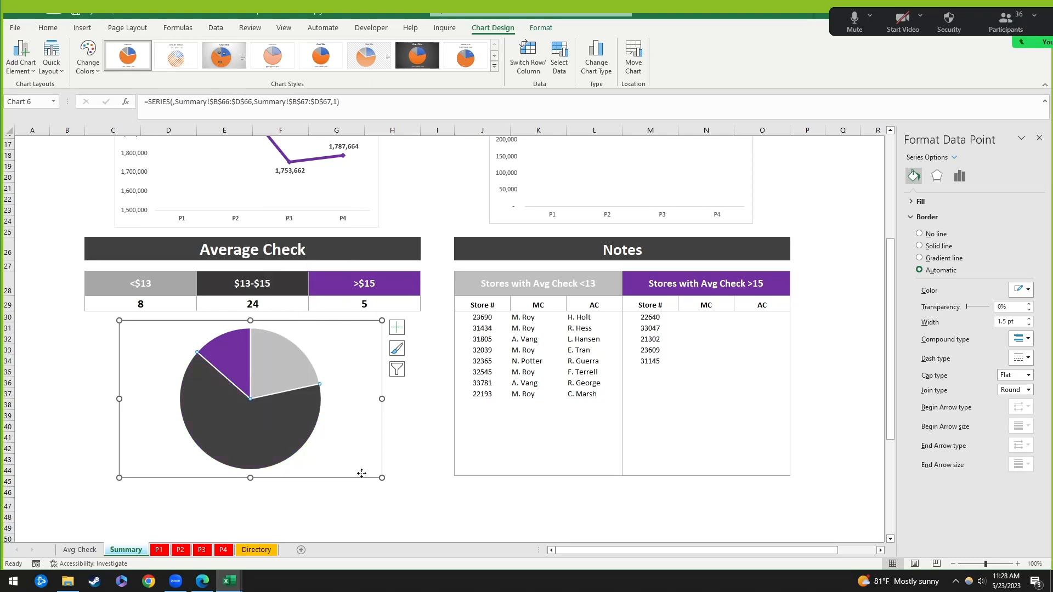
pyautogui.click(369, 534)
pyautogui.scroll(4, 428, 368)
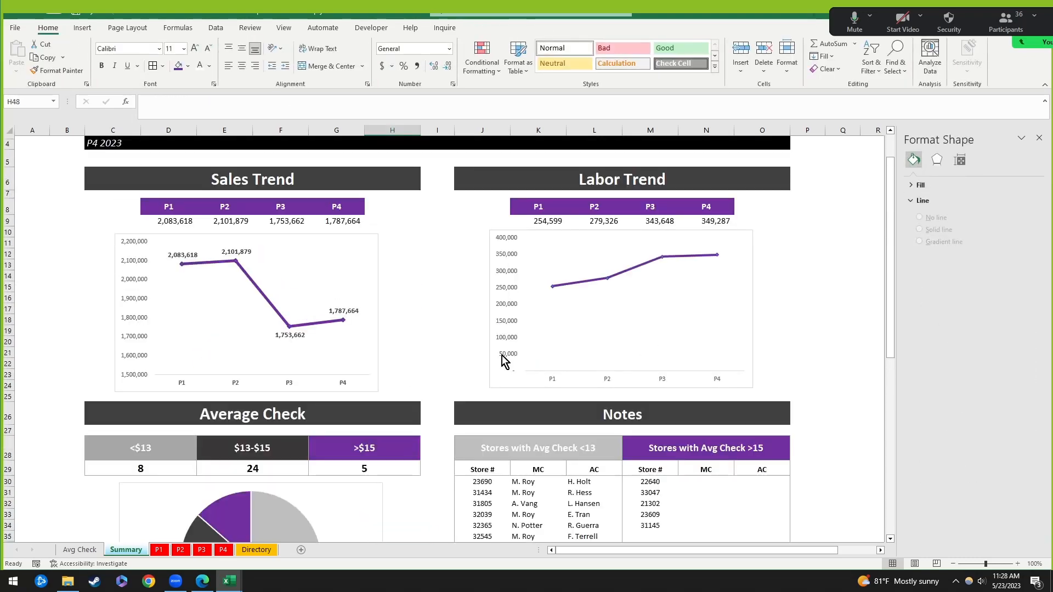
pyautogui.scroll(-3, 606, 302)
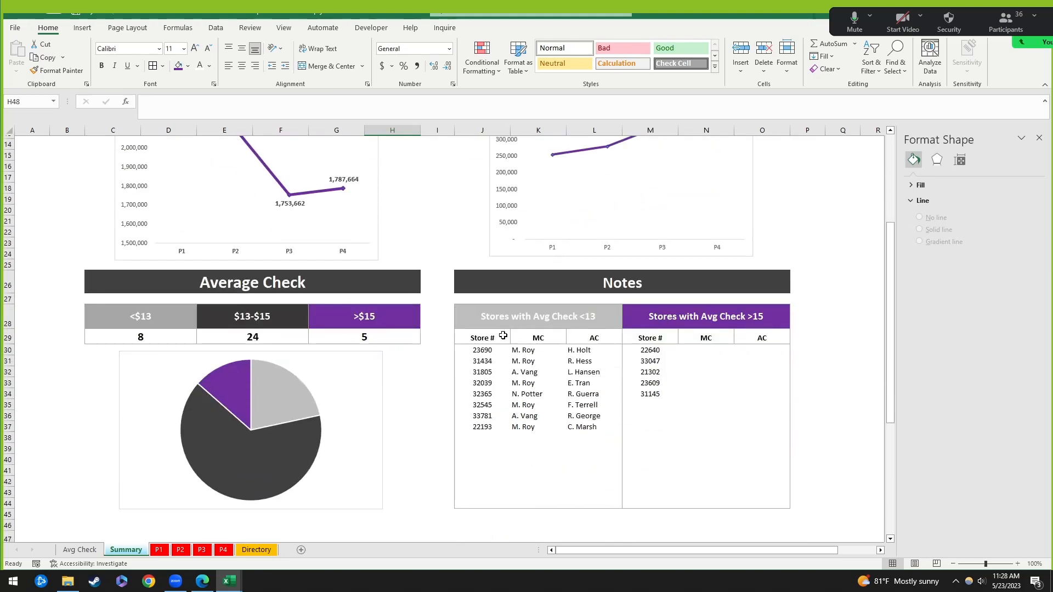
pyautogui.scroll(4, 447, 325)
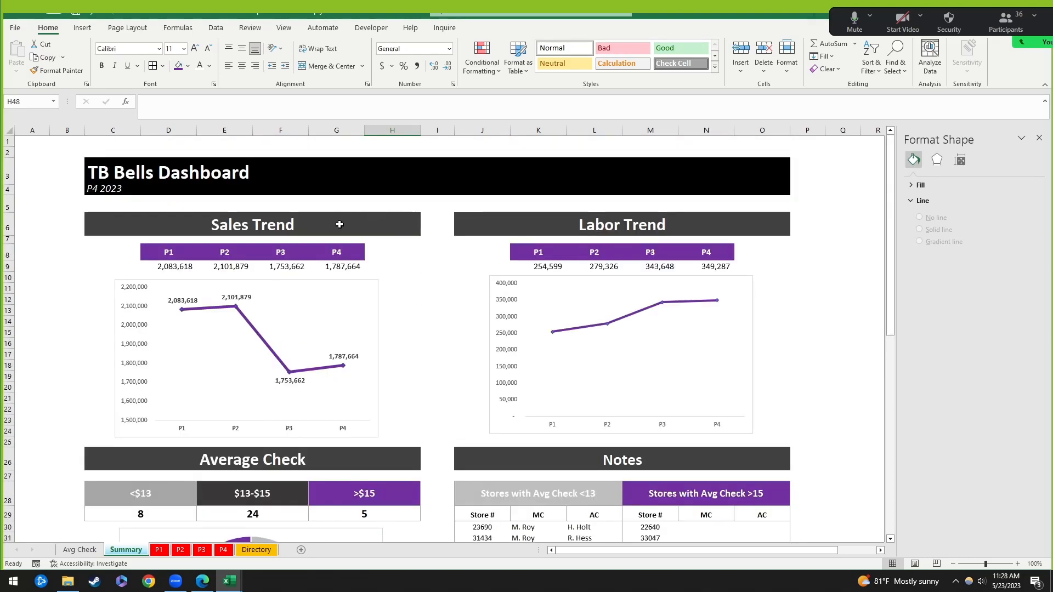
pyautogui.click(186, 264)
pyautogui.click(548, 266)
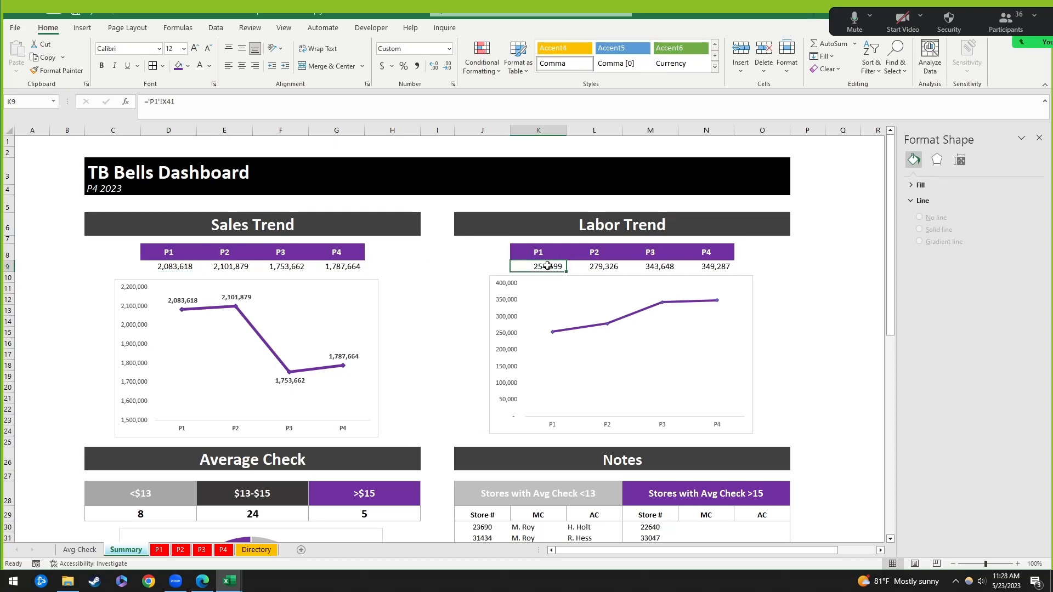
pyautogui.scroll(-3, 384, 431)
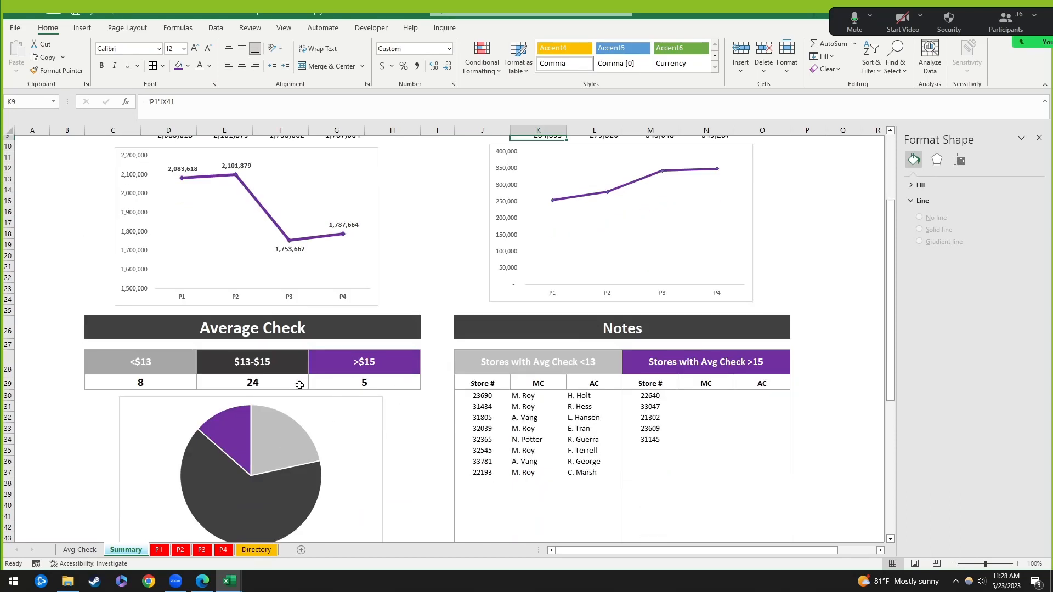
pyautogui.click(155, 384)
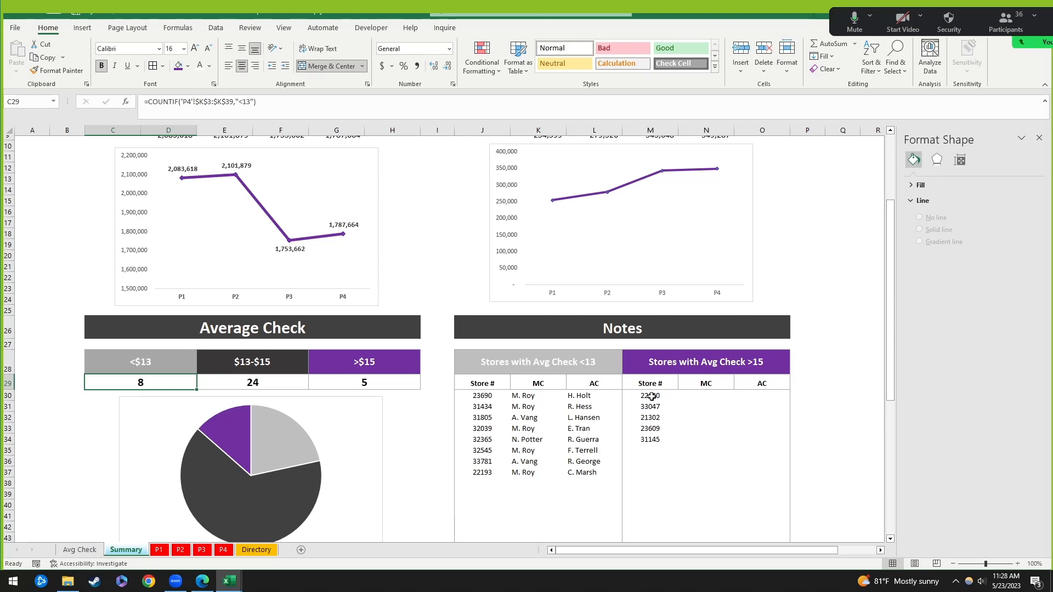
pyautogui.click(496, 395)
pyautogui.scroll(3, 575, 392)
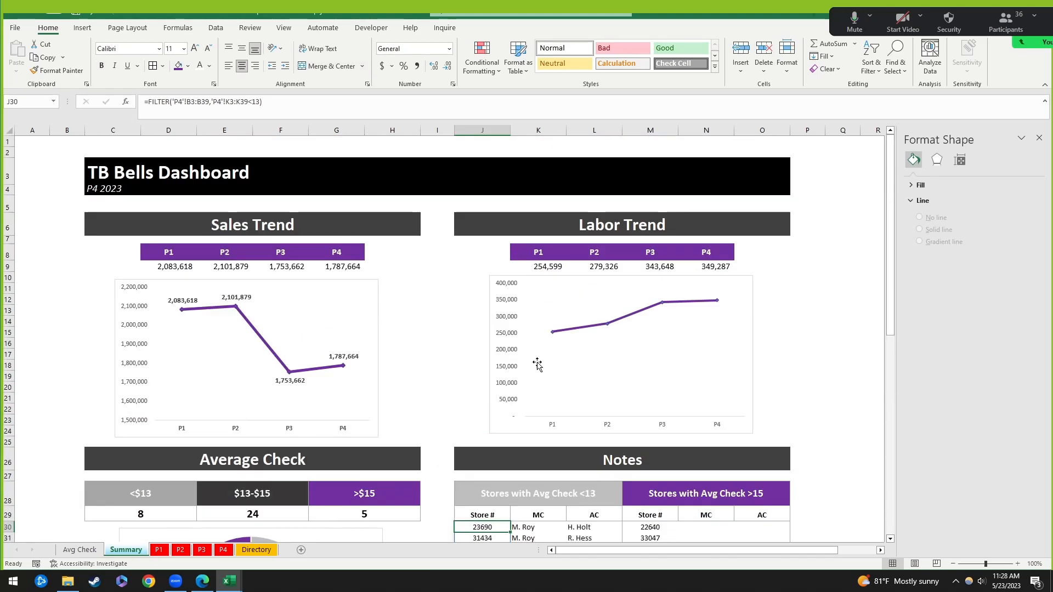
# Step: Add data labels positioned Above each point of the Labor Trend line
pyautogui.click(752, 287)
pyautogui.click(591, 327)
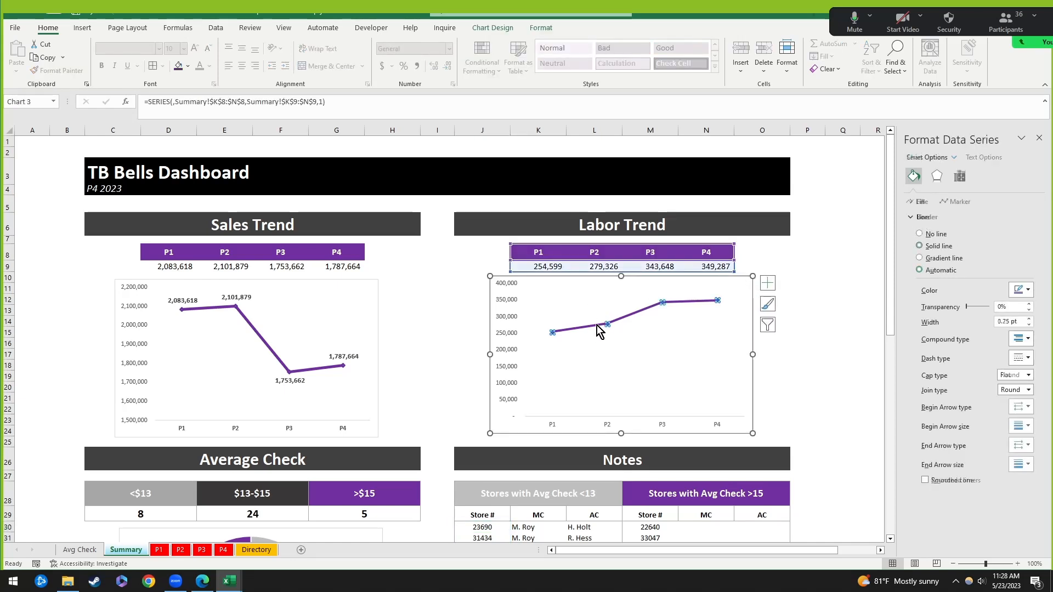
pyautogui.click(767, 285)
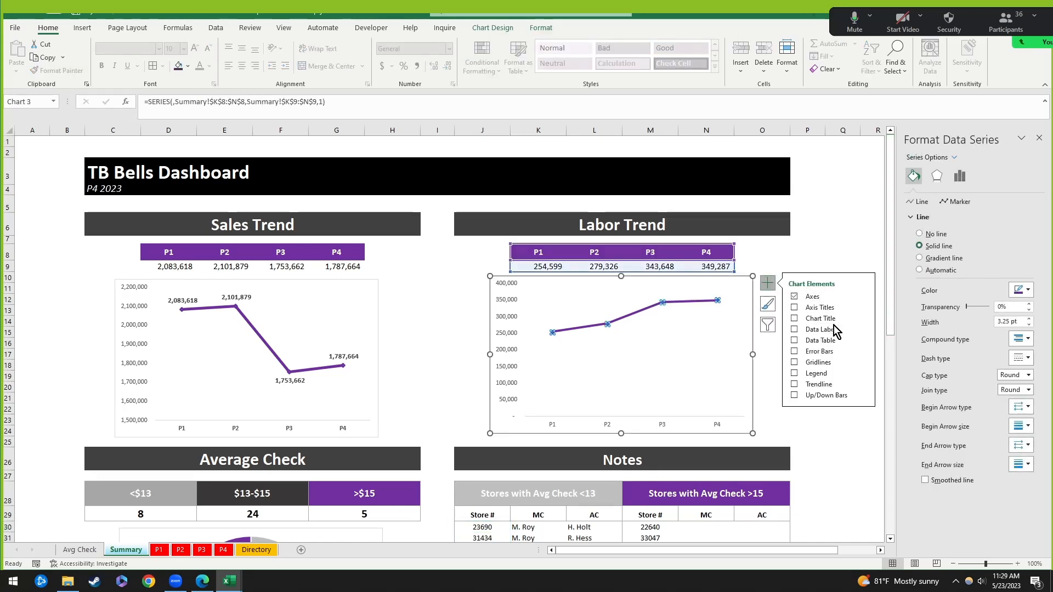
pyautogui.click(823, 332)
pyautogui.click(864, 329)
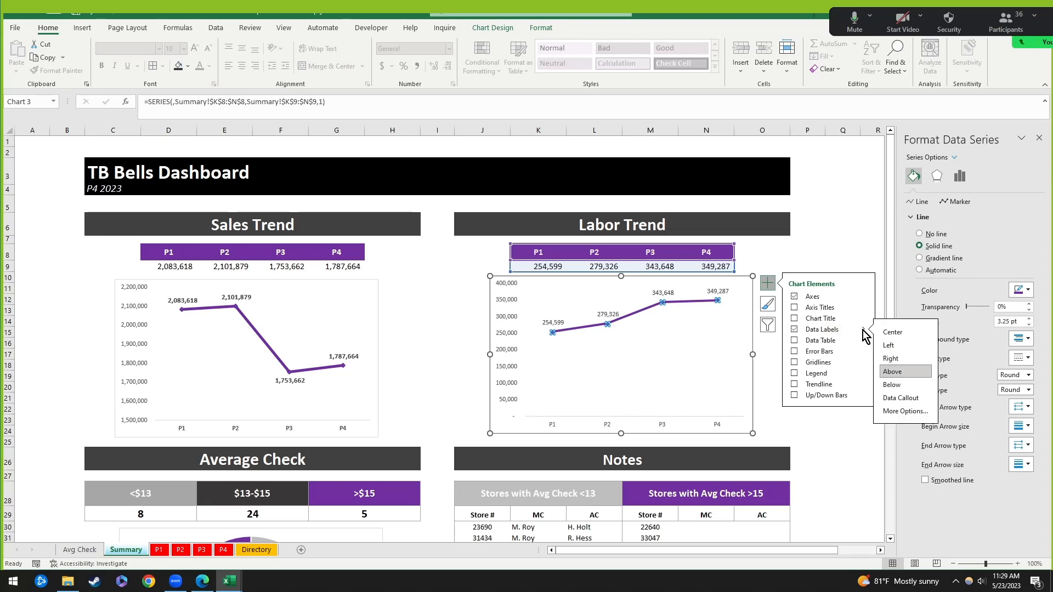
pyautogui.click(663, 293)
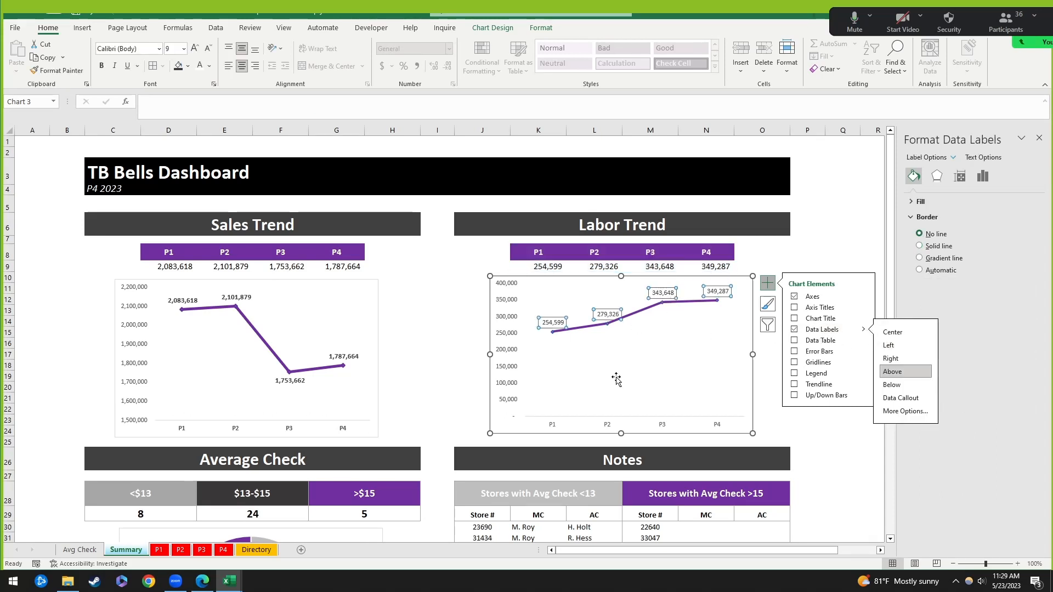
pyautogui.click(856, 209)
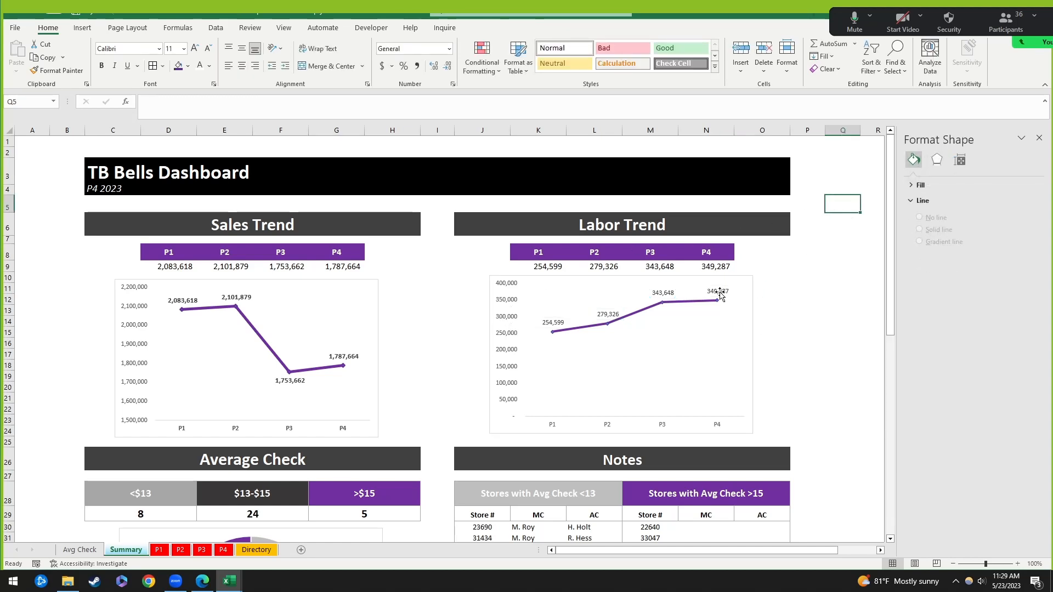
pyautogui.click(721, 295)
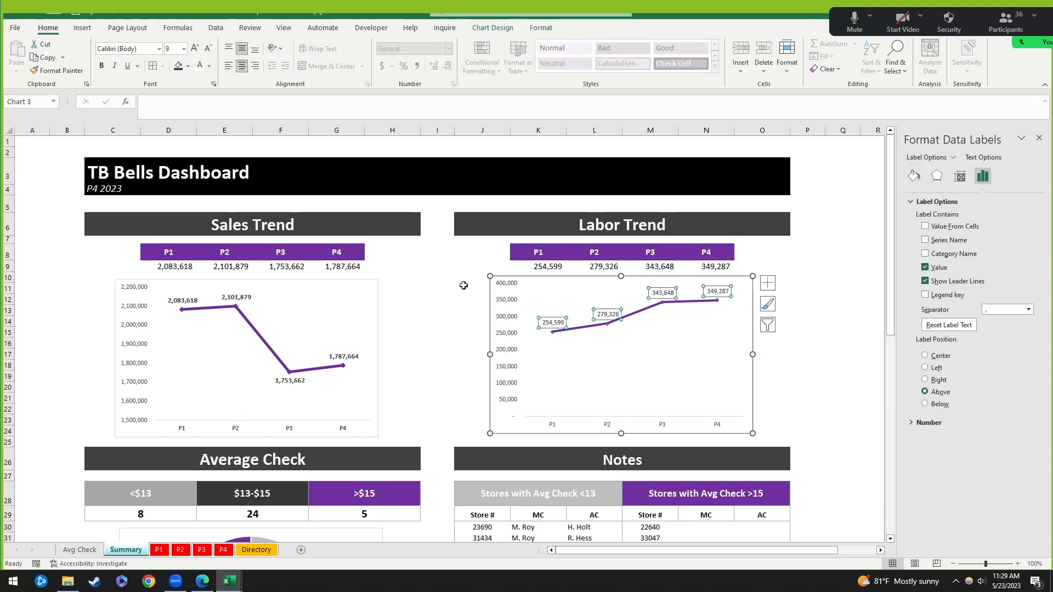
pyautogui.click(432, 300)
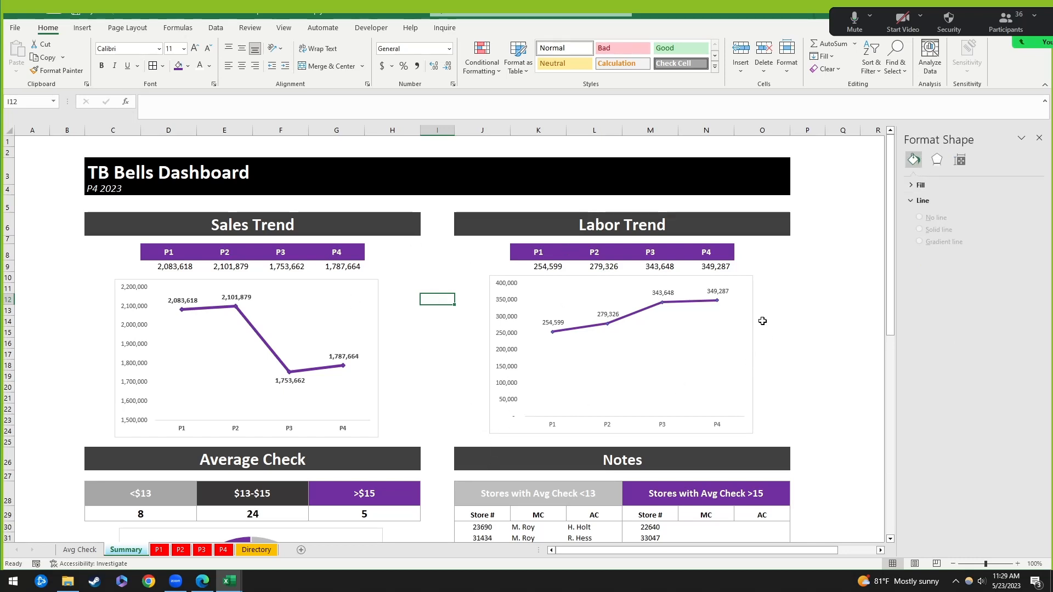
pyautogui.click(795, 296)
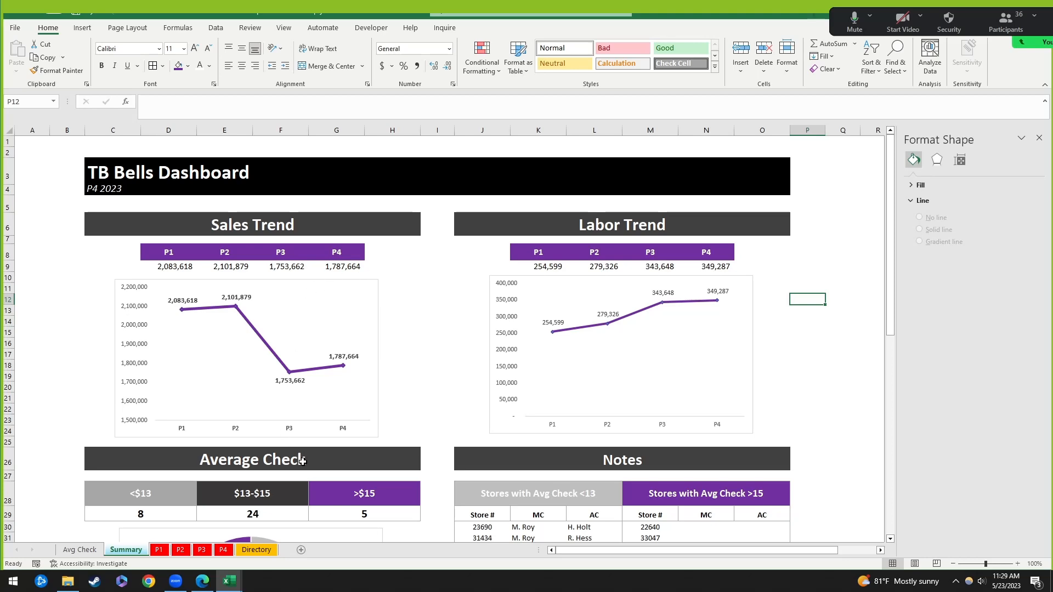
# Step: On the Directory sheet, review I3's =H3&RIGHT(...) name-abbreviation formula, then return to Summary
pyautogui.click(256, 550)
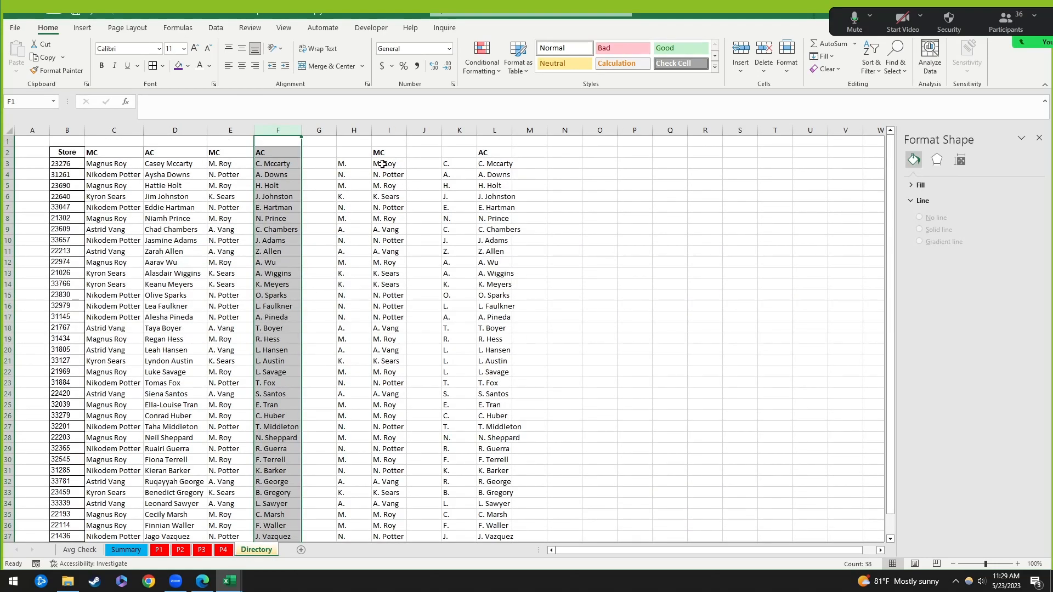
pyautogui.moveTo(364, 164); pyautogui.dragTo(517, 181)
pyautogui.click(541, 200)
pyautogui.click(581, 230)
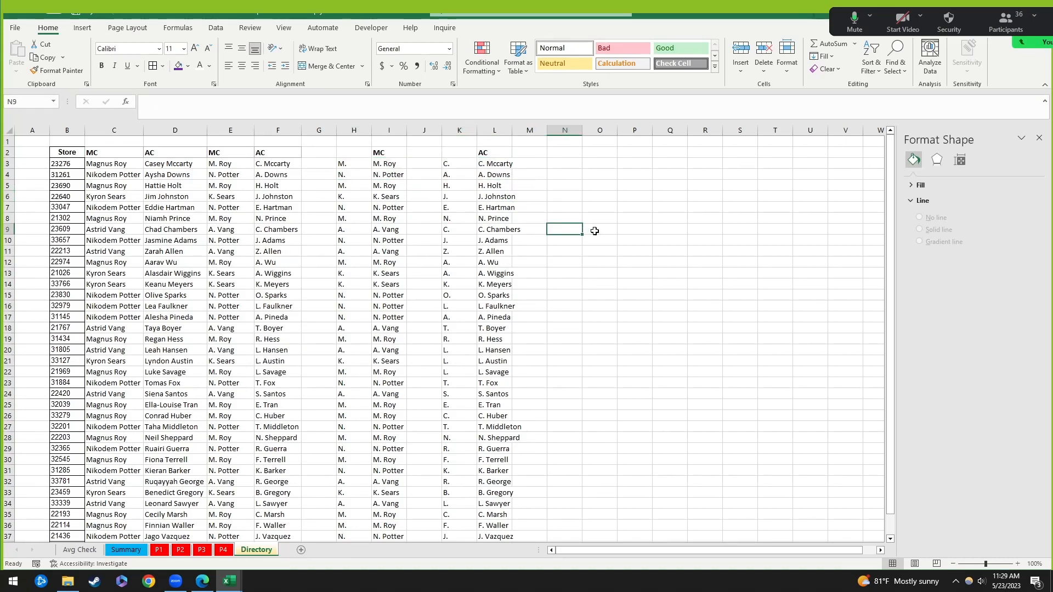
pyautogui.moveTo(365, 160); pyautogui.dragTo(541, 198)
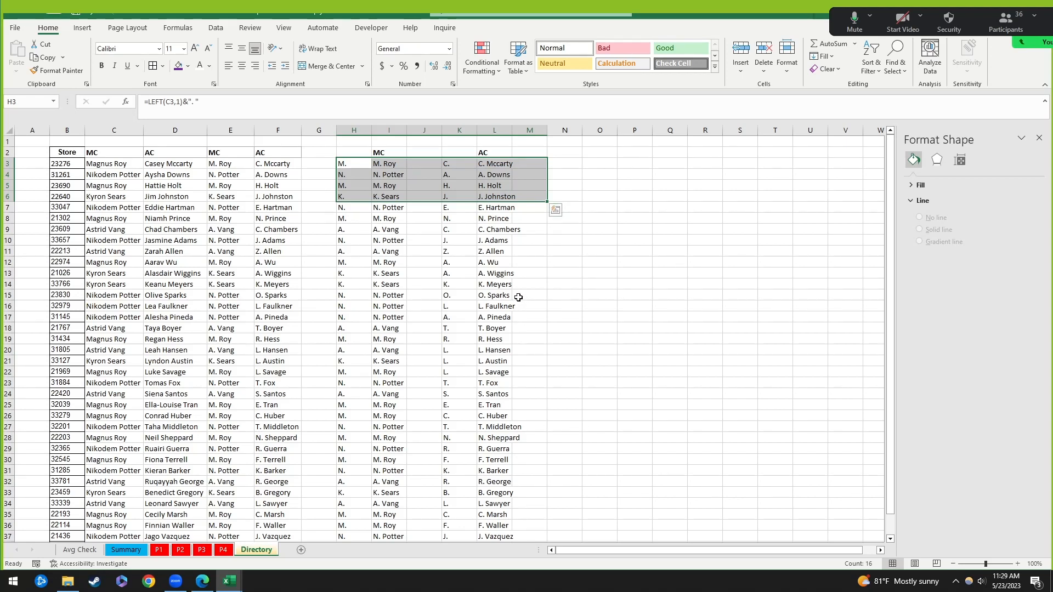
pyautogui.click(388, 164)
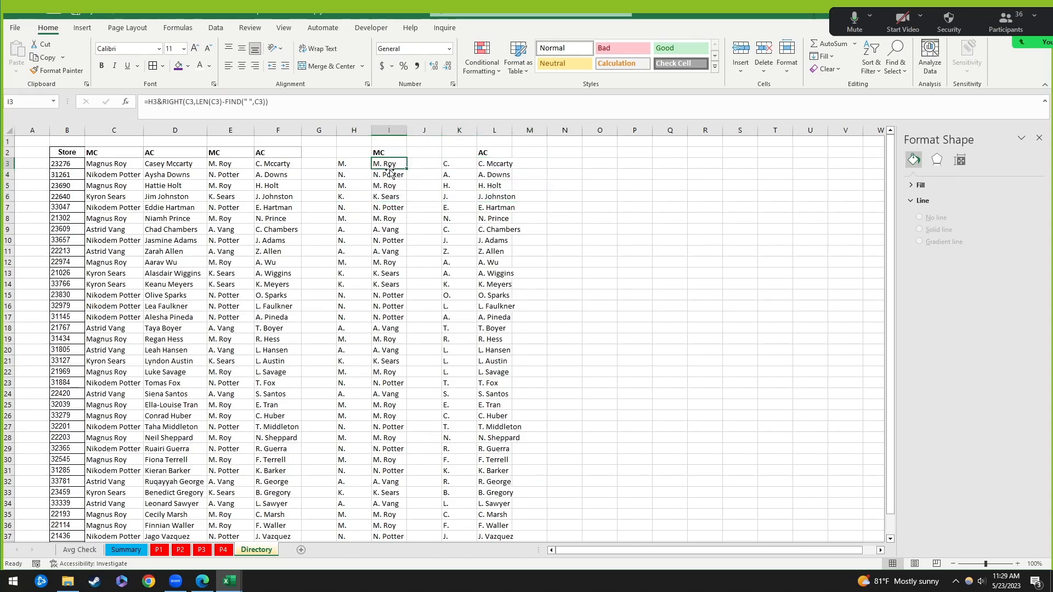
pyautogui.click(107, 165)
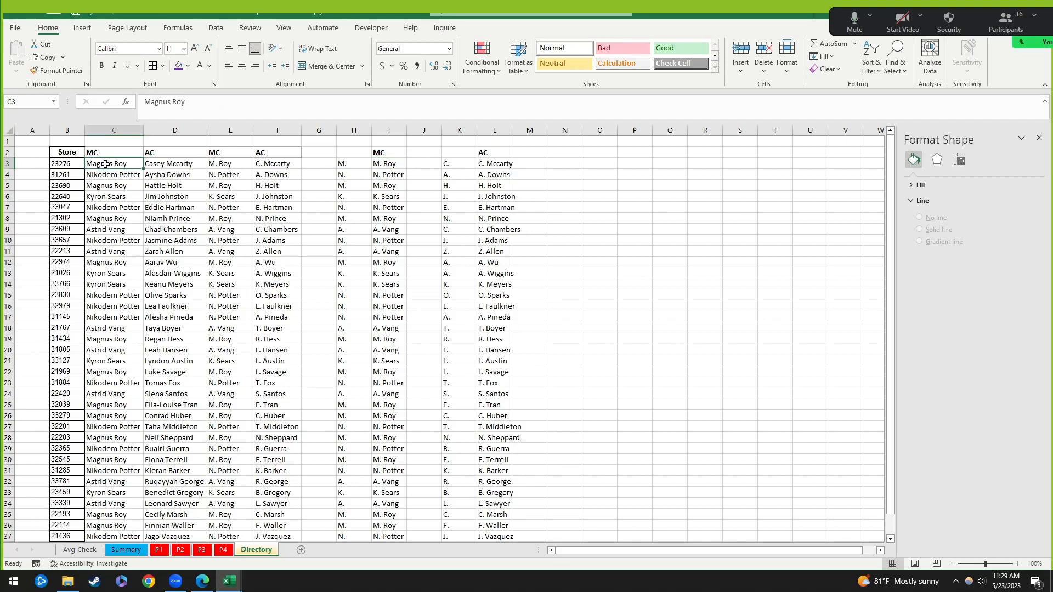
pyautogui.click(393, 164)
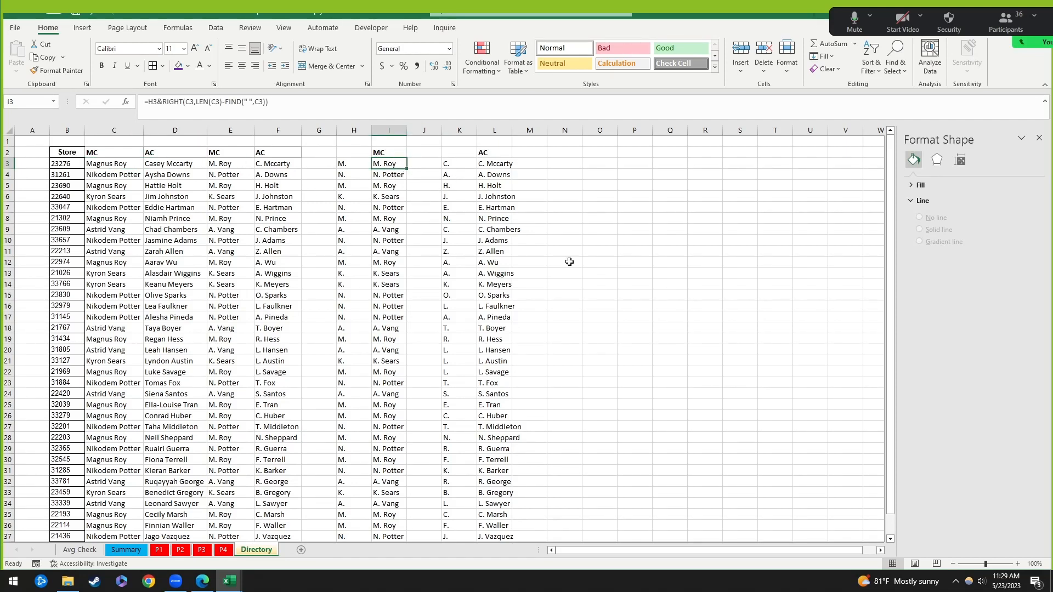
pyautogui.click(125, 550)
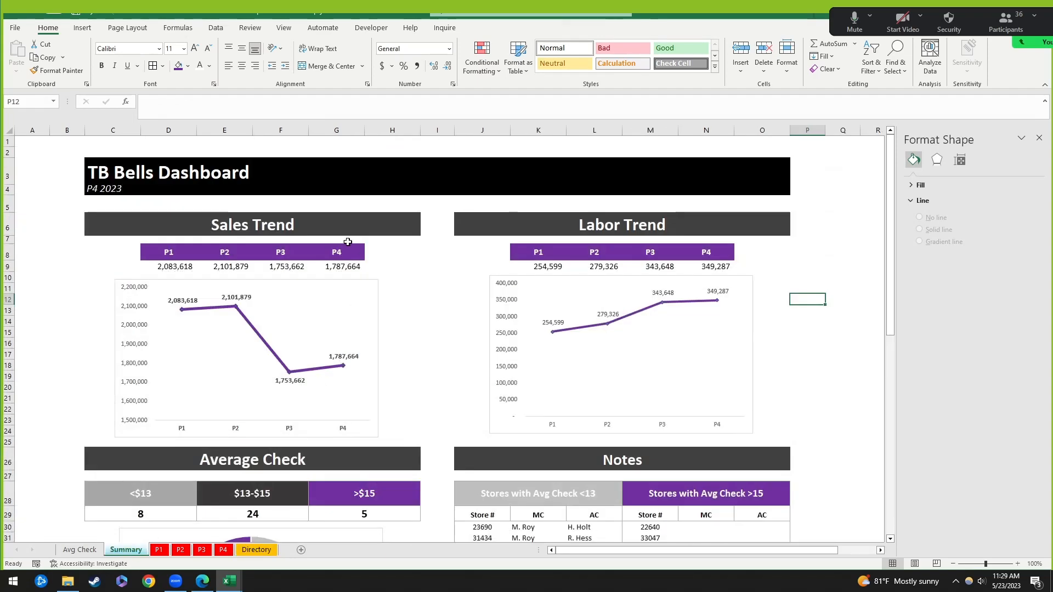
pyautogui.click(43, 145)
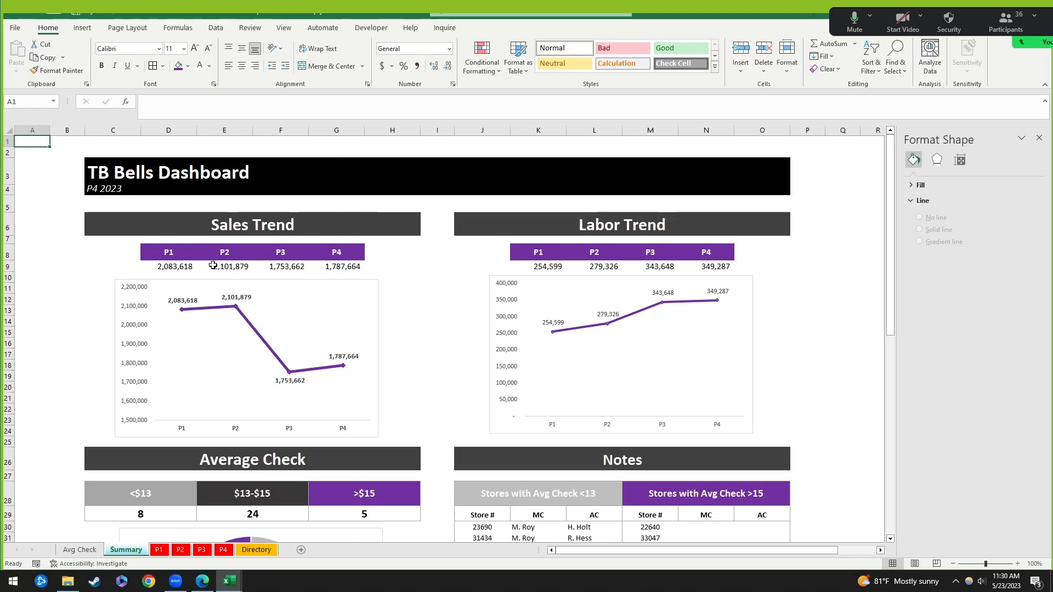
pyautogui.click(170, 267)
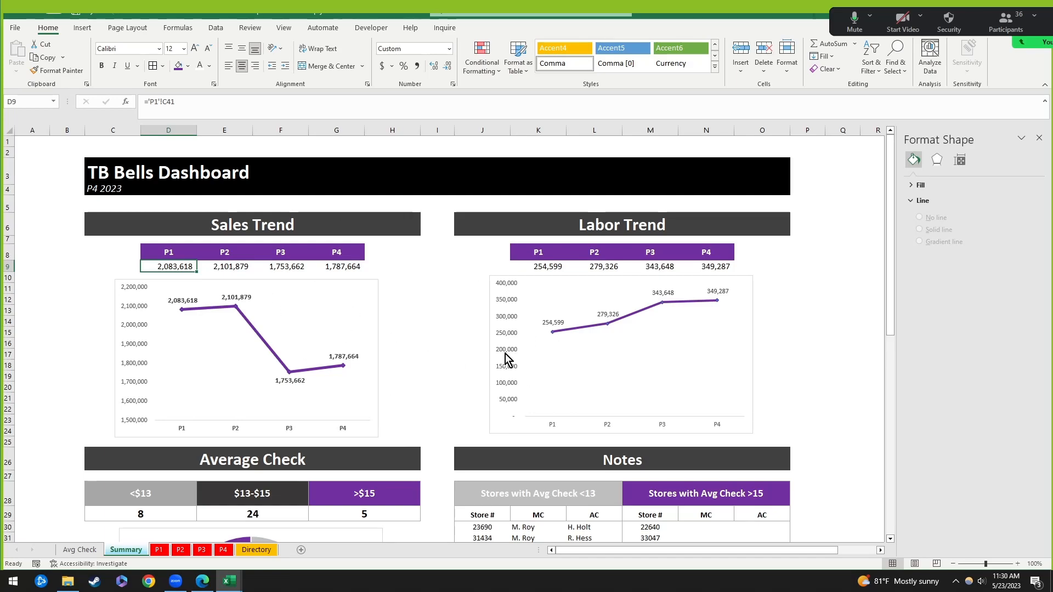
pyautogui.click(227, 552)
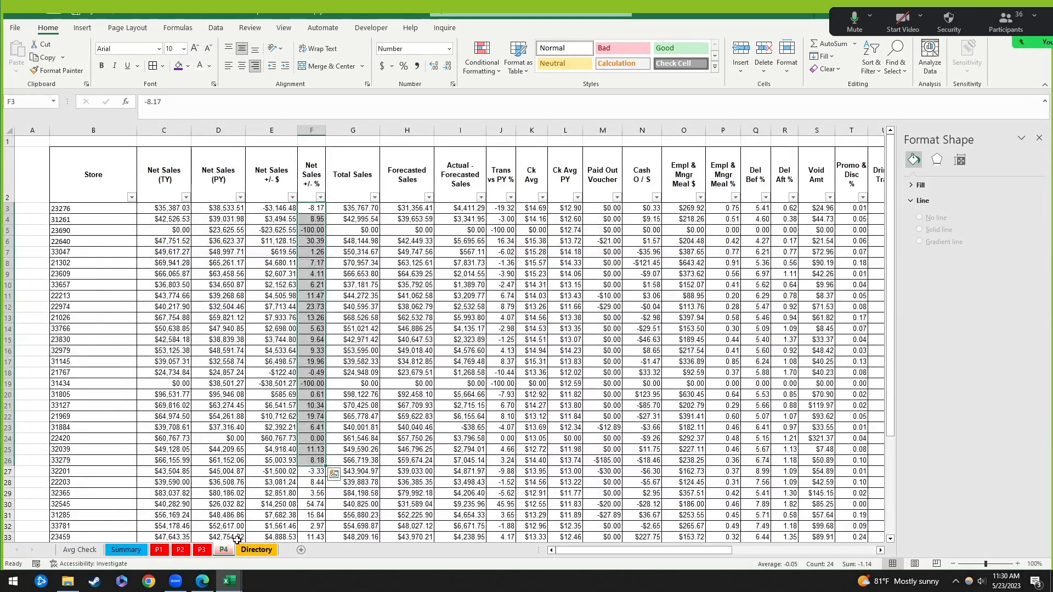
pyautogui.click(81, 551)
pyautogui.click(122, 553)
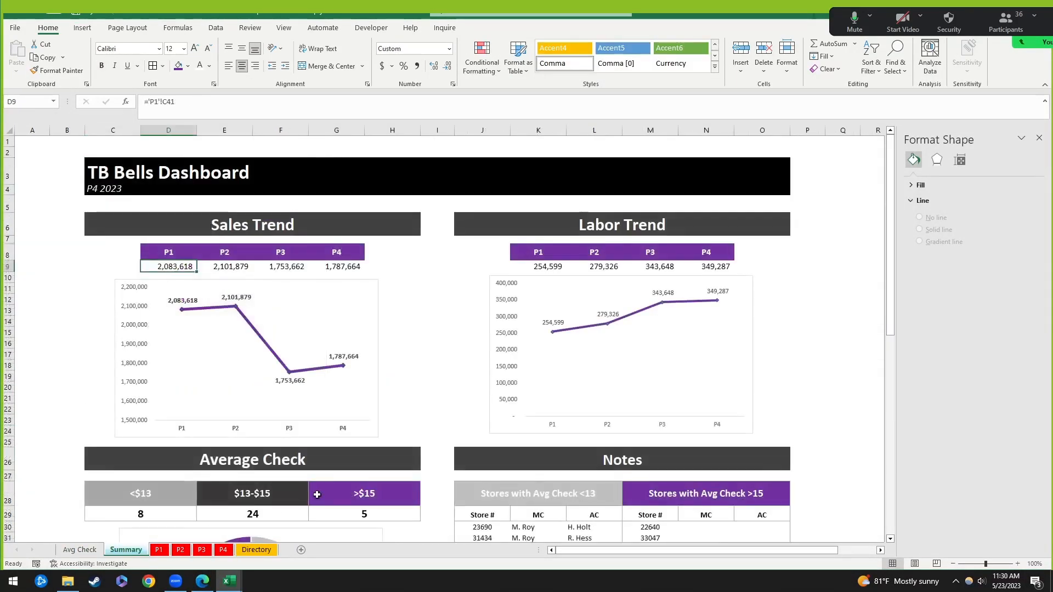
pyautogui.click(171, 255)
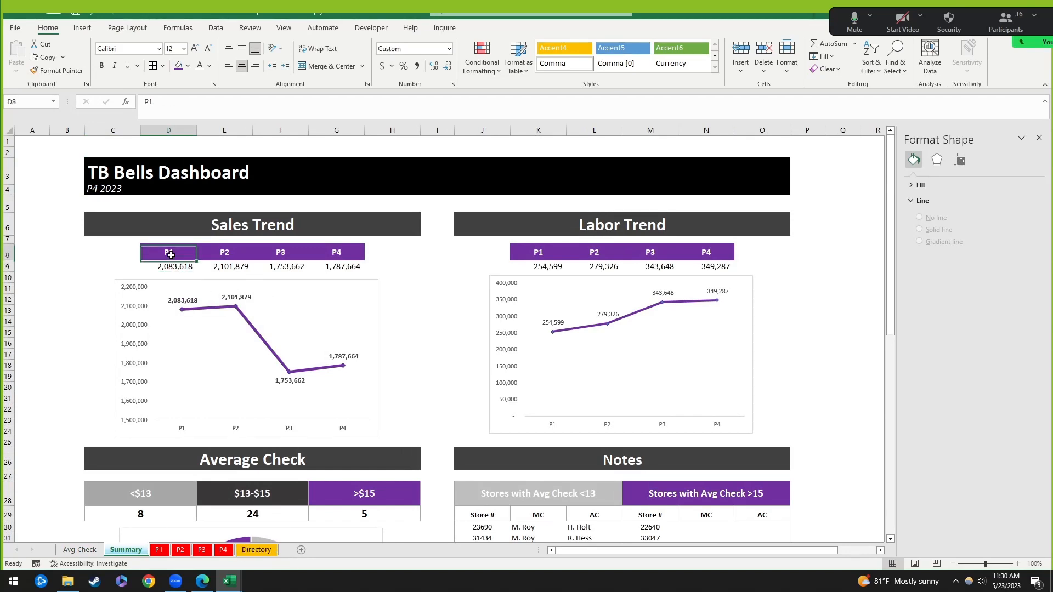
pyautogui.click(335, 254)
pyautogui.click(159, 254)
pyautogui.click(339, 254)
pyautogui.click(533, 254)
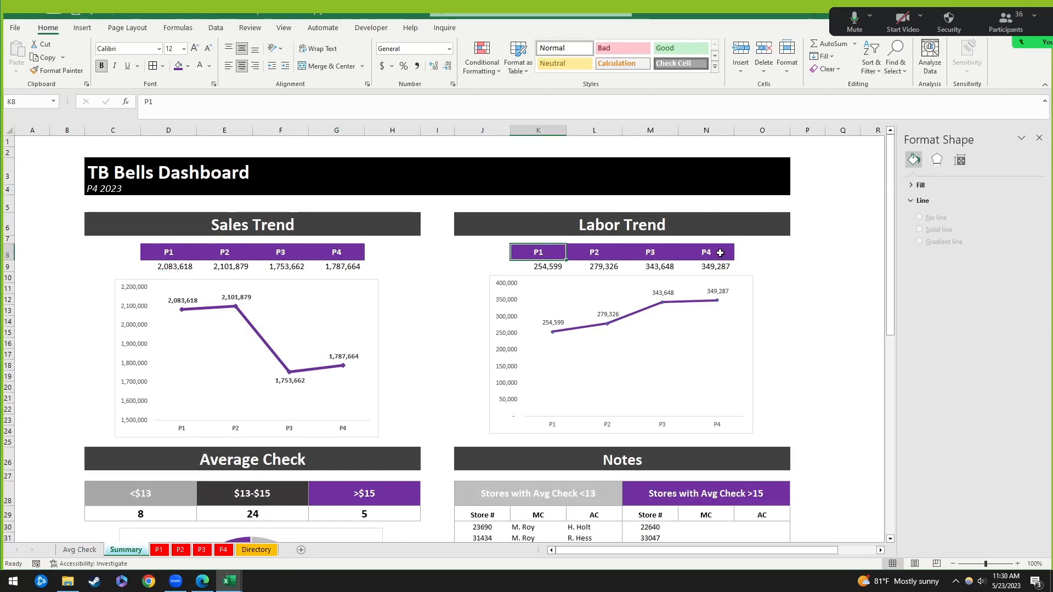
pyautogui.click(721, 253)
pyautogui.click(738, 288)
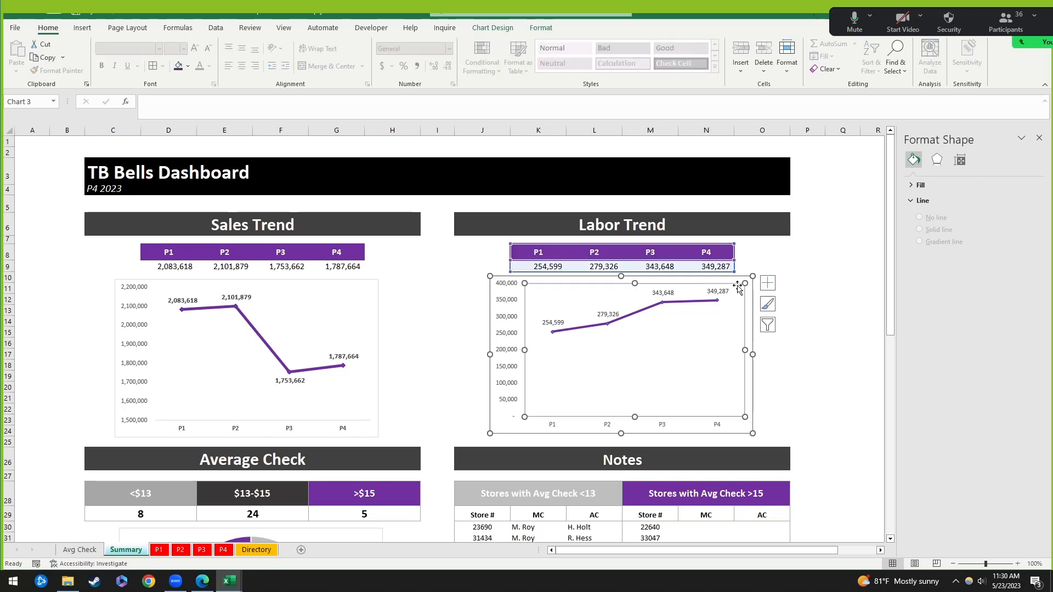
pyautogui.click(735, 285)
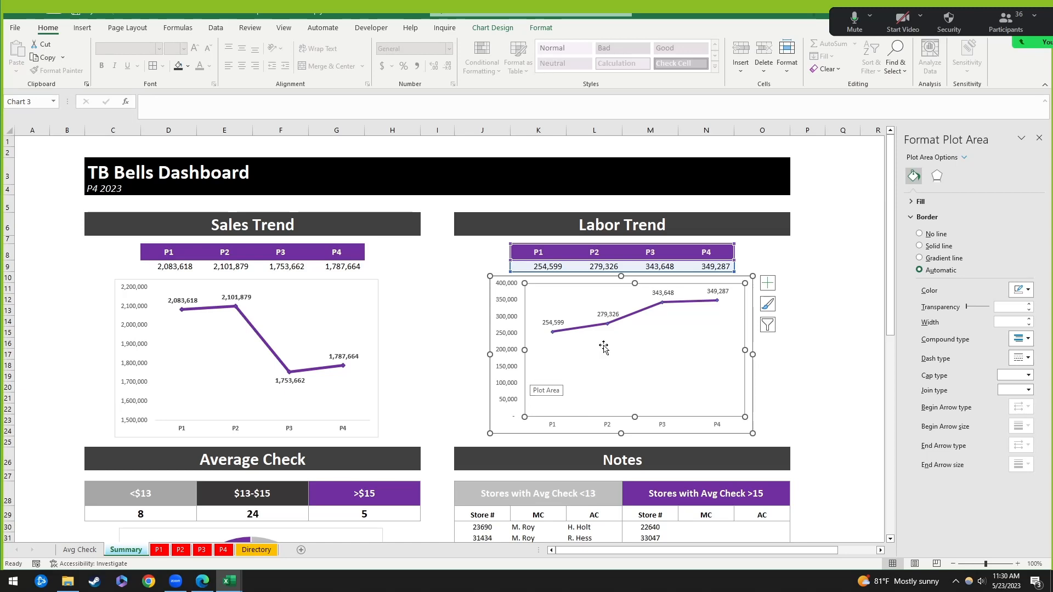
pyautogui.click(870, 277)
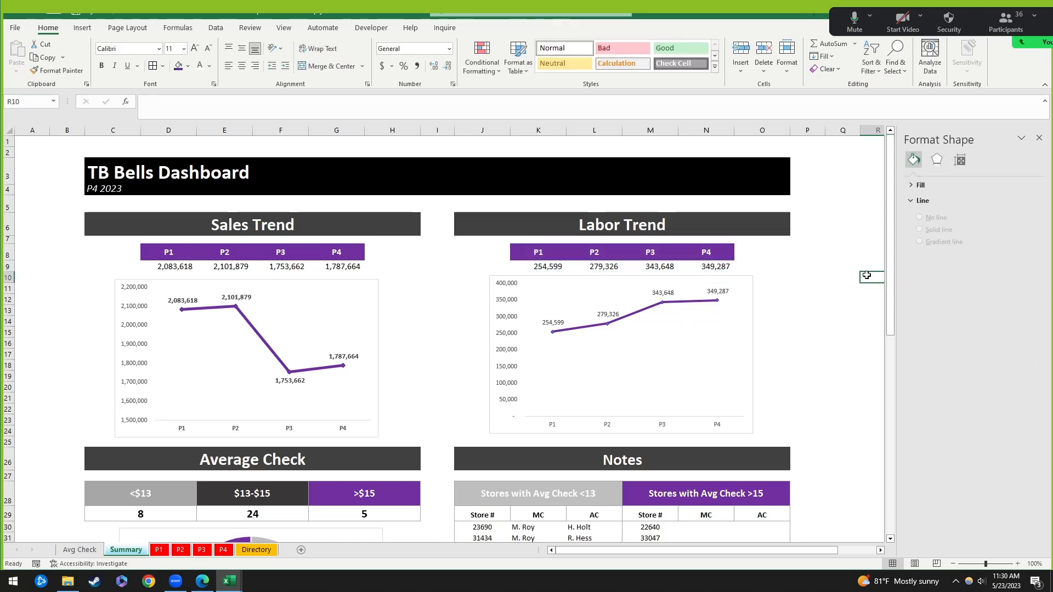
pyautogui.click(732, 268)
pyautogui.scroll(-2, 797, 268)
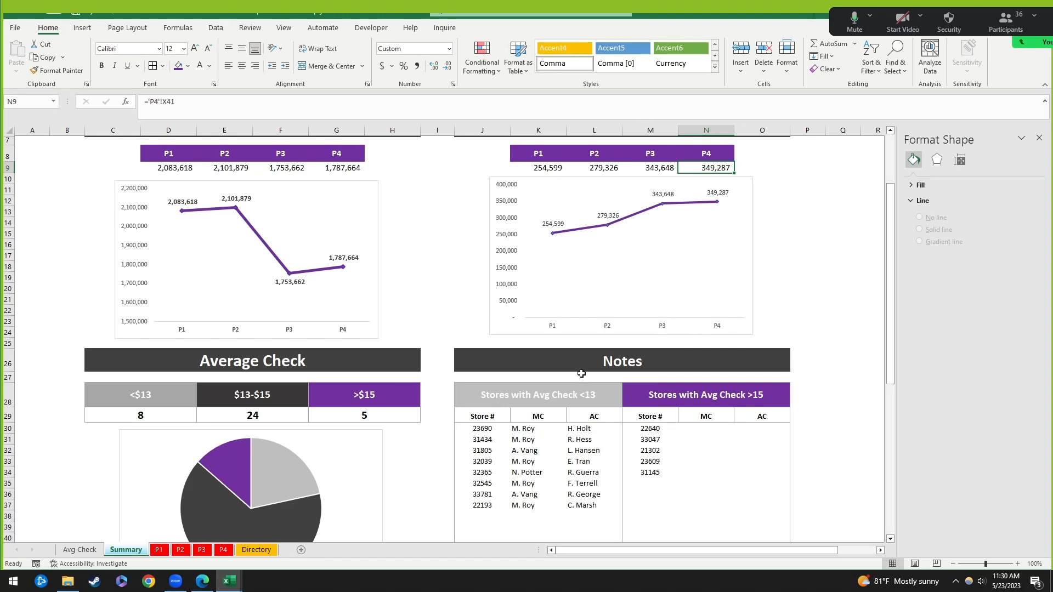
pyautogui.scroll(1, 582, 374)
pyautogui.scroll(-2, 463, 365)
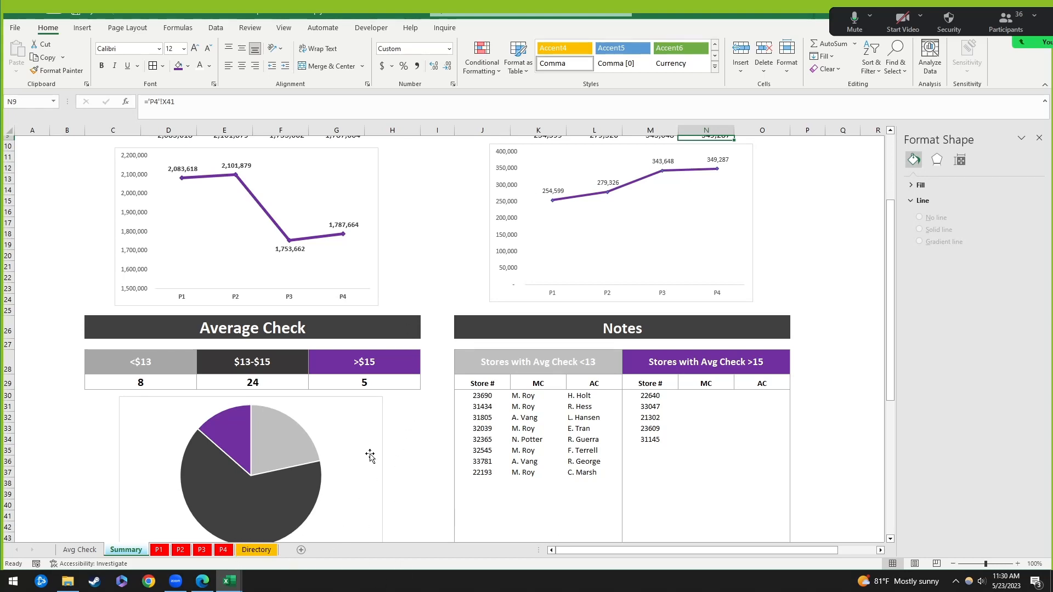
pyautogui.scroll(3, 551, 381)
pyautogui.scroll(-3, 552, 379)
pyautogui.click(287, 457)
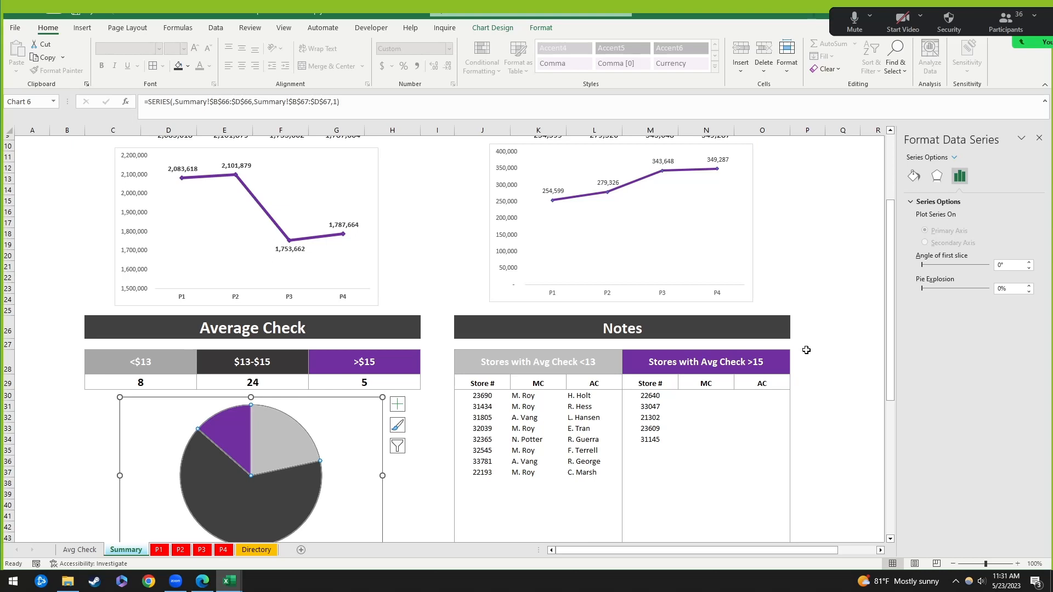
pyautogui.click(809, 269)
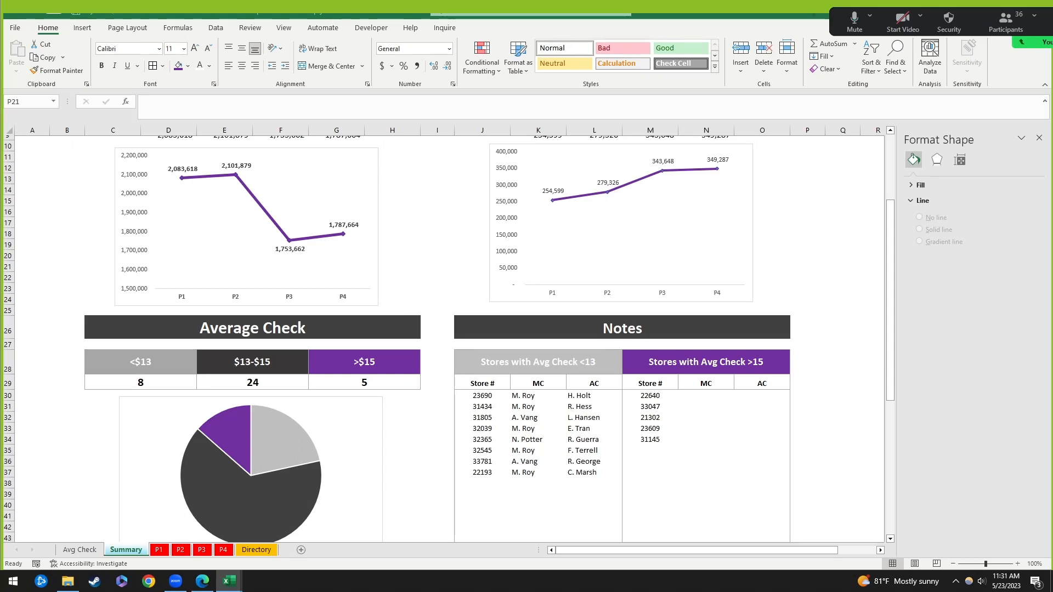
pyautogui.click(692, 396)
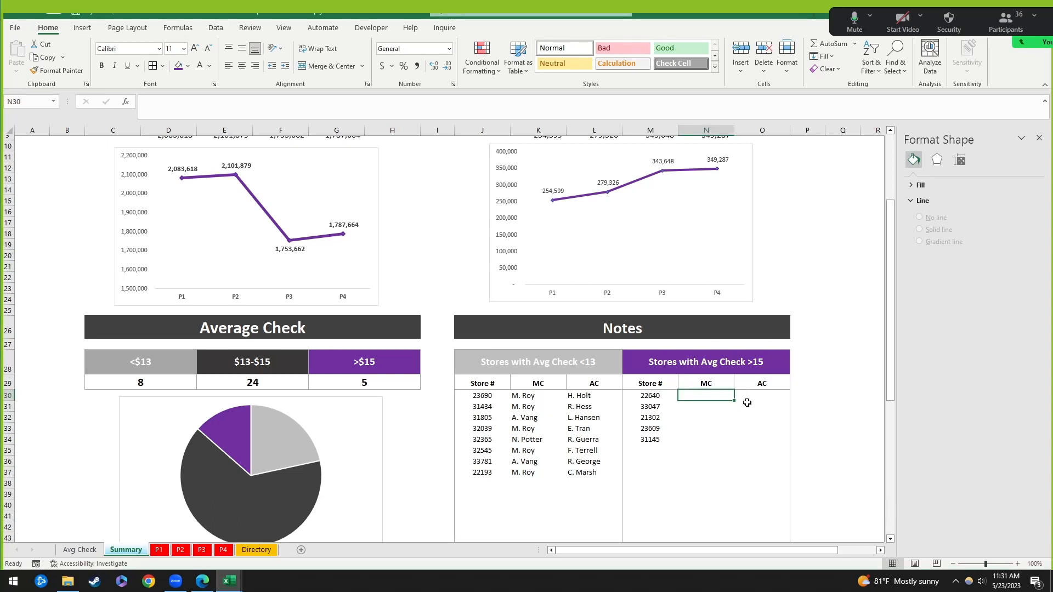
pyautogui.click(487, 394)
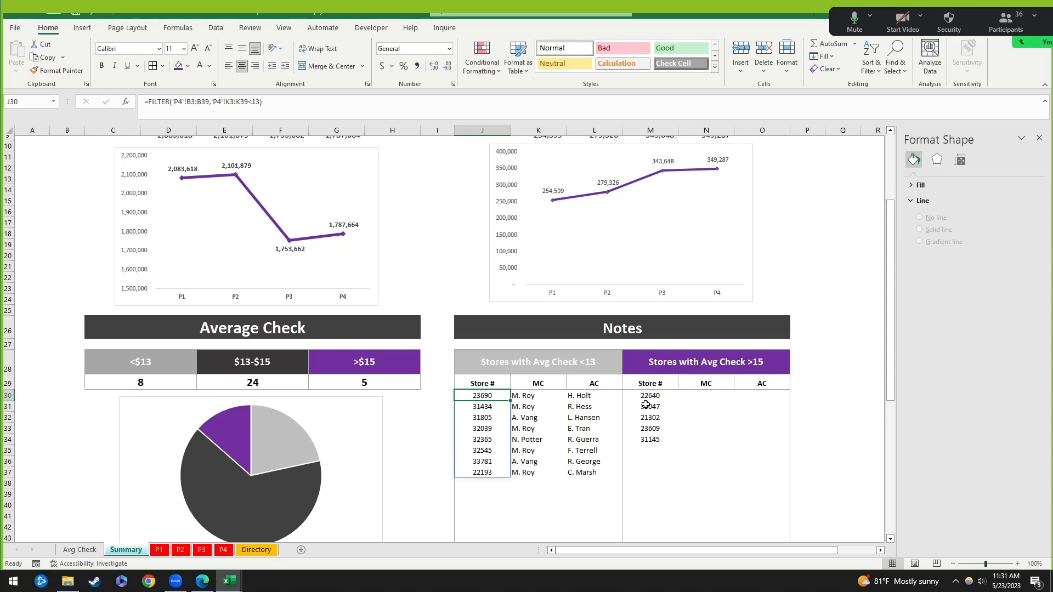
pyautogui.click(514, 397)
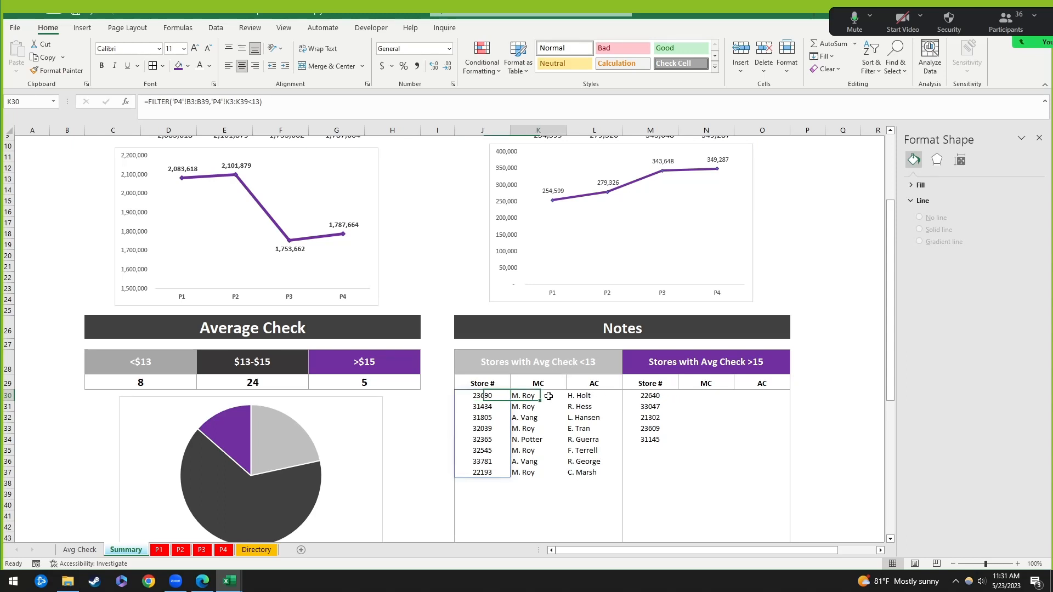
pyautogui.click(665, 397)
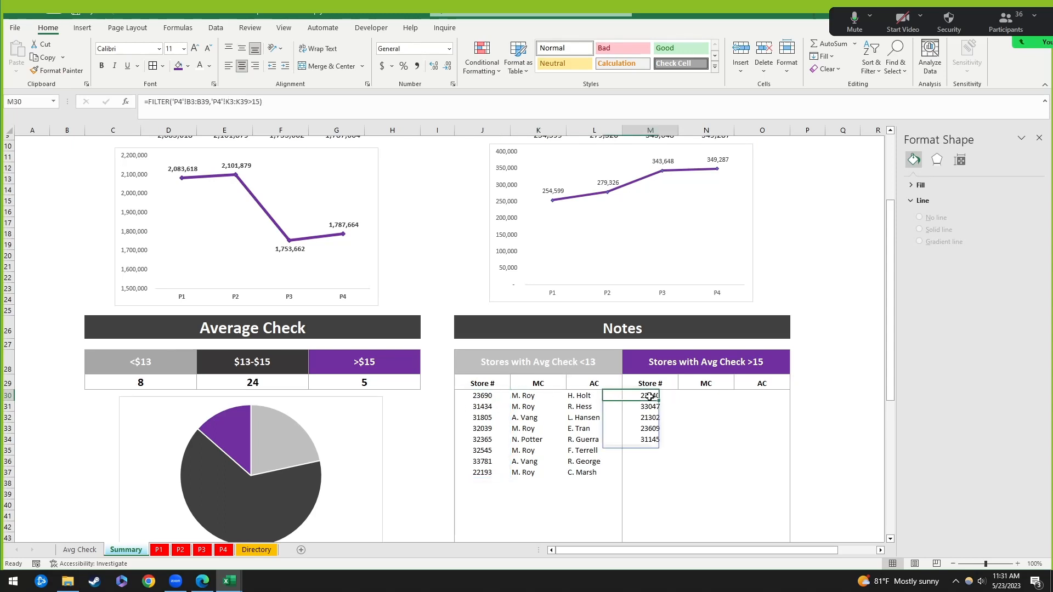
pyautogui.click(545, 401)
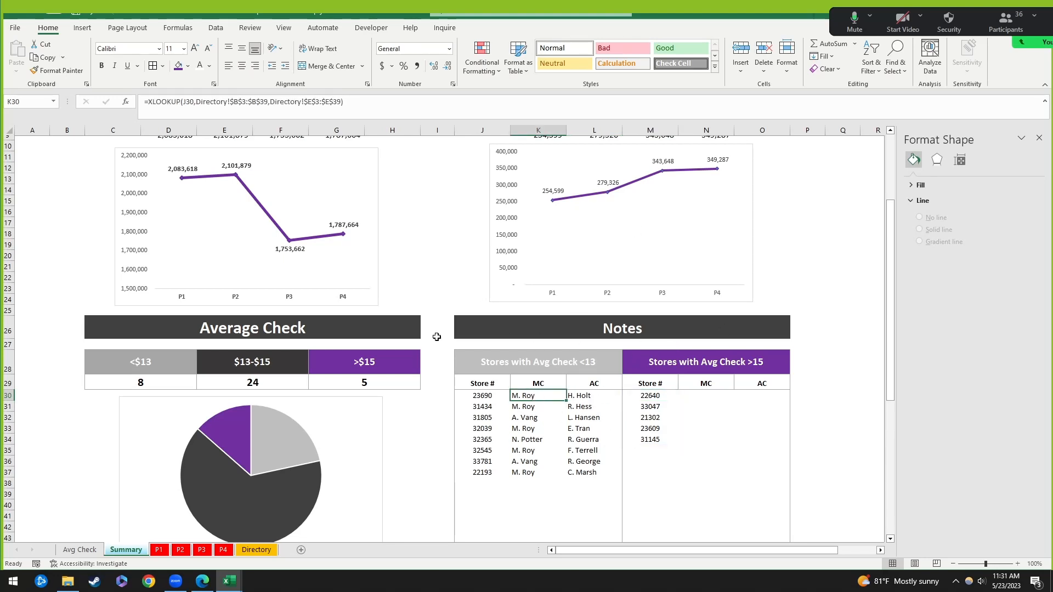
pyautogui.click(435, 297)
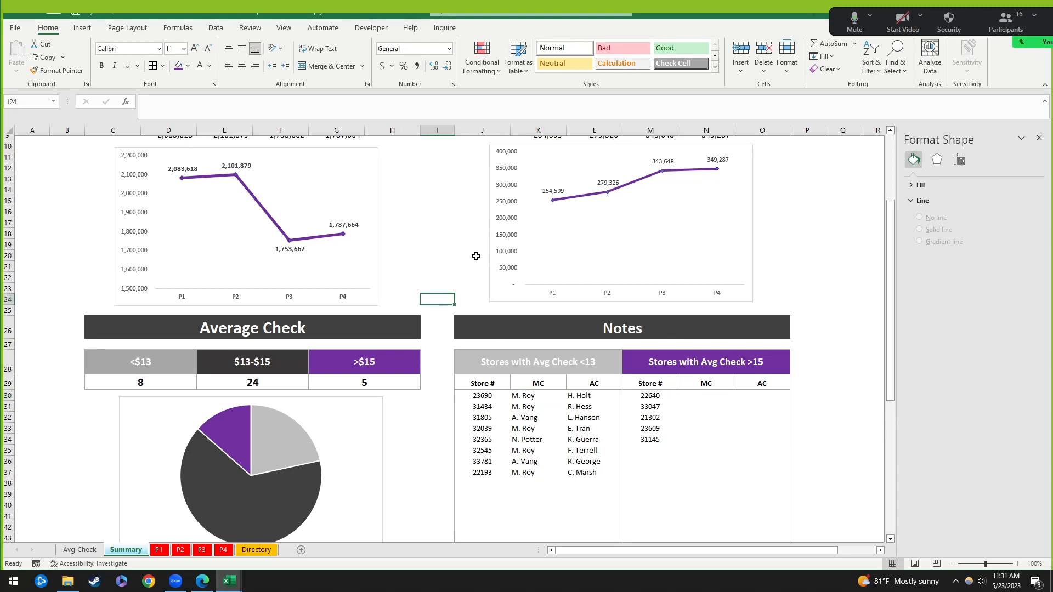
pyautogui.click(388, 296)
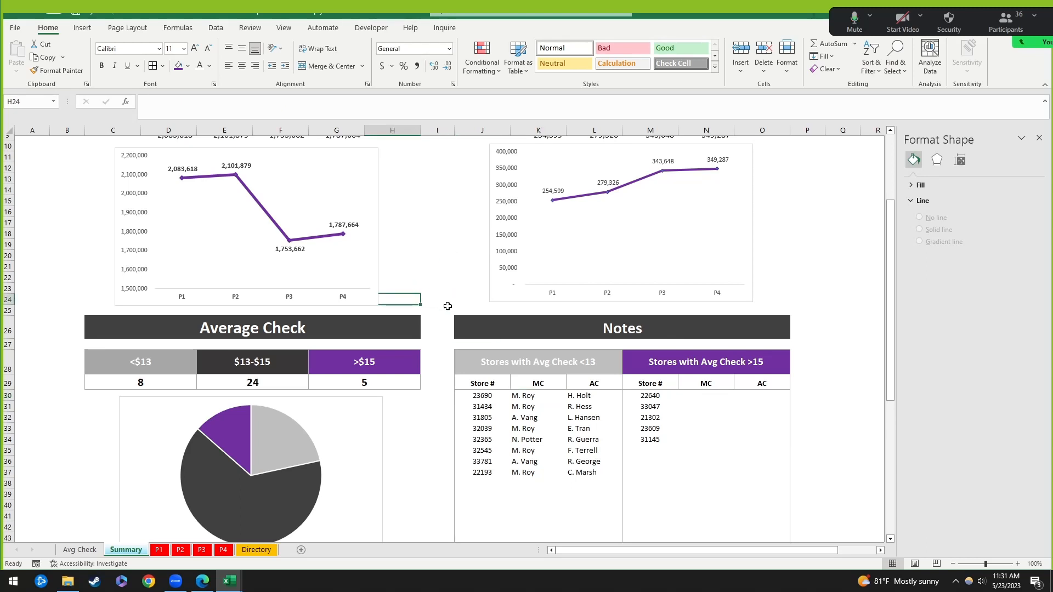
pyautogui.click(398, 329)
pyautogui.click(399, 345)
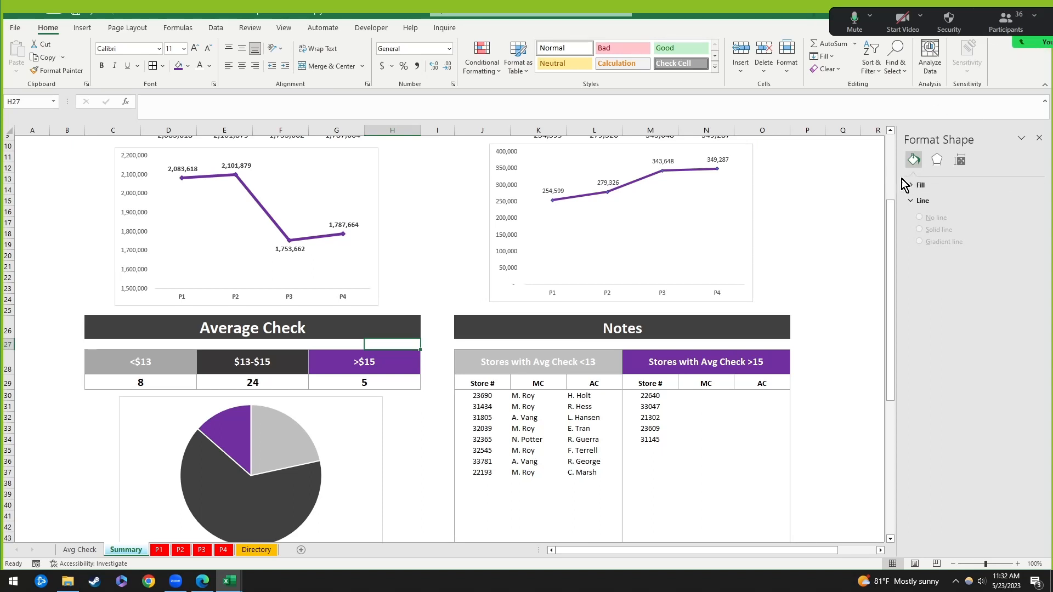
pyautogui.click(473, 299)
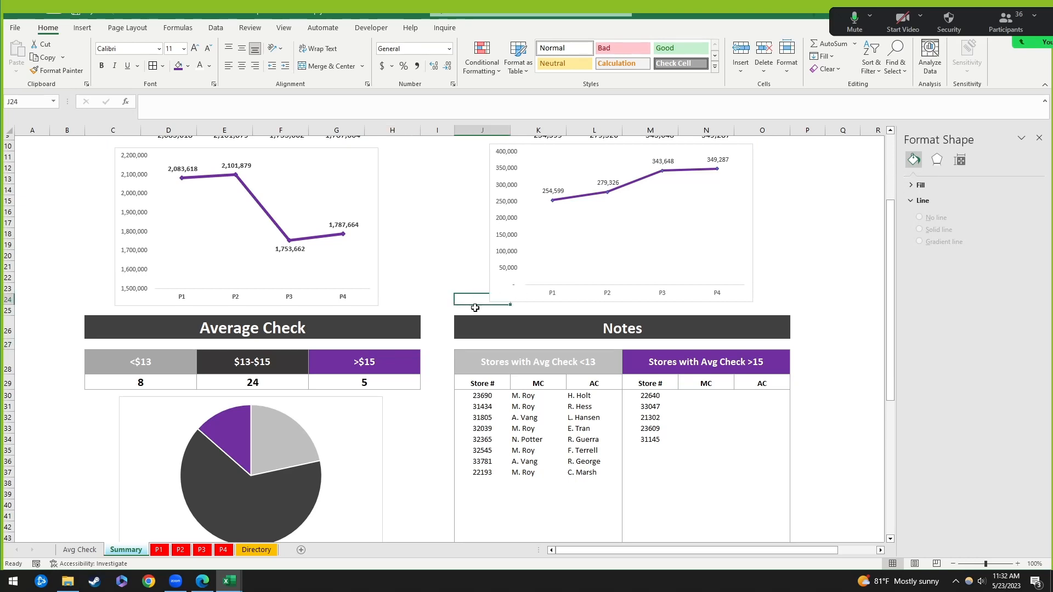
pyautogui.click(493, 400)
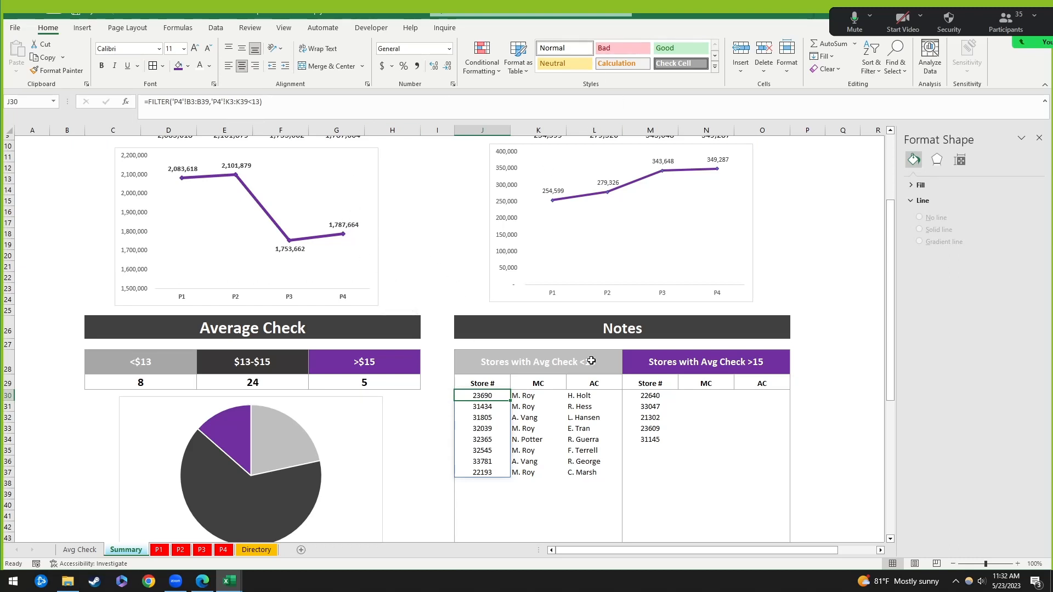
pyautogui.moveTo(572, 197)
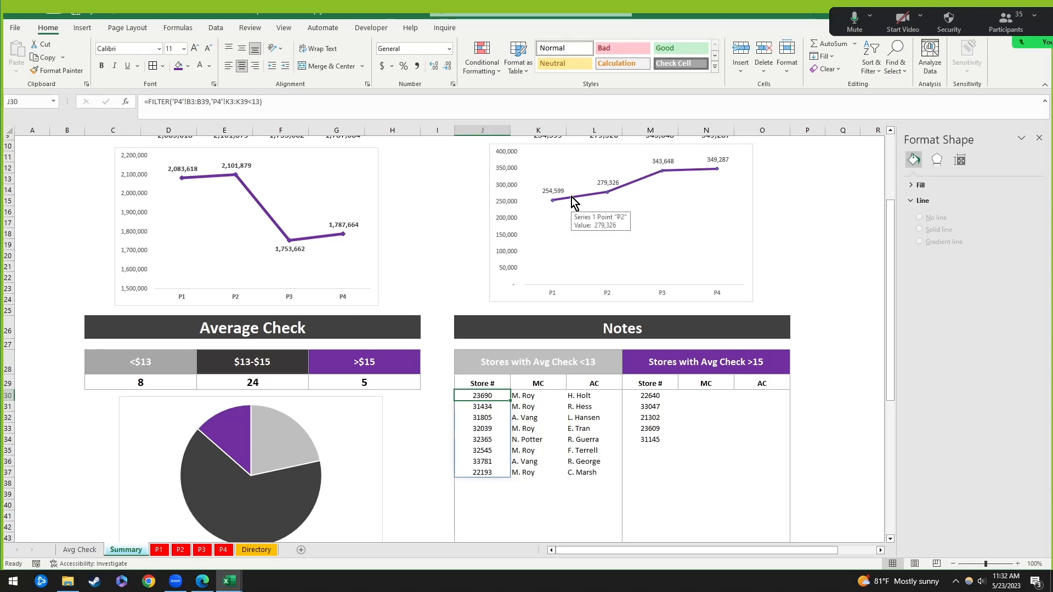